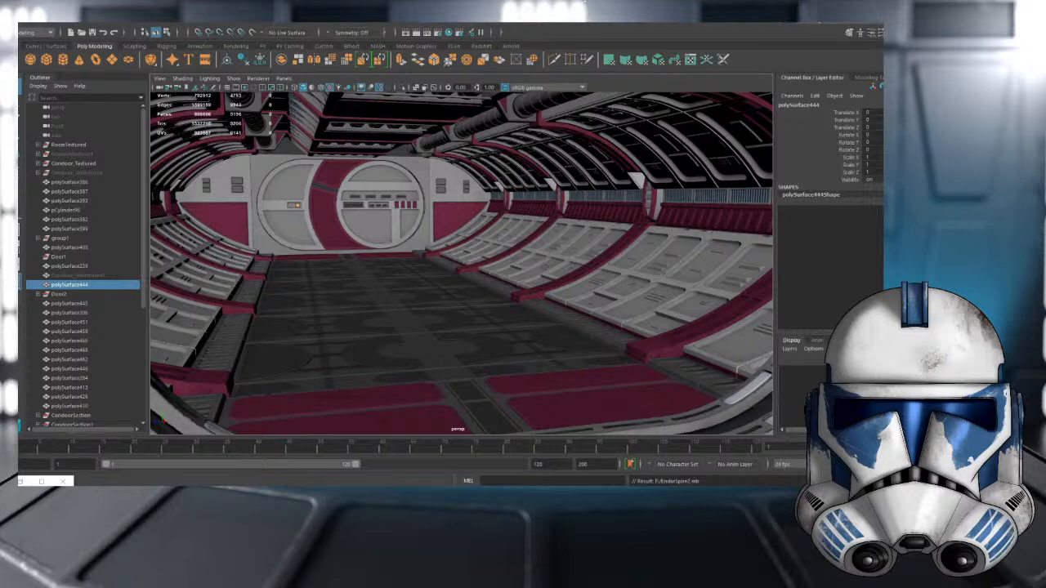
pyautogui.hotkey('alt', 'Tab')
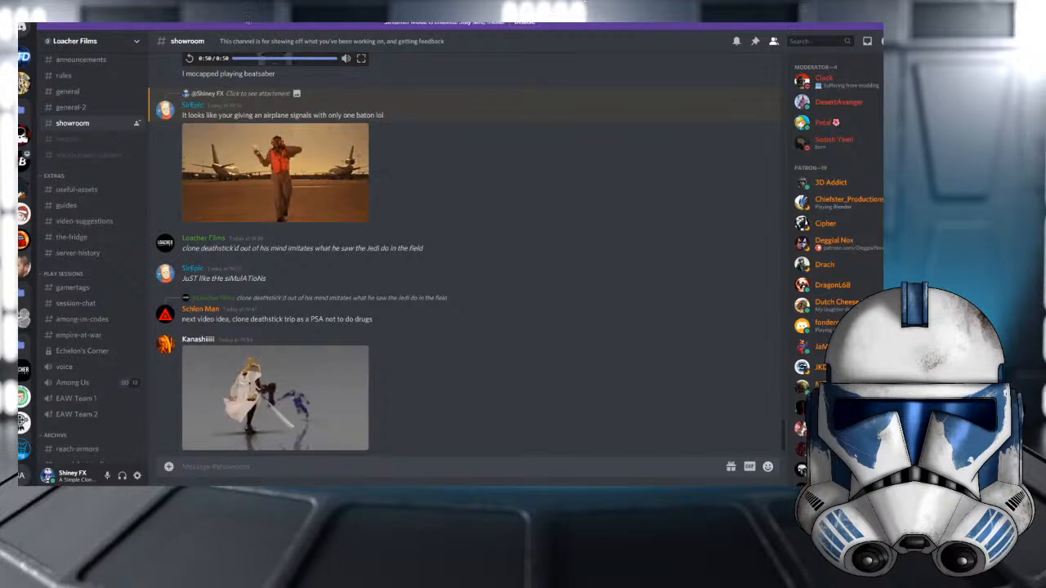
pyautogui.moveTo(384, 24); pyautogui.dragTo(0, 261)
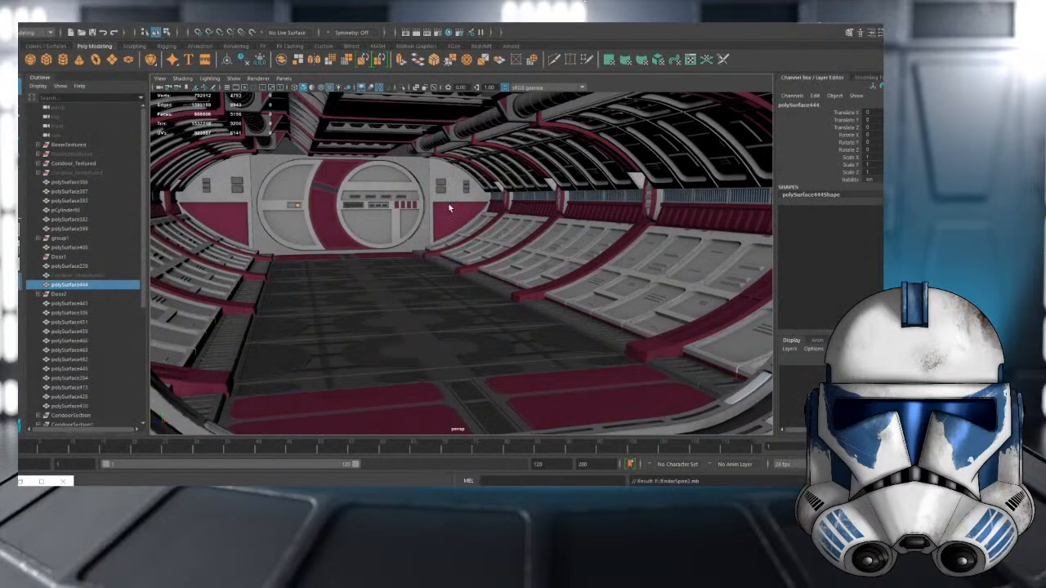
# - Examine the textured ship interior model, checking the corridor, its door frame and the layout of the connected sections
pyautogui.scroll(-2, 441, 253)
pyautogui.scroll(3, 429, 253)
pyautogui.moveTo(2, 85); pyautogui.dragTo(18, 107)
pyautogui.keyDown('alt'); pyautogui.moveTo(472, 291); pyautogui.dragTo(460, 270); pyautogui.keyUp('alt')
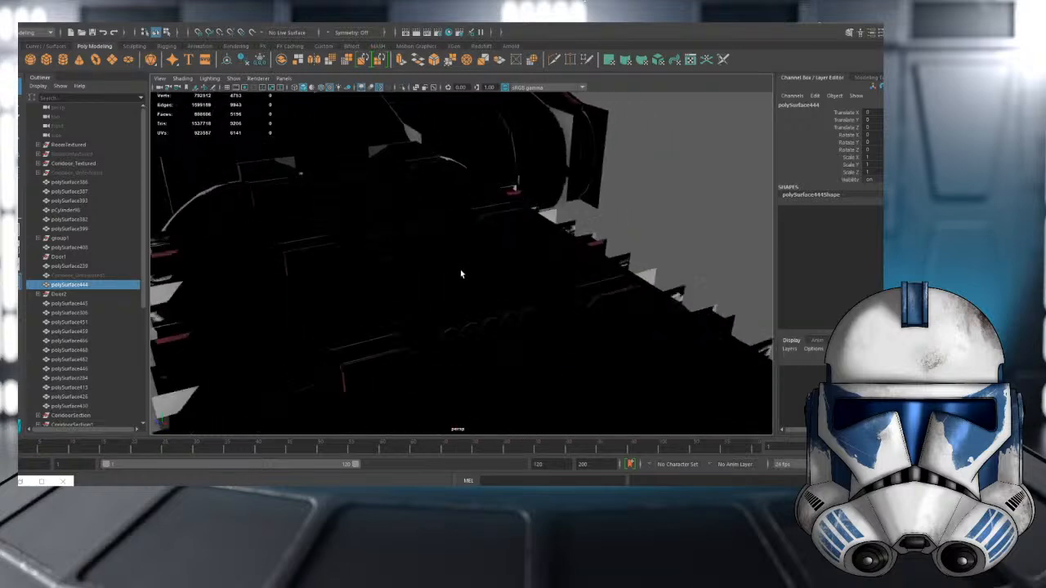
pyautogui.scroll(5, 479, 294)
pyautogui.keyDown('alt'); pyautogui.moveTo(559, 291); pyautogui.dragTo(501, 299, button='right'); pyautogui.keyUp('alt')
pyautogui.keyDown('alt'); pyautogui.moveTo(496, 292); pyautogui.dragTo(326, 270); pyautogui.keyUp('alt')
pyautogui.click(499, 228)
pyautogui.scroll(3, 507, 240)
pyautogui.scroll(4, 397, 231)
pyautogui.keyDown('alt'); pyautogui.moveTo(327, 269); pyautogui.dragTo(385, 294, button='middle'); pyautogui.keyUp('alt')
pyautogui.scroll(-3, 385, 295)
pyautogui.keyDown('alt'); pyautogui.moveTo(385, 294); pyautogui.dragTo(455, 331); pyautogui.keyUp('alt')
pyautogui.click(456, 333)
pyautogui.scroll(-10, 457, 331)
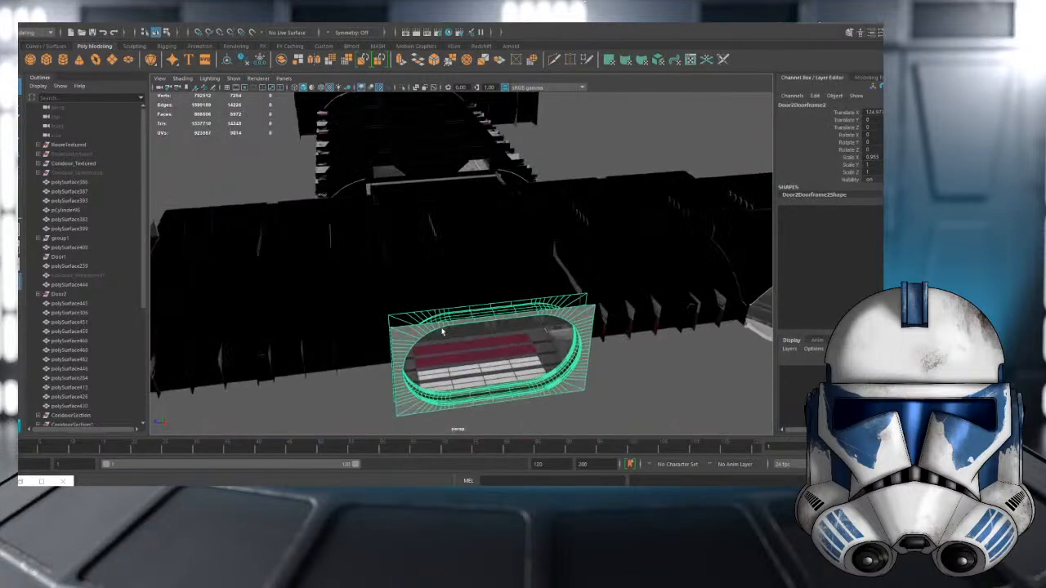
pyautogui.keyDown('alt'); pyautogui.moveTo(346, 259); pyautogui.dragTo(452, 278); pyautogui.keyUp('alt')
pyautogui.scroll(5, 430, 338)
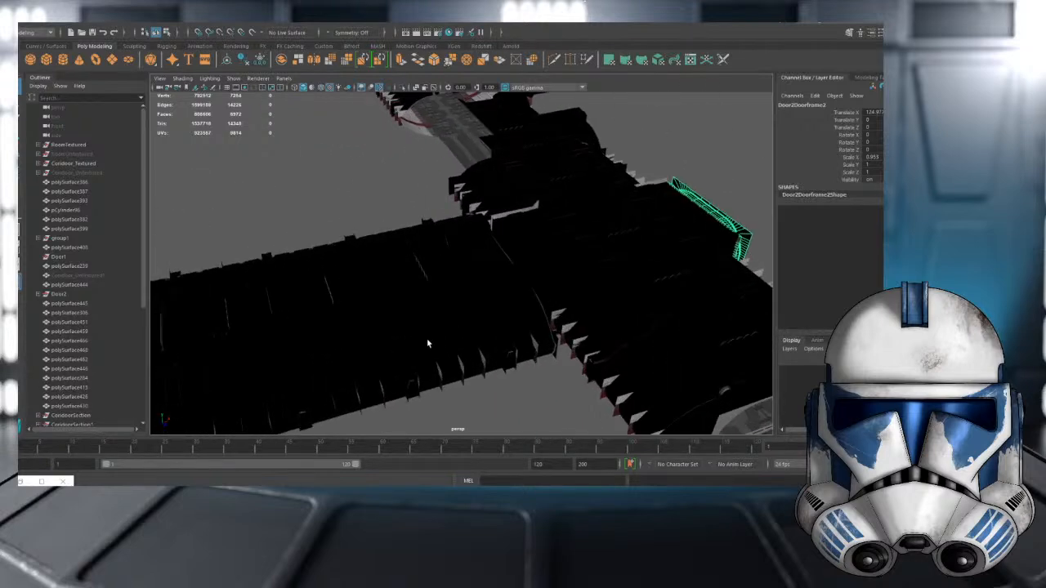
pyautogui.click(429, 339)
pyautogui.keyDown('alt'); pyautogui.moveTo(430, 336); pyautogui.dragTo(401, 288); pyautogui.keyUp('alt')
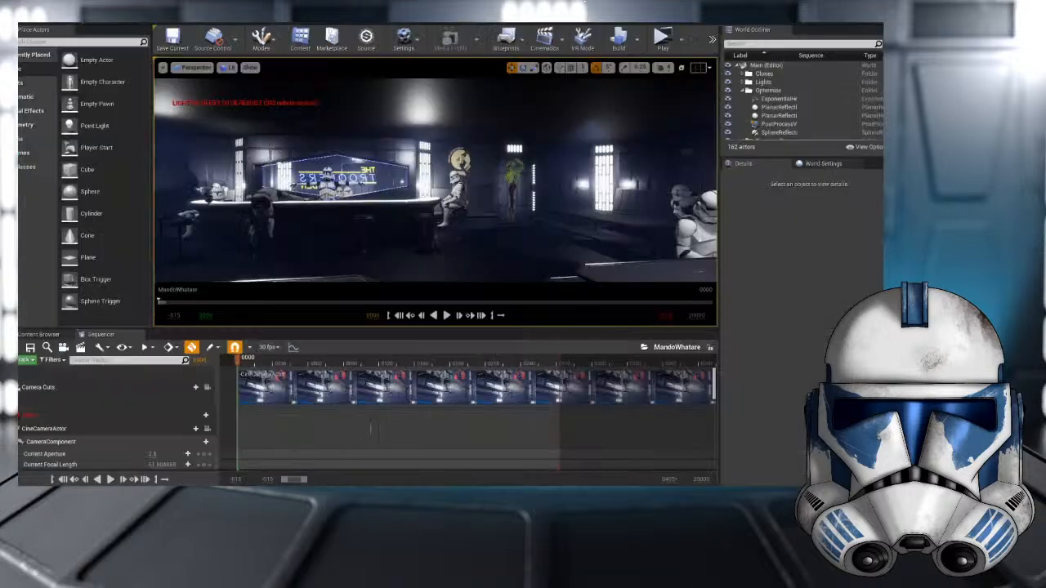
# - Switch to Unreal Editor and start a new project from the Blank template in the Film, Television, and Live Events category
pyautogui.moveTo(400, 181); pyautogui.dragTo(396, 178, button='right')
pyautogui.click(23, 24)
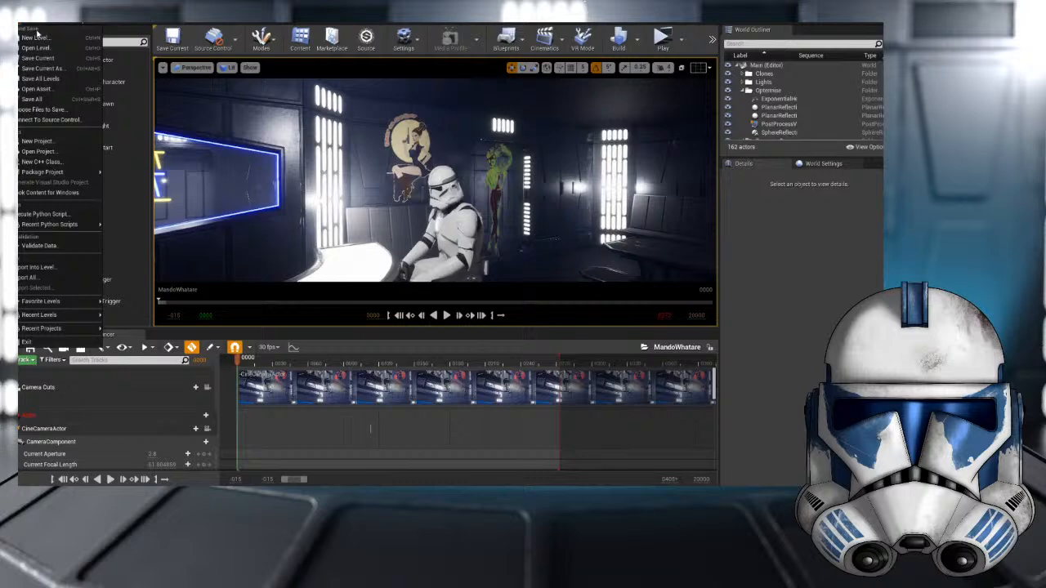
pyautogui.click(58, 144)
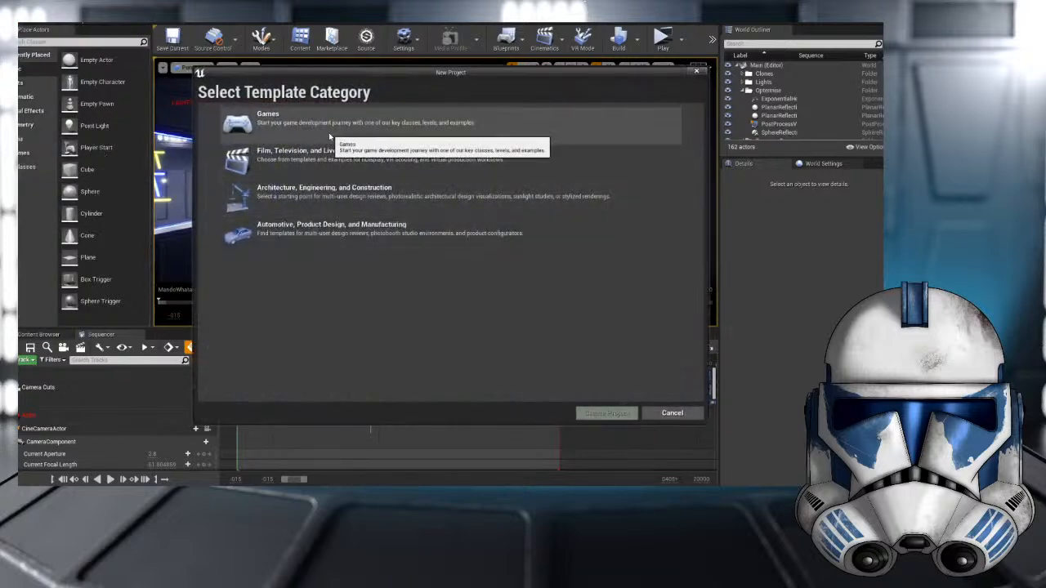
pyautogui.click(336, 167)
pyautogui.click(542, 413)
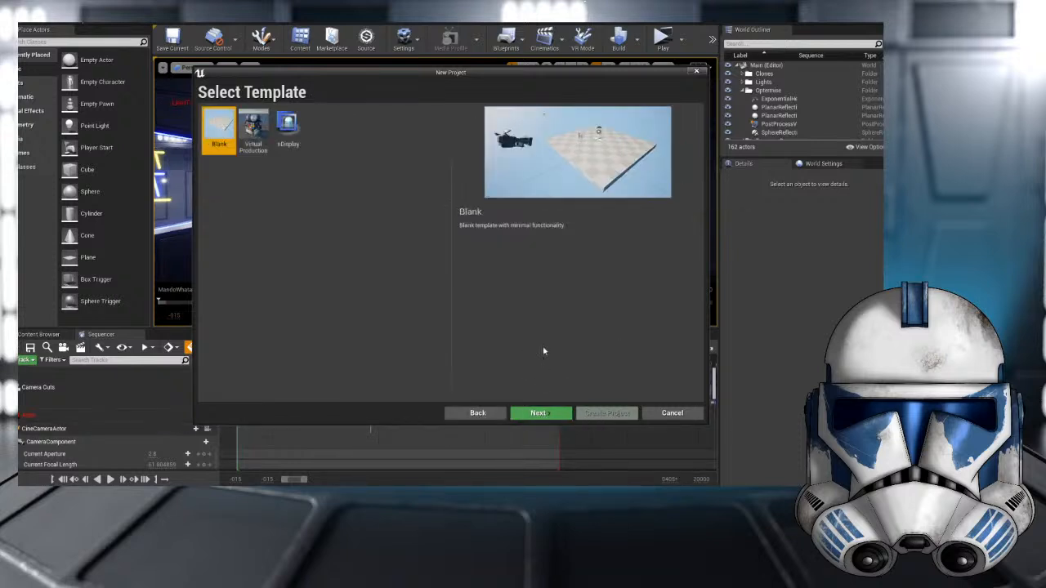
pyautogui.click(539, 412)
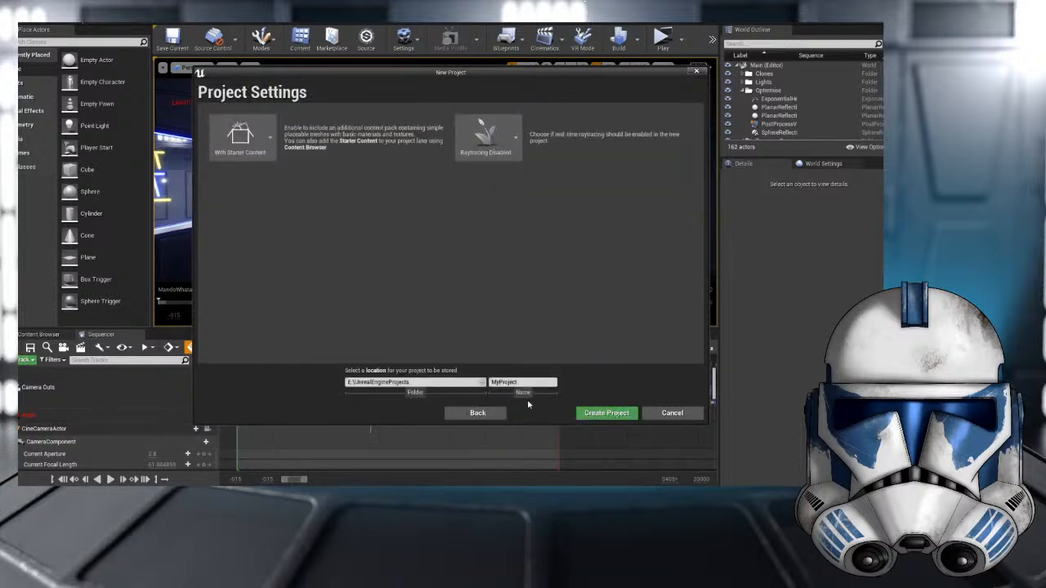
# - Set the new project to Raytracing Enabled and With Starter Content
pyautogui.click(474, 157)
pyautogui.click(488, 189)
pyautogui.click(273, 146)
pyautogui.click(242, 186)
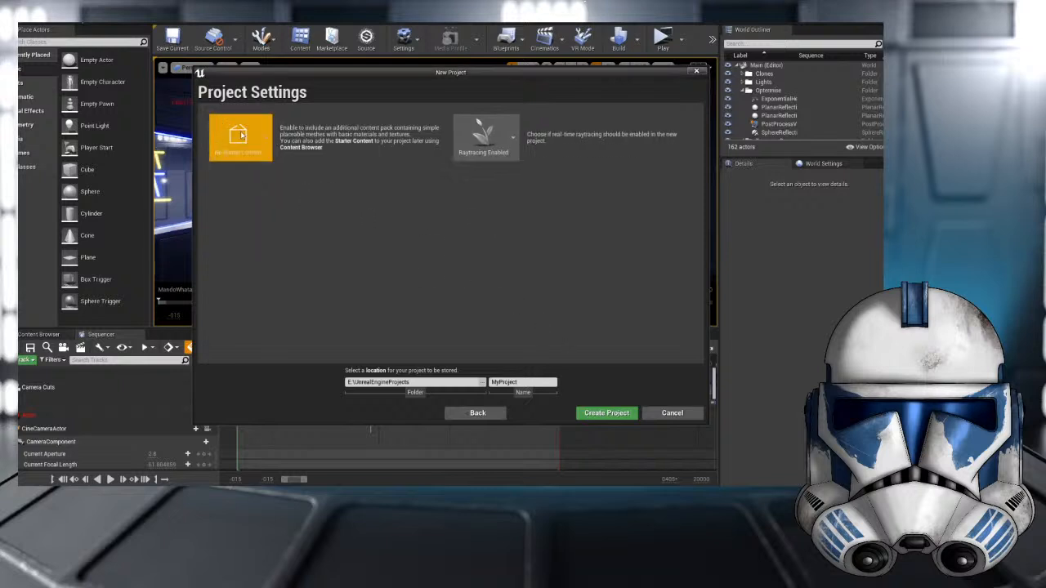
pyautogui.click(265, 141)
pyautogui.click(241, 230)
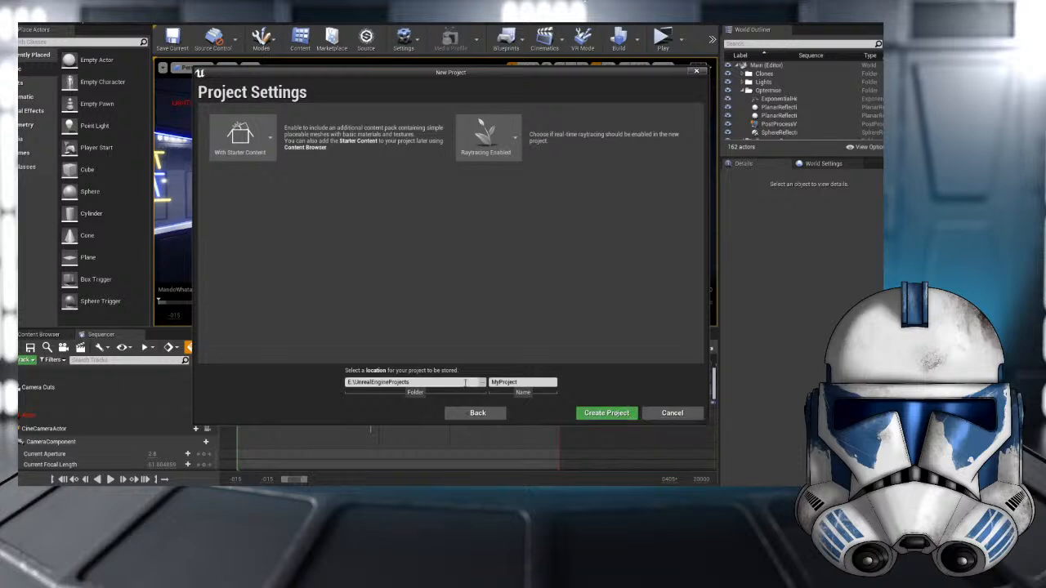
# - Name the project EndarSpire and create it in the E:\UnrealEngineProjects folder
pyautogui.moveTo(518, 381); pyautogui.dragTo(430, 380)
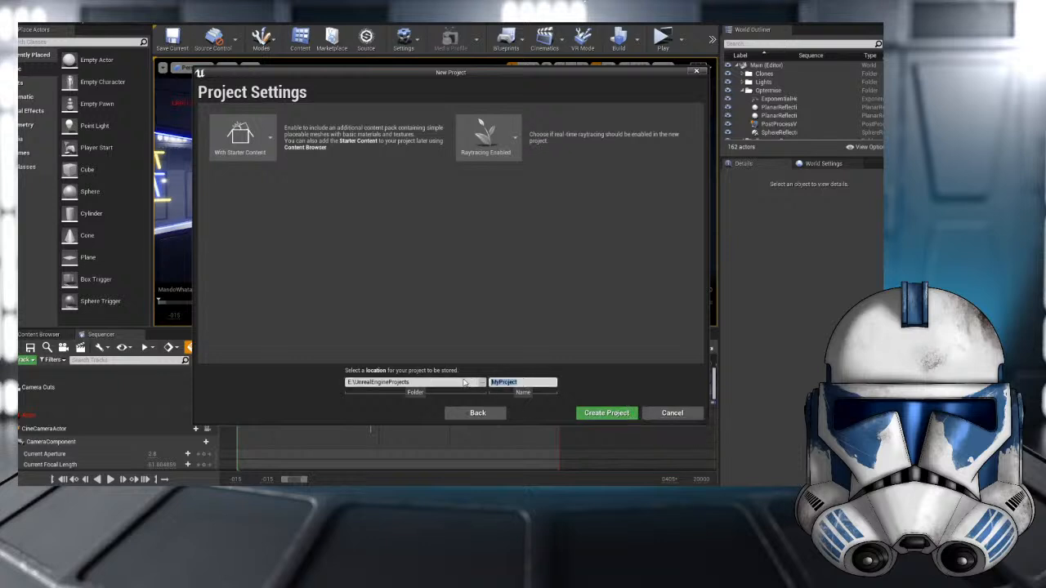
pyautogui.write('Endal')
pyautogui.click(606, 414)
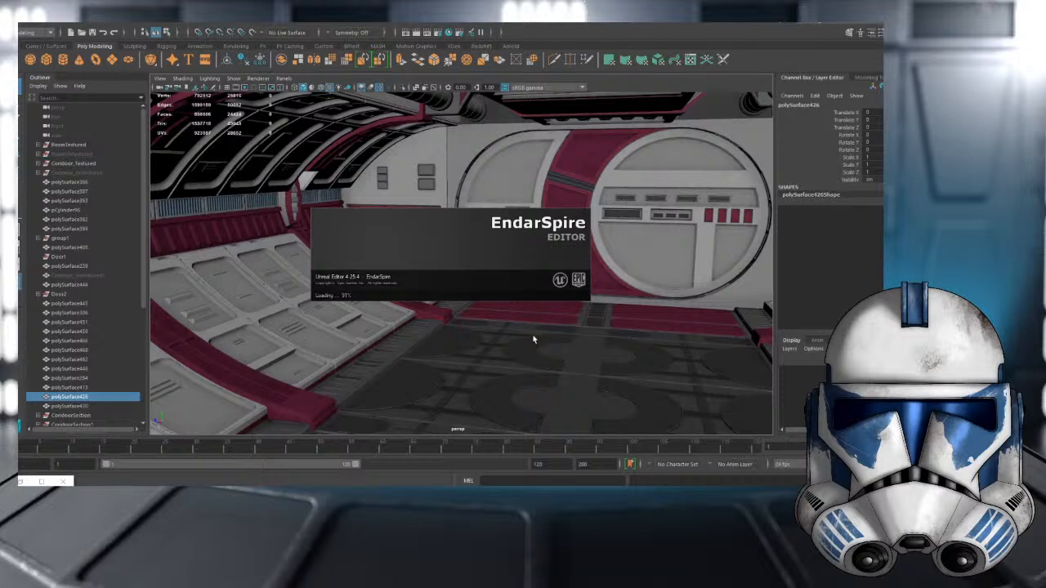
pyautogui.click(541, 353)
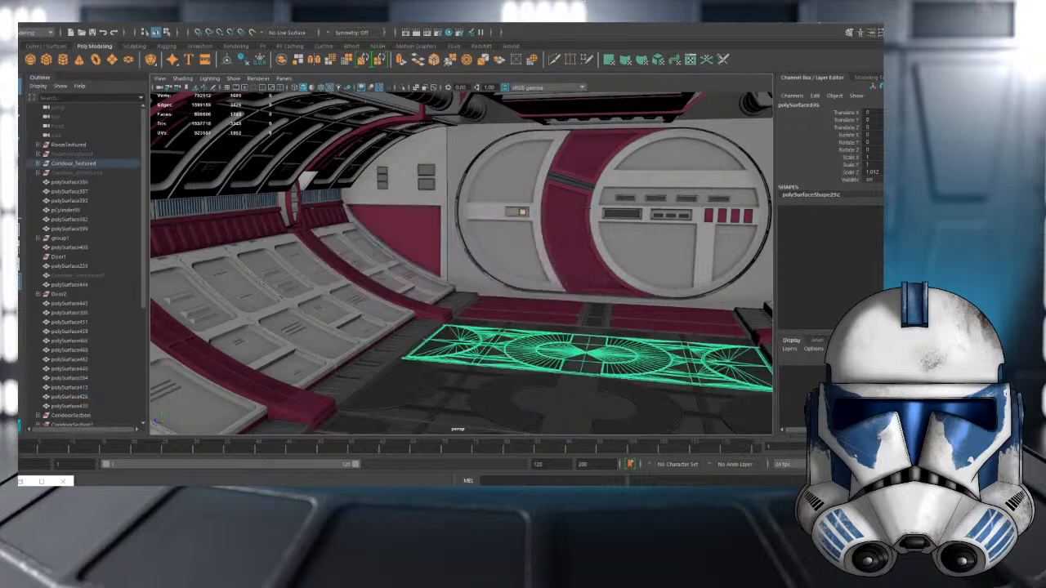
pyautogui.press('w')
pyautogui.scroll(-3, 499, 332)
pyautogui.keyDown('alt'); pyautogui.moveTo(499, 332); pyautogui.dragTo(381, 313); pyautogui.keyUp('alt')
pyautogui.scroll(3, 383, 317)
pyautogui.click(452, 313)
pyautogui.hotkey('ctrl', 'z')
pyautogui.scroll(-5, 455, 315)
pyautogui.hotkey('ctrl', 'z')
# - Try to select the end room as a whole, and inspect its roof panels and ribs up close
pyautogui.scroll(-4, 457, 349)
pyautogui.scroll(-3, 412, 341)
pyautogui.scroll(3, 383, 333)
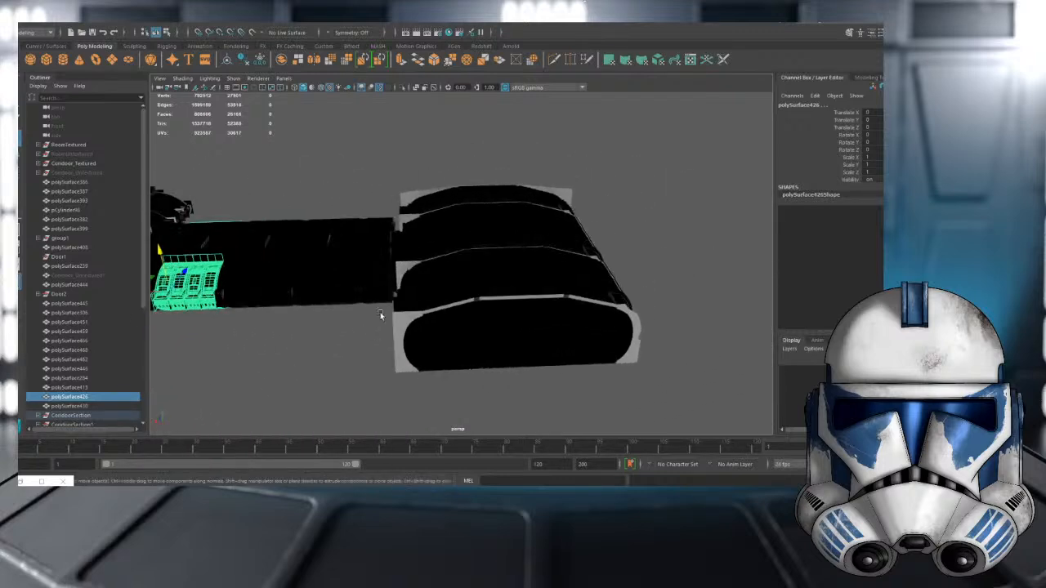
pyautogui.keyDown('alt'); pyautogui.moveTo(380, 313); pyautogui.dragTo(356, 308, button='middle'); pyautogui.keyUp('alt')
pyautogui.moveTo(638, 403); pyautogui.dragTo(364, 182)
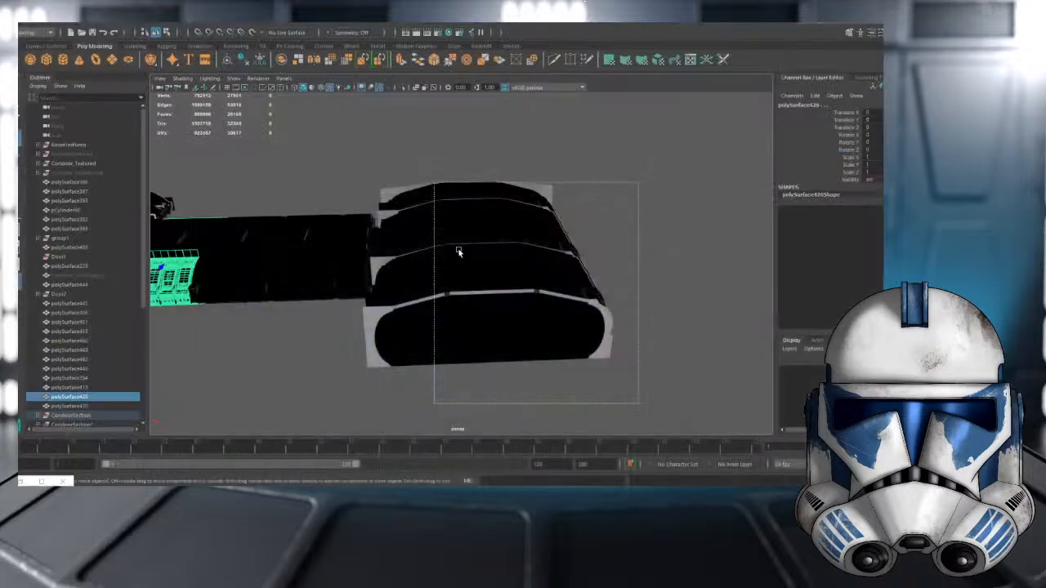
pyautogui.click(403, 242)
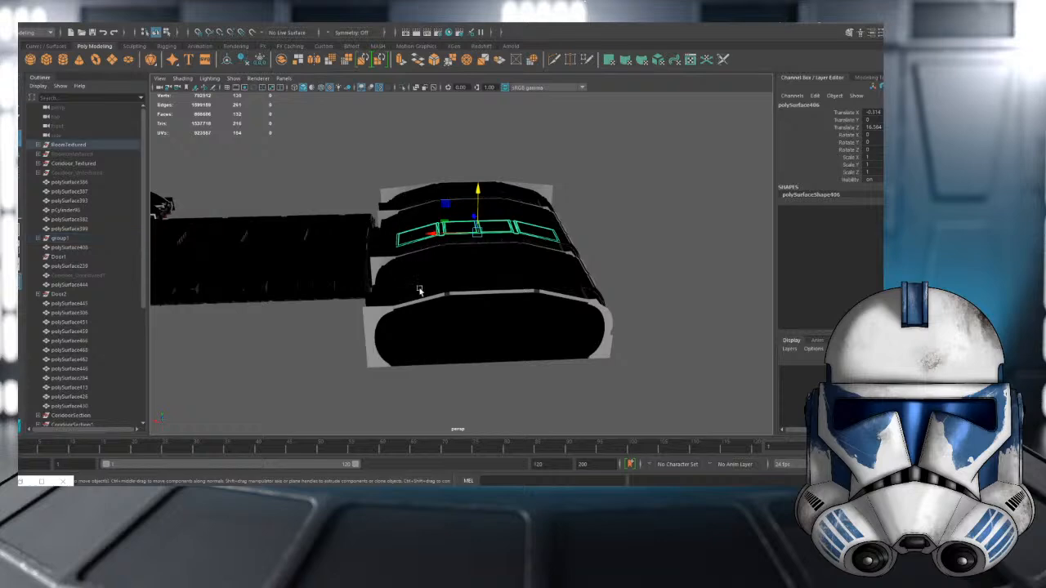
pyautogui.click(420, 290)
pyautogui.keyDown('alt'); pyautogui.moveTo(420, 290); pyautogui.dragTo(365, 263); pyautogui.keyUp('alt')
pyautogui.click(431, 254)
pyautogui.keyDown('alt'); pyautogui.moveTo(485, 268); pyautogui.dragTo(469, 288); pyautogui.keyUp('alt')
pyautogui.keyDown('shift'); pyautogui.click(469, 290); pyautogui.keyUp('shift')
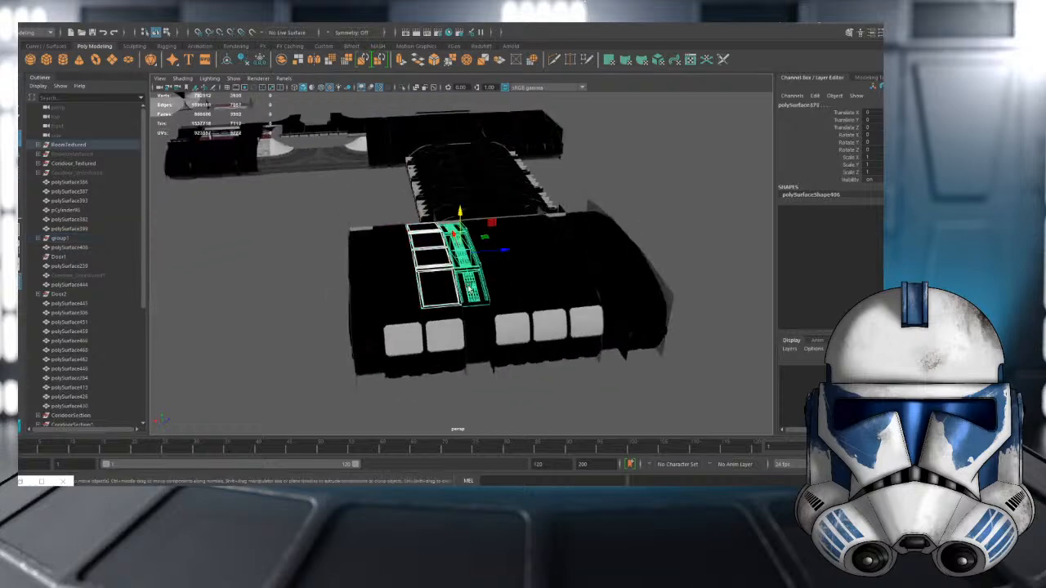
pyautogui.press('f')
pyautogui.keyDown('shift'); pyautogui.click(433, 242); pyautogui.keyUp('shift')
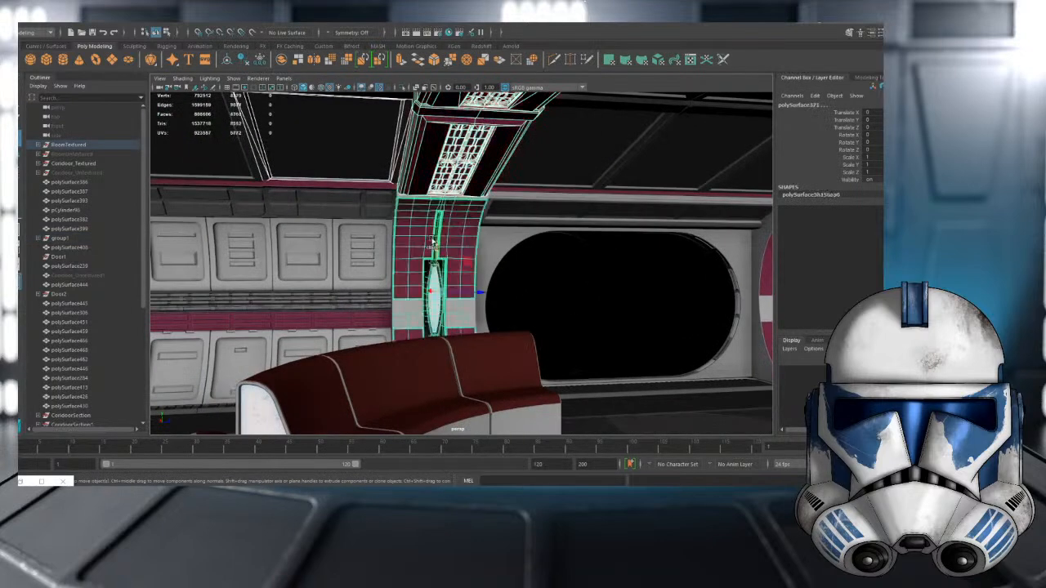
# - Examine the end room's interior, framing its furniture and floor pieces
pyautogui.click(462, 364)
pyautogui.press('f')
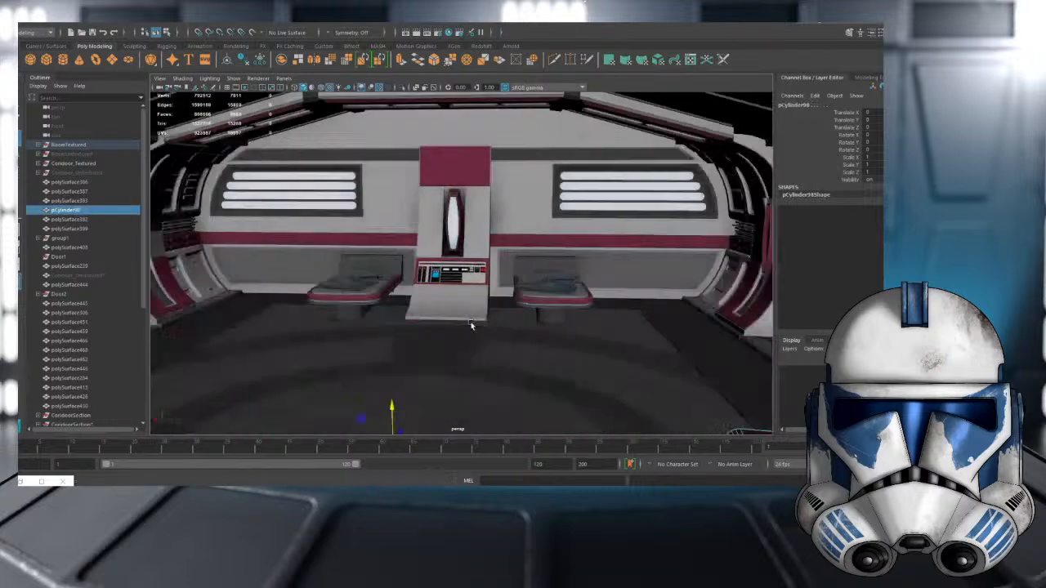
pyautogui.keyDown('alt'); pyautogui.moveTo(470, 325); pyautogui.dragTo(433, 313); pyautogui.keyUp('alt')
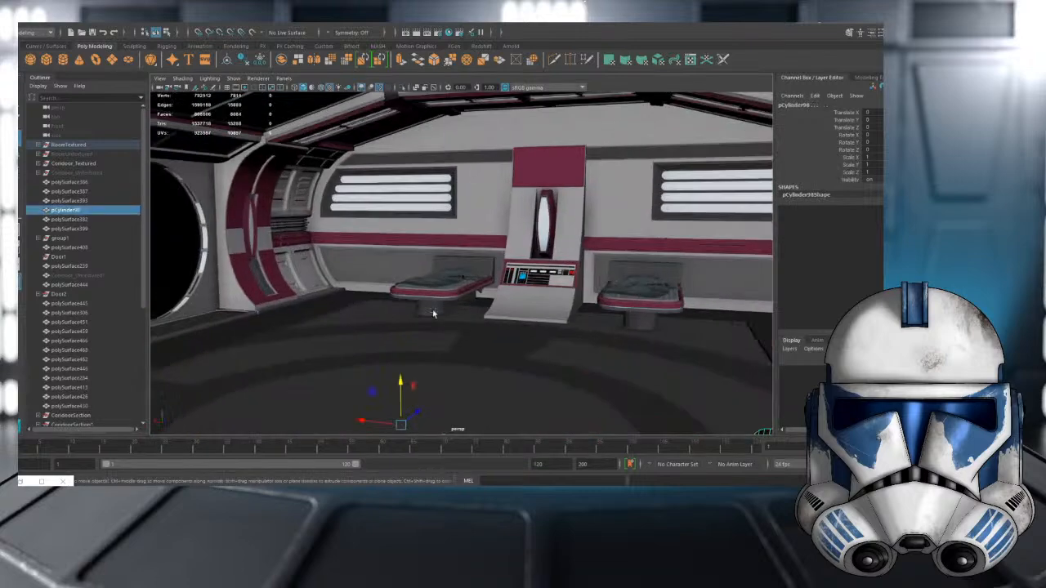
pyautogui.click(433, 299)
pyautogui.press('f')
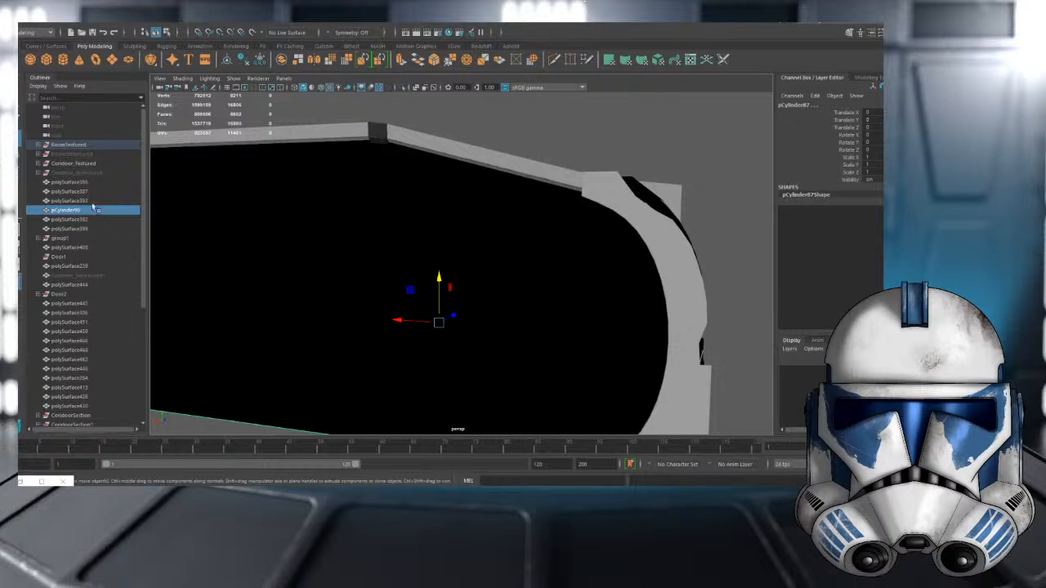
# - Isolate the RoomTextured group temporarily to check which parts of the end room it contains
pyautogui.click(38, 172)
pyautogui.scroll(-10, 50, 205)
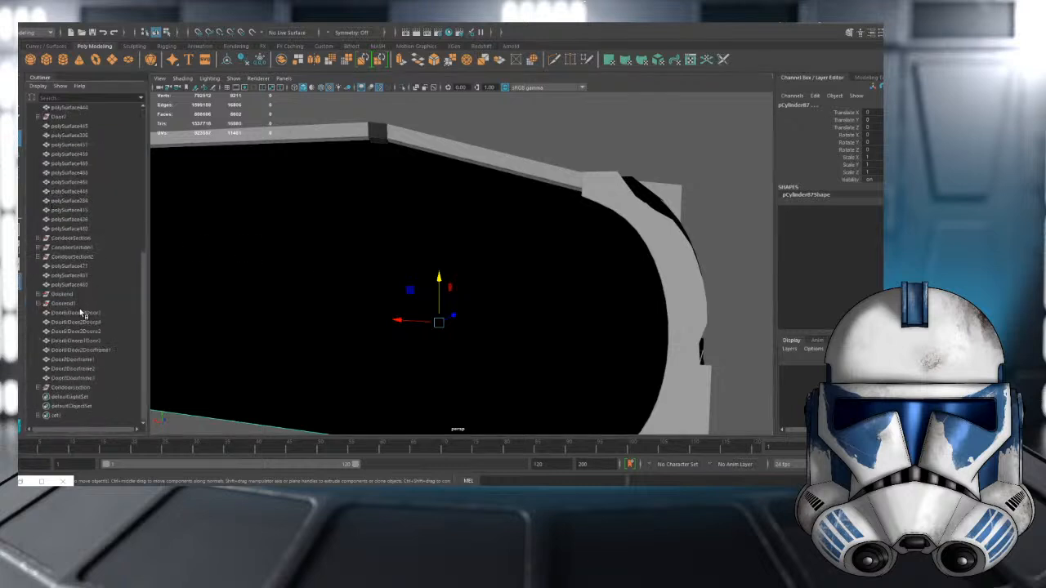
pyautogui.scroll(10, 72, 343)
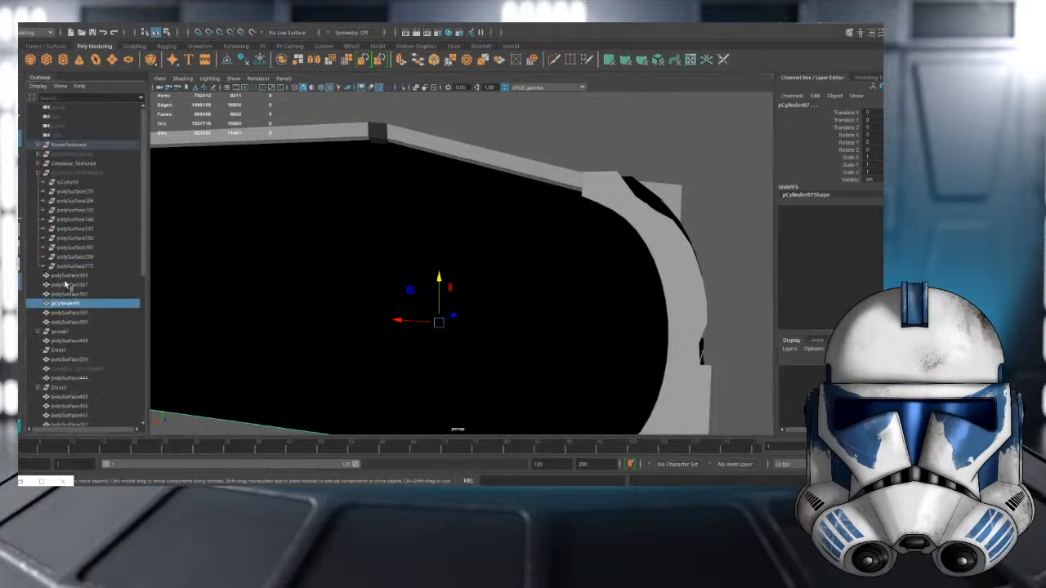
pyautogui.click(38, 174)
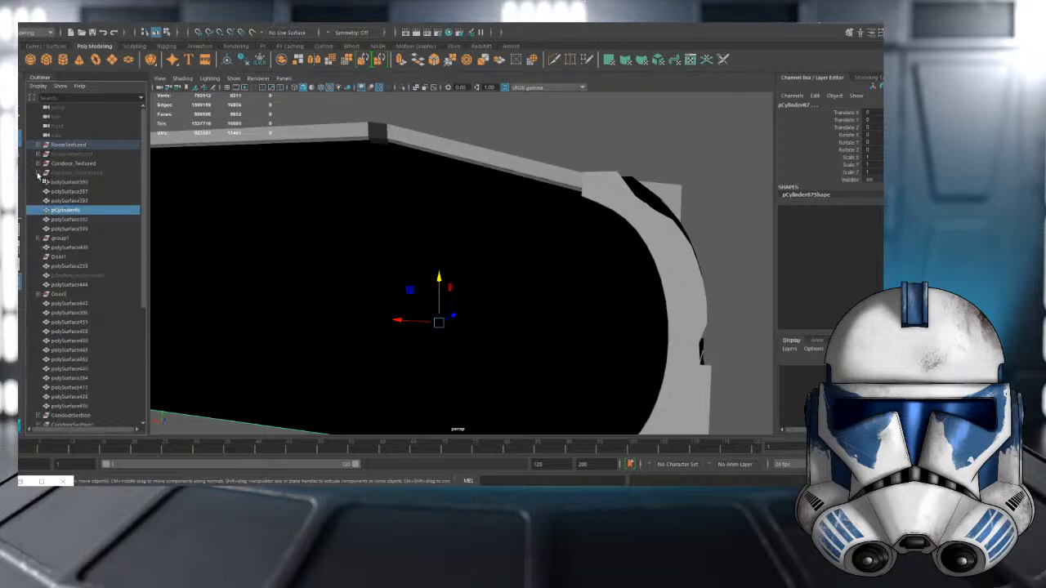
pyautogui.click(82, 145)
pyautogui.press('f')
pyautogui.keyDown('alt'); pyautogui.moveTo(385, 323); pyautogui.dragTo(350, 276); pyautogui.keyUp('alt')
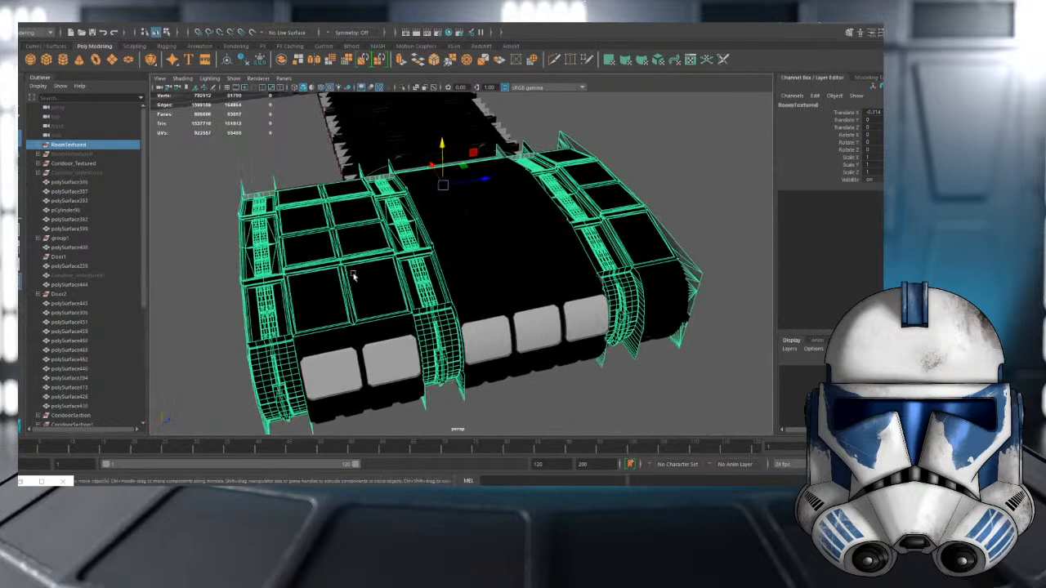
pyautogui.click(401, 87)
pyautogui.keyDown('alt'); pyautogui.moveTo(615, 133); pyautogui.dragTo(633, 176); pyautogui.keyUp('alt')
pyautogui.click(401, 88)
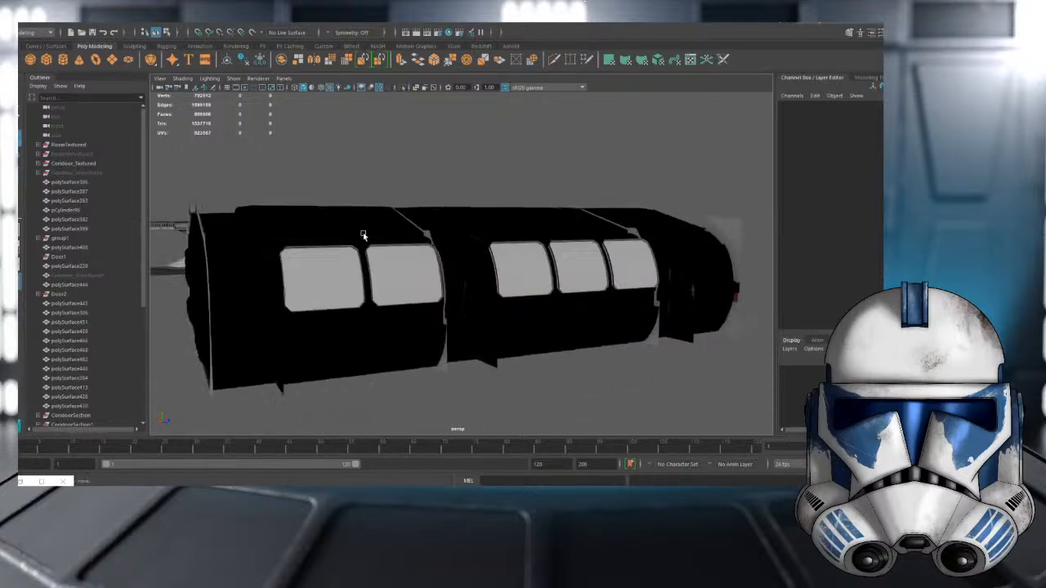
# - Select all pieces of the end room with one box selection
pyautogui.click(363, 235)
pyautogui.press('f')
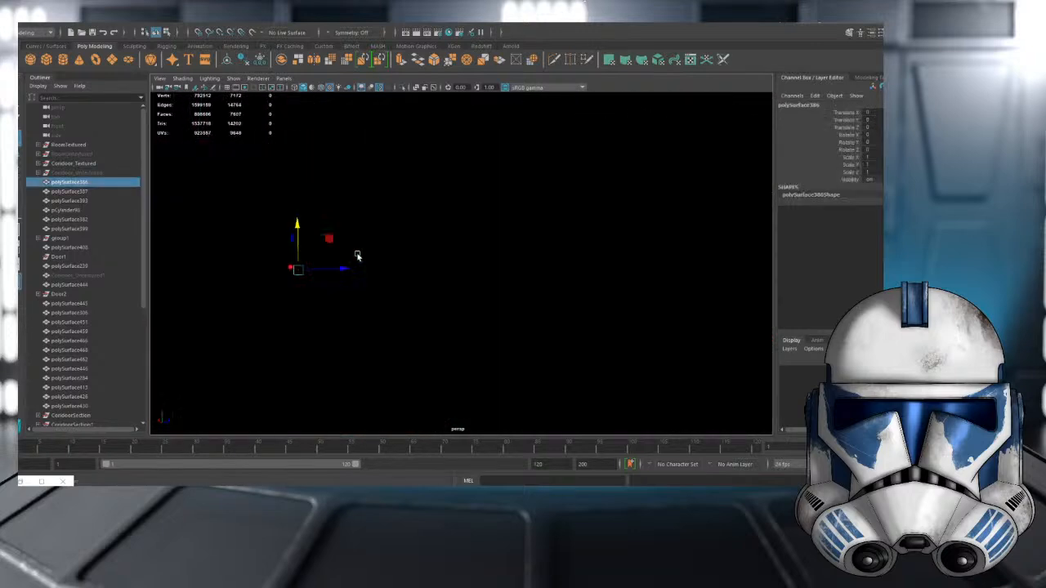
pyautogui.keyDown('alt'); pyautogui.moveTo(357, 256); pyautogui.dragTo(466, 329); pyautogui.keyUp('alt')
pyautogui.scroll(-6, 452, 273)
pyautogui.moveTo(624, 377); pyautogui.dragTo(370, 122)
pyautogui.scroll(4, 307, 155)
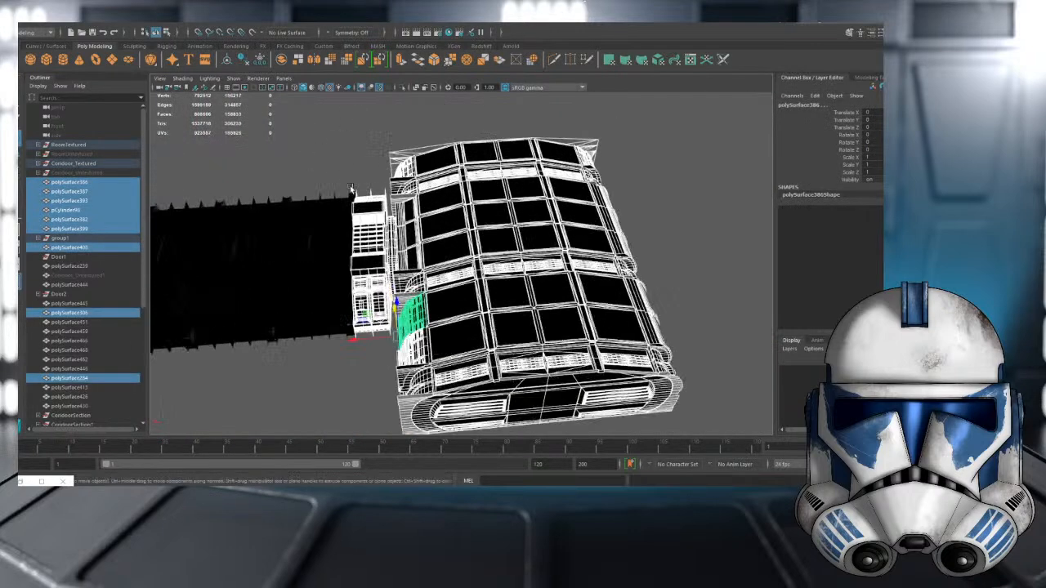
pyautogui.keyDown('alt'); pyautogui.moveTo(308, 155); pyautogui.dragTo(307, 204); pyautogui.keyUp('alt')
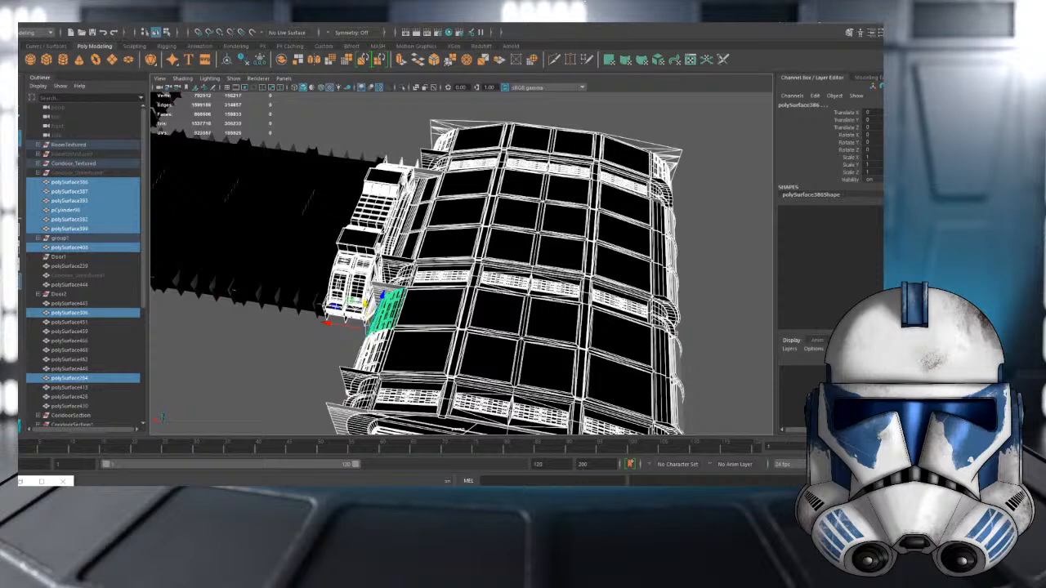
# - Remove the adjoining corridor pieces from the selection, keeping the end room's pieces selected
pyautogui.click(130, 295)
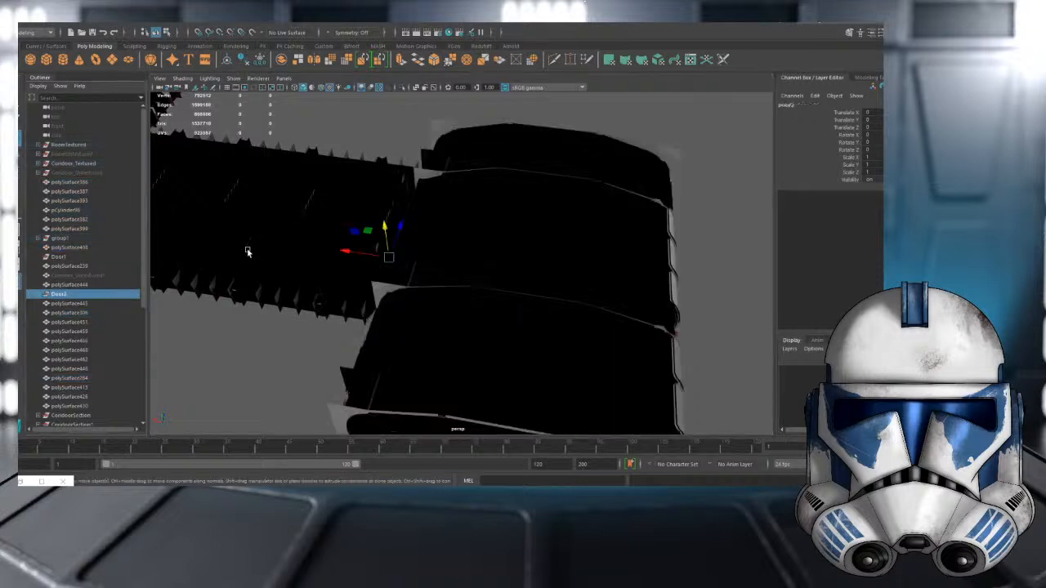
pyautogui.hotkey('ctrl', 'z')
pyautogui.keyDown('alt'); pyautogui.moveTo(308, 244); pyautogui.dragTo(320, 247); pyautogui.keyUp('alt')
pyautogui.keyDown('alt'); pyautogui.moveTo(320, 248); pyautogui.dragTo(415, 309, button='middle'); pyautogui.keyUp('alt')
pyautogui.keyDown('ctrl'); pyautogui.moveTo(354, 106); pyautogui.dragTo(482, 397); pyautogui.keyUp('ctrl')
pyautogui.keyDown('alt'); pyautogui.moveTo(470, 391); pyautogui.dragTo(401, 383, button='middle'); pyautogui.keyUp('alt')
pyautogui.keyDown('alt'); pyautogui.moveTo(401, 275); pyautogui.dragTo(417, 258); pyautogui.keyUp('alt')
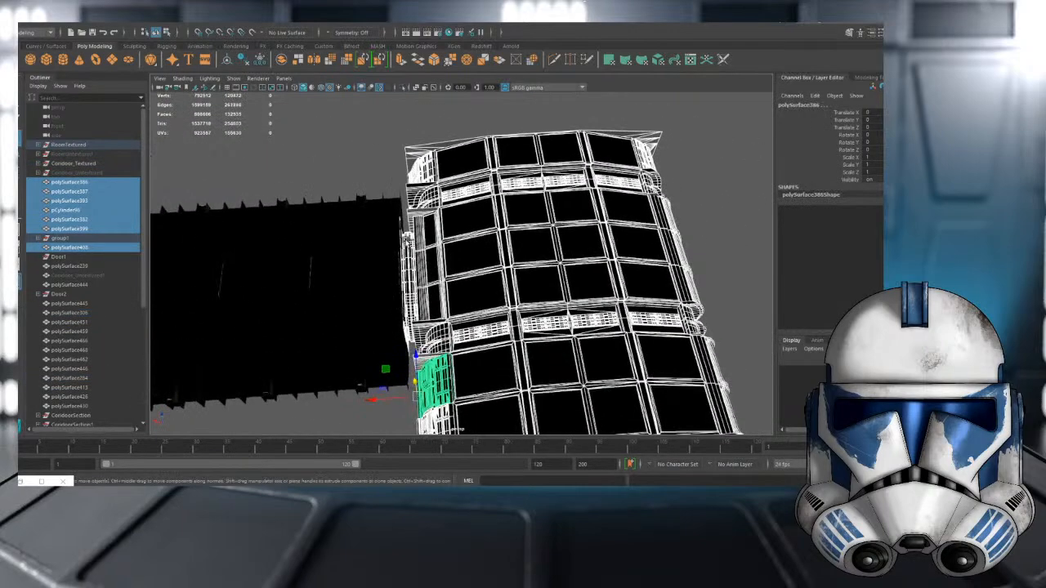
pyautogui.keyDown('ctrl'); pyautogui.click(406, 240); pyautogui.keyUp('ctrl')
# - Move the selected end room along the X axis away from the corridor
pyautogui.keyDown('alt'); pyautogui.moveTo(351, 213); pyautogui.dragTo(448, 303); pyautogui.keyUp('alt')
pyautogui.moveTo(403, 419); pyautogui.dragTo(562, 369)
pyautogui.hotkey('ctrl', 'z')
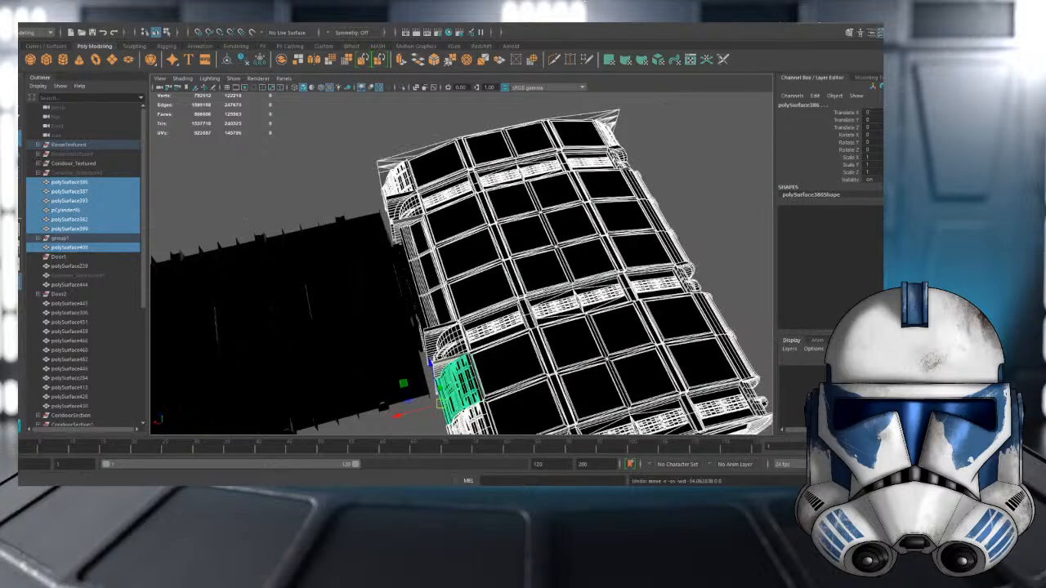
pyautogui.moveTo(412, 411); pyautogui.dragTo(545, 350)
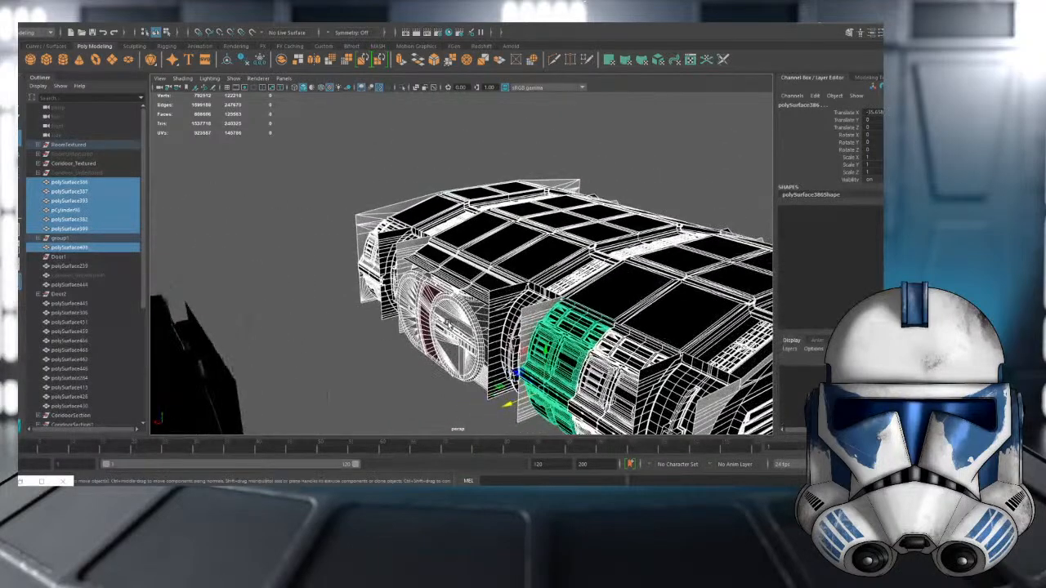
# - Undo the end room's move and move it away along the X axis again without the two adjoining pieces
pyautogui.hotkey('ctrl', 'z')
pyautogui.keyDown('alt'); pyautogui.moveTo(367, 325); pyautogui.dragTo(523, 283); pyautogui.keyUp('alt')
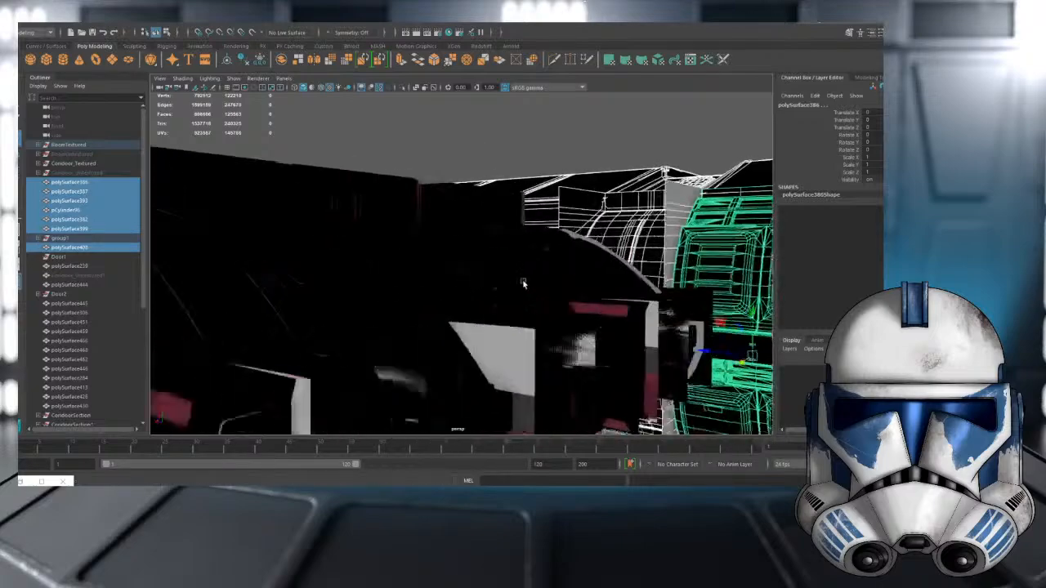
pyautogui.scroll(3, 523, 282)
pyautogui.keyDown('ctrl'); pyautogui.click(498, 299); pyautogui.keyUp('ctrl')
pyautogui.keyDown('ctrl'); pyautogui.click(439, 298); pyautogui.keyUp('ctrl')
pyautogui.press('f')
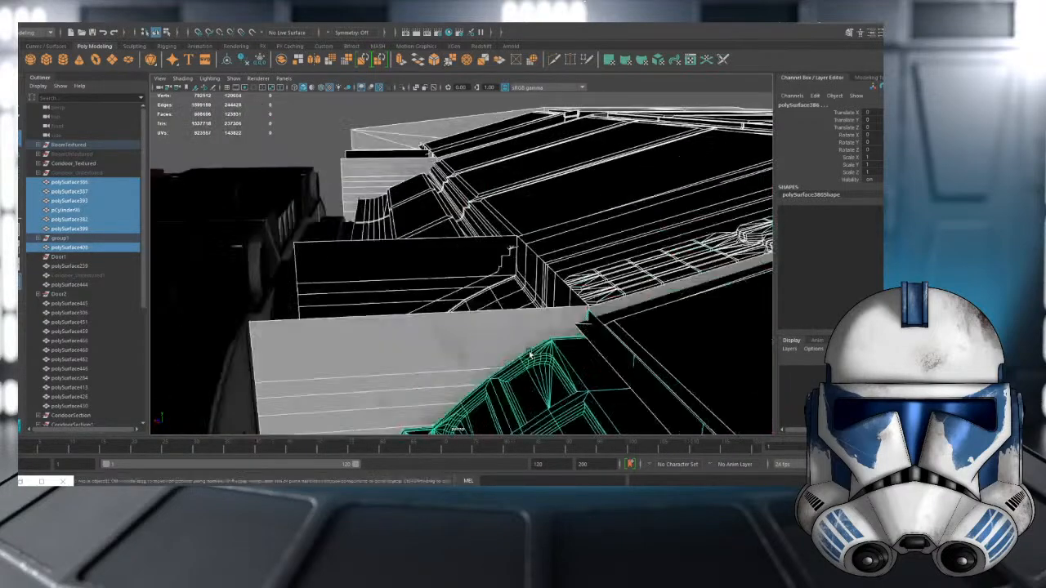
pyautogui.moveTo(355, 309); pyautogui.dragTo(491, 278)
# - Delete the curved red-striped pillar and the adjoining wall panel in the room's corner beside the slatted window
pyautogui.scroll(3, 453, 299)
pyautogui.scroll(4, 490, 278)
pyautogui.moveTo(349, 241)
pyautogui.keyDown('alt'); pyautogui.mouseDown()
pyautogui.moveTo(314, 245)
pyautogui.moveTo(364, 244)
pyautogui.moveTo(351, 241)
pyautogui.mouseUp(); pyautogui.keyUp('alt')
pyautogui.click(388, 239)
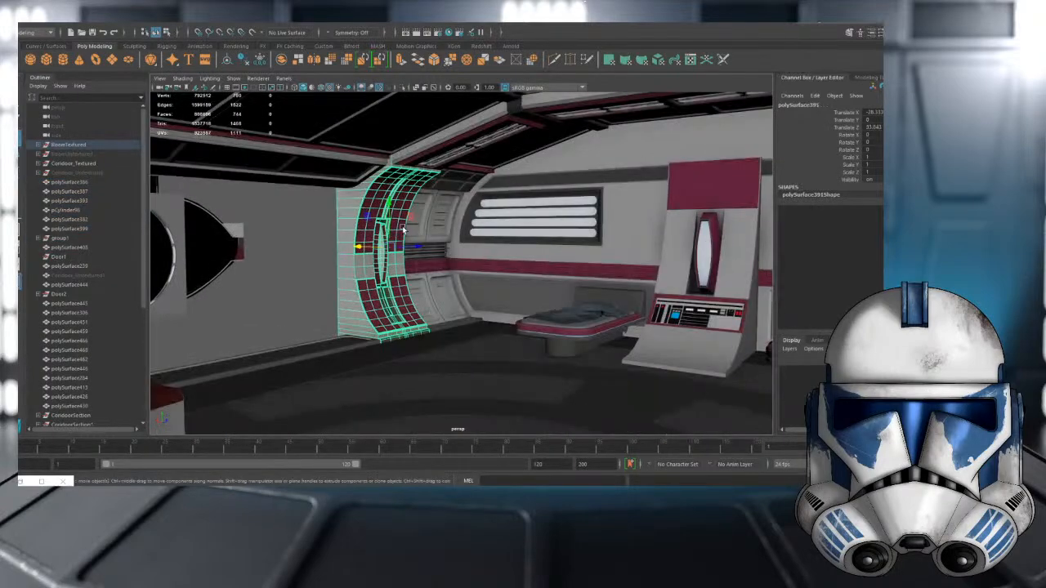
pyautogui.press('Delete')
pyautogui.click(391, 247)
pyautogui.press('Delete')
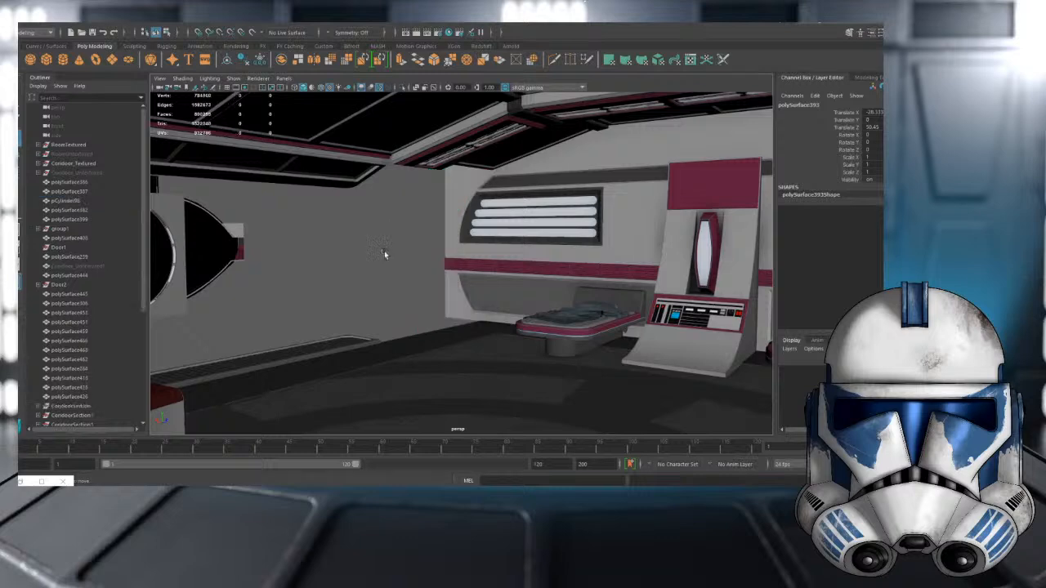
# - Select the ceiling panels and beams above the bed end of the room and delete them together
pyautogui.keyDown('alt'); pyautogui.moveTo(399, 245); pyautogui.dragTo(365, 206); pyautogui.keyUp('alt')
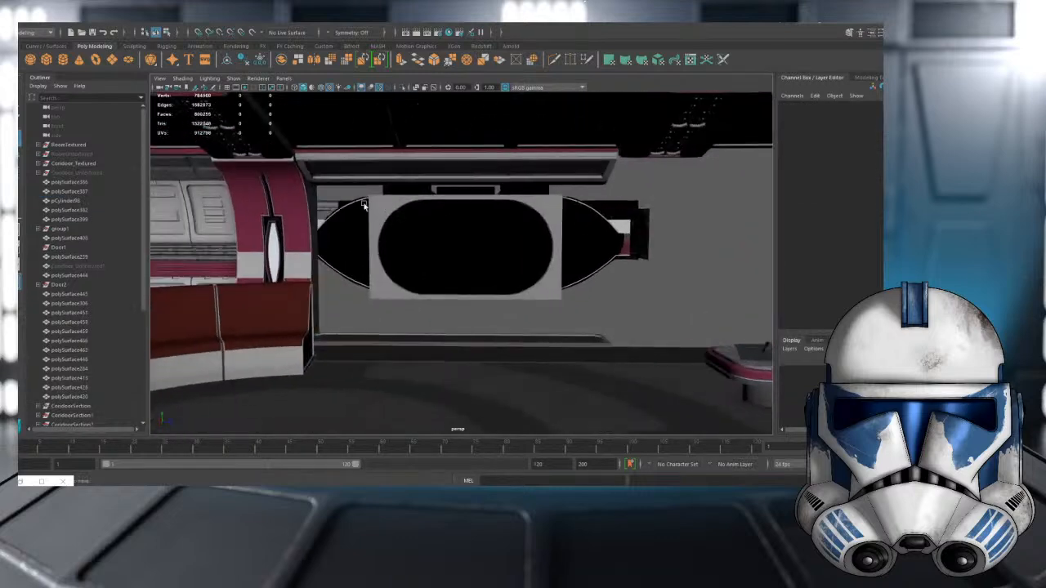
pyautogui.click(445, 127)
pyautogui.keyDown('shift'); pyautogui.click(493, 158); pyautogui.keyUp('shift')
pyautogui.keyDown('shift'); pyautogui.click(283, 144); pyautogui.keyUp('shift')
pyautogui.keyDown('shift'); pyautogui.click(653, 140); pyautogui.keyUp('shift')
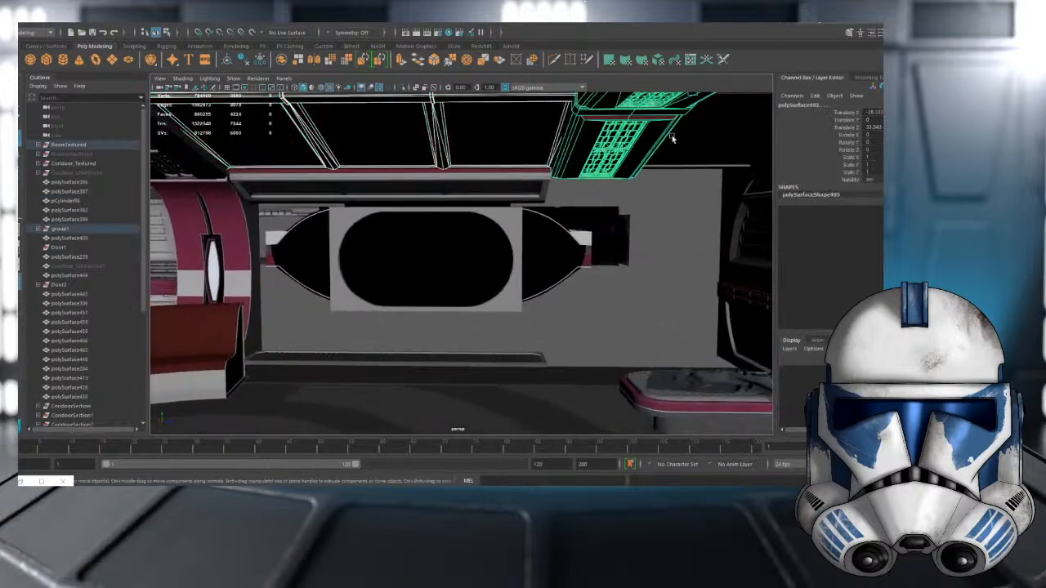
pyautogui.keyDown('shift'); pyautogui.click(691, 143); pyautogui.keyUp('shift')
pyautogui.keyDown('alt'); pyautogui.moveTo(638, 168); pyautogui.dragTo(484, 201, button='middle'); pyautogui.keyUp('alt')
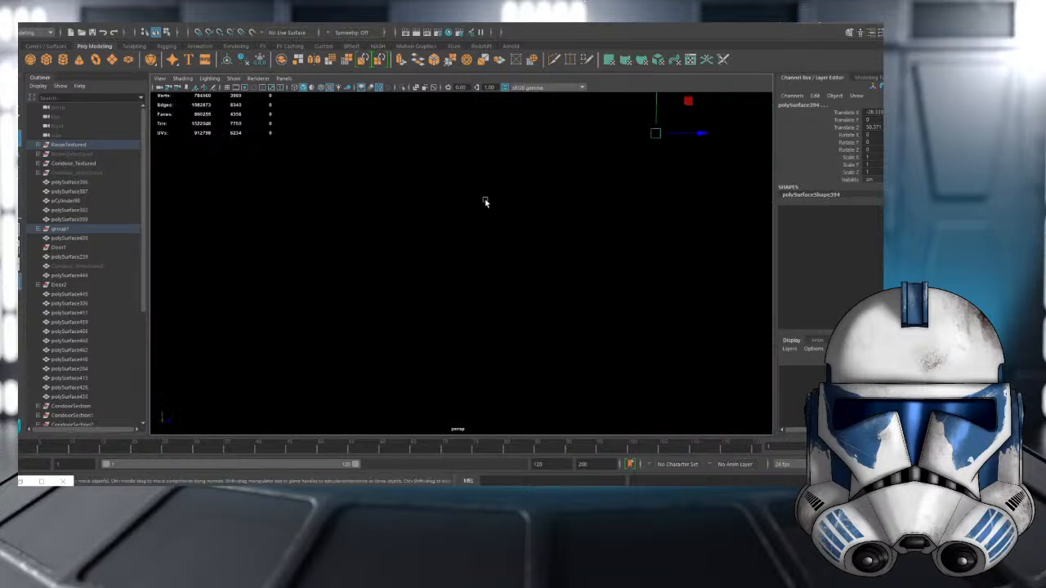
pyautogui.press('Delete')
# - Delete the bed and its blanket on the right side of the wall console
pyautogui.keyDown('alt'); pyautogui.moveTo(486, 201); pyautogui.dragTo(585, 240); pyautogui.keyUp('alt')
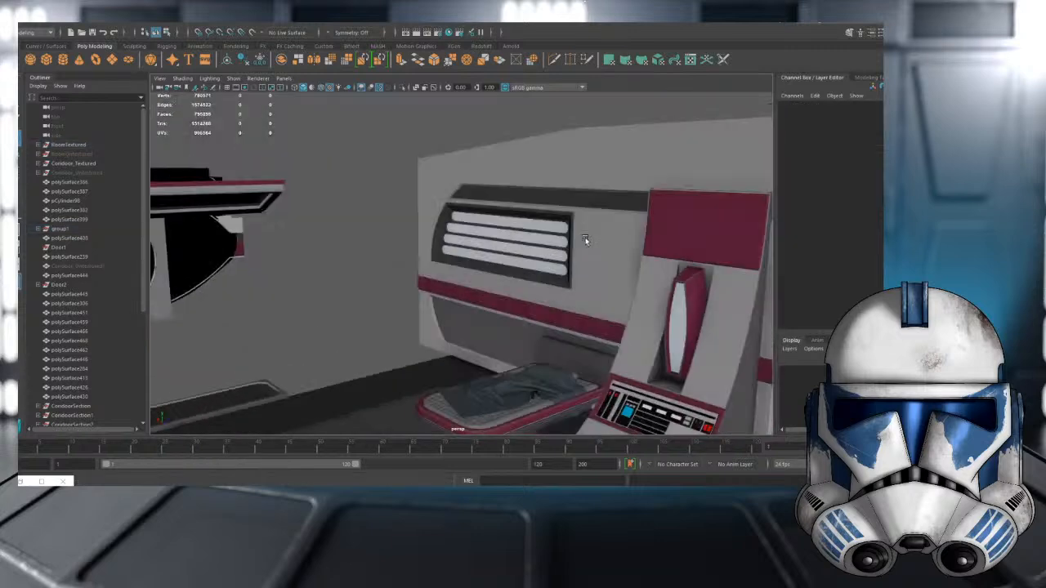
pyautogui.keyDown('alt'); pyautogui.moveTo(585, 240); pyautogui.dragTo(394, 140, button='middle'); pyautogui.keyUp('alt')
pyautogui.keyDown('alt'); pyautogui.moveTo(395, 140); pyautogui.dragTo(590, 263); pyautogui.keyUp('alt')
pyautogui.click(591, 263)
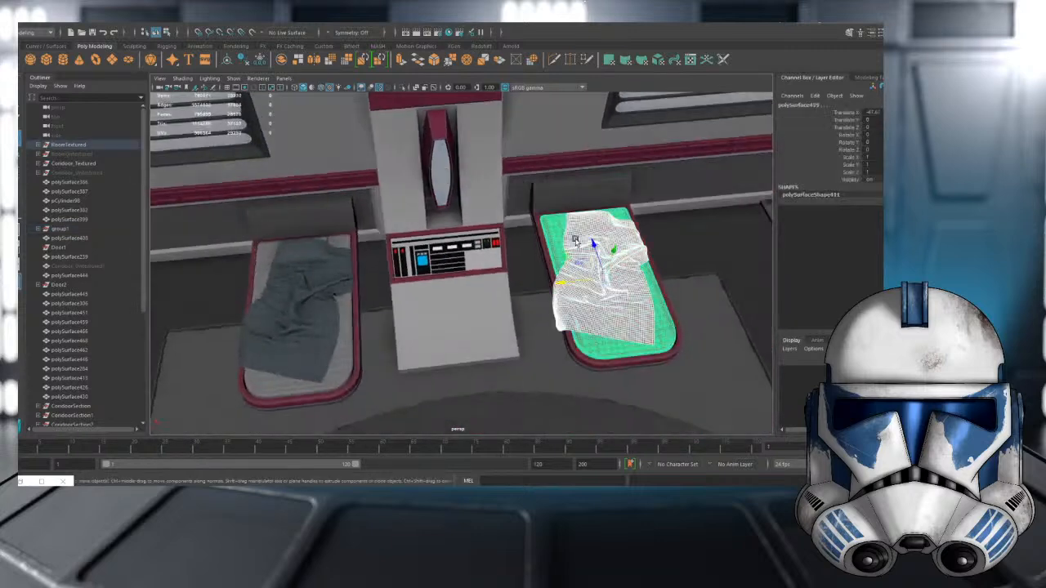
pyautogui.press('Delete')
pyautogui.click(576, 242)
pyautogui.press('Delete')
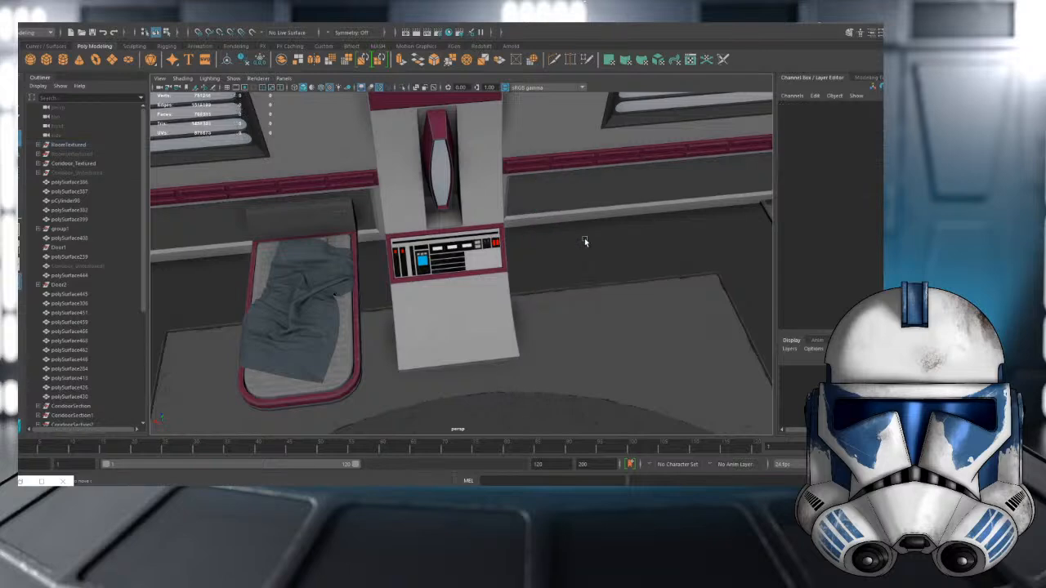
# - Delete the corner wall panel, its adjoining pillar and the matching pillar at the far end of the same side wall
pyautogui.keyDown('alt'); pyautogui.moveTo(583, 234); pyautogui.dragTo(409, 191); pyautogui.keyUp('alt')
pyautogui.keyDown('alt'); pyautogui.moveTo(408, 191); pyautogui.dragTo(436, 243, button='middle'); pyautogui.keyUp('alt')
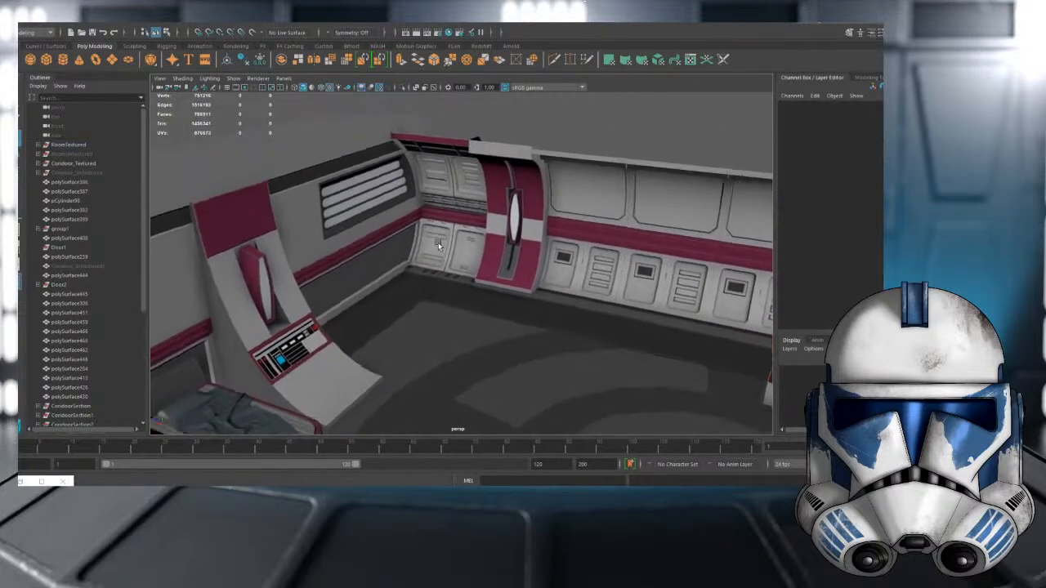
pyautogui.keyDown('alt'); pyautogui.moveTo(437, 243); pyautogui.dragTo(397, 203); pyautogui.keyUp('alt')
pyautogui.click(396, 205)
pyautogui.keyDown('shift'); pyautogui.click(452, 219); pyautogui.keyUp('shift')
pyautogui.keyDown('alt'); pyautogui.moveTo(552, 248); pyautogui.dragTo(420, 247, button='middle'); pyautogui.keyUp('alt')
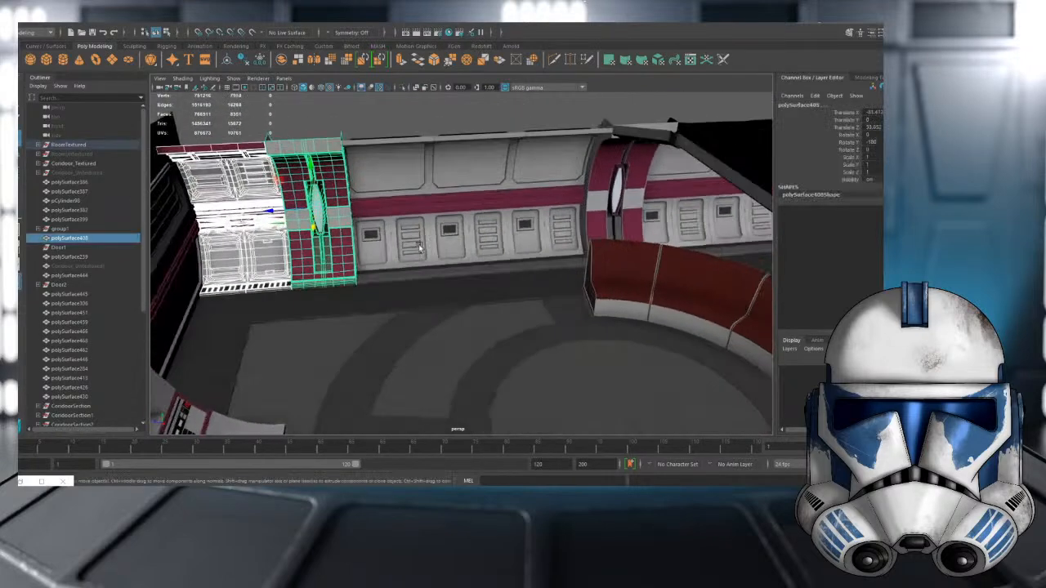
pyautogui.keyDown('alt'); pyautogui.moveTo(578, 222); pyautogui.dragTo(392, 237, button='right'); pyautogui.keyUp('alt')
pyautogui.keyDown('alt'); pyautogui.moveTo(393, 237); pyautogui.dragTo(602, 273); pyautogui.keyUp('alt')
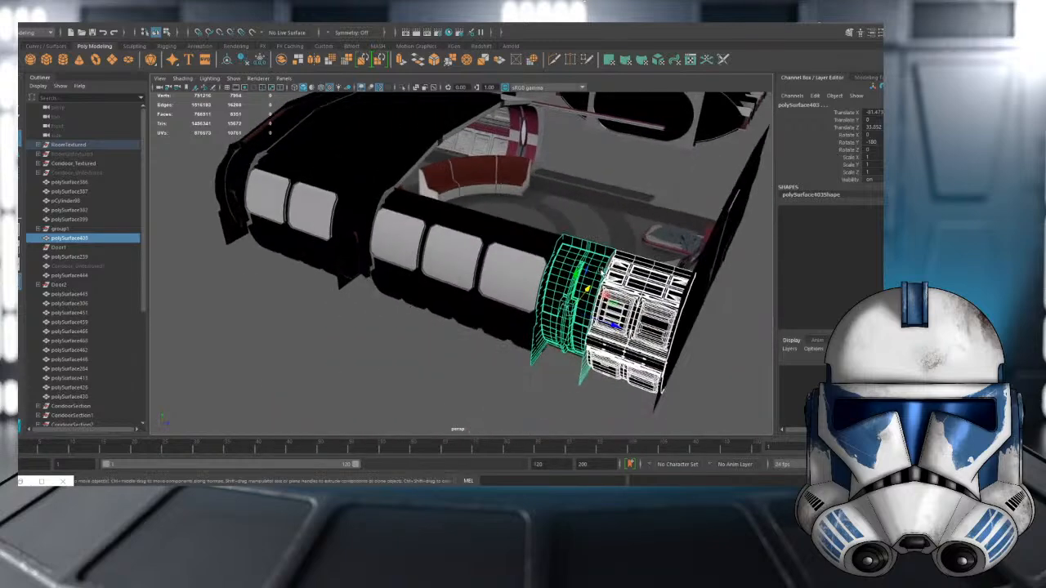
pyautogui.keyDown('shift'); pyautogui.click(243, 167); pyautogui.keyUp('shift')
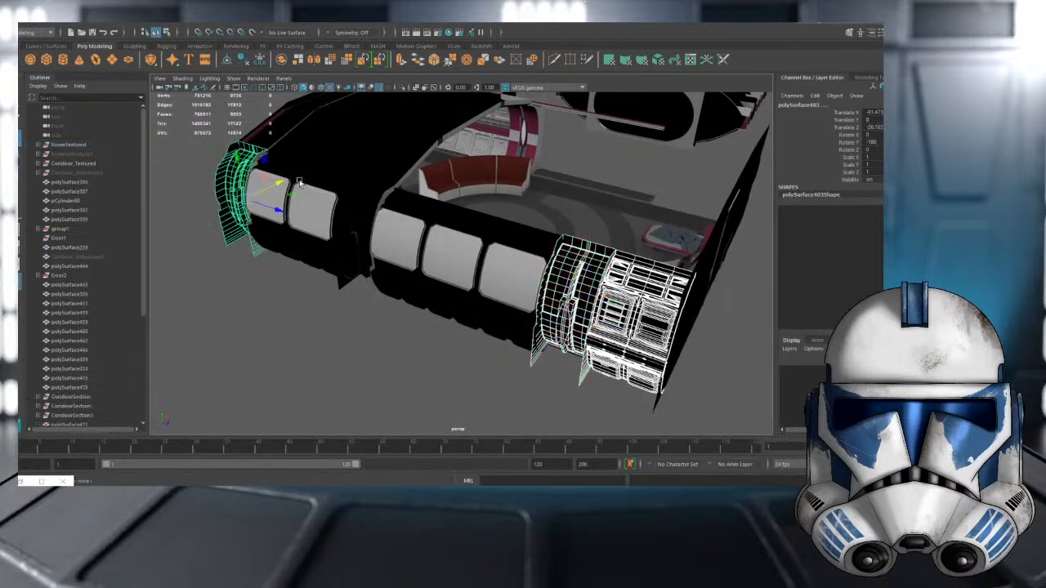
pyautogui.press('Delete')
# - Select the three adjacent side wall sections between the removed pillar and the sofas and delete them
pyautogui.keyDown('alt'); pyautogui.moveTo(357, 217); pyautogui.dragTo(420, 243, button='middle'); pyautogui.keyUp('alt')
pyautogui.click(503, 286)
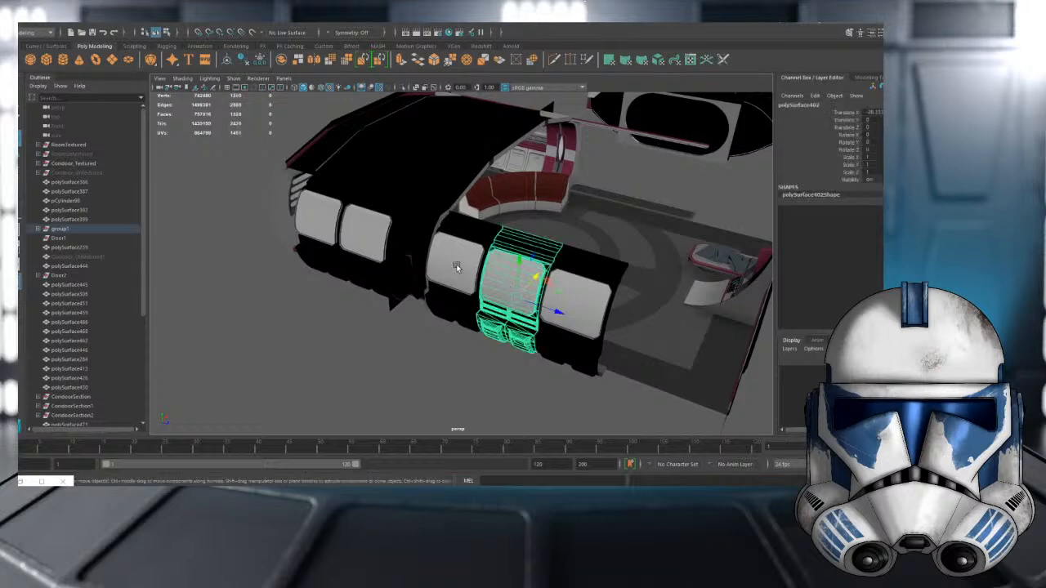
pyautogui.keyDown('shift'); pyautogui.click(456, 264); pyautogui.keyUp('shift')
pyautogui.keyDown('shift'); pyautogui.click(570, 299); pyautogui.keyUp('shift')
pyautogui.press('Delete')
# - Delete the wall section at the far end of the side wall and further surplus wall pieces one at a time
pyautogui.click(331, 222)
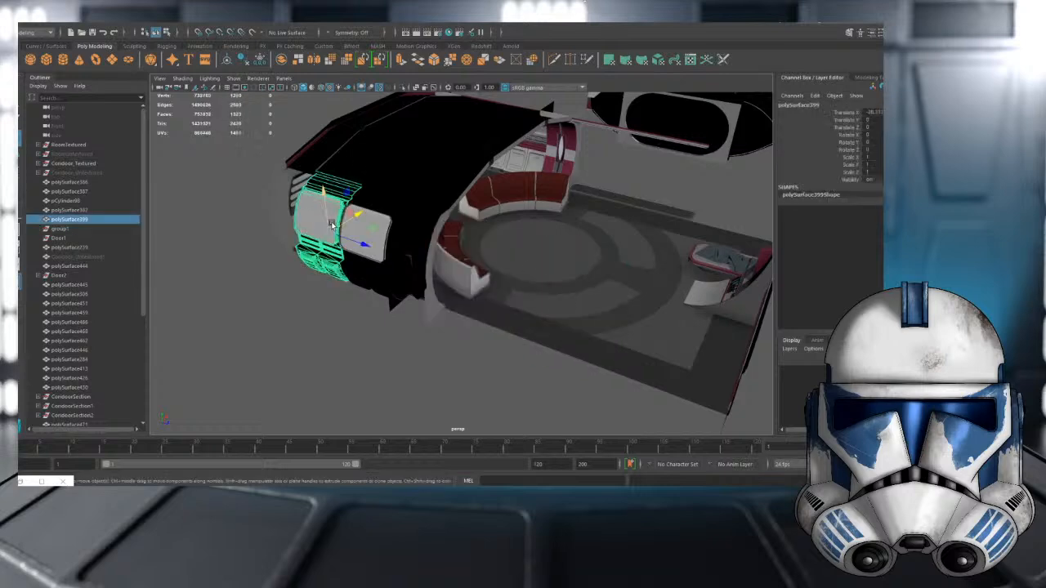
pyautogui.keyDown('alt'); pyautogui.moveTo(332, 222); pyautogui.dragTo(413, 261); pyautogui.keyUp('alt')
pyautogui.press('Delete')
pyautogui.click(413, 239)
pyautogui.press('Delete')
pyautogui.click(413, 262)
pyautogui.press('Delete')
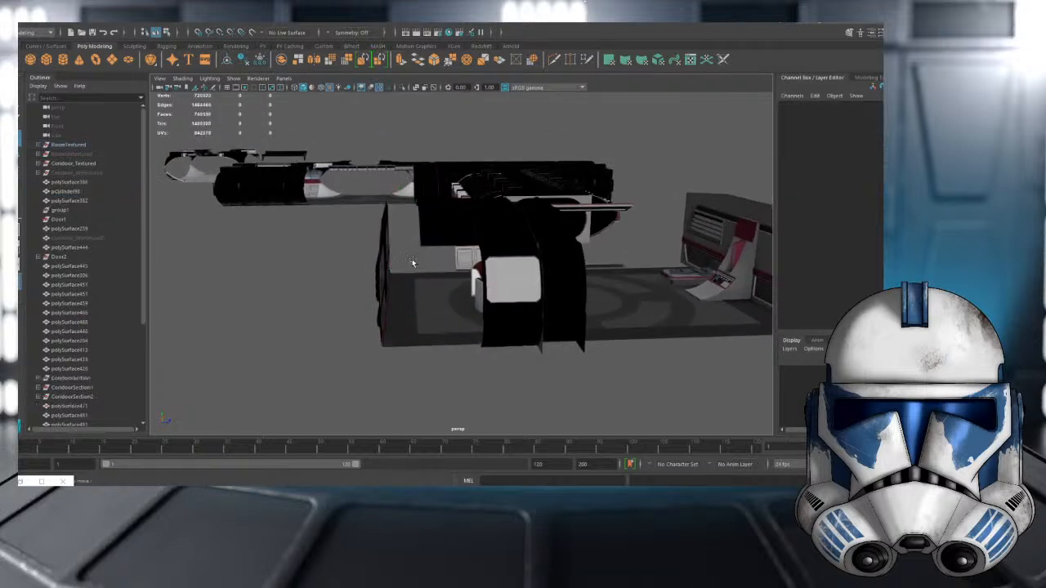
pyautogui.click(455, 224)
pyautogui.press('Delete')
# - Select all remaining pieces of the trimmed room with one box selection from above
pyautogui.keyDown('alt'); pyautogui.moveTo(455, 224); pyautogui.dragTo(446, 326); pyautogui.keyUp('alt')
pyautogui.keyDown('alt'); pyautogui.moveTo(446, 327); pyautogui.dragTo(440, 380, button='middle'); pyautogui.keyUp('alt')
pyautogui.moveTo(621, 375); pyautogui.dragTo(205, 125)
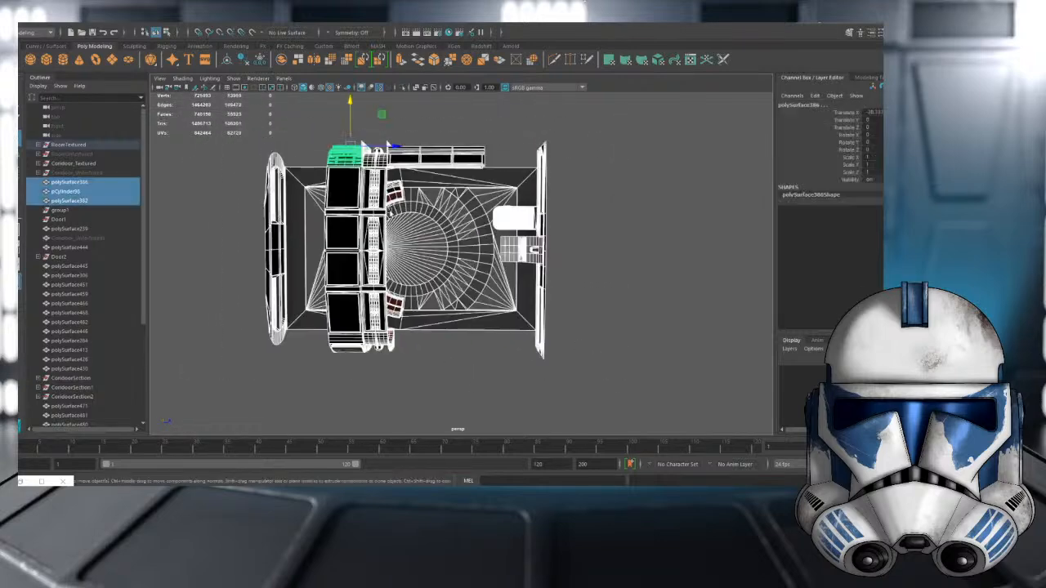
pyautogui.keyDown('alt'); pyautogui.moveTo(407, 217); pyautogui.dragTo(303, 164); pyautogui.keyUp('alt')
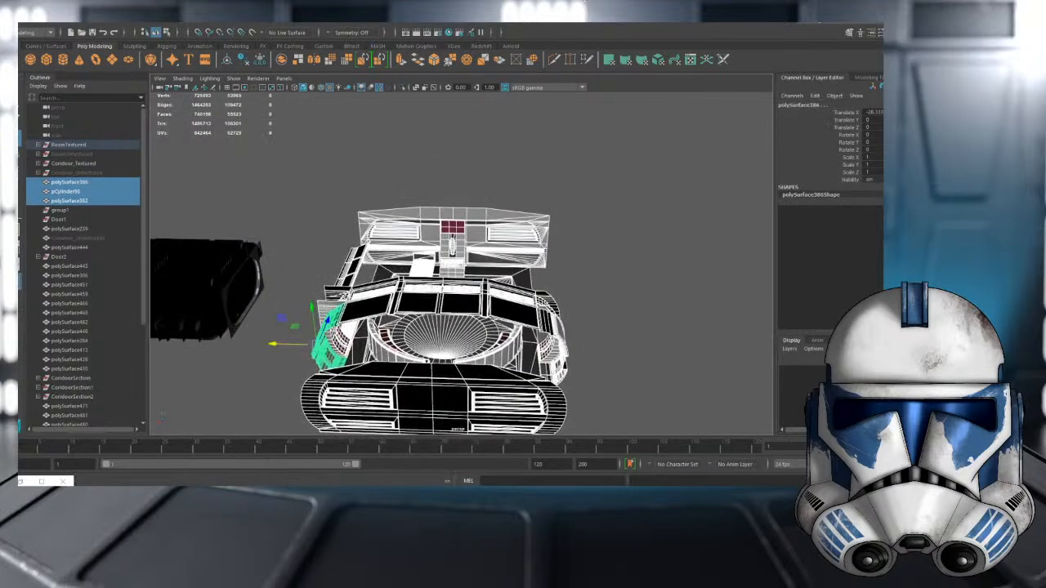
# - Start exporting the selection with FBX export as the file type and browse to the EndarSpire folder on the F: drive
pyautogui.click(36, 24)
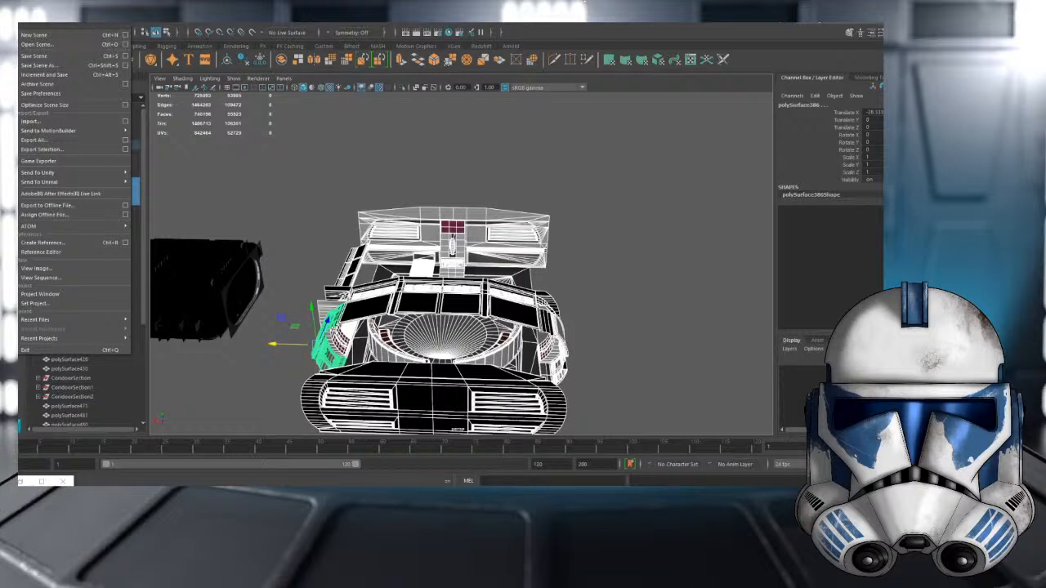
pyautogui.click(61, 153)
pyautogui.click(249, 311)
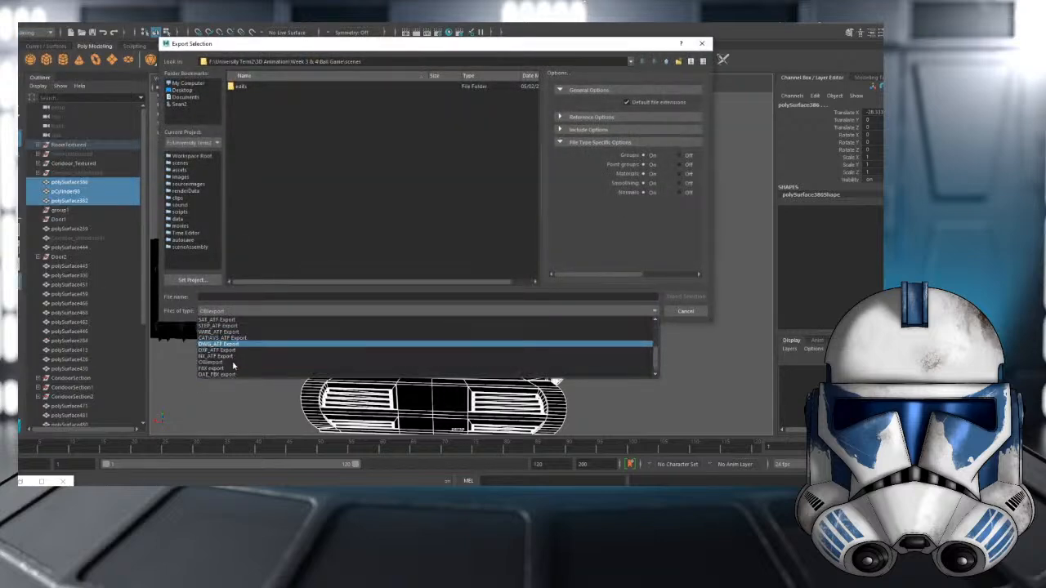
pyautogui.click(227, 361)
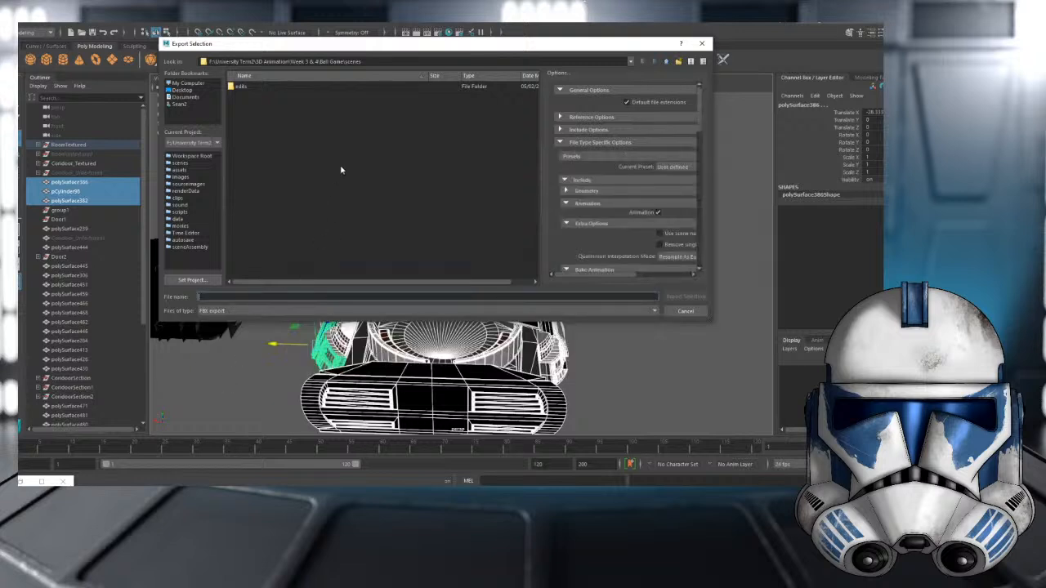
pyautogui.click(185, 84)
pyautogui.doubleClick(263, 111)
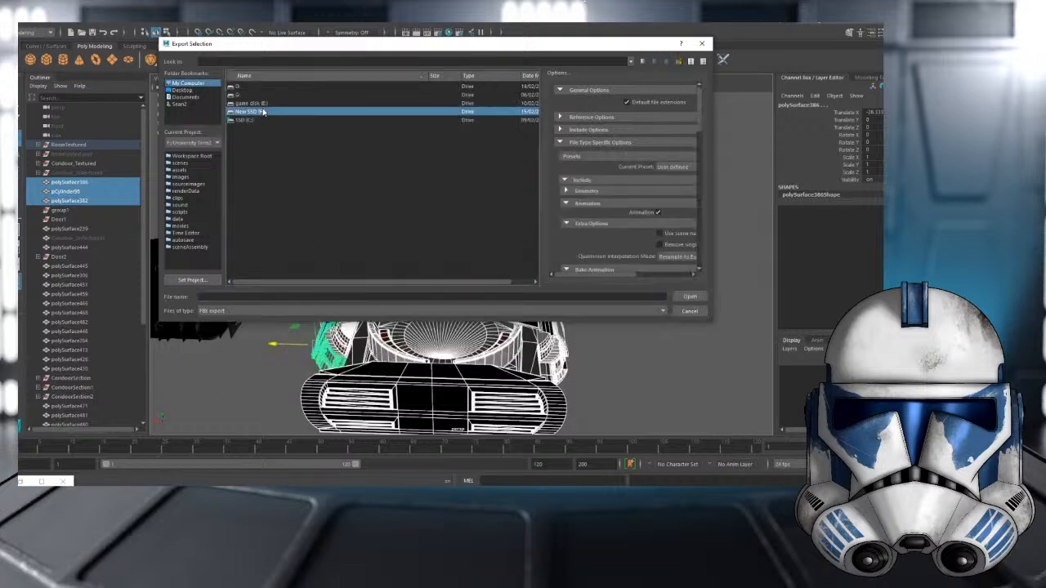
pyautogui.scroll(5, 265, 137)
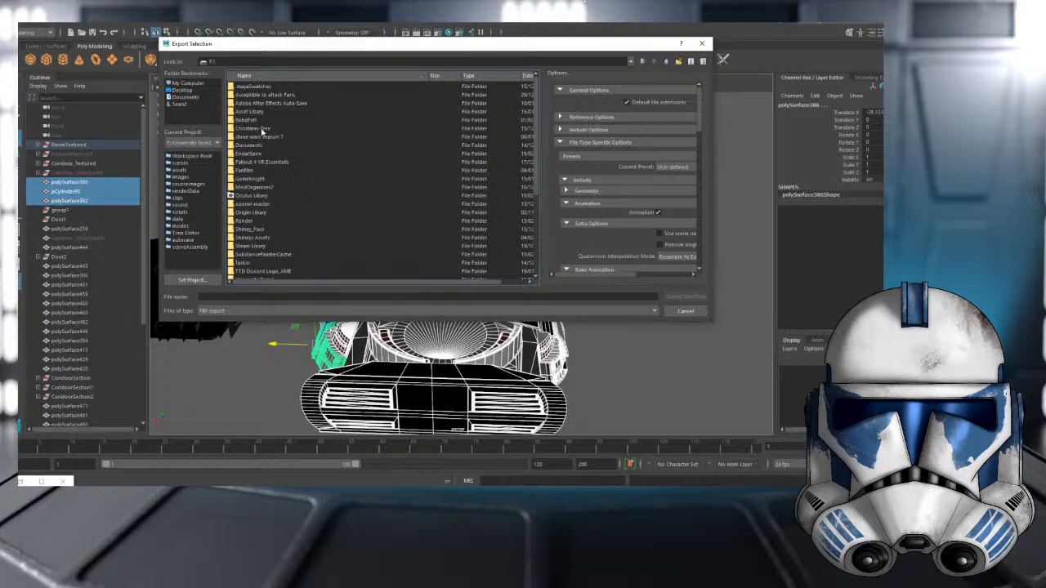
pyautogui.doubleClick(259, 153)
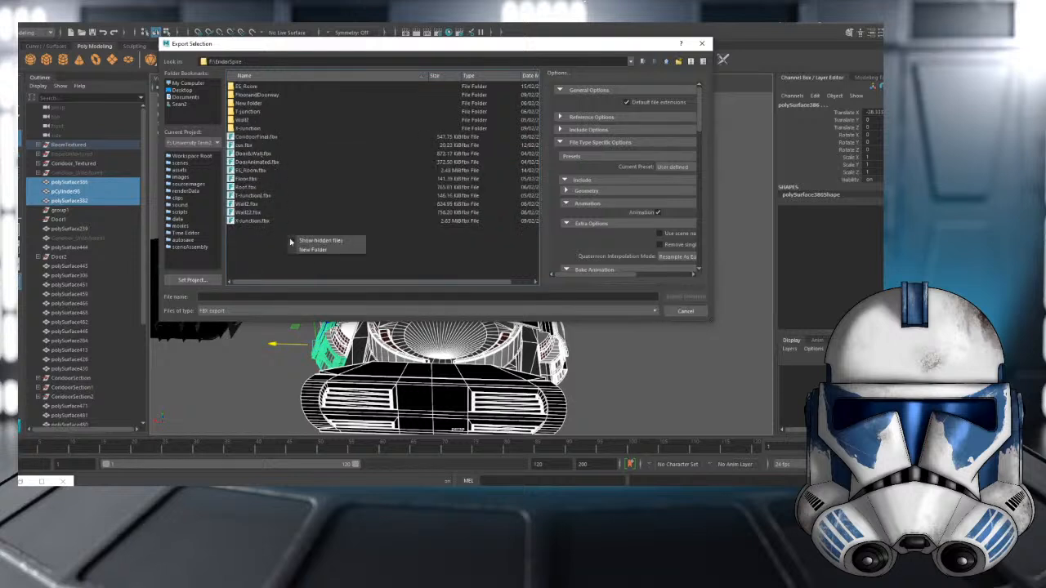
# - Create a folder named Final Model and export the selected room into it as EndarspireRoom
pyautogui.click(321, 251)
pyautogui.write('Fom')
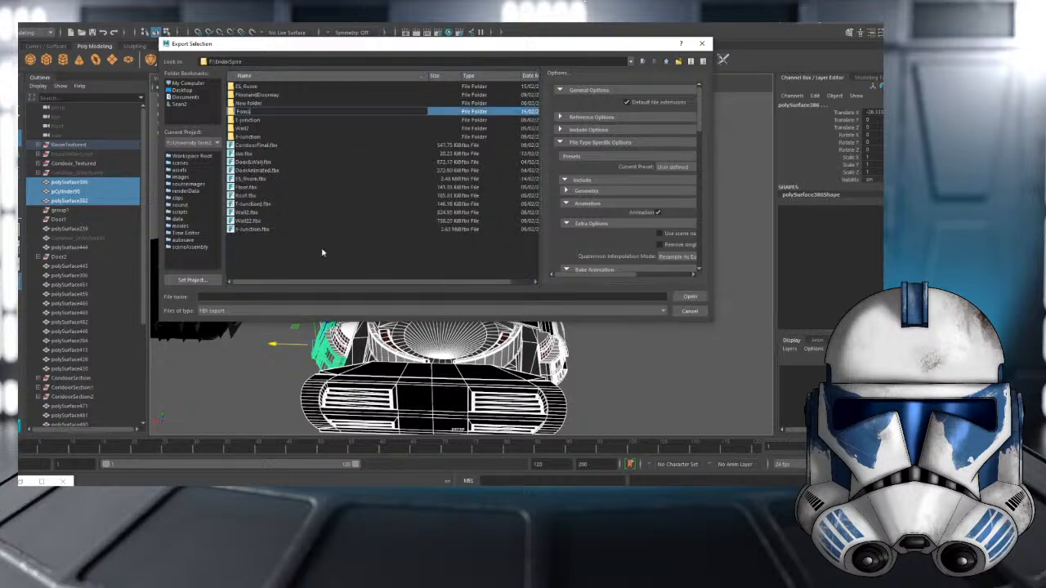
pyautogui.write('al Model')
pyautogui.press('Return')
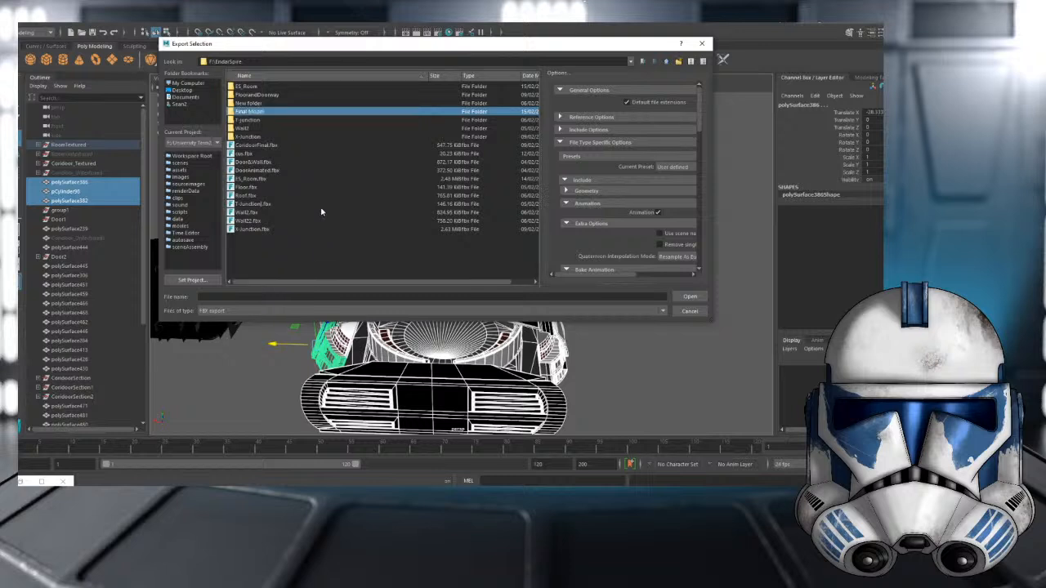
pyautogui.doubleClick(269, 118)
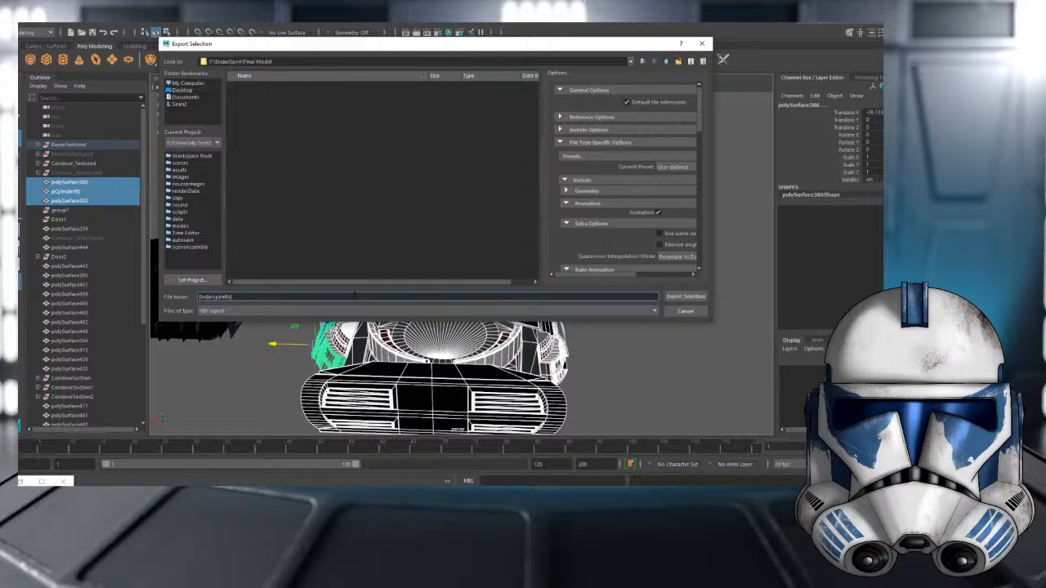
pyautogui.press('Return')
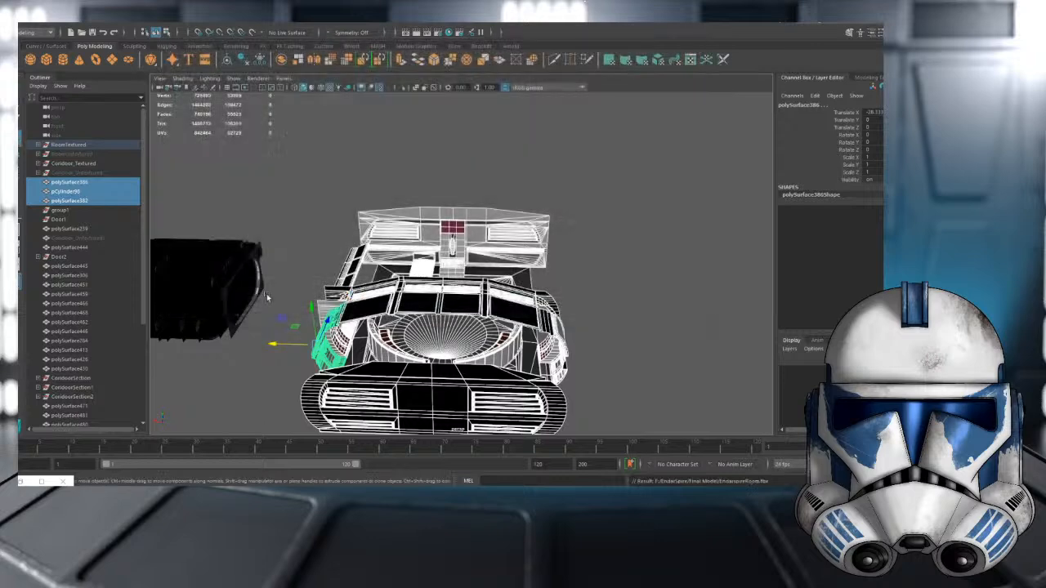
# - Clear the selection and select the whole exported room again with a box selection
pyautogui.keyDown('alt'); pyautogui.moveTo(472, 279); pyautogui.dragTo(490, 339); pyautogui.keyUp('alt')
pyautogui.click(563, 227)
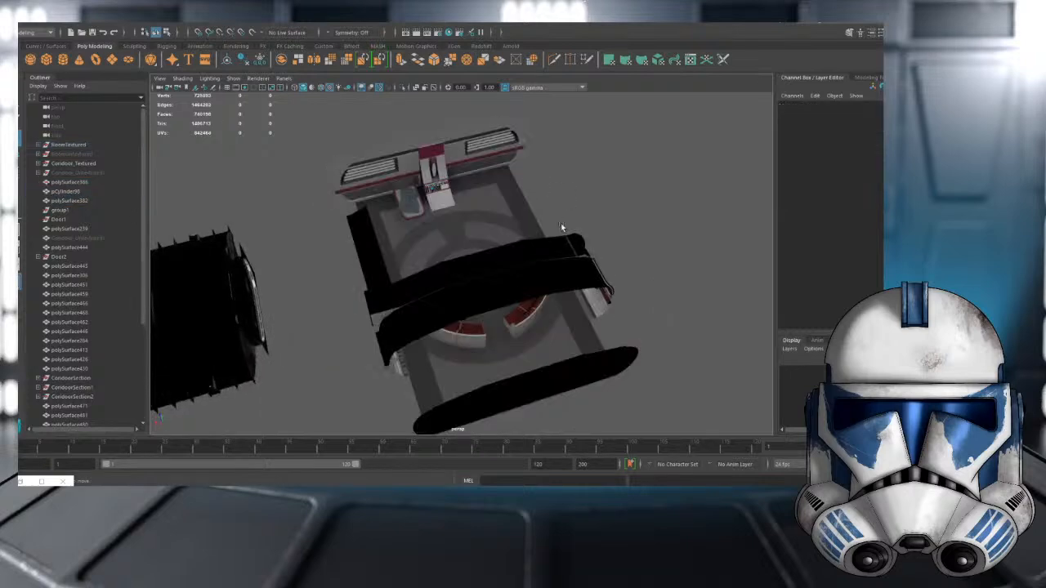
pyautogui.keyDown('alt'); pyautogui.moveTo(562, 226); pyautogui.dragTo(465, 319); pyautogui.keyUp('alt')
pyautogui.moveTo(654, 406); pyautogui.dragTo(263, 137)
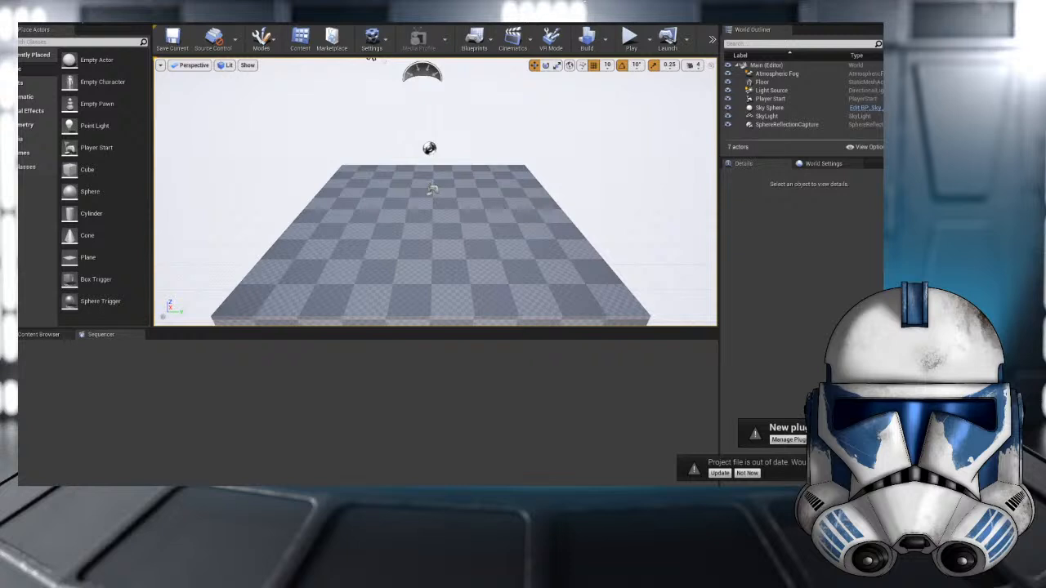
# - Import the EndarspireRoom FBX into the Content folder as static meshes with auto-generated collision and an increased uniform scale
pyautogui.click(52, 334)
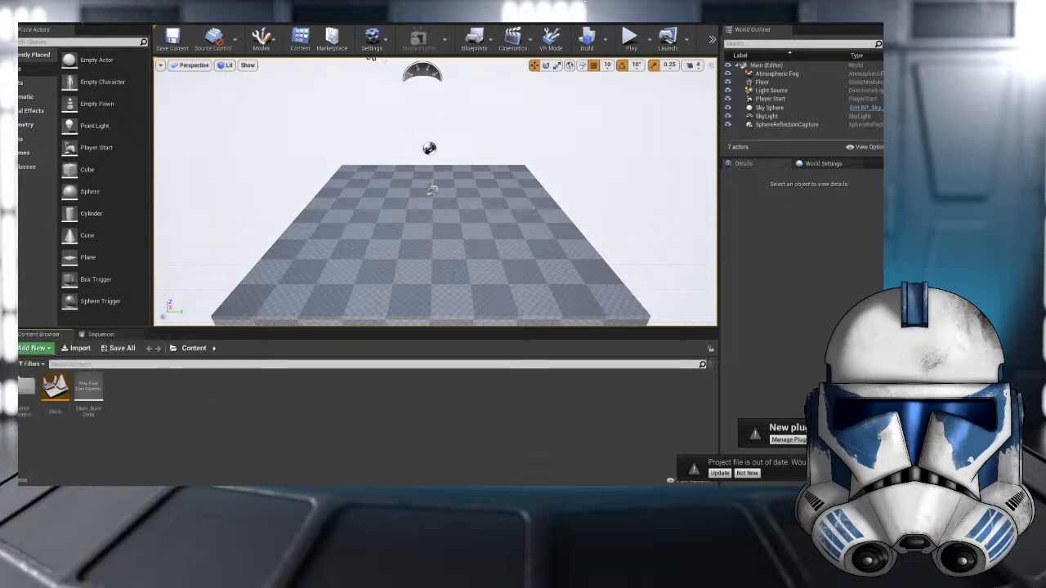
pyautogui.moveTo(228, 408); pyautogui.dragTo(227, 405)
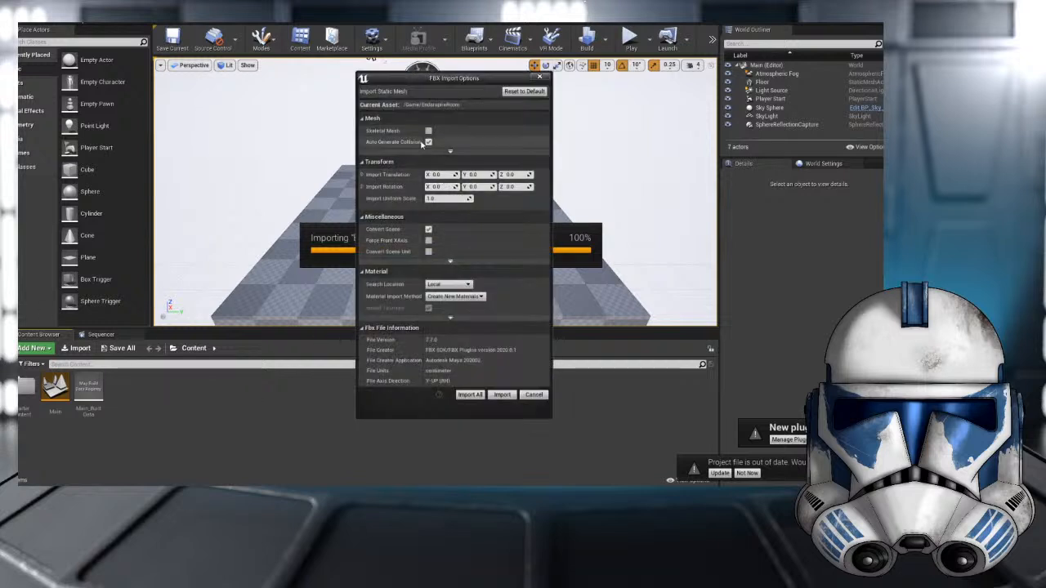
pyautogui.click(428, 132)
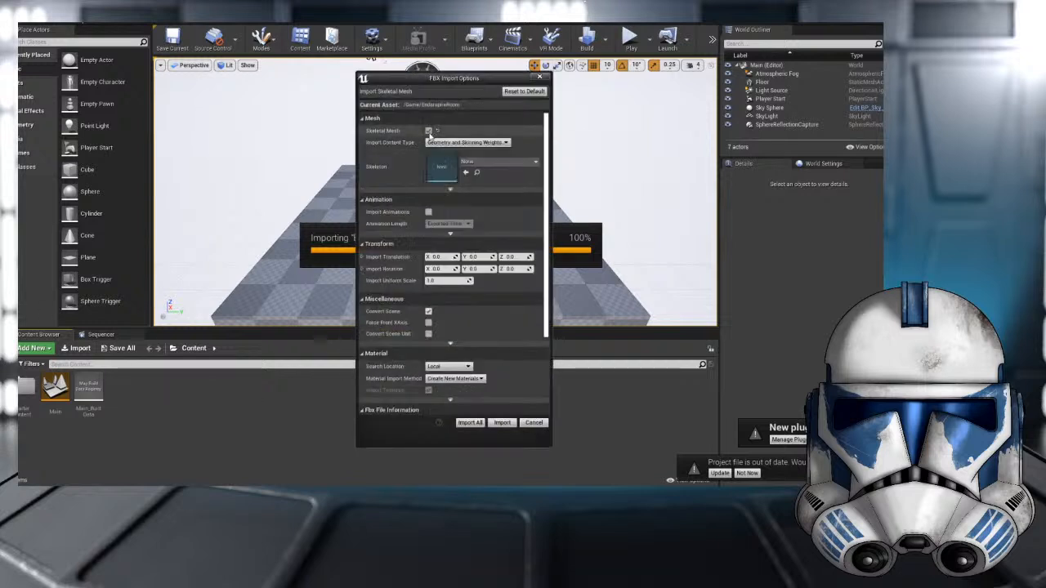
pyautogui.click(428, 132)
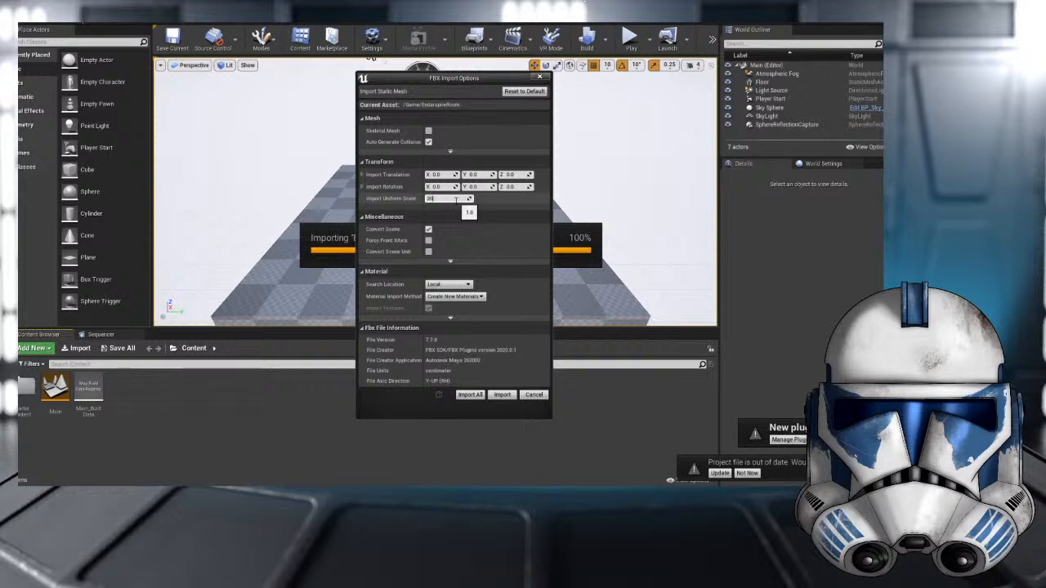
pyautogui.click(472, 394)
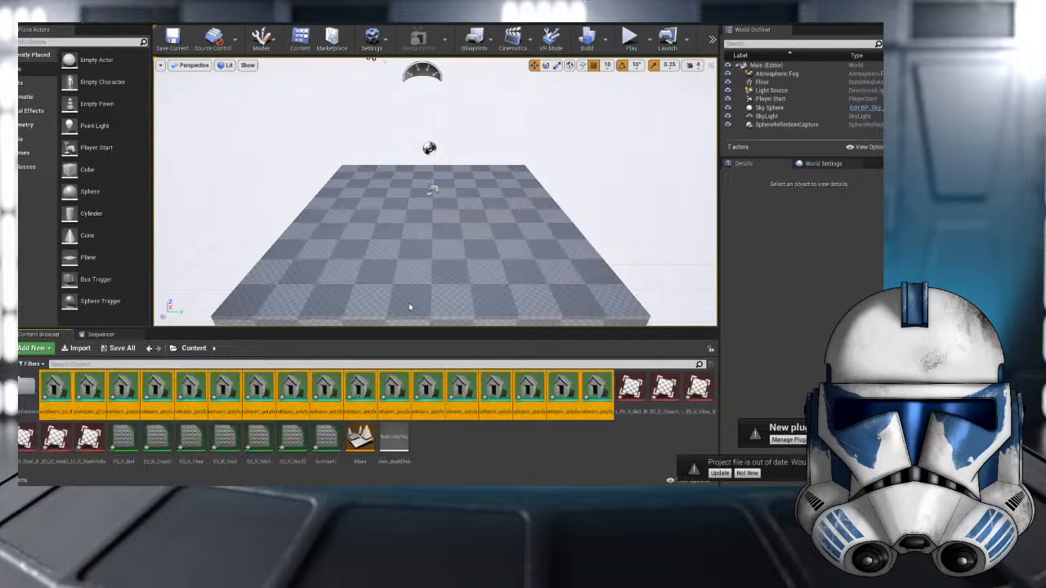
# - Place all imported room meshes in the level together and move them to X 540, Y 110, Z 170
pyautogui.scroll(-5, 365, 279)
pyautogui.keyDown('alt'); pyautogui.moveTo(336, 278); pyautogui.dragTo(336, 269); pyautogui.keyUp('alt')
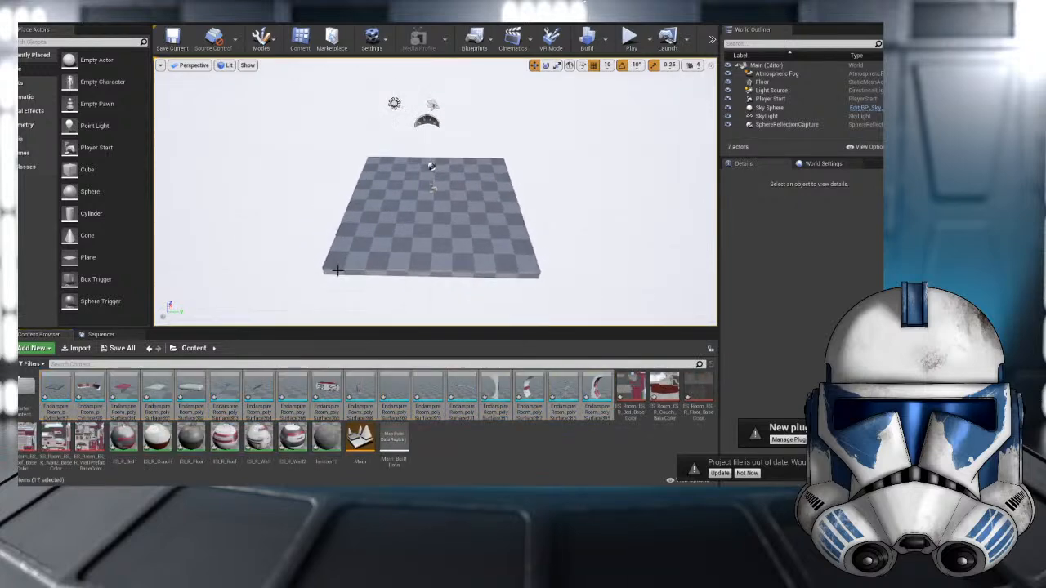
pyautogui.moveTo(335, 394); pyautogui.dragTo(452, 170)
pyautogui.keyDown('alt'); pyautogui.moveTo(451, 169); pyautogui.dragTo(503, 244); pyautogui.keyUp('alt')
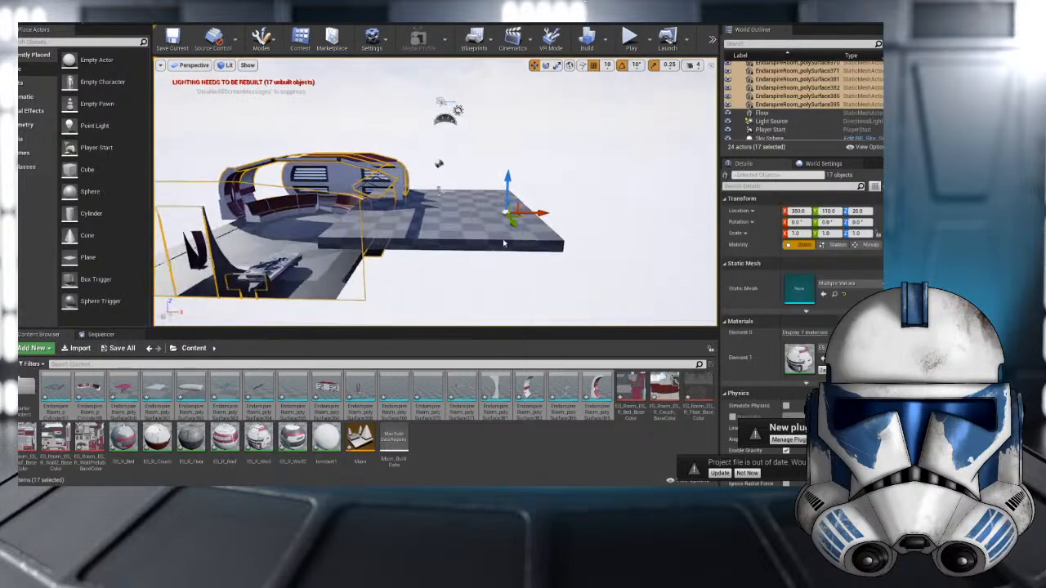
pyautogui.moveTo(514, 201); pyautogui.dragTo(593, 173)
pyautogui.keyDown('alt'); pyautogui.moveTo(379, 240); pyautogui.dragTo(453, 240); pyautogui.keyUp('alt')
# - Examine the individual wall, arch and roof pieces of the imported room by selecting them from several angles
pyautogui.click(379, 186)
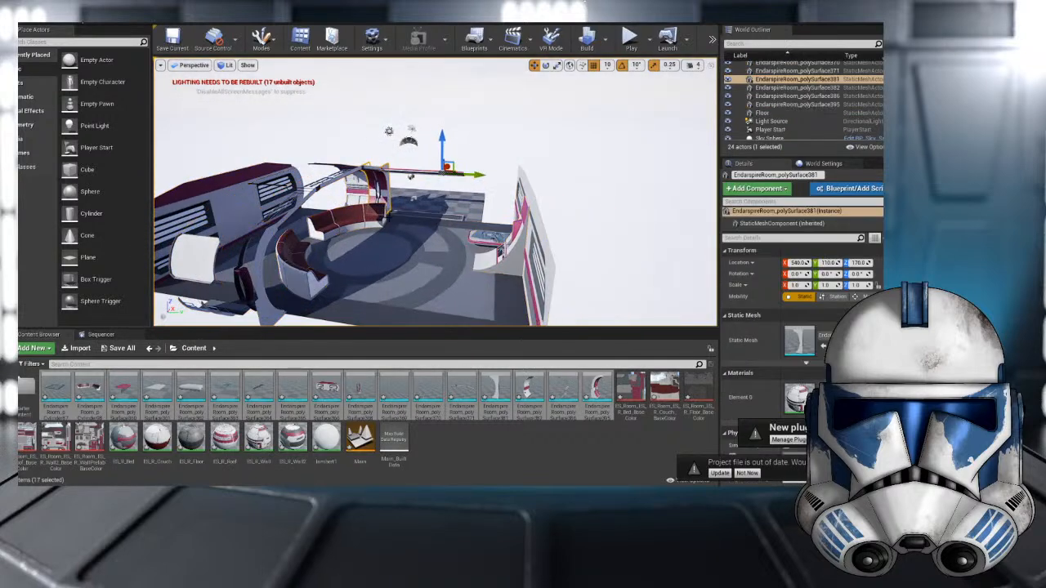
pyautogui.moveTo(380, 186); pyautogui.dragTo(362, 213, button='right')
pyautogui.scroll(-3, 366, 149)
pyautogui.click(365, 149)
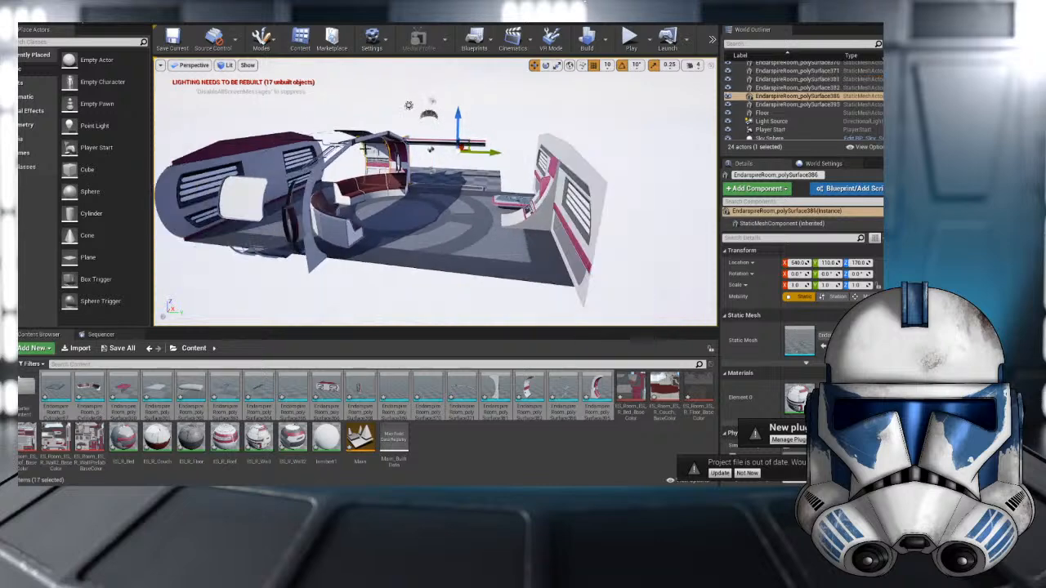
pyautogui.click(319, 158)
pyautogui.keyDown('alt'); pyautogui.moveTo(320, 159); pyautogui.dragTo(326, 204); pyautogui.keyUp('alt')
pyautogui.click(320, 158)
pyautogui.click(372, 179)
pyautogui.keyDown('alt'); pyautogui.moveTo(372, 180); pyautogui.dragTo(555, 228); pyautogui.keyUp('alt')
# - Select the four pieces that make up the bed, EndarspireRoom_polySurface360 through polySurface363
pyautogui.click(558, 210)
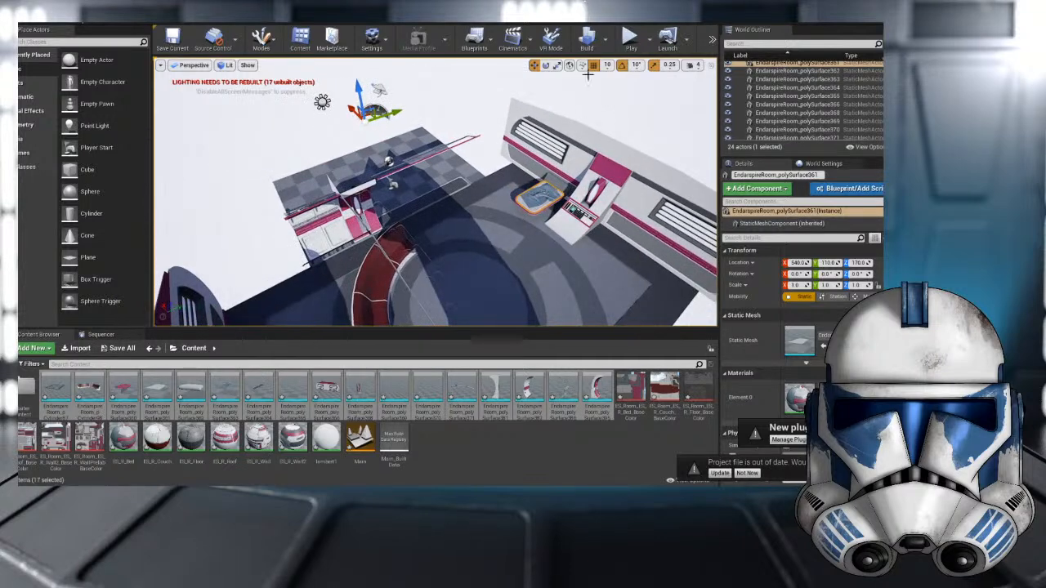
pyautogui.click(569, 65)
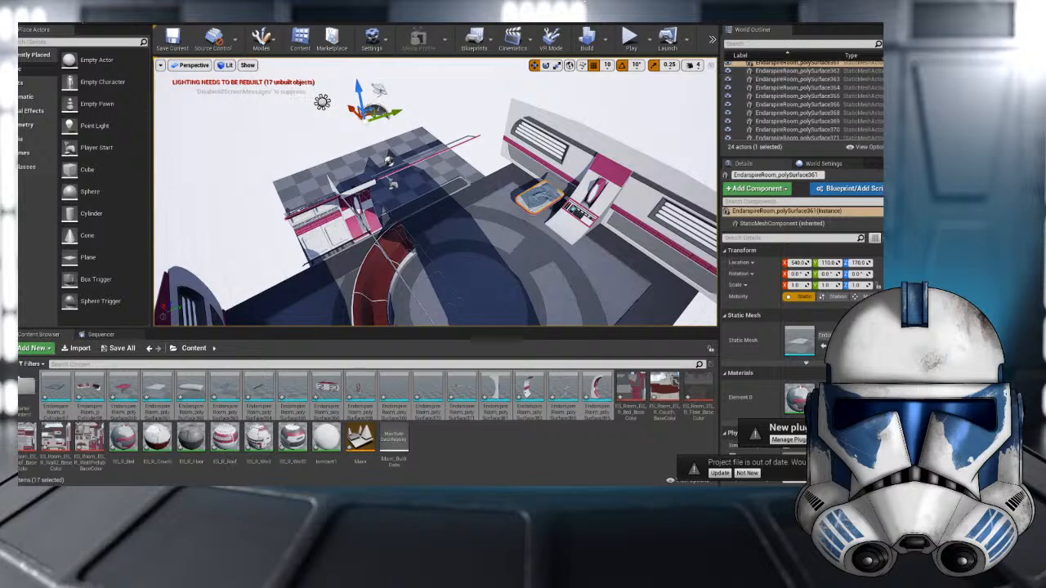
pyautogui.click(546, 202)
pyautogui.keyDown('ctrl'); pyautogui.click(561, 212); pyautogui.keyUp('ctrl')
pyautogui.moveTo(560, 213); pyautogui.dragTo(485, 119, button='right')
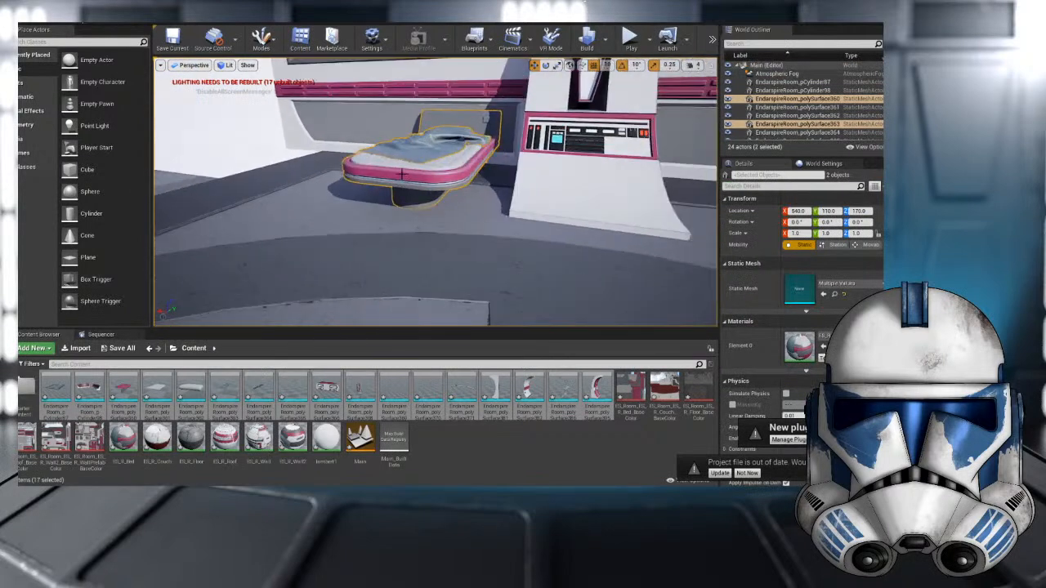
pyautogui.moveTo(412, 150); pyautogui.dragTo(425, 225, button='right')
pyautogui.keyDown('ctrl'); pyautogui.click(454, 140); pyautogui.keyUp('ctrl')
pyautogui.keyDown('ctrl'); pyautogui.click(802, 106); pyautogui.keyUp('ctrl')
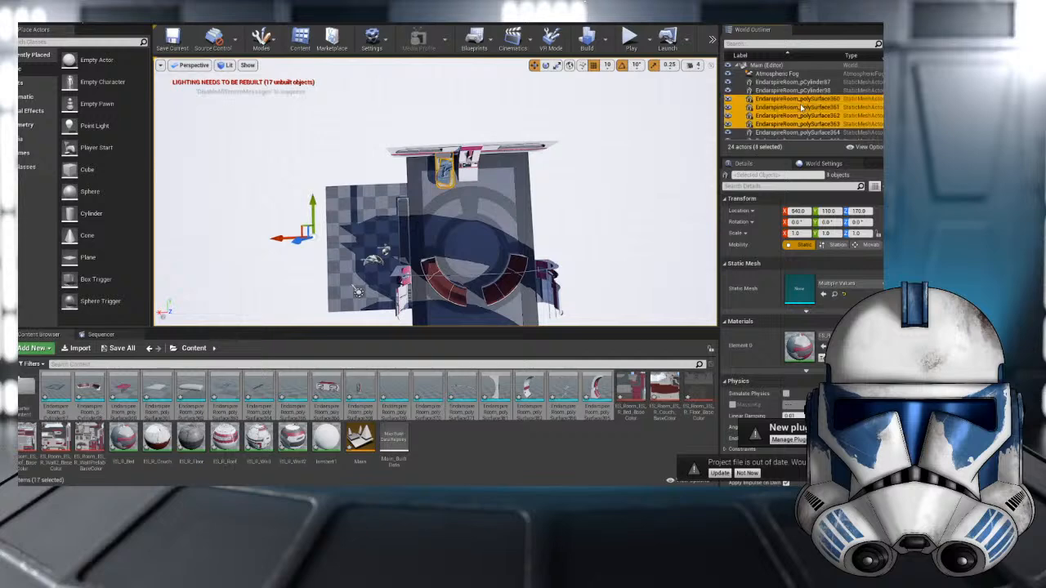
pyautogui.moveTo(579, 145); pyautogui.dragTo(523, 168, button='right')
pyautogui.moveTo(271, 195); pyautogui.dragTo(201, 185)
pyautogui.hotkey('ctrl', 'z')
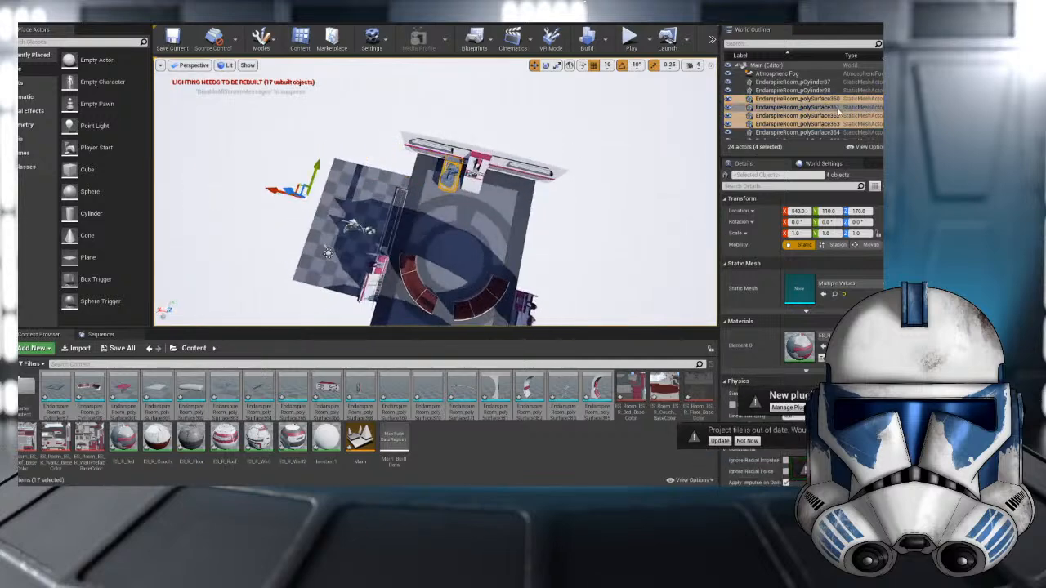
# - Group the four selected bed pieces and focus the view on them
pyautogui.rightClick(837, 111)
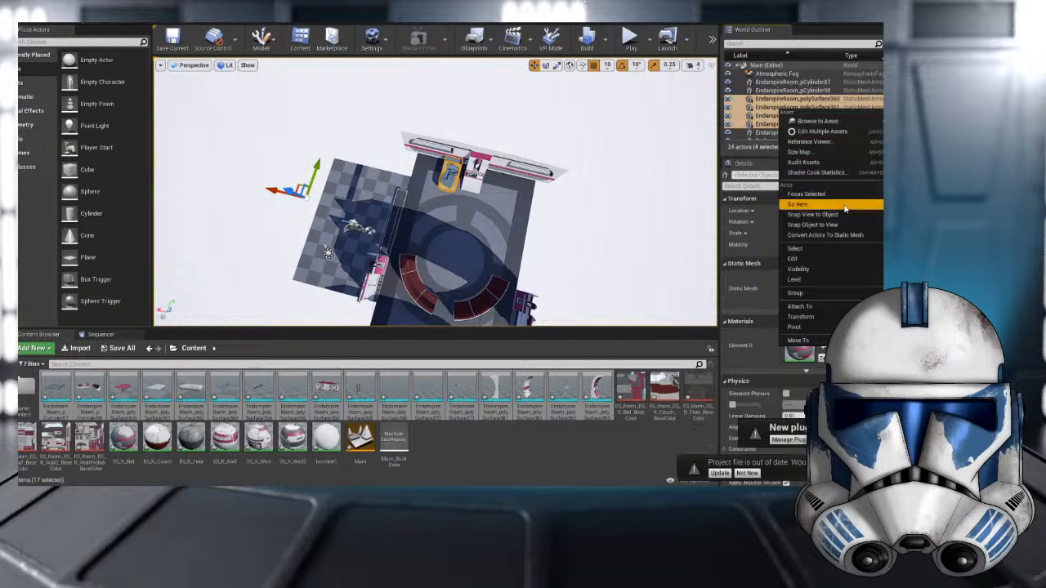
pyautogui.moveTo(835, 260)
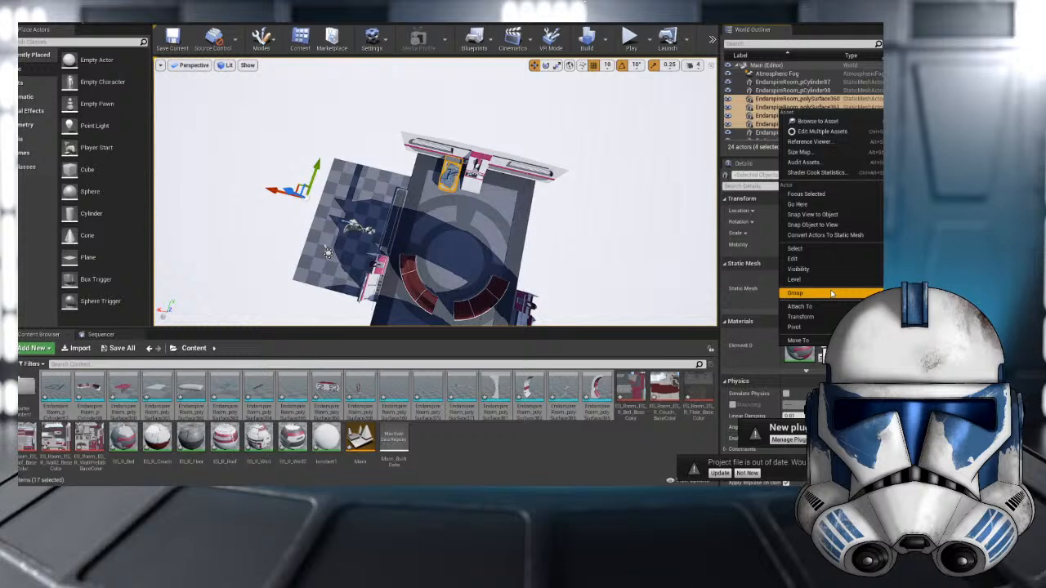
pyautogui.moveTo(827, 307)
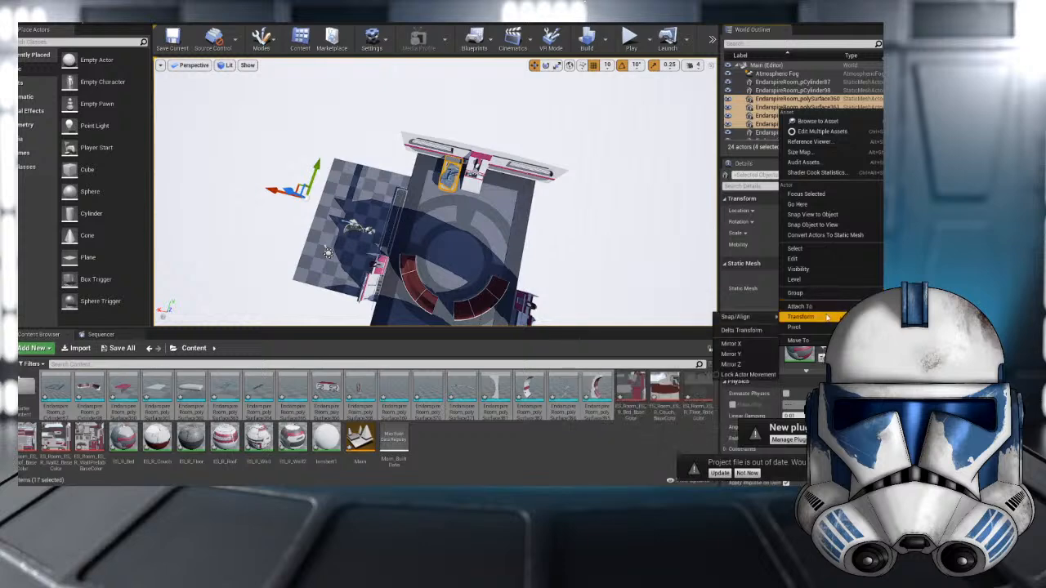
pyautogui.click(822, 294)
pyautogui.scroll(5, 438, 170)
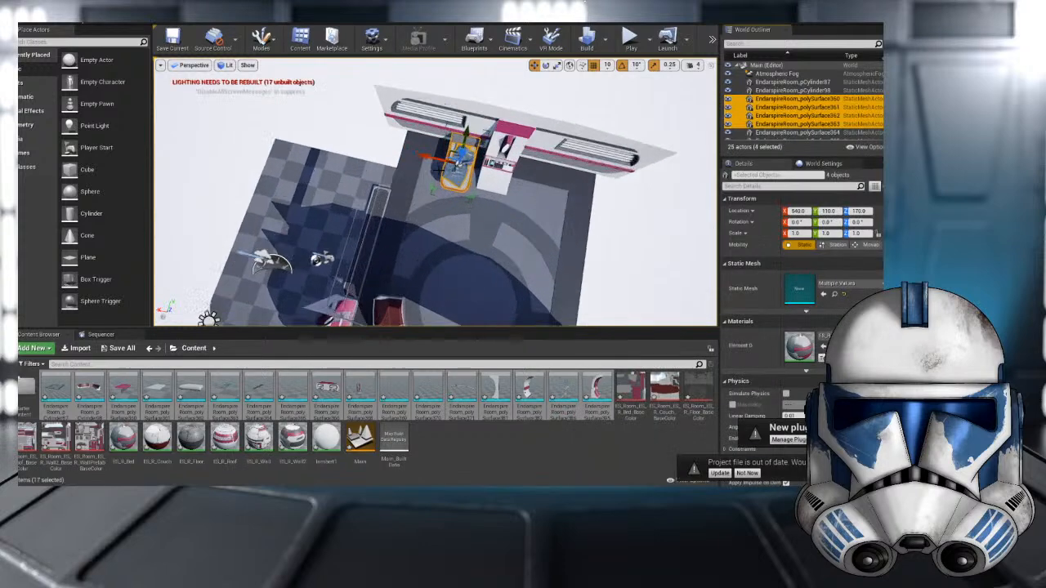
pyautogui.press('f')
# - Duplicate the bed group and place the copy on the opposite side of the wall console
pyautogui.scroll(-5, 439, 170)
pyautogui.keyDown('alt'); pyautogui.moveTo(439, 170); pyautogui.dragTo(400, 192); pyautogui.keyUp('alt')
pyautogui.moveTo(420, 195)
pyautogui.keyDown('alt'); pyautogui.mouseDown()
pyautogui.moveTo(457, 204)
pyautogui.moveTo(420, 195)
pyautogui.mouseUp(); pyautogui.keyUp('alt')
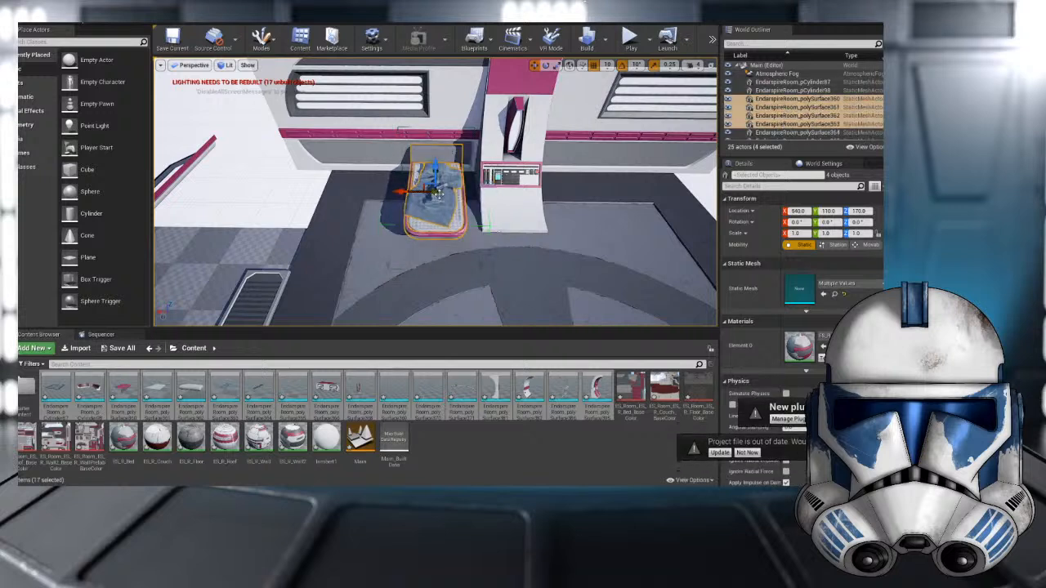
pyautogui.keyDown('alt'); pyautogui.moveTo(426, 192); pyautogui.dragTo(473, 192); pyautogui.keyUp('alt')
pyautogui.keyDown('alt'); pyautogui.moveTo(556, 194); pyautogui.dragTo(569, 195); pyautogui.keyUp('alt')
pyautogui.moveTo(569, 195); pyautogui.dragTo(490, 175, button='right')
pyautogui.click(621, 189)
pyautogui.click(476, 176)
pyautogui.scroll(-4, 482, 179)
pyautogui.click(564, 199)
# - Select the three pieces of the curved roof and wall section behind the couches and group them
pyautogui.click(346, 159)
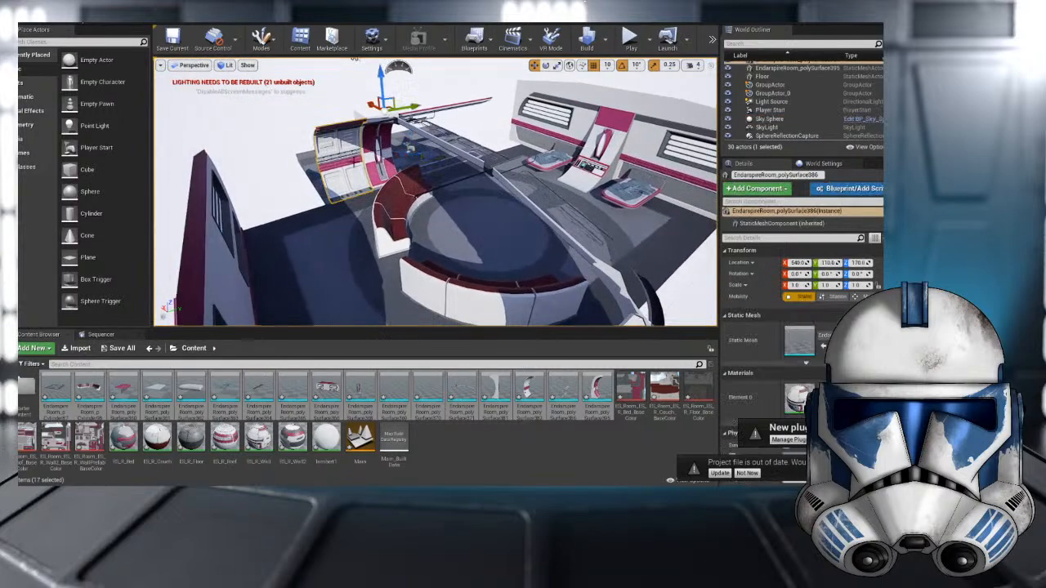
pyautogui.moveTo(346, 159); pyautogui.dragTo(425, 135, button='right')
pyautogui.keyDown('ctrl'); pyautogui.click(350, 98); pyautogui.keyUp('ctrl')
pyautogui.scroll(-4, 437, 180)
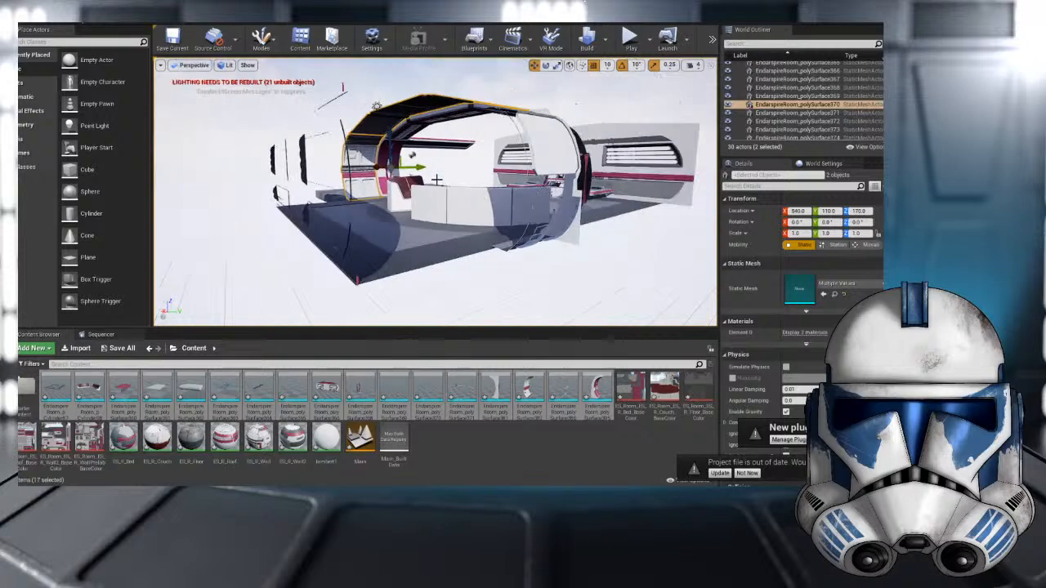
pyautogui.moveTo(436, 179); pyautogui.dragTo(384, 184, button='right')
pyautogui.keyDown('ctrl'); pyautogui.click(455, 212); pyautogui.keyUp('ctrl')
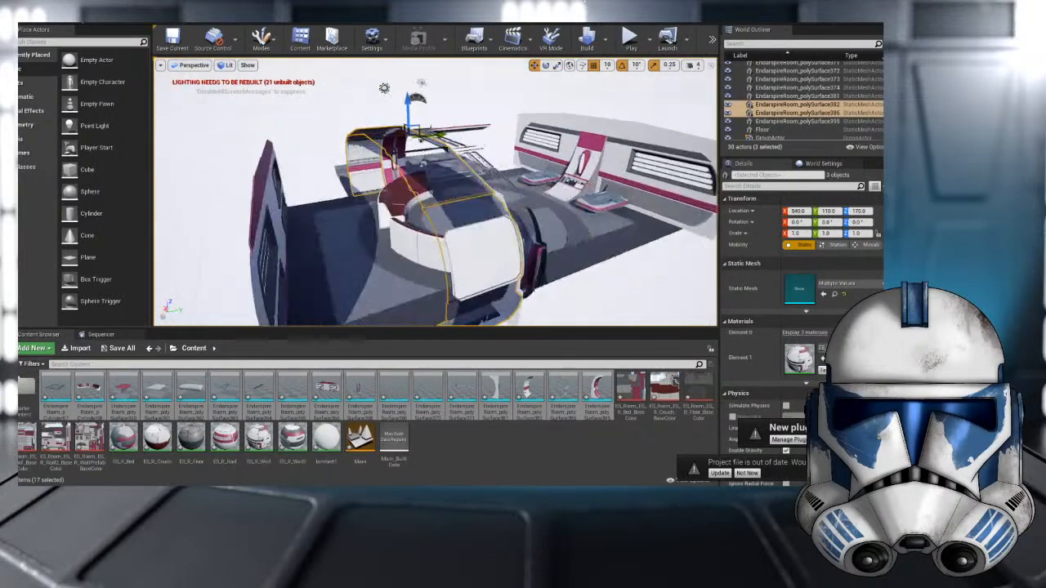
pyautogui.moveTo(435, 192); pyautogui.dragTo(539, 155, button='right')
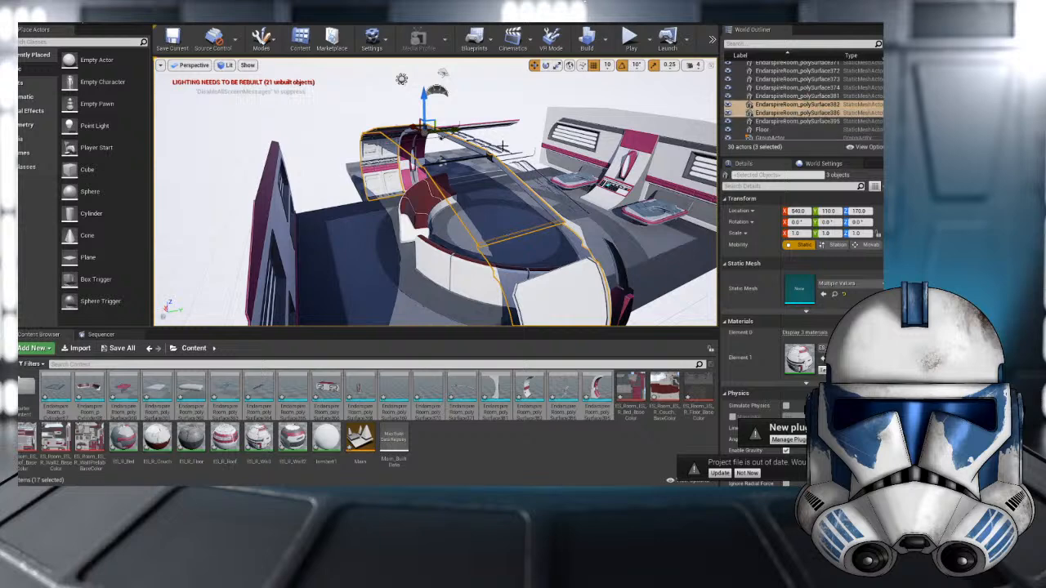
pyautogui.moveTo(502, 145); pyautogui.dragTo(446, 146, button='right')
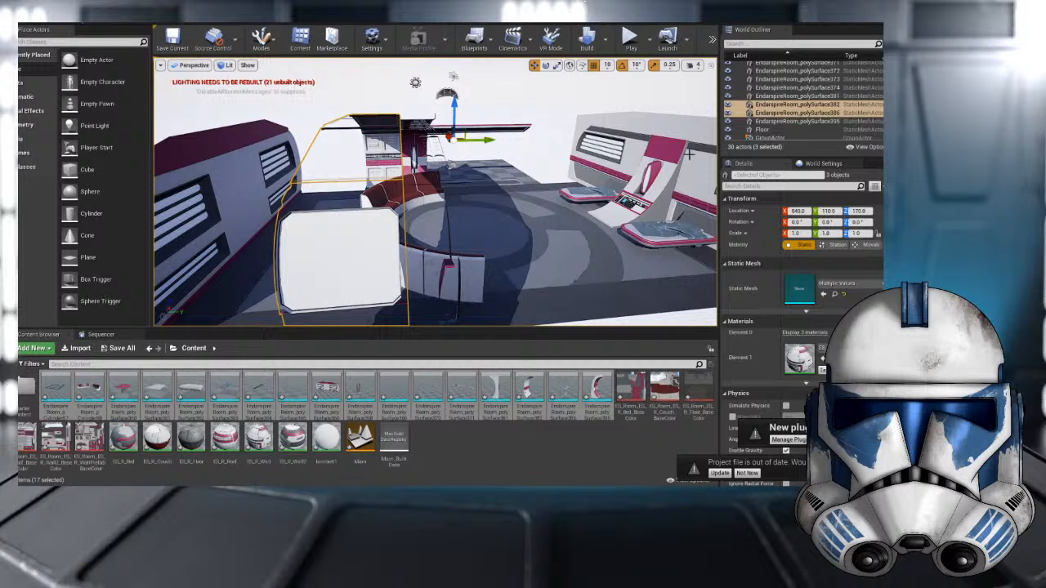
pyautogui.rightClick(821, 115)
pyautogui.moveTo(831, 267)
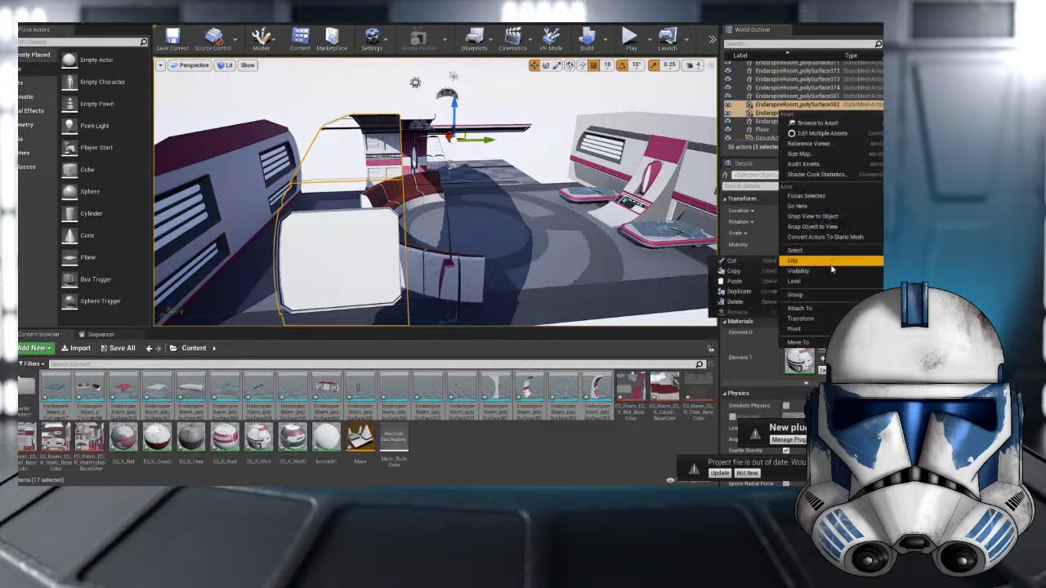
pyautogui.click(739, 291)
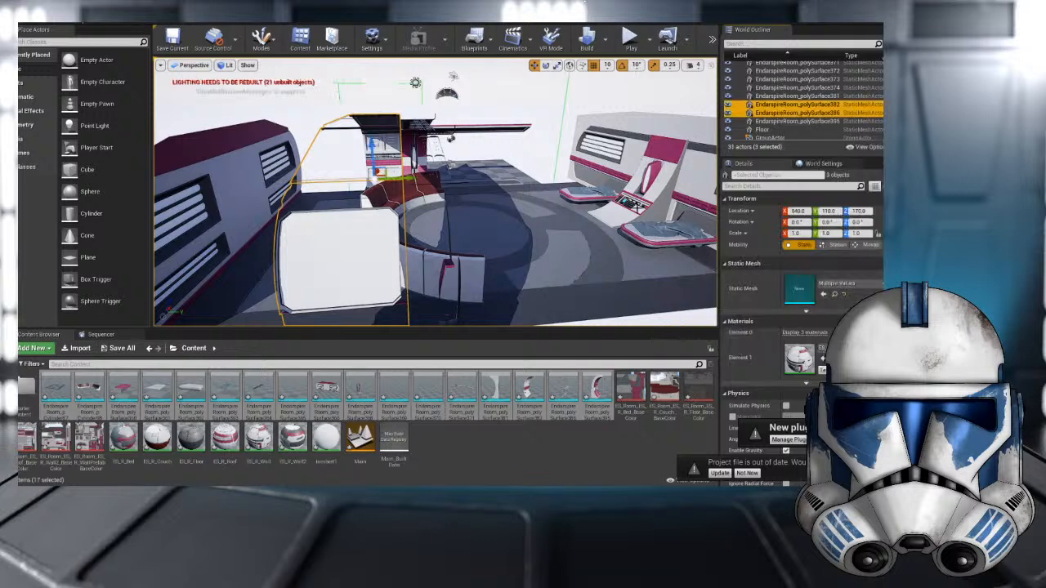
pyautogui.keyDown('alt'); pyautogui.moveTo(406, 180); pyautogui.dragTo(365, 179); pyautogui.keyUp('alt')
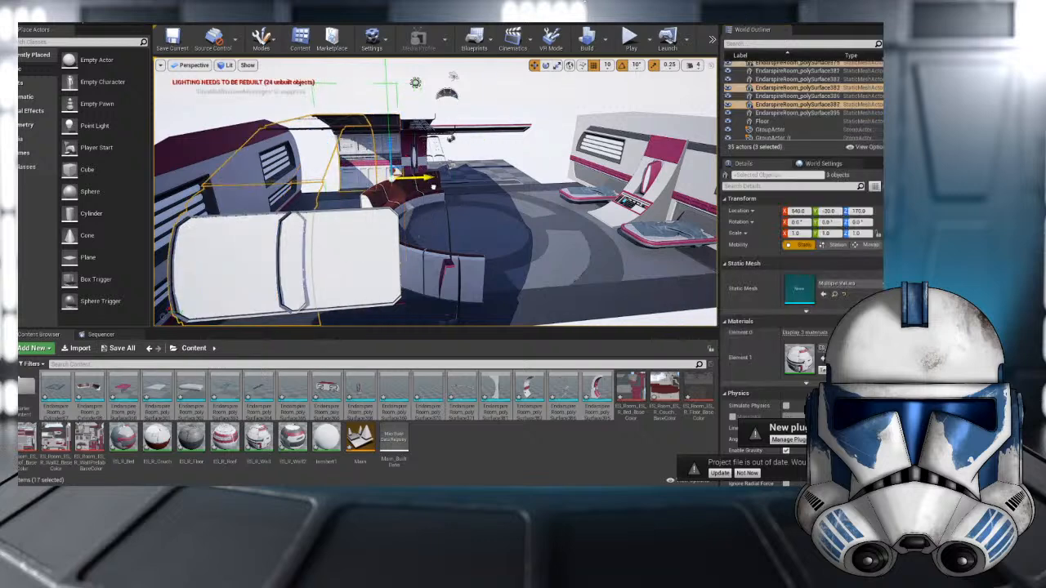
pyautogui.hotkey('ctrl', 'z')
pyautogui.moveTo(393, 167)
pyautogui.mouseDown(button='right')
pyautogui.moveTo(347, 167)
pyautogui.moveTo(393, 166)
pyautogui.mouseUp(button='right')
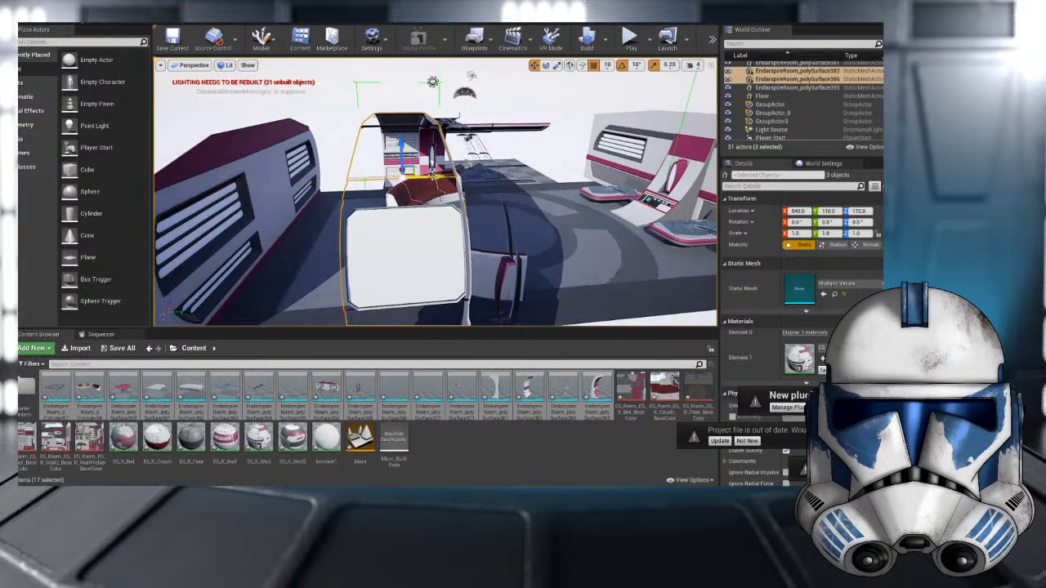
# - Duplicate the grouped roof section along the Y axis and place the copy beside the original at Y -60
pyautogui.keyDown('alt'); pyautogui.moveTo(432, 176); pyautogui.dragTo(343, 176); pyautogui.keyUp('alt')
pyautogui.press('w')
pyautogui.moveTo(343, 177); pyautogui.dragTo(242, 181, button='right')
pyautogui.press('s')
pyautogui.press('s')
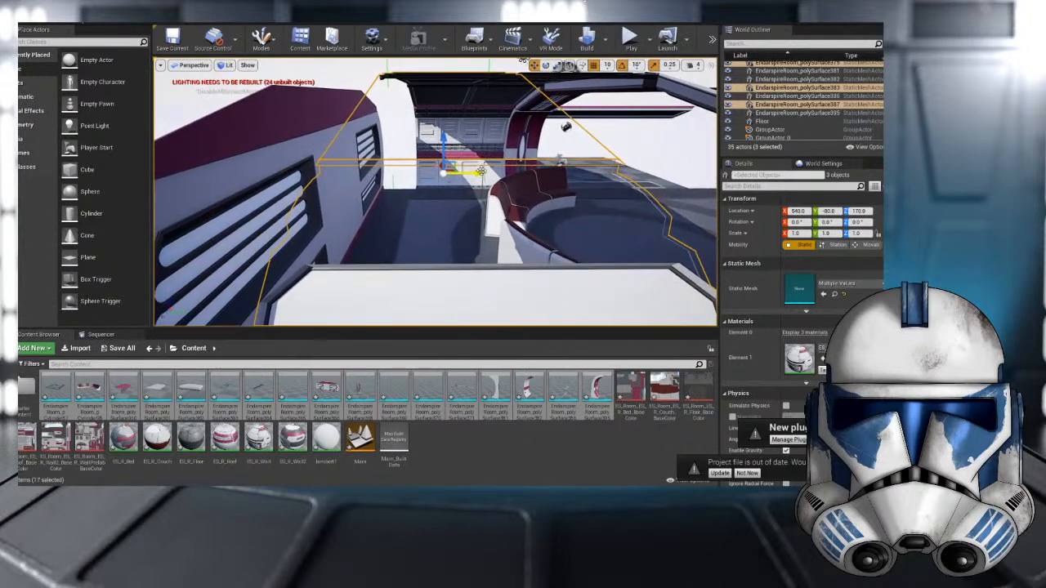
# - Set the position grid snap to 1 and shift the duplicated roof section to Y -63
pyautogui.moveTo(481, 171)
pyautogui.mouseDown()
pyautogui.moveTo(463, 171)
pyautogui.moveTo(478, 170)
pyautogui.mouseUp()
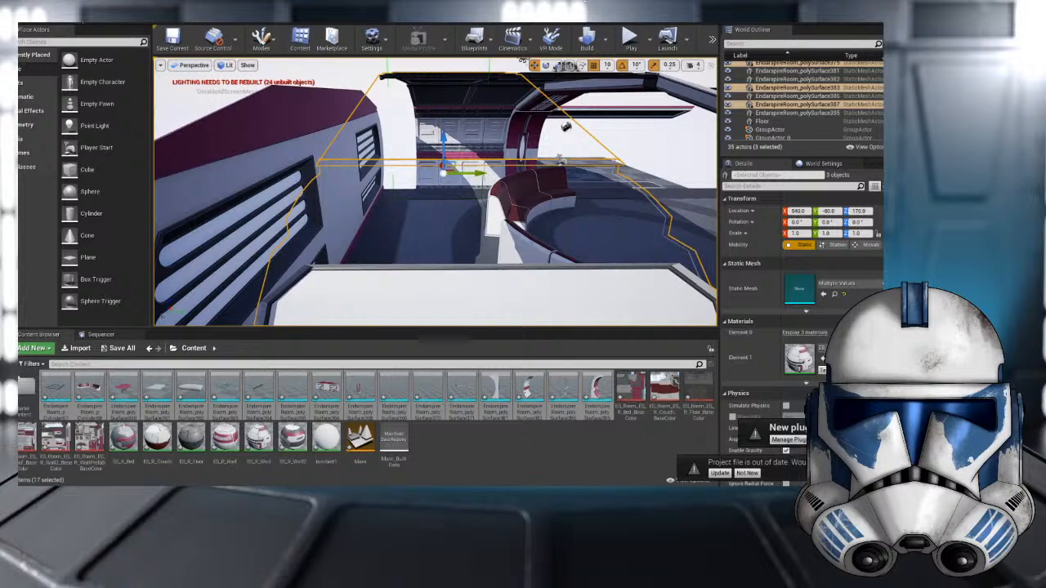
pyautogui.click(606, 65)
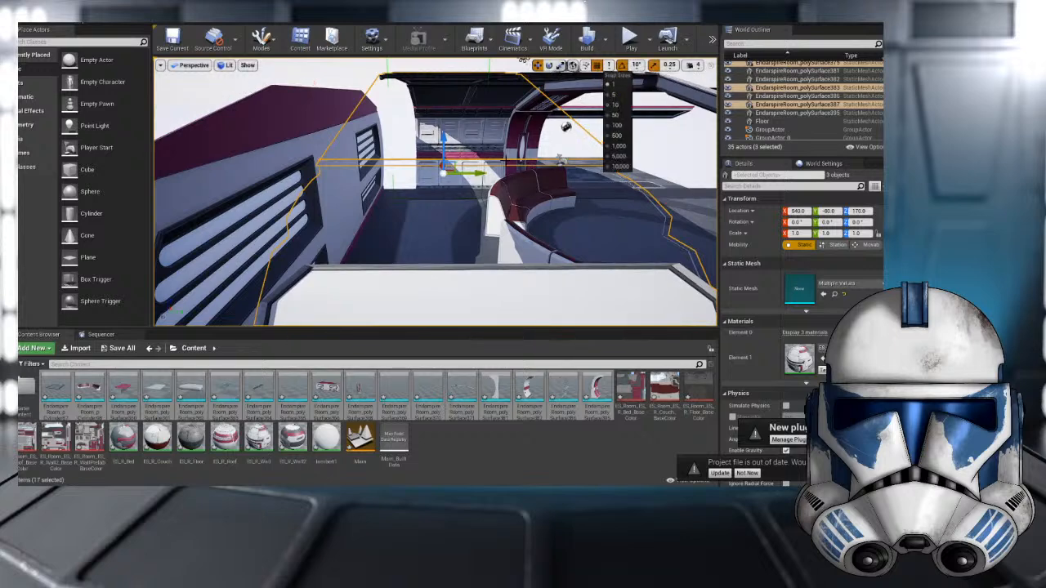
pyautogui.moveTo(481, 172); pyautogui.dragTo(477, 174)
pyautogui.scroll(-3, 477, 173)
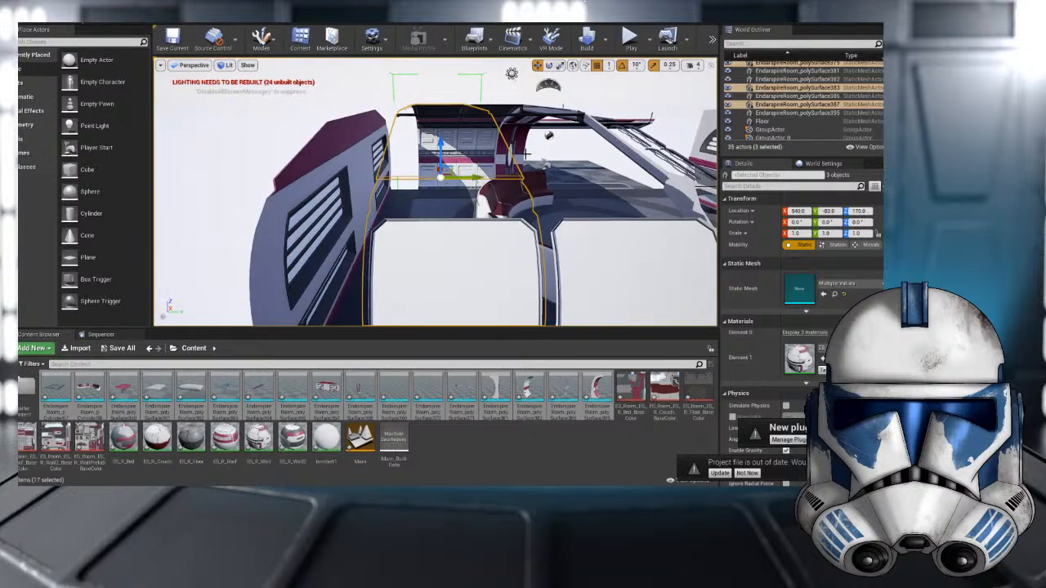
# - Try deleting the overhead roof panel EndarspireRoom_polySurface371 and undo the deletion
pyautogui.moveTo(527, 153); pyautogui.dragTo(576, 160, button='right')
pyautogui.click(528, 125)
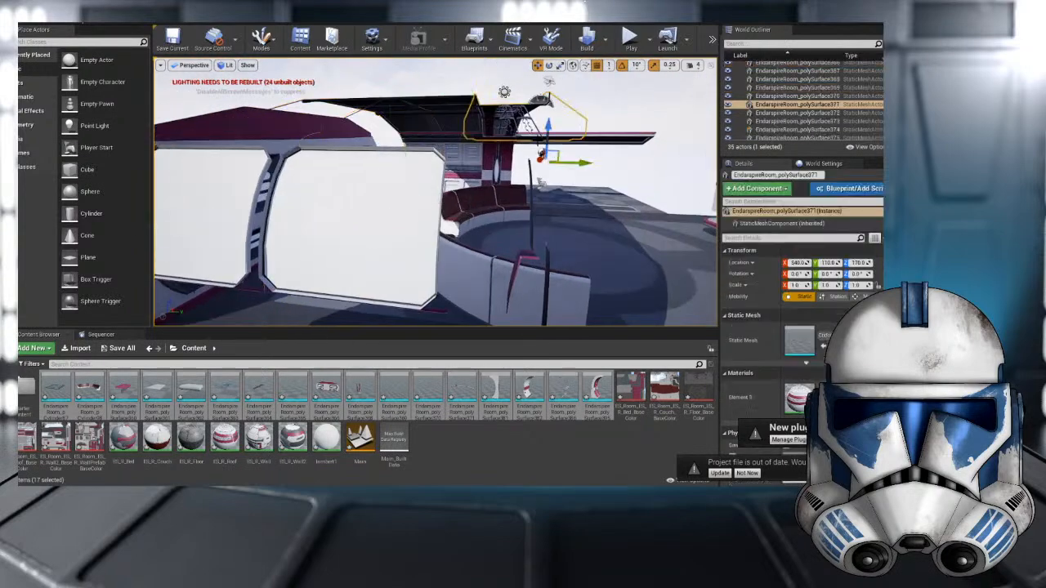
pyautogui.hotkey('ctrl', 'z')
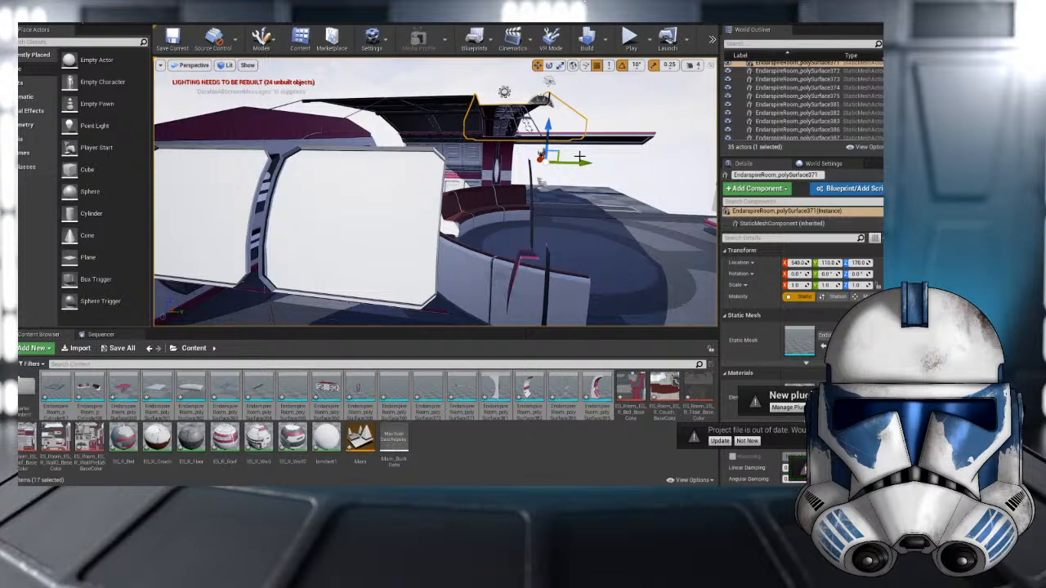
pyautogui.press('Delete')
pyautogui.hotkey('ctrl', 'z')
pyautogui.moveTo(579, 156); pyautogui.dragTo(564, 154, button='right')
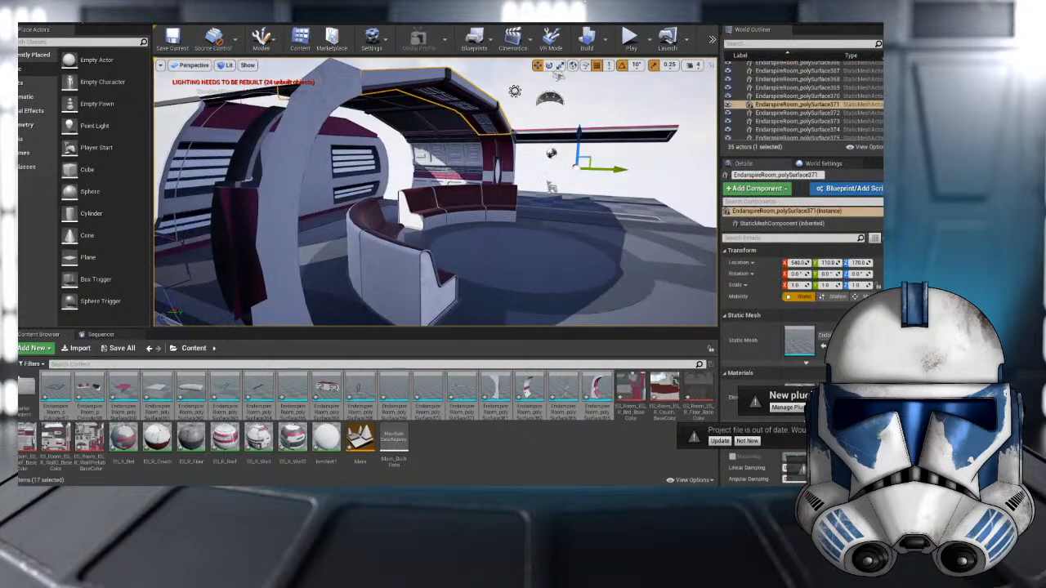
# - Select the three pieces of the curved arch framing the couch area and group them
pyautogui.keyDown('ctrl'); pyautogui.click(447, 104); pyautogui.keyUp('ctrl')
pyautogui.keyDown('ctrl'); pyautogui.click(317, 103); pyautogui.keyUp('ctrl')
pyautogui.moveTo(317, 103); pyautogui.dragTo(351, 98, button='right')
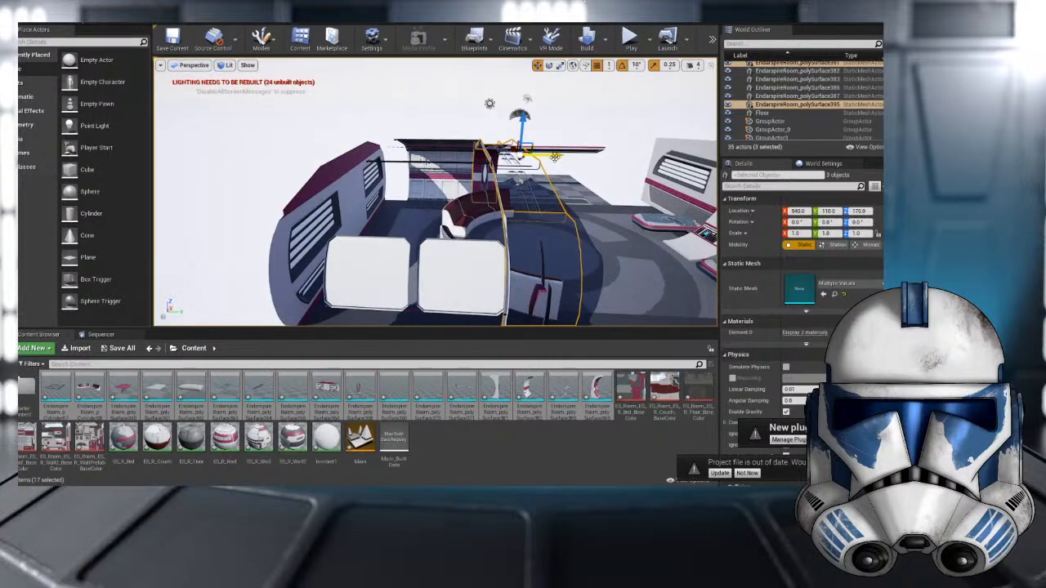
pyautogui.rightClick(782, 107)
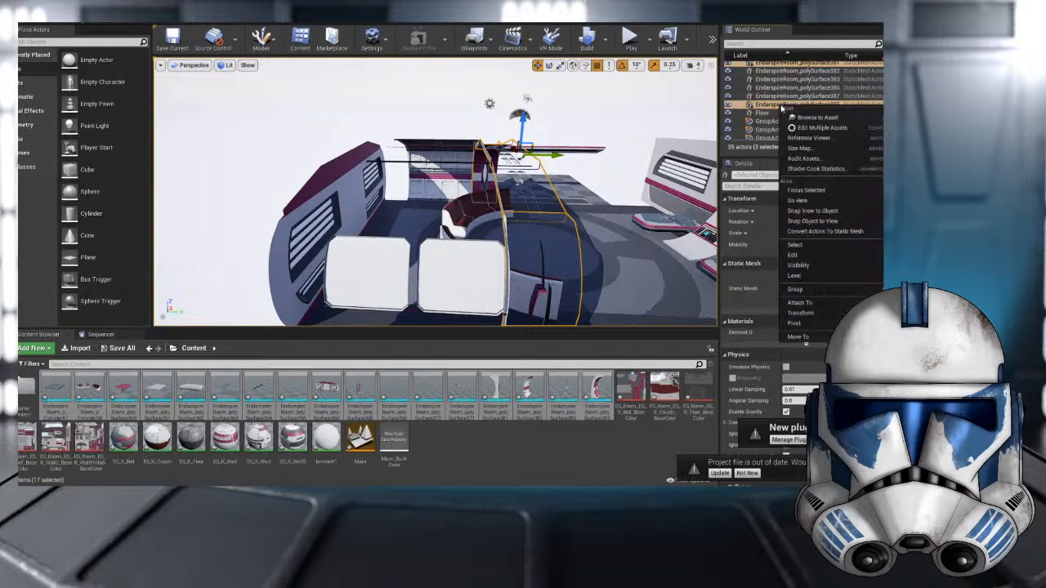
pyautogui.moveTo(820, 258)
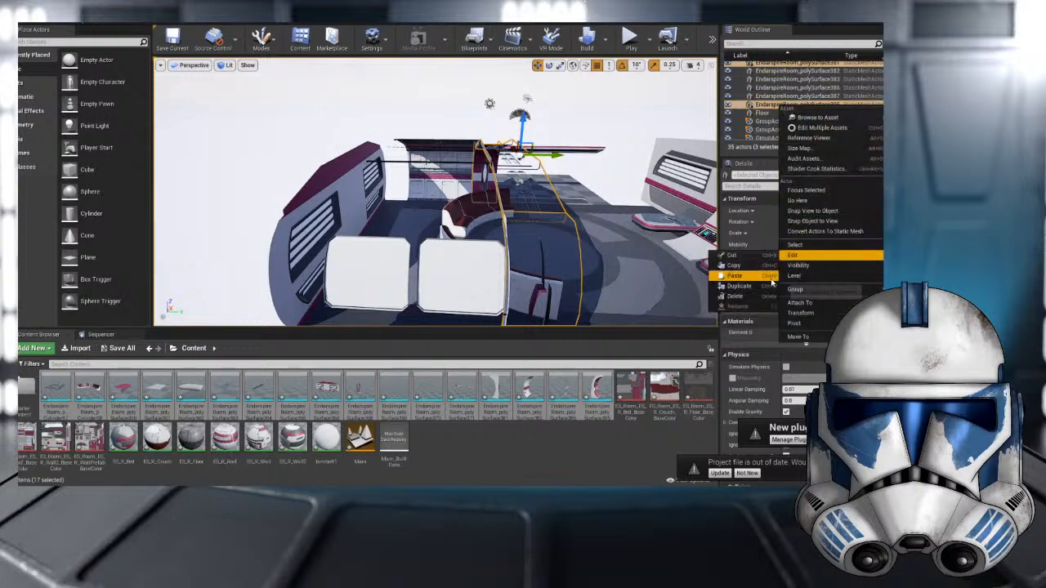
pyautogui.click(772, 281)
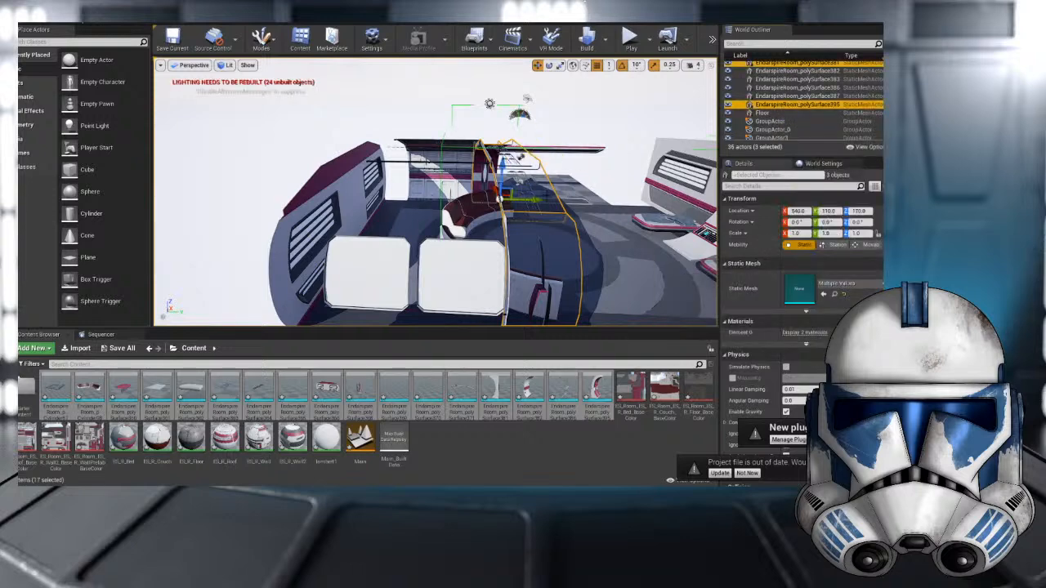
# - Duplicate the grouped arch along the Y axis and place the copy at the far wall behind the couches at Y -418
pyautogui.moveTo(535, 199); pyautogui.dragTo(416, 199)
pyautogui.hotkey('ctrl', 'z')
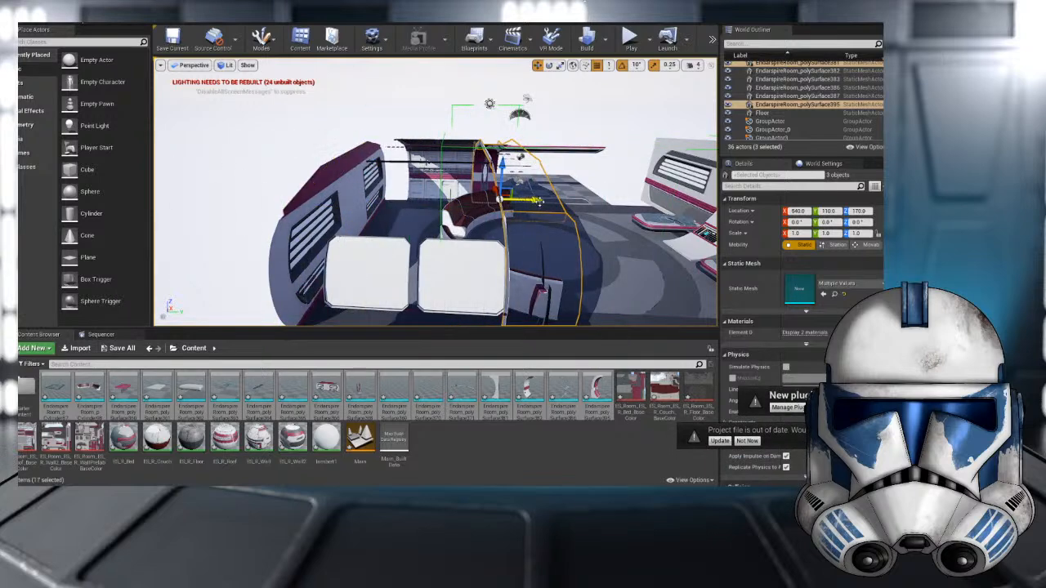
pyautogui.keyDown('alt'); pyautogui.moveTo(600, 186); pyautogui.dragTo(465, 191); pyautogui.keyUp('alt')
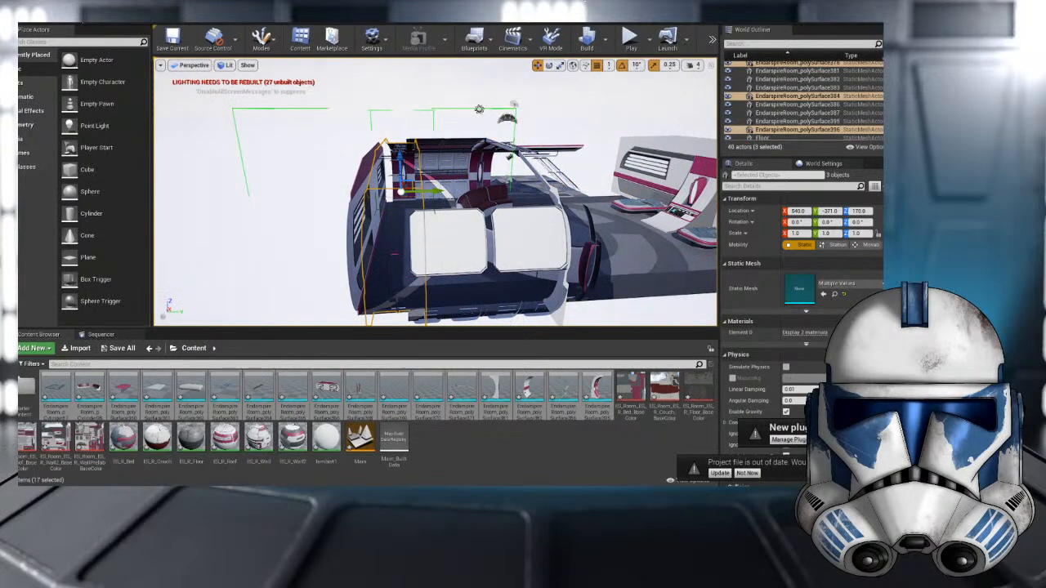
pyautogui.scroll(8, 419, 222)
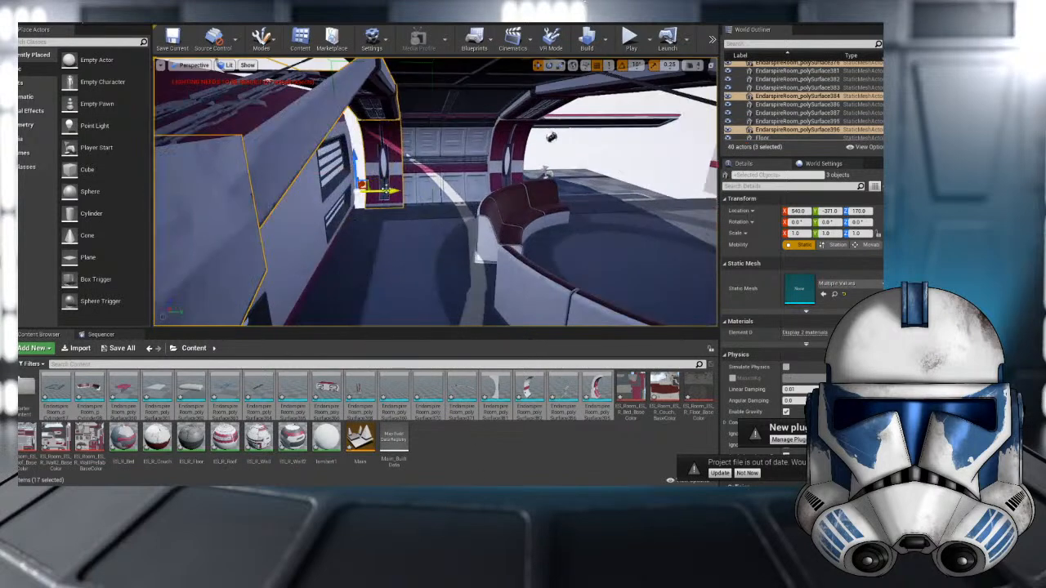
pyautogui.moveTo(385, 190); pyautogui.dragTo(365, 189)
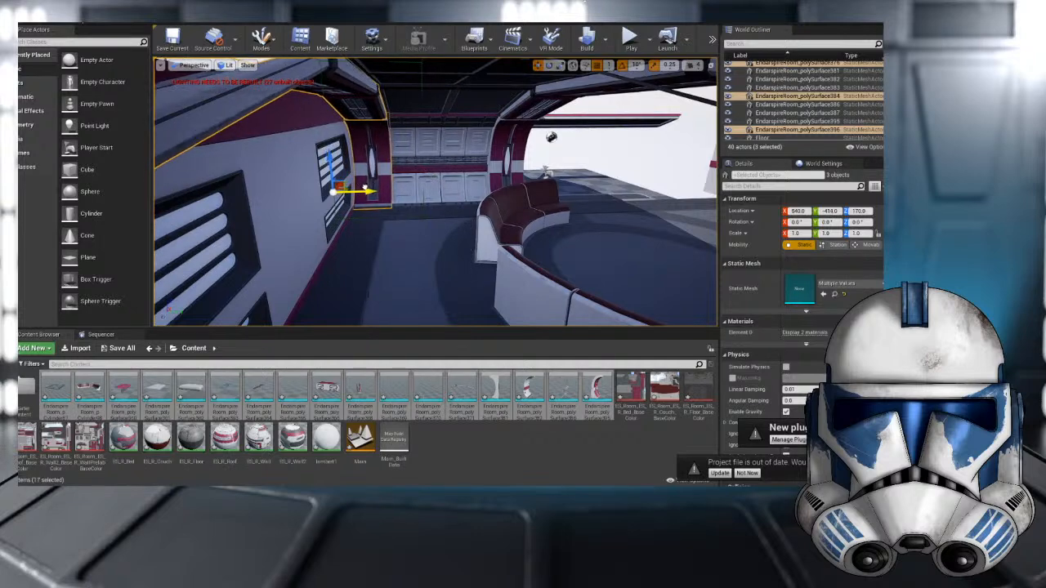
# - Duplicate the original grouped arch along the Y axis towards the beds and place the copy at about Y 780
pyautogui.scroll(-8, 364, 188)
pyautogui.click(327, 151)
pyautogui.moveTo(327, 151); pyautogui.dragTo(404, 191, button='right')
pyautogui.press('w')
pyautogui.press('s')
pyautogui.press('s')
pyautogui.press('s')
pyautogui.press('s')
pyautogui.press('d')
pyautogui.click(384, 192)
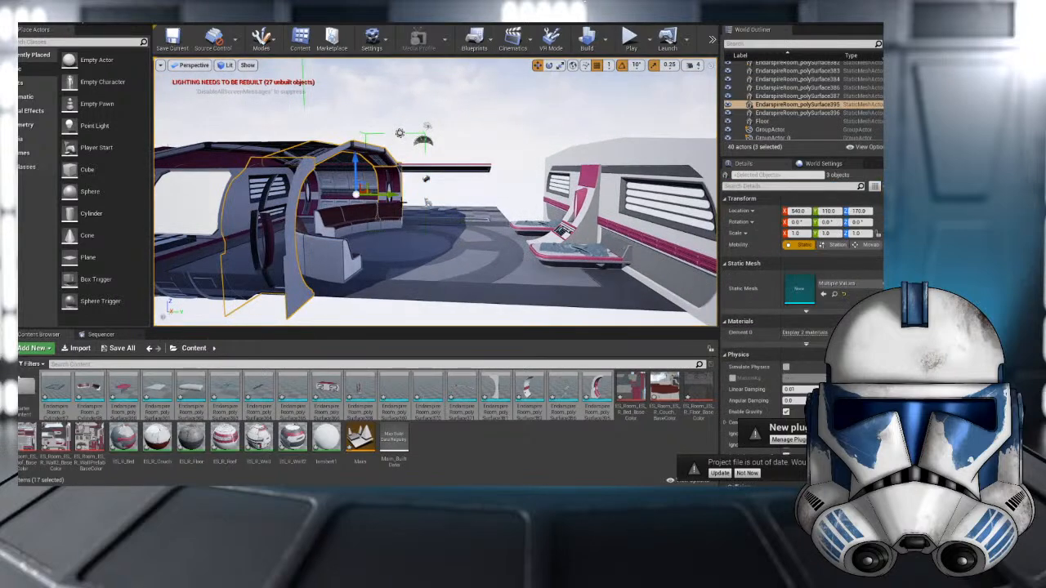
pyautogui.moveTo(551, 198); pyautogui.dragTo(558, 198)
pyautogui.press('w')
pyautogui.moveTo(488, 241)
pyautogui.mouseDown(button='right')
pyautogui.moveTo(466, 239)
pyautogui.moveTo(498, 241)
pyautogui.moveTo(490, 246)
pyautogui.mouseUp(button='right')
pyautogui.moveTo(458, 305); pyautogui.dragTo(474, 303)
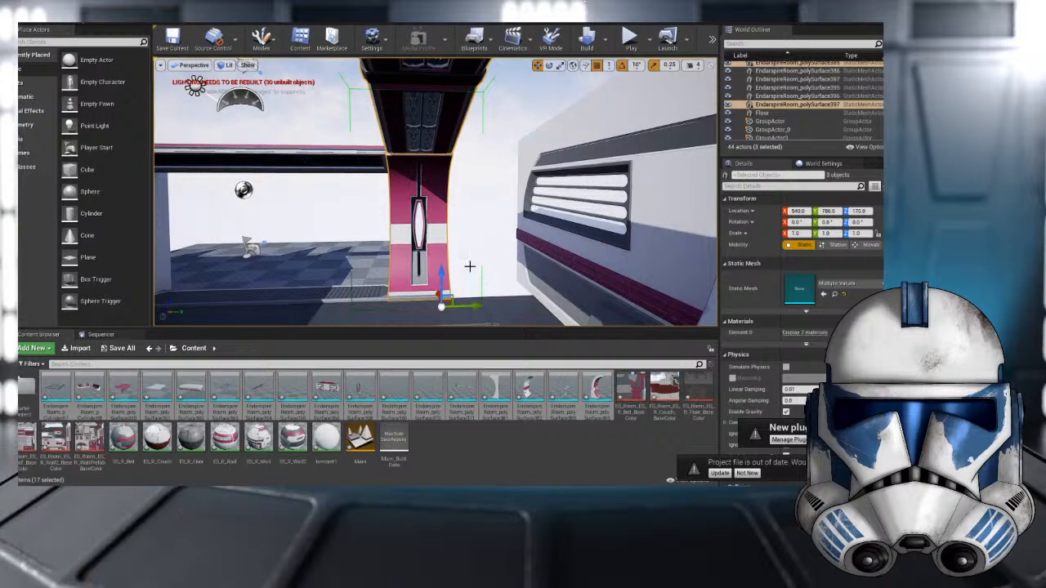
# - Duplicate the grouped roof and wall section from the couch side along the Y axis and place the copy over the beds at Y 1124
pyautogui.scroll(-5, 467, 228)
pyautogui.moveTo(497, 250); pyautogui.dragTo(495, 172, button='right')
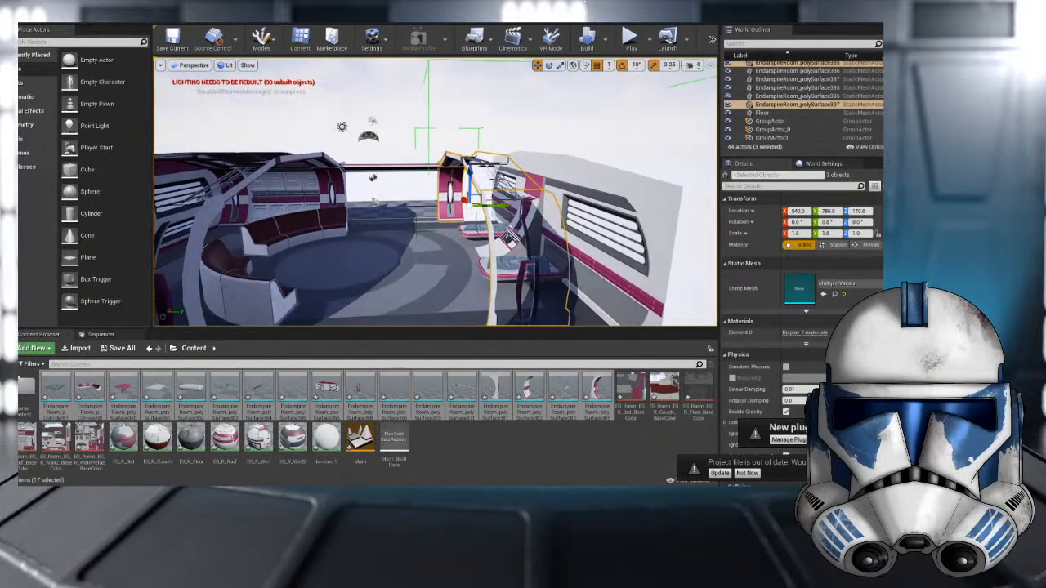
pyautogui.click(272, 206)
pyautogui.scroll(-3, 273, 206)
pyautogui.keyDown('alt'); pyautogui.moveTo(307, 207); pyautogui.dragTo(523, 205); pyautogui.keyUp('alt')
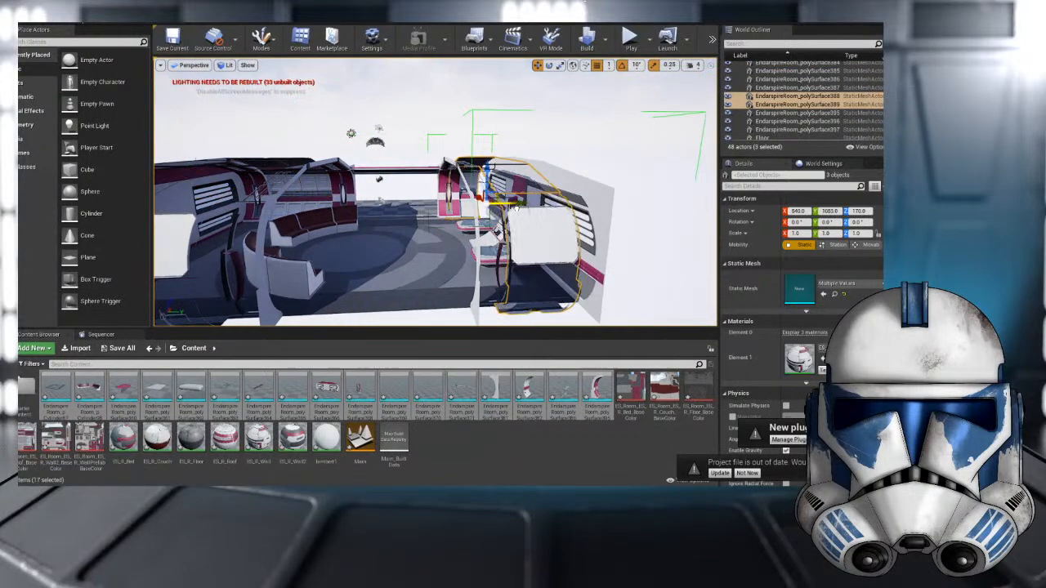
pyautogui.scroll(3, 604, 234)
pyautogui.scroll(-1, 605, 234)
pyautogui.press('d')
pyautogui.press('s')
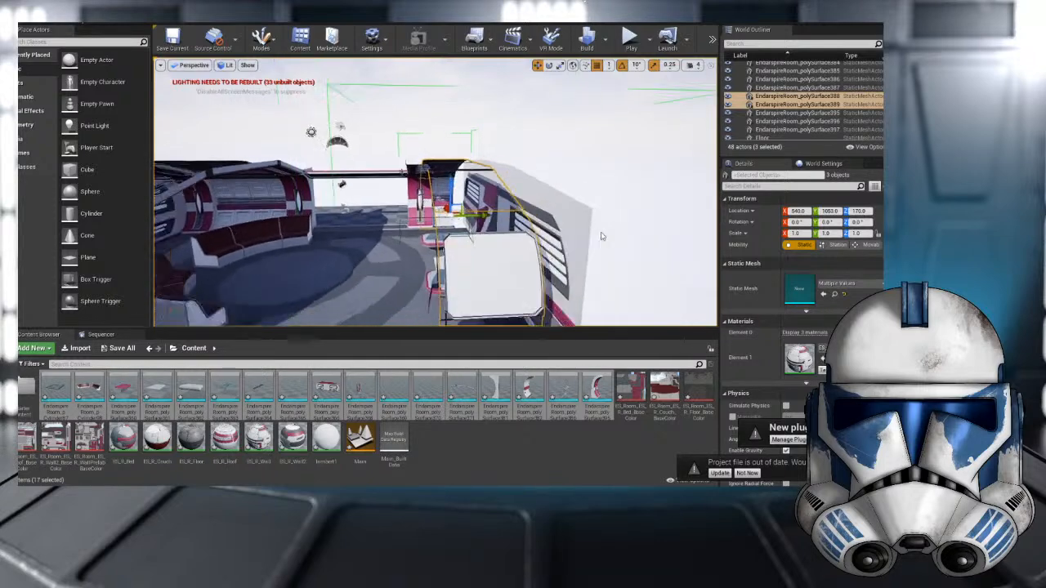
pyautogui.scroll(3, 437, 211)
pyautogui.moveTo(450, 214); pyautogui.dragTo(472, 217)
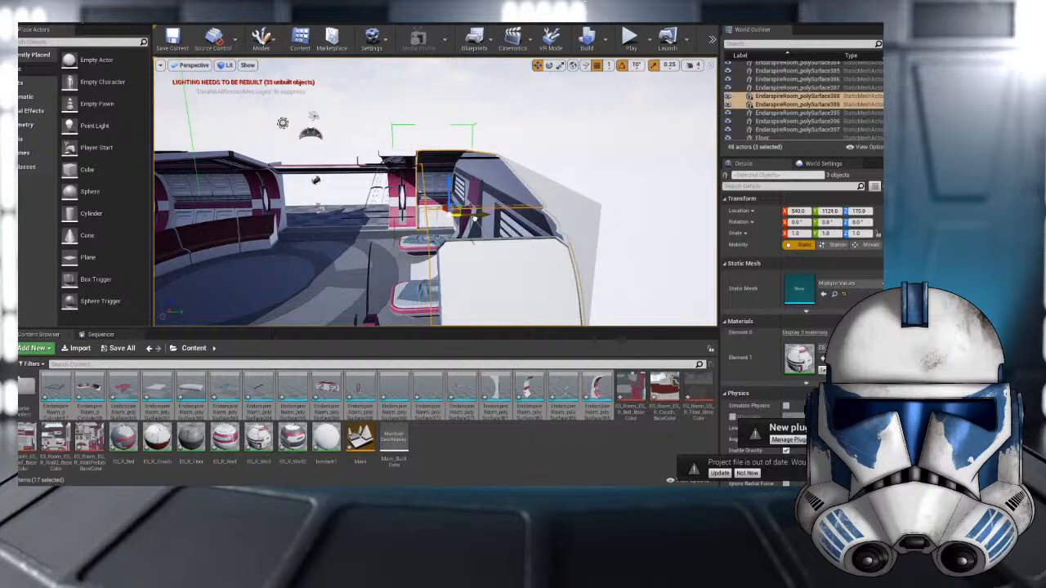
# - Shift the roof section copy over the beds back along the Y axis to Y 1120
pyautogui.click(548, 133)
pyautogui.press('a')
pyautogui.moveTo(503, 198); pyautogui.dragTo(448, 169, button='right')
pyautogui.press('w')
pyautogui.click(447, 169)
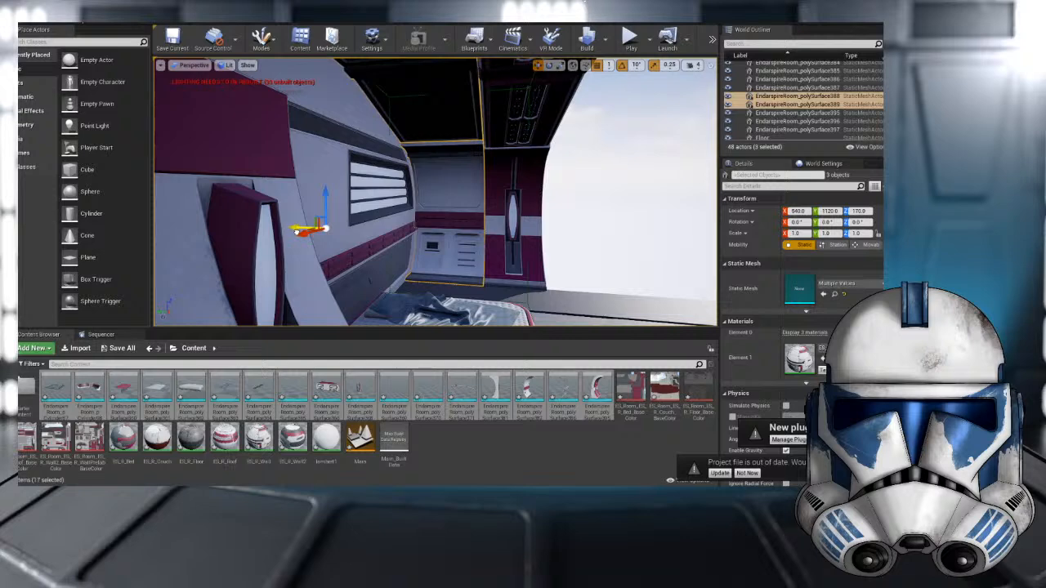
# - Nudge the arch copy beside the beds to Y 782 and the roof section copy next to it to Y 1121
pyautogui.click(575, 220)
pyautogui.moveTo(575, 220); pyautogui.dragTo(535, 176, button='right')
pyautogui.click(547, 200)
pyautogui.scroll(-4, 547, 200)
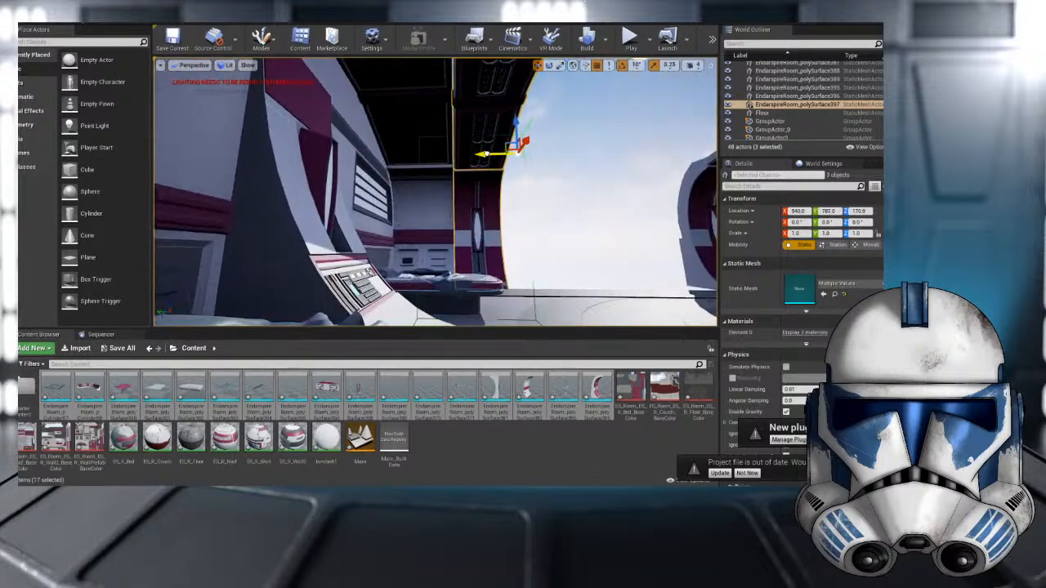
pyautogui.click(531, 189)
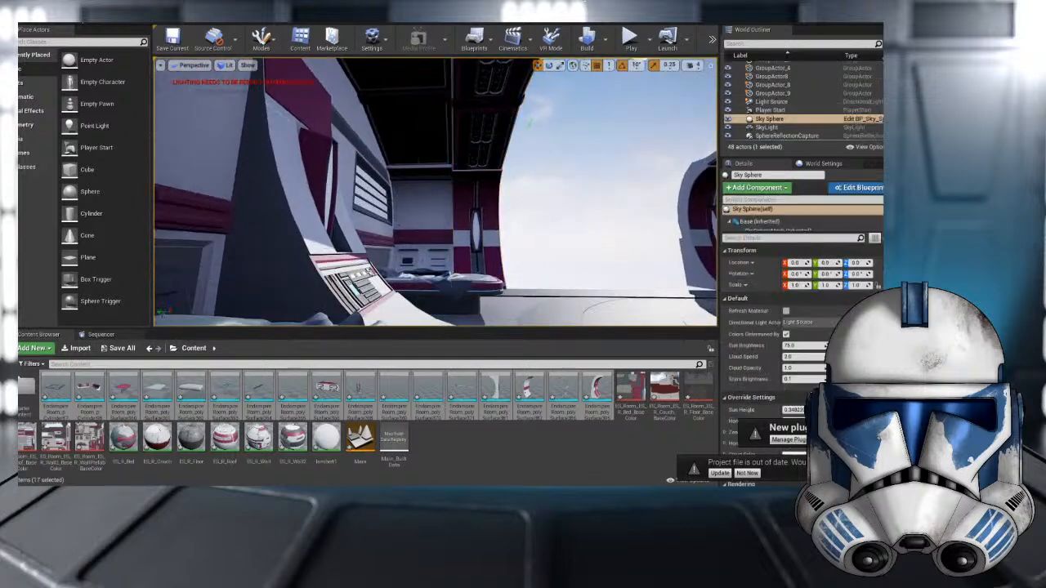
pyautogui.moveTo(531, 189); pyautogui.dragTo(453, 196, button='right')
pyautogui.click(491, 189)
pyautogui.scroll(-5, 341, 247)
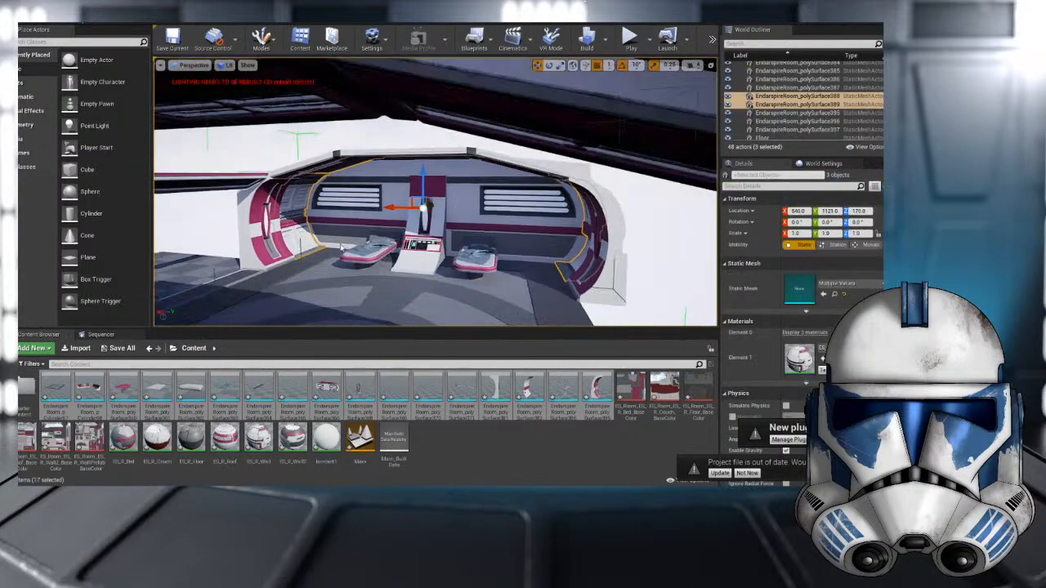
# - Ungroup the roof and wall section copy over the beds
pyautogui.rightClick(780, 105)
pyautogui.moveTo(814, 292)
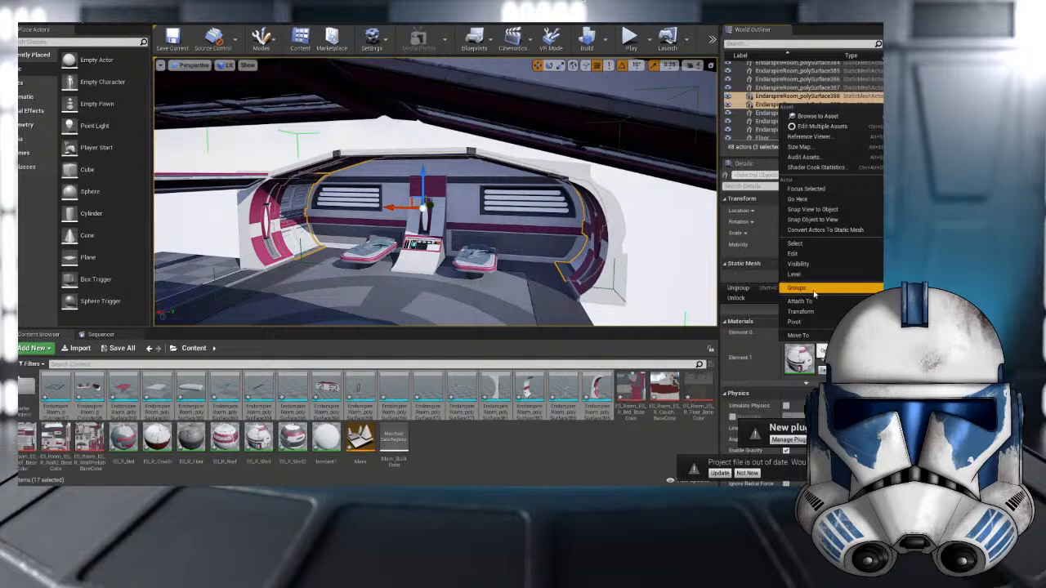
pyautogui.click(758, 290)
# - Duplicate the end piece EndarspireRoom_polySurface389 along the X axis to the opposite end of the bed alcove
pyautogui.click(304, 232)
pyautogui.keyDown('alt'); pyautogui.moveTo(240, 165); pyautogui.dragTo(240, 231); pyautogui.keyUp('alt')
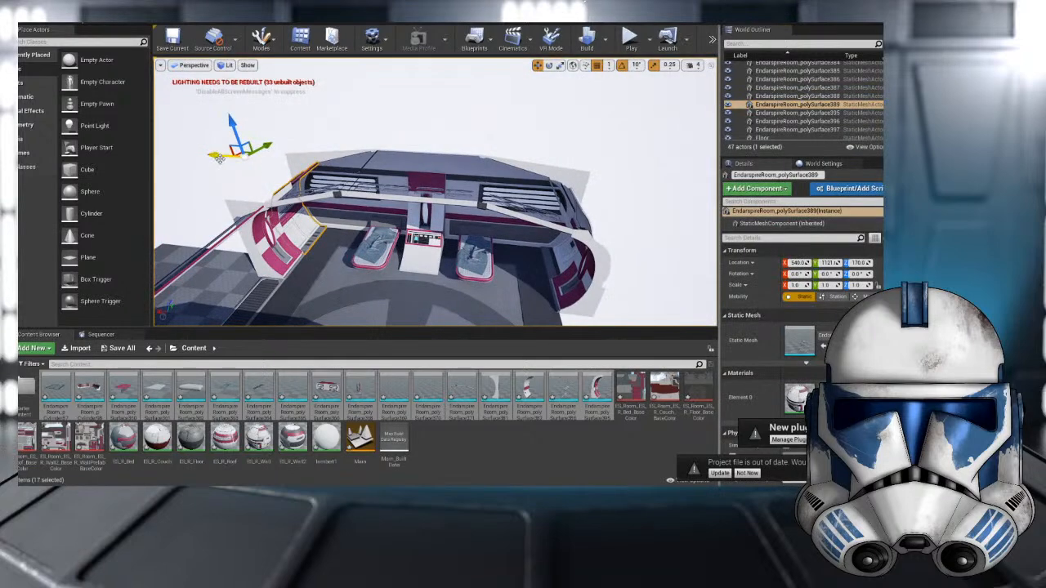
pyautogui.rightClick(784, 104)
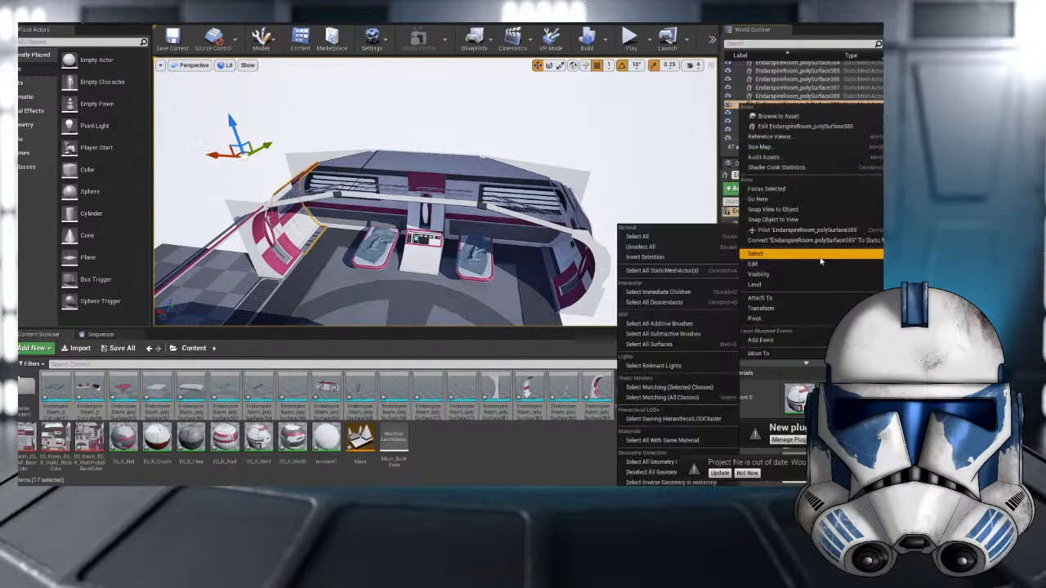
pyautogui.moveTo(792, 314)
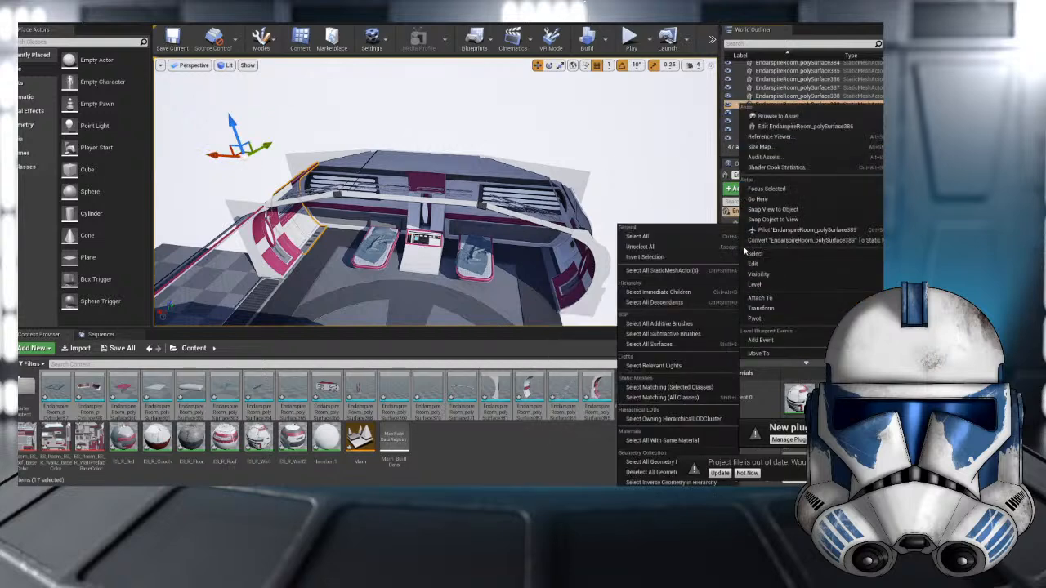
pyautogui.keyDown('alt'); pyautogui.moveTo(504, 133); pyautogui.dragTo(471, 134); pyautogui.keyUp('alt')
pyautogui.keyDown('alt'); pyautogui.moveTo(590, 161); pyautogui.dragTo(590, 170); pyautogui.keyUp('alt')
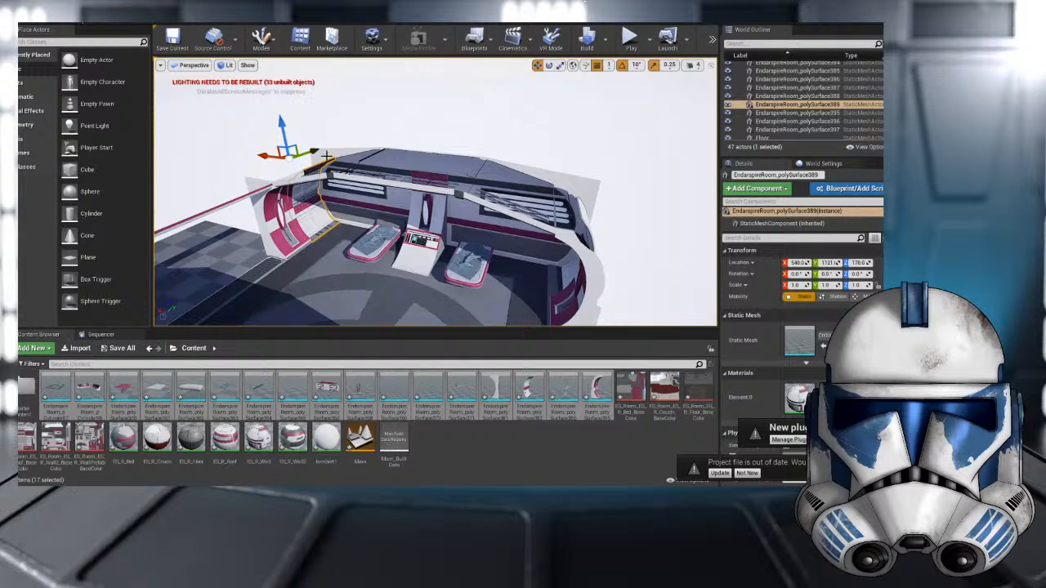
pyautogui.keyDown('alt'); pyautogui.moveTo(325, 155); pyautogui.dragTo(500, 91); pyautogui.keyUp('alt')
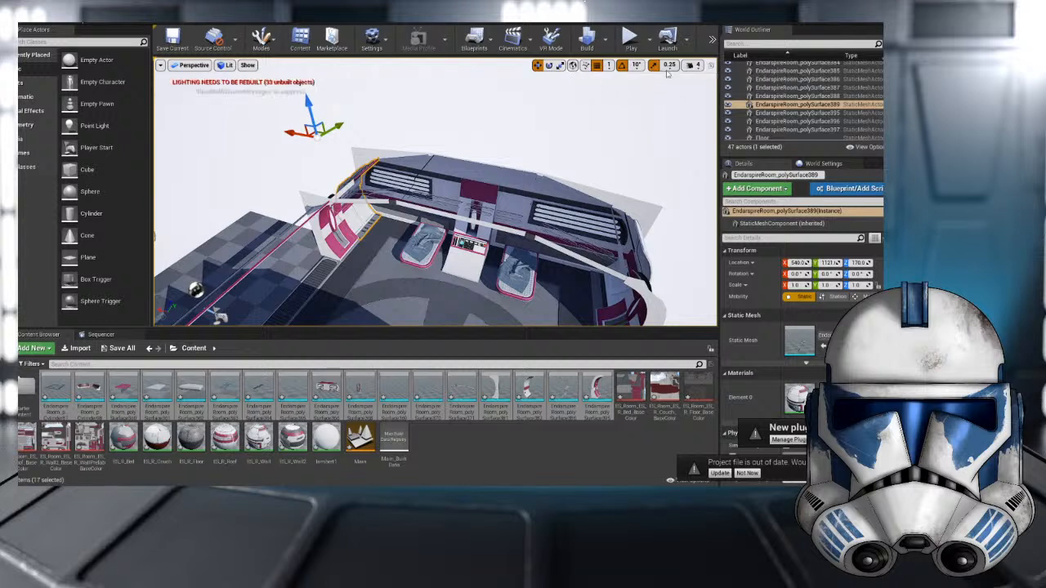
pyautogui.moveTo(297, 134); pyautogui.dragTo(361, 147)
pyautogui.hotkey('ctrl', 'z')
pyautogui.keyDown('alt'); pyautogui.moveTo(297, 133); pyautogui.dragTo(439, 186); pyautogui.keyUp('alt')
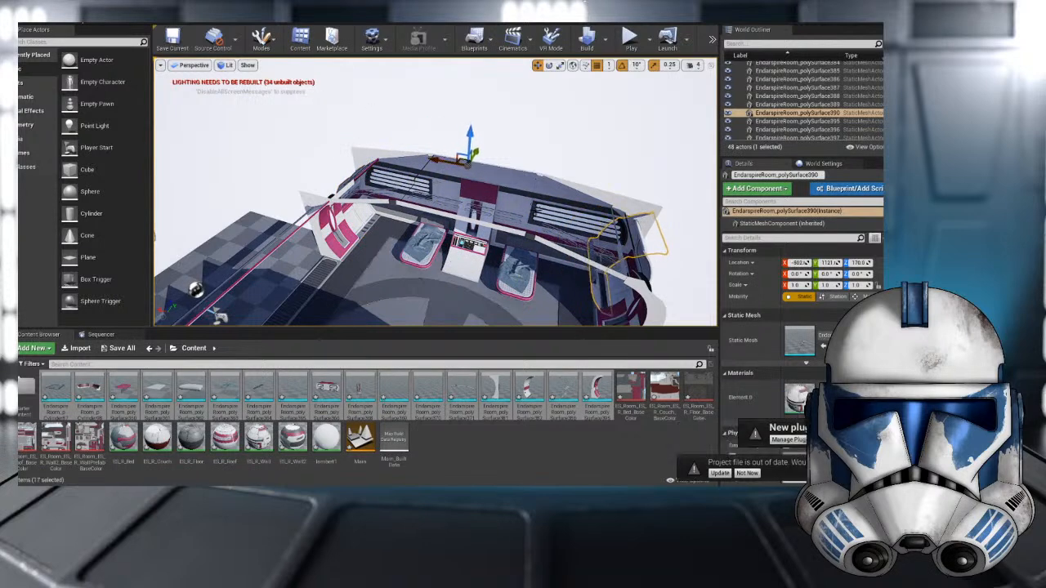
# - Group the copied end piece with EndarspireRoom_polySurface388 and rotate the pair -180 degrees about the Z axis
pyautogui.moveTo(537, 213); pyautogui.dragTo(626, 225, button='right')
pyautogui.click(501, 160)
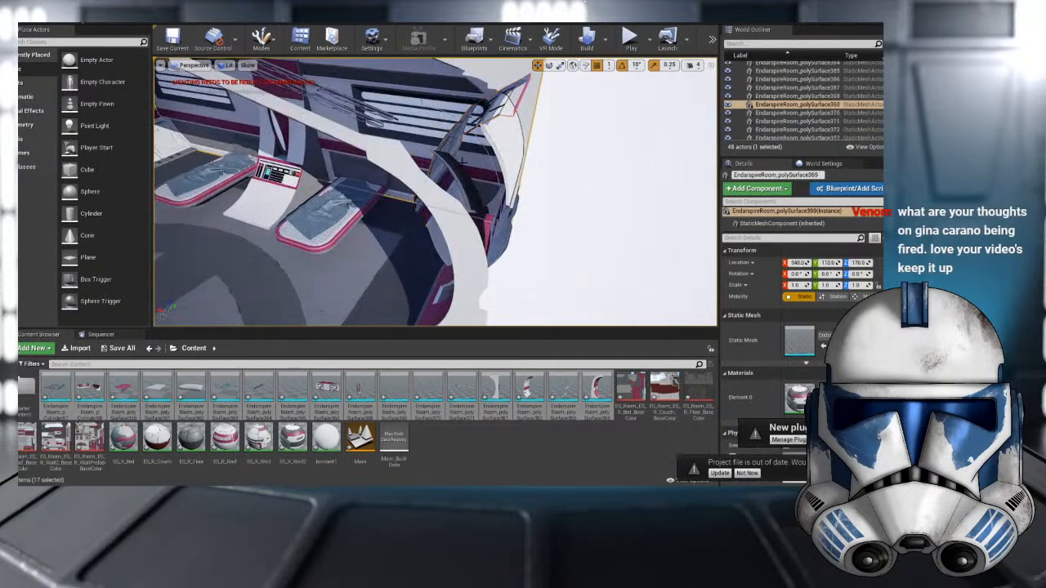
pyautogui.moveTo(462, 162); pyautogui.dragTo(469, 199, button='right')
pyautogui.click(503, 168)
pyautogui.keyDown('ctrl'); pyautogui.click(470, 201); pyautogui.keyUp('ctrl')
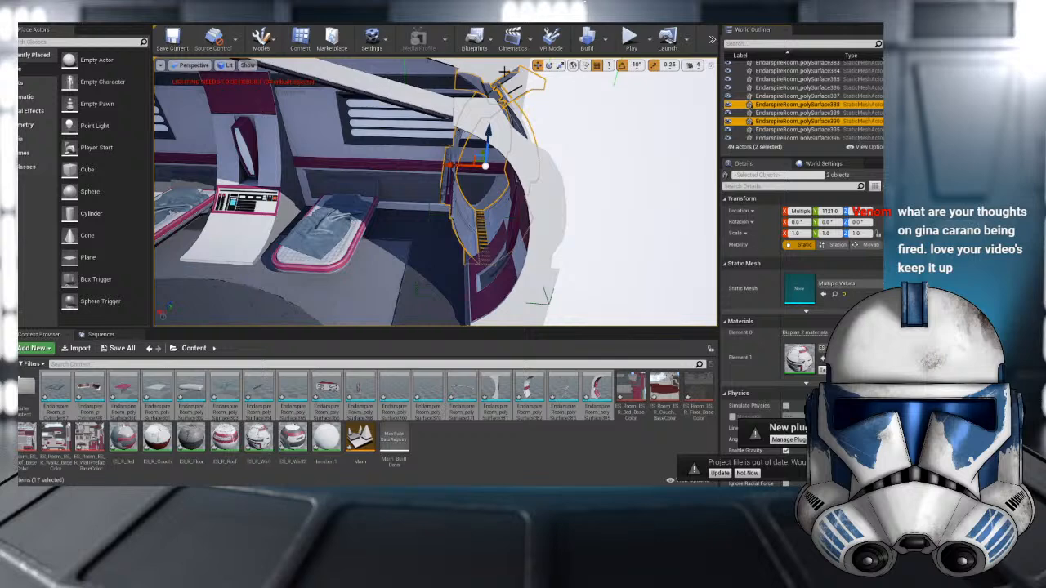
pyautogui.click(549, 65)
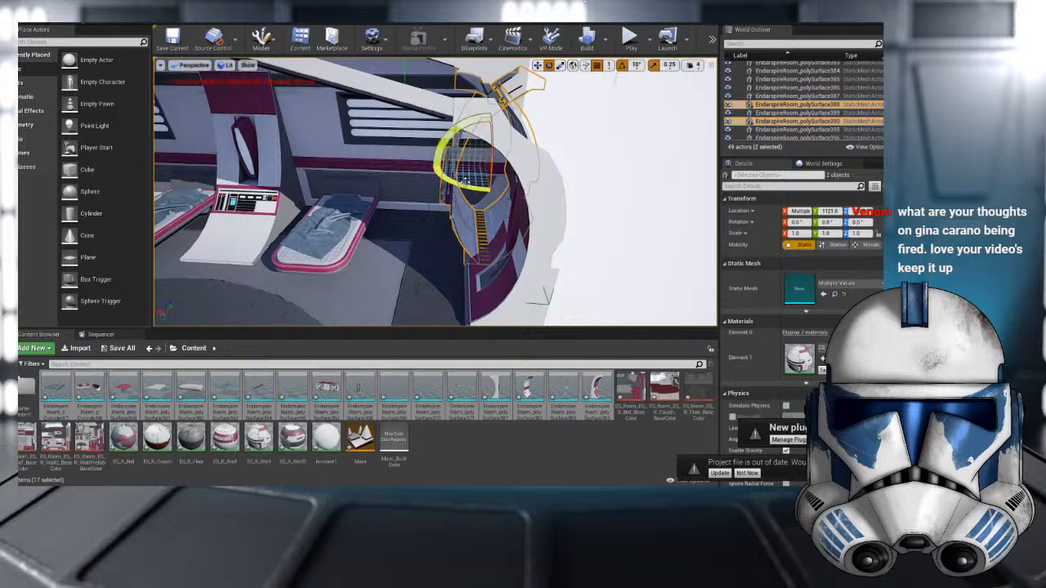
pyautogui.moveTo(465, 181); pyautogui.dragTo(537, 170)
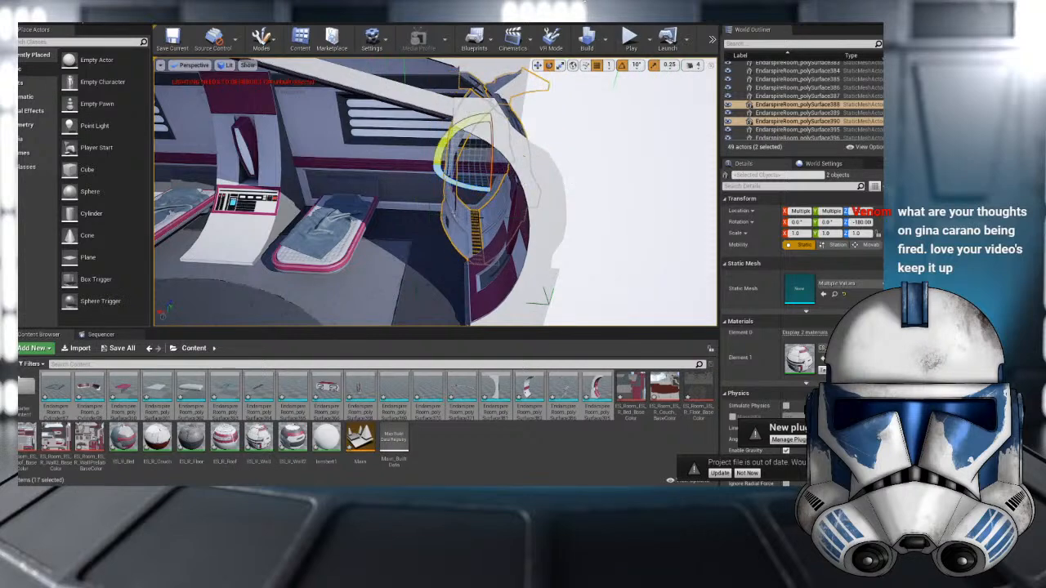
# - Ungroup the rotated pair and select only EndarspireRoom_polySurface388
pyautogui.rightClick(480, 214)
pyautogui.moveTo(529, 320)
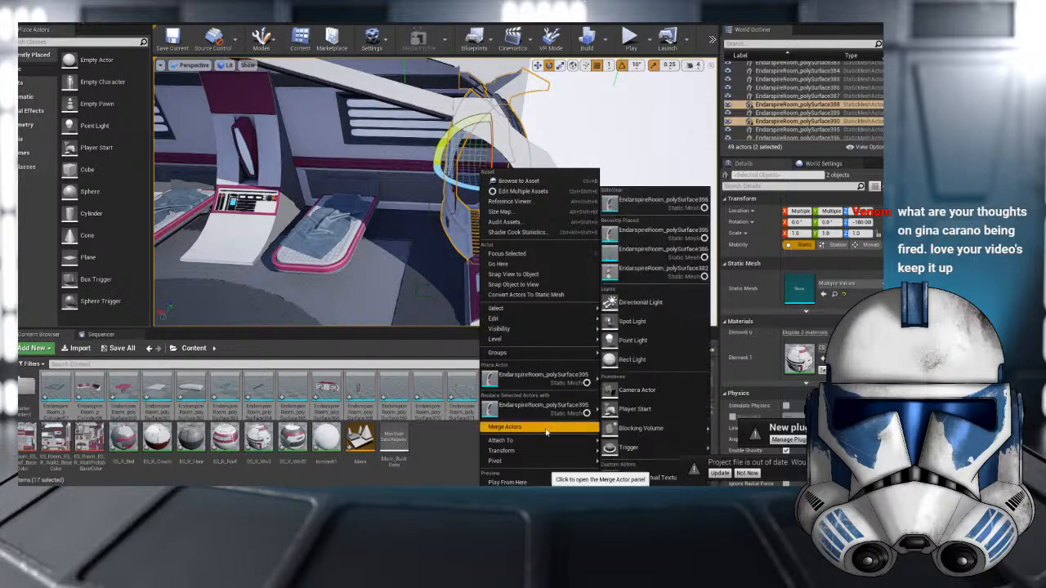
pyautogui.rightClick(788, 129)
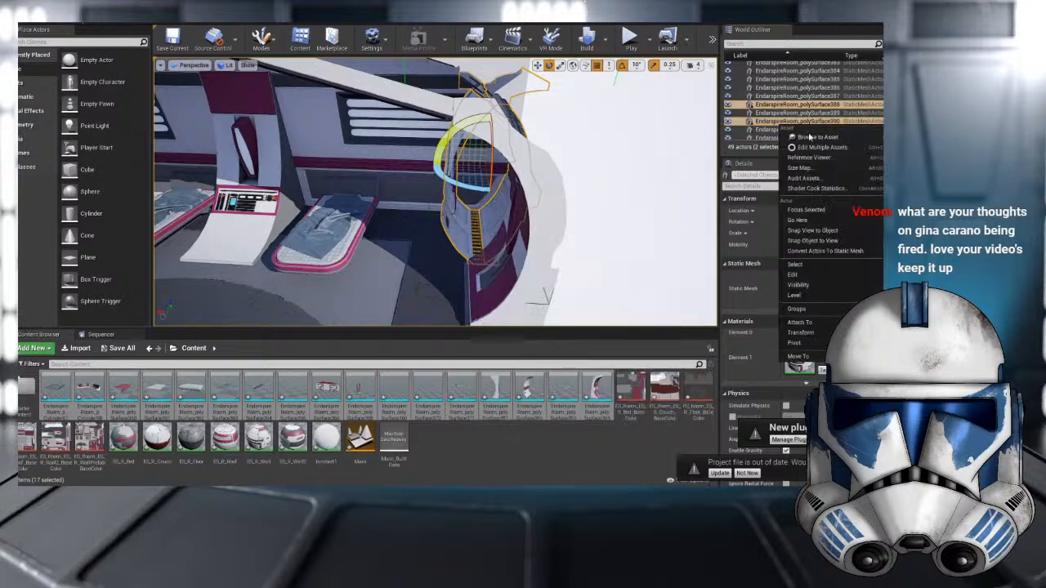
pyautogui.moveTo(820, 290)
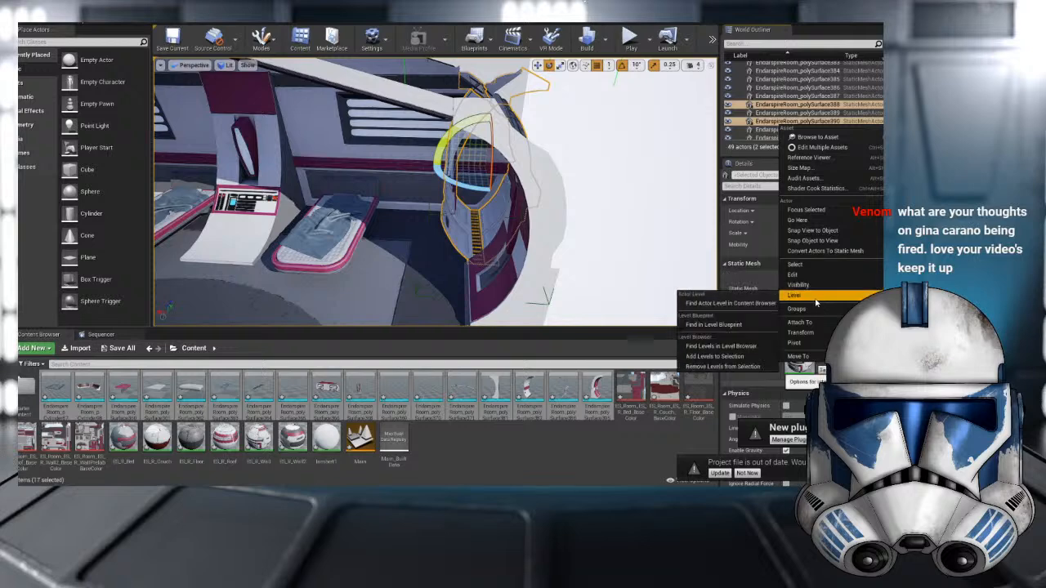
pyautogui.moveTo(815, 323)
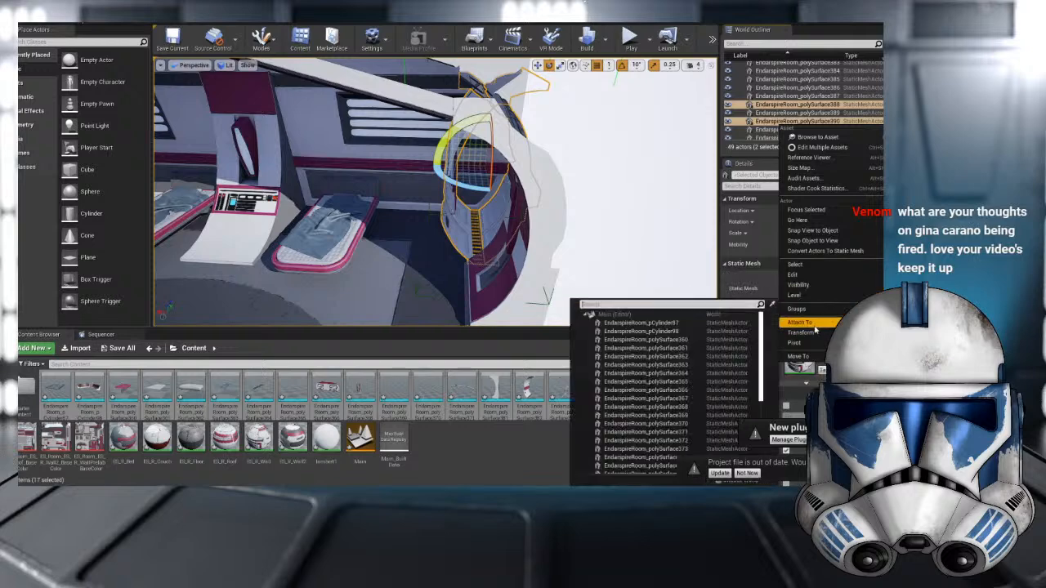
pyautogui.moveTo(817, 358)
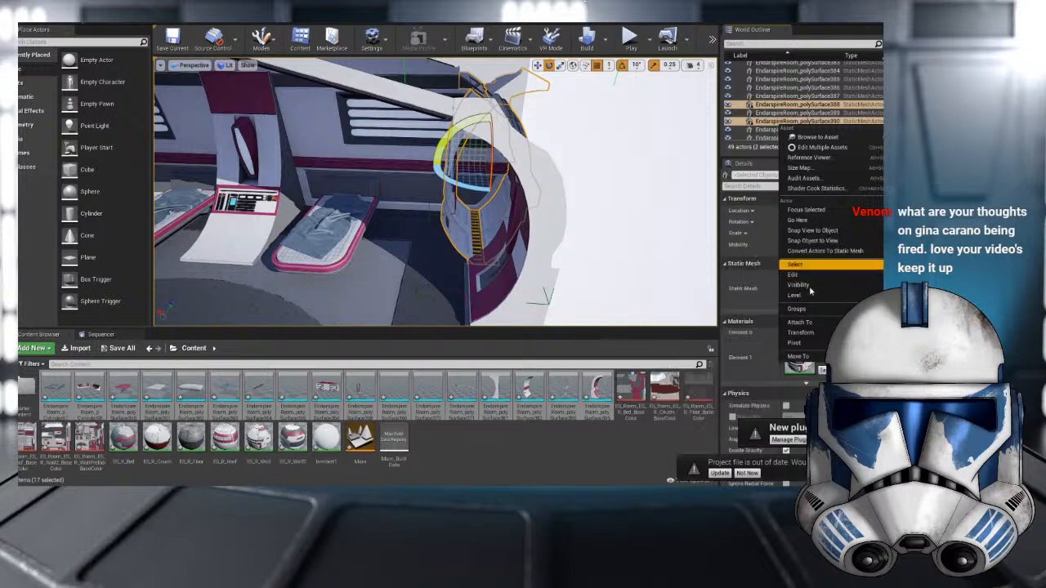
pyautogui.click(764, 312)
pyautogui.click(481, 230)
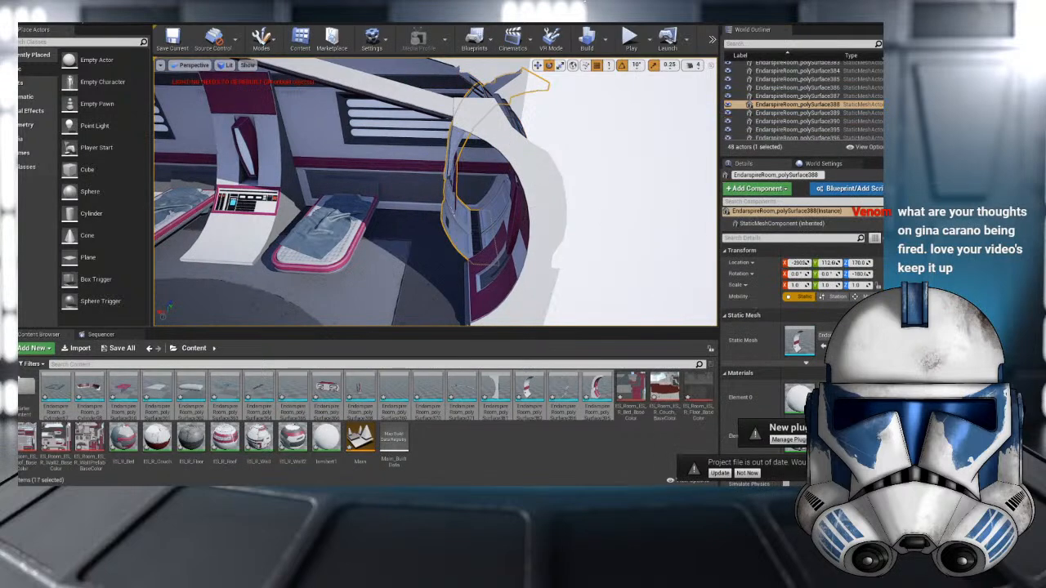
# - Delete EndarspireRoom_polySurface388 and shift the end piece EndarspireRoom_polySurface390 slightly along the X axis
pyautogui.press('Delete')
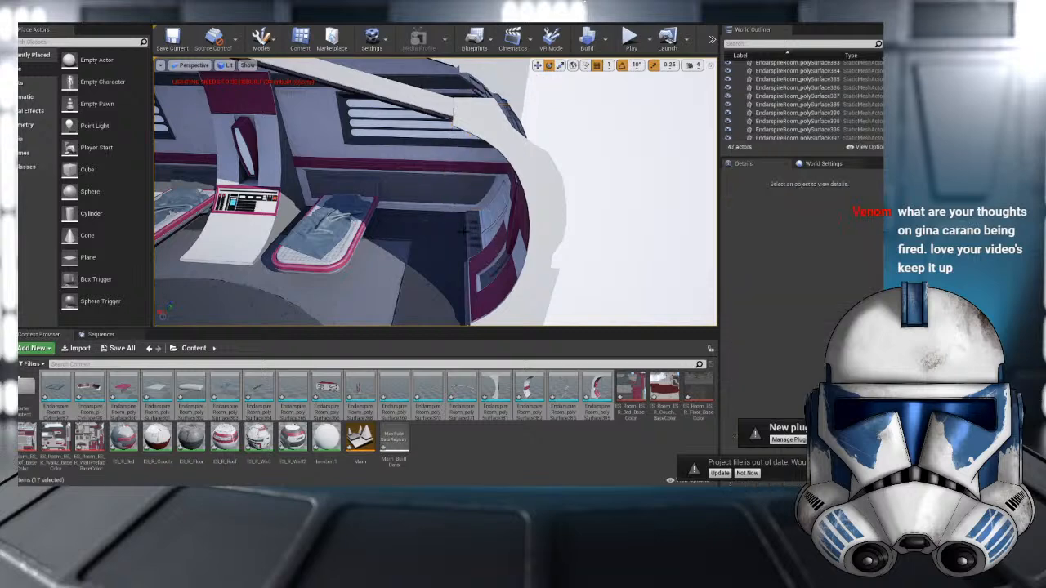
pyautogui.click(495, 204)
pyautogui.moveTo(495, 203); pyautogui.dragTo(339, 216, button='right')
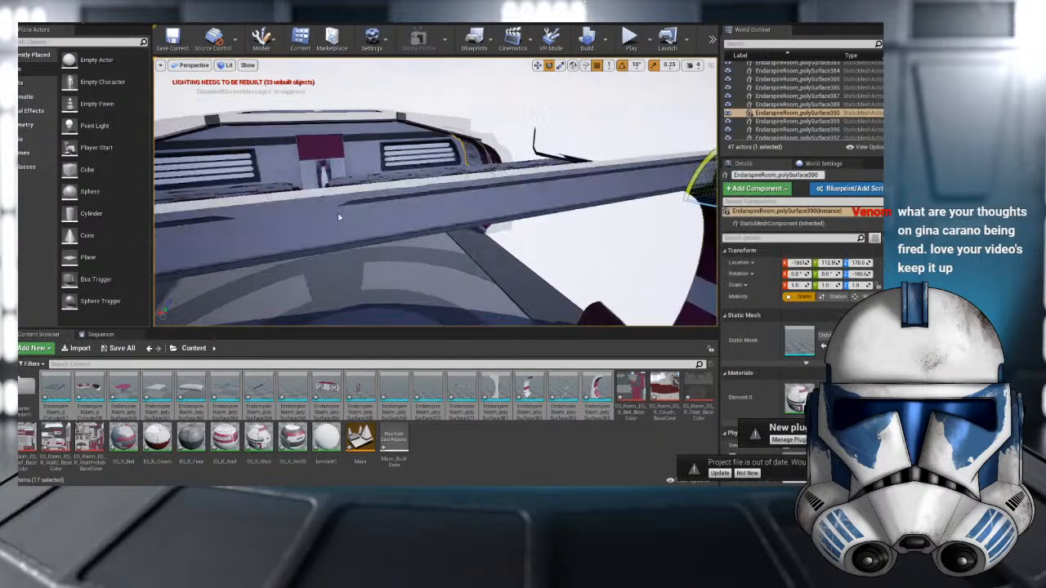
pyautogui.scroll(-5, 339, 216)
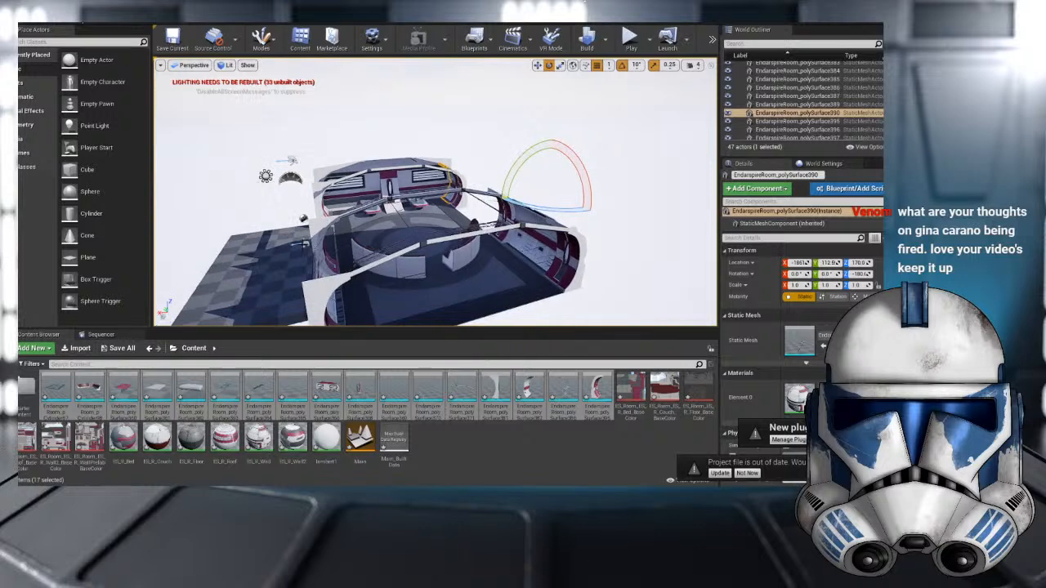
pyautogui.scroll(-3, 324, 214)
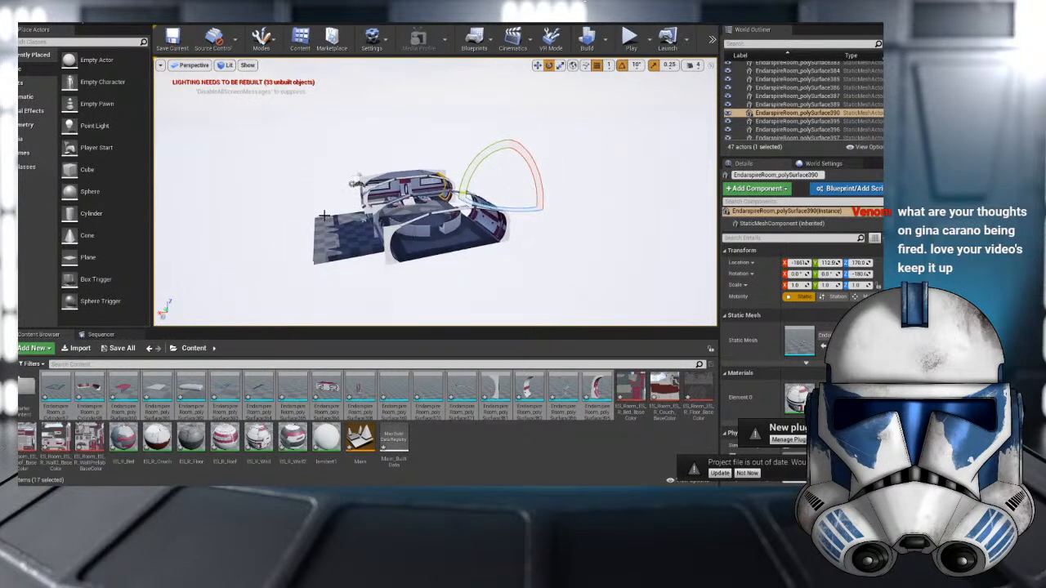
pyautogui.click(537, 66)
pyautogui.scroll(8, 525, 135)
pyautogui.scroll(-2, 600, 208)
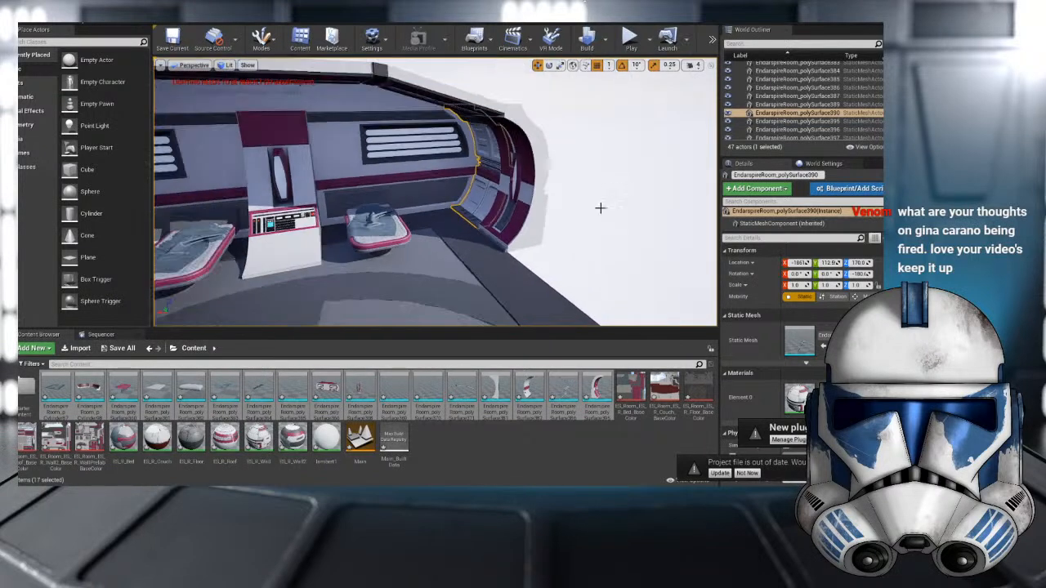
pyautogui.scroll(-3, 600, 207)
pyautogui.scroll(4, 636, 210)
pyautogui.moveTo(507, 192); pyautogui.dragTo(572, 221, button='right')
pyautogui.scroll(-2, 491, 126)
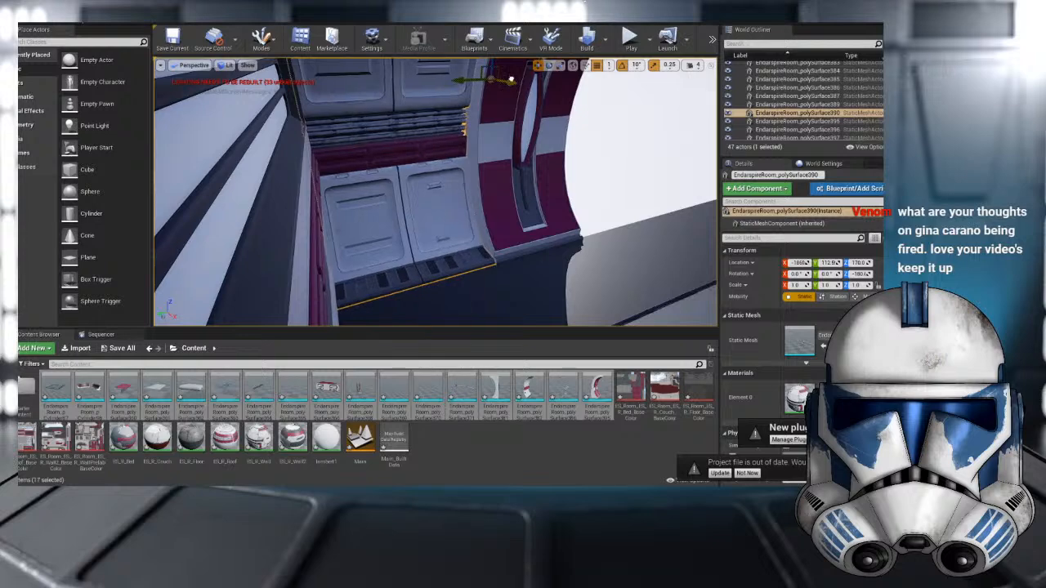
pyautogui.moveTo(512, 77); pyautogui.dragTo(535, 82)
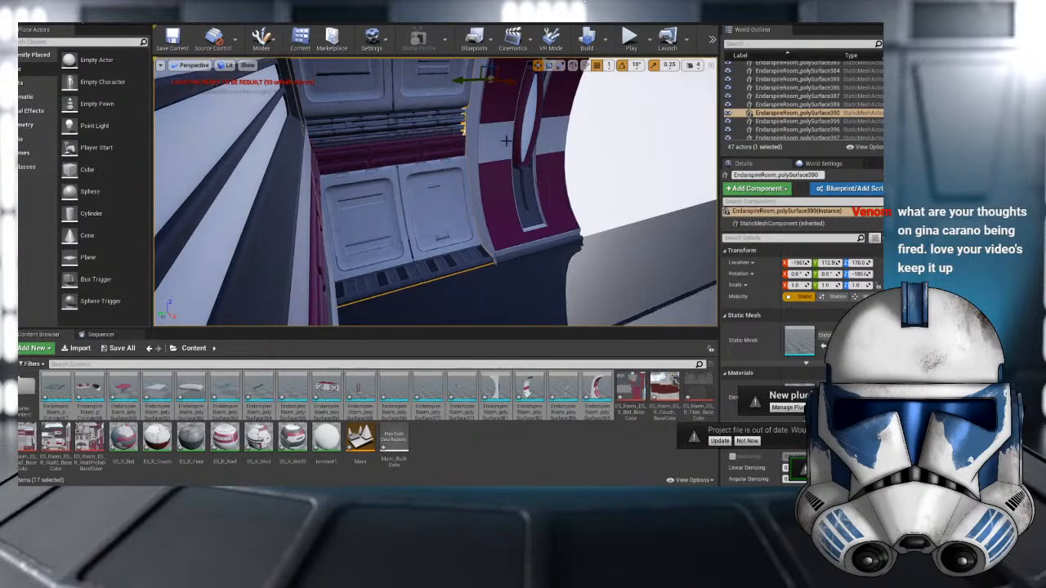
pyautogui.moveTo(535, 83); pyautogui.dragTo(507, 146, button='right')
# - Undo the recent end-piece edits and the ungrouping of the roof and wall section over the beds
pyautogui.click(603, 132)
pyautogui.moveTo(603, 133); pyautogui.dragTo(490, 143, button='right')
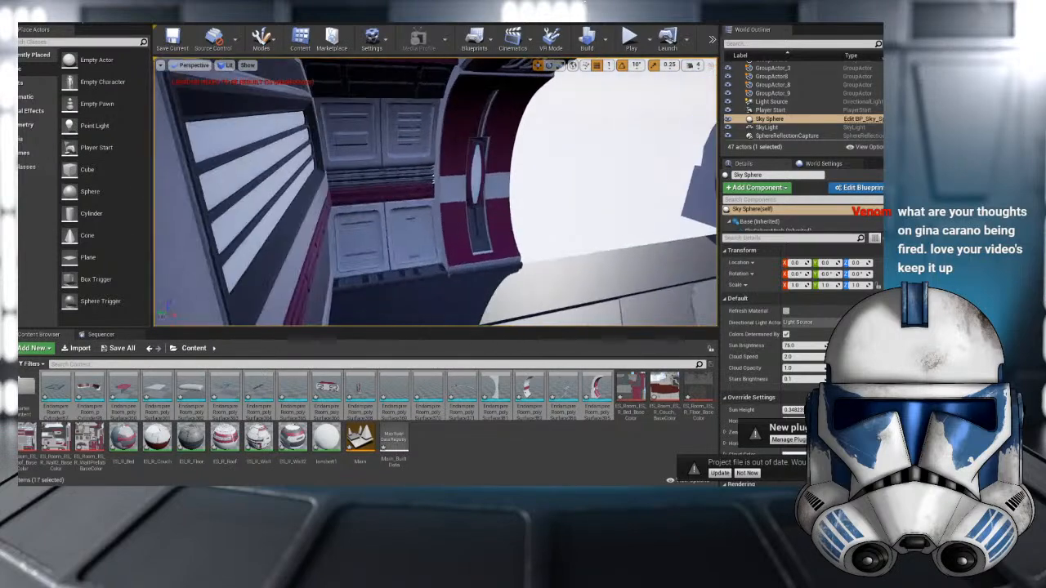
pyautogui.click(421, 188)
pyautogui.moveTo(524, 251); pyautogui.dragTo(484, 167, button='right')
pyautogui.hotkey('ctrl', 'z')
pyautogui.hotkey('ctrl', 'z')
pyautogui.hotkey('ctrl', 'z')
pyautogui.hotkey('ctrl', 'z')
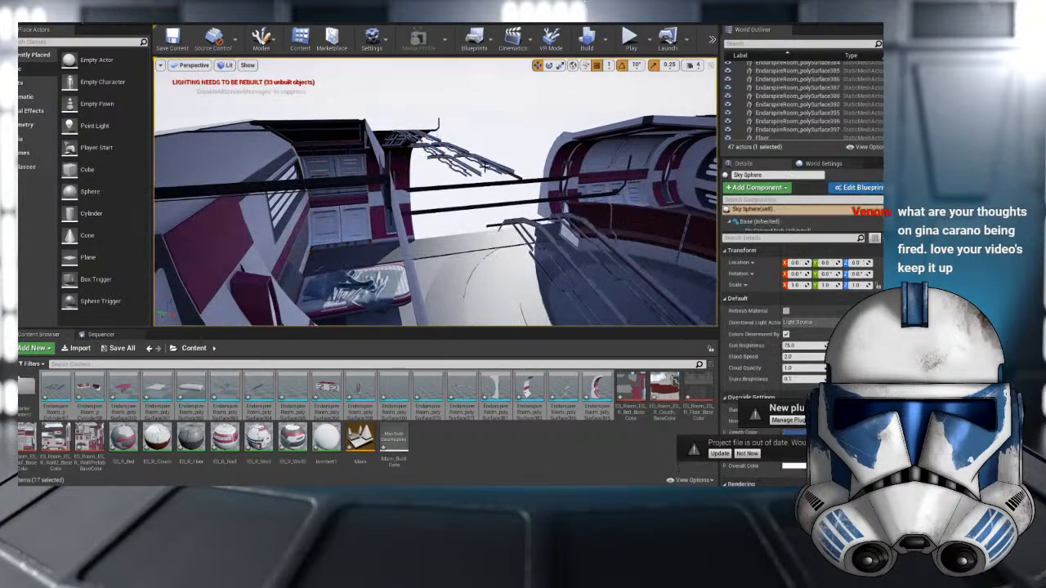
pyautogui.hotkey('ctrl', 'z')
pyautogui.hotkey('ctrl', 'z')
pyautogui.hotkey('ctrl', 'z')
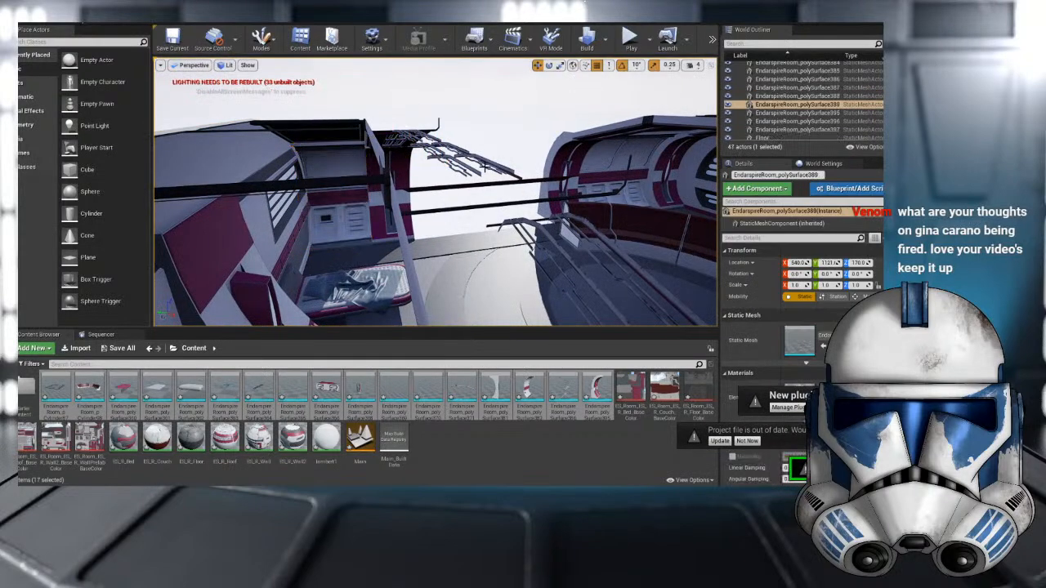
pyautogui.moveTo(484, 166); pyautogui.dragTo(433, 173, button='right')
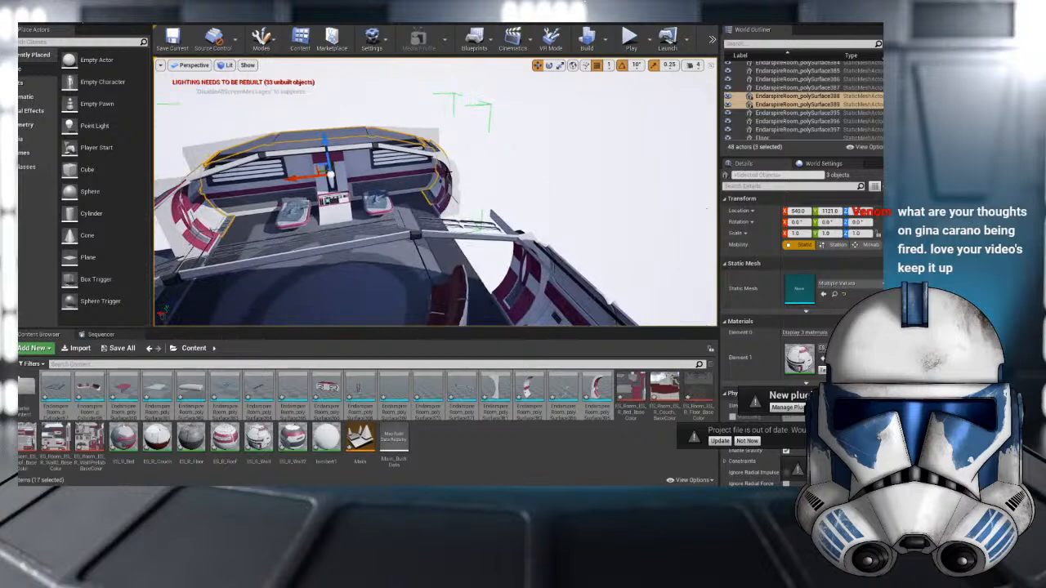
pyautogui.hotkey('ctrl', 'z')
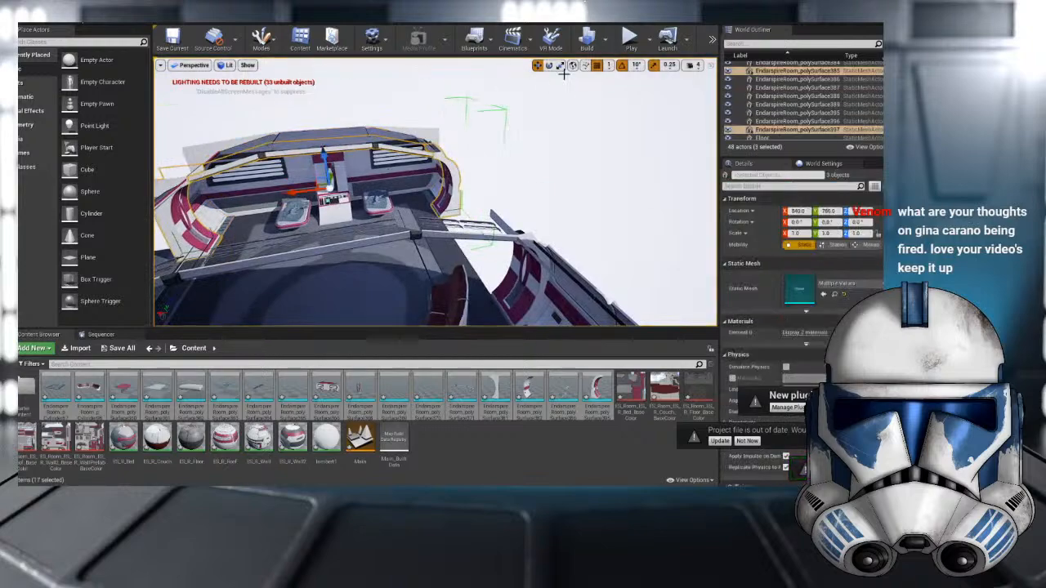
# - Duplicate the two roof and wall sections behind the couch along the Y axis into the gap beside them
pyautogui.moveTo(523, 163); pyautogui.dragTo(621, 167, button='right')
pyautogui.moveTo(523, 186); pyautogui.dragTo(462, 186, button='right')
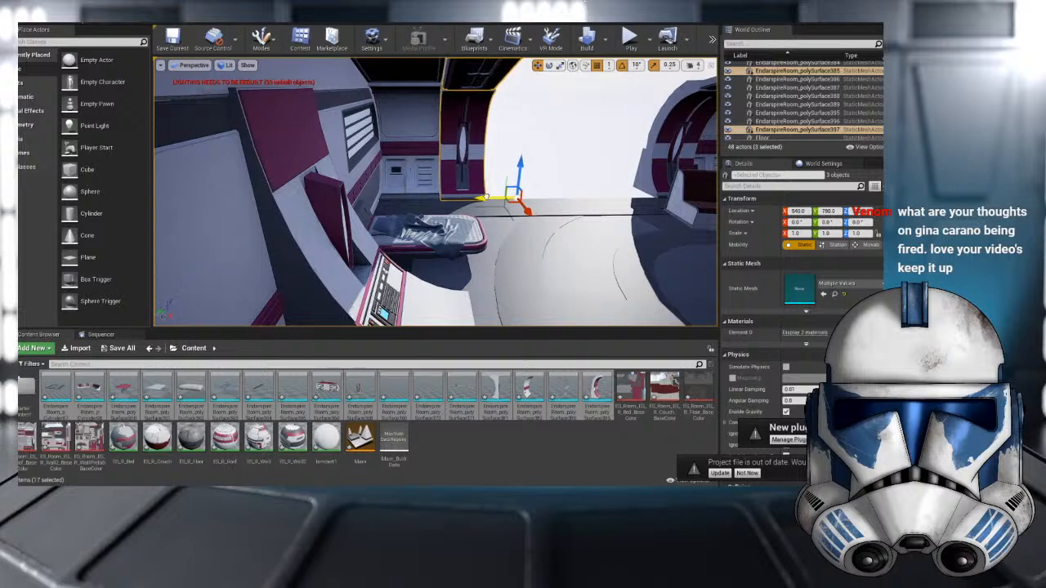
pyautogui.click(555, 133)
pyautogui.moveTo(555, 132)
pyautogui.mouseDown(button='right')
pyautogui.moveTo(498, 132)
pyautogui.moveTo(563, 136)
pyautogui.moveTo(563, 114)
pyautogui.moveTo(539, 131)
pyautogui.moveTo(555, 126)
pyautogui.moveTo(555, 144)
pyautogui.mouseUp(button='right')
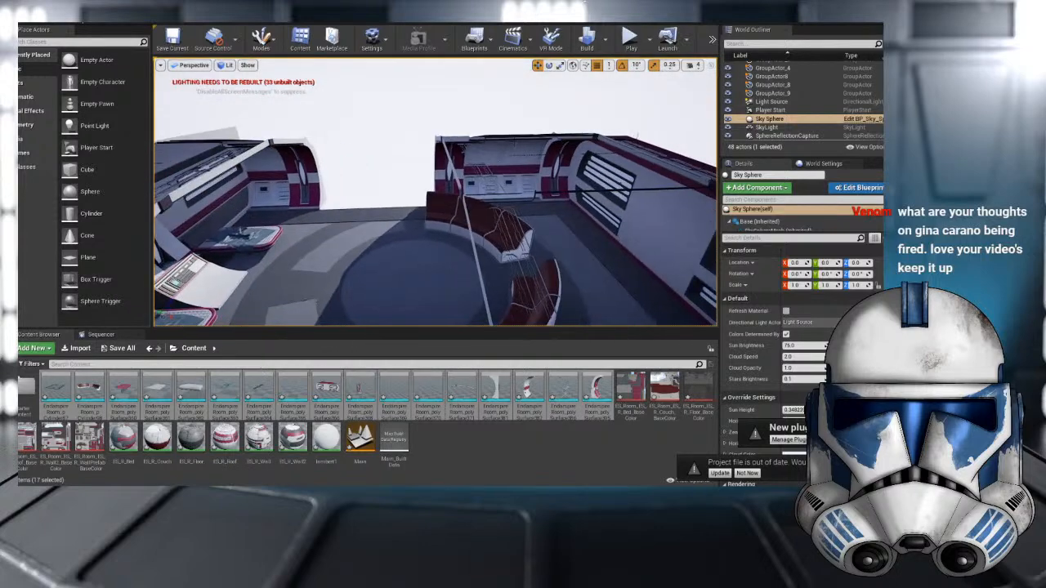
pyautogui.click(535, 144)
pyautogui.moveTo(470, 151); pyautogui.dragTo(531, 156, button='right')
pyautogui.keyDown('alt'); pyautogui.moveTo(398, 208); pyautogui.dragTo(296, 208); pyautogui.keyUp('alt')
pyautogui.moveTo(365, 182)
pyautogui.mouseDown(button='right')
pyautogui.moveTo(327, 184)
pyautogui.moveTo(379, 184)
pyautogui.mouseUp(button='right')
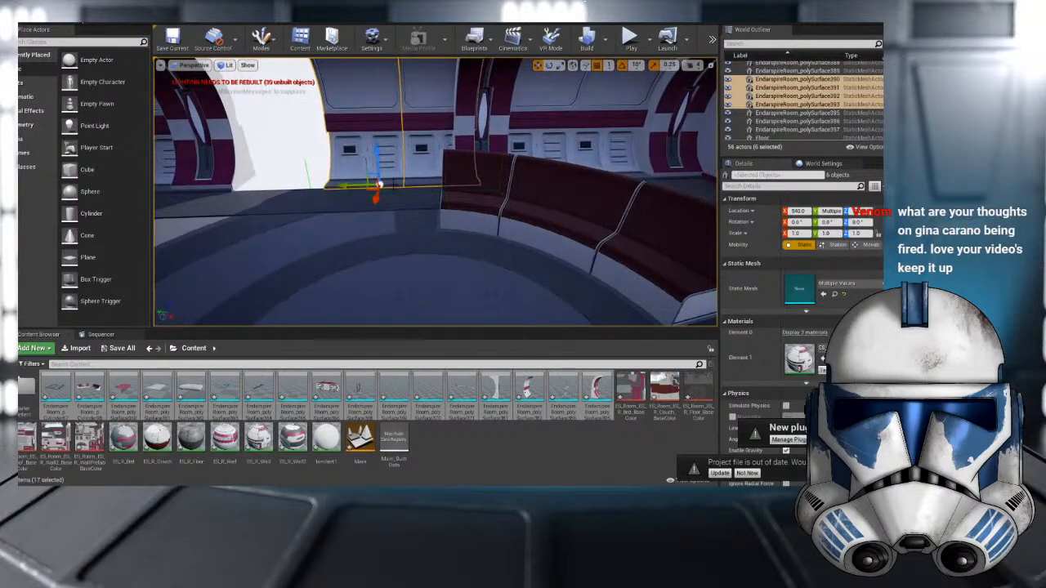
pyautogui.moveTo(348, 186); pyautogui.dragTo(318, 186)
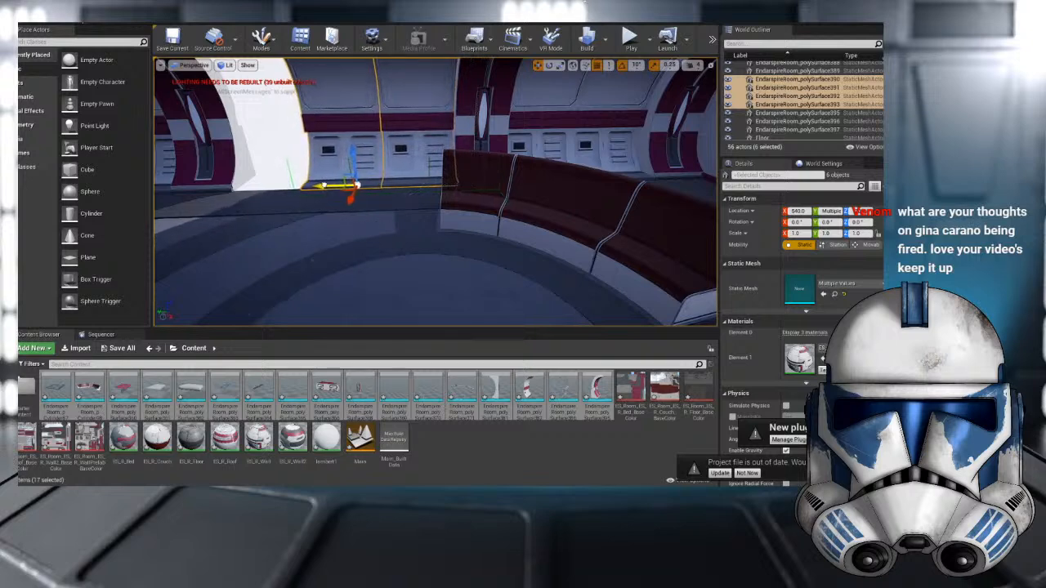
# - Keep only one copied section selected and duplicate it along the Y axis to close the gap up to the arch near the beds
pyautogui.keyDown('ctrl'); pyautogui.click(379, 156); pyautogui.keyUp('ctrl')
pyautogui.moveTo(379, 156)
pyautogui.mouseDown(button='right')
pyautogui.moveTo(368, 156)
pyautogui.moveTo(379, 156)
pyautogui.mouseUp(button='right')
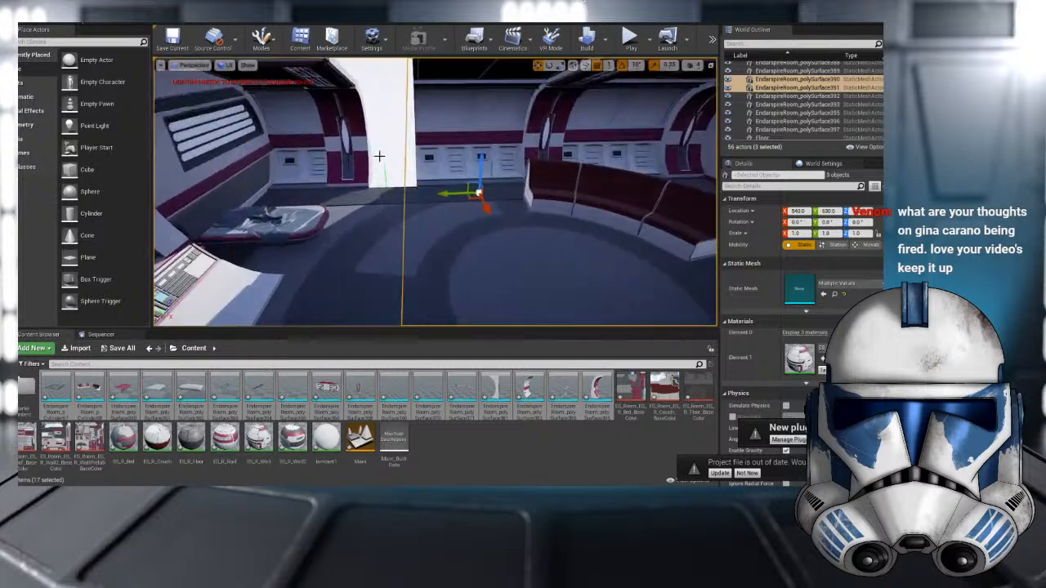
pyautogui.keyDown('alt'); pyautogui.moveTo(448, 194); pyautogui.dragTo(312, 193); pyautogui.keyUp('alt')
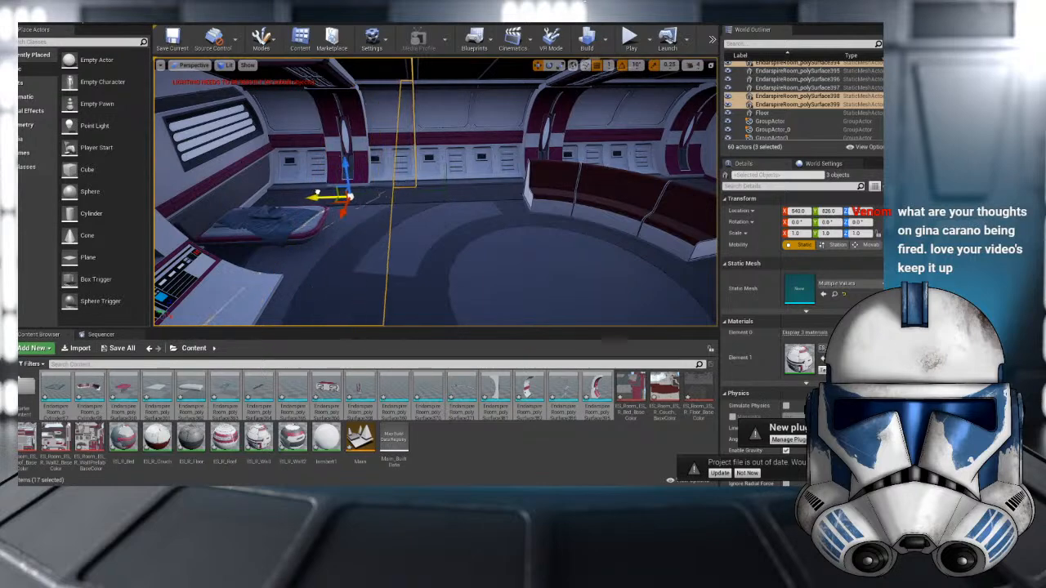
# - Examine how the copied wall sections line up with each other and with the neighbouring arch
pyautogui.scroll(5, 374, 152)
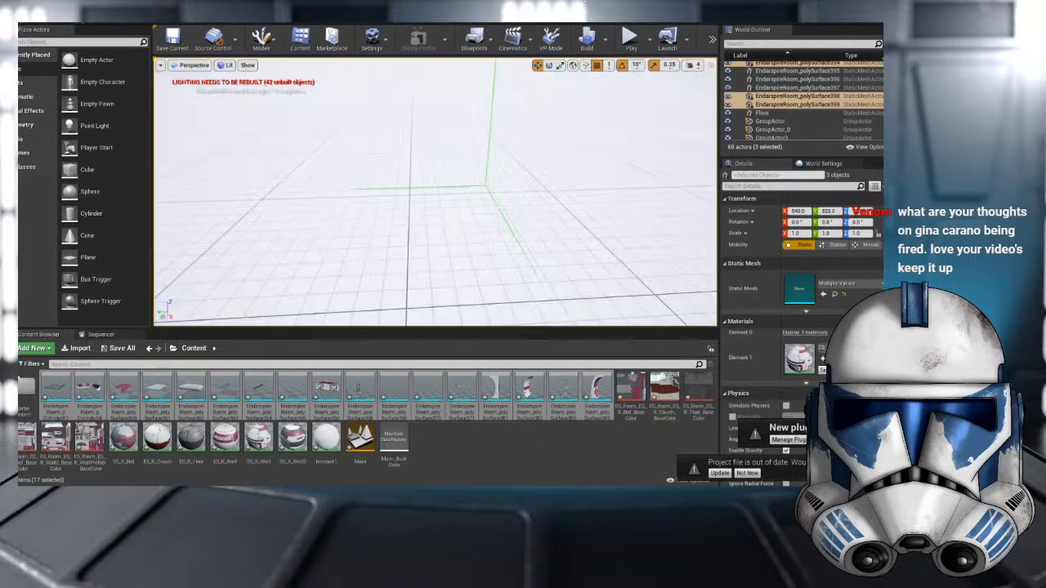
pyautogui.scroll(-3, 373, 141)
pyautogui.scroll(2, 372, 135)
pyautogui.moveTo(371, 132); pyautogui.dragTo(351, 111, button='right')
pyautogui.scroll(2, 373, 126)
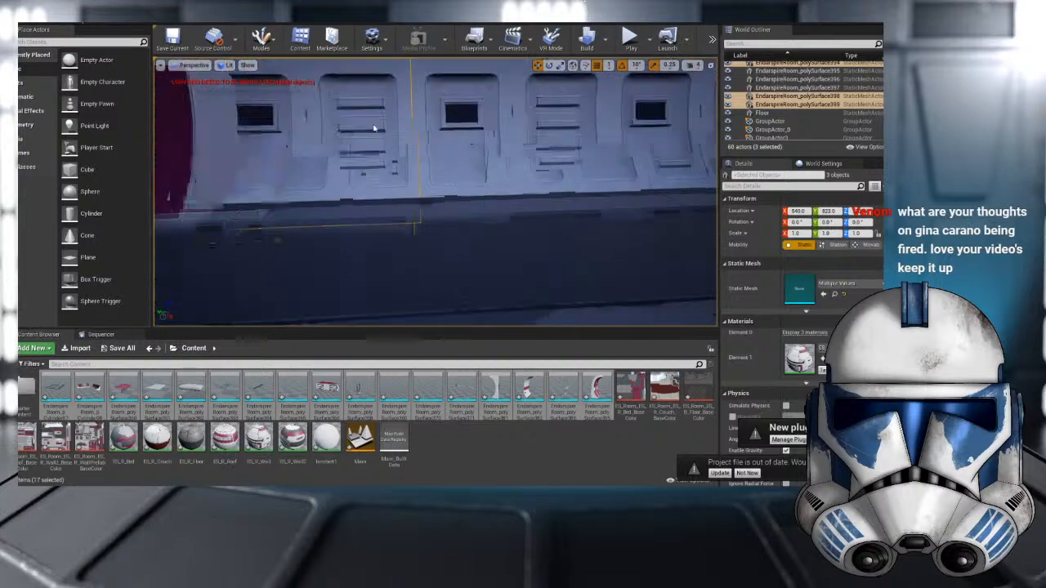
pyautogui.scroll(-6, 397, 145)
pyautogui.moveTo(448, 162); pyautogui.dragTo(460, 142, button='right')
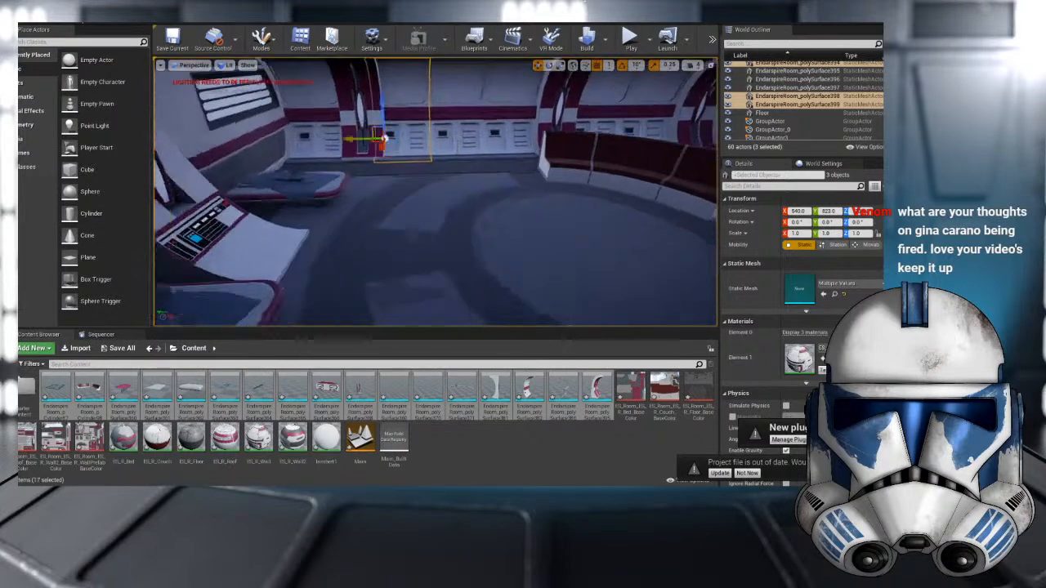
pyautogui.scroll(-3, 460, 142)
pyautogui.scroll(2, 461, 141)
pyautogui.scroll(2, 455, 134)
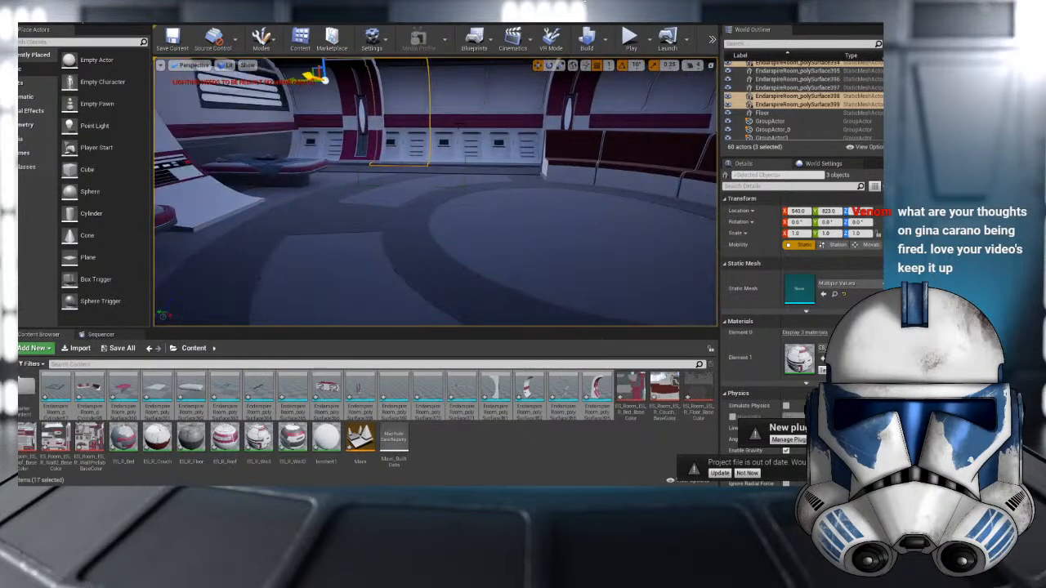
# - Select all three copied roof and wall sections, group them and nudge the group along the Y axis
pyautogui.keyDown('ctrl'); pyautogui.click(462, 112); pyautogui.keyUp('ctrl')
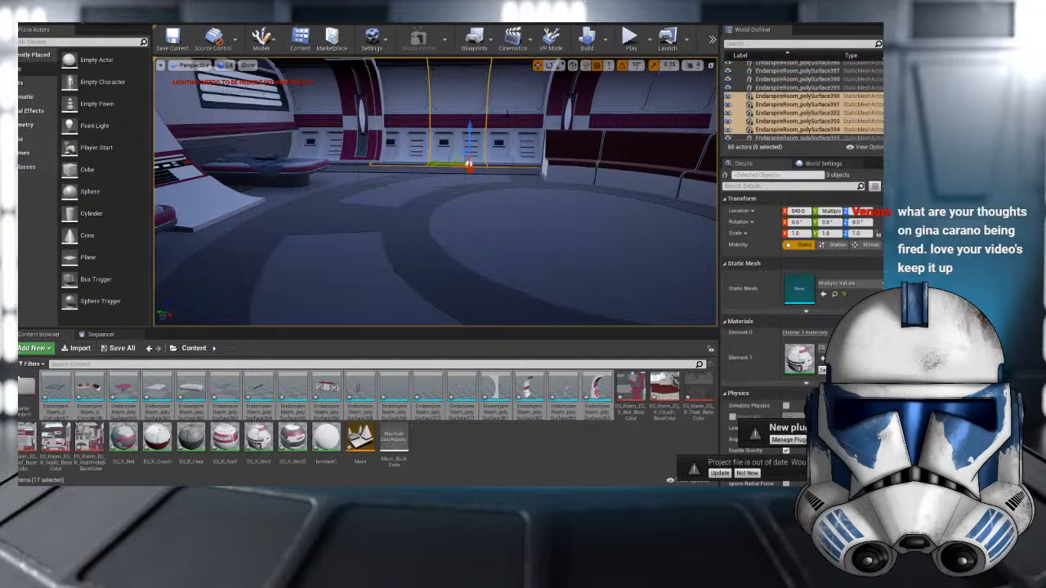
pyautogui.scroll(-3, 506, 113)
pyautogui.hotkey('ctrl', 'z')
pyautogui.hotkey('ctrl', 'z')
pyautogui.hotkey('ctrl', 'z')
pyautogui.hotkey('ctrl', 'z')
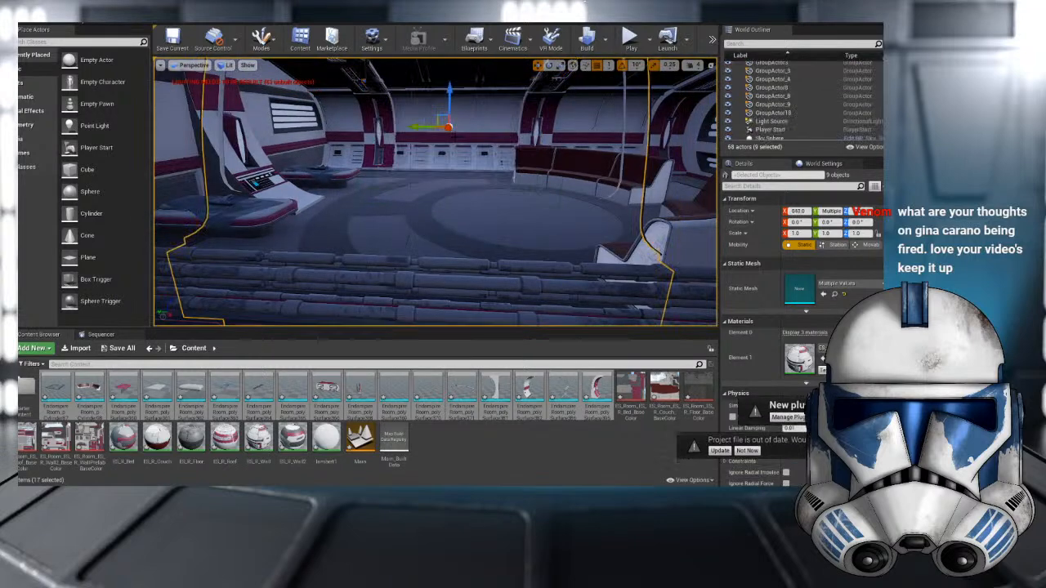
pyautogui.moveTo(427, 126); pyautogui.dragTo(436, 128)
pyautogui.scroll(-3, 460, 121)
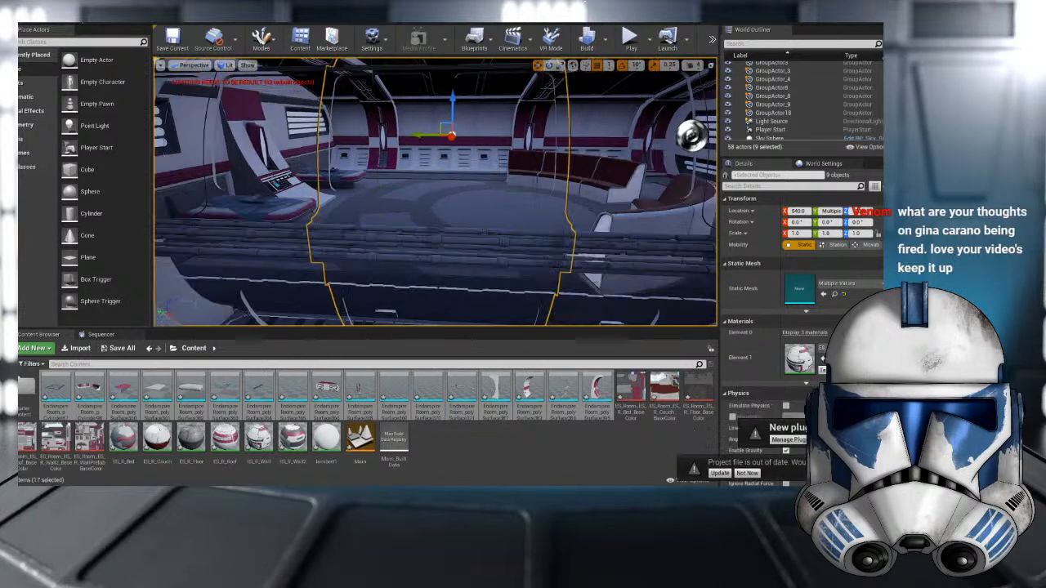
# - Try scaling the grouped sections along the Y axis with the scale snap set to 1, and undo it
pyautogui.click(561, 69)
pyautogui.scroll(3, 431, 124)
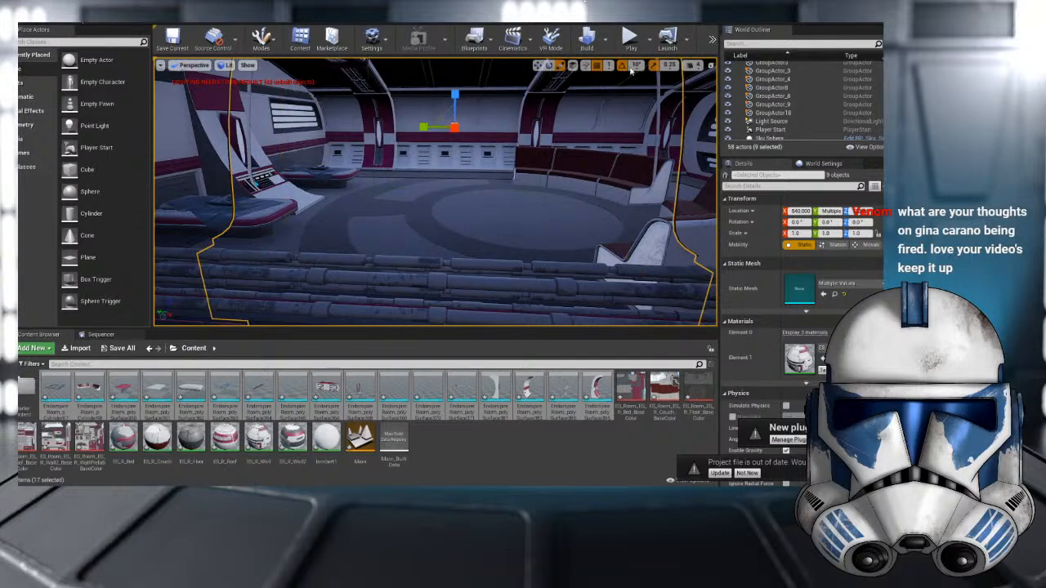
pyautogui.click(635, 66)
pyautogui.click(669, 67)
pyautogui.click(669, 67)
pyautogui.click(672, 94)
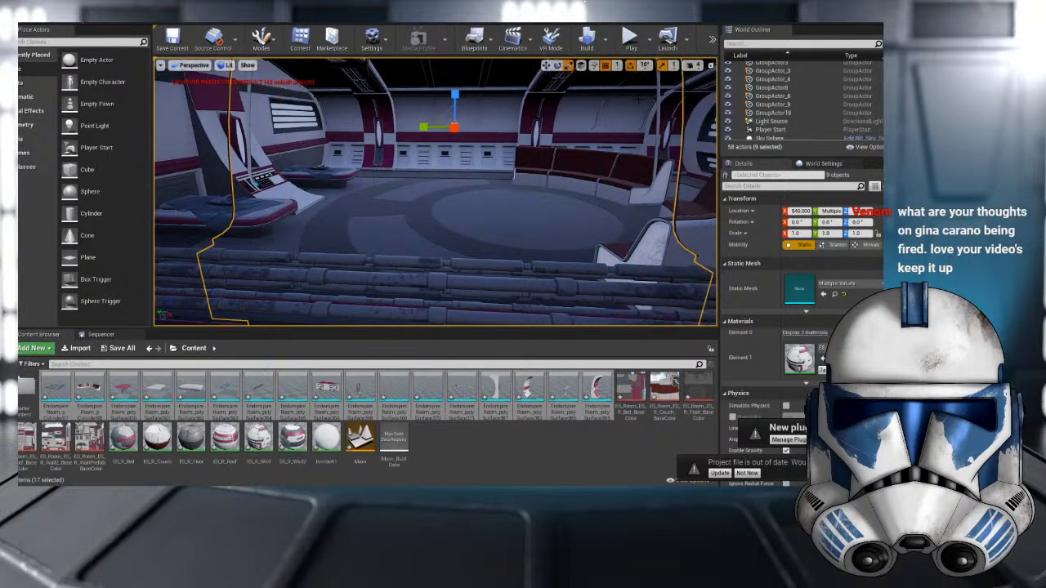
pyautogui.moveTo(423, 127); pyautogui.dragTo(455, 126)
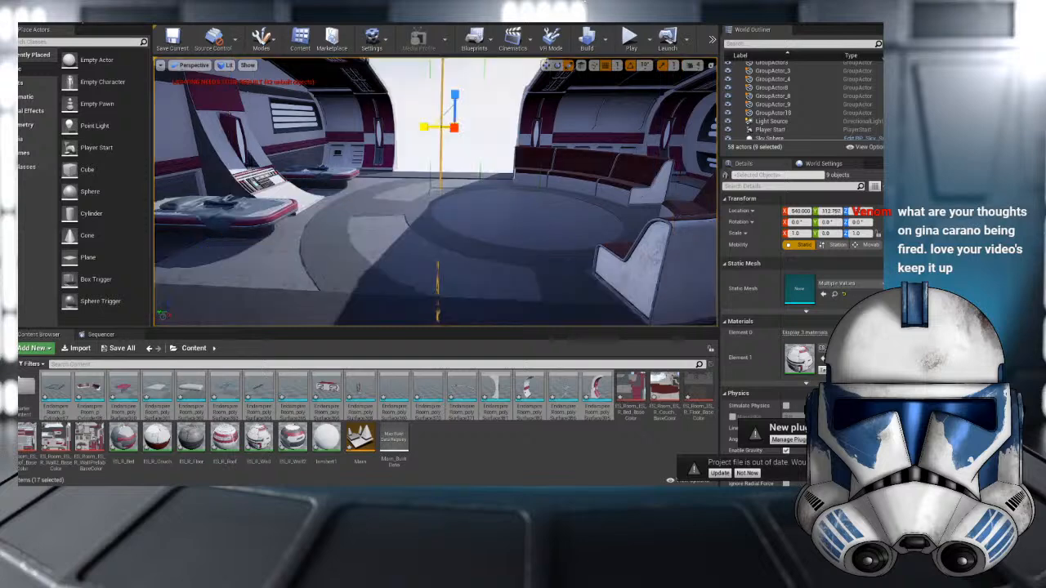
pyautogui.hotkey('ctrl', 'z')
# - Set the scale snap to 0.03125 and scale the grouped sections along the Y axis to 0.9375
pyautogui.click(669, 68)
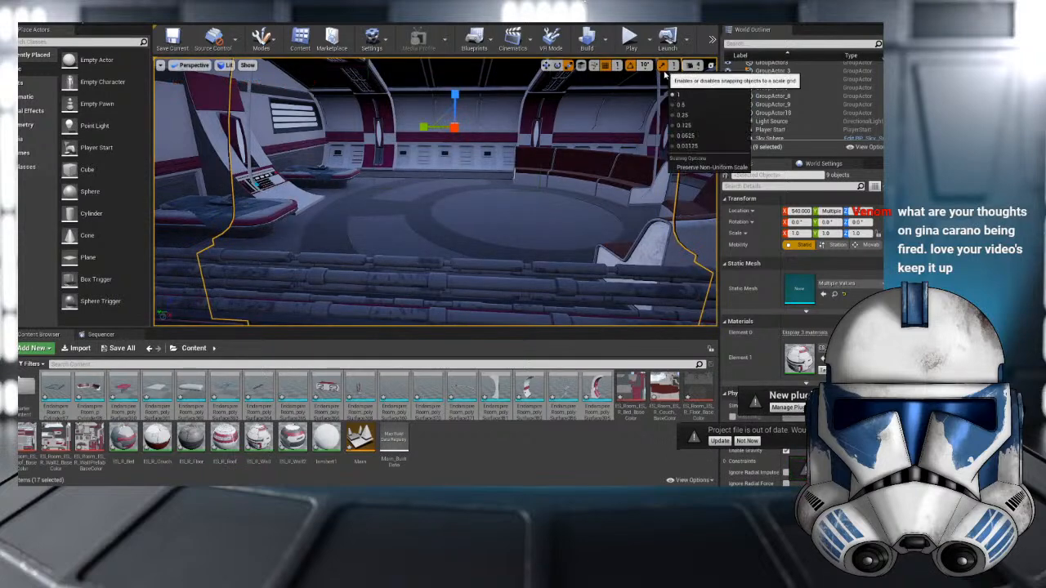
pyautogui.click(687, 145)
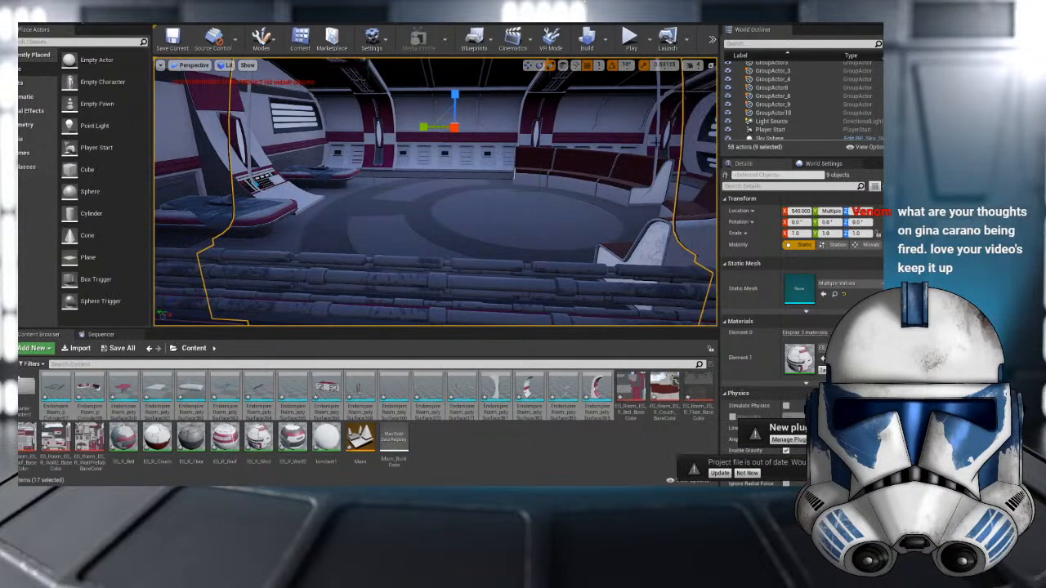
pyautogui.moveTo(426, 123); pyautogui.dragTo(433, 122)
pyautogui.scroll(-3, 429, 124)
# - Ungroup the scaled roof and wall sections between the two arches
pyautogui.click(298, 91)
pyautogui.moveTo(297, 91); pyautogui.dragTo(349, 117, button='right')
pyautogui.press('w')
pyautogui.click(349, 117)
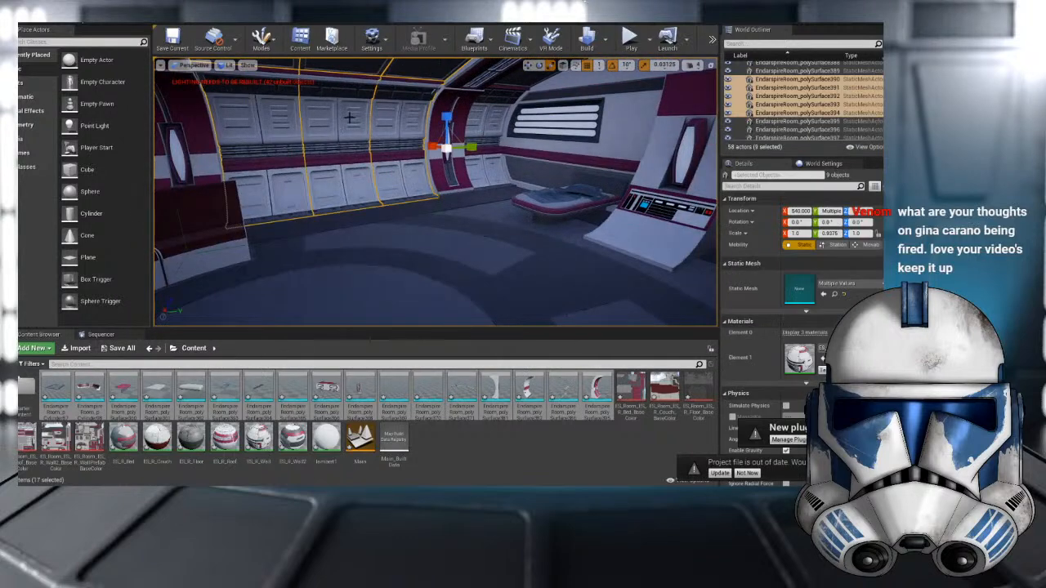
pyautogui.rightClick(764, 94)
pyautogui.moveTo(818, 283)
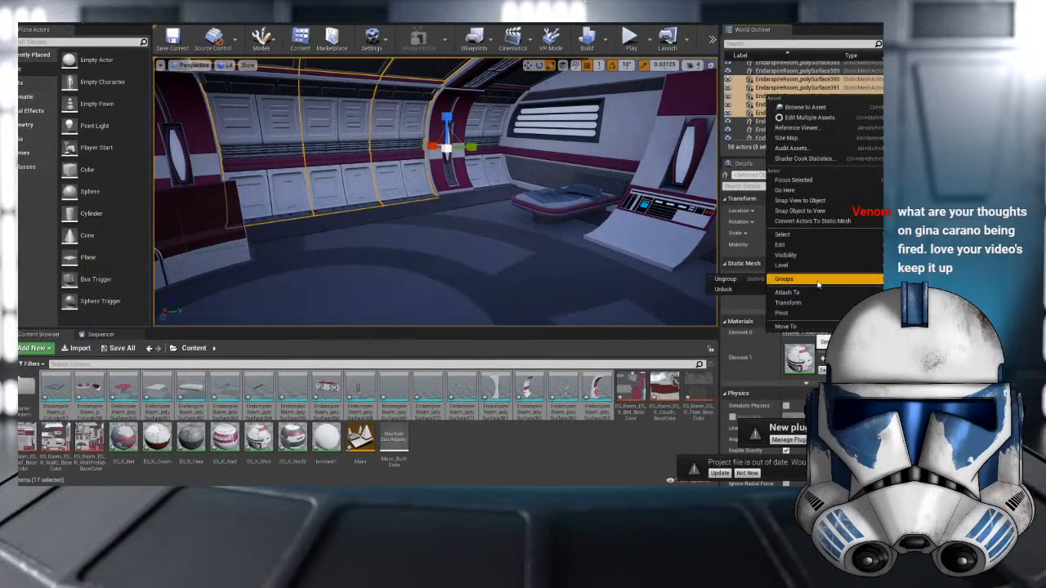
pyautogui.click(753, 281)
# - Delete the three ungrouped wall panels between the two arches, keeping the roof pieces
pyautogui.click(342, 177)
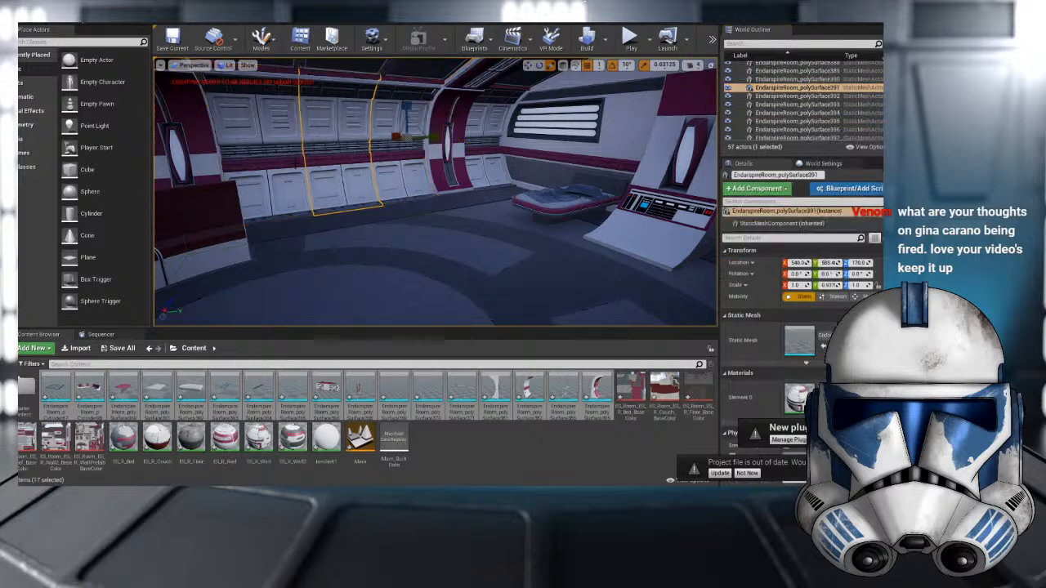
pyautogui.keyDown('ctrl'); pyautogui.click(278, 170); pyautogui.keyUp('ctrl')
pyautogui.keyDown('ctrl'); pyautogui.click(389, 166); pyautogui.keyUp('ctrl')
pyautogui.press('Delete')
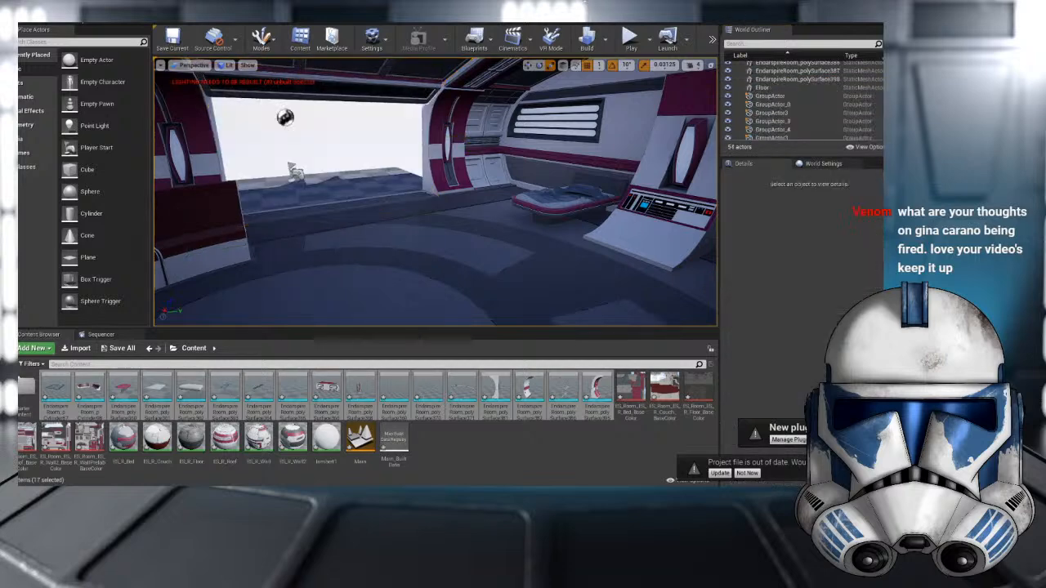
# - Move the arch between the opening and the bed section along the Y axis to 790
pyautogui.moveTo(491, 133)
pyautogui.mouseDown(button='right')
pyautogui.moveTo(621, 139)
pyautogui.moveTo(556, 139)
pyautogui.moveTo(612, 140)
pyautogui.moveTo(469, 118)
pyautogui.moveTo(490, 98)
pyautogui.moveTo(474, 122)
pyautogui.mouseUp(button='right')
pyautogui.click(471, 192)
pyautogui.scroll(-5, 471, 192)
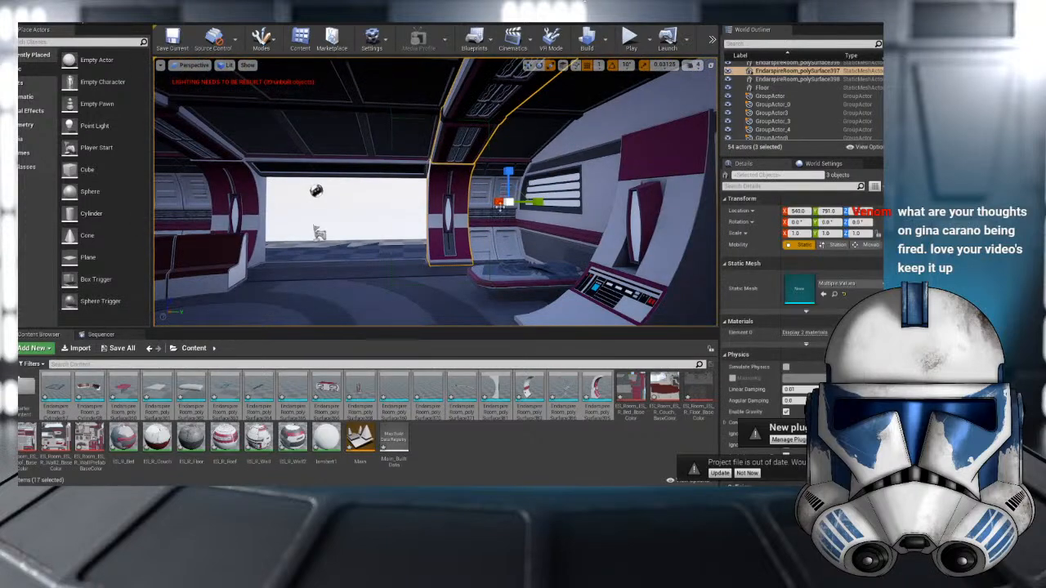
pyautogui.scroll(3, 472, 192)
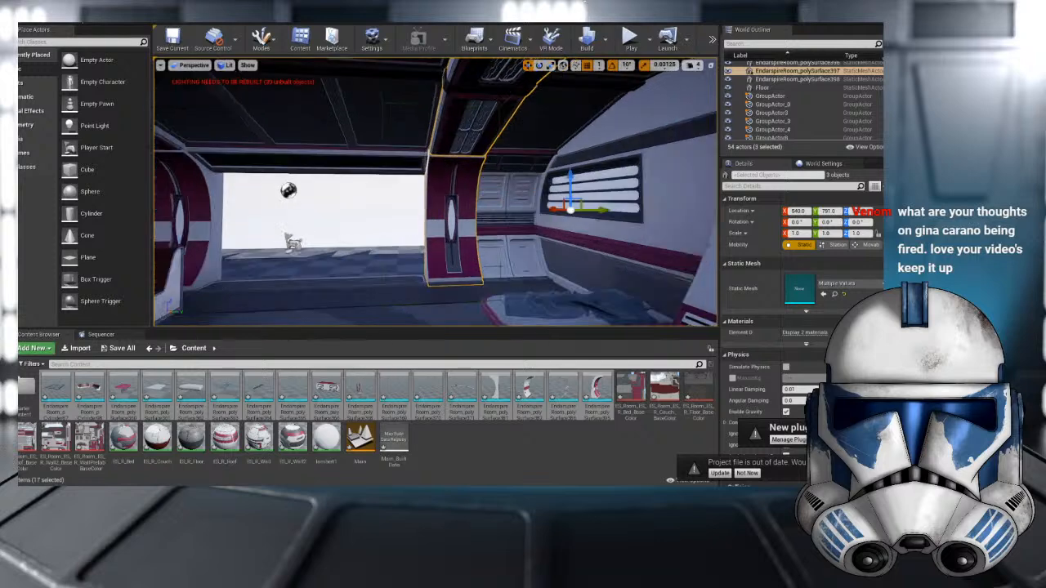
pyautogui.moveTo(600, 211); pyautogui.dragTo(598, 209)
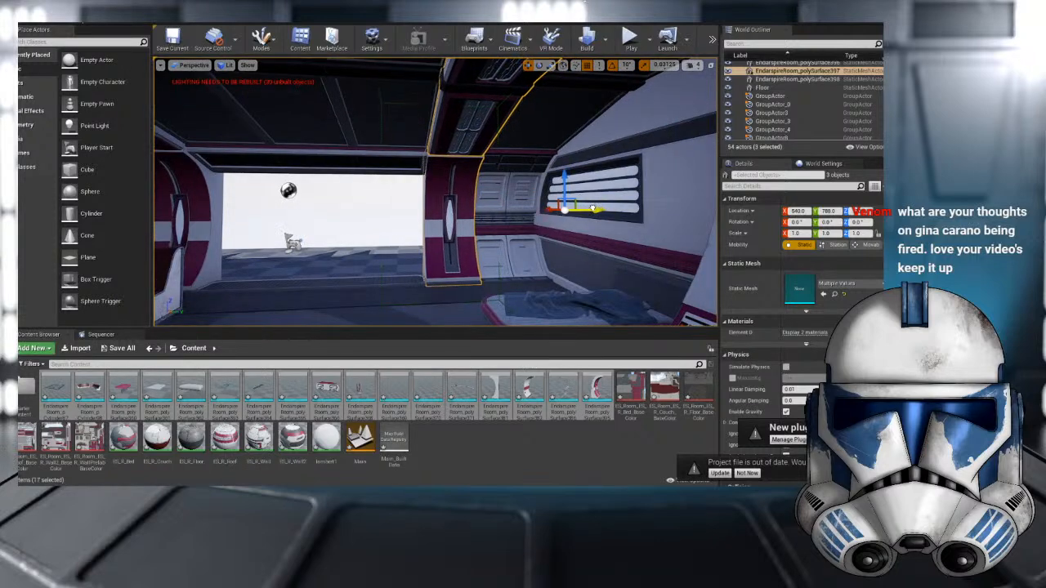
pyautogui.press('s')
pyautogui.moveTo(594, 208); pyautogui.dragTo(603, 121, button='right')
pyautogui.click(661, 103)
pyautogui.scroll(3, 661, 103)
pyautogui.moveTo(661, 103); pyautogui.dragTo(645, 64, button='right')
pyautogui.click(490, 163)
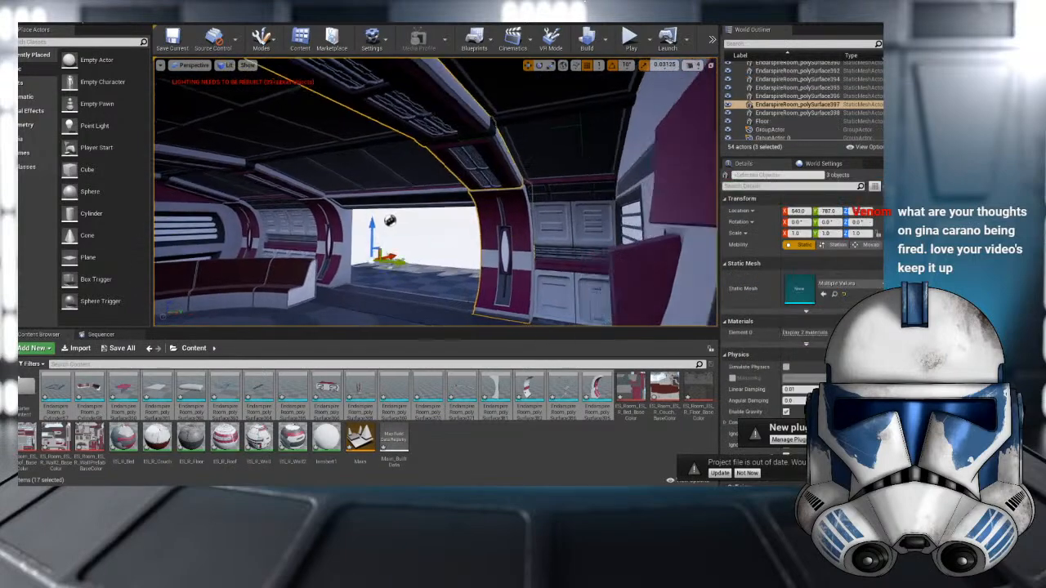
pyautogui.moveTo(445, 253); pyautogui.dragTo(470, 253, button='right')
pyautogui.moveTo(430, 256)
pyautogui.mouseDown()
pyautogui.moveTo(490, 258)
pyautogui.moveTo(431, 258)
pyautogui.mouseUp()
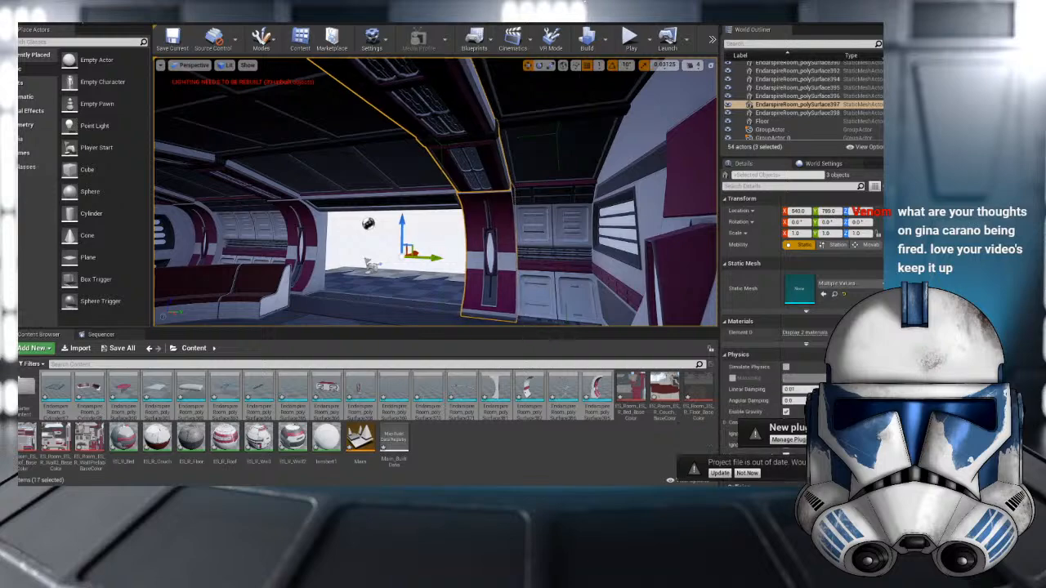
# - Check the roof pieces beside the arch near the beds and scale that arch along the Y axis to 1.03125
pyautogui.moveTo(432, 258); pyautogui.dragTo(261, 205, button='right')
pyautogui.click(526, 99)
pyautogui.moveTo(556, 204); pyautogui.dragTo(614, 167, button='right')
pyautogui.moveTo(435, 192); pyautogui.dragTo(364, 223, button='right')
pyautogui.click(474, 177)
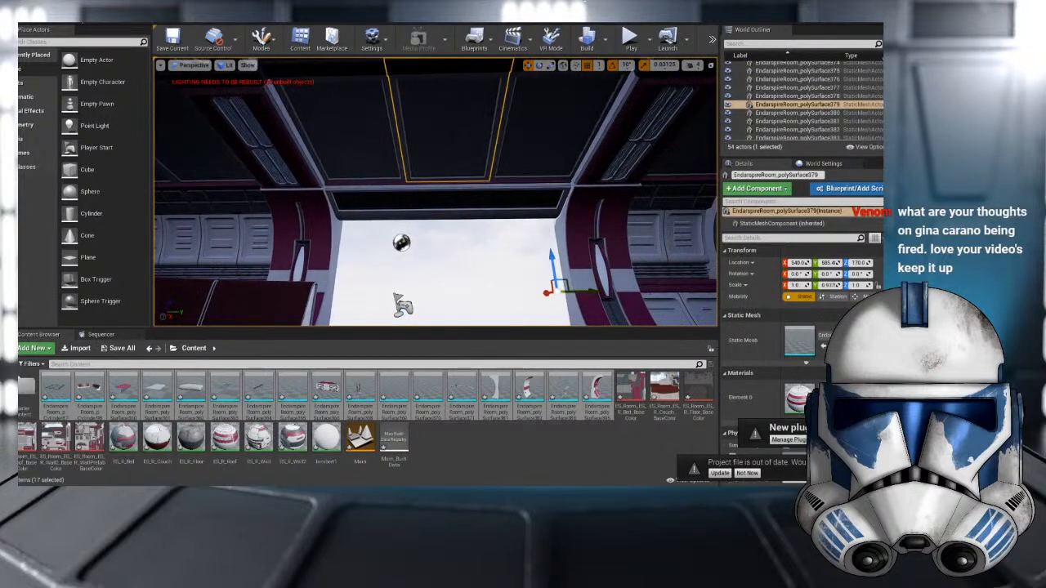
pyautogui.click(562, 187)
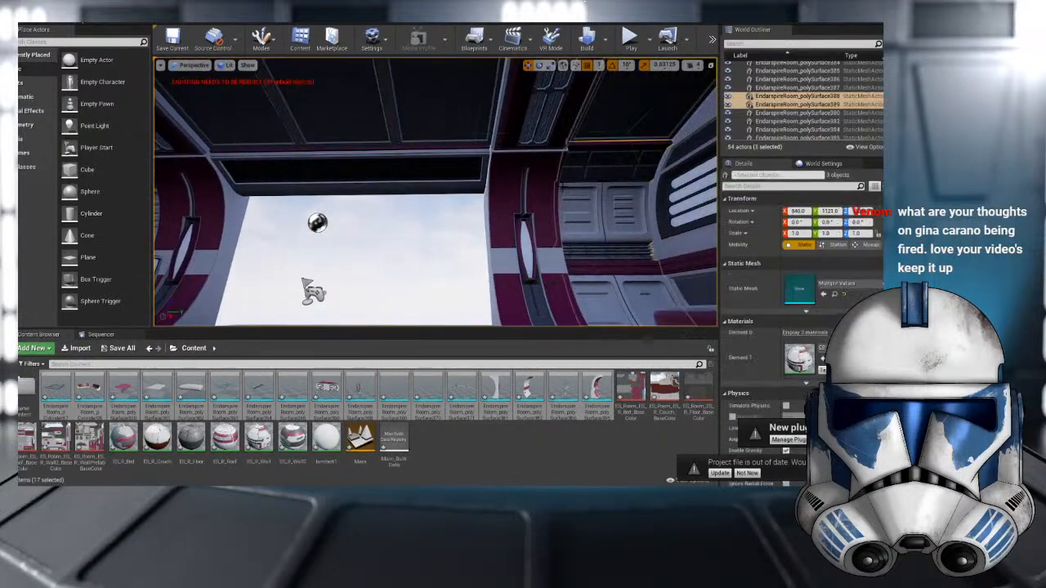
pyautogui.click(513, 192)
pyautogui.scroll(-4, 513, 192)
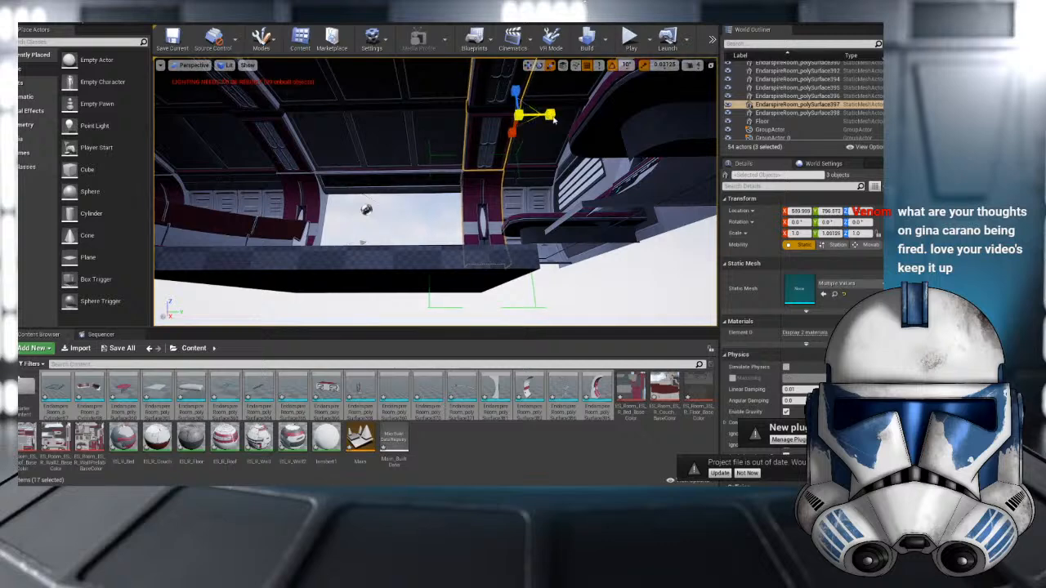
pyautogui.click(549, 89)
pyautogui.click(597, 282)
pyautogui.moveTo(597, 282); pyautogui.dragTo(629, 277, button='right')
pyautogui.moveTo(490, 186)
pyautogui.mouseDown(button='right')
pyautogui.moveTo(661, 188)
pyautogui.moveTo(492, 191)
pyautogui.mouseUp(button='right')
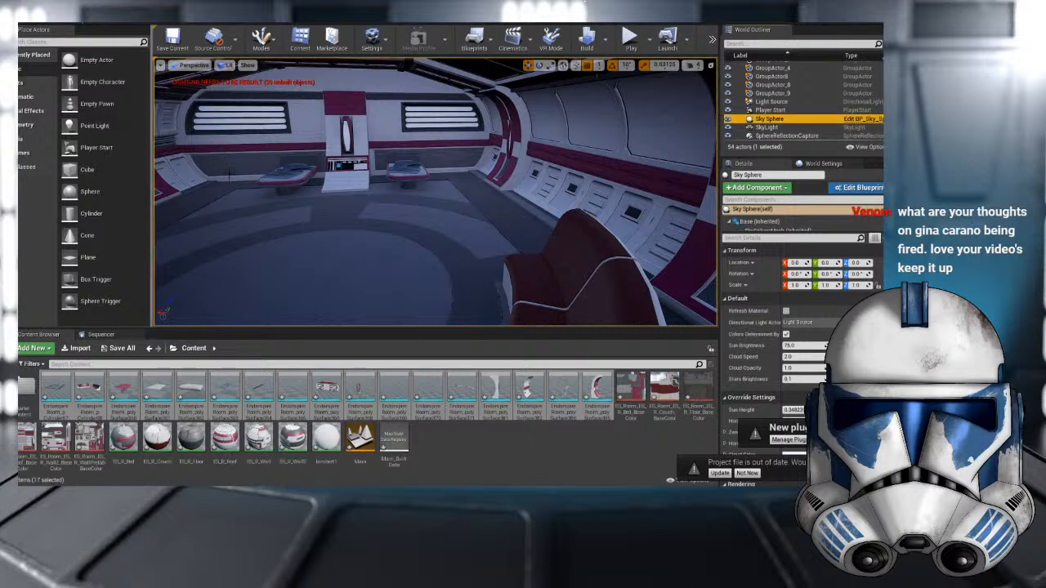
pyautogui.moveTo(293, 178); pyautogui.dragTo(245, 161, button='right')
pyautogui.moveTo(436, 169); pyautogui.dragTo(531, 168, button='right')
# - Create a folder named Materials in the Content folder
pyautogui.click(456, 464)
pyautogui.rightClick(456, 464)
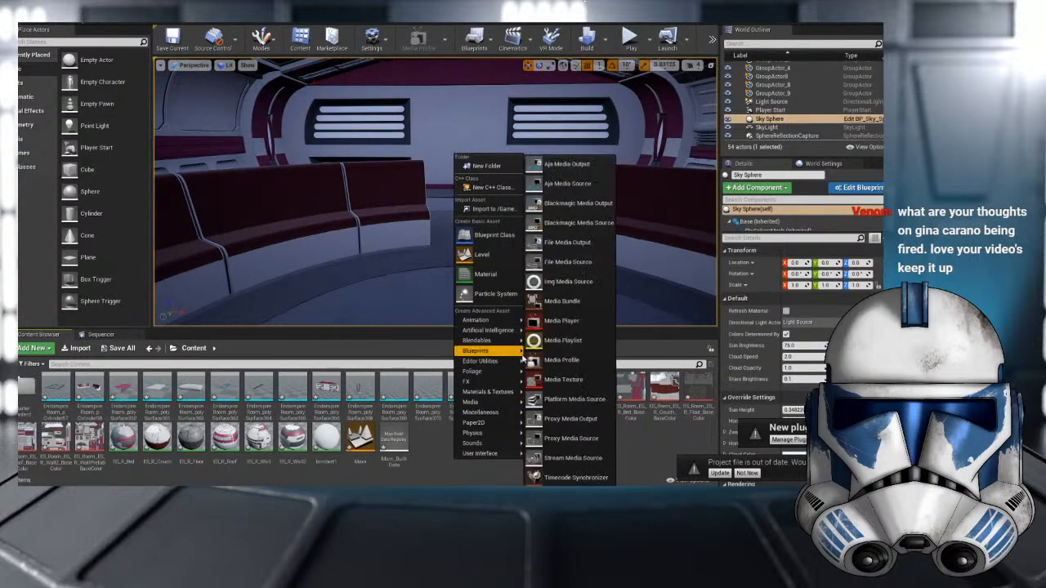
pyautogui.click(487, 166)
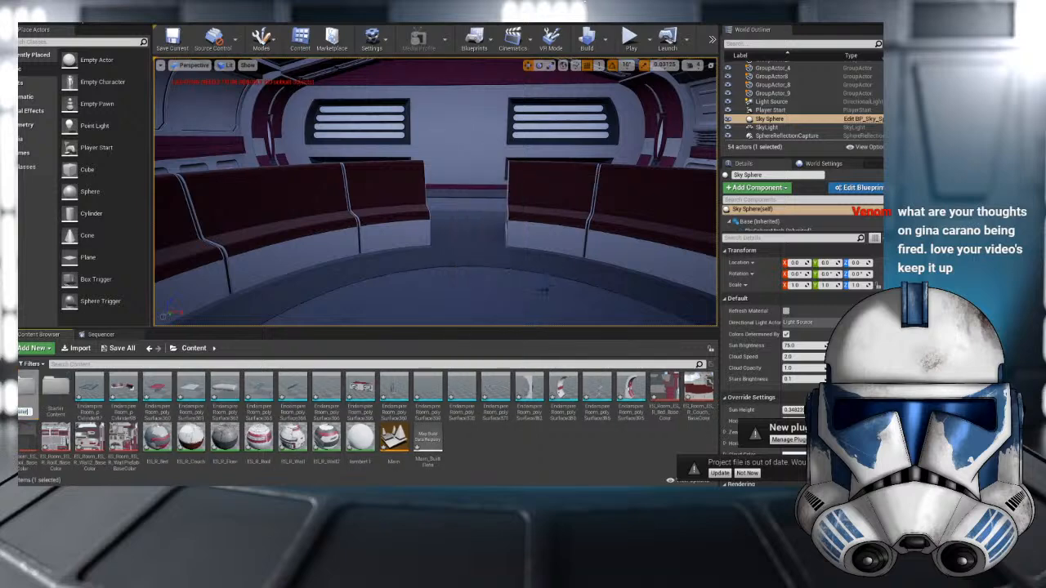
pyautogui.press('Return')
# - Move the six ES_R materials, from ES_R_Bed to ES_R_Wall2, into the Materials folder
pyautogui.click(163, 438)
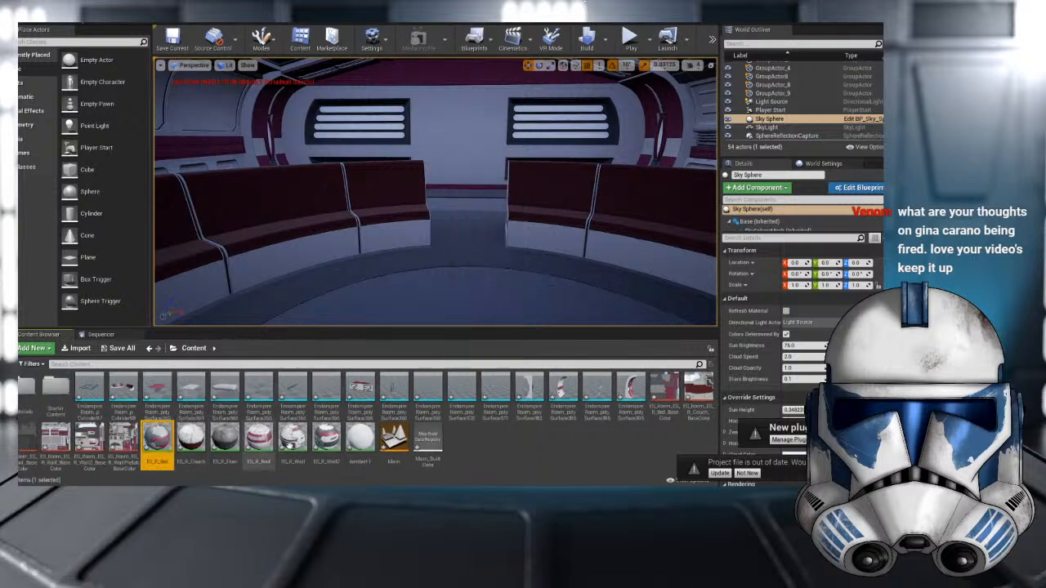
pyautogui.keyDown('shift'); pyautogui.click(356, 443); pyautogui.keyUp('shift')
pyautogui.keyDown('ctrl'); pyautogui.click(352, 444); pyautogui.keyUp('ctrl')
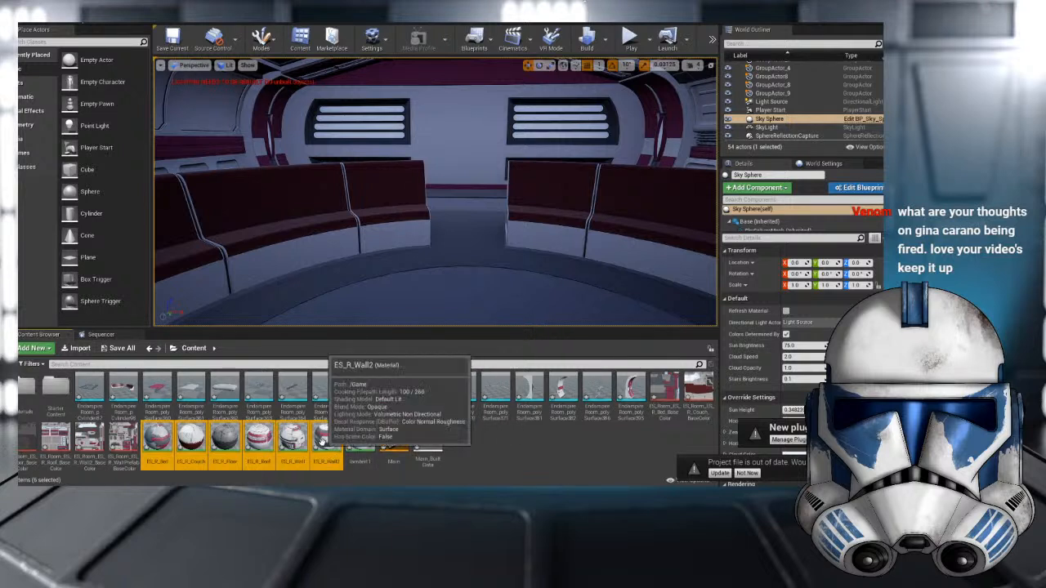
pyautogui.moveTo(326, 442); pyautogui.dragTo(29, 389)
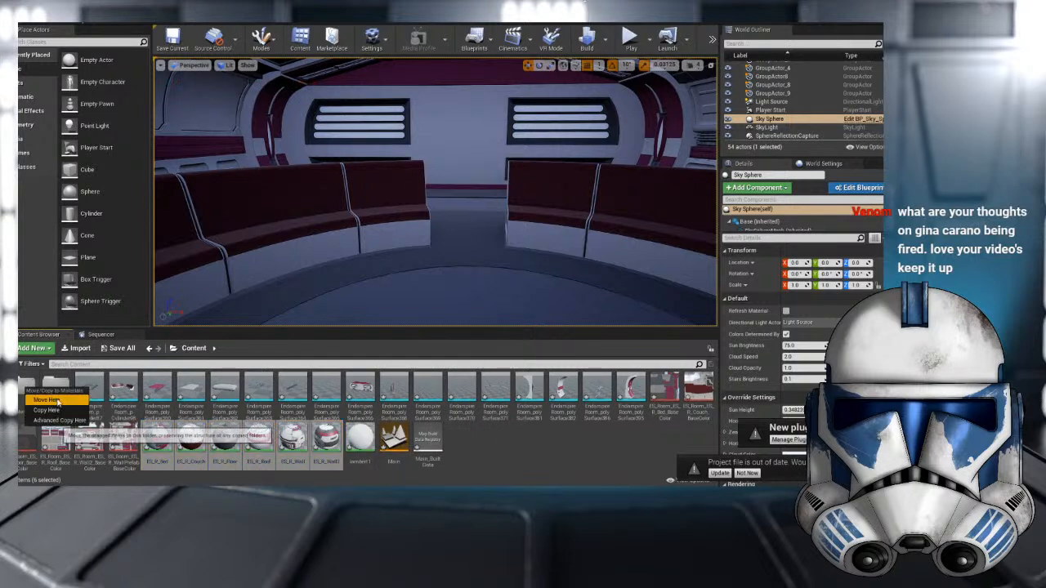
pyautogui.click(47, 399)
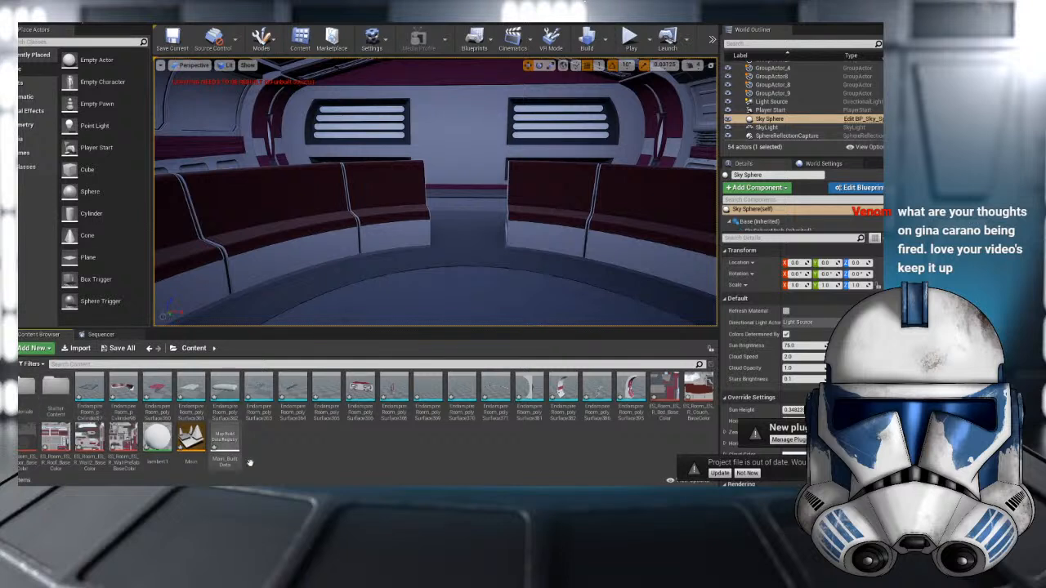
# - Create a folder named Meshes in the Content folder
pyautogui.rightClick(316, 456)
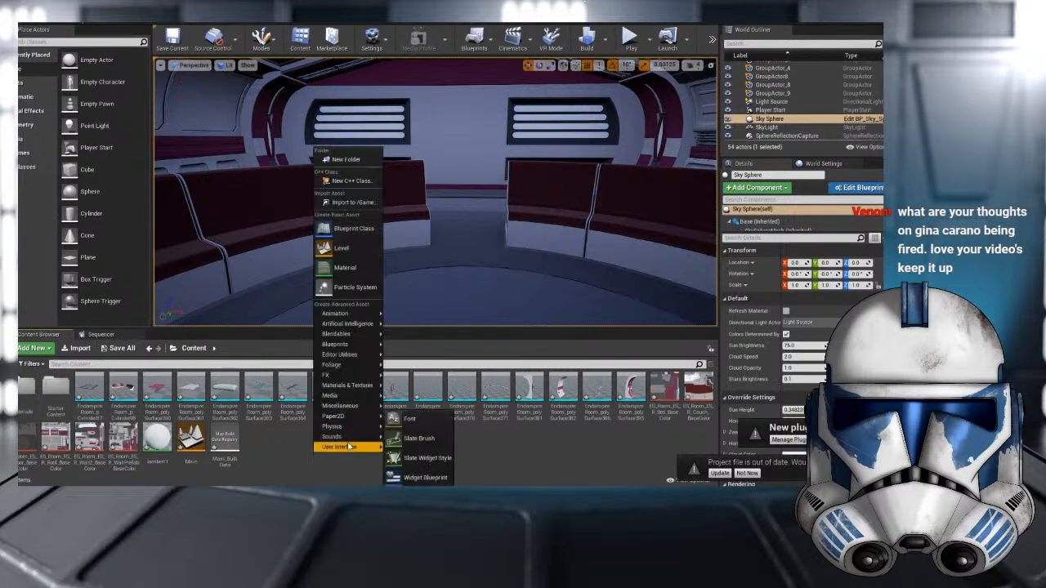
pyautogui.click(357, 166)
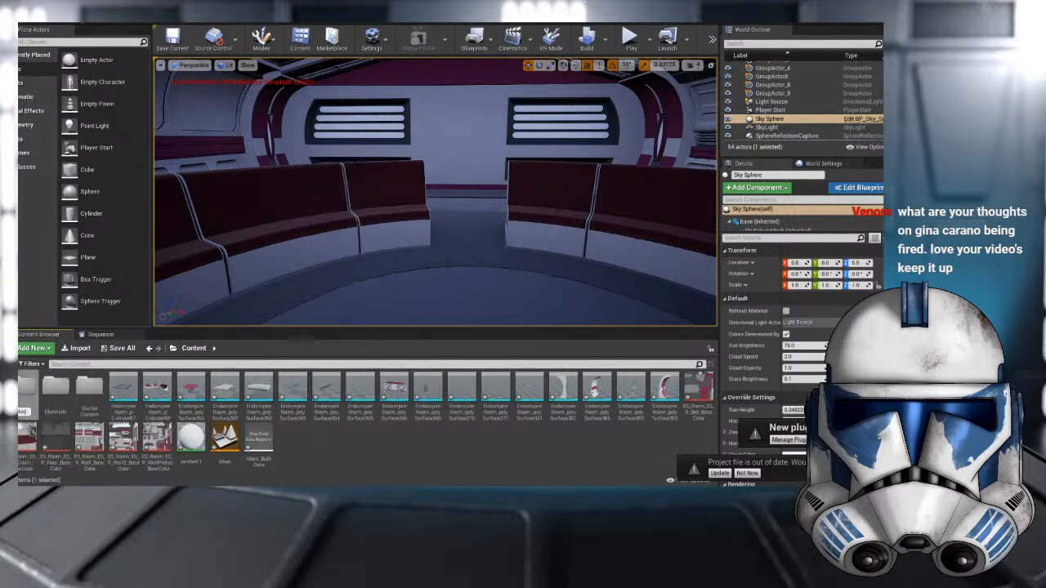
pyautogui.press('Return')
# - Move all the EndarspireRoom static meshes into the Meshes folder
pyautogui.click(125, 388)
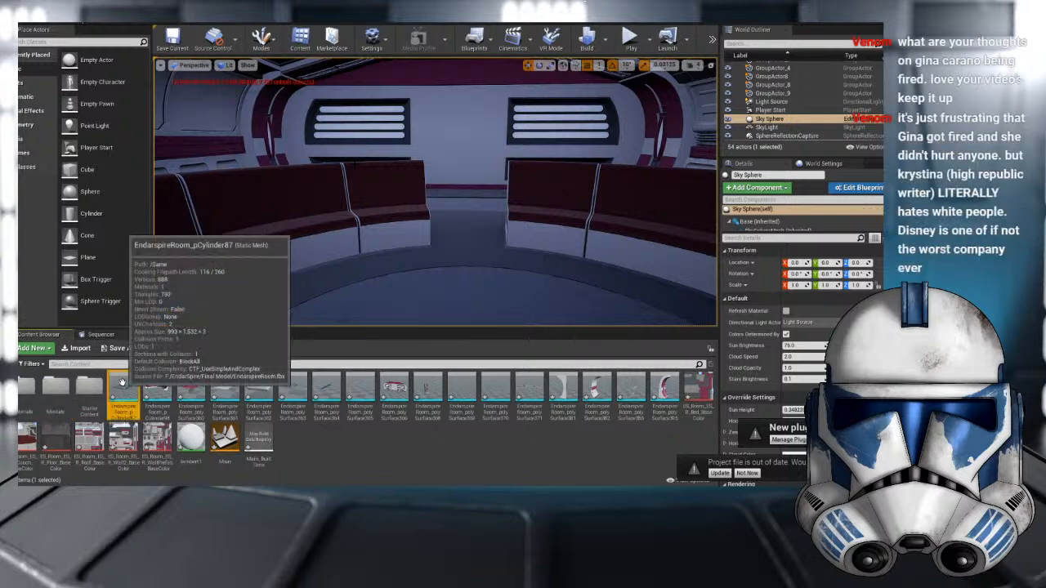
pyautogui.keyDown('shift'); pyautogui.click(663, 384); pyautogui.keyUp('shift')
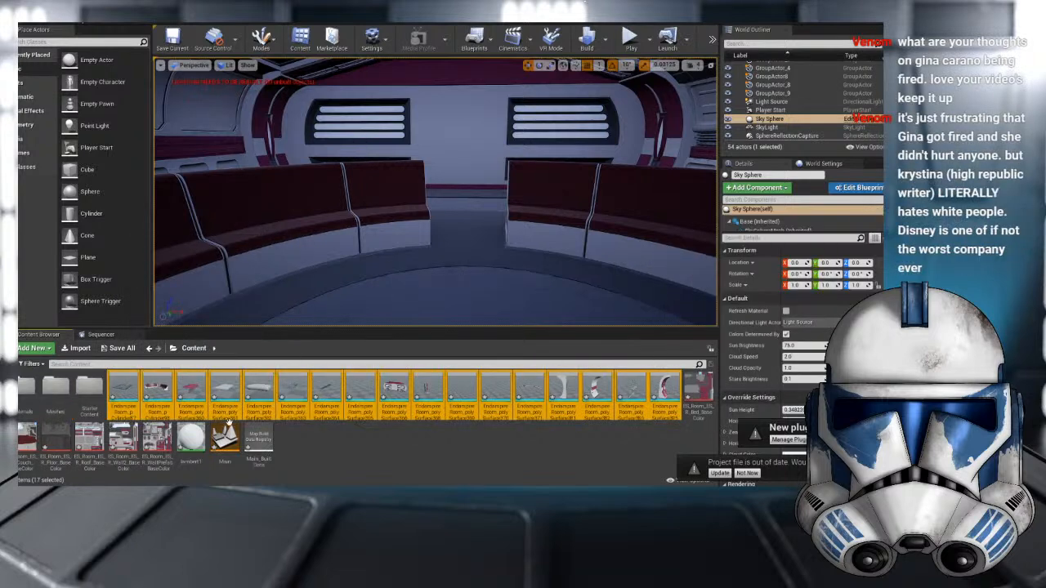
pyautogui.moveTo(296, 398); pyautogui.dragTo(55, 399)
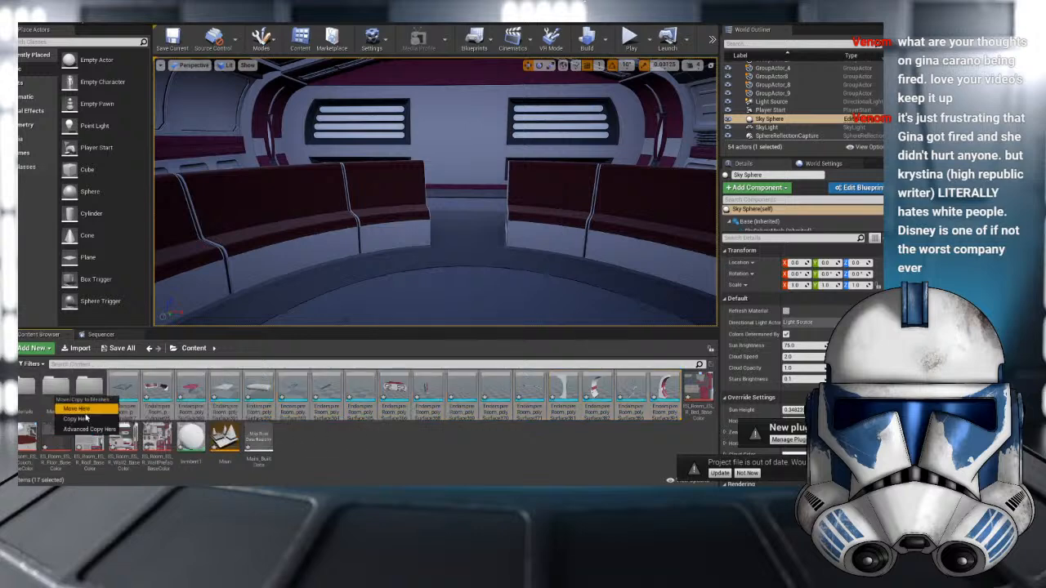
pyautogui.click(82, 409)
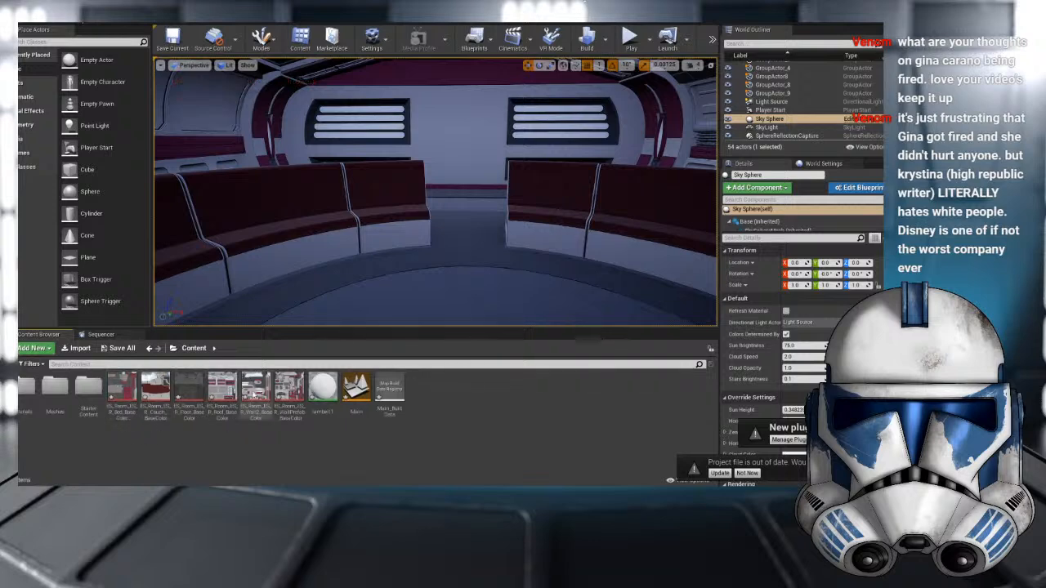
# - Move the six ES_Room BaseColor textures into the Materials folder
pyautogui.click(289, 388)
pyautogui.keyDown('shift'); pyautogui.click(122, 388); pyautogui.keyUp('shift')
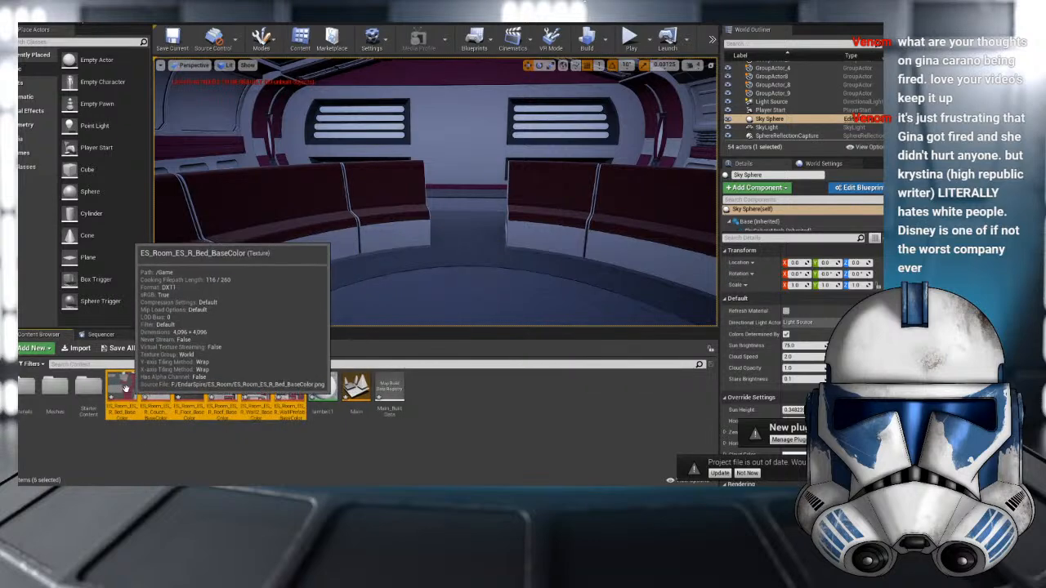
pyautogui.moveTo(122, 388); pyautogui.dragTo(27, 389)
pyautogui.click(37, 400)
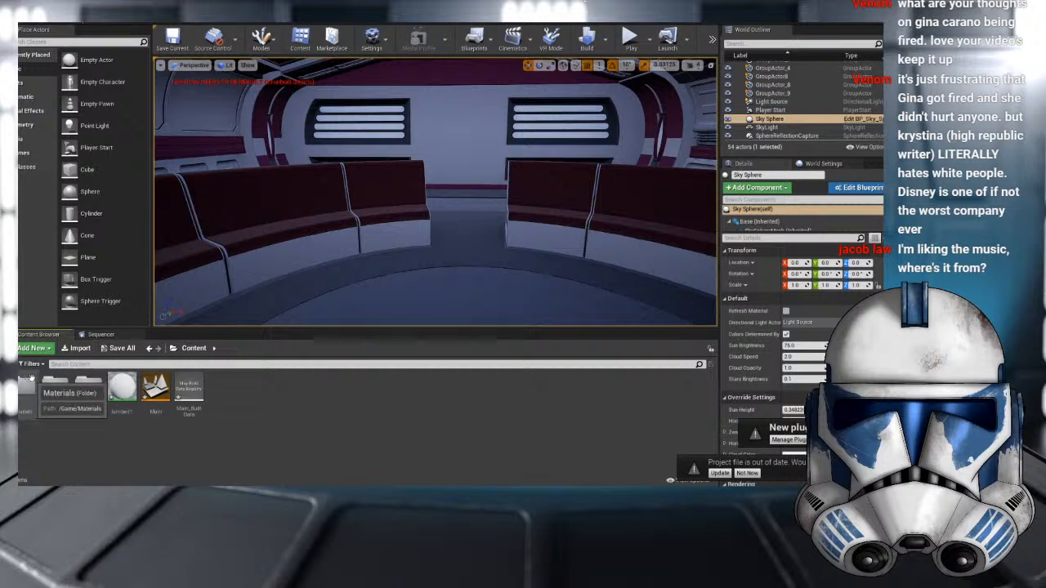
# - Open the Materials folder and create a subfolder named Tex in it
pyautogui.doubleClick(30, 380)
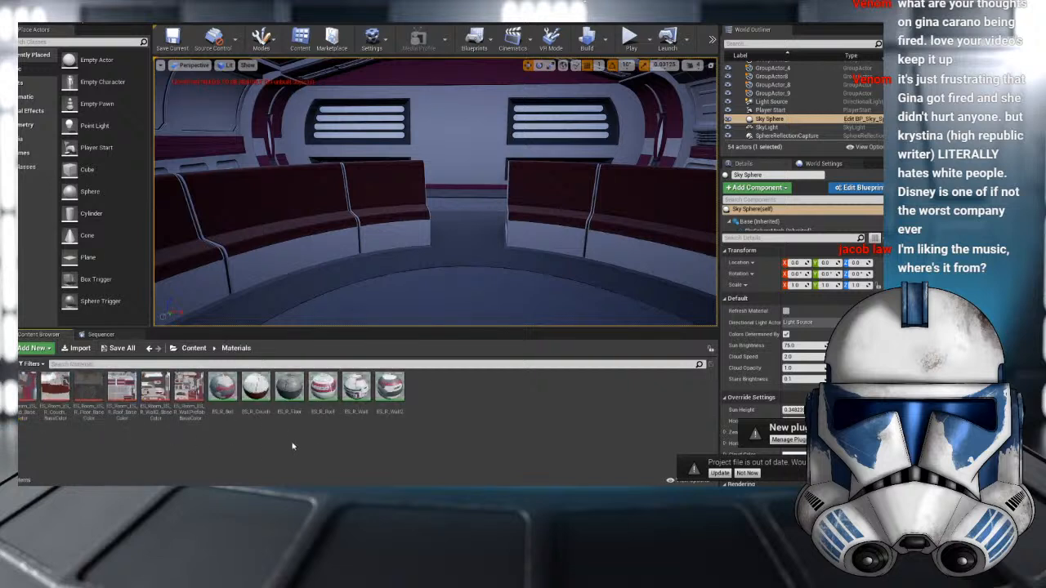
pyautogui.rightClick(502, 451)
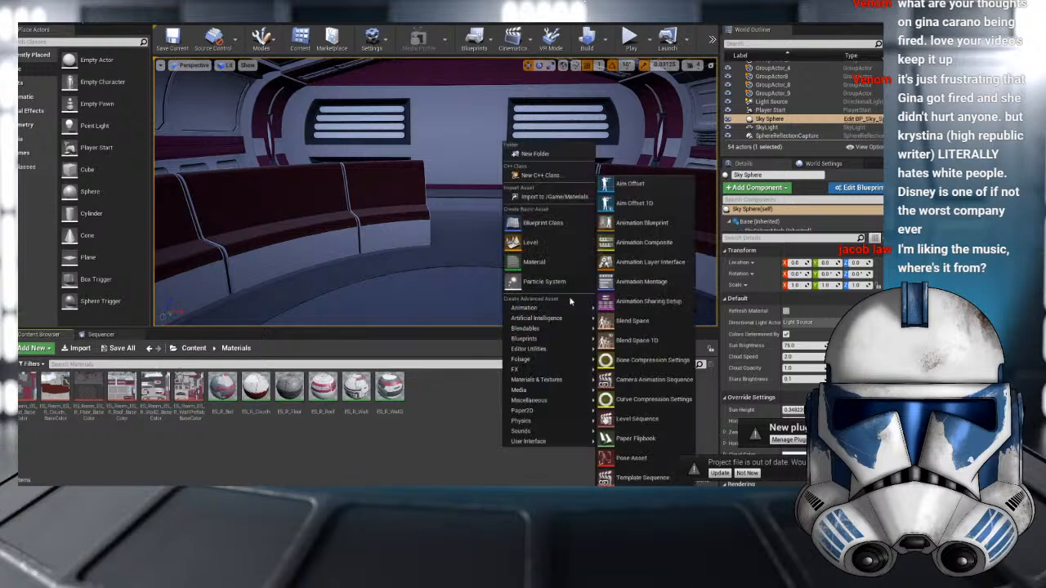
pyautogui.click(557, 152)
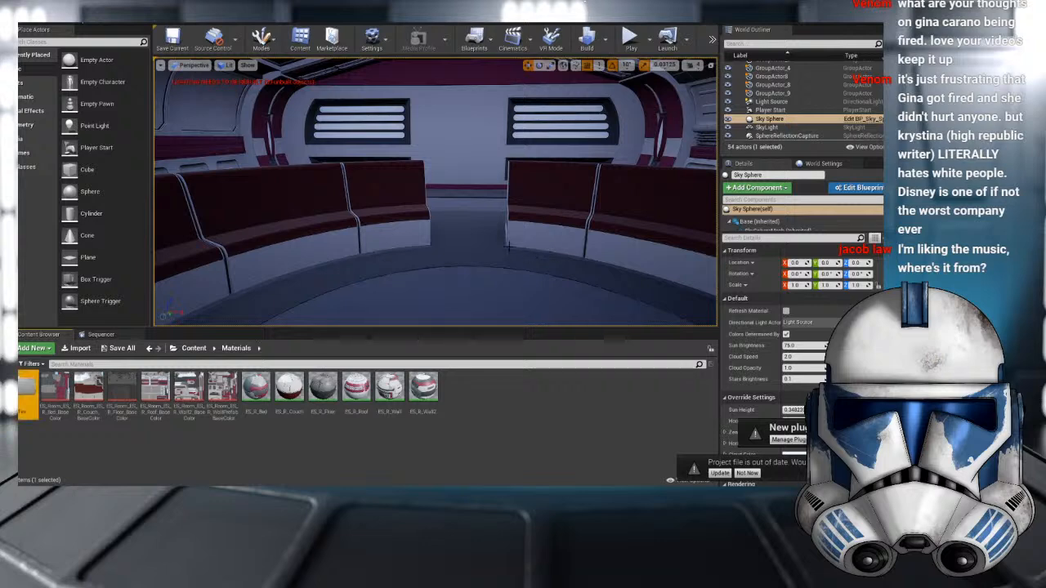
# - Move the six ES_Room BaseColor textures from the Materials folder into the Tex subfolder
pyautogui.click(55, 392)
pyautogui.keyDown('shift'); pyautogui.click(218, 393); pyautogui.keyUp('shift')
pyautogui.moveTo(65, 395); pyautogui.dragTo(22, 394)
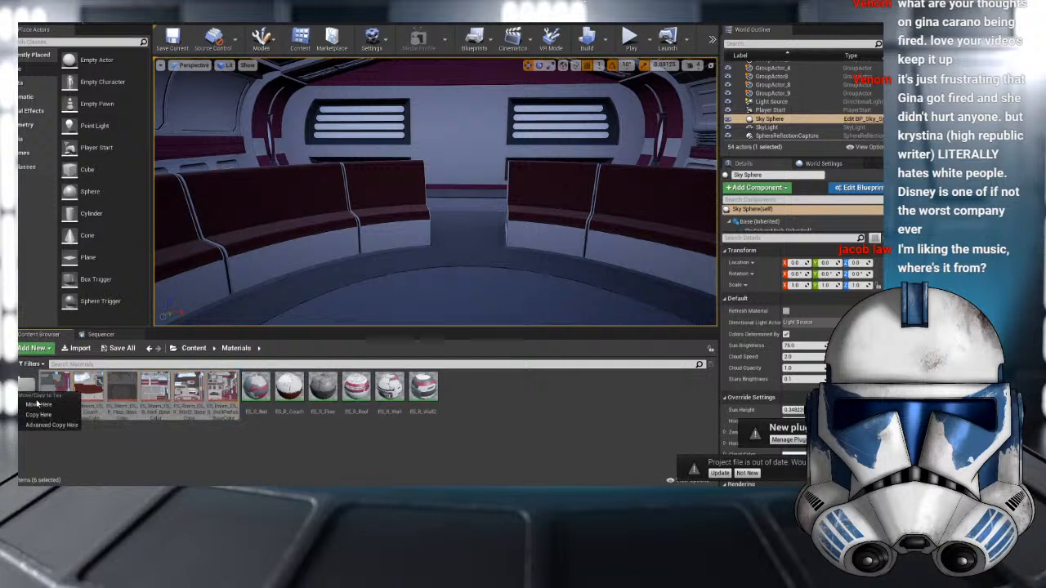
pyautogui.click(57, 418)
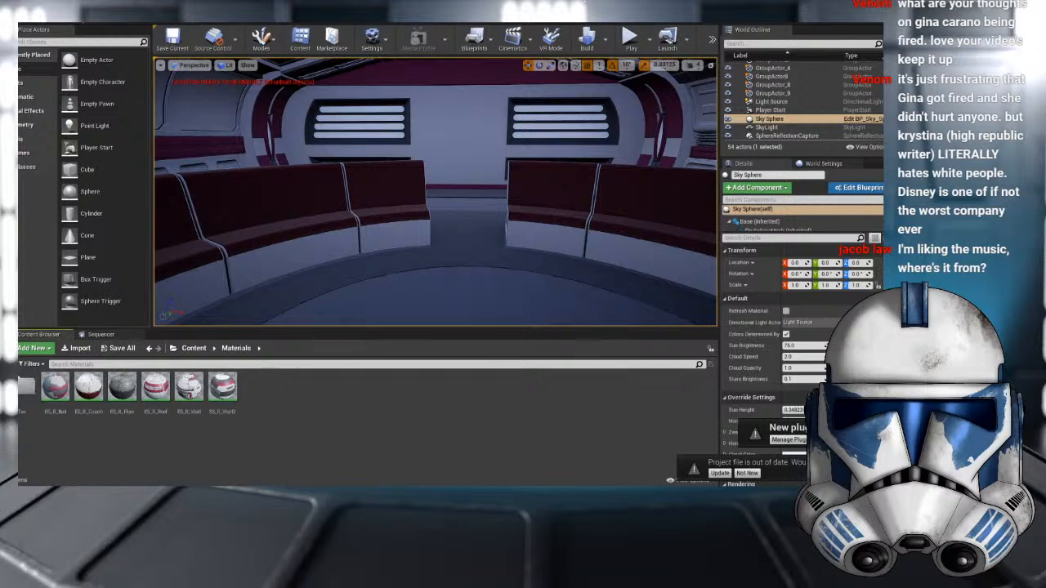
# - Switch to the browser to check the title of the YouTube music video playing, and return to Unreal Engine
pyautogui.hotkey('alt', 'Tab')
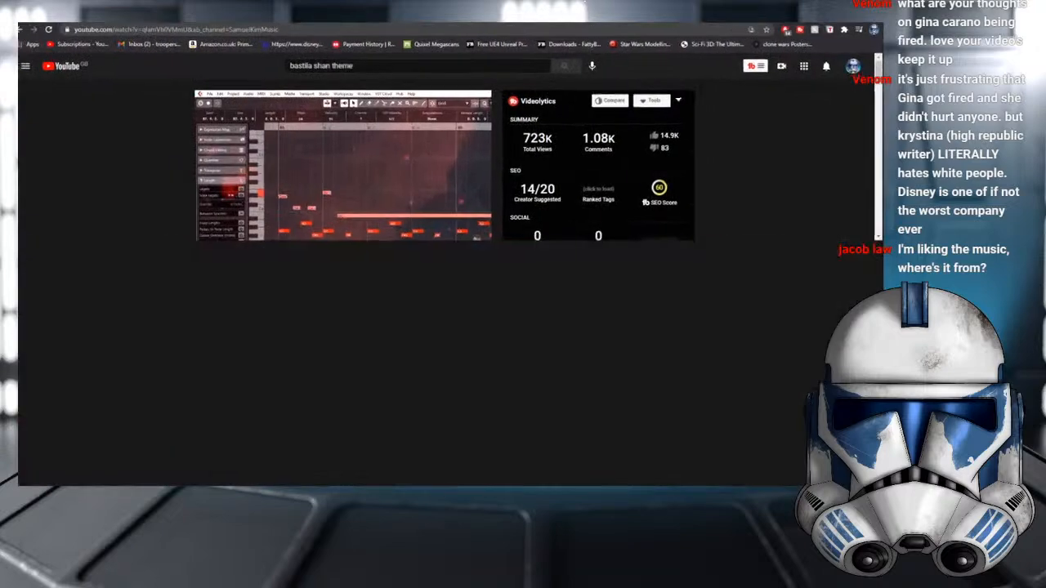
pyautogui.scroll(-1, 298, 156)
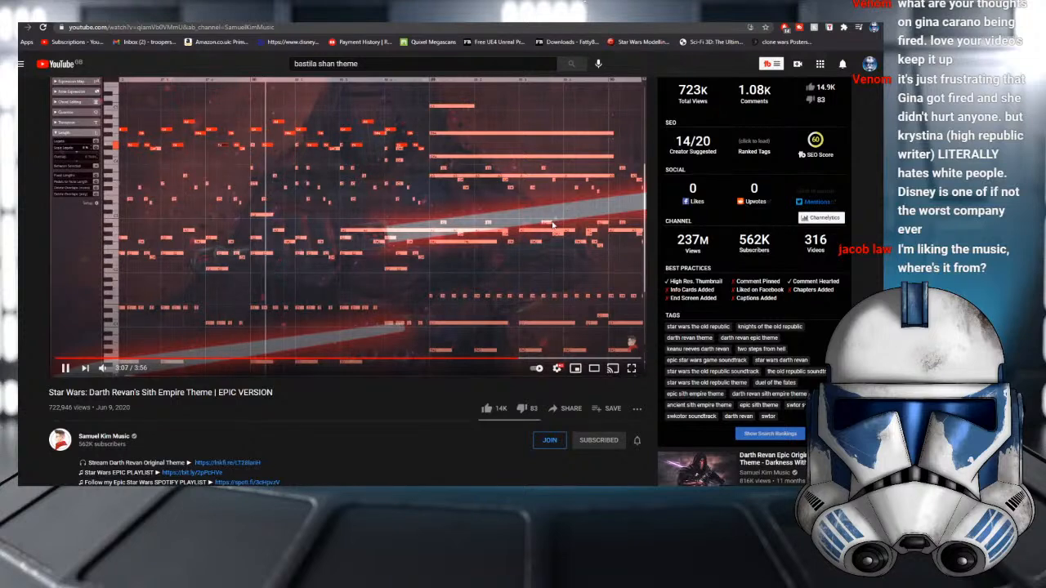
pyautogui.hotkey('alt', 'Tab')
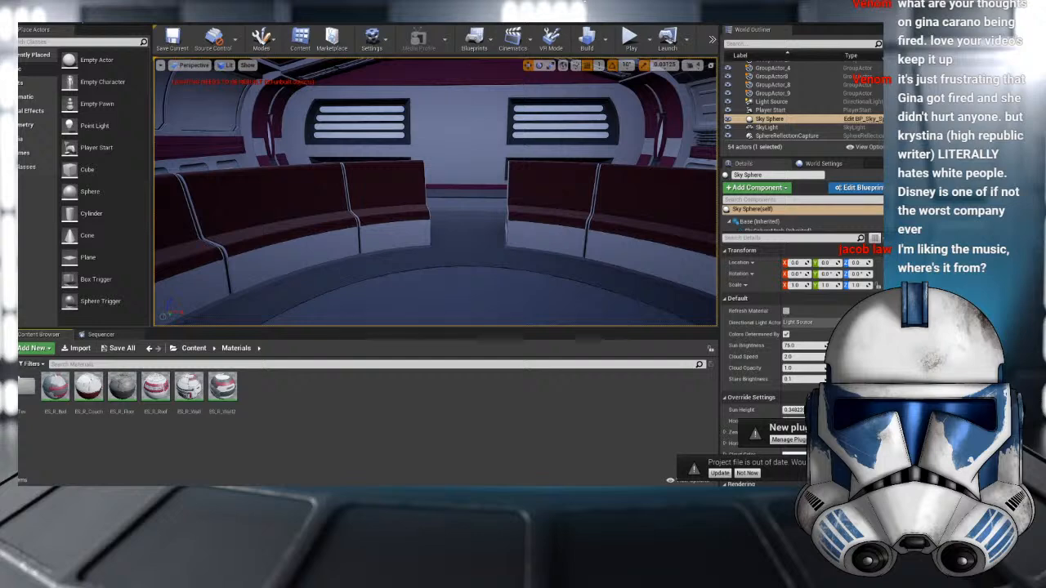
# - Open the Tex folder, check the EndarSpire source folder in File Explorer, and return to Unreal Engine
pyautogui.moveTo(439, 199); pyautogui.dragTo(540, 199, button='right')
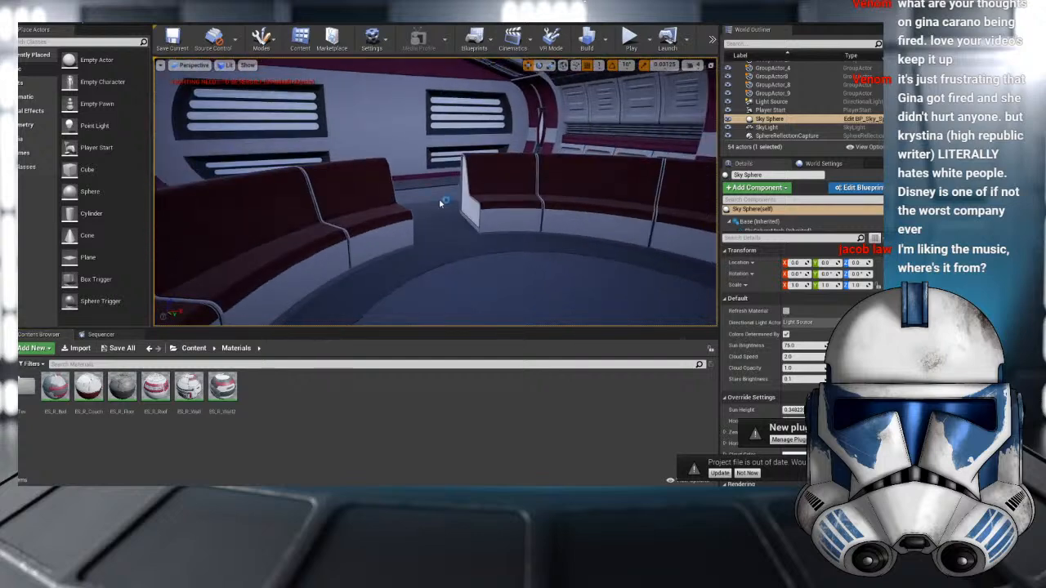
pyautogui.doubleClick(30, 389)
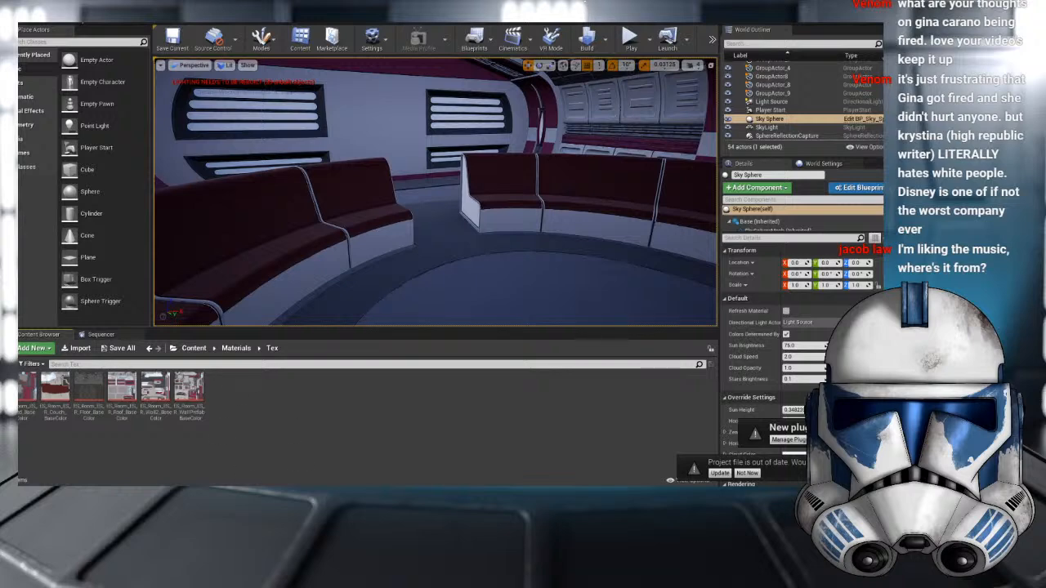
pyautogui.hotkey('alt', 'Tab')
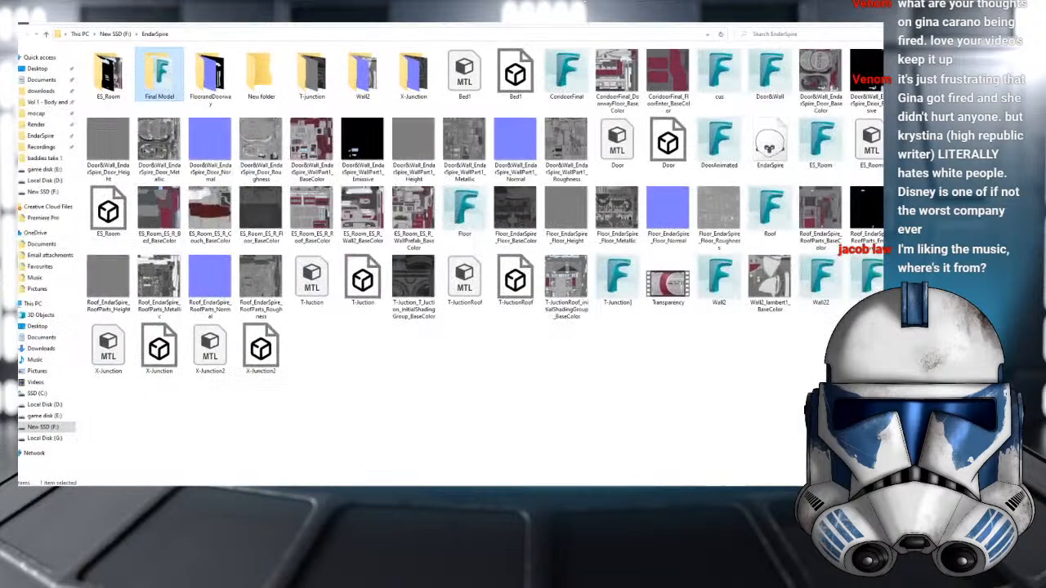
pyautogui.hotkey('alt', 'Tab')
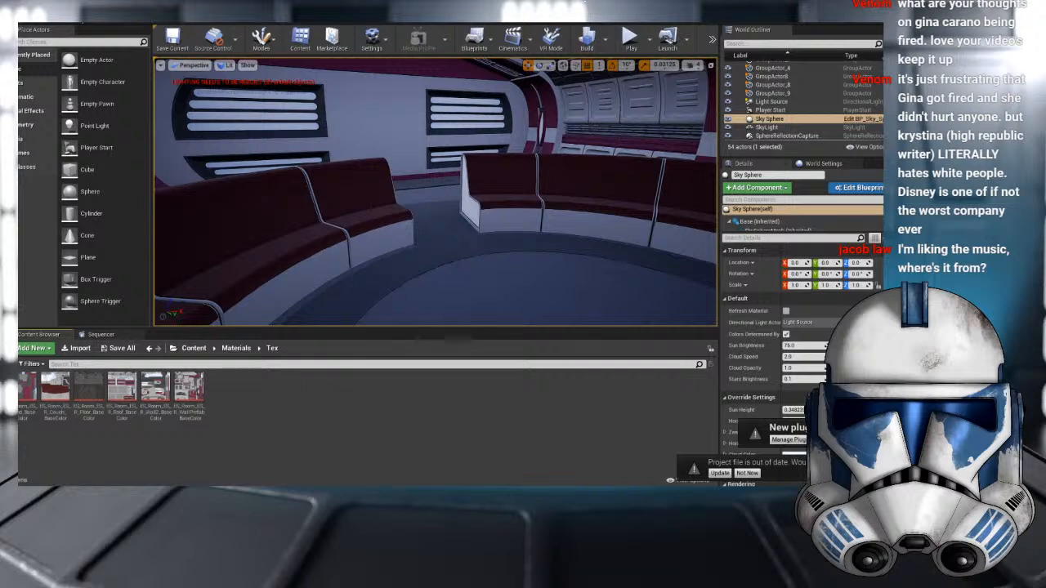
# - Return to the Materials folder and undo the last several changes made to the room's actors in the level
pyautogui.rightClick(255, 396)
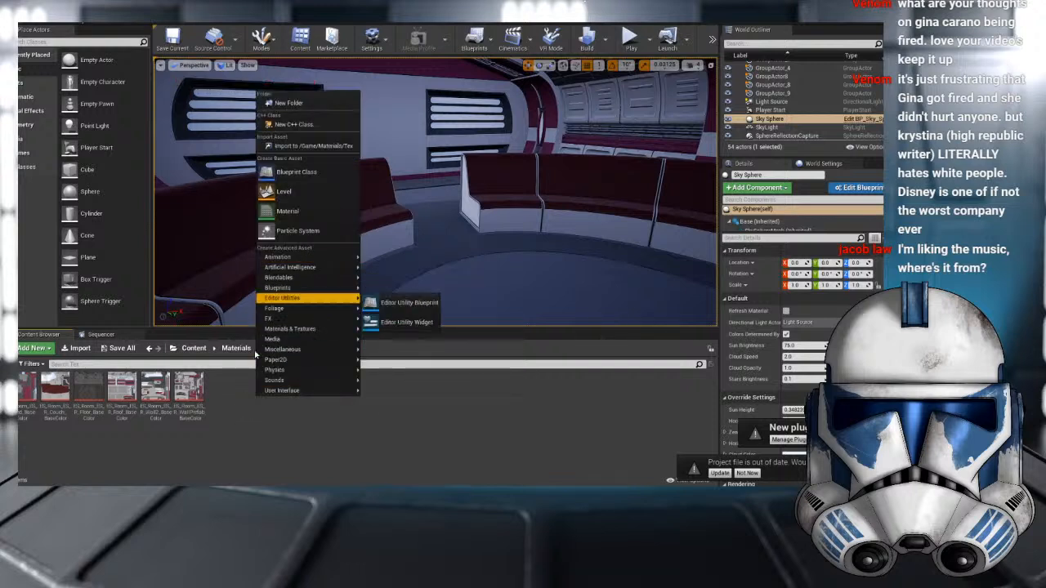
pyautogui.click(231, 387)
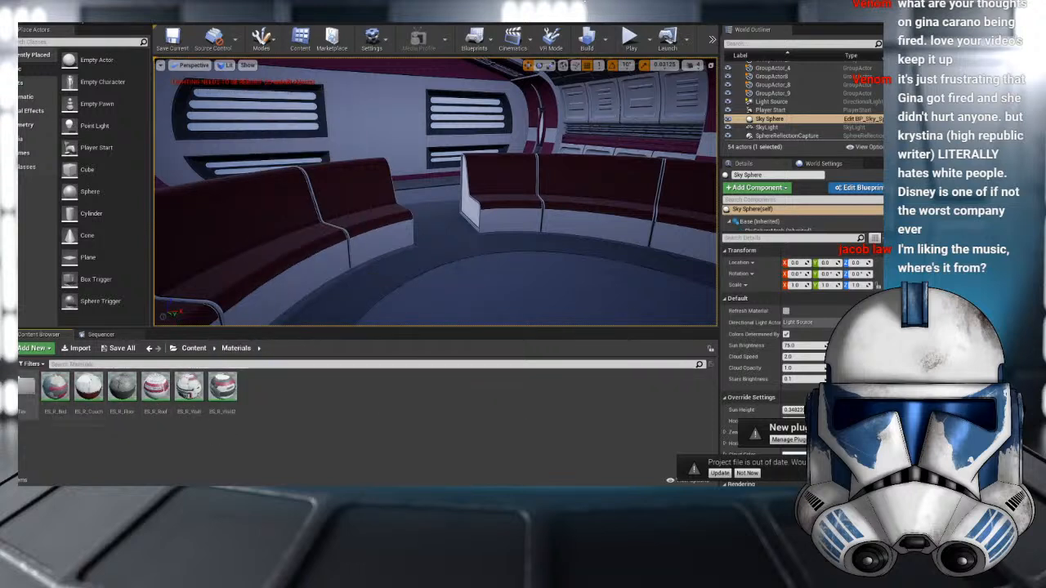
pyautogui.click(236, 348)
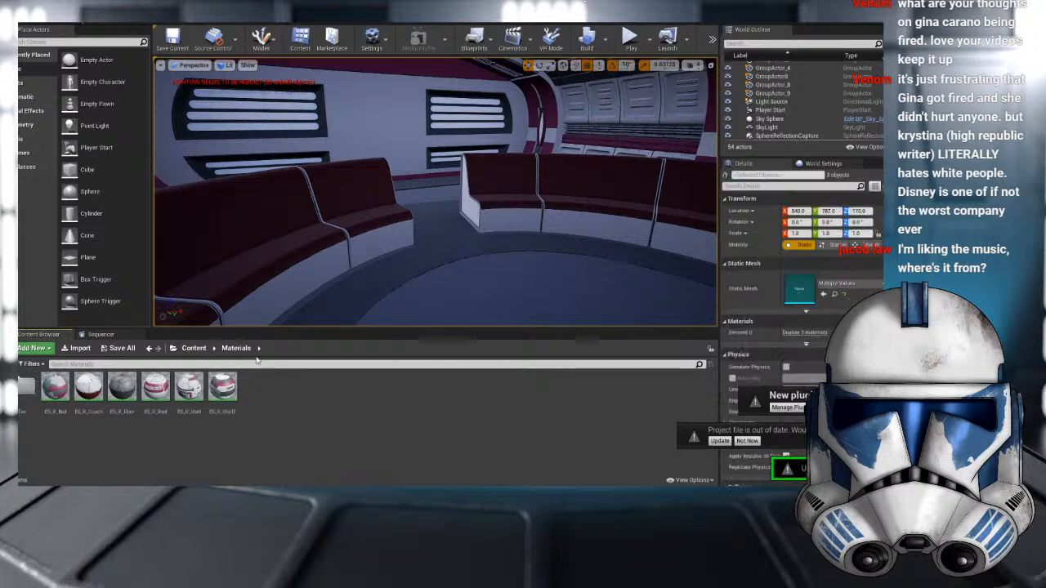
pyautogui.hotkey('ctrl', 'z')
pyautogui.hotkey('ctrl', 'z')
pyautogui.hotkey('ctrl', 'z')
pyautogui.hotkey('ctrl', 'z')
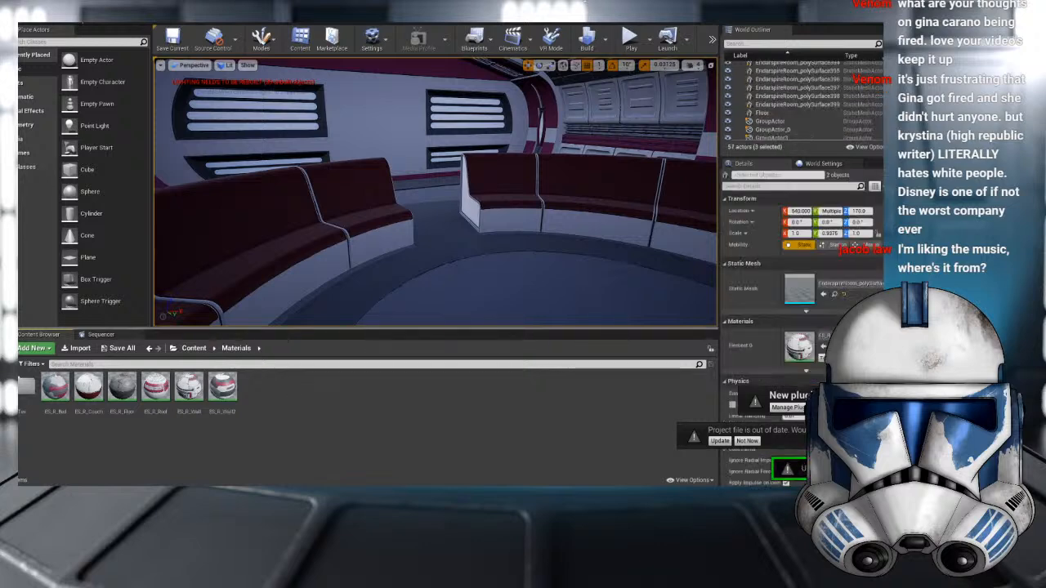
pyautogui.scroll(-8, 376, 273)
pyautogui.hotkey('ctrl', 'z')
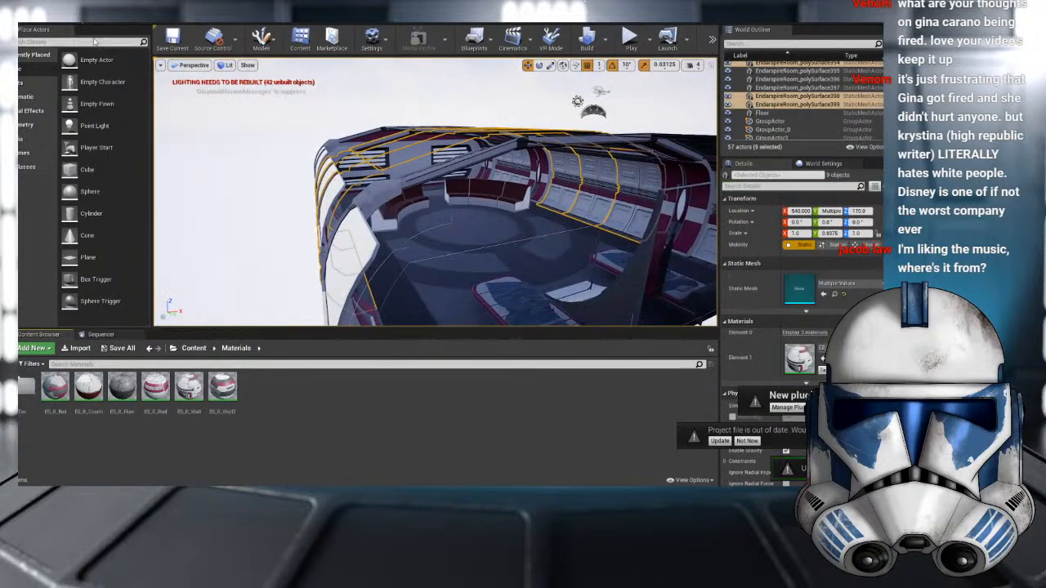
# - Reapply the undone changes to the room's actors in the level
pyautogui.click(29, 26)
pyautogui.click(56, 48)
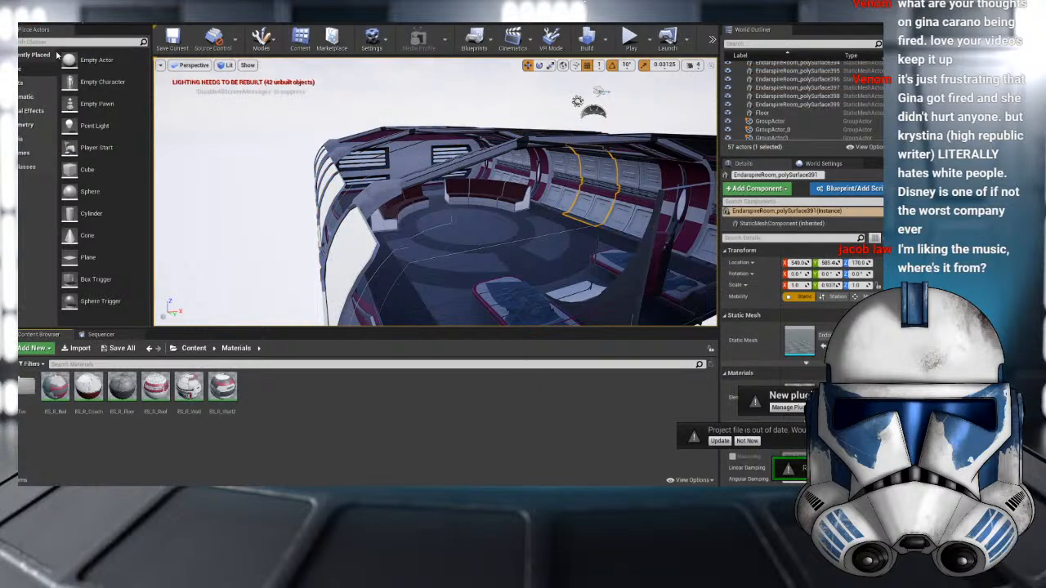
pyautogui.hotkey('ctrl', 'z')
pyautogui.hotkey('ctrl', 'z')
pyautogui.hotkey('ctrl', 'z')
pyautogui.hotkey('ctrl', 'z')
pyautogui.hotkey('ctrl', 'z')
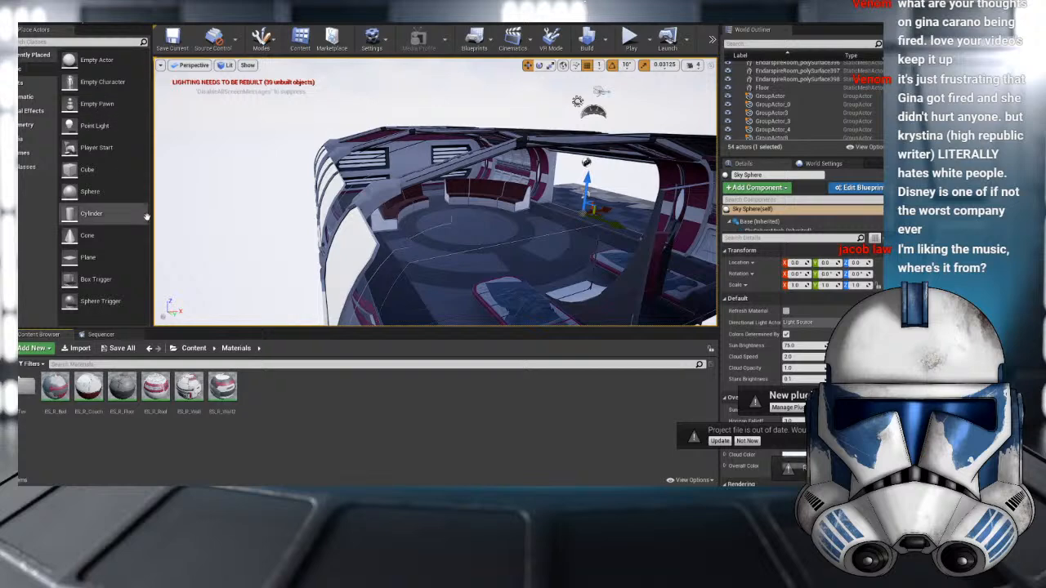
# - Open the Tex folder and try to delete the six ES_Room BaseColor textures in it
pyautogui.doubleClick(27, 385)
pyautogui.click(31, 390)
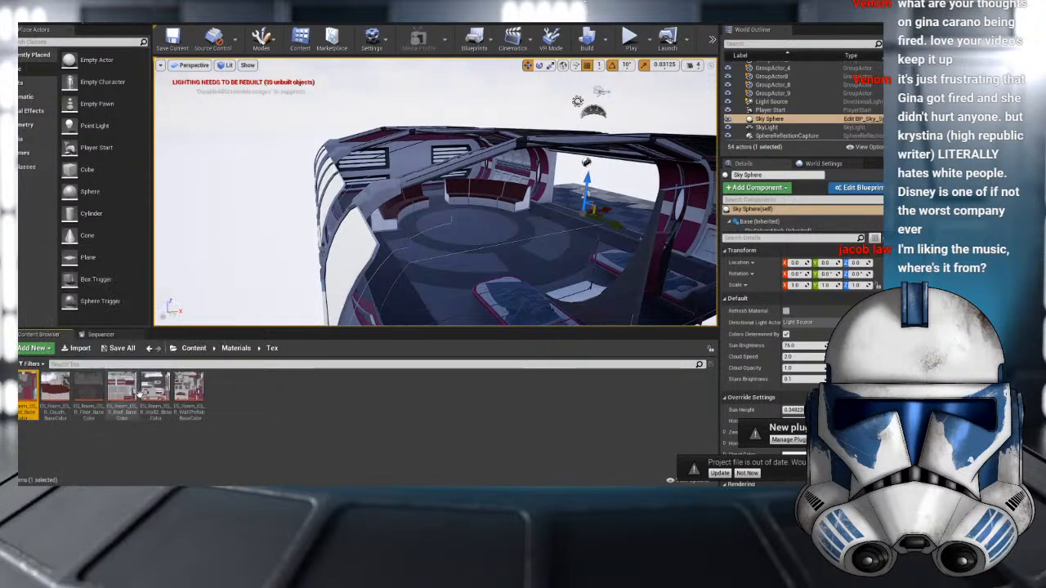
pyautogui.keyDown('shift'); pyautogui.click(183, 389); pyautogui.keyUp('shift')
pyautogui.rightClick(184, 385)
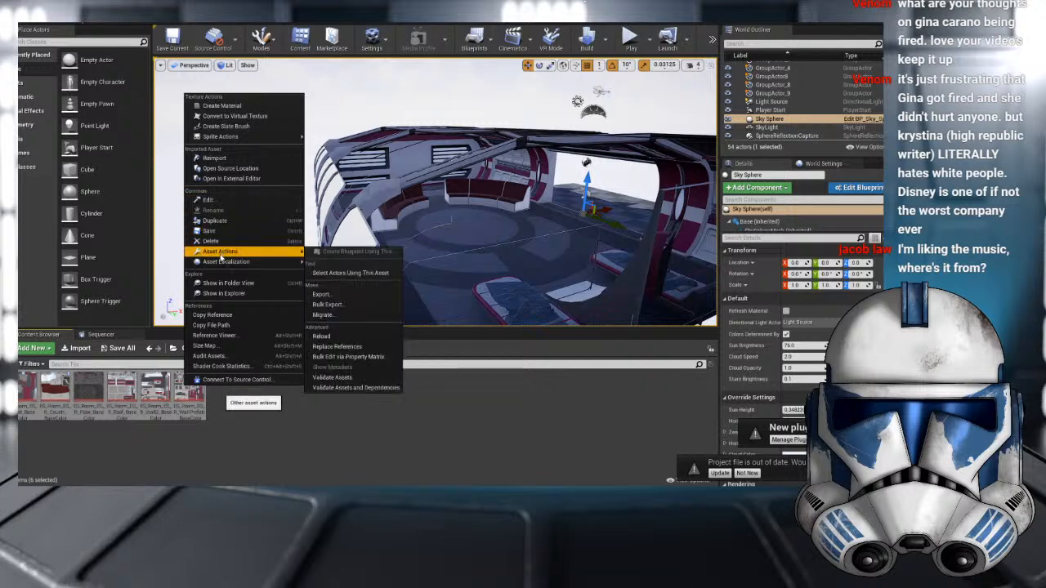
pyautogui.click(251, 418)
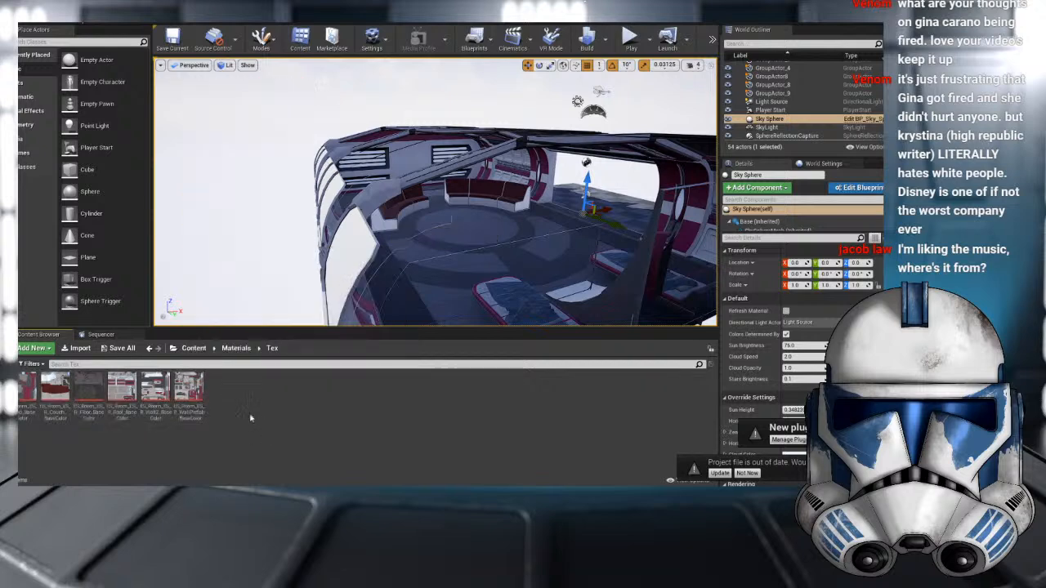
pyautogui.click(31, 394)
pyautogui.keyDown('shift'); pyautogui.click(198, 388); pyautogui.keyUp('shift')
pyautogui.press('Delete')
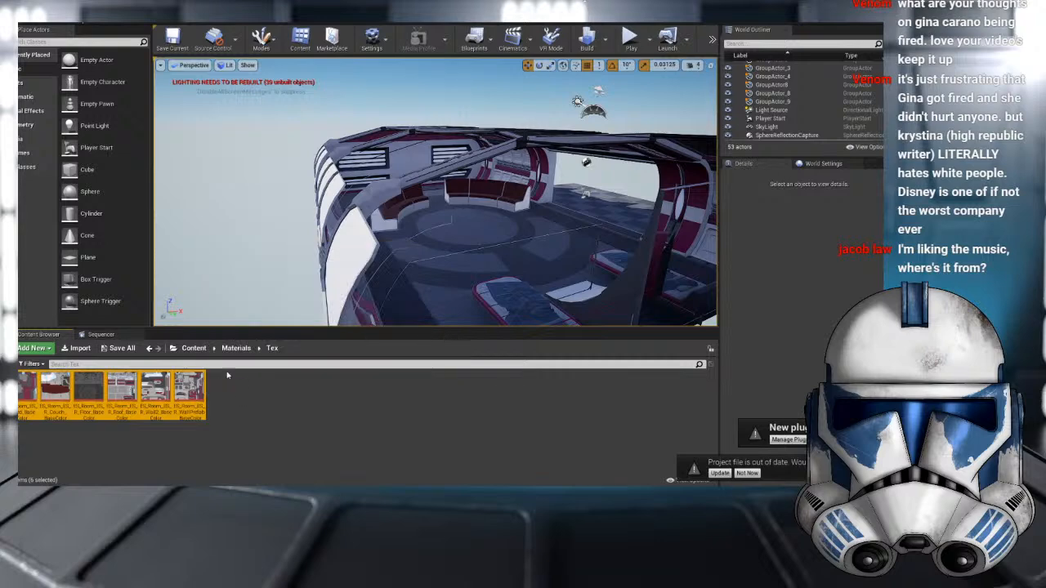
pyautogui.click(239, 351)
pyautogui.rightClick(263, 431)
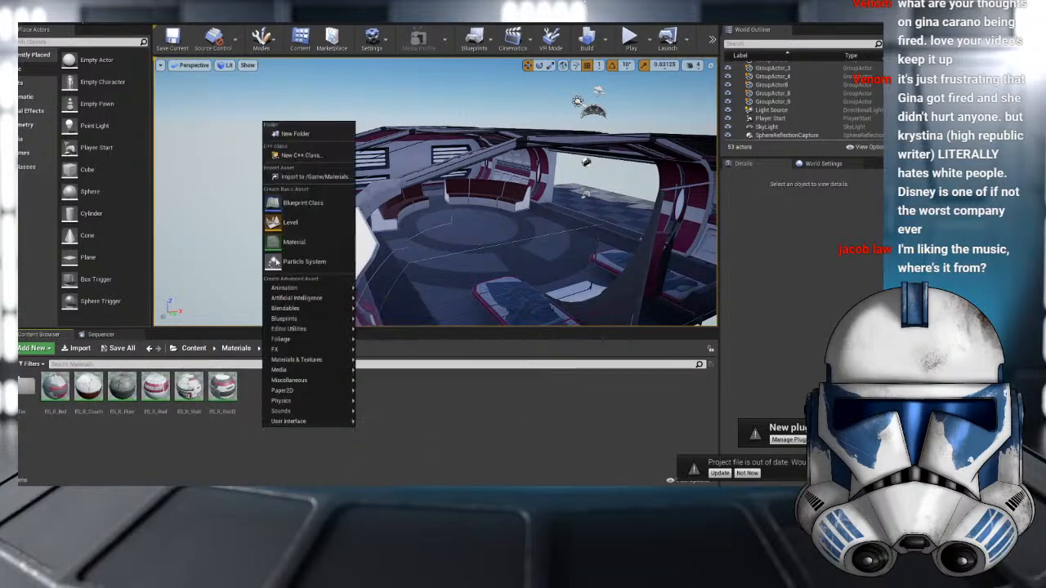
pyautogui.click(238, 441)
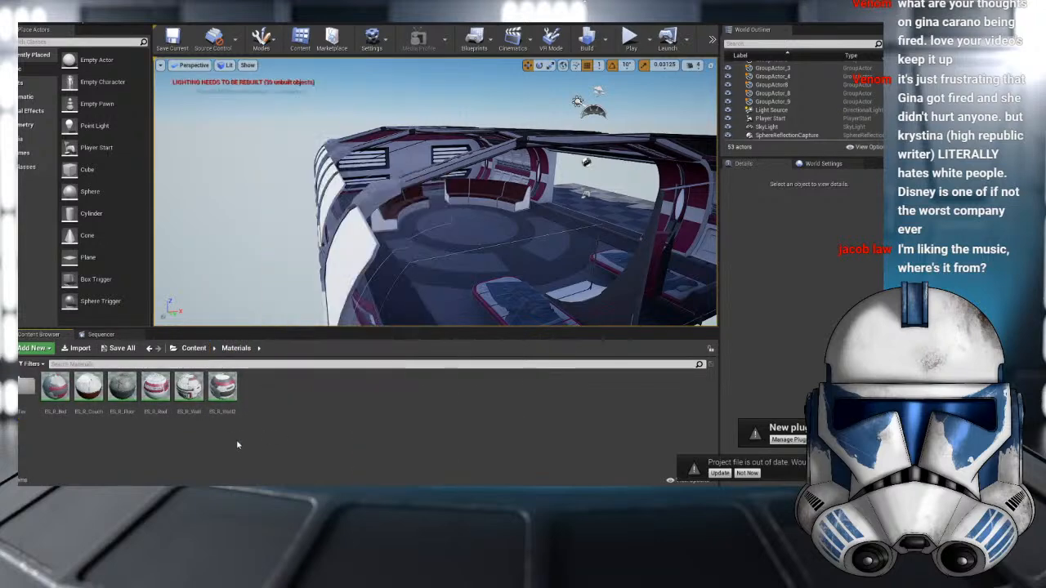
pyautogui.doubleClick(24, 390)
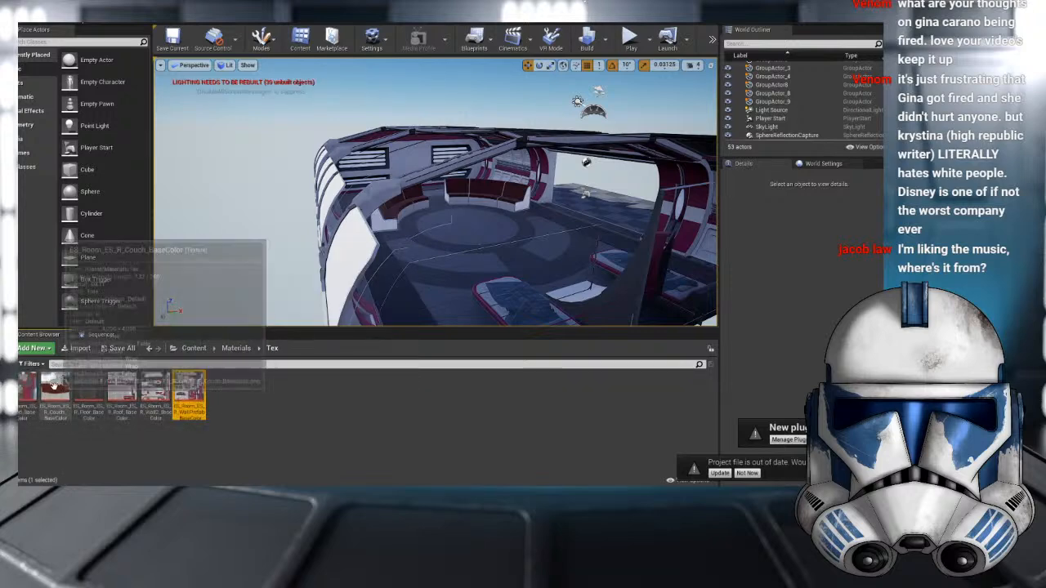
pyautogui.hotkey('ctrl', 'a')
pyautogui.rightClick(80, 389)
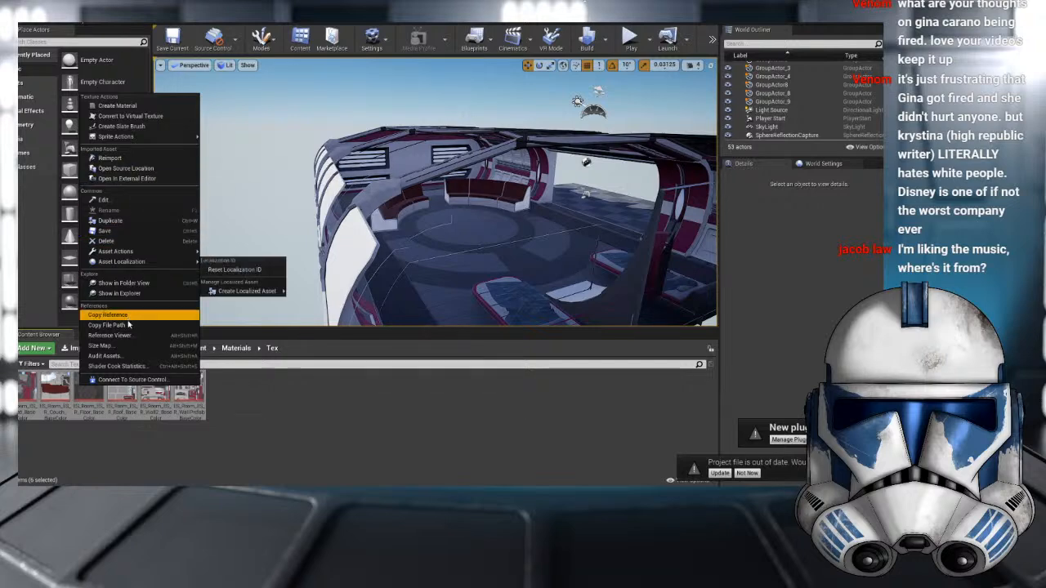
pyautogui.click(251, 424)
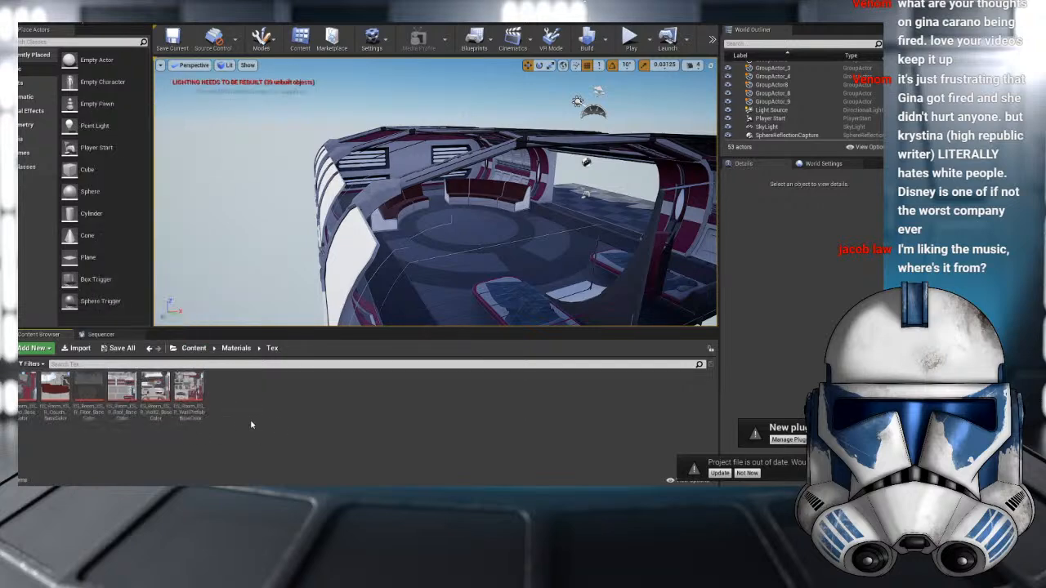
# - Force delete the six ES_Room BaseColor textures in the Tex folder despite their material references
pyautogui.click(189, 391)
pyautogui.hotkey('ctrl', 'a')
pyautogui.moveTo(189, 391); pyautogui.dragTo(238, 351)
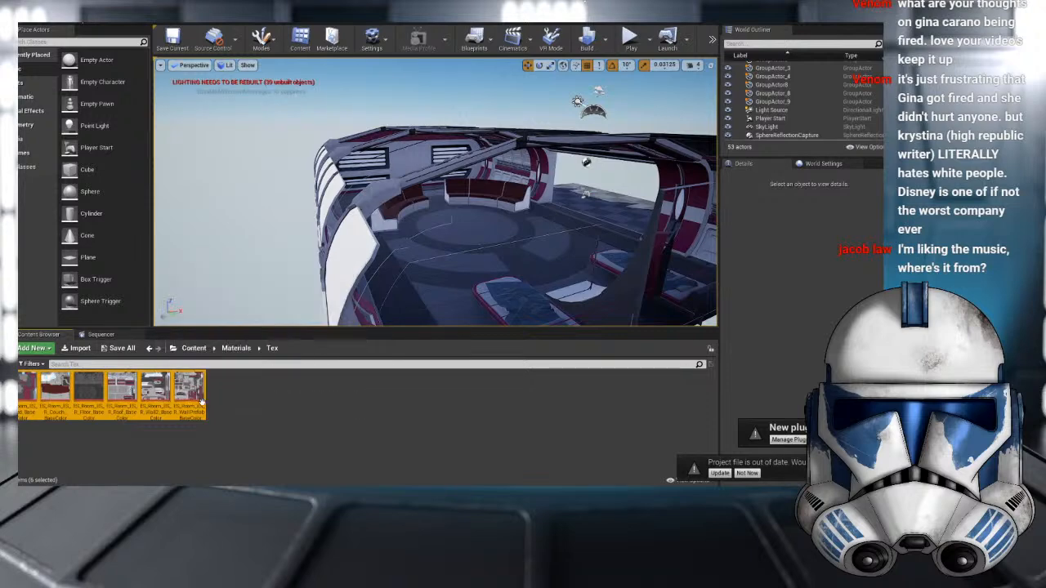
pyautogui.press('Delete')
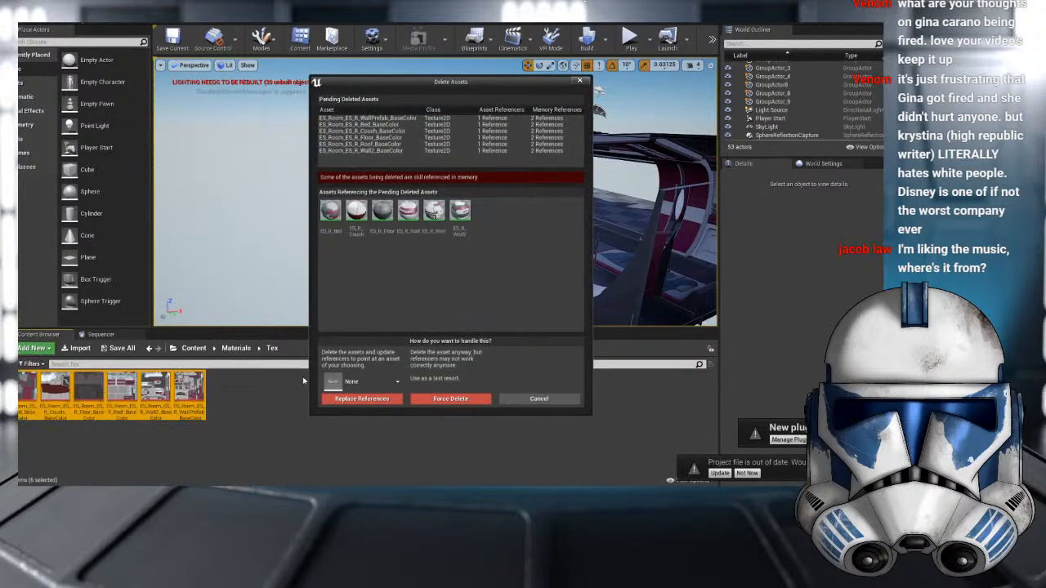
pyautogui.click(431, 400)
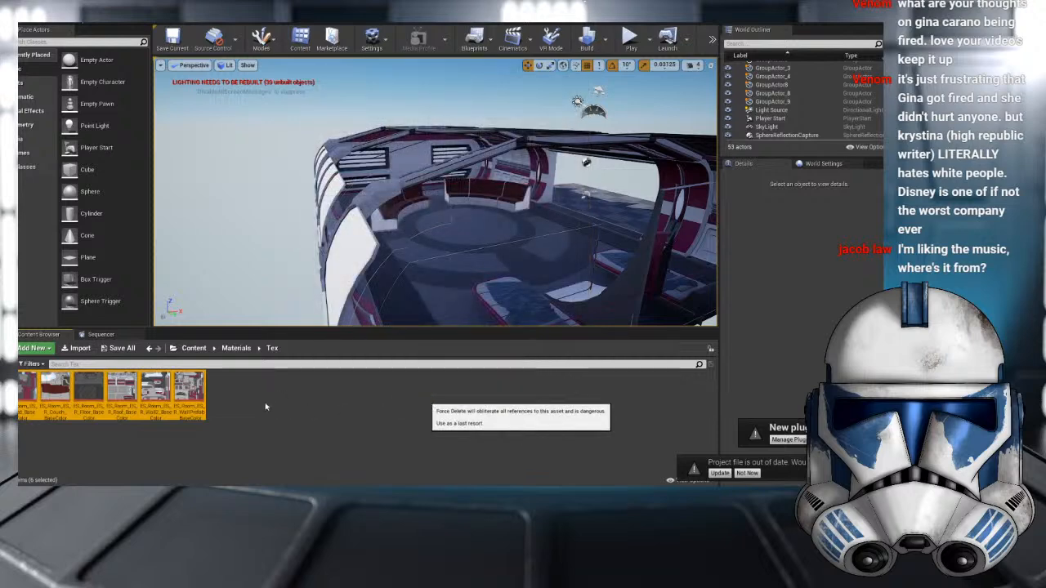
# - Create a subfolder named Bed in the Materials folder
pyautogui.click(236, 348)
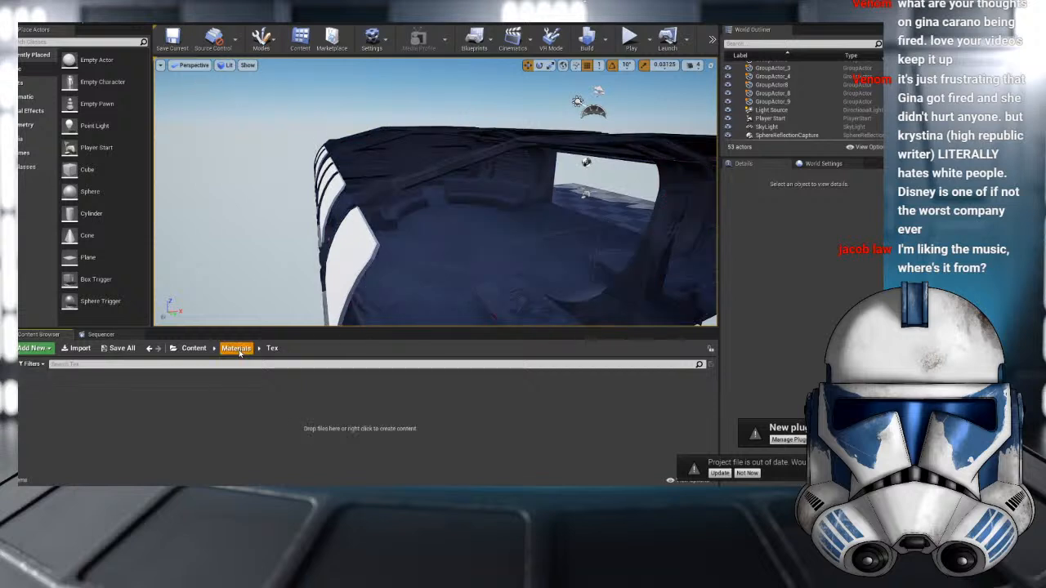
pyautogui.rightClick(286, 404)
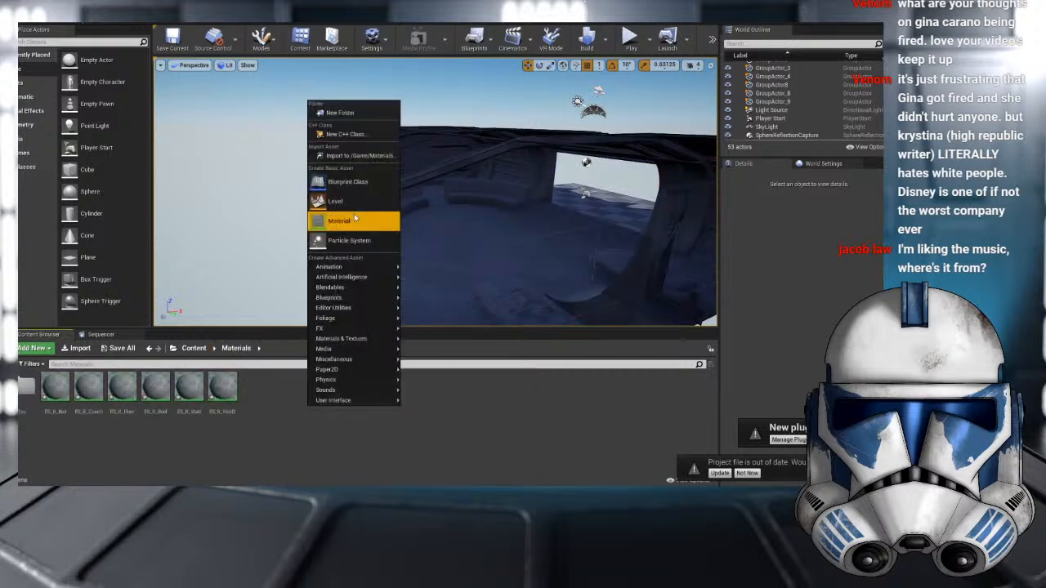
pyautogui.click(340, 112)
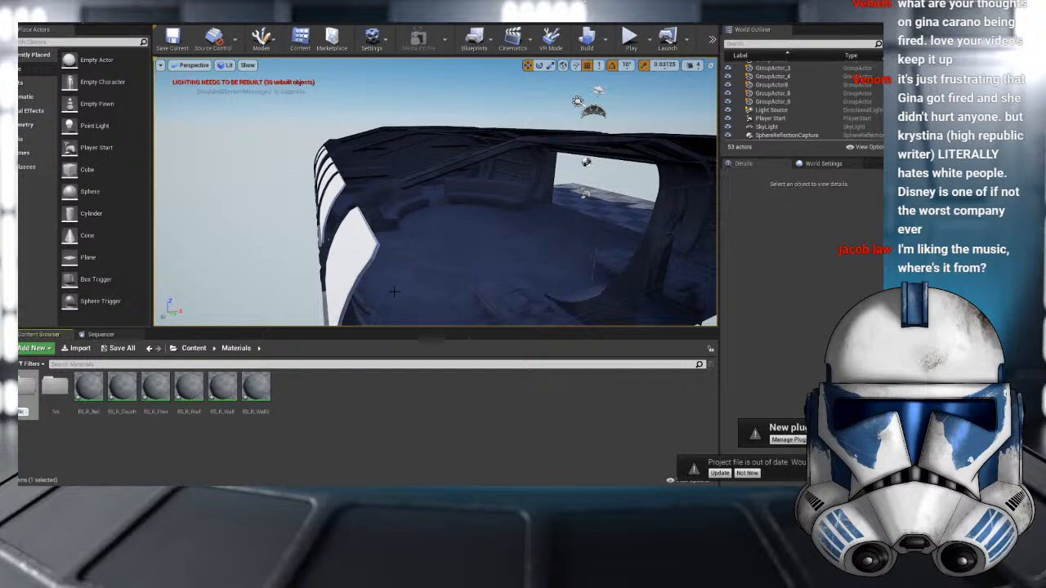
# - Move the ES_R_Bed material into the Bed folder and import the bed's BaseColor, Emissive, Metallic, Normal and Roughness textures there
pyautogui.moveTo(88, 386); pyautogui.dragTo(25, 396)
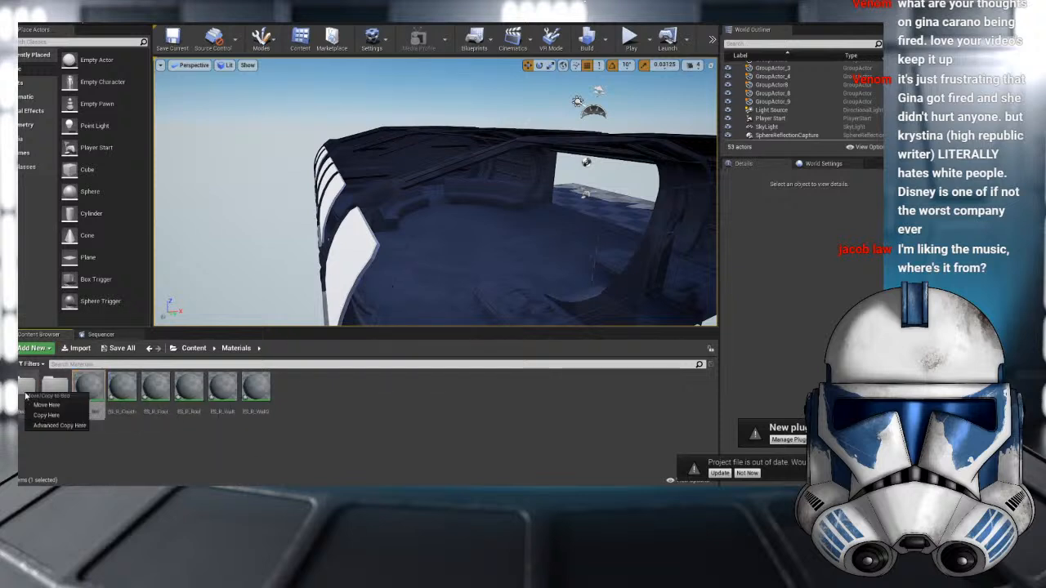
pyautogui.click(47, 405)
pyautogui.doubleClick(26, 386)
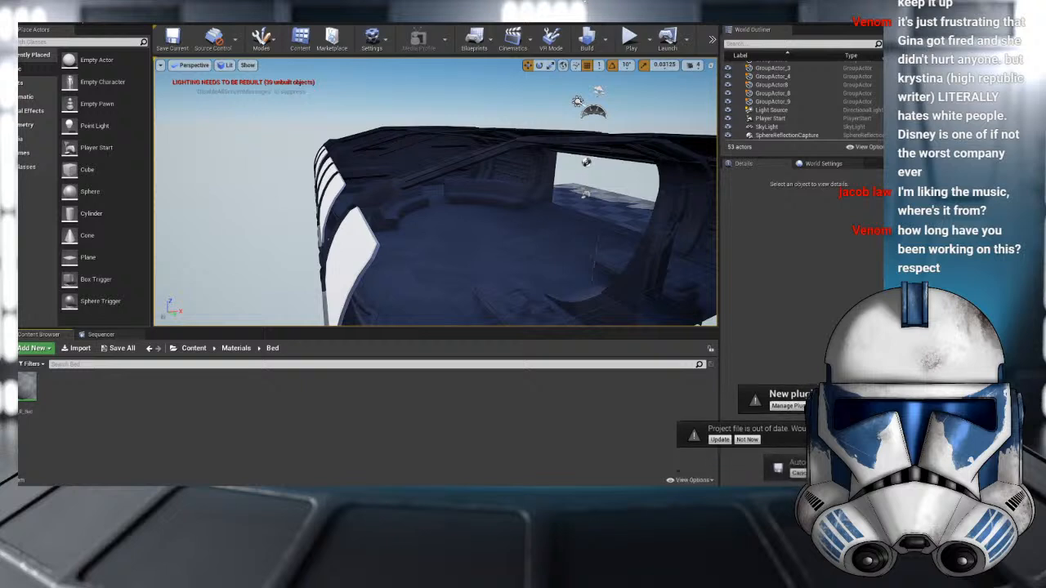
pyautogui.moveTo(190, 398); pyautogui.dragTo(238, 405)
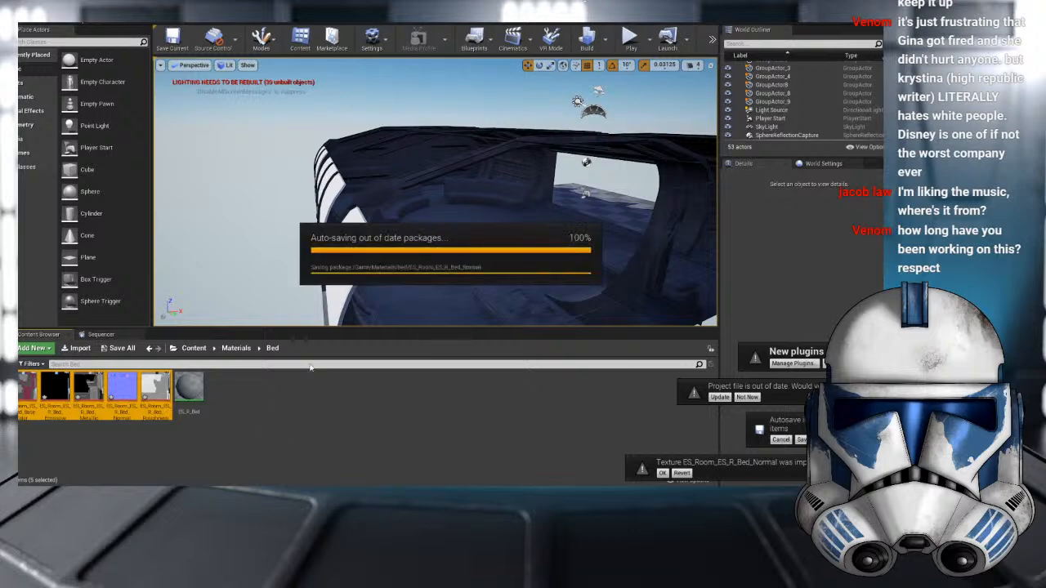
# - Select the grouped meshes of the bed beside the sloped wall panel in the room
pyautogui.moveTo(284, 220); pyautogui.dragTo(414, 235, button='right')
pyautogui.rightClick(414, 235)
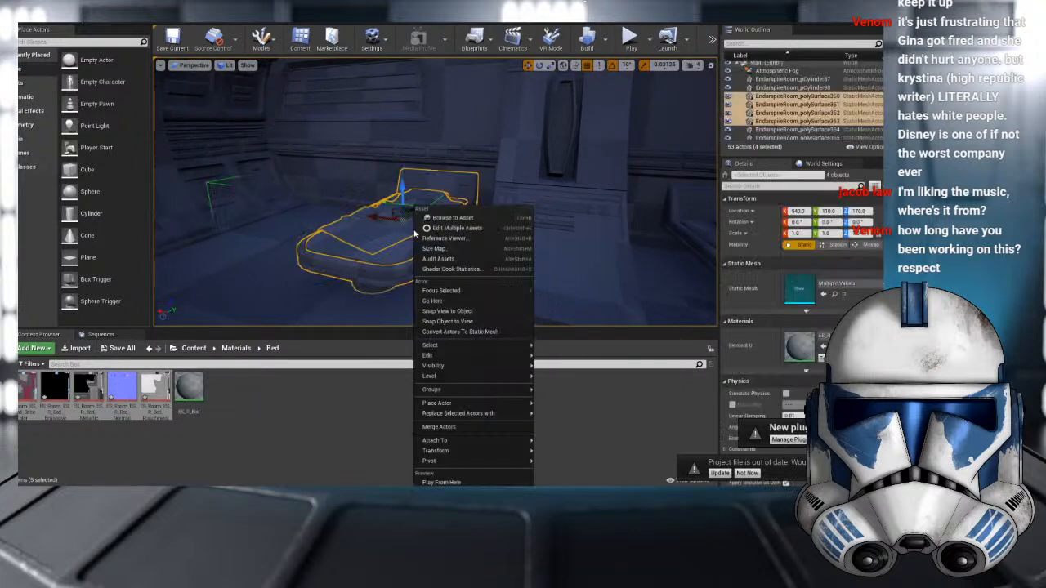
pyautogui.click(449, 154)
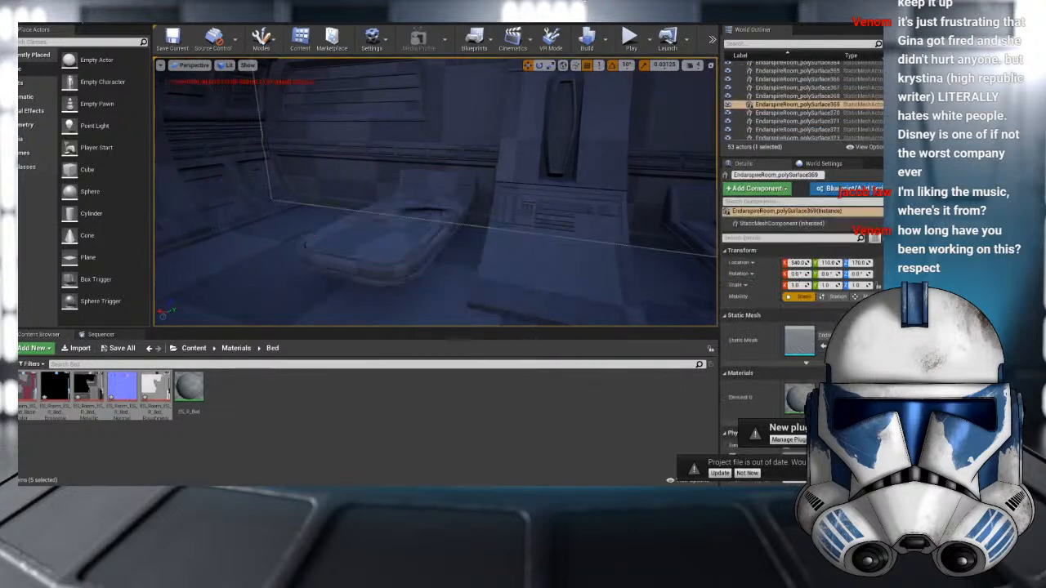
pyautogui.click(387, 240)
# - Open the ES_R_Bed material and connect the bed's BaseColor, Emissive, Metallic, Normal and Roughness textures to it
pyautogui.click(190, 389)
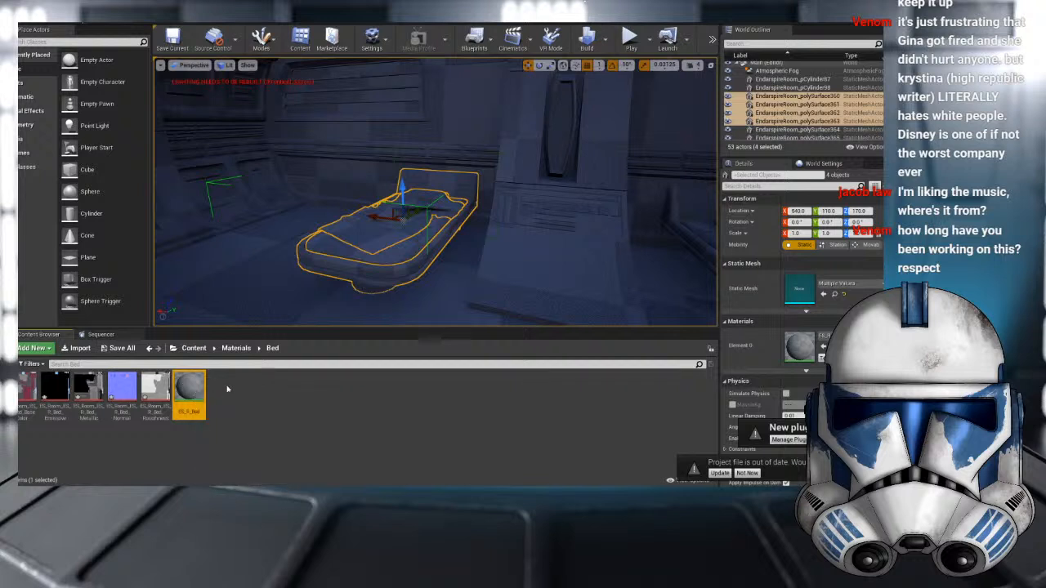
pyautogui.doubleClick(196, 389)
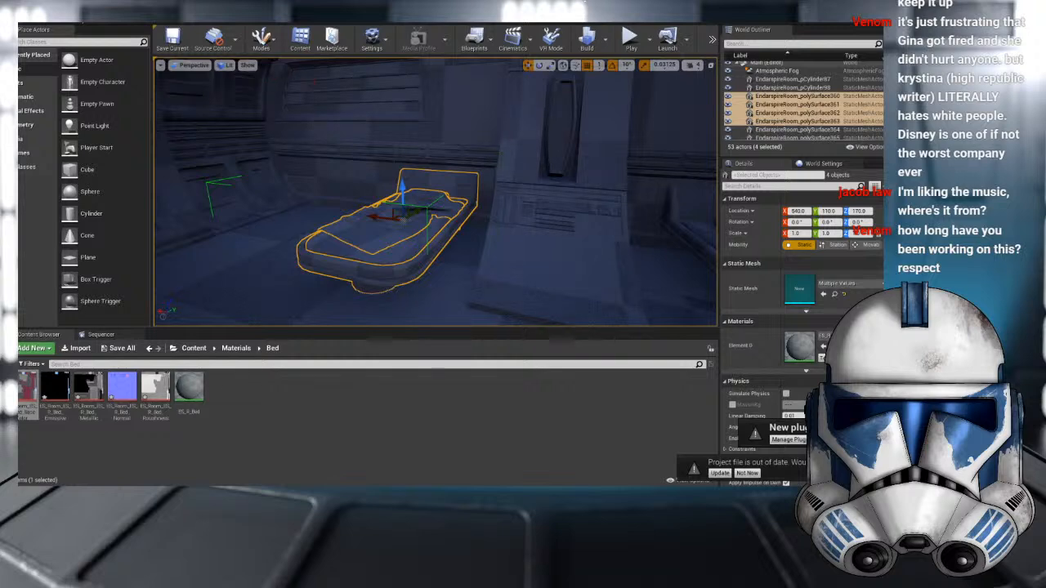
pyautogui.click(55, 392)
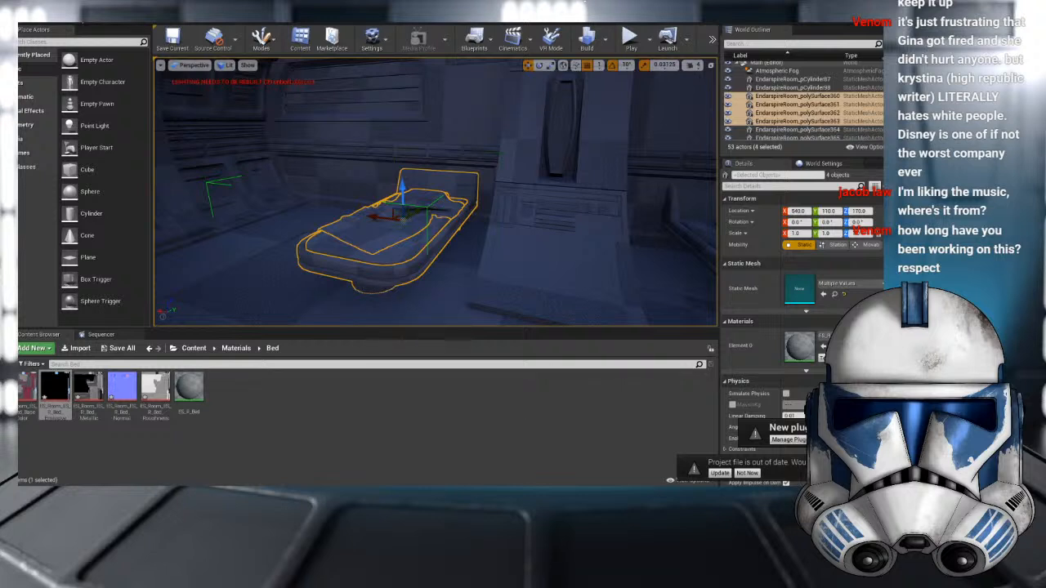
pyautogui.click(88, 391)
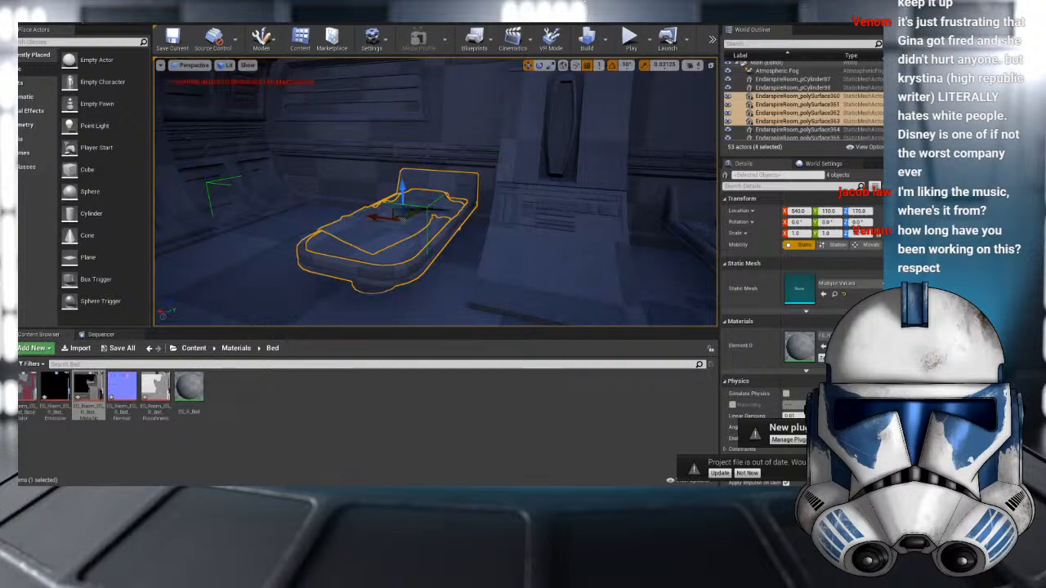
pyautogui.click(122, 389)
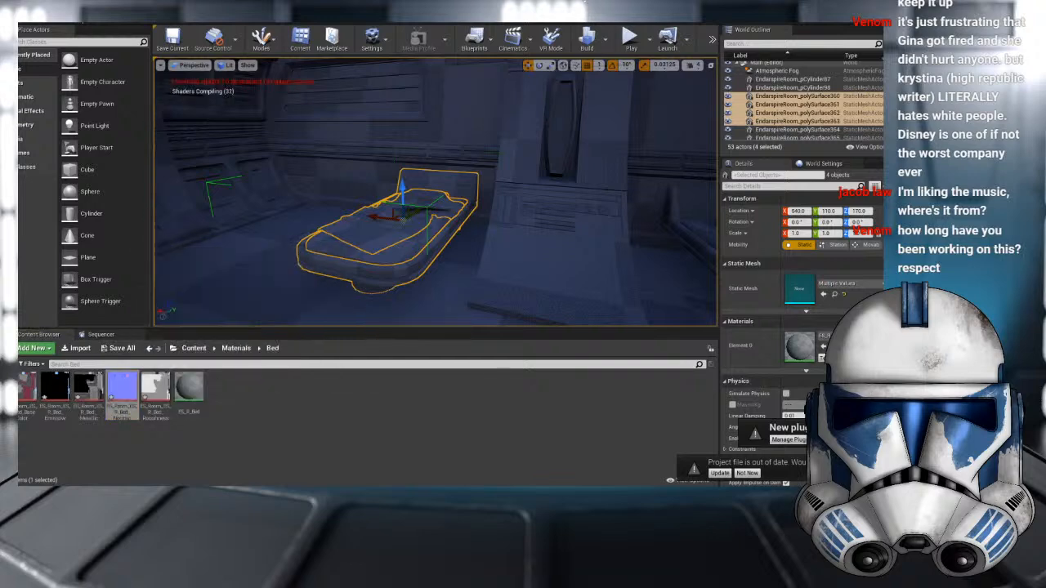
pyautogui.click(155, 389)
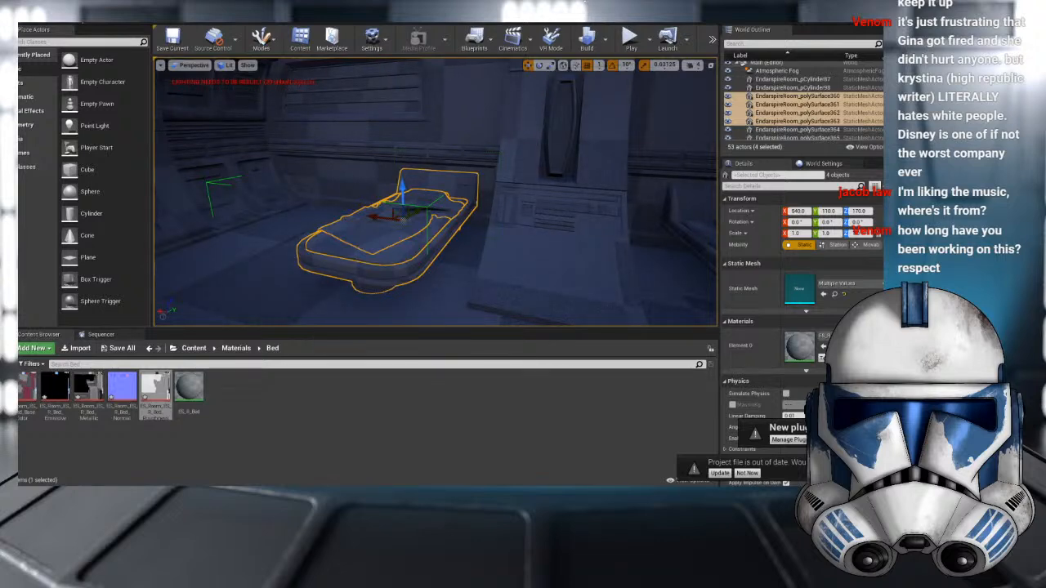
# - Examine the updated material on the beds in the room from above and from the side
pyautogui.moveTo(495, 179); pyautogui.dragTo(500, 163, button='right')
pyautogui.click(500, 163)
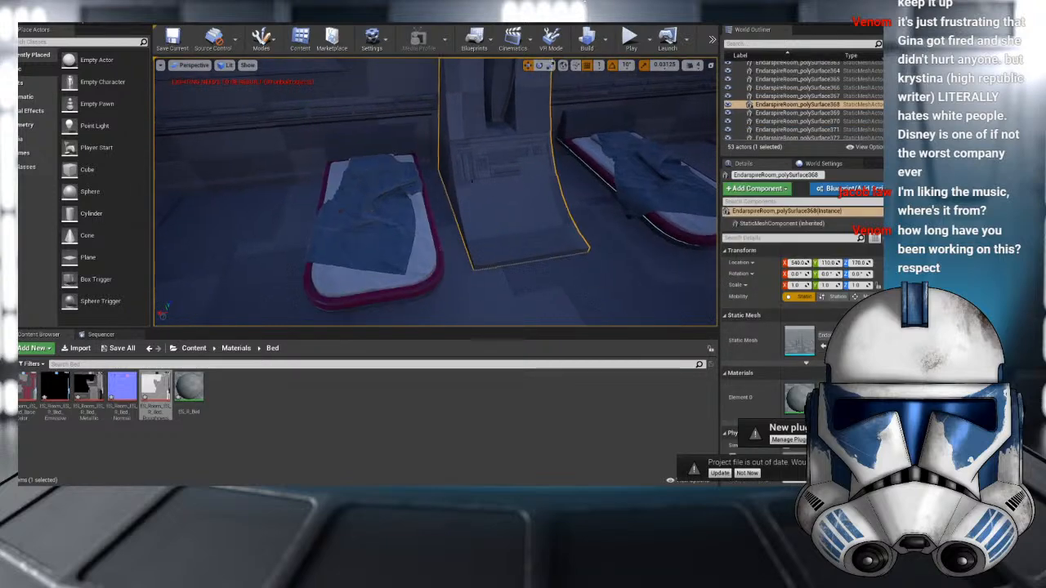
pyautogui.moveTo(422, 195); pyautogui.dragTo(450, 222, button='right')
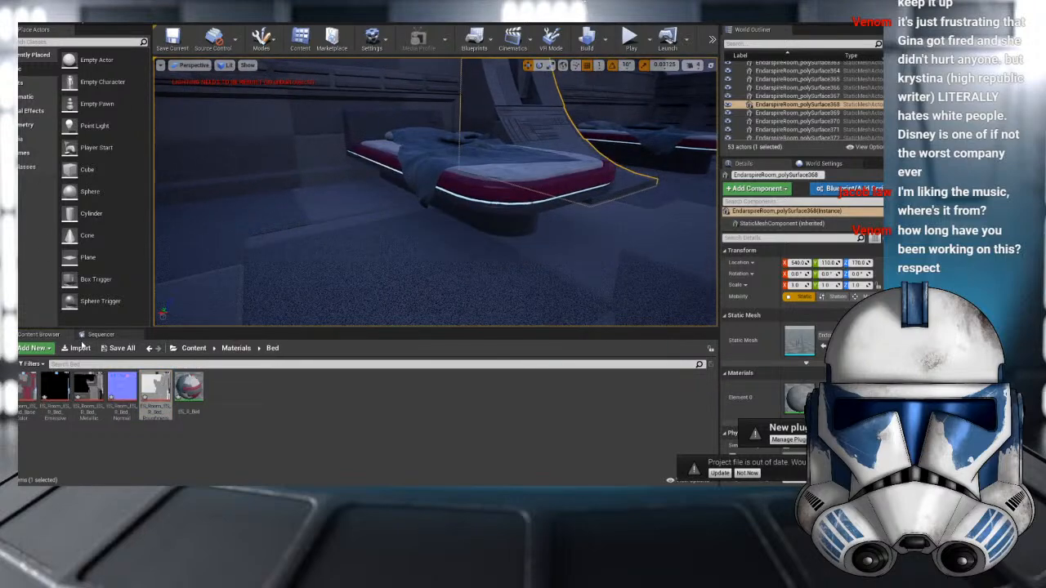
pyautogui.click(27, 388)
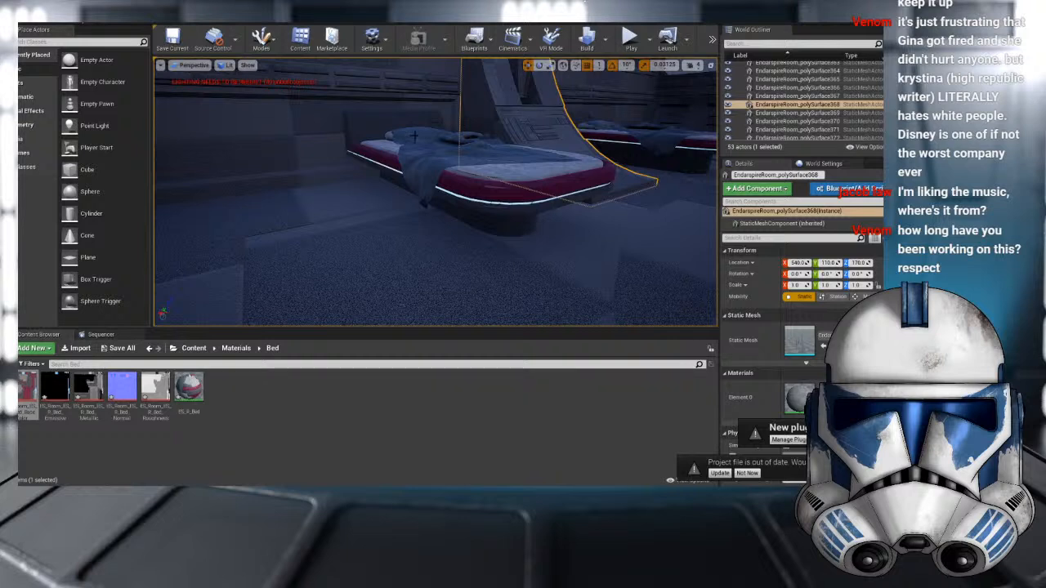
pyautogui.moveTo(414, 136); pyautogui.dragTo(367, 191, button='right')
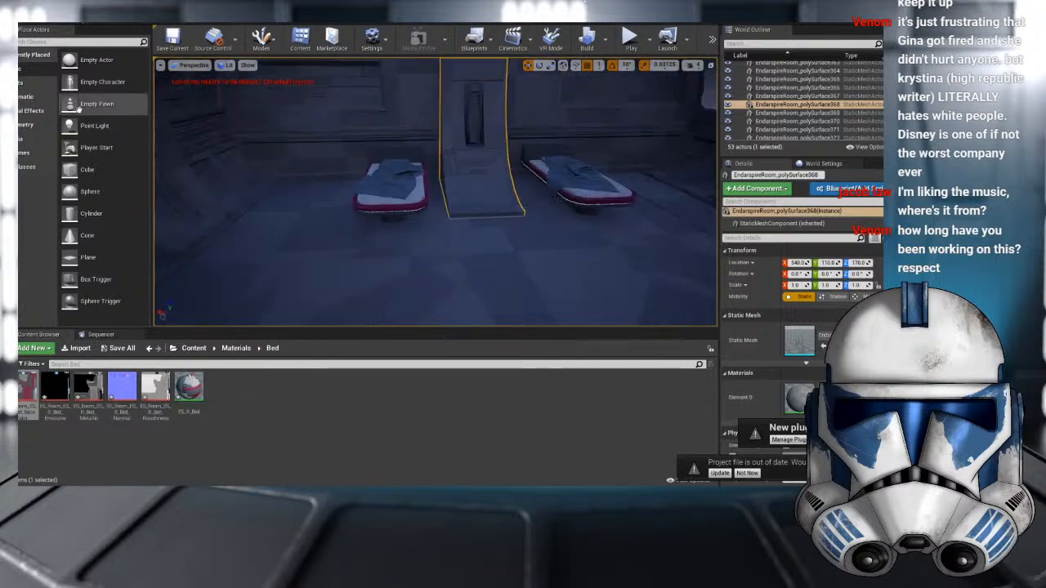
pyautogui.click(32, 83)
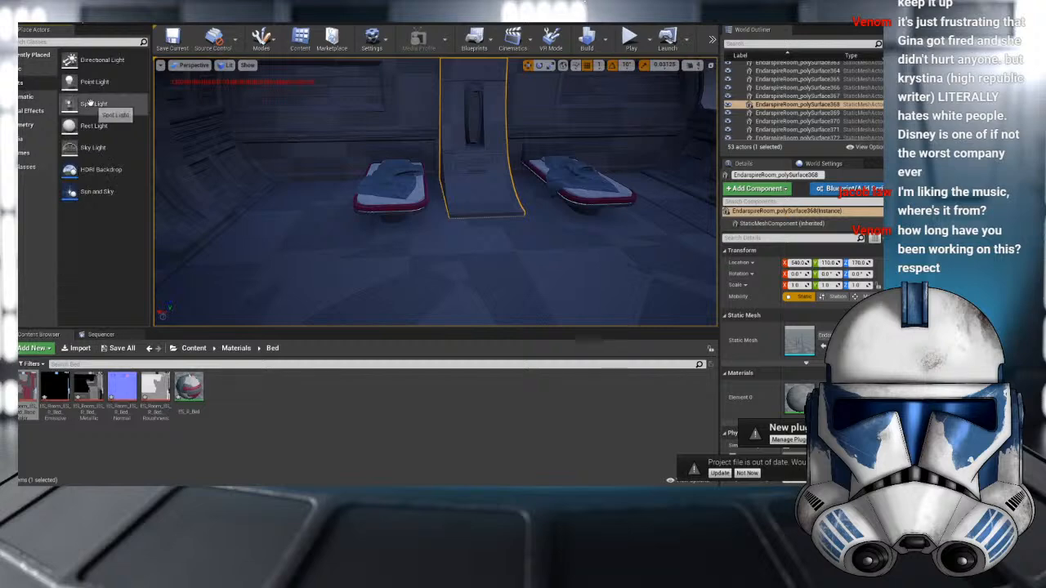
pyautogui.moveTo(90, 82); pyautogui.dragTo(406, 196)
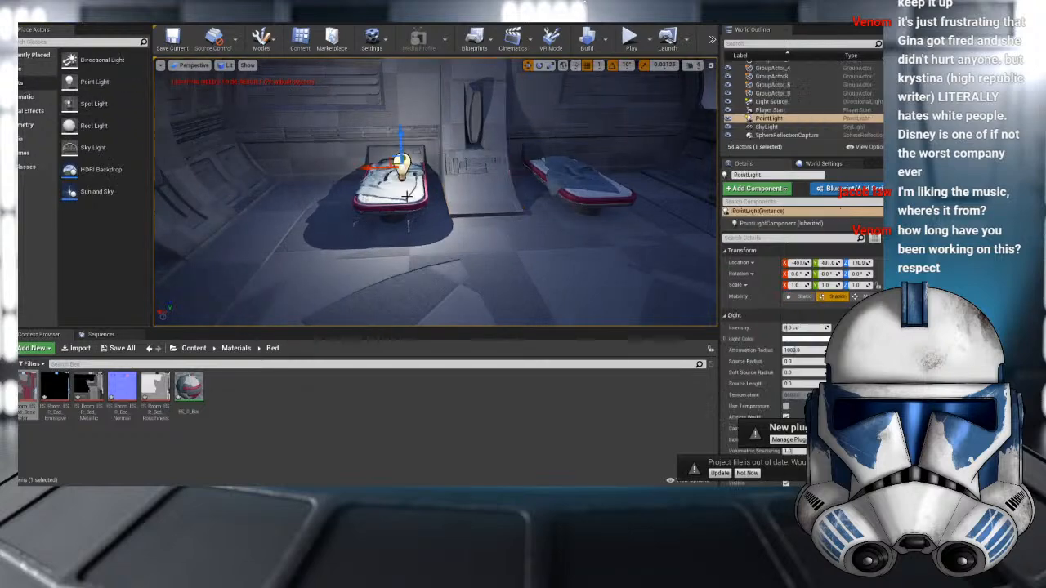
pyautogui.moveTo(407, 196); pyautogui.dragTo(422, 154, button='right')
pyautogui.moveTo(400, 131); pyautogui.dragTo(401, 75)
pyautogui.scroll(-3, 401, 82)
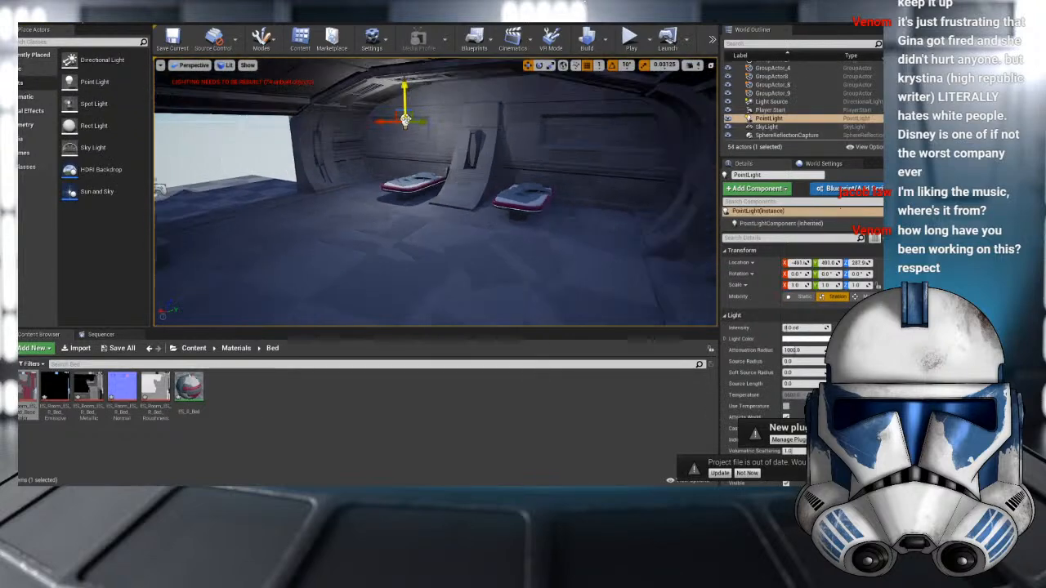
pyautogui.moveTo(406, 123); pyautogui.dragTo(456, 170, button='middle')
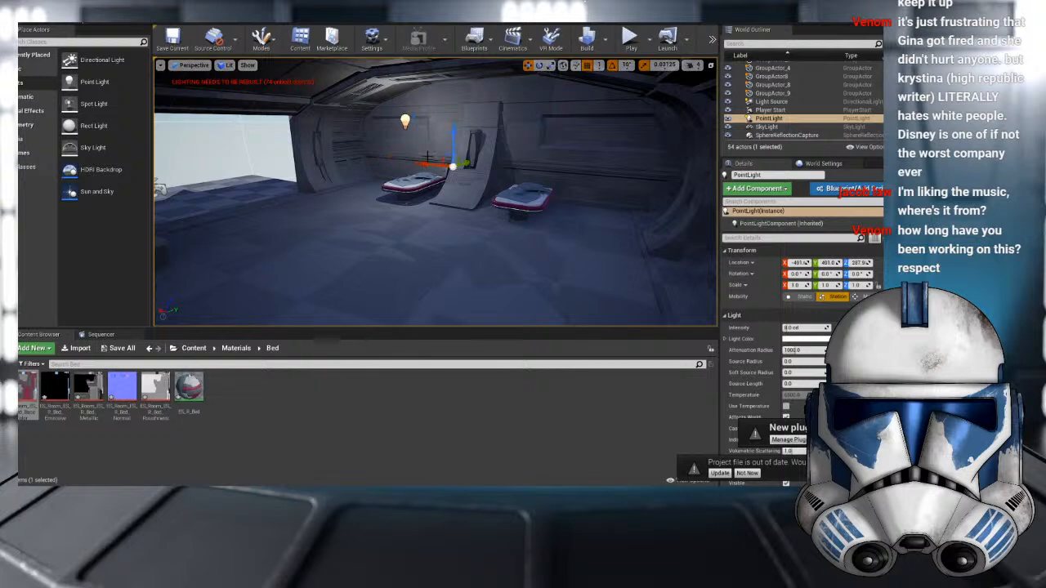
pyautogui.press('Delete')
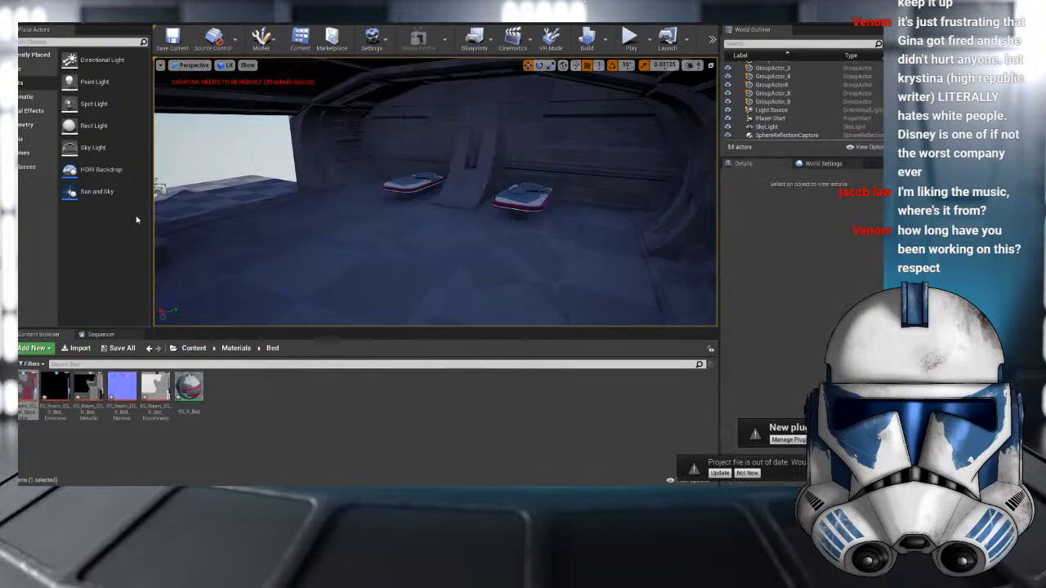
# - Place a point light in the room, raise it to the ceiling, and move a duplicate along the ceiling to about Y -226, Z 378
pyautogui.moveTo(94, 81); pyautogui.dragTo(436, 220)
pyautogui.moveTo(436, 175); pyautogui.dragTo(278, 73)
pyautogui.moveTo(401, 91); pyautogui.dragTo(319, 116)
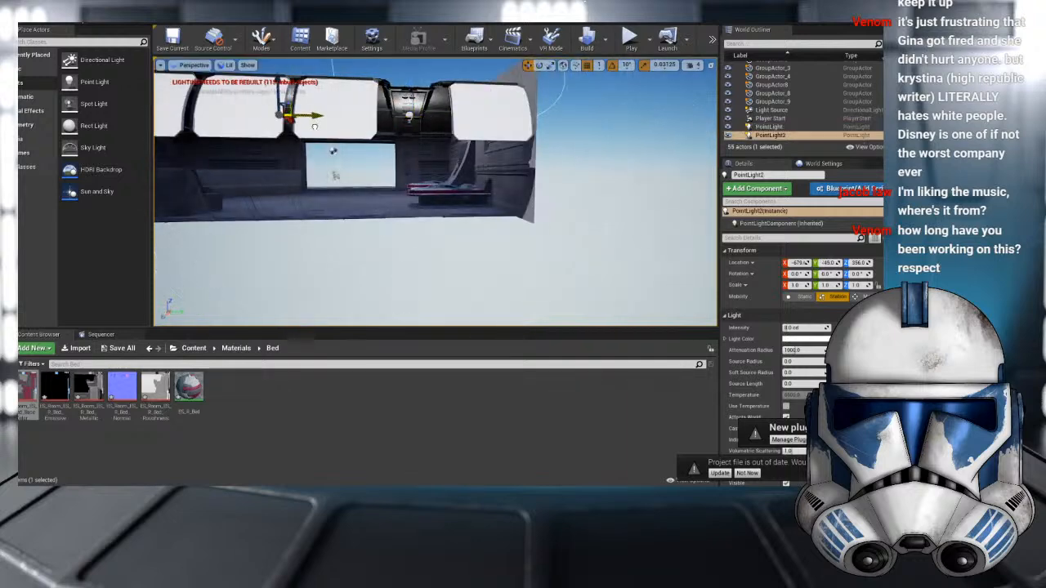
pyautogui.moveTo(319, 116); pyautogui.dragTo(281, 90, button='right')
pyautogui.moveTo(460, 132); pyautogui.dragTo(380, 133)
pyautogui.moveTo(380, 133); pyautogui.dragTo(310, 133, button='right')
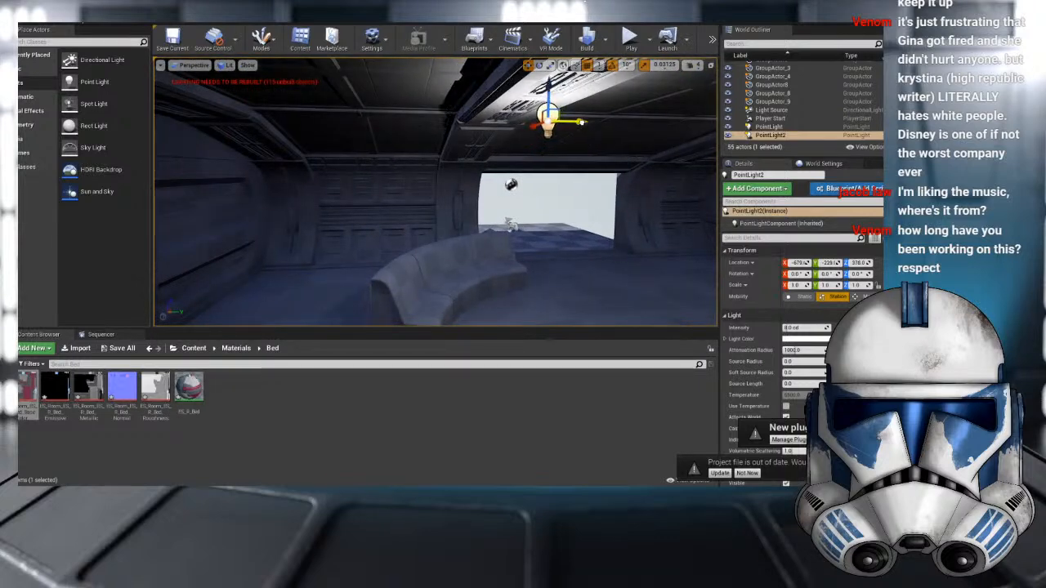
# - Examine the room in the Reflections view mode and return the viewport to Lit
pyautogui.click(228, 64)
pyautogui.click(261, 136)
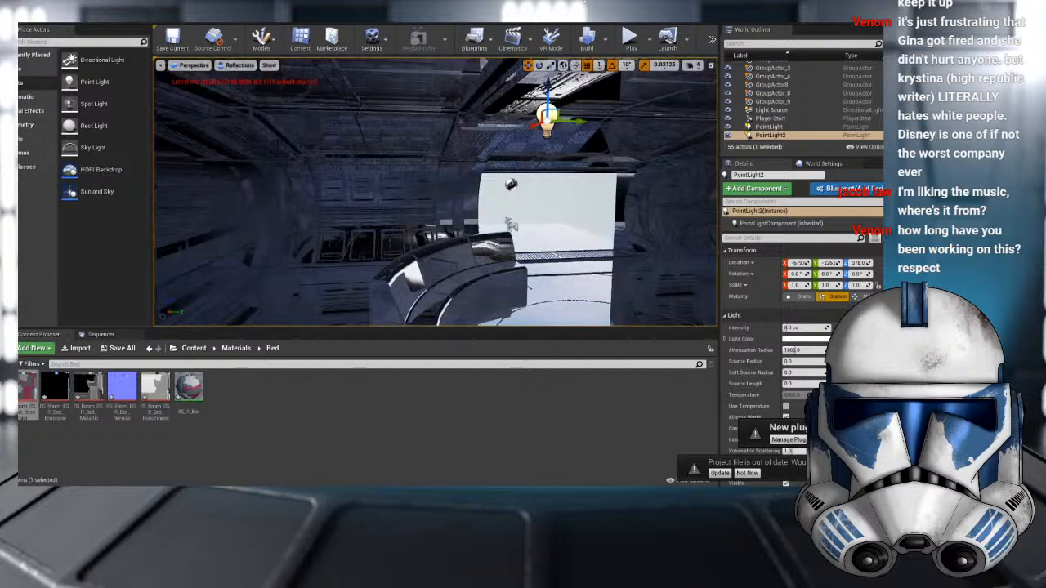
pyautogui.moveTo(411, 178); pyautogui.dragTo(415, 204, button='right')
pyautogui.click(251, 67)
pyautogui.click(235, 84)
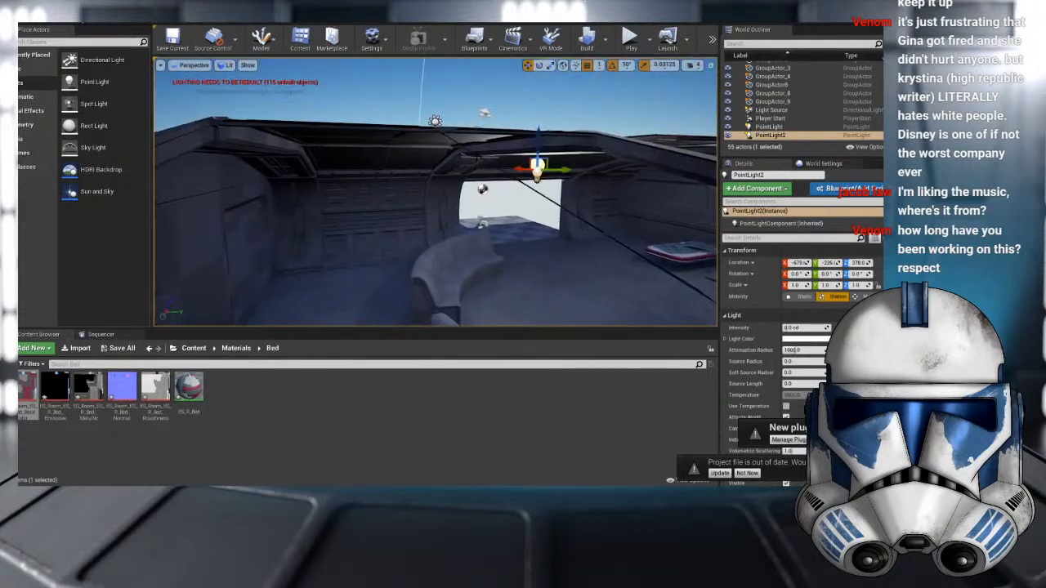
# - Duplicate the ceiling point light along the room to about Y -720 and inspect the bed under the added lighting
pyautogui.keyDown('alt'); pyautogui.moveTo(563, 172); pyautogui.dragTo(300, 178); pyautogui.keyUp('alt')
pyautogui.moveTo(435, 192); pyautogui.dragTo(384, 133, button='right')
pyautogui.rightClick(384, 133)
pyautogui.click(447, 146)
pyautogui.hotkey('ctrl', 'z')
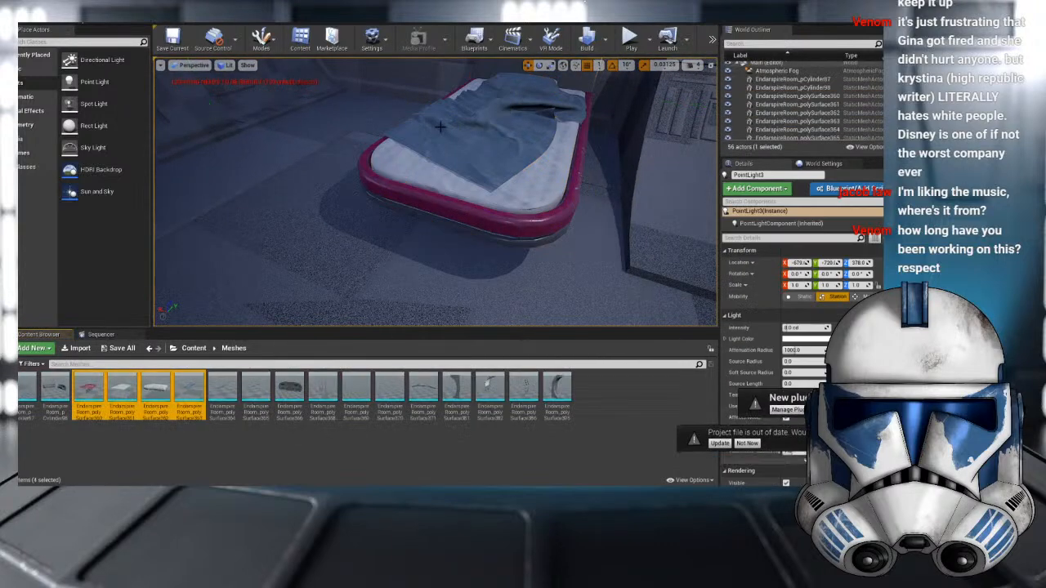
pyautogui.moveTo(464, 137); pyautogui.dragTo(559, 147, button='right')
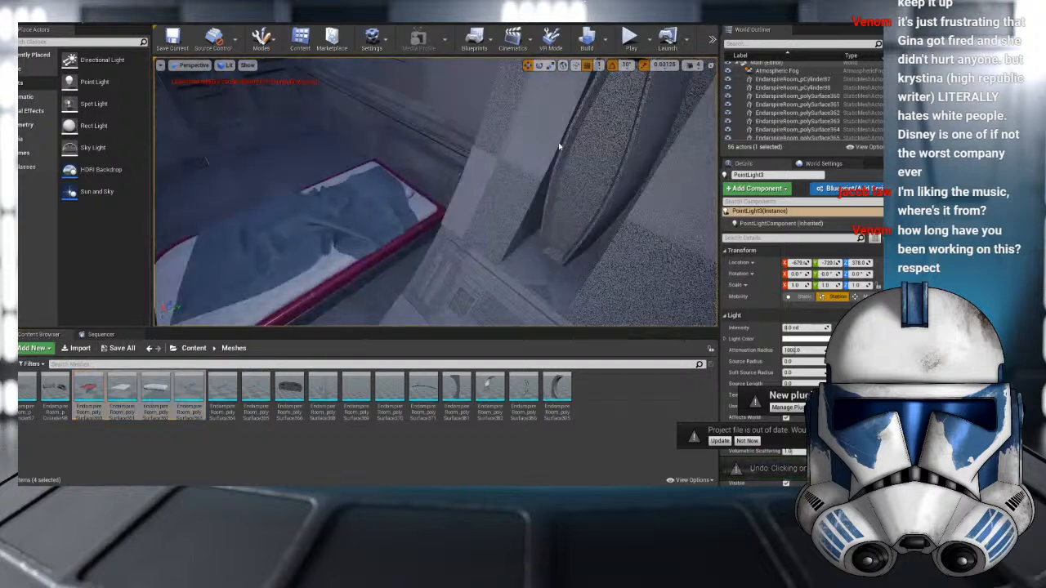
pyautogui.click(195, 348)
pyautogui.moveTo(353, 272); pyautogui.dragTo(424, 238, button='right')
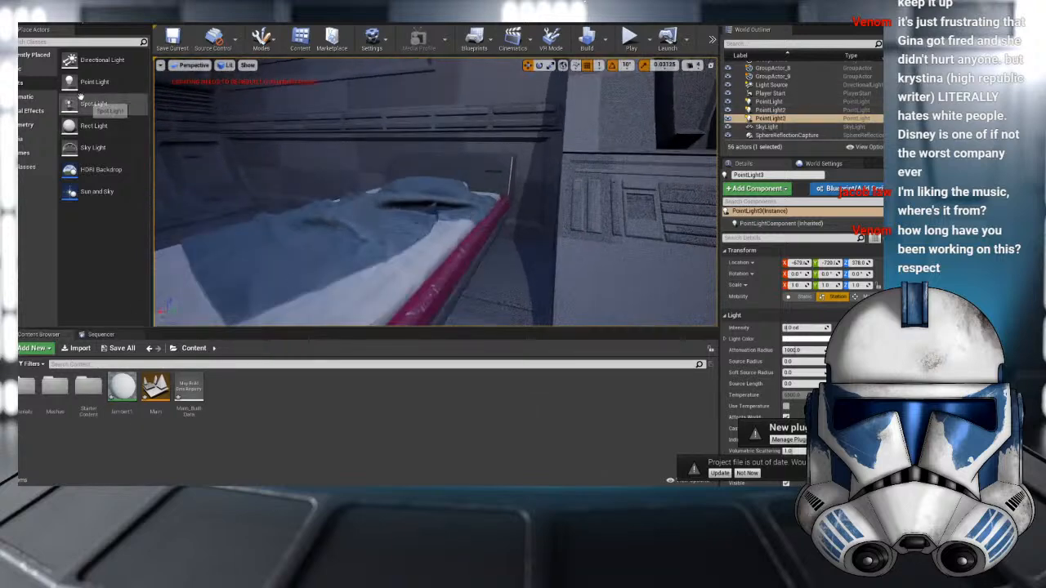
# - Place a Post Process Volume over the bed beside the sloped wall panel
pyautogui.click(35, 113)
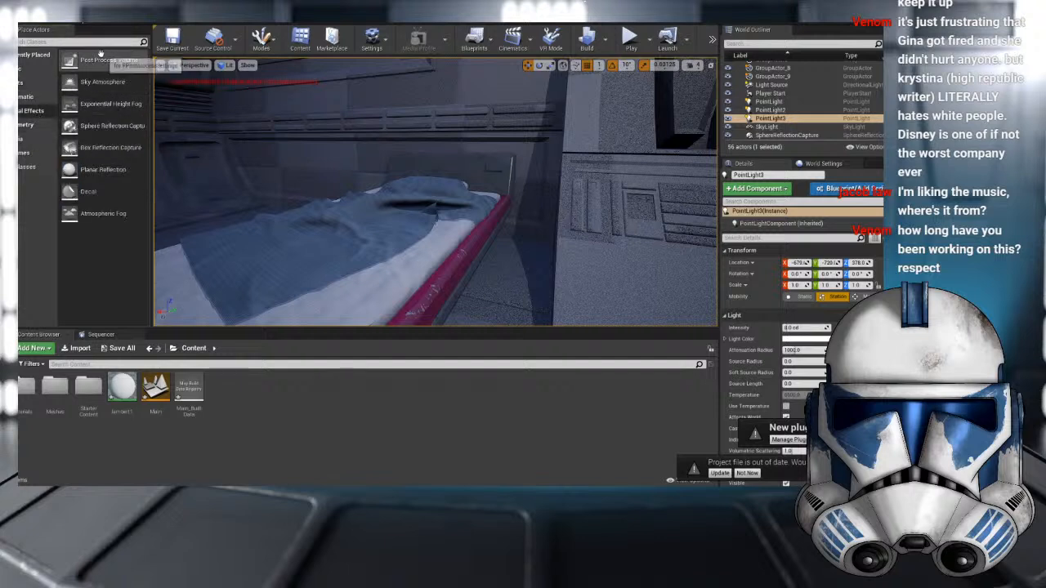
pyautogui.moveTo(100, 59); pyautogui.dragTo(331, 244)
pyautogui.scroll(-5, 401, 211)
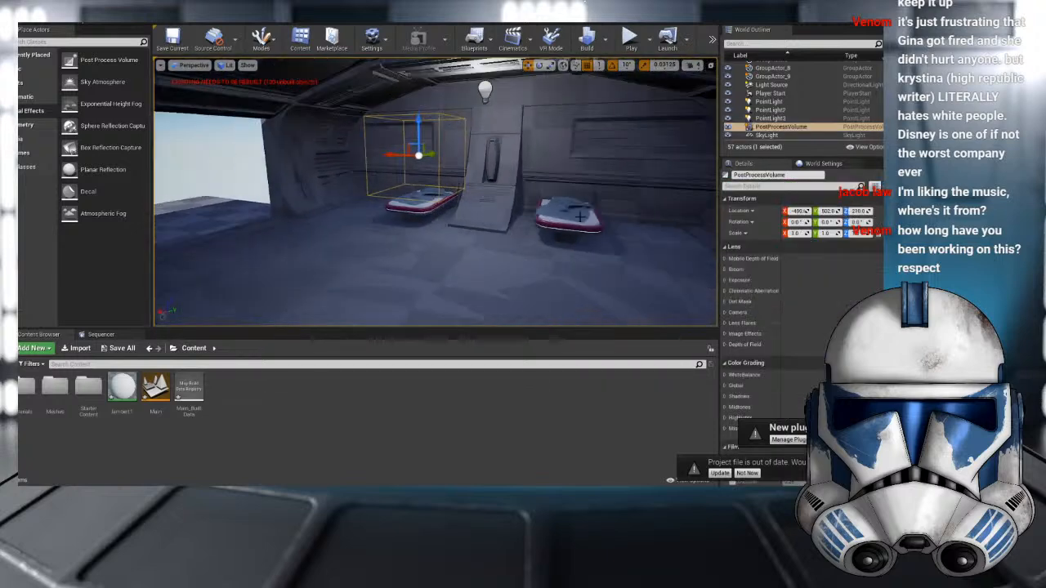
# - Enable the Method, Intensity and Threshold overrides for Bloom in the Post Process Volume
pyautogui.scroll(-3, 833, 284)
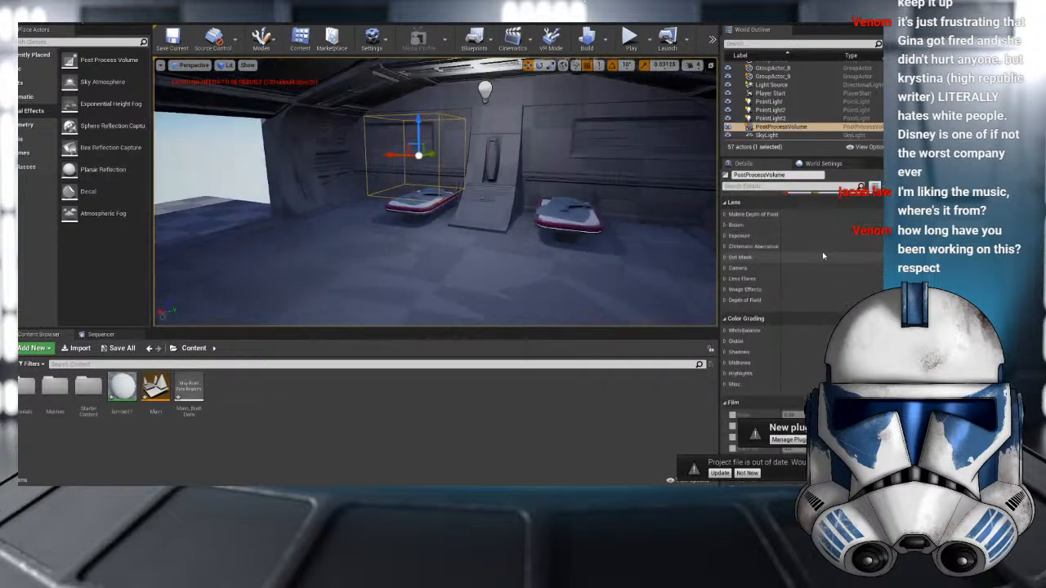
pyautogui.scroll(-2, 817, 282)
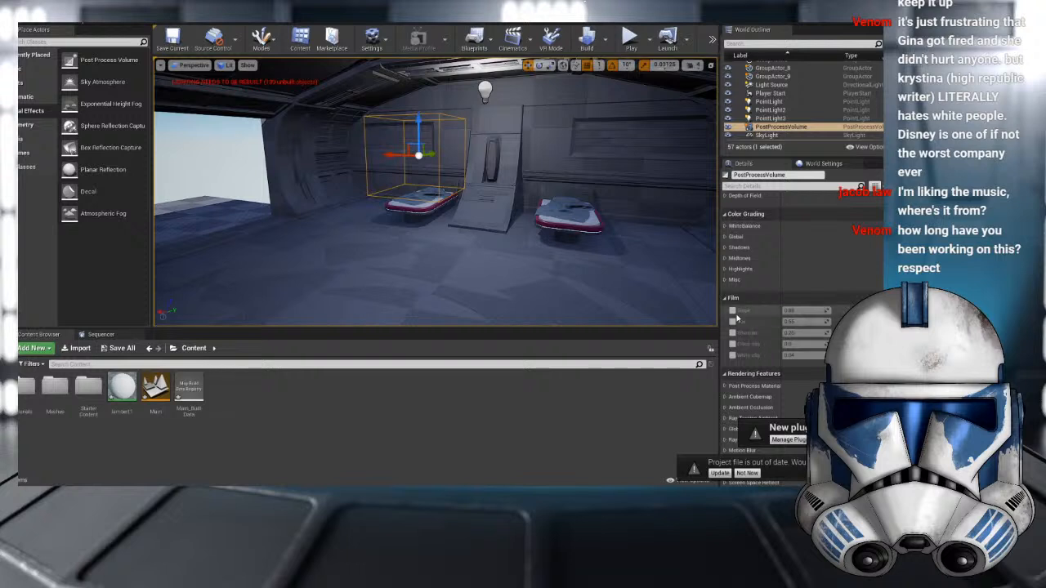
pyautogui.scroll(3, 739, 286)
pyautogui.click(724, 316)
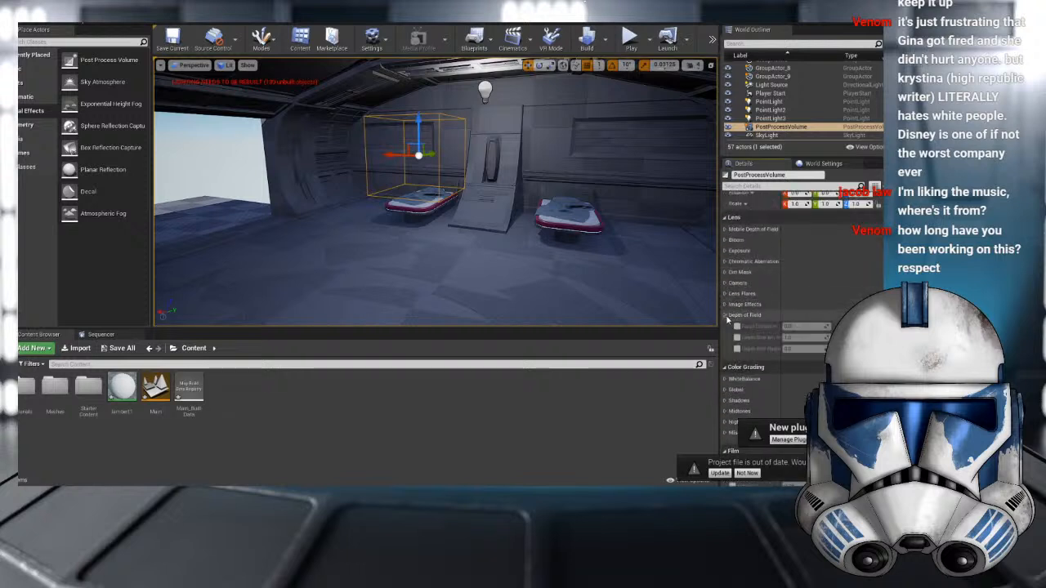
pyautogui.click(725, 316)
pyautogui.click(725, 304)
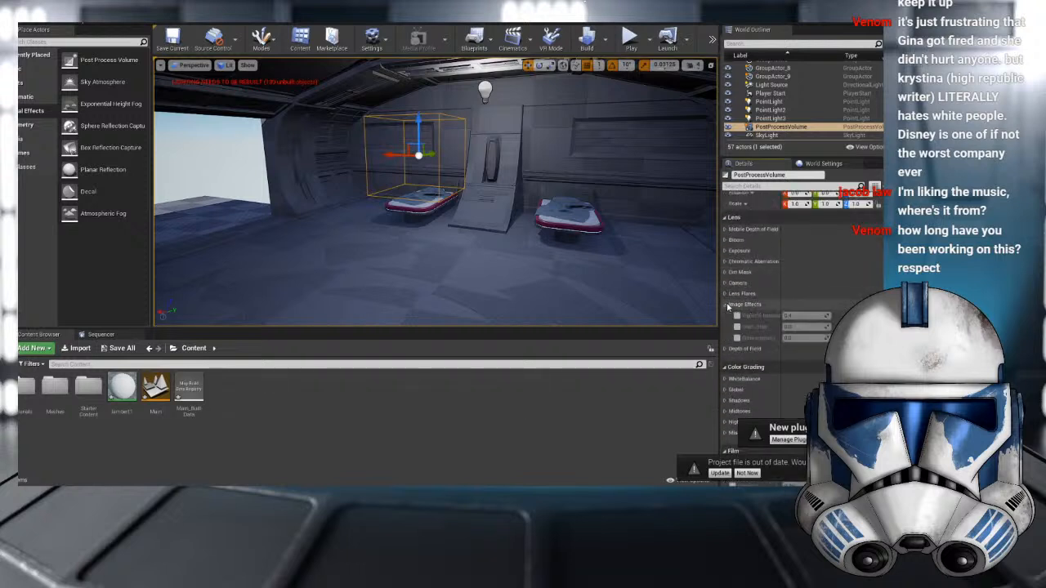
pyautogui.click(726, 305)
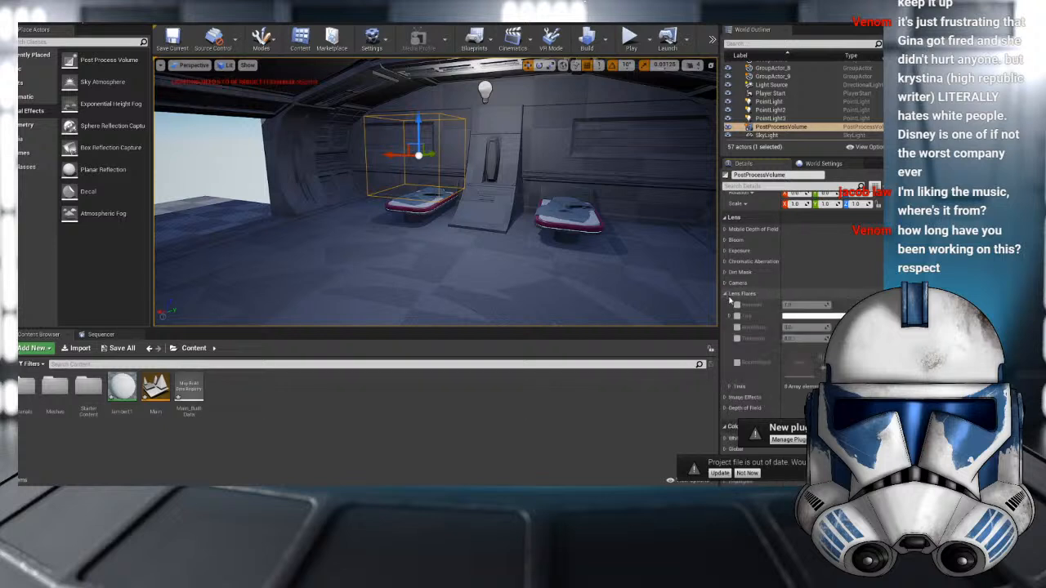
pyautogui.click(731, 240)
pyautogui.click(737, 251)
pyautogui.click(736, 274)
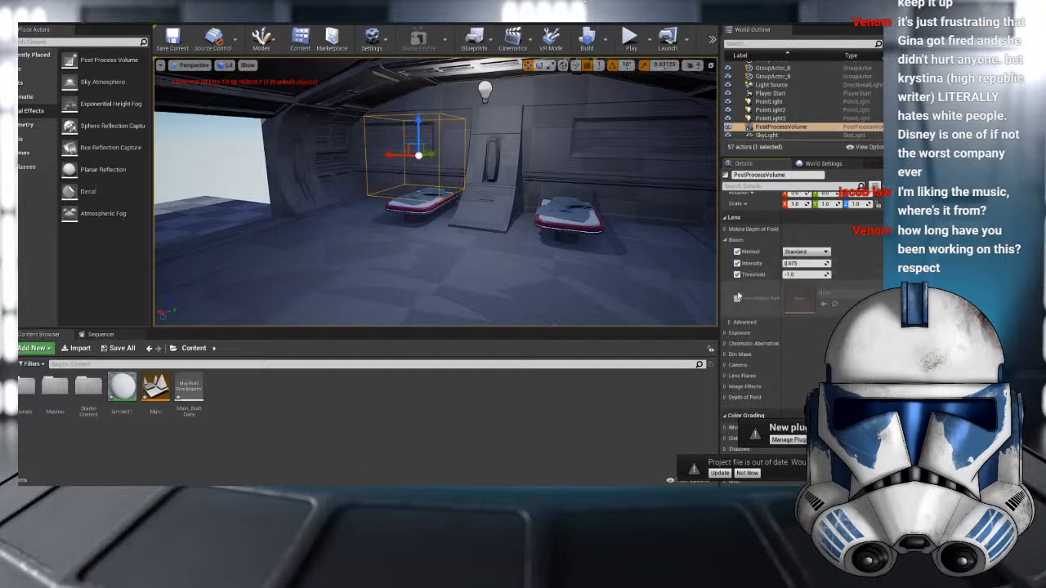
# - Inspect the bed's glowing edge up close and enable Ray Tracing Ambient Occlusion in the volume's rendering features
pyautogui.press('w')
pyautogui.moveTo(572, 270); pyautogui.dragTo(624, 273, button='right')
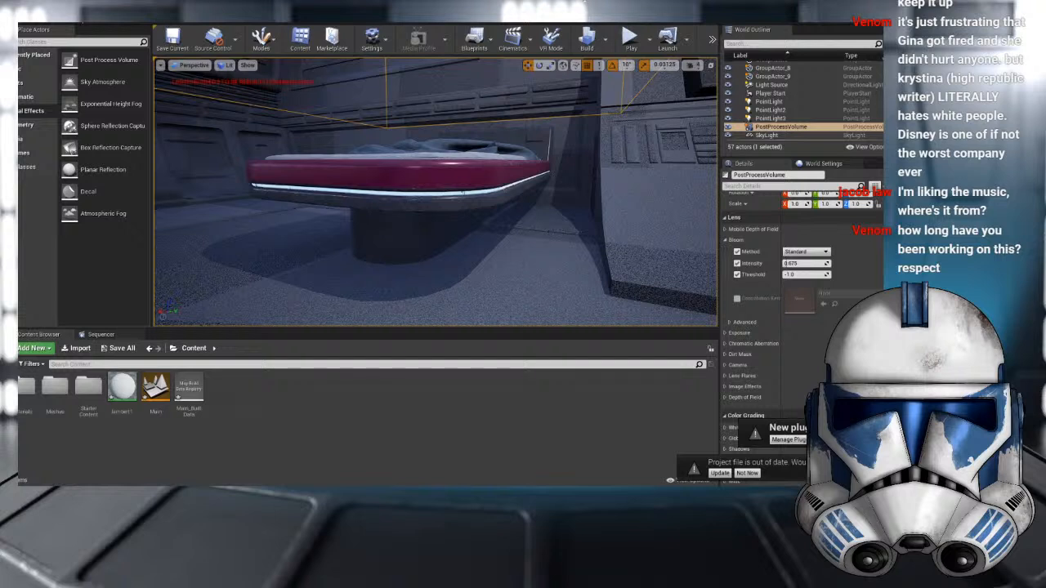
pyautogui.scroll(-2, 732, 343)
pyautogui.click(727, 326)
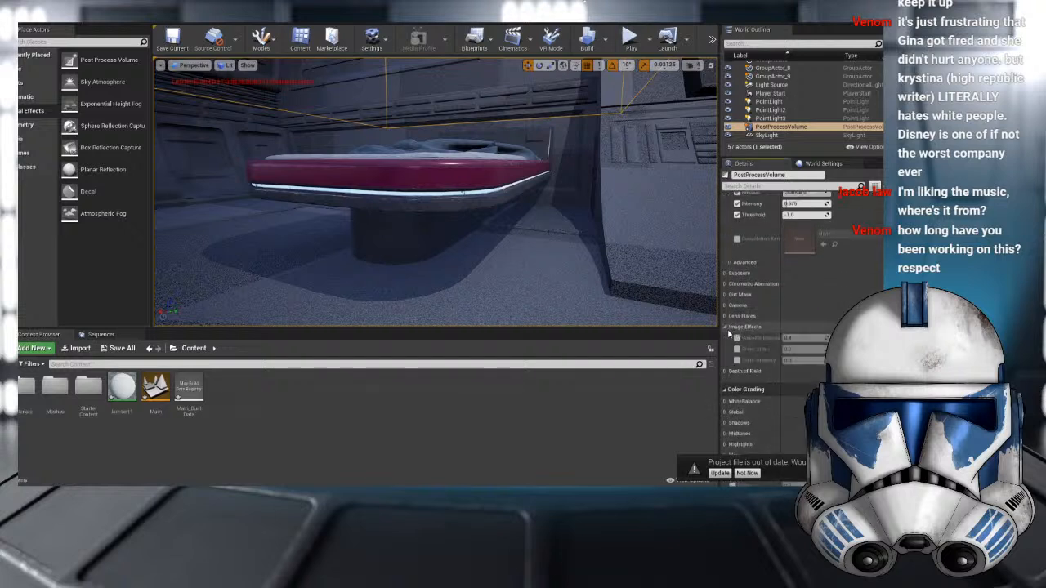
pyautogui.scroll(-4, 733, 343)
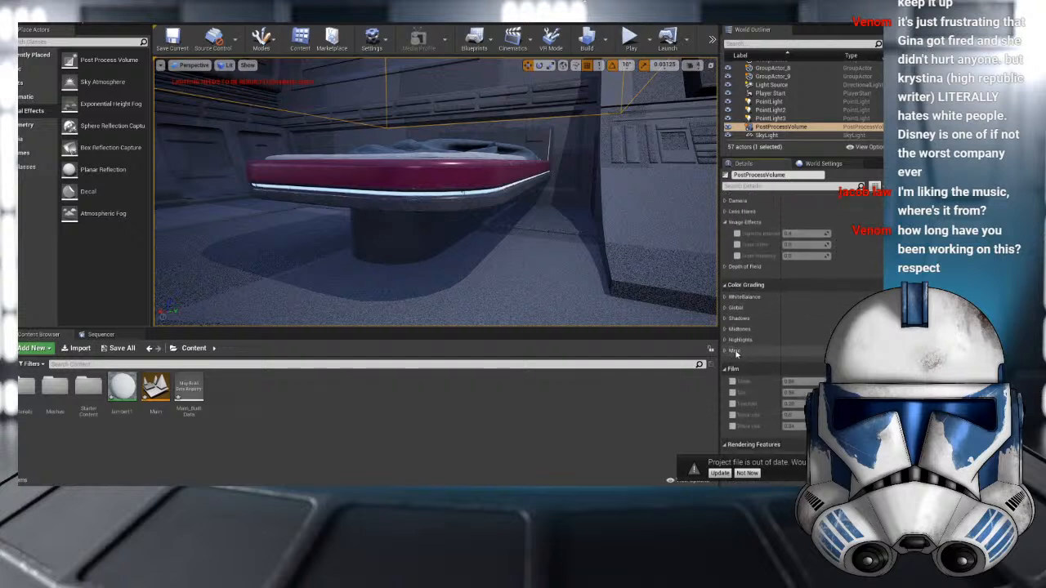
pyautogui.scroll(-4, 735, 353)
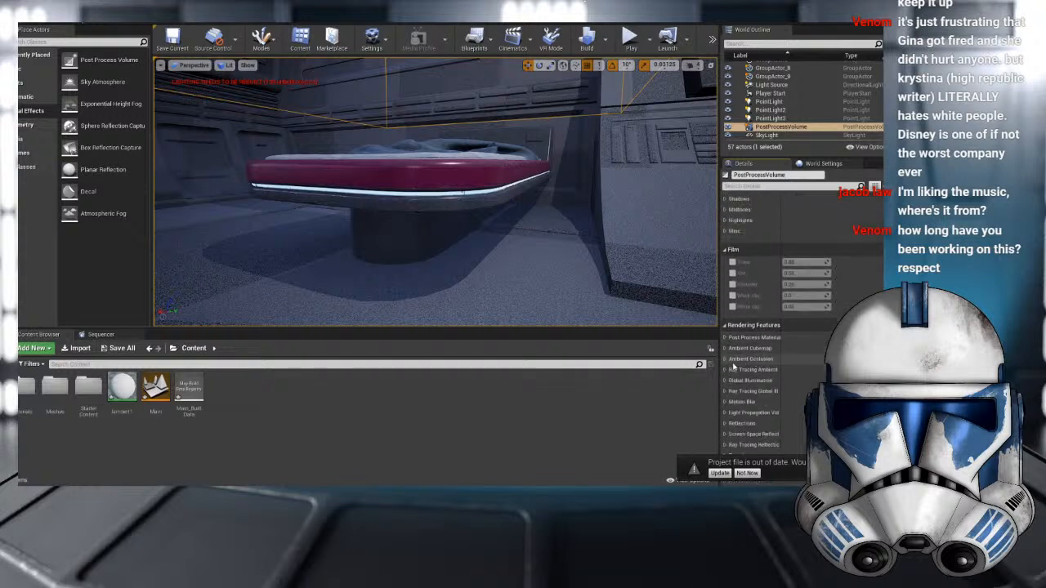
pyautogui.click(733, 369)
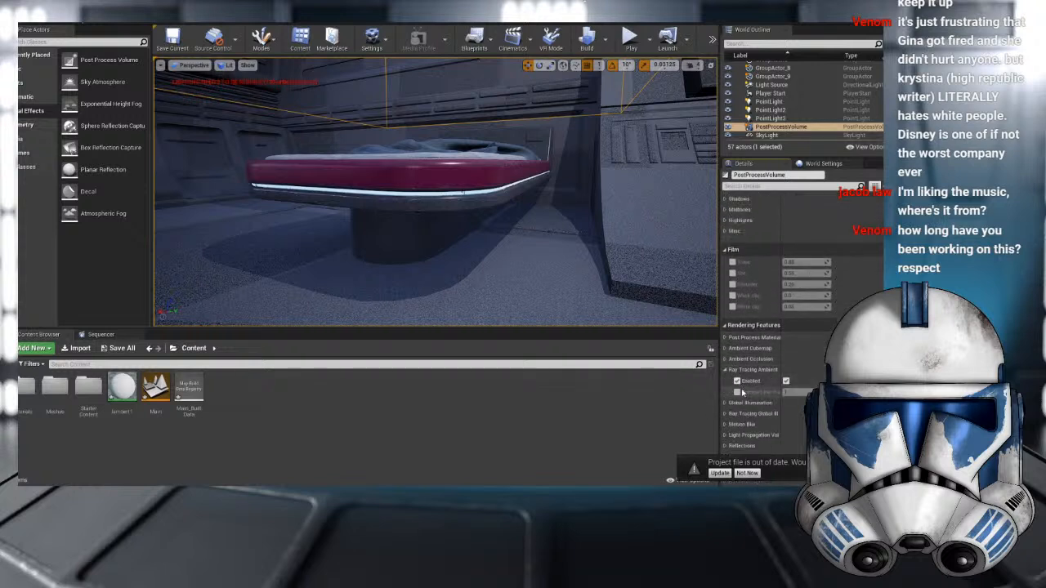
pyautogui.scroll(-1, 739, 398)
# - Enable the Indirect Lighting Color override and set the Ray Tracing Global Illumination type to Brute Force
pyautogui.click(726, 374)
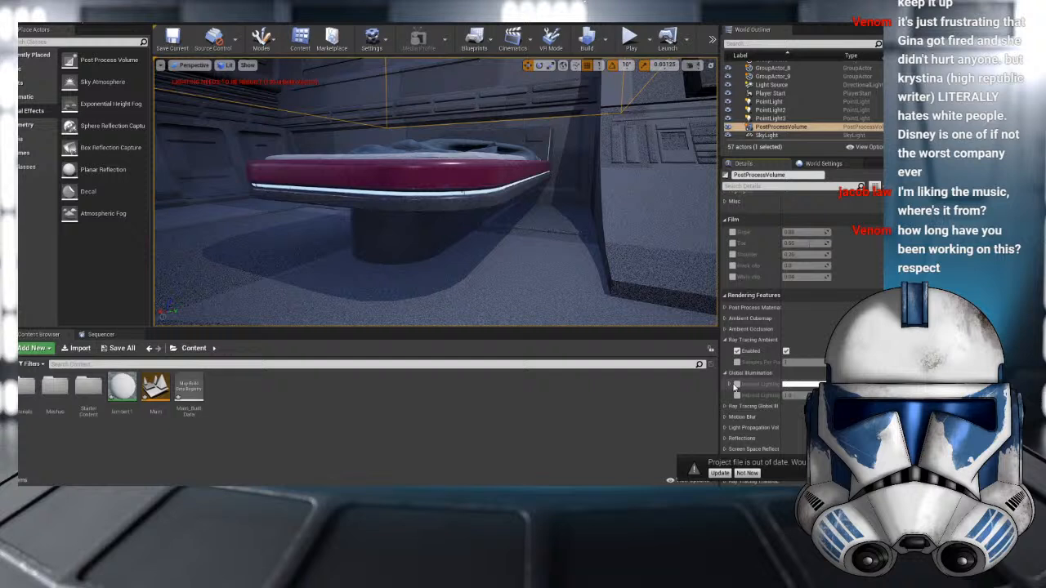
pyautogui.click(737, 385)
pyautogui.click(724, 372)
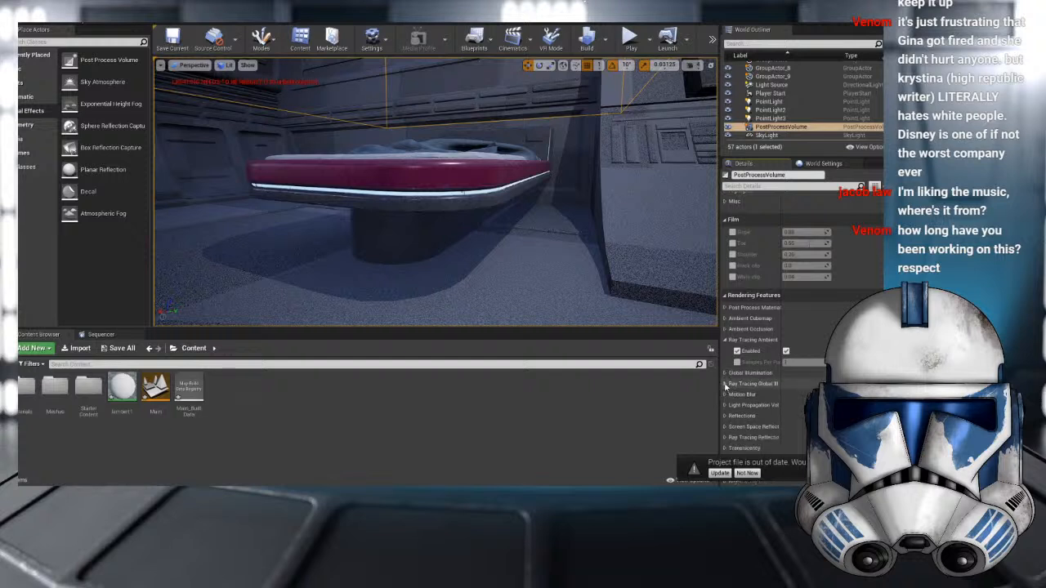
pyautogui.click(725, 384)
pyautogui.click(737, 395)
pyautogui.click(795, 395)
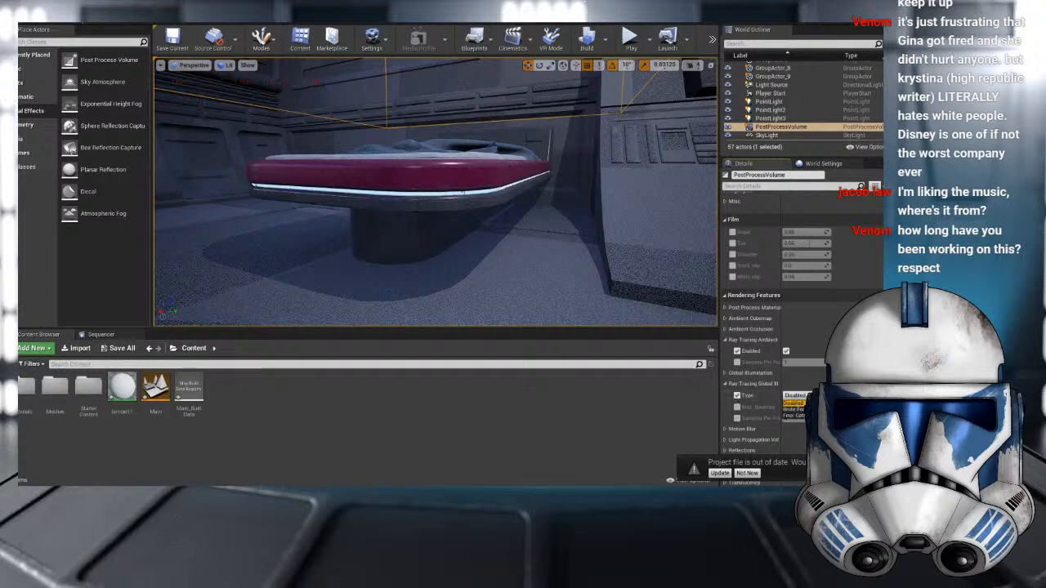
pyautogui.click(798, 410)
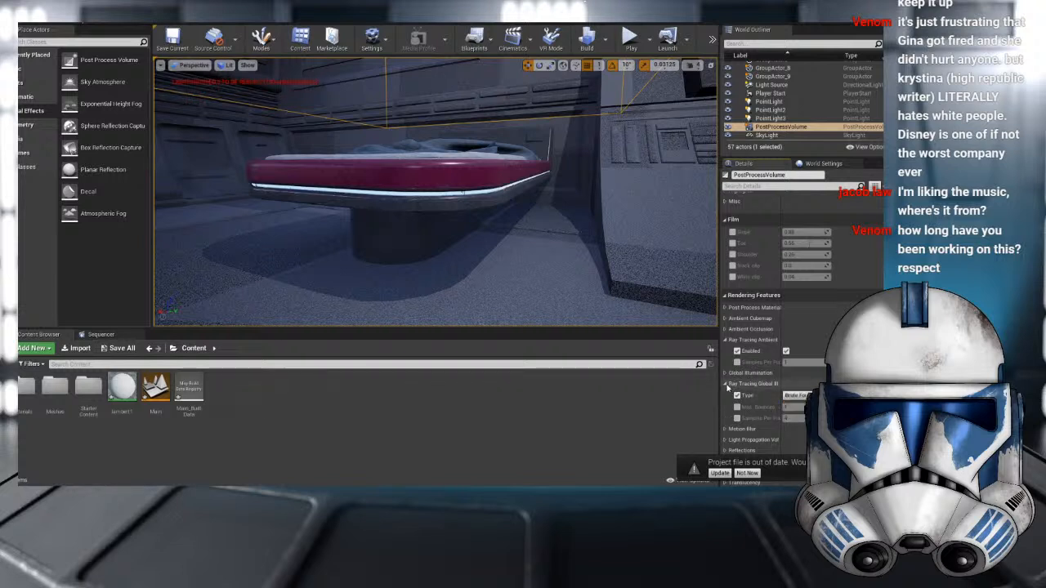
pyautogui.click(725, 384)
# - Enable the Amount, Max, Target FPS and Per Object Size overrides for Motion Blur
pyautogui.click(725, 395)
pyautogui.click(737, 406)
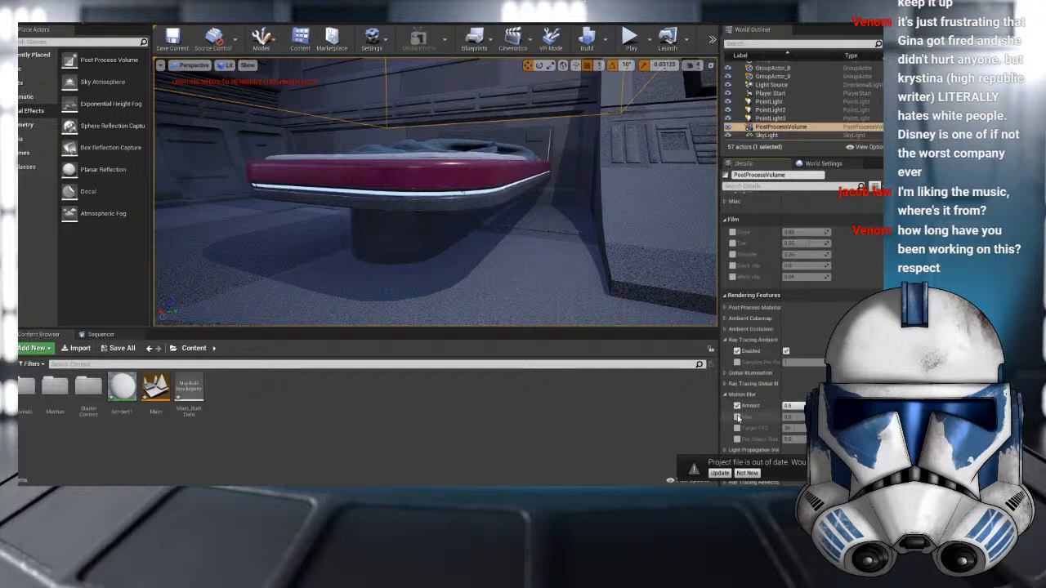
pyautogui.click(737, 417)
pyautogui.click(737, 429)
pyautogui.click(737, 439)
pyautogui.click(725, 394)
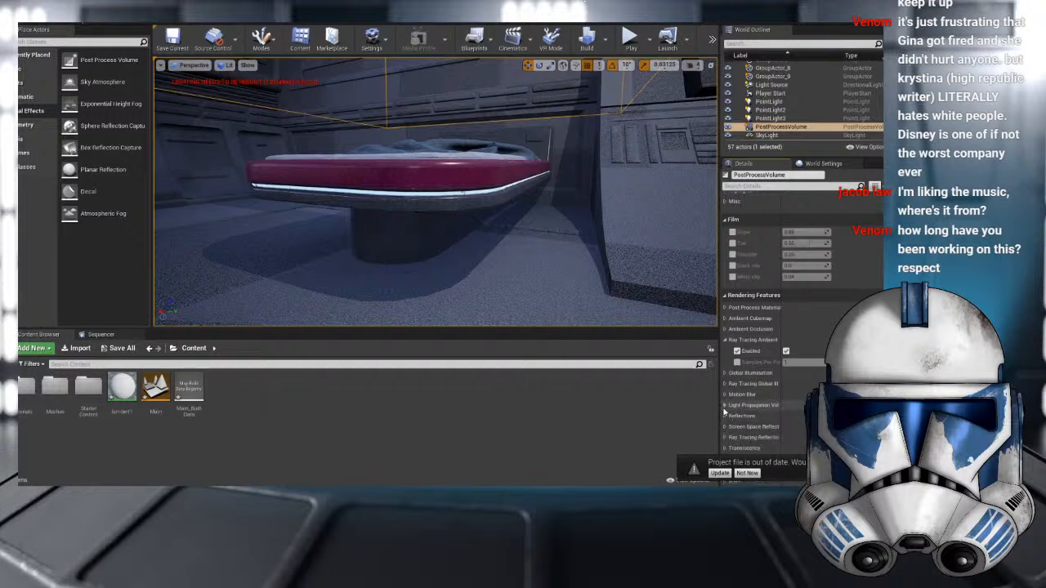
# - Enable the Type override for Reflections in the Post Process Volume, with Ray Tracing as the type
pyautogui.click(725, 416)
pyautogui.click(736, 427)
pyautogui.scroll(-1, 764, 417)
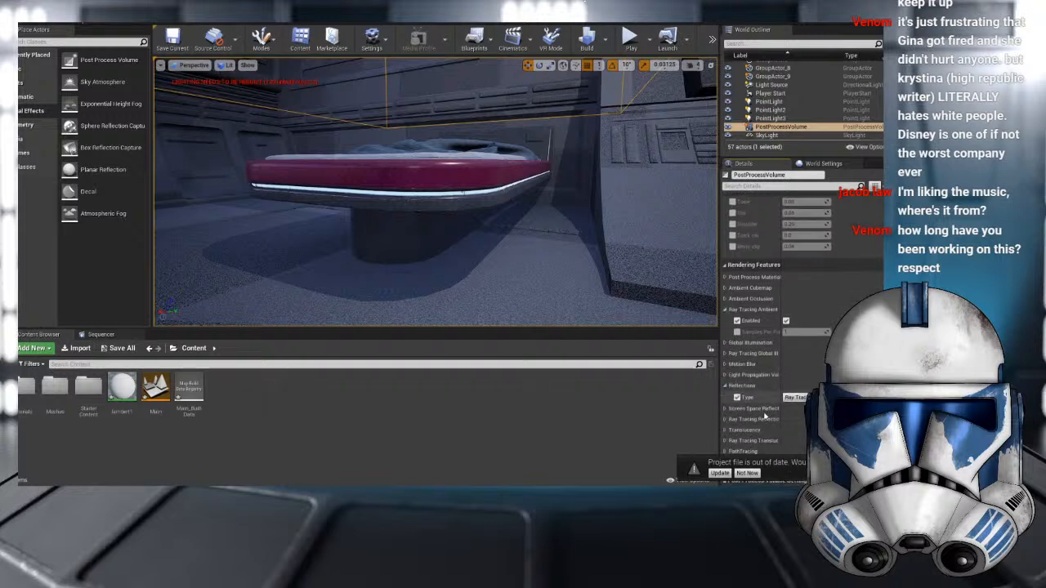
# - Enable all five overrides for Ray Tracing Reflections, from Max Roughness down through the translucent objects option
pyautogui.scroll(-1, 764, 417)
pyautogui.click(725, 390)
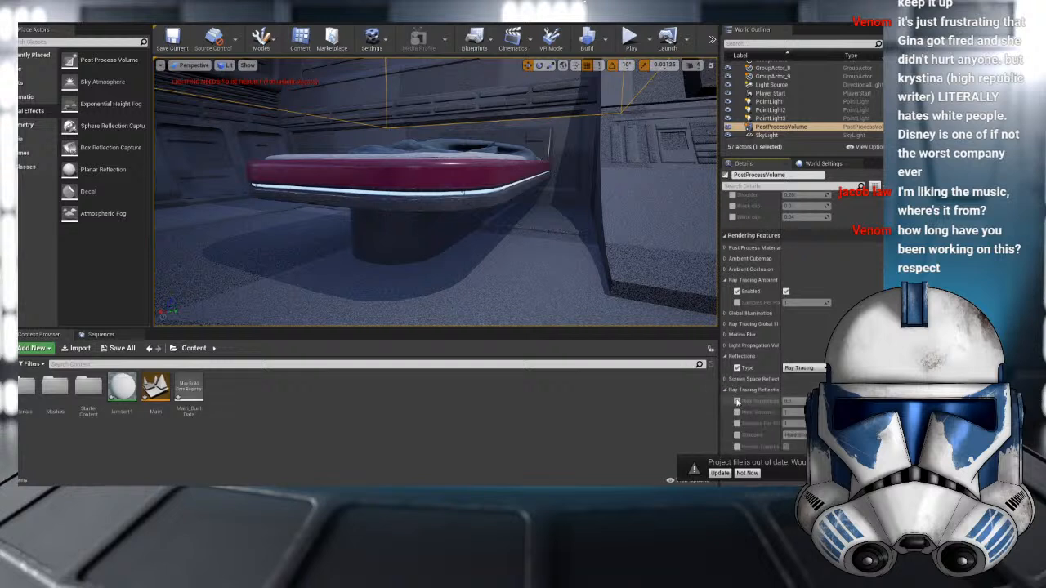
pyautogui.click(737, 402)
pyautogui.click(737, 412)
pyautogui.click(737, 423)
pyautogui.click(737, 434)
pyautogui.click(737, 446)
pyautogui.click(725, 391)
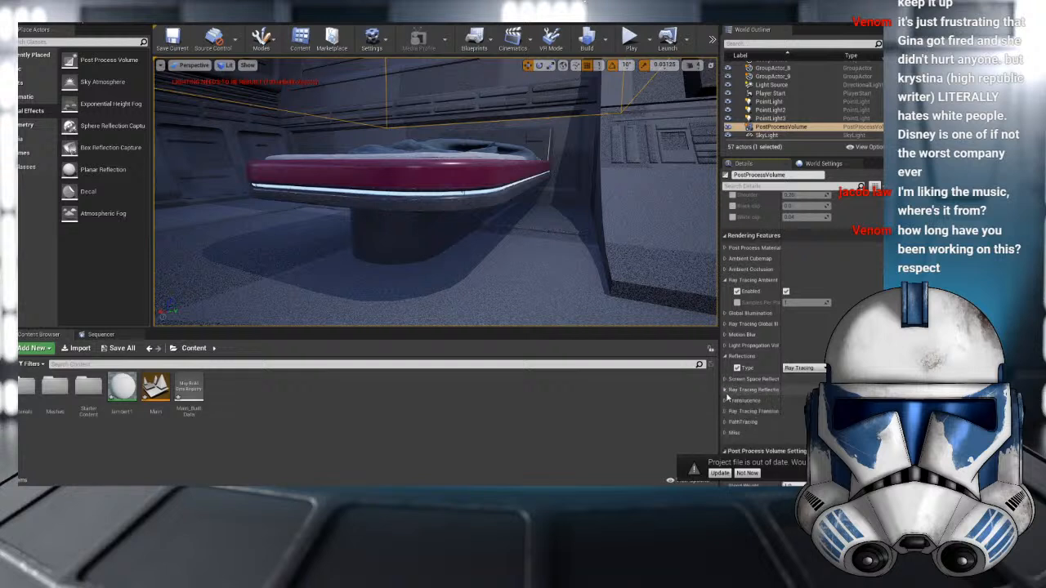
# - Turn on Infinite Extent (Unbound) for the Post Process Volume and check the result around the room and bed
pyautogui.scroll(-1, 727, 398)
pyautogui.click(725, 397)
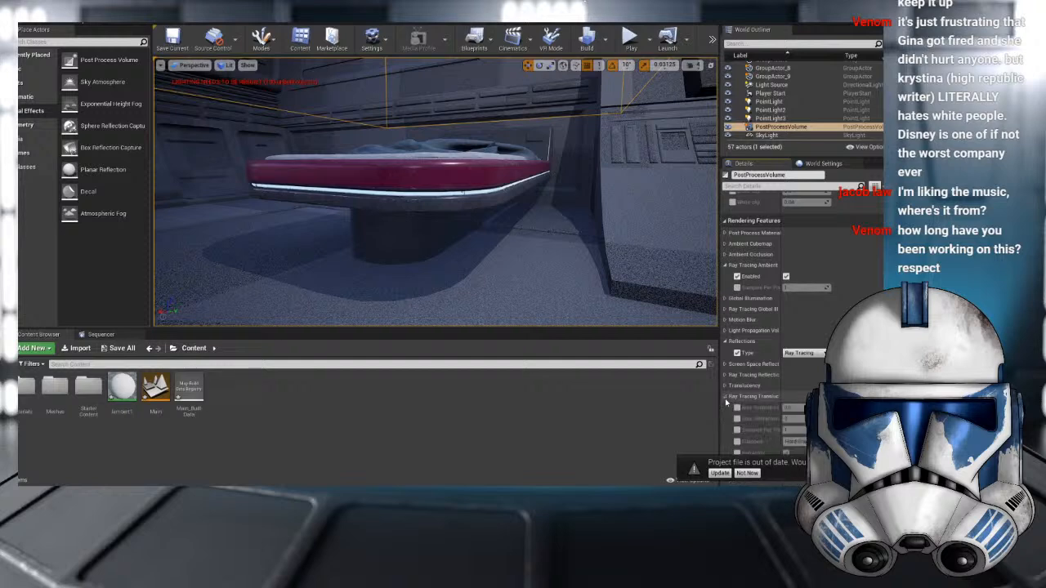
pyautogui.click(725, 397)
pyautogui.scroll(-3, 514, 249)
pyautogui.moveTo(498, 235)
pyautogui.mouseDown(button='right')
pyautogui.moveTo(490, 245)
pyautogui.moveTo(523, 228)
pyautogui.moveTo(507, 225)
pyautogui.mouseUp(button='right')
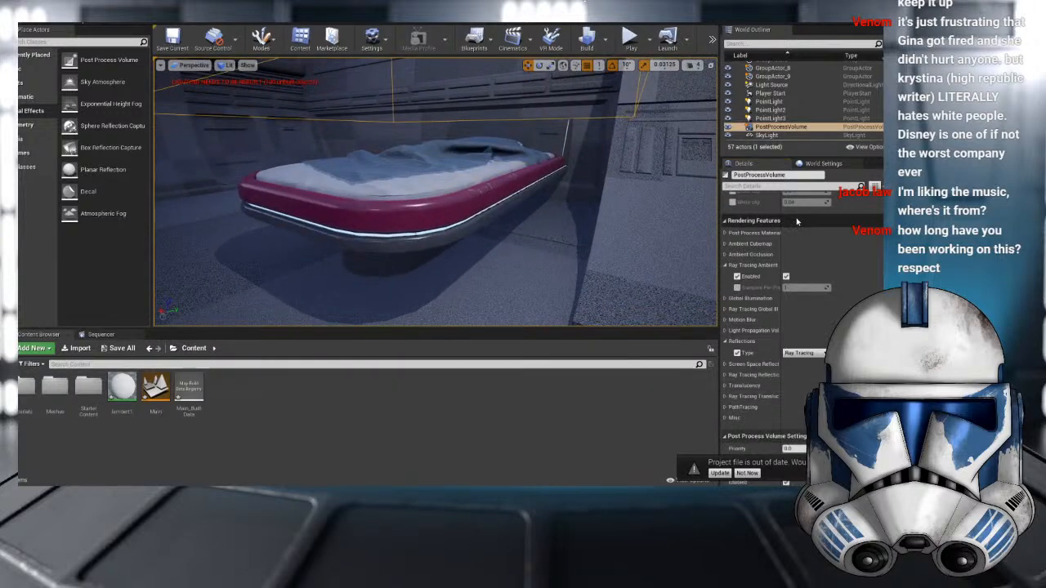
pyautogui.scroll(10, 796, 221)
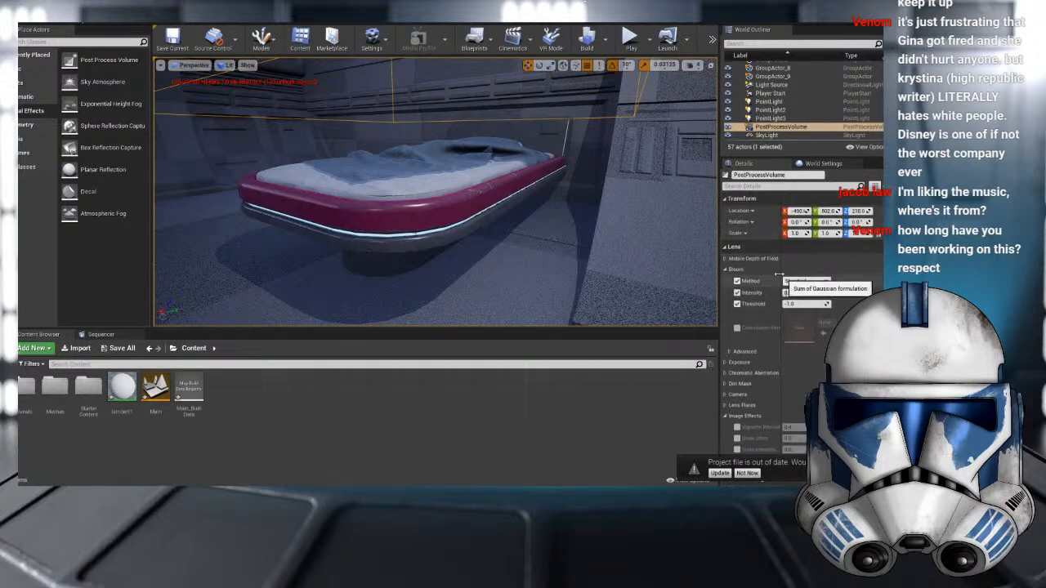
pyautogui.scroll(-10, 735, 270)
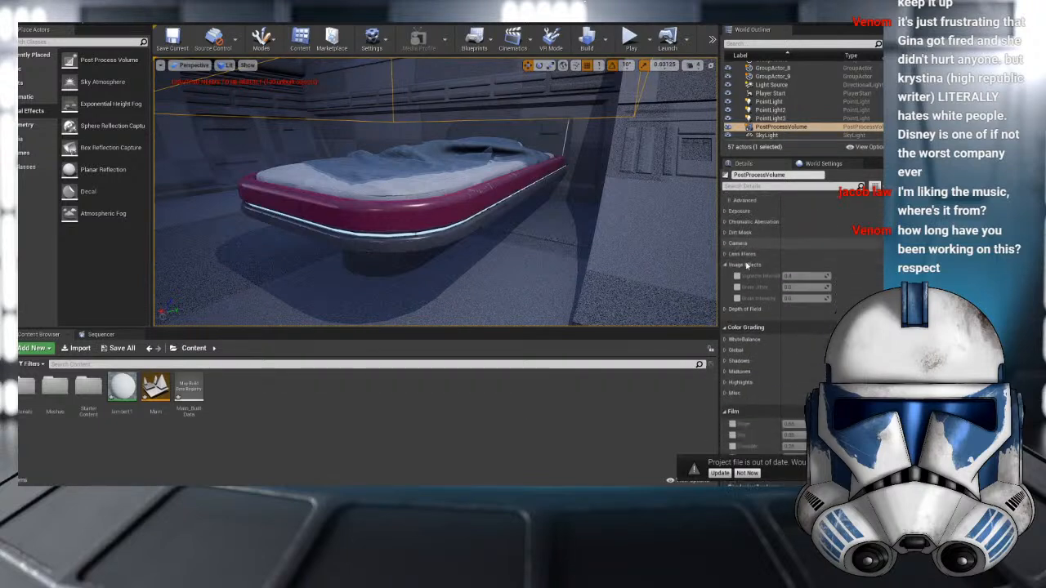
pyautogui.scroll(-5, 745, 266)
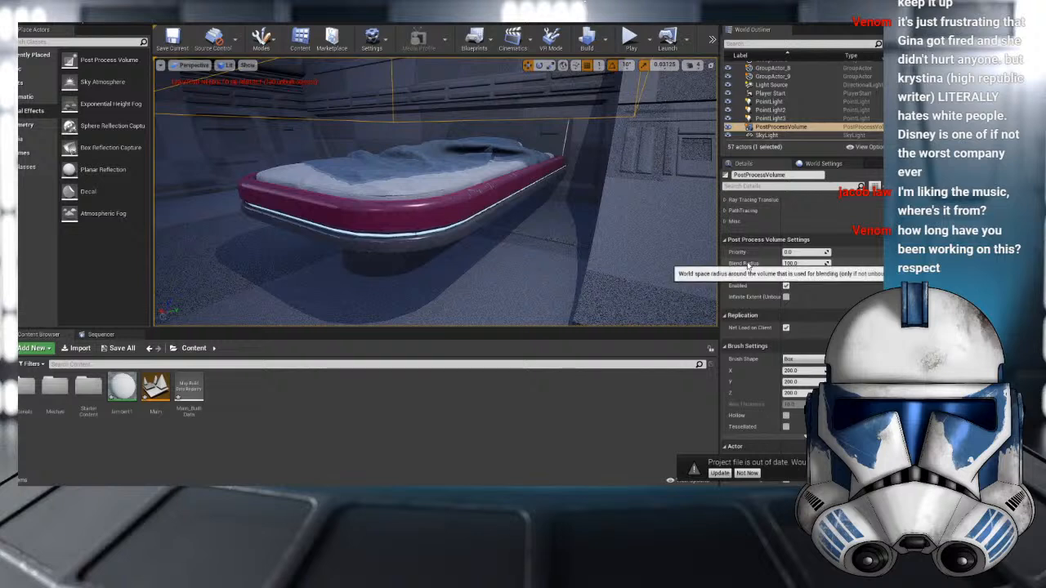
pyautogui.click(785, 296)
pyautogui.scroll(-5, 706, 263)
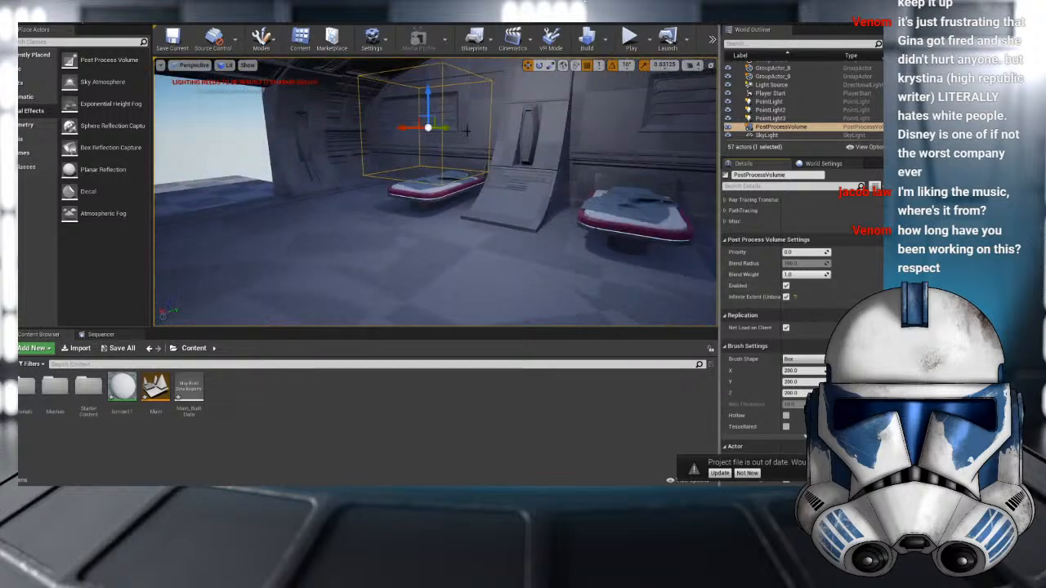
pyautogui.scroll(-3, 485, 147)
pyautogui.scroll(8, 485, 148)
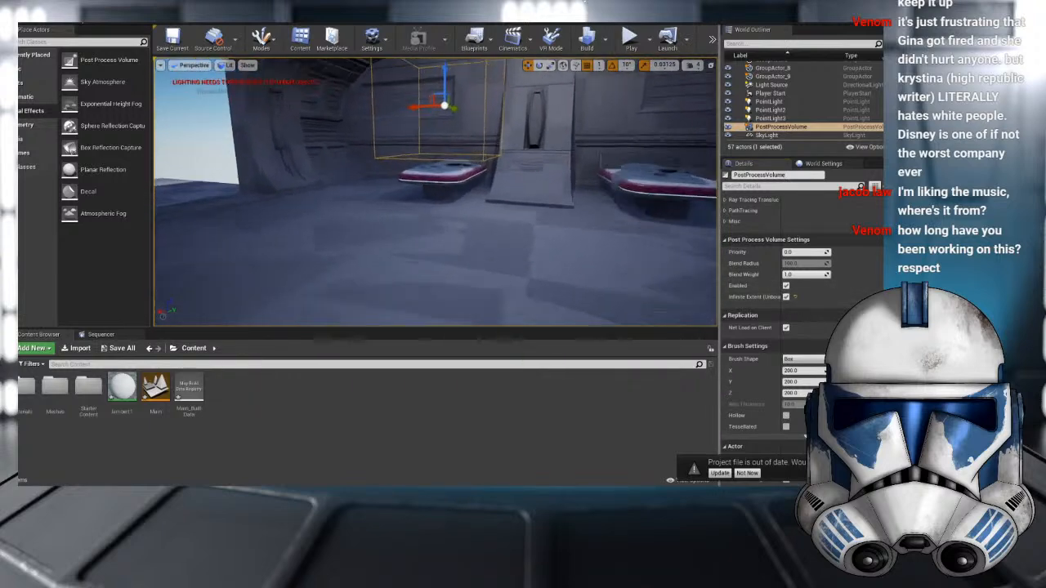
pyautogui.press('s')
pyautogui.moveTo(504, 138); pyautogui.dragTo(513, 115, button='right')
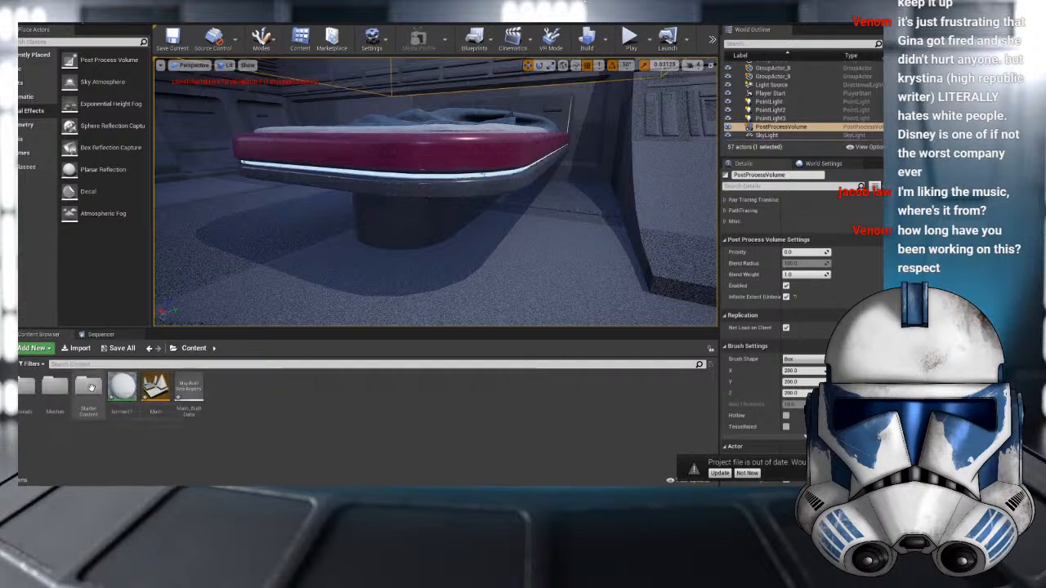
# - Open the Bed folder inside Materials and select the ES_R_Bed material
pyautogui.doubleClick(34, 386)
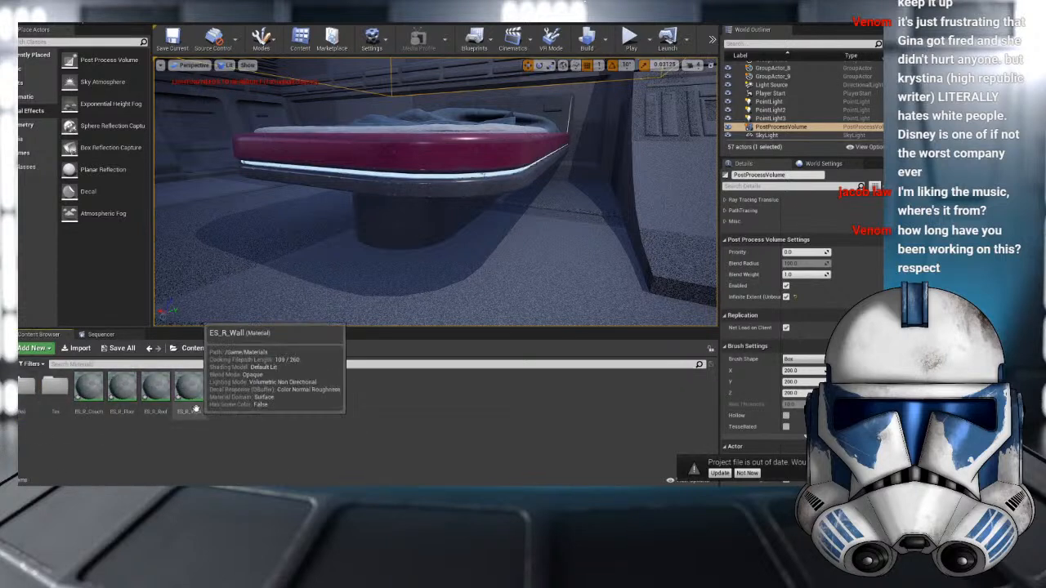
pyautogui.doubleClick(27, 385)
pyautogui.click(190, 392)
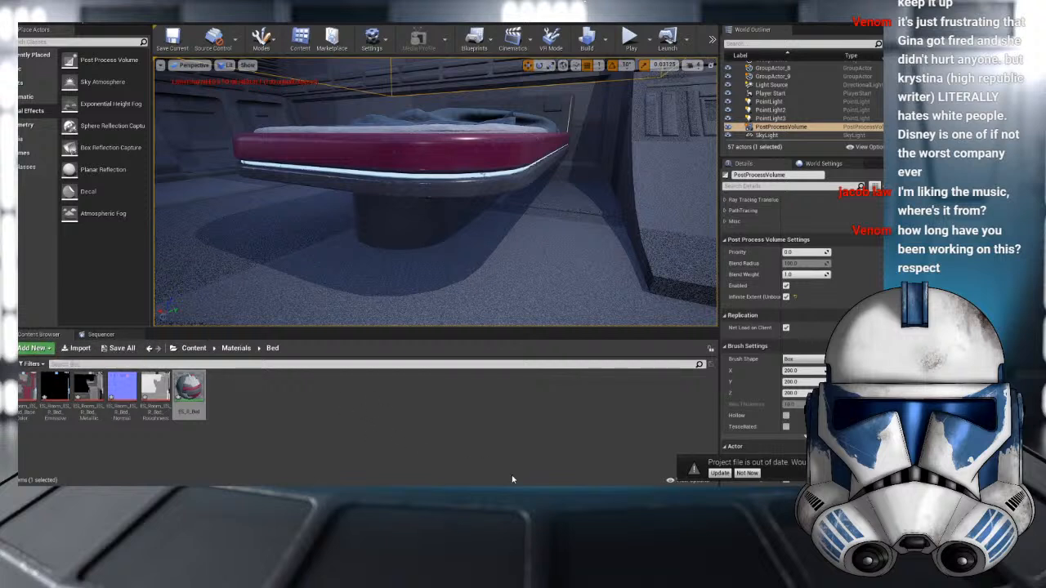
pyautogui.moveTo(553, 447)
# - Select the bed group, focus on it and examine its glowing edge and base from a low angle
pyautogui.moveTo(449, 264); pyautogui.dragTo(445, 242, button='right')
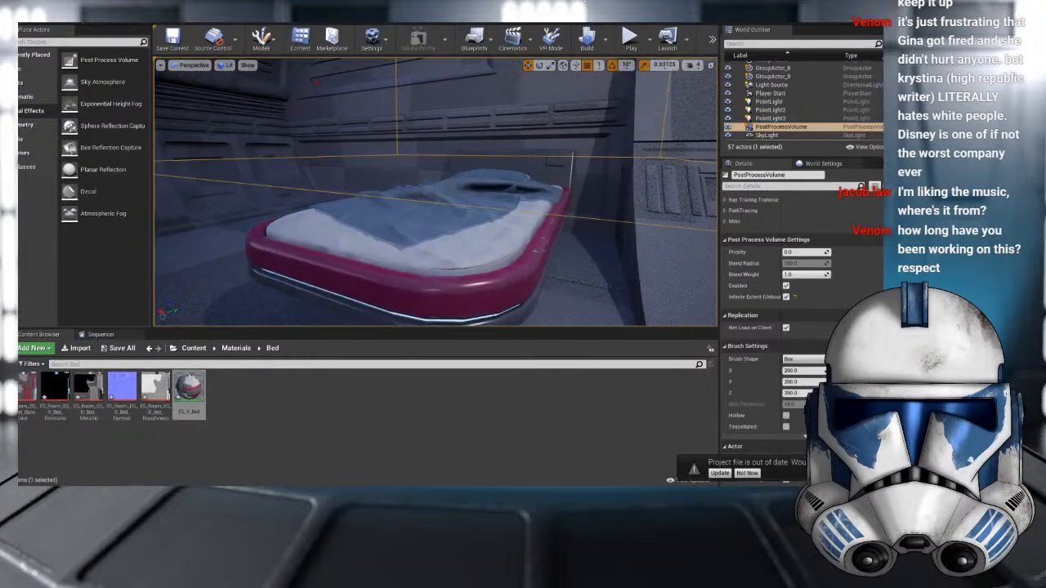
pyautogui.moveTo(383, 210)
pyautogui.mouseDown(button='right')
pyautogui.moveTo(383, 172)
pyautogui.moveTo(390, 210)
pyautogui.mouseUp(button='right')
pyautogui.rightClick(390, 213)
pyautogui.scroll(-3, 424, 176)
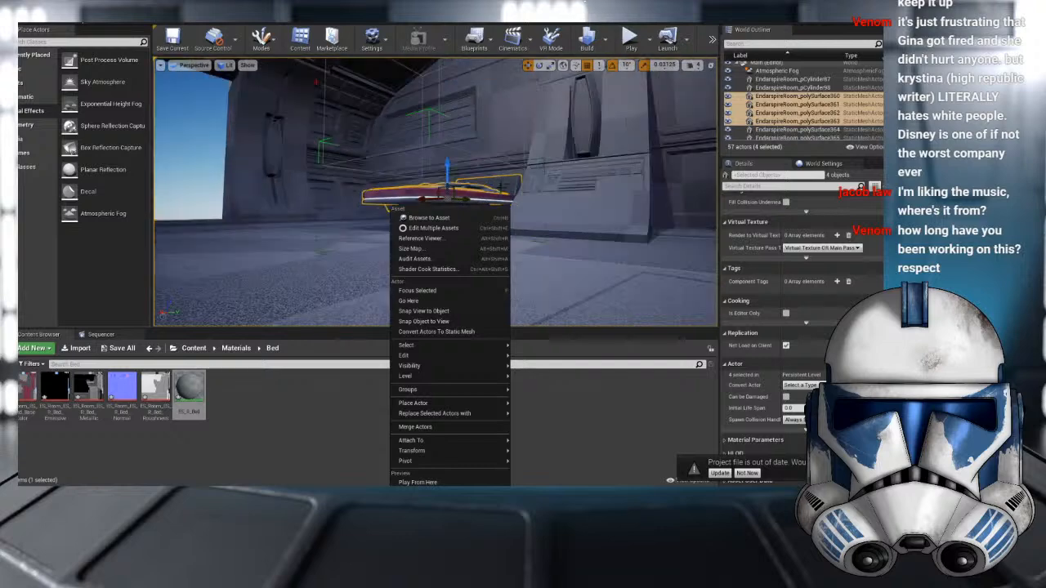
pyautogui.press('w')
pyautogui.moveTo(501, 187); pyautogui.dragTo(556, 204, button='right')
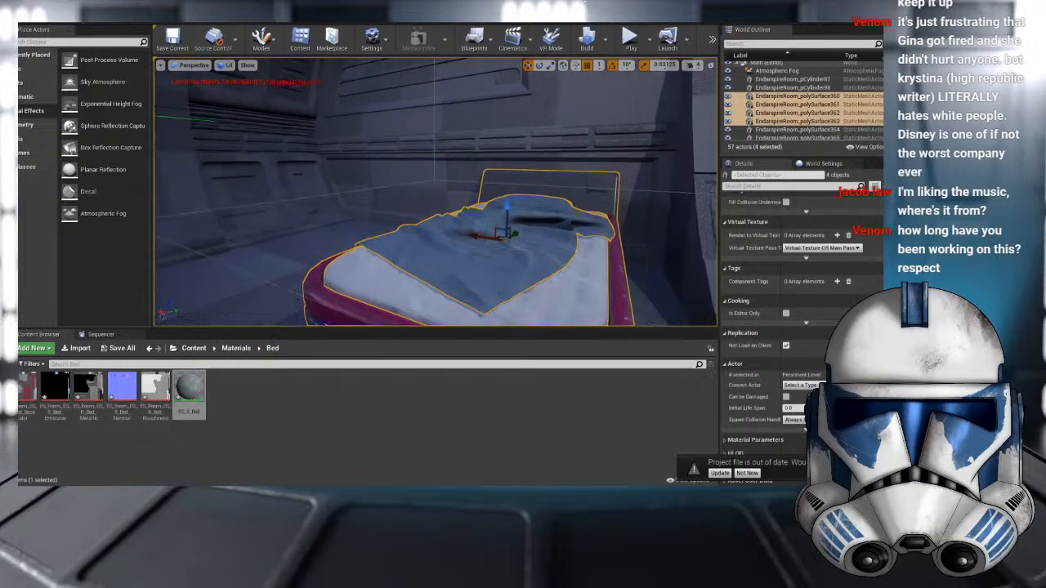
pyautogui.press('f')
pyautogui.keyDown('alt'); pyautogui.moveTo(555, 204); pyautogui.dragTo(665, 211); pyautogui.keyUp('alt')
pyautogui.scroll(1, 739, 92)
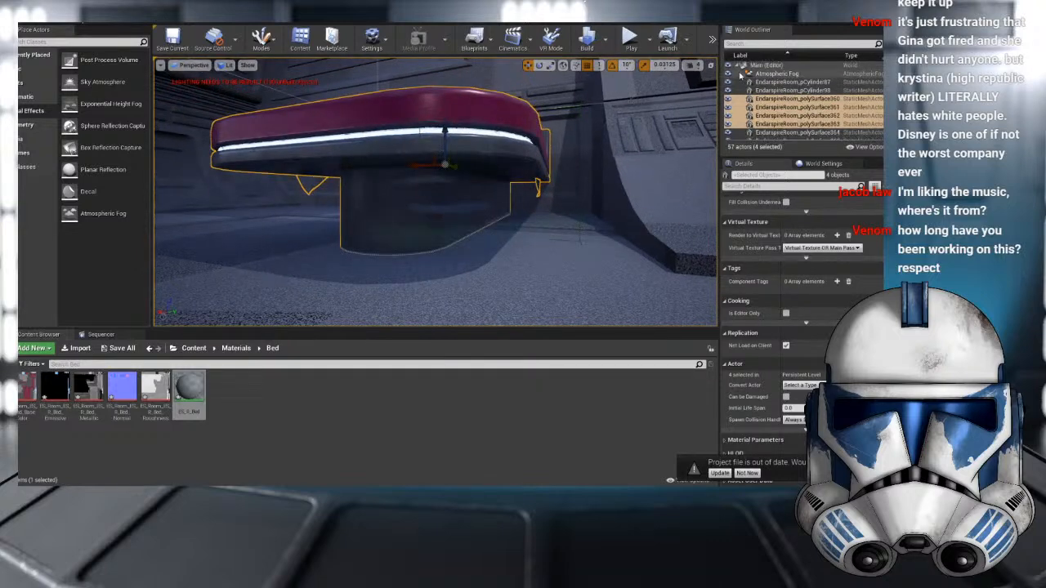
# - Reselect the Post Process Volume and enable the Intensity, Tint, BokehSize and Threshold overrides for Lens Flares
pyautogui.scroll(-8, 740, 77)
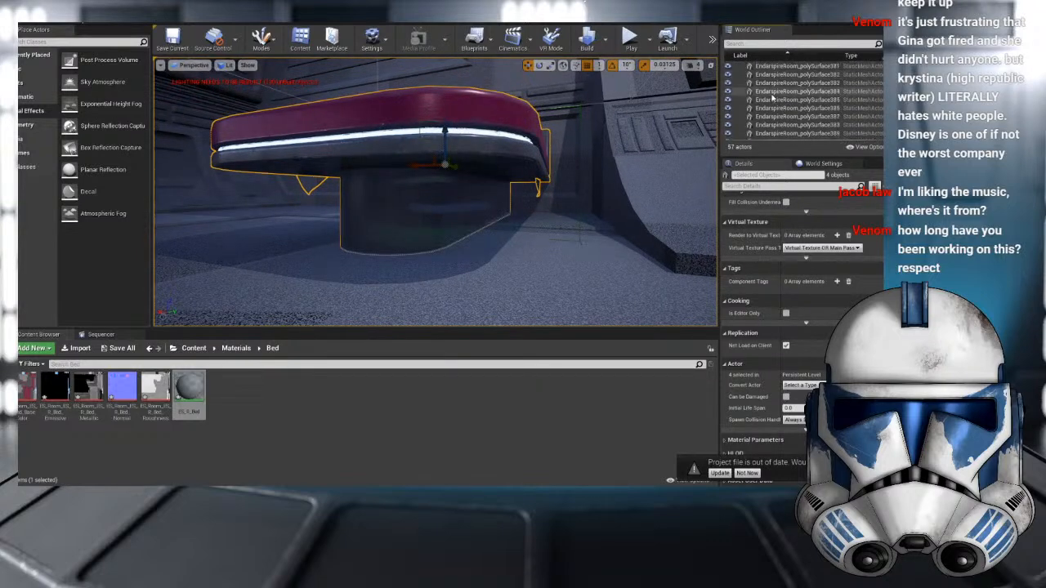
pyautogui.scroll(-10, 770, 95)
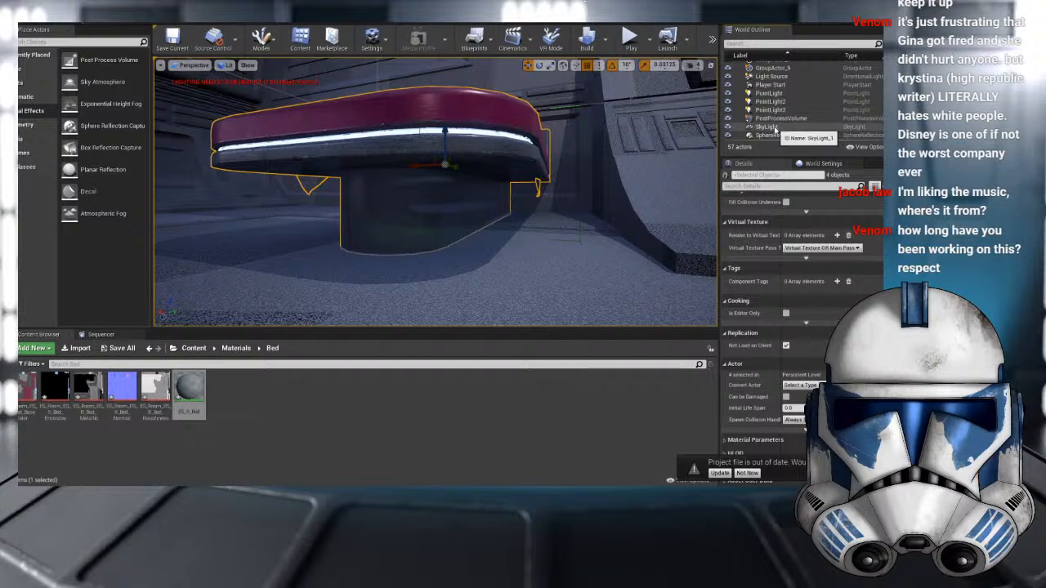
pyautogui.click(776, 135)
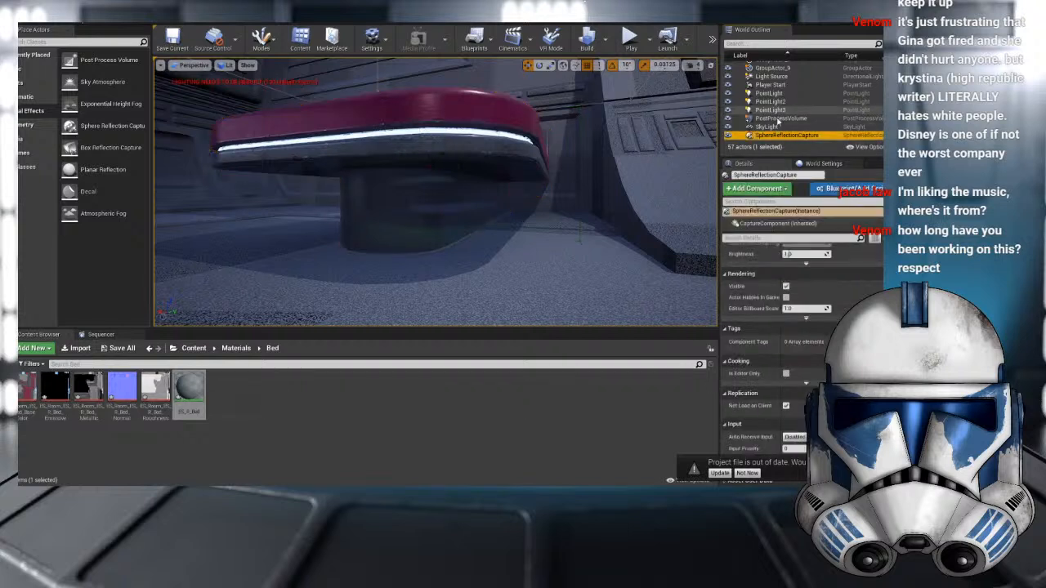
pyautogui.scroll(1, 780, 115)
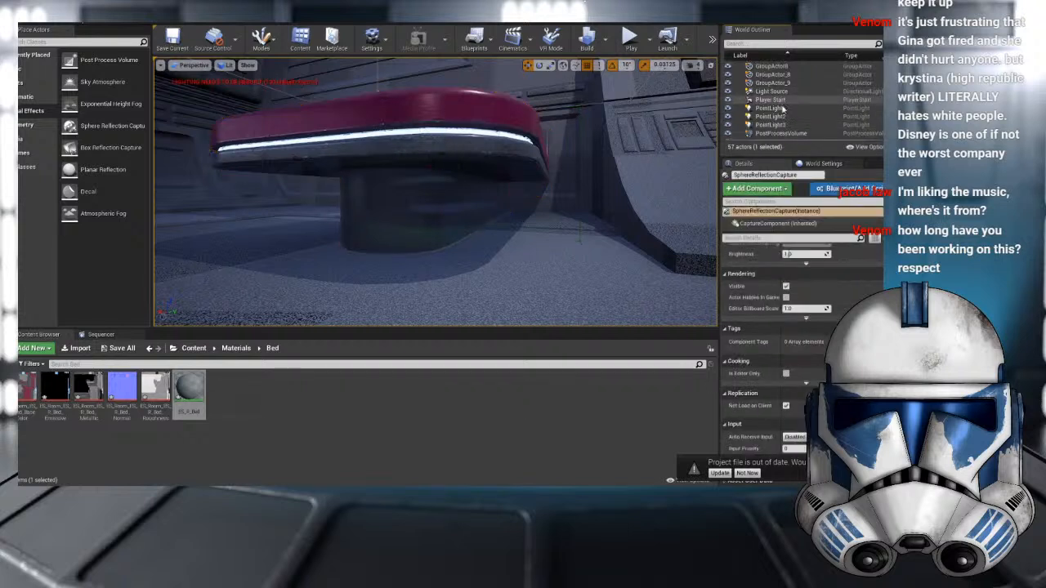
pyautogui.scroll(-1, 782, 109)
pyautogui.click(780, 118)
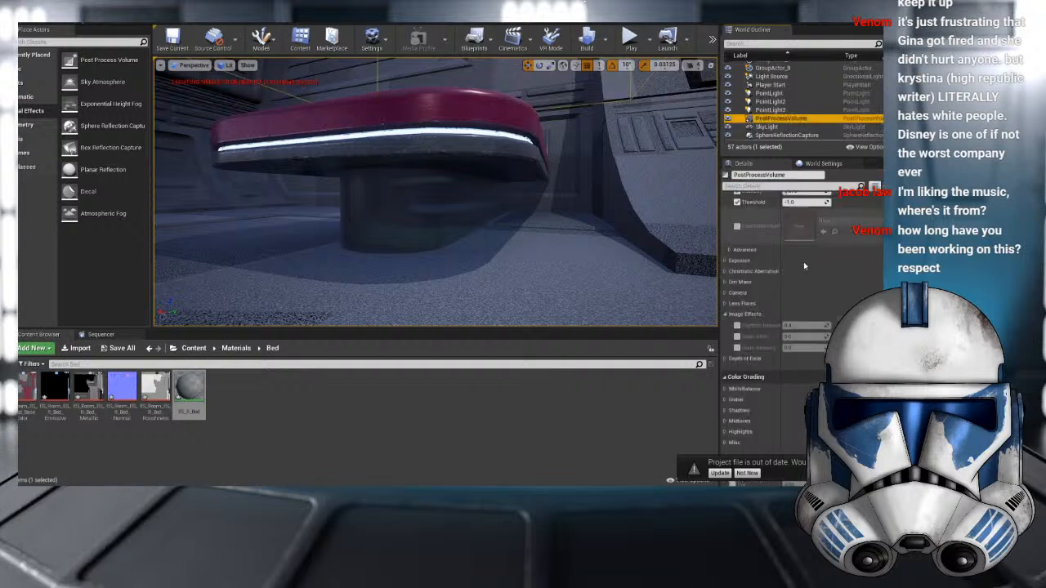
pyautogui.scroll(-3, 739, 315)
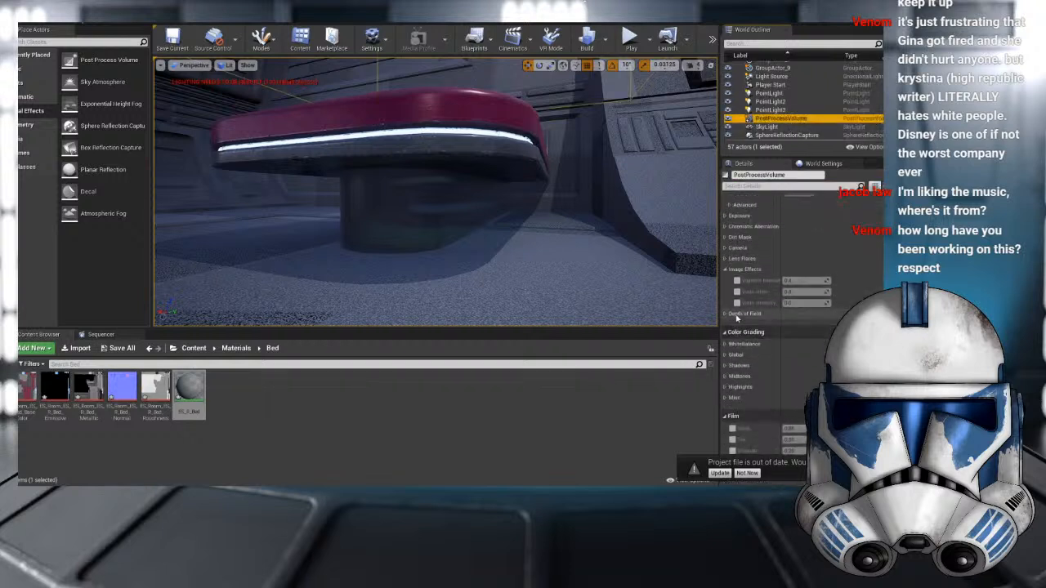
pyautogui.scroll(3, 735, 311)
pyautogui.click(726, 305)
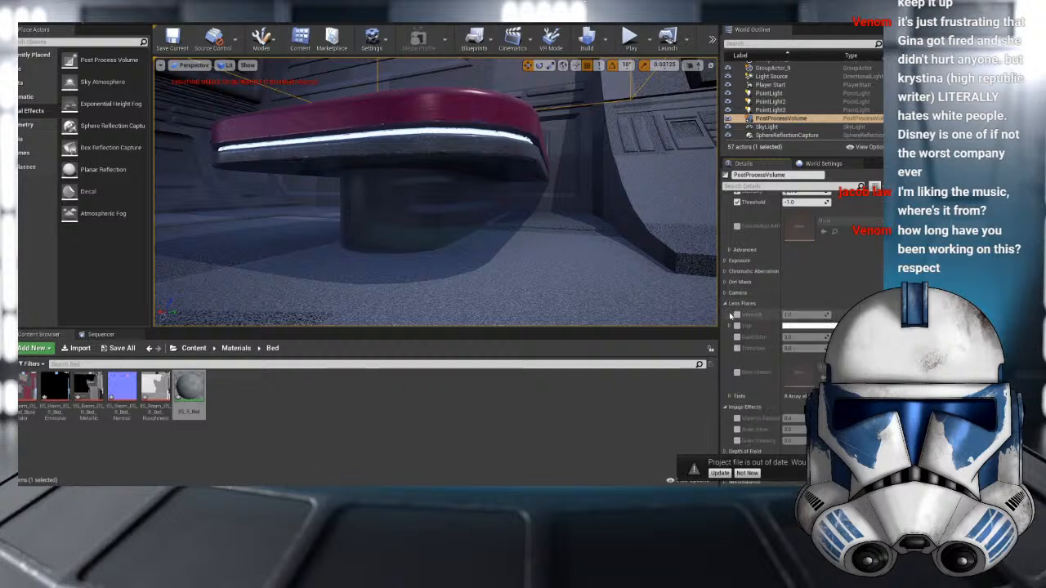
pyautogui.click(737, 349)
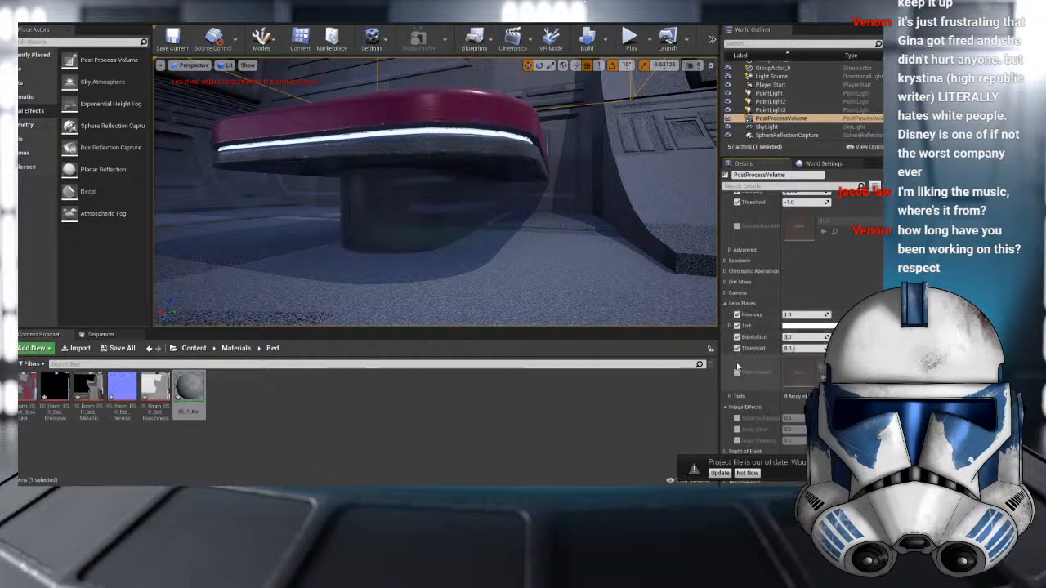
pyautogui.click(726, 305)
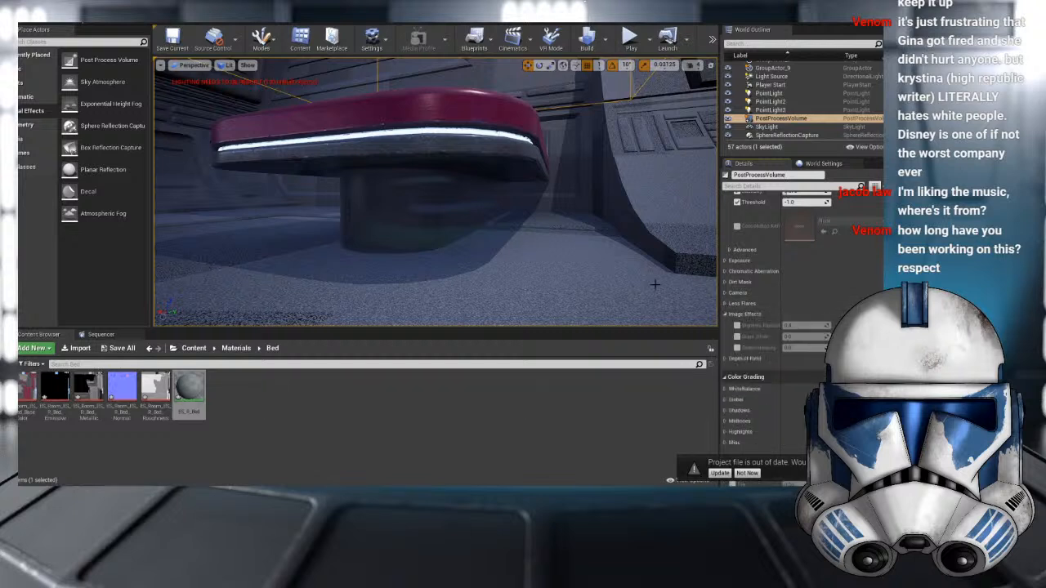
# - Raise the Bloom intensity of the Post Process Volume to about 5.17 and check the glow around the bed
pyautogui.moveTo(544, 228)
pyautogui.mouseDown(button='right')
pyautogui.moveTo(544, 191)
pyautogui.moveTo(544, 224)
pyautogui.moveTo(555, 204)
pyautogui.moveTo(563, 223)
pyautogui.mouseUp(button='right')
pyautogui.scroll(2, 737, 268)
pyautogui.scroll(1, 738, 269)
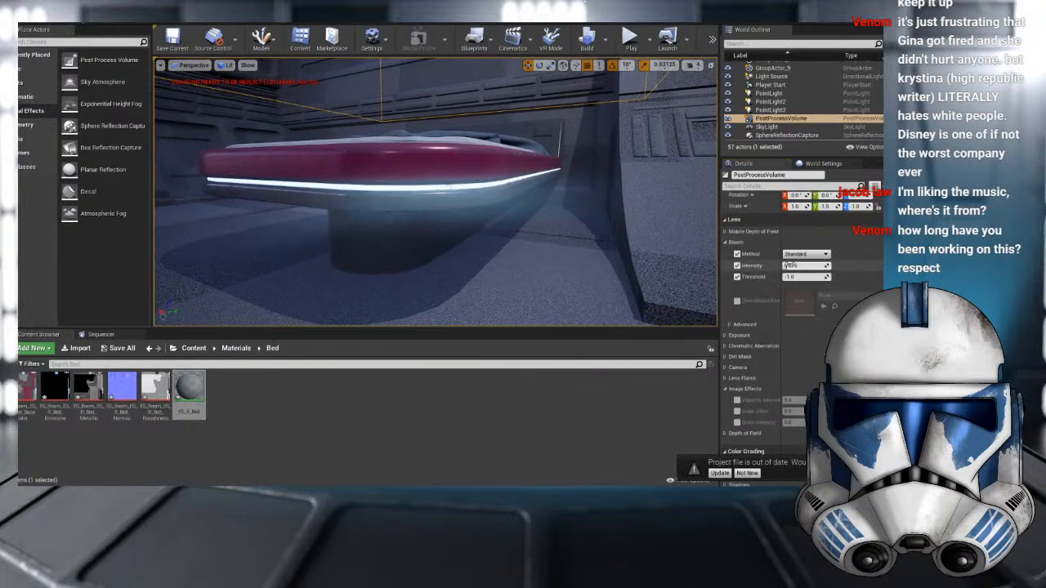
pyautogui.moveTo(794, 265); pyautogui.dragTo(814, 266)
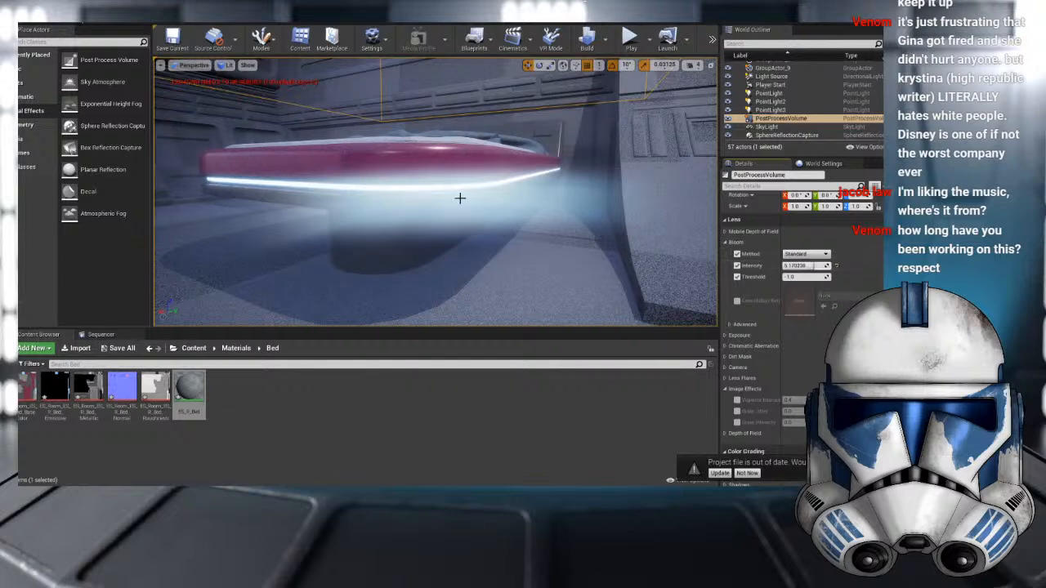
pyautogui.moveTo(459, 199); pyautogui.dragTo(529, 234, button='right')
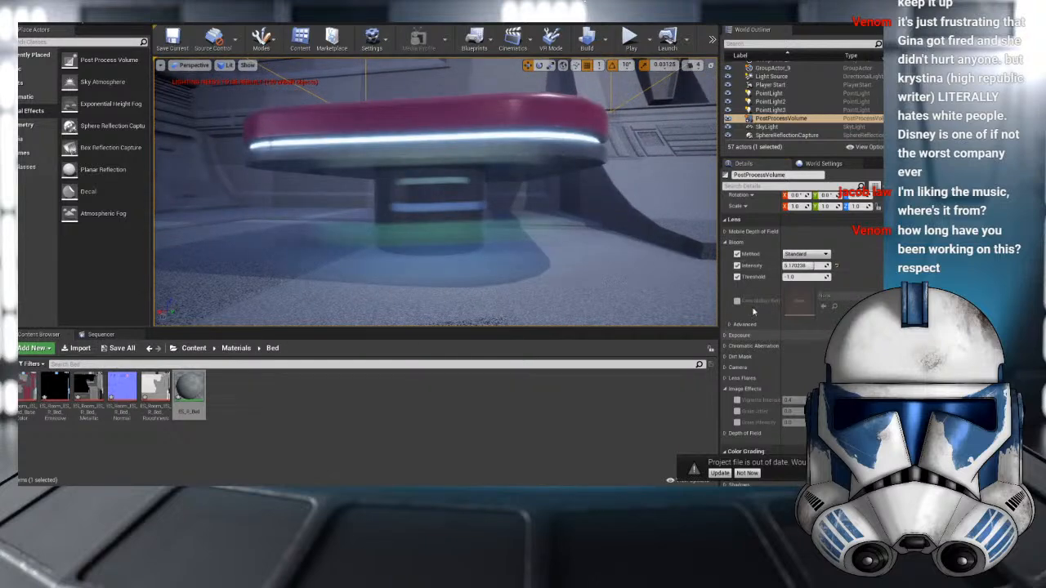
pyautogui.moveTo(604, 237); pyautogui.dragTo(700, 229, button='right')
# - Try the Convolution method for Bloom, compare the glow and switch the method back to Standard
pyautogui.click(805, 254)
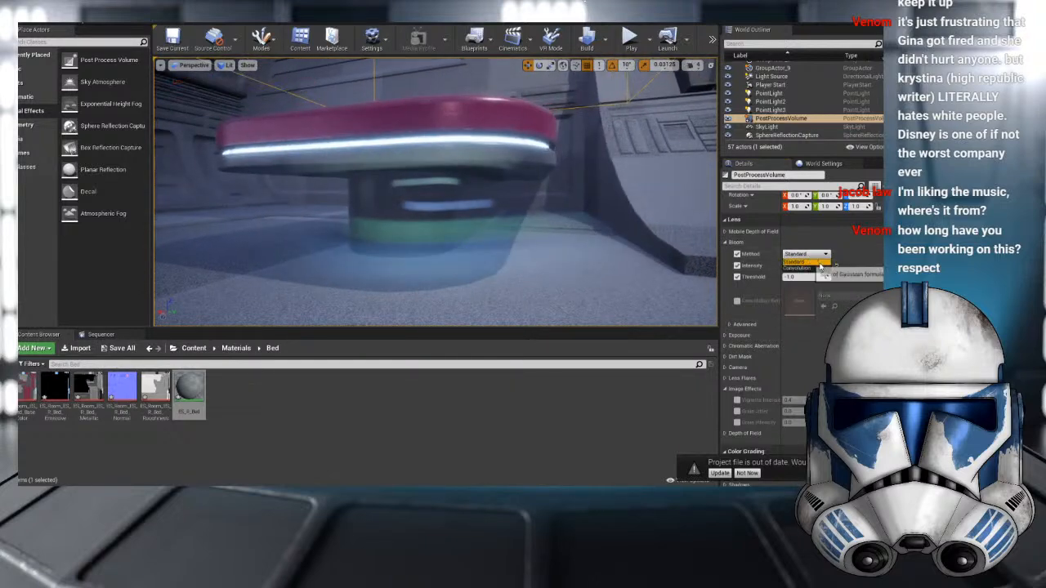
pyautogui.click(805, 276)
pyautogui.moveTo(507, 187); pyautogui.dragTo(486, 204, button='right')
pyautogui.click(805, 254)
pyautogui.click(803, 264)
pyautogui.moveTo(440, 144)
pyautogui.mouseDown(button='right')
pyautogui.moveTo(449, 159)
pyautogui.moveTo(432, 143)
pyautogui.moveTo(449, 151)
pyautogui.moveTo(441, 146)
pyautogui.mouseUp(button='right')
pyautogui.moveTo(486, 201); pyautogui.dragTo(486, 200, button='right')
pyautogui.moveTo(609, 227); pyautogui.dragTo(609, 227, button='right')
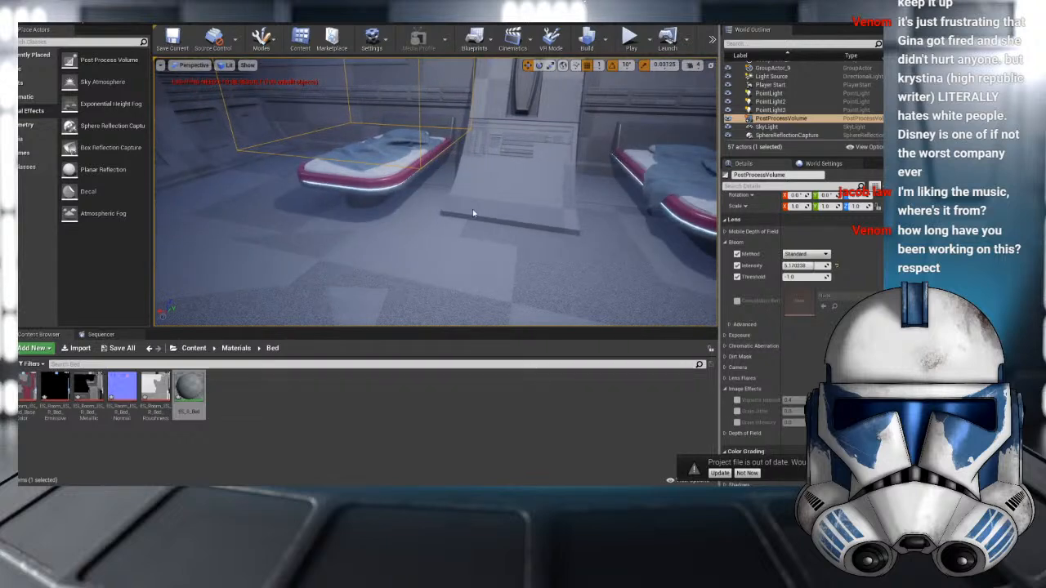
# - Create a folder named Couch inside the Materials folder and move the ES_R_Couch material into it
pyautogui.moveTo(472, 213); pyautogui.dragTo(460, 192, button='right')
pyautogui.click(500, 191)
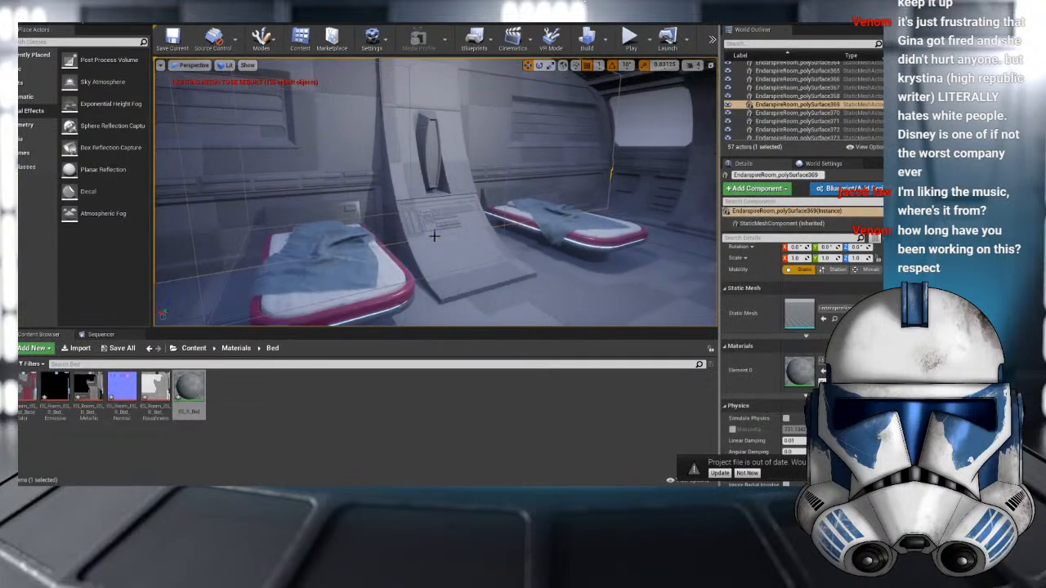
pyautogui.click(236, 348)
pyautogui.click(88, 389)
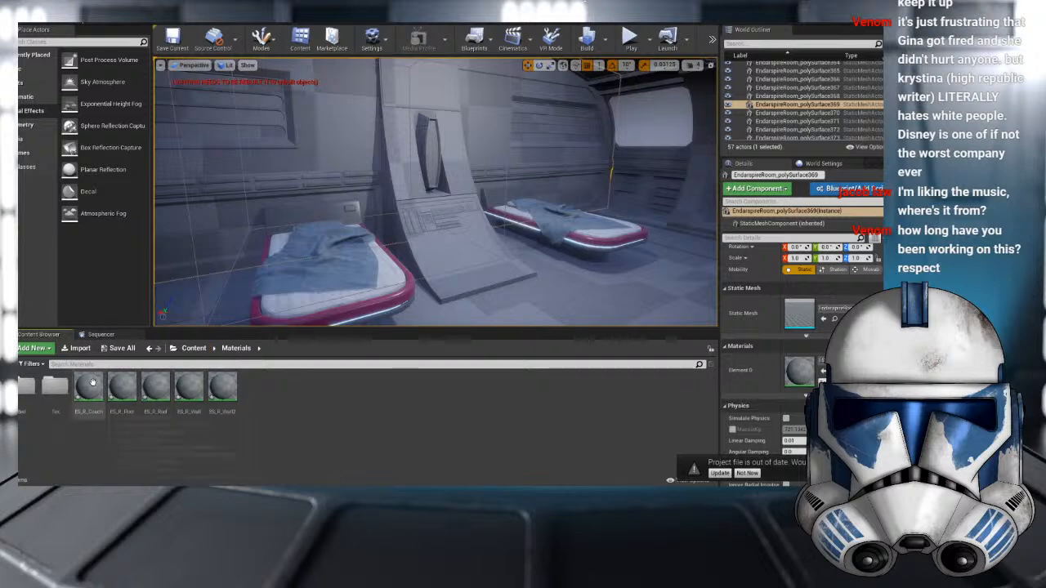
pyautogui.rightClick(88, 389)
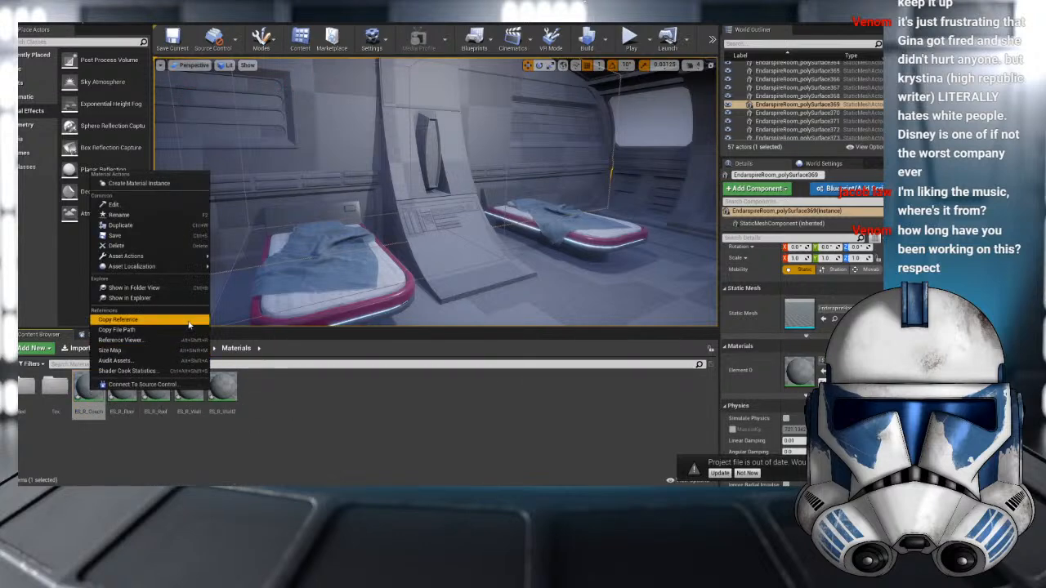
pyautogui.click(331, 406)
pyautogui.rightClick(332, 406)
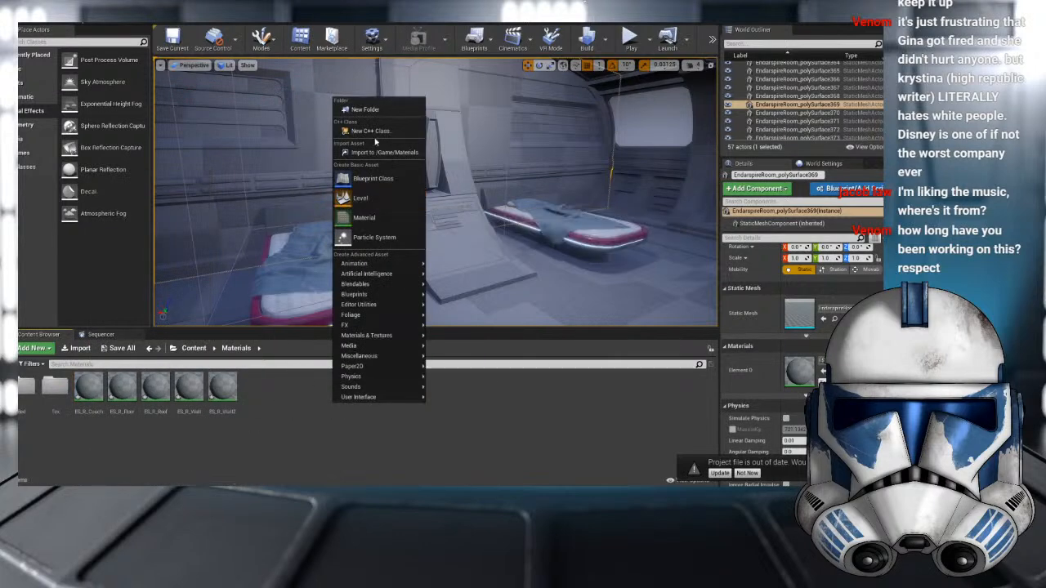
pyautogui.click(366, 109)
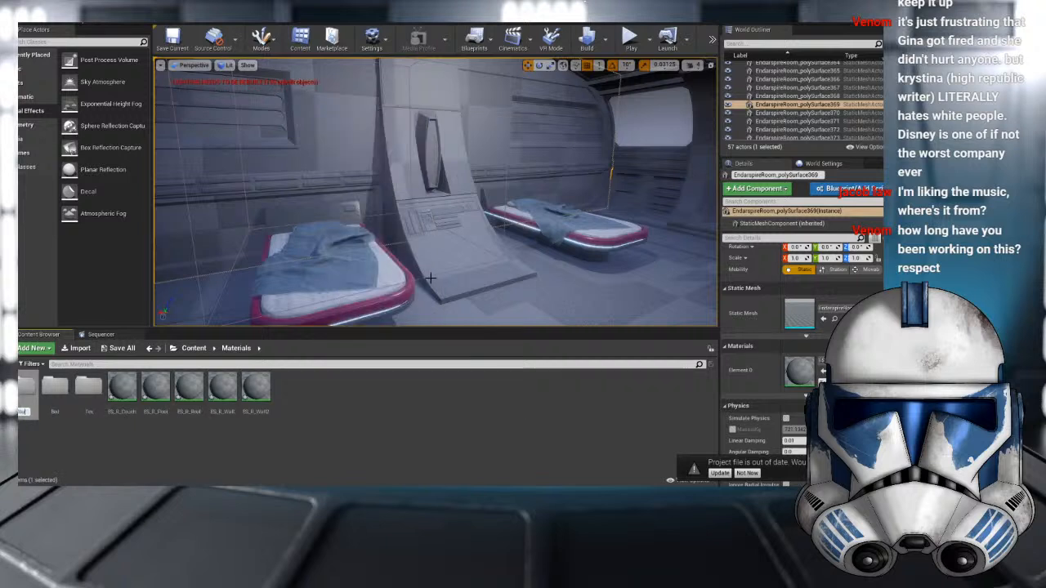
pyautogui.press('Return')
pyautogui.moveTo(121, 387); pyautogui.dragTo(54, 394)
pyautogui.click(77, 407)
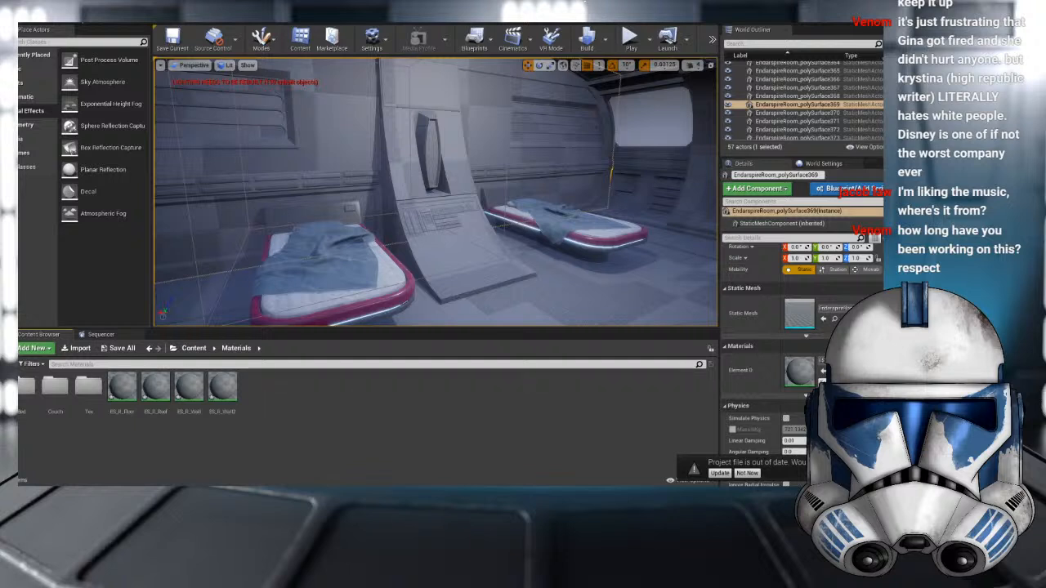
# - Import the couch's base color, emissive, metallic, normal and roughness textures into the Couch folder and open the ES_R_Couch material
pyautogui.doubleClick(57, 389)
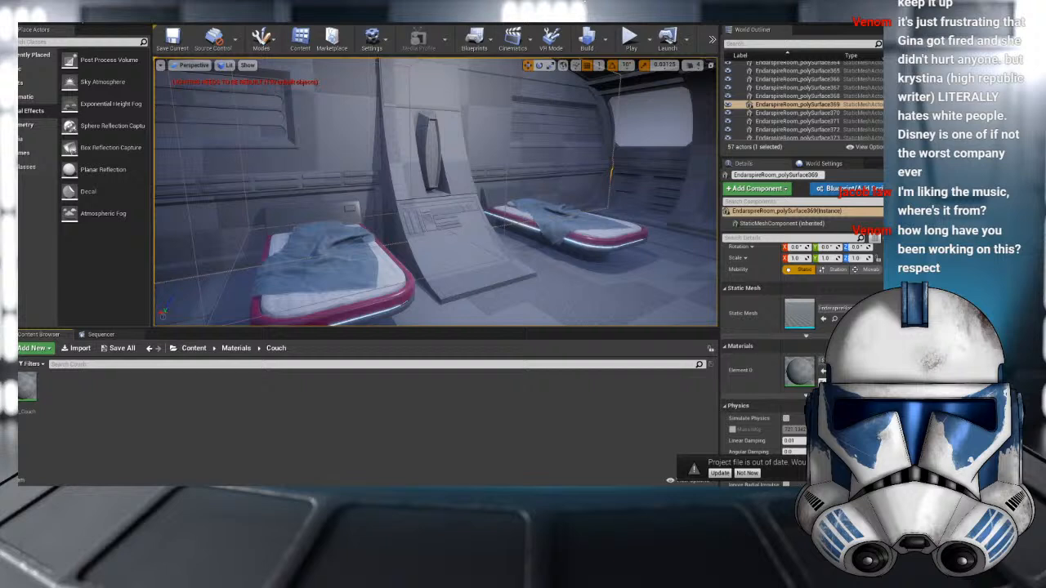
pyautogui.moveTo(173, 406); pyautogui.dragTo(168, 400)
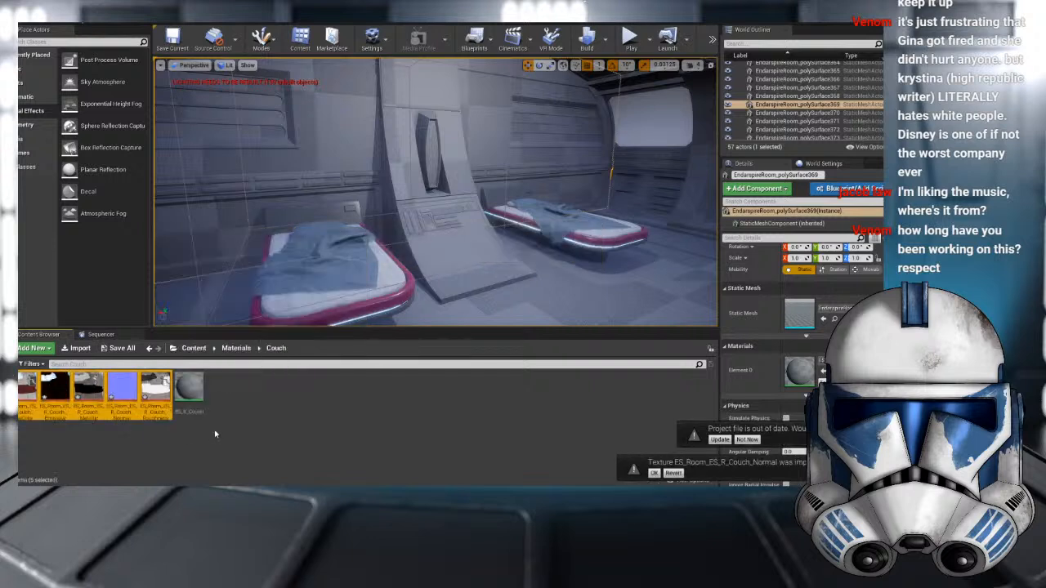
pyautogui.click(190, 389)
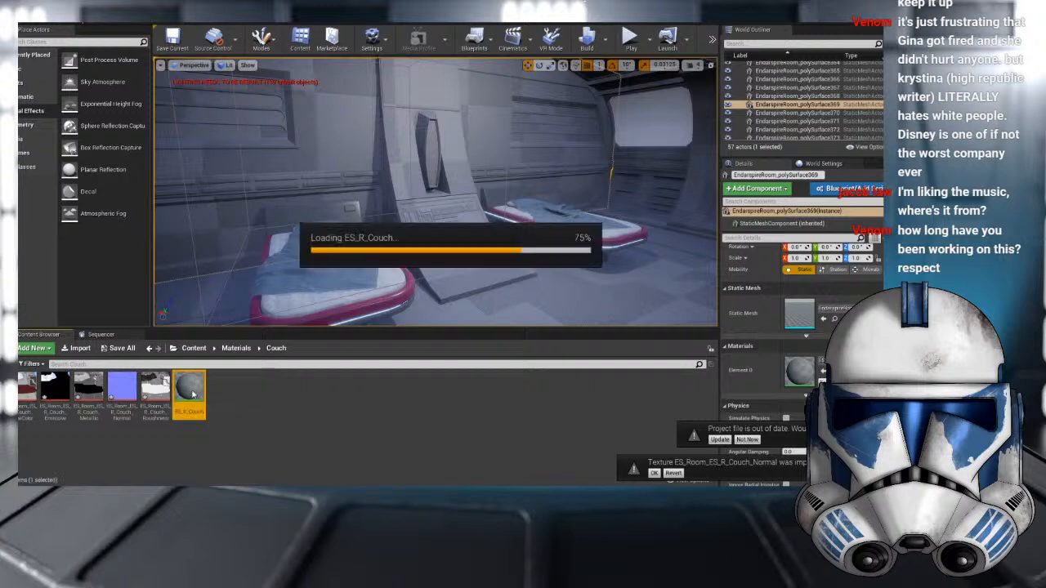
# - Add the couch's base color, emissive, metallic, normal and roughness textures to the ES_R_Couch material and check the couches in the room
pyautogui.click(27, 388)
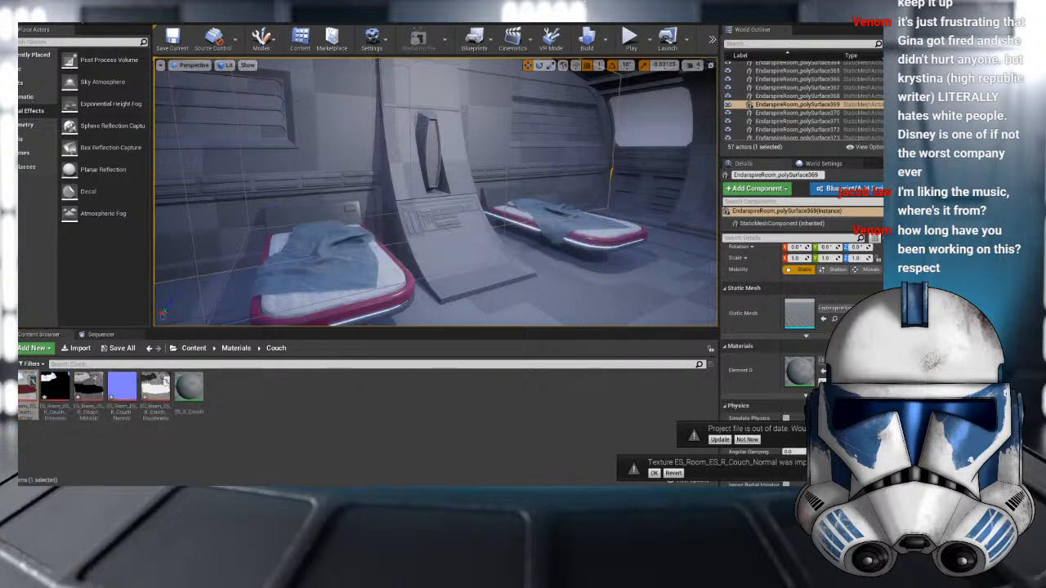
pyautogui.click(55, 388)
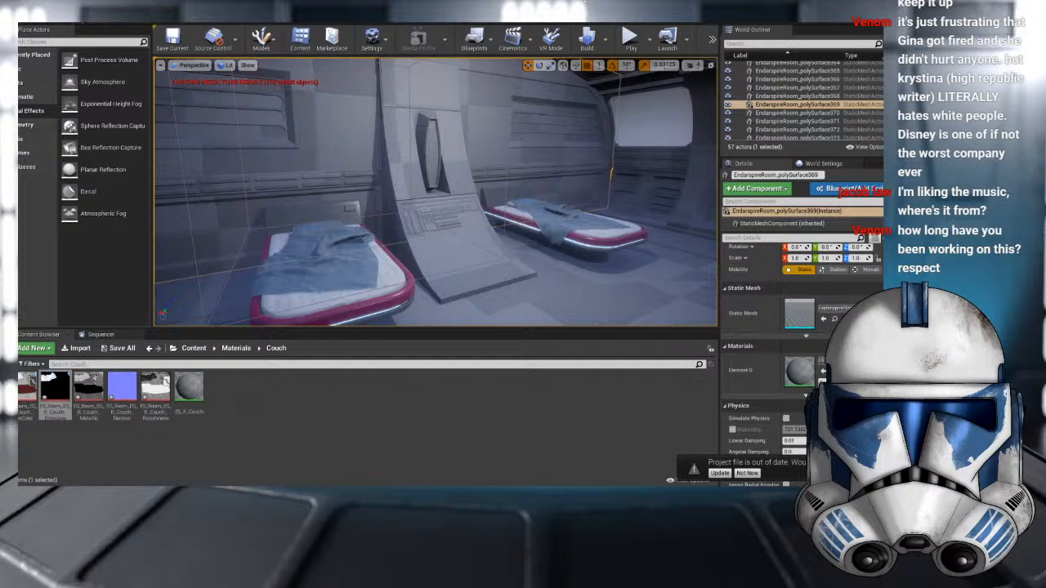
pyautogui.click(88, 389)
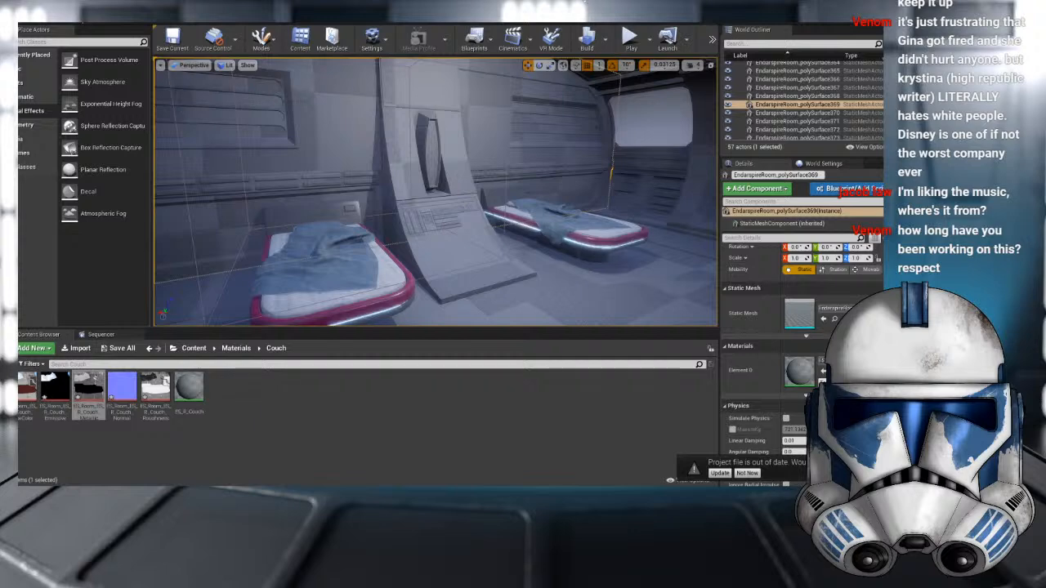
pyautogui.doubleClick(122, 394)
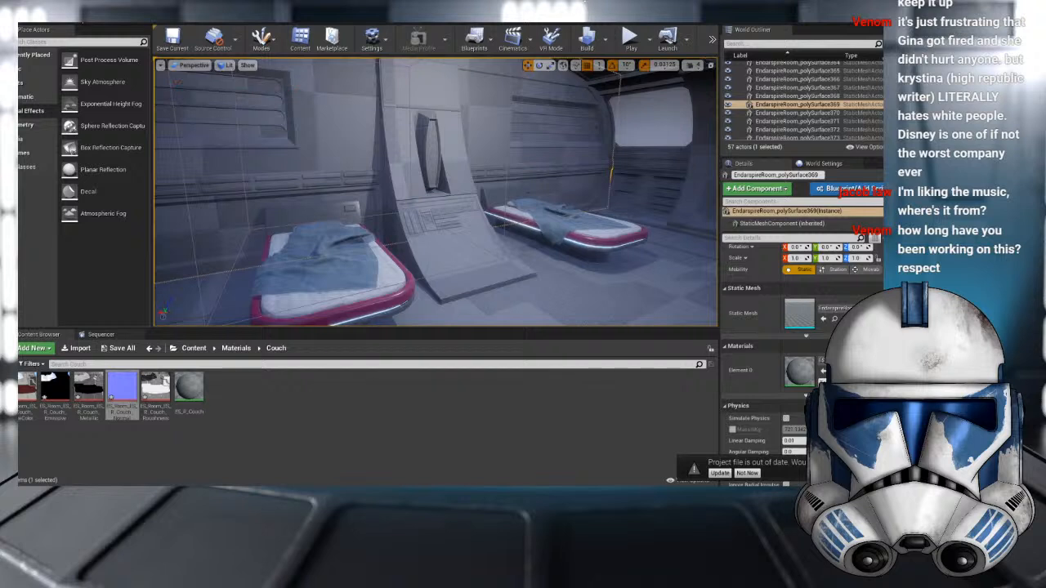
pyautogui.click(155, 394)
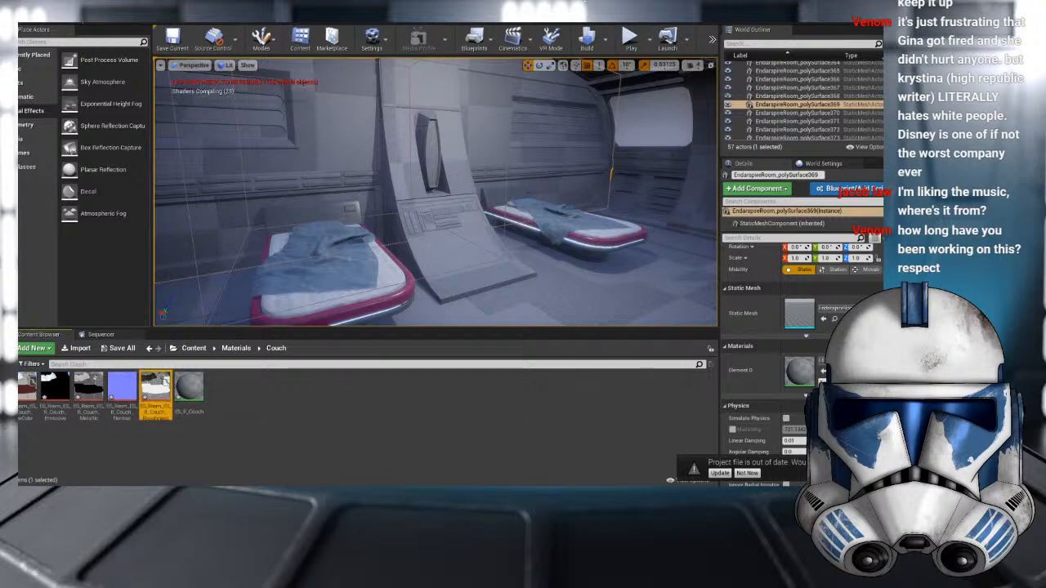
pyautogui.moveTo(211, 219); pyautogui.dragTo(523, 219, button='right')
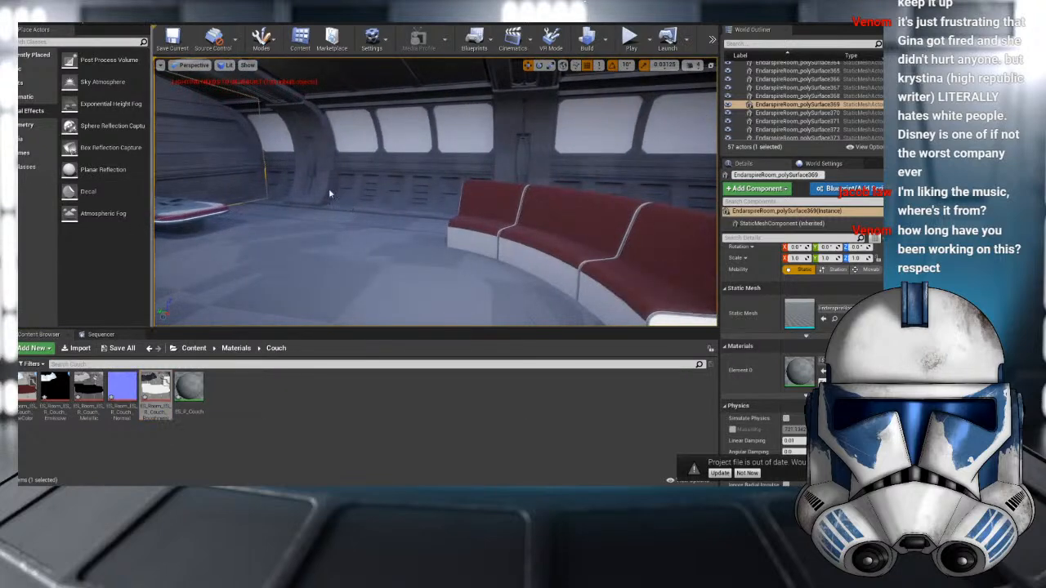
pyautogui.moveTo(384, 202); pyautogui.dragTo(324, 324, button='right')
pyautogui.press('w')
pyautogui.press('s')
pyautogui.press('w')
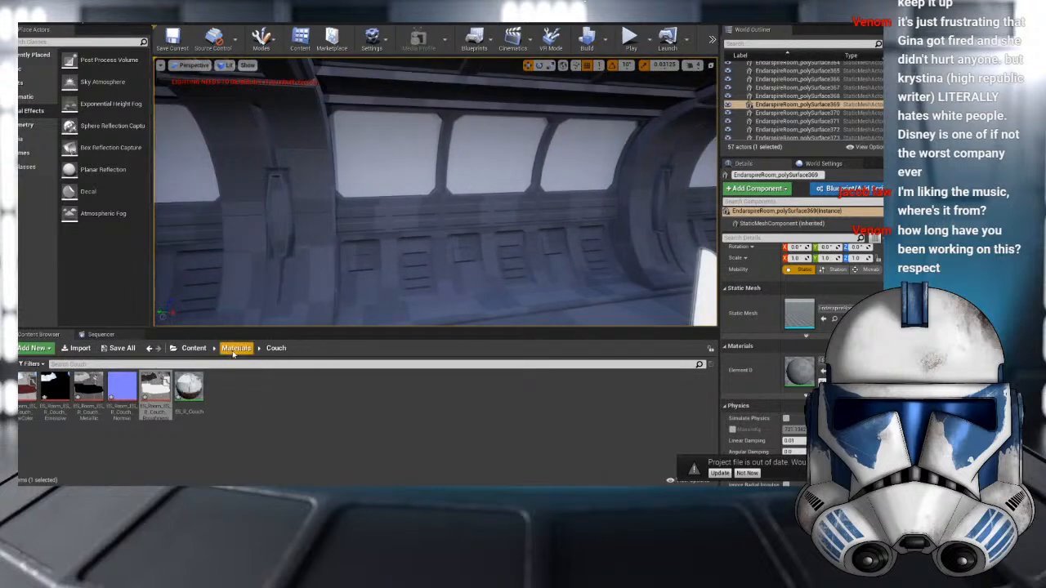
# - Create a folder named Floor inside the Materials folder and move the ES_R_Floor material into it
pyautogui.click(236, 348)
pyautogui.rightClick(294, 406)
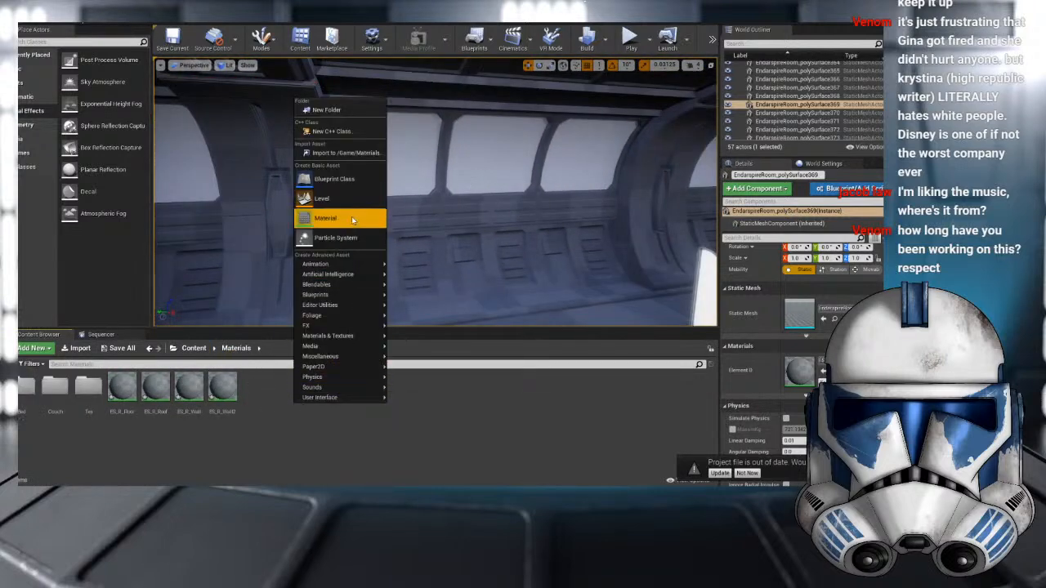
pyautogui.click(326, 111)
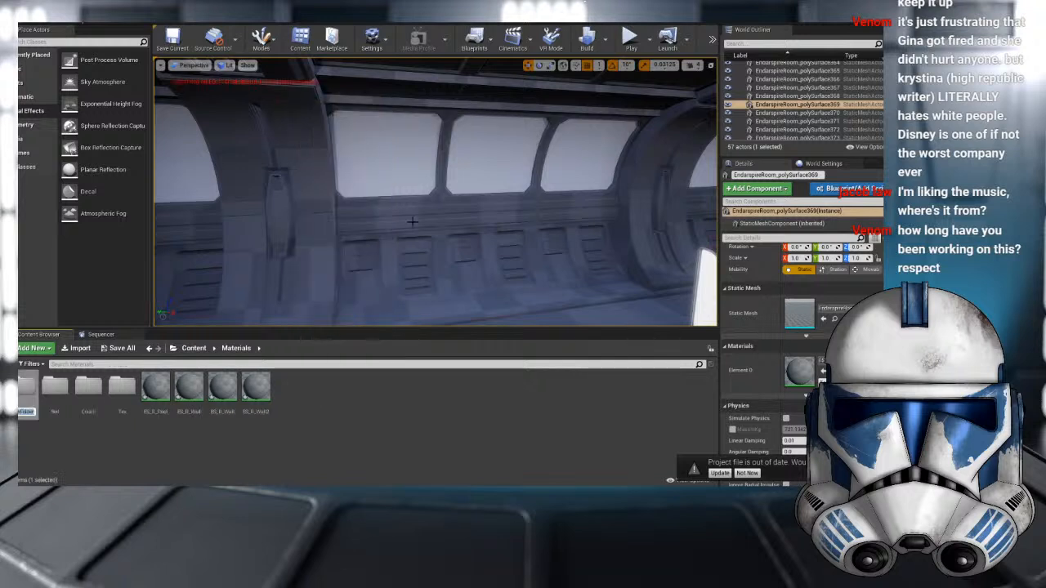
pyautogui.write('Floor')
pyautogui.press('Return')
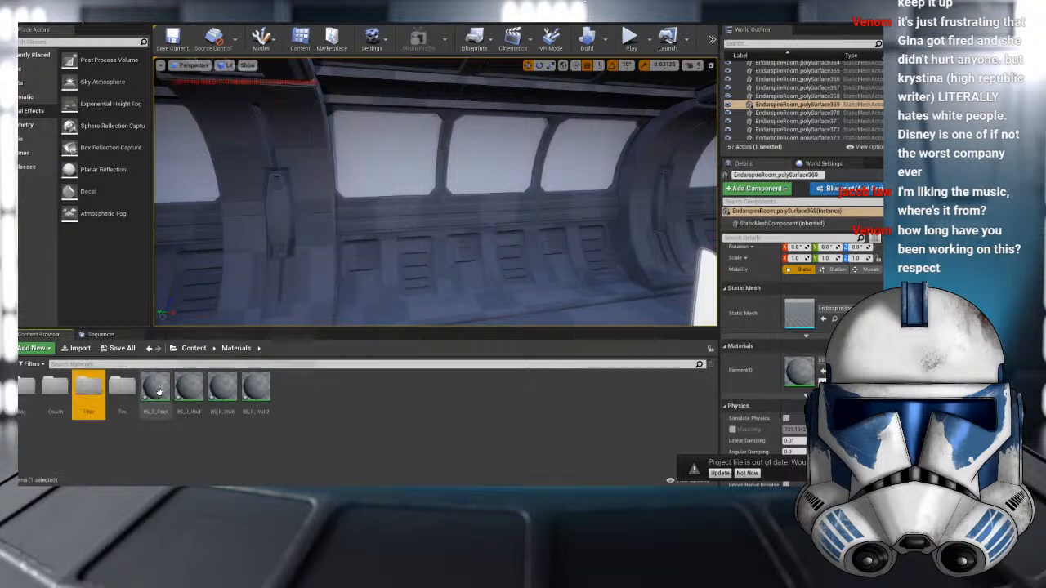
pyautogui.moveTo(155, 390); pyautogui.dragTo(93, 393)
pyautogui.click(113, 401)
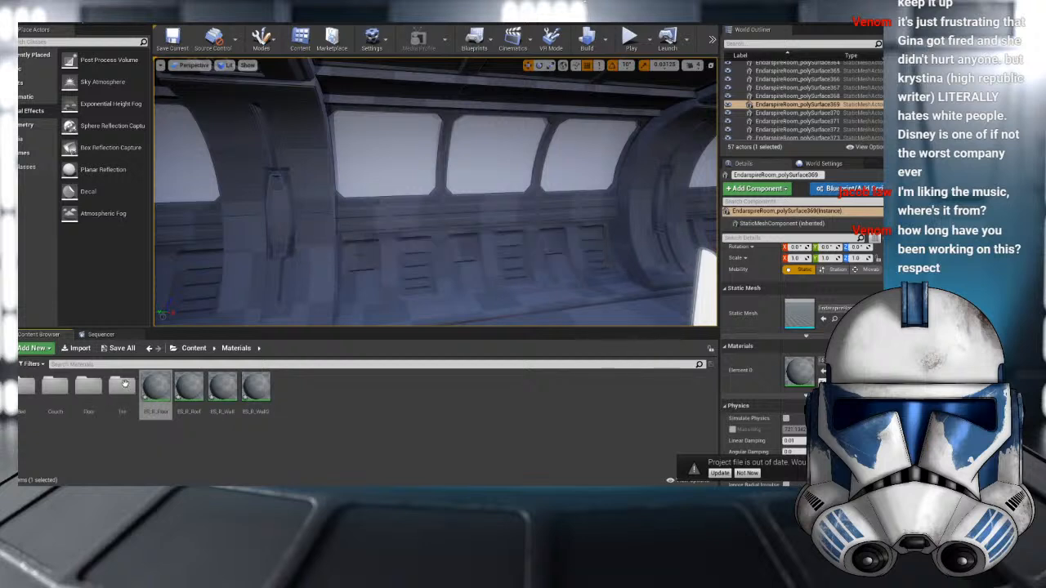
# - Import the floor's base color, metallic, normal and roughness textures into the Floor folder
pyautogui.doubleClick(88, 388)
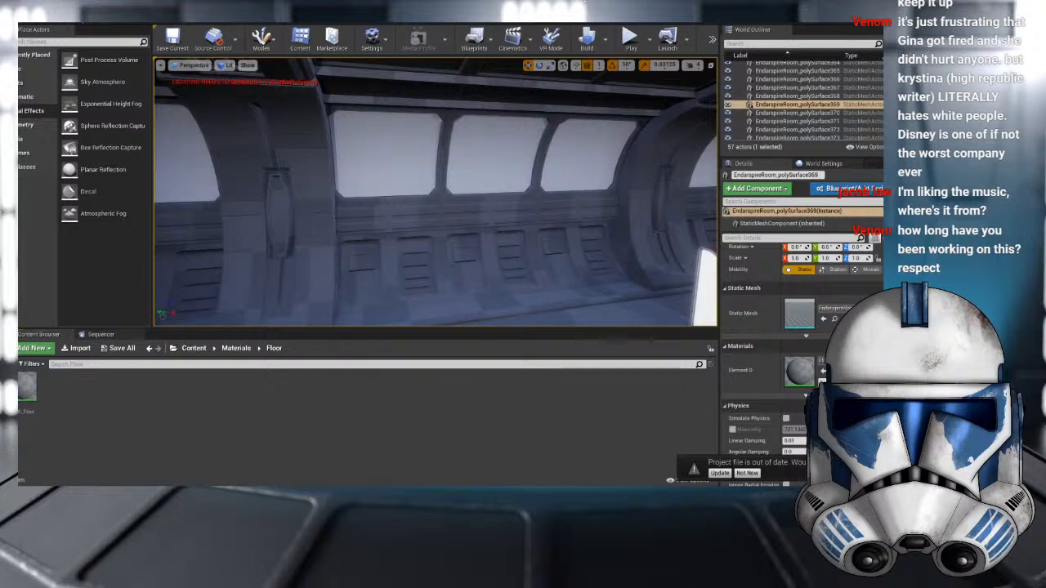
pyautogui.moveTo(435, 192); pyautogui.dragTo(482, 192, button='right')
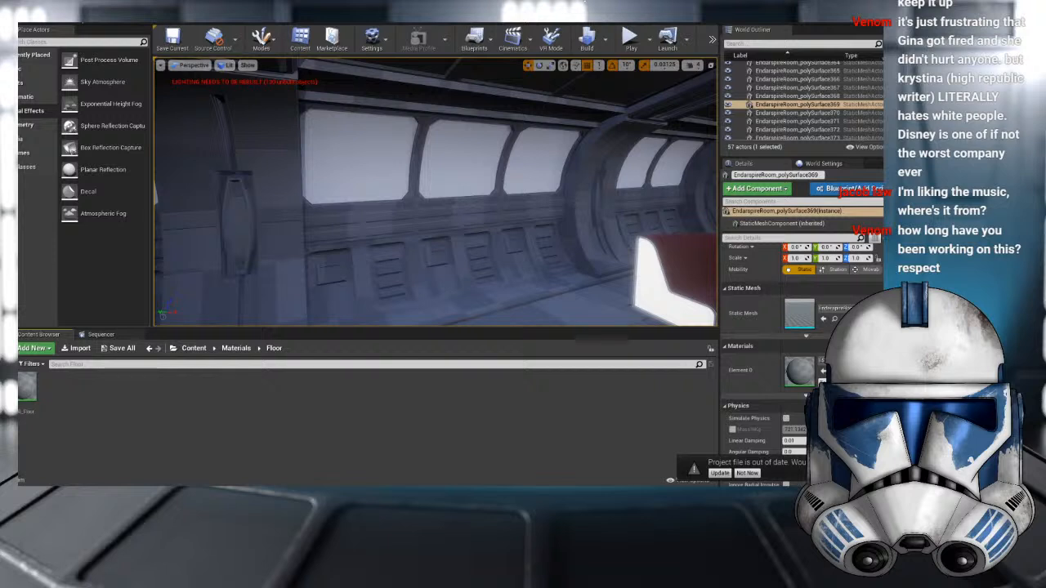
pyautogui.moveTo(127, 431); pyautogui.dragTo(127, 431)
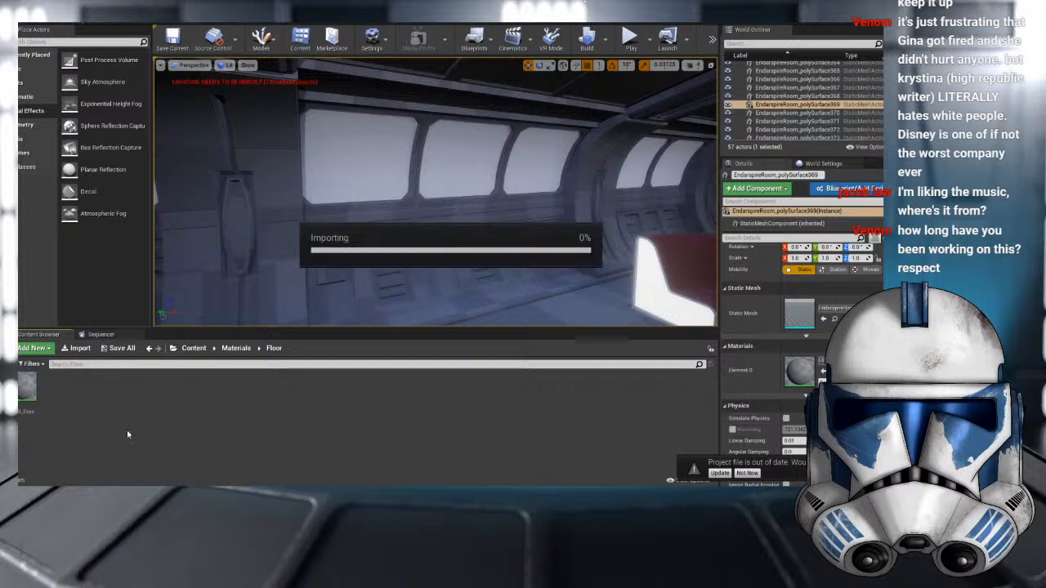
pyautogui.click(287, 424)
# - Add the floor's base color, metallic, normal and roughness textures to the ES_R_Floor material
pyautogui.click(127, 382)
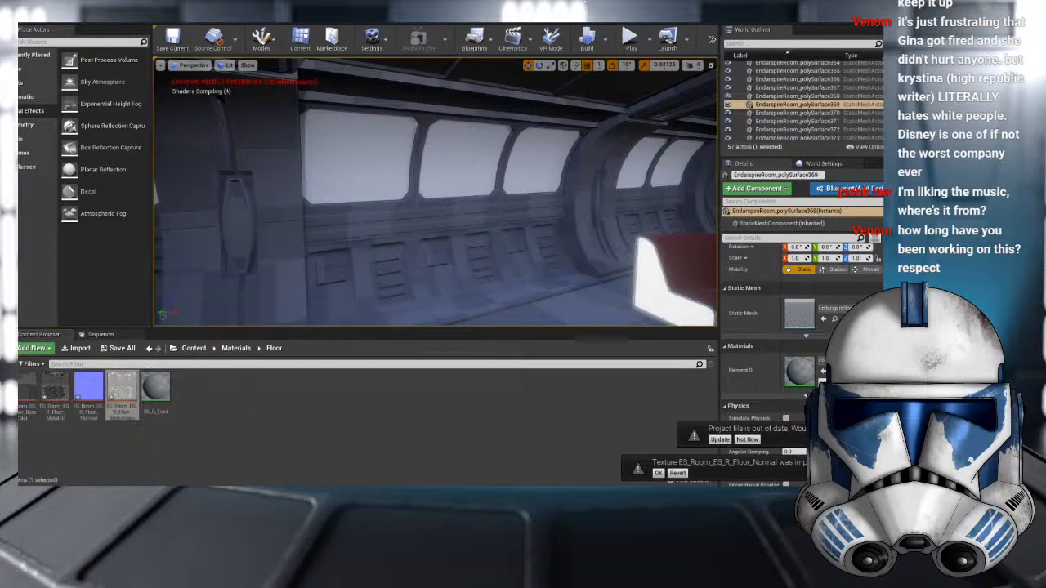
pyautogui.click(28, 389)
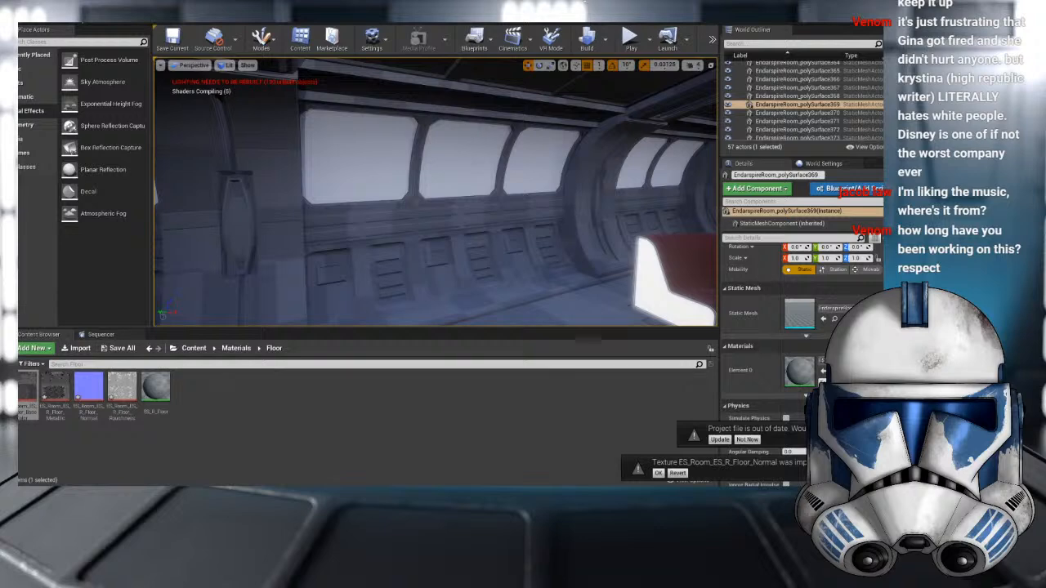
pyautogui.click(55, 391)
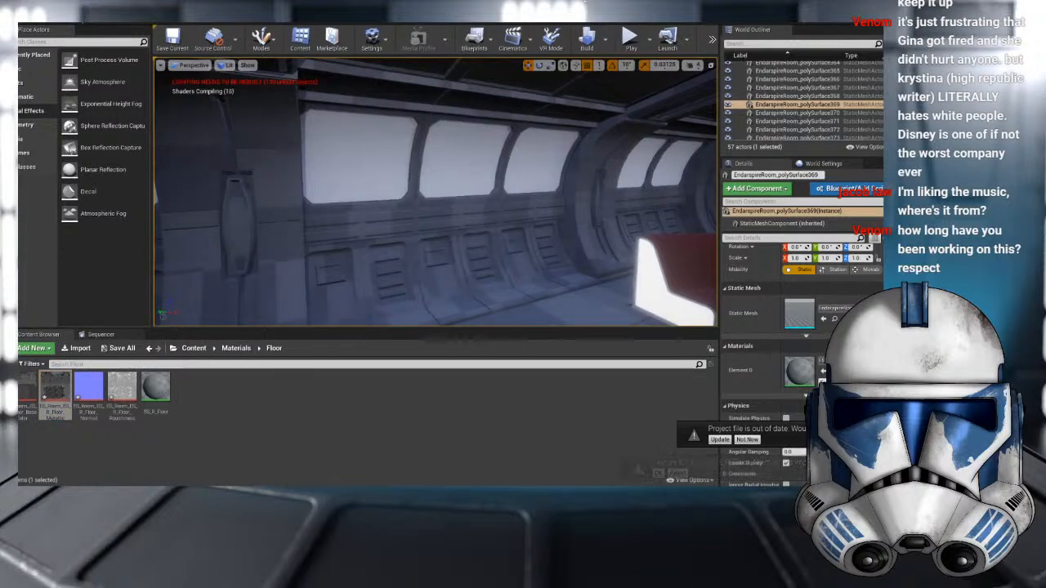
pyautogui.click(88, 389)
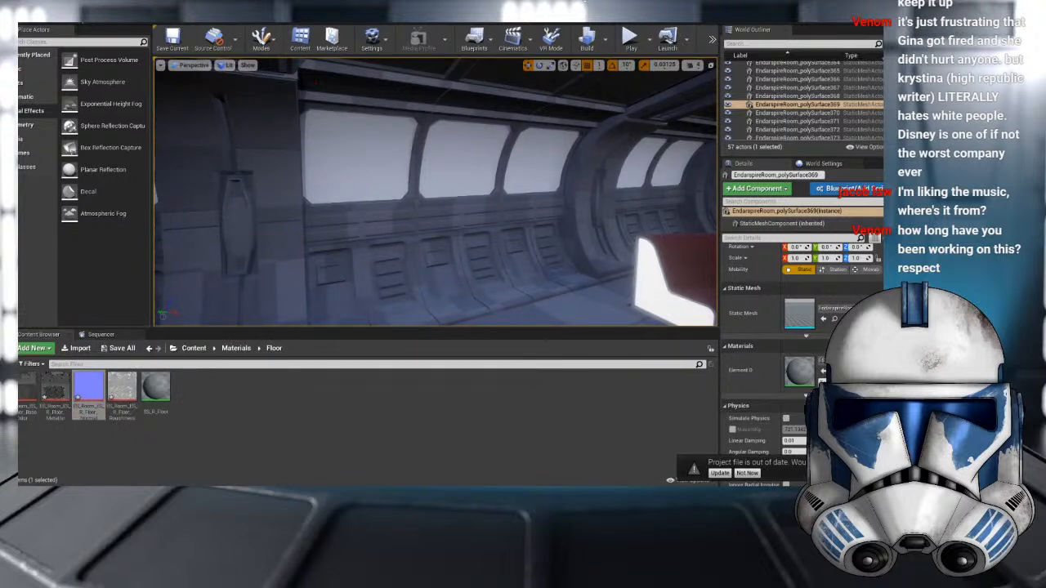
pyautogui.click(108, 387)
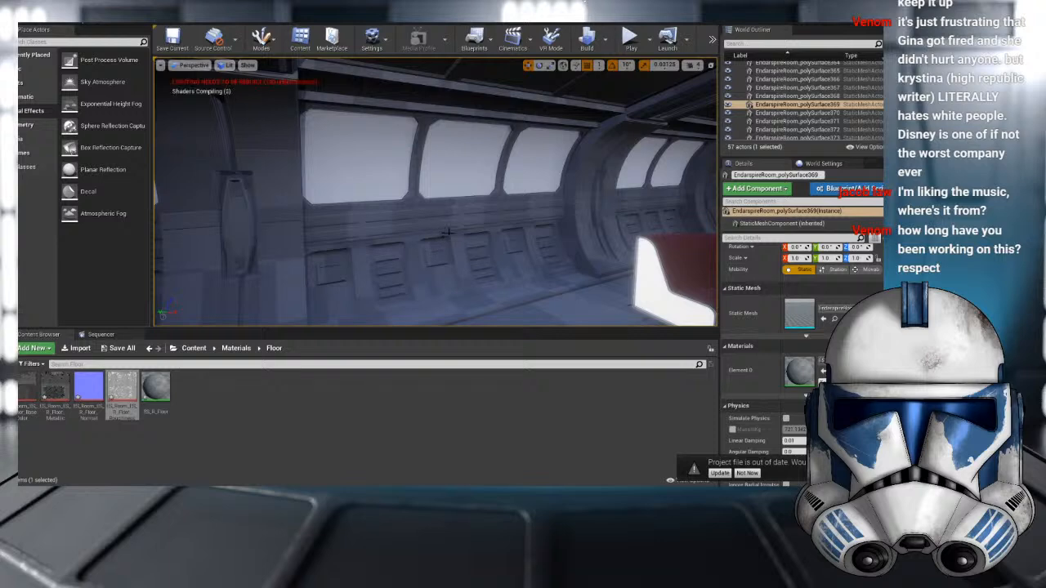
# - Examine the textured floor around the curved couches and the window wall beside them
pyautogui.moveTo(464, 213); pyautogui.dragTo(556, 208, button='right')
pyautogui.moveTo(435, 192); pyautogui.dragTo(498, 219, button='right')
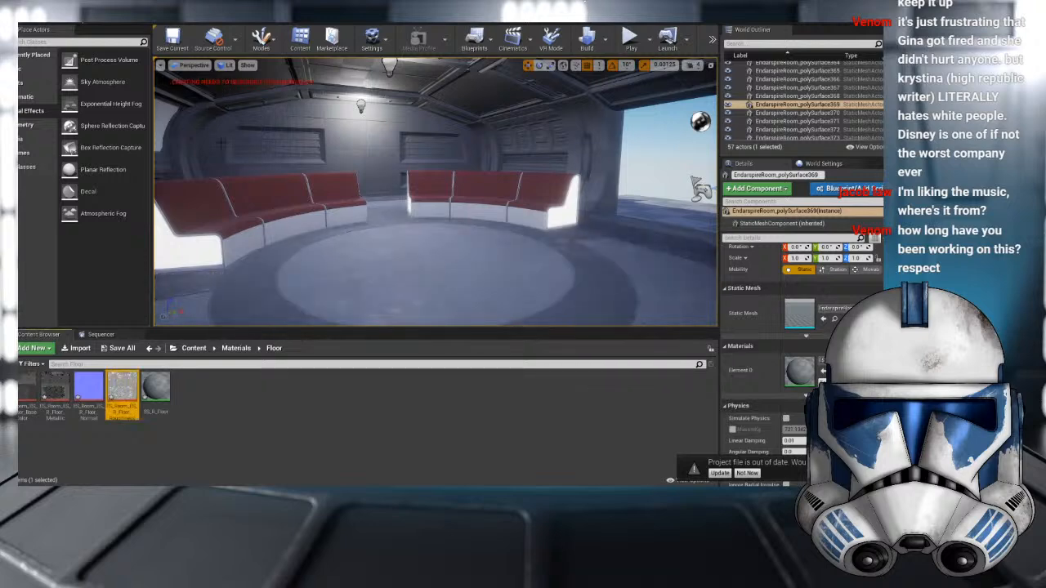
pyautogui.moveTo(221, 143); pyautogui.dragTo(304, 184, button='right')
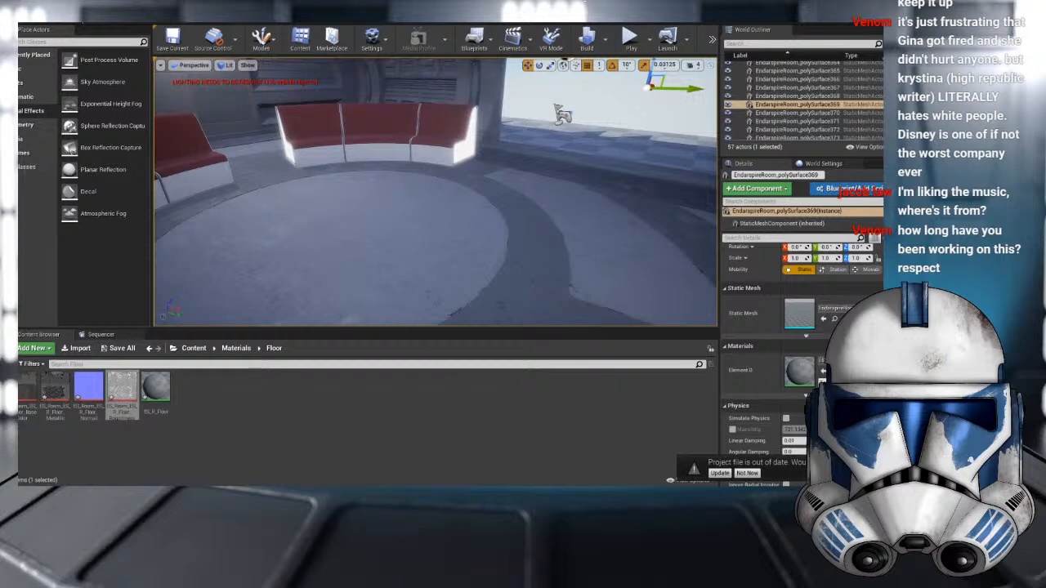
pyautogui.moveTo(247, 240)
pyautogui.mouseDown(button='right')
pyautogui.moveTo(335, 239)
pyautogui.moveTo(256, 226)
pyautogui.mouseUp(button='right')
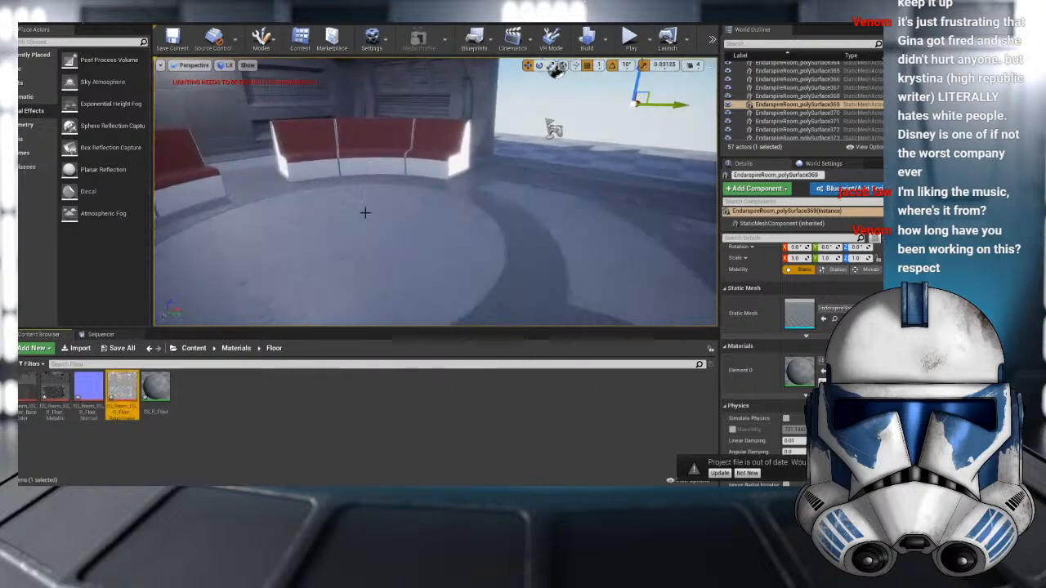
pyautogui.moveTo(365, 212); pyautogui.dragTo(178, 159, button='right')
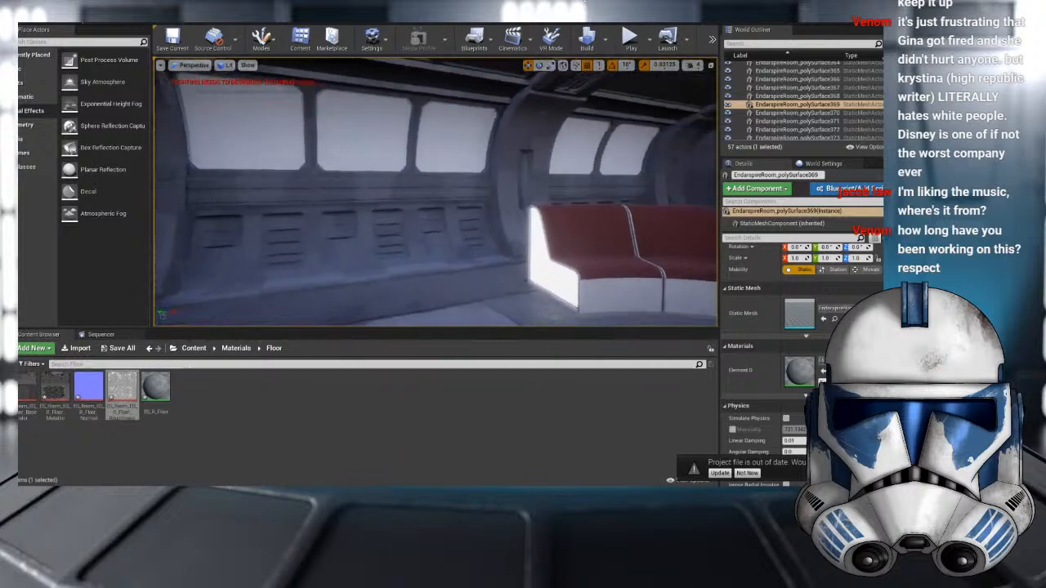
pyautogui.moveTo(491, 214); pyautogui.dragTo(409, 222, button='right')
pyautogui.scroll(-3, 411, 215)
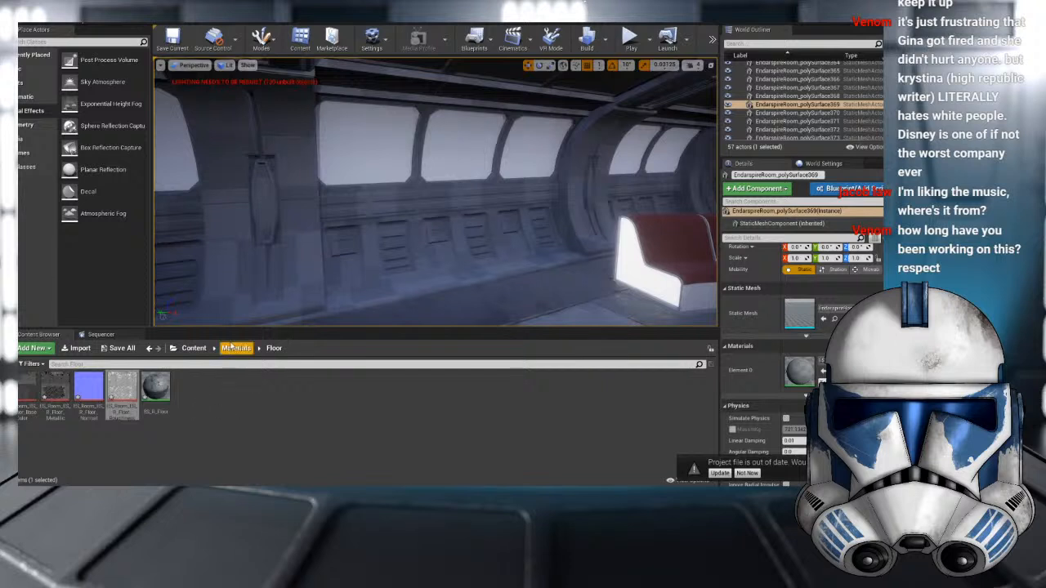
# - Create a folder named Roof inside the Materials folder and move the ES_R_Roof material into it
pyautogui.click(237, 348)
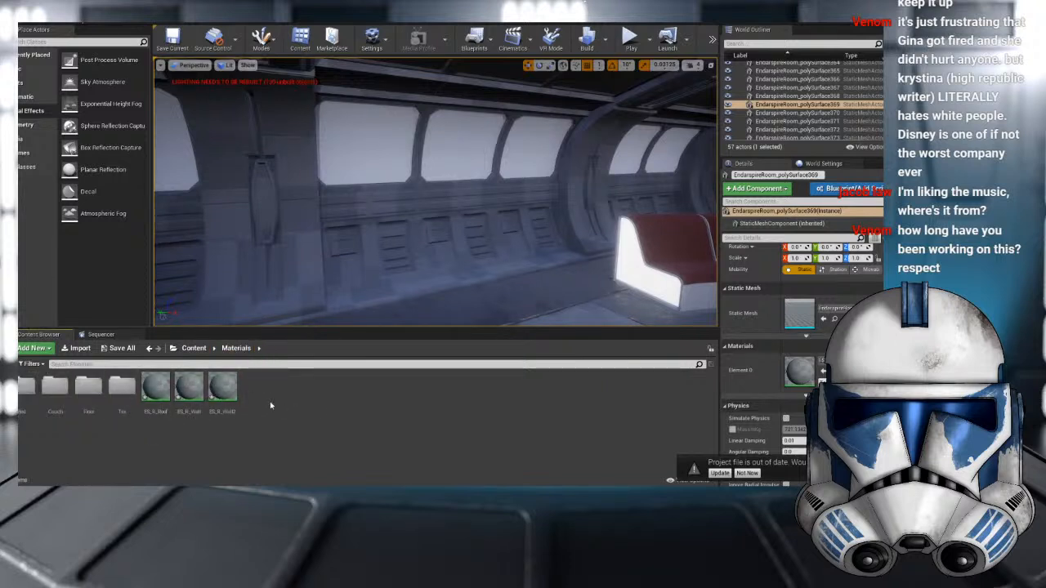
pyautogui.rightClick(308, 398)
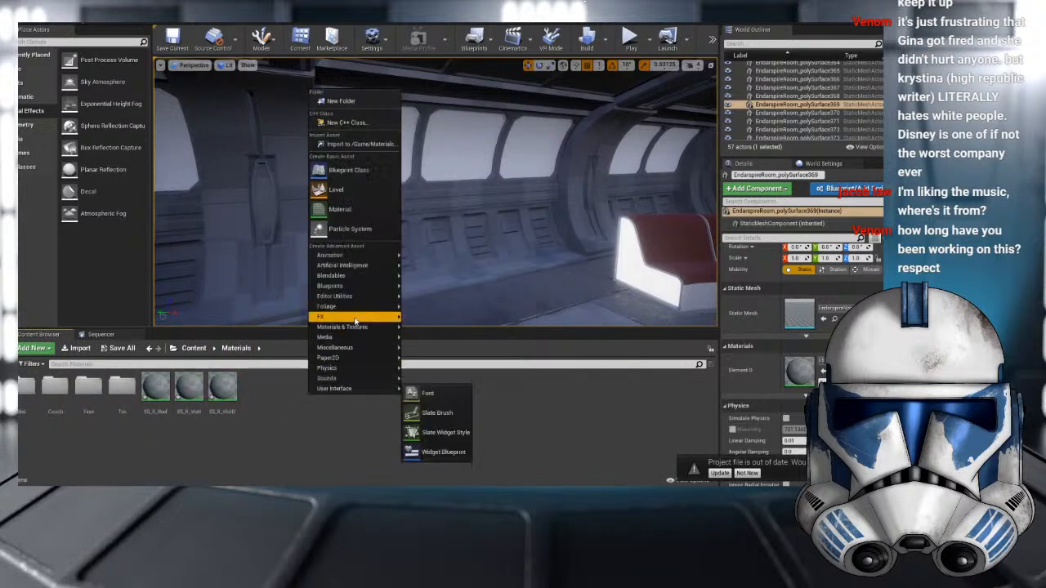
pyautogui.click(367, 103)
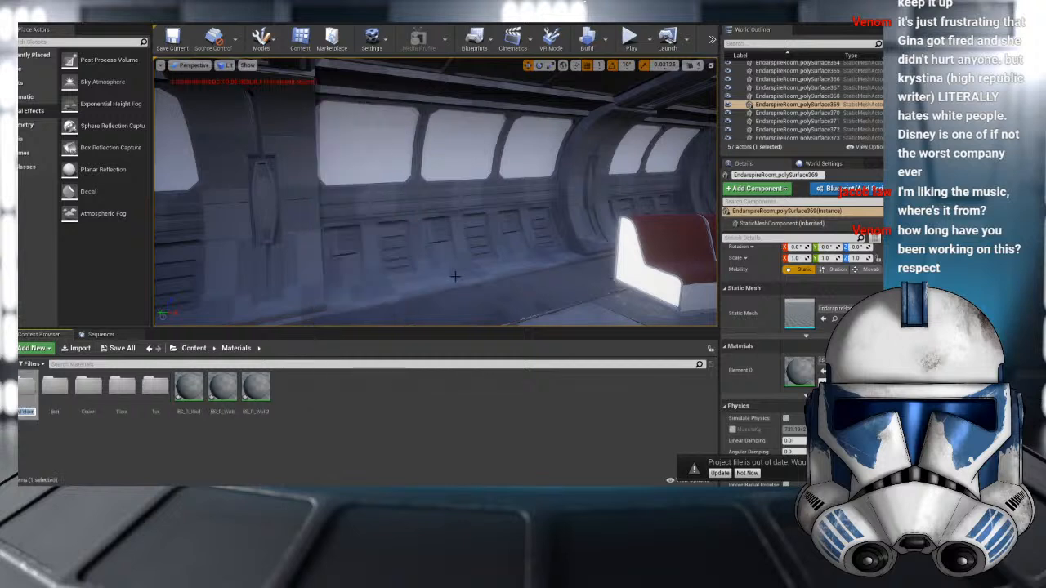
pyautogui.write('Roof')
pyautogui.press('Return')
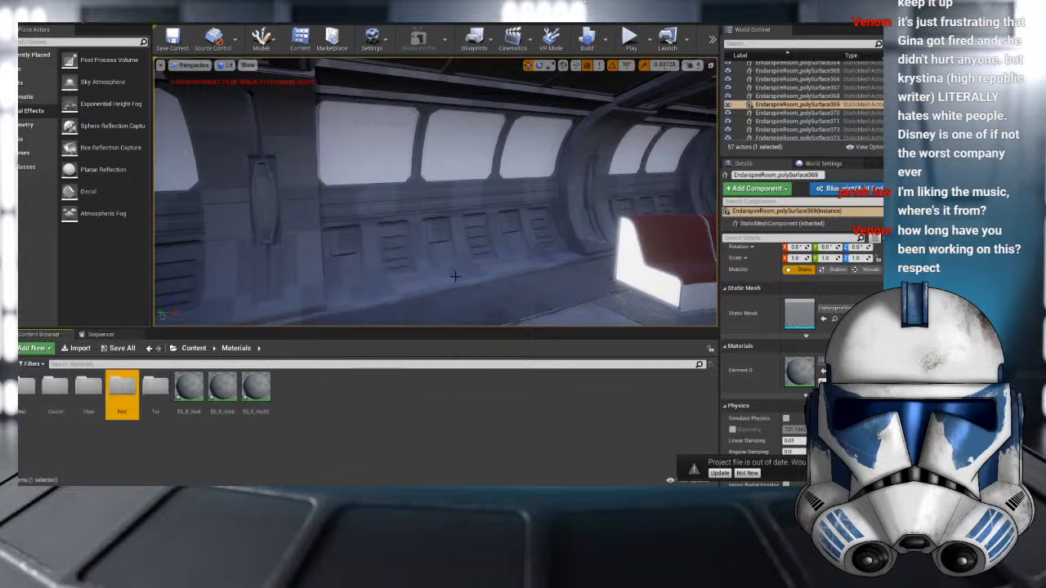
pyautogui.click(188, 384)
pyautogui.moveTo(192, 384); pyautogui.dragTo(123, 395)
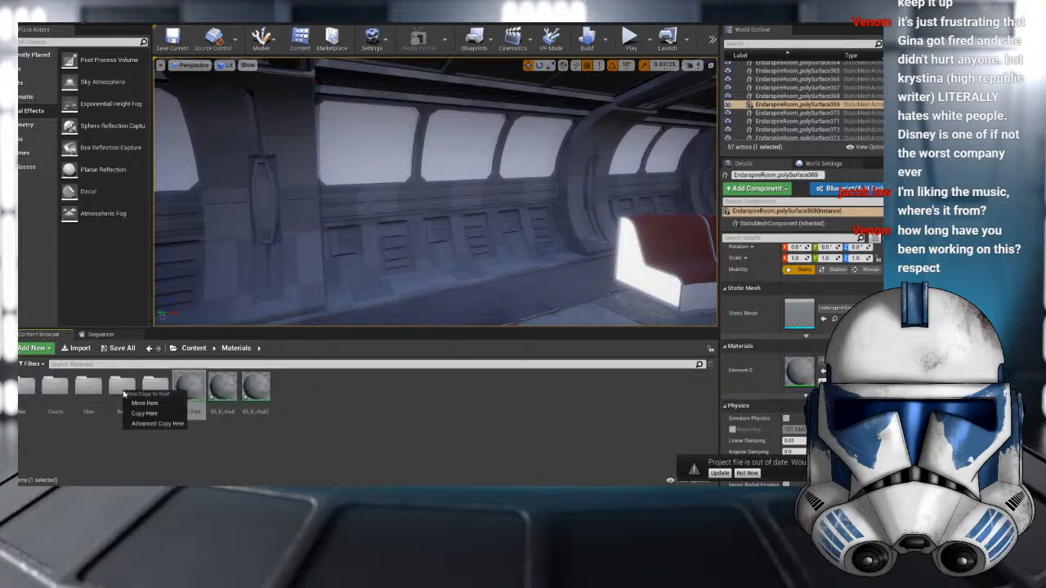
pyautogui.click(143, 402)
# - Import the roof's base color, emissive, metallic, normal and roughness textures into the Roof folder and add them to the ES_R_Roof material
pyautogui.doubleClick(121, 385)
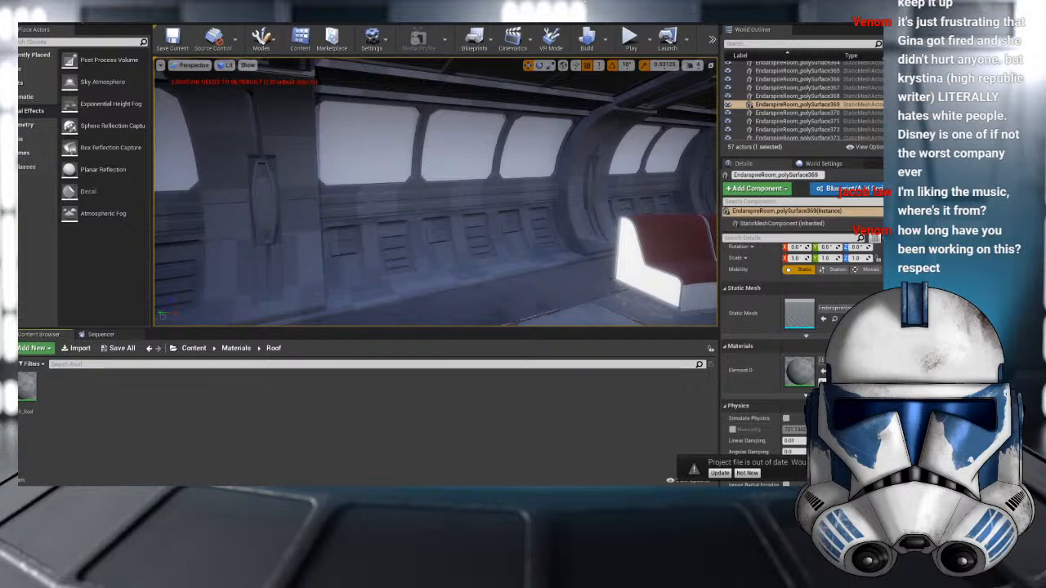
pyautogui.moveTo(24, 396); pyautogui.dragTo(131, 414)
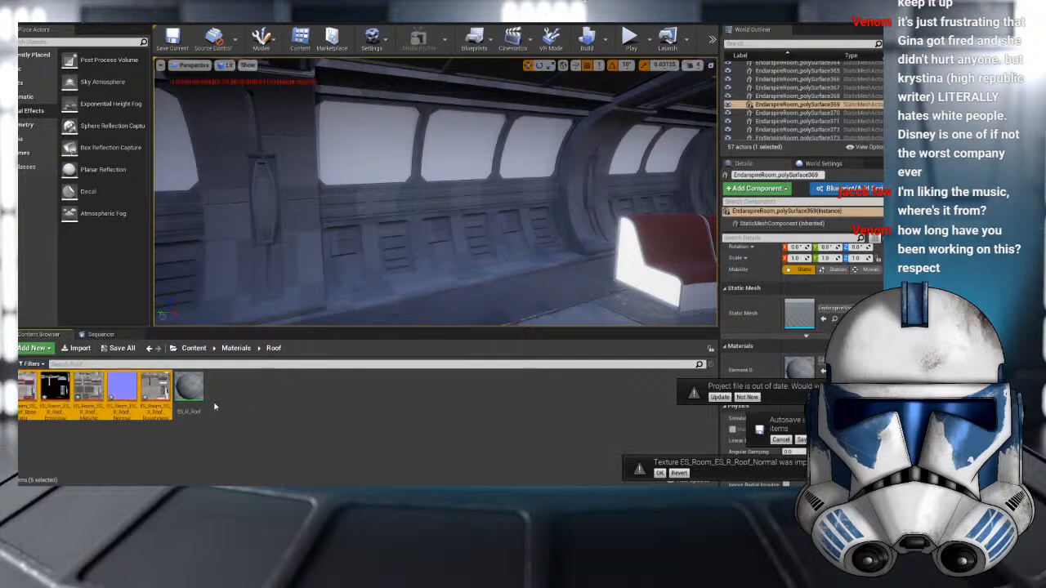
pyautogui.click(55, 391)
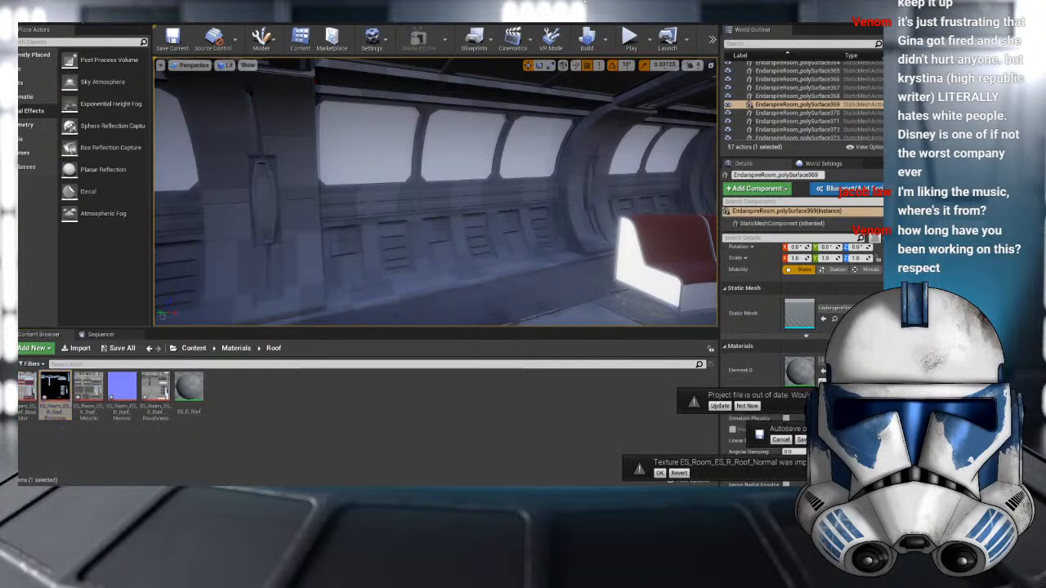
pyautogui.click(88, 390)
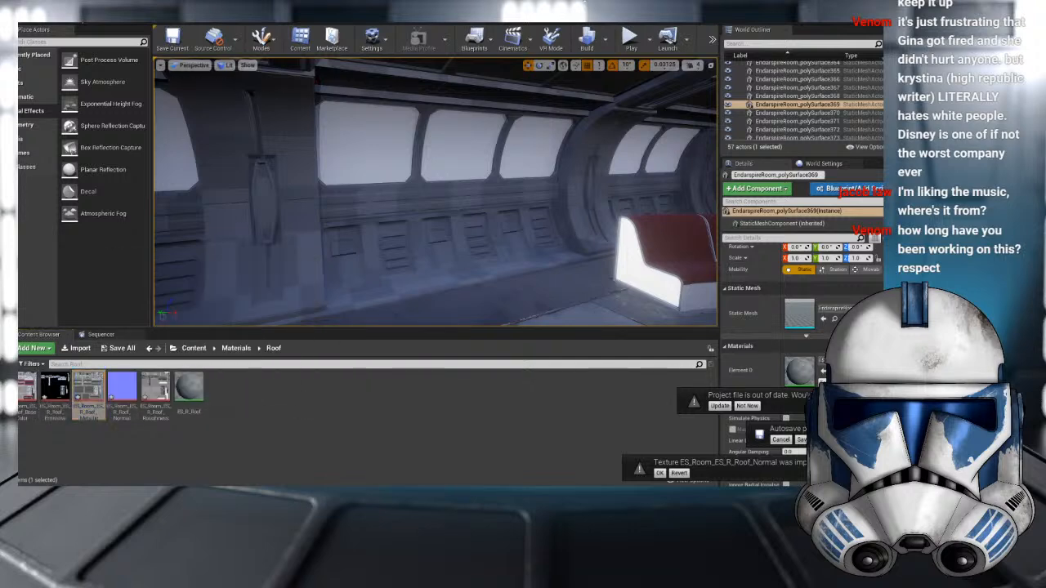
pyautogui.click(121, 388)
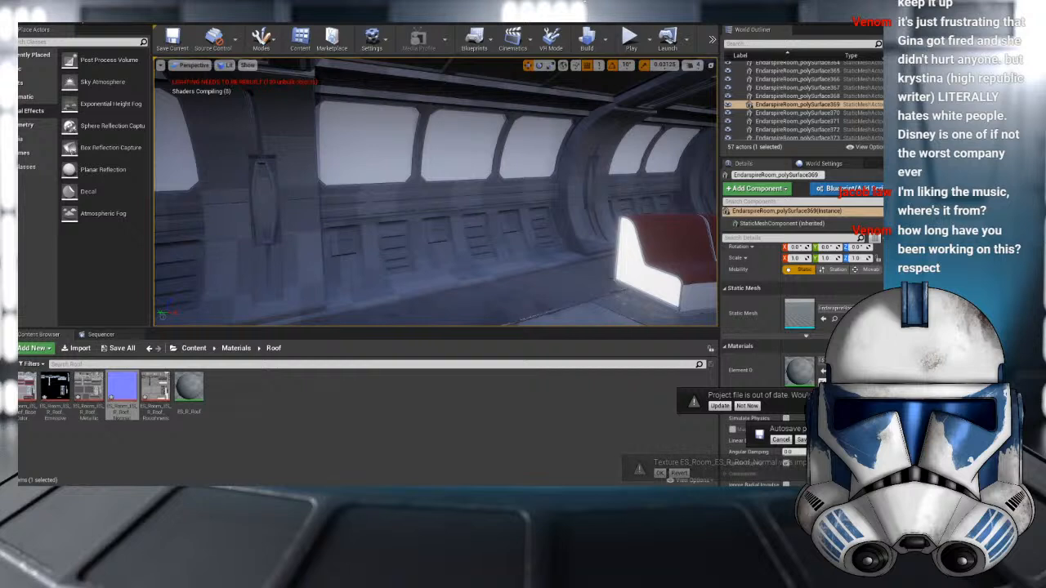
pyautogui.click(155, 390)
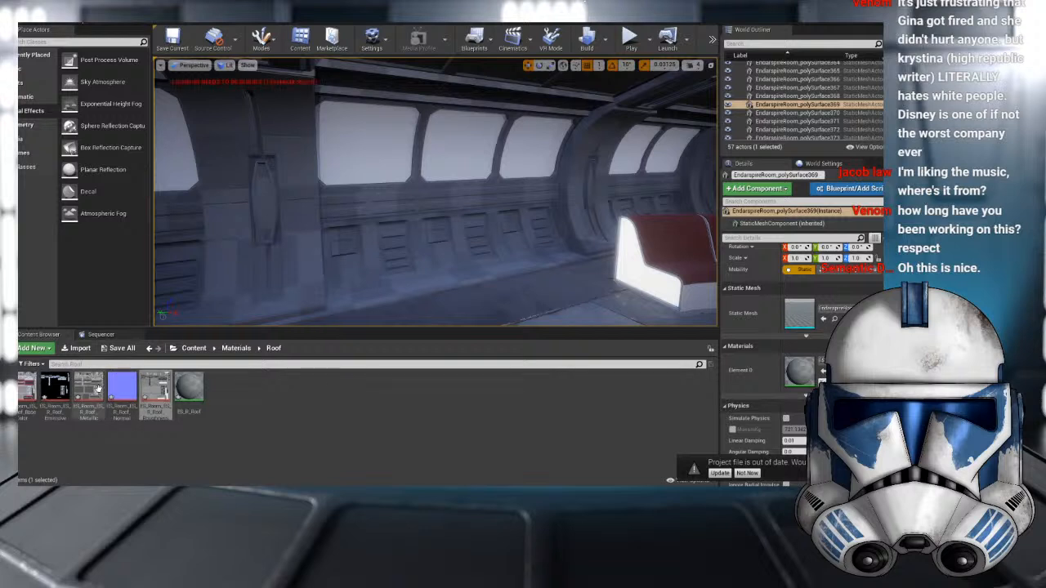
pyautogui.click(28, 391)
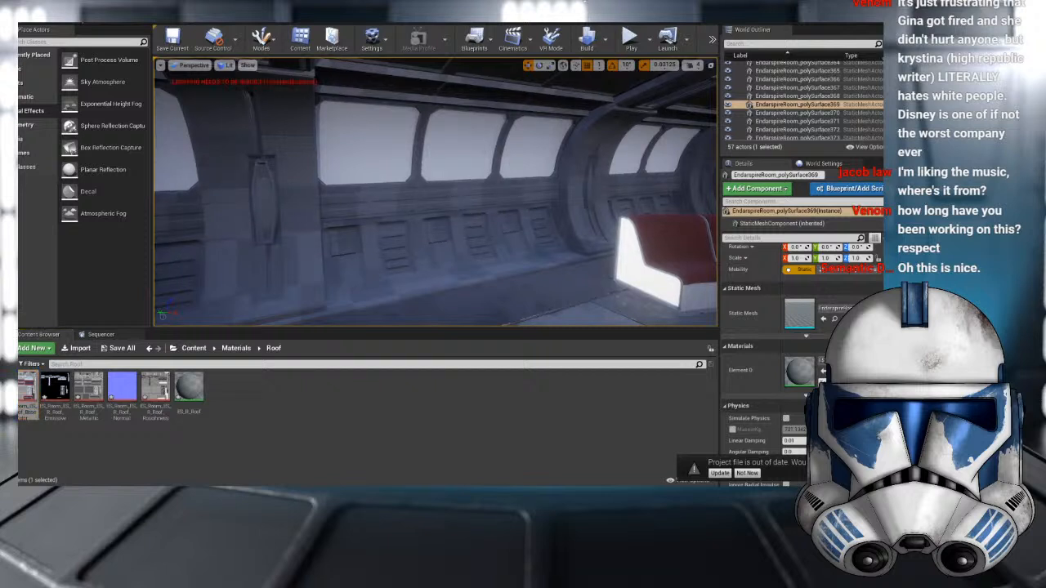
# - Disable the lens flare Bokeh Size and Threshold overrides of the Post Process Volume
pyautogui.moveTo(461, 228); pyautogui.dragTo(540, 187, button='right')
pyautogui.click(493, 150)
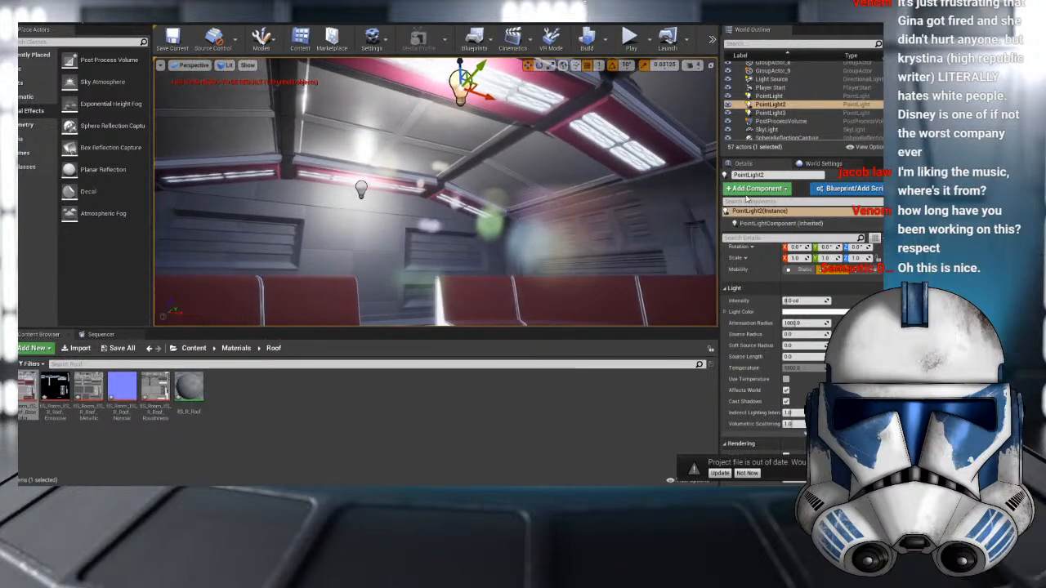
pyautogui.scroll(-1, 803, 111)
pyautogui.click(782, 119)
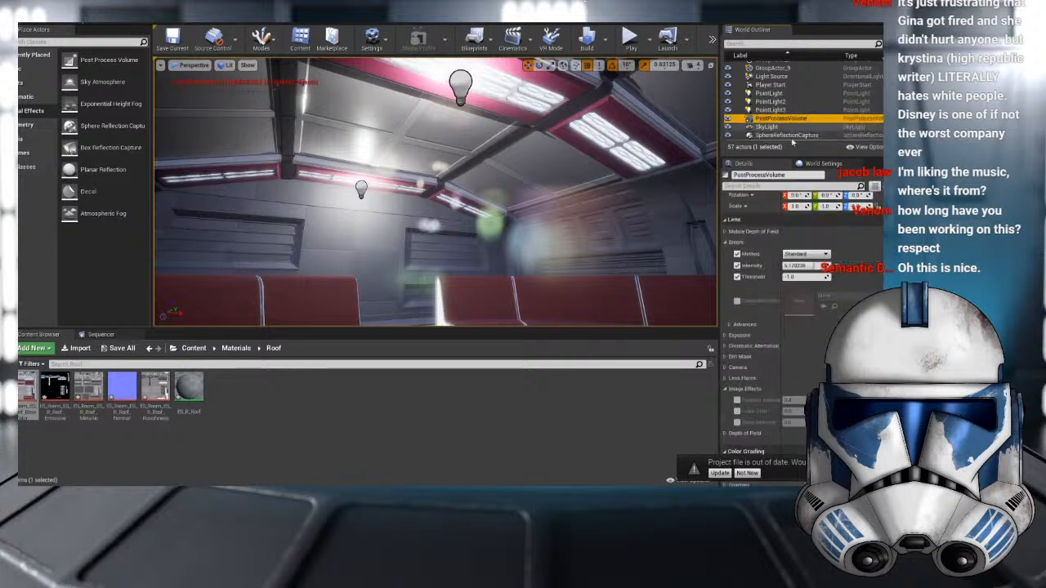
pyautogui.scroll(-3, 741, 286)
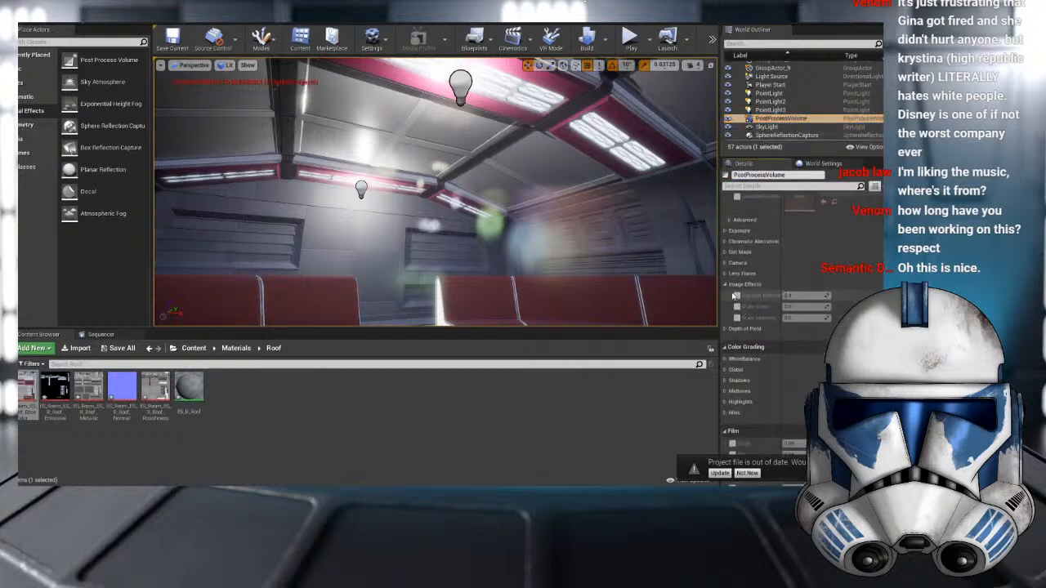
pyautogui.click(740, 273)
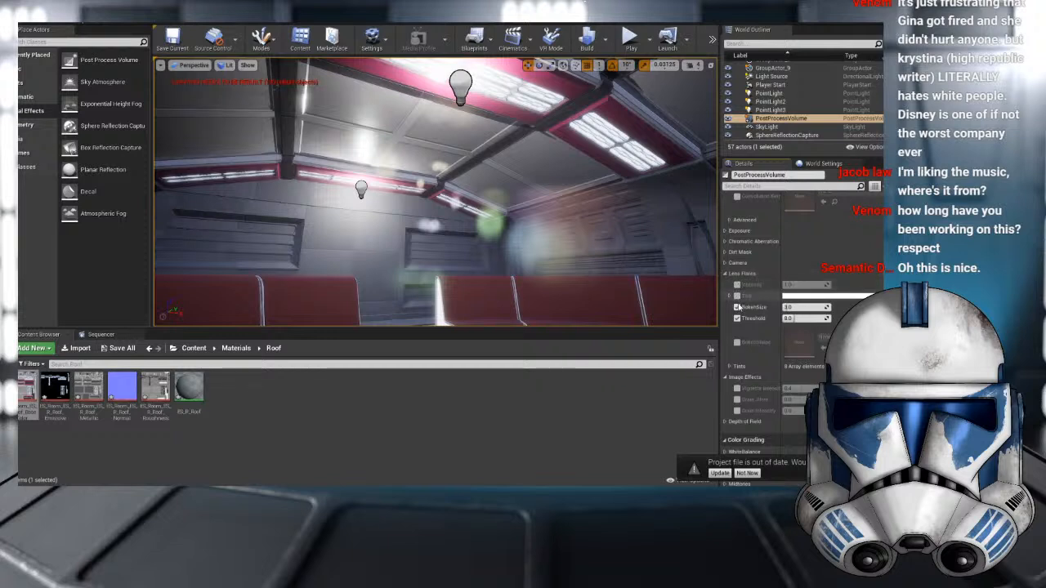
pyautogui.click(738, 308)
pyautogui.click(736, 318)
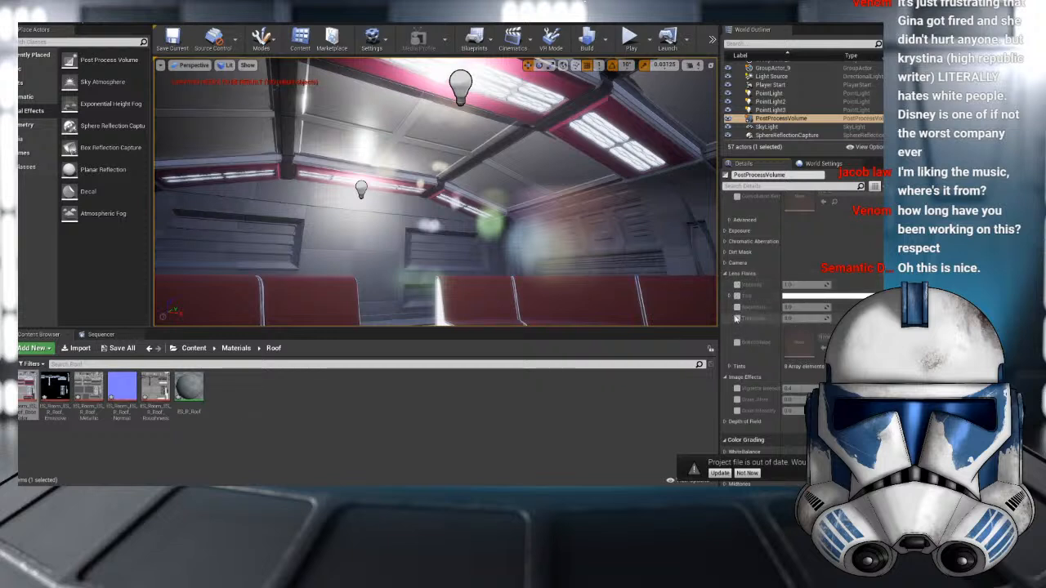
pyautogui.click(727, 274)
# - Reset the Post Process Volume's bloom intensity to its default of 0.675
pyautogui.scroll(4, 732, 284)
pyautogui.scroll(1, 738, 281)
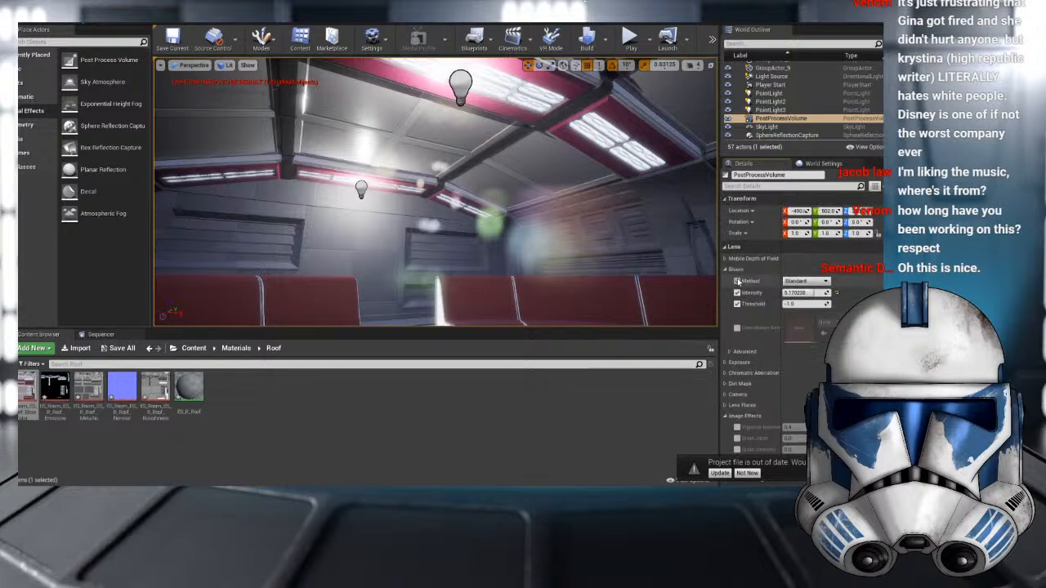
pyautogui.click(736, 293)
pyautogui.click(737, 292)
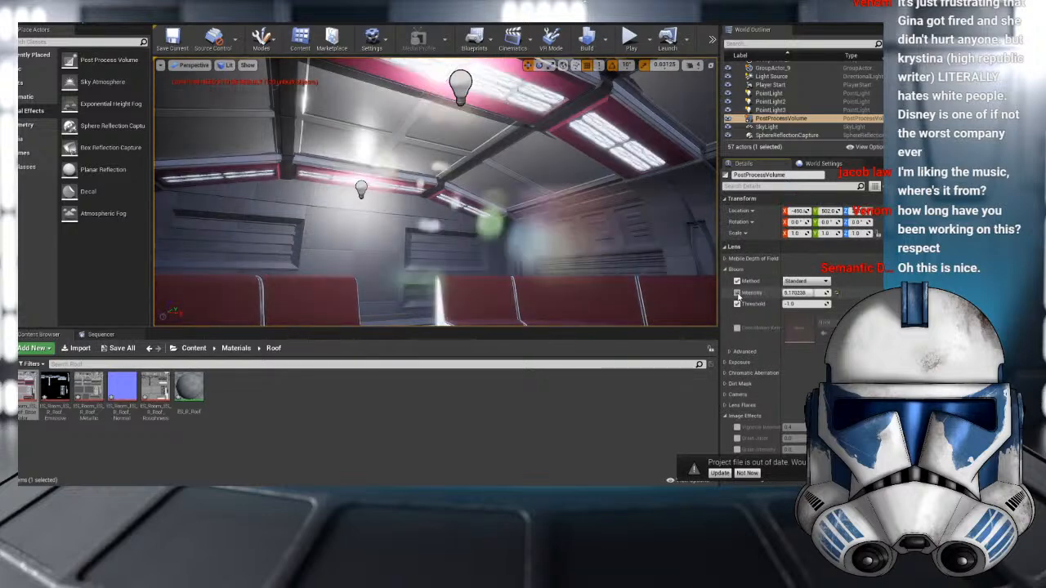
pyautogui.press('Return')
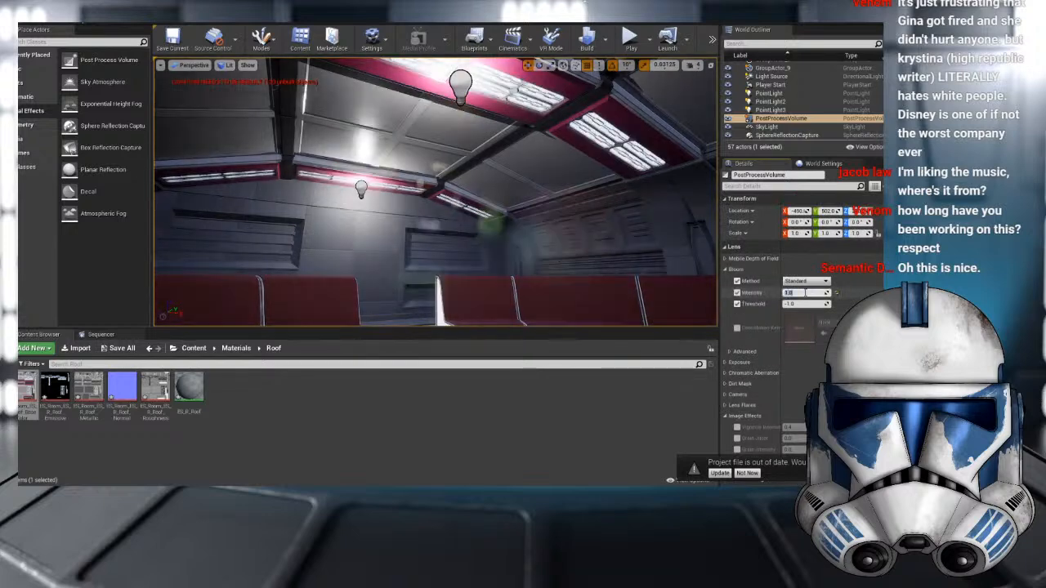
pyautogui.moveTo(687, 214); pyautogui.dragTo(618, 243, button='right')
pyautogui.moveTo(514, 242); pyautogui.dragTo(367, 242, button='right')
pyautogui.moveTo(660, 261); pyautogui.dragTo(196, 171, button='right')
pyautogui.click(836, 292)
# - Examine the textured roof and its light panels from several angles
pyautogui.moveTo(529, 189); pyautogui.dragTo(571, 114, button='right')
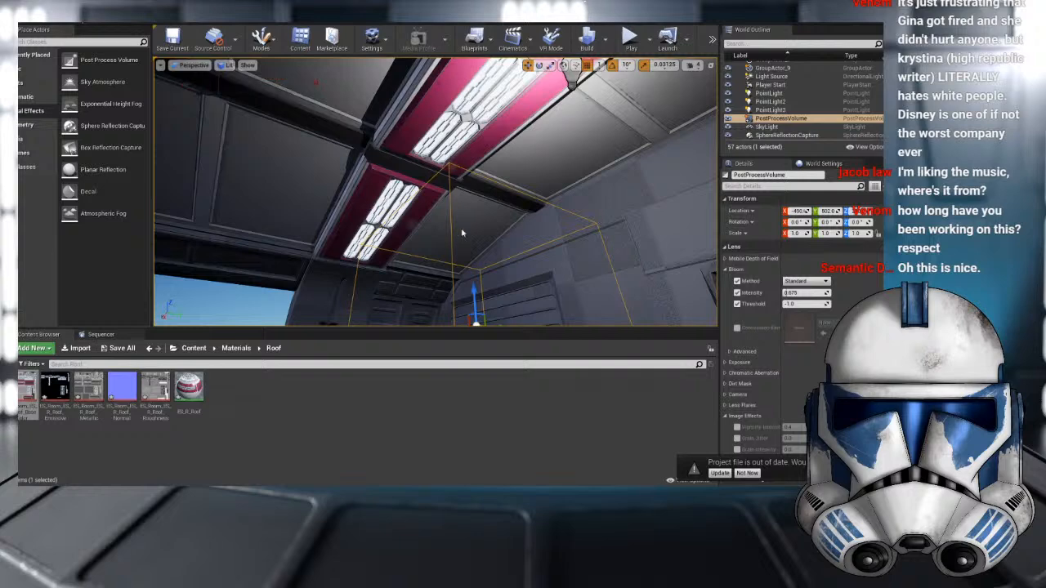
pyautogui.moveTo(492, 173); pyautogui.dragTo(511, 153, button='right')
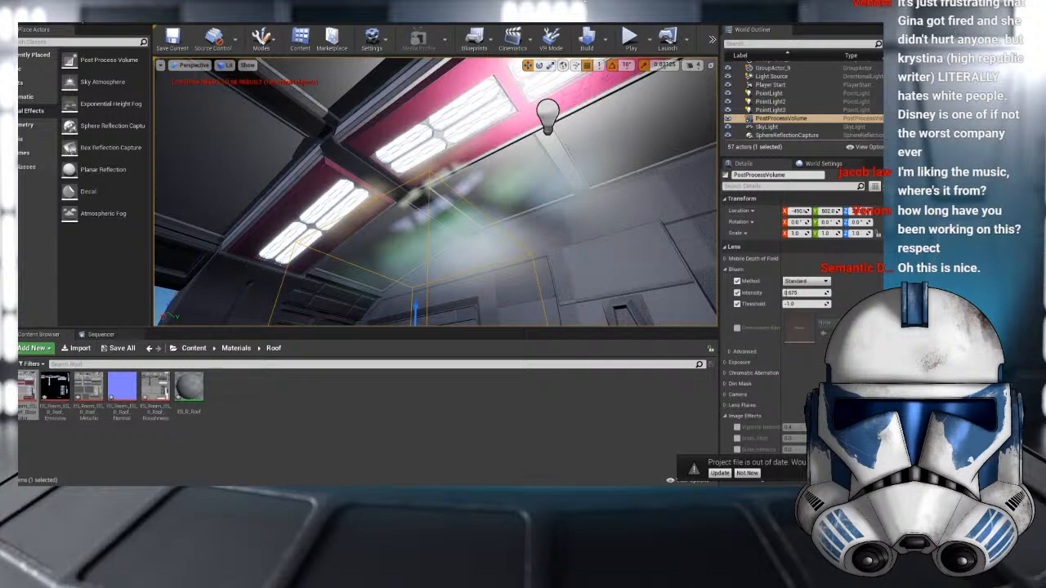
pyautogui.moveTo(353, 231); pyautogui.dragTo(360, 310, button='right')
pyautogui.scroll(-4, 352, 228)
pyautogui.moveTo(353, 231); pyautogui.dragTo(335, 222, button='right')
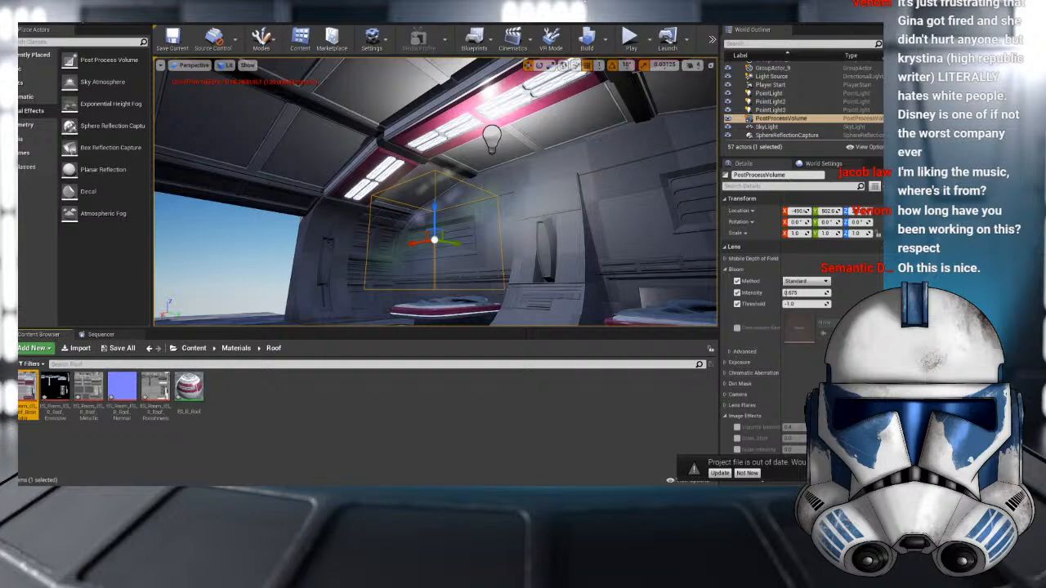
# - Duplicate the ceiling point light above the beds three times, placing a copy under each of the other roof light panels
pyautogui.moveTo(466, 201)
pyautogui.mouseDown(button='right')
pyautogui.moveTo(539, 205)
pyautogui.moveTo(472, 187)
pyautogui.mouseUp(button='right')
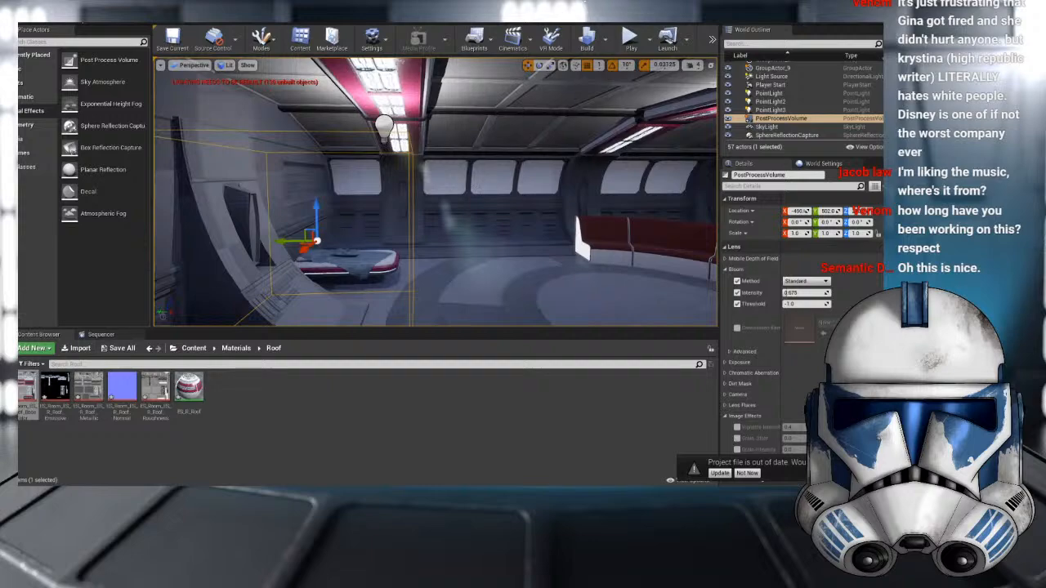
pyautogui.click(384, 125)
pyautogui.moveTo(384, 125); pyautogui.dragTo(416, 189, button='right')
pyautogui.moveTo(469, 187); pyautogui.dragTo(426, 126)
pyautogui.moveTo(425, 126); pyautogui.dragTo(513, 114, button='right')
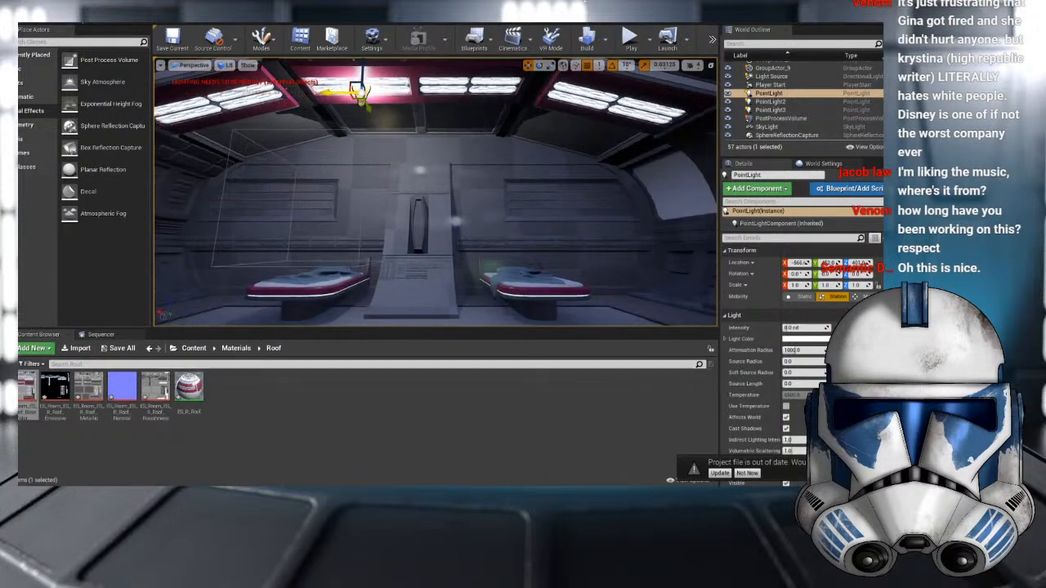
pyautogui.keyDown('alt'); pyautogui.moveTo(336, 94); pyautogui.dragTo(604, 97); pyautogui.keyUp('alt')
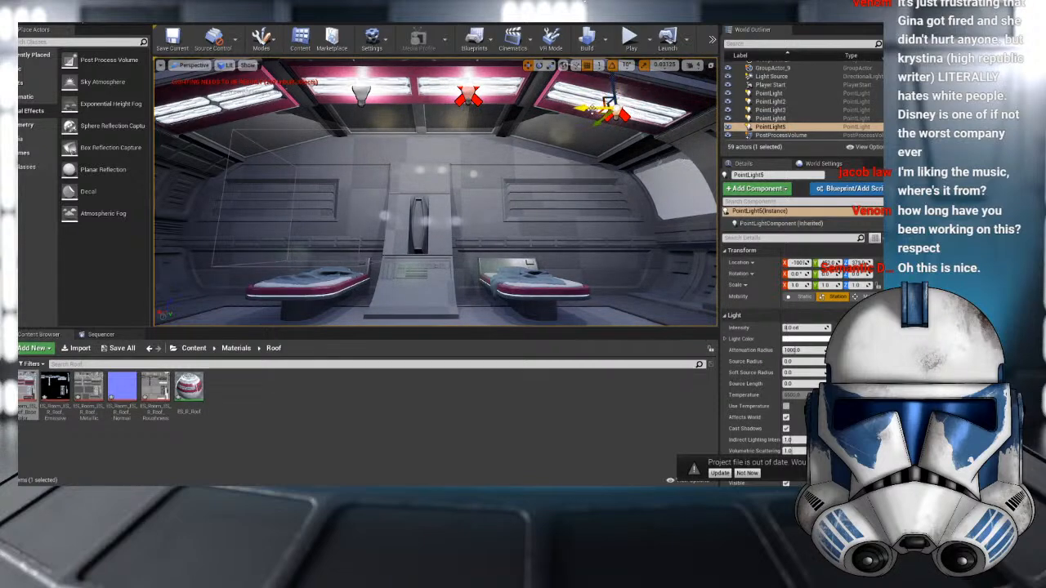
pyautogui.keyDown('alt'); pyautogui.moveTo(605, 96); pyautogui.dragTo(214, 106); pyautogui.keyUp('alt')
pyautogui.moveTo(408, 179); pyautogui.dragTo(469, 187, button='right')
pyautogui.click(536, 196)
pyautogui.moveTo(536, 196); pyautogui.dragTo(442, 187, button='right')
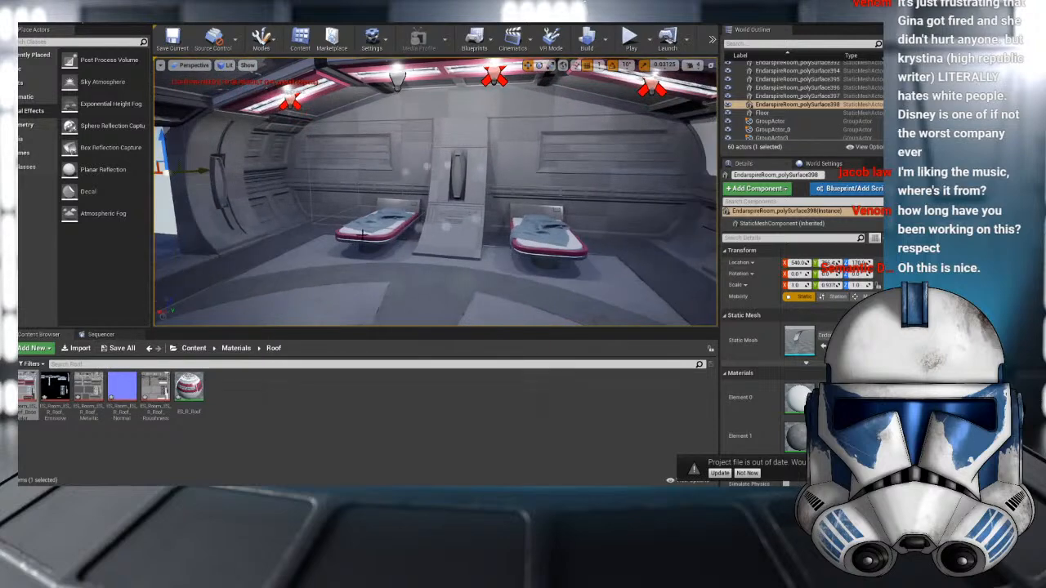
# - Open the ES_R_Couch material from the Couch folder inside Materials
pyautogui.click(236, 348)
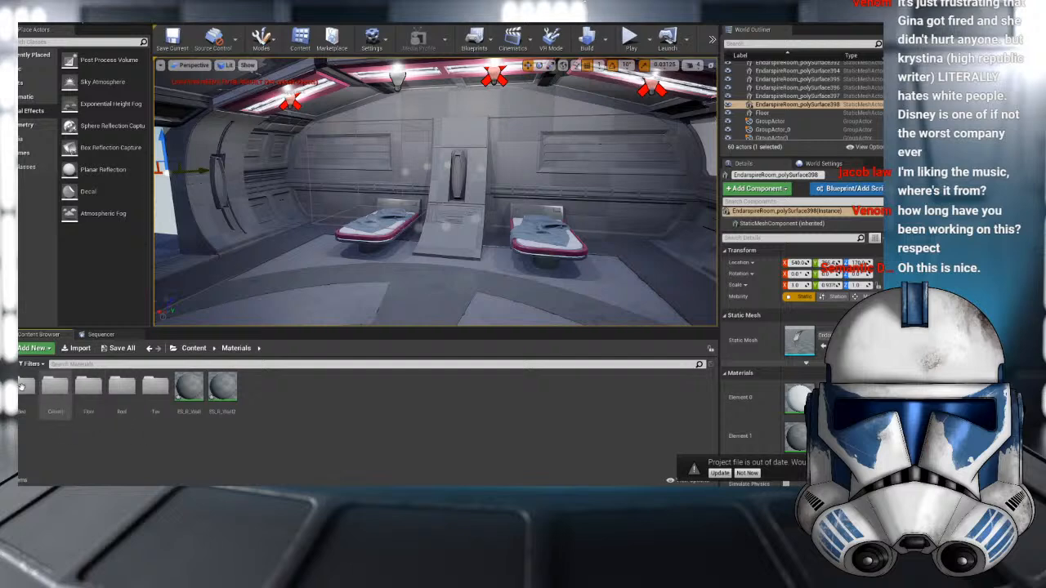
pyautogui.click(44, 386)
pyautogui.doubleClick(44, 385)
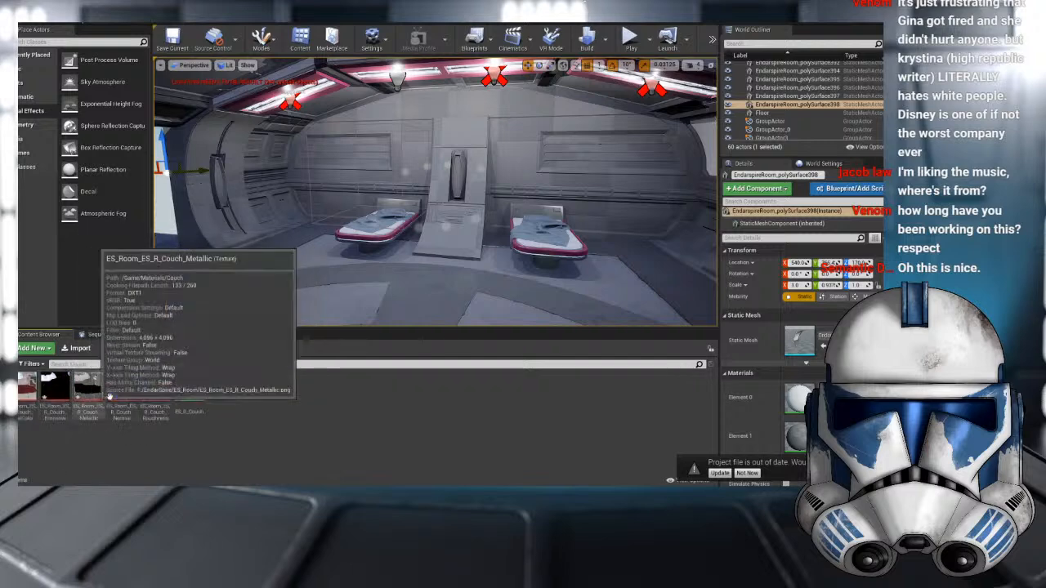
pyautogui.click(190, 386)
pyautogui.doubleClick(193, 399)
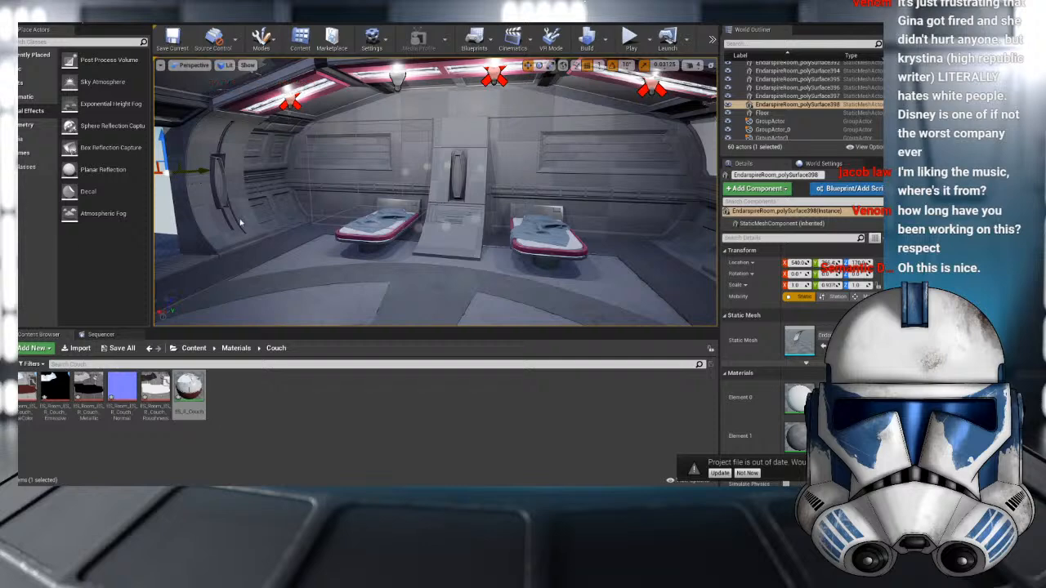
# - Examine the couches and the roof lighting above the seating area with nothing selected
pyautogui.moveTo(221, 200); pyautogui.dragTo(82, 200, button='right')
pyautogui.moveTo(381, 203)
pyautogui.mouseDown(button='right')
pyautogui.moveTo(253, 183)
pyautogui.moveTo(290, 184)
pyautogui.moveTo(294, 143)
pyautogui.moveTo(327, 140)
pyautogui.moveTo(400, 199)
pyautogui.mouseUp(button='right')
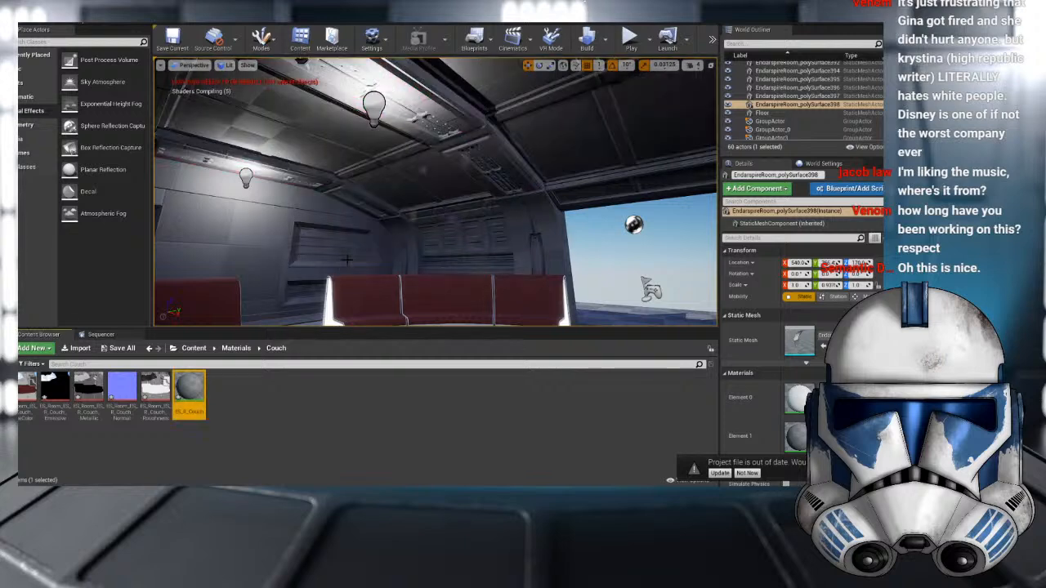
pyautogui.moveTo(651, 223); pyautogui.dragTo(623, 232, button='right')
pyautogui.click(651, 223)
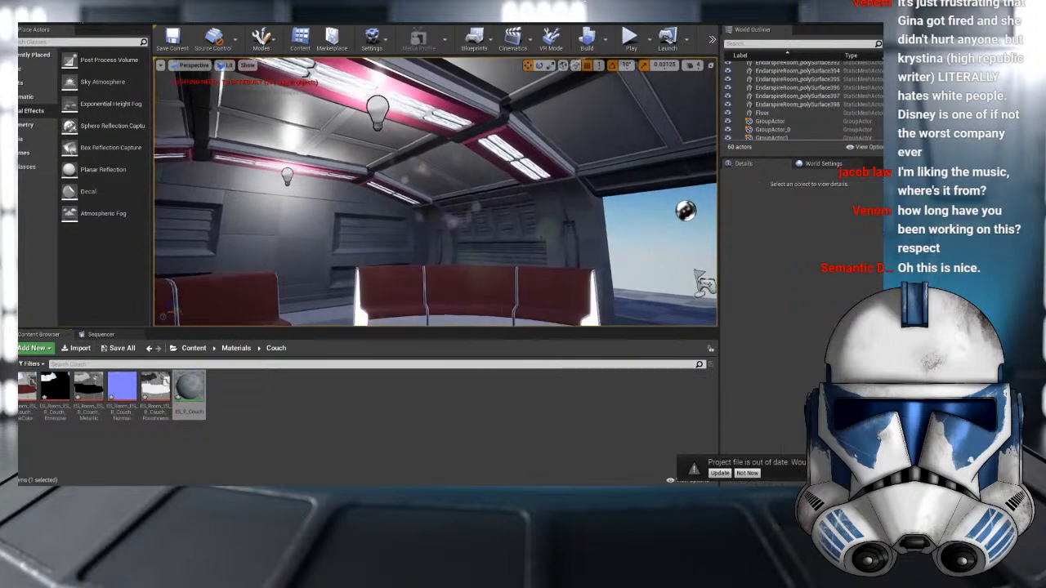
pyautogui.moveTo(531, 238); pyautogui.dragTo(499, 168, button='right')
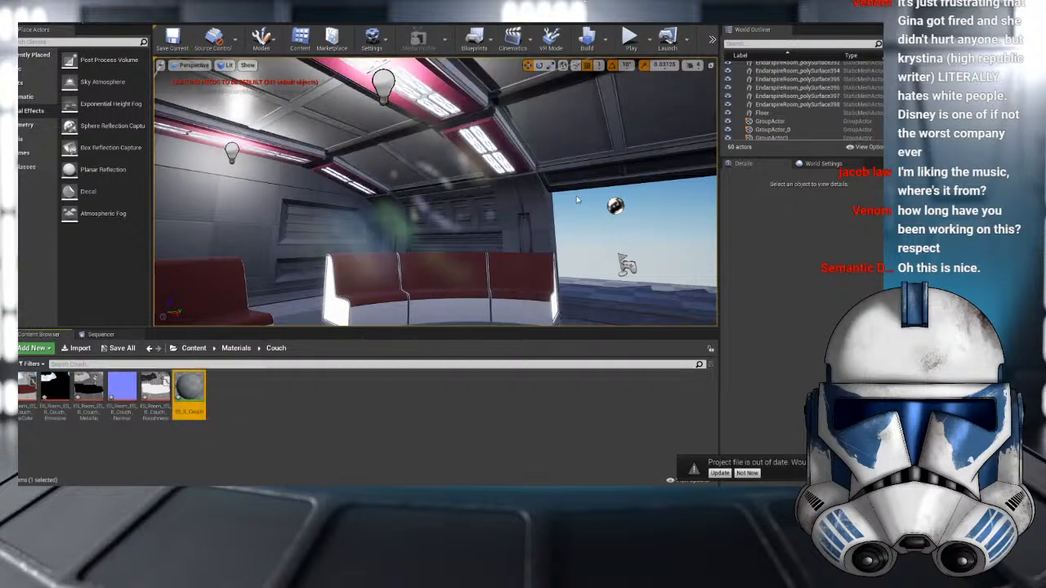
# - Set the bloom intensity of the PostProcessVolume to 0.2
pyautogui.scroll(10, 781, 116)
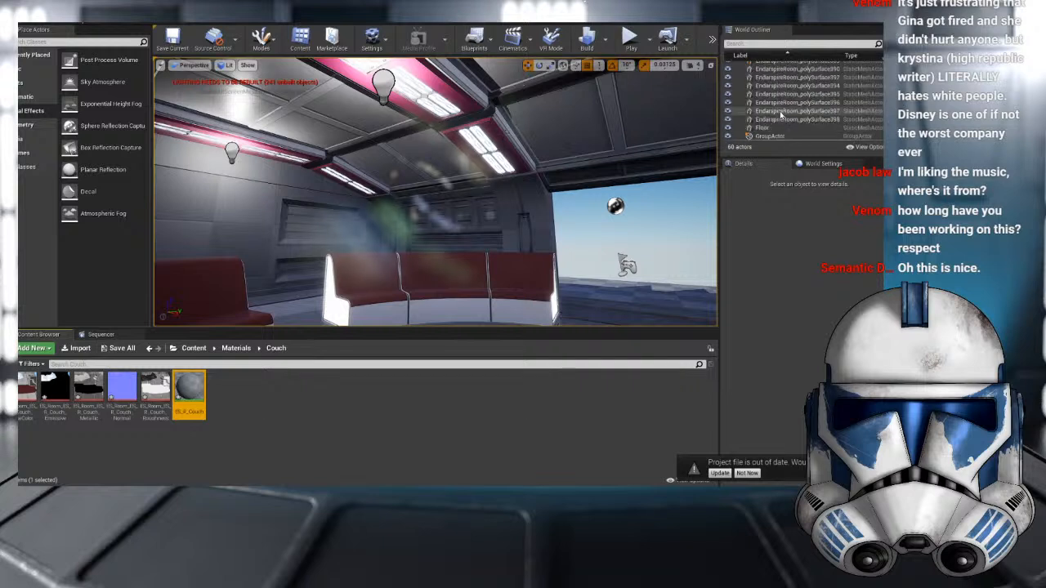
pyautogui.scroll(-12, 781, 116)
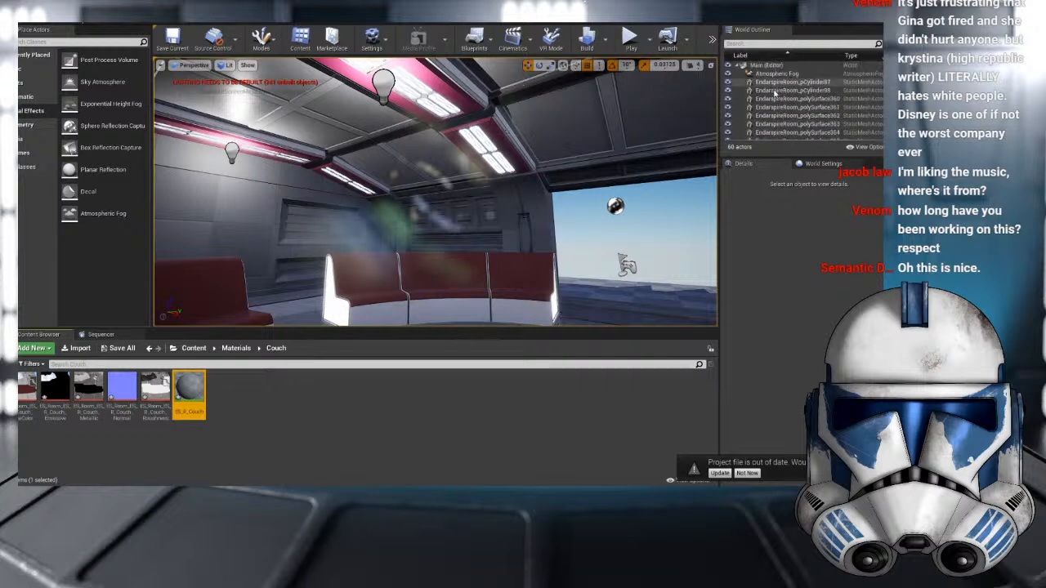
pyautogui.scroll(-4, 776, 107)
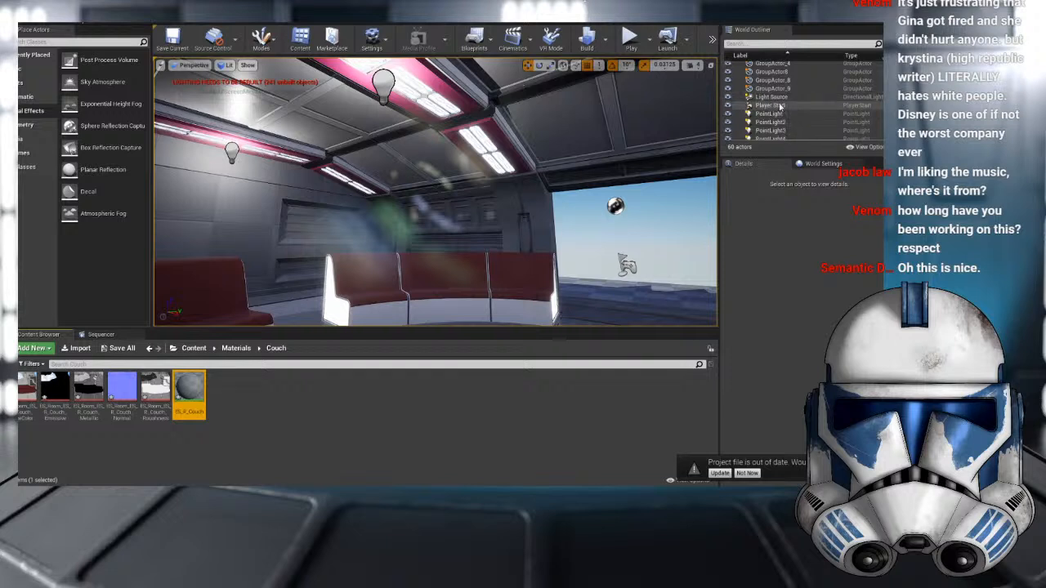
pyautogui.scroll(-3, 782, 108)
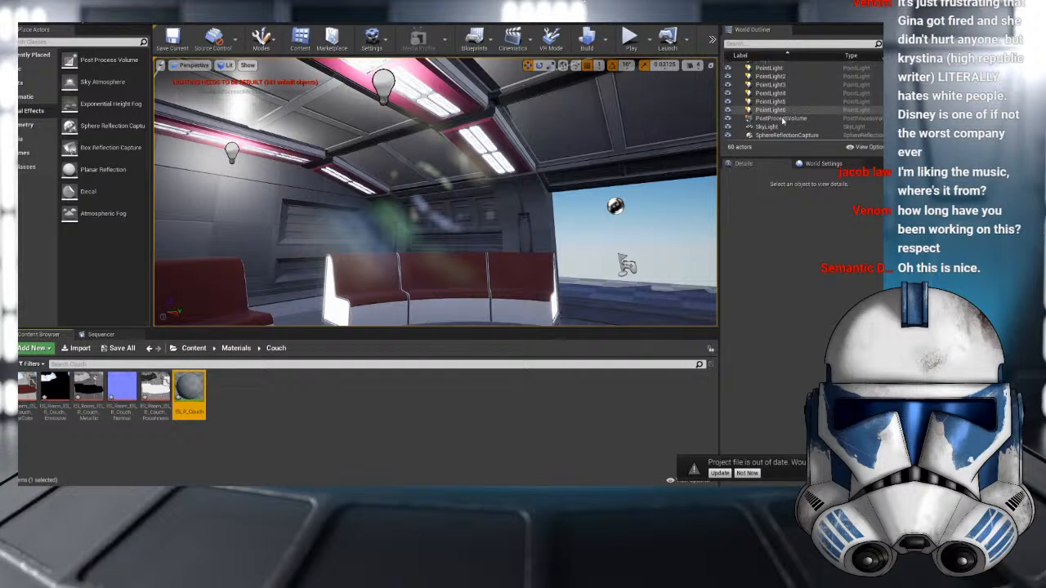
pyautogui.click(782, 119)
pyautogui.click(796, 293)
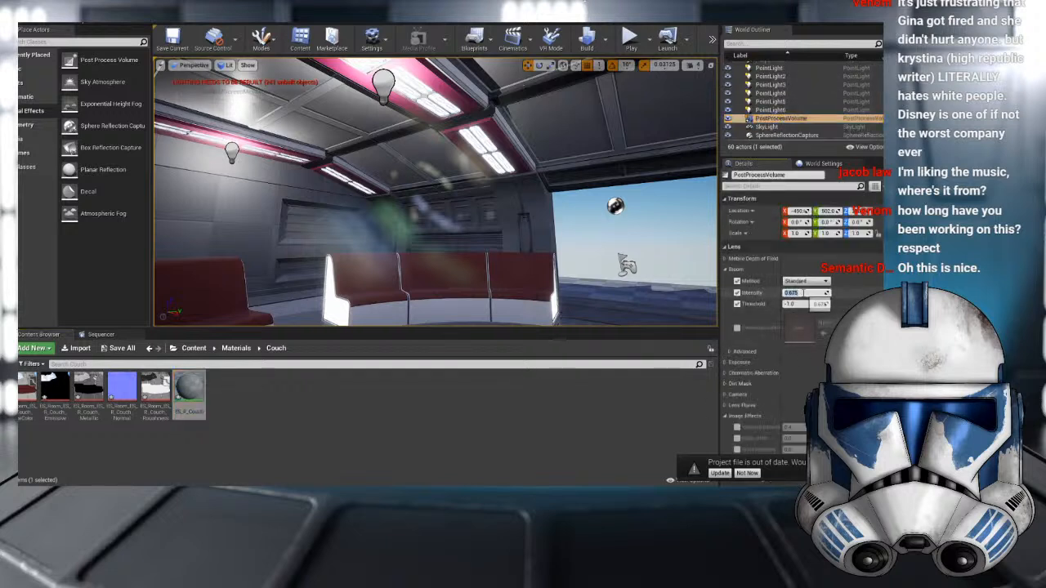
pyautogui.click(803, 292)
pyautogui.press('Return')
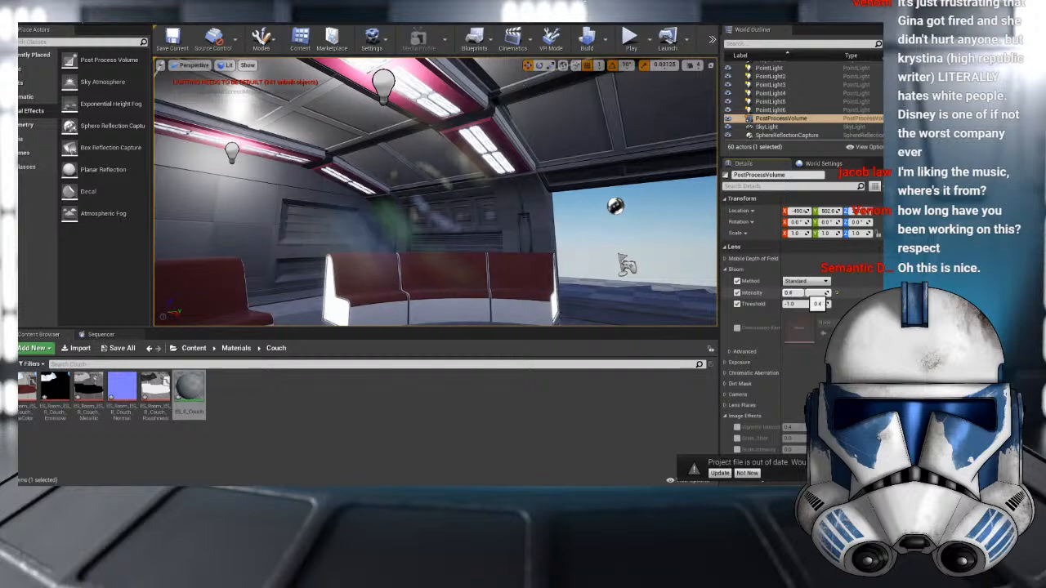
pyautogui.write('0.2')
pyautogui.press('Return')
# - Examine the bloom across the couches, roof lights and beds from several angles, leaving nothing selected
pyautogui.moveTo(708, 273); pyautogui.dragTo(396, 286, button='right')
pyautogui.click(693, 211)
pyautogui.moveTo(693, 211); pyautogui.dragTo(327, 196, button='right')
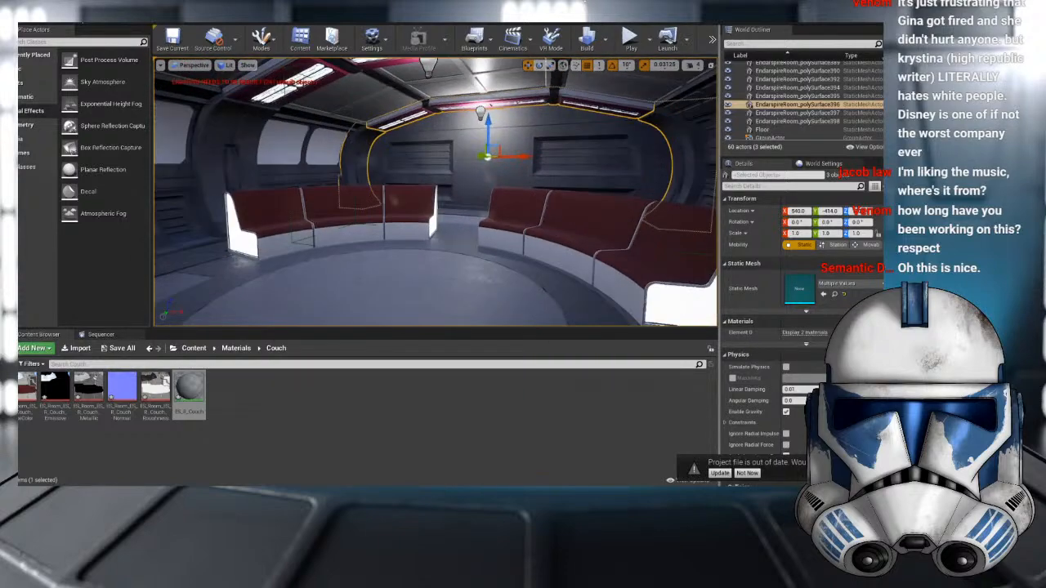
pyautogui.moveTo(474, 193); pyautogui.dragTo(537, 176, button='right')
pyautogui.press('Escape')
pyautogui.moveTo(435, 192); pyautogui.dragTo(212, 229, button='right')
pyautogui.moveTo(390, 114); pyautogui.dragTo(204, 111, button='right')
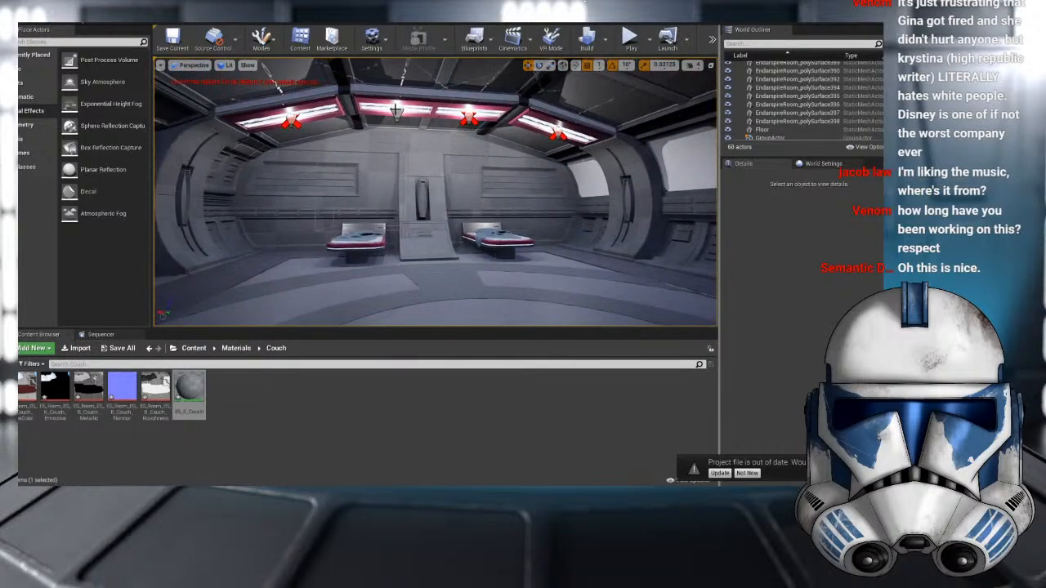
# - Duplicate the ceiling point light above the beds and place the copy lower, at the recessed wall column between the two beds
pyautogui.moveTo(396, 111); pyautogui.dragTo(343, 90, button='right')
pyautogui.press('w')
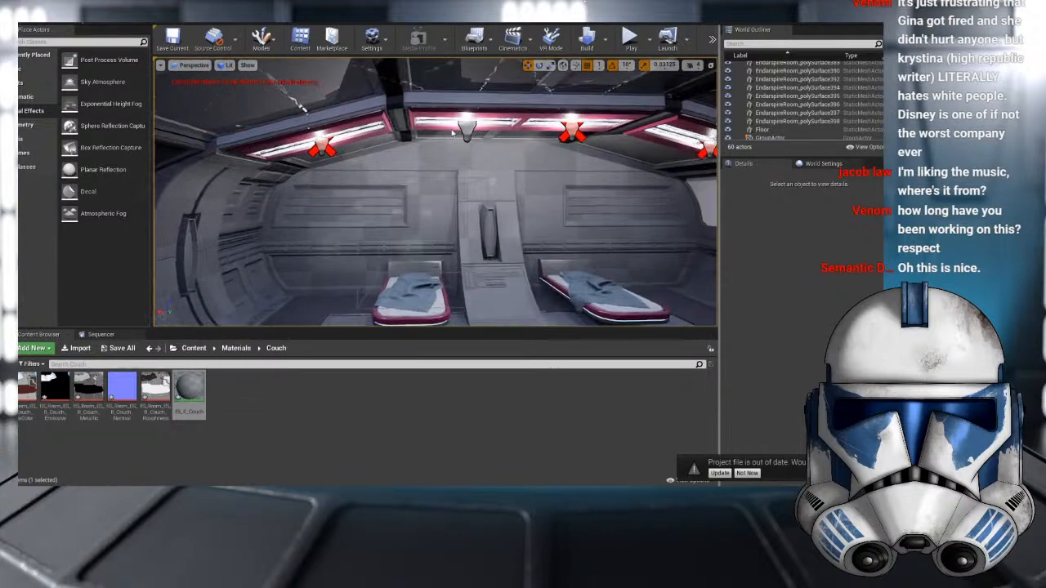
pyautogui.click(466, 129)
pyautogui.moveTo(466, 129); pyautogui.dragTo(572, 136, button='right')
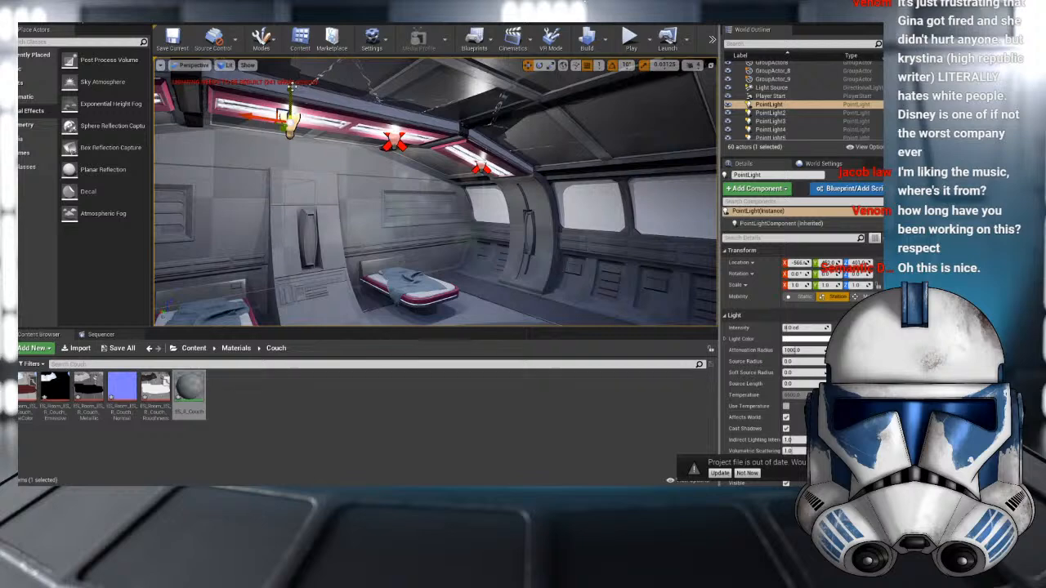
pyautogui.keyDown('alt'); pyautogui.moveTo(289, 97); pyautogui.dragTo(275, 242); pyautogui.keyUp('alt')
pyautogui.press('f')
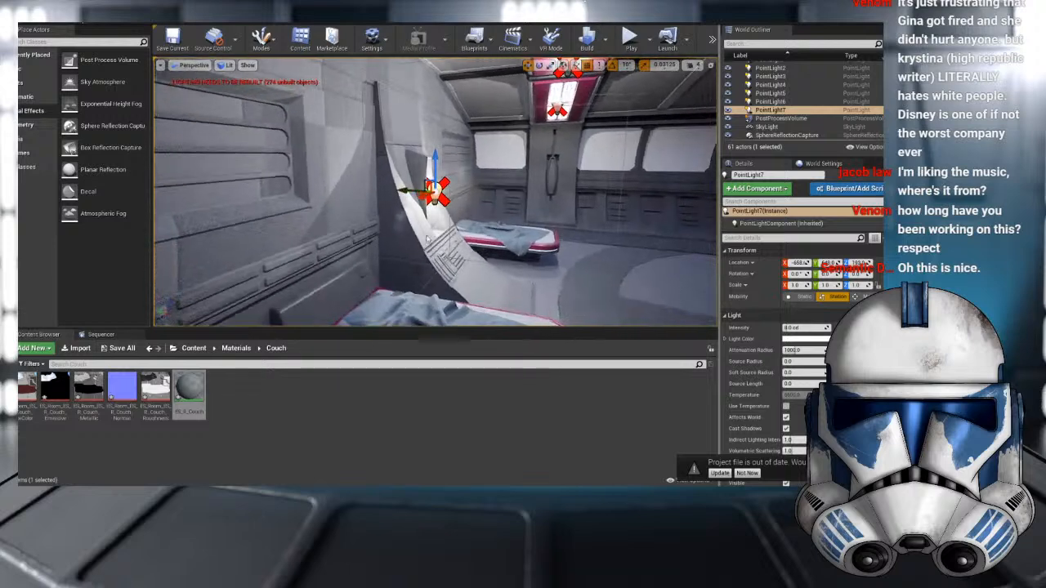
pyautogui.moveTo(421, 190); pyautogui.dragTo(399, 189)
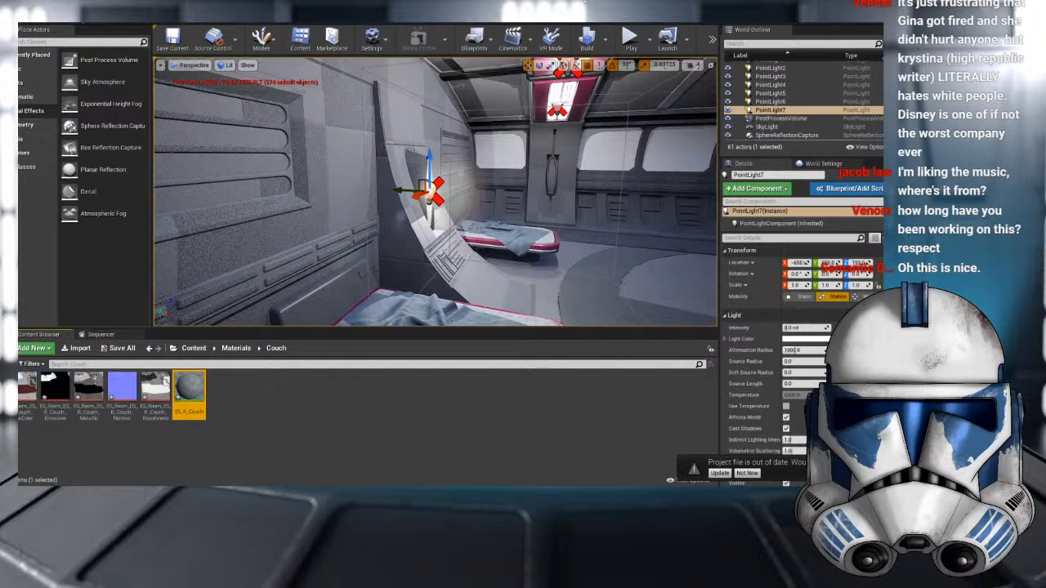
# - Switch to the web browser, collapse the Messages drawer on Twitter and watch the clone trooper video in the tweet reply
pyautogui.hotkey('alt', 'Tab')
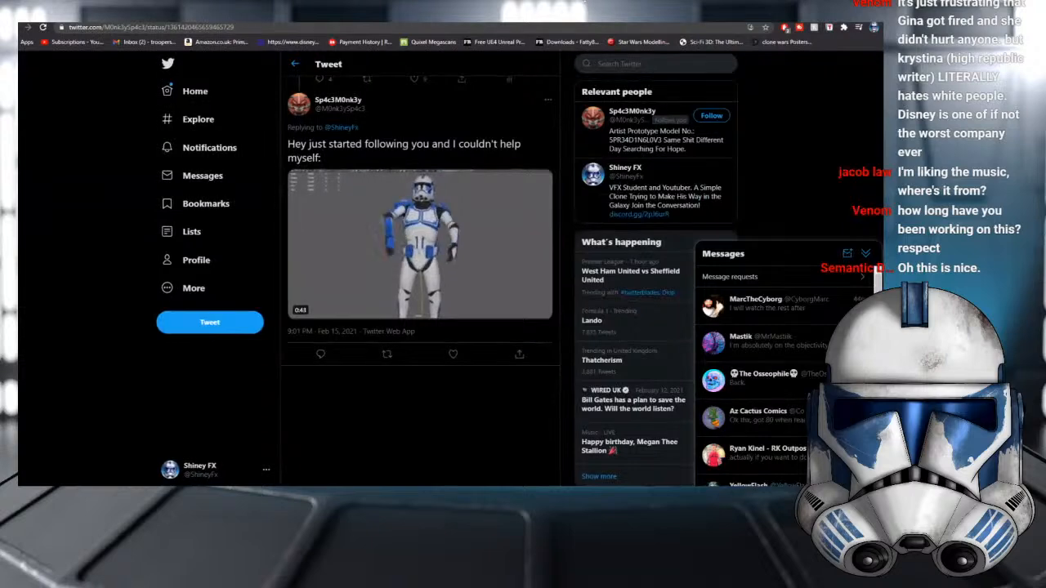
pyautogui.hotkey('ctrl', 'Tab')
pyautogui.click(537, 245)
pyautogui.hotkey('ctrl', 'shift', 'Tab')
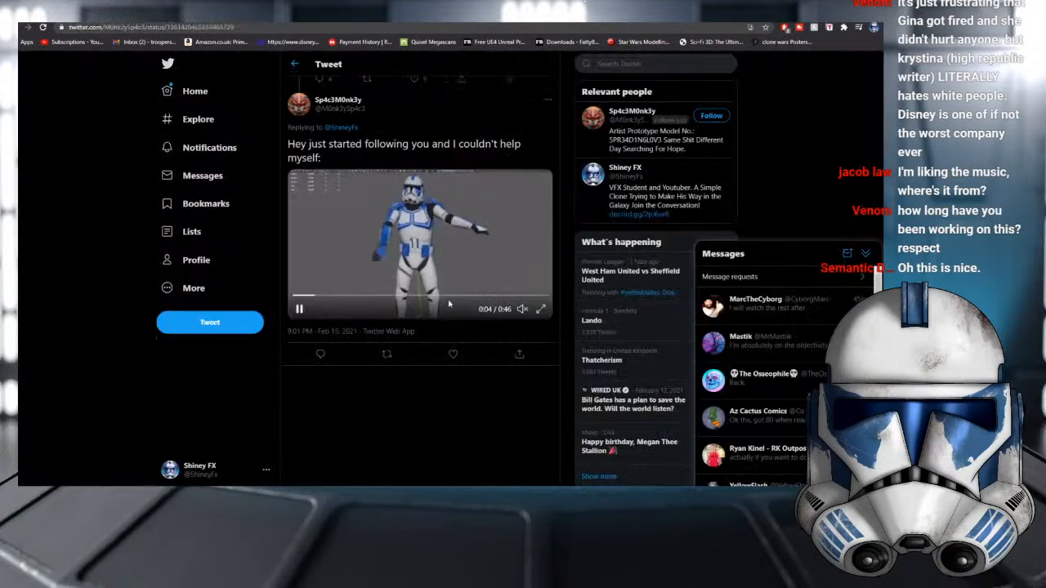
pyautogui.click(868, 254)
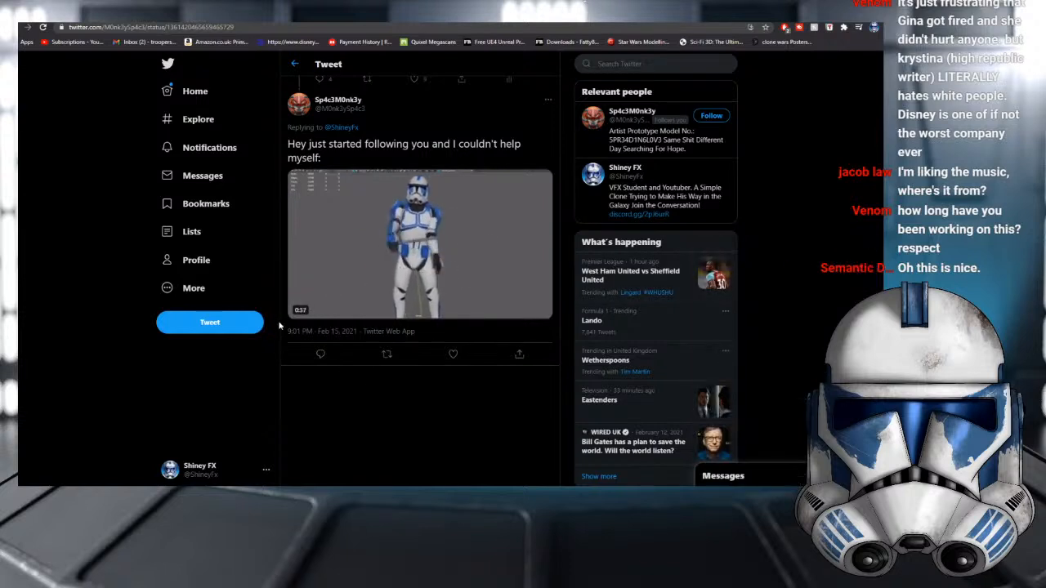
pyautogui.click(314, 301)
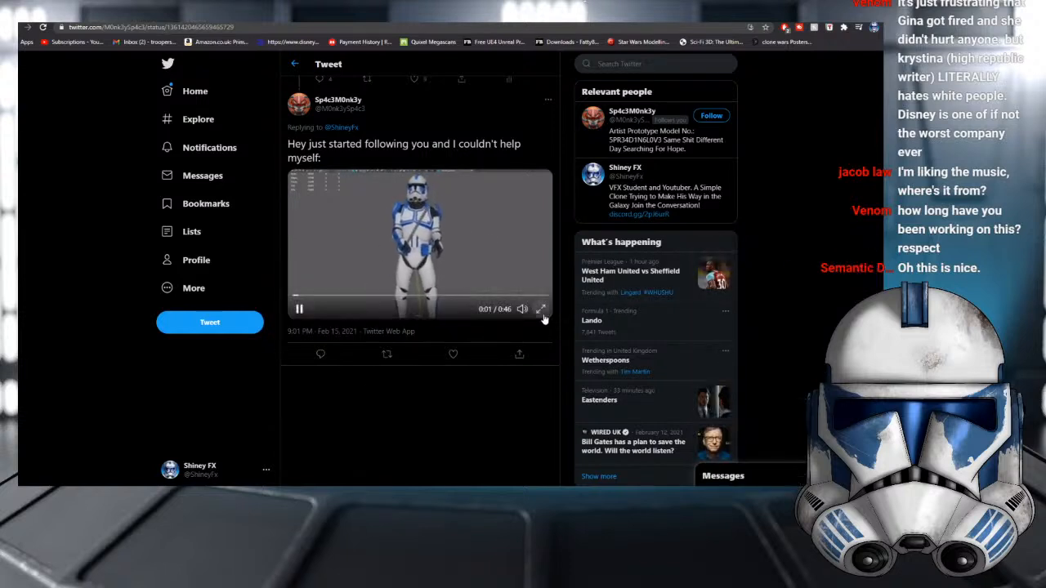
pyautogui.scroll(1, 543, 315)
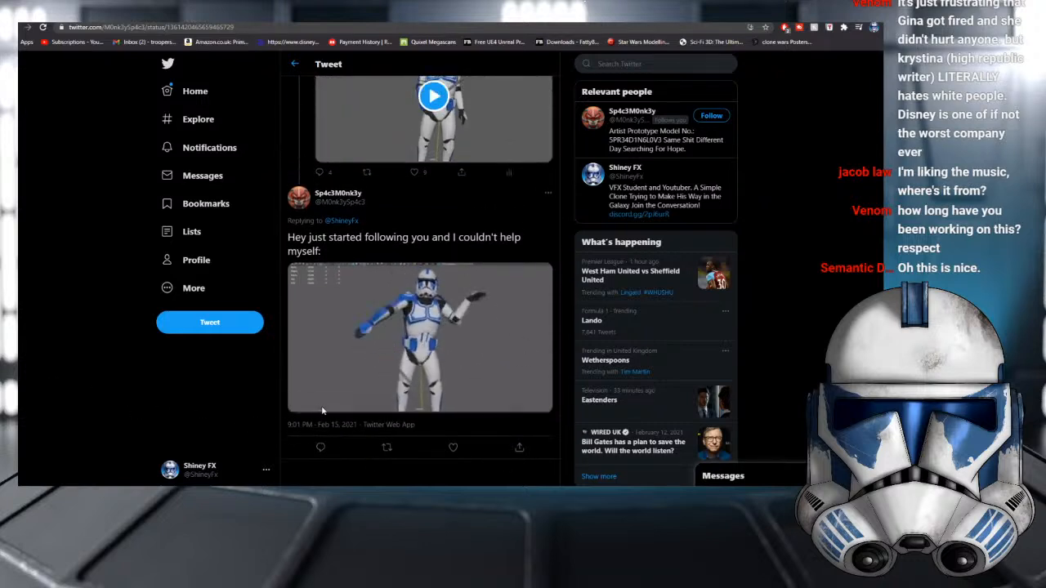
pyautogui.moveTo(527, 406)
pyautogui.click(523, 377)
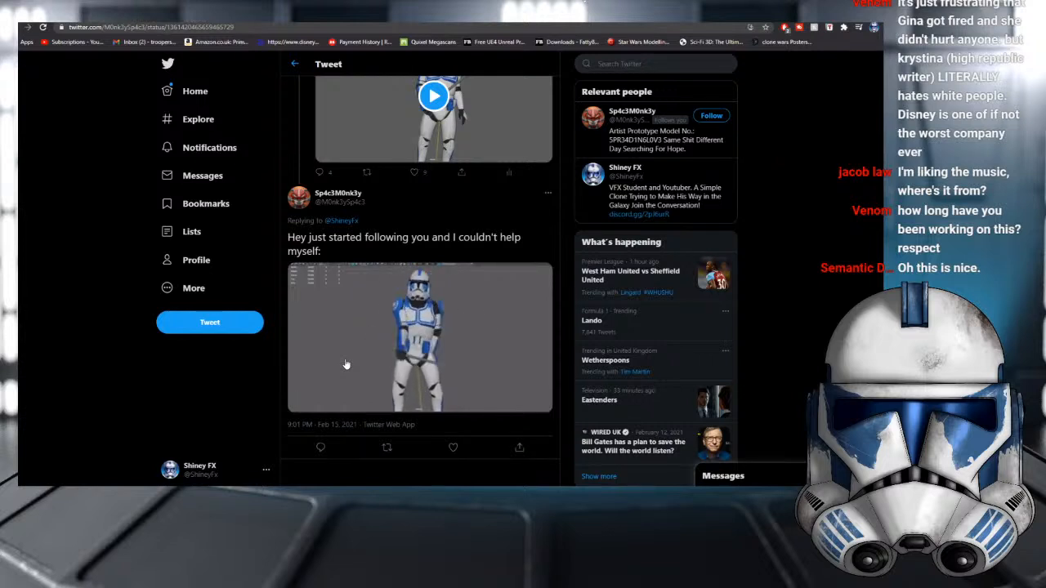
pyautogui.scroll(-2, 363, 366)
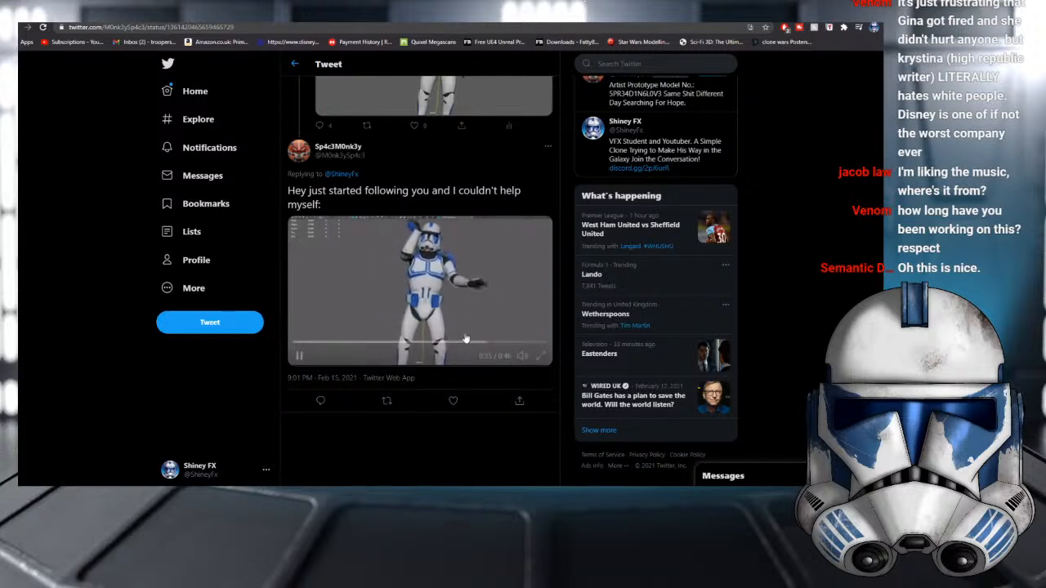
pyautogui.moveTo(522, 356)
pyautogui.click(522, 334)
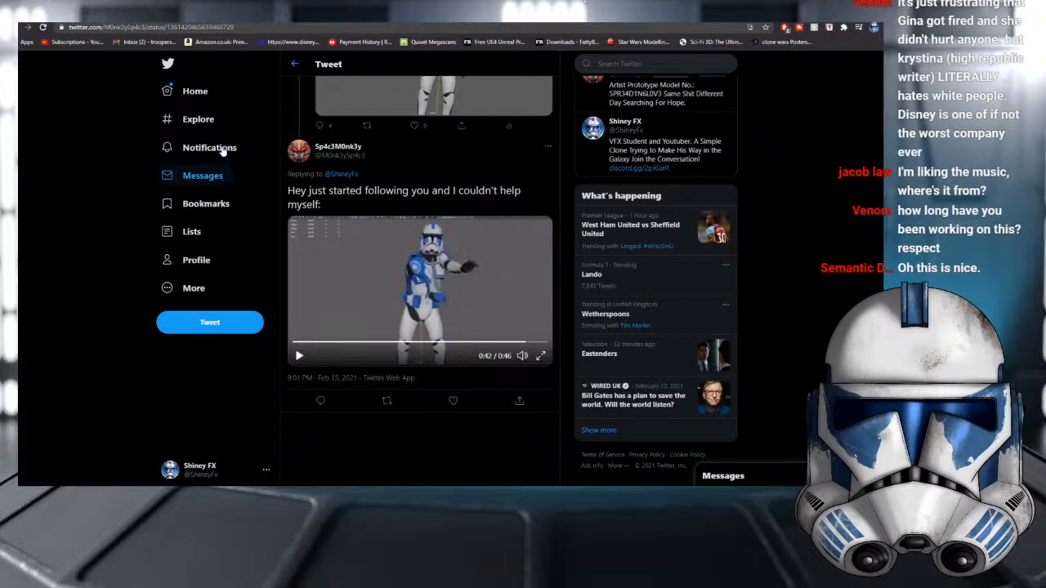
# - Switch back to Unreal Editor and examine the beds, back wall and ceiling lights of the room
pyautogui.hotkey('alt', 'Tab')
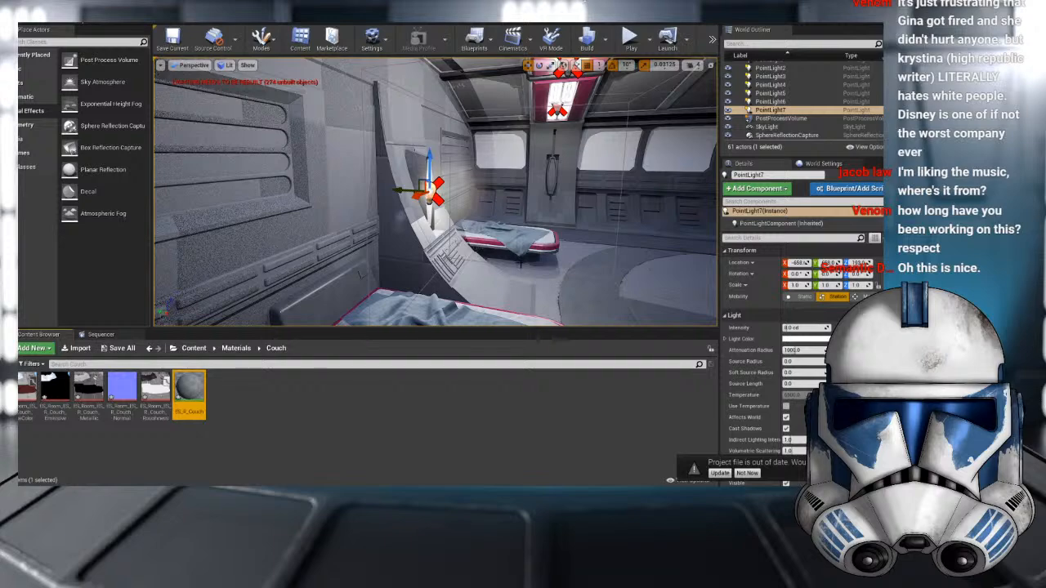
pyautogui.keyDown('alt'); pyautogui.moveTo(553, 273); pyautogui.dragTo(359, 273); pyautogui.keyUp('alt')
pyautogui.click(553, 273)
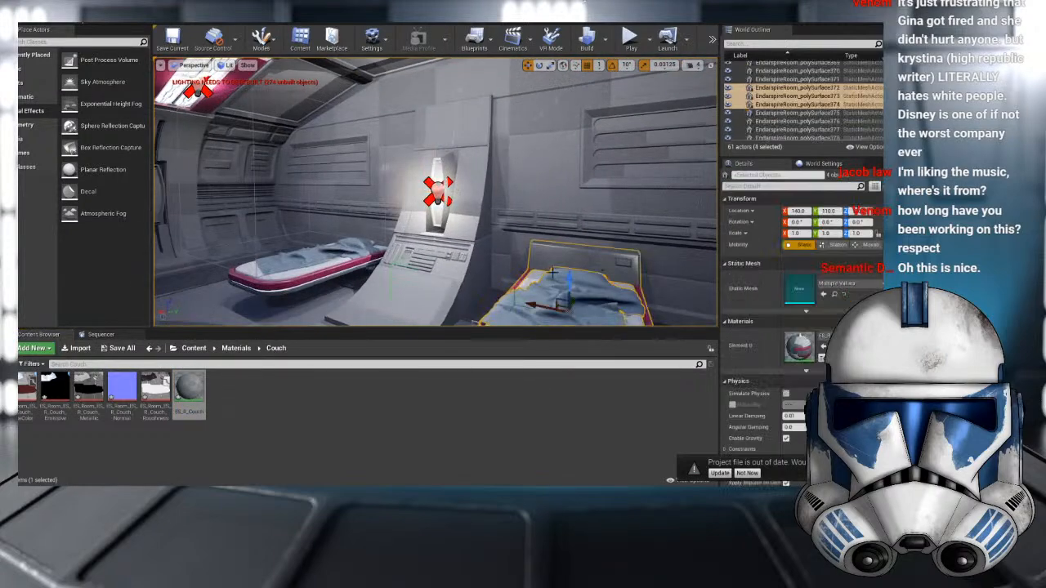
pyautogui.keyDown('alt'); pyautogui.moveTo(553, 273); pyautogui.dragTo(621, 273); pyautogui.keyUp('alt')
pyautogui.scroll(-5, 538, 214)
pyautogui.moveTo(537, 214)
pyautogui.keyDown('alt'); pyautogui.mouseDown()
pyautogui.moveTo(634, 238)
pyautogui.moveTo(538, 214)
pyautogui.mouseUp(); pyautogui.keyUp('alt')
pyautogui.scroll(2, 634, 237)
pyautogui.press('Escape')
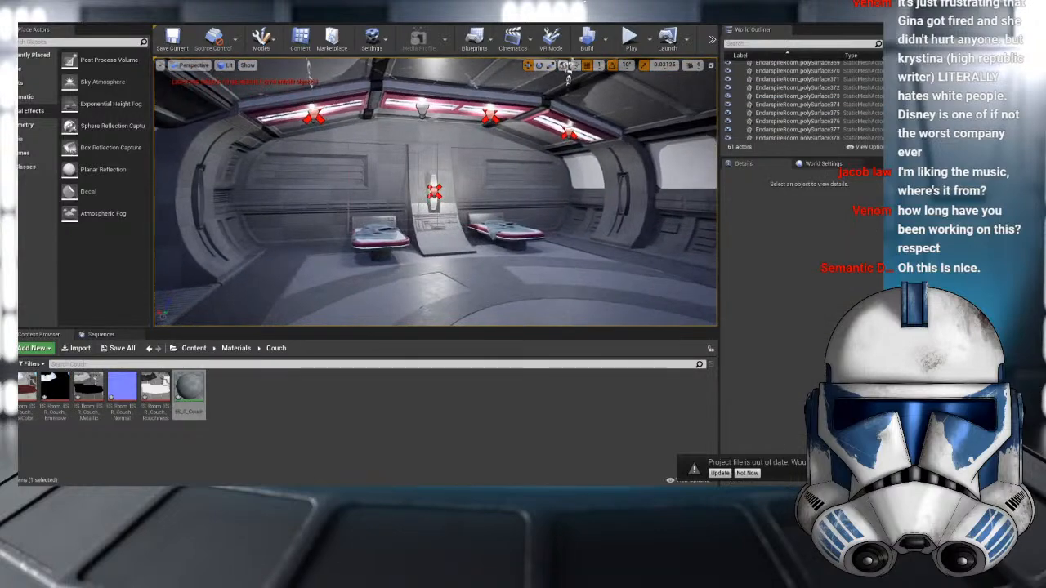
pyautogui.scroll(3, 435, 192)
pyautogui.keyDown('alt'); pyautogui.moveTo(436, 192); pyautogui.dragTo(522, 208); pyautogui.keyUp('alt')
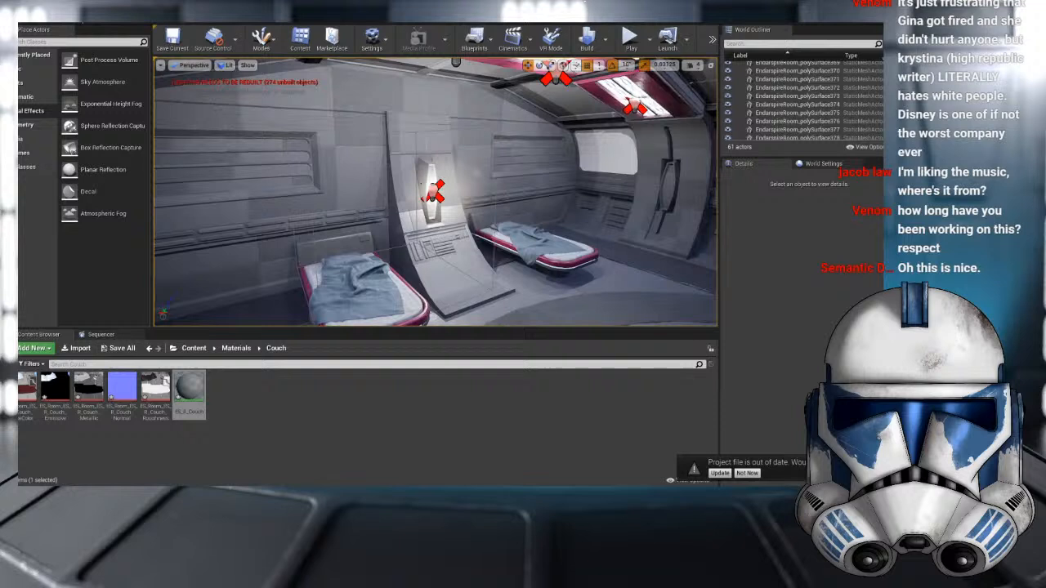
# - Create a folder named Wall2 inside Materials and move the ES_R_Wall2 material into it
pyautogui.click(233, 348)
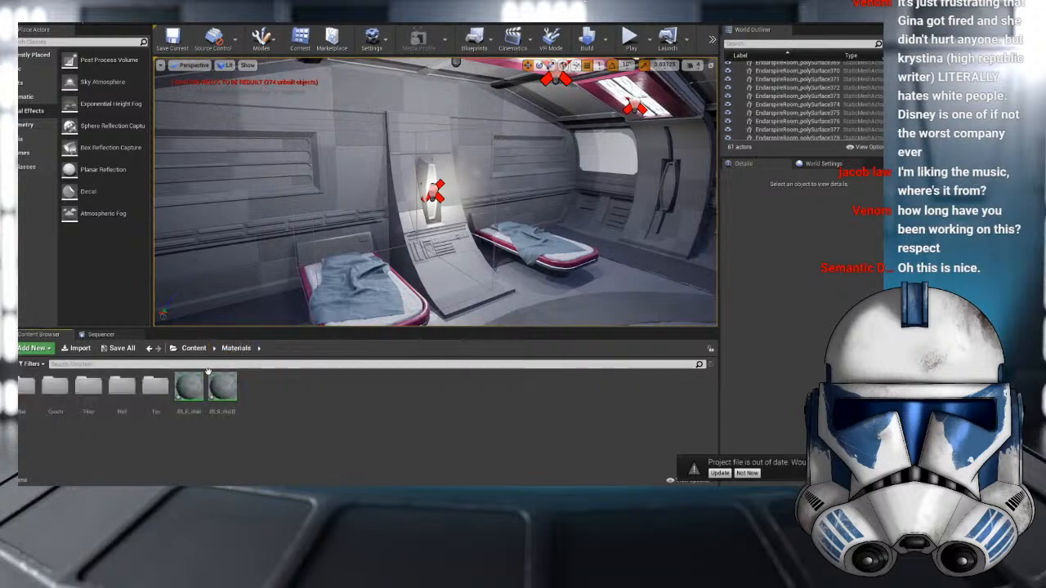
pyautogui.rightClick(321, 402)
pyautogui.click(360, 107)
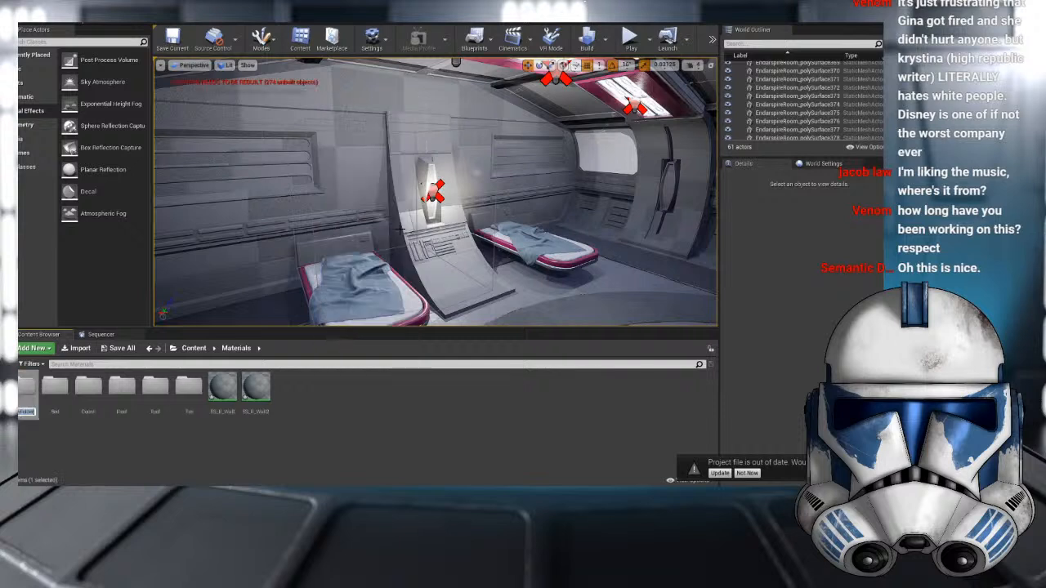
pyautogui.write('Wall2')
pyautogui.press('Return')
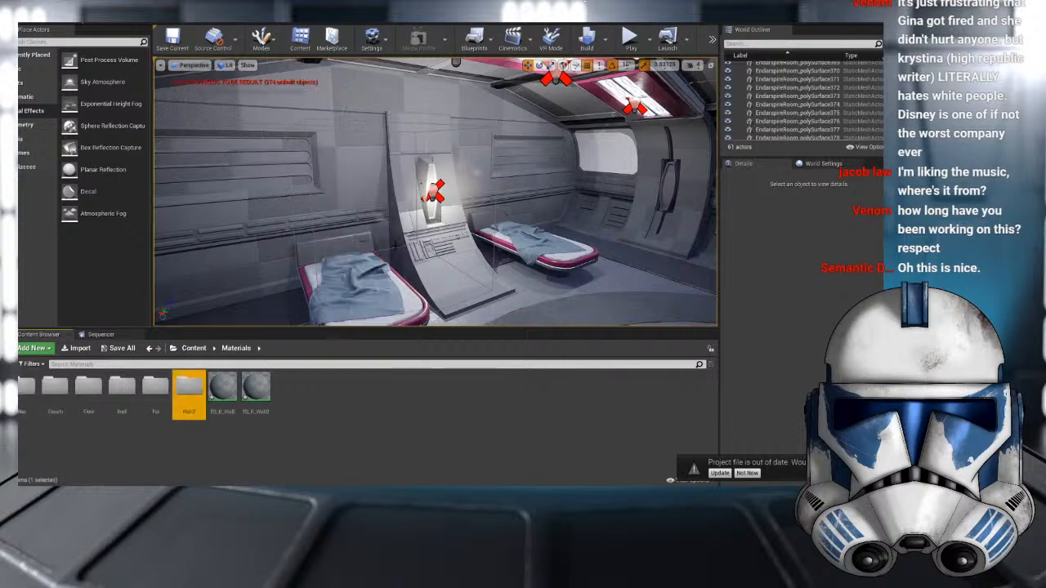
pyautogui.moveTo(268, 402); pyautogui.dragTo(188, 393)
pyautogui.click(208, 408)
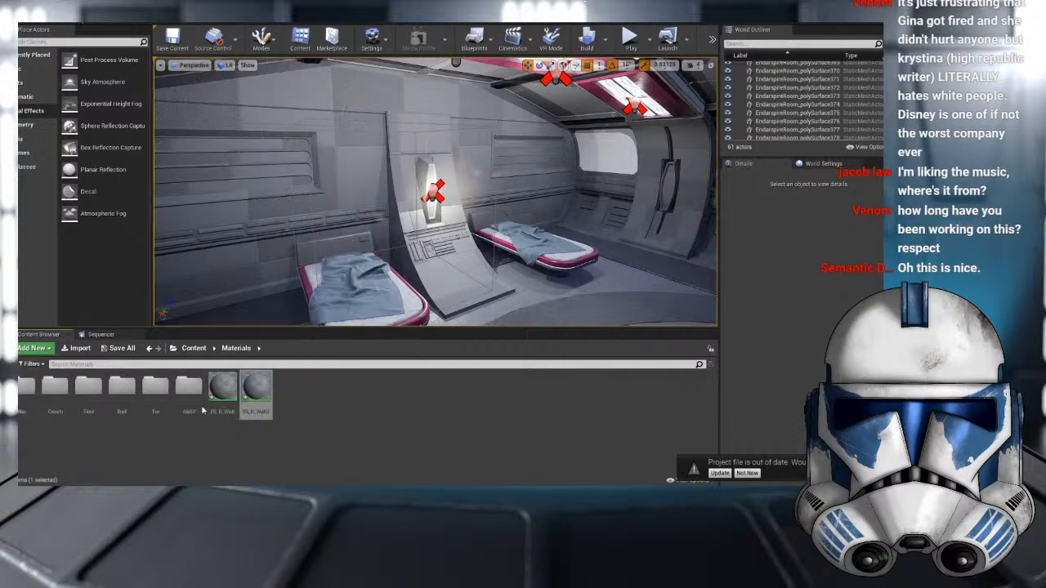
# - Create a folder named Wall inside Materials and move the ES_R_Wall material into it
pyautogui.rightClick(352, 409)
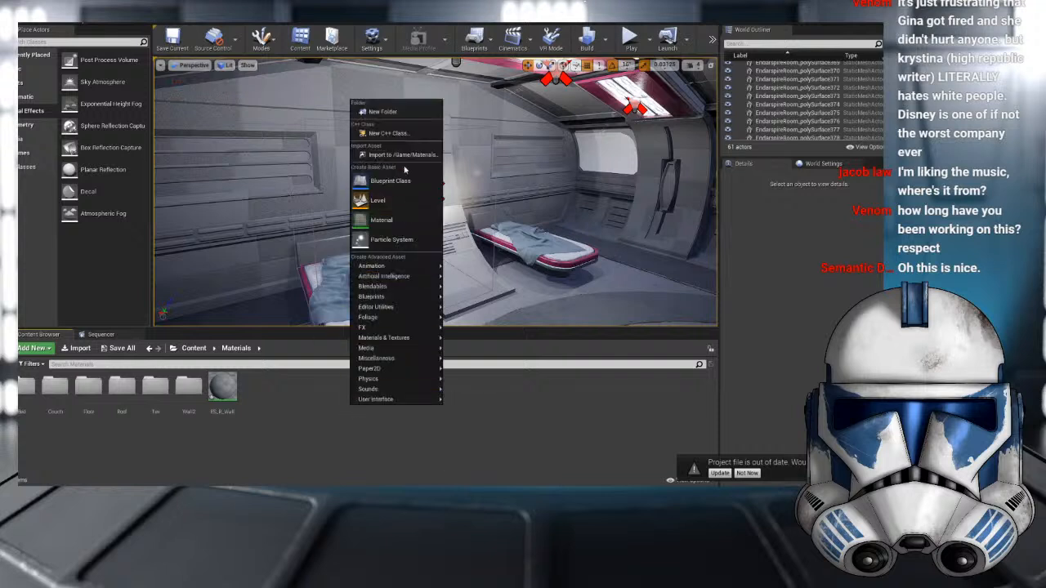
pyautogui.click(401, 110)
pyautogui.write('Wall')
pyautogui.press('Return')
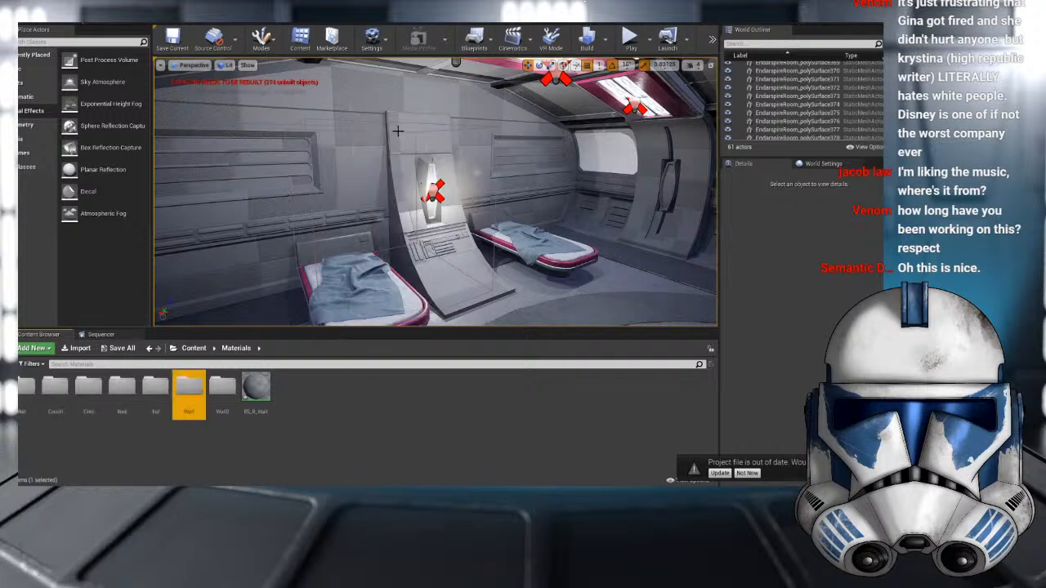
pyautogui.moveTo(256, 388); pyautogui.dragTo(200, 385)
pyautogui.click(215, 399)
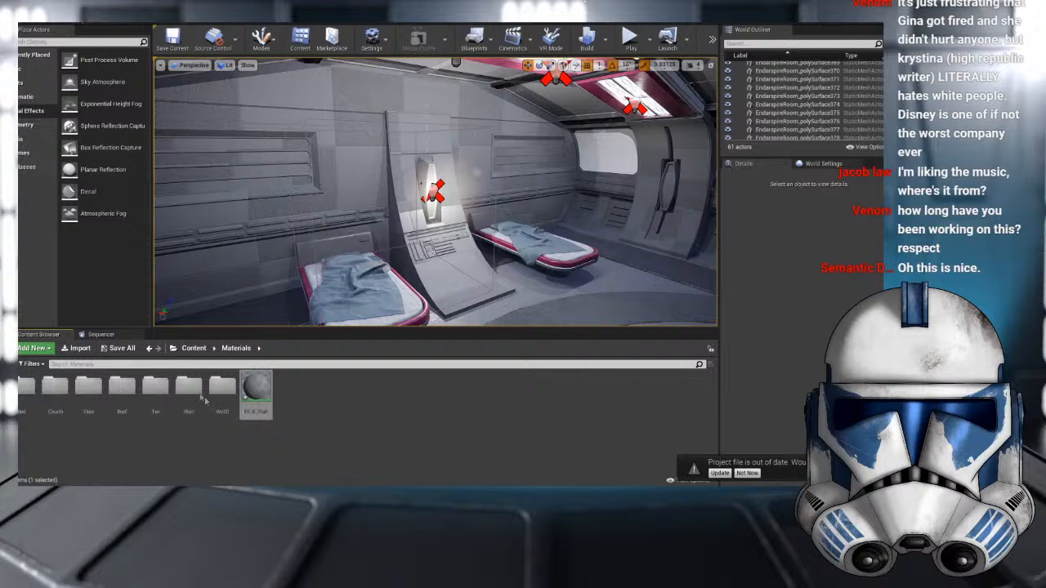
# - Check the Wall folder's contents, then import the ES_Room_ES_R_Wall2 texture set into the Wall2 folder
pyautogui.doubleClick(188, 386)
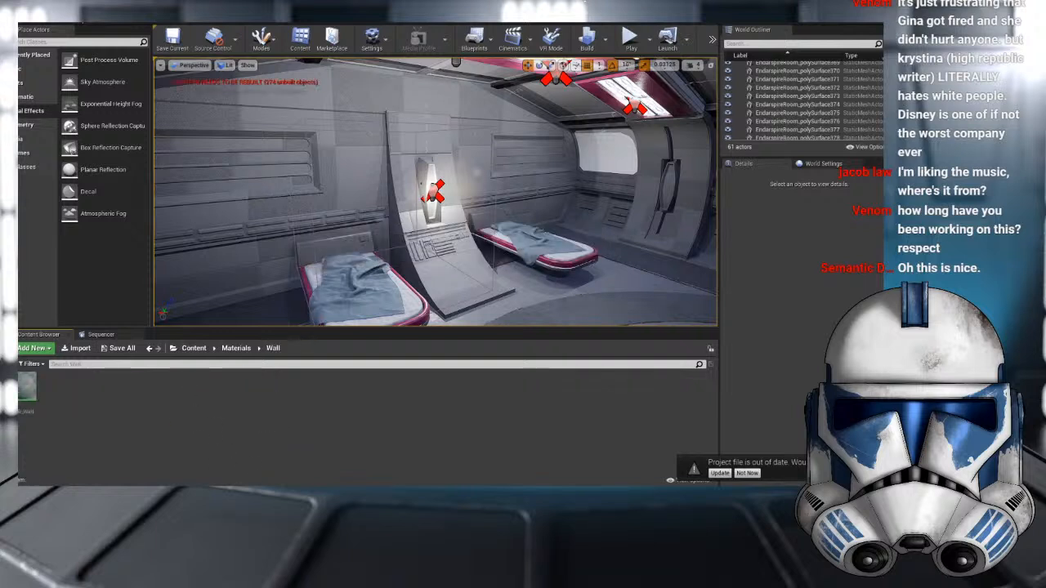
pyautogui.click(236, 348)
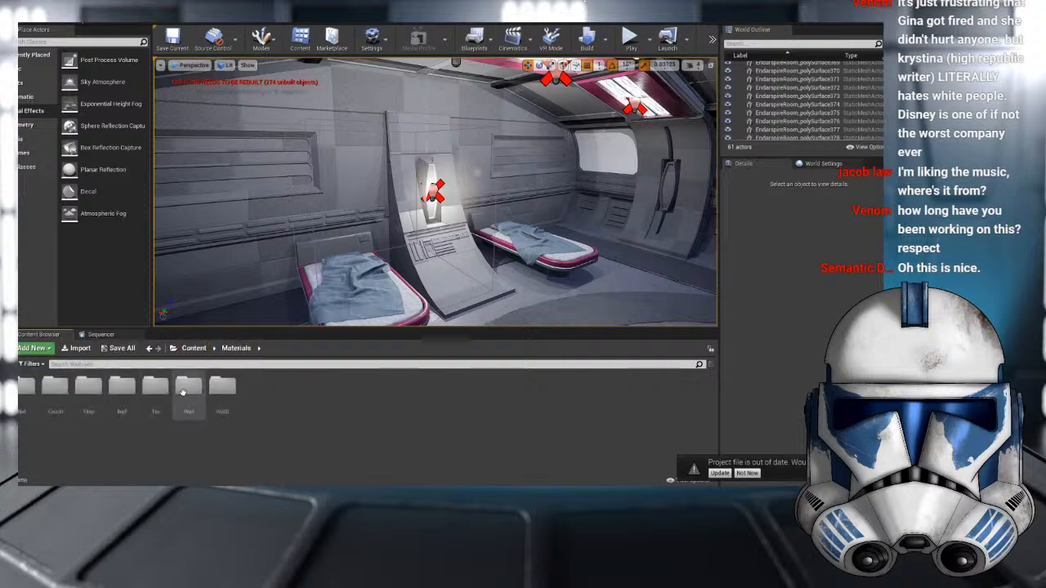
pyautogui.click(227, 389)
pyautogui.doubleClick(222, 389)
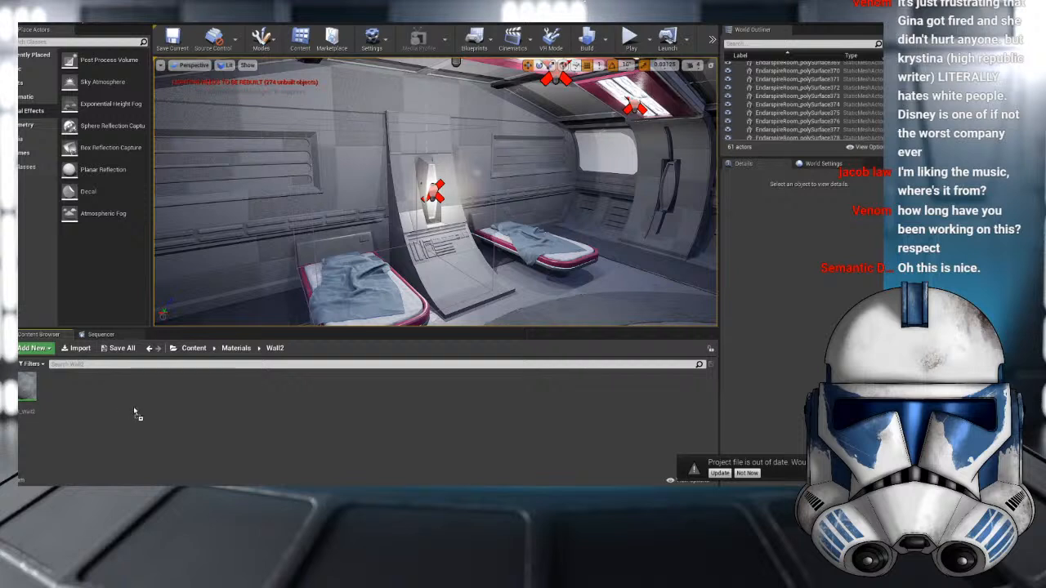
pyautogui.moveTo(134, 408); pyautogui.dragTo(130, 402)
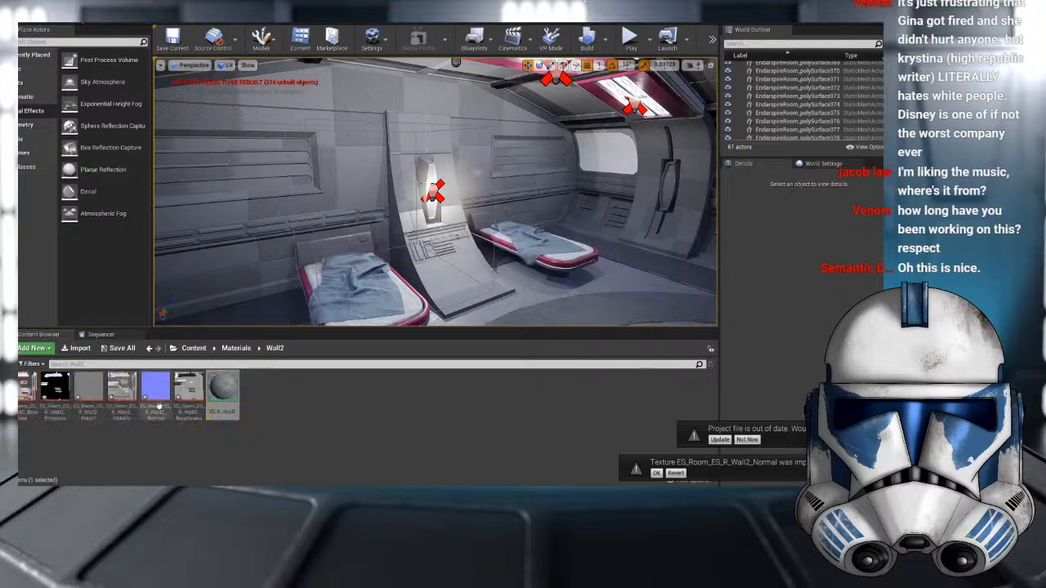
# - Add the Wall2 base color, emissive, metallic, normal and roughness textures to the ES_R_Wall2 material
pyautogui.click(27, 390)
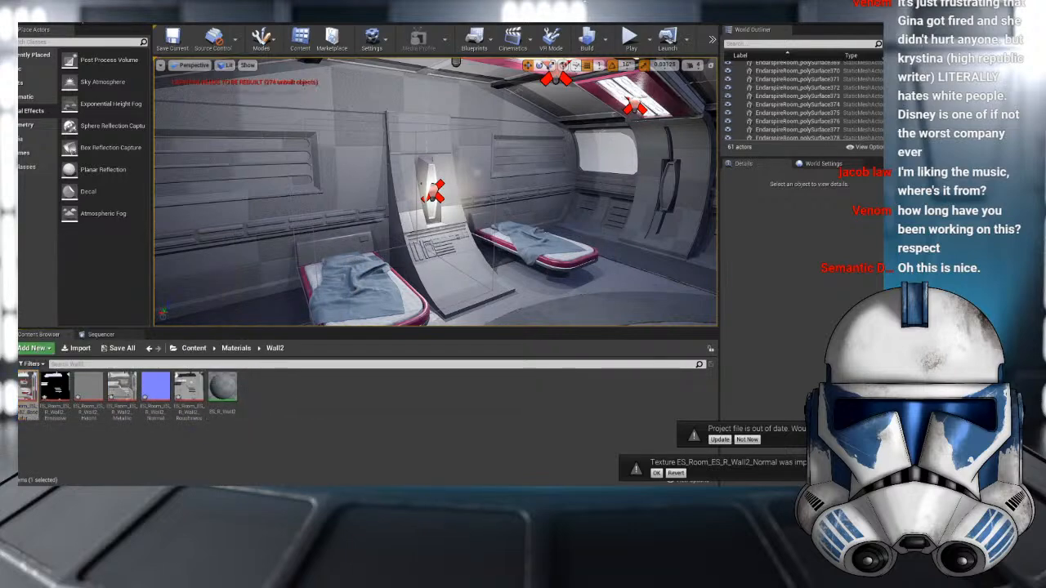
pyautogui.click(55, 390)
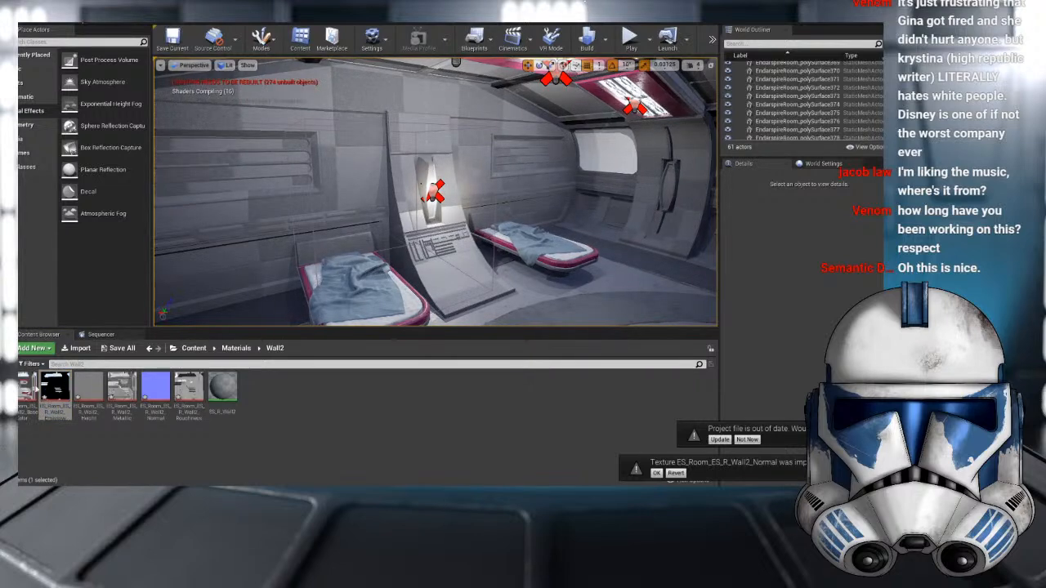
pyautogui.moveTo(55, 390); pyautogui.dragTo(107, 395)
pyautogui.click(86, 465)
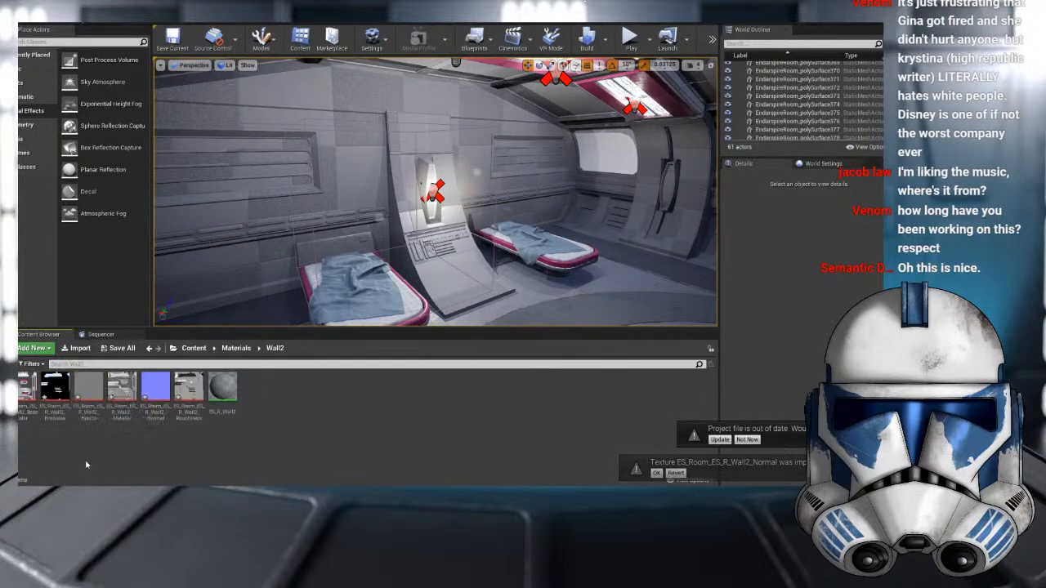
pyautogui.click(117, 392)
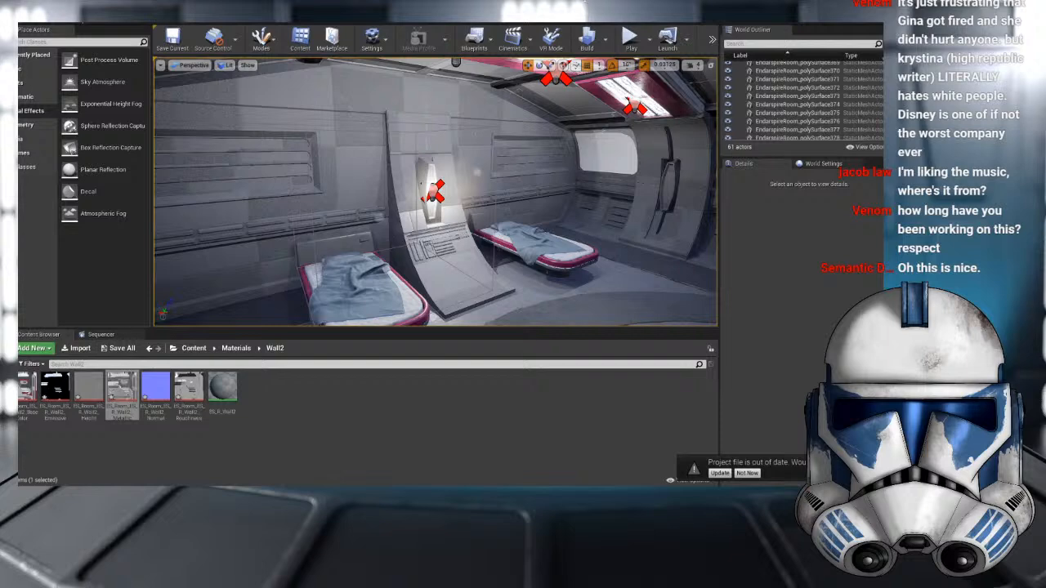
pyautogui.click(156, 388)
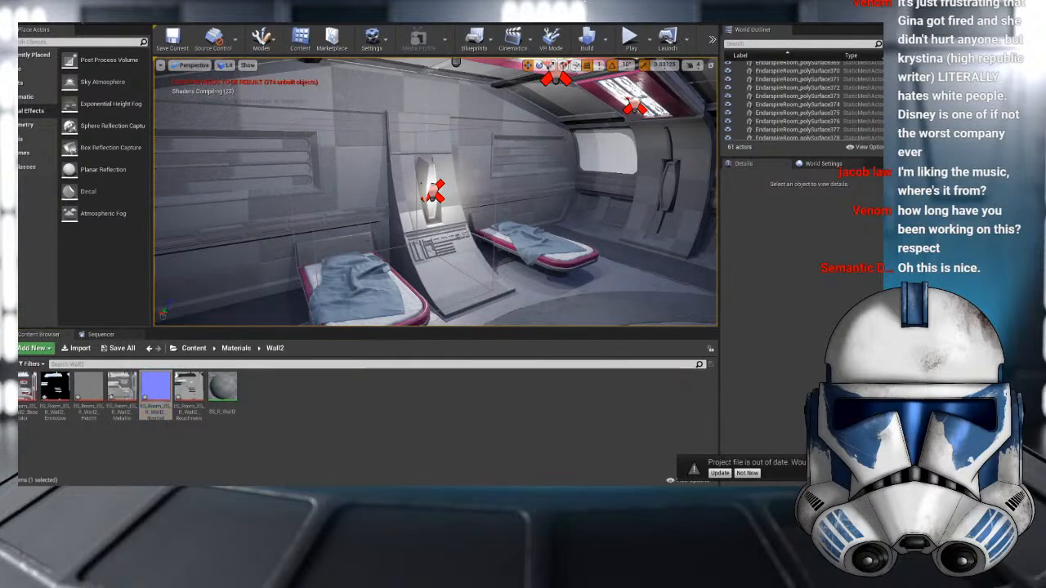
pyautogui.click(201, 389)
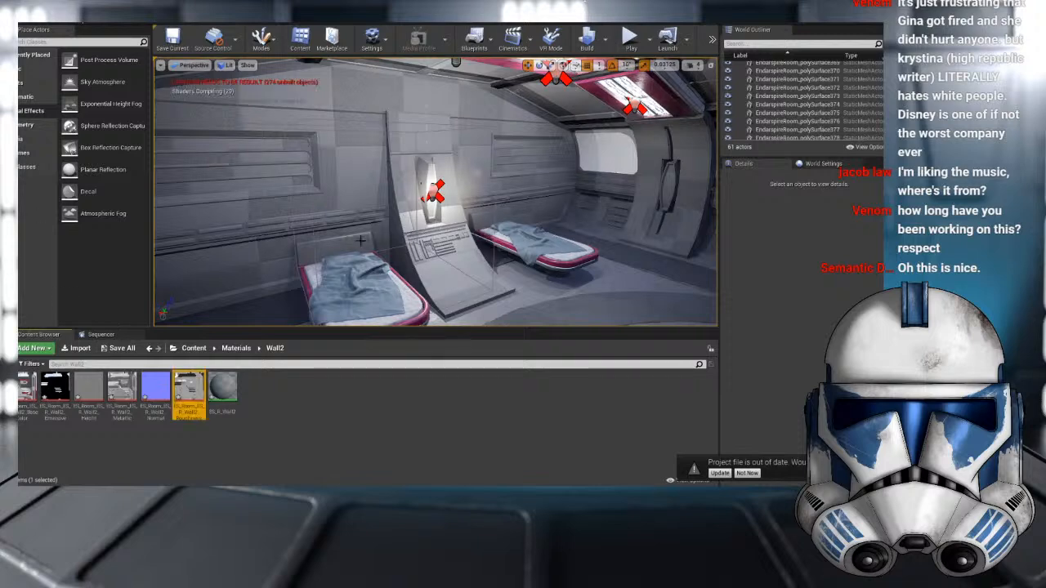
# - Review the room's lighting from several angles and delete the extra point lights beneath the couch-side ceiling strip
pyautogui.keyDown('alt'); pyautogui.moveTo(353, 228); pyautogui.dragTo(407, 222); pyautogui.keyUp('alt')
pyautogui.moveTo(408, 222); pyautogui.dragTo(335, 192, button='right')
pyautogui.keyDown('alt'); pyautogui.moveTo(334, 192); pyautogui.dragTo(286, 241); pyautogui.keyUp('alt')
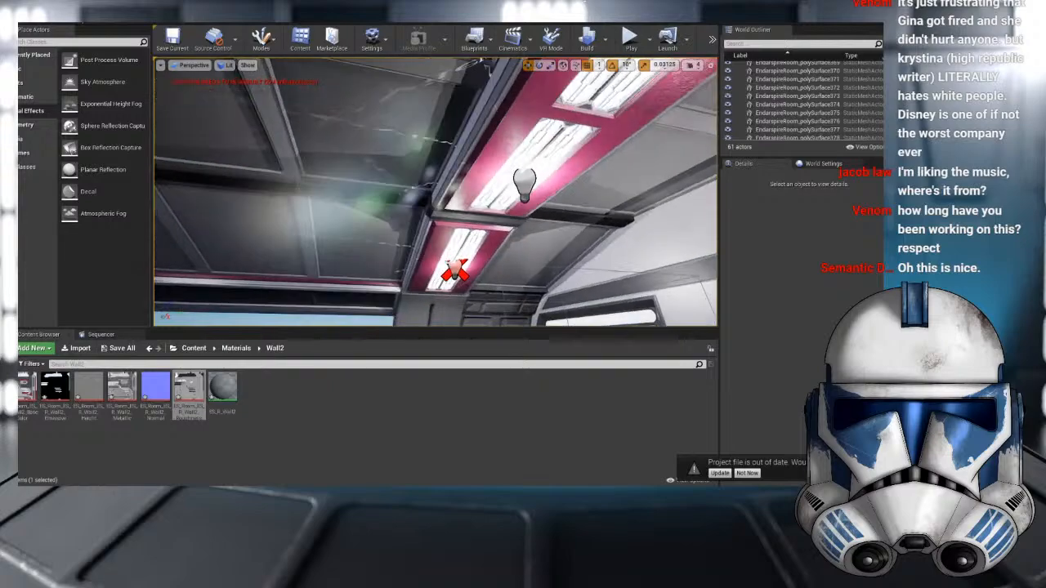
pyautogui.keyDown('alt'); pyautogui.moveTo(436, 192); pyautogui.dragTo(501, 214); pyautogui.keyUp('alt')
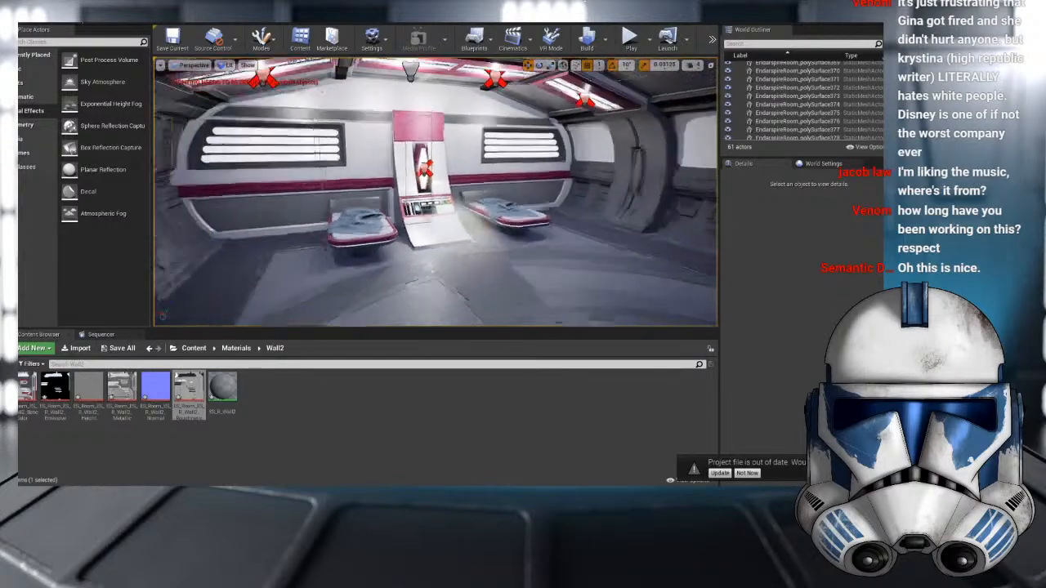
pyautogui.keyDown('alt'); pyautogui.moveTo(442, 267); pyautogui.dragTo(434, 269); pyautogui.keyUp('alt')
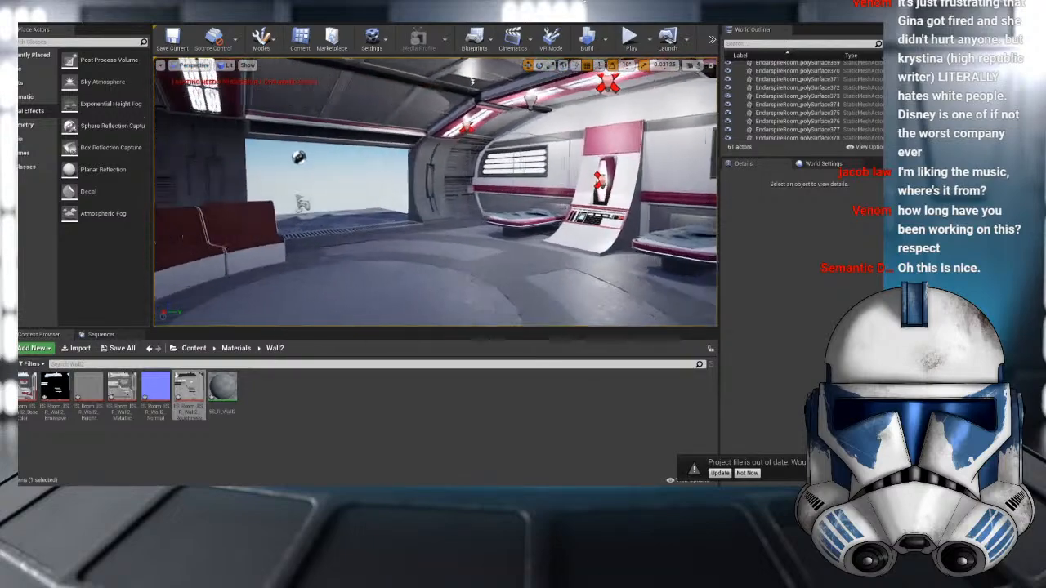
pyautogui.keyDown('alt'); pyautogui.moveTo(435, 192); pyautogui.dragTo(388, 192); pyautogui.keyUp('alt')
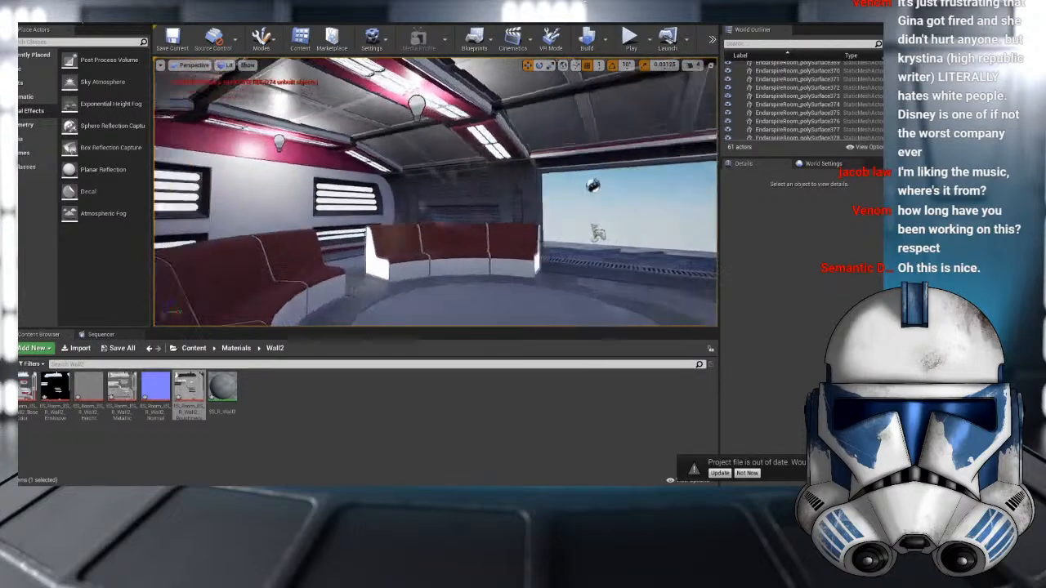
pyautogui.moveTo(435, 192); pyautogui.dragTo(477, 201, button='right')
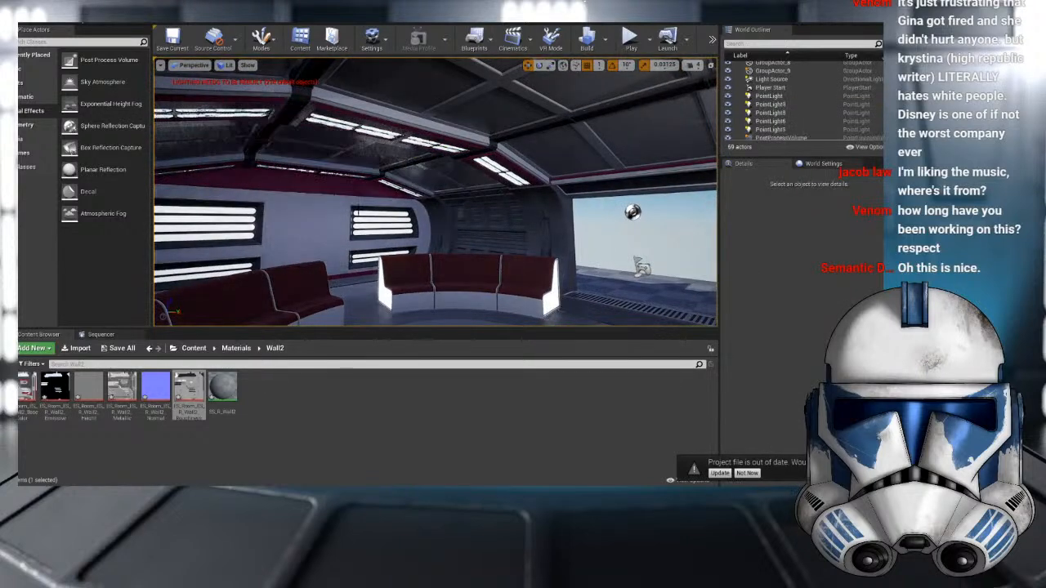
# - Lower the remaining couch-side point light to the wall windows, duplicate it for the second window, and move the pair to Y -620
pyautogui.click(314, 176)
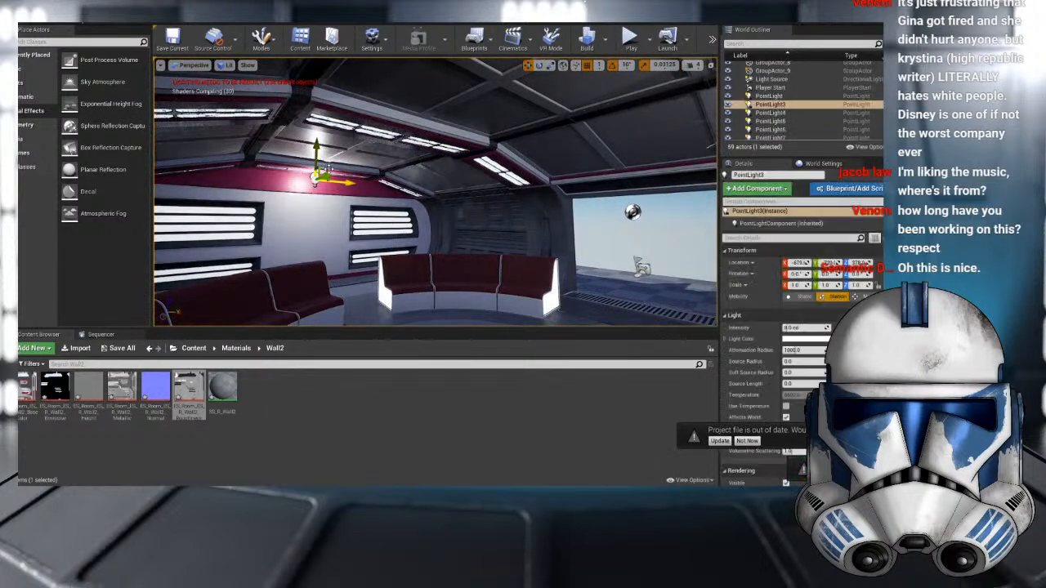
pyautogui.moveTo(328, 169); pyautogui.dragTo(401, 228)
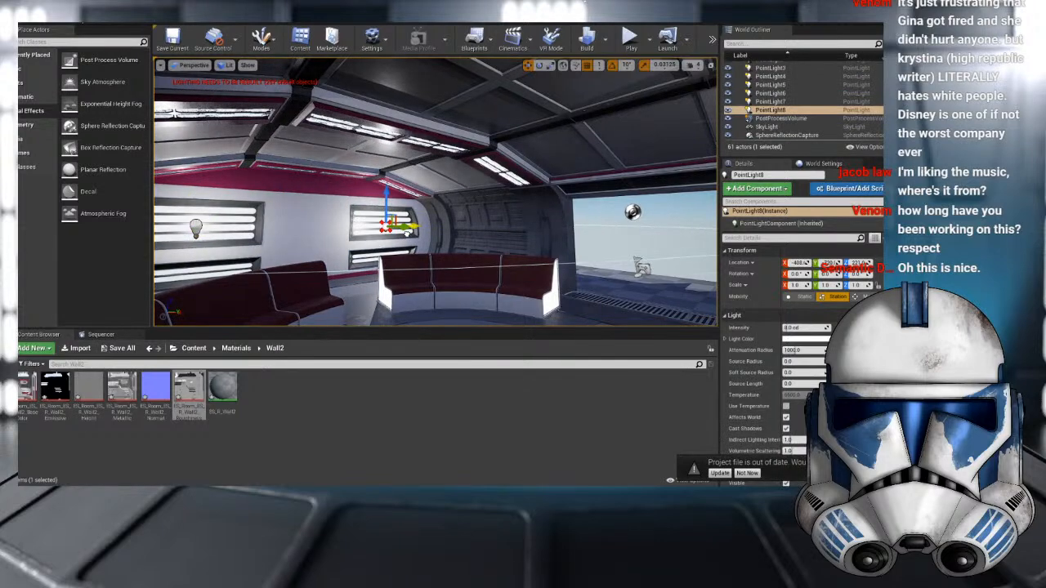
pyautogui.moveTo(390, 214); pyautogui.dragTo(392, 254, button='right')
pyautogui.keyDown('ctrl'); pyautogui.click(442, 291); pyautogui.keyUp('ctrl')
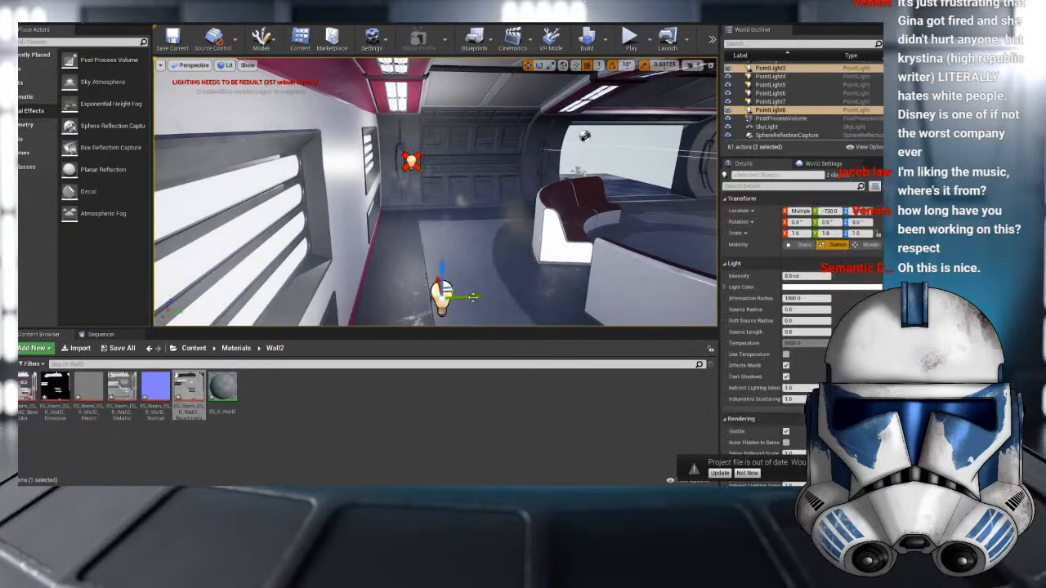
pyautogui.moveTo(473, 296); pyautogui.dragTo(233, 267)
pyautogui.moveTo(233, 266); pyautogui.dragTo(335, 335, button='right')
pyautogui.moveTo(436, 204); pyautogui.dragTo(559, 205, button='right')
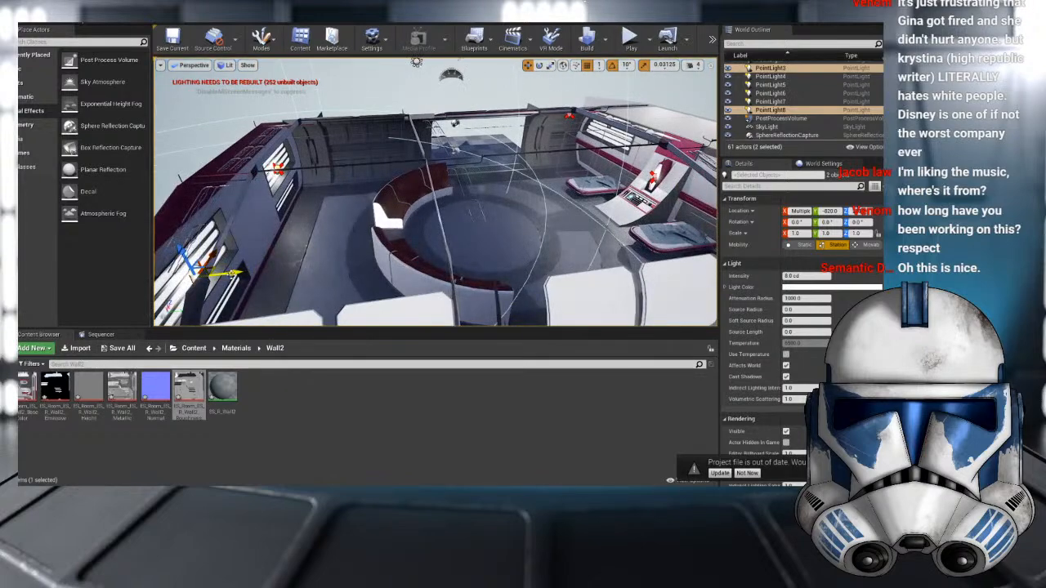
# - Duplicate both window lights to the bed wall at Y 710 and align each copy with its lit window panel
pyautogui.keyDown('alt'); pyautogui.moveTo(231, 273); pyautogui.dragTo(607, 232); pyautogui.keyUp('alt')
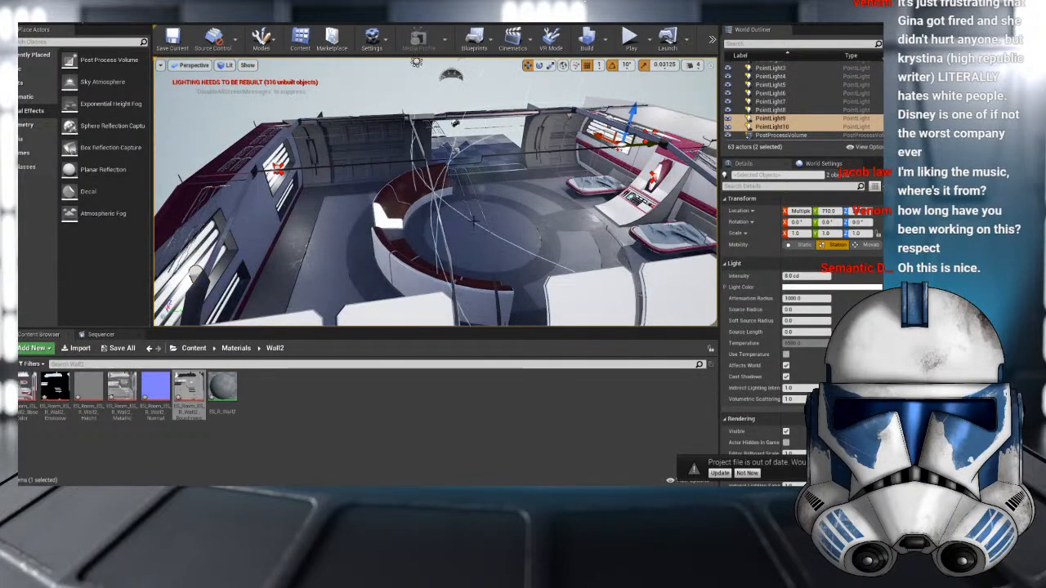
pyautogui.moveTo(473, 221); pyautogui.dragTo(589, 193, button='right')
pyautogui.click(445, 155)
pyautogui.click(376, 144)
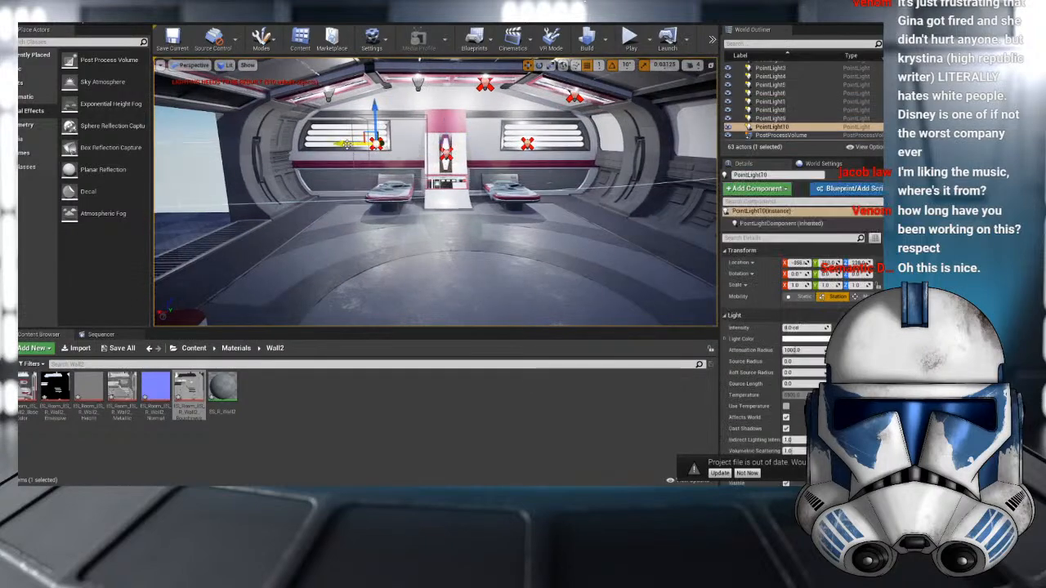
pyautogui.moveTo(347, 143); pyautogui.dragTo(307, 146)
pyautogui.moveTo(344, 108); pyautogui.dragTo(343, 98)
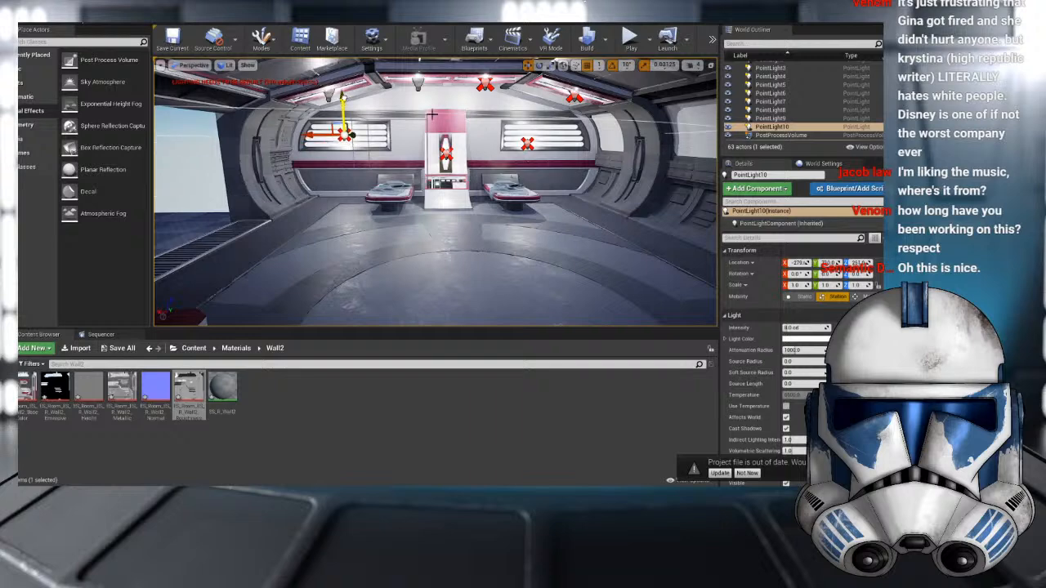
pyautogui.click(527, 143)
pyautogui.moveTo(530, 107); pyautogui.dragTo(530, 97)
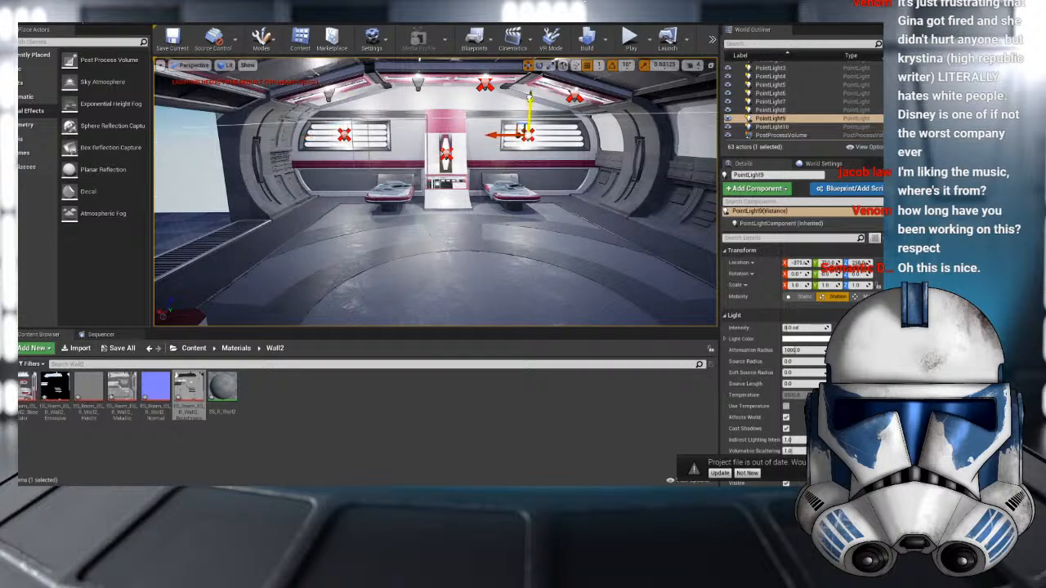
pyautogui.moveTo(500, 130); pyautogui.dragTo(532, 132)
# - Duplicate one bed-wall window light and place the copy at the lamp on the nearby curved pillar
pyautogui.moveTo(533, 131); pyautogui.dragTo(343, 114, button='right')
pyautogui.click(433, 130)
pyautogui.moveTo(516, 174)
pyautogui.mouseDown(button='right')
pyautogui.moveTo(563, 184)
pyautogui.moveTo(516, 174)
pyautogui.mouseUp(button='right')
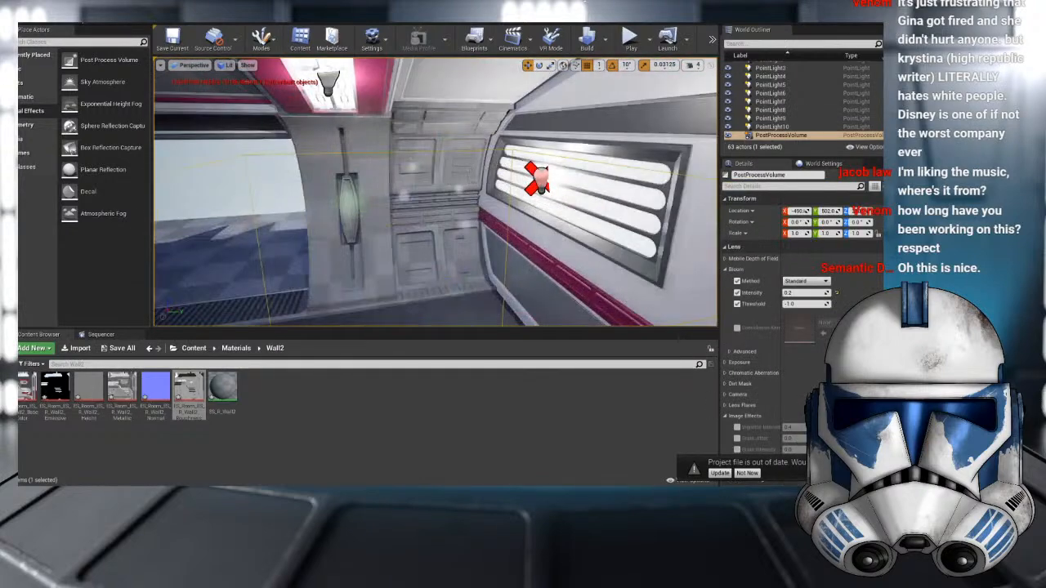
pyautogui.click(541, 184)
pyautogui.keyDown('alt'); pyautogui.moveTo(572, 175); pyautogui.dragTo(377, 203); pyautogui.keyUp('alt')
pyautogui.moveTo(382, 259); pyautogui.dragTo(458, 258, button='right')
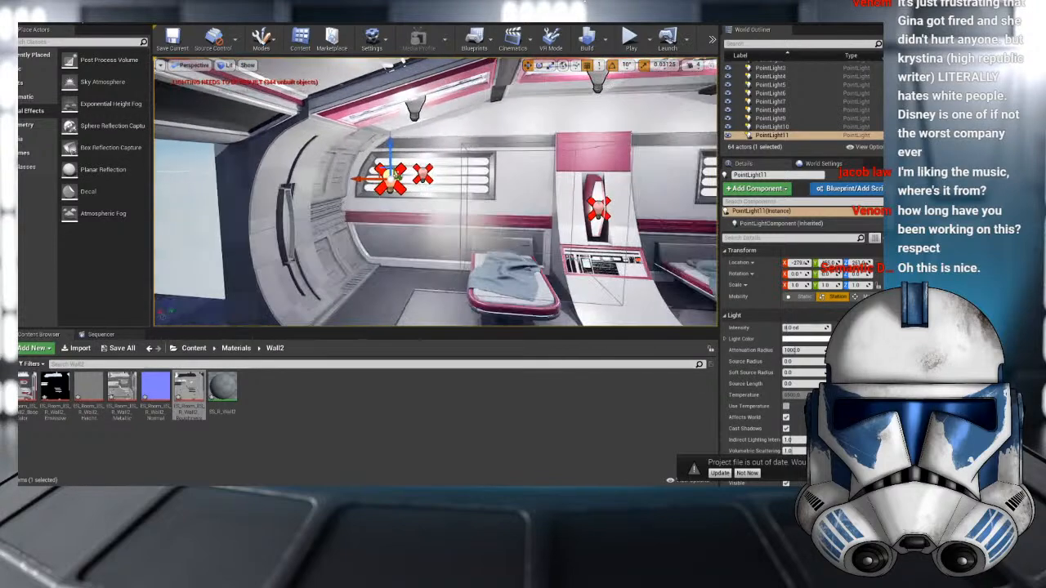
pyautogui.moveTo(391, 178); pyautogui.dragTo(296, 186)
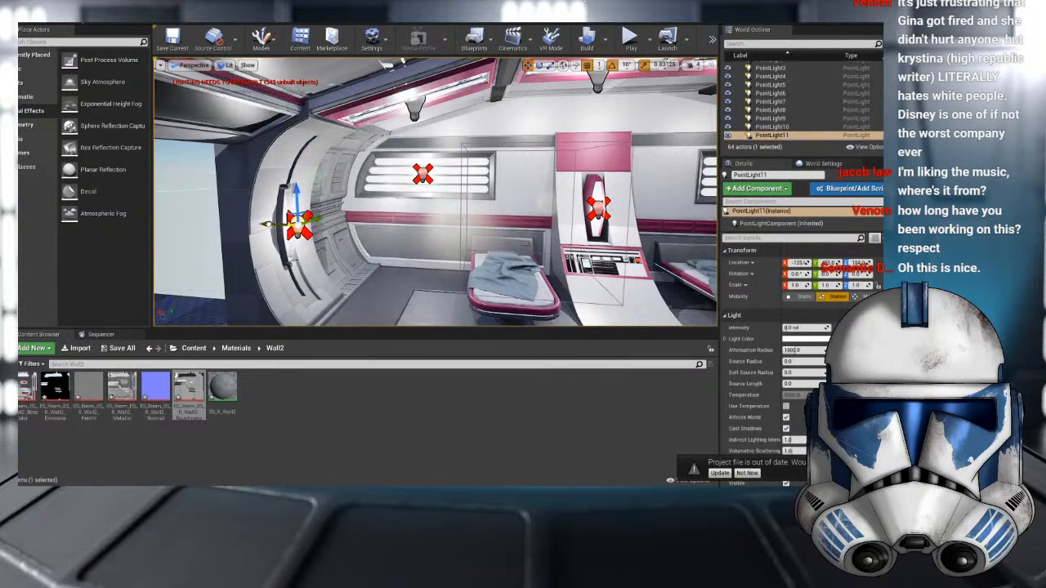
pyautogui.moveTo(263, 223); pyautogui.dragTo(259, 221)
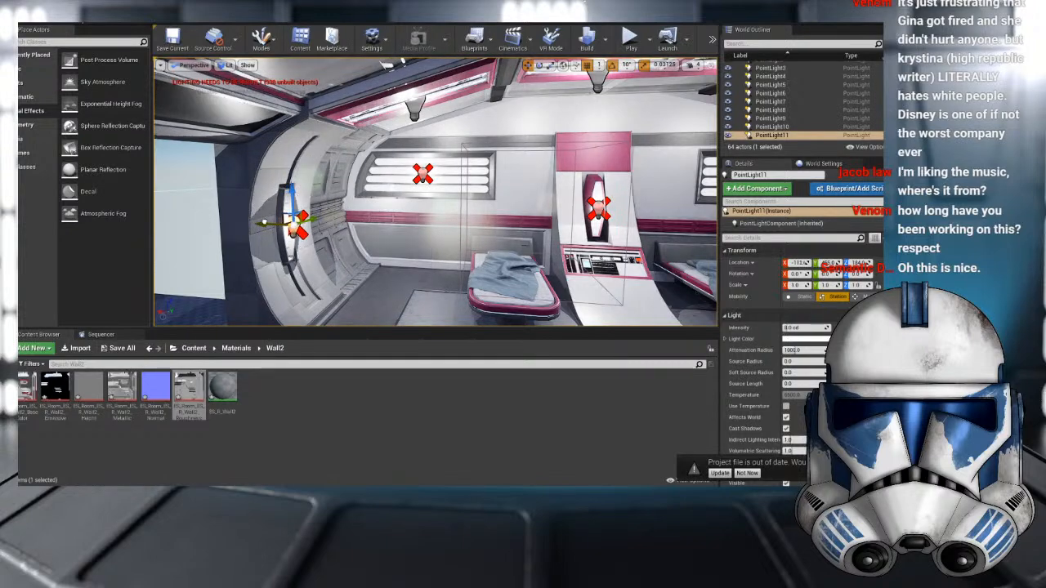
# - Duplicate the pillar light twice along the same wall, placing one copy on each remaining pillar lamp
pyautogui.moveTo(282, 225); pyautogui.dragTo(183, 224, button='right')
pyautogui.moveTo(556, 251); pyautogui.dragTo(510, 251, button='right')
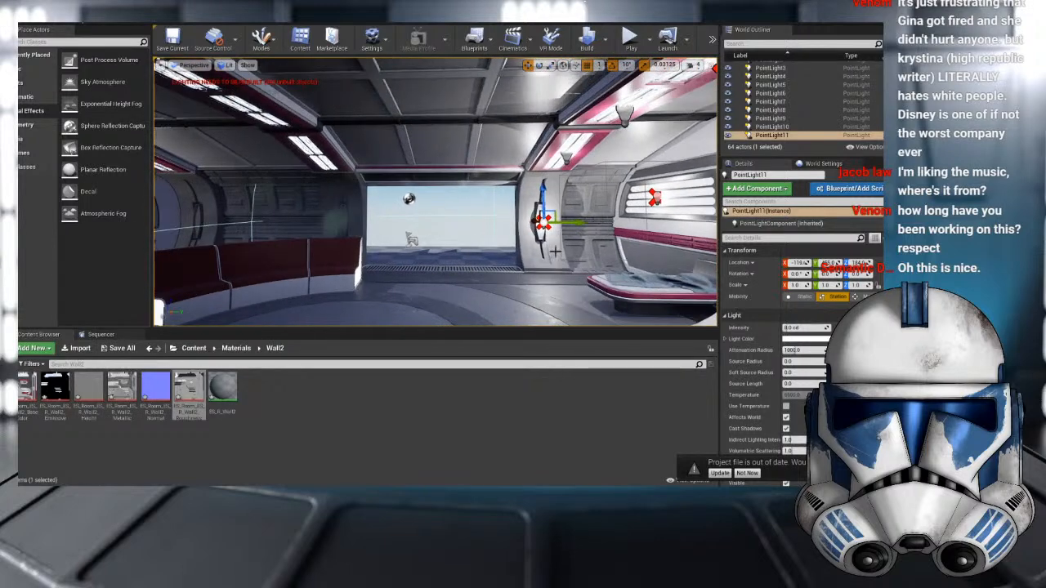
pyautogui.keyDown('alt'); pyautogui.moveTo(583, 221); pyautogui.dragTo(224, 221); pyautogui.keyUp('alt')
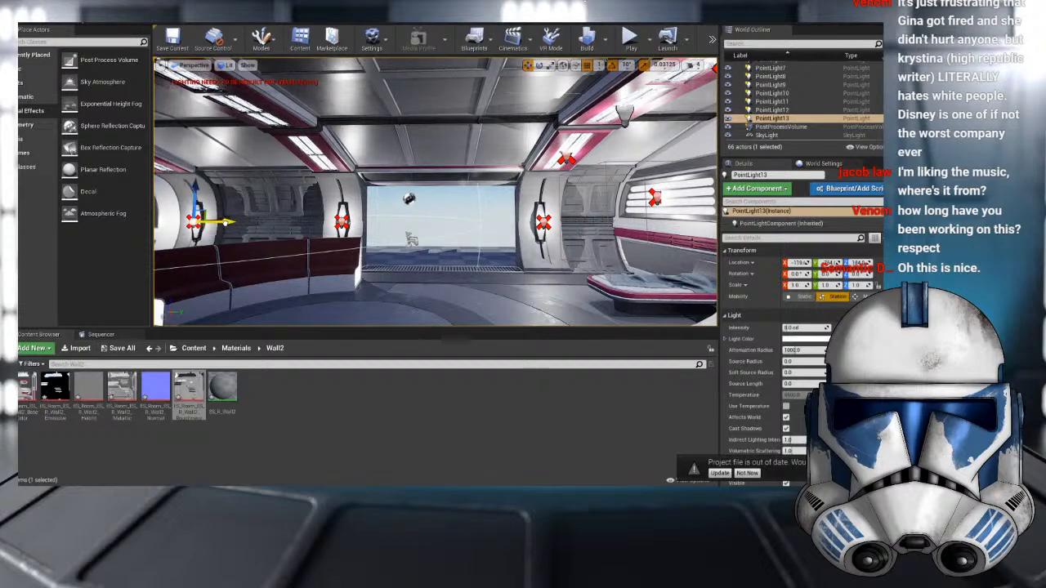
# - Duplicate the bed-side pillar light across the room and fit the copy to the matching pillar lamp on the opposite wall
pyautogui.press('f')
pyautogui.keyDown('alt'); pyautogui.moveTo(400, 244); pyautogui.dragTo(316, 237); pyautogui.keyUp('alt')
pyautogui.moveTo(315, 237); pyautogui.dragTo(163, 239, button='right')
pyautogui.moveTo(564, 202)
pyautogui.mouseDown(button='right')
pyautogui.moveTo(490, 201)
pyautogui.moveTo(563, 202)
pyautogui.mouseUp(button='right')
pyautogui.click(574, 199)
pyautogui.moveTo(604, 241); pyautogui.dragTo(678, 261, button='right')
pyautogui.click(597, 216)
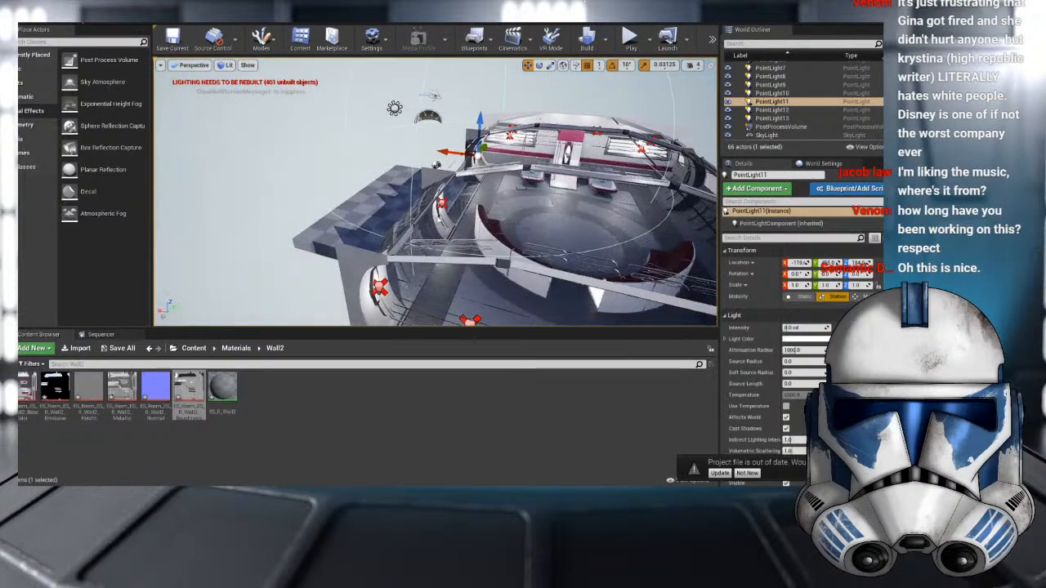
pyautogui.keyDown('alt'); pyautogui.moveTo(446, 153); pyautogui.dragTo(605, 168); pyautogui.keyUp('alt')
pyautogui.moveTo(546, 177); pyautogui.dragTo(423, 128, button='right')
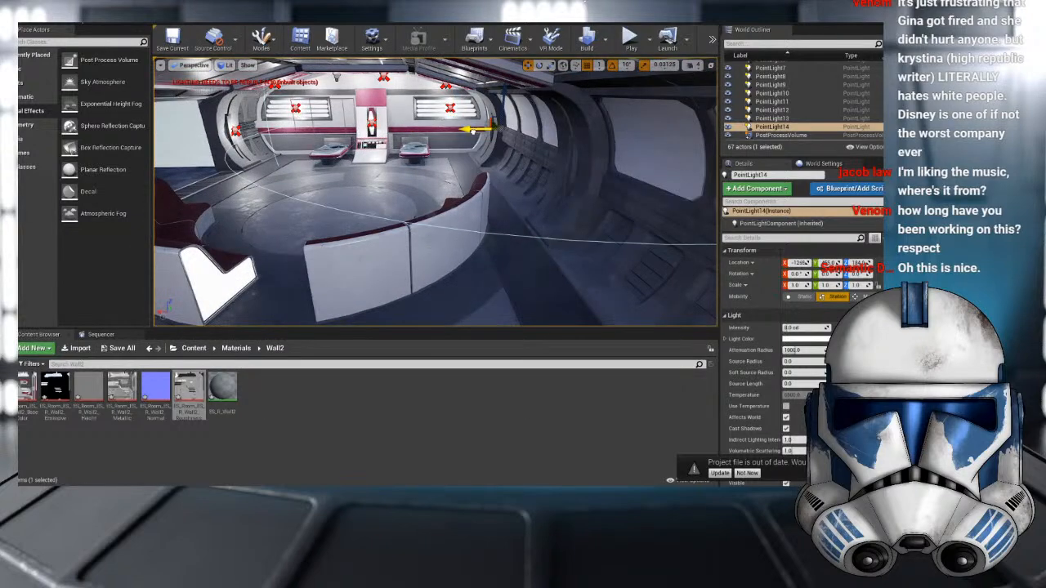
pyautogui.moveTo(460, 130); pyautogui.dragTo(469, 130)
# - Duplicate the opposite wall's pillar light onto its middle and far pillar lamps
pyautogui.moveTo(469, 130); pyautogui.dragTo(491, 168, button='right')
pyautogui.moveTo(258, 129); pyautogui.dragTo(402, 148)
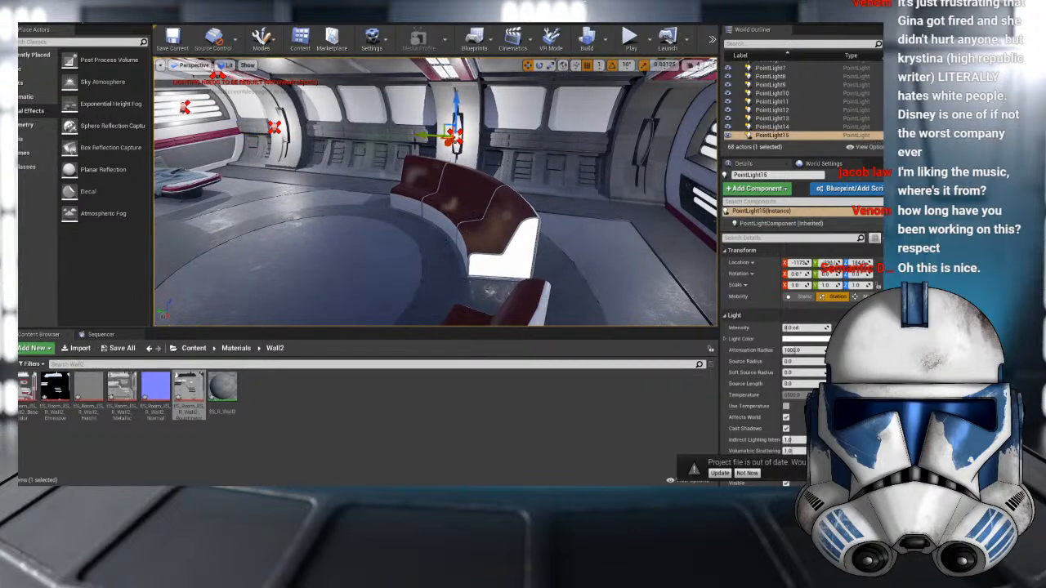
pyautogui.keyDown('alt'); pyautogui.moveTo(421, 134); pyautogui.dragTo(593, 148); pyautogui.keyUp('alt')
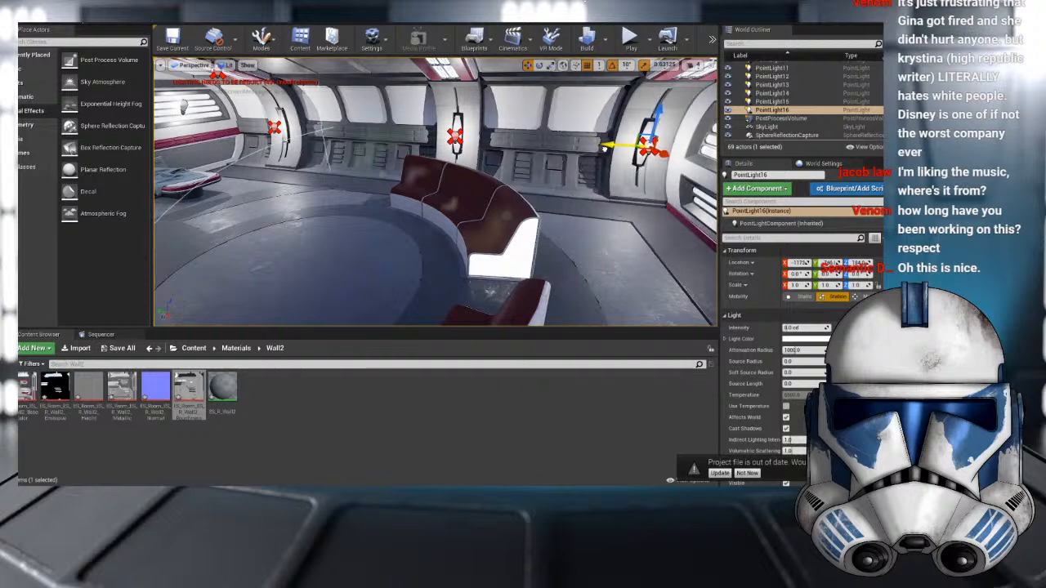
pyautogui.moveTo(604, 149); pyautogui.dragTo(286, 109, button='right')
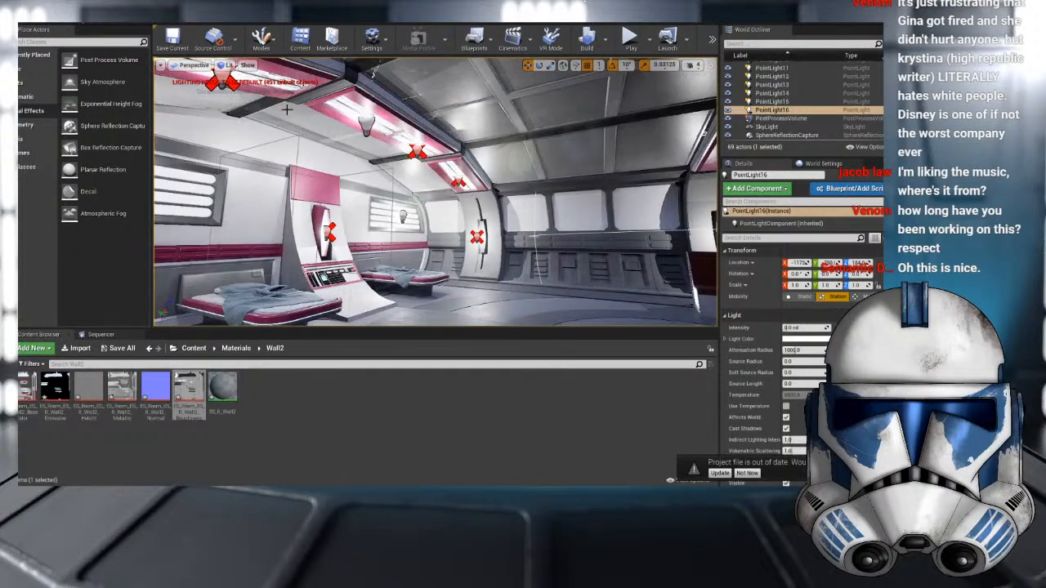
# - Select the four point lights under the bed-side ceiling strip and duplicate them to the central ceiling strip
pyautogui.click(367, 112)
pyautogui.keyDown('ctrl'); pyautogui.click(367, 125); pyautogui.keyUp('ctrl')
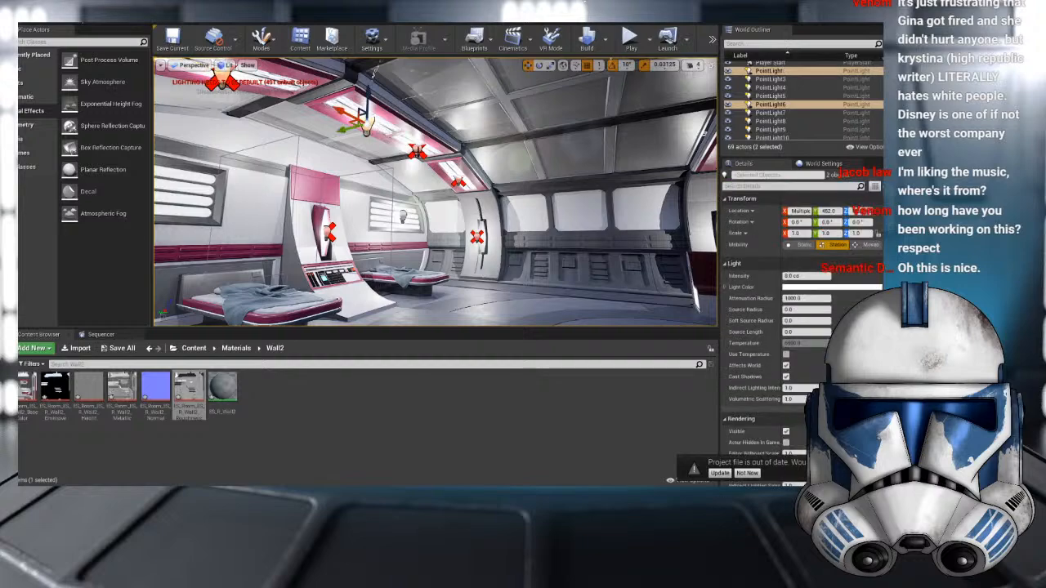
pyautogui.keyDown('ctrl'); pyautogui.click(417, 152); pyautogui.keyUp('ctrl')
pyautogui.keyDown('ctrl'); pyautogui.click(458, 181); pyautogui.keyUp('ctrl')
pyautogui.scroll(-4, 458, 182)
pyautogui.scroll(-4, 499, 231)
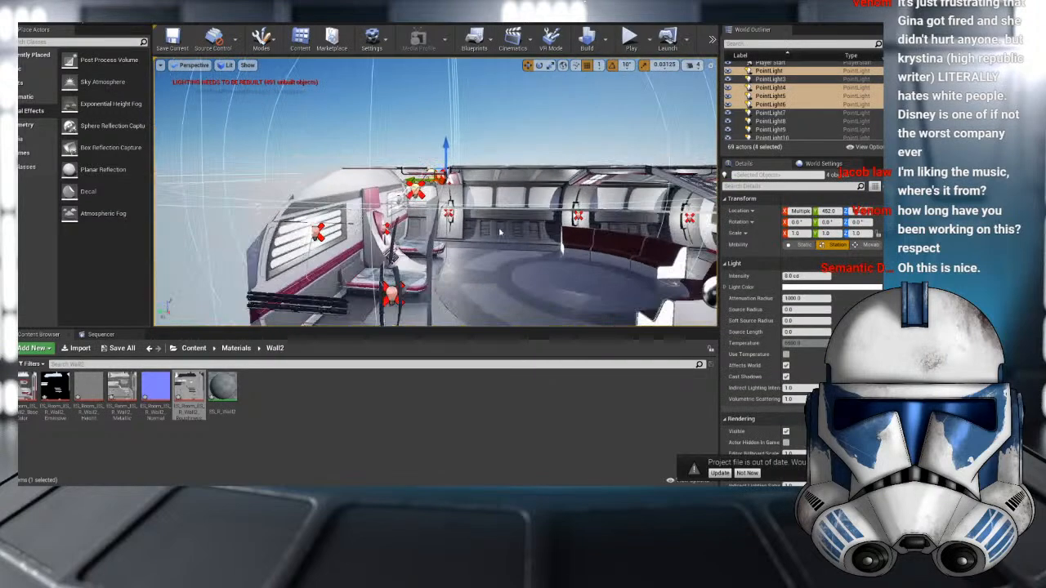
pyautogui.moveTo(499, 231)
pyautogui.mouseDown(button='right')
pyautogui.moveTo(515, 237)
pyautogui.moveTo(515, 253)
pyautogui.moveTo(511, 241)
pyautogui.mouseUp(button='right')
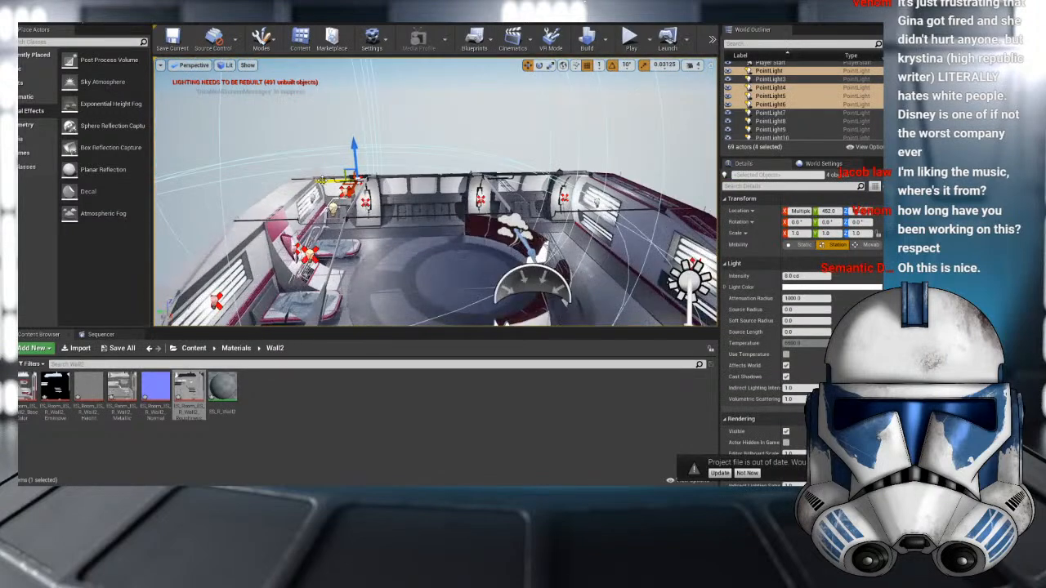
pyautogui.keyDown('alt'); pyautogui.moveTo(322, 180); pyautogui.dragTo(401, 185); pyautogui.keyUp('alt')
# - Duplicate the four ceiling lights again to the couch-side ceiling strip at Y -751 and clear the selection
pyautogui.keyDown('alt'); pyautogui.moveTo(514, 247); pyautogui.dragTo(688, 245); pyautogui.keyUp('alt')
pyautogui.scroll(-3, 688, 245)
pyautogui.moveTo(504, 210)
pyautogui.mouseDown(button='right')
pyautogui.moveTo(571, 215)
pyautogui.moveTo(504, 210)
pyautogui.mouseUp(button='right')
pyautogui.press('w')
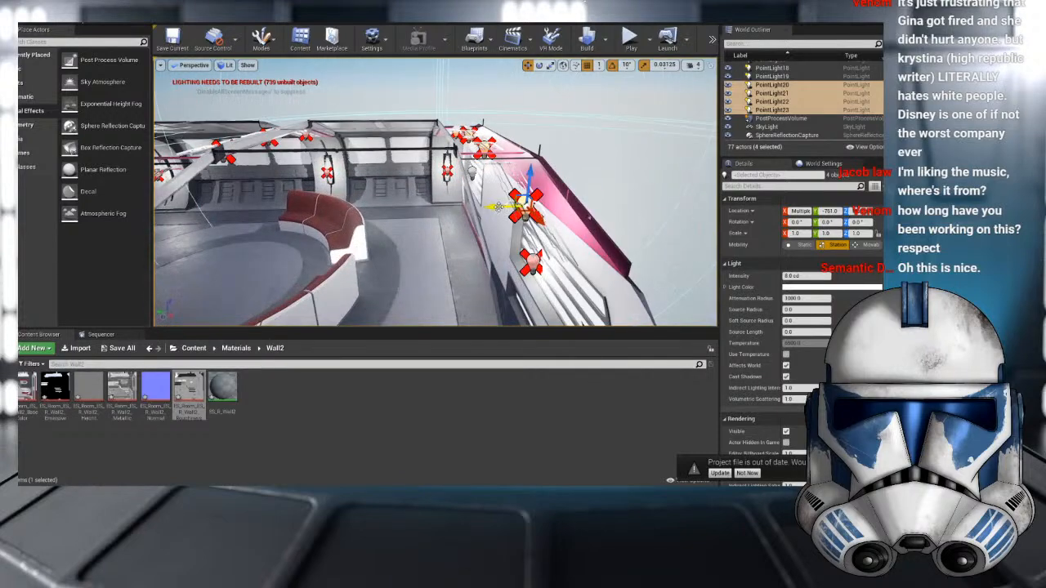
pyautogui.click(588, 126)
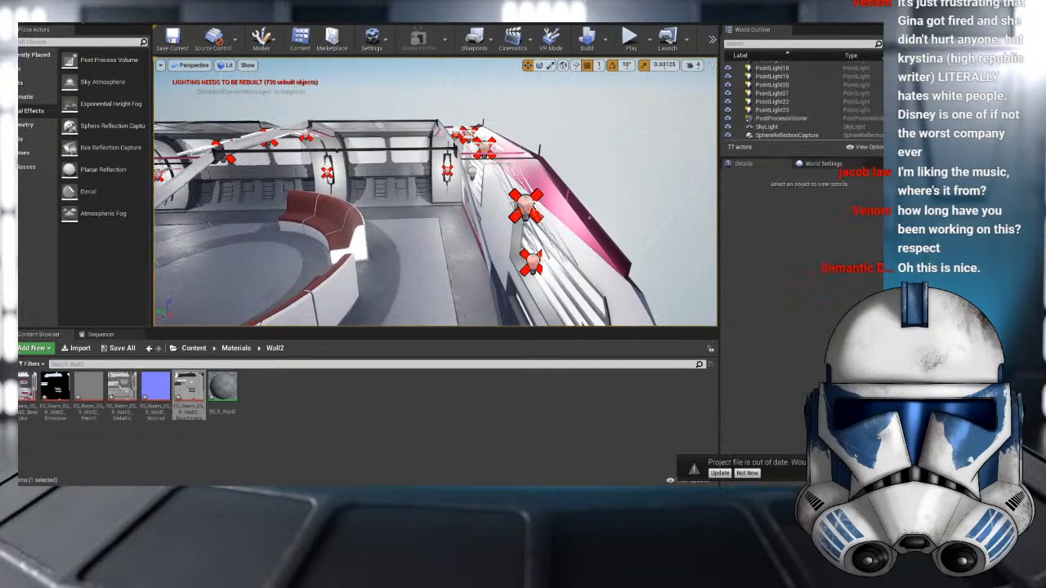
pyautogui.press('w')
pyautogui.moveTo(479, 193); pyautogui.dragTo(363, 251, button='right')
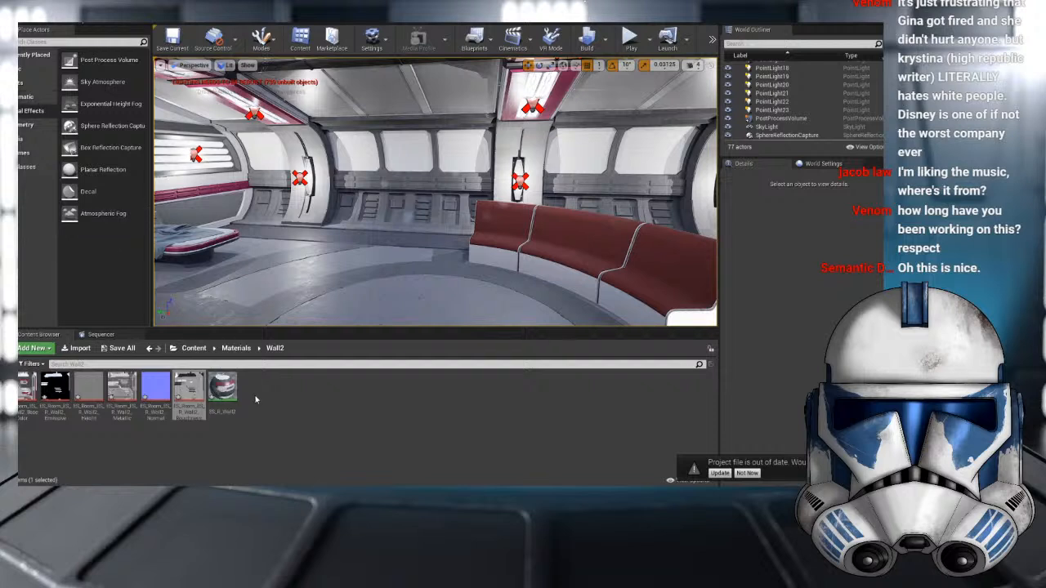
# - Import the wall's base color, emissive, metallic, normal and roughness textures into the Wall folder under Materials
pyautogui.click(237, 348)
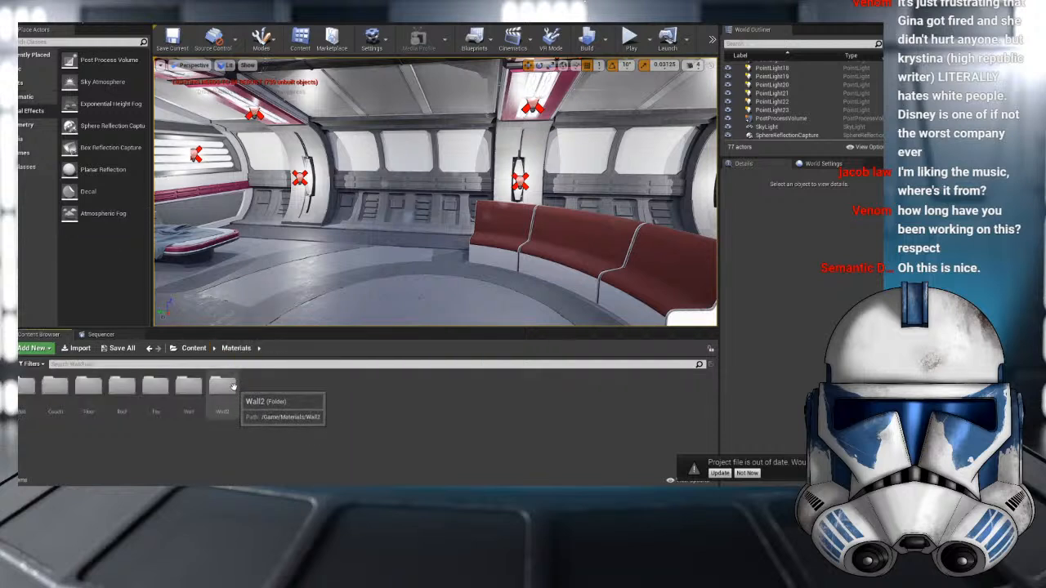
pyautogui.click(188, 387)
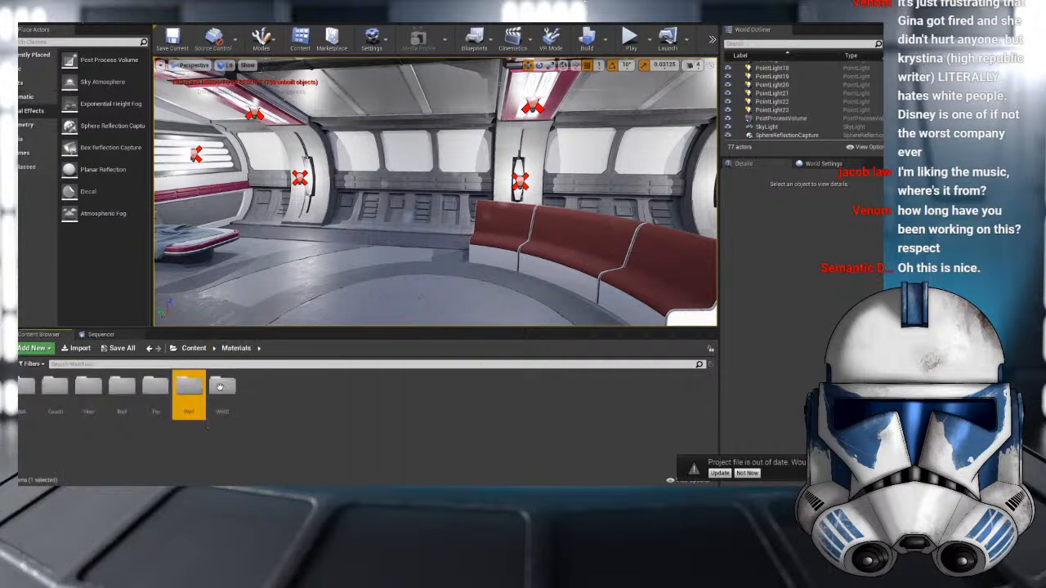
pyautogui.doubleClick(188, 387)
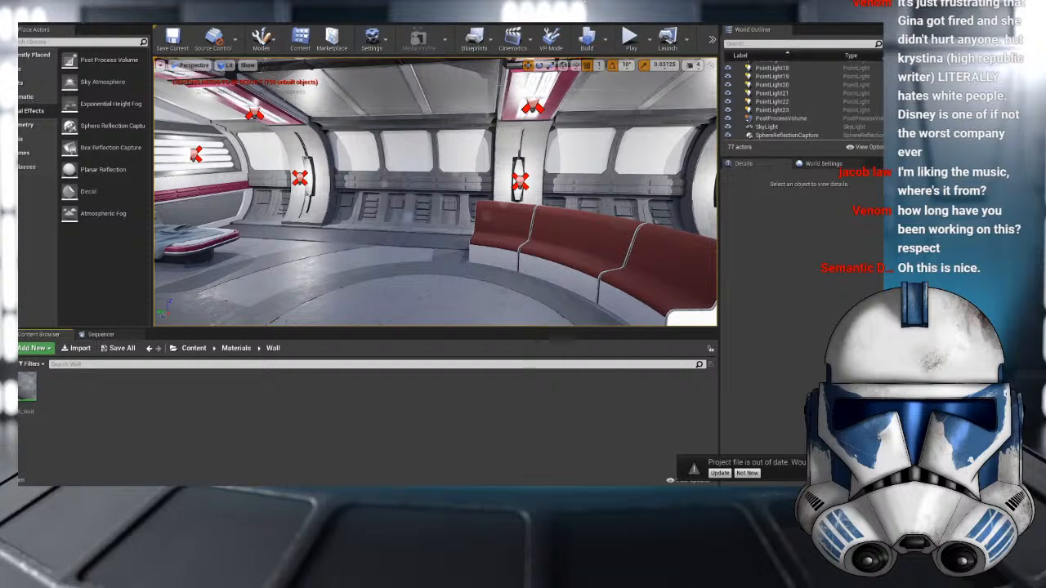
pyautogui.moveTo(105, 432); pyautogui.dragTo(104, 422)
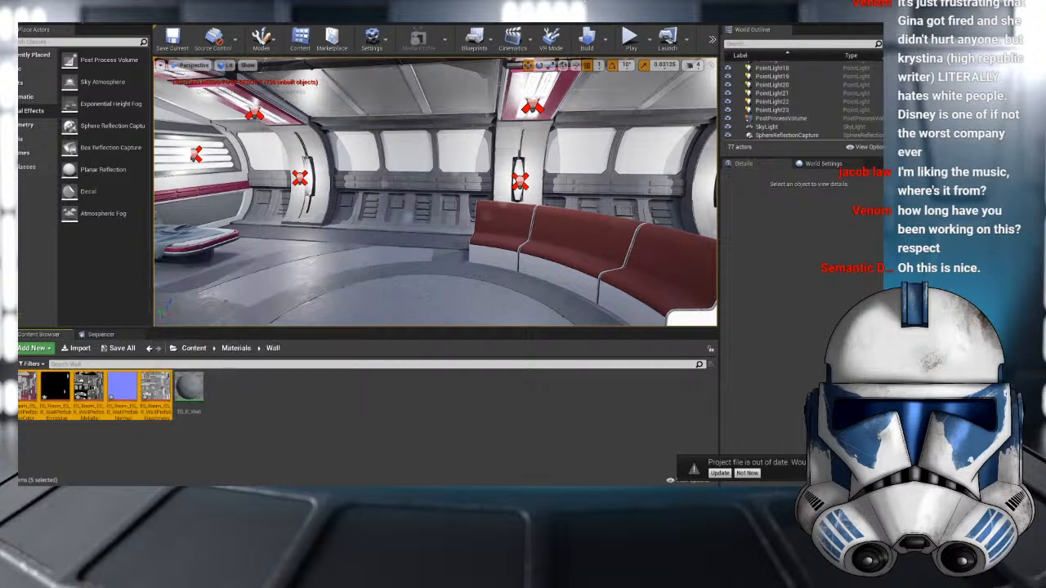
# - Add the wall's roughness, normal, metallic, emissive and base color textures to the wall material in the Wall folder
pyautogui.click(301, 431)
pyautogui.moveTo(330, 266); pyautogui.dragTo(205, 265, button='right')
pyautogui.click(193, 389)
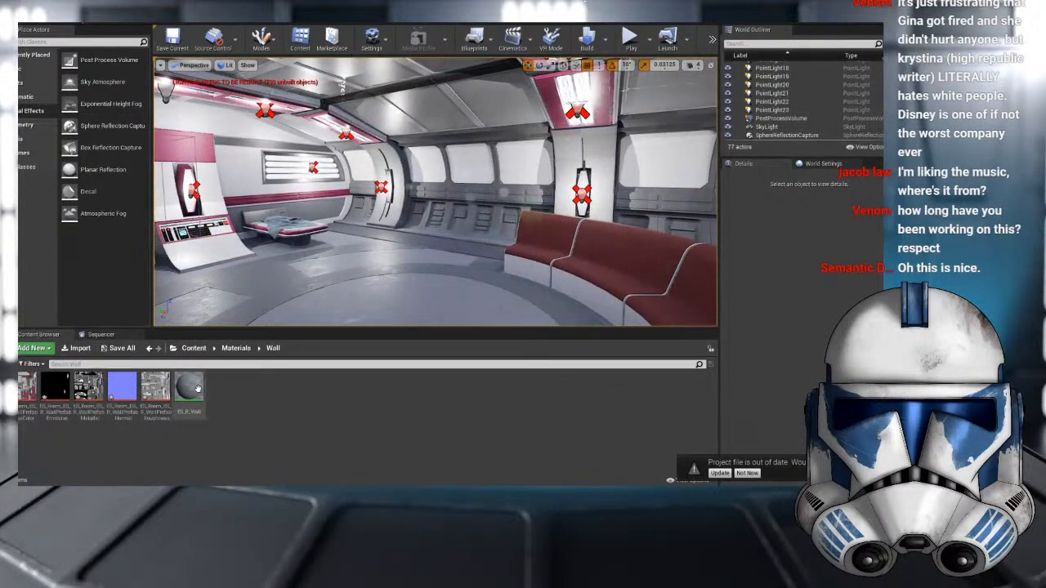
pyautogui.click(155, 388)
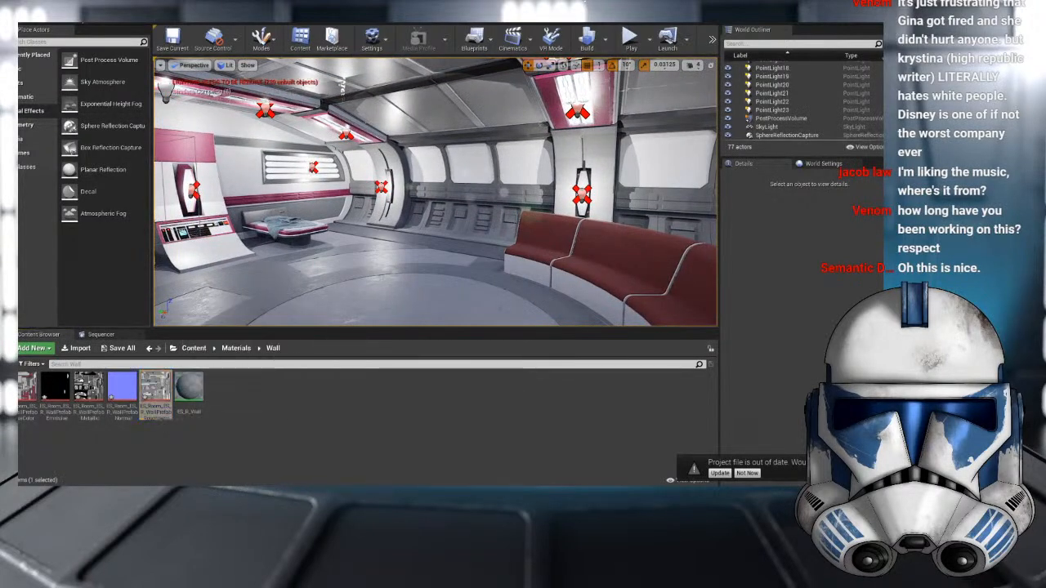
pyautogui.click(122, 392)
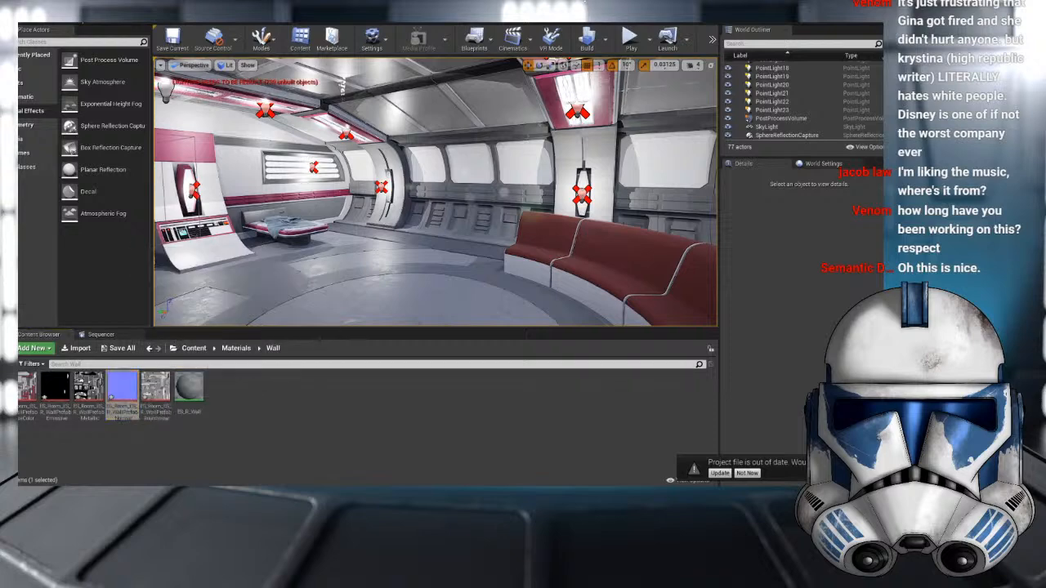
pyautogui.doubleClick(92, 389)
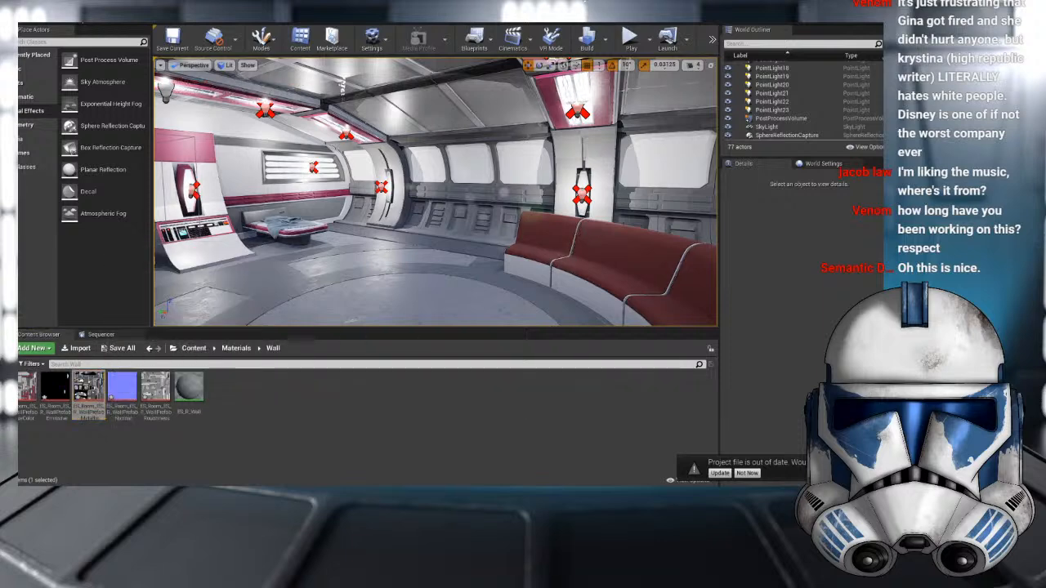
pyautogui.click(59, 384)
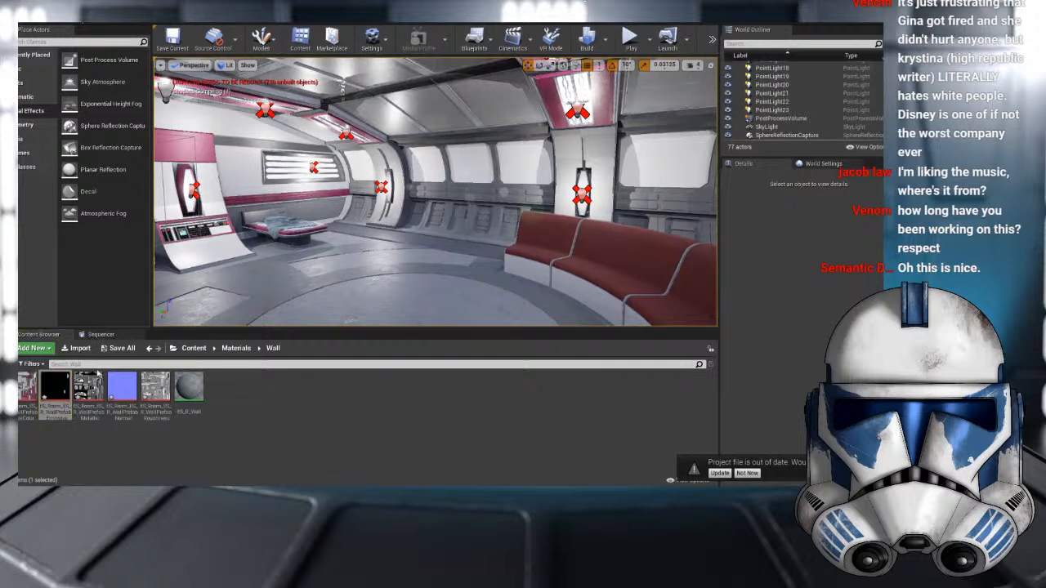
pyautogui.click(27, 388)
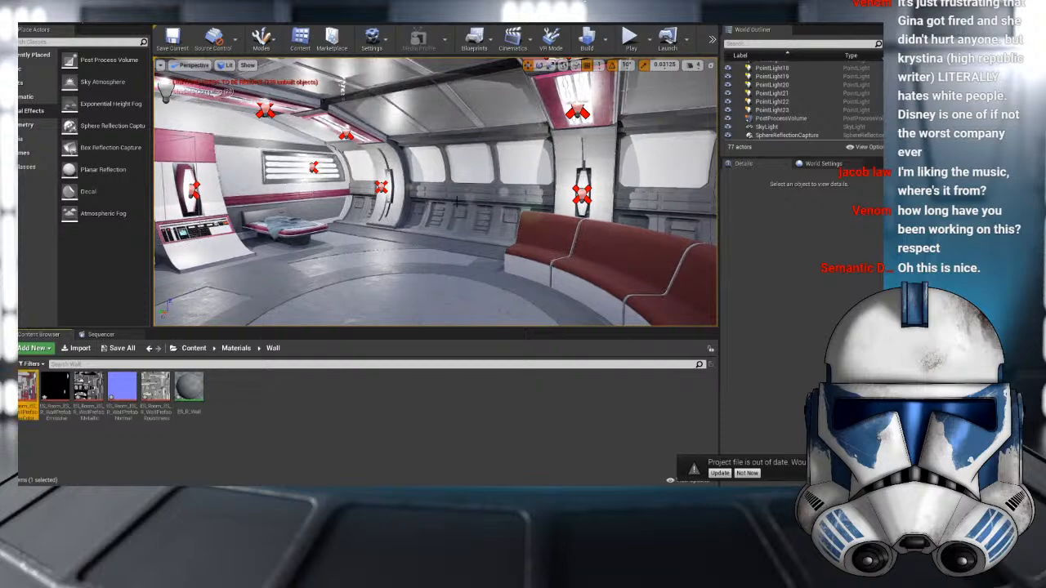
# - Set the intensity of the middle and far pillar lights on the closed side wall to 2 cd
pyautogui.moveTo(447, 200); pyautogui.dragTo(695, 196, button='right')
pyautogui.moveTo(416, 170); pyautogui.dragTo(605, 170, button='right')
pyautogui.click(365, 180)
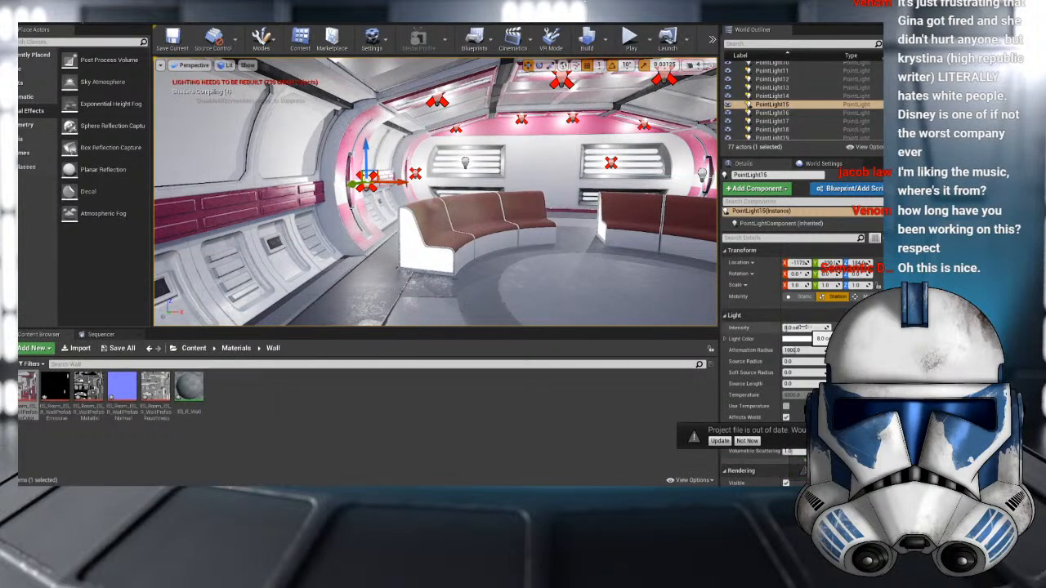
pyautogui.moveTo(572, 260); pyautogui.dragTo(507, 260, button='right')
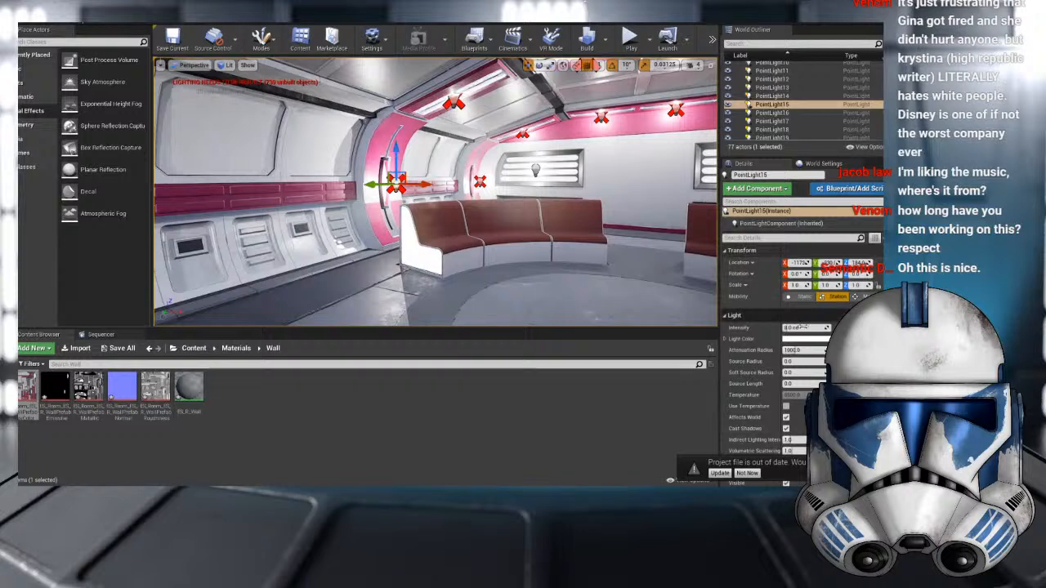
pyautogui.click(803, 327)
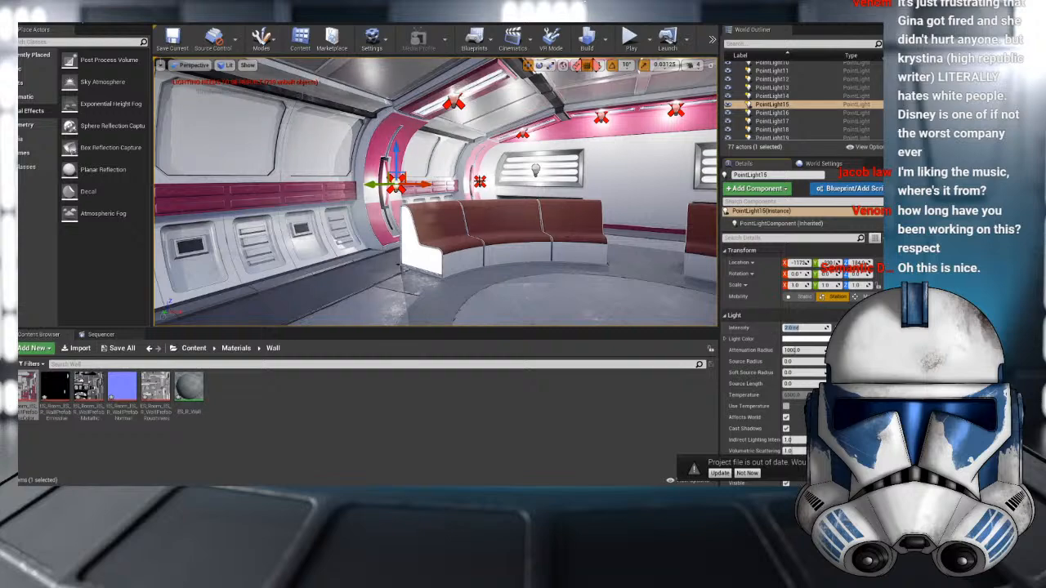
pyautogui.click(480, 181)
pyautogui.click(802, 326)
pyautogui.write('2')
pyautogui.press('Return')
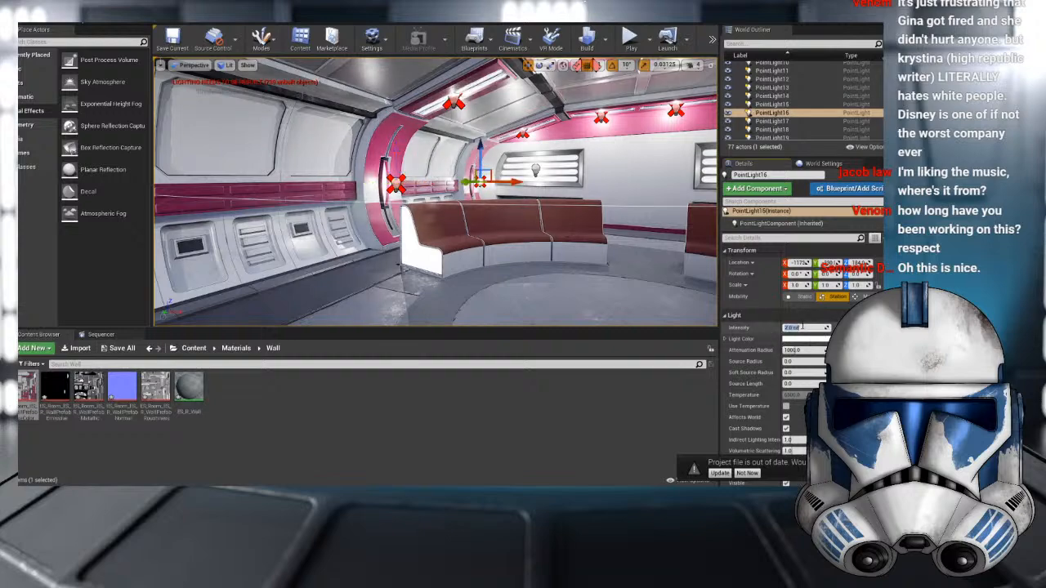
# - Set the intensity of the pillar light beside the bed on the closed side wall to 2 cd
pyautogui.moveTo(571, 245); pyautogui.dragTo(392, 245, button='right')
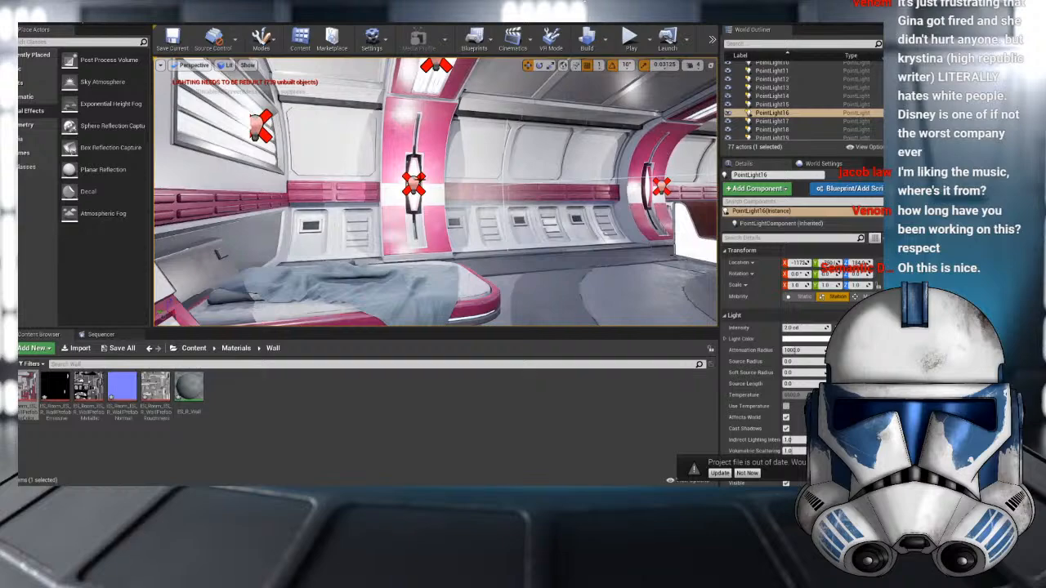
pyautogui.click(412, 182)
pyautogui.write('2')
pyautogui.press('Return')
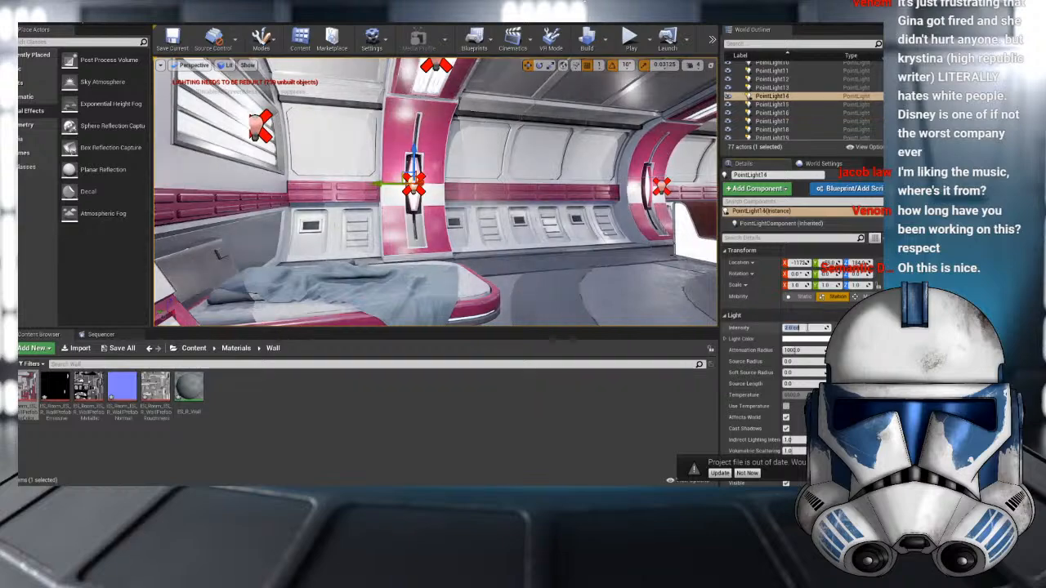
# - Set the intensity of all three pillar lights on the opposite wall, around the doorway opening, to 2 cd
pyautogui.moveTo(472, 186); pyautogui.dragTo(703, 187, button='right')
pyautogui.moveTo(435, 192); pyautogui.dragTo(502, 191, button='right')
pyautogui.click(443, 161)
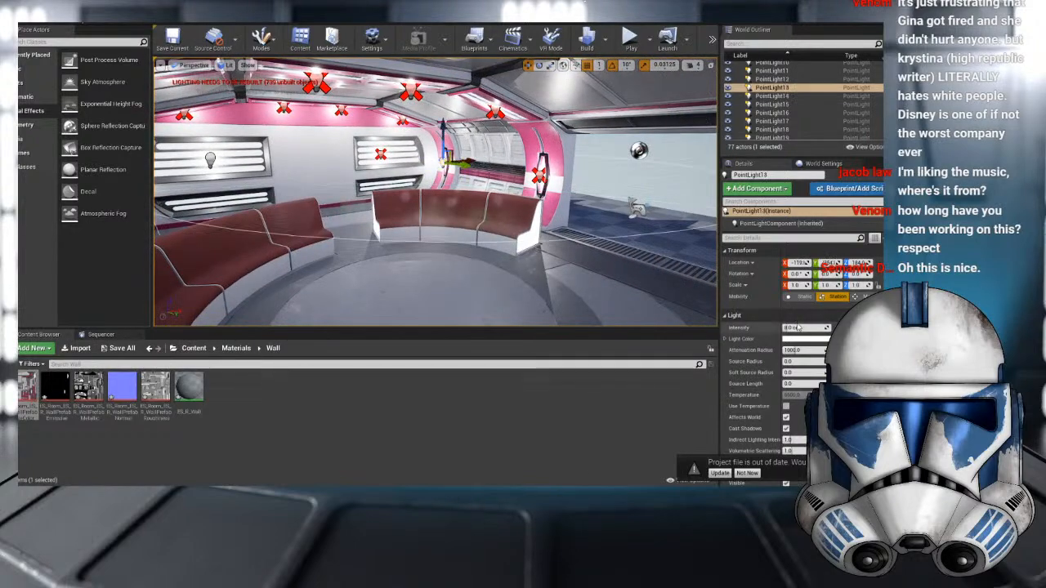
pyautogui.click(799, 327)
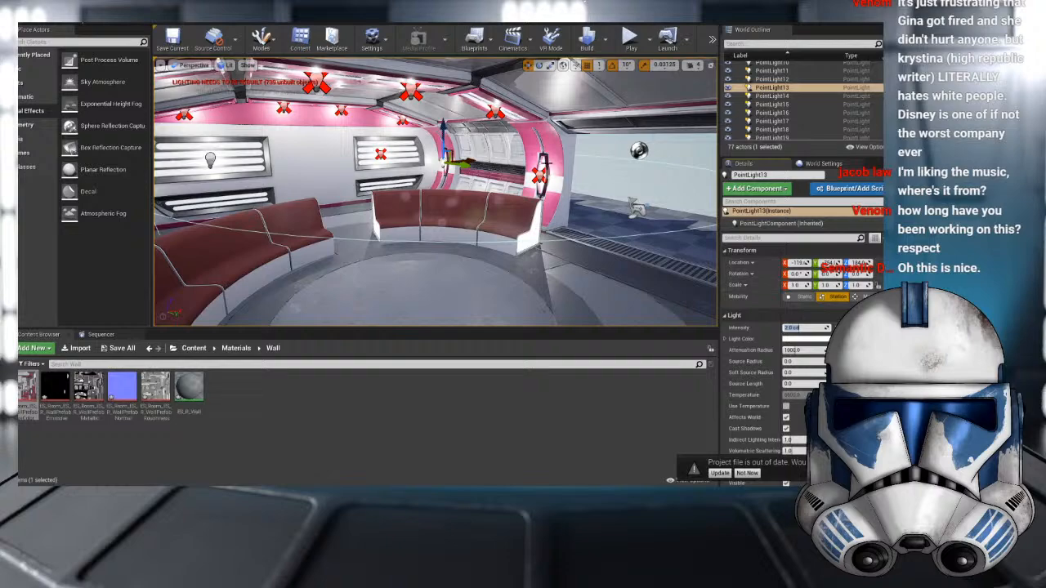
pyautogui.click(539, 175)
pyautogui.click(809, 328)
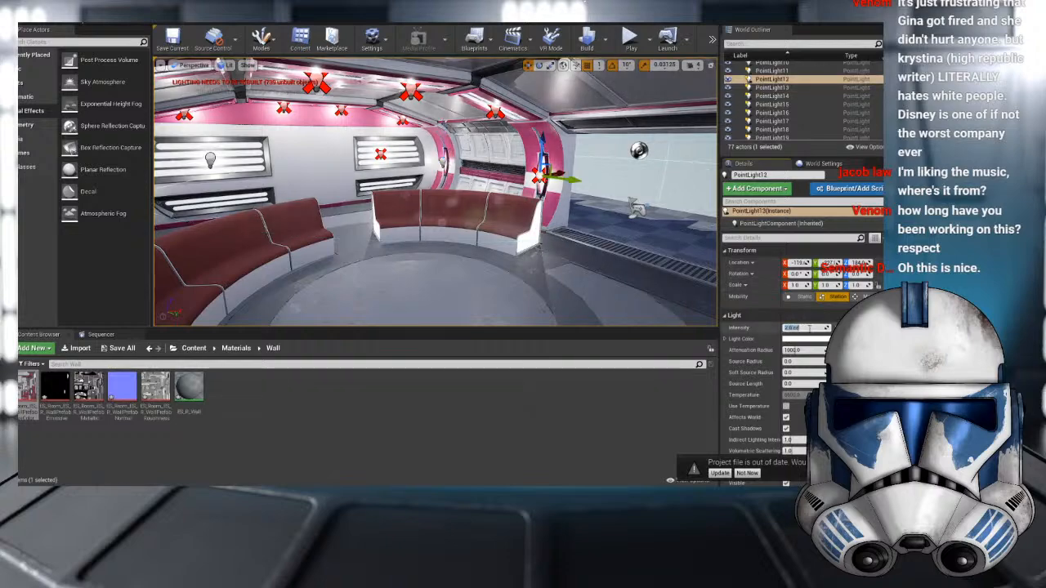
pyautogui.moveTo(435, 192); pyautogui.dragTo(613, 204, button='right')
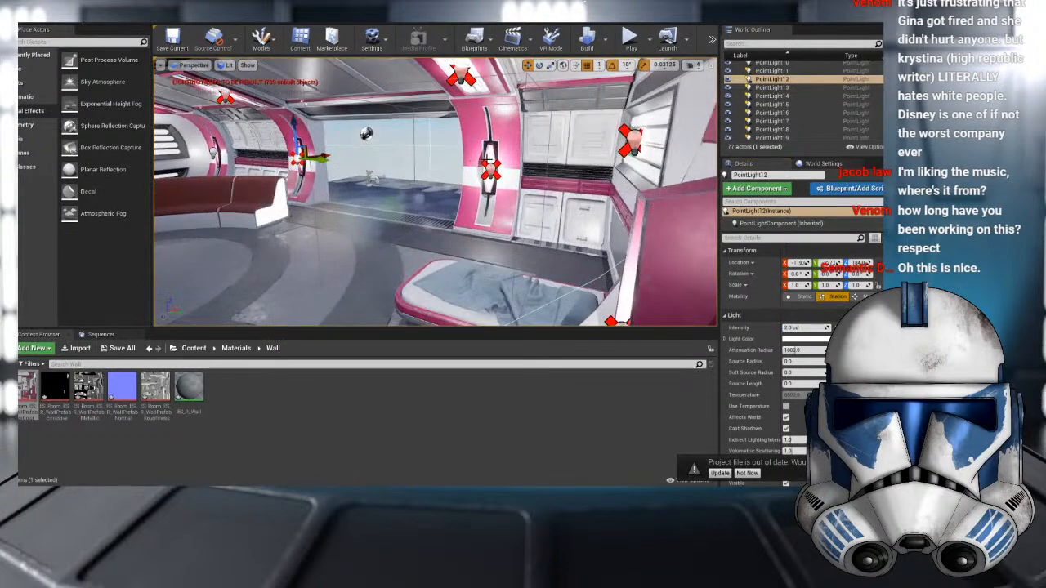
pyautogui.click(490, 170)
pyautogui.moveTo(490, 170); pyautogui.dragTo(547, 171, button='right')
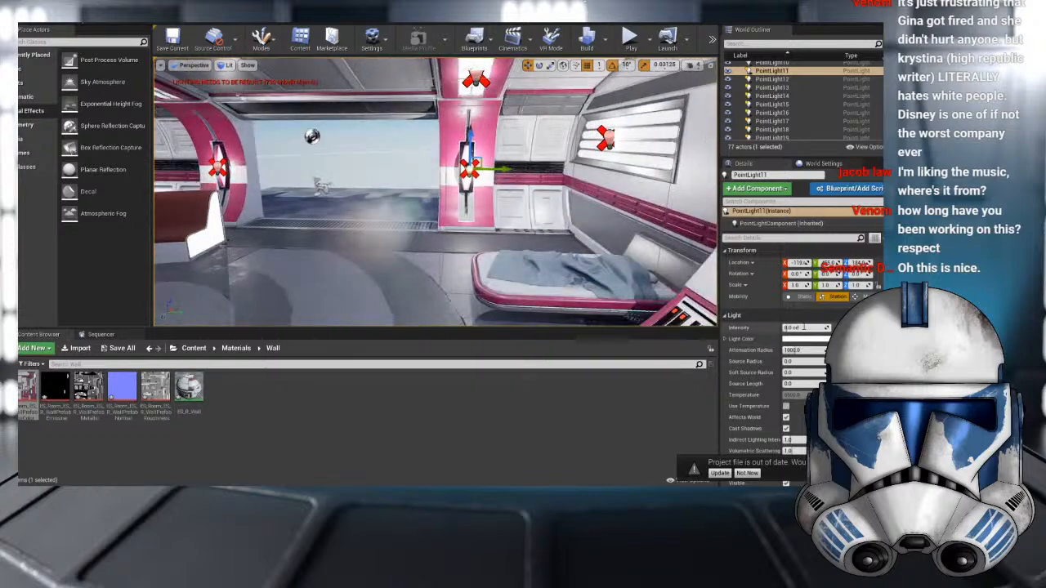
pyautogui.press('Return')
# - Set the intensity of the bed-side ceiling strip's outer light nearest the doorway wall to 3 cd
pyautogui.moveTo(571, 245); pyautogui.dragTo(525, 179, button='right')
pyautogui.click(448, 137)
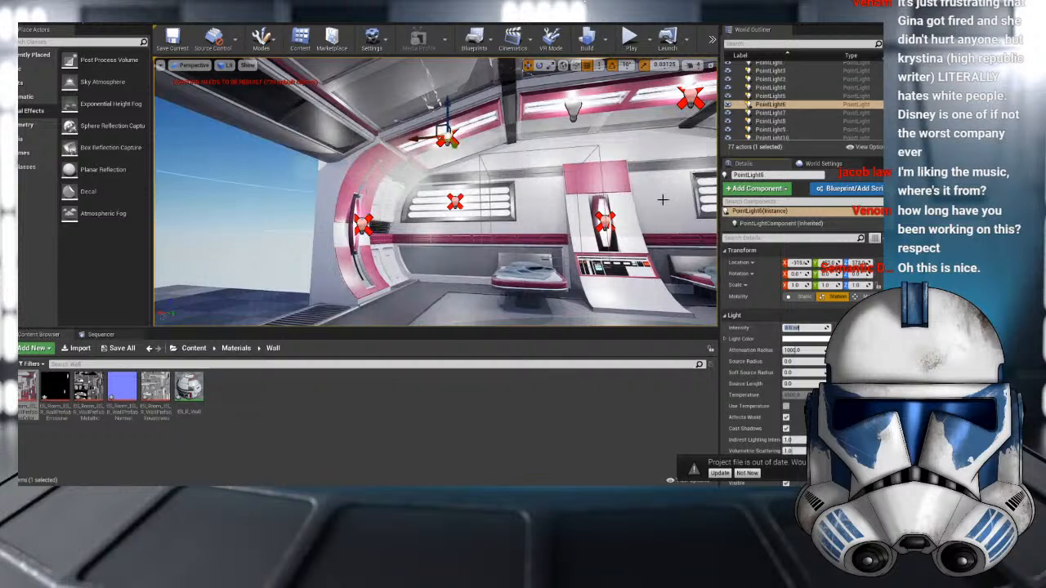
pyautogui.click(815, 330)
pyautogui.write('3')
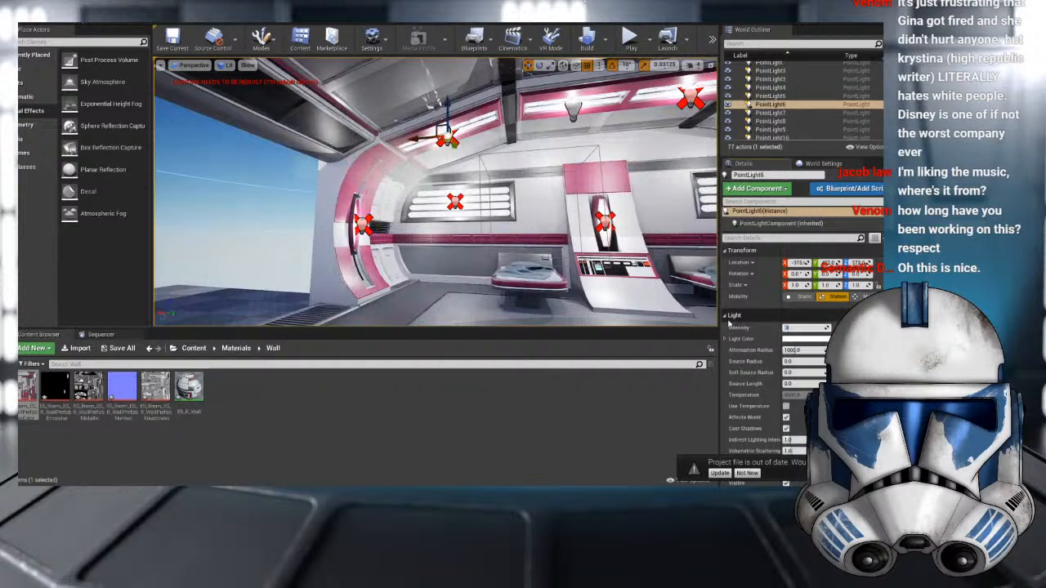
pyautogui.press('Return')
# - Set the intensity of the bed-side ceiling strip's inner light nearest the doorway and its far outer light to 3 cd
pyautogui.moveTo(441, 160); pyautogui.dragTo(559, 146, button='right')
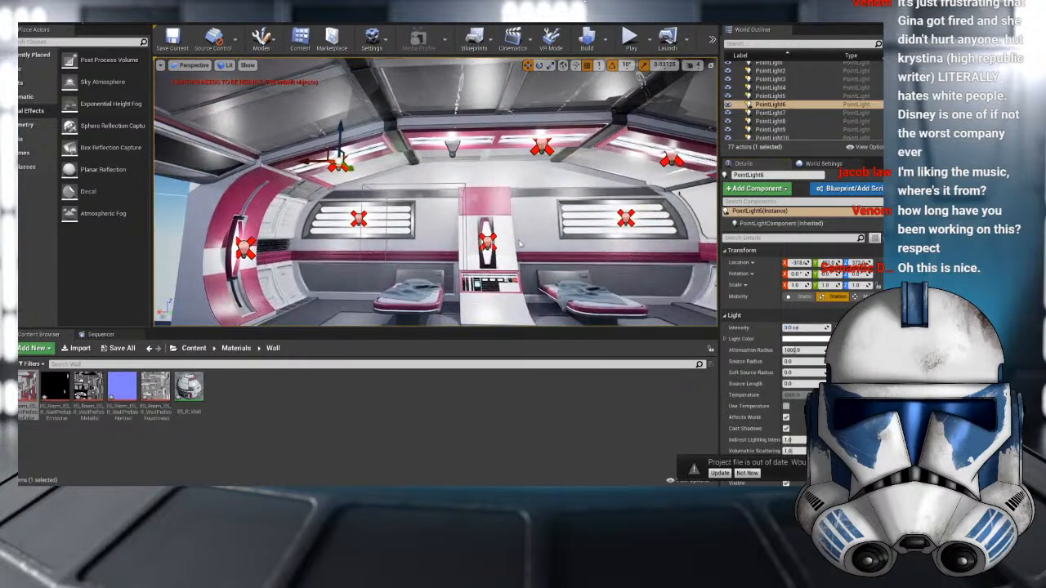
pyautogui.click(451, 146)
pyautogui.click(805, 327)
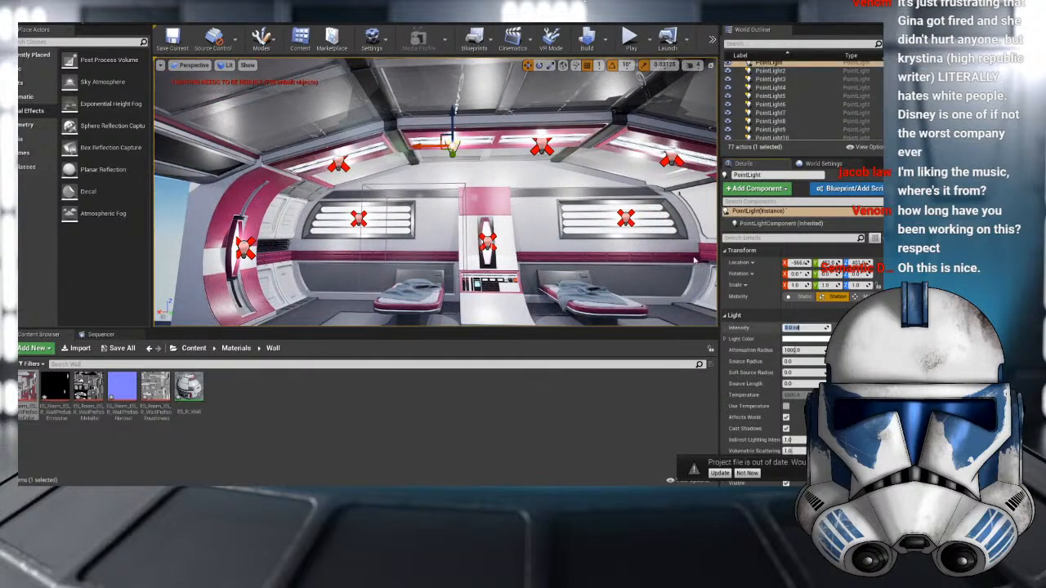
pyautogui.write('3')
pyautogui.press('Return')
pyautogui.click(670, 159)
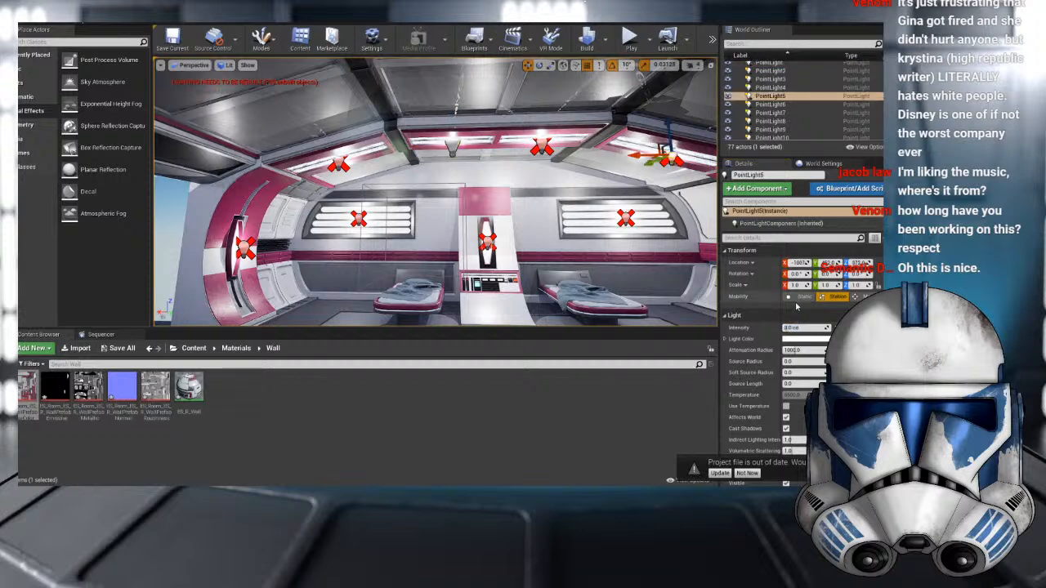
pyautogui.click(804, 328)
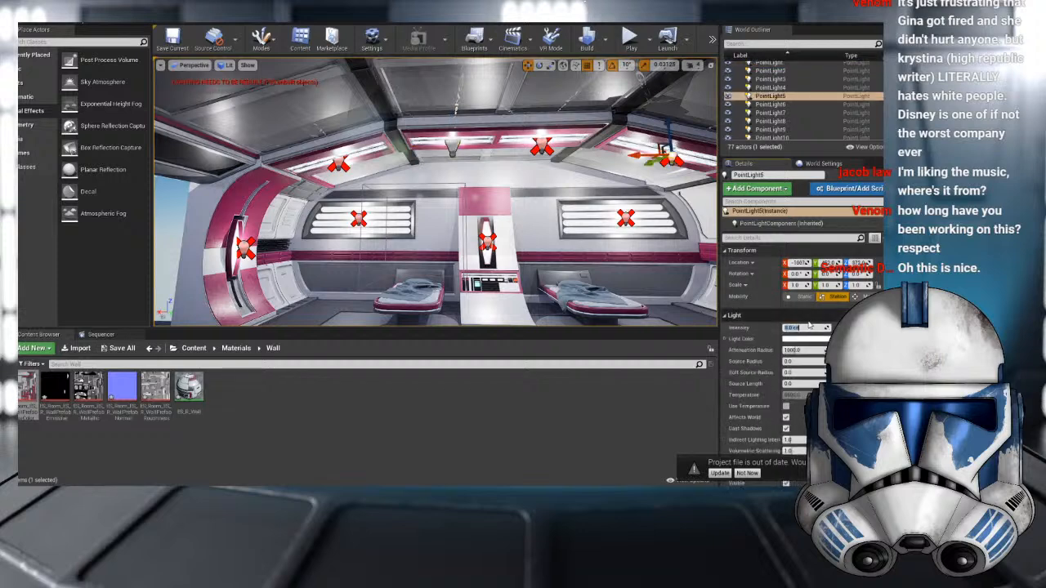
pyautogui.write('3')
pyautogui.press('Return')
# - Set the intensity of the four point lights along the central ceiling strip to 3 cd
pyautogui.moveTo(609, 107); pyautogui.dragTo(710, 128, button='right')
pyautogui.moveTo(609, 128); pyautogui.dragTo(708, 129, button='right')
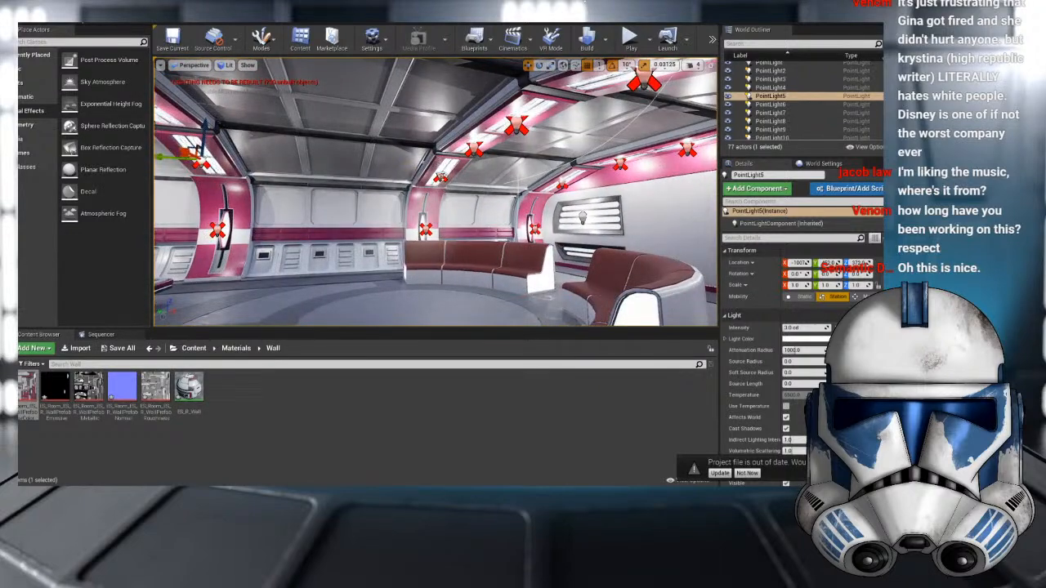
pyautogui.click(439, 176)
pyautogui.click(797, 316)
pyautogui.click(797, 316)
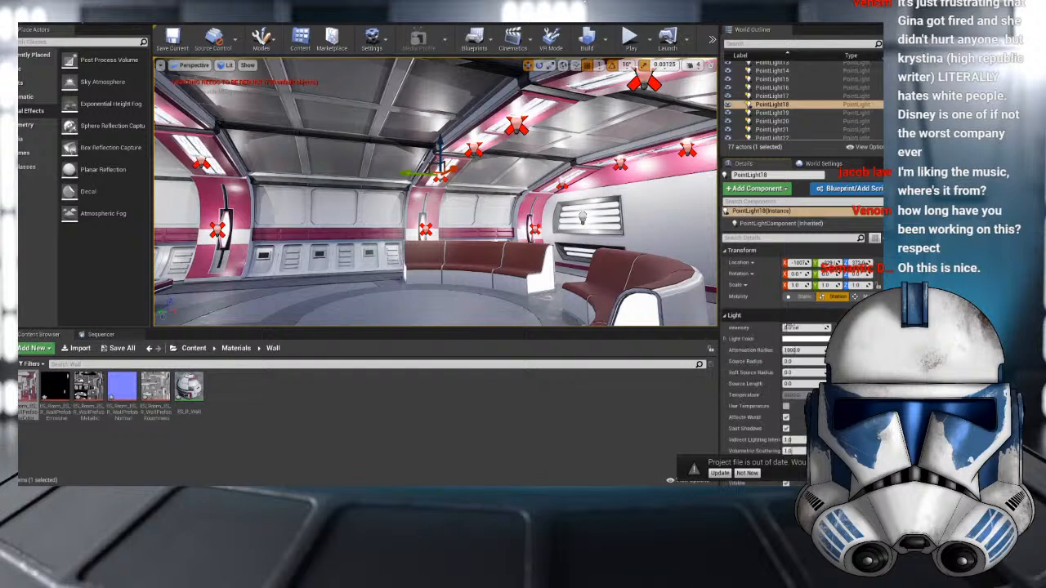
pyautogui.click(772, 95)
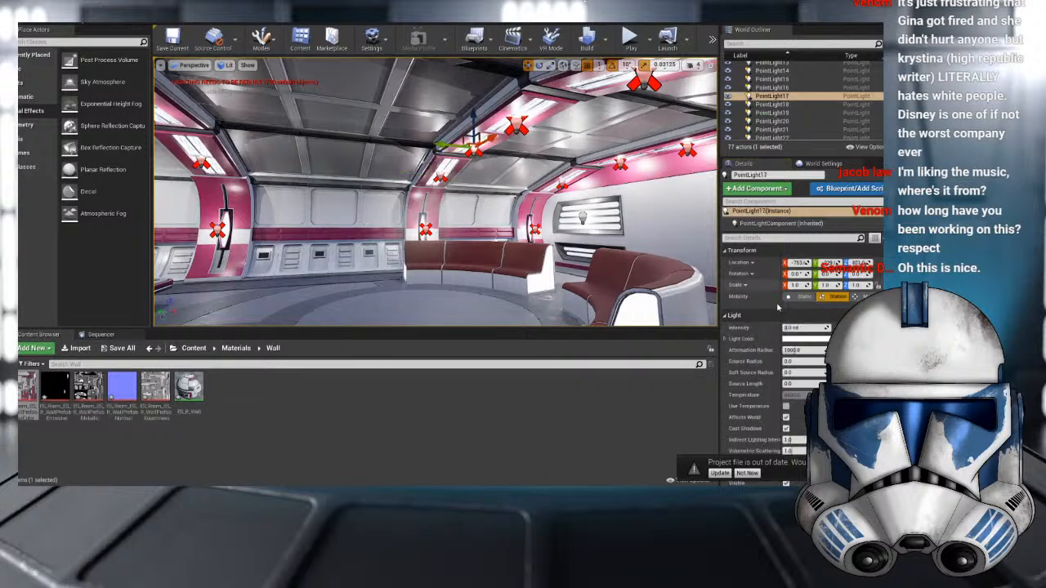
pyautogui.click(516, 125)
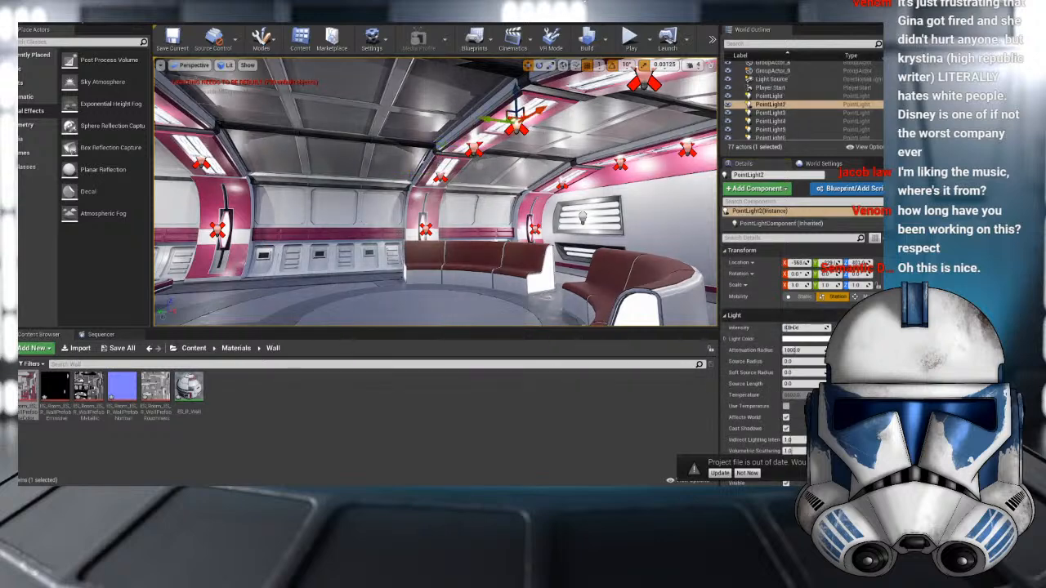
pyautogui.click(805, 328)
pyautogui.write('3')
pyautogui.click(643, 82)
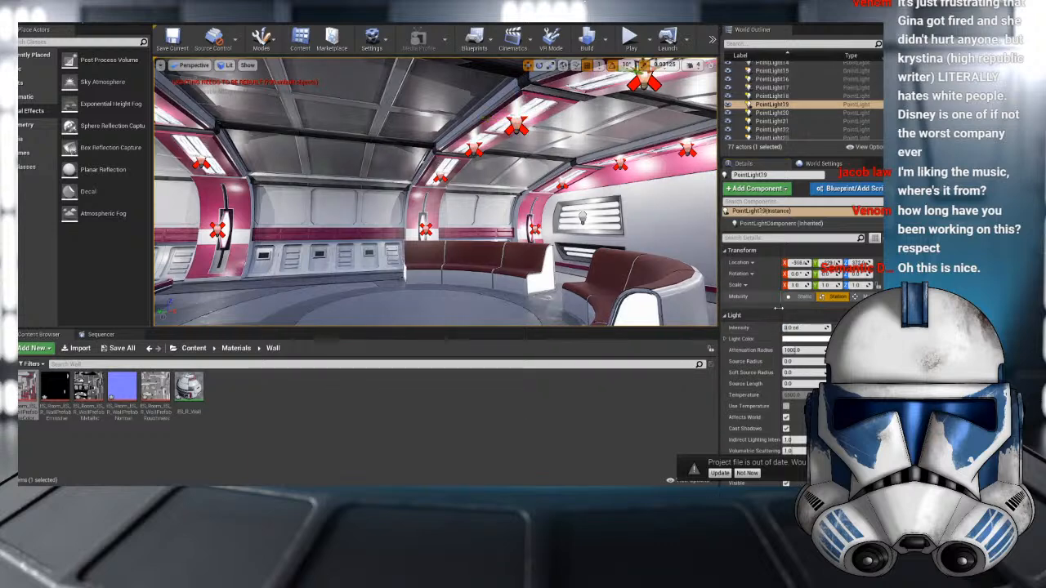
pyautogui.click(801, 327)
# - Set the intensity of PointLight22 and PointLight21 on the couch-side ceiling strip to 3 cd
pyautogui.click(562, 186)
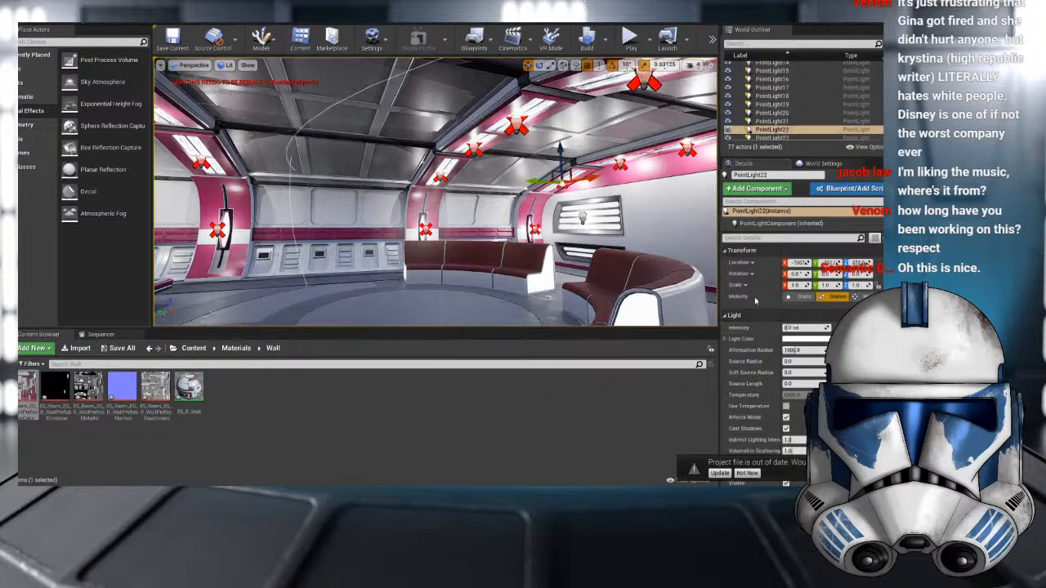
pyautogui.click(796, 328)
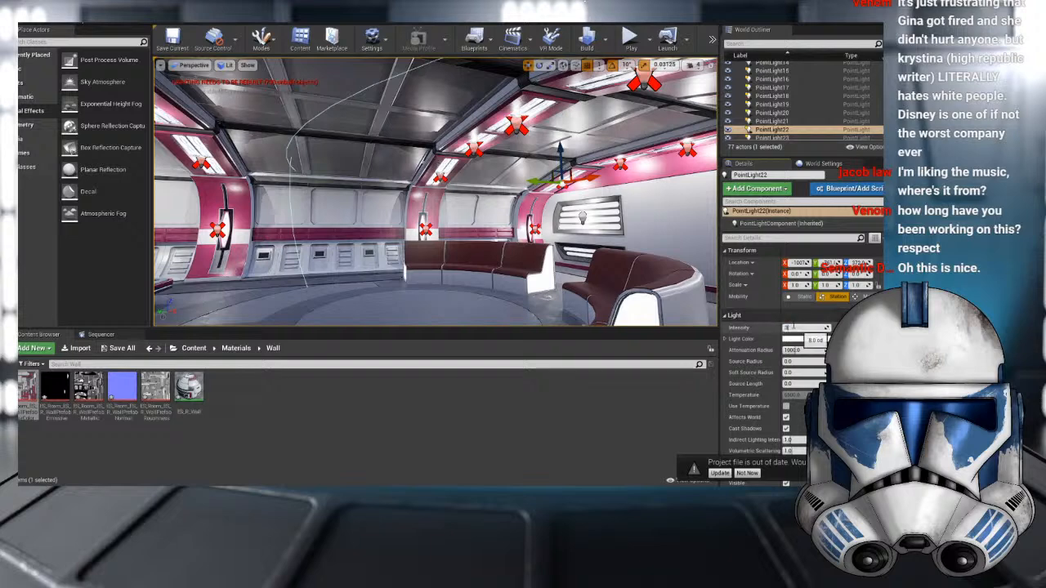
pyautogui.click(622, 165)
pyautogui.click(805, 327)
pyautogui.write('5')
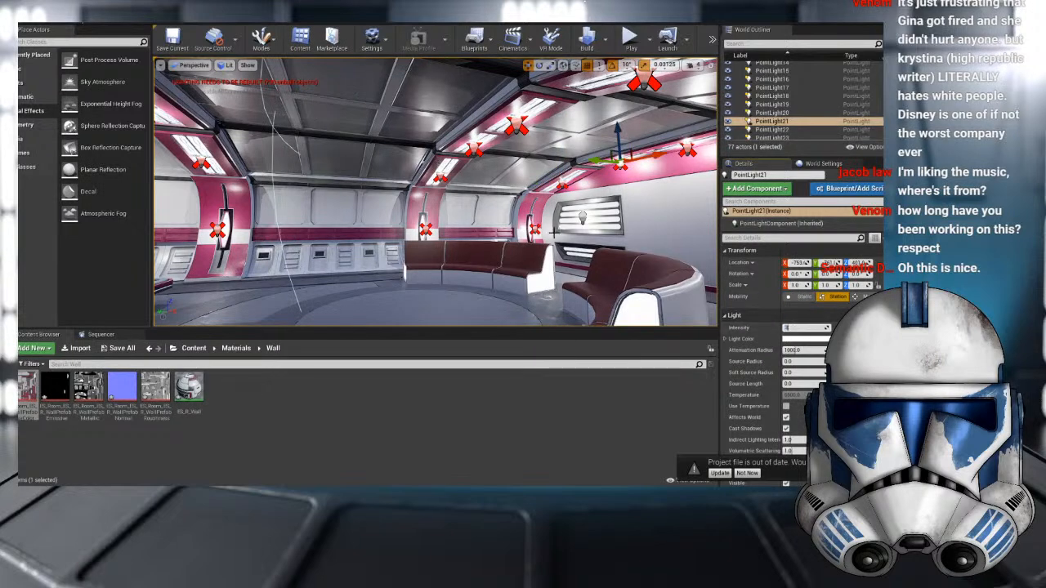
pyautogui.click(534, 229)
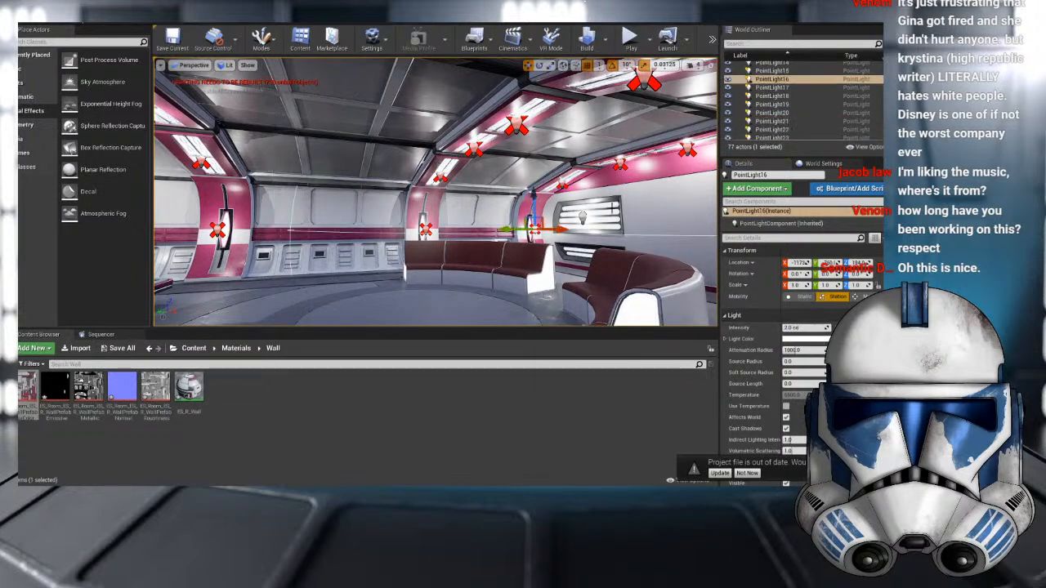
pyautogui.click(562, 184)
pyautogui.scroll(-3, 626, 173)
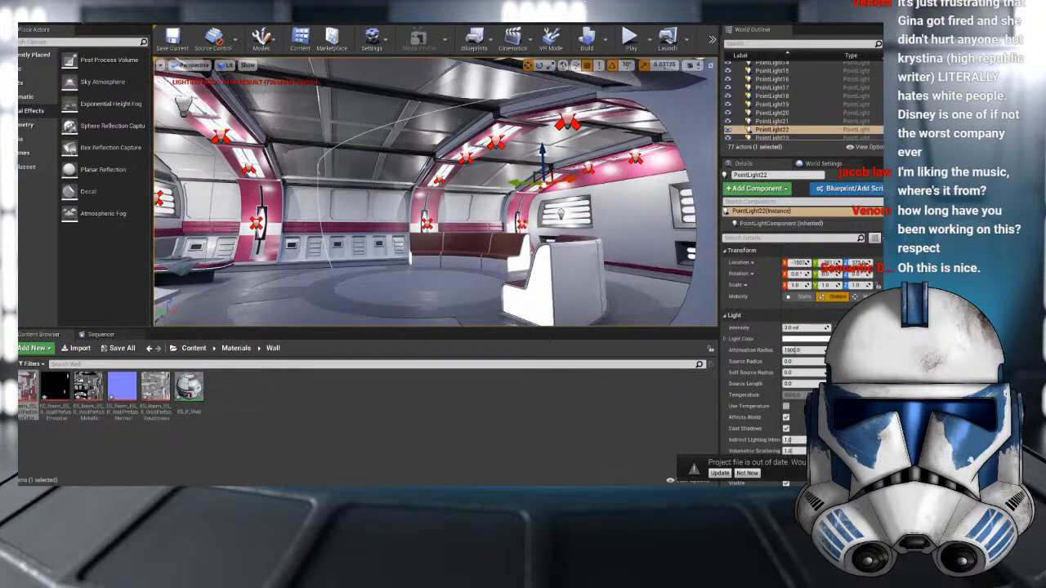
# - Set PointLight23's intensity to 3 cd and check the intensities of neighbouring PointLight20 and PointLight19
pyautogui.click(635, 157)
pyautogui.moveTo(698, 290); pyautogui.dragTo(764, 290, button='right')
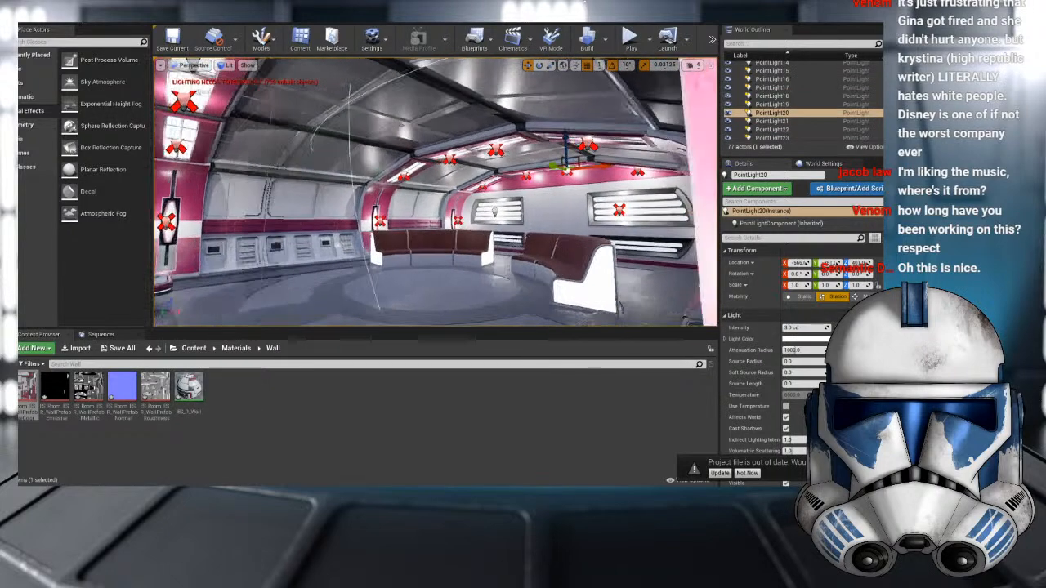
pyautogui.moveTo(635, 167); pyautogui.dragTo(666, 168, button='right')
pyautogui.click(638, 169)
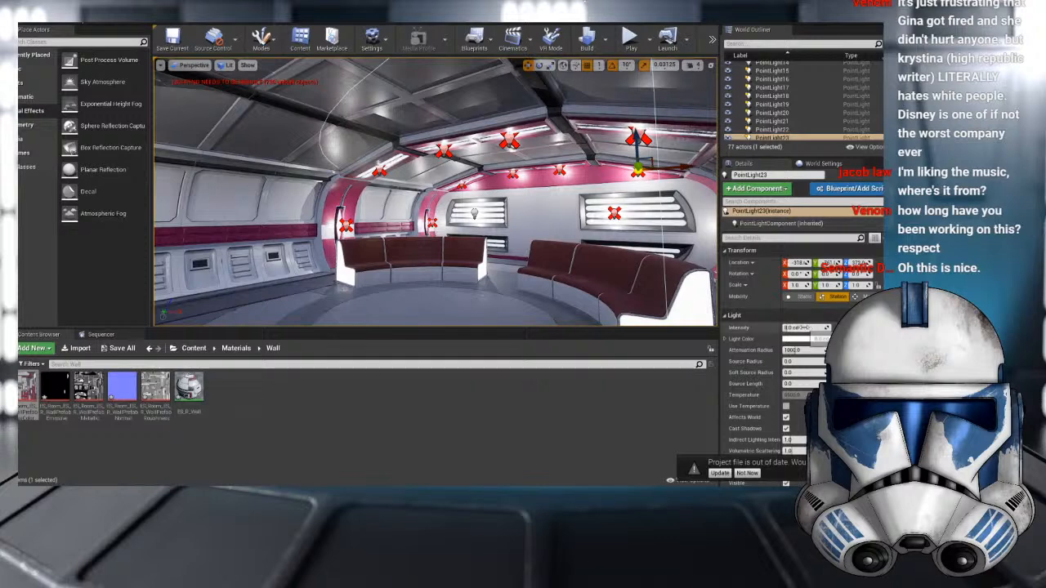
pyautogui.click(803, 328)
pyautogui.write('3')
pyautogui.click(647, 133)
pyautogui.click(639, 137)
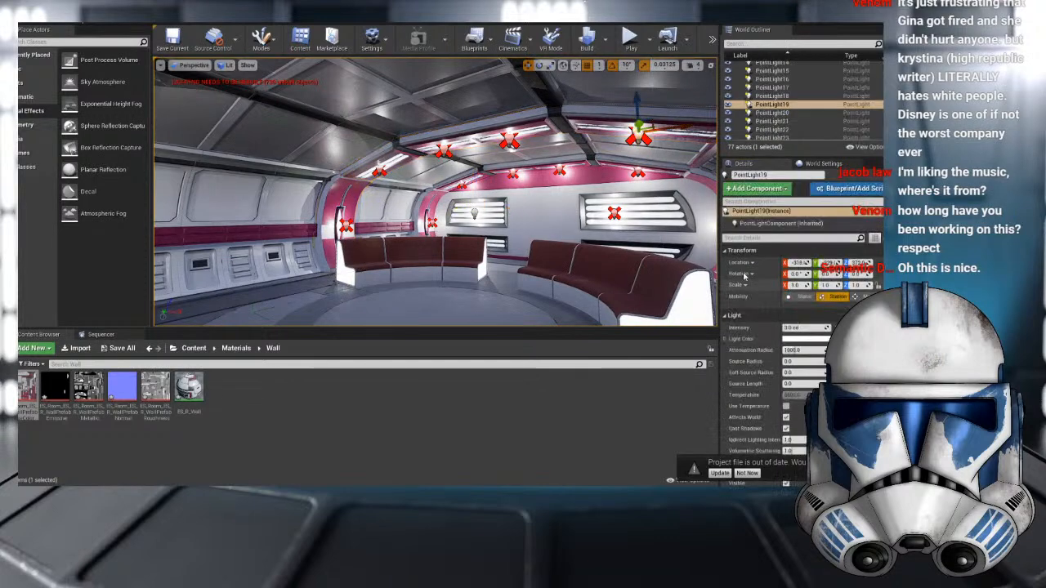
# - Examine the balanced ceiling lighting across the couch area, the beds and the open doorway, with nothing selected
pyautogui.moveTo(507, 295); pyautogui.dragTo(543, 294, button='right')
pyautogui.moveTo(543, 294); pyautogui.dragTo(503, 288, button='middle')
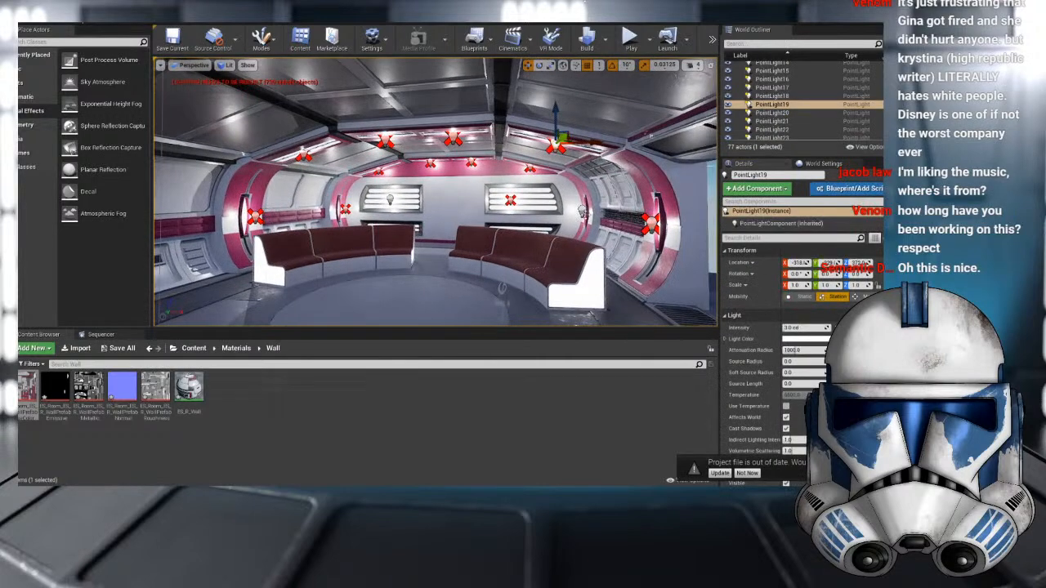
pyautogui.moveTo(501, 287); pyautogui.dragTo(564, 287, button='right')
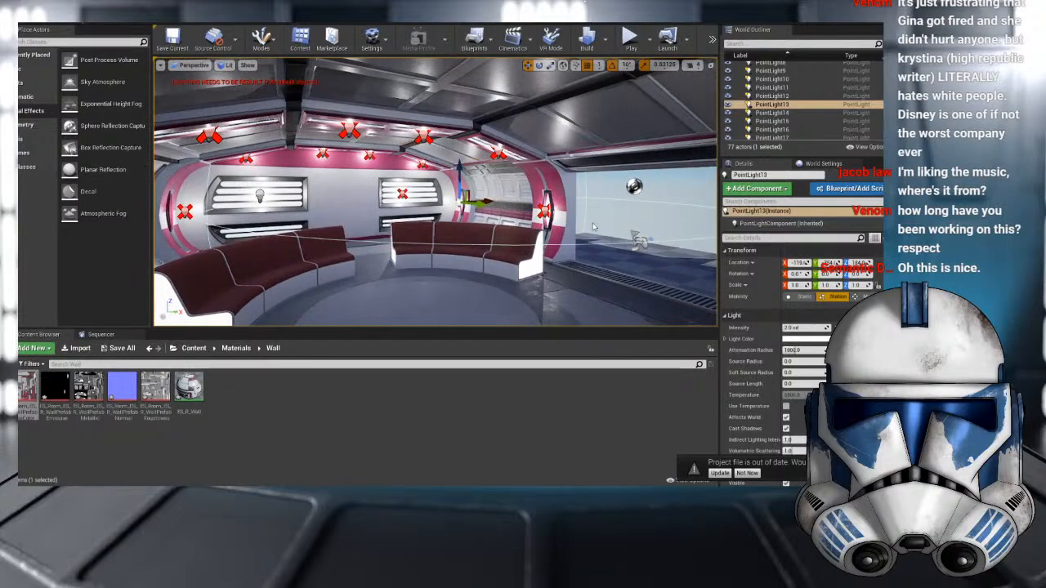
pyautogui.press('Escape')
pyautogui.scroll(3, 435, 192)
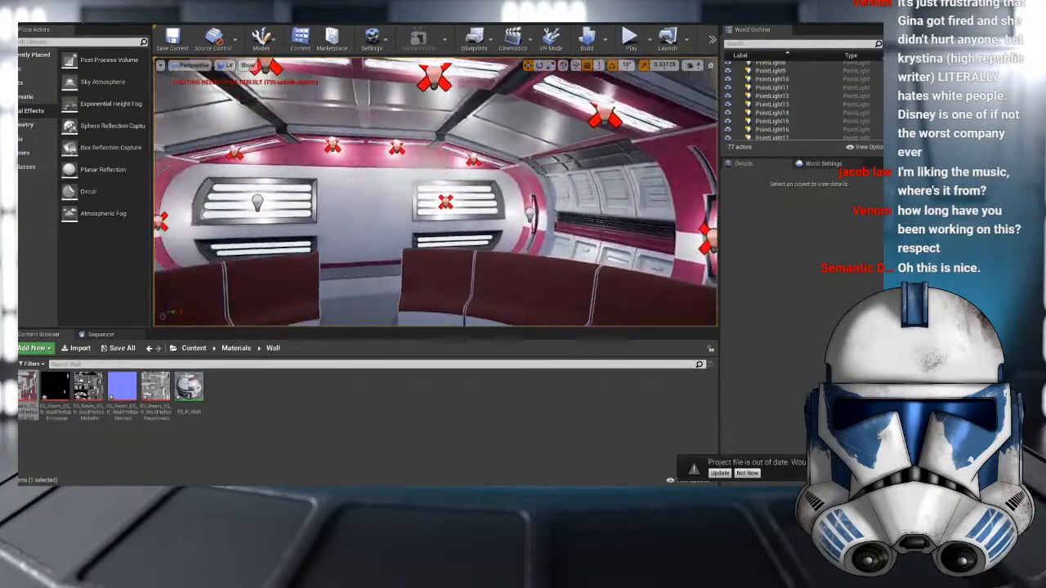
pyautogui.moveTo(436, 192); pyautogui.dragTo(707, 192, button='right')
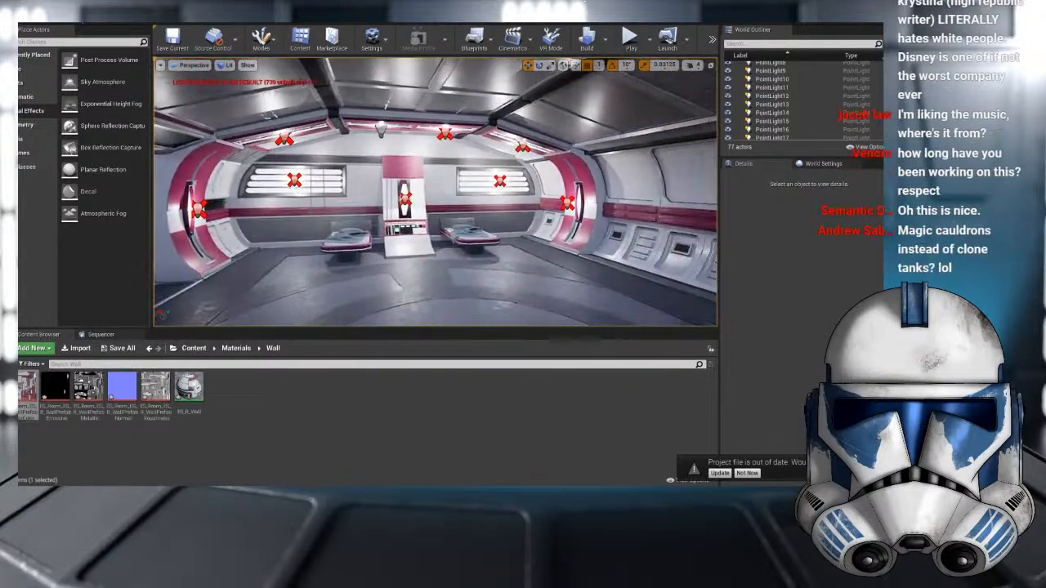
pyautogui.press('s')
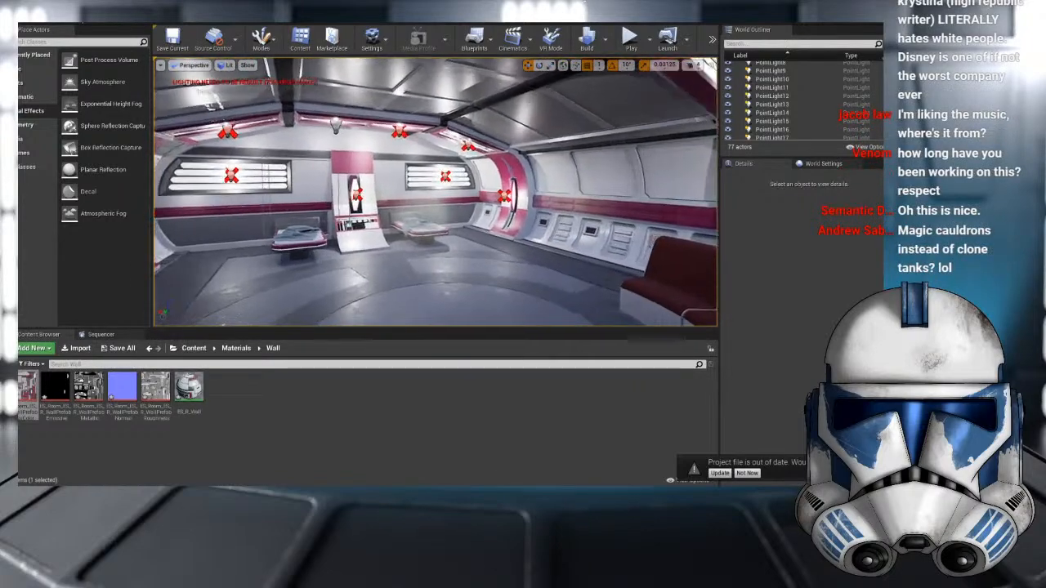
pyautogui.moveTo(436, 192); pyautogui.dragTo(358, 192, button='right')
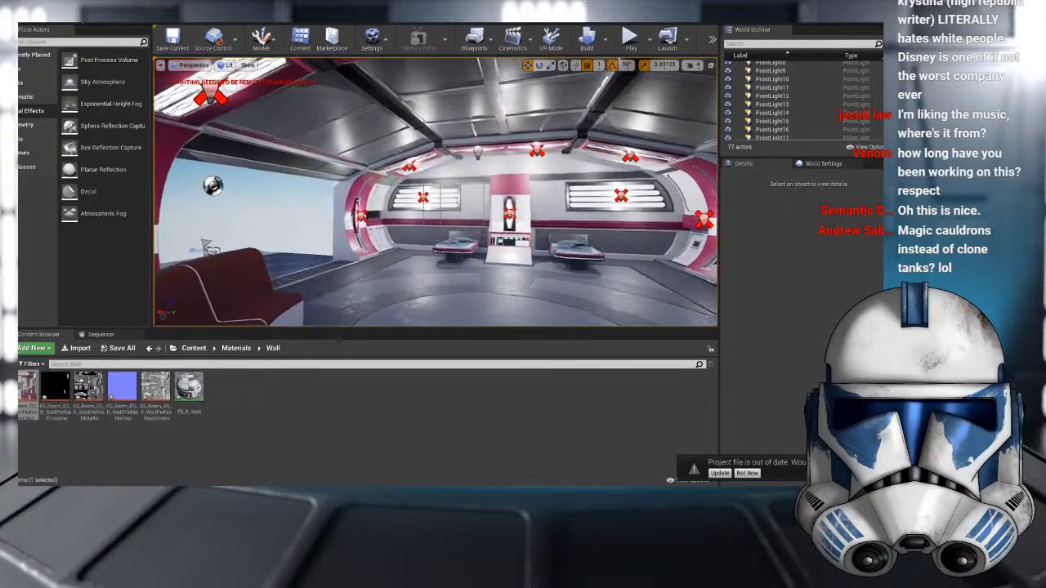
pyautogui.press('w')
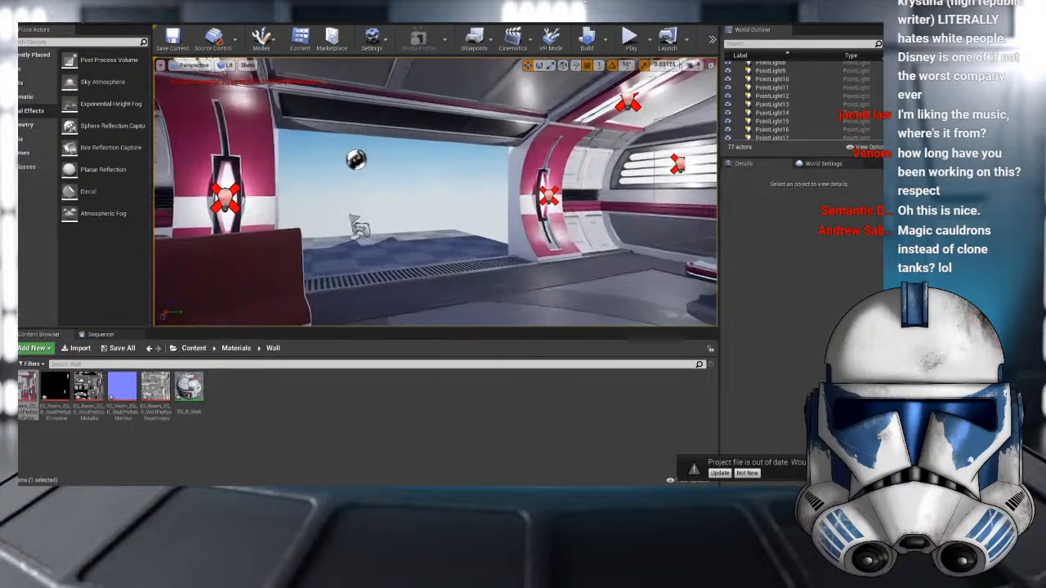
pyautogui.moveTo(436, 192); pyautogui.dragTo(469, 182, button='right')
pyautogui.press('s')
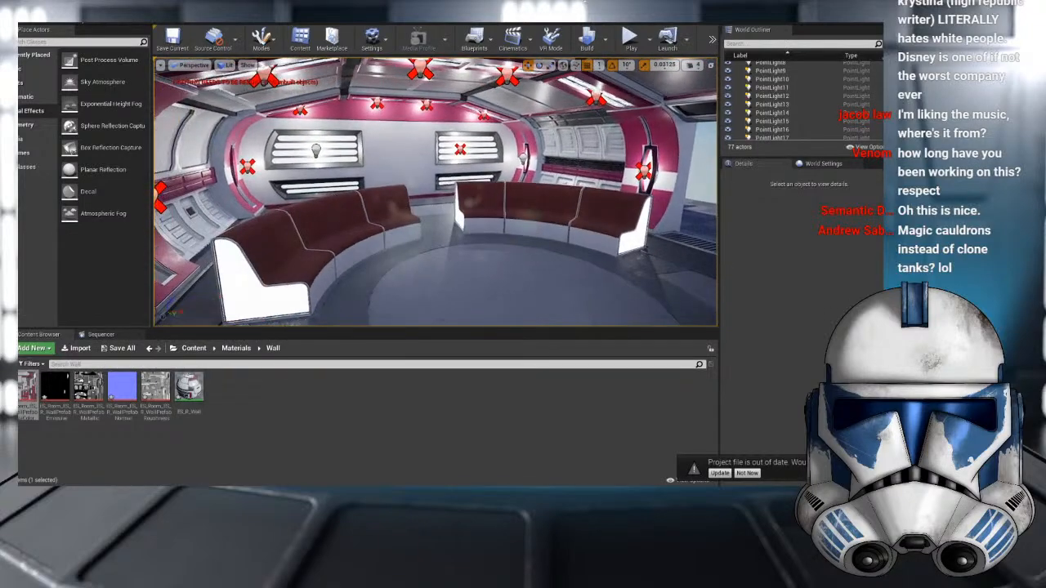
# - Inspect the floor, couches and panelled side wall up close to judge how the vertical wall lights affect them
pyautogui.click(436, 270)
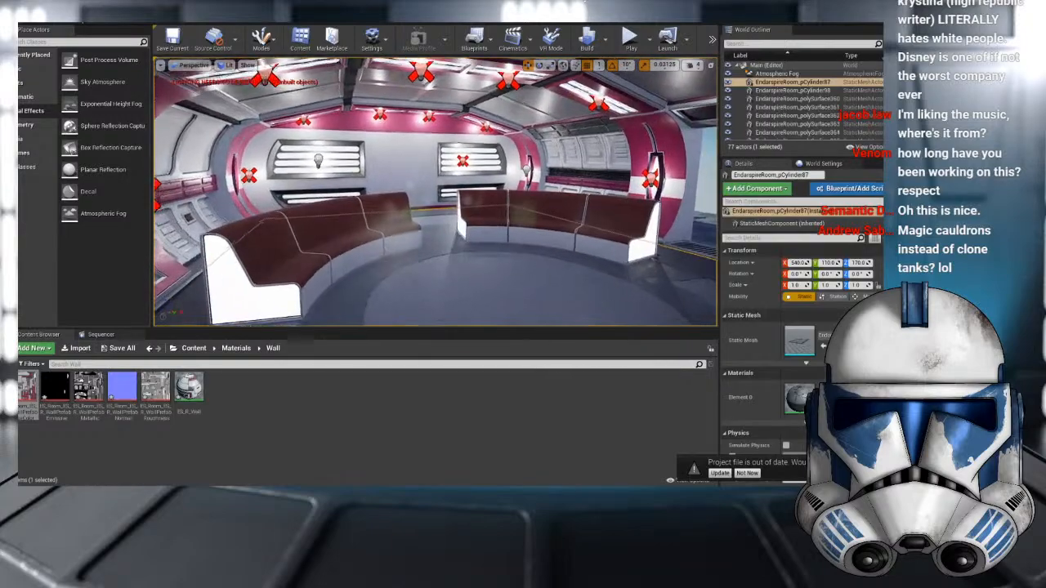
pyautogui.moveTo(471, 193); pyautogui.dragTo(460, 193, button='right')
pyautogui.click(471, 196)
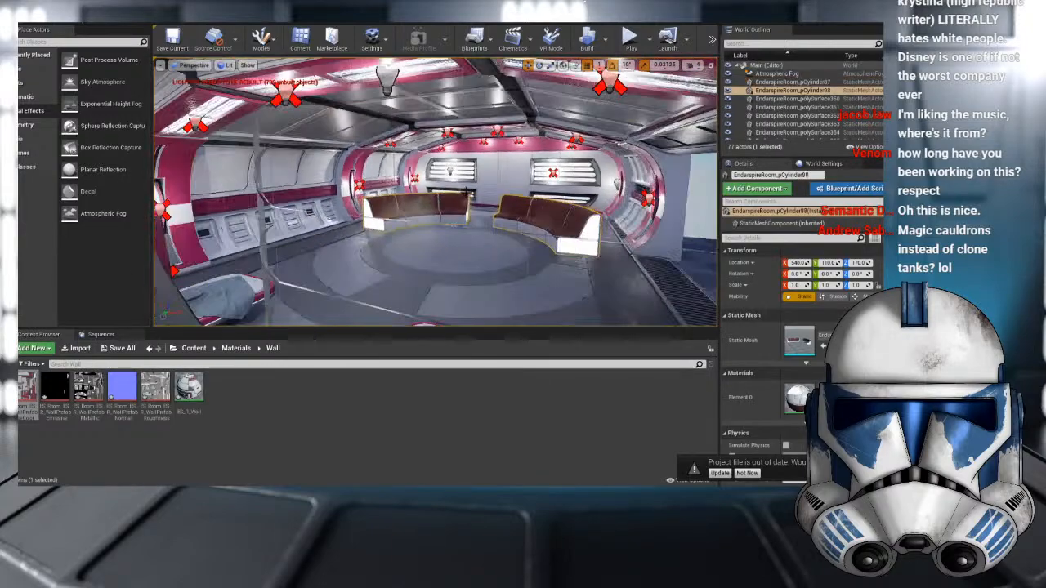
pyautogui.click(470, 92)
pyautogui.scroll(4, 441, 202)
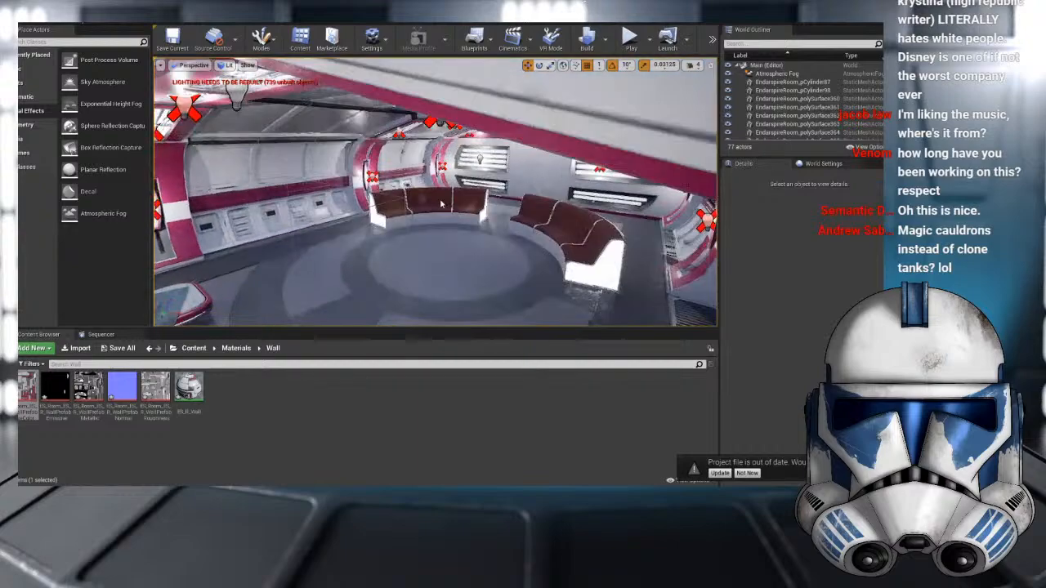
pyautogui.scroll(4, 435, 192)
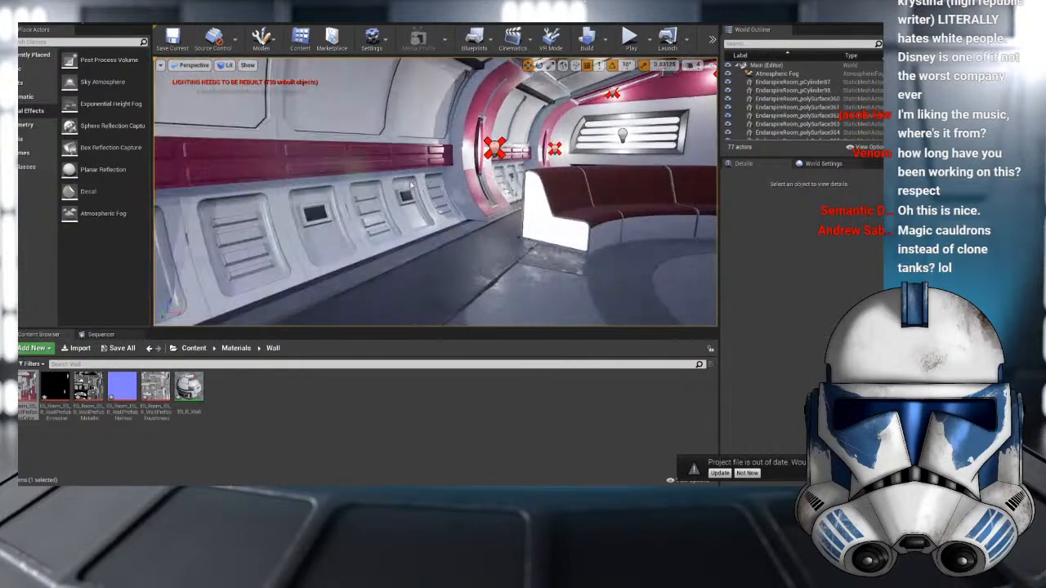
pyautogui.moveTo(436, 192); pyautogui.dragTo(629, 154, button='right')
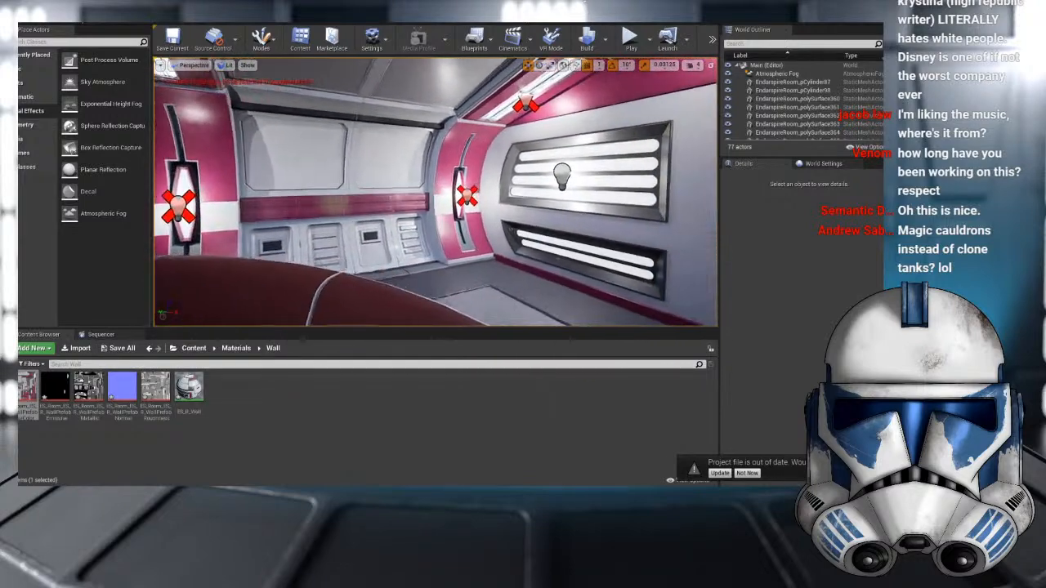
# - Give PointLight15 on the wall pillar behind the couch a pale blue light colour, hex linear 93F0FFFF, and copy that hex value
pyautogui.scroll(-5, 435, 192)
pyautogui.click(278, 200)
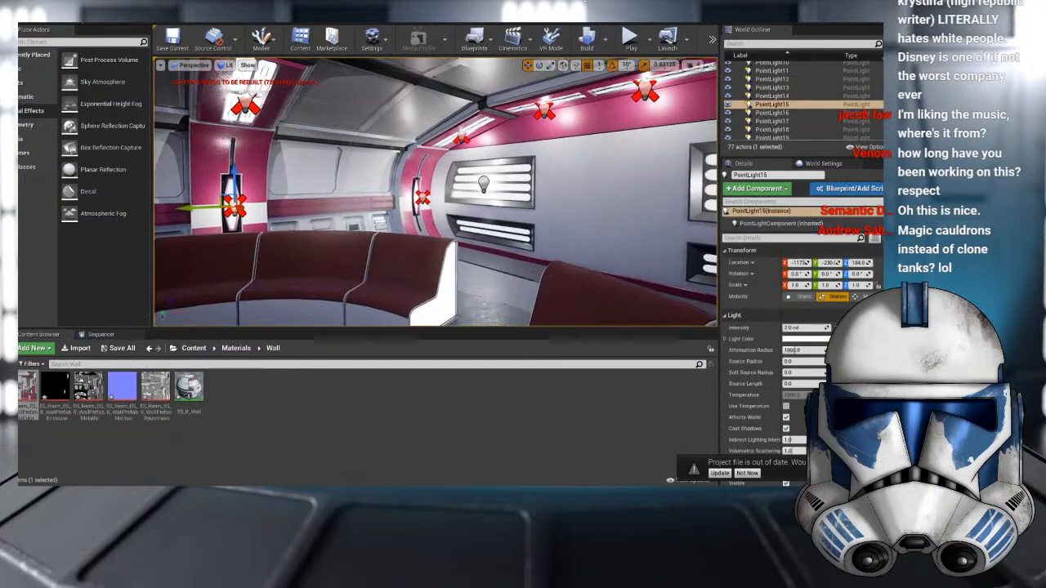
pyautogui.click(805, 338)
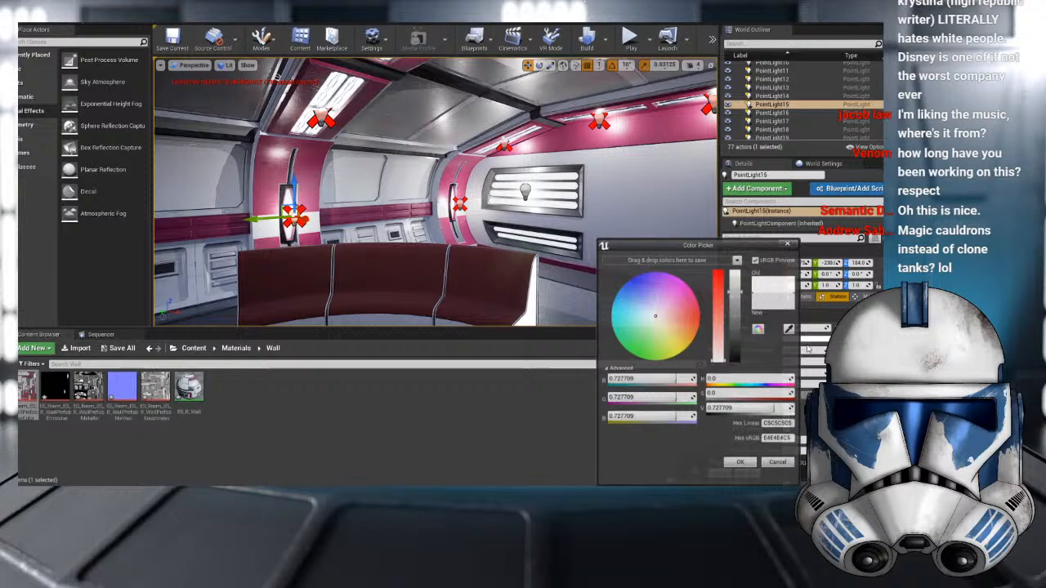
pyautogui.click(654, 311)
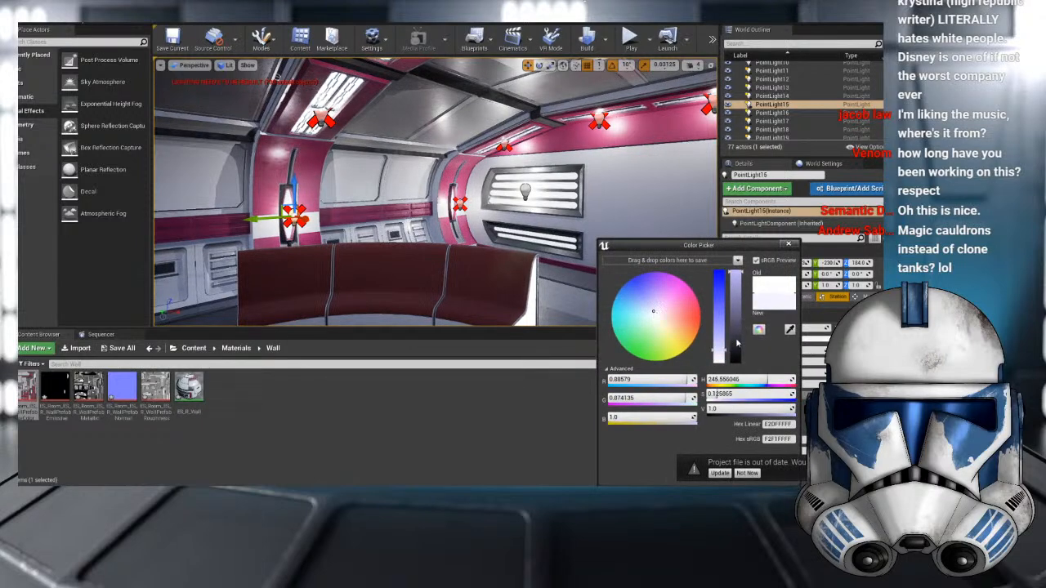
pyautogui.moveTo(722, 349); pyautogui.dragTo(722, 309)
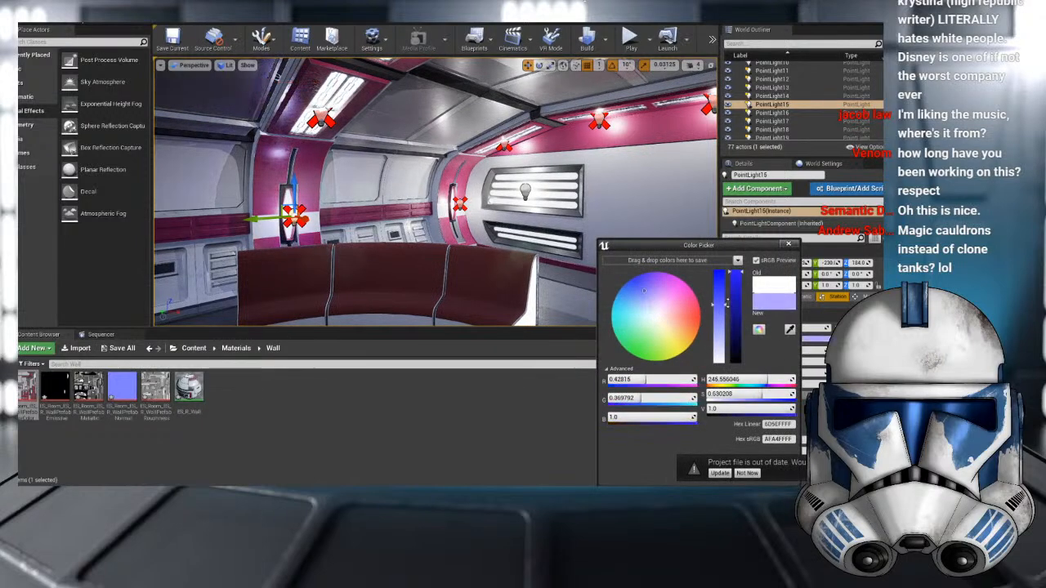
pyautogui.moveTo(644, 296); pyautogui.dragTo(607, 308)
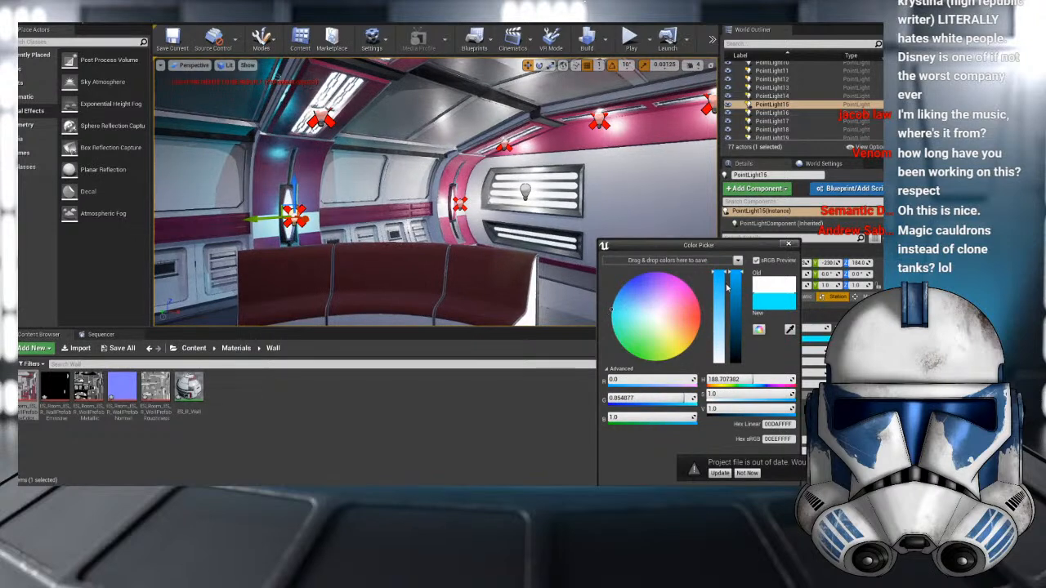
pyautogui.moveTo(723, 276); pyautogui.dragTo(726, 343)
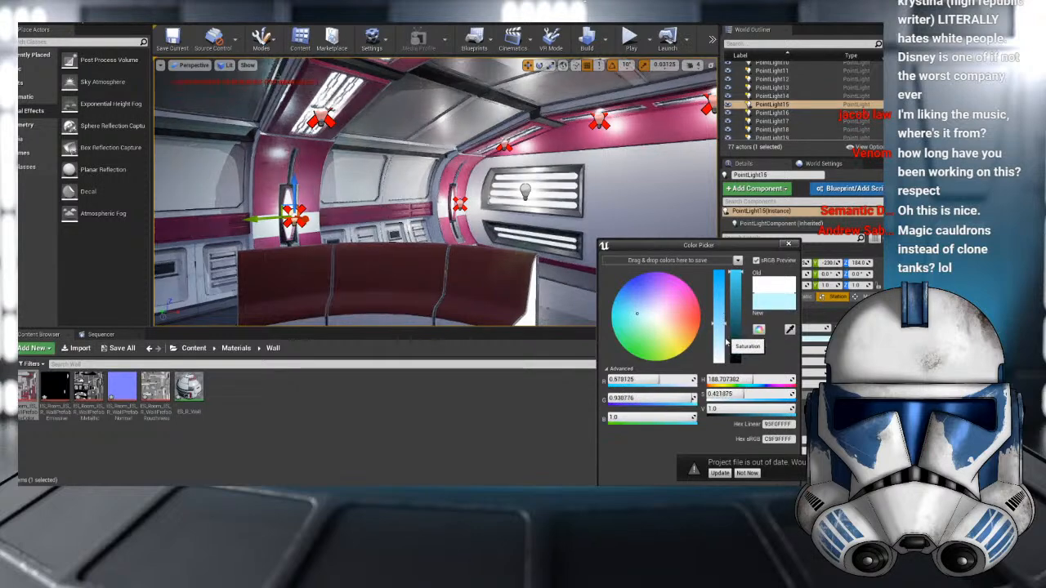
pyautogui.click(785, 424)
pyautogui.hotkey('ctrl', 'c')
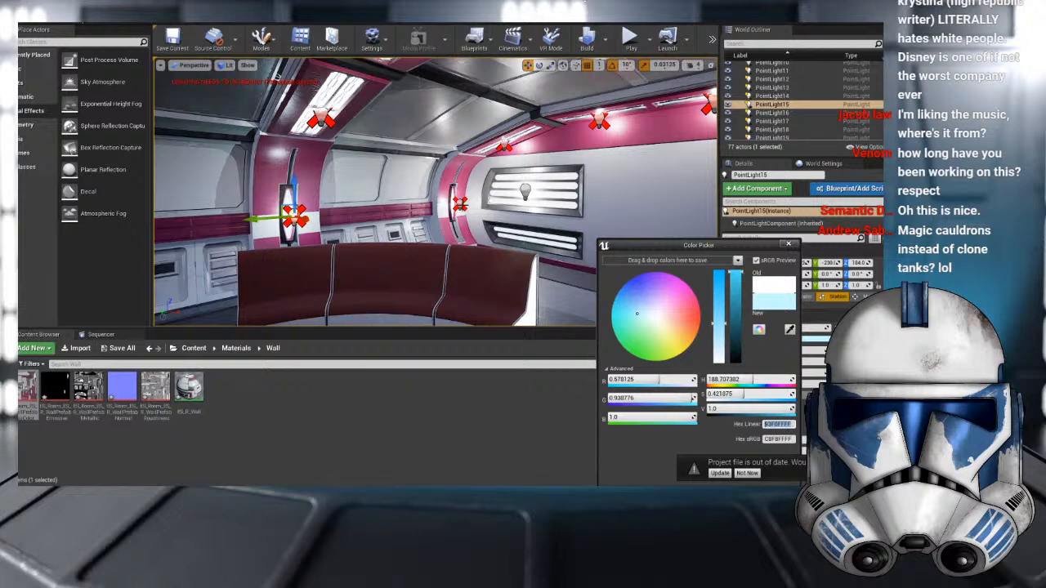
pyautogui.click(461, 203)
pyautogui.click(789, 425)
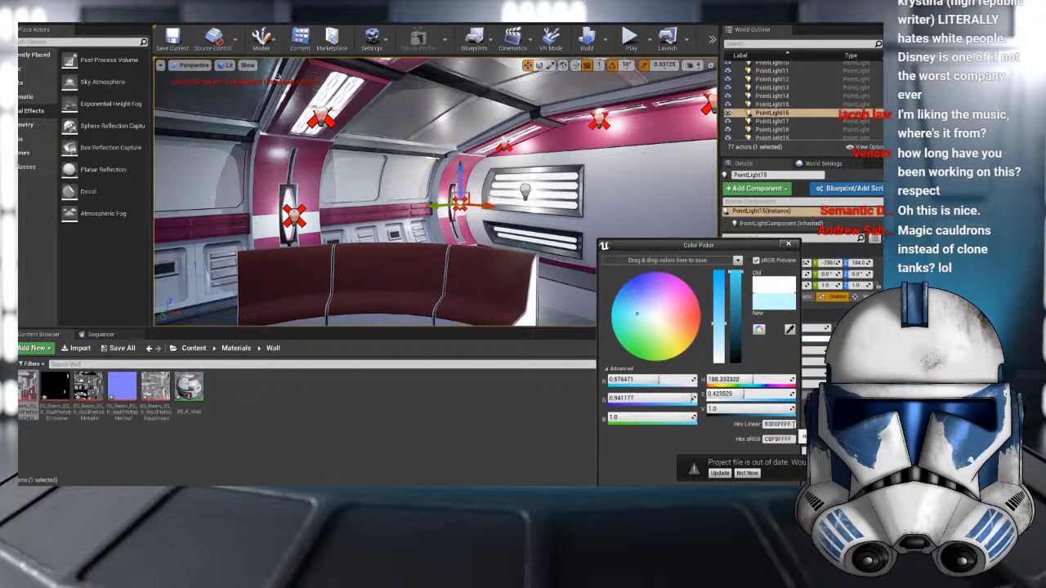
pyautogui.click(788, 244)
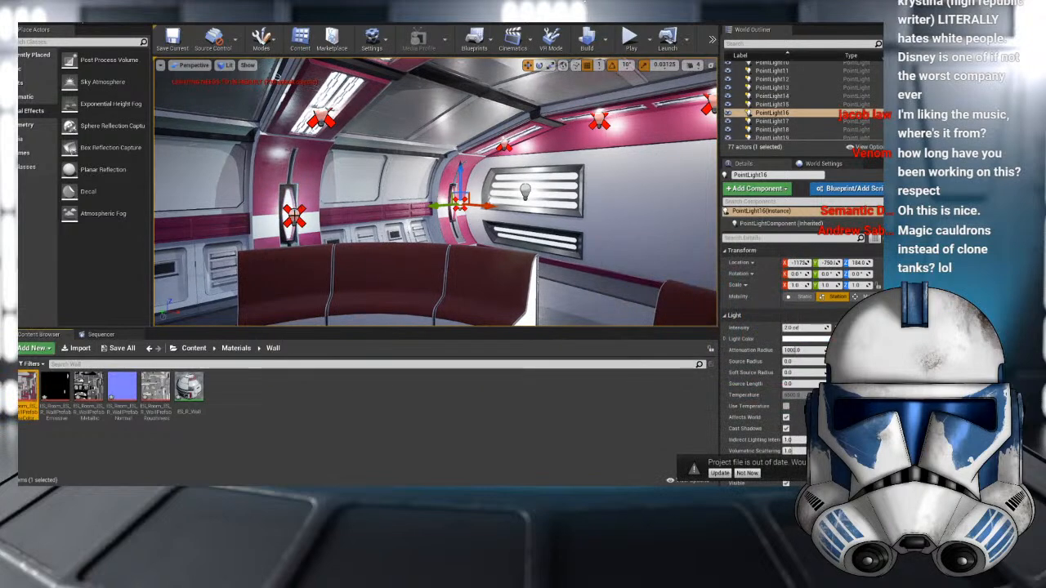
pyautogui.click(295, 216)
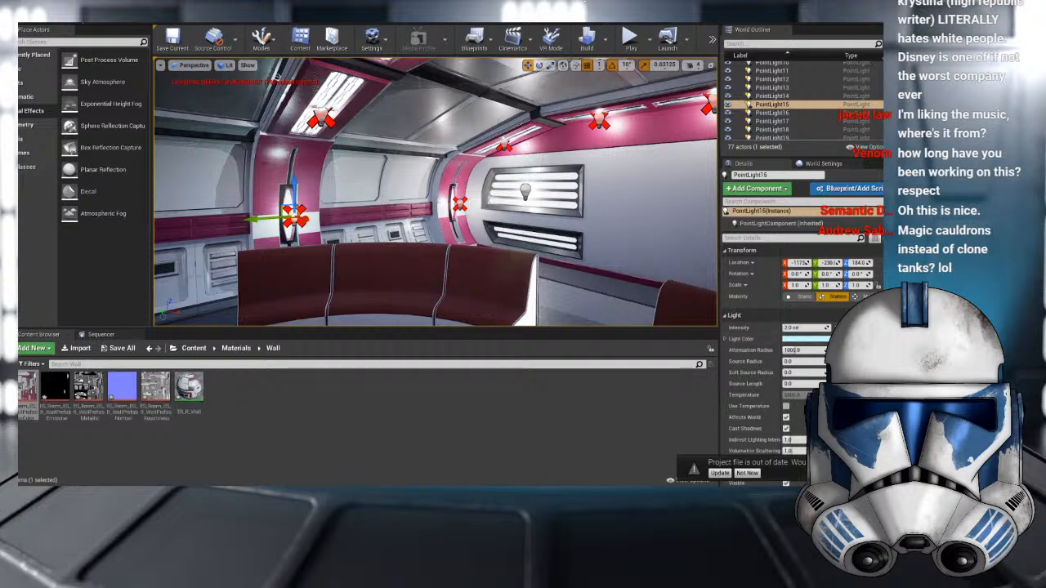
# - Set PointLight16's light colour to the copied hex linear value 93F0FFFF and decline the project file update
pyautogui.click(460, 203)
pyautogui.click(792, 338)
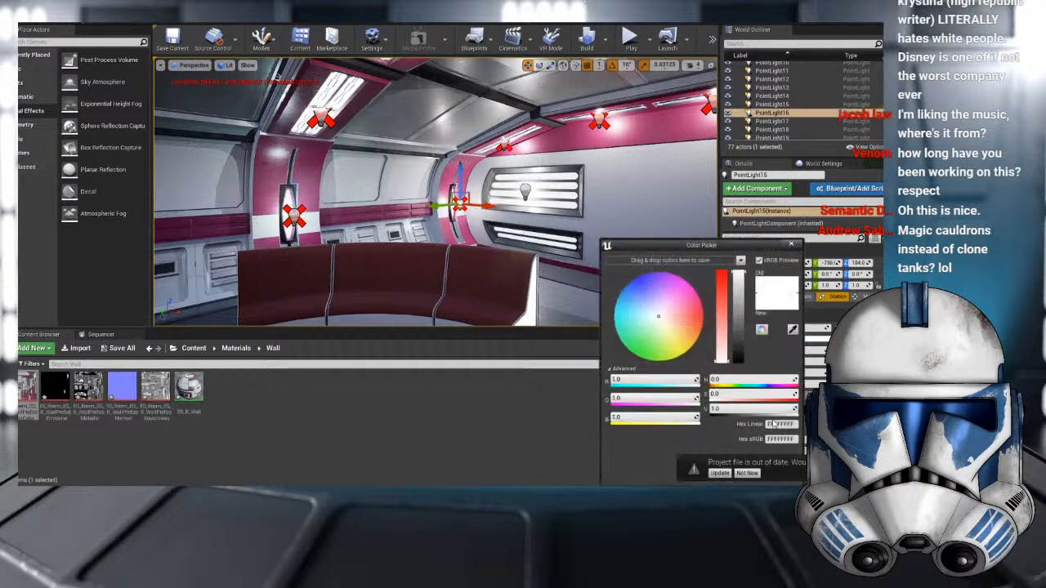
pyautogui.click(746, 474)
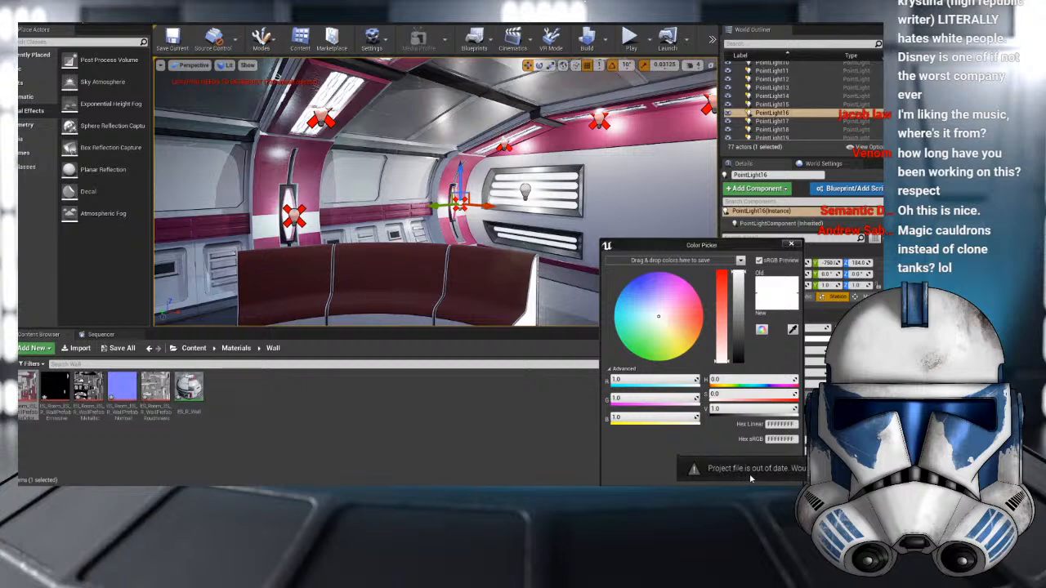
pyautogui.moveTo(794, 424); pyautogui.dragTo(750, 425)
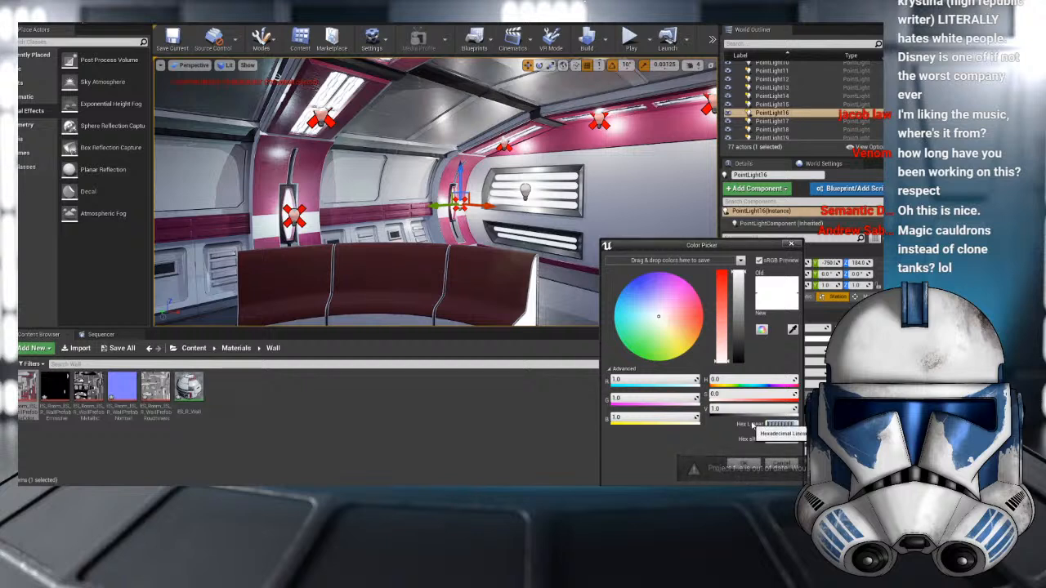
pyautogui.hotkey('ctrl', 'v')
pyautogui.press('Return')
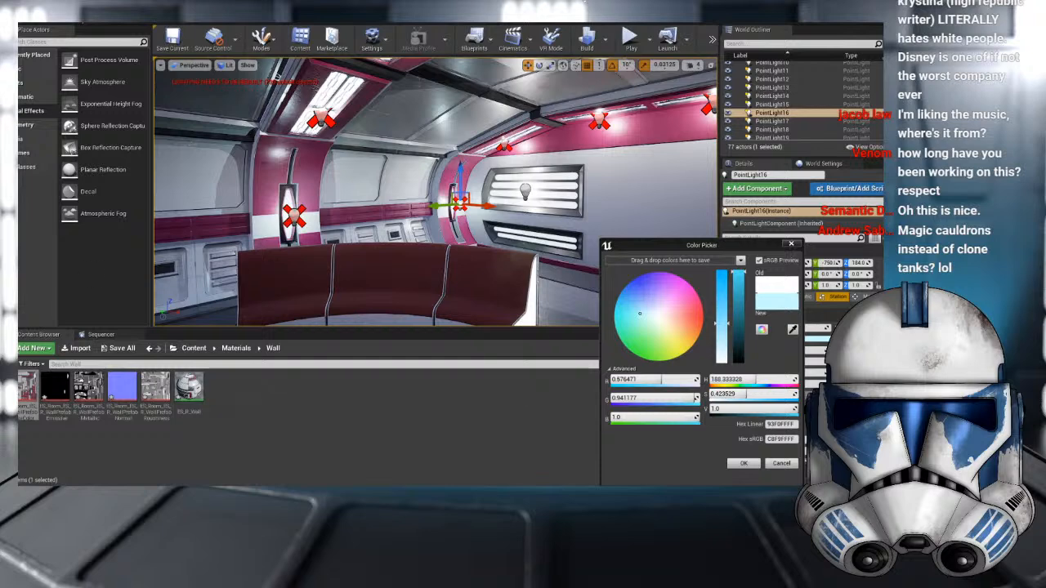
# - Return to Unreal Editor and set the light colour of PointLight14 on the wall pillar to hex linear 93F0FFFF
pyautogui.moveTo(433, 204); pyautogui.dragTo(201, 205, button='right')
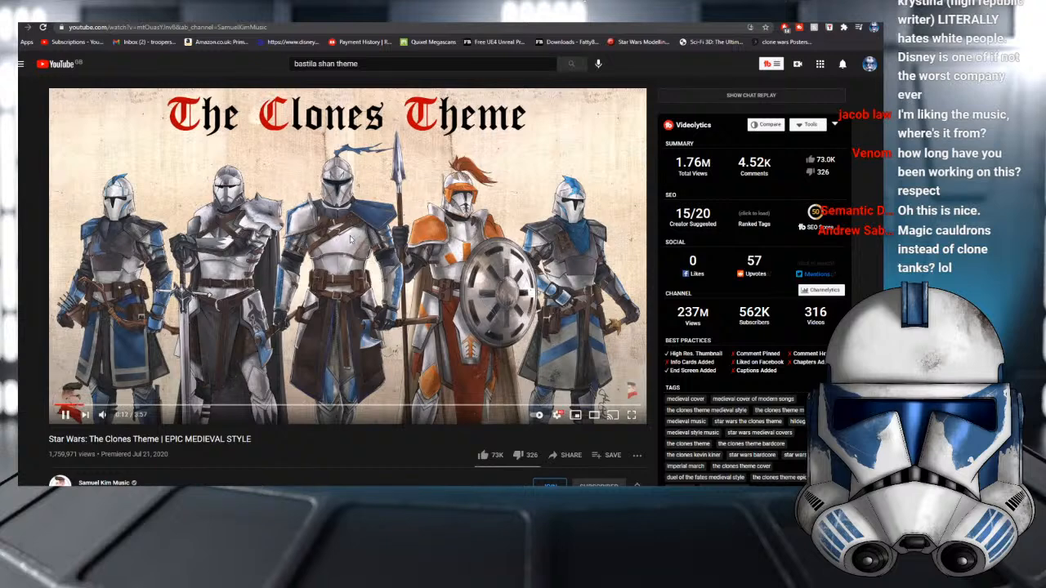
pyautogui.hotkey('alt', 'Tab')
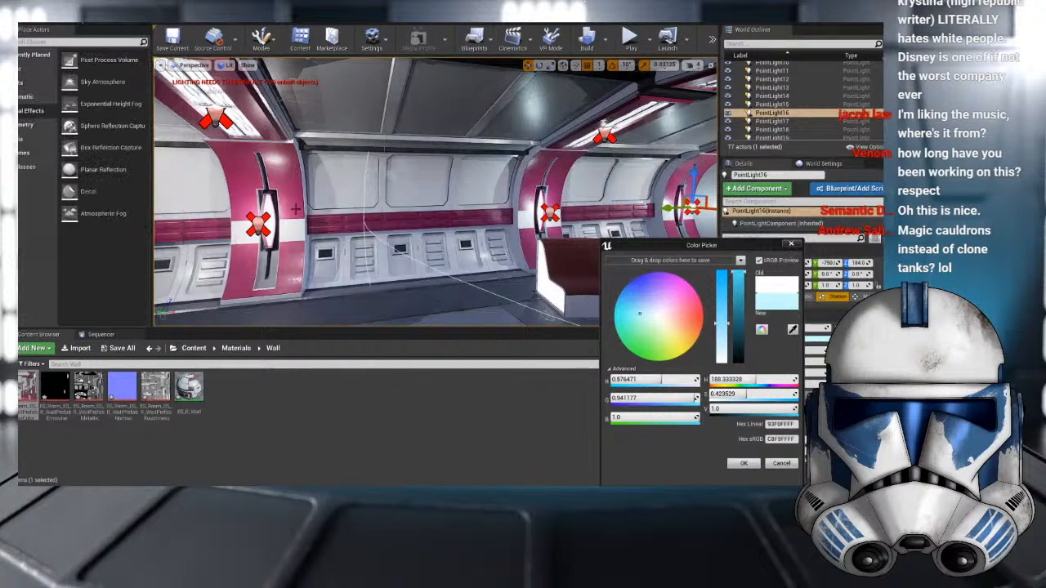
pyautogui.click(252, 220)
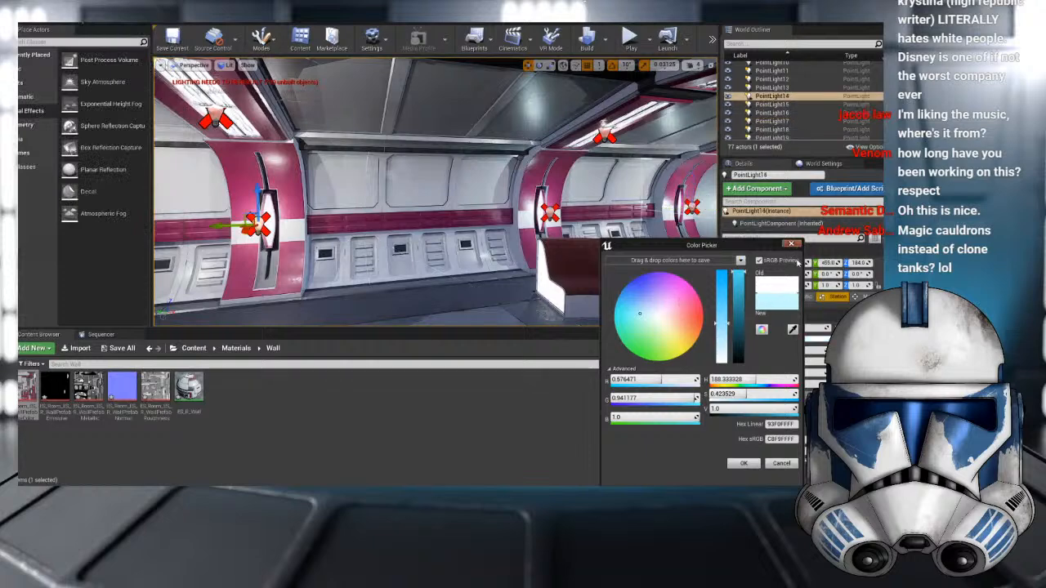
pyautogui.click(756, 467)
pyautogui.click(823, 339)
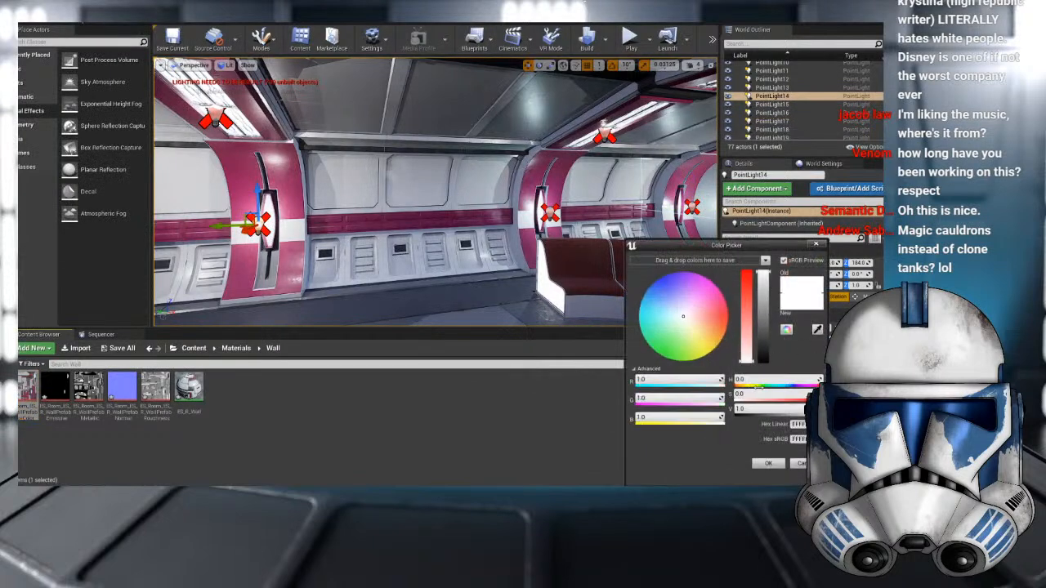
pyautogui.click(768, 464)
# - Set the light colour of PointLight5 on the ceiling beside the wall pillar to hex linear 93F0FFFF
pyautogui.click(549, 212)
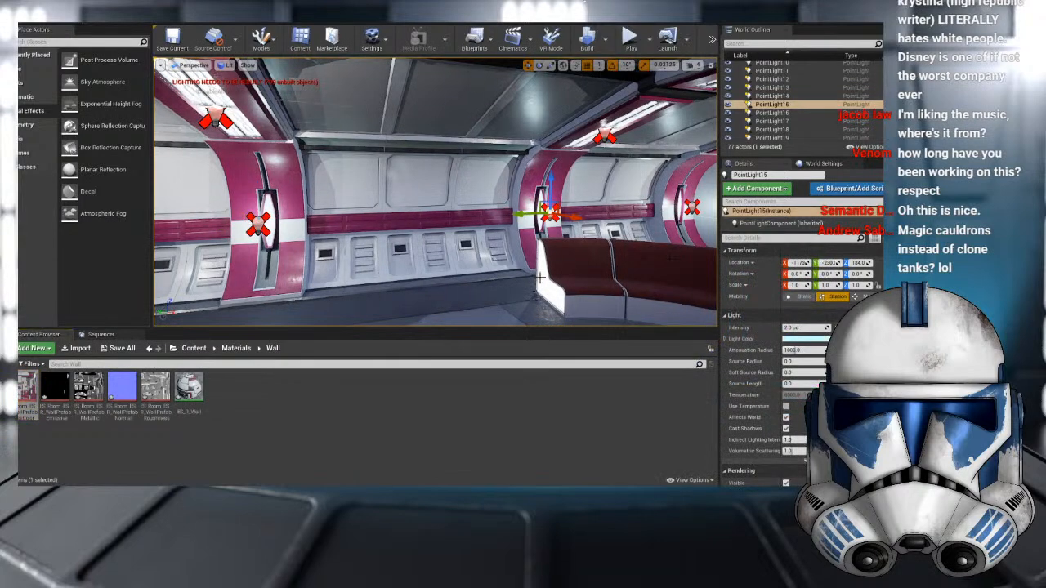
pyautogui.moveTo(540, 278); pyautogui.dragTo(621, 278, button='right')
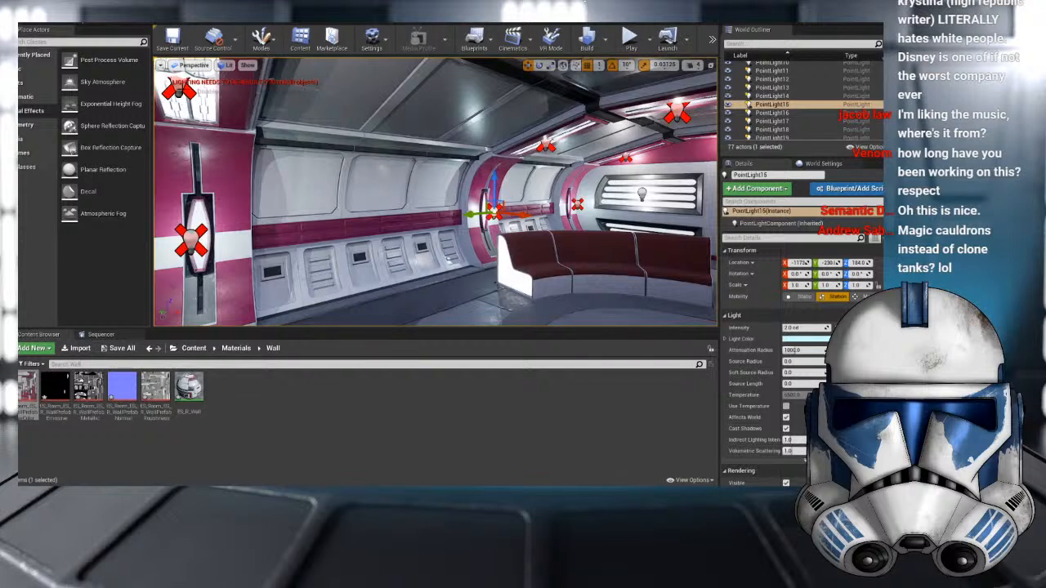
pyautogui.click(178, 88)
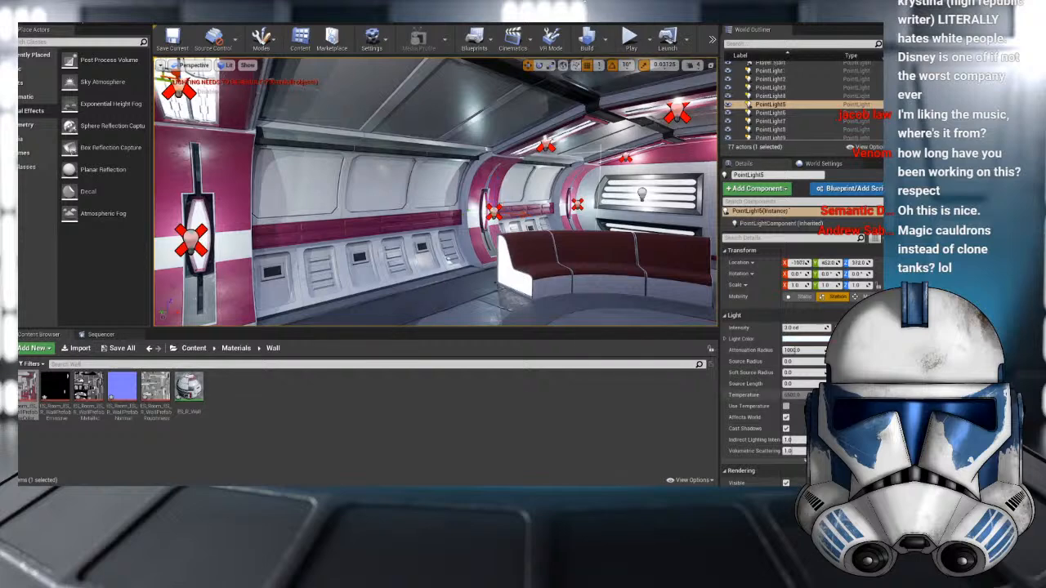
pyautogui.click(804, 339)
pyautogui.click(791, 424)
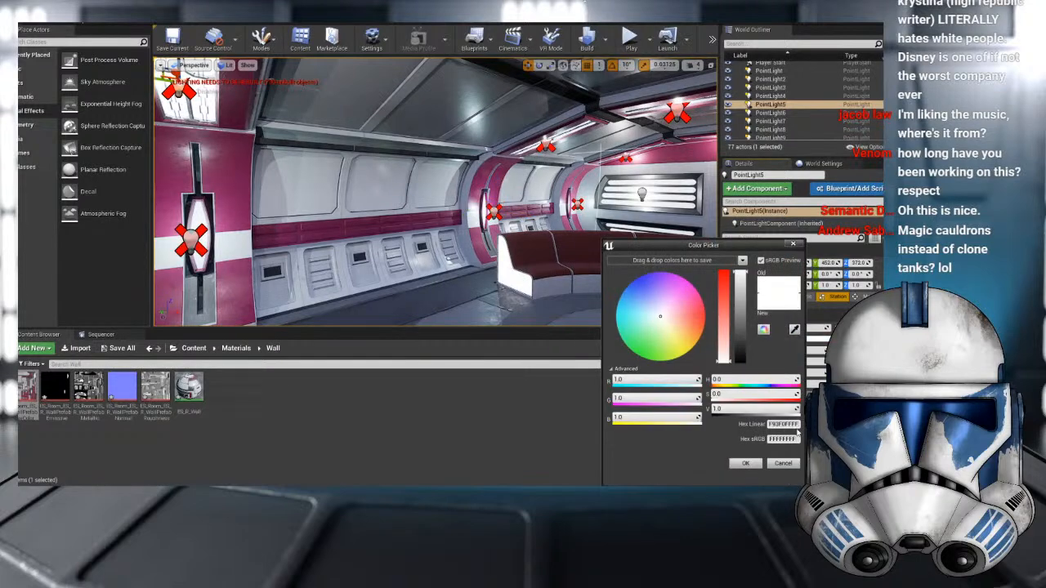
pyautogui.click(745, 462)
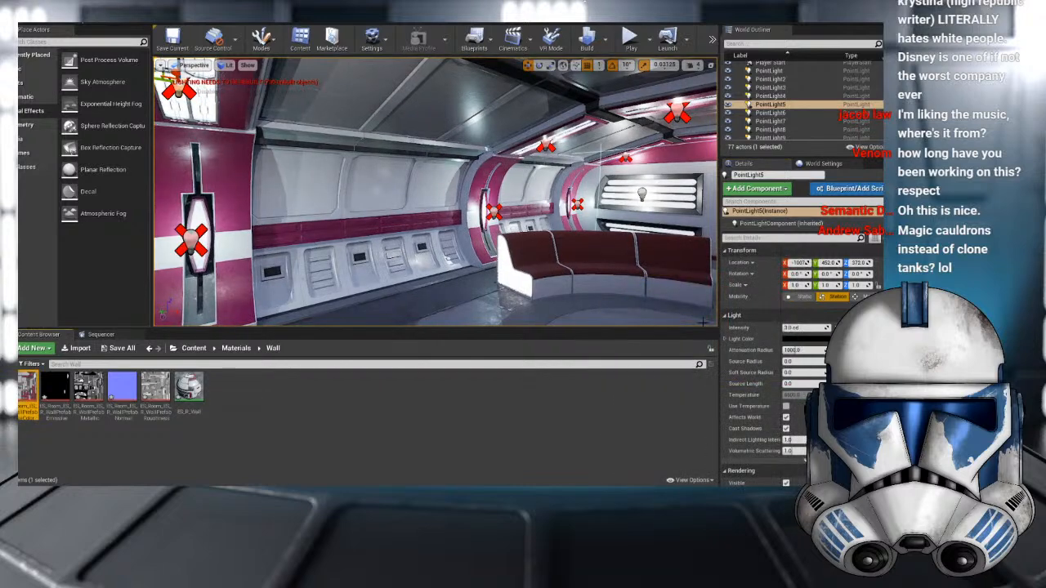
pyautogui.click(805, 339)
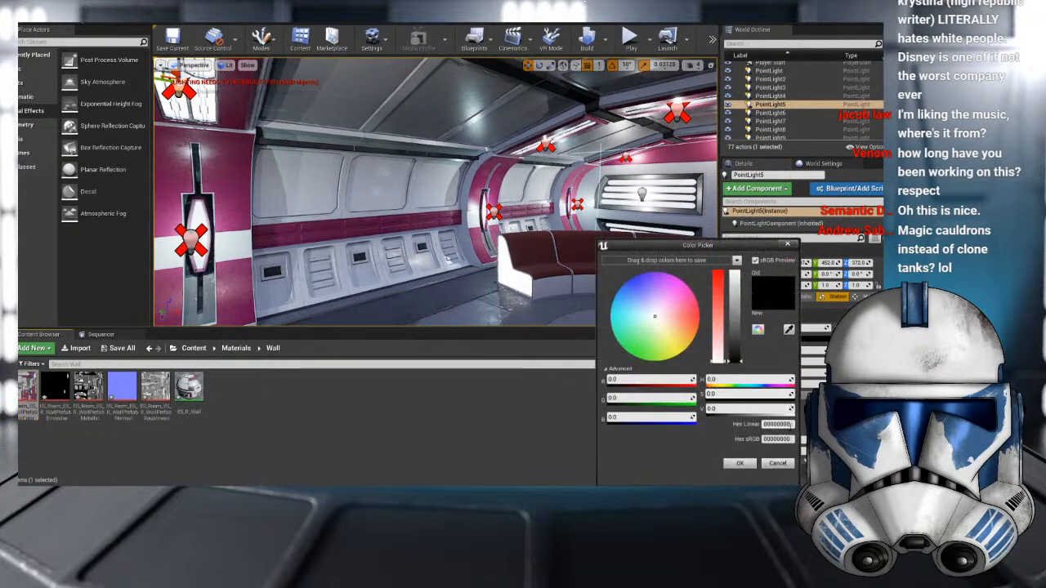
pyautogui.write('93F0FFFF')
pyautogui.press('Return')
# - Confirm PointLight5's colour and set the intensity of PointLight4 on the ceiling strip to 3 cd
pyautogui.moveTo(325, 247); pyautogui.dragTo(482, 233, button='right')
pyautogui.moveTo(396, 251); pyautogui.dragTo(429, 286)
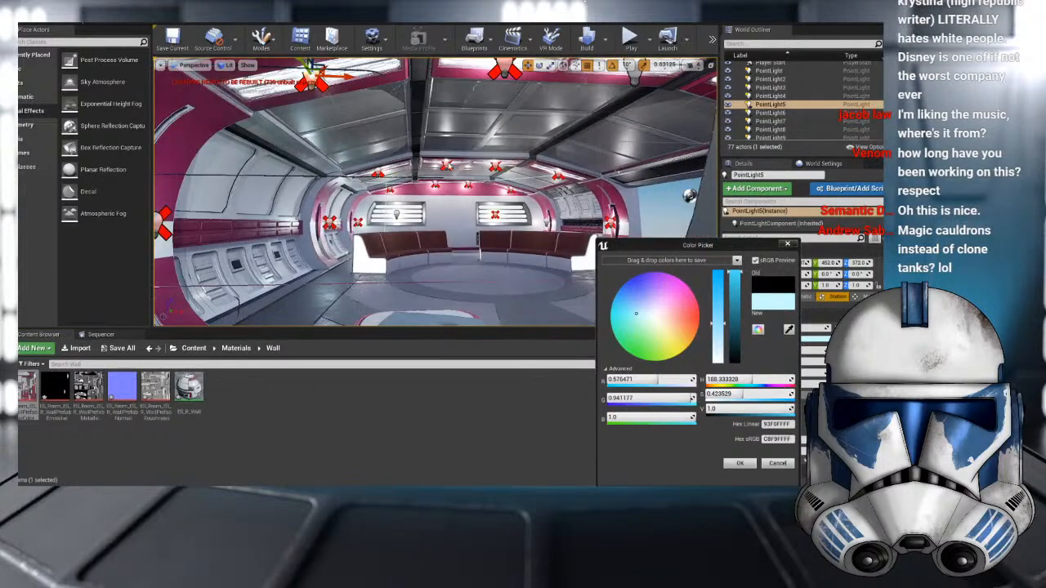
pyautogui.moveTo(384, 213); pyautogui.dragTo(430, 151, button='right')
pyautogui.click(383, 147)
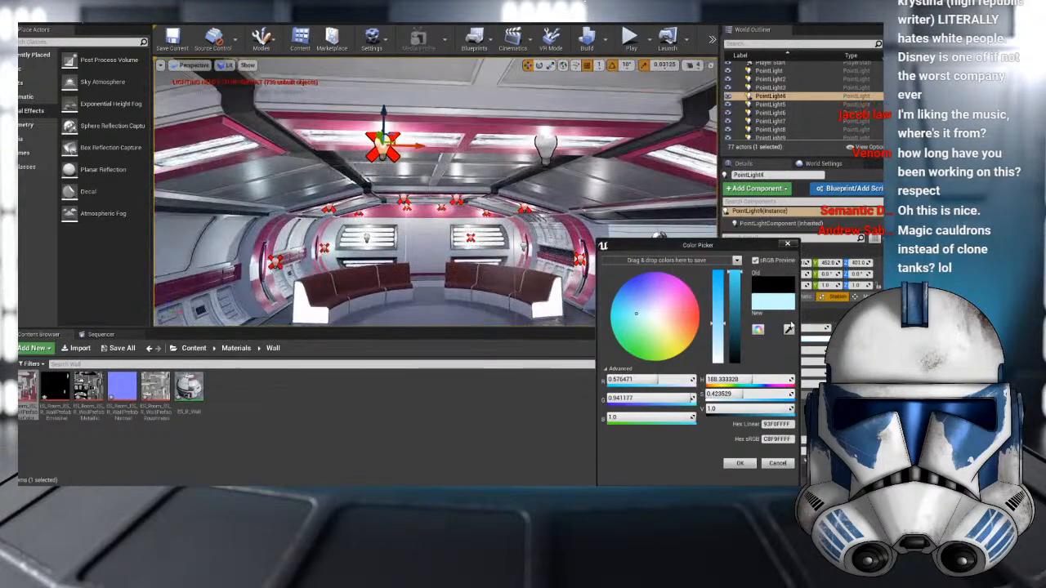
pyautogui.click(741, 465)
pyautogui.click(820, 338)
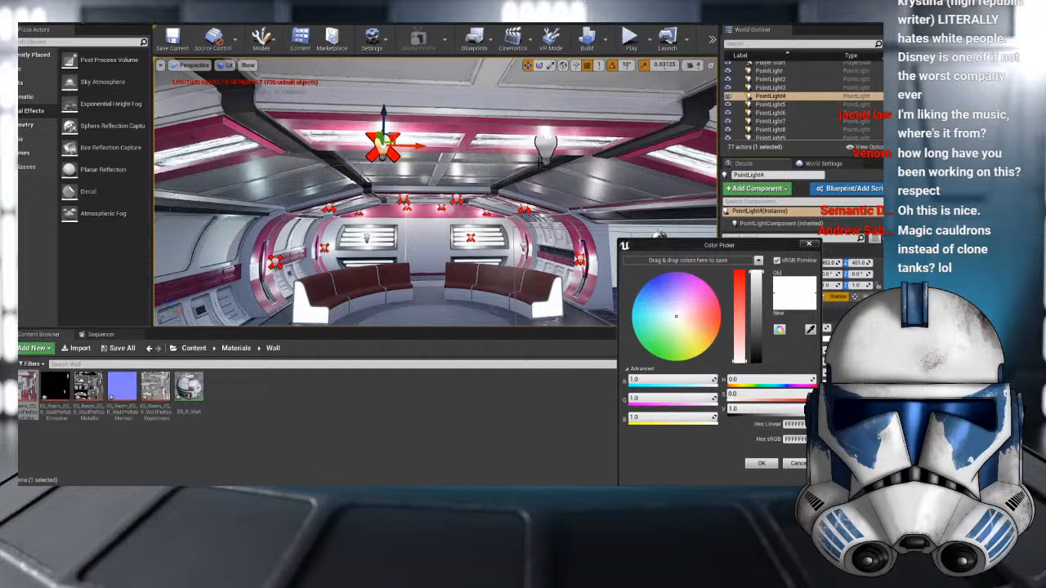
pyautogui.click(545, 147)
pyautogui.click(760, 464)
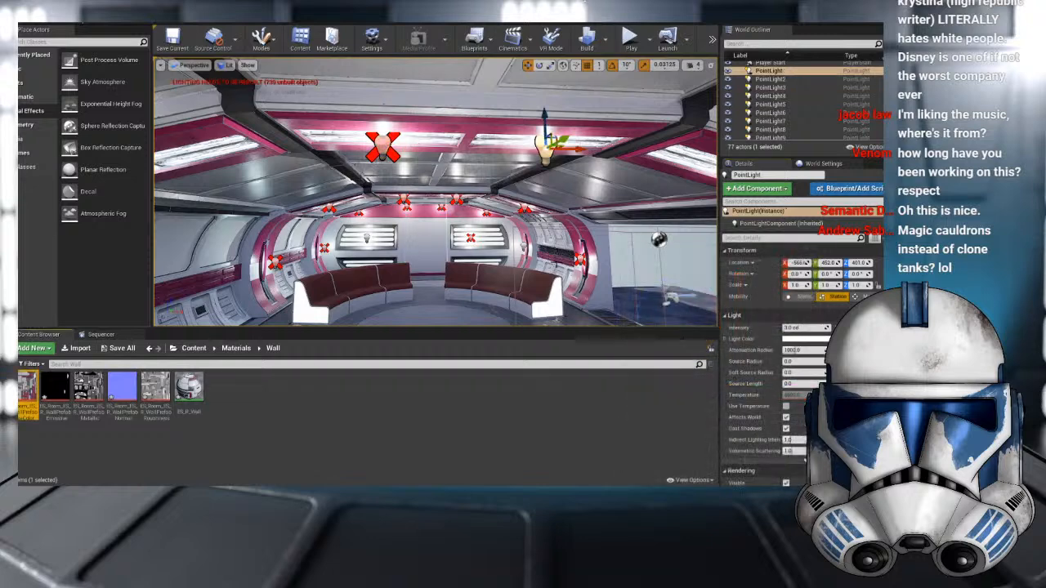
pyautogui.click(383, 147)
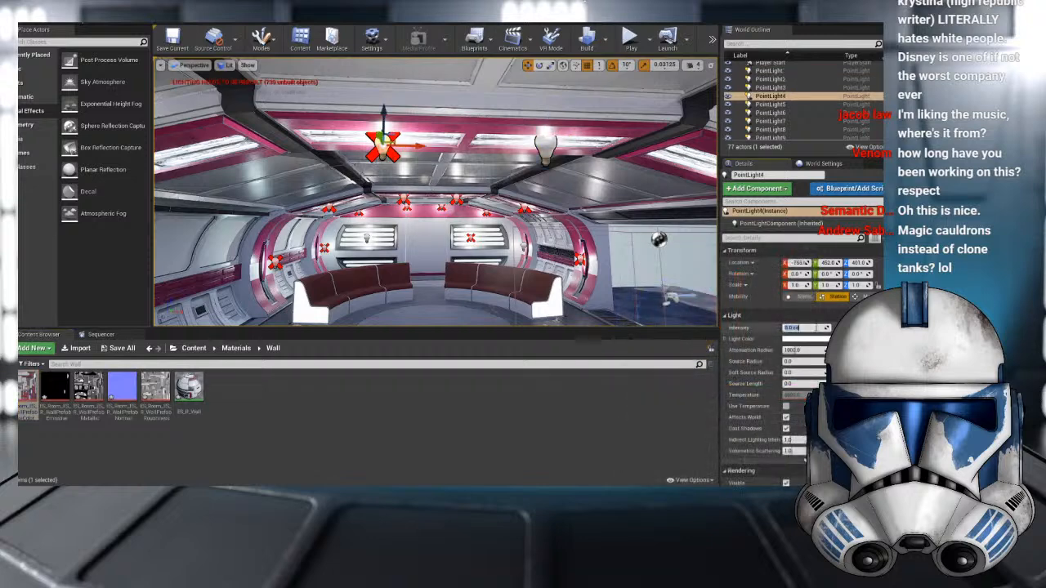
pyautogui.write('3')
pyautogui.press('Return')
# - Delete the dark checkered block lying below the room beside the open side
pyautogui.moveTo(622, 216); pyautogui.dragTo(739, 172, button='right')
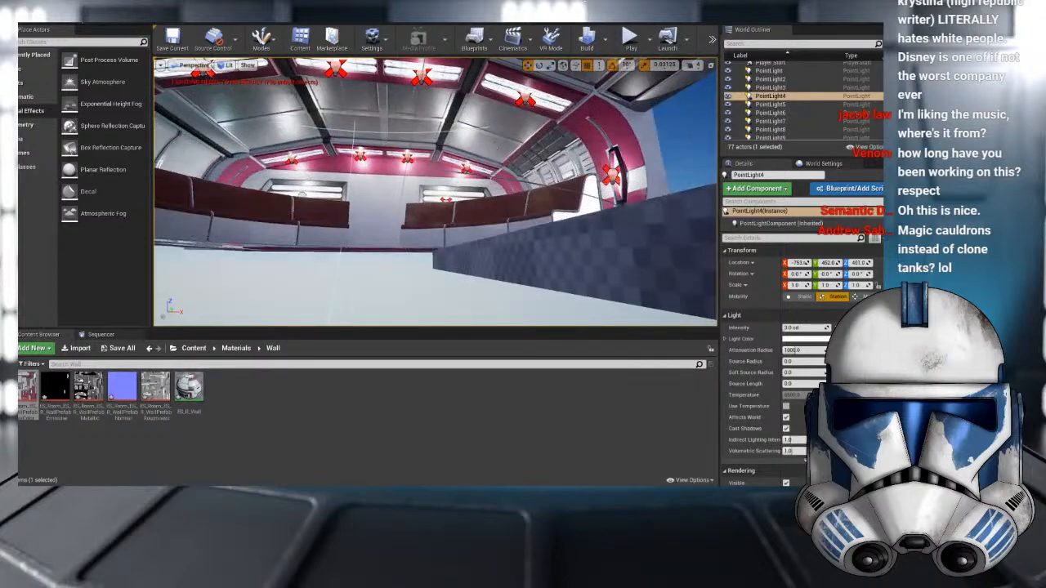
pyautogui.moveTo(435, 192); pyautogui.dragTo(409, 151, button='right')
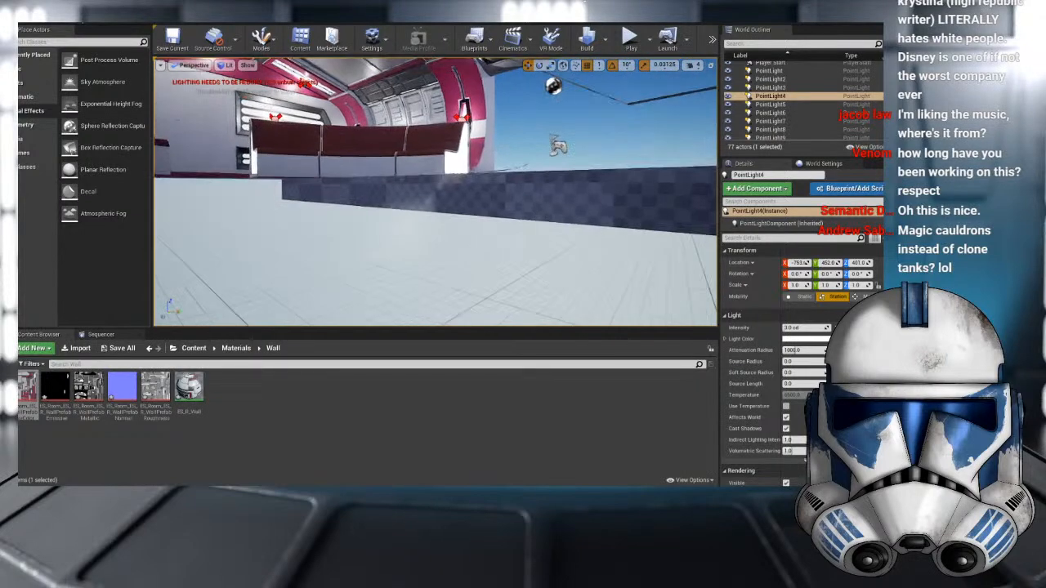
pyautogui.click(502, 175)
pyautogui.press('Delete')
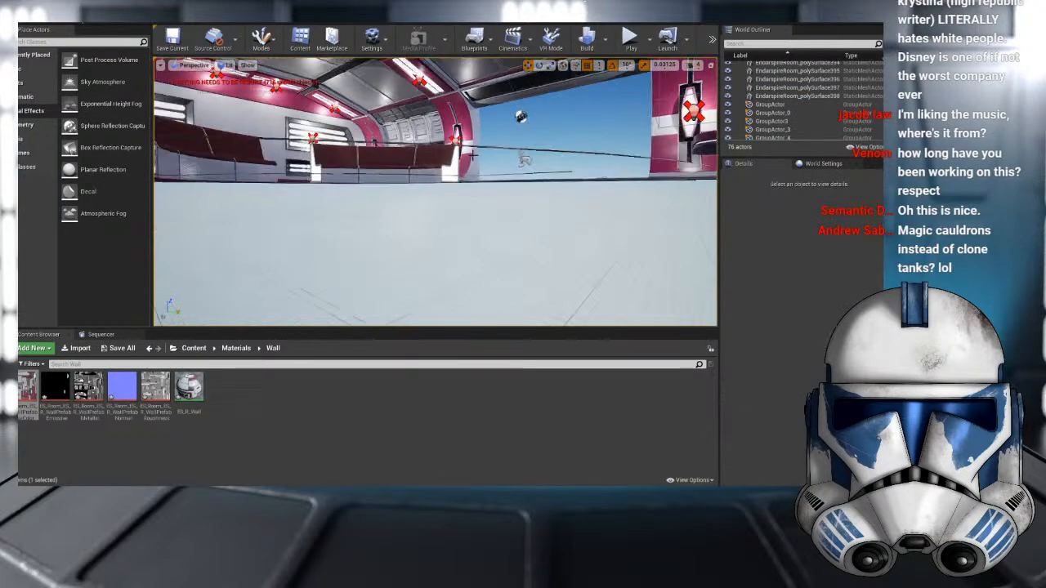
# - Select the PostProcessVolume to access its bloom settings while keeping the beds and floor in view
pyautogui.moveTo(473, 155)
pyautogui.mouseDown(button='right')
pyautogui.moveTo(425, 164)
pyautogui.moveTo(467, 163)
pyautogui.mouseUp(button='right')
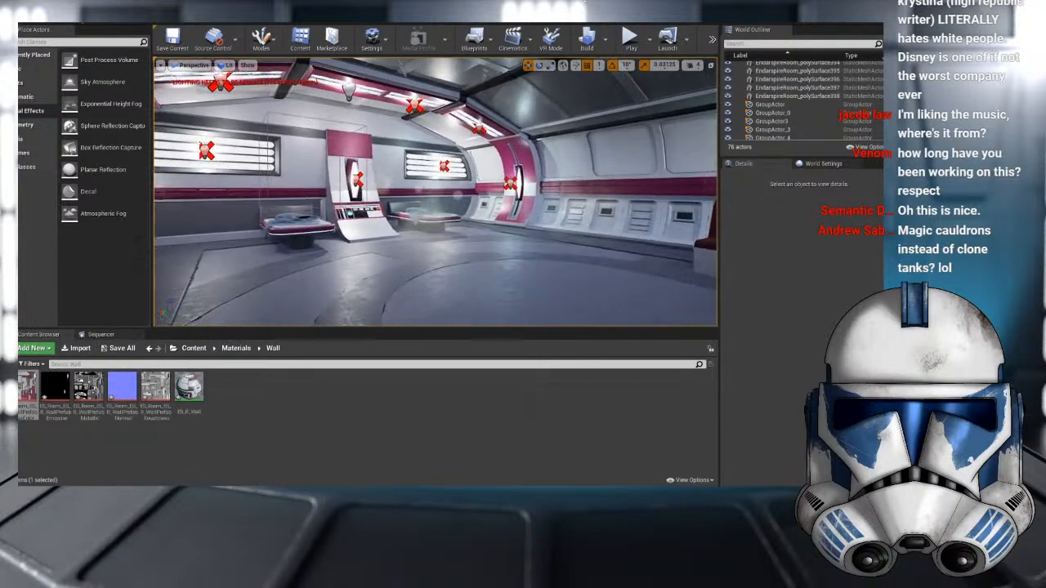
pyautogui.scroll(-5, 836, 105)
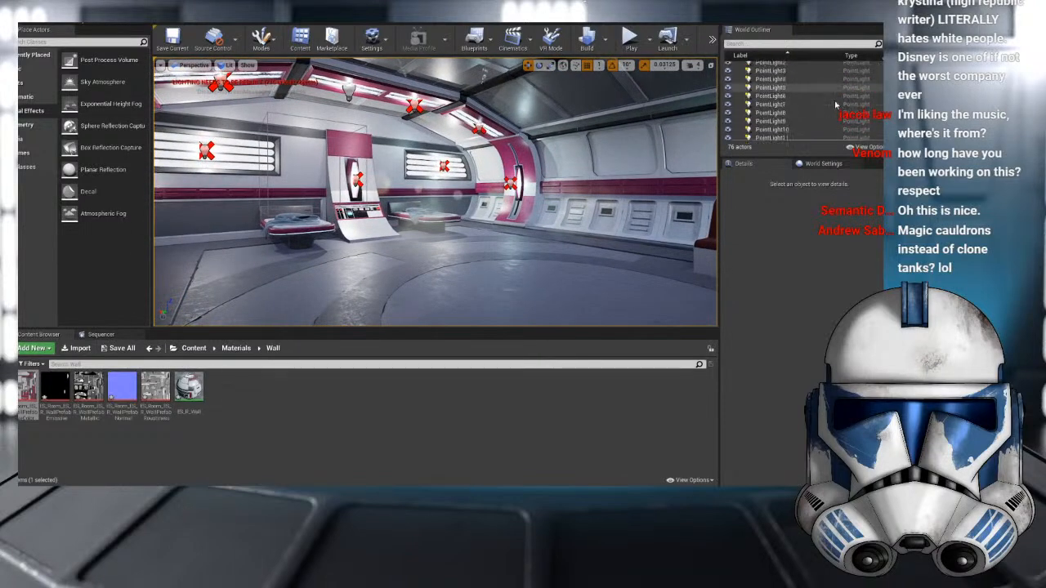
pyautogui.scroll(-3, 835, 104)
pyautogui.click(780, 118)
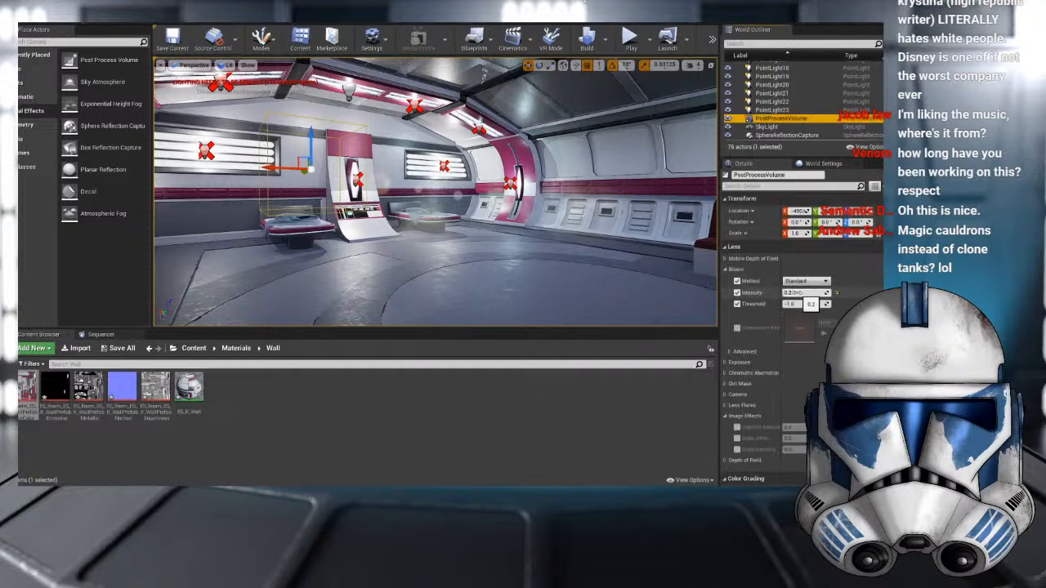
# - Try a higher bloom threshold and the Convolution bloom method, restoring the threshold to -1.0 and the method to Standard
pyautogui.click(798, 303)
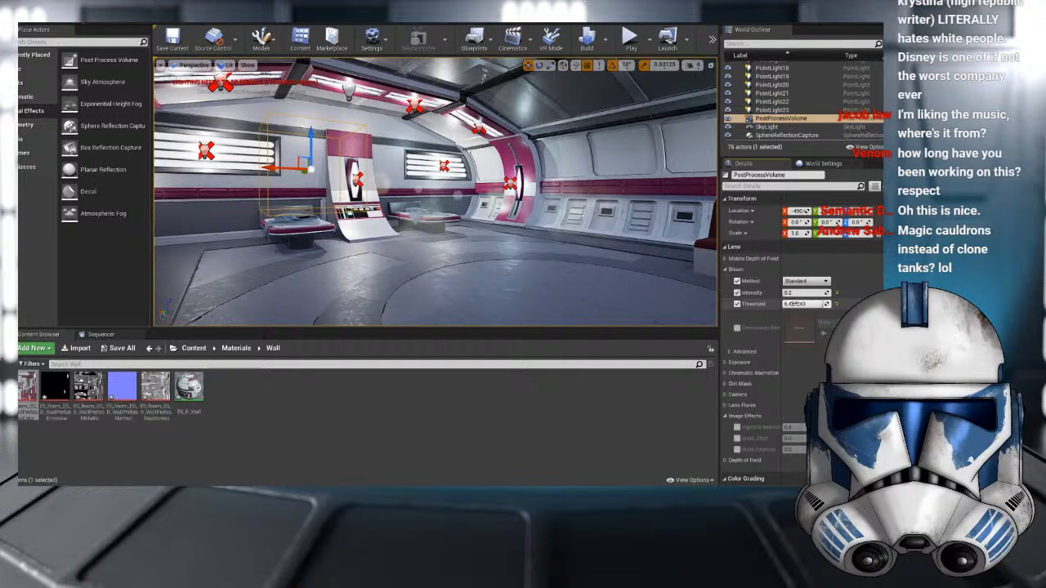
pyautogui.moveTo(817, 304); pyautogui.dragTo(783, 304)
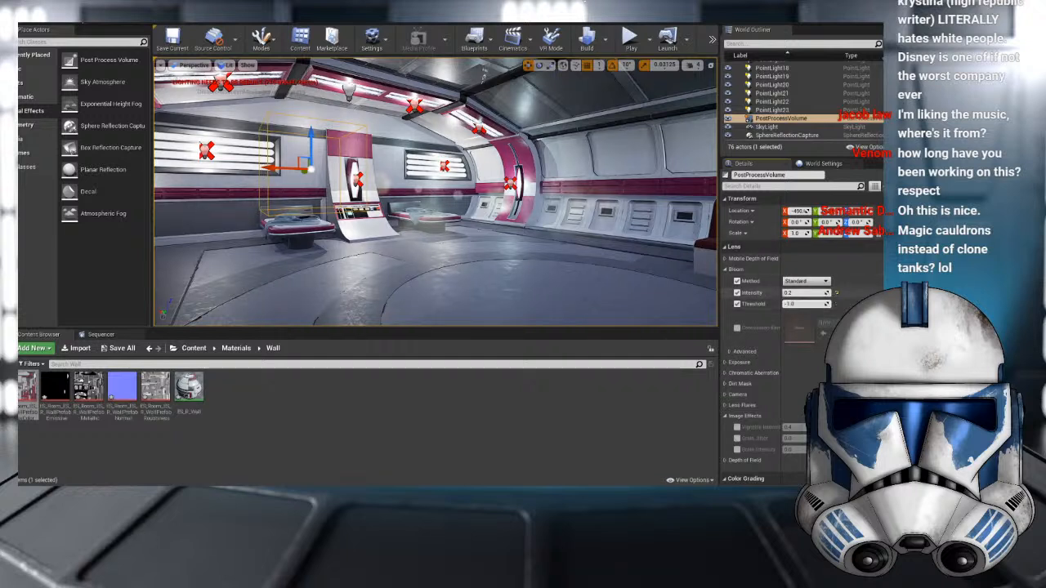
pyautogui.click(737, 303)
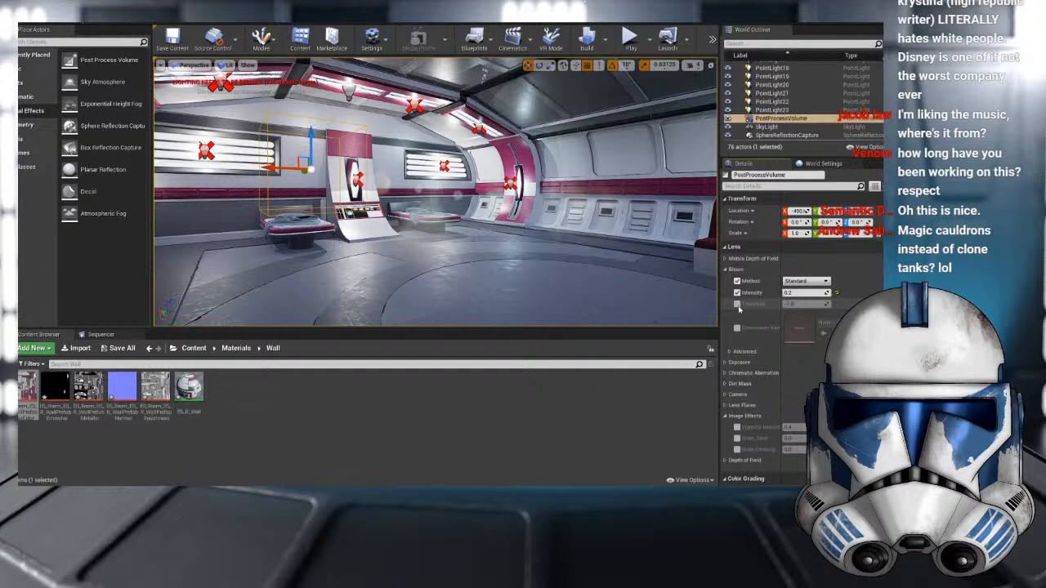
pyautogui.click(737, 304)
pyautogui.click(806, 281)
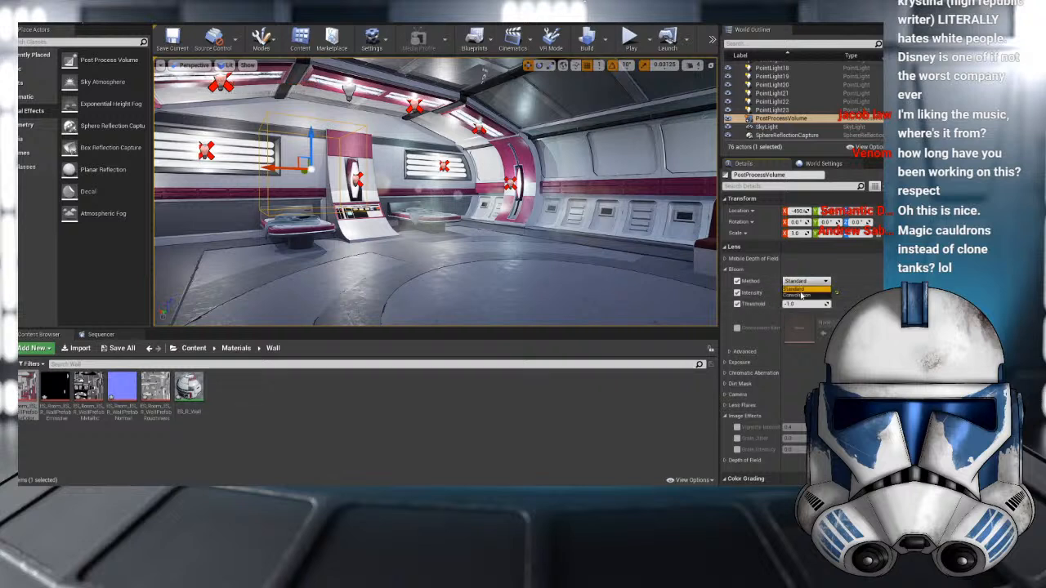
pyautogui.click(801, 301)
pyautogui.click(806, 281)
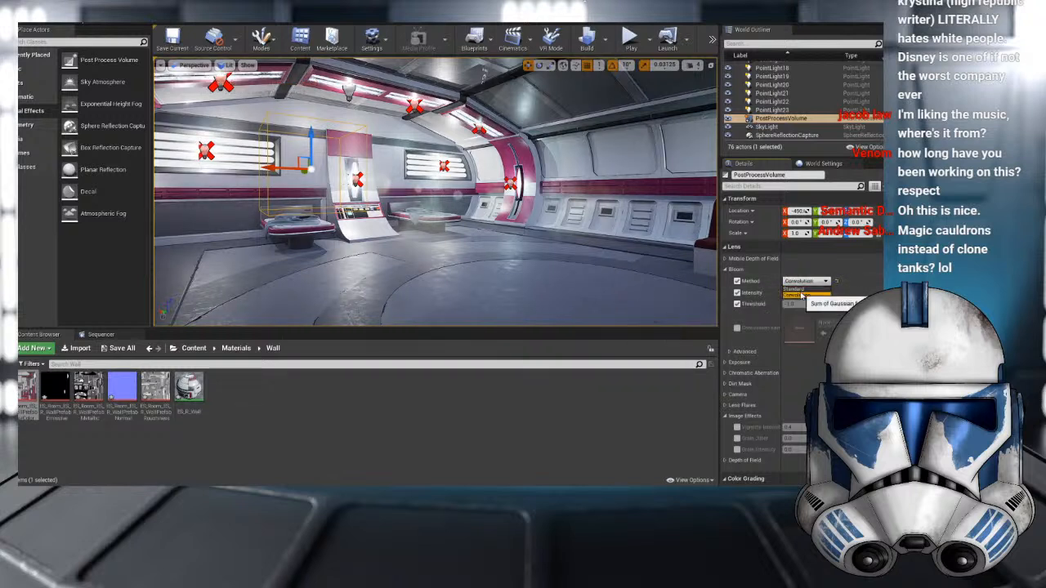
pyautogui.click(796, 292)
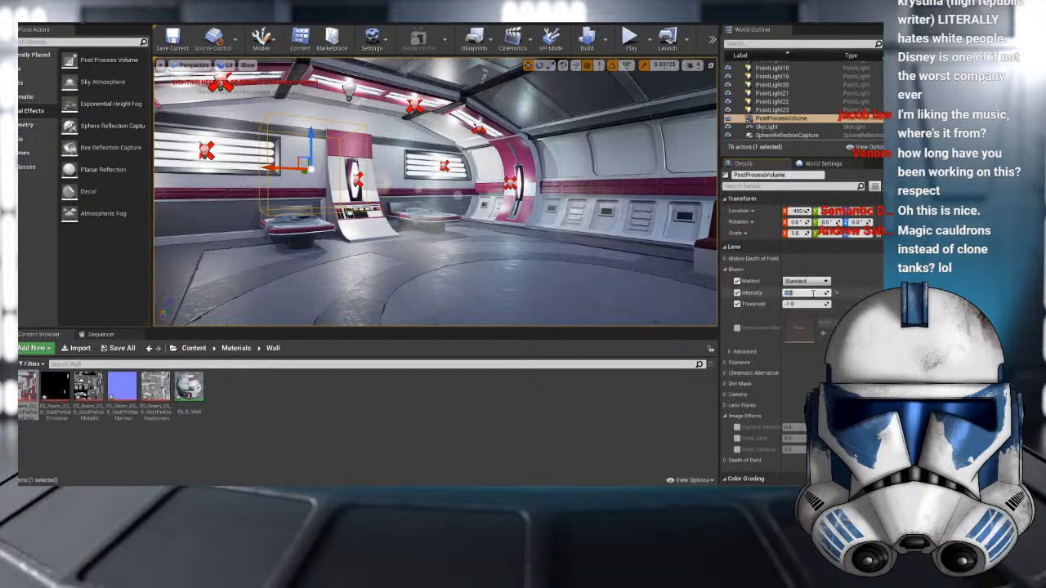
# - Set the PostProcessVolume's bloom intensity to 0.1
pyautogui.write('0.1')
pyautogui.press('Return')
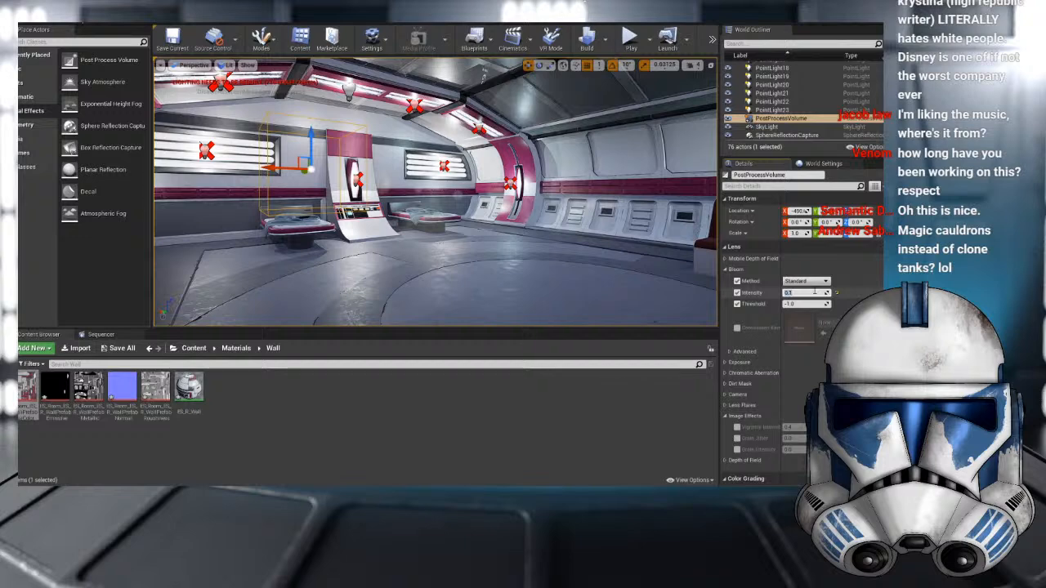
pyautogui.press('Return')
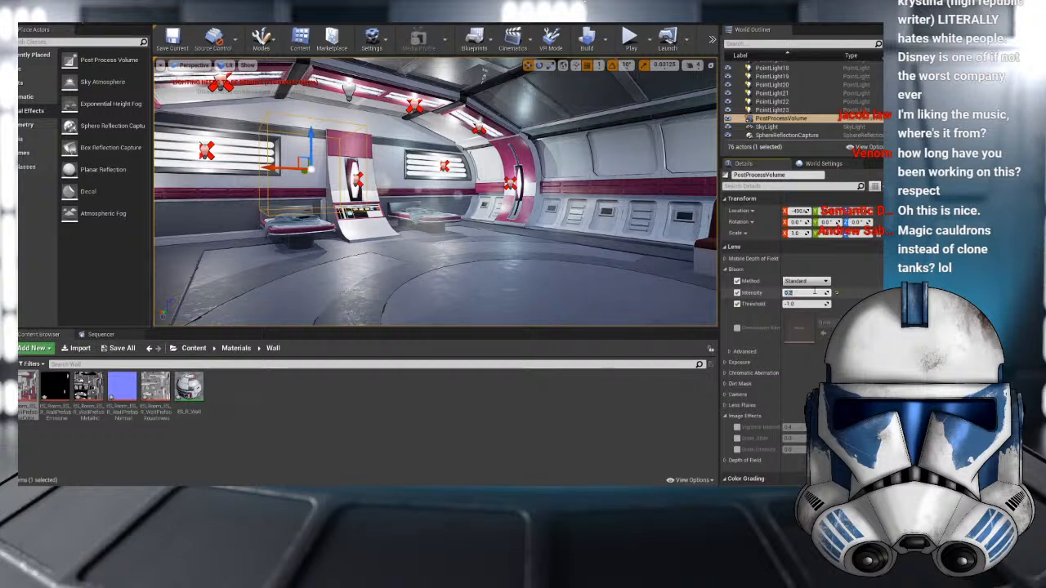
# - Examine the lighting around the beds and check the light settings of wall light PointLight14 and ceiling light PointLight5
pyautogui.moveTo(378, 243); pyautogui.dragTo(343, 245, button='right')
pyautogui.click(379, 243)
pyautogui.moveTo(415, 156); pyautogui.dragTo(423, 158, button='right')
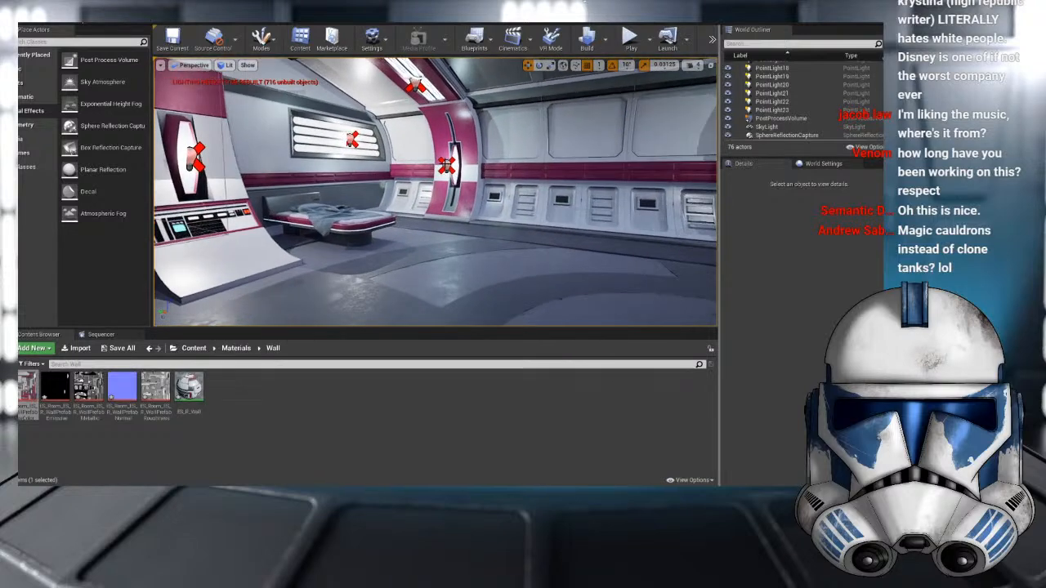
pyautogui.click(446, 165)
pyautogui.scroll(-3, 446, 166)
pyautogui.moveTo(411, 172); pyautogui.dragTo(365, 152)
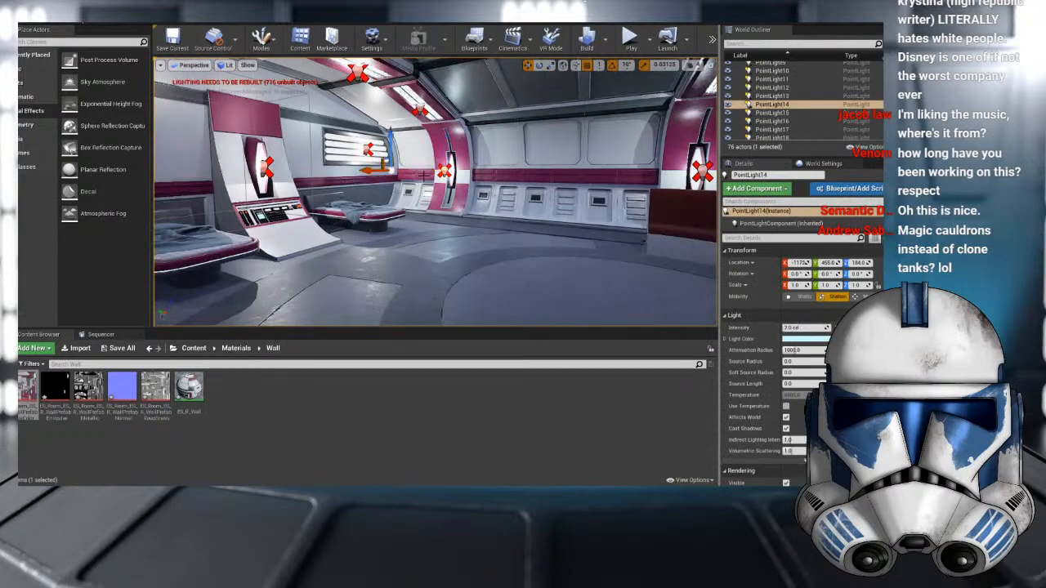
pyautogui.click(421, 107)
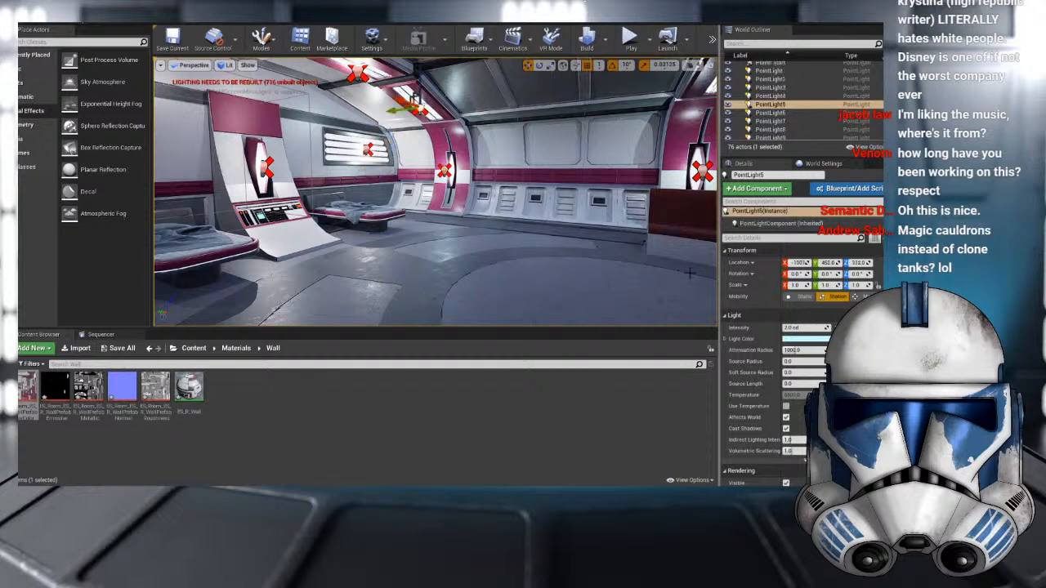
pyautogui.moveTo(438, 187); pyautogui.dragTo(371, 178, button='right')
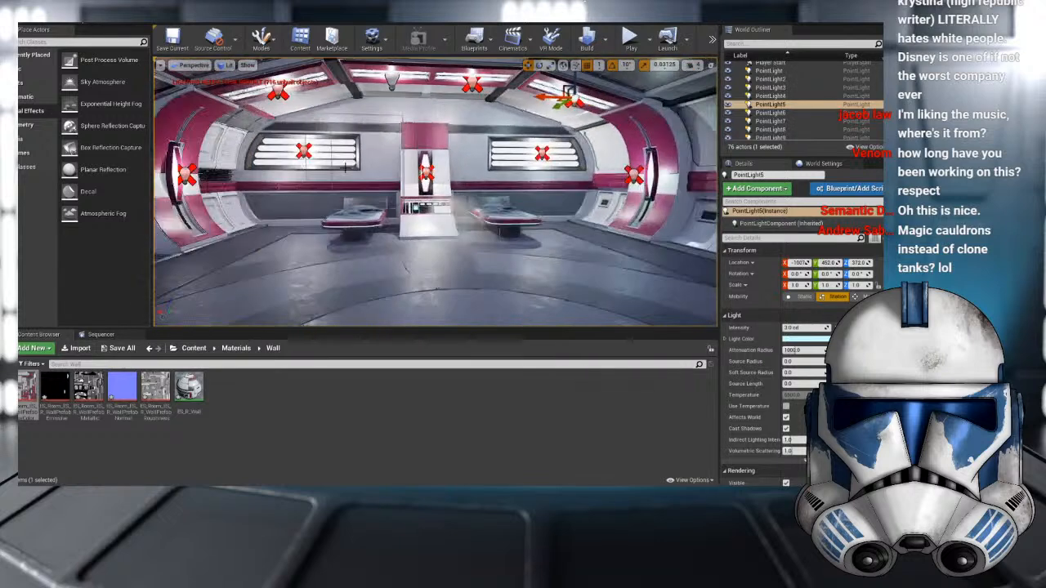
# - Apply the copied pale blue light color to PointLight7 at the center console and PointLight10 at the window
pyautogui.click(421, 170)
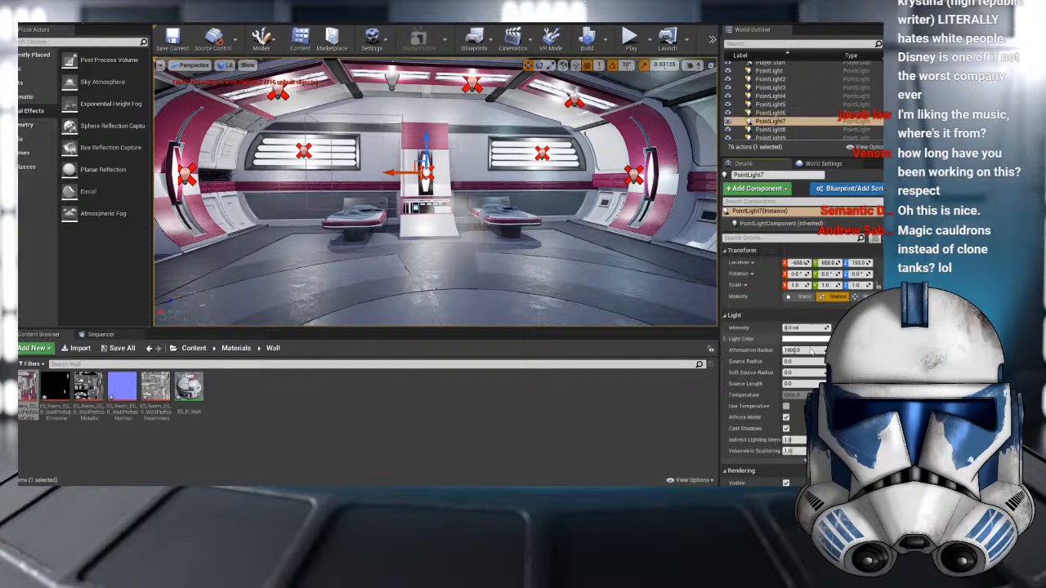
pyautogui.click(806, 338)
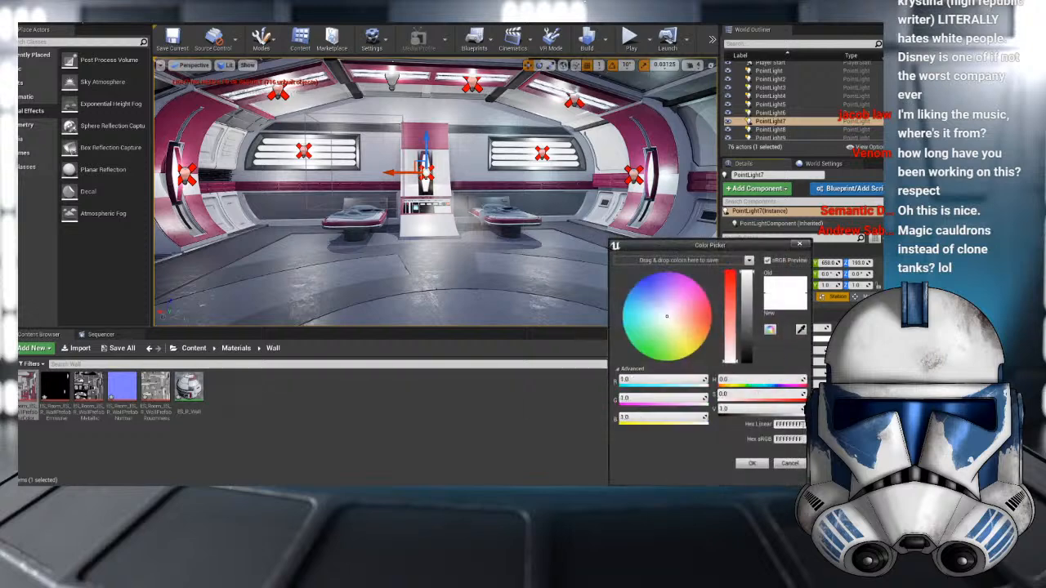
pyautogui.click(751, 463)
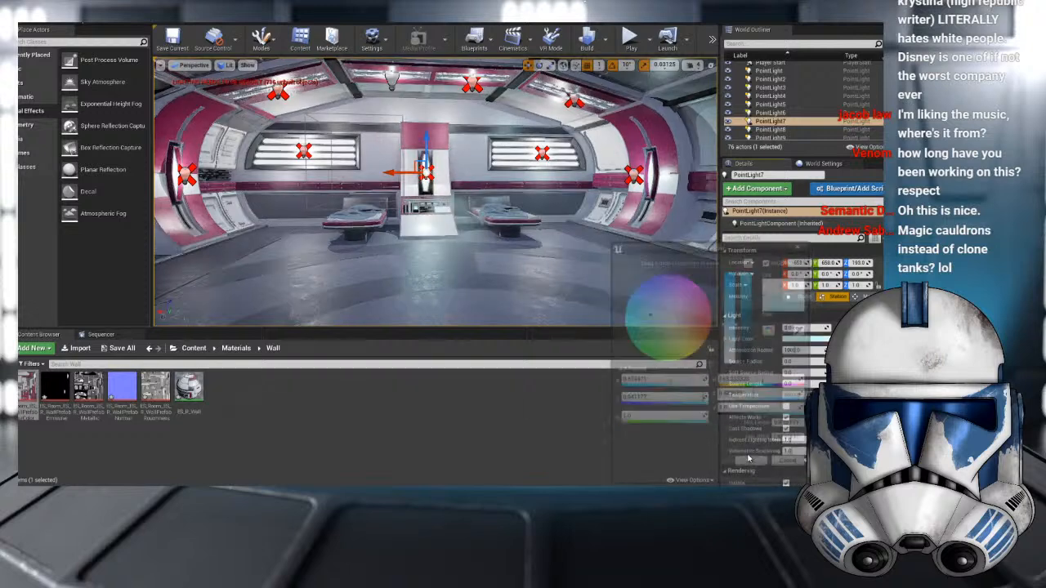
pyautogui.click(303, 152)
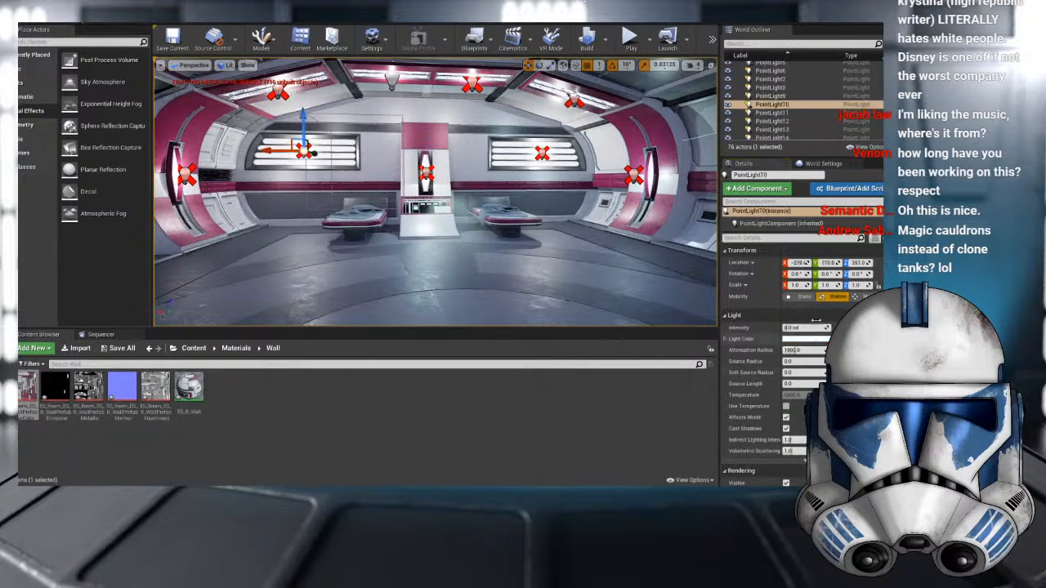
pyautogui.click(813, 339)
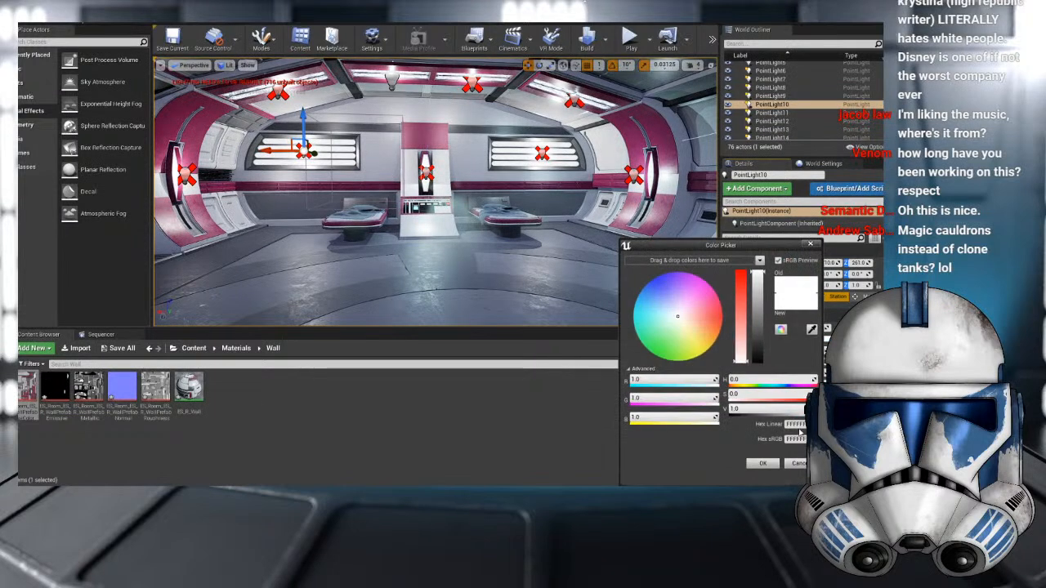
pyautogui.click(761, 463)
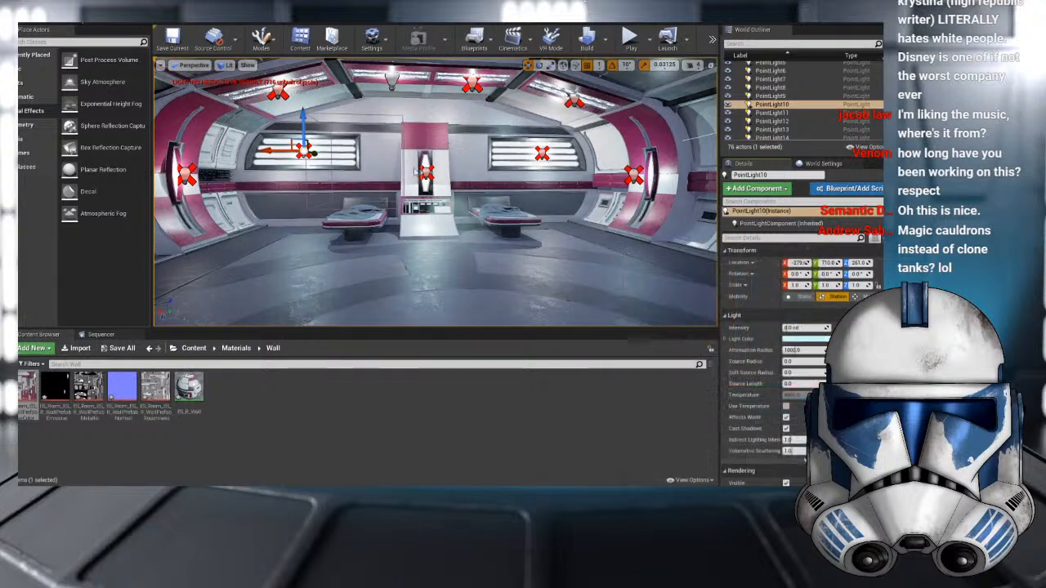
# - Apply the copied pale blue light color to ceiling light PointLight6 and wall light PointLight11
pyautogui.click(278, 93)
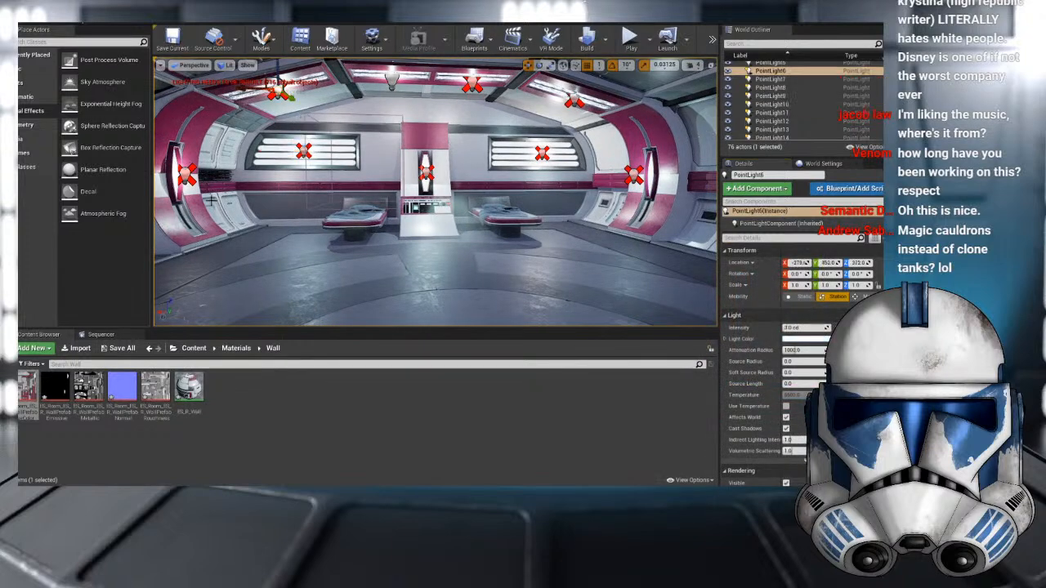
pyautogui.click(811, 340)
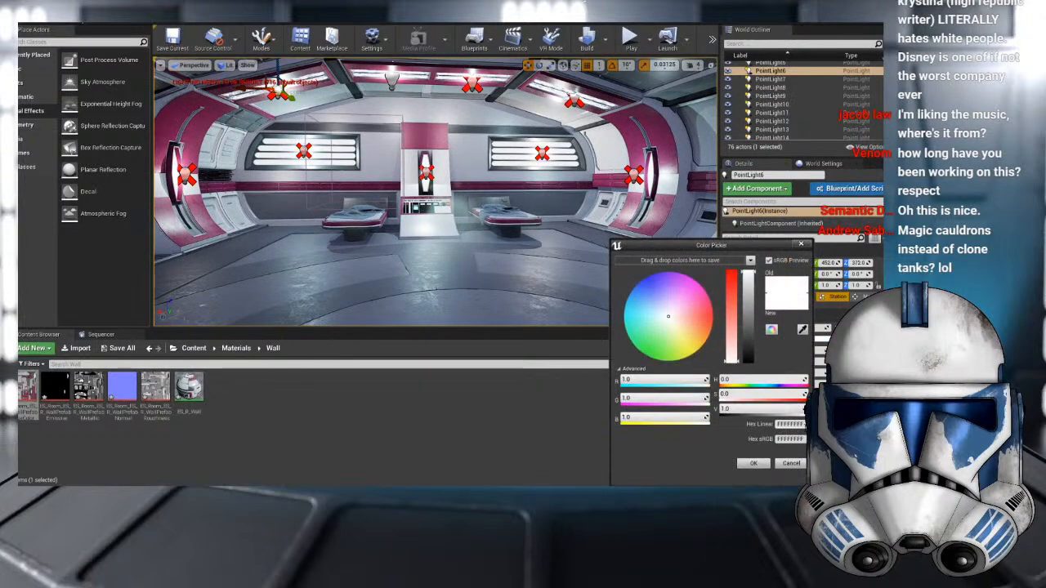
pyautogui.click(754, 463)
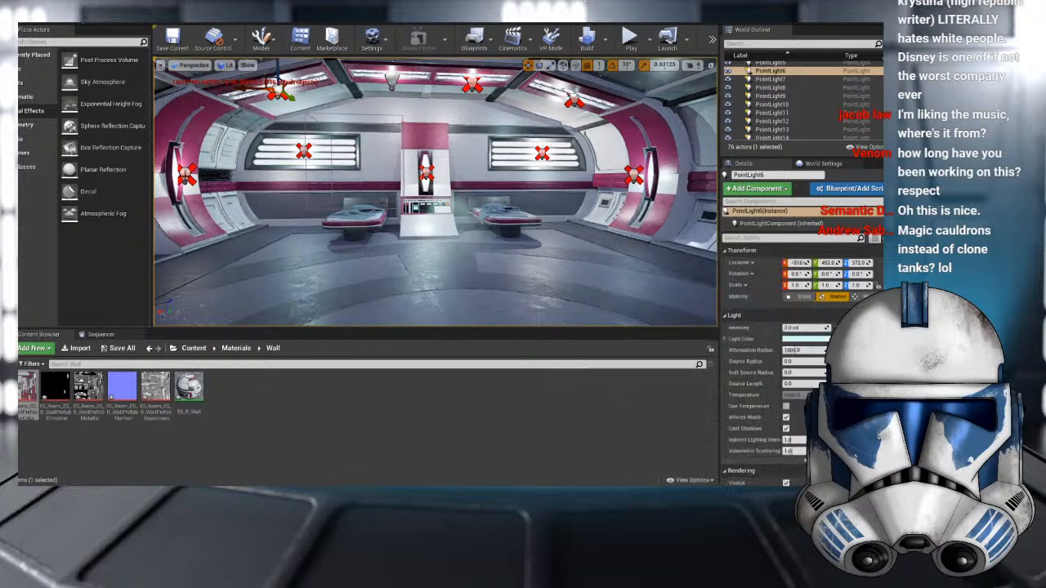
pyautogui.click(186, 174)
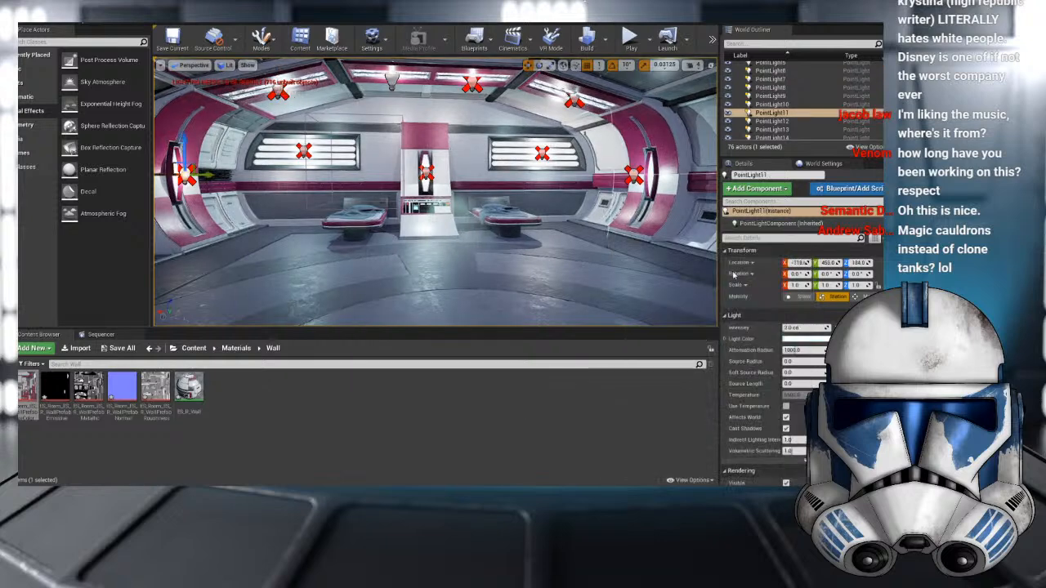
pyautogui.click(808, 340)
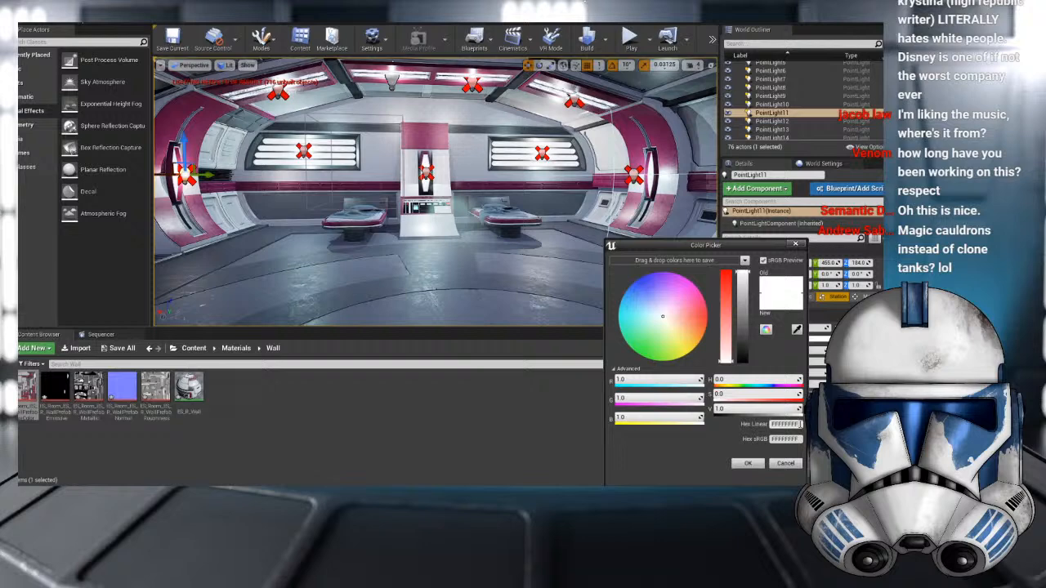
pyautogui.moveTo(800, 423); pyautogui.dragTo(724, 467)
pyautogui.click(746, 462)
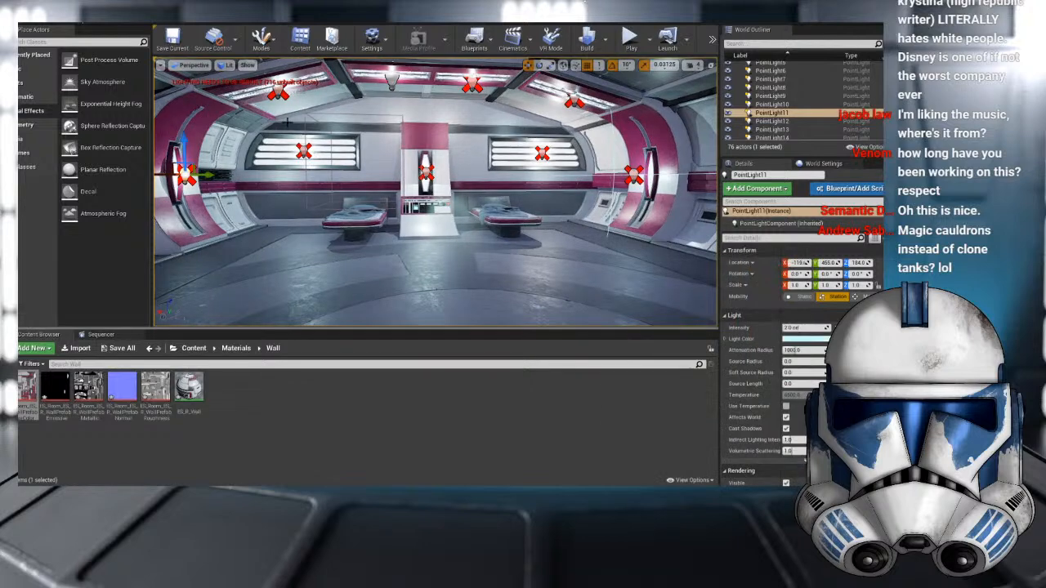
# - Reduce the saturation of ceiling light PointLight6's color to about 0.18 and copy its linear hex value
pyautogui.click(278, 93)
pyautogui.moveTo(435, 192); pyautogui.dragTo(629, 192, button='right')
pyautogui.moveTo(372, 177); pyautogui.dragTo(531, 178, button='right')
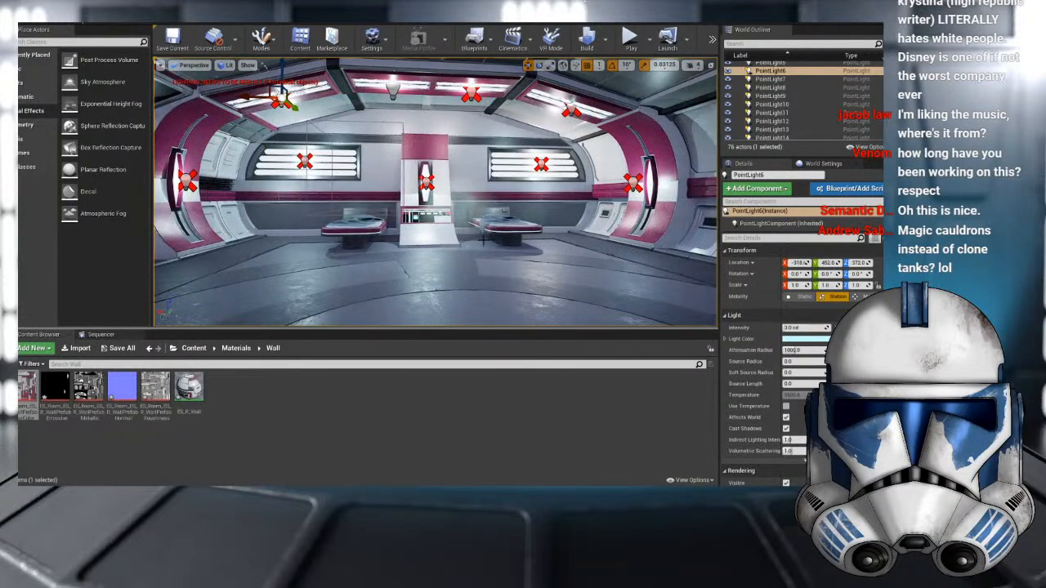
pyautogui.moveTo(483, 238)
pyautogui.mouseDown(button='right')
pyautogui.moveTo(384, 241)
pyautogui.moveTo(470, 253)
pyautogui.mouseUp(button='right')
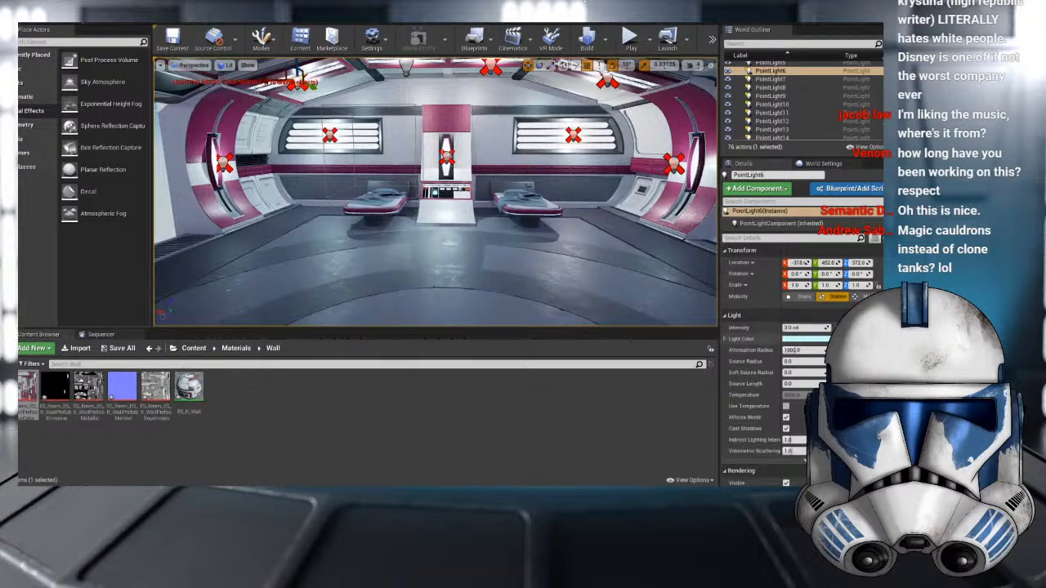
pyautogui.click(805, 338)
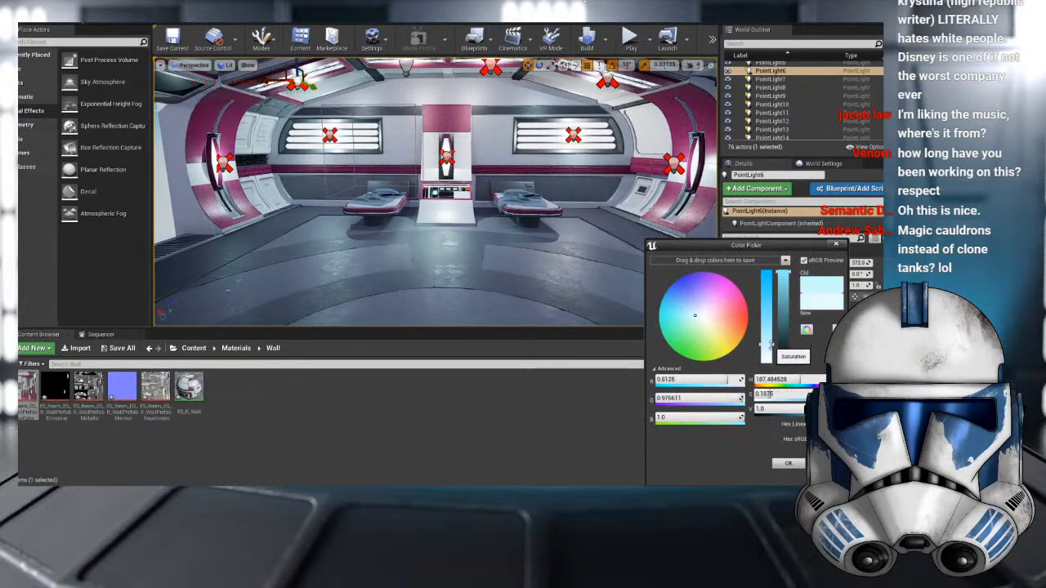
pyautogui.moveTo(771, 345); pyautogui.dragTo(770, 353)
pyautogui.click(788, 464)
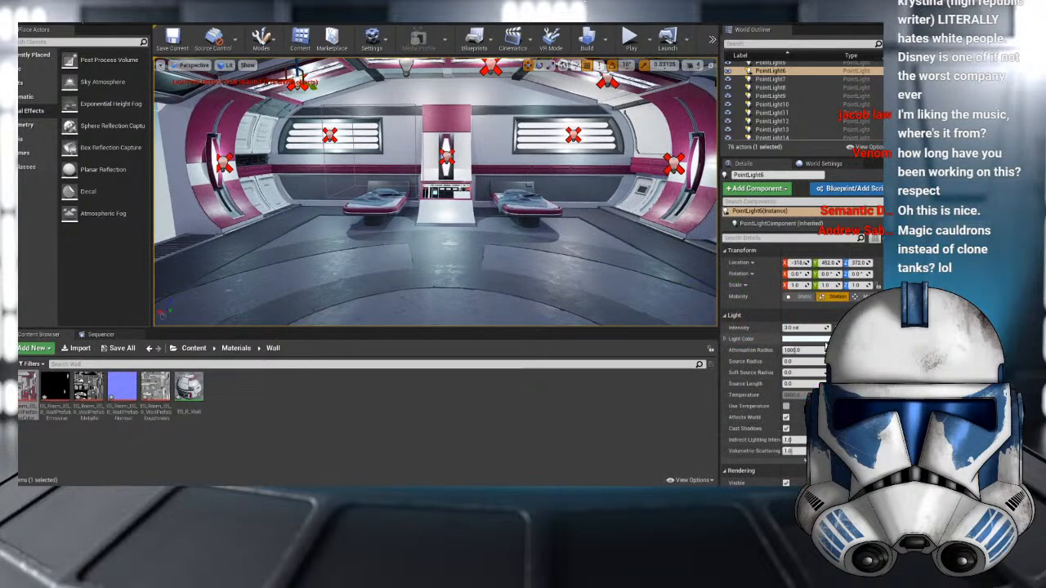
pyautogui.click(821, 339)
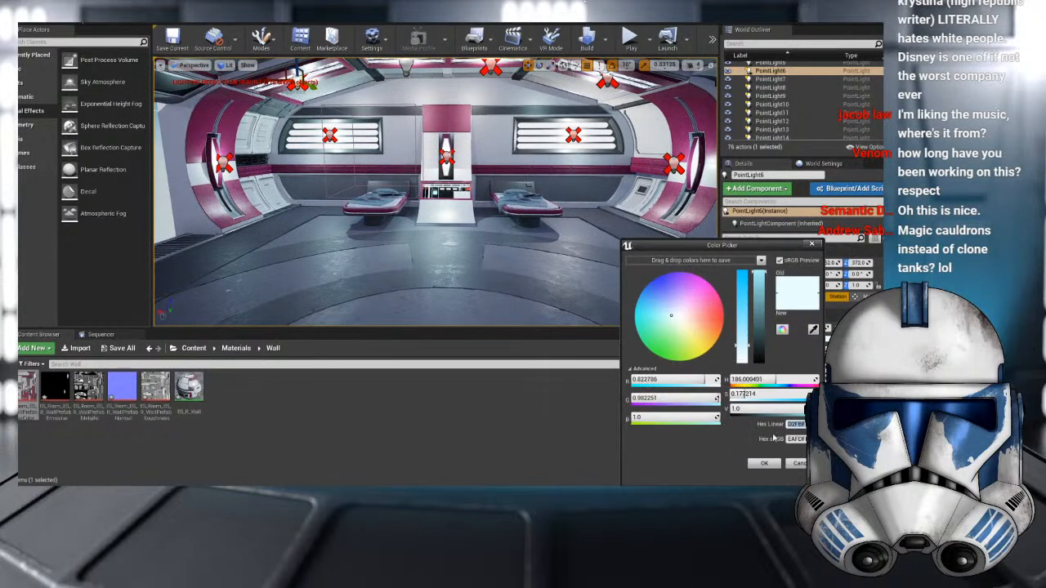
pyautogui.click(764, 463)
pyautogui.click(222, 160)
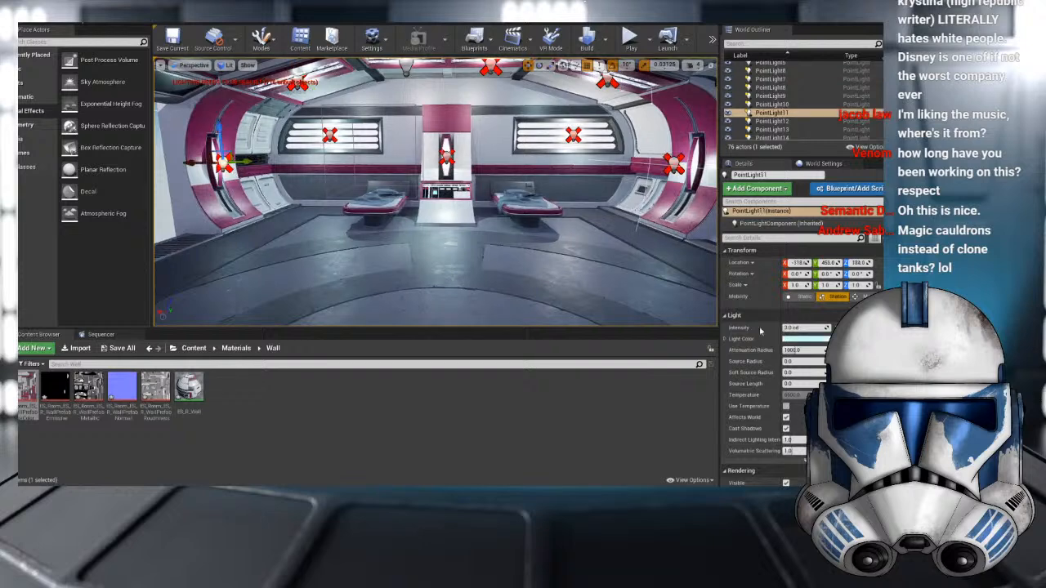
pyautogui.keyDown('ctrl'); pyautogui.click(406, 68); pyautogui.keyUp('ctrl')
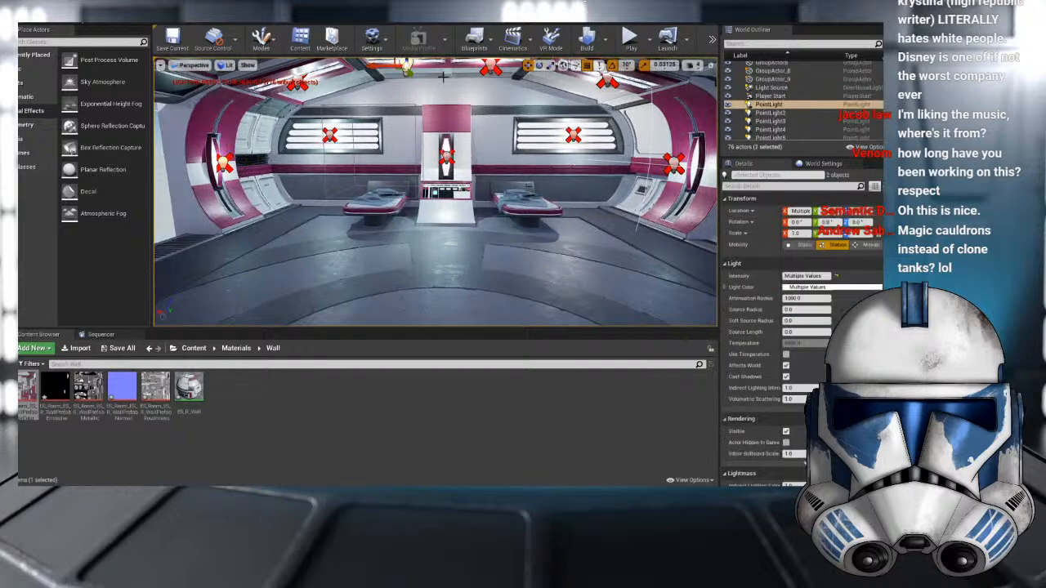
pyautogui.keyDown('ctrl'); pyautogui.click(491, 68); pyautogui.keyUp('ctrl')
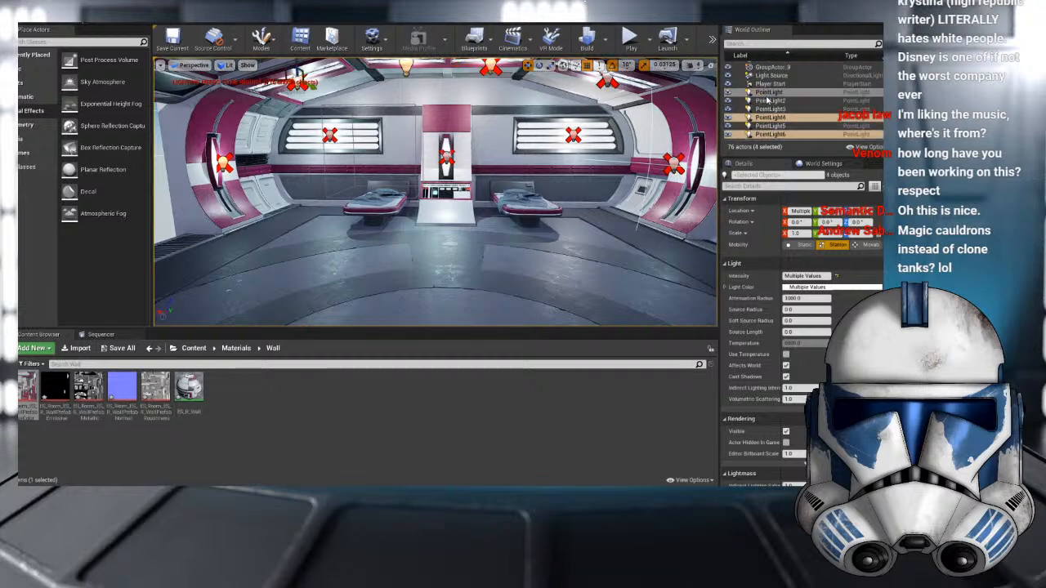
# - Select all point lights from PointLight through PointLight23 and apply the copied paler blue light color to them
pyautogui.click(770, 104)
pyautogui.scroll(-5, 769, 105)
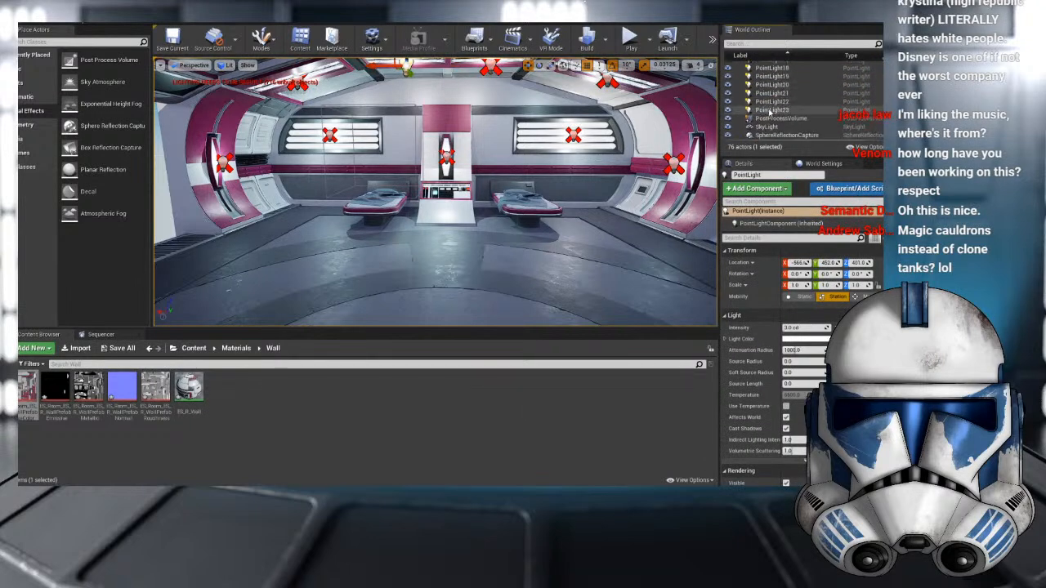
pyautogui.keyDown('shift'); pyautogui.click(772, 110); pyautogui.keyUp('shift')
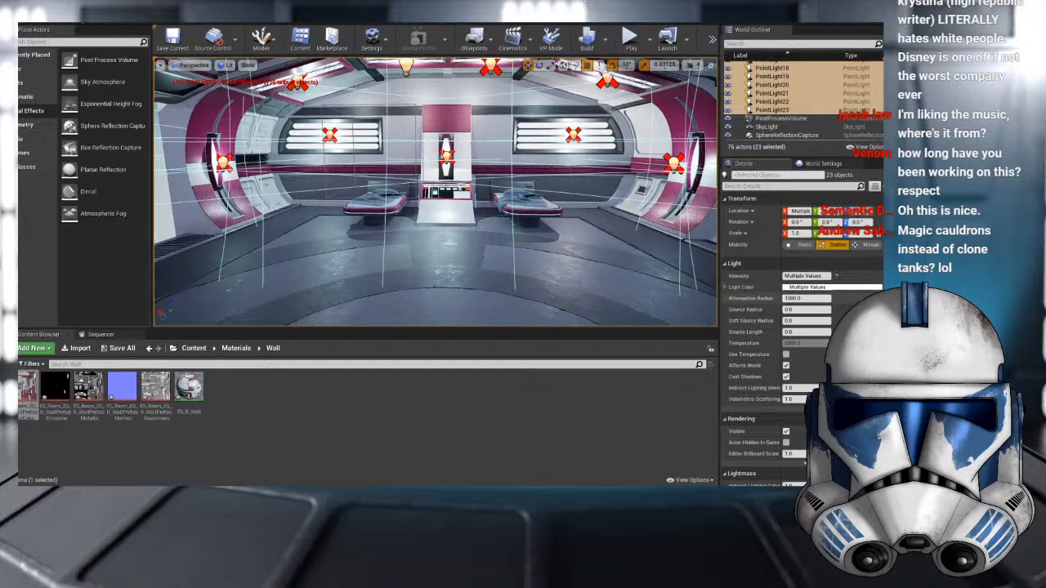
pyautogui.click(876, 289)
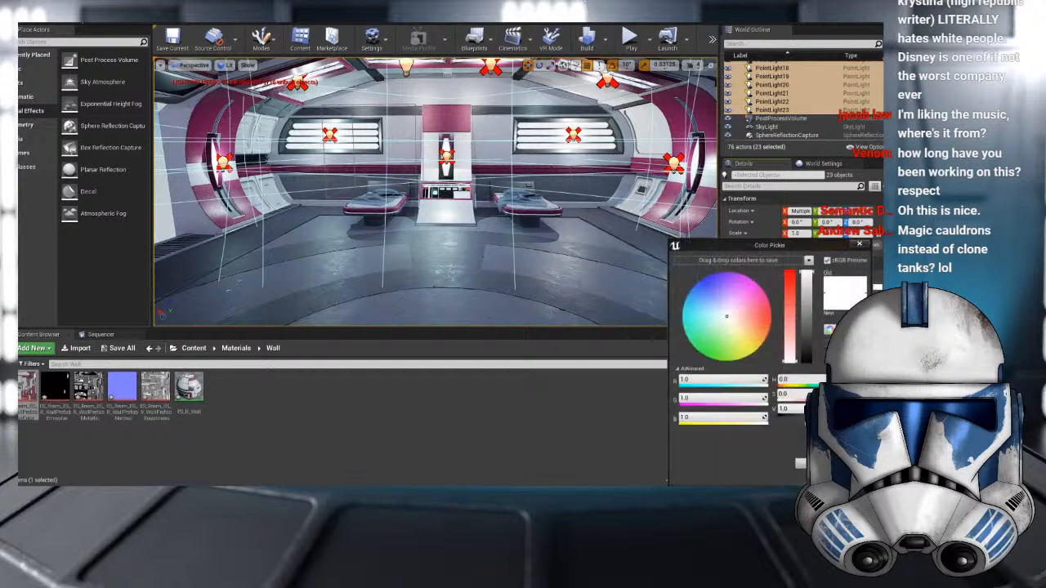
pyautogui.click(800, 465)
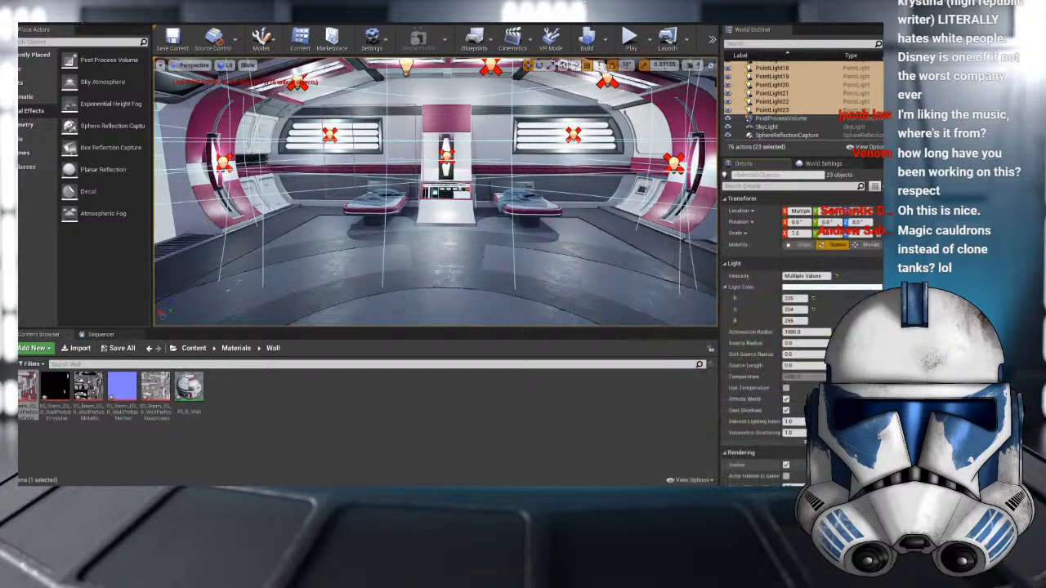
# - Deselect the lights and examine the tinted lighting across the room
pyautogui.click(434, 253)
pyautogui.moveTo(434, 254); pyautogui.dragTo(474, 290, button='right')
pyautogui.press('w')
pyautogui.press('Escape')
pyautogui.moveTo(401, 164); pyautogui.dragTo(446, 170, button='right')
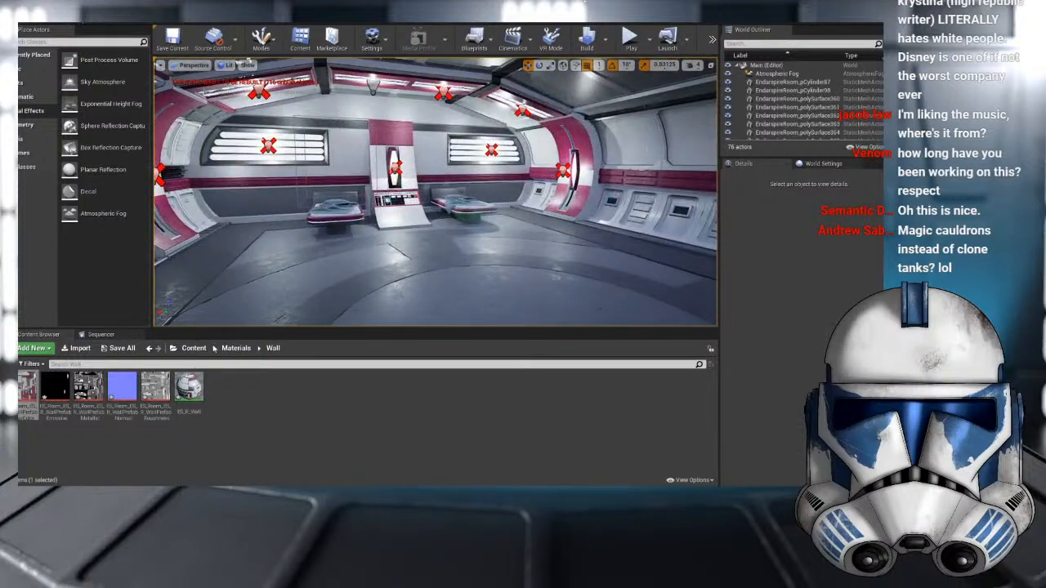
# - Show the Materials folder and inspect the texture samples in the ES_R_Wall material graph, returning to the level
pyautogui.click(235, 349)
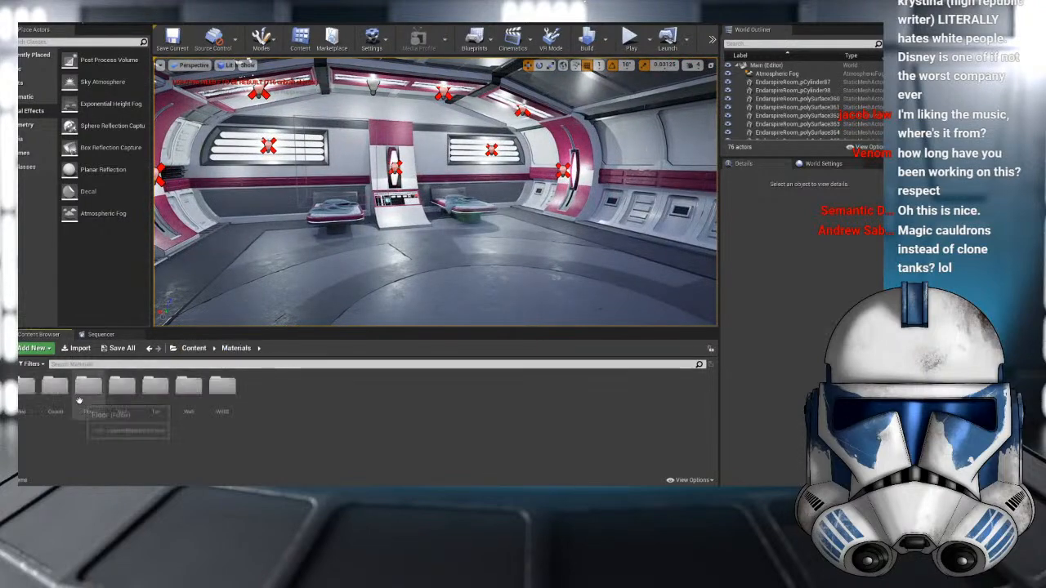
pyautogui.moveTo(493, 483)
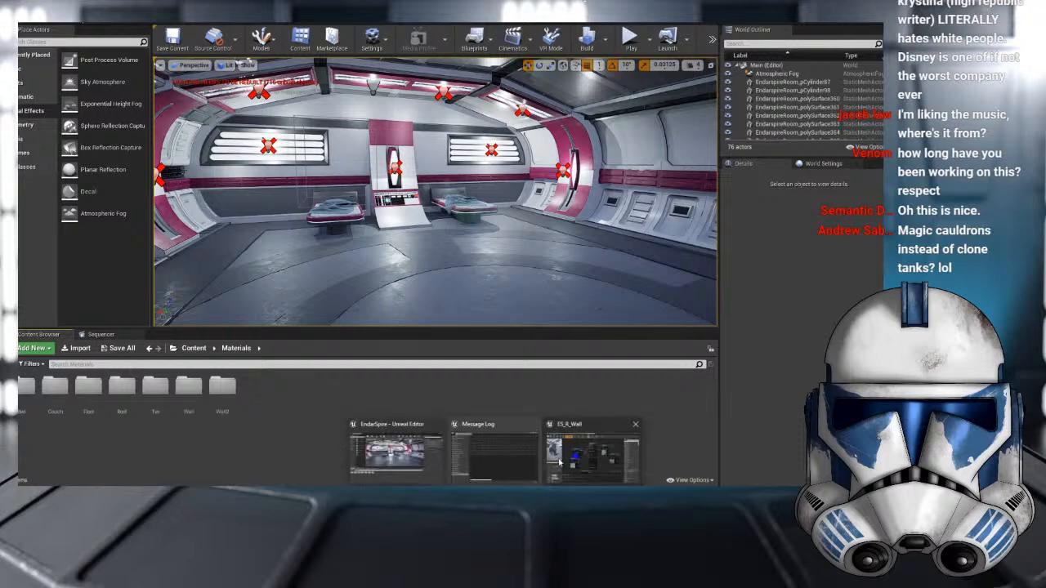
pyautogui.click(582, 459)
pyautogui.moveTo(19, 260); pyautogui.dragTo(210, 241)
pyautogui.doubleClick(163, 249)
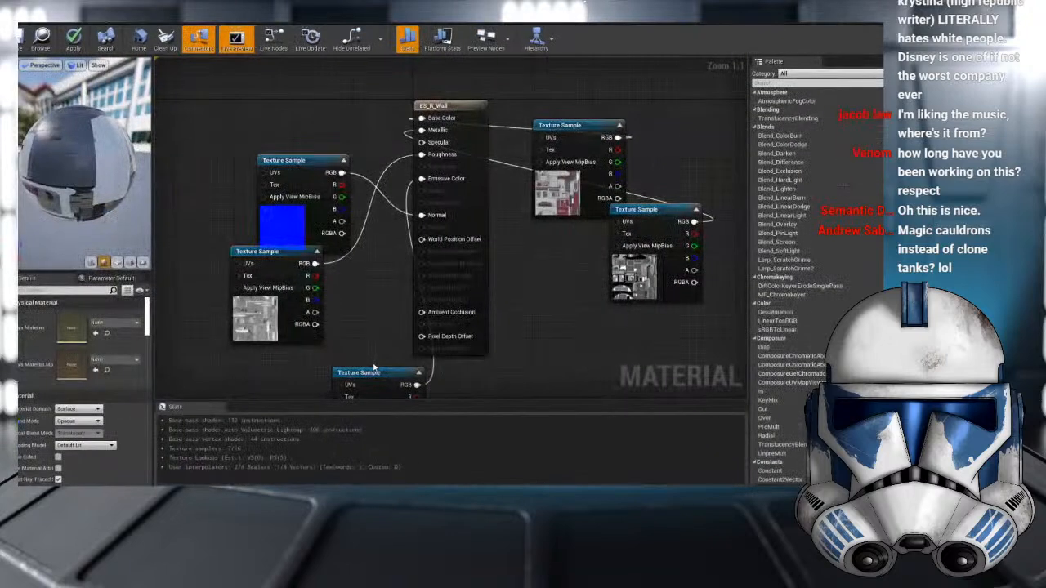
pyautogui.hotkey('alt', 'Tab')
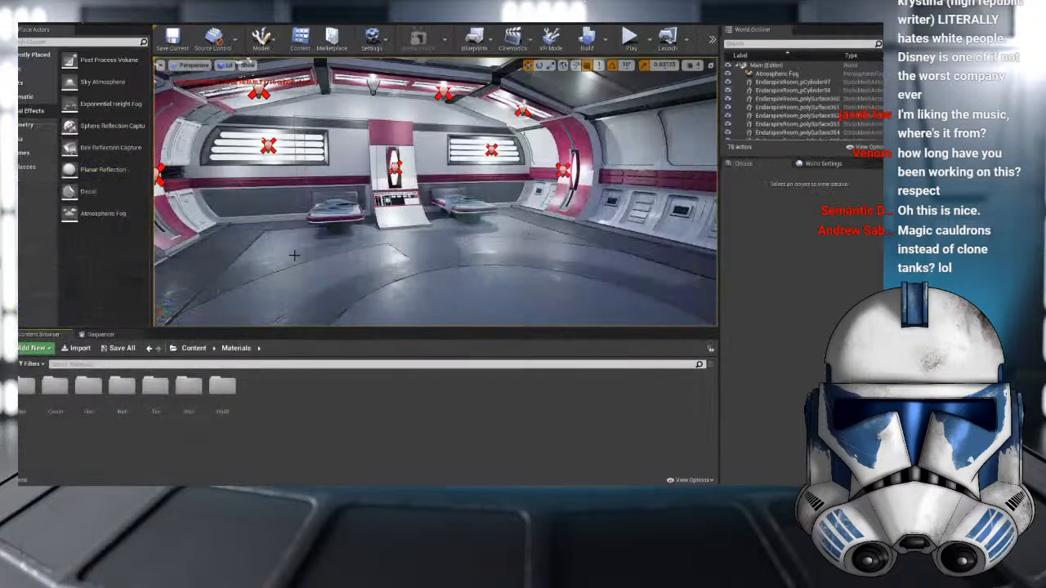
# - Open the emissive texture ES_Room_ES_R_WallPrefab_Emissive from the Wall materials folder
pyautogui.scroll(-3, 294, 254)
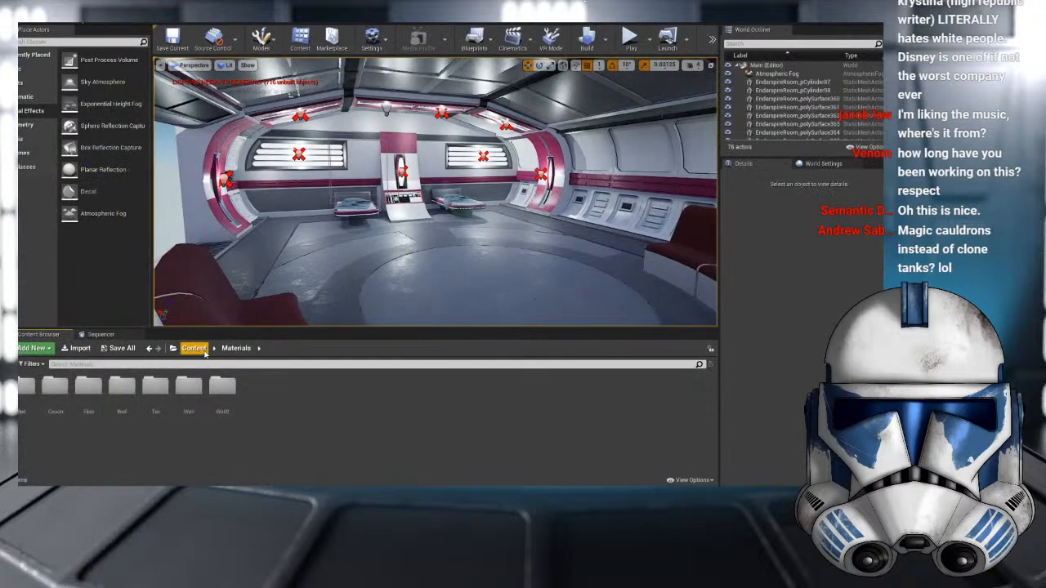
pyautogui.click(196, 393)
pyautogui.doubleClick(197, 393)
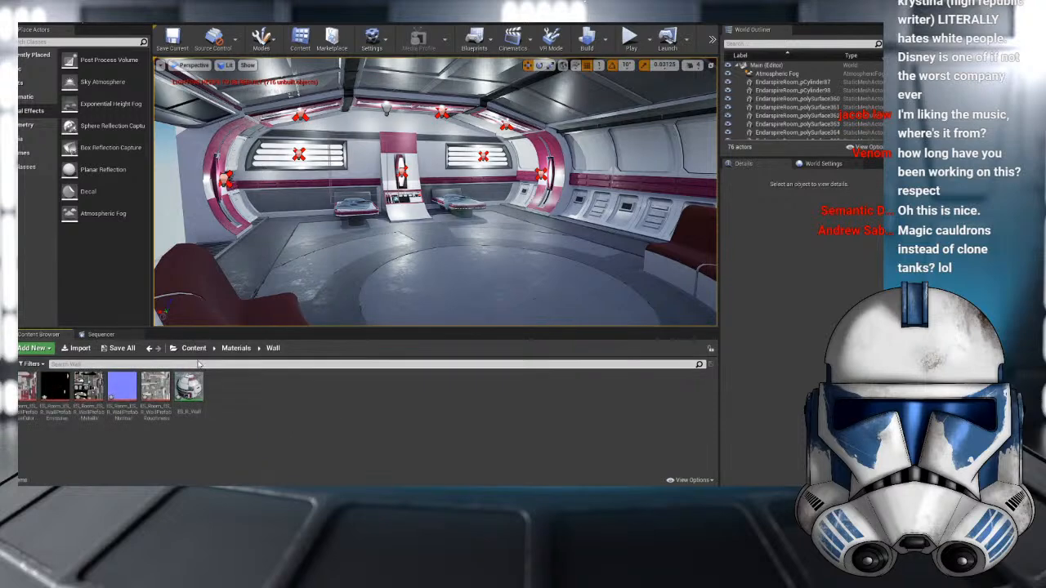
pyautogui.doubleClick(55, 389)
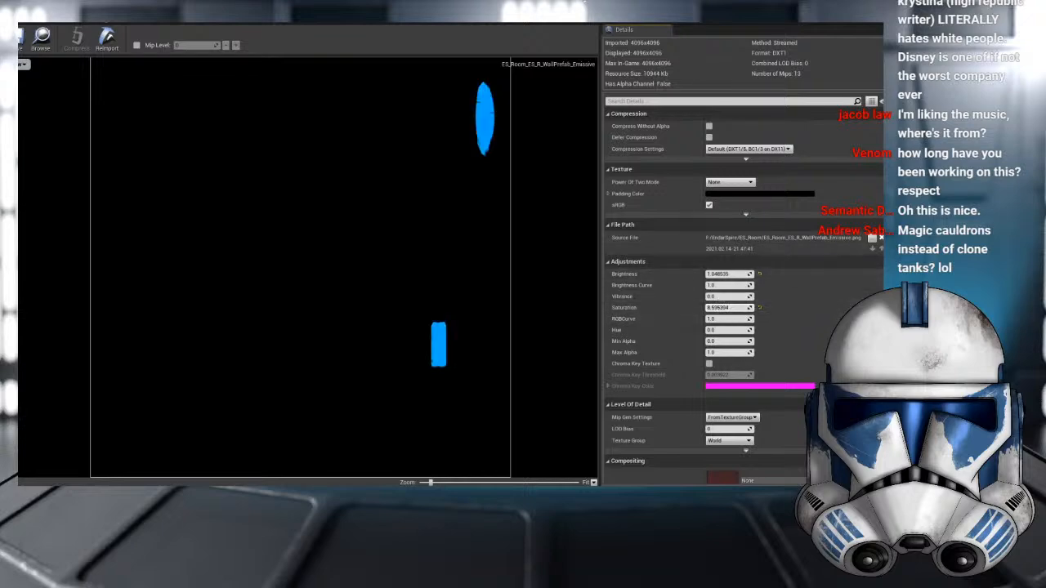
# - Move the emissive texture window out of the way and examine the glowing wall light panel up close
pyautogui.moveTo(626, 23); pyautogui.dragTo(19, 180)
pyautogui.moveTo(472, 214); pyautogui.dragTo(401, 175, button='right')
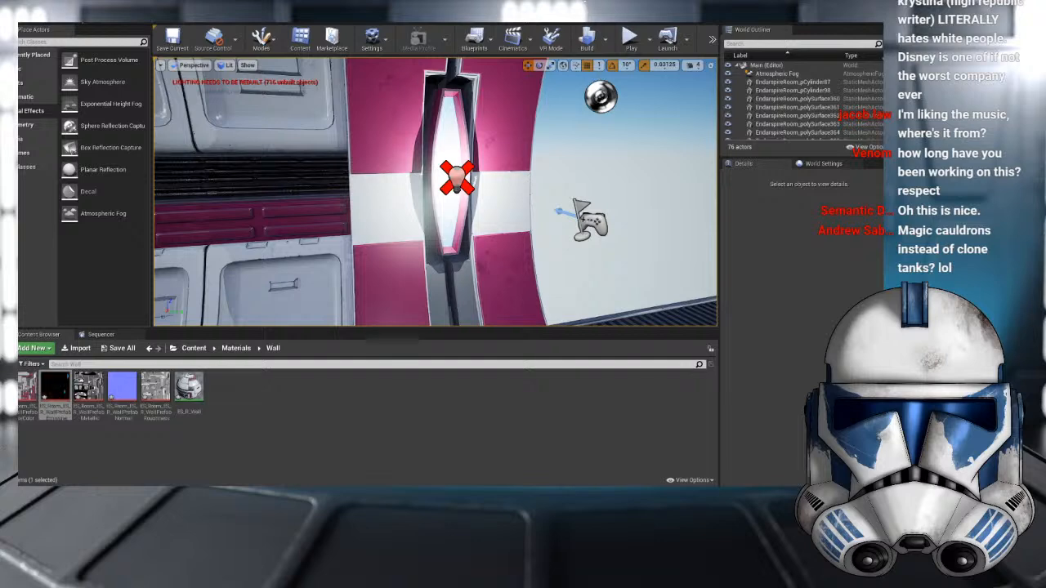
pyautogui.moveTo(436, 192); pyautogui.dragTo(331, 184, button='right')
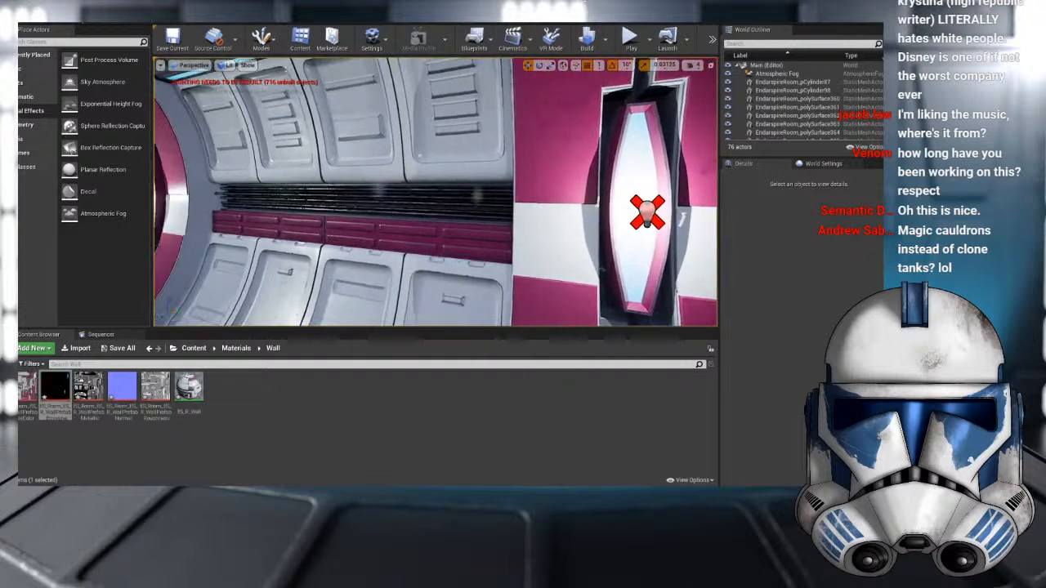
pyautogui.moveTo(435, 192); pyautogui.dragTo(540, 214, button='right')
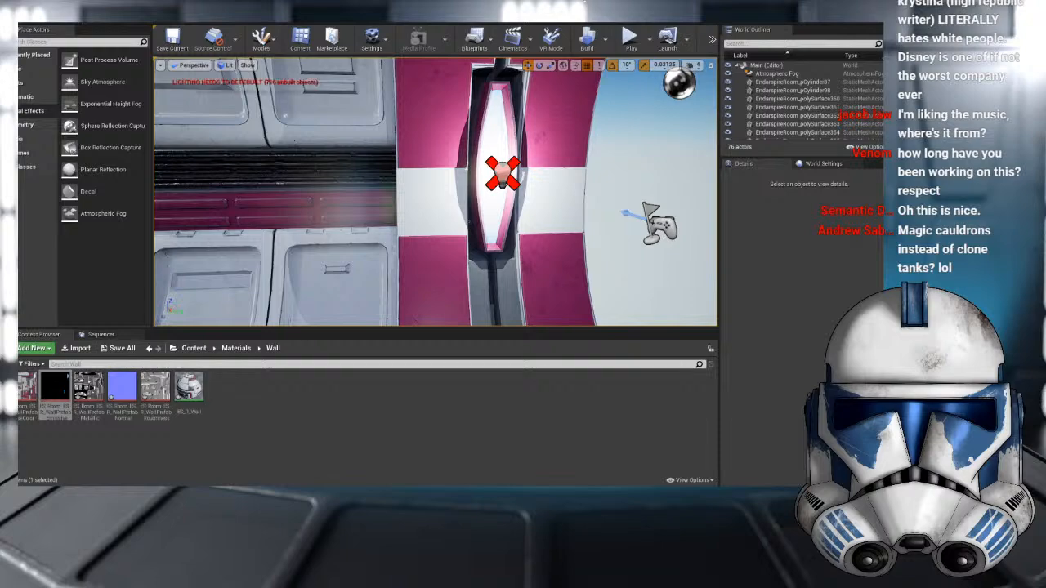
# - Examine the tinted lighting around the seating, beds and walls, and select the wall section beside the curved sofa
pyautogui.moveTo(439, 176); pyautogui.dragTo(531, 263, button='right')
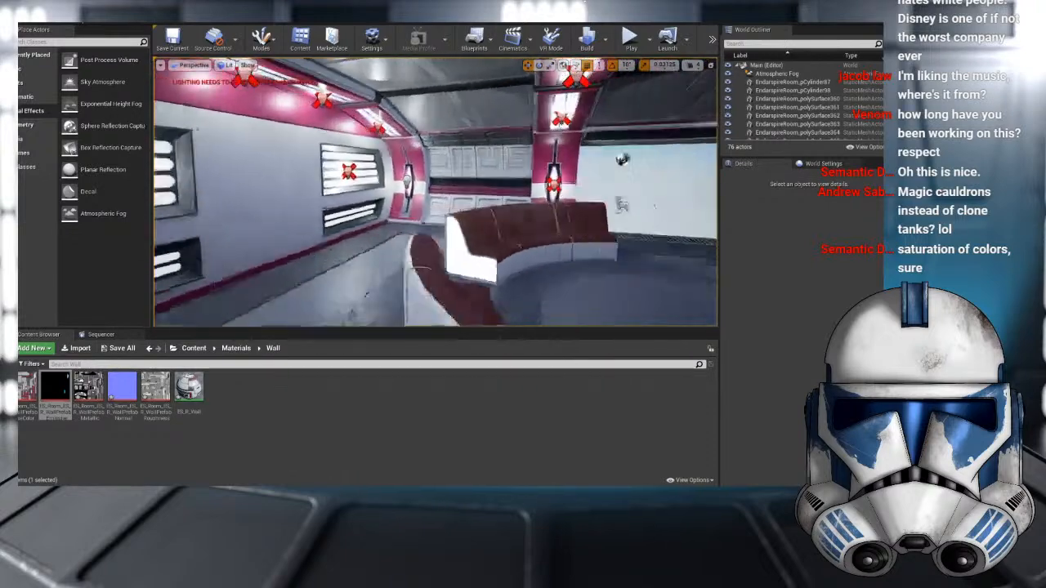
pyautogui.moveTo(435, 192); pyautogui.dragTo(523, 192, button='right')
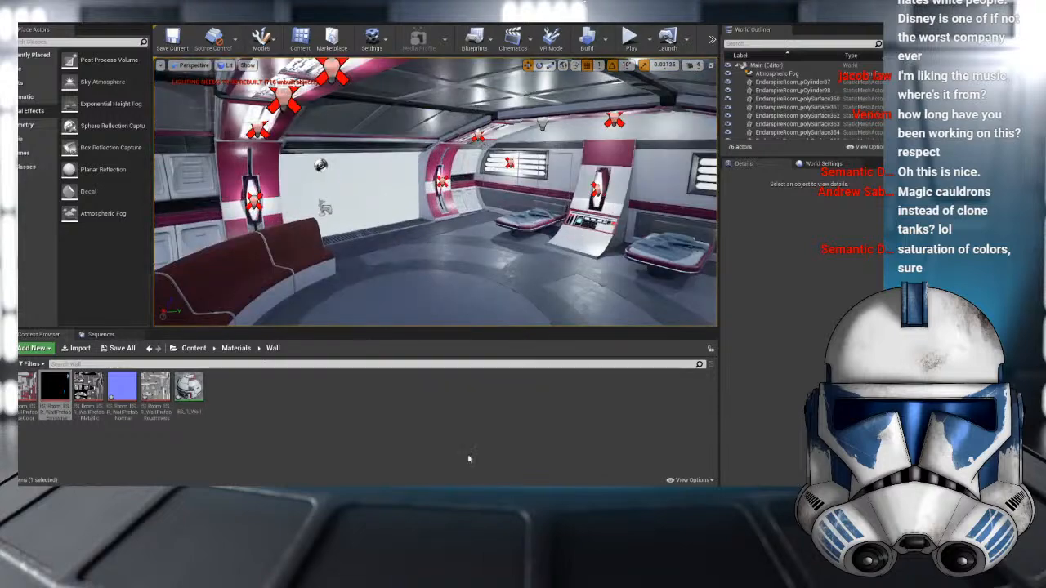
pyautogui.moveTo(472, 245); pyautogui.dragTo(327, 245, button='right')
pyautogui.press('w')
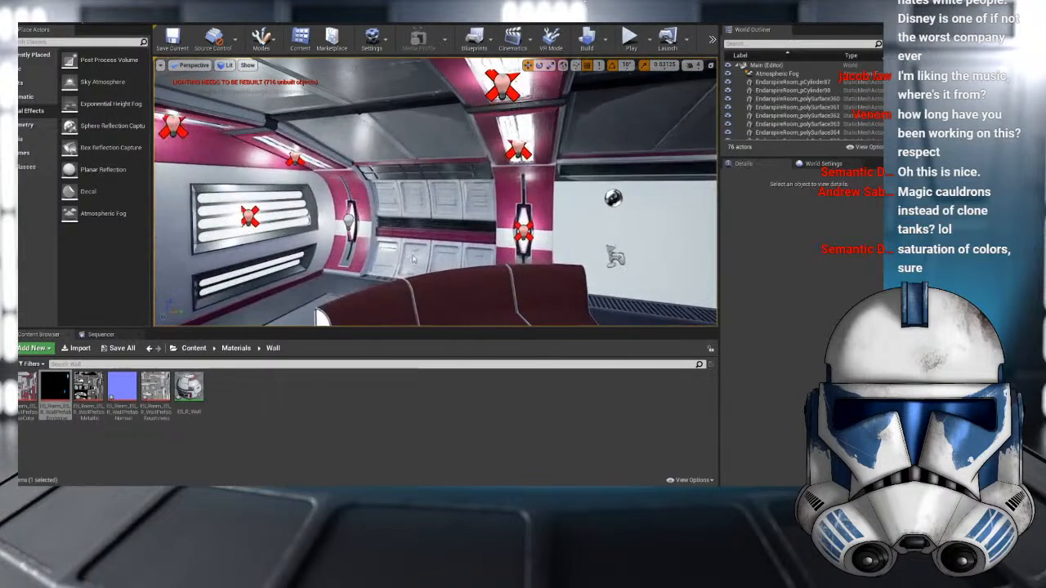
pyautogui.moveTo(435, 192); pyautogui.dragTo(637, 197, button='right')
pyautogui.press('s')
pyautogui.moveTo(434, 192); pyautogui.dragTo(466, 199, button='right')
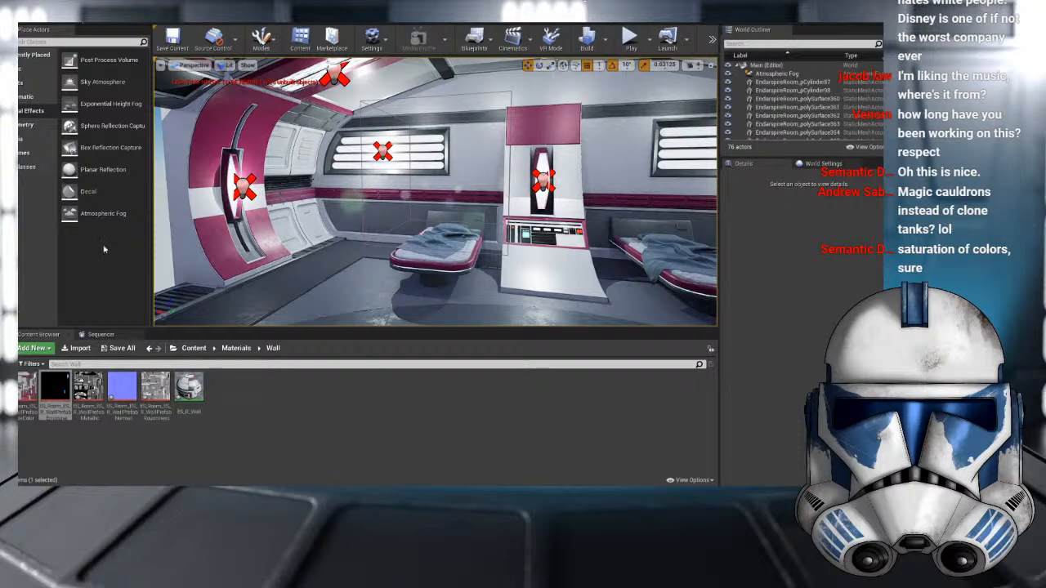
pyautogui.moveTo(312, 214); pyautogui.dragTo(549, 211, button='right')
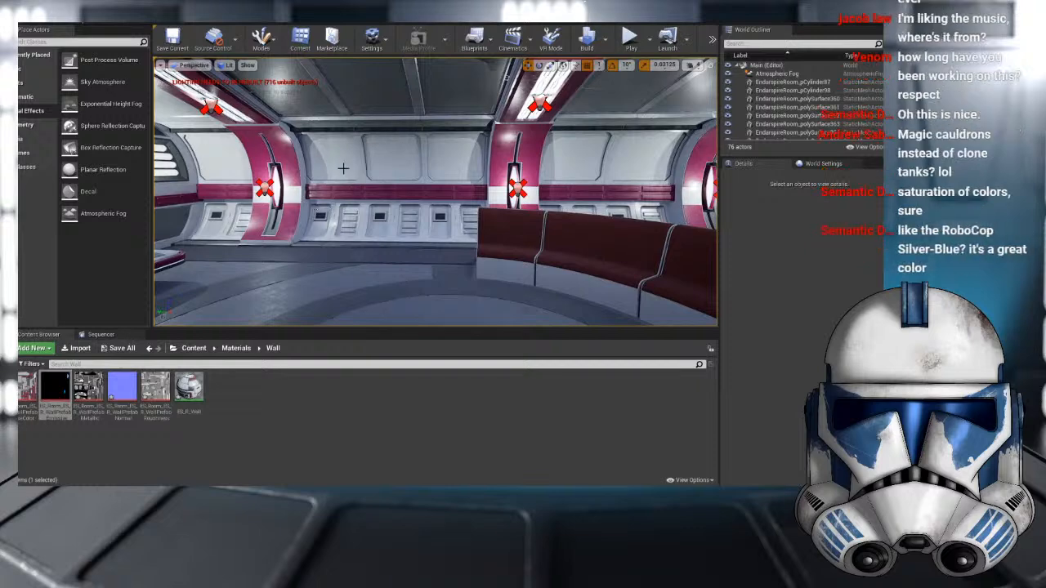
pyautogui.moveTo(376, 171)
pyautogui.mouseDown(button='right')
pyautogui.moveTo(294, 171)
pyautogui.moveTo(373, 168)
pyautogui.mouseUp(button='right')
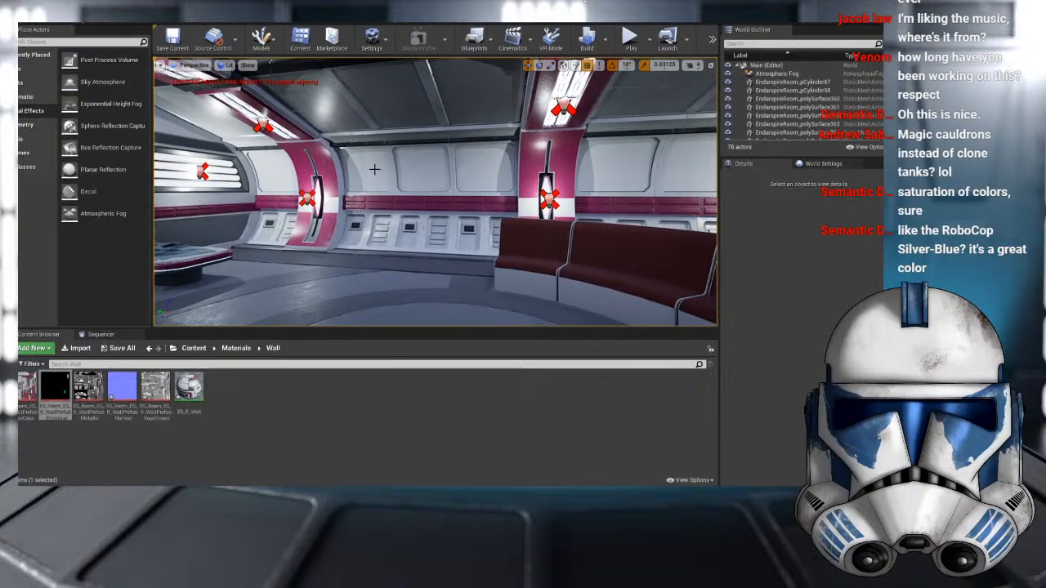
pyautogui.click(376, 170)
pyautogui.click(469, 167)
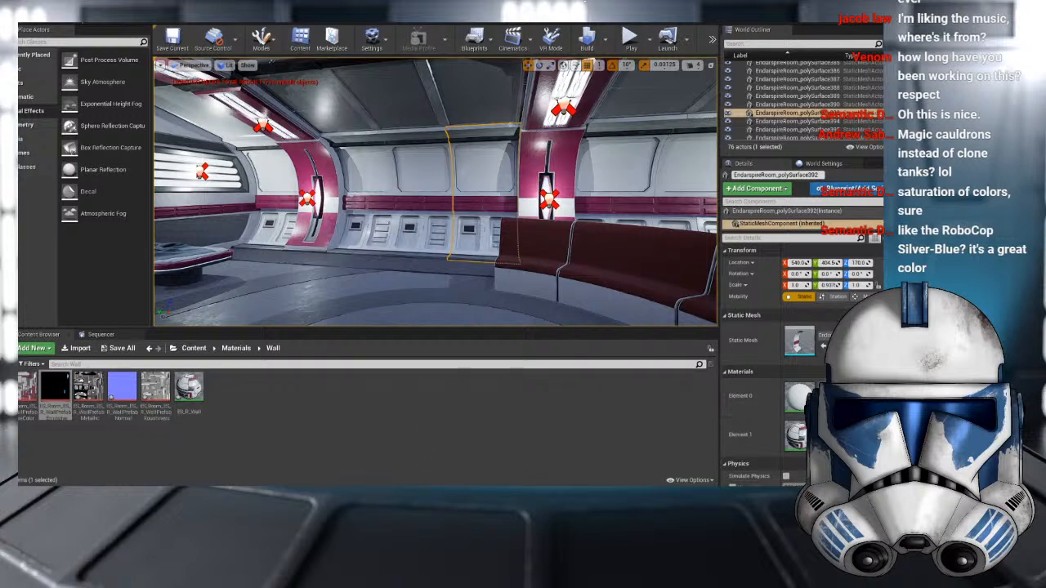
# - Find the Epic Games Launcher with the system search "epic", launch it and move its window away from the level
pyautogui.press('super')
pyautogui.write('e')
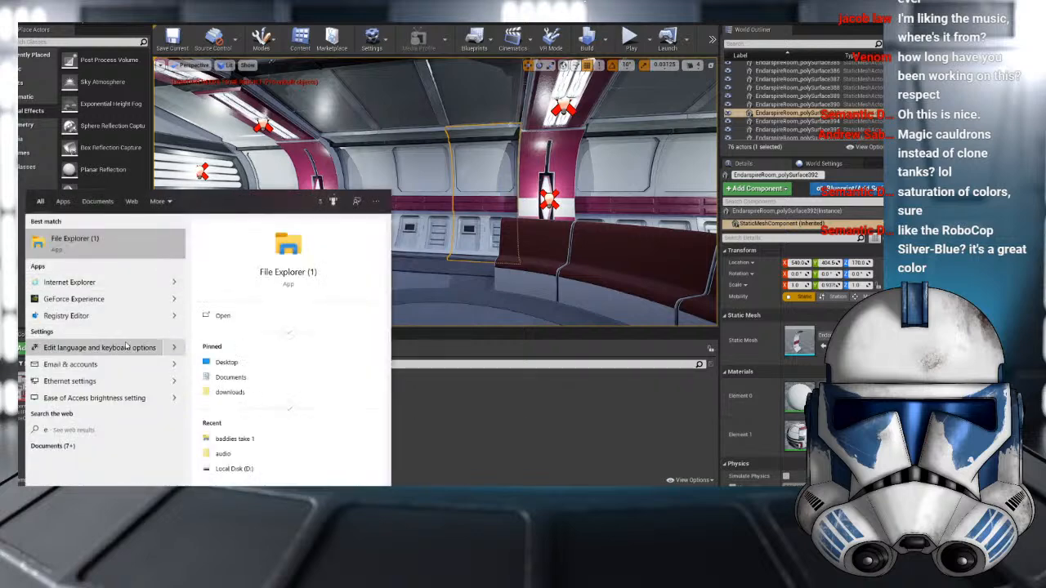
pyautogui.write('pic')
pyautogui.click(132, 243)
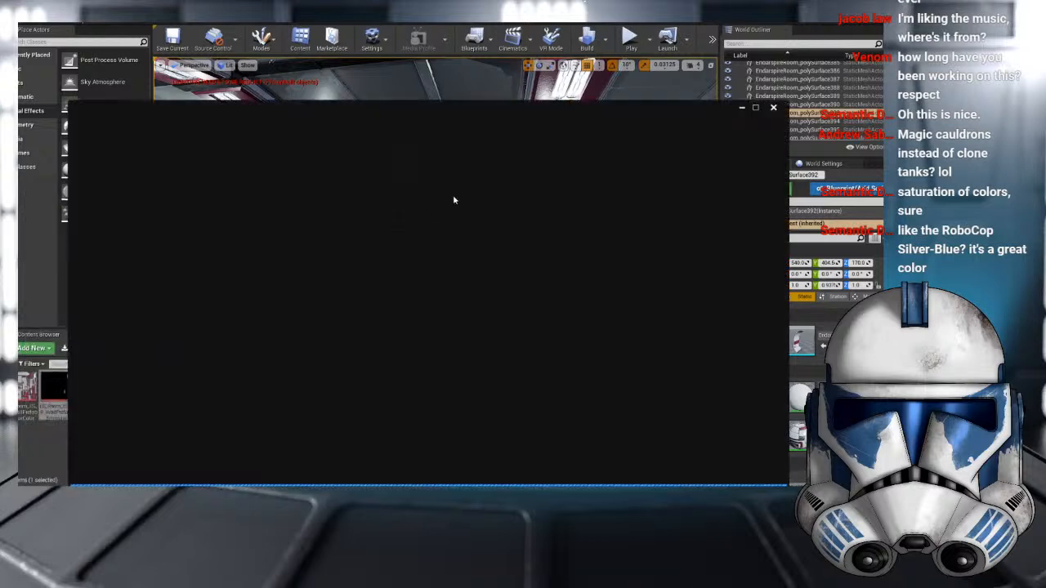
pyautogui.moveTo(621, 107); pyautogui.dragTo(2, 236)
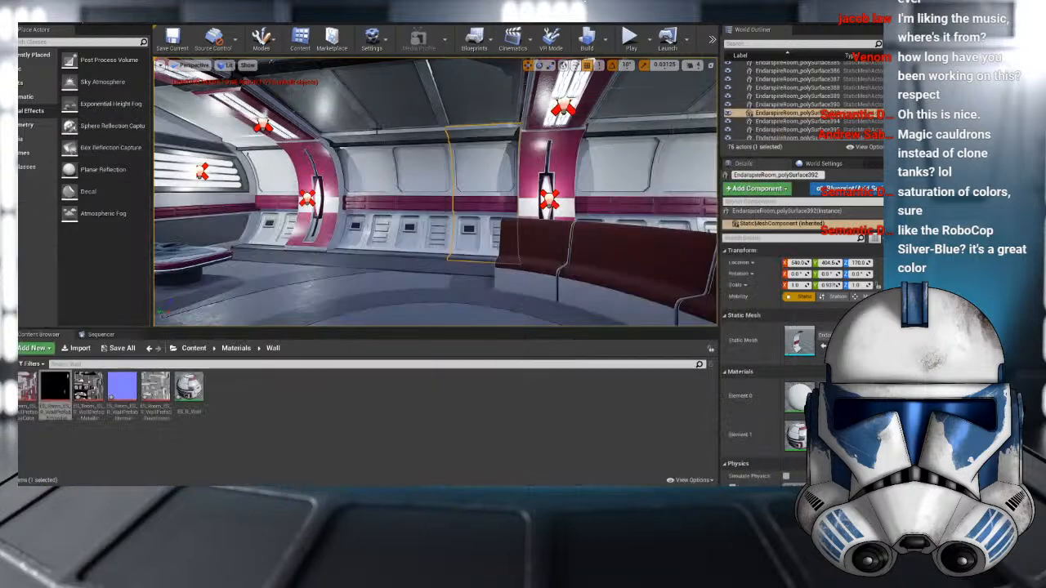
# - View the ceiling light strip up close and select the normal map texture in the Roof materials folder
pyautogui.scroll(3, 372, 124)
pyautogui.moveTo(461, 131); pyautogui.dragTo(536, 61, button='right')
pyautogui.scroll(3, 515, 96)
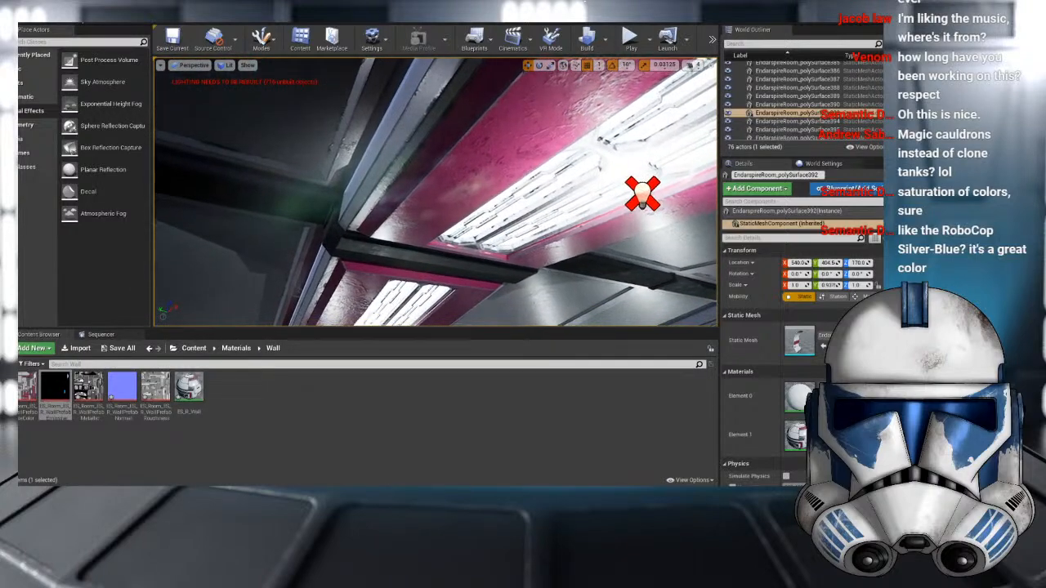
pyautogui.click(237, 349)
pyautogui.click(127, 388)
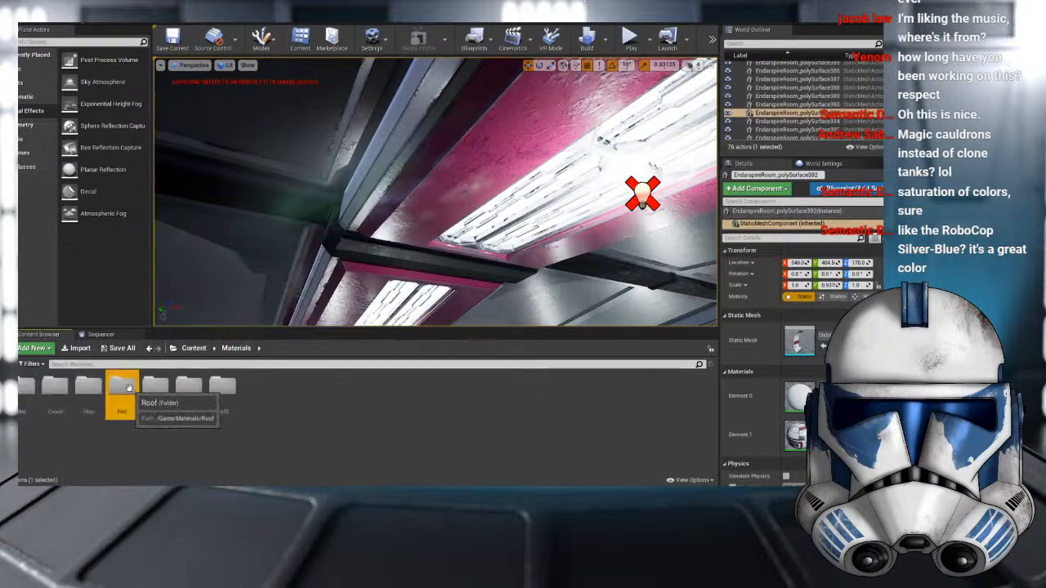
pyautogui.doubleClick(127, 387)
pyautogui.click(122, 387)
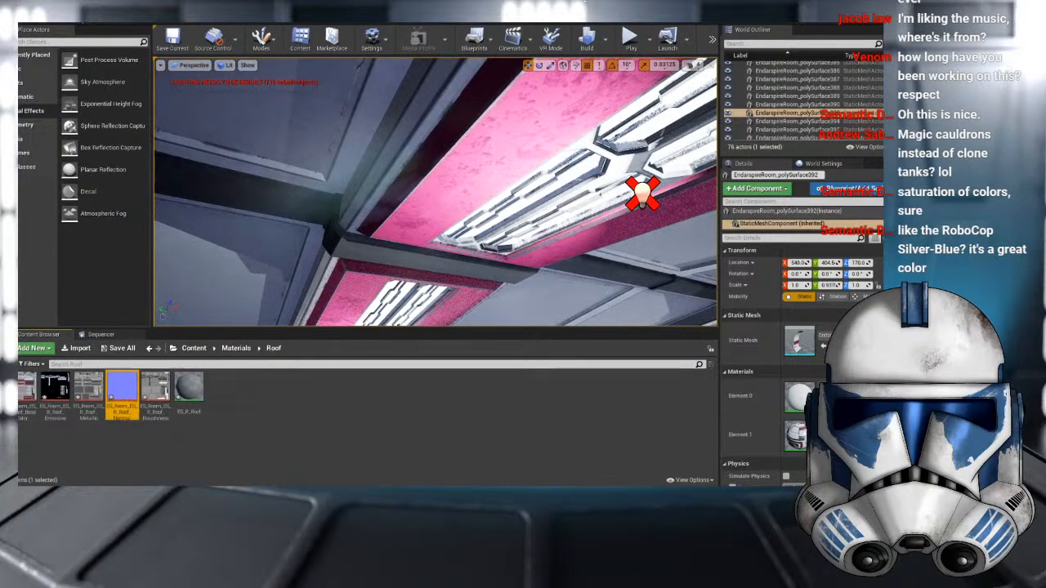
# - Examine the surface detail of the ceiling strips, floor and curved wall panels, framing the selected wall section
pyautogui.moveTo(273, 170); pyautogui.dragTo(262, 199, button='right')
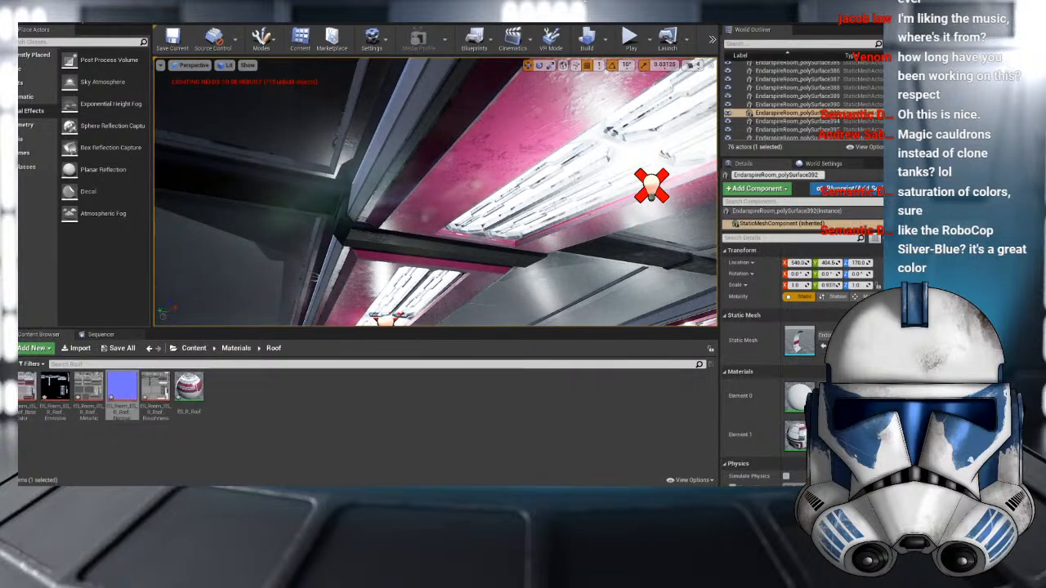
pyautogui.moveTo(424, 229); pyautogui.dragTo(325, 254, button='right')
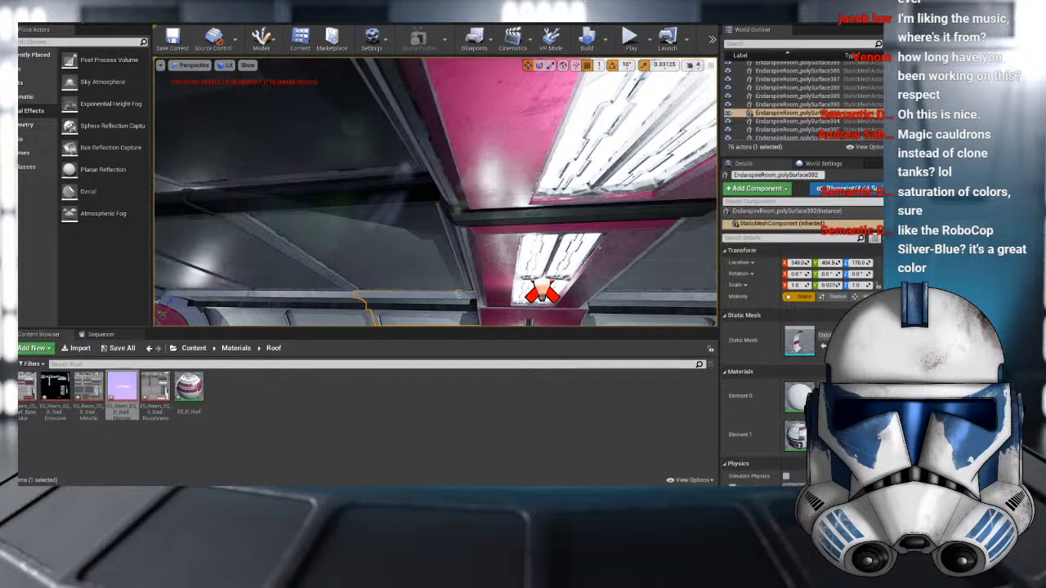
pyautogui.moveTo(435, 192); pyautogui.dragTo(482, 190, button='right')
pyautogui.moveTo(416, 135); pyautogui.dragTo(422, 230, button='right')
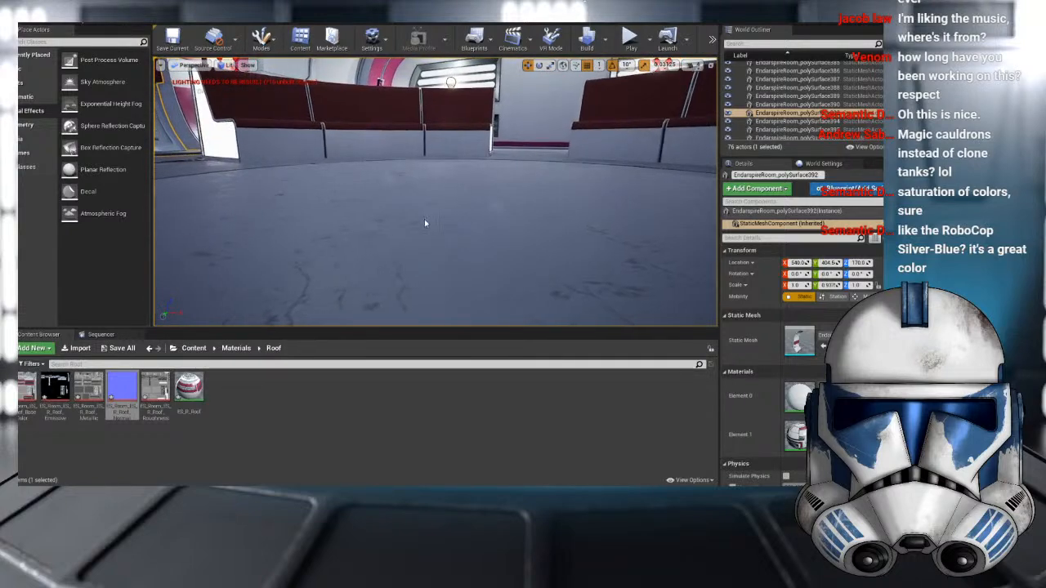
pyautogui.moveTo(422, 229); pyautogui.dragTo(407, 223, button='right')
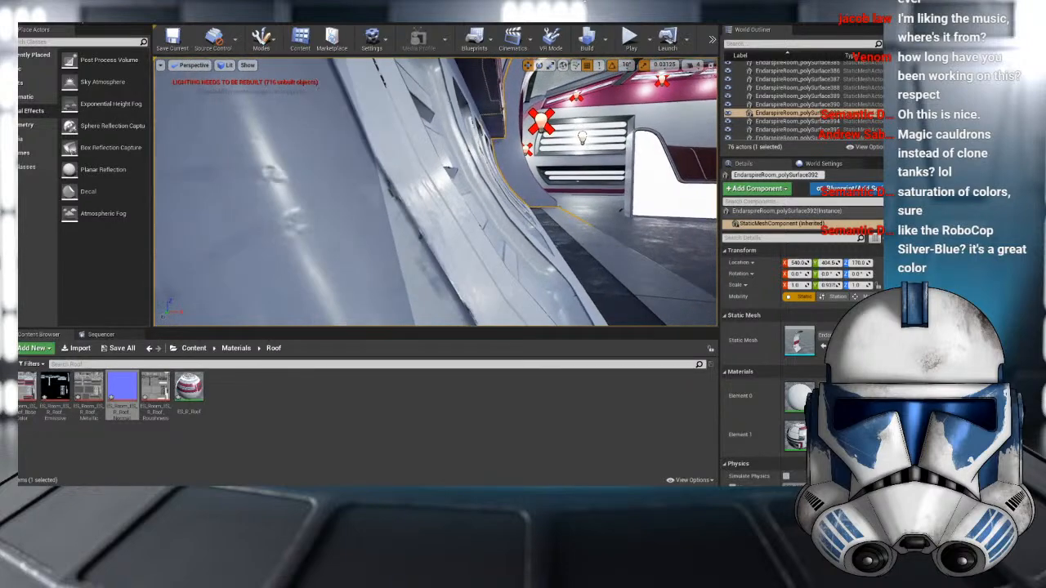
pyautogui.moveTo(421, 196); pyautogui.dragTo(457, 196, button='right')
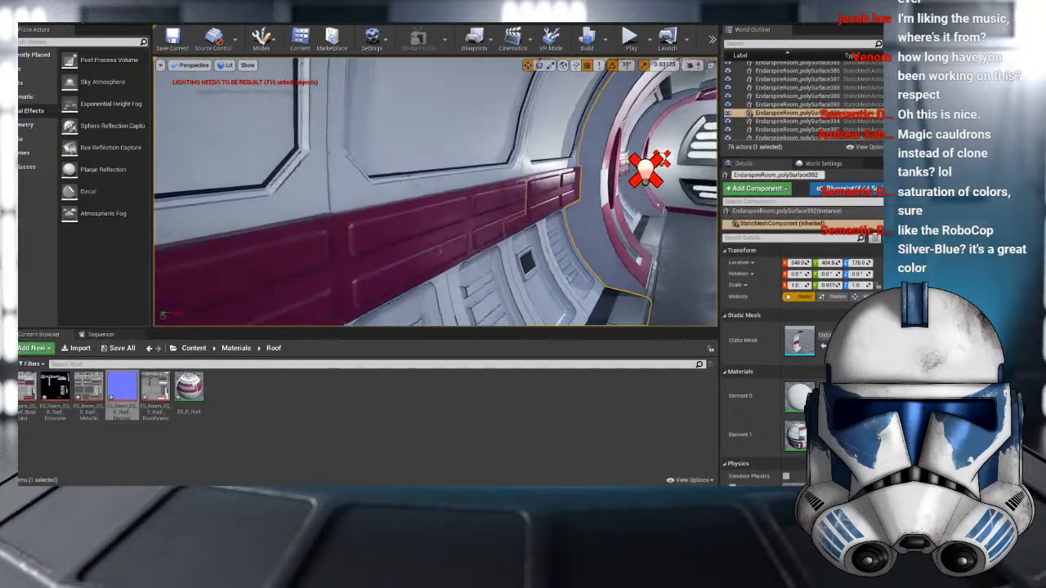
pyautogui.press('f')
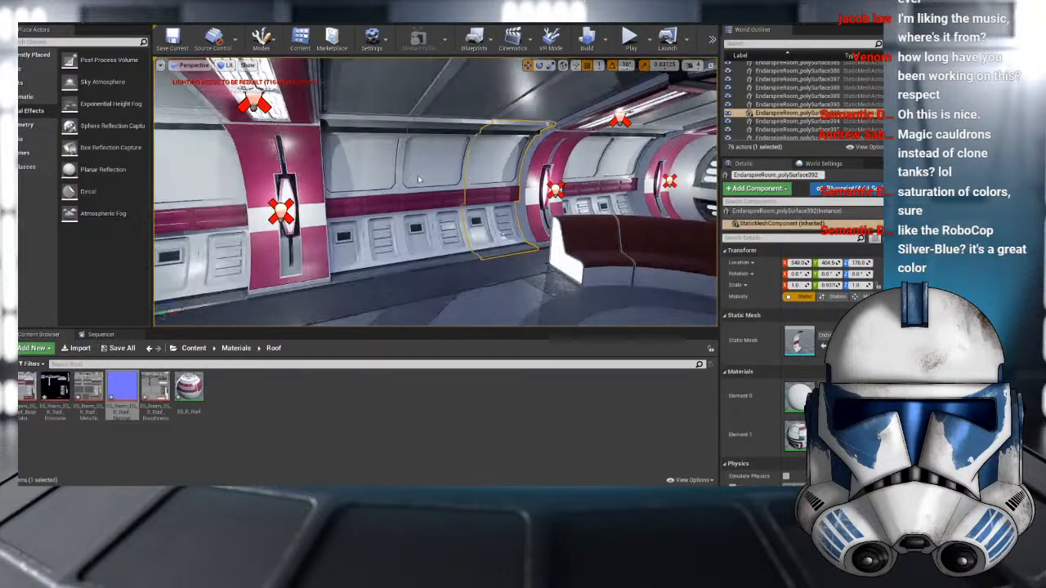
pyautogui.keyDown('alt'); pyautogui.moveTo(457, 196); pyautogui.dragTo(376, 196); pyautogui.keyUp('alt')
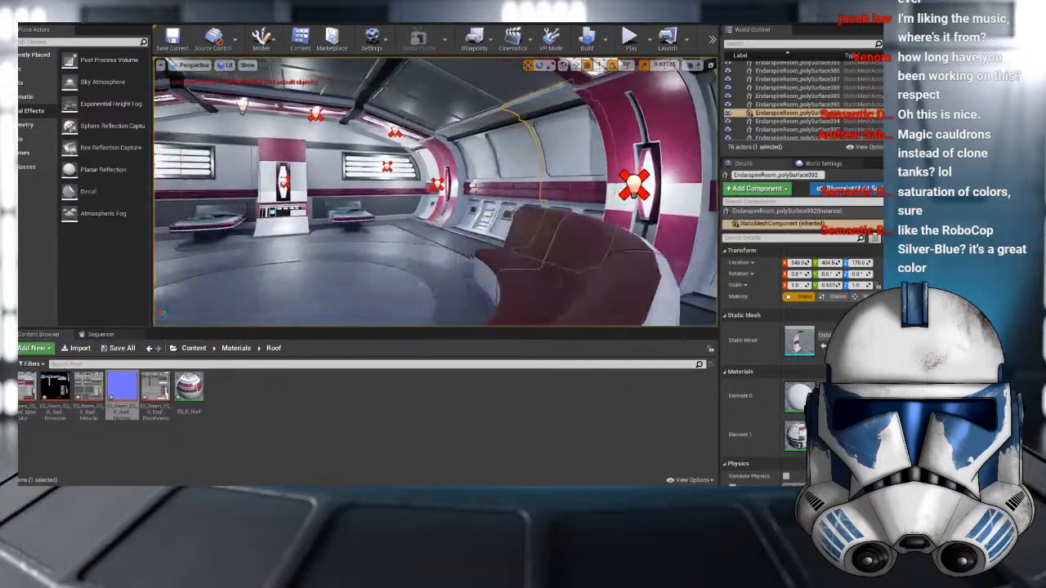
# - Face the beds and console wall and build only the lighting for the level
pyautogui.moveTo(375, 186); pyautogui.dragTo(420, 224, button='right')
pyautogui.press('w')
pyautogui.press('a')
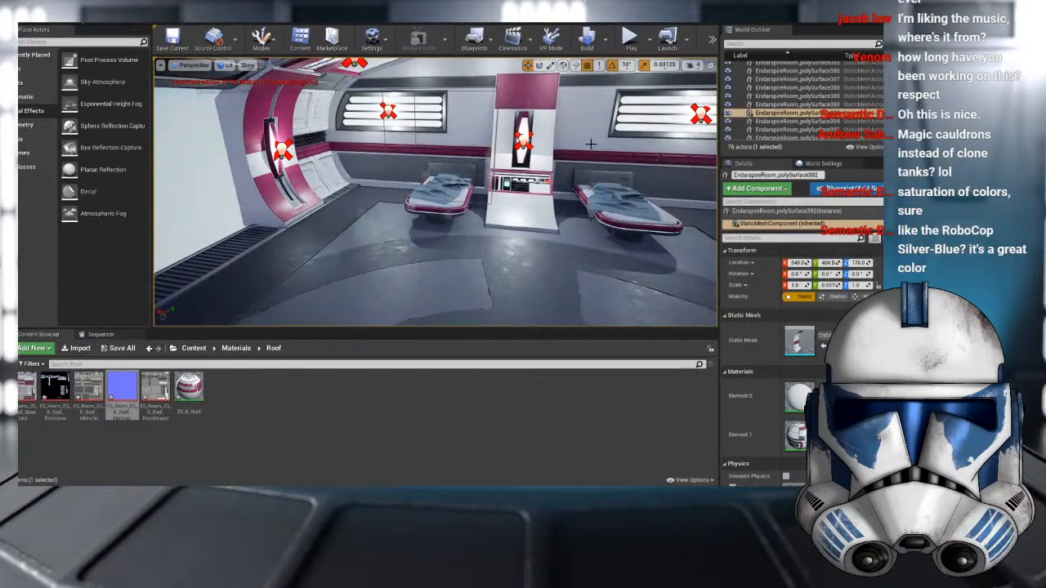
pyautogui.click(605, 39)
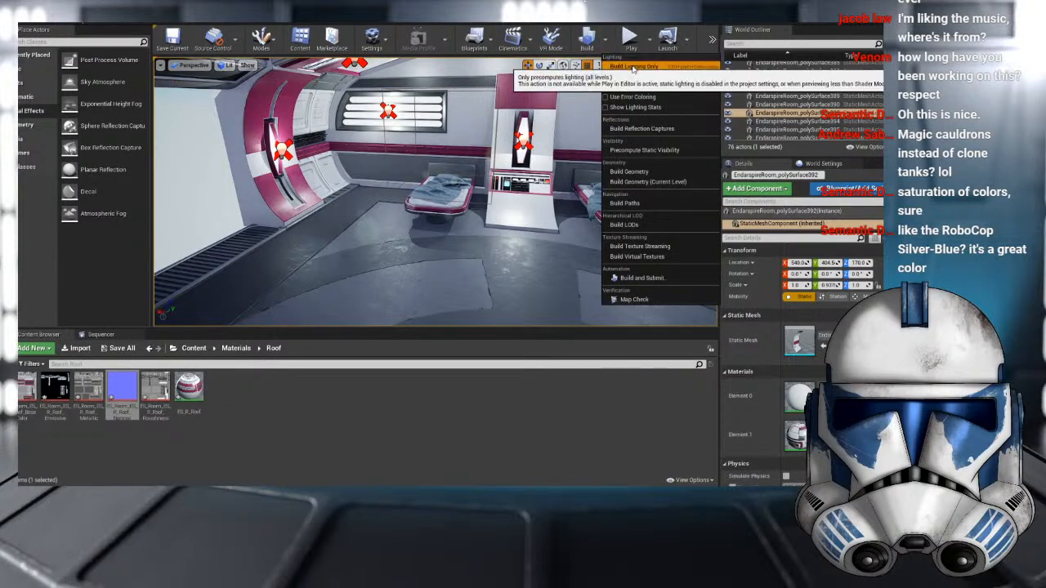
pyautogui.click(633, 67)
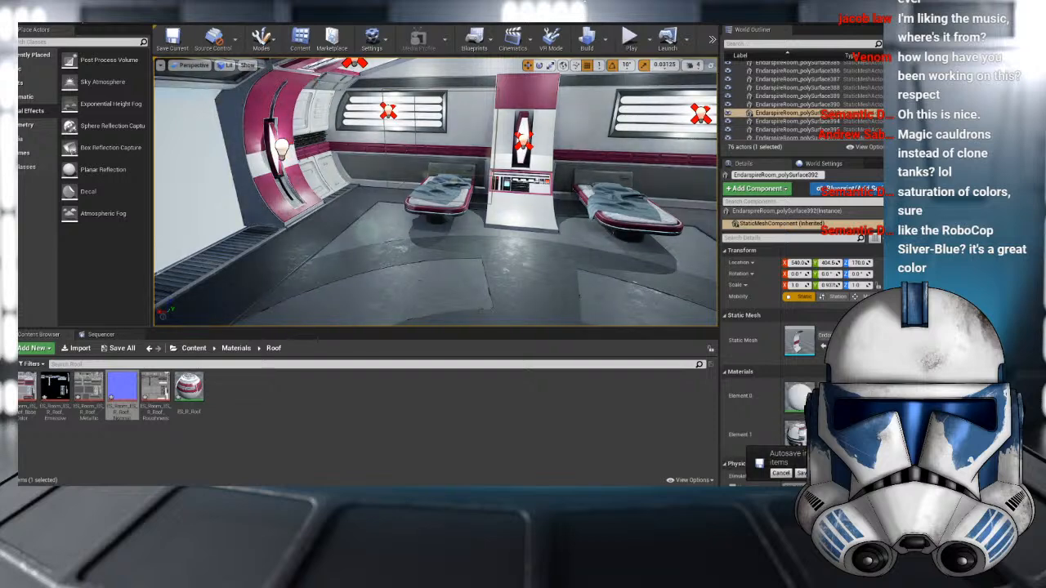
# - Inspect the rebuilt lighting on the walls and seating, select a side wall section, and save the current level
pyautogui.moveTo(288, 227); pyautogui.dragTo(523, 184, button='right')
pyautogui.click(585, 178)
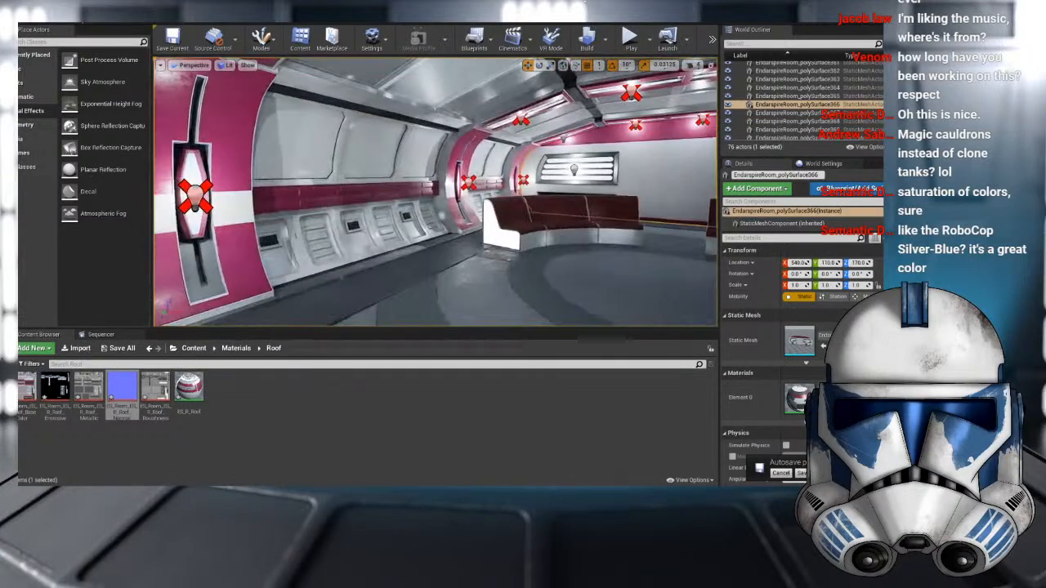
pyautogui.moveTo(523, 184); pyautogui.dragTo(518, 158, button='right')
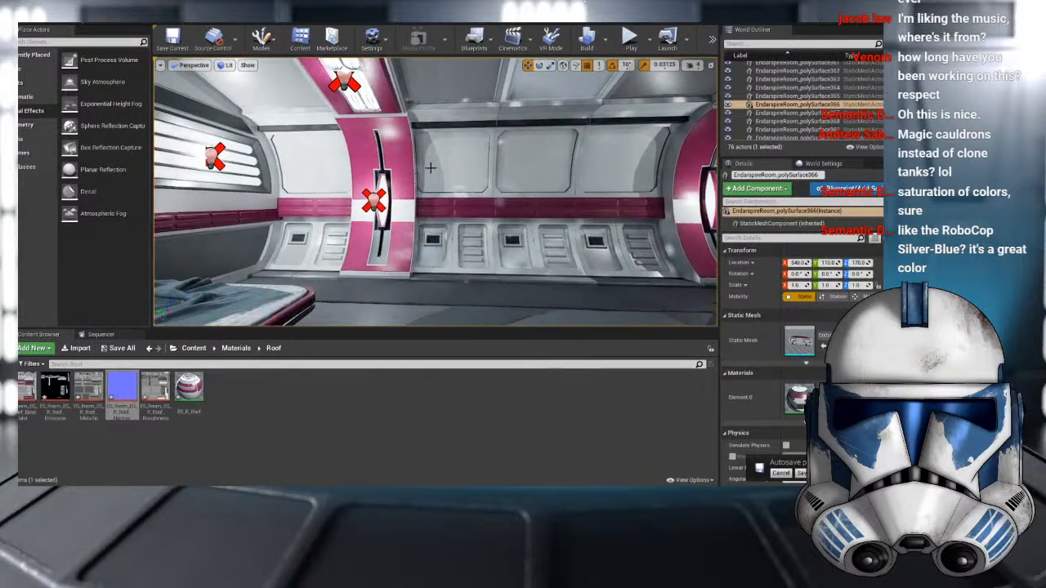
pyautogui.click(518, 158)
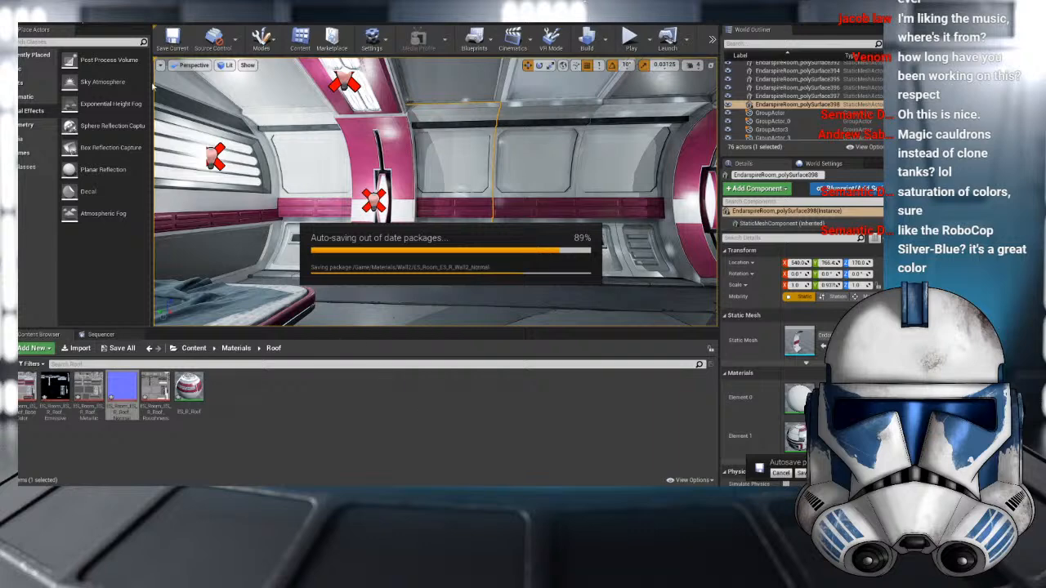
pyautogui.click(173, 40)
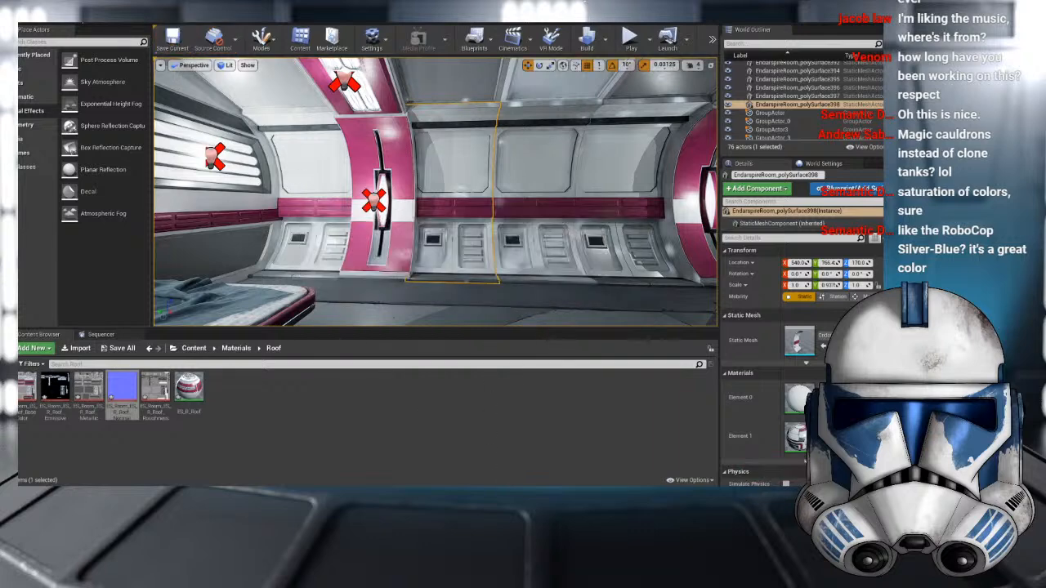
# - Switch to the Epic Games Launcher and browse the first Vault assets in the Unreal Engine Library
pyautogui.moveTo(18, 23); pyautogui.dragTo(248, 23)
pyautogui.click(288, 33)
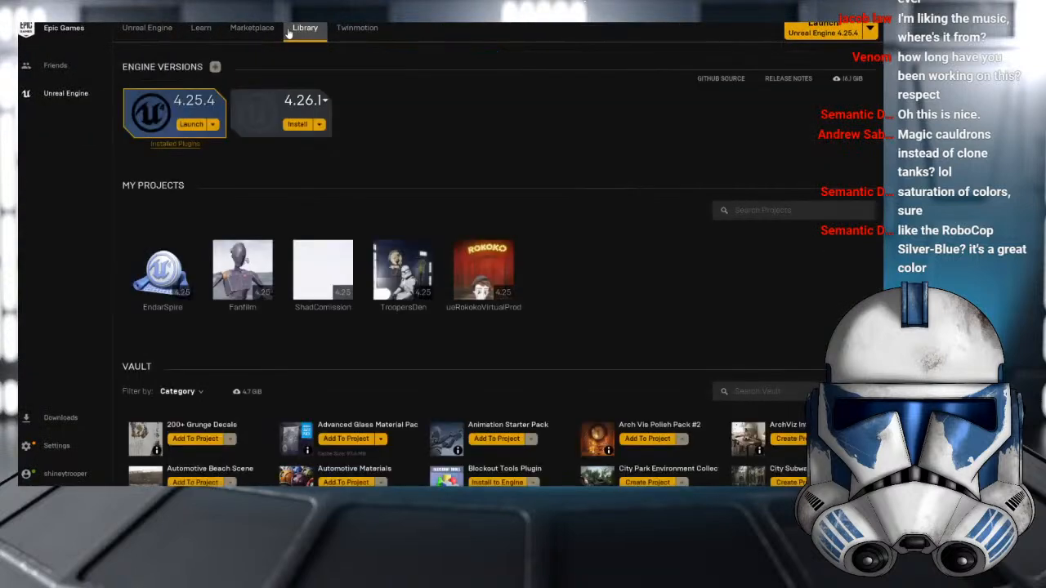
pyautogui.scroll(-3, 441, 248)
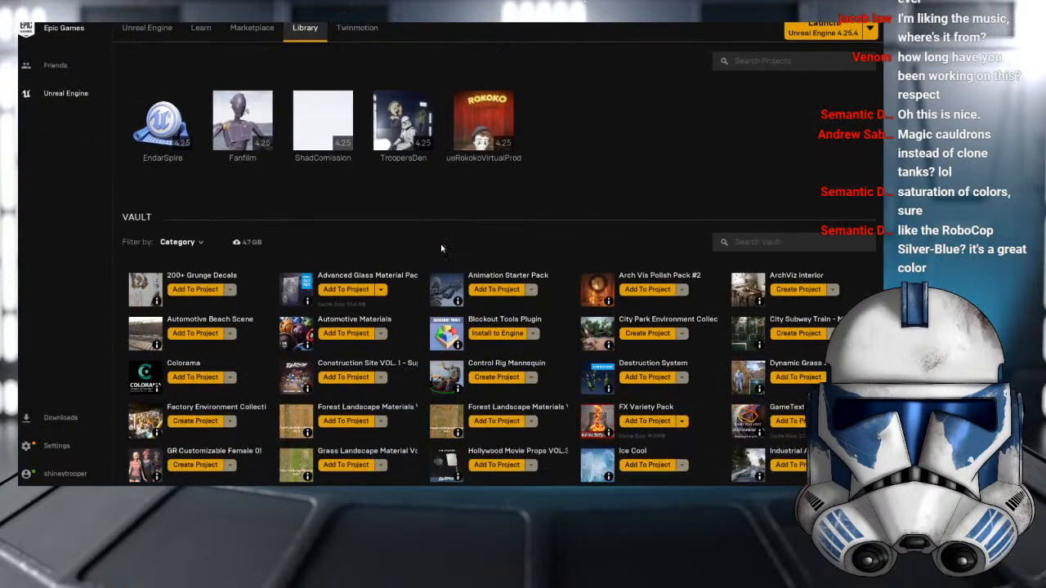
pyautogui.scroll(-1, 389, 281)
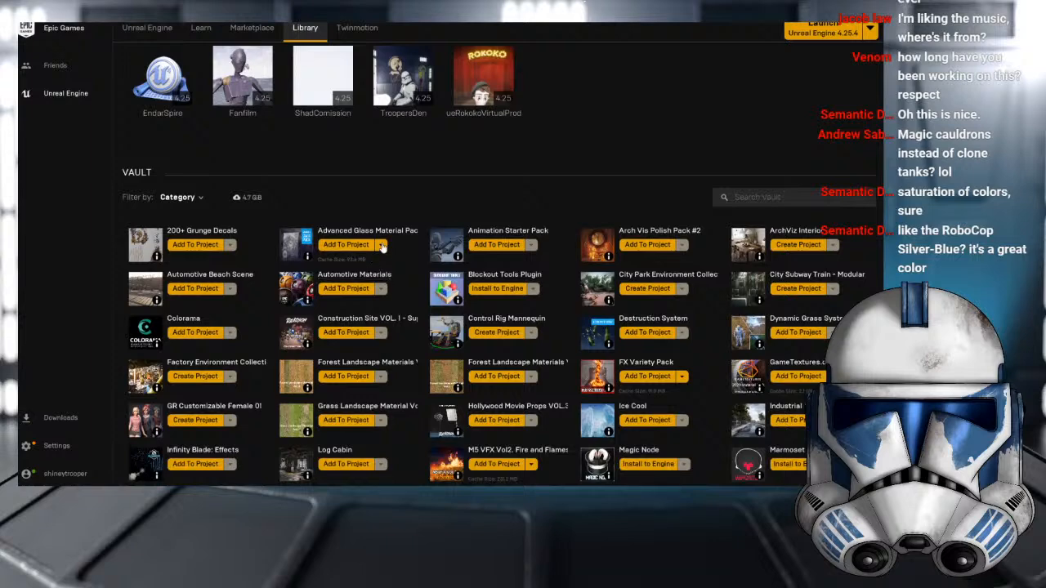
pyautogui.scroll(-1, 376, 248)
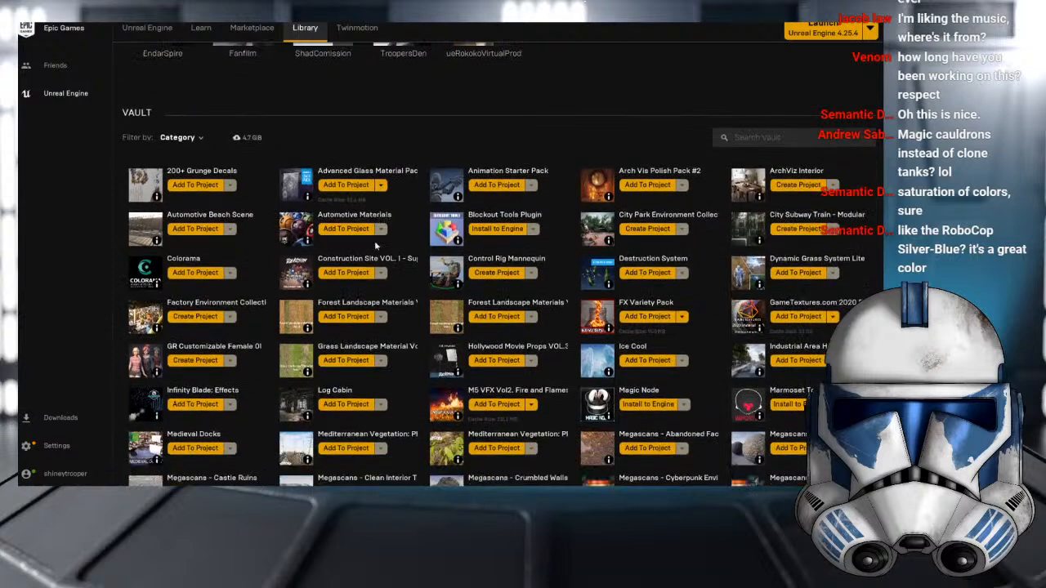
pyautogui.scroll(-1, 372, 201)
pyautogui.scroll(2, 369, 201)
pyautogui.scroll(-1, 368, 201)
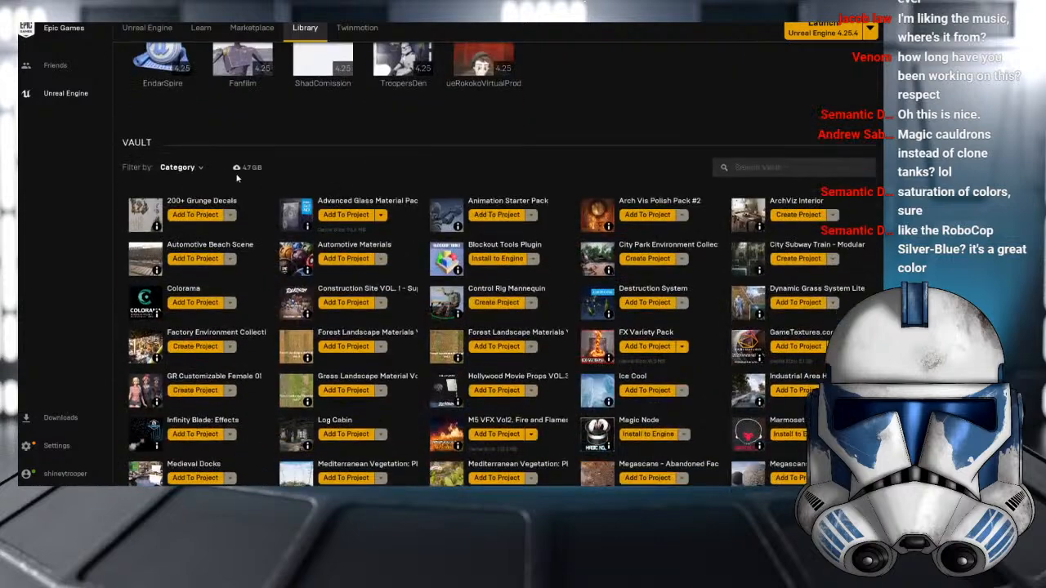
# - Look through the Vault assets, including the category filter options, for content that suits the ship room
pyautogui.click(181, 167)
pyautogui.scroll(-2, 233, 204)
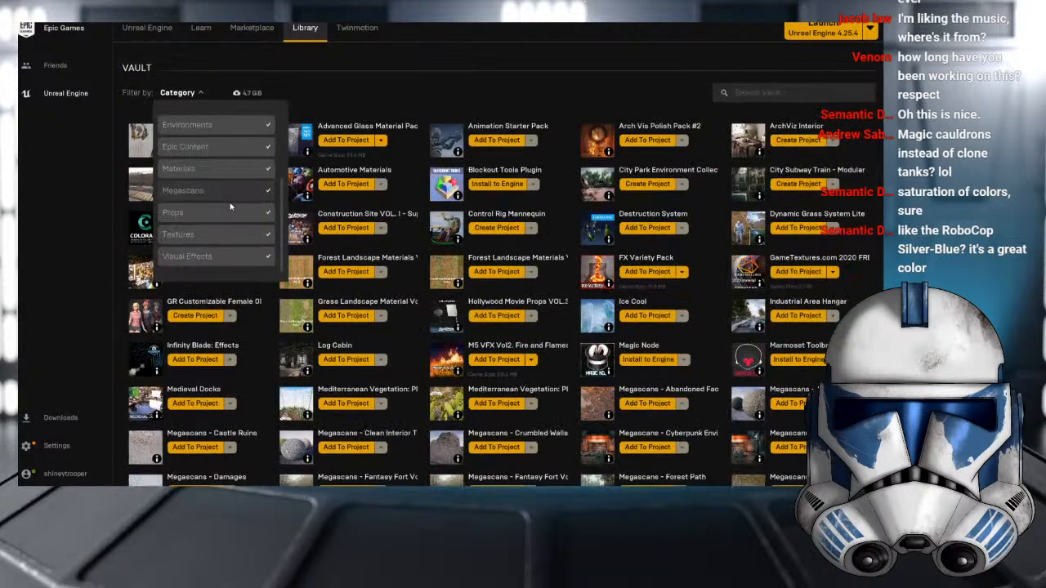
pyautogui.click(339, 101)
pyautogui.scroll(-6, 369, 168)
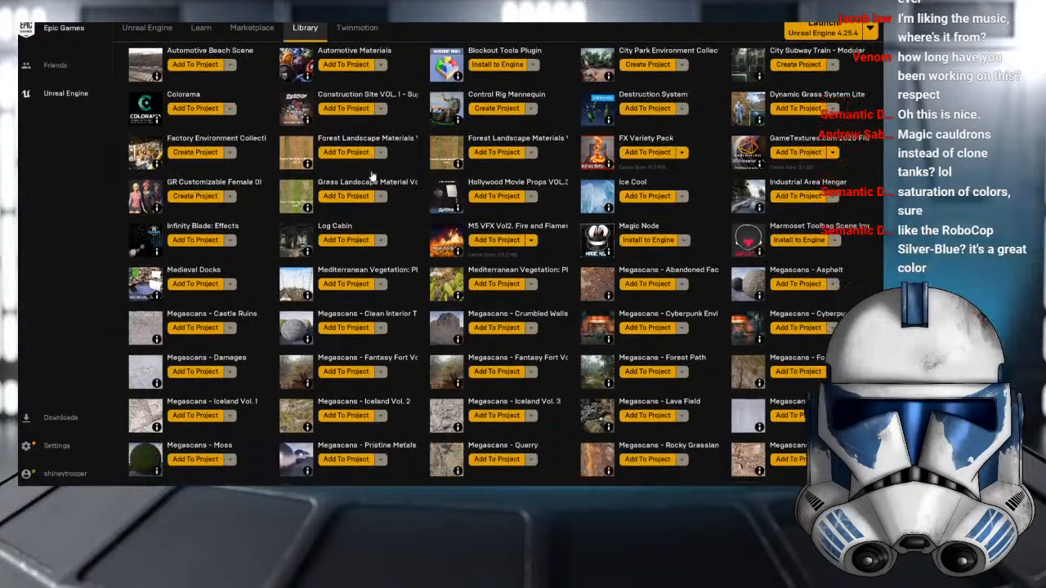
pyautogui.scroll(-4, 371, 175)
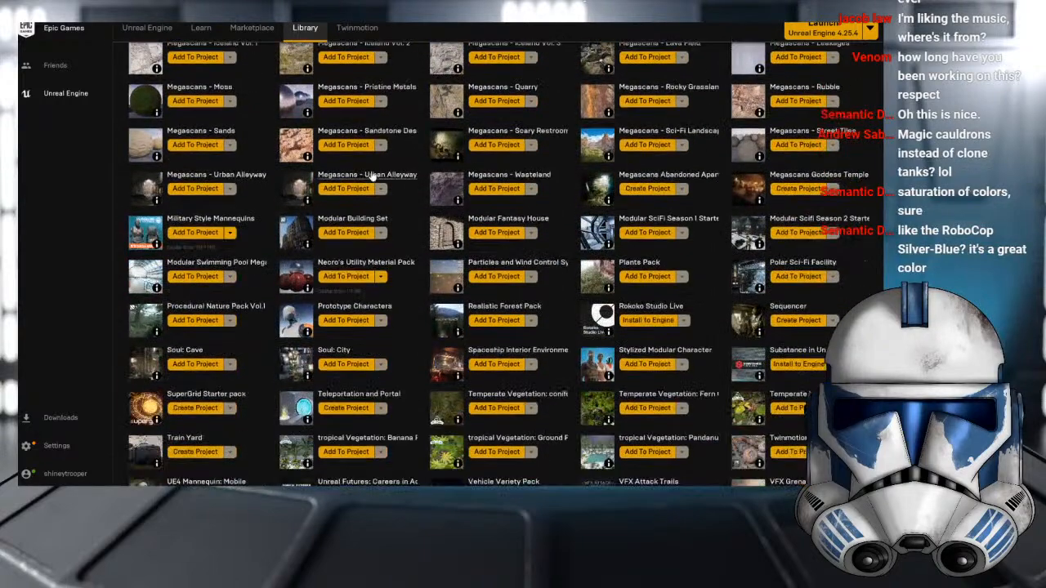
pyautogui.scroll(-2, 371, 175)
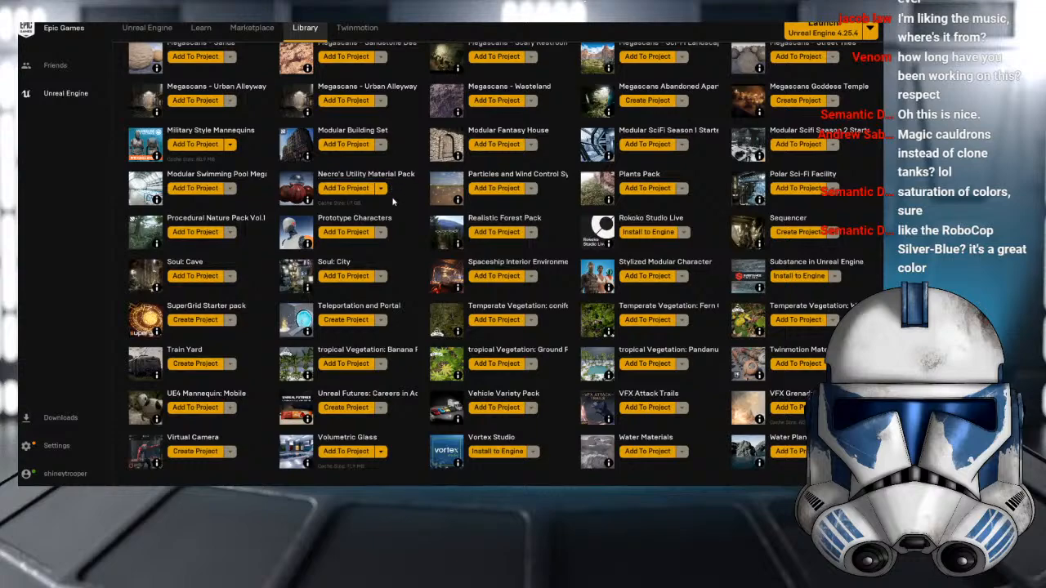
pyautogui.scroll(12, 384, 209)
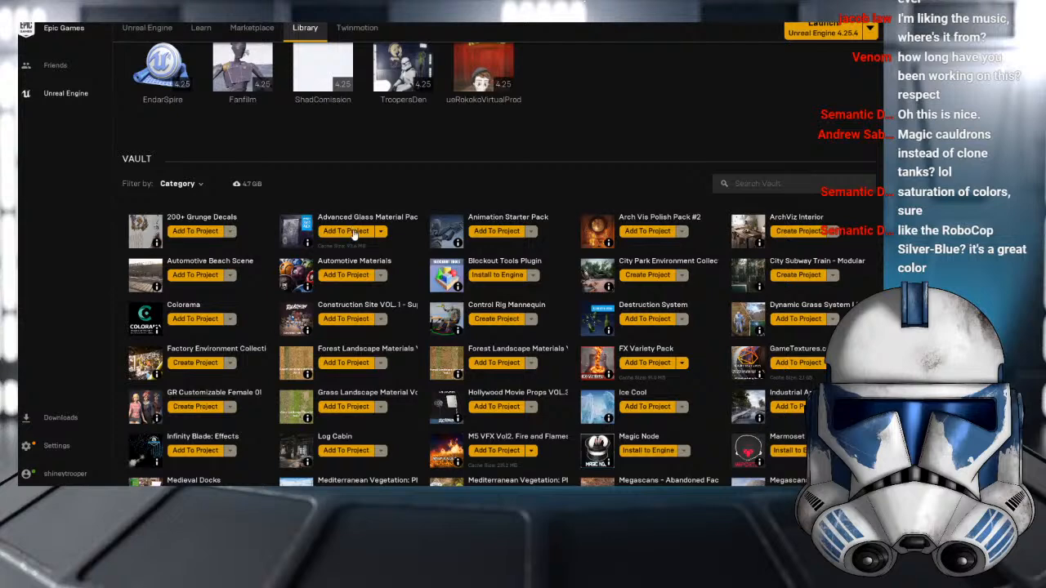
# - Add the Advanced Glass Material Pack from the Vault to the EndarSpire project
pyautogui.click(346, 231)
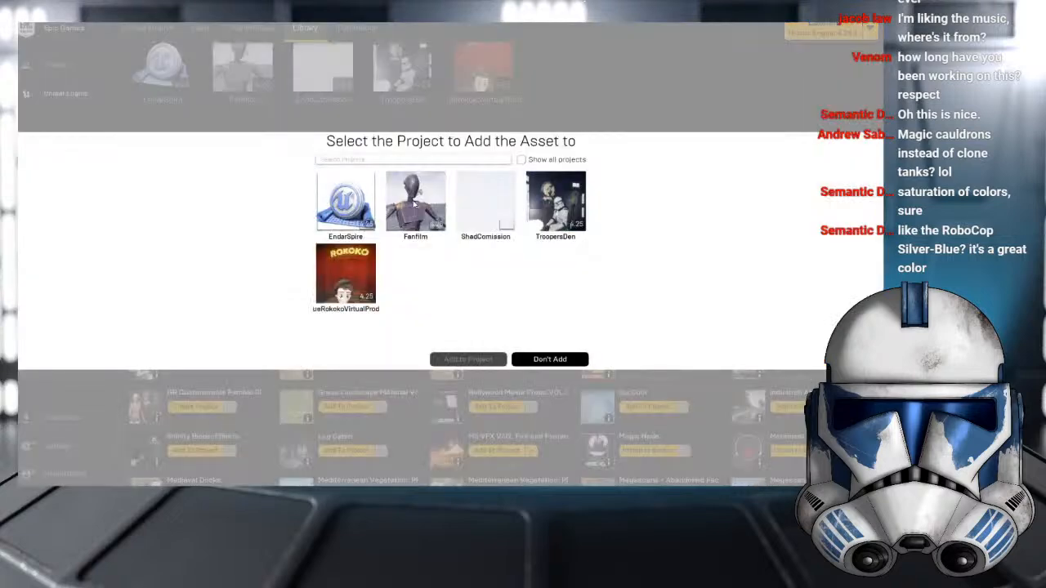
pyautogui.click(345, 204)
pyautogui.click(468, 359)
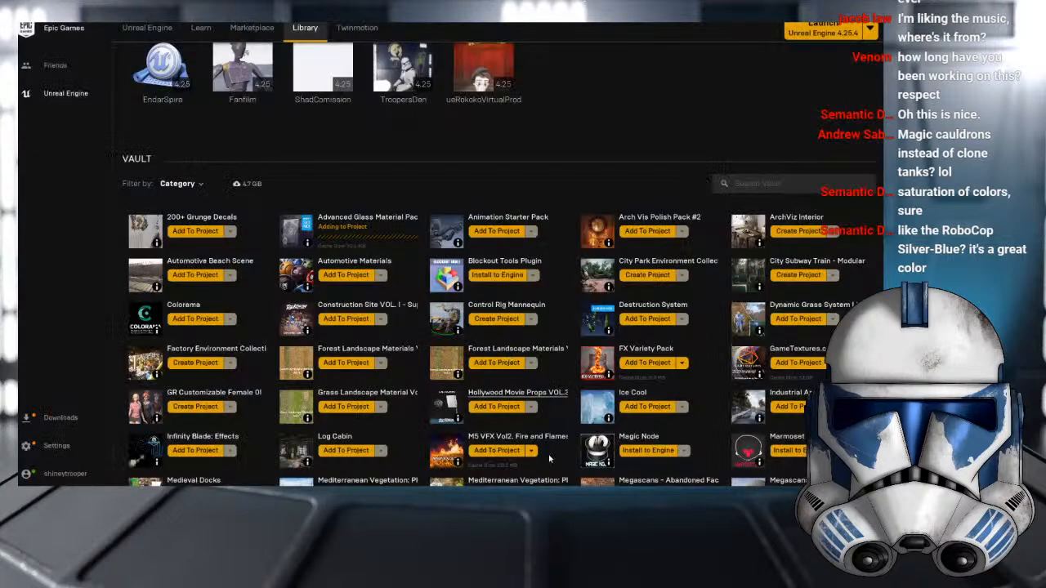
# - Switch to the Unreal Editor and open the 01_Clean materials folder of the AdvancedGlassPack content
pyautogui.moveTo(511, 482)
pyautogui.click(401, 449)
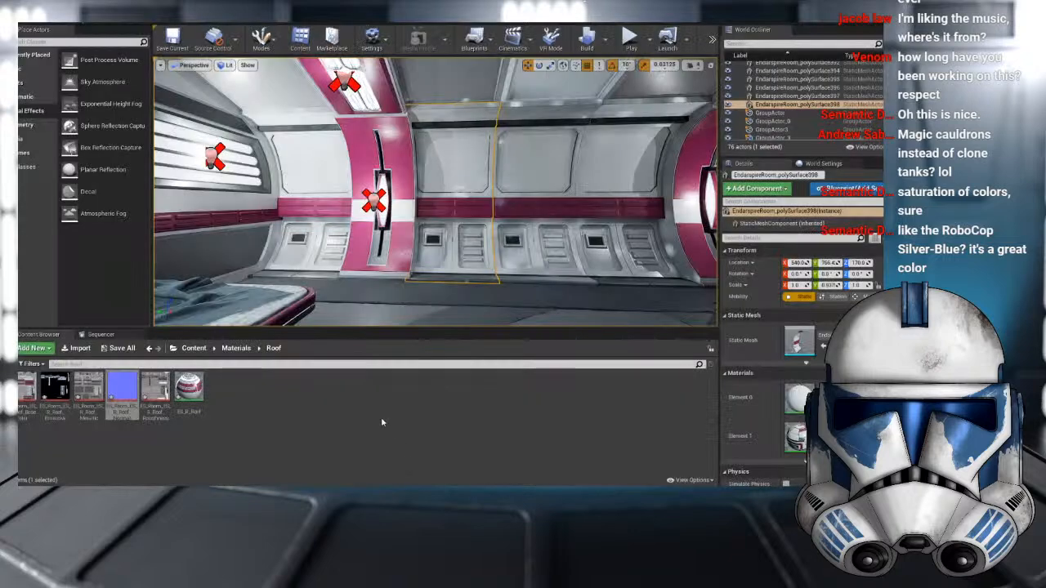
pyautogui.click(197, 349)
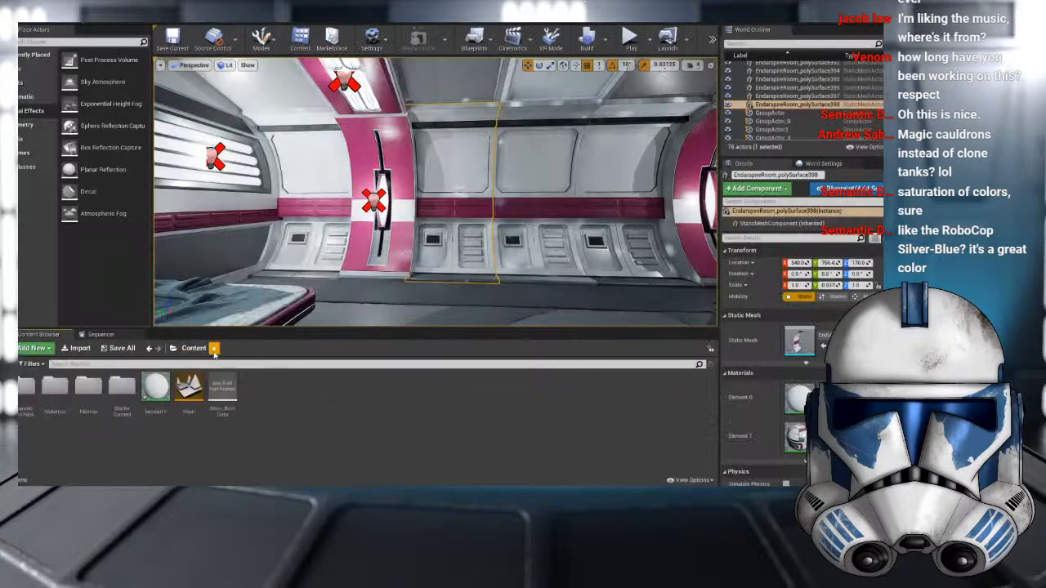
pyautogui.doubleClick(27, 386)
pyautogui.doubleClick(56, 387)
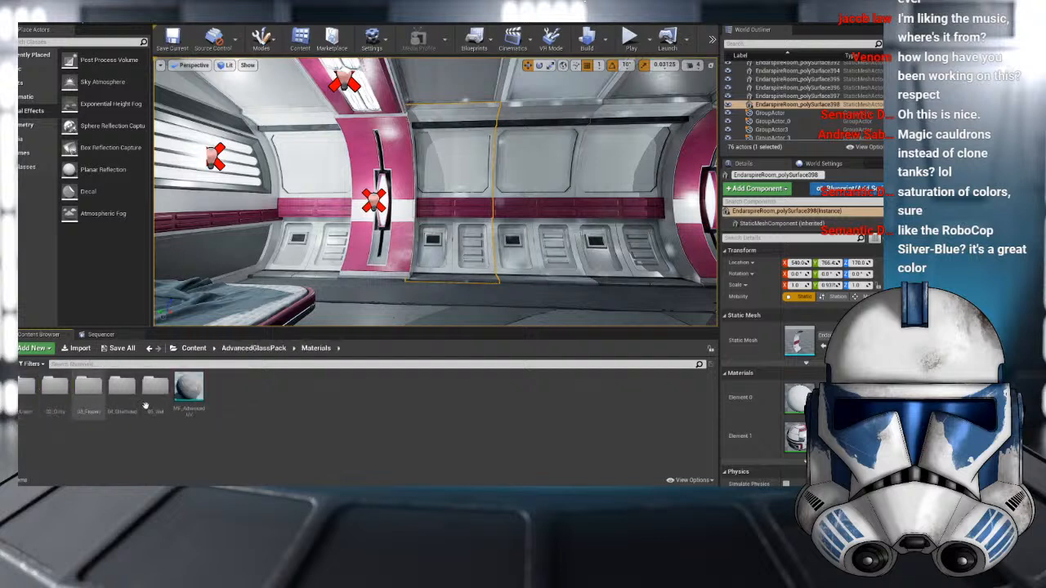
pyautogui.doubleClick(28, 388)
# - Apply the M_Glass_CleanMaster material to the upper window panels along the curved side wall
pyautogui.moveTo(56, 398); pyautogui.dragTo(467, 219)
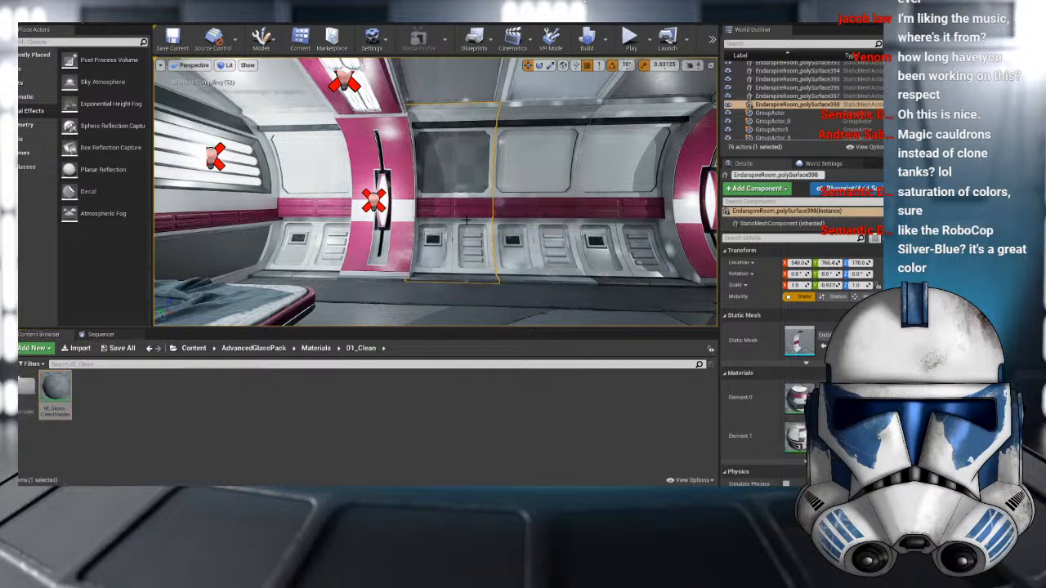
pyautogui.moveTo(56, 395); pyautogui.dragTo(516, 188)
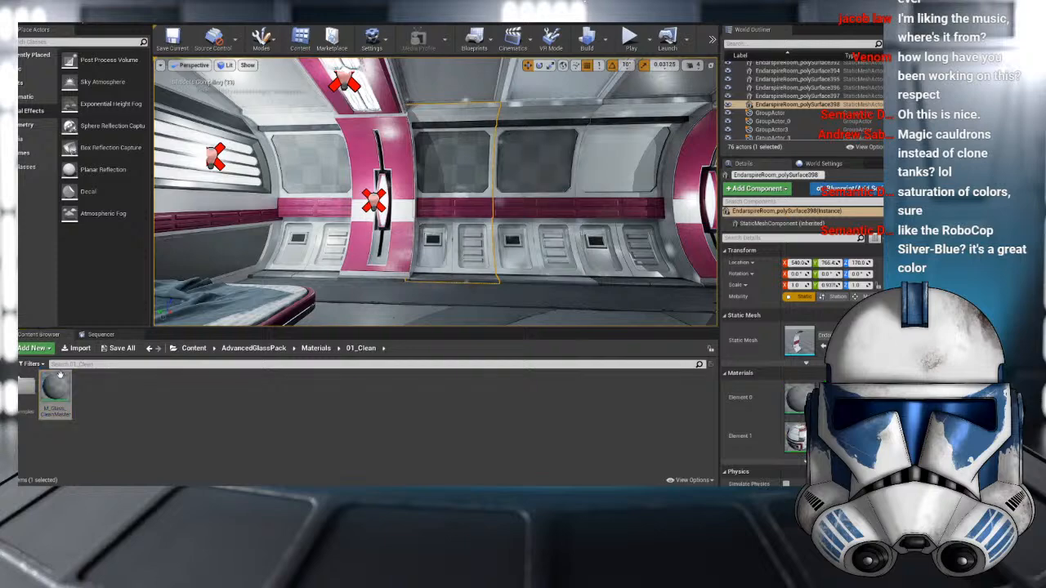
pyautogui.moveTo(55, 396); pyautogui.dragTo(613, 171)
pyautogui.moveTo(510, 184); pyautogui.dragTo(517, 213)
pyautogui.moveTo(292, 292); pyautogui.dragTo(458, 309, button='right')
pyautogui.moveTo(56, 395); pyautogui.dragTo(496, 187)
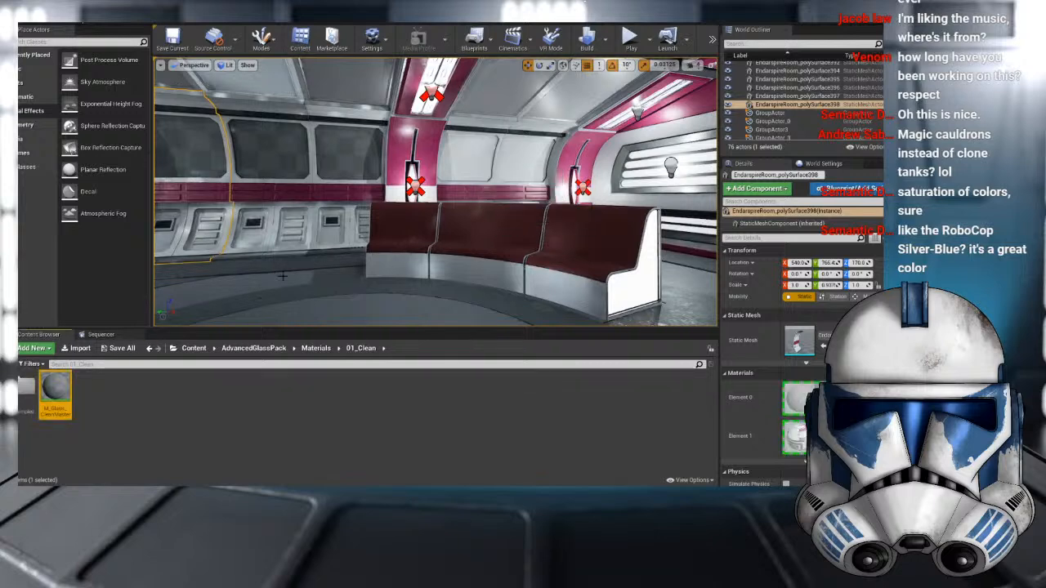
pyautogui.moveTo(72, 383); pyautogui.dragTo(495, 205)
# - Inspect the new glass windows from outside the ship and from inside the room
pyautogui.moveTo(518, 158); pyautogui.dragTo(363, 166, button='right')
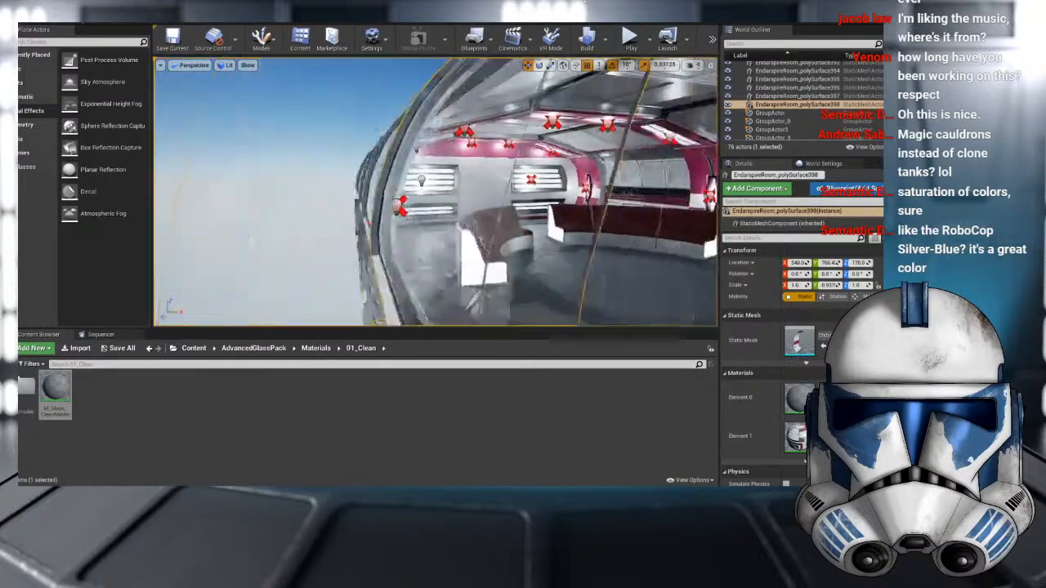
pyautogui.moveTo(436, 191); pyautogui.dragTo(351, 193, button='right')
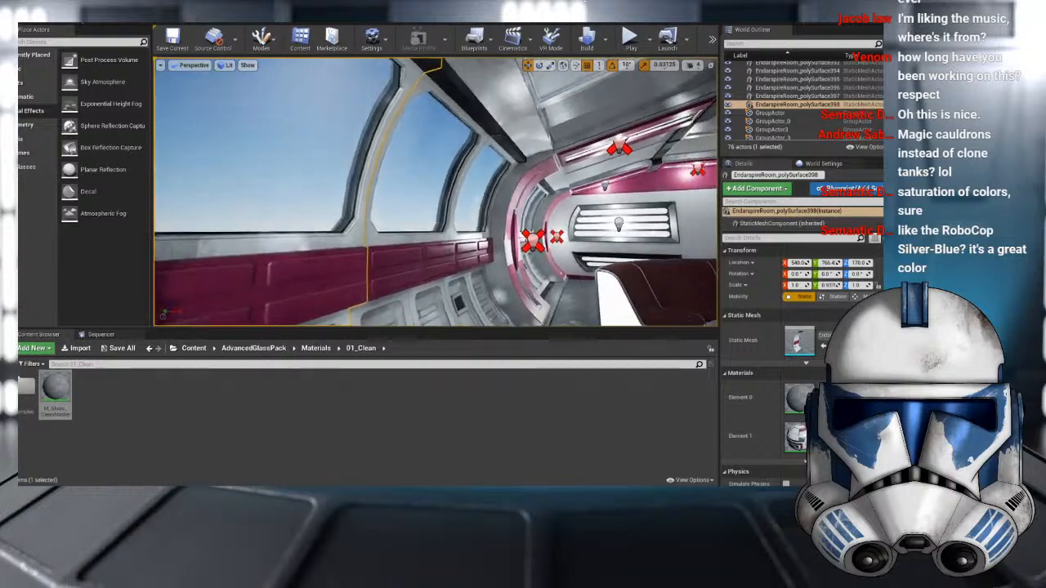
pyautogui.moveTo(351, 193); pyautogui.dragTo(319, 192, button='right')
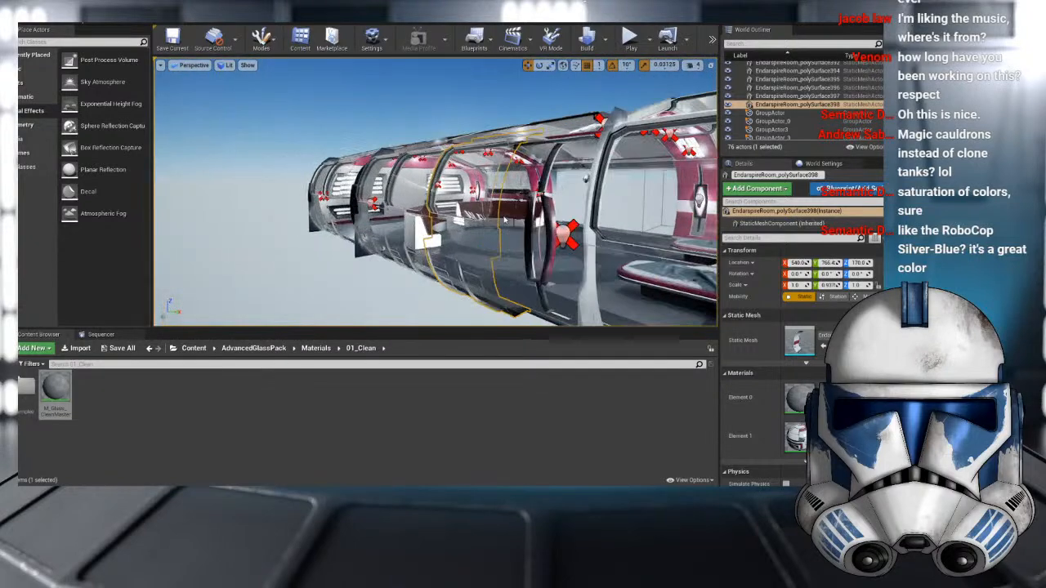
pyautogui.keyDown('alt'); pyautogui.moveTo(504, 220); pyautogui.dragTo(705, 220); pyautogui.keyUp('alt')
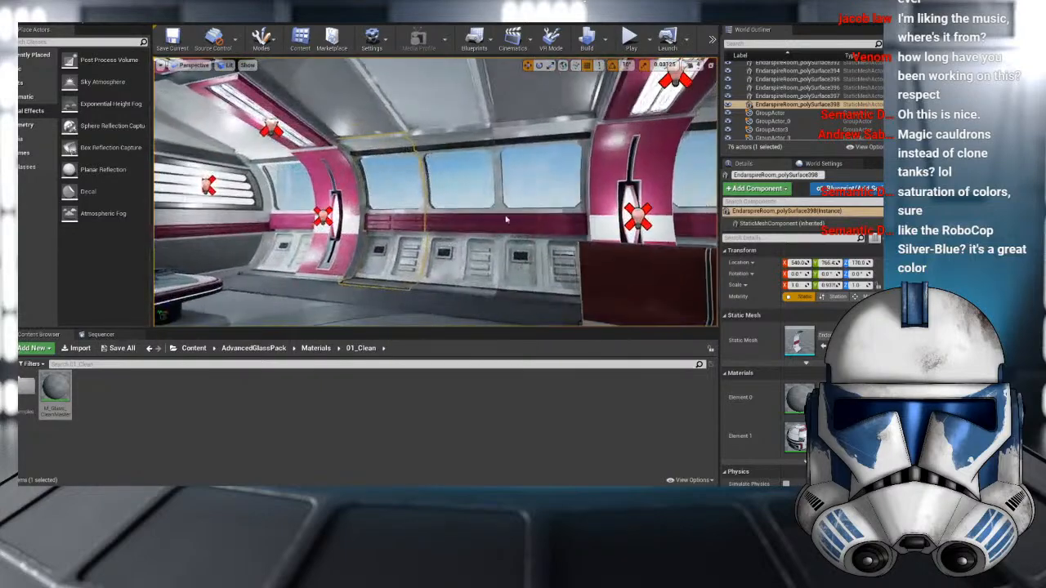
pyautogui.moveTo(507, 219); pyautogui.dragTo(396, 227, button='right')
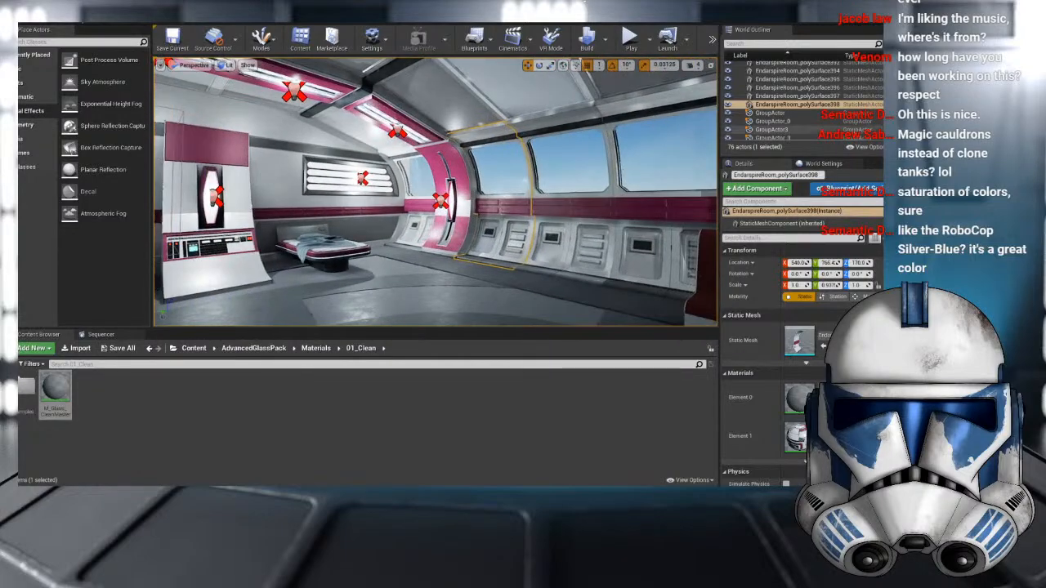
# - Hide the Atmospheric Fog actor and check the windows and the open end of the room without it
pyautogui.scroll(15, 743, 76)
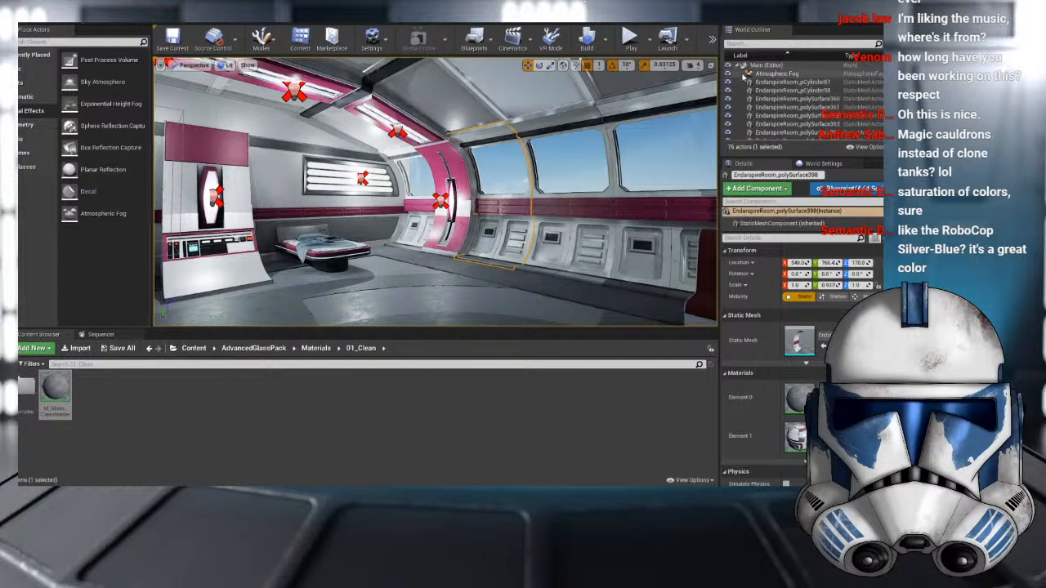
pyautogui.click(740, 74)
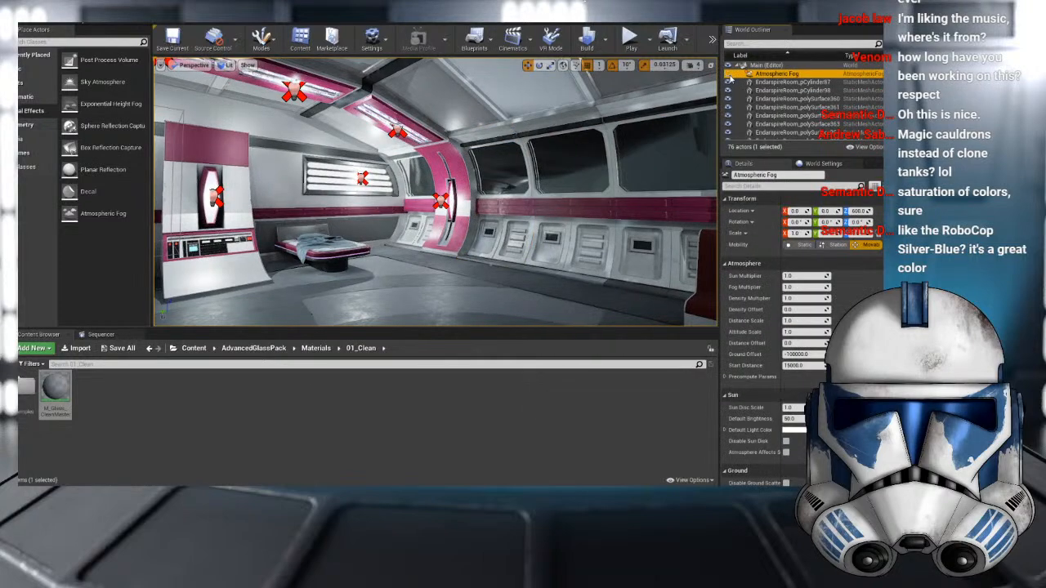
pyautogui.doubleClick(739, 75)
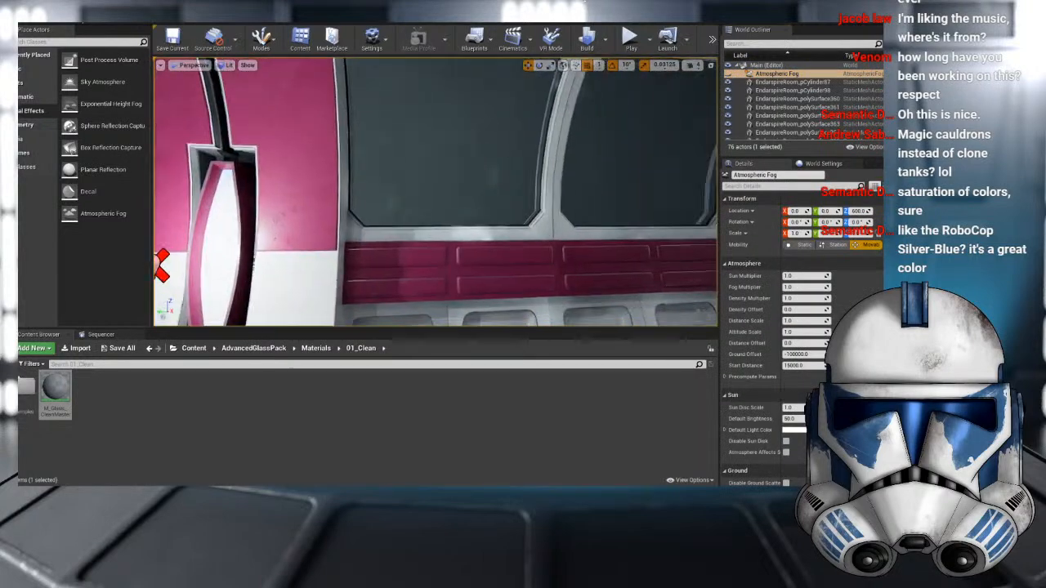
pyautogui.moveTo(435, 192); pyautogui.dragTo(432, 146, button='right')
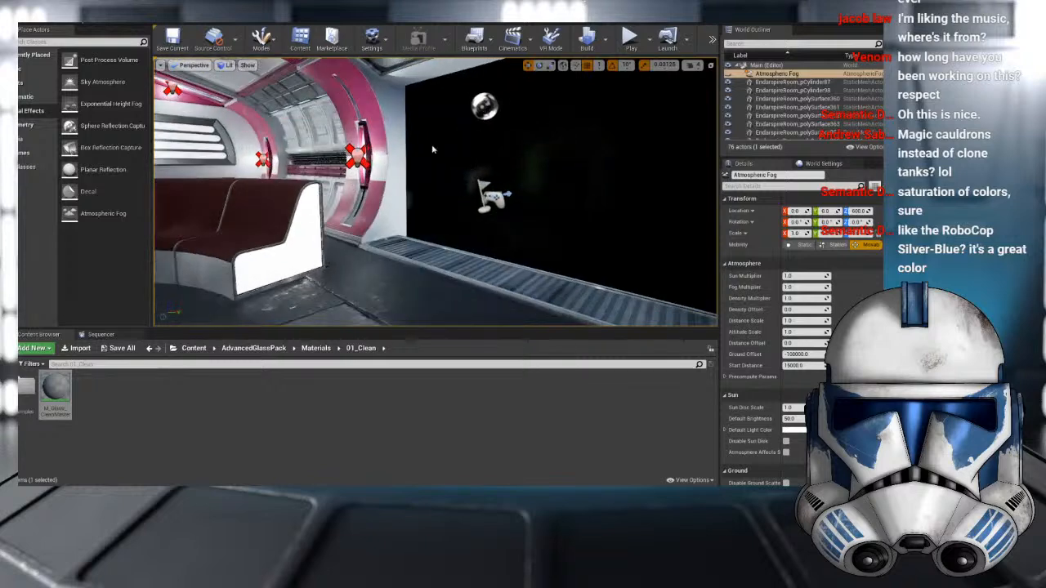
# - Delete the Player Start actor at the open end of the room and leave nothing selected
pyautogui.click(494, 196)
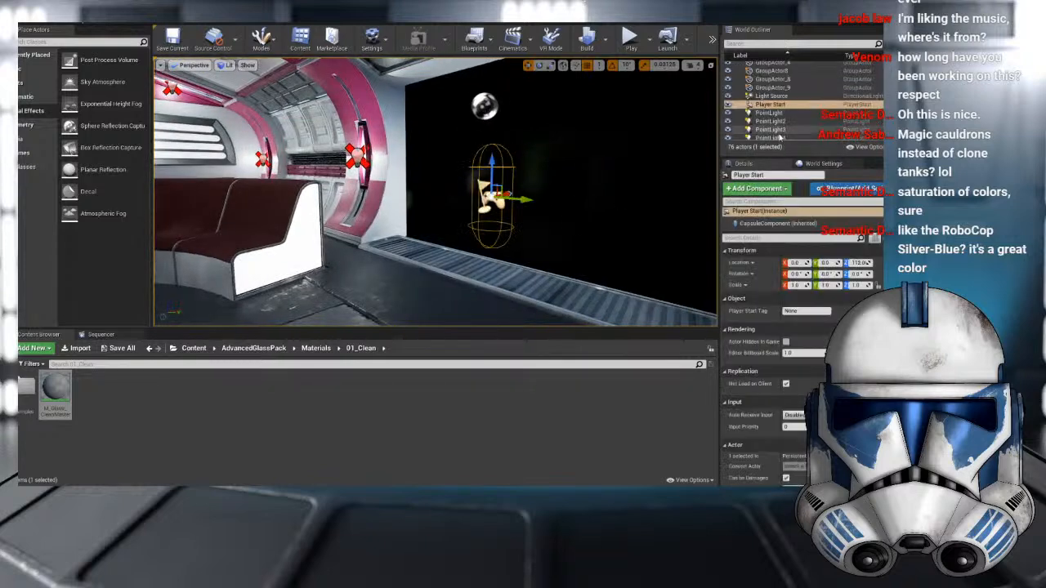
pyautogui.press('Delete')
pyautogui.moveTo(490, 134); pyautogui.dragTo(457, 139, button='right')
pyautogui.click(451, 210)
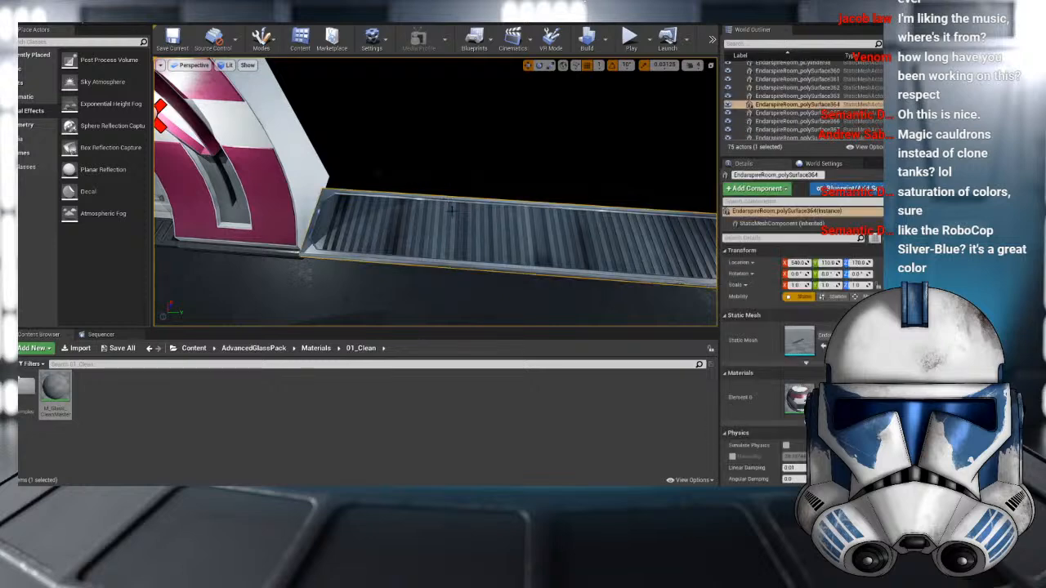
pyautogui.press('Escape')
# - Delete the Light Source directional light from the level
pyautogui.moveTo(709, 214); pyautogui.dragTo(657, 241, button='right')
pyautogui.moveTo(491, 220); pyautogui.dragTo(286, 178, button='right')
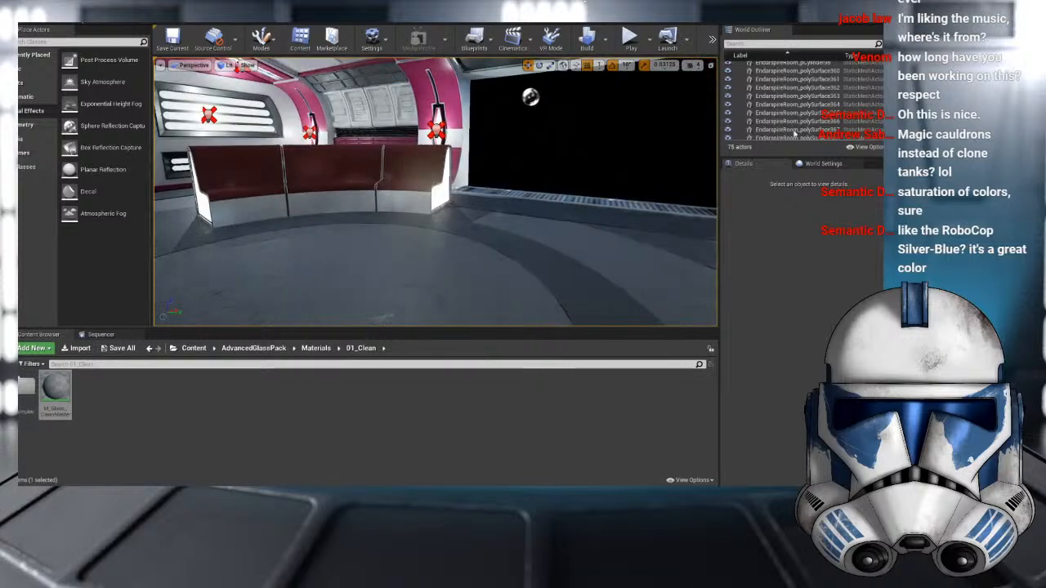
pyautogui.scroll(2, 787, 109)
pyautogui.scroll(-15, 786, 108)
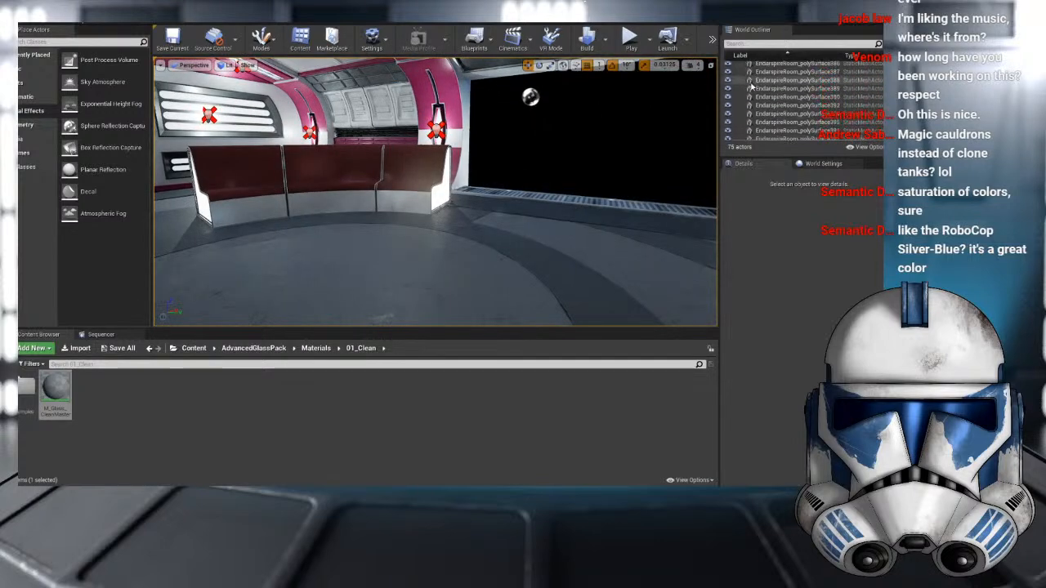
pyautogui.click(771, 117)
pyautogui.press('Delete')
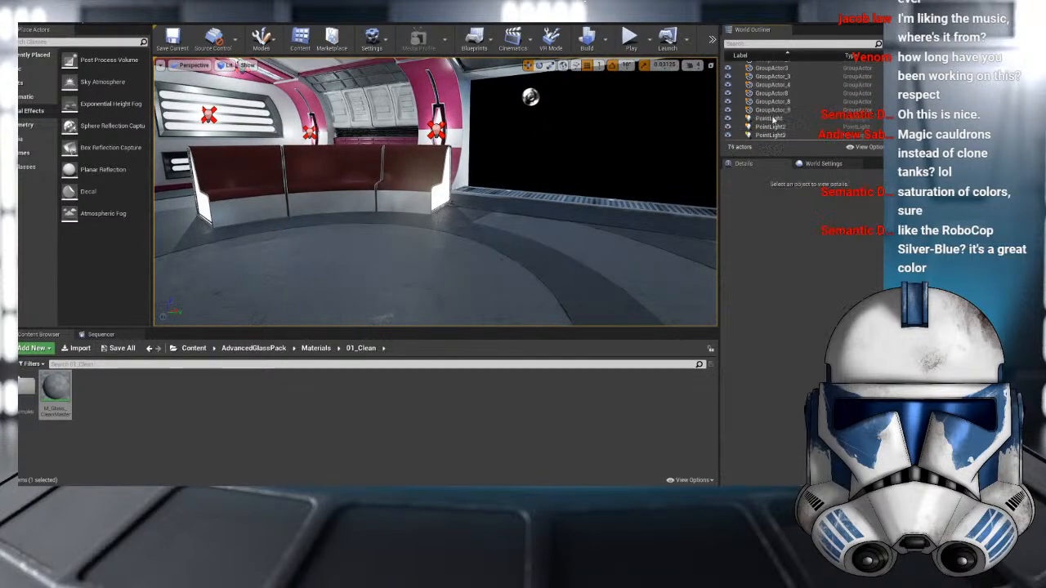
# - Select the sphere reflection capture near the open end of the room and hide it
pyautogui.scroll(-5, 590, 127)
pyautogui.scroll(2, 522, 127)
pyautogui.click(498, 130)
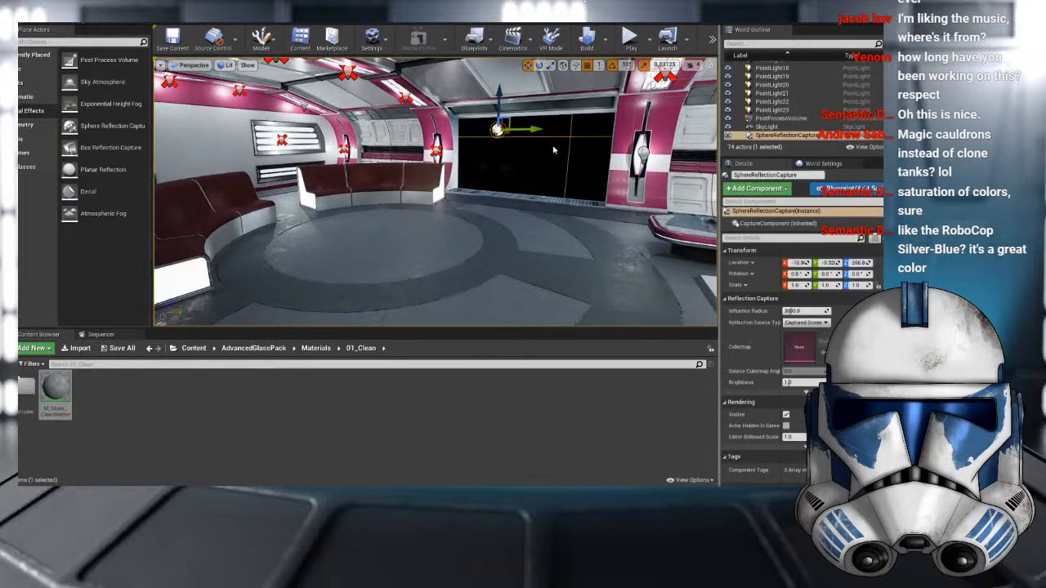
pyautogui.moveTo(661, 150); pyautogui.dragTo(573, 134, button='right')
pyautogui.click(727, 134)
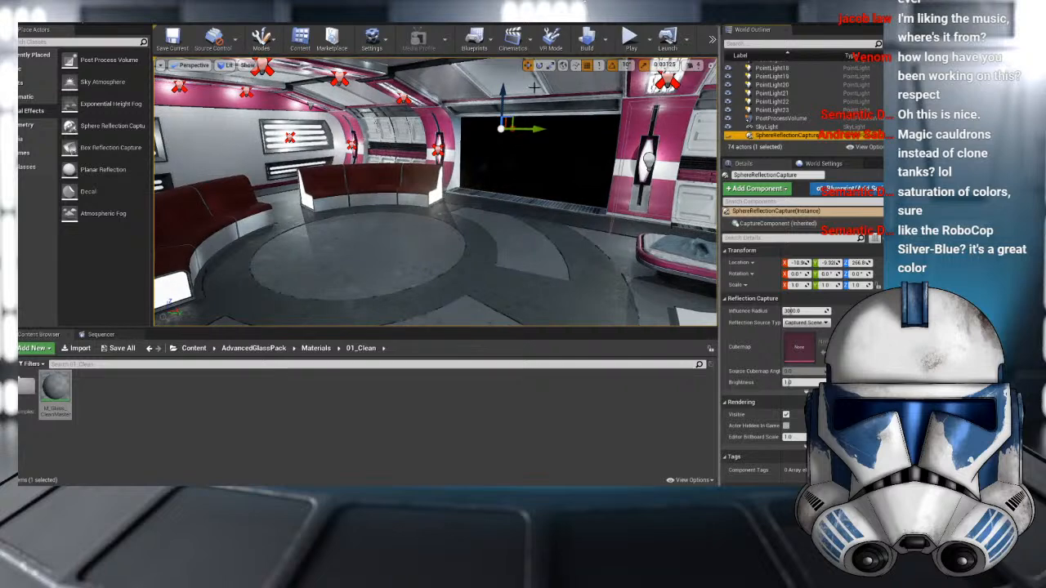
# - Display the viewport in Lighting Only mode and examine the lighting on the ceiling and walls
pyautogui.click(222, 65)
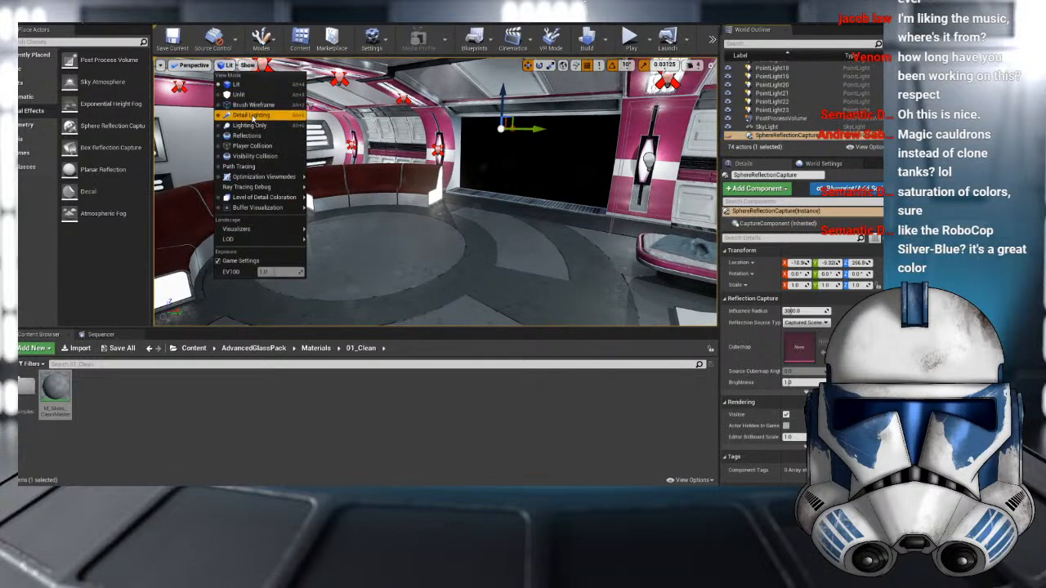
pyautogui.click(249, 125)
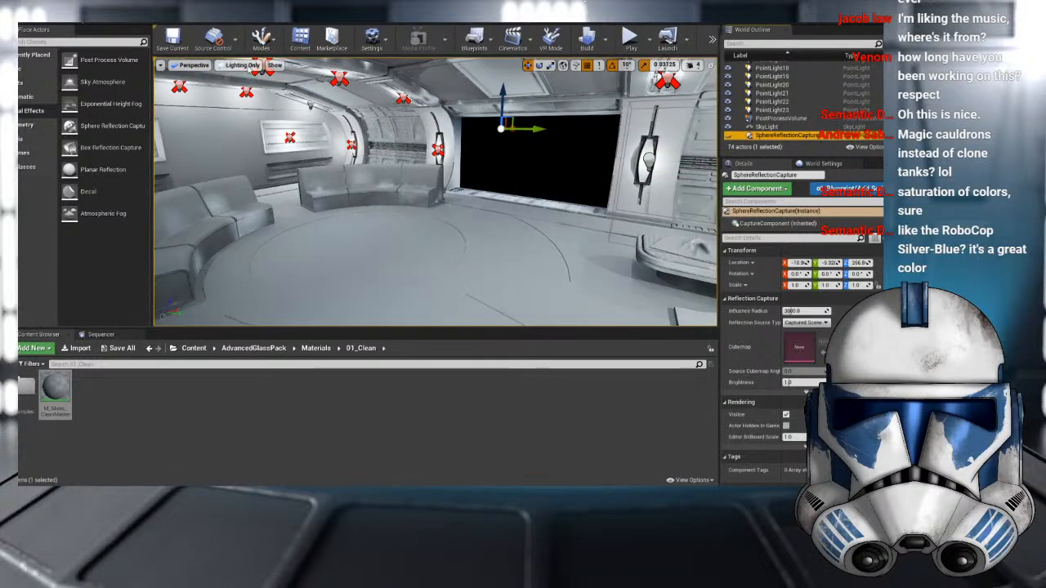
pyautogui.moveTo(412, 146)
pyautogui.mouseDown(button='right')
pyautogui.moveTo(431, 106)
pyautogui.moveTo(406, 137)
pyautogui.mouseUp(button='right')
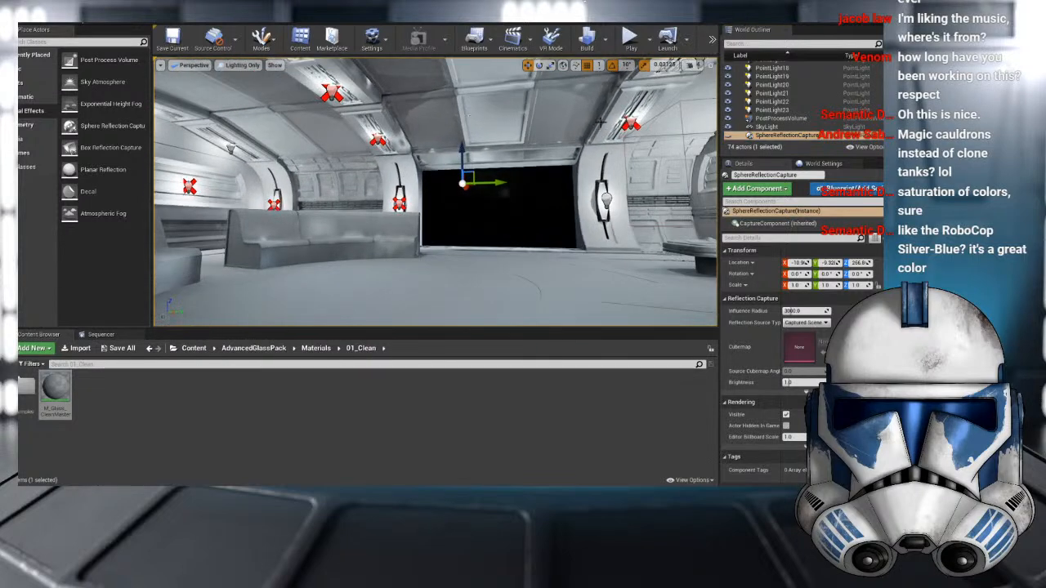
pyautogui.moveTo(455, 107); pyautogui.dragTo(542, 111, button='right')
# - Select ceiling panels and the curved wall section one after another to examine how light falls on each mesh
pyautogui.click(475, 119)
pyautogui.click(543, 111)
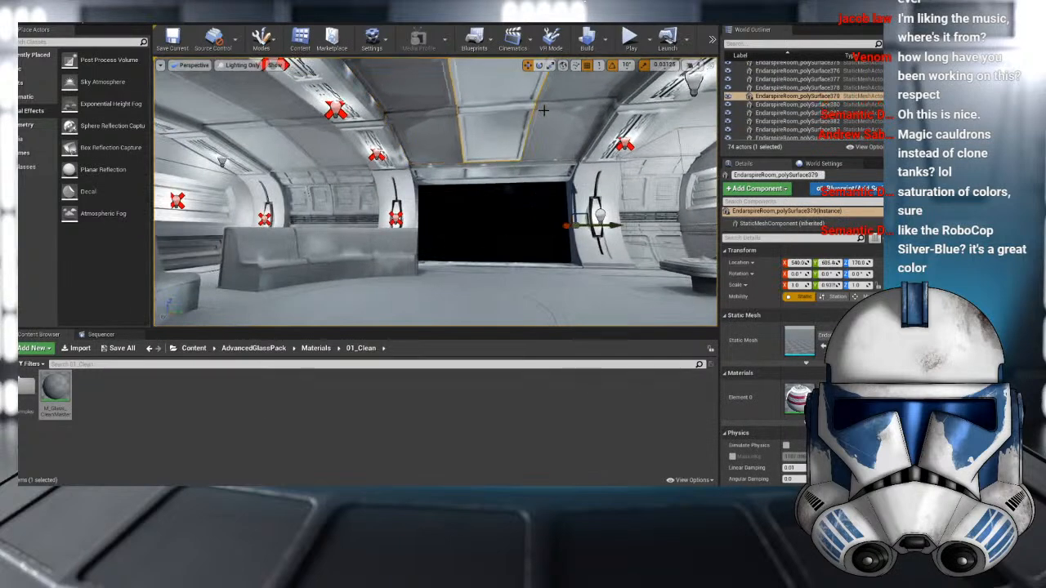
pyautogui.click(543, 111)
pyautogui.click(448, 127)
pyautogui.click(431, 116)
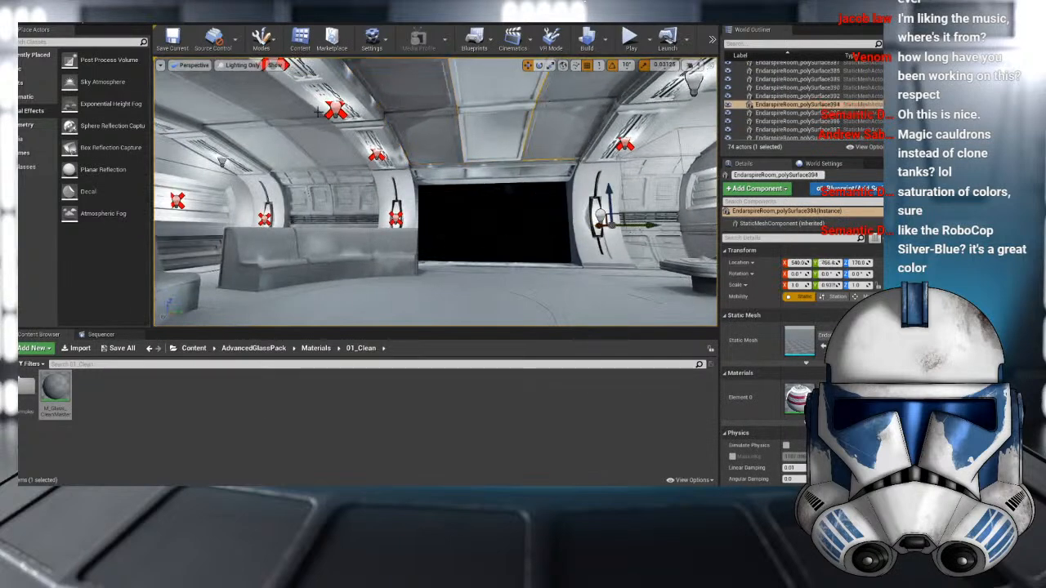
pyautogui.click(297, 115)
# - Display the viewport in Path Tracing and Reflections modes and examine the reflections around the seating area
pyautogui.click(236, 67)
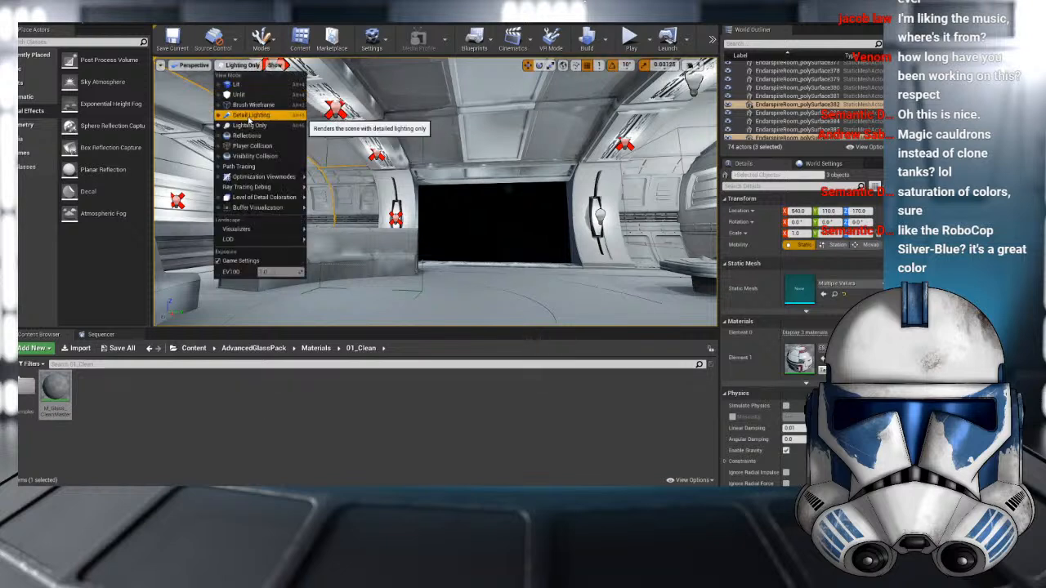
pyautogui.click(254, 166)
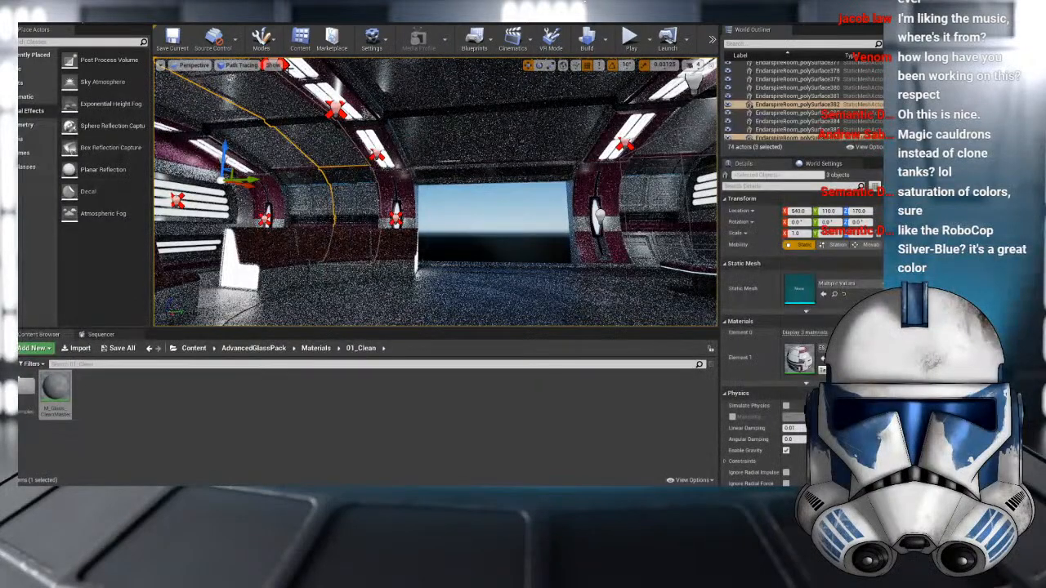
pyautogui.click(241, 65)
pyautogui.click(245, 138)
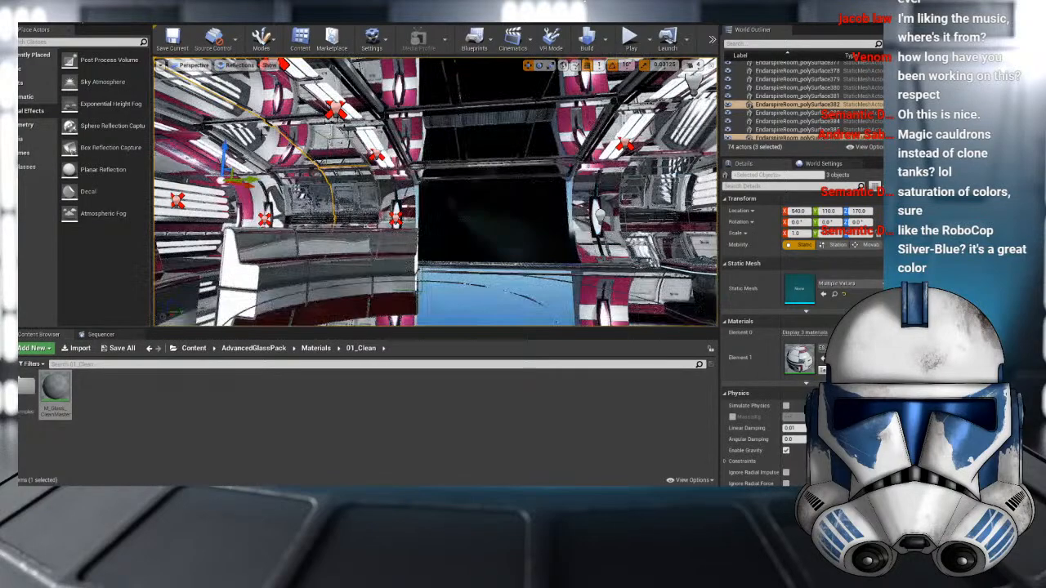
pyautogui.moveTo(461, 208); pyautogui.dragTo(481, 218, button='right')
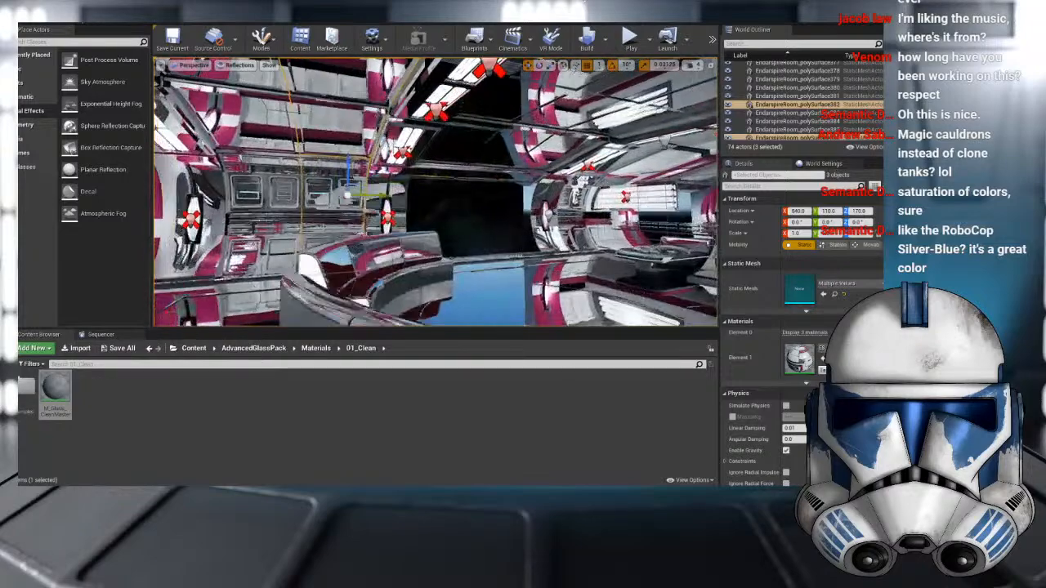
# - Find the sphere reflection capture among the level's actors, unhide it and delete it
pyautogui.scroll(15, 785, 98)
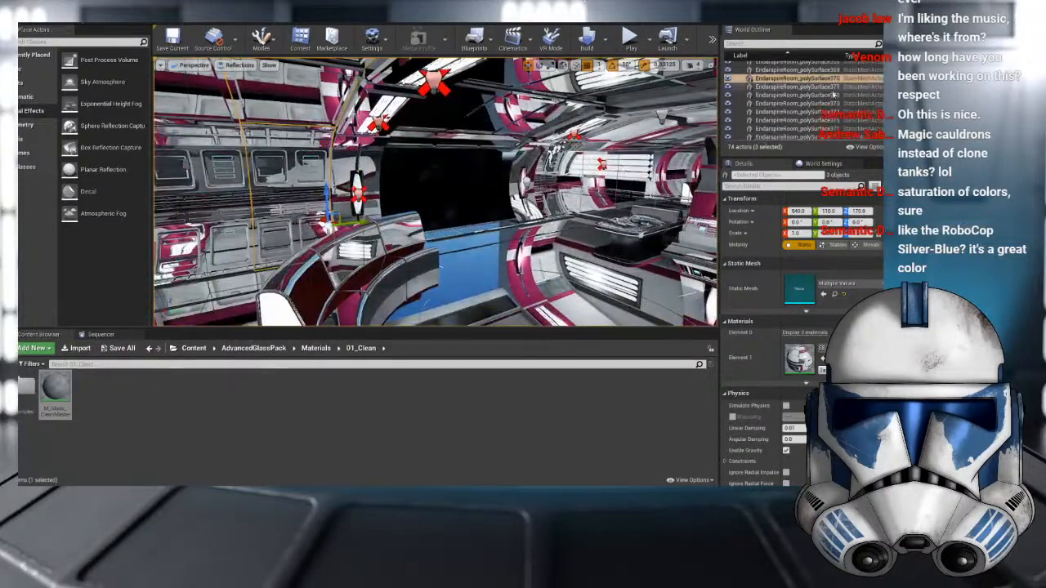
pyautogui.scroll(-10, 738, 80)
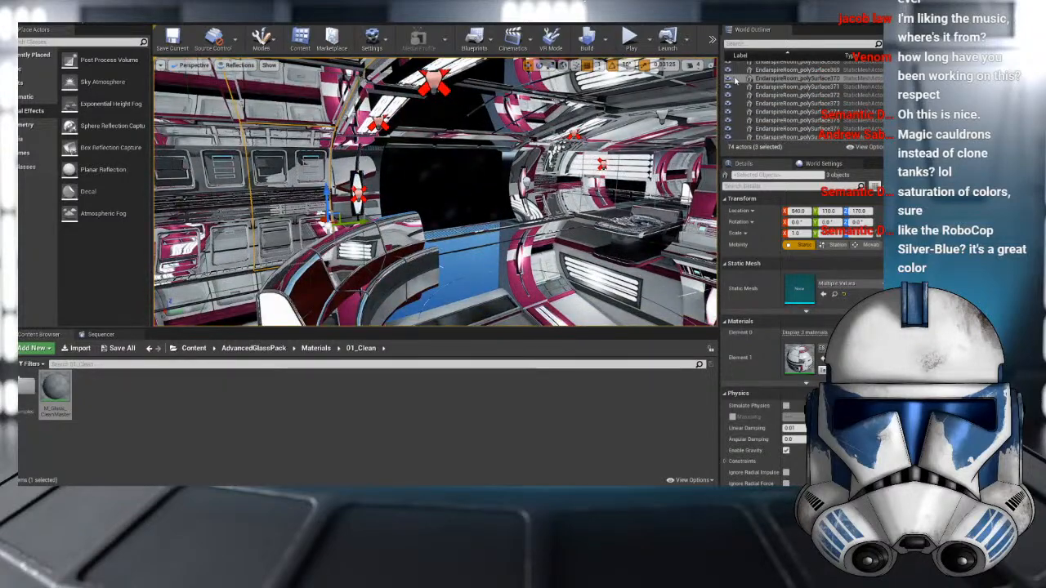
pyautogui.scroll(-8, 738, 123)
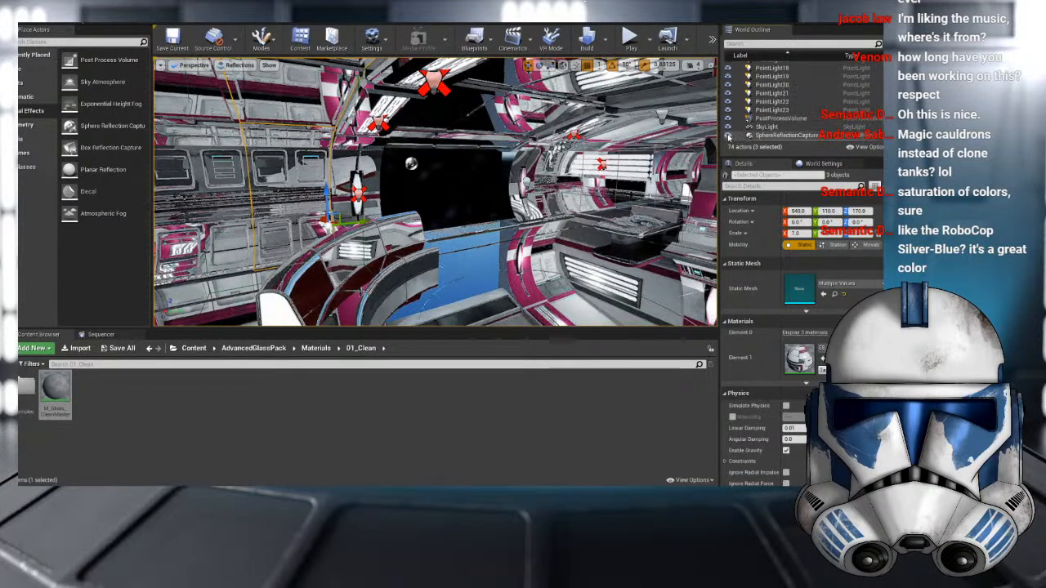
pyautogui.press('Delete')
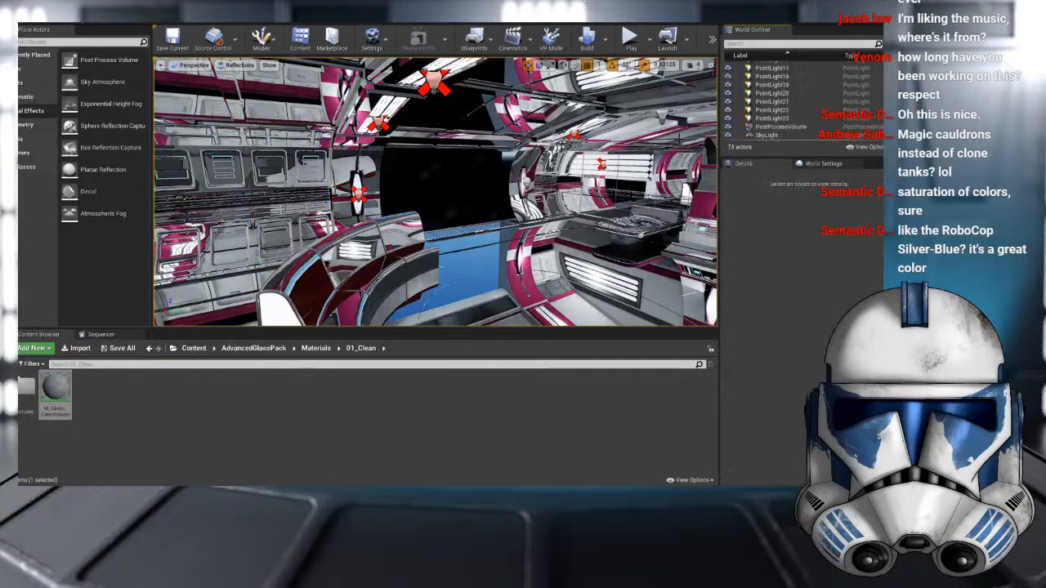
# - Return the viewport to Lit mode, facing the two beds at the end of the room
pyautogui.moveTo(703, 161); pyautogui.dragTo(695, 106, button='right')
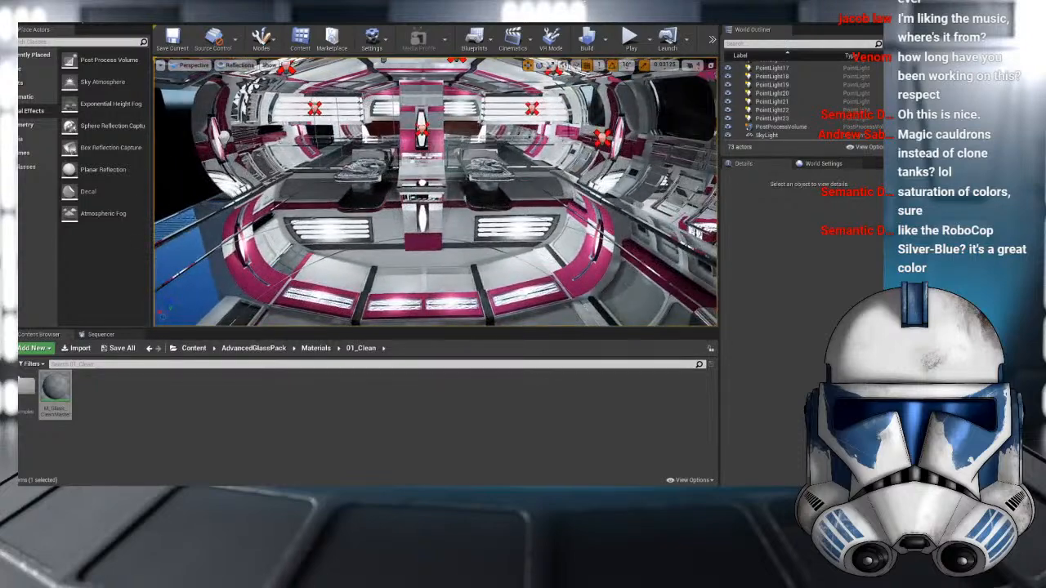
pyautogui.click(239, 66)
pyautogui.click(254, 84)
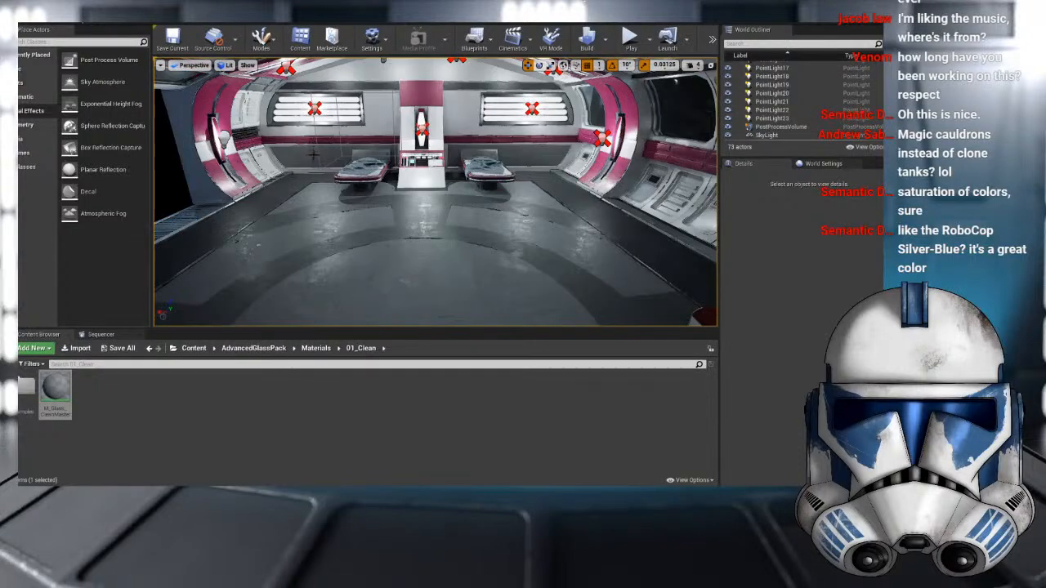
# - Set the lighting build quality to Medium
pyautogui.moveTo(417, 151); pyautogui.dragTo(233, 143, button='right')
pyautogui.click(605, 40)
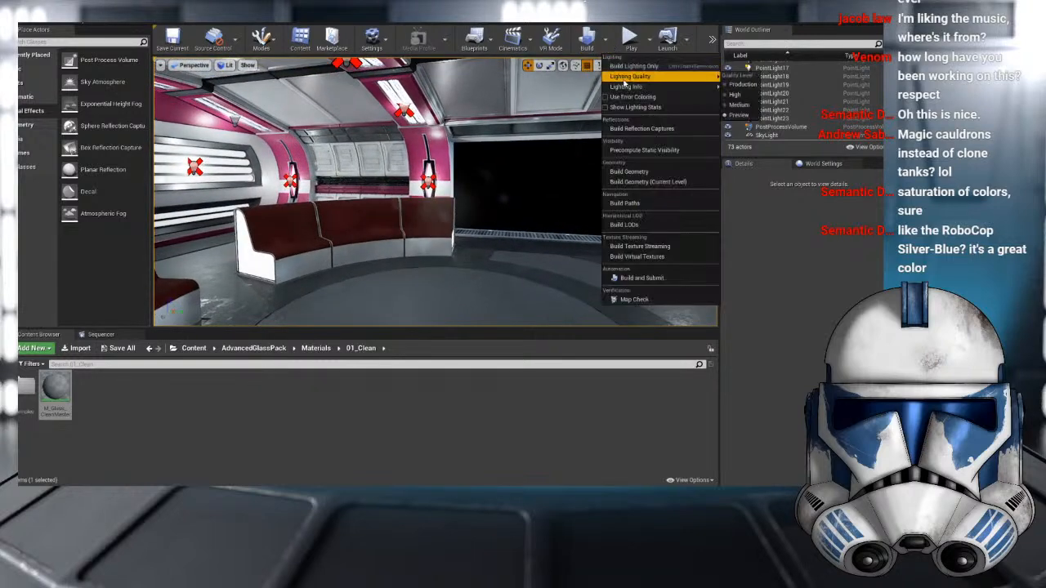
pyautogui.moveTo(679, 78)
pyautogui.click(740, 101)
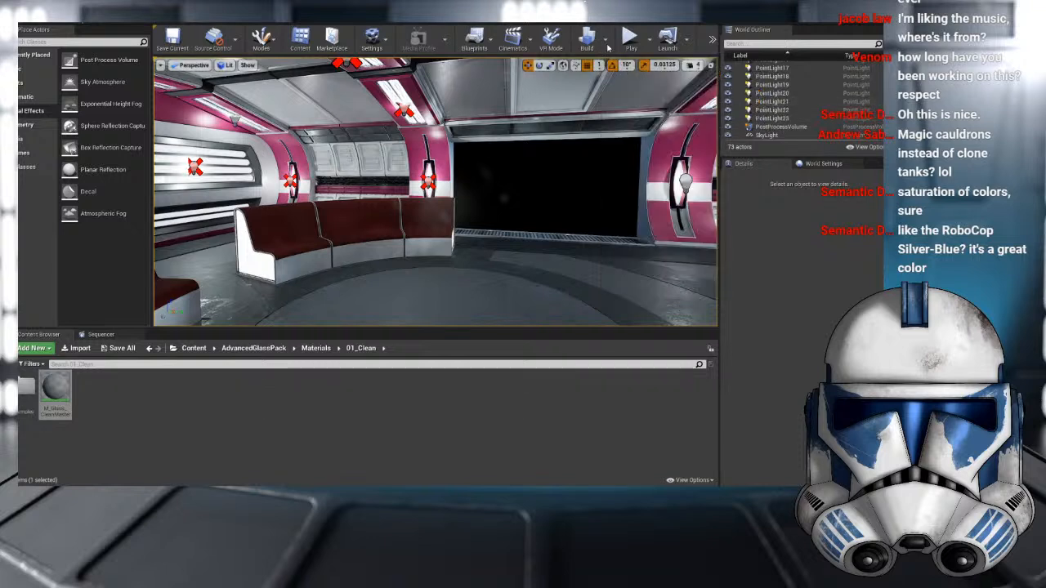
pyautogui.click(607, 45)
pyautogui.moveTo(658, 75)
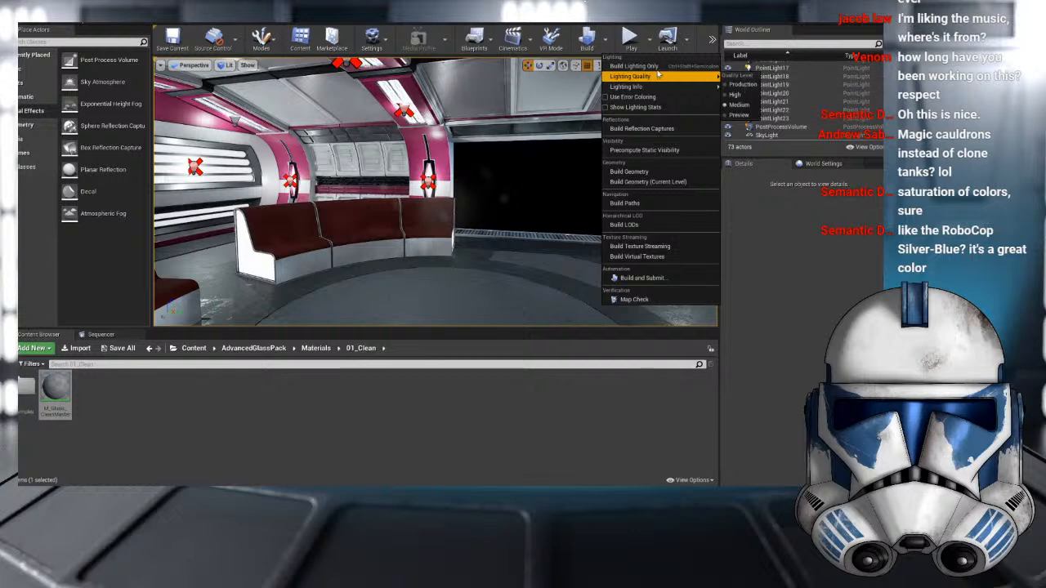
# - Select the two ceiling panels near the dark opening and inspect their material, physics and collision properties
pyautogui.click(471, 85)
pyautogui.click(472, 95)
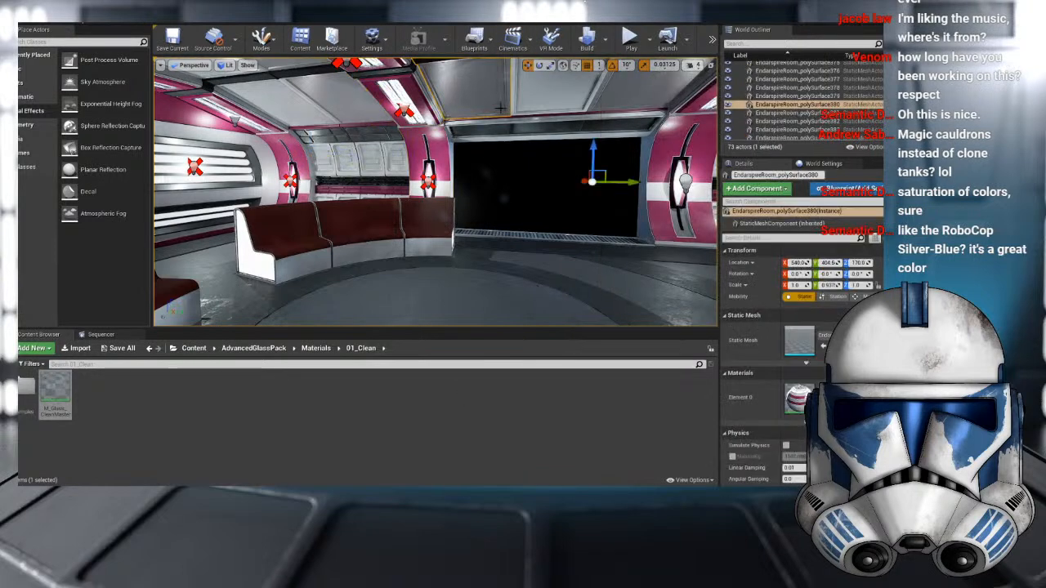
pyautogui.scroll(-2, 844, 311)
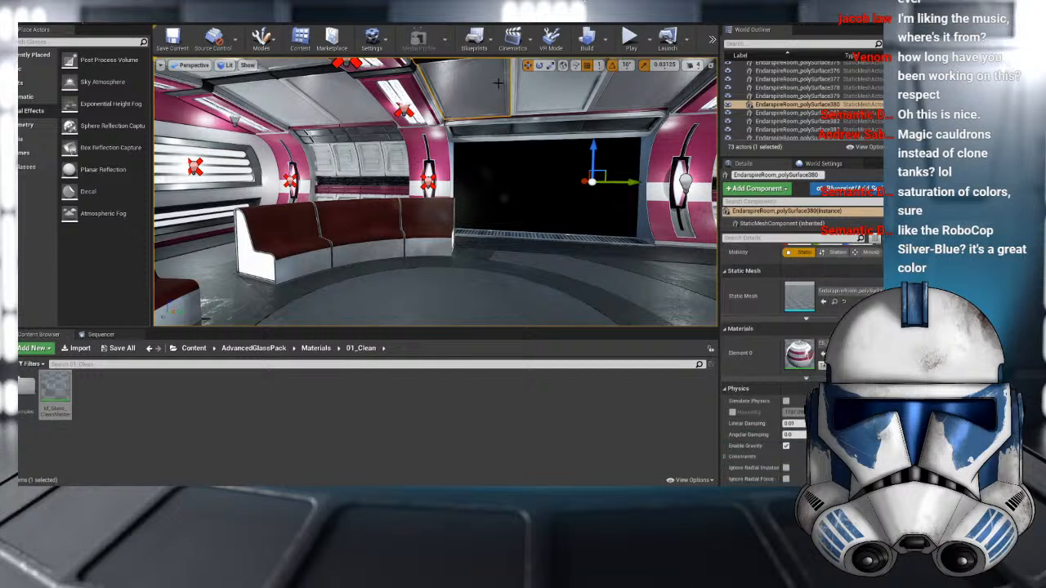
pyautogui.click(547, 89)
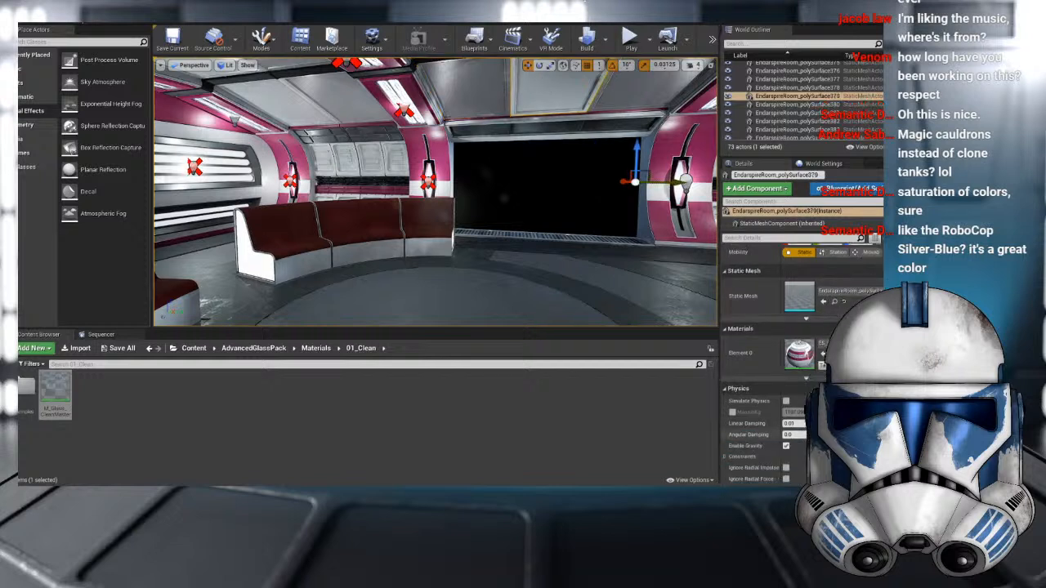
pyautogui.scroll(-8, 800, 367)
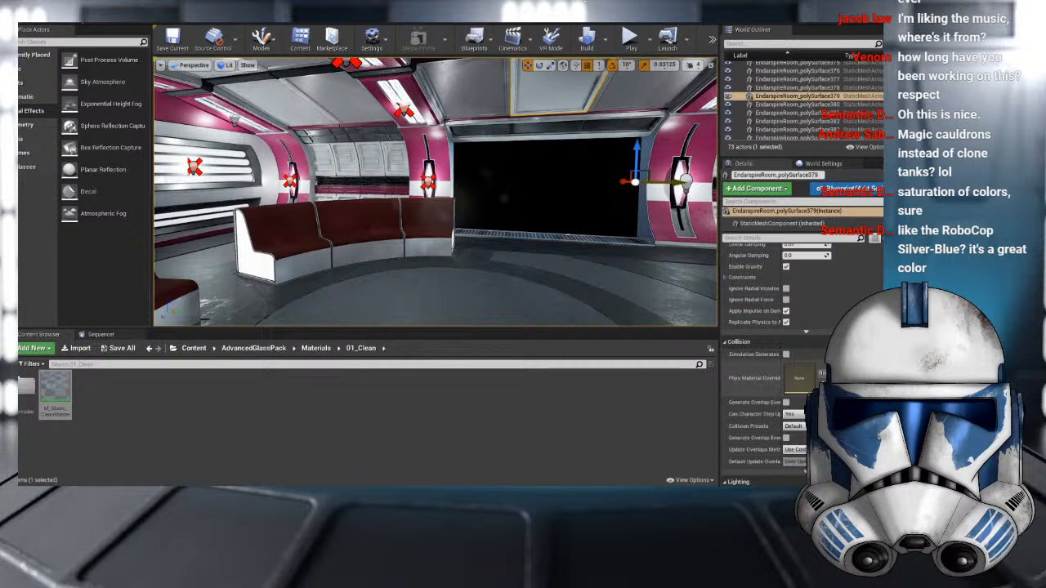
pyautogui.scroll(5, 800, 367)
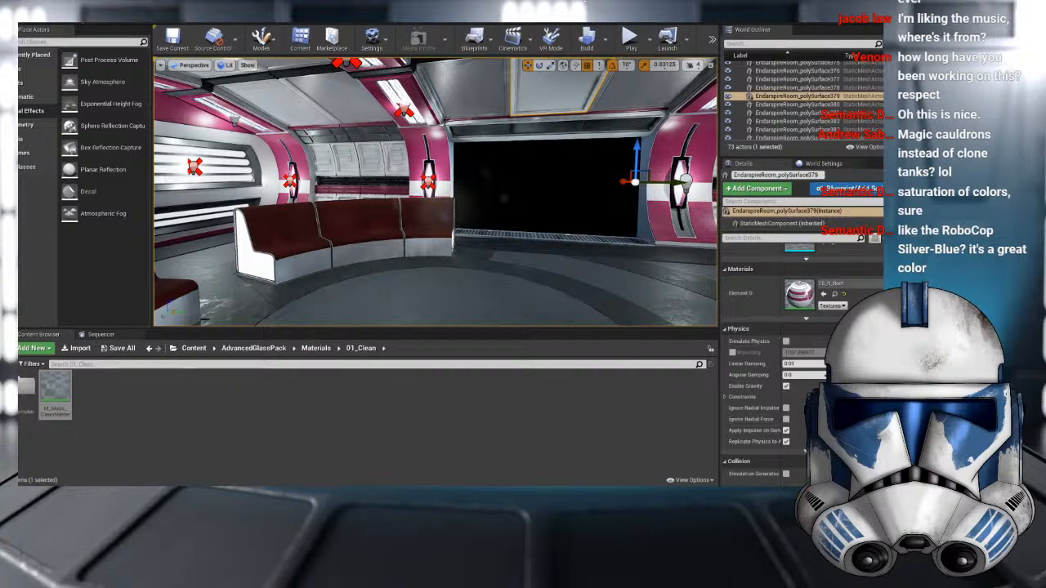
# - Clear the selection and examine the curved bench and the dark opening at the end of the room
pyautogui.moveTo(300, 271); pyautogui.dragTo(205, 269, button='right')
pyautogui.click(452, 214)
pyautogui.click(572, 194)
pyautogui.moveTo(572, 194); pyautogui.dragTo(360, 195, button='right')
pyautogui.moveTo(503, 223); pyautogui.dragTo(675, 222, button='right')
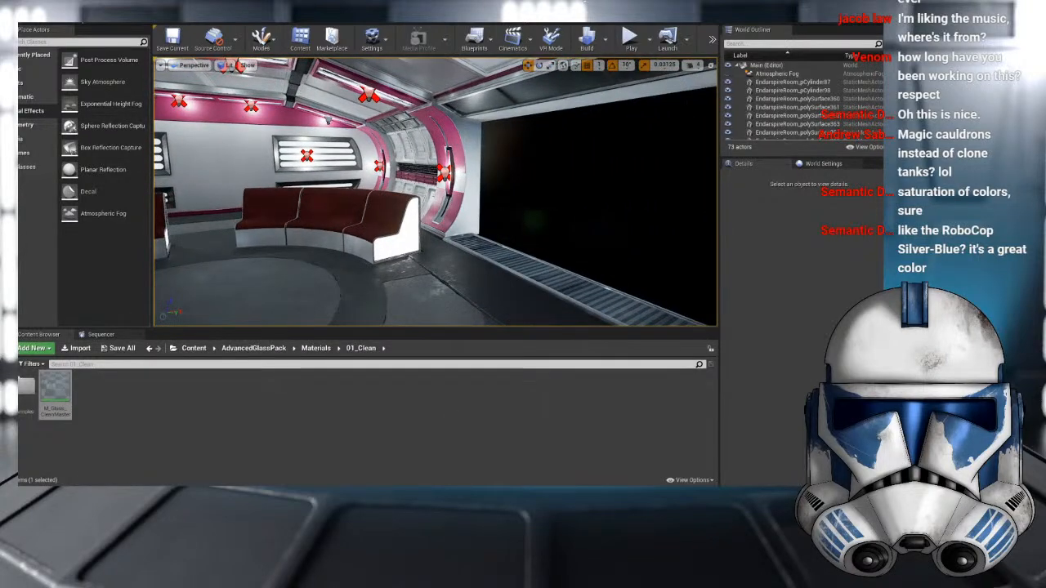
pyautogui.moveTo(347, 210); pyautogui.dragTo(277, 209, button='right')
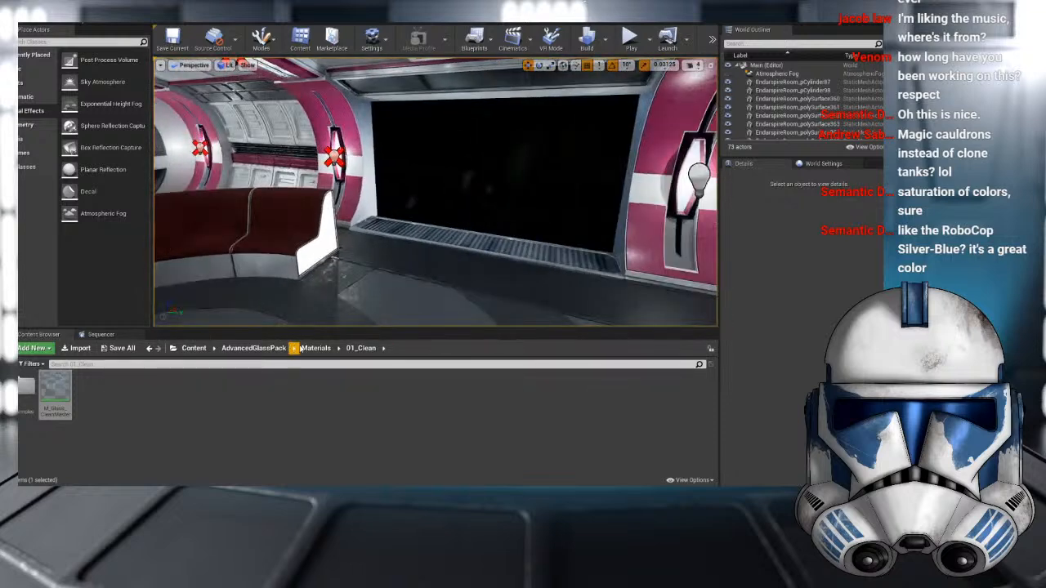
# - Create a new folder named Room inside the Meshes folder
pyautogui.click(194, 348)
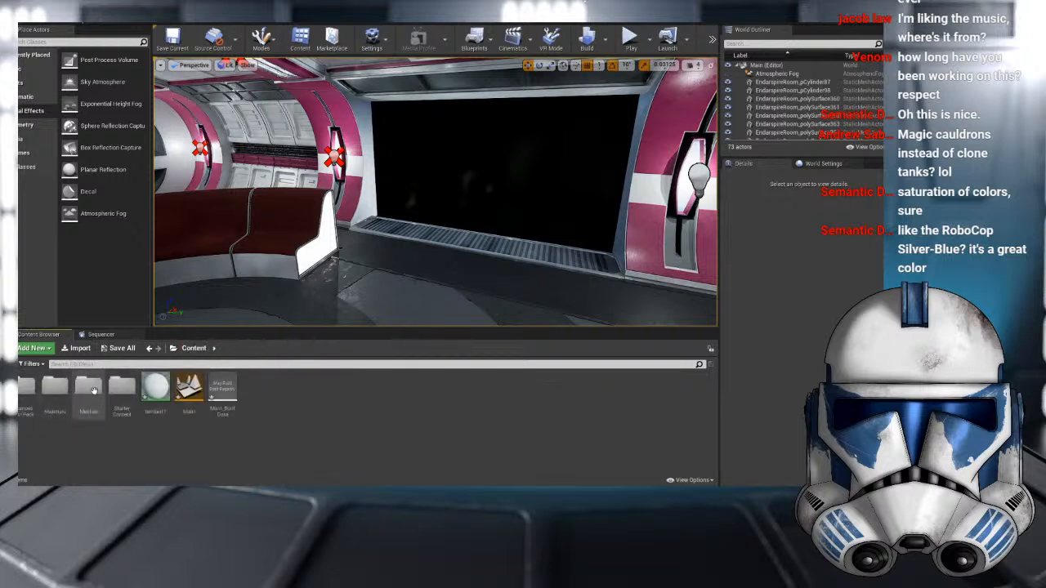
pyautogui.doubleClick(89, 389)
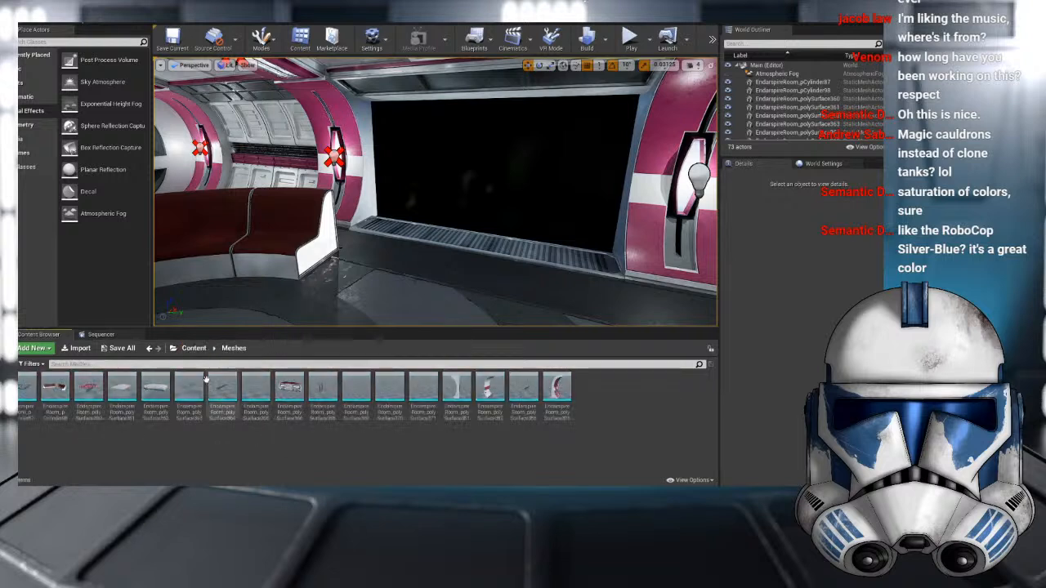
pyautogui.click(194, 348)
pyautogui.doubleClick(103, 398)
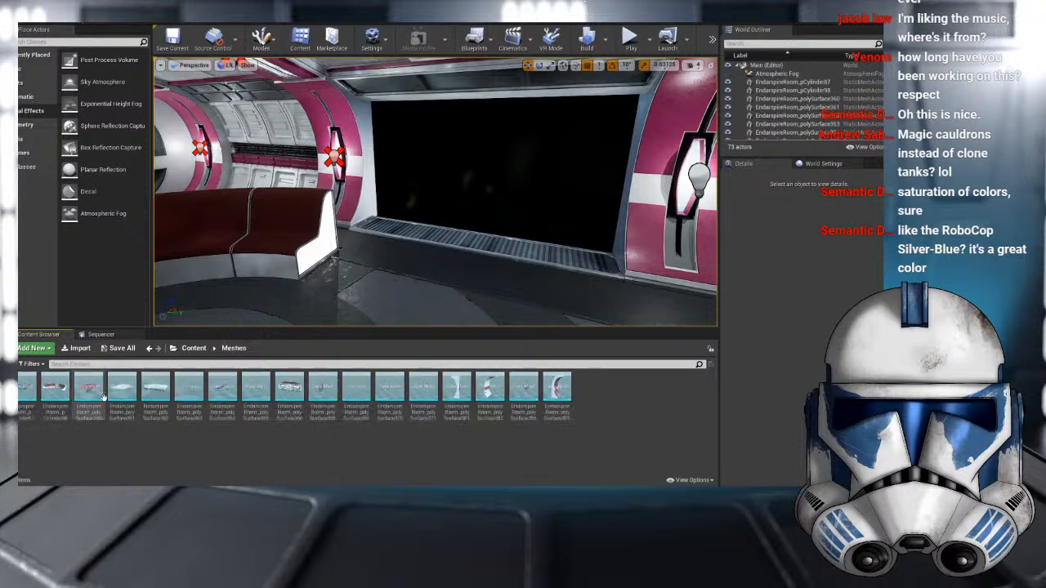
pyautogui.rightClick(390, 462)
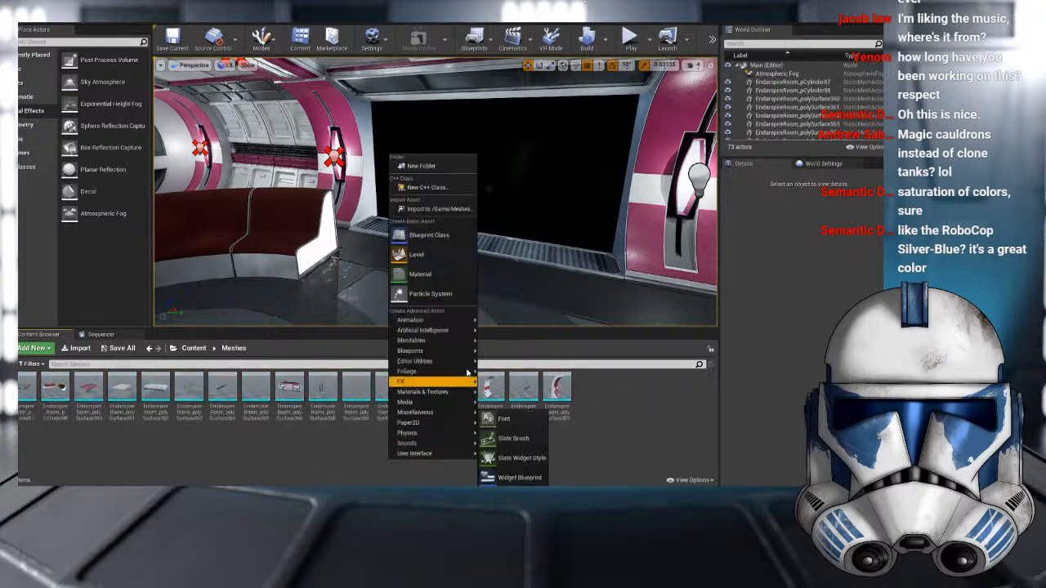
pyautogui.click(438, 167)
pyautogui.press('Return')
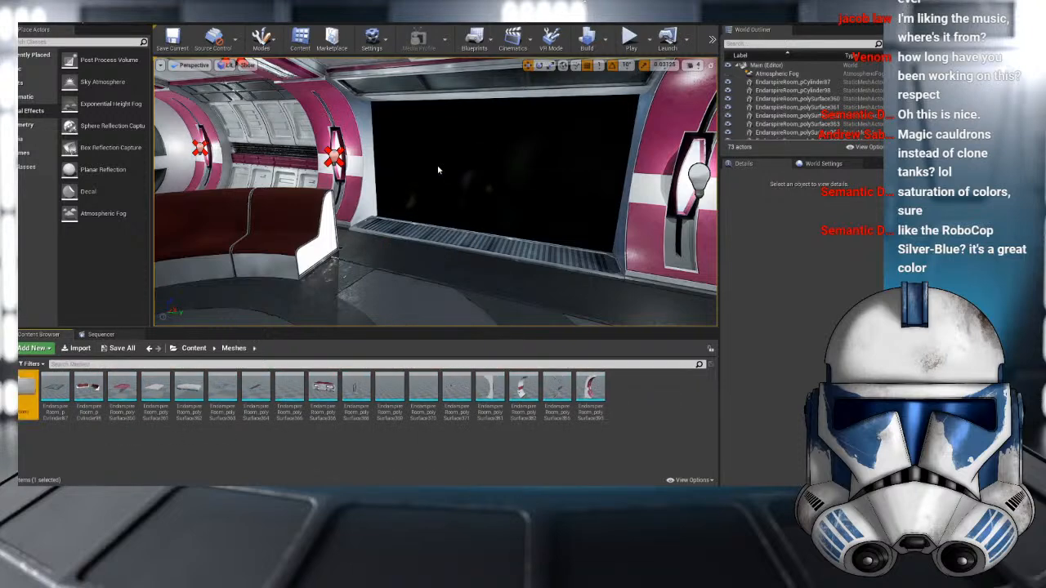
# - Move all the EndarspireRoom meshes into the Room folder and return to the main Content folder
pyautogui.click(56, 392)
pyautogui.keyDown('shift'); pyautogui.click(591, 390); pyautogui.keyUp('shift')
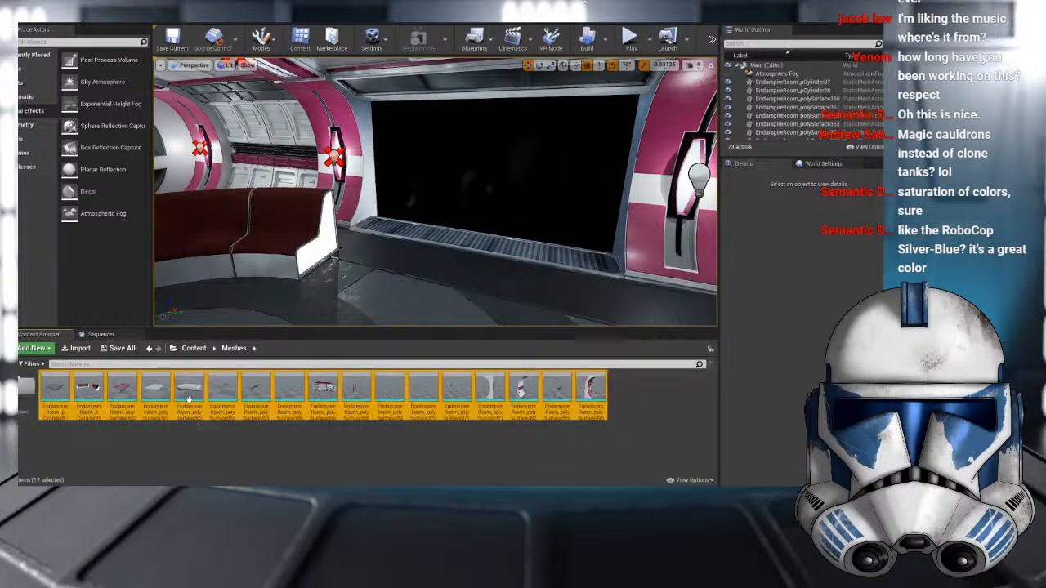
pyautogui.moveTo(591, 390); pyautogui.dragTo(27, 389)
pyautogui.click(42, 406)
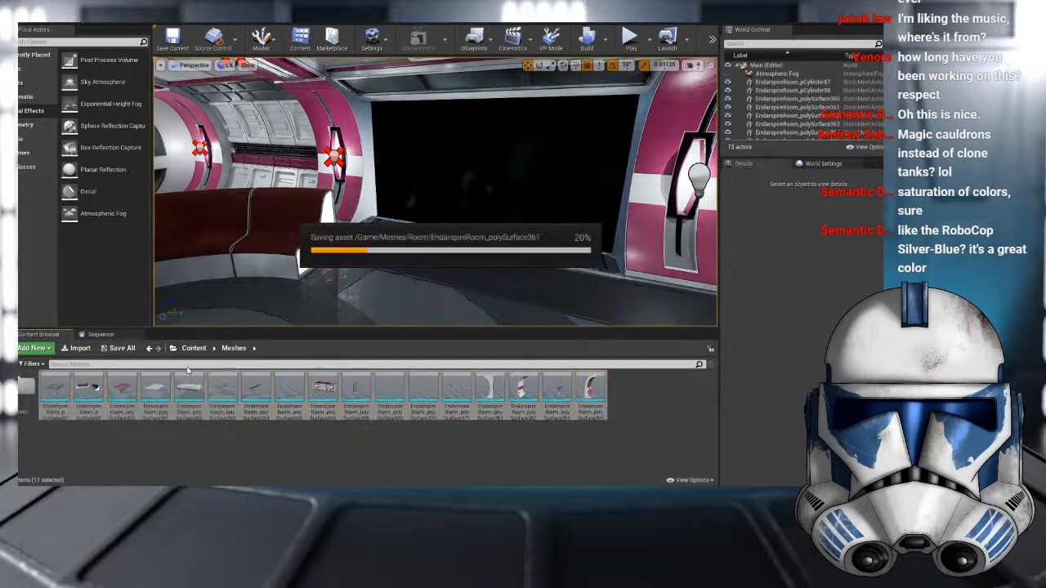
pyautogui.click(194, 348)
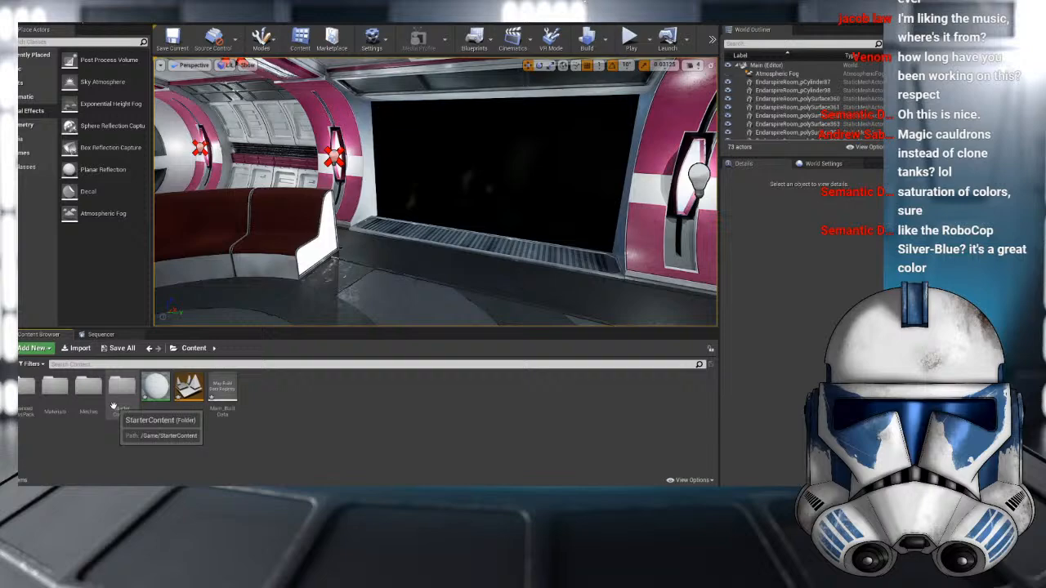
# - Examine the room's windows and curved bench, and review the available lighting build options
pyautogui.moveTo(435, 192); pyautogui.dragTo(231, 192, button='right')
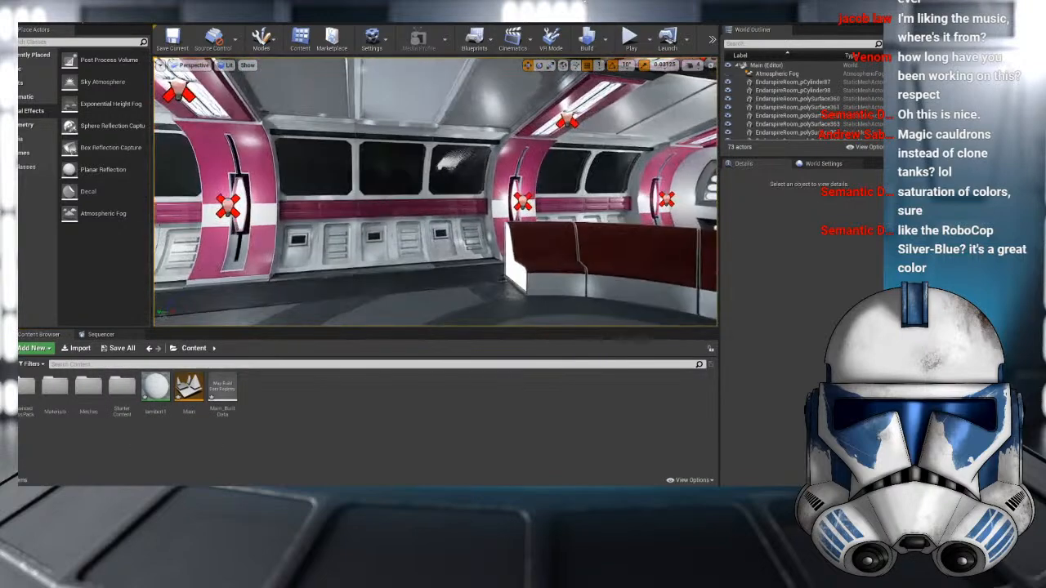
pyautogui.press('w')
pyautogui.moveTo(435, 271); pyautogui.dragTo(460, 270, button='right')
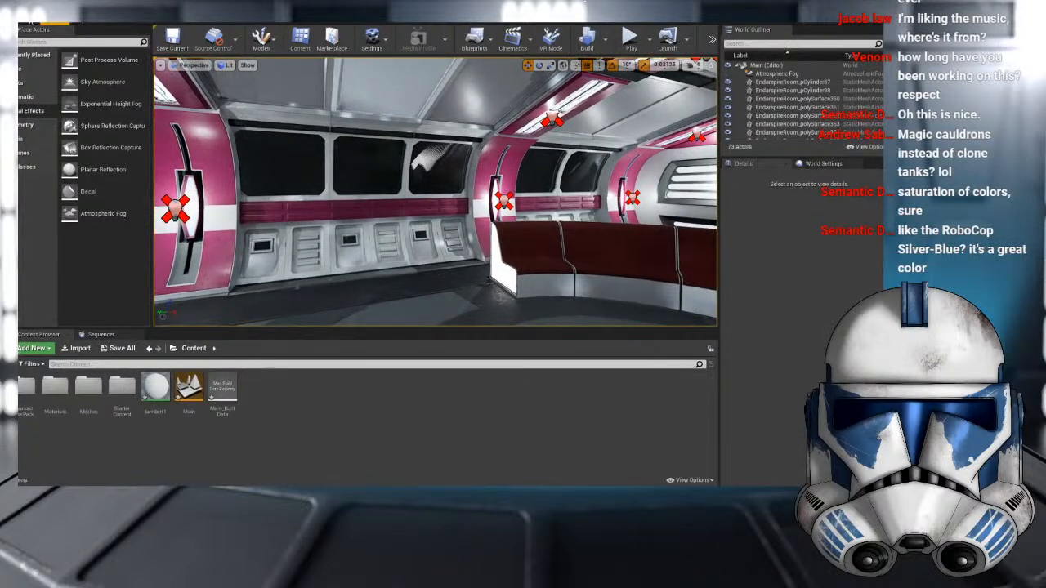
pyautogui.click(53, 23)
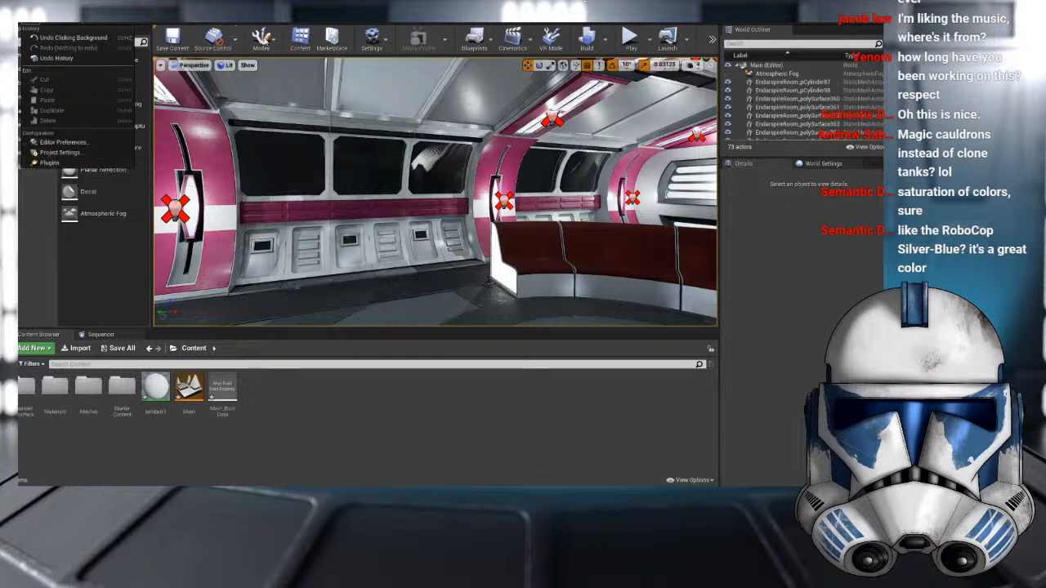
pyautogui.click(605, 38)
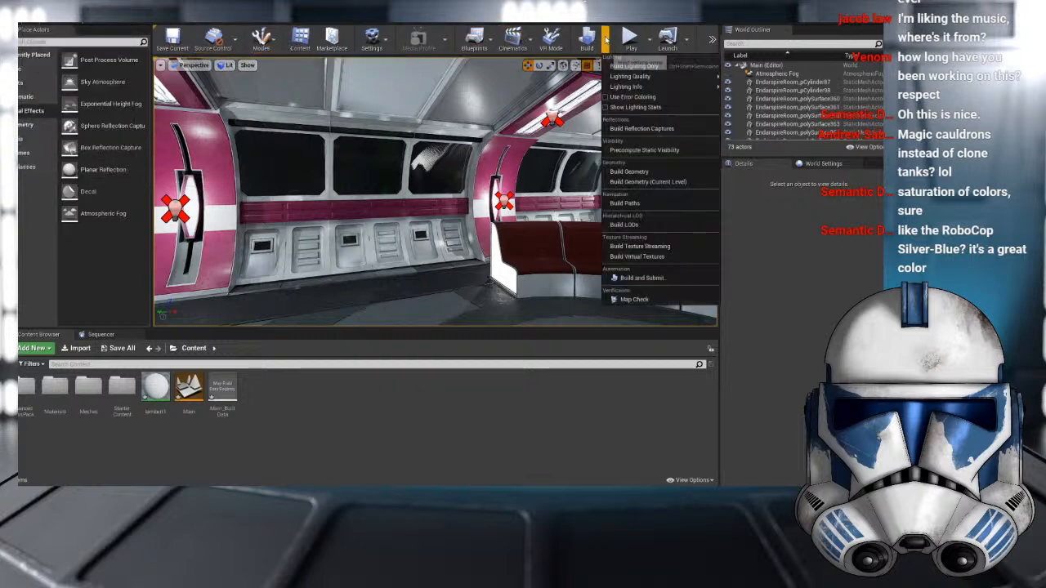
pyautogui.moveTo(681, 76)
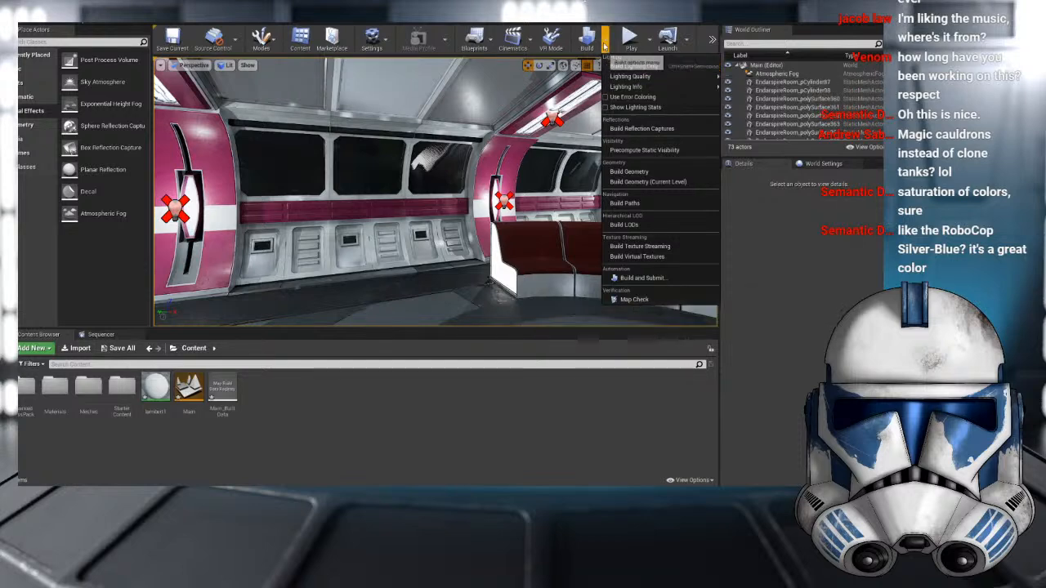
pyautogui.click(306, 95)
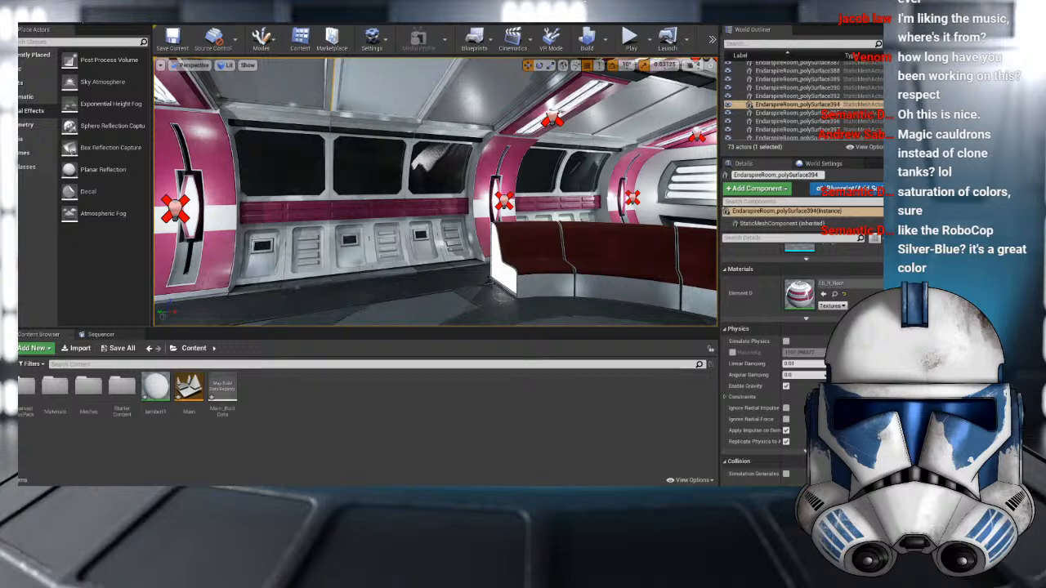
# - Show the room with the Lighting Only view mode and look down its length towards the benches
pyautogui.moveTo(435, 192); pyautogui.dragTo(400, 192, button='right')
pyautogui.click(227, 65)
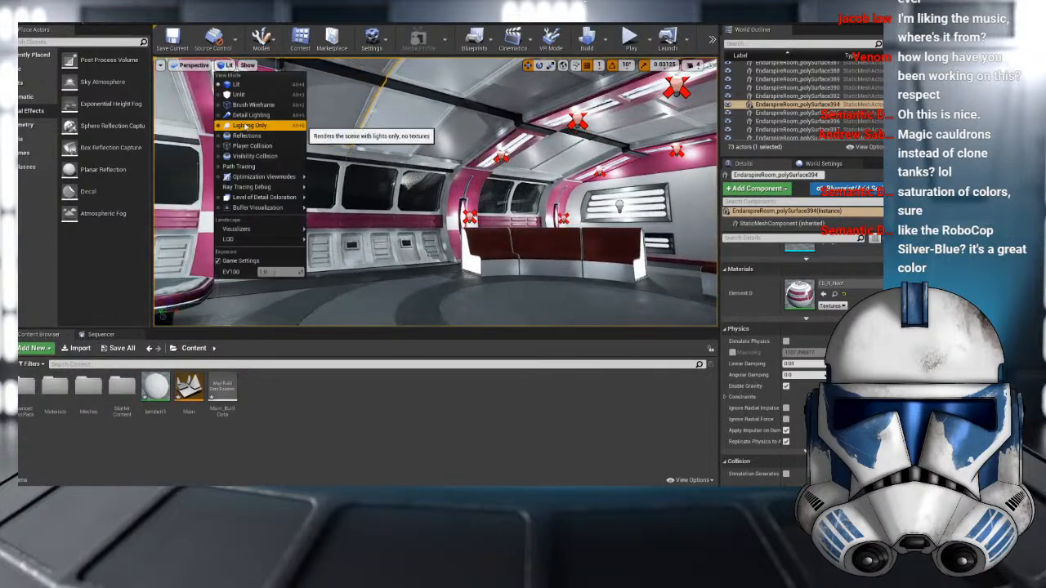
pyautogui.click(245, 126)
pyautogui.moveTo(464, 218); pyautogui.dragTo(487, 213, button='right')
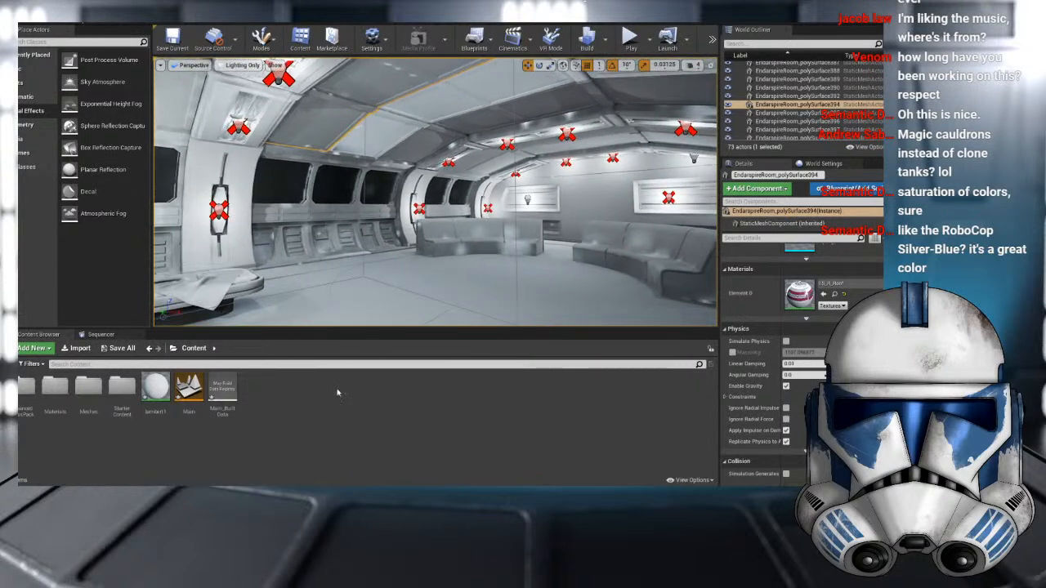
# - Capture the Lighting Only viewport with the Snipping Tool and return to Unreal Editor
pyautogui.moveTo(345, 228)
pyautogui.mouseDown(button='right')
pyautogui.moveTo(368, 227)
pyautogui.moveTo(345, 228)
pyautogui.mouseUp(button='right')
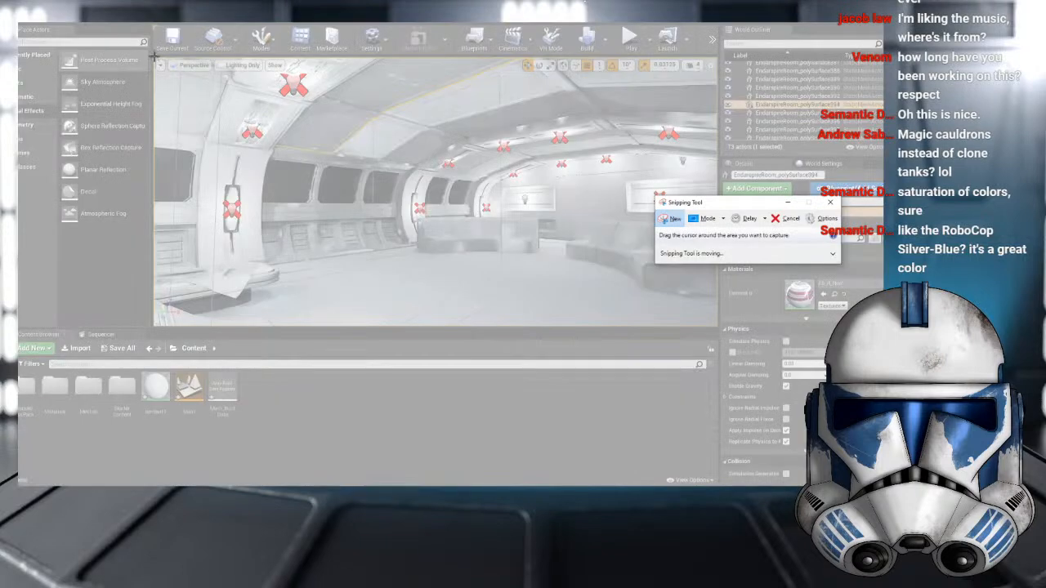
pyautogui.moveTo(154, 55); pyautogui.dragTo(724, 329)
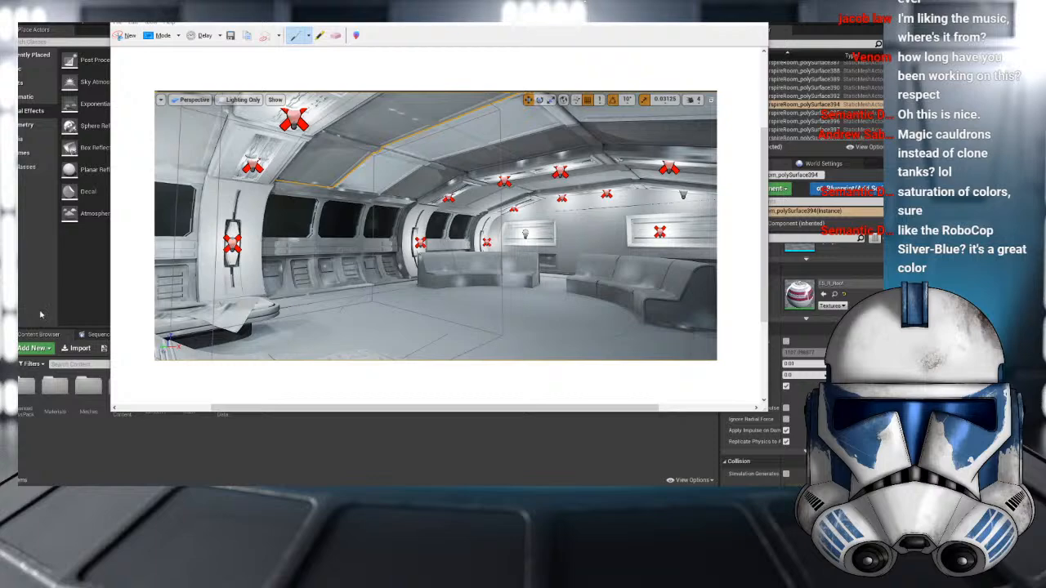
pyautogui.hotkey('alt', 'Tab')
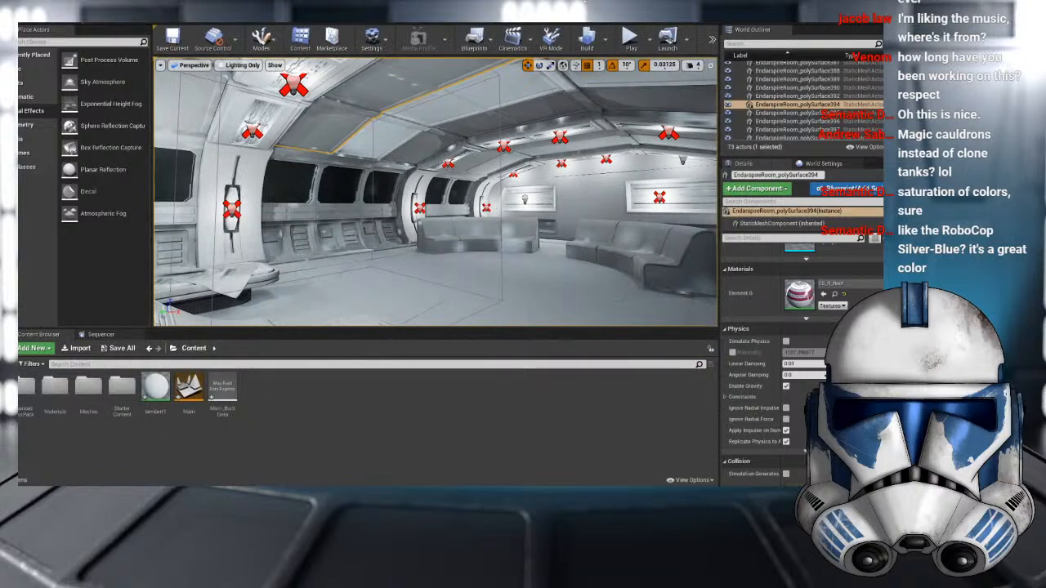
# - Restore the Lit view mode after checking the lighting, and view the dark opening in the side wall
pyautogui.moveTo(490, 196); pyautogui.dragTo(555, 192, button='right')
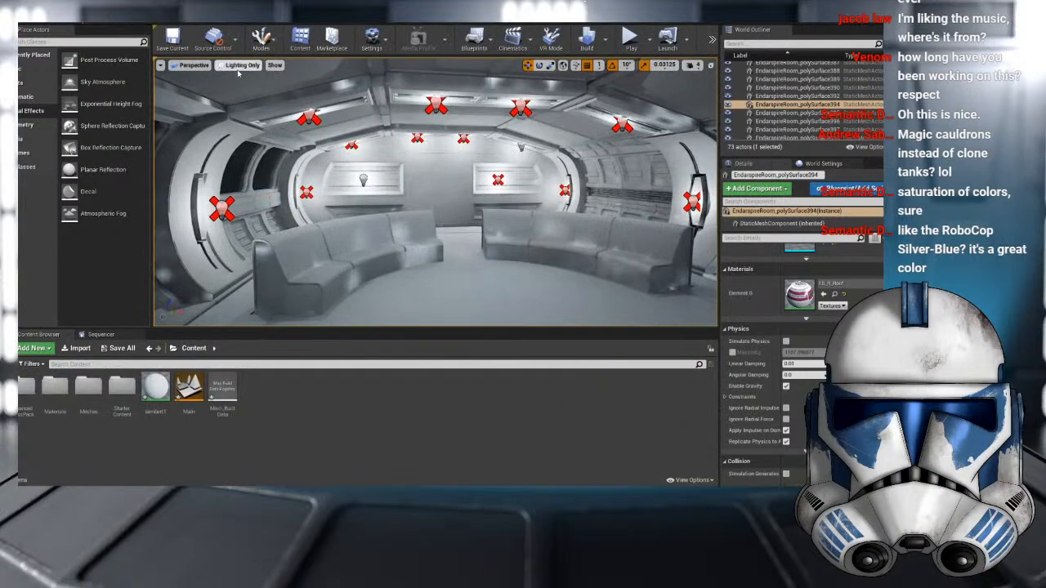
pyautogui.click(243, 66)
pyautogui.click(231, 84)
pyautogui.moveTo(262, 177); pyautogui.dragTo(571, 209, button='right')
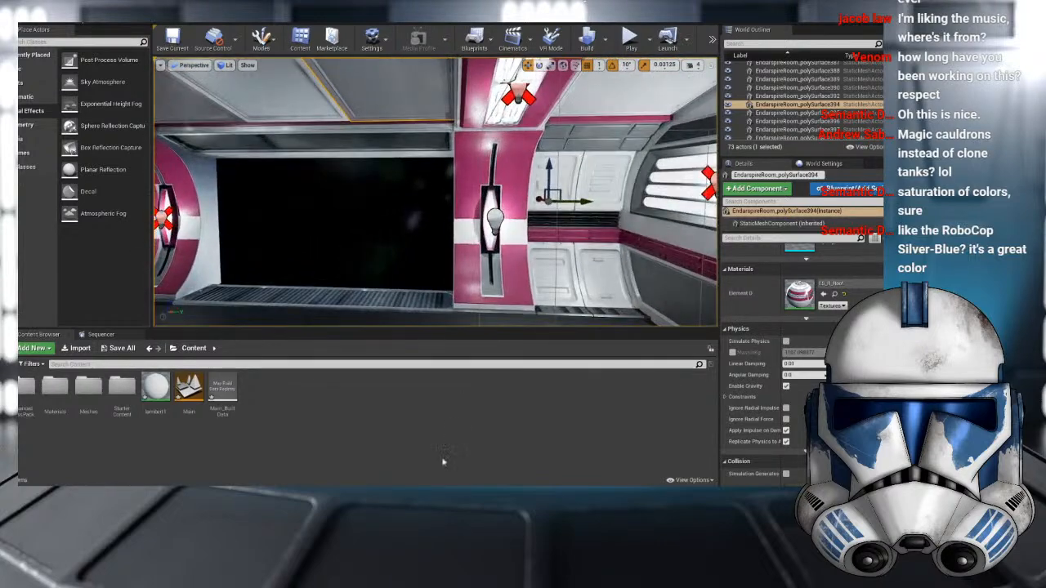
# - Switch to Maya, clear the current selection, and select and frame the round door at the corridor's end
pyautogui.click(506, 457)
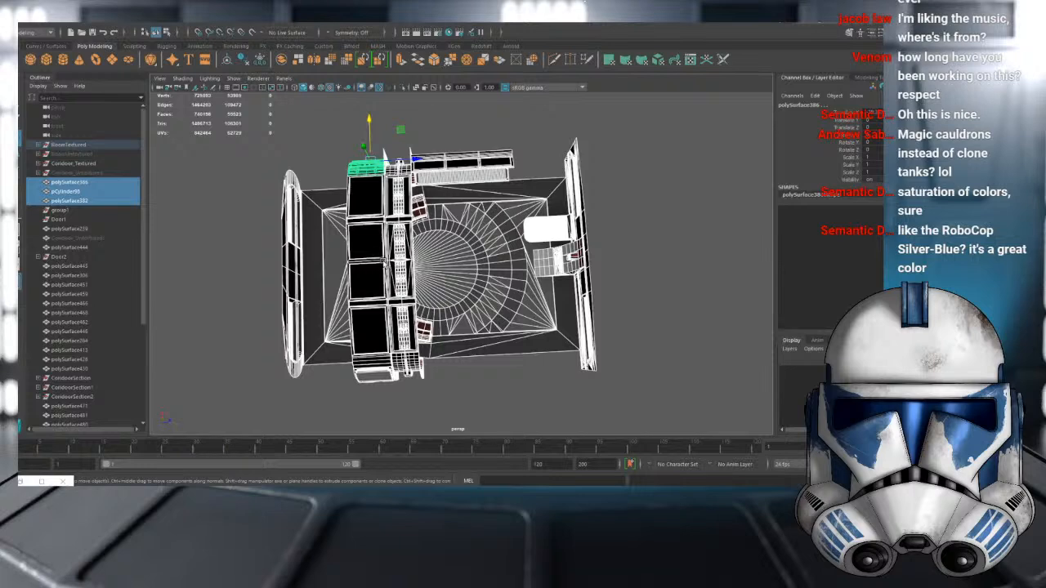
pyautogui.keyDown('alt'); pyautogui.moveTo(385, 264); pyautogui.dragTo(400, 121); pyautogui.keyUp('alt')
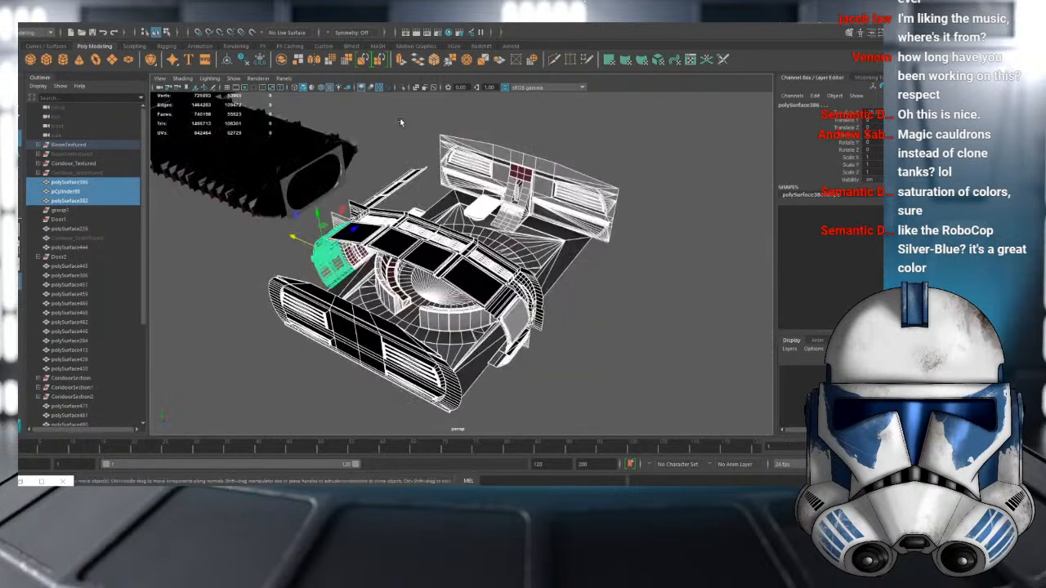
pyautogui.click(400, 121)
pyautogui.moveTo(323, 198)
pyautogui.keyDown('alt'); pyautogui.mouseDown(button='middle')
pyautogui.moveTo(373, 198)
pyautogui.moveTo(340, 192)
pyautogui.mouseUp(button='middle'); pyautogui.keyUp('alt')
pyautogui.scroll(2, 335, 192)
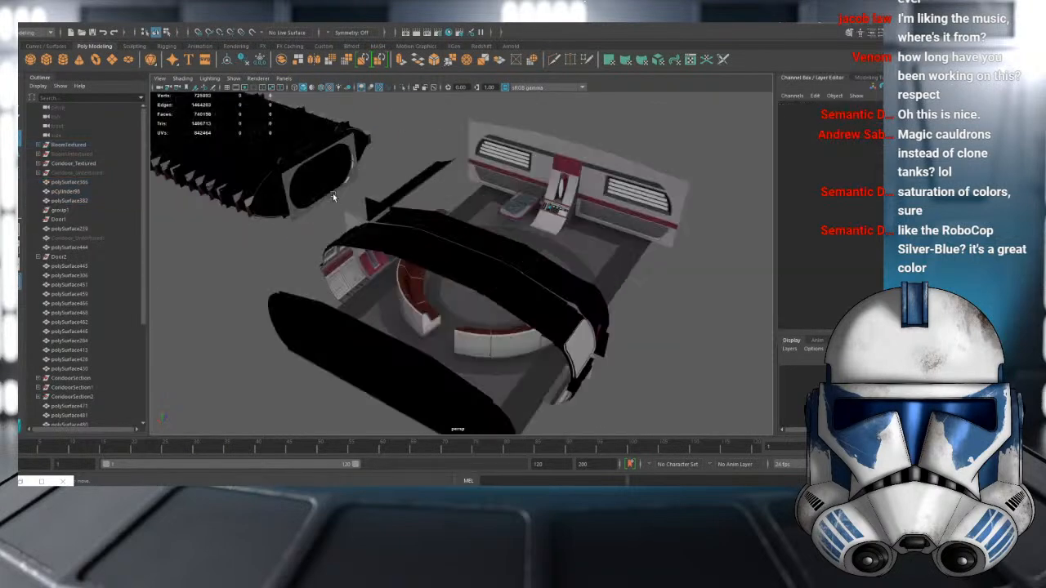
pyautogui.click(321, 181)
pyautogui.press('f')
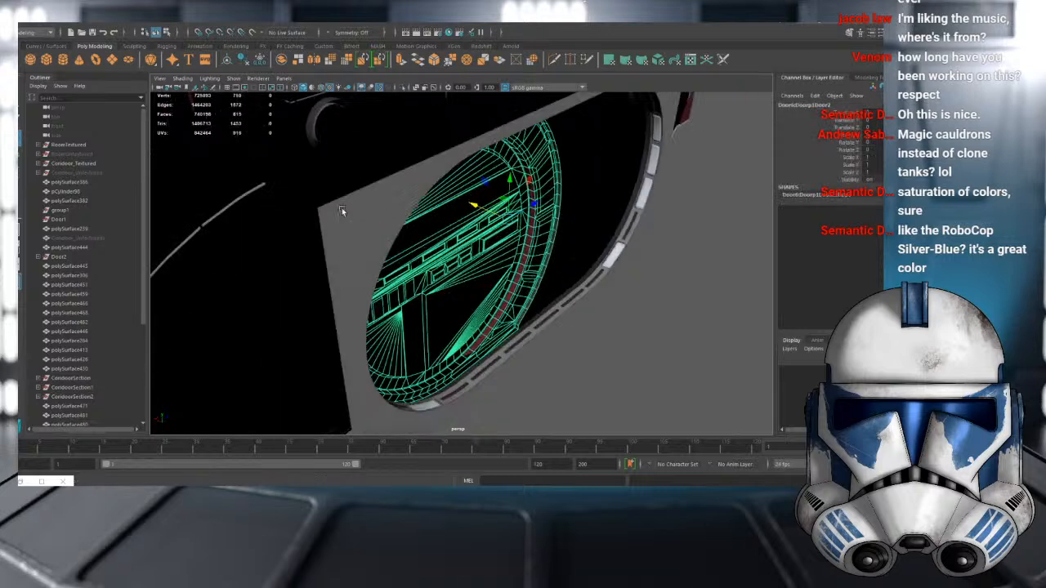
# - Isolate the round corridor door together with its surrounding frame pieces
pyautogui.keyDown('alt'); pyautogui.moveTo(264, 204); pyautogui.dragTo(350, 263); pyautogui.keyUp('alt')
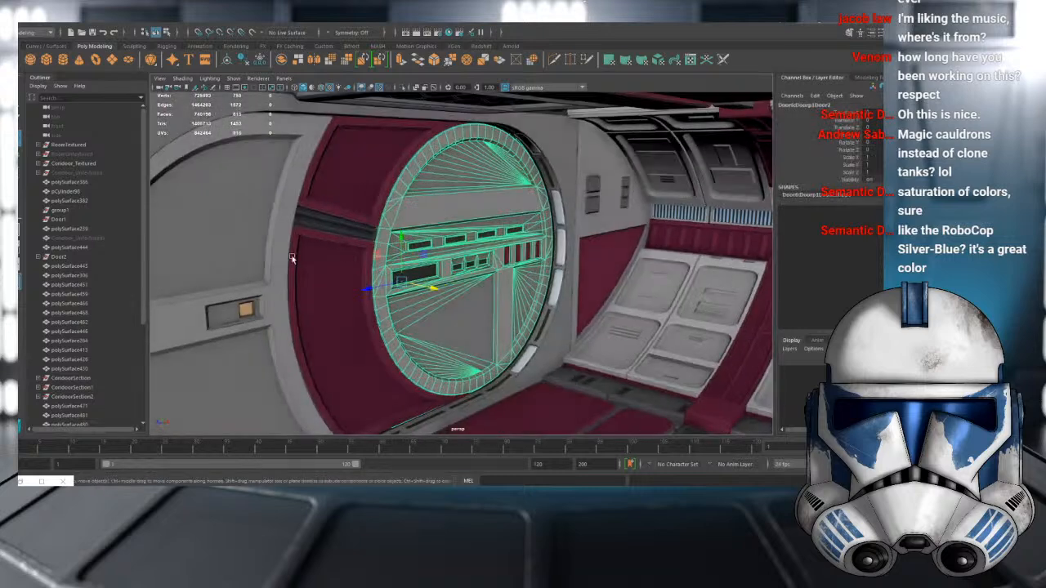
pyautogui.press('Right')
pyautogui.press('Right')
pyautogui.keyDown('alt'); pyautogui.moveTo(453, 282); pyautogui.dragTo(381, 243); pyautogui.keyUp('alt')
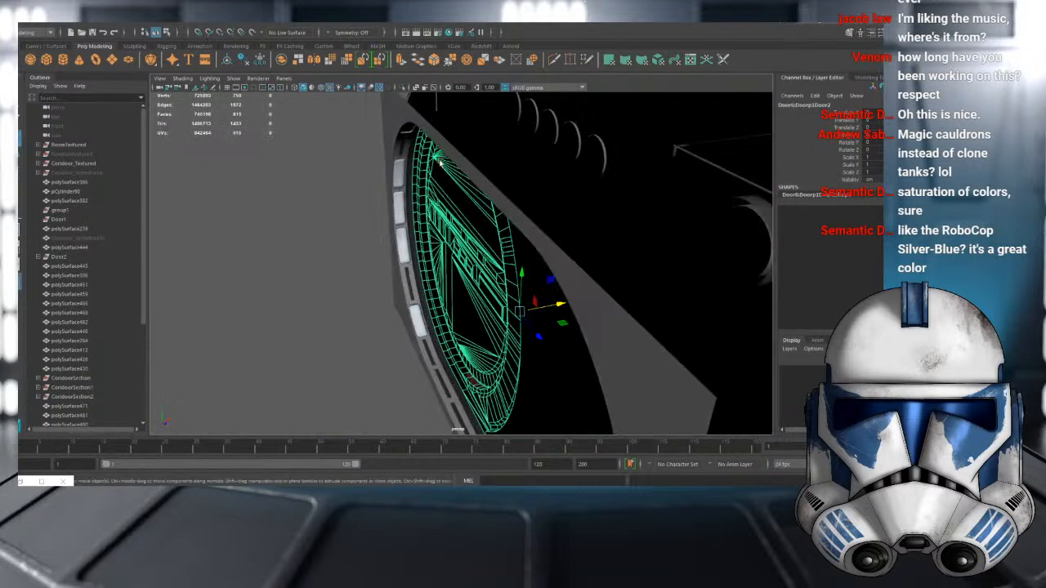
pyautogui.click(402, 161)
pyautogui.keyDown('shift'); pyautogui.click(419, 179); pyautogui.keyUp('shift')
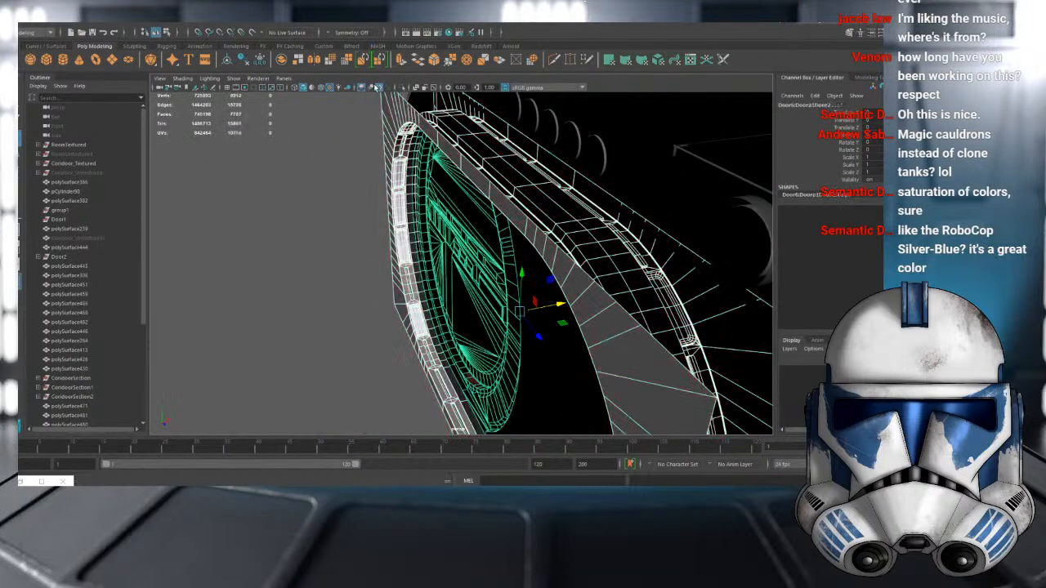
pyautogui.click(401, 87)
pyautogui.click(325, 175)
# - Mirror the round door about the X axis with the Object axis position and an offset of about -1.223
pyautogui.keyDown('alt'); pyautogui.moveTo(445, 251); pyautogui.dragTo(564, 296); pyautogui.keyUp('alt')
pyautogui.click(485, 283)
pyautogui.click(317, 60)
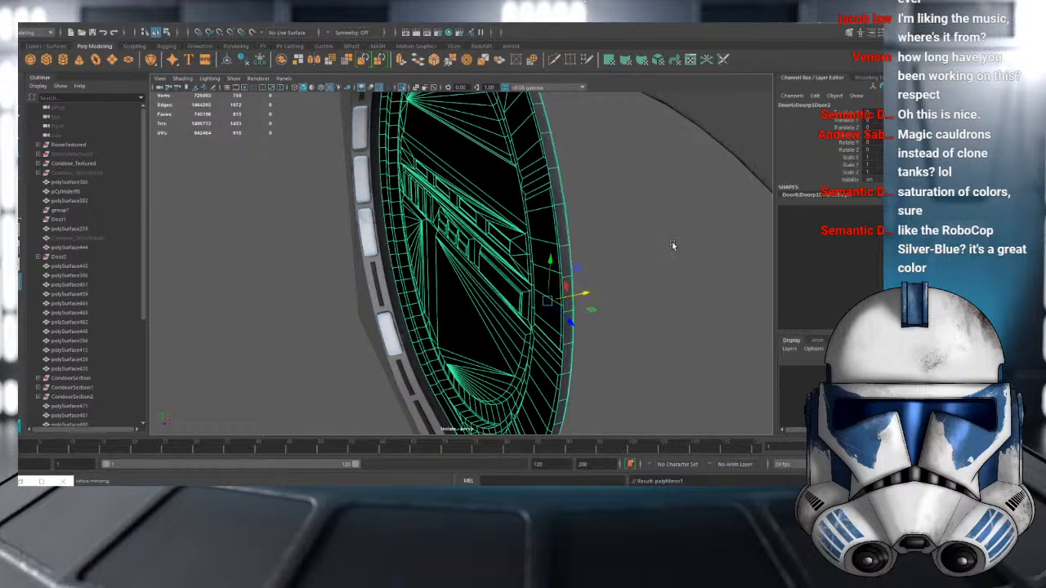
pyautogui.click(752, 294)
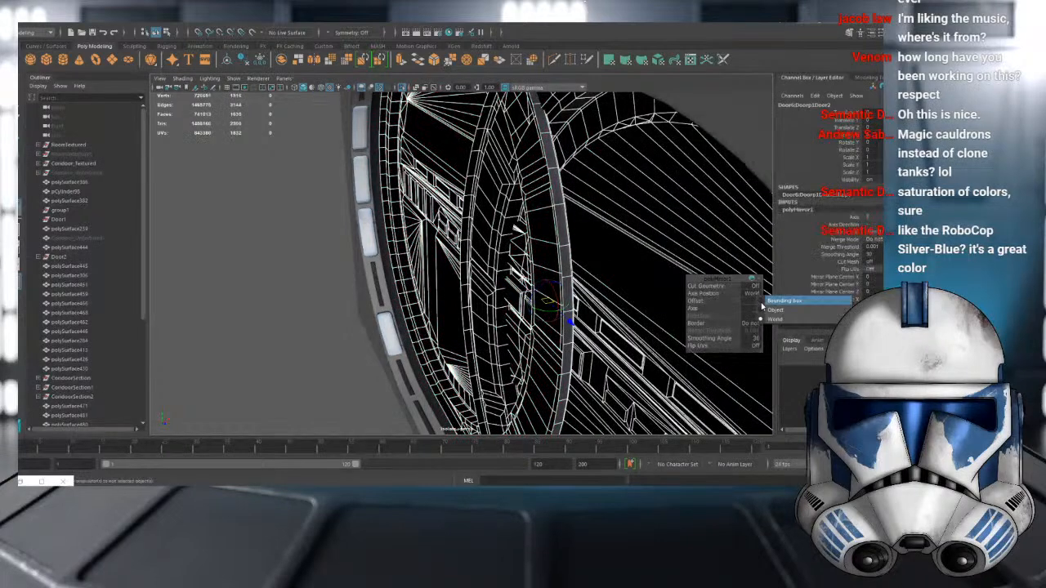
pyautogui.click(774, 309)
pyautogui.click(758, 309)
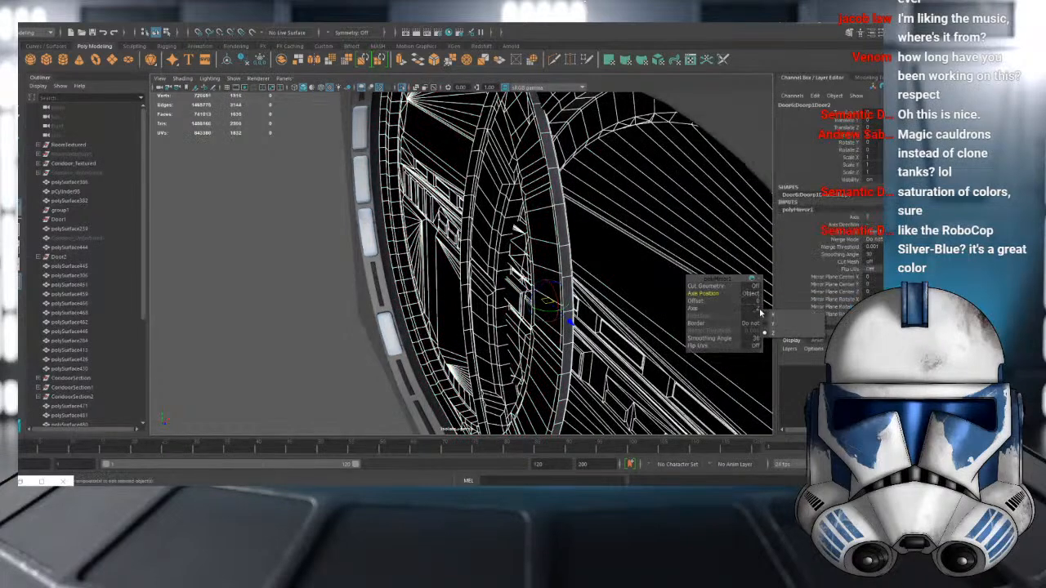
pyautogui.click(768, 315)
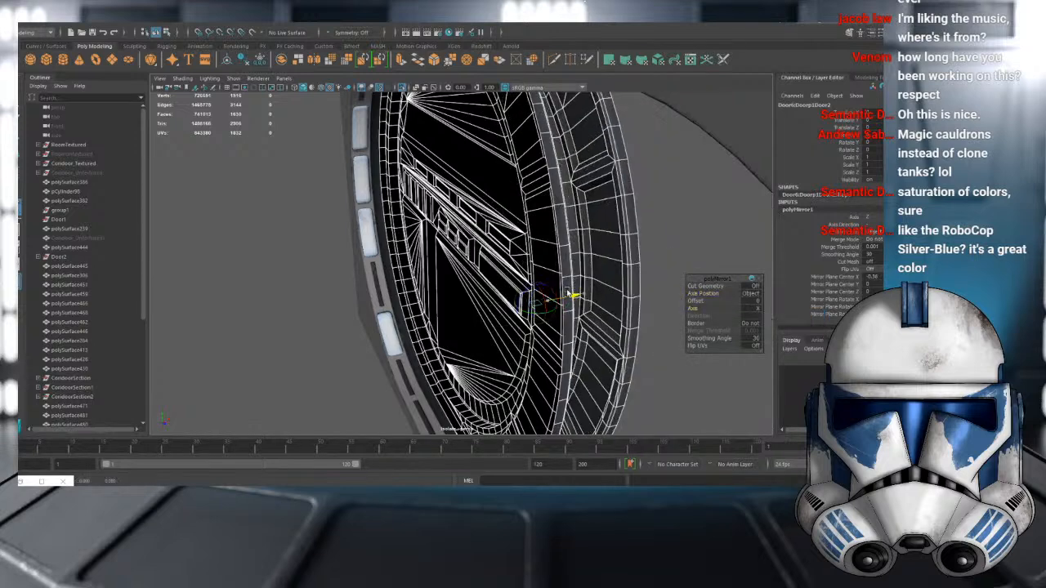
pyautogui.moveTo(569, 294); pyautogui.dragTo(508, 234)
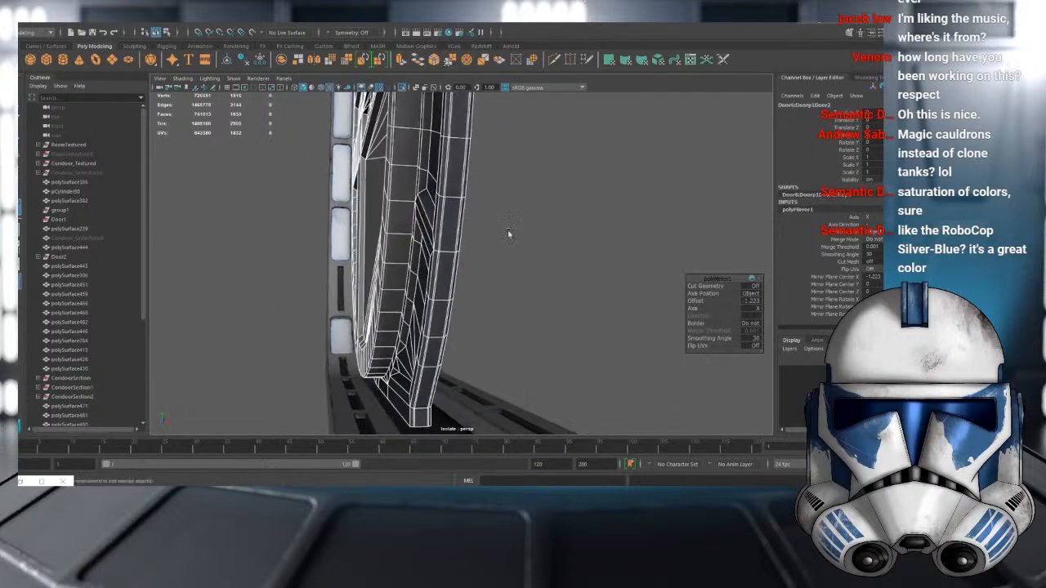
# - Try Cut Geometry on the door's mirror, turn it off again and inspect the front face and rim
pyautogui.click(758, 286)
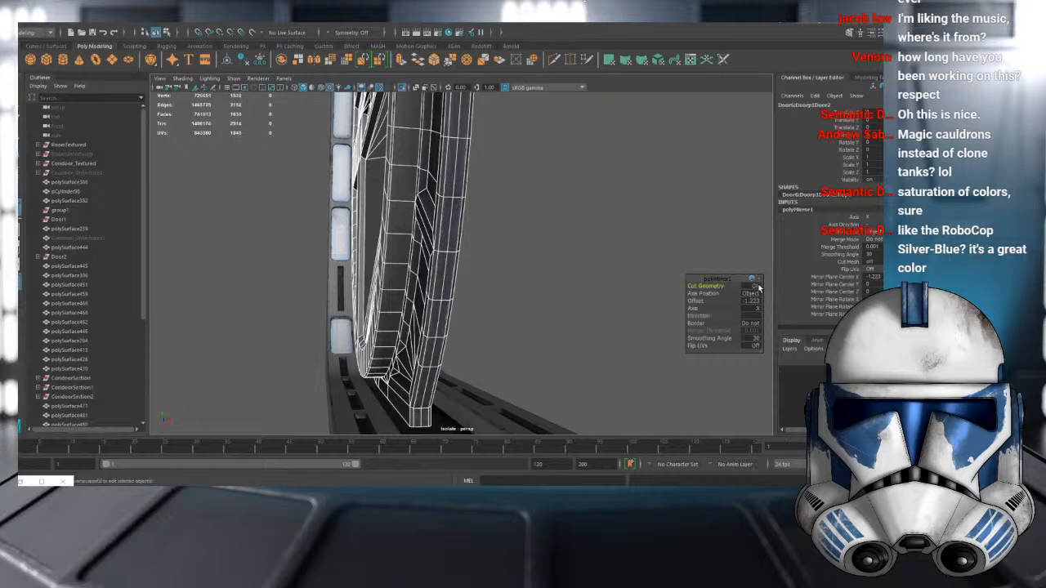
pyautogui.click(758, 286)
pyautogui.keyDown('alt'); pyautogui.moveTo(570, 233); pyautogui.dragTo(504, 248); pyautogui.keyUp('alt')
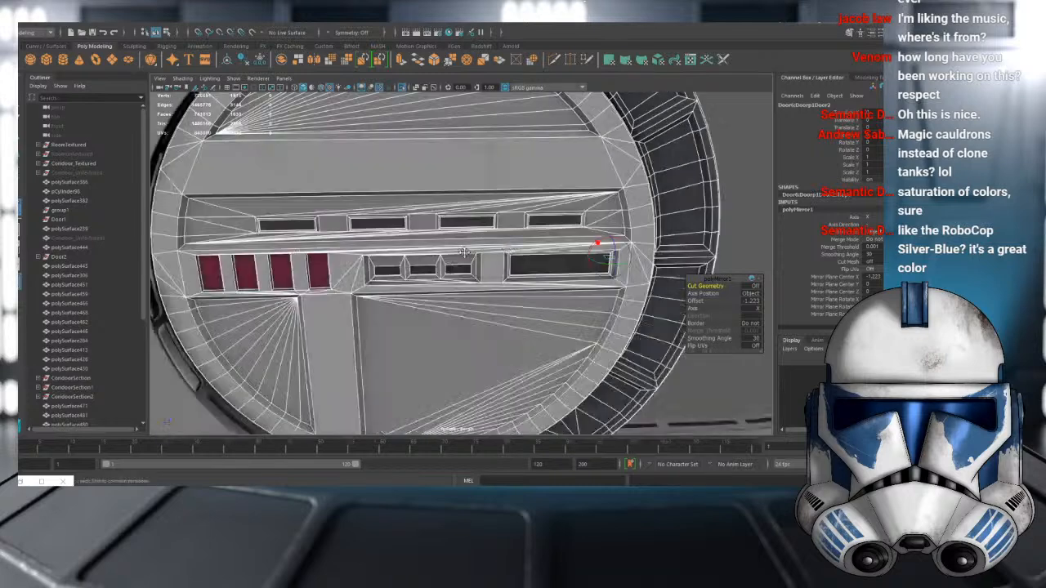
pyautogui.keyDown('alt'); pyautogui.moveTo(464, 253); pyautogui.dragTo(560, 244, button='middle'); pyautogui.keyUp('alt')
pyautogui.keyDown('alt'); pyautogui.moveTo(441, 249); pyautogui.dragTo(391, 240); pyautogui.keyUp('alt')
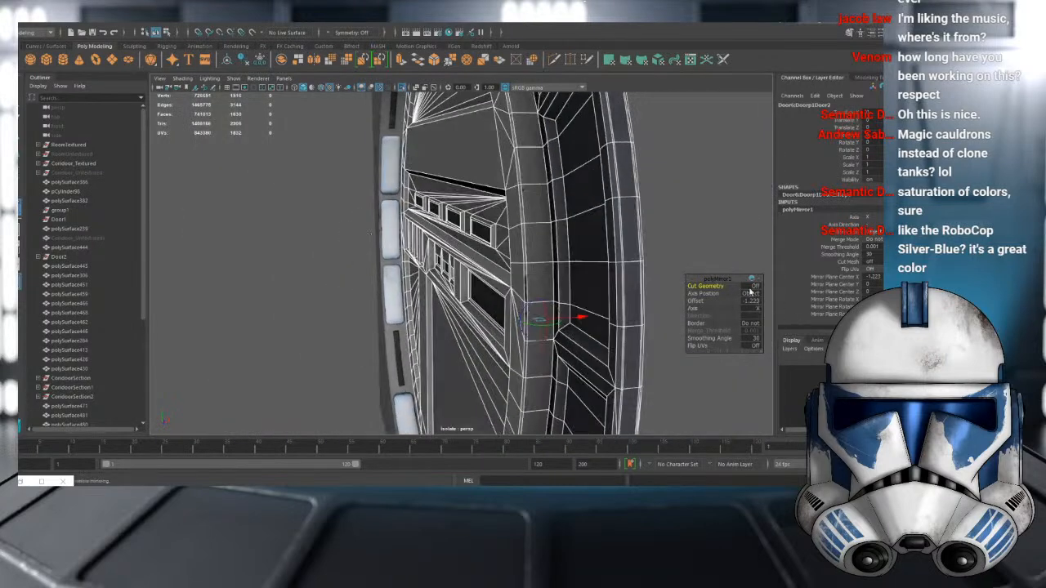
# - Turn on Cut Geometry for the door's mirror and merge border vertices with a merge threshold of 8
pyautogui.click(755, 287)
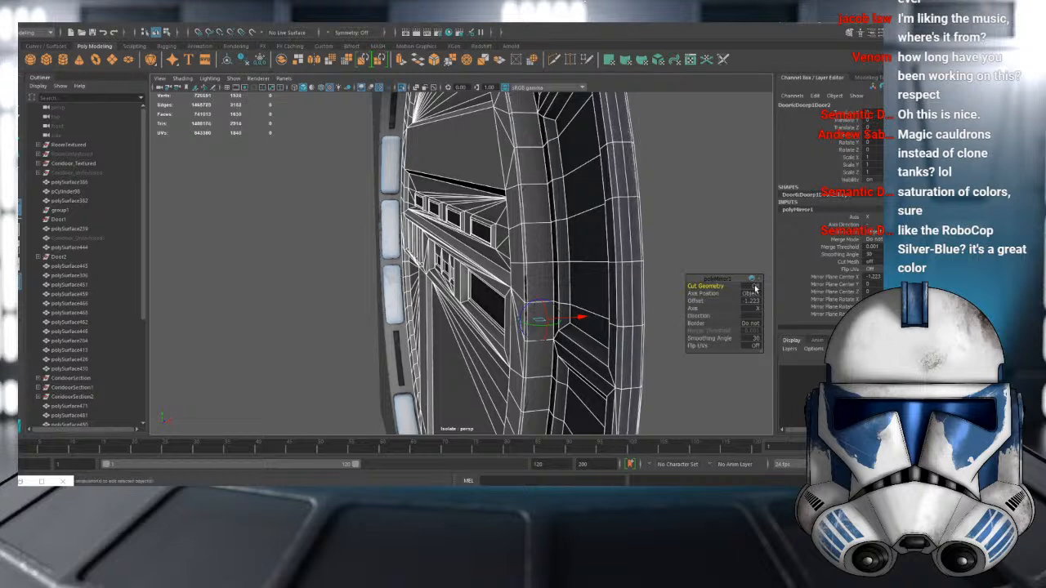
pyautogui.click(750, 301)
pyautogui.click(752, 324)
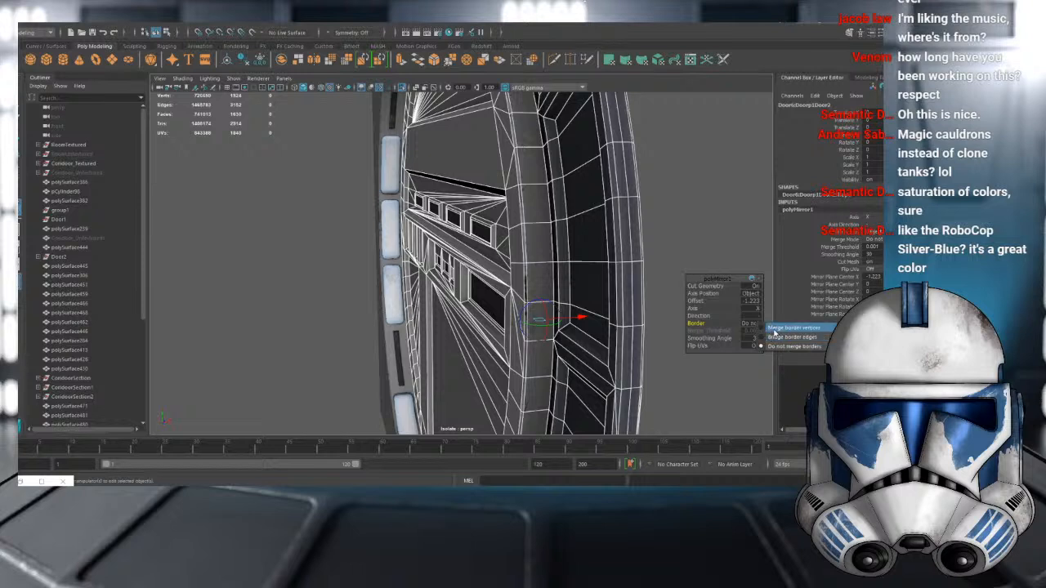
pyautogui.click(774, 329)
pyautogui.click(749, 330)
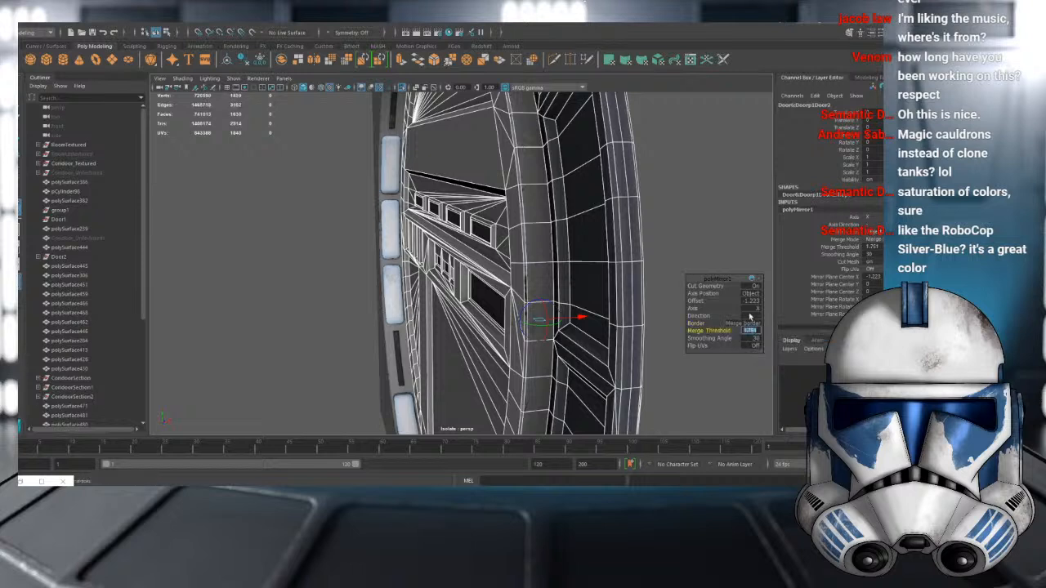
pyautogui.write('8')
pyautogui.press('Return')
# - Frame the mirrored door and isolate it alone, without the surrounding frame pieces
pyautogui.keyDown('alt'); pyautogui.moveTo(632, 197); pyautogui.dragTo(544, 222, button='middle'); pyautogui.keyUp('alt')
pyautogui.keyDown('alt'); pyautogui.moveTo(545, 222); pyautogui.dragTo(555, 133, button='right'); pyautogui.keyUp('alt')
pyautogui.keyDown('alt'); pyautogui.moveTo(699, 179); pyautogui.dragTo(628, 168, button='right'); pyautogui.keyUp('alt')
pyautogui.keyDown('alt'); pyautogui.moveTo(628, 167); pyautogui.dragTo(691, 131); pyautogui.keyUp('alt')
pyautogui.press('f')
pyautogui.click(442, 136)
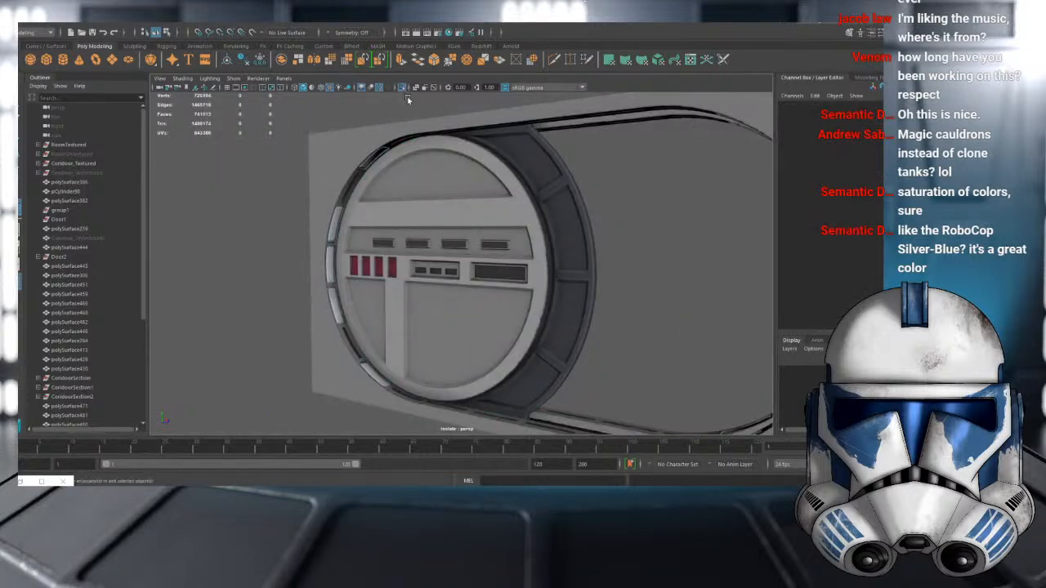
pyautogui.click(432, 136)
pyautogui.click(401, 88)
pyautogui.click(402, 87)
# - Clear the selection, examine the mirrored door from its edge and bring the full scene back into view
pyautogui.click(571, 138)
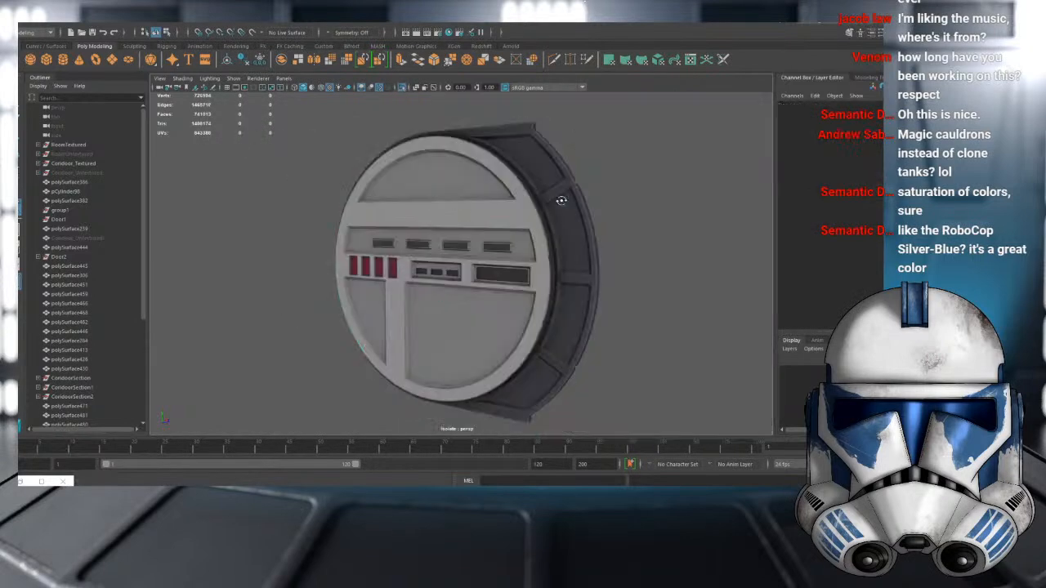
pyautogui.keyDown('alt'); pyautogui.moveTo(560, 201); pyautogui.dragTo(688, 203); pyautogui.keyUp('alt')
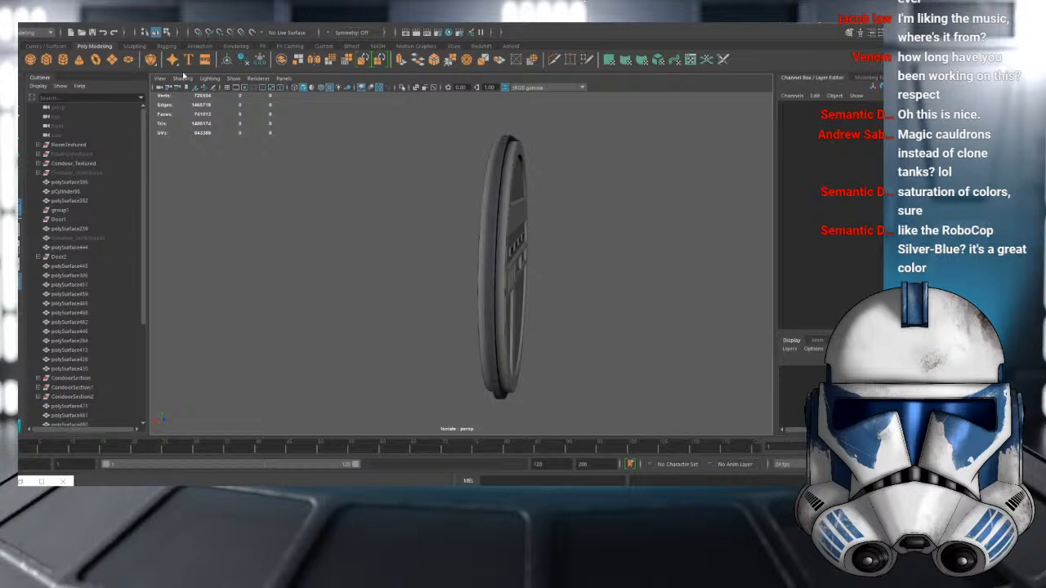
pyautogui.click(402, 87)
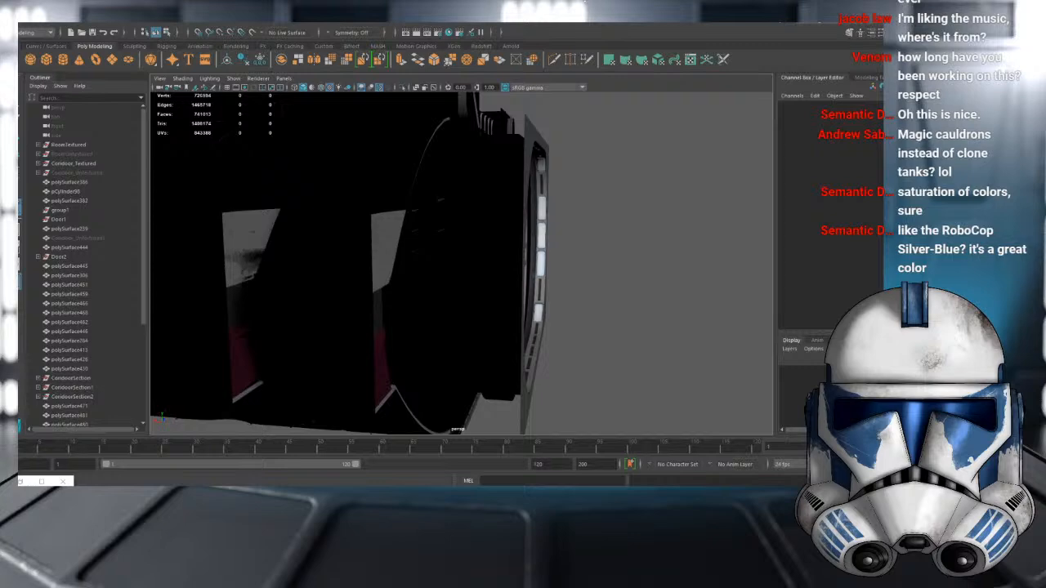
# - Switch to Unreal Engine and look through the level's World Settings, including the Rendering and LOD System sections
pyautogui.hotkey('alt', 'Tab')
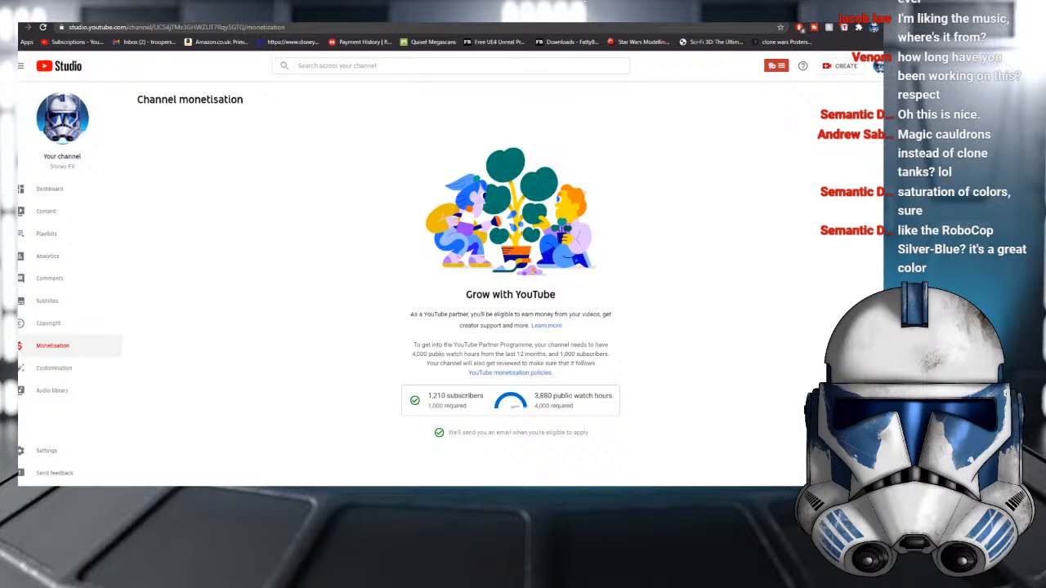
pyautogui.hotkey('alt', 'Tab')
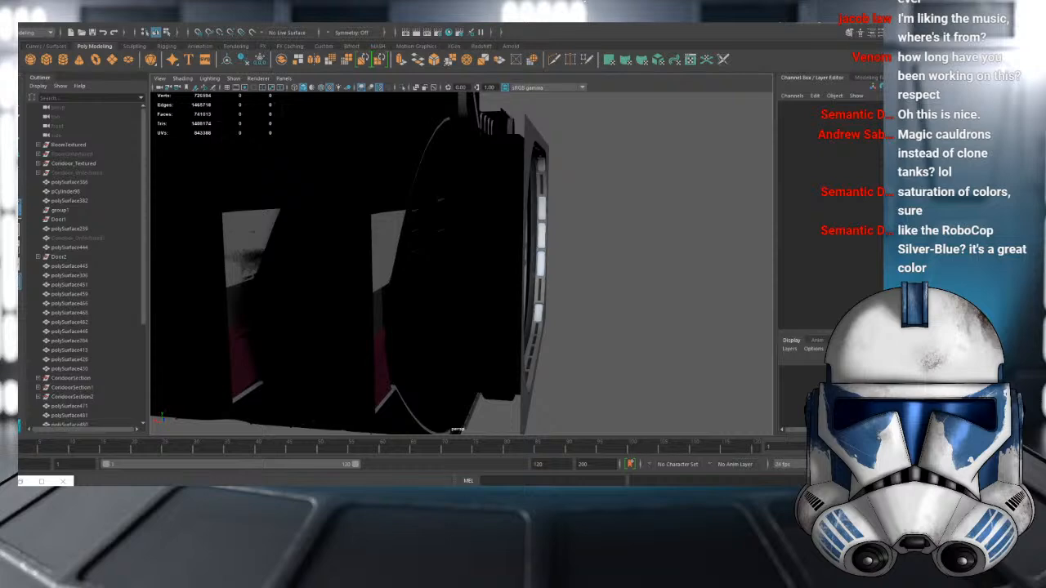
pyautogui.hotkey('alt', 'Tab')
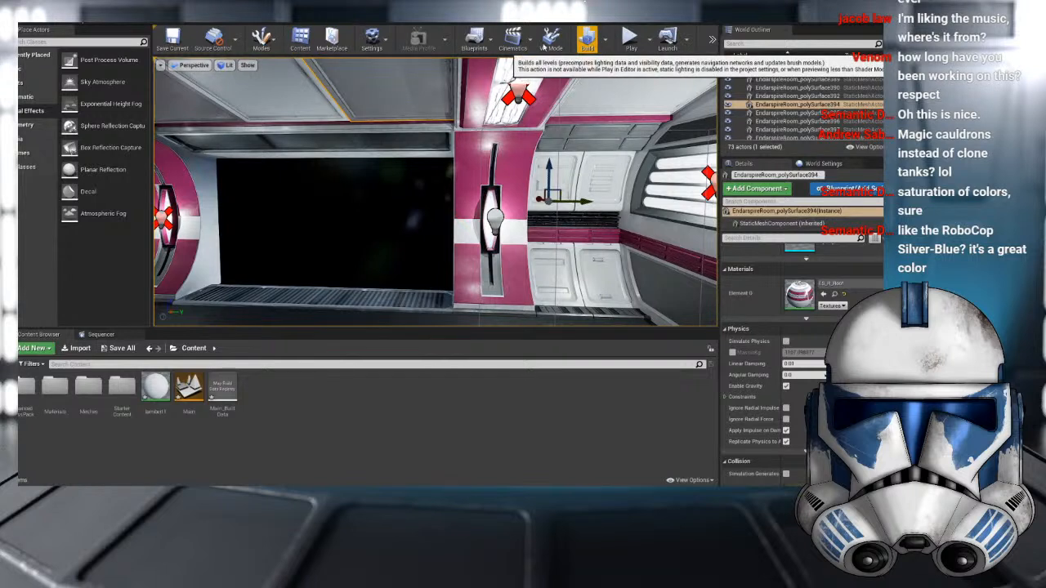
pyautogui.click(373, 39)
pyautogui.click(392, 73)
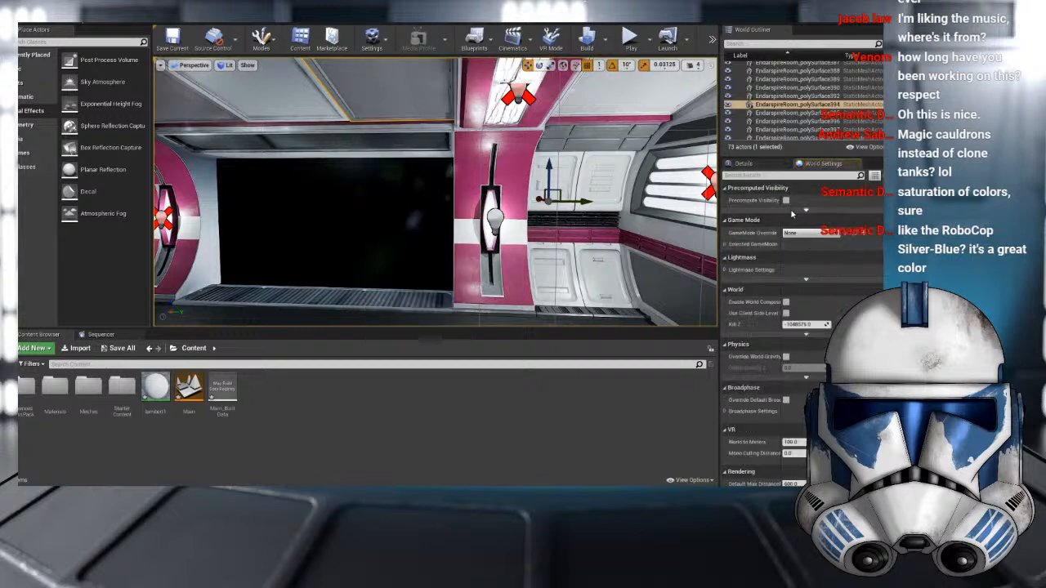
pyautogui.scroll(-3, 808, 359)
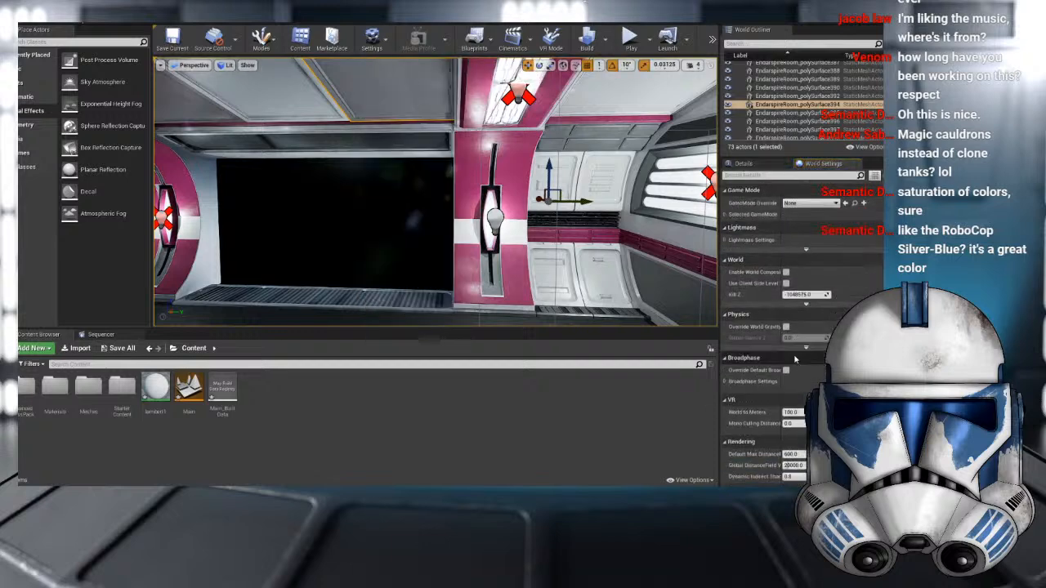
pyautogui.scroll(-3, 815, 381)
pyautogui.scroll(-3, 809, 364)
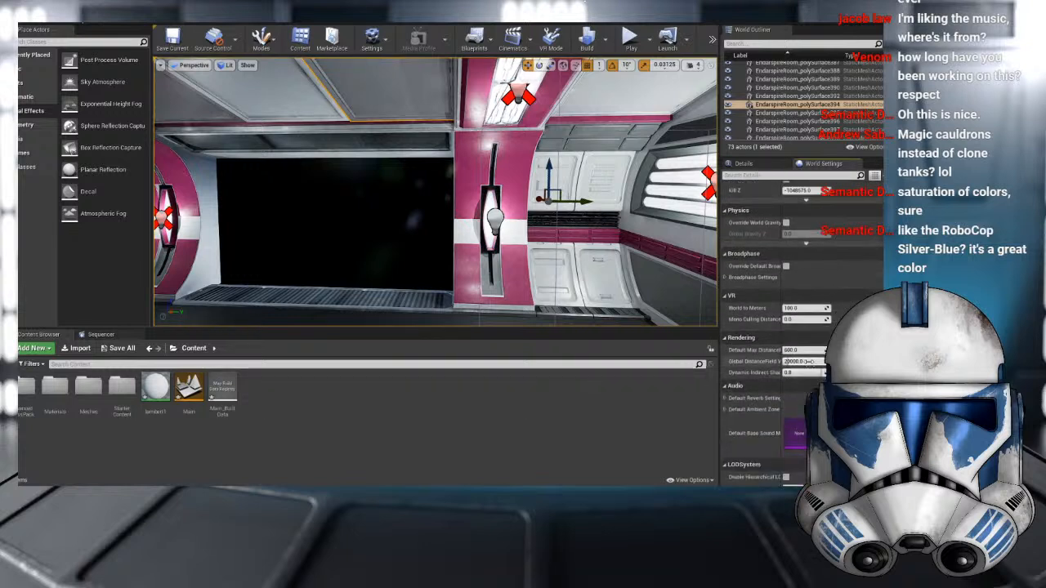
pyautogui.scroll(-5, 809, 354)
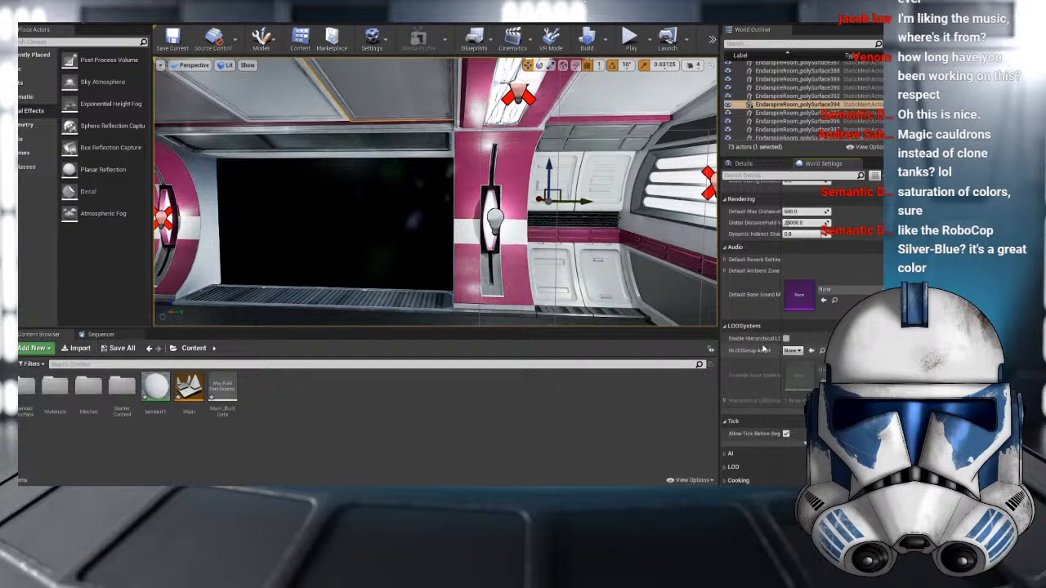
pyautogui.scroll(6, 784, 353)
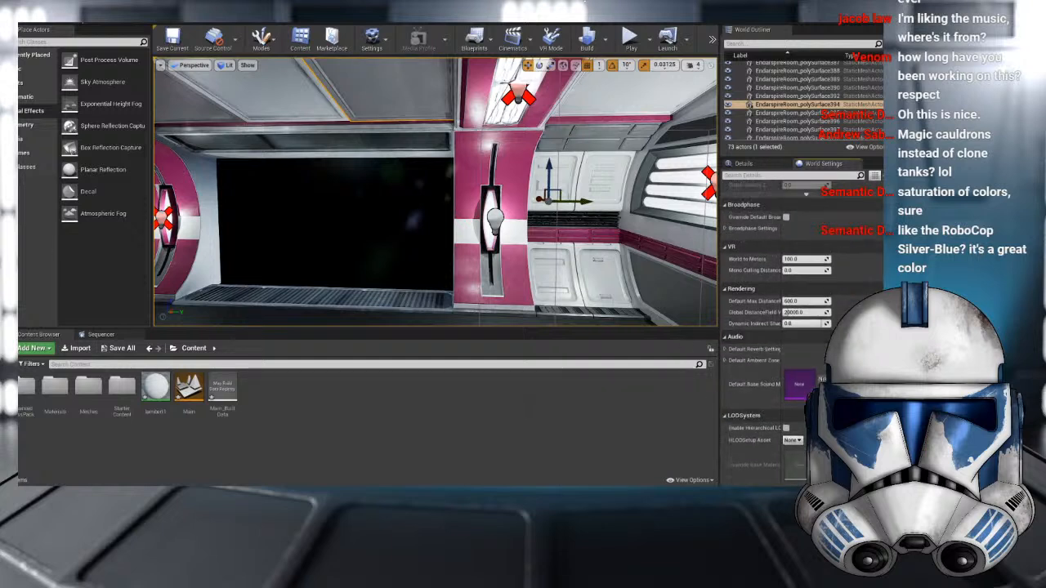
pyautogui.click(745, 164)
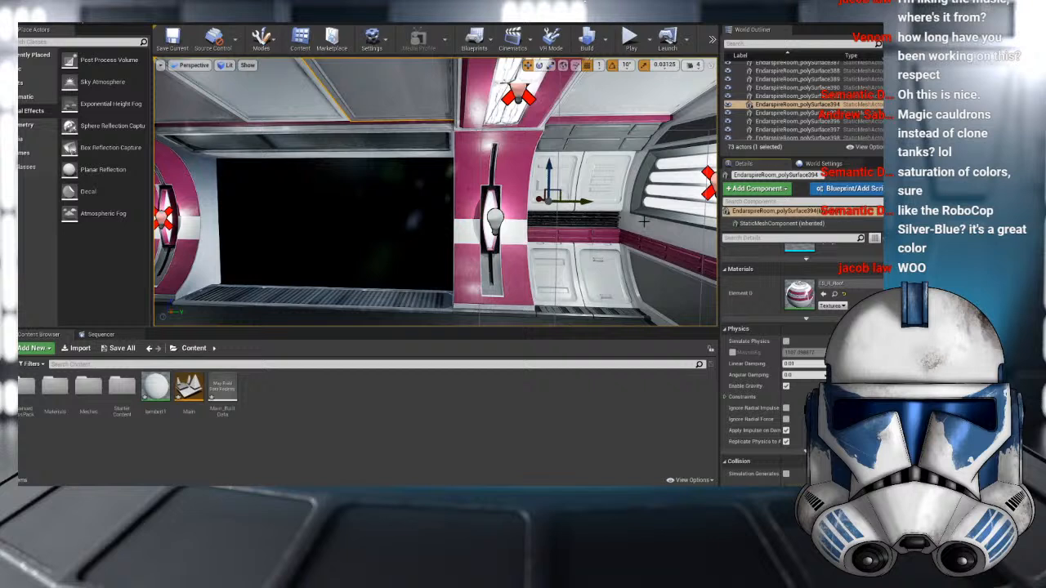
pyautogui.click(817, 165)
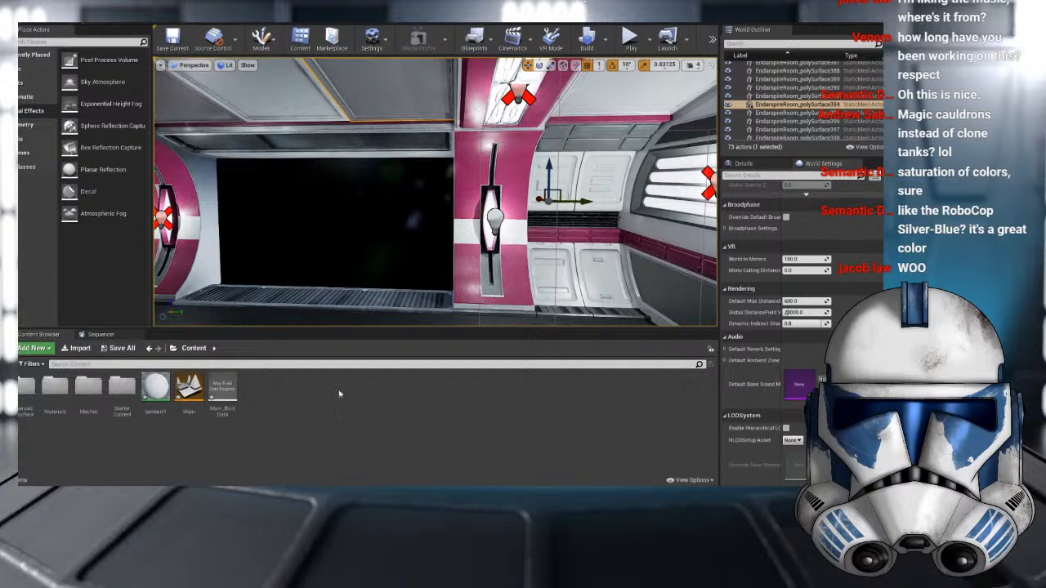
pyautogui.moveTo(410, 225); pyautogui.dragTo(490, 195, button='right')
# - Return to Maya, frame the round corridor door and look up the Offset used in its existing mirror
pyautogui.click(485, 478)
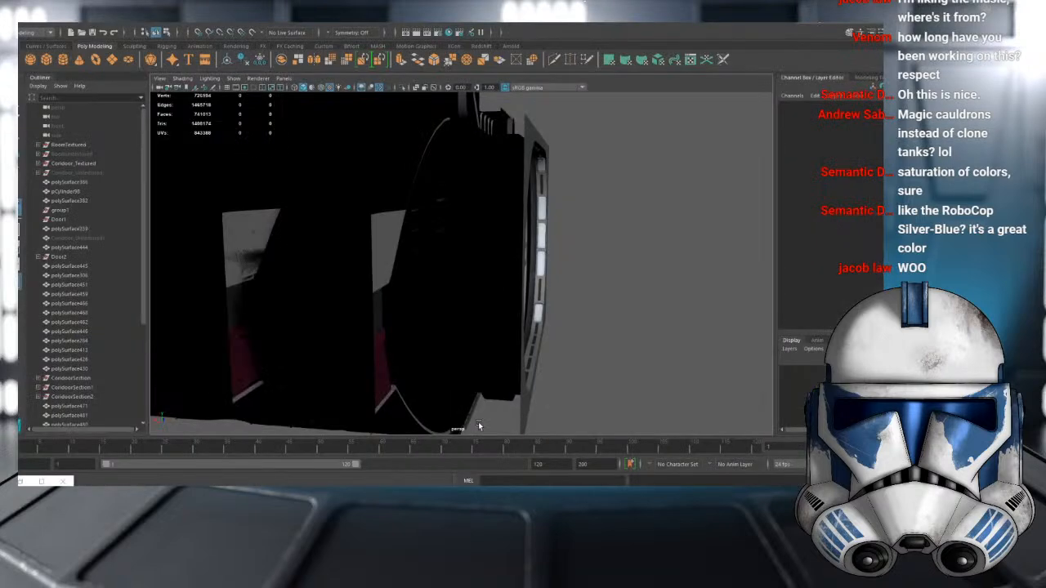
pyautogui.moveTo(432, 301)
pyautogui.keyDown('alt'); pyautogui.mouseDown()
pyautogui.moveTo(445, 301)
pyautogui.moveTo(423, 299)
pyautogui.mouseUp(); pyautogui.keyUp('alt')
pyautogui.keyDown('alt'); pyautogui.moveTo(332, 315); pyautogui.dragTo(482, 292); pyautogui.keyUp('alt')
pyautogui.click(516, 300)
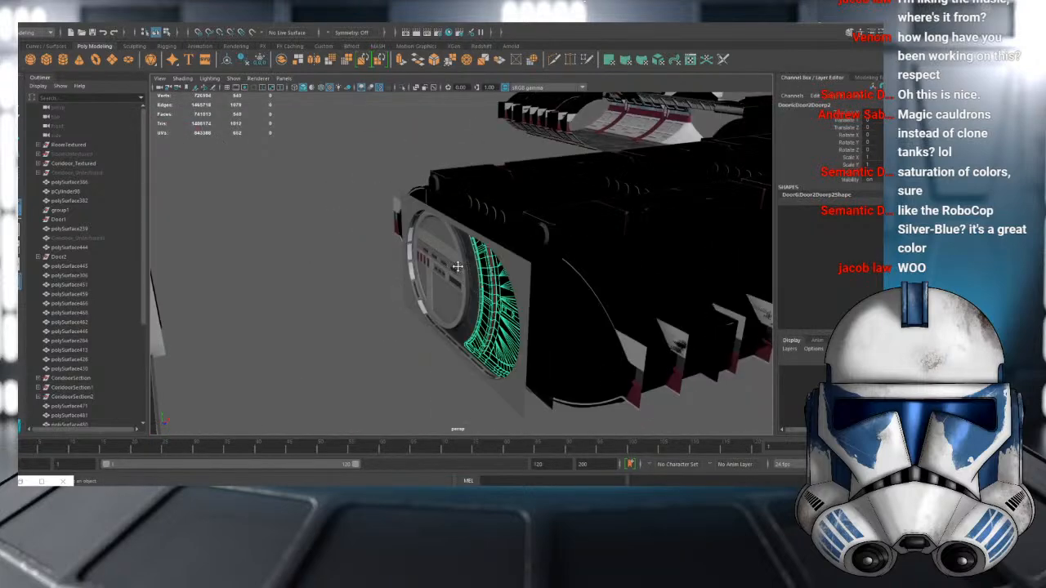
pyautogui.press('f')
pyautogui.keyDown('shift'); pyautogui.click(387, 268); pyautogui.keyUp('shift')
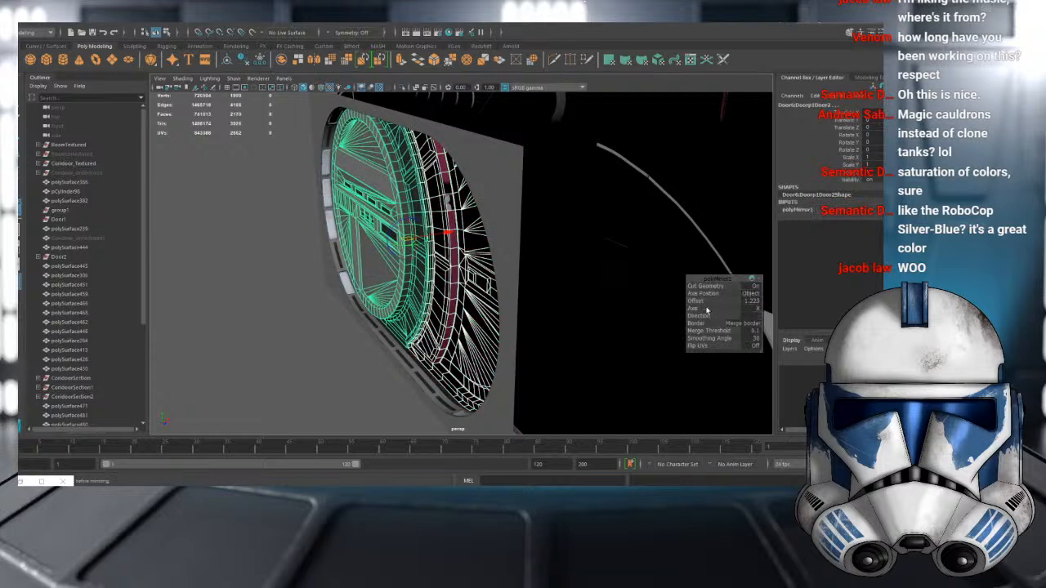
pyautogui.click(755, 303)
# - Select the crescent-shaped side panel of the corridor door and isolate it from the rest of the scene
pyautogui.keyDown('shift'); pyautogui.click(379, 188); pyautogui.keyUp('shift')
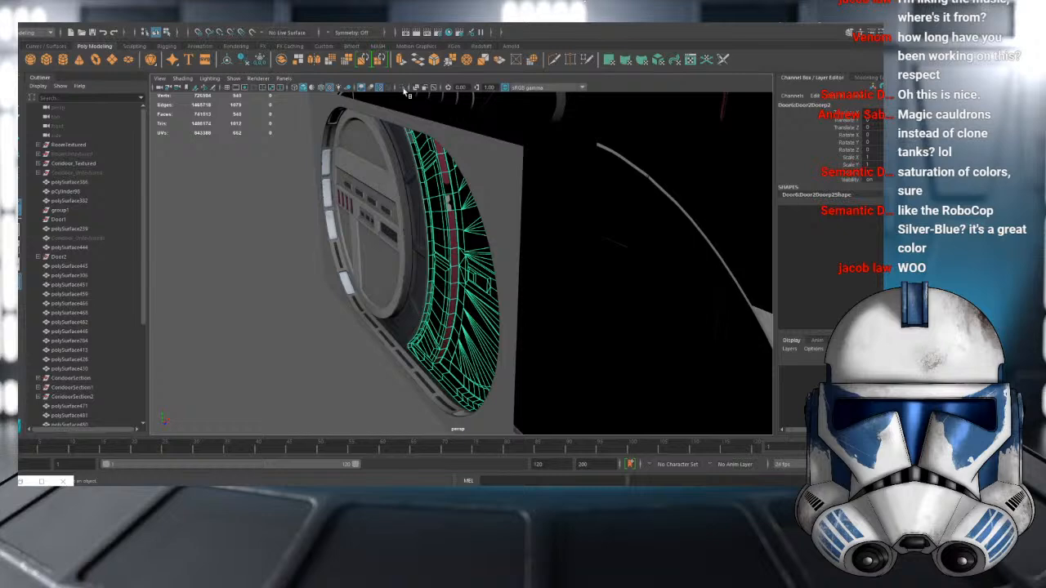
pyautogui.click(402, 89)
pyautogui.keyDown('alt'); pyautogui.moveTo(457, 142); pyautogui.dragTo(420, 137); pyautogui.keyUp('alt')
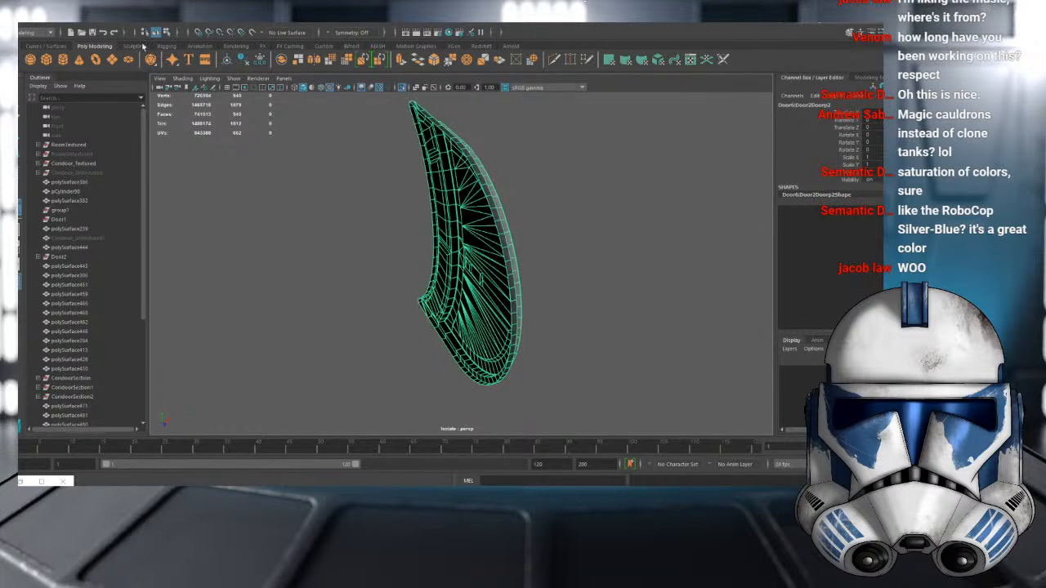
# - Mirror the crescent side panel along the X axis with Object axis position and an offset of -1.223
pyautogui.click(312, 64)
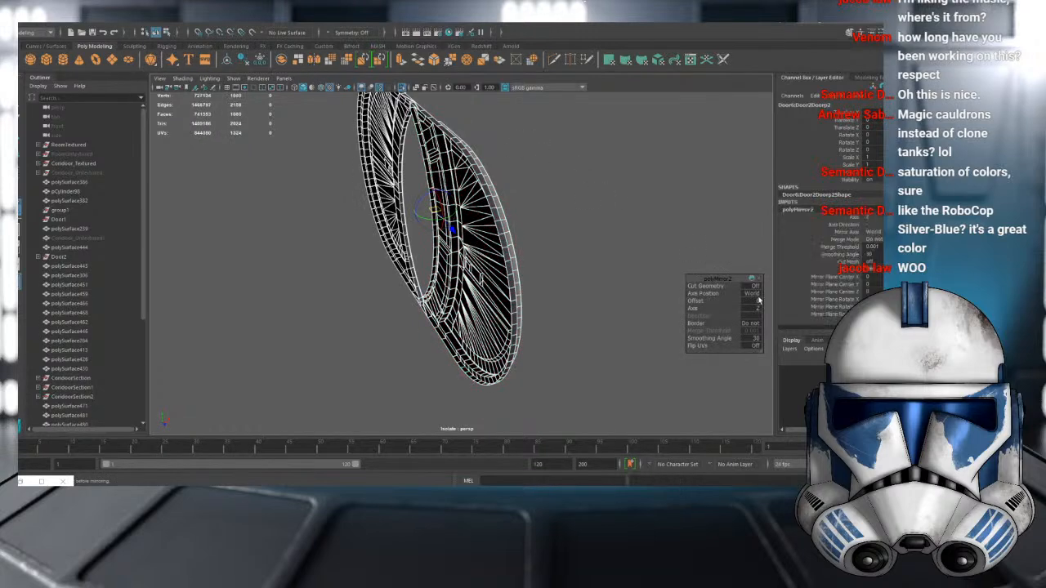
pyautogui.click(758, 295)
pyautogui.click(774, 307)
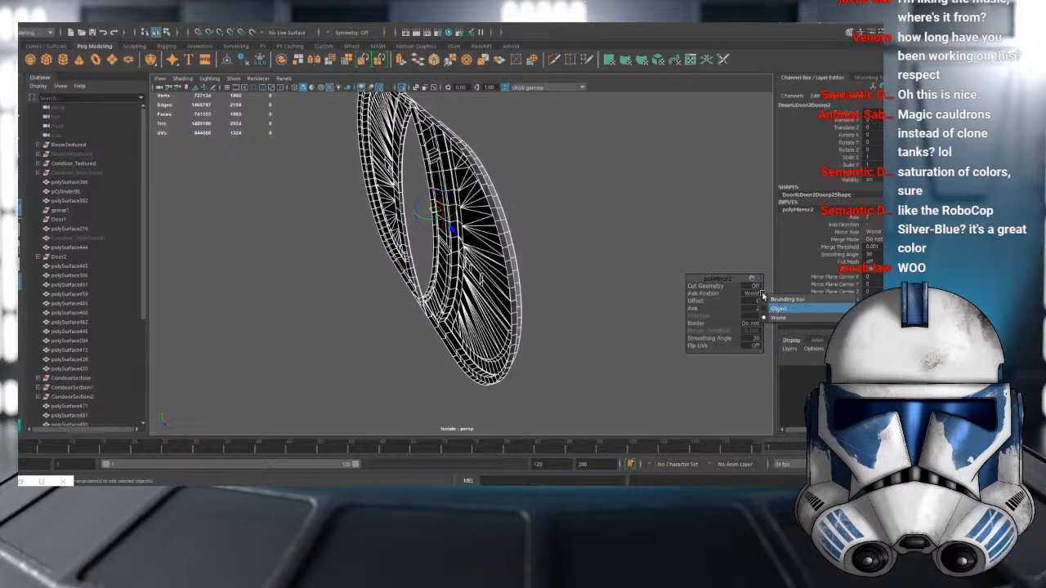
pyautogui.click(757, 295)
pyautogui.click(752, 310)
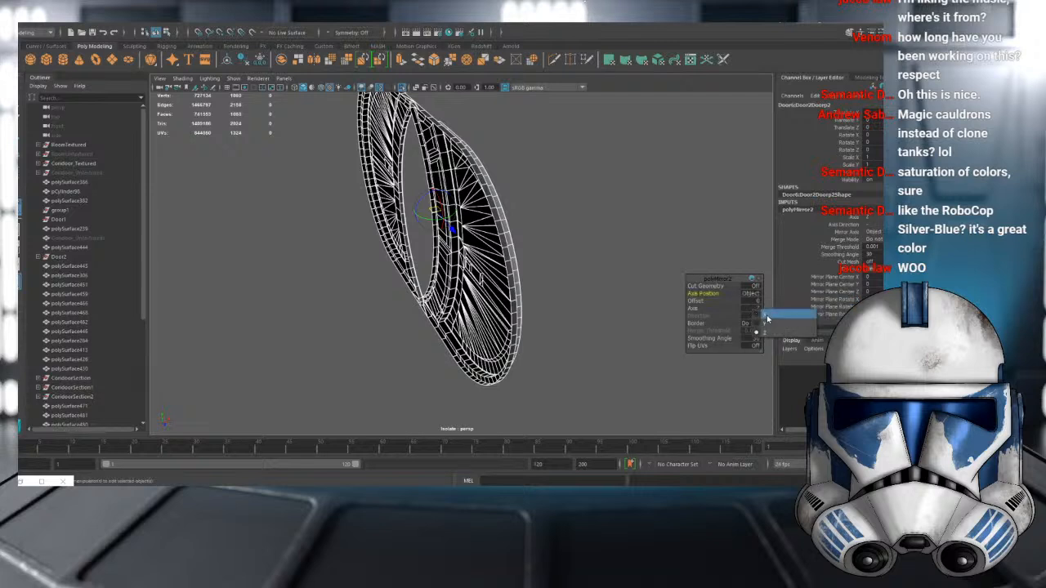
pyautogui.click(767, 316)
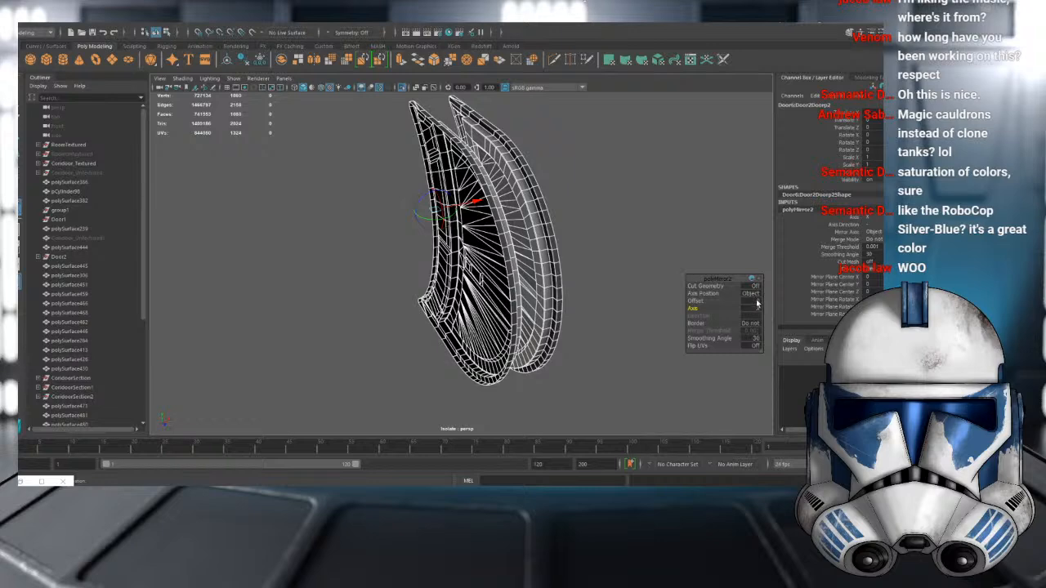
pyautogui.click(756, 301)
pyautogui.moveTo(737, 232); pyautogui.dragTo(597, 232, button='middle')
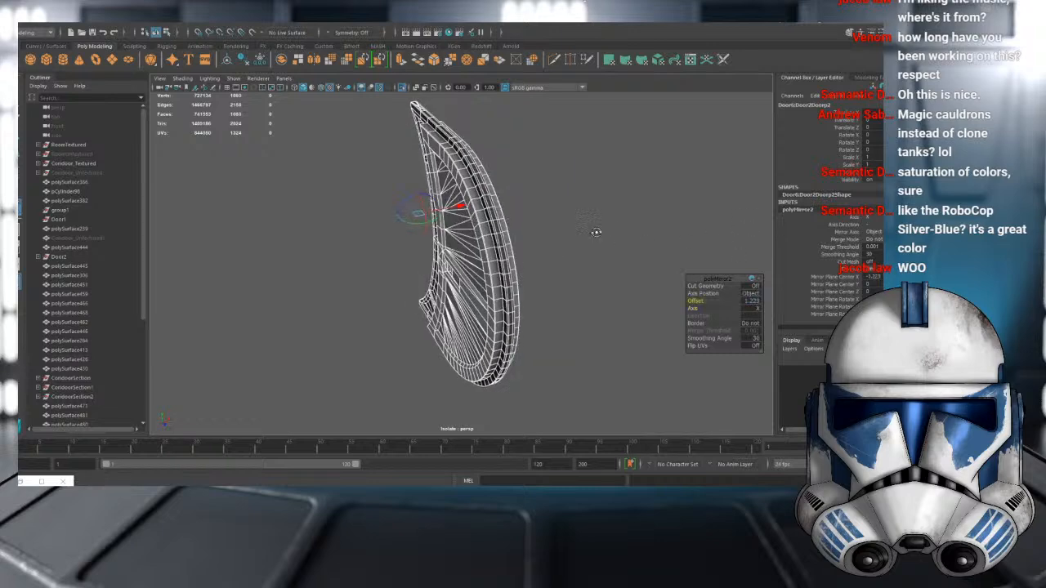
pyautogui.keyDown('alt'); pyautogui.moveTo(595, 232); pyautogui.dragTo(559, 227); pyautogui.keyUp('alt')
# - Turn on Cut Geometry for the crescent panel's mirror and merge border vertices with a merge threshold of 0.1
pyautogui.click(754, 286)
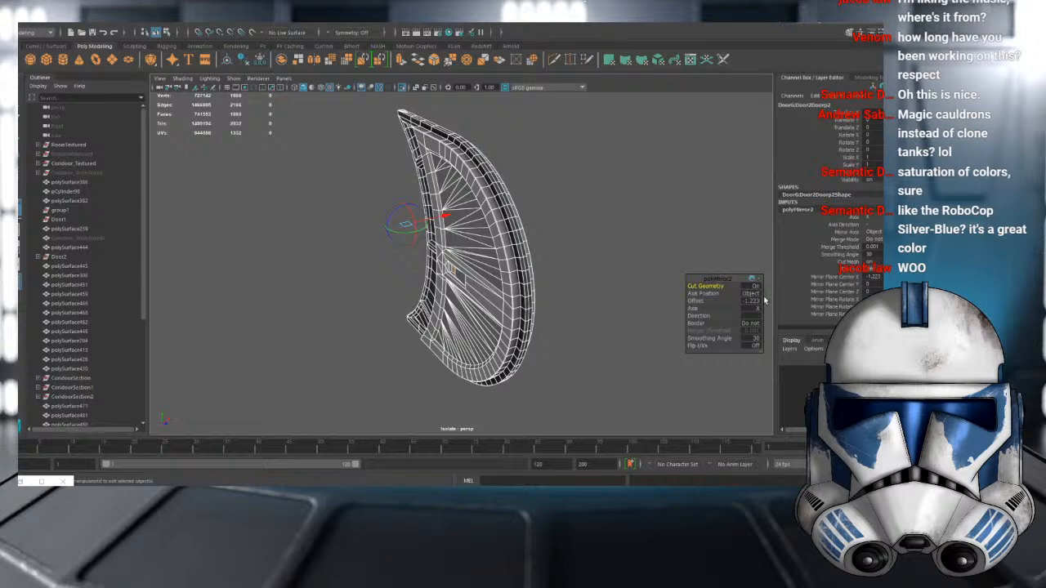
pyautogui.click(757, 324)
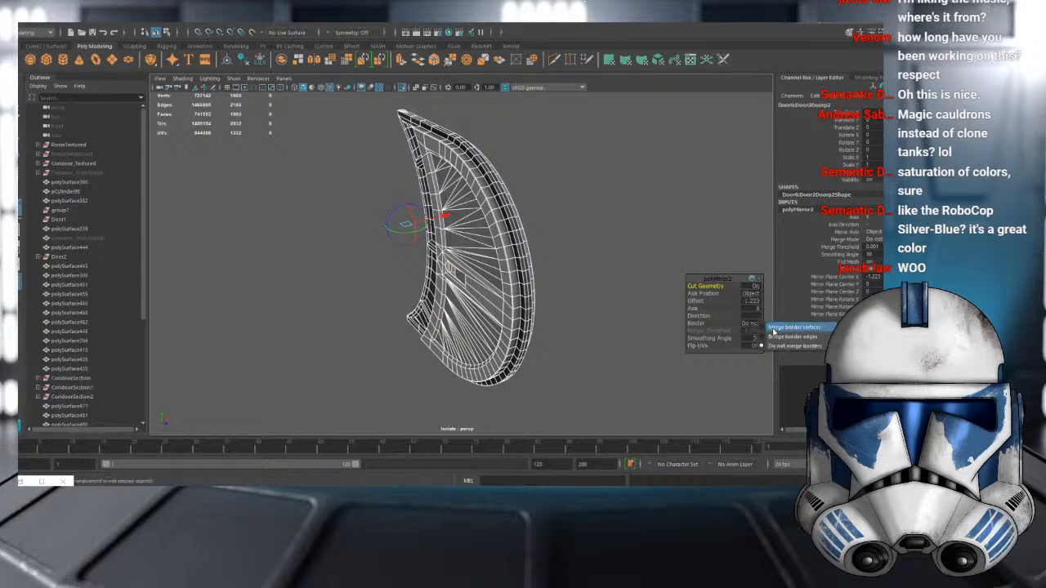
pyautogui.click(775, 332)
pyautogui.click(757, 333)
pyautogui.write('0.')
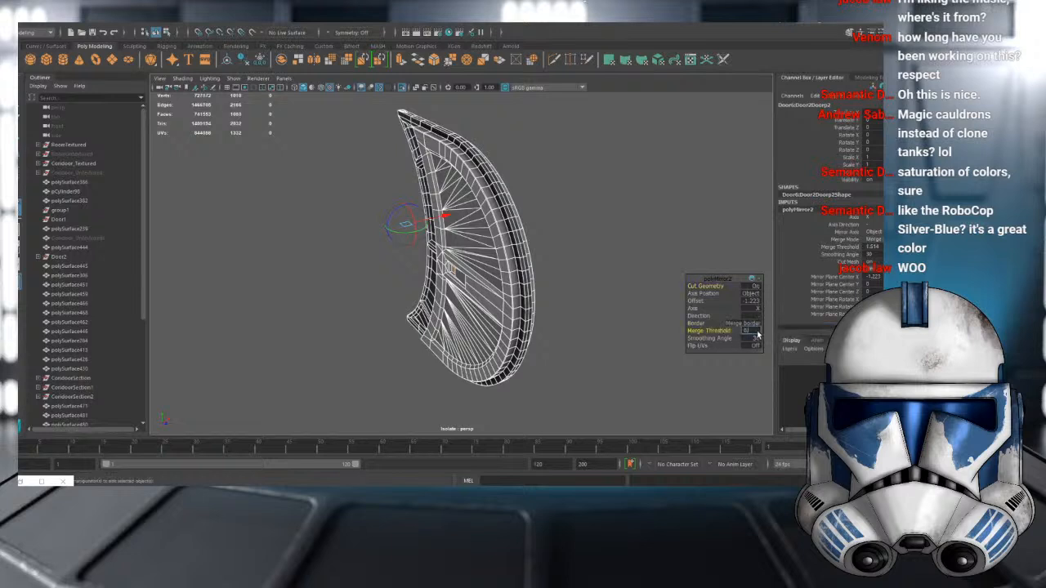
pyautogui.write('1')
pyautogui.press('Return')
# - Clear the selection, examine both sides of the mirrored crescent panel and bring the full scene back to view the door from inside
pyautogui.click(588, 188)
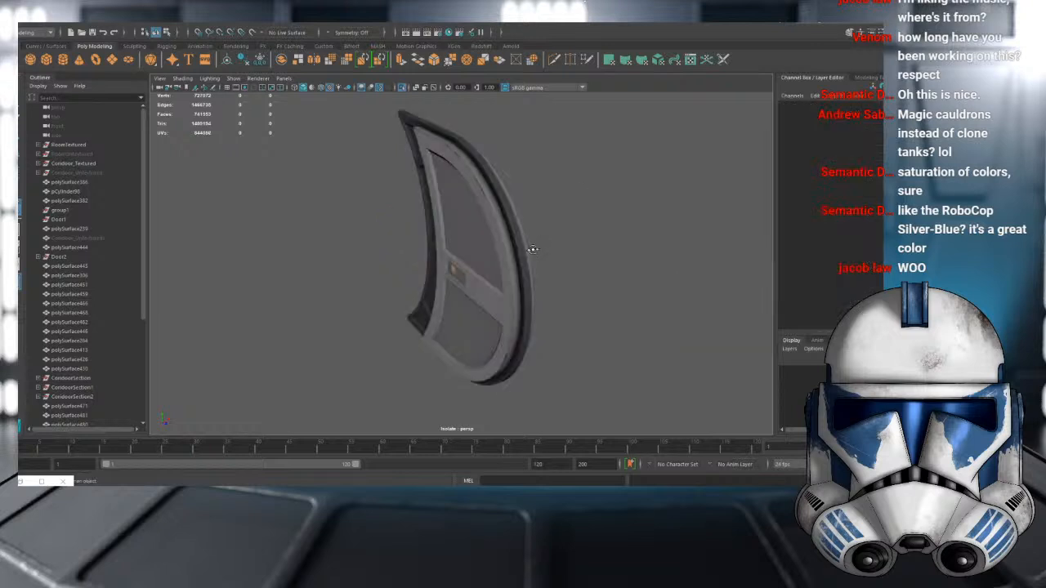
pyautogui.keyDown('alt'); pyautogui.moveTo(579, 240); pyautogui.dragTo(696, 215); pyautogui.keyUp('alt')
pyautogui.keyDown('alt'); pyautogui.moveTo(762, 229); pyautogui.dragTo(592, 239); pyautogui.keyUp('alt')
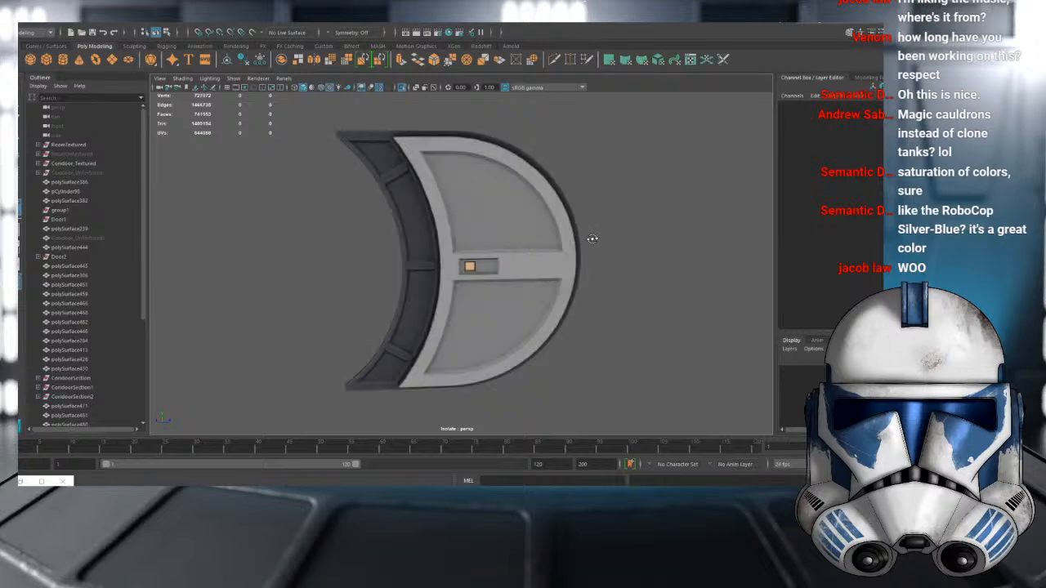
pyautogui.click(401, 87)
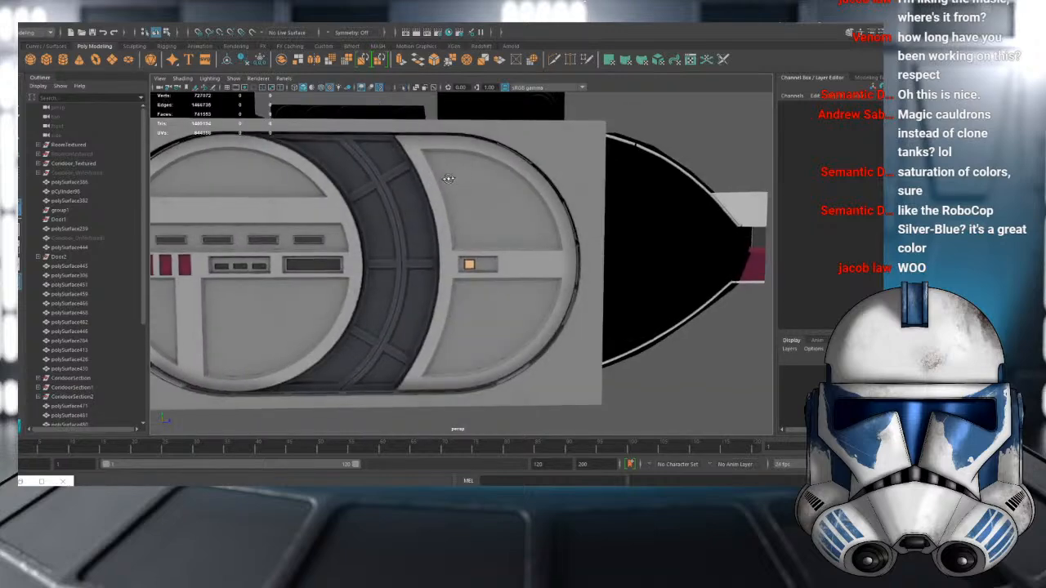
pyautogui.keyDown('alt'); pyautogui.moveTo(495, 179); pyautogui.dragTo(606, 181); pyautogui.keyUp('alt')
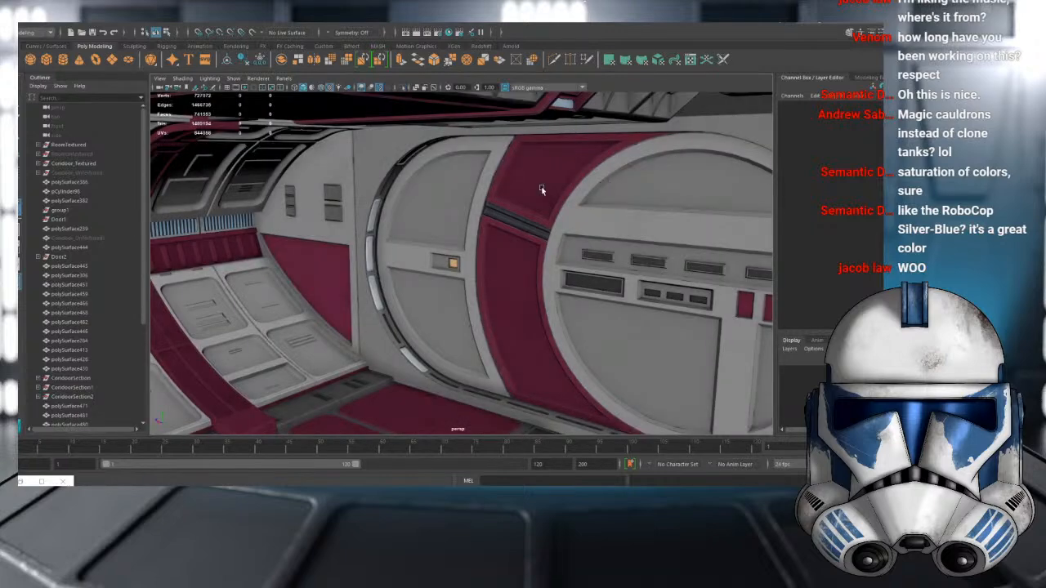
pyautogui.keyDown('alt'); pyautogui.moveTo(540, 190); pyautogui.dragTo(530, 245); pyautogui.keyUp('alt')
# - Select the upper red panel beside the round door and isolate it, seen from its edge
pyautogui.click(594, 206)
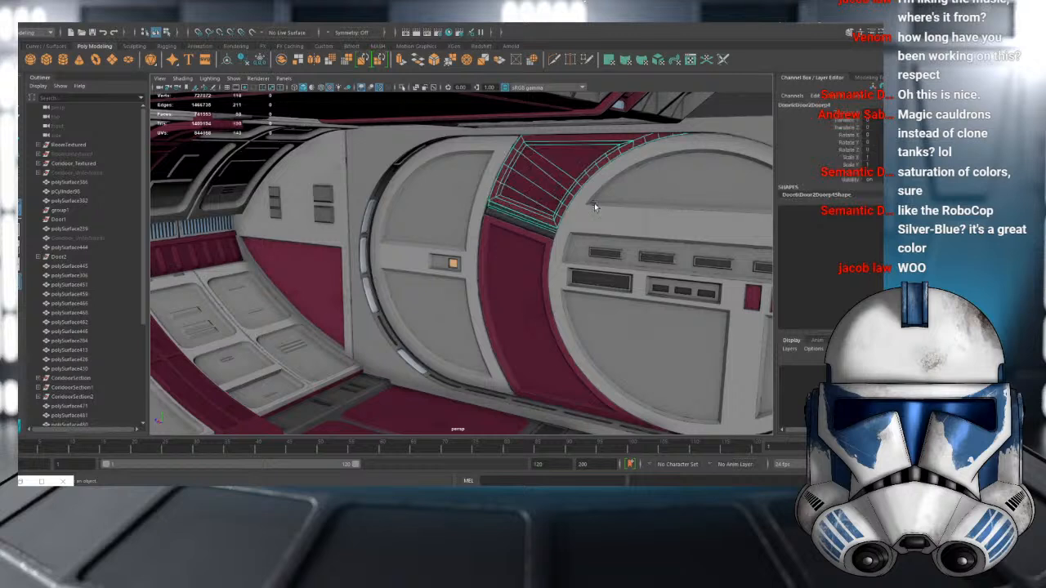
pyautogui.hotkey('ctrl', '1')
pyautogui.keyDown('alt'); pyautogui.moveTo(500, 177); pyautogui.dragTo(446, 241); pyautogui.keyUp('alt')
pyautogui.press('[')
pyautogui.press('[')
pyautogui.press('[')
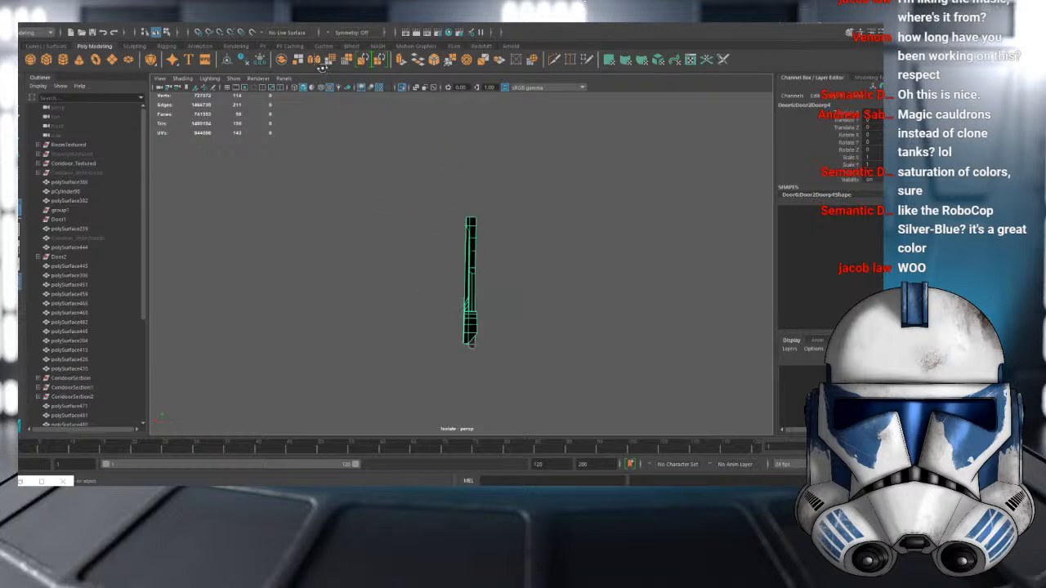
# - Try to mirror the upper red panel along the X axis with Object axis position and an offset of -1.242
pyautogui.keyDown('alt'); pyautogui.moveTo(551, 320); pyautogui.dragTo(545, 289); pyautogui.keyUp('alt')
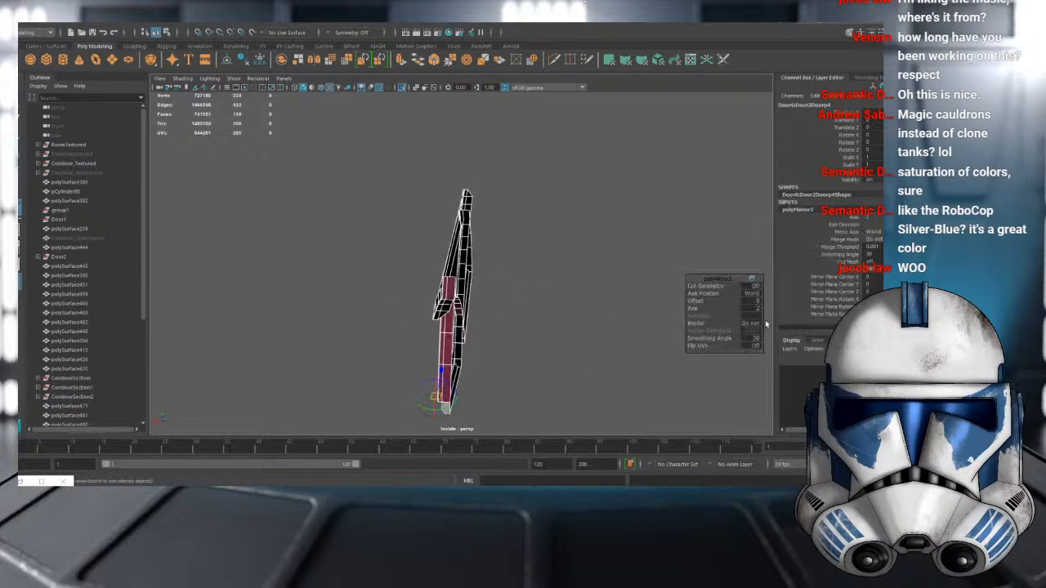
pyautogui.click(752, 294)
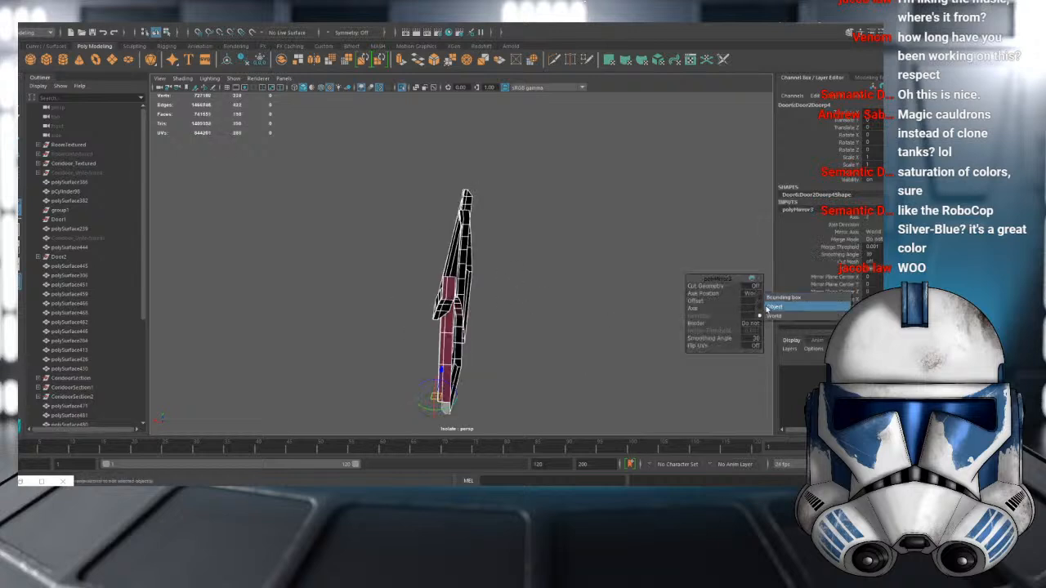
pyautogui.click(772, 302)
pyautogui.click(765, 308)
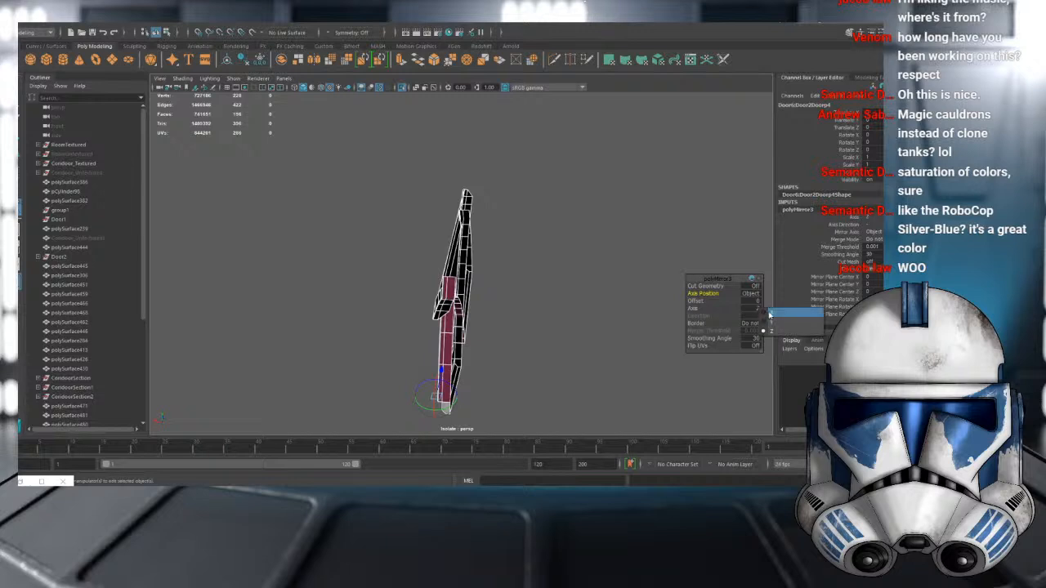
pyautogui.click(769, 317)
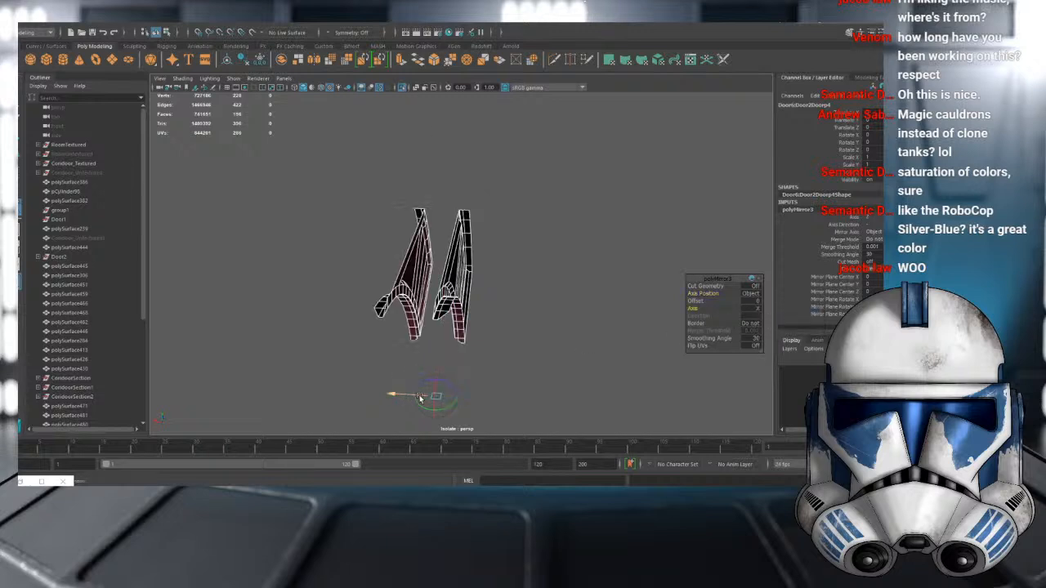
pyautogui.moveTo(395, 396); pyautogui.dragTo(424, 397)
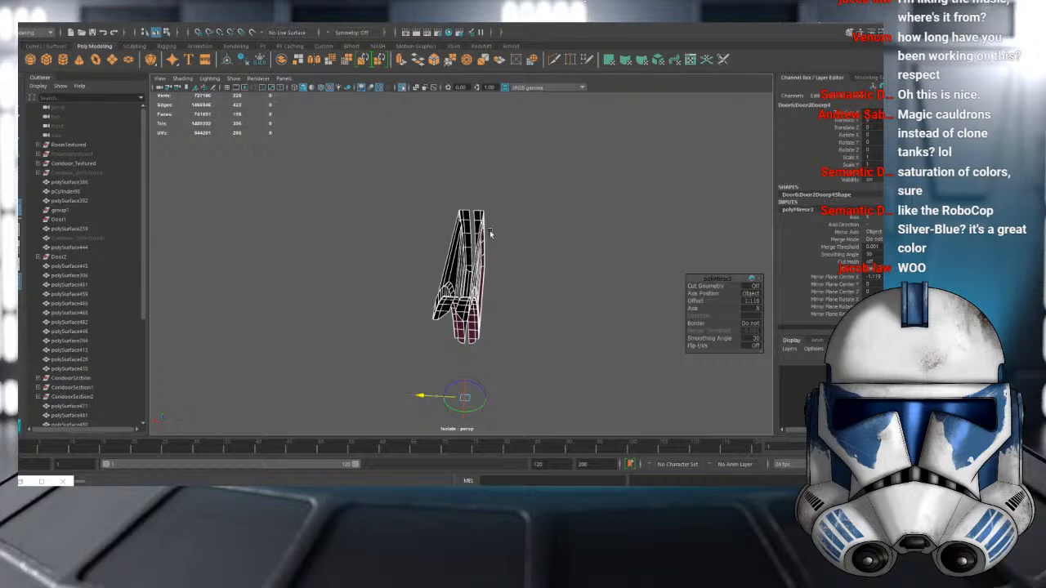
pyautogui.hotkey('ctrl', '1')
pyautogui.keyDown('alt'); pyautogui.moveTo(476, 214); pyautogui.dragTo(420, 315); pyautogui.keyUp('alt')
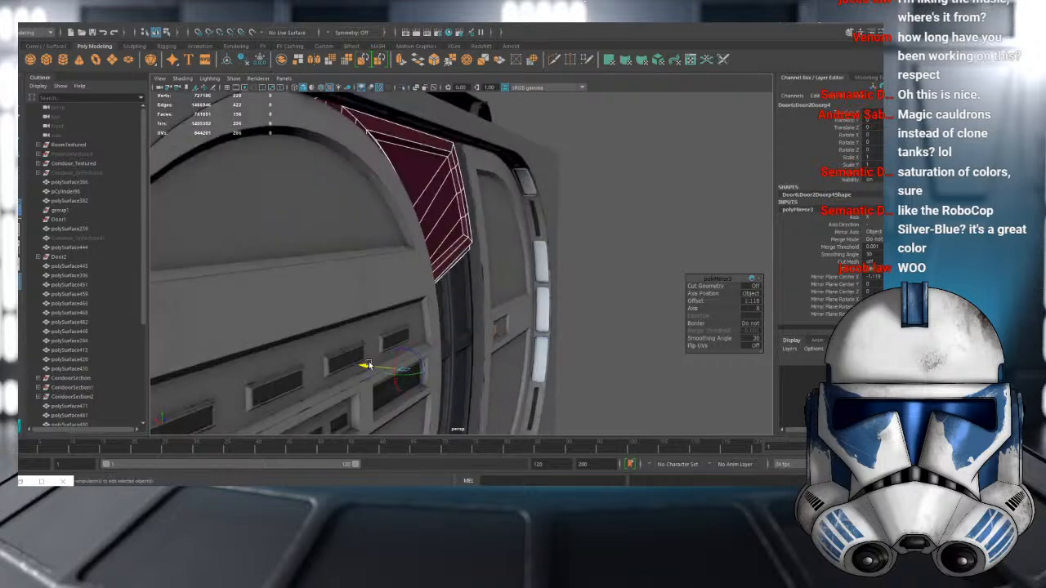
pyautogui.moveTo(367, 365); pyautogui.dragTo(368, 365)
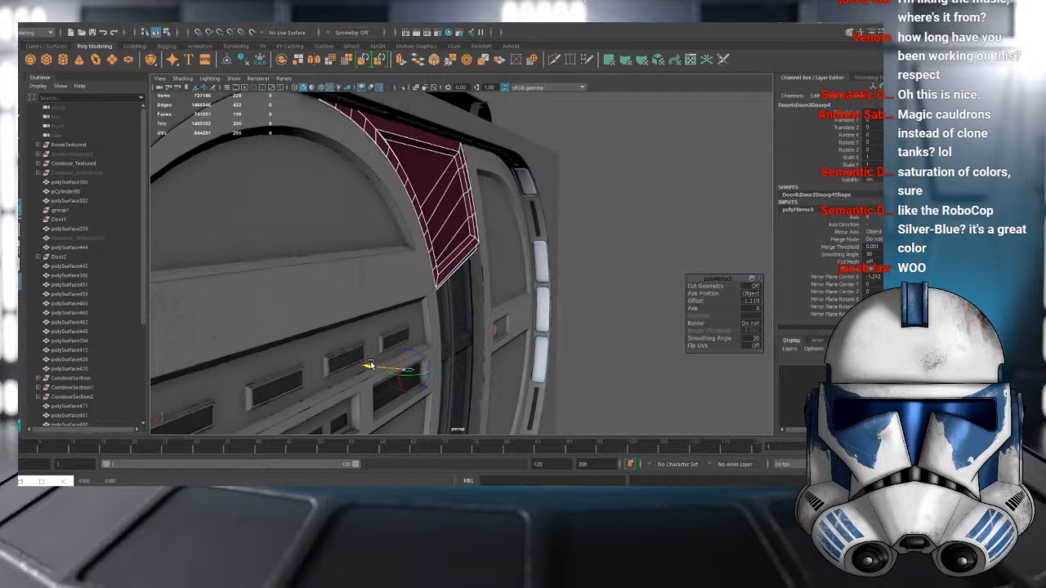
pyautogui.keyDown('alt'); pyautogui.moveTo(503, 303); pyautogui.dragTo(621, 314); pyautogui.keyUp('alt')
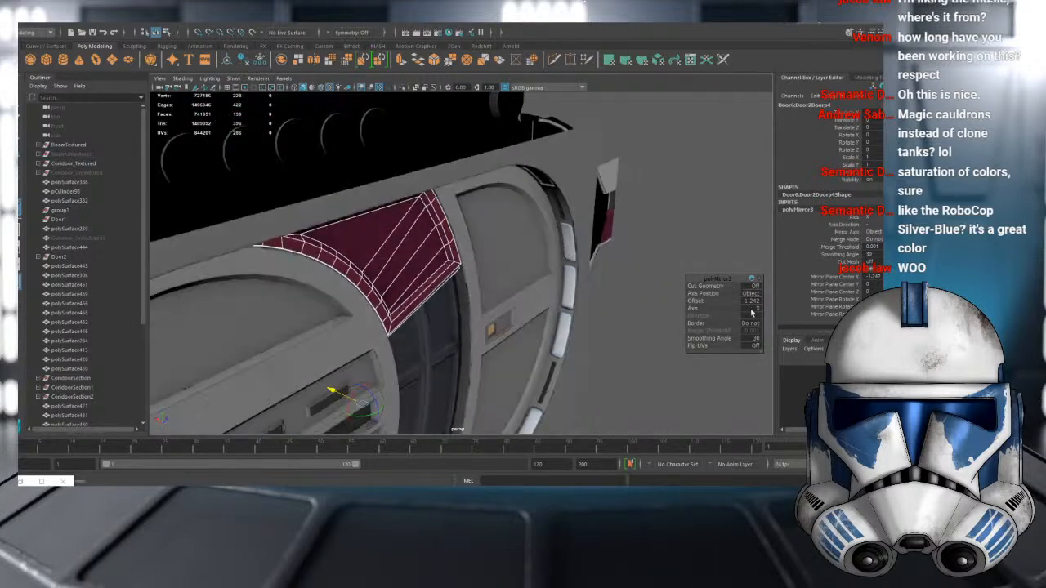
# - Turn on Cut Geometry for the upper red panel's mirror and merge border vertices with a merge threshold of 0.1
pyautogui.click(756, 286)
pyautogui.click(756, 316)
pyautogui.click(751, 324)
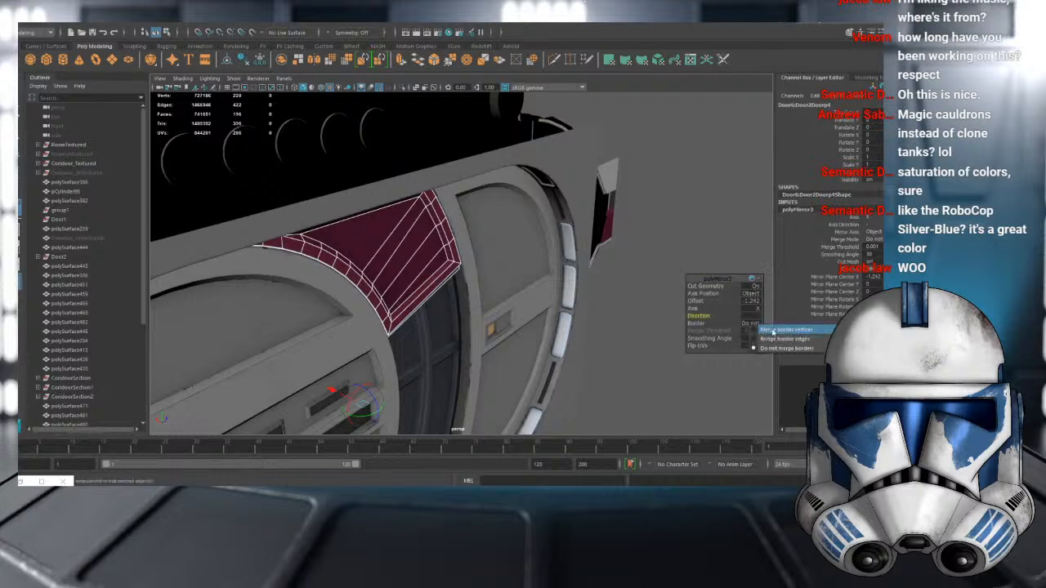
pyautogui.click(772, 330)
pyautogui.click(752, 331)
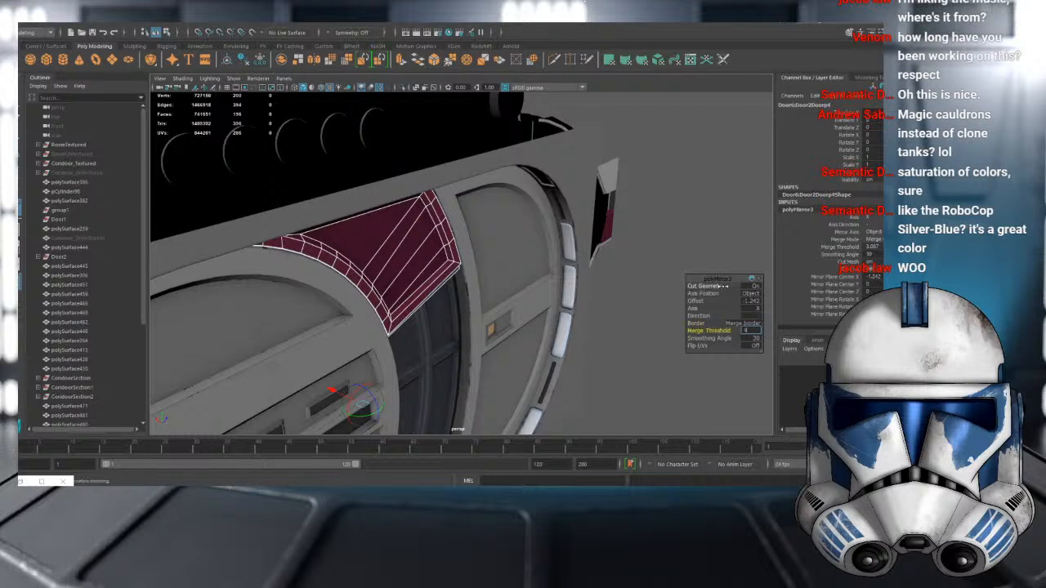
pyautogui.press('Return')
# - Isolate the mirrored upper red panel, examine its two halves from the edge, and bring the full scene back
pyautogui.click(692, 198)
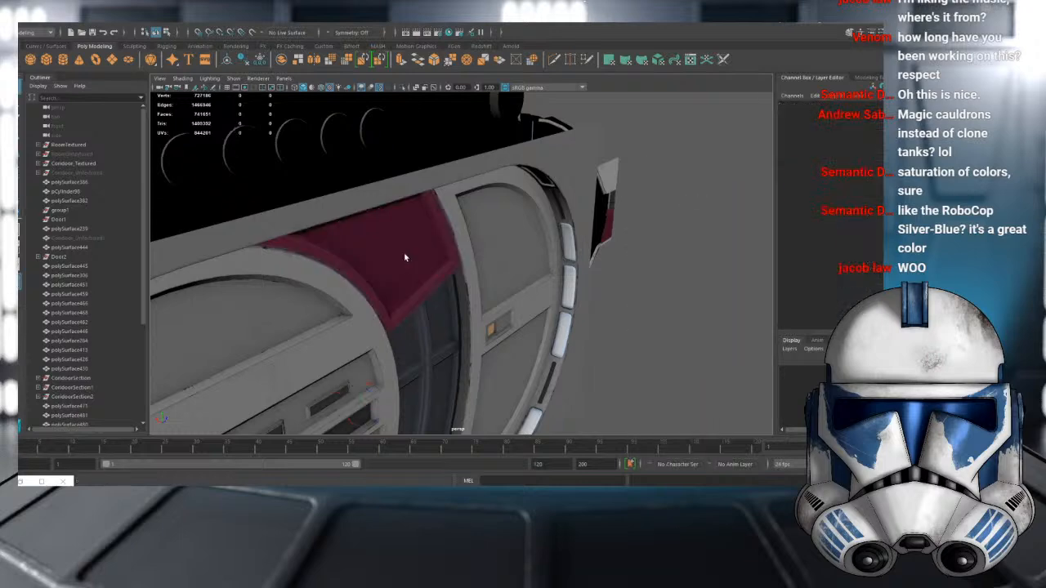
pyautogui.click(402, 211)
pyautogui.click(402, 87)
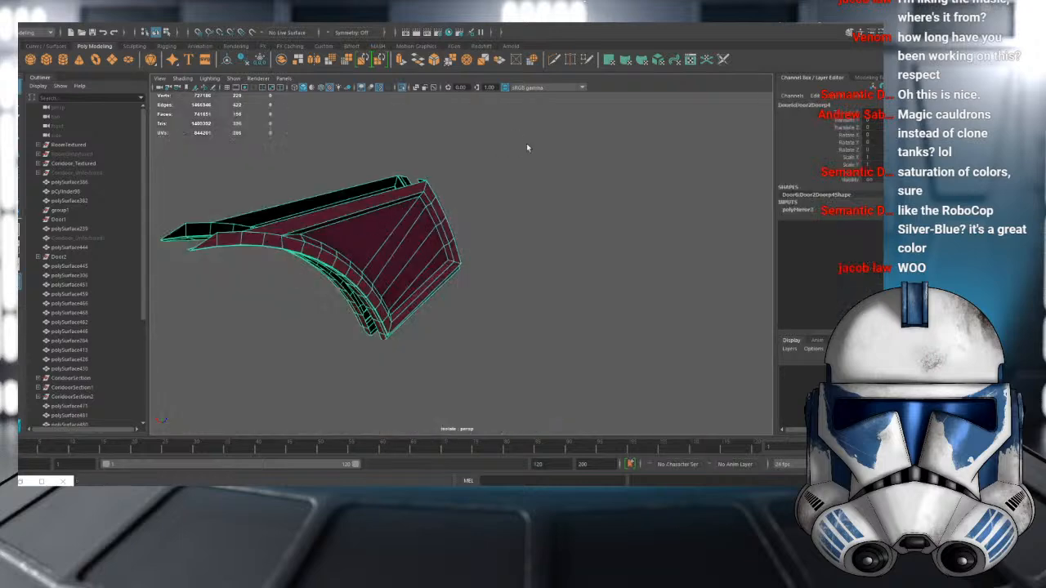
pyautogui.click(465, 217)
pyautogui.keyDown('alt'); pyautogui.moveTo(465, 217); pyautogui.dragTo(526, 245); pyautogui.keyUp('alt')
pyautogui.click(516, 239)
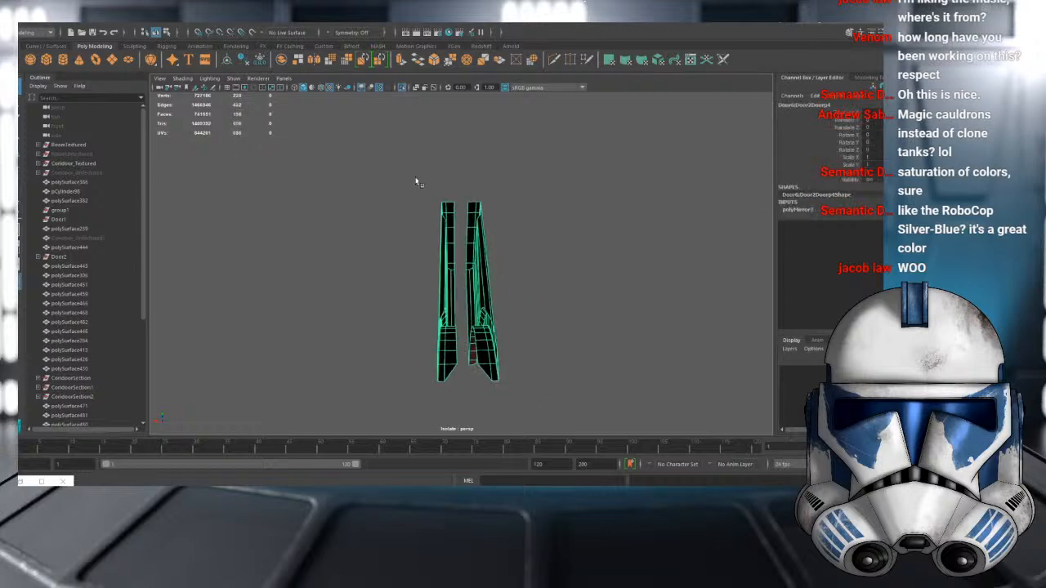
pyautogui.click(402, 86)
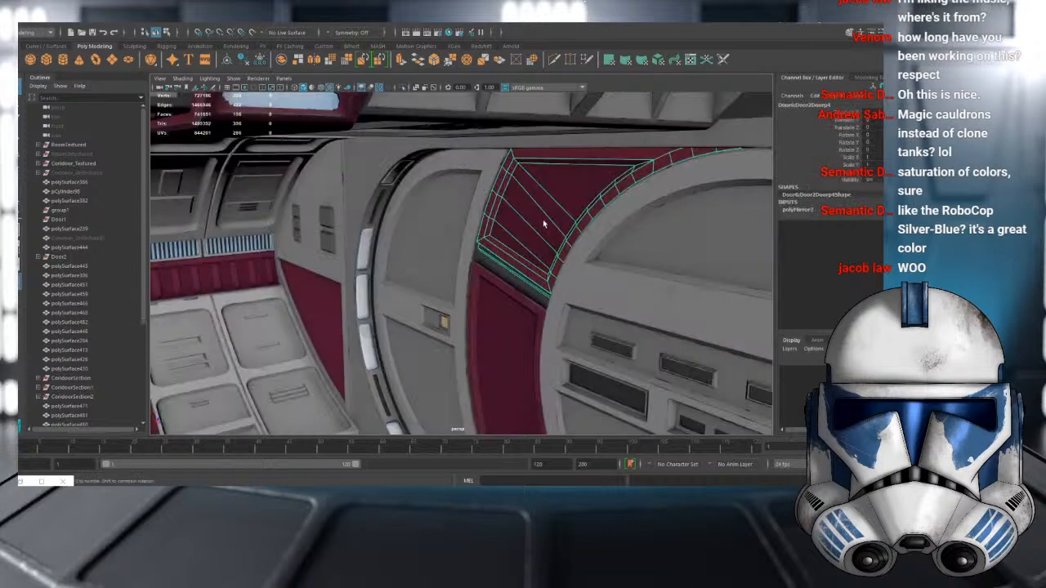
# - Examine the mirrored upper red panel against the door and frame, both within the full scene and isolated
pyautogui.keyDown('alt'); pyautogui.moveTo(544, 224); pyautogui.dragTo(463, 168); pyautogui.keyUp('alt')
pyautogui.click(434, 254)
pyautogui.keyDown('alt'); pyautogui.moveTo(434, 253); pyautogui.dragTo(411, 166); pyautogui.keyUp('alt')
pyautogui.keyDown('alt'); pyautogui.moveTo(517, 247); pyautogui.dragTo(554, 272); pyautogui.keyUp('alt')
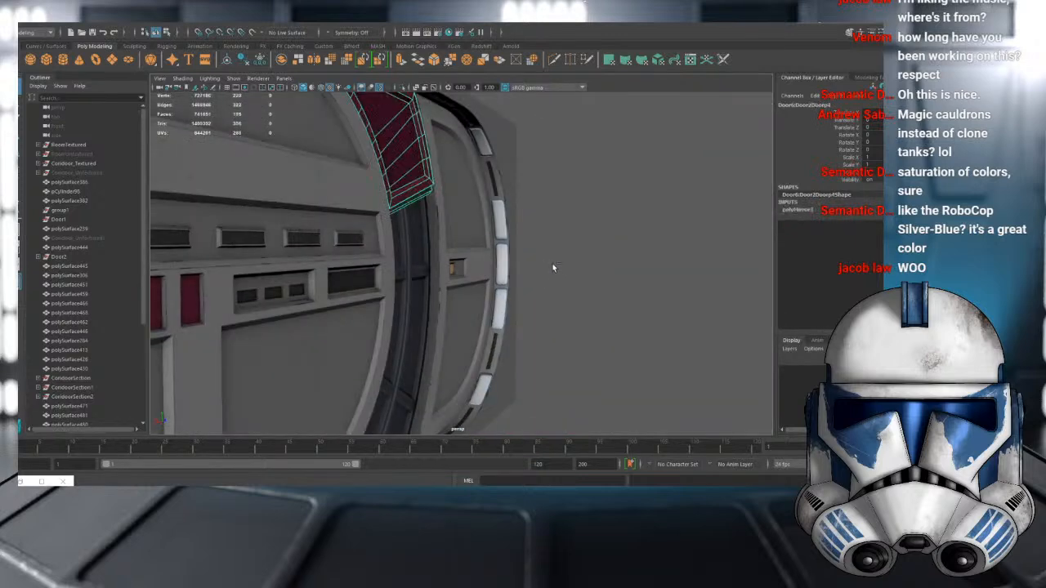
pyautogui.hotkey('ctrl', '1')
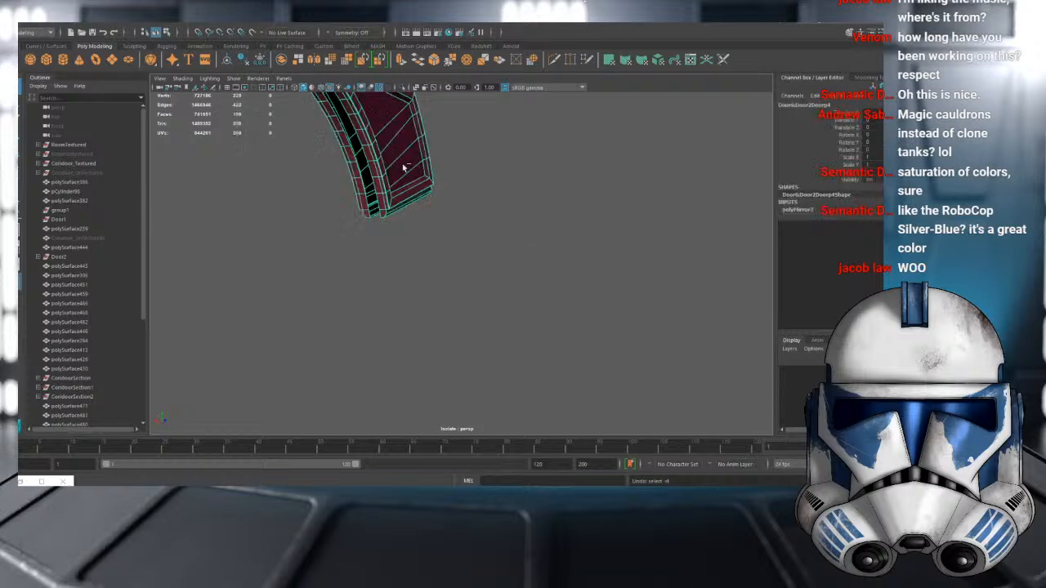
pyautogui.hotkey('ctrl', '1')
pyautogui.press('F8')
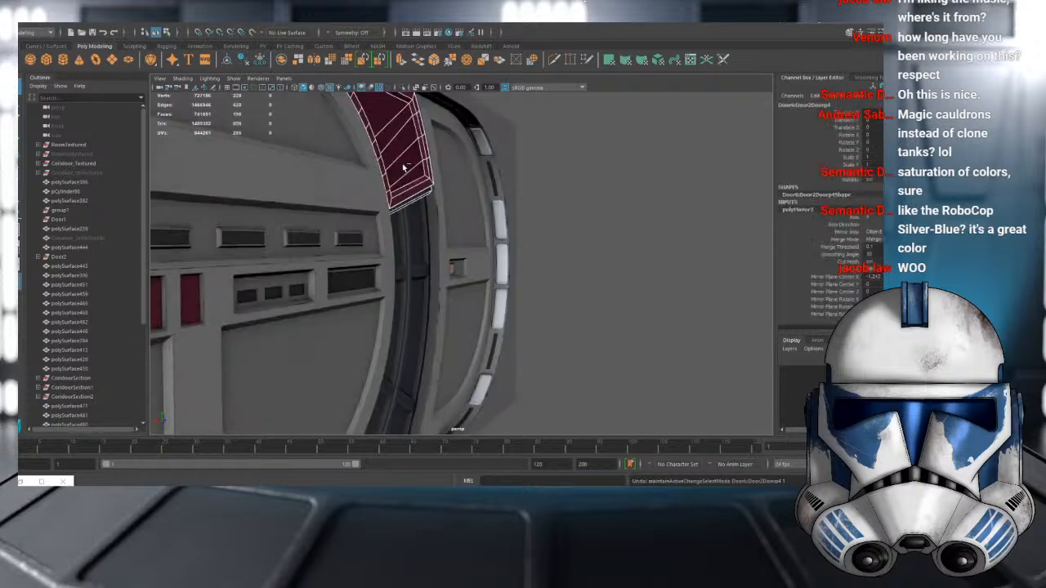
# - Undo the upper red panel's mirror and its settings, and show the full scene again
pyautogui.hotkey('ctrl', 'z')
pyautogui.hotkey('ctrl', 'z')
pyautogui.keyDown('alt'); pyautogui.moveTo(411, 181); pyautogui.dragTo(482, 221); pyautogui.keyUp('alt')
pyautogui.hotkey('ctrl', '1')
pyautogui.hotkey('ctrl', 'z')
pyautogui.hotkey('ctrl', 'z')
pyautogui.hotkey('ctrl', 'z')
pyautogui.hotkey('ctrl', '1')
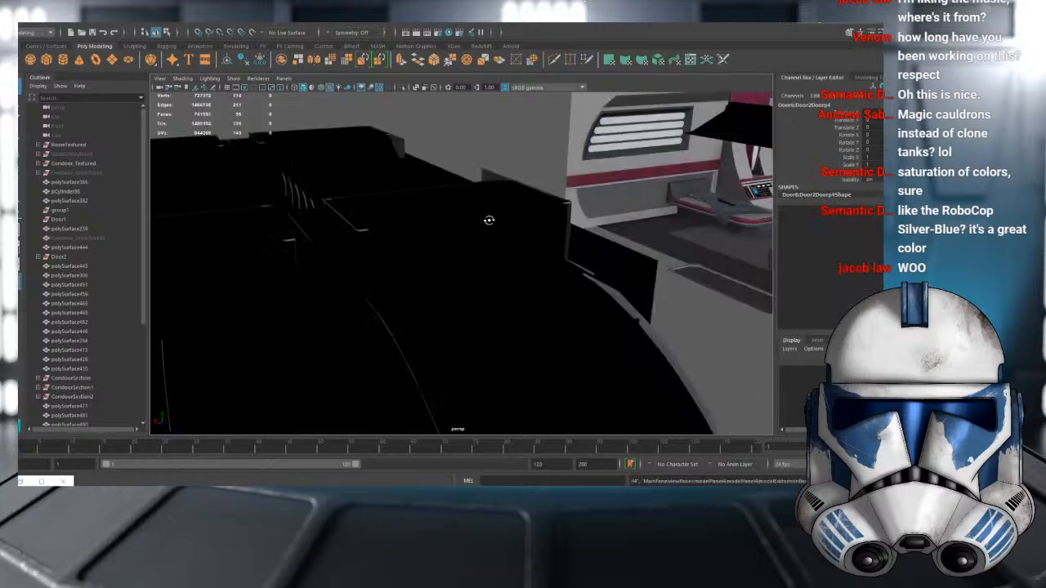
# - Mirror the upper red panel again in the full scene, using Object axis position and the X axis
pyautogui.scroll(5, 468, 212)
pyautogui.scroll(-3, 466, 184)
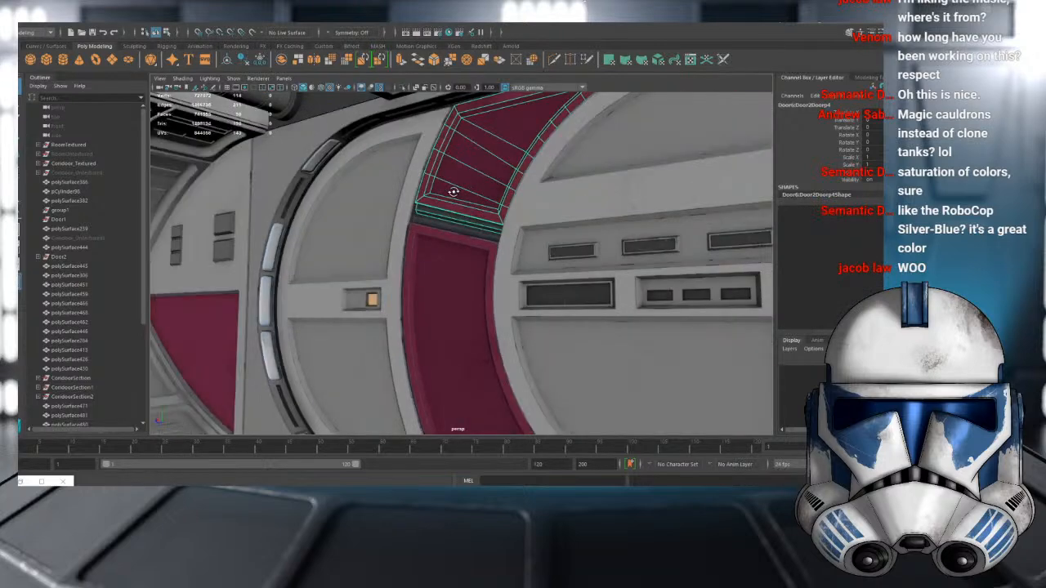
pyautogui.scroll(-1, 455, 193)
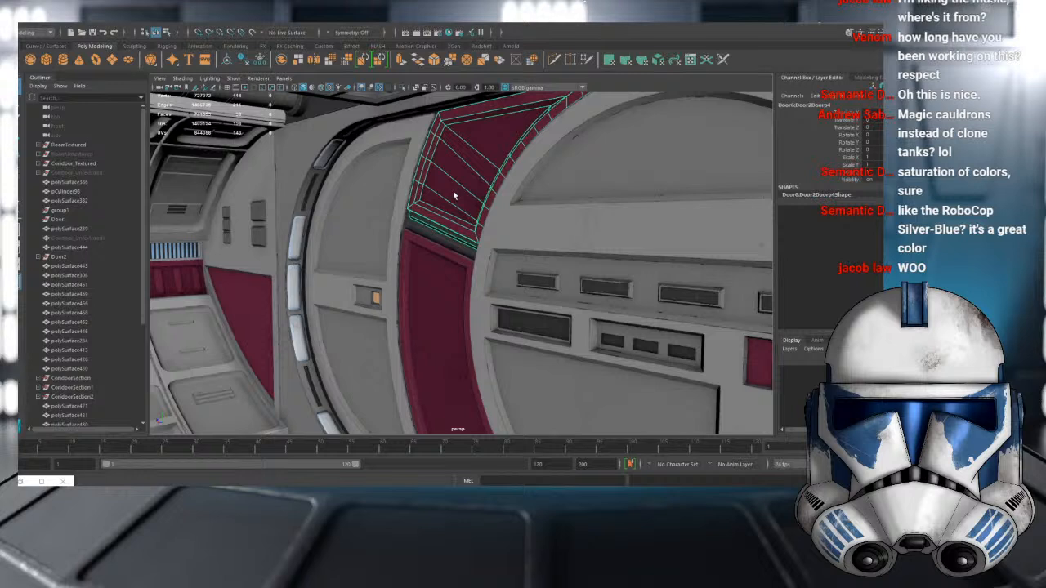
pyautogui.click(314, 60)
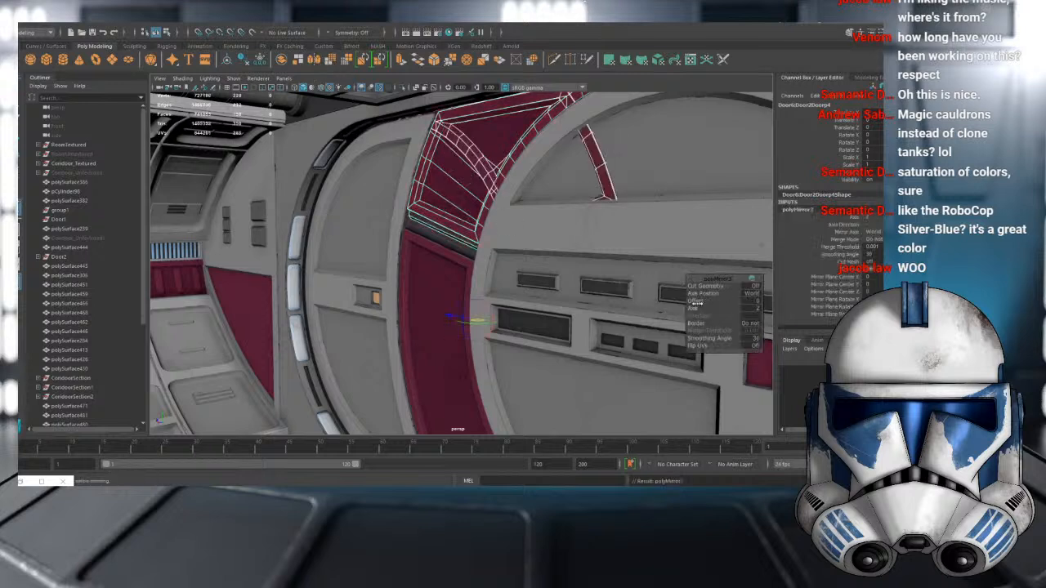
pyautogui.click(759, 297)
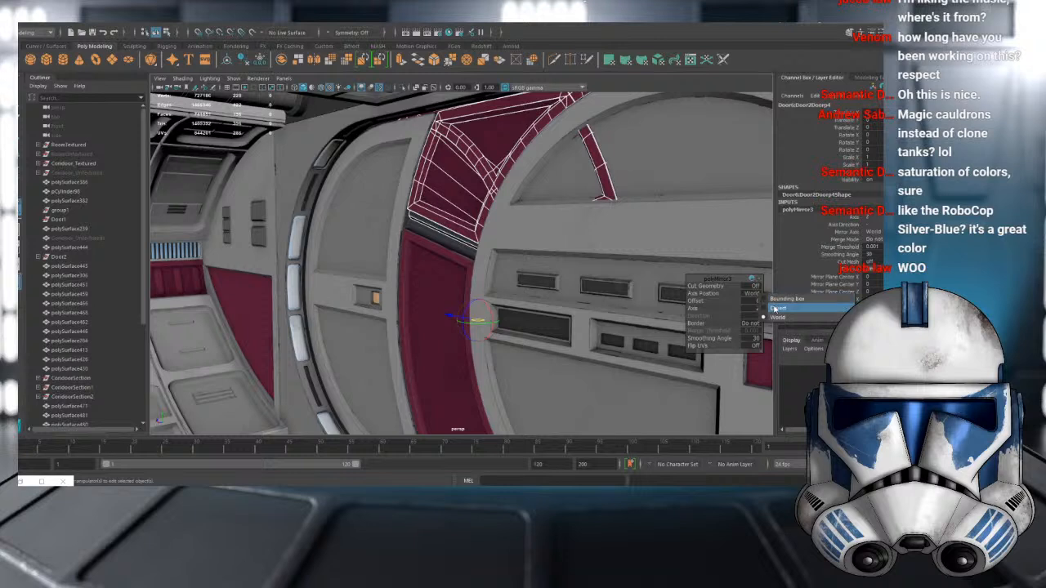
pyautogui.click(774, 308)
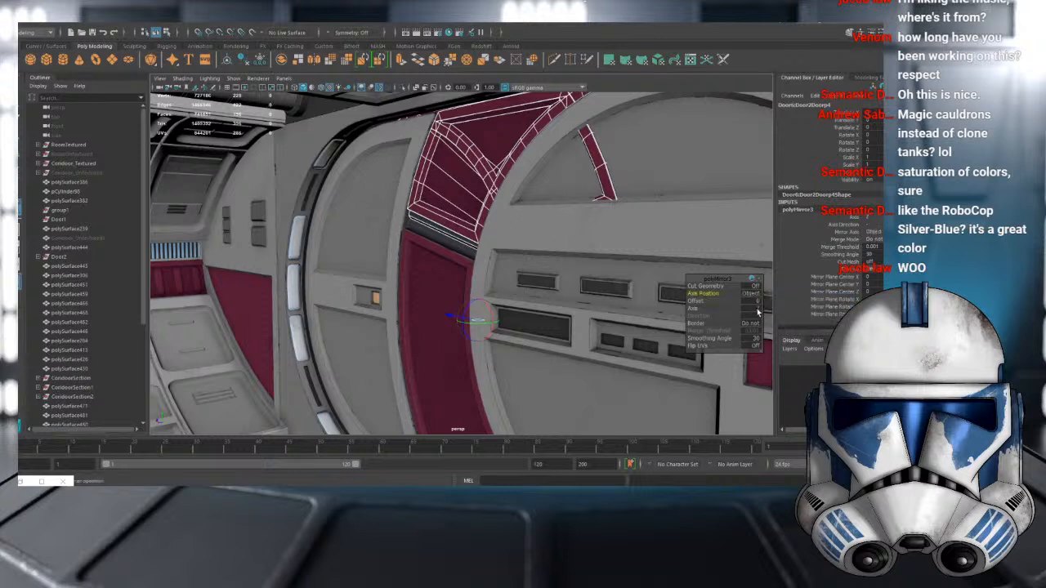
pyautogui.click(758, 311)
pyautogui.click(767, 320)
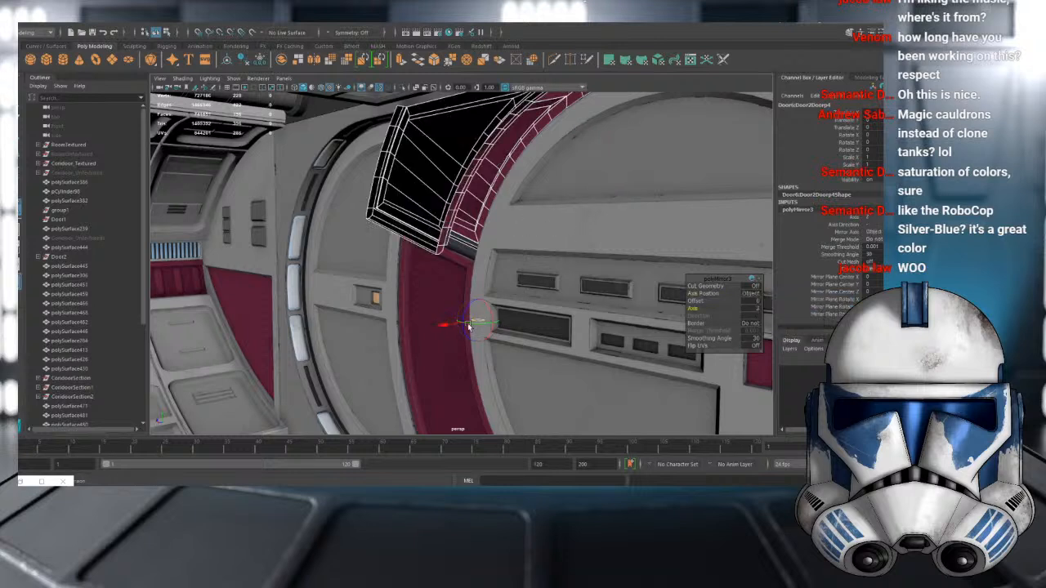
# - Move the upper red panel's mirror plane to an offset of about -1.23 and clear the selection
pyautogui.moveTo(469, 326); pyautogui.dragTo(350, 331)
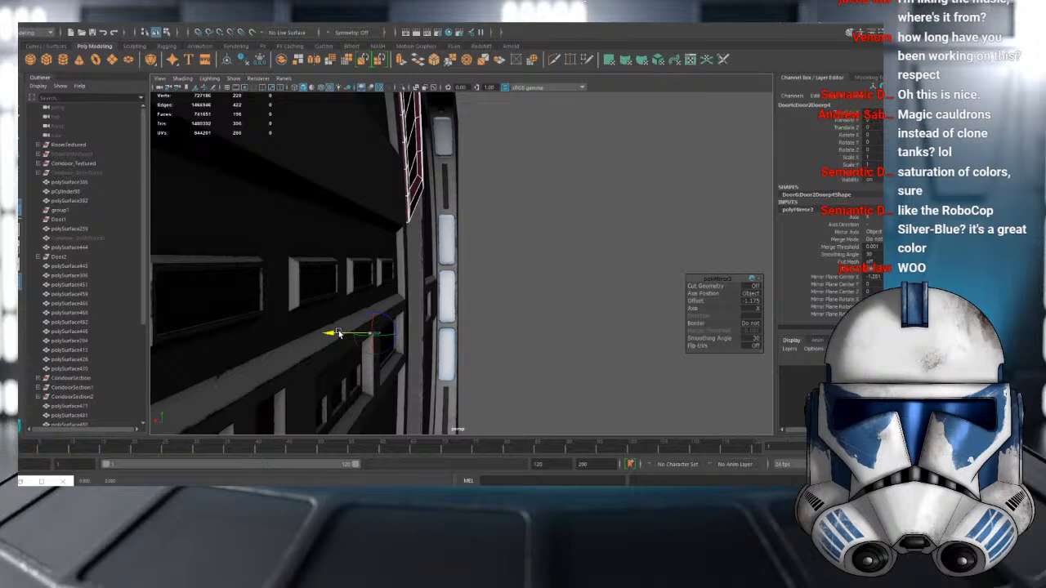
pyautogui.click(751, 300)
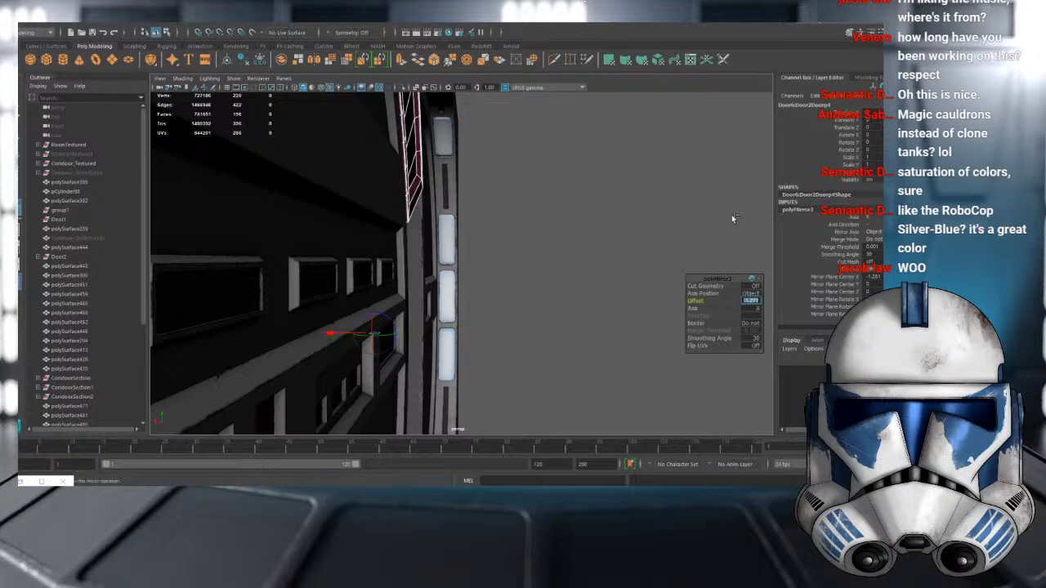
pyautogui.press('[')
pyautogui.press('[')
pyautogui.click(674, 154)
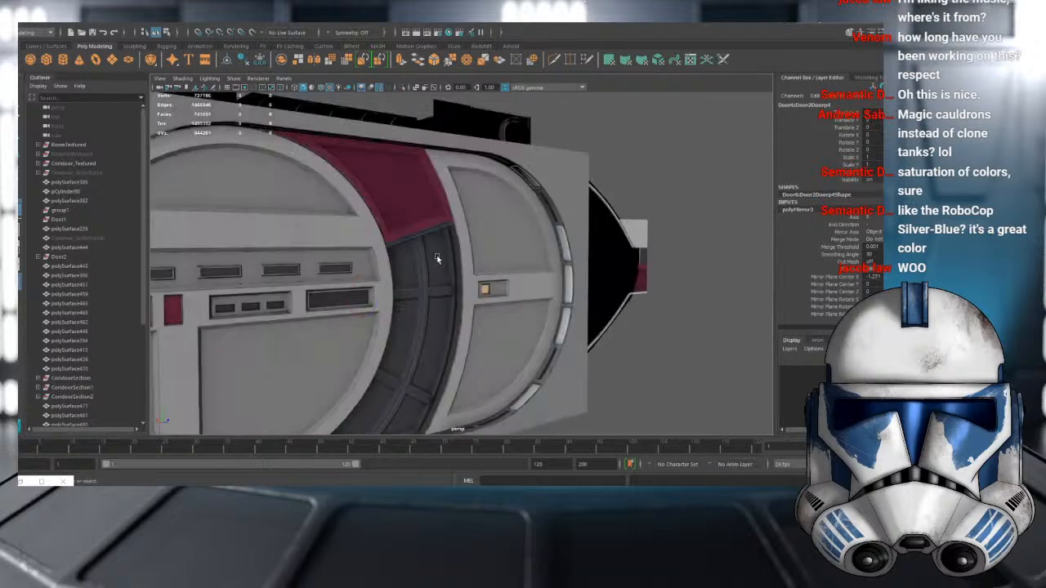
# - Select the curved red panel directly below the upper one beside the round door and mirror it
pyautogui.keyDown('alt'); pyautogui.moveTo(436, 256); pyautogui.dragTo(544, 256); pyautogui.keyUp('alt')
pyautogui.hotkey('ctrl', 'z')
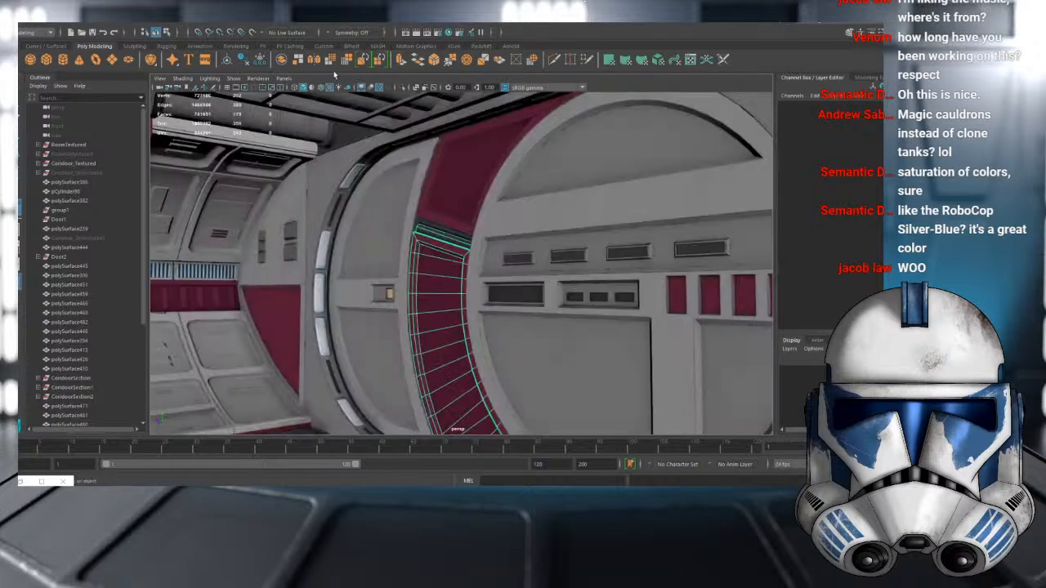
pyautogui.click(314, 60)
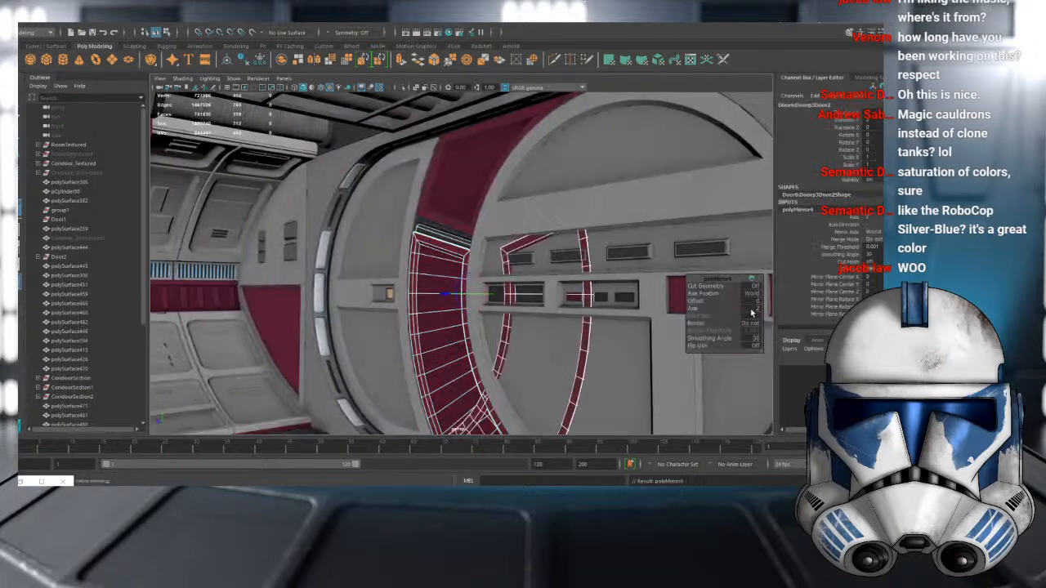
# - Change the mirror axis for the lower red door panel and set its Axis Position to Object
pyautogui.click(757, 309)
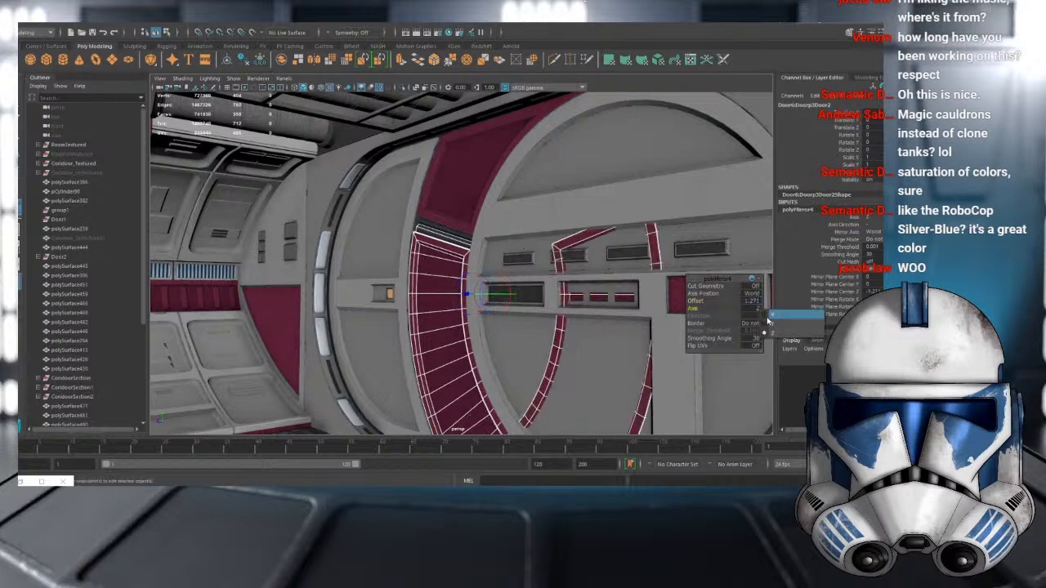
pyautogui.click(768, 314)
pyautogui.click(757, 293)
pyautogui.click(763, 311)
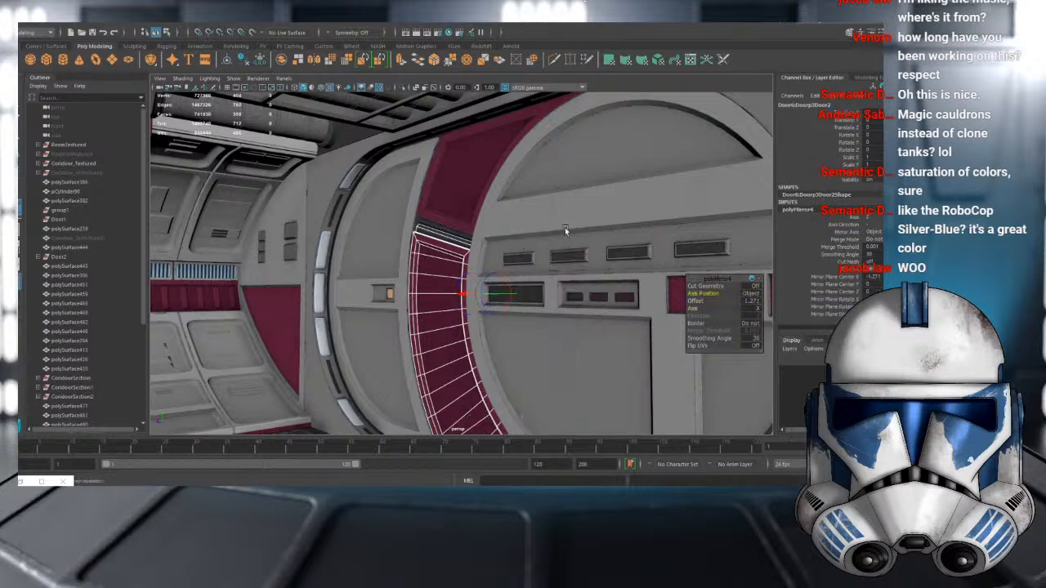
pyautogui.keyDown('alt'); pyautogui.moveTo(493, 228); pyautogui.dragTo(455, 230); pyautogui.keyUp('alt')
pyautogui.keyDown('alt'); pyautogui.moveTo(619, 161); pyautogui.dragTo(420, 280); pyautogui.keyUp('alt')
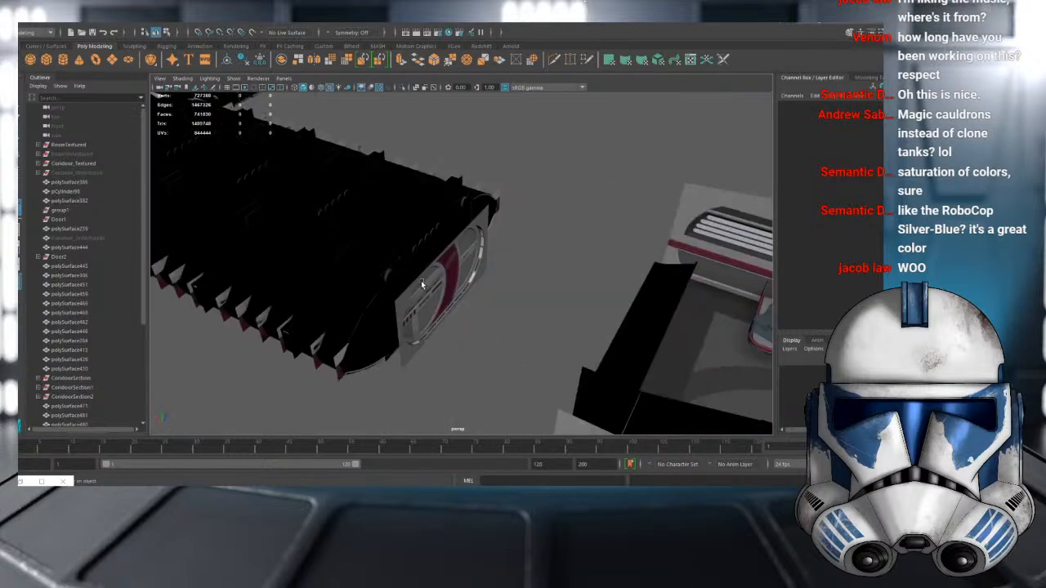
pyautogui.click(421, 280)
pyautogui.click(453, 262)
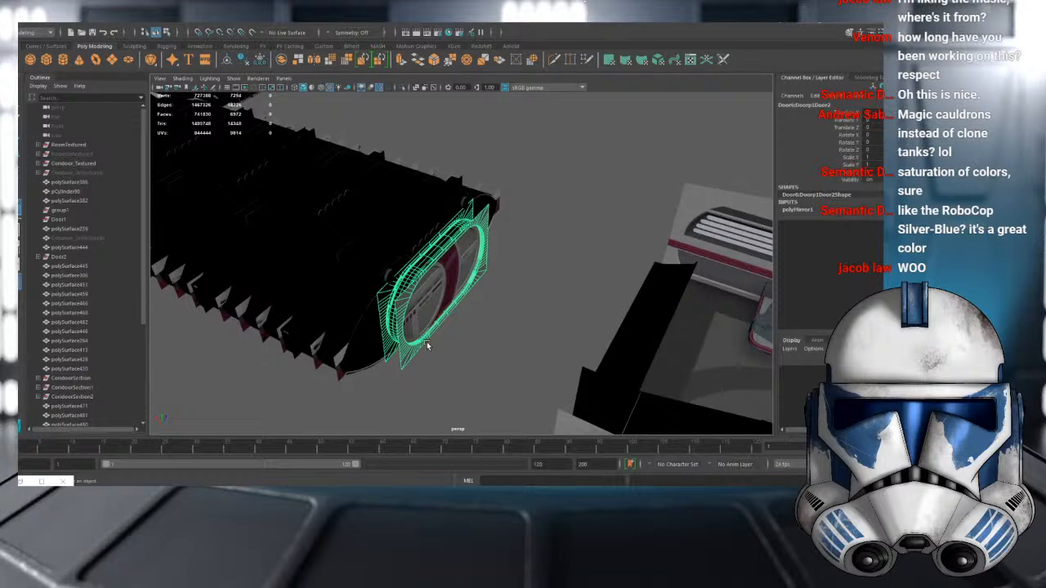
pyautogui.keyDown('shift'); pyautogui.click(452, 261); pyautogui.keyUp('shift')
pyautogui.keyDown('shift'); pyautogui.click(462, 252); pyautogui.keyUp('shift')
pyautogui.keyDown('alt'); pyautogui.moveTo(487, 256); pyautogui.dragTo(384, 249); pyautogui.keyUp('alt')
pyautogui.scroll(-5, 112, 196)
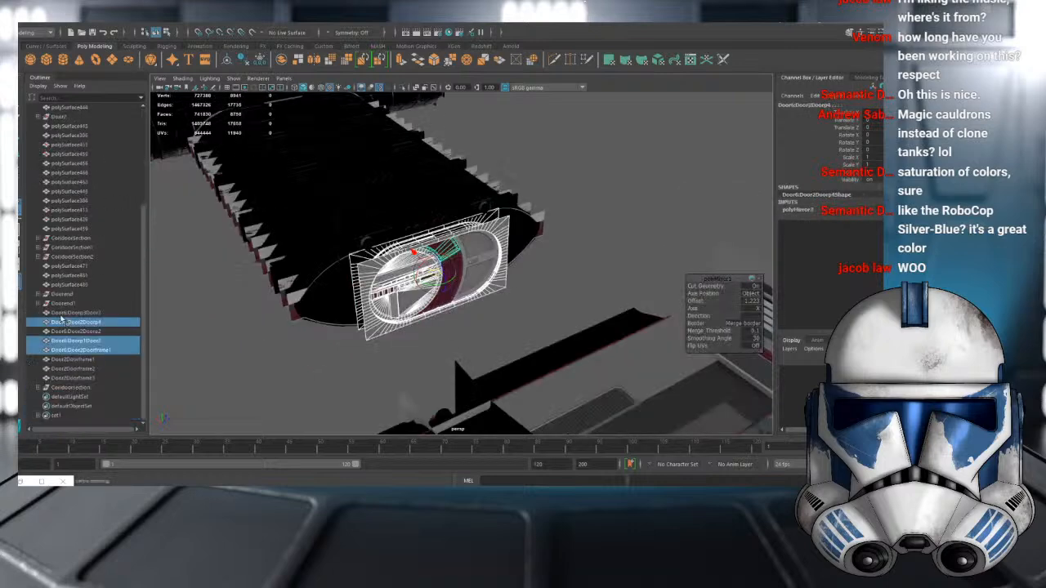
pyautogui.click(529, 348)
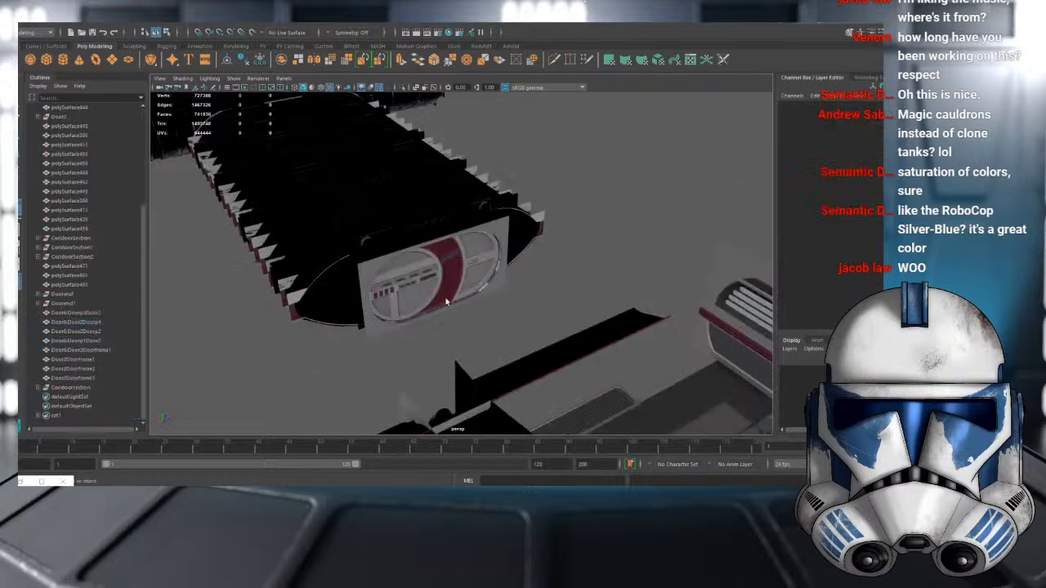
# - Group the four door panel pieces and the door frame at the end of the corridor
pyautogui.click(437, 299)
pyautogui.keyDown('shift'); pyautogui.click(446, 298); pyautogui.keyUp('shift')
pyautogui.keyDown('shift'); pyautogui.click(480, 279); pyautogui.keyUp('shift')
pyautogui.keyDown('shift'); pyautogui.click(512, 262); pyautogui.keyUp('shift')
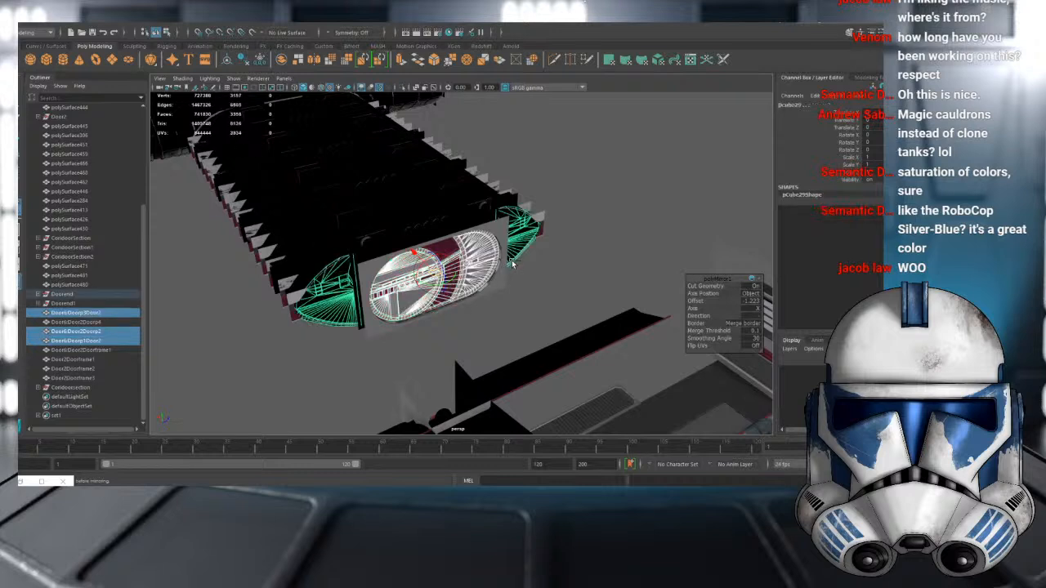
pyautogui.keyDown('shift'); pyautogui.click(449, 251); pyautogui.keyUp('shift')
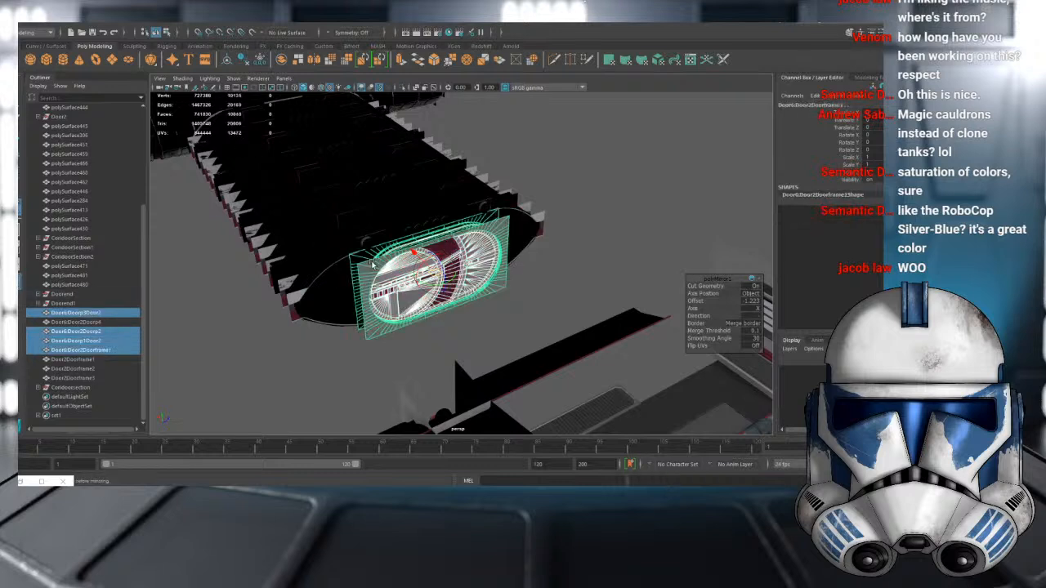
pyautogui.keyDown('shift'); pyautogui.click(411, 256); pyautogui.keyUp('shift')
pyautogui.hotkey('ctrl', 'z')
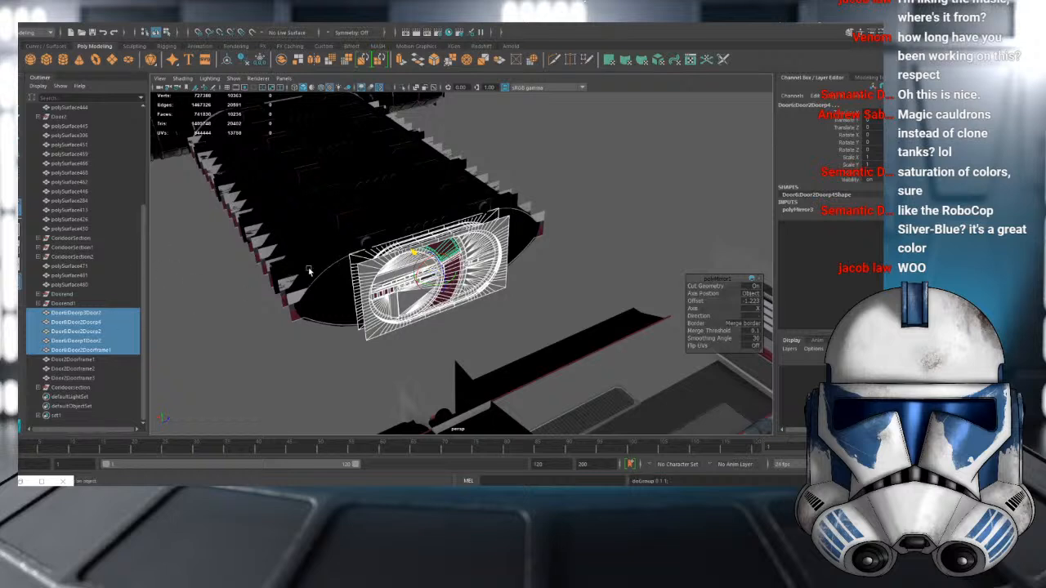
pyautogui.hotkey('ctrl', 'g')
# - Center the door group's pivot and move the group out from the end of the corridor
pyautogui.scroll(-6, 461, 262)
pyautogui.click(91, 24)
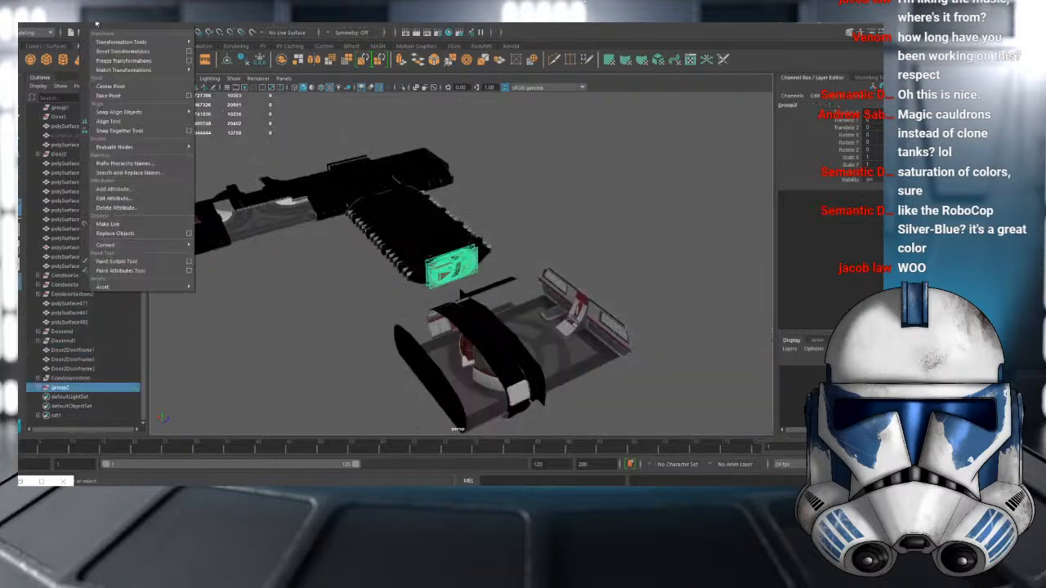
pyautogui.click(122, 87)
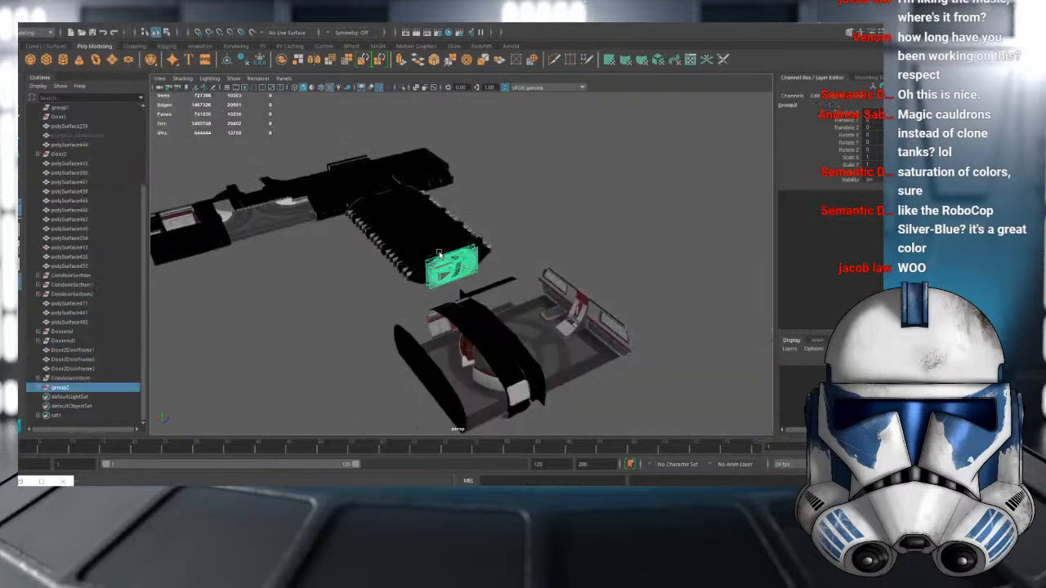
pyautogui.scroll(7, 439, 254)
pyautogui.keyDown('alt'); pyautogui.moveTo(347, 206); pyautogui.dragTo(448, 250); pyautogui.keyUp('alt')
pyautogui.scroll(-4, 446, 251)
pyautogui.click(20, 142)
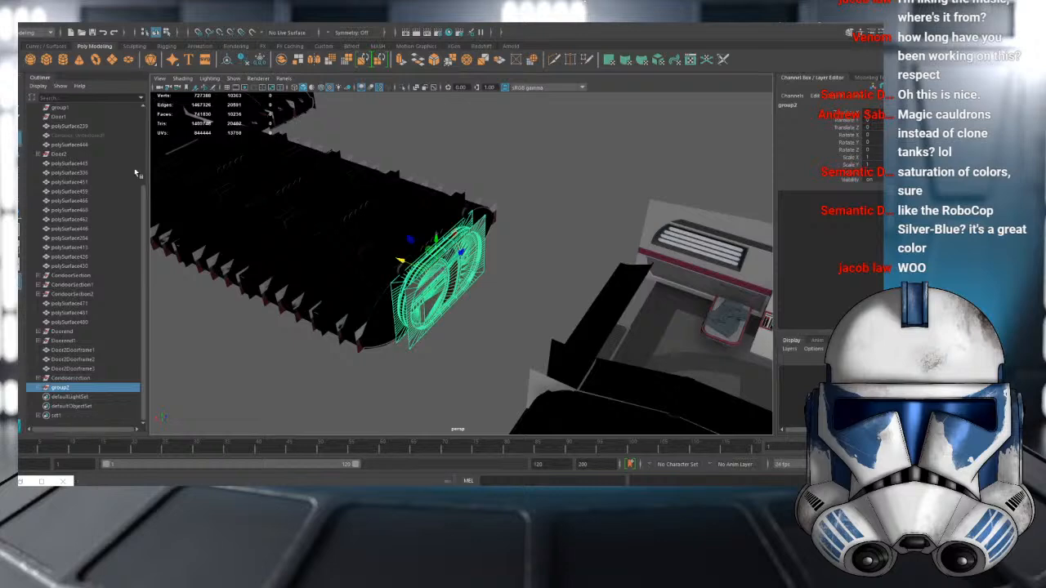
pyautogui.scroll(5, 414, 283)
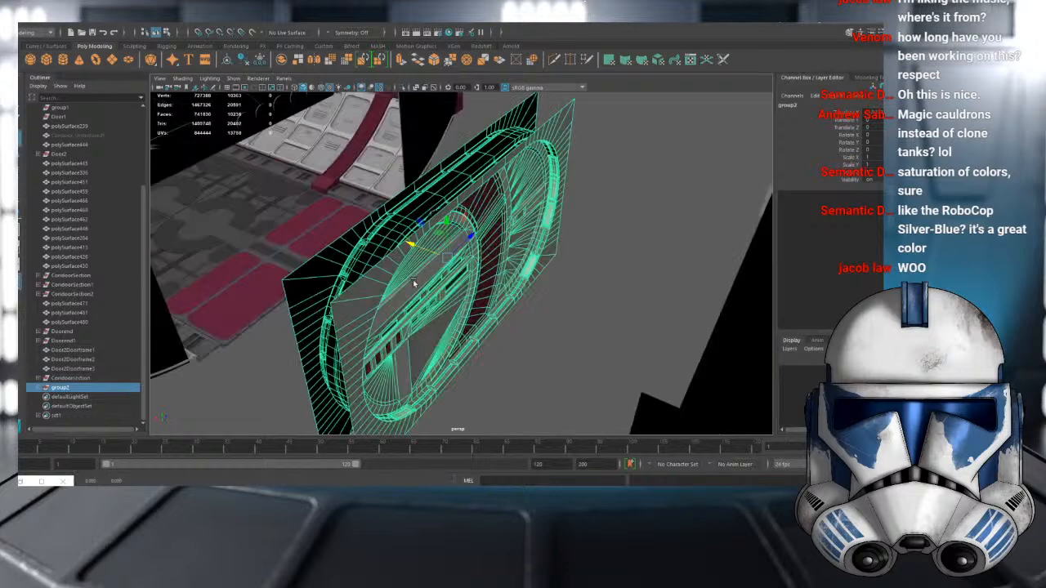
pyautogui.keyDown('alt'); pyautogui.moveTo(444, 280); pyautogui.dragTo(474, 147); pyautogui.keyUp('alt')
# - Switch to Unreal Editor to look over the textured room level, and return to Maya
pyautogui.moveTo(526, 482)
pyautogui.click(381, 449)
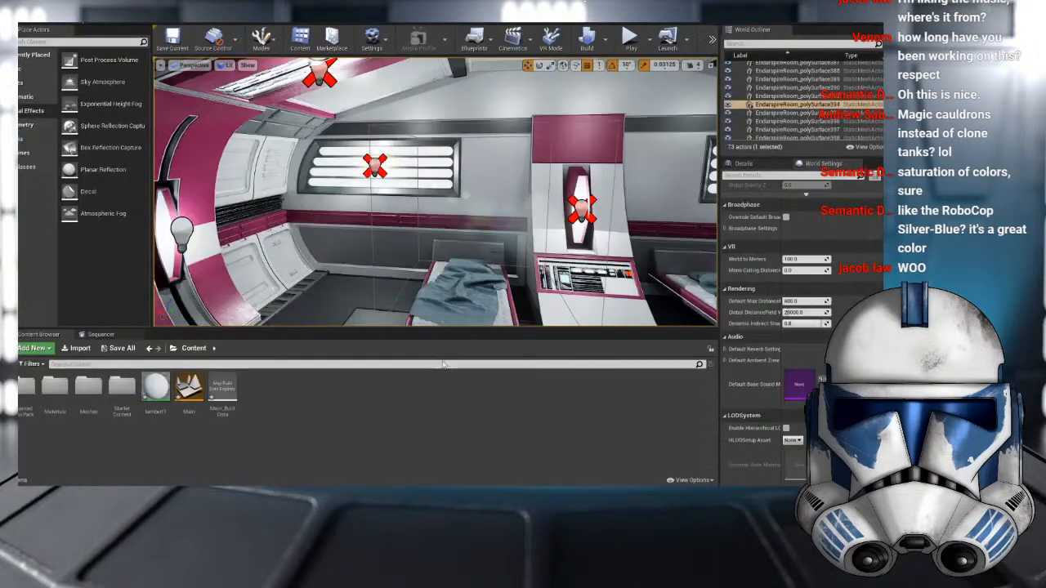
pyautogui.moveTo(468, 209); pyautogui.dragTo(582, 206, button='right')
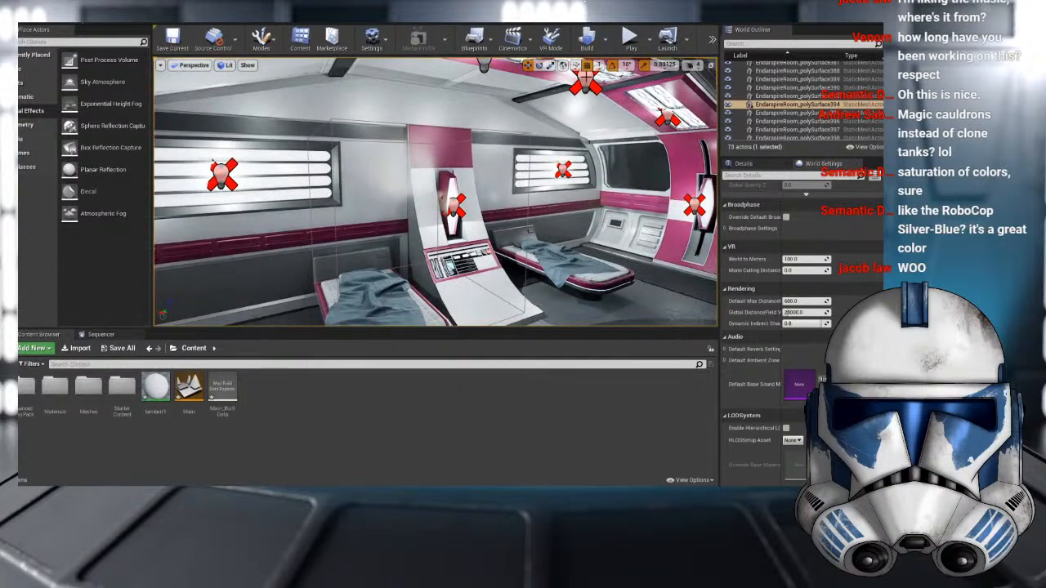
pyautogui.hotkey('alt', 'Tab')
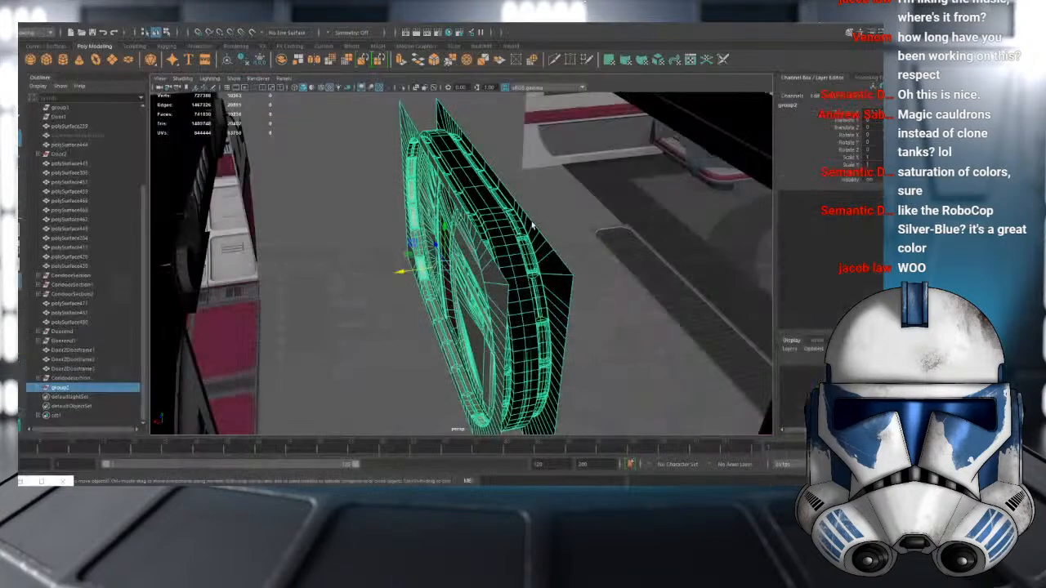
# - Examine the separated door from several sides and look through the contents of the corridor's textured group in the Outliner
pyautogui.keyDown('alt'); pyautogui.moveTo(532, 225); pyautogui.dragTo(359, 284); pyautogui.keyUp('alt')
pyautogui.scroll(-6, 532, 249)
pyautogui.click(532, 249)
pyautogui.scroll(8, 512, 246)
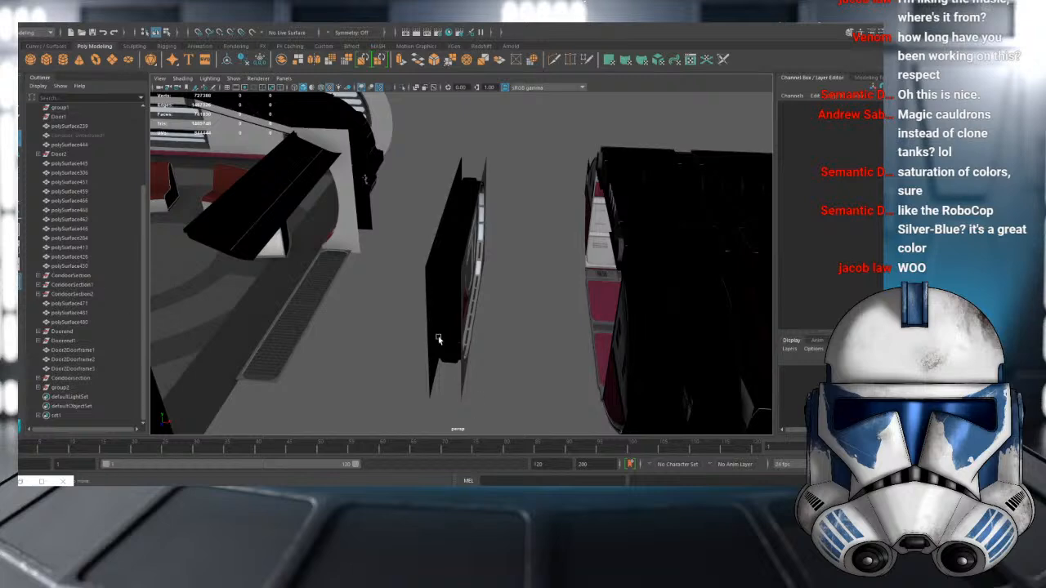
pyautogui.keyDown('alt'); pyautogui.moveTo(399, 320); pyautogui.dragTo(516, 342); pyautogui.keyUp('alt')
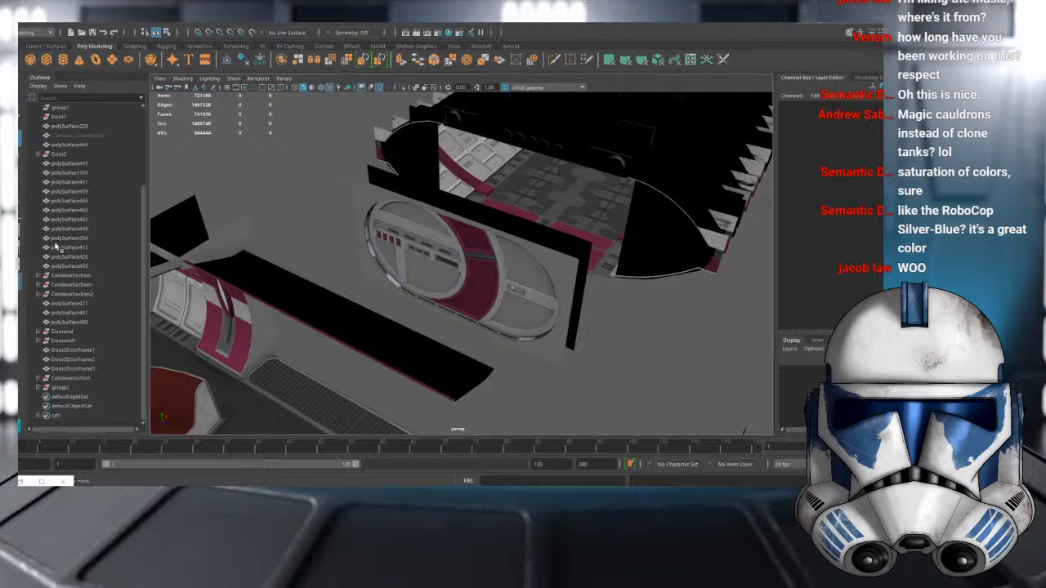
pyautogui.scroll(4, 41, 180)
pyautogui.click(38, 164)
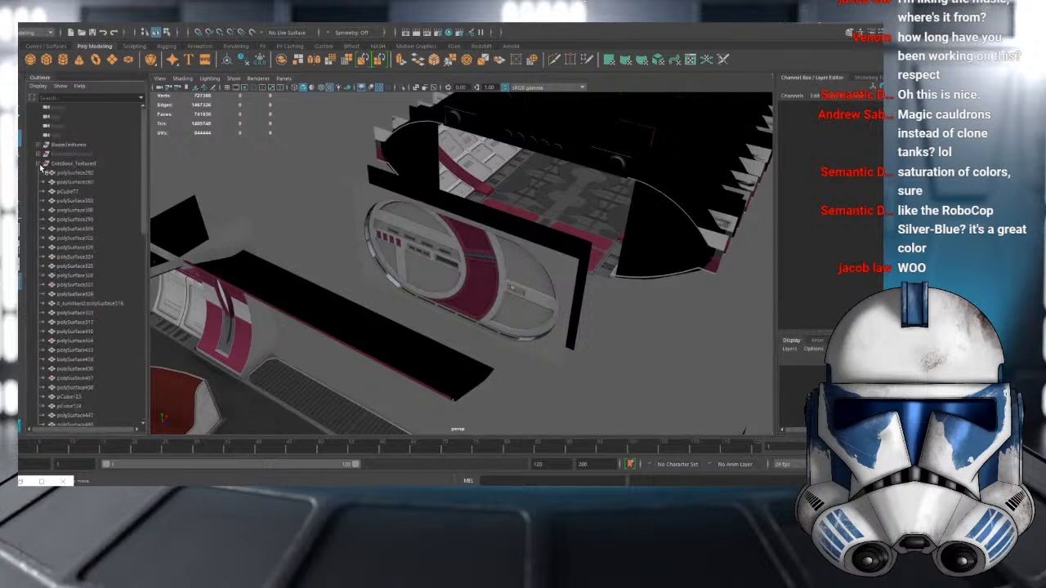
pyautogui.scroll(-12, 40, 167)
pyautogui.scroll(12, 40, 166)
pyautogui.click(38, 165)
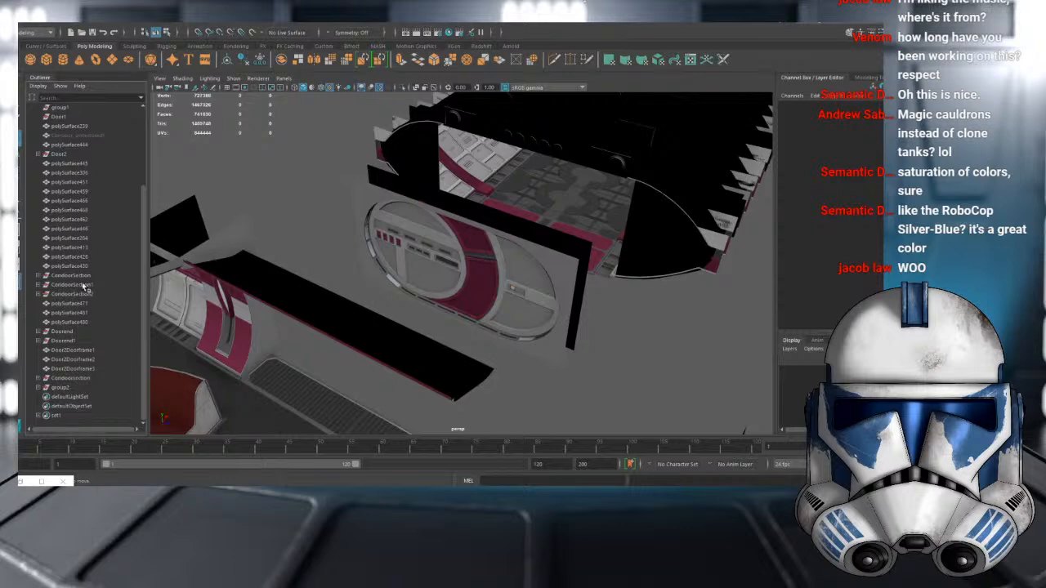
# - Run mesh Cleanup on the upper red door panel and return to object selection
pyautogui.scroll(3, 397, 252)
pyautogui.click(490, 218)
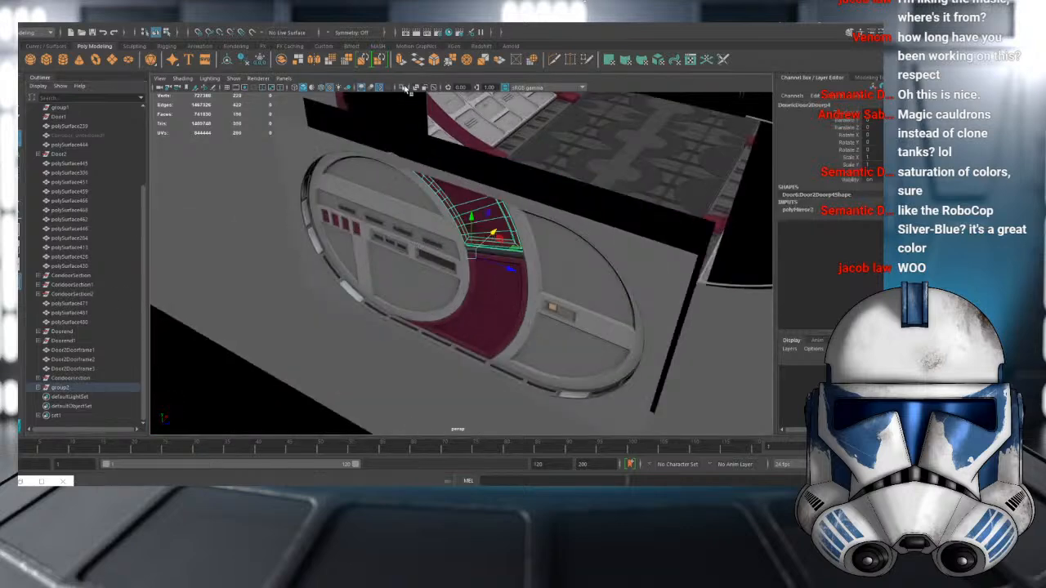
pyautogui.click(404, 88)
pyautogui.click(404, 89)
pyautogui.click(159, 32)
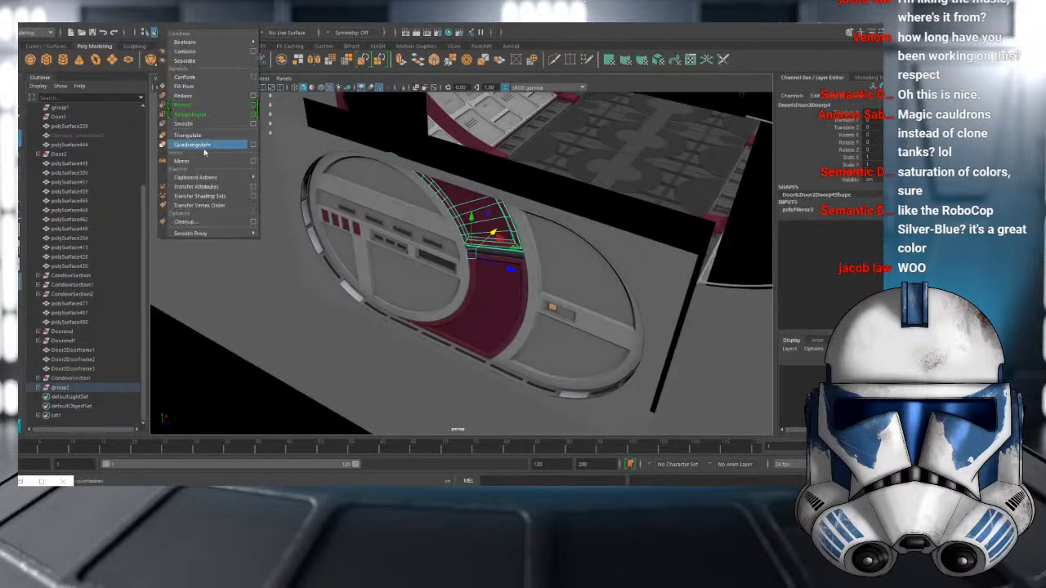
pyautogui.click(204, 210)
pyautogui.click(500, 325)
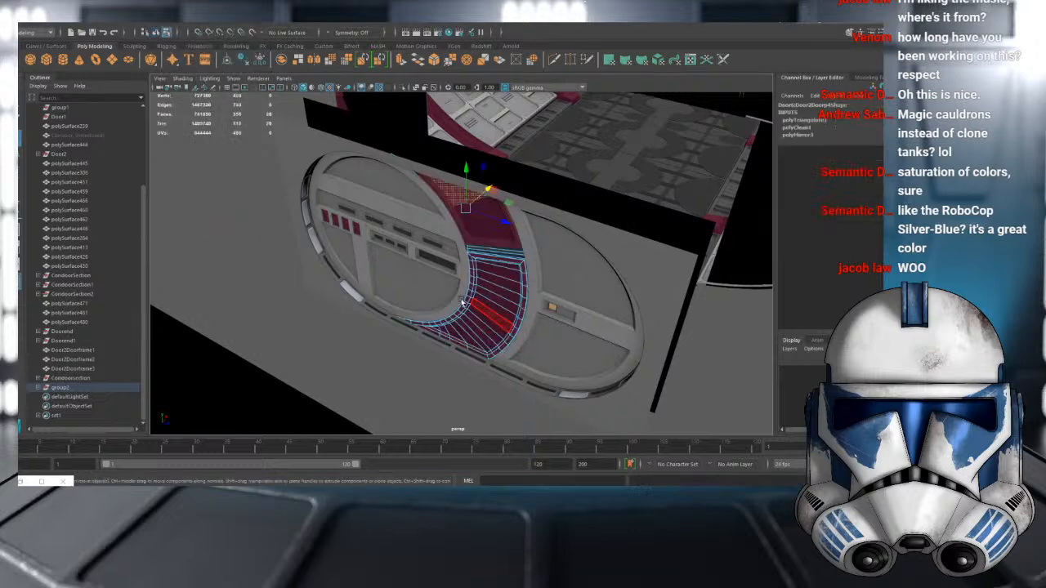
pyautogui.moveTo(497, 239); pyautogui.dragTo(538, 231, button='right')
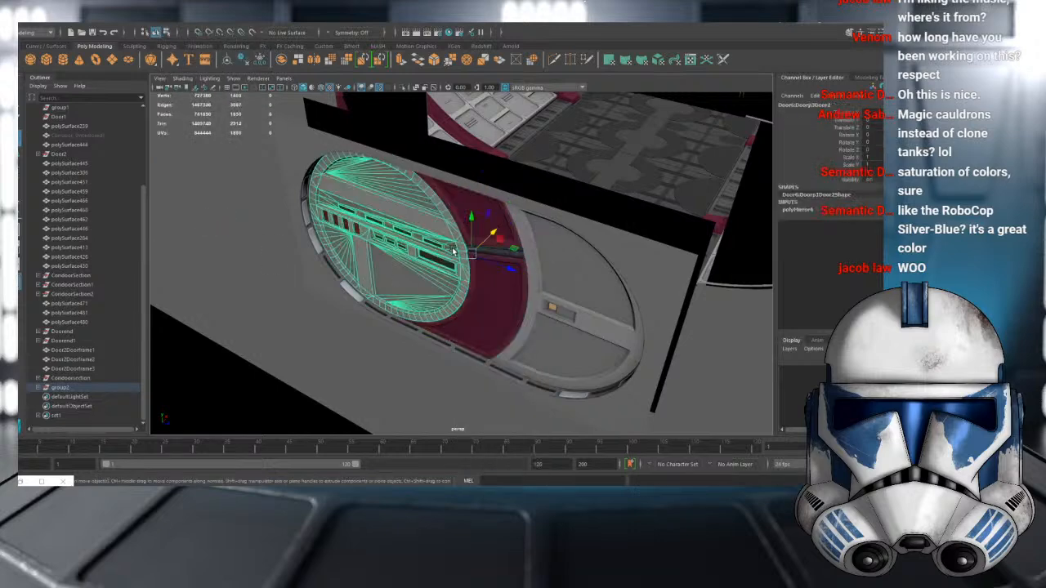
# - Check the individual pieces of the door by selecting the panels and frame one after another
pyautogui.click(463, 202)
pyautogui.click(499, 290)
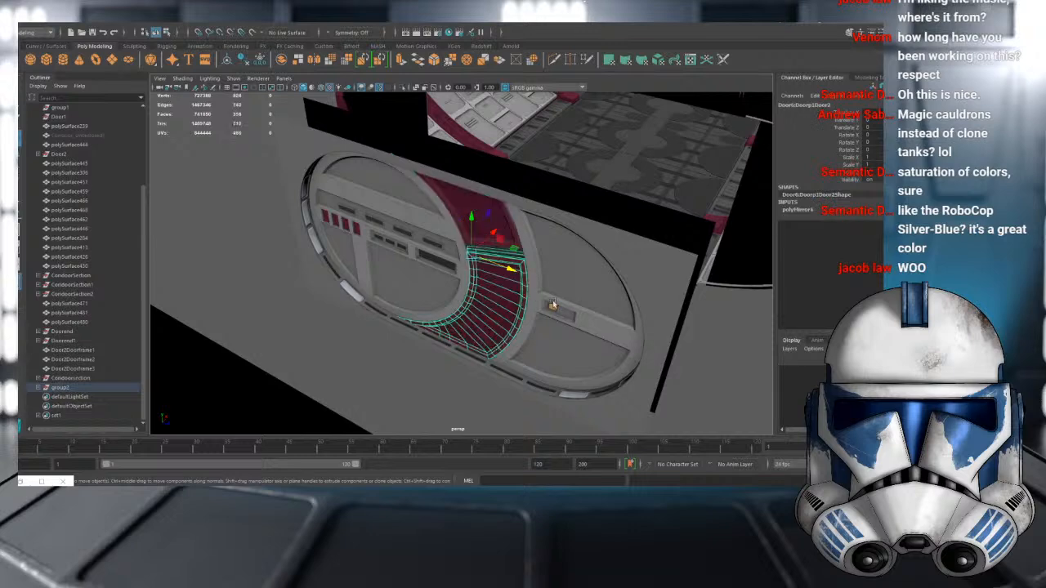
pyautogui.click(567, 332)
pyautogui.click(514, 392)
pyautogui.click(462, 312)
pyautogui.click(407, 304)
pyautogui.click(349, 302)
pyautogui.click(391, 358)
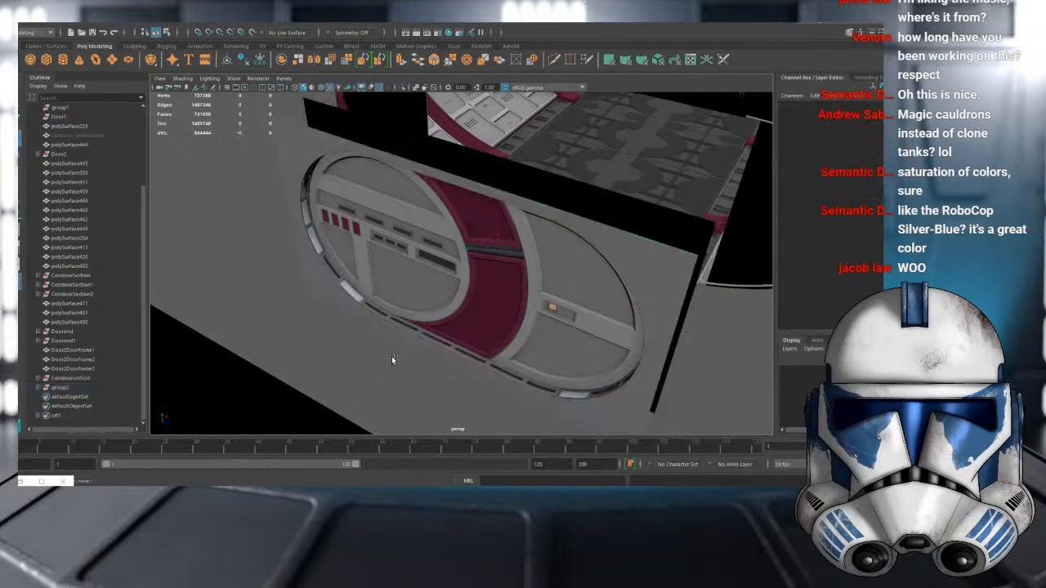
# - Isolate the door frame to inspect its trim and light strips, and show the full scene again
pyautogui.click(359, 297)
pyautogui.click(401, 87)
pyautogui.scroll(5, 401, 229)
pyautogui.click(405, 245)
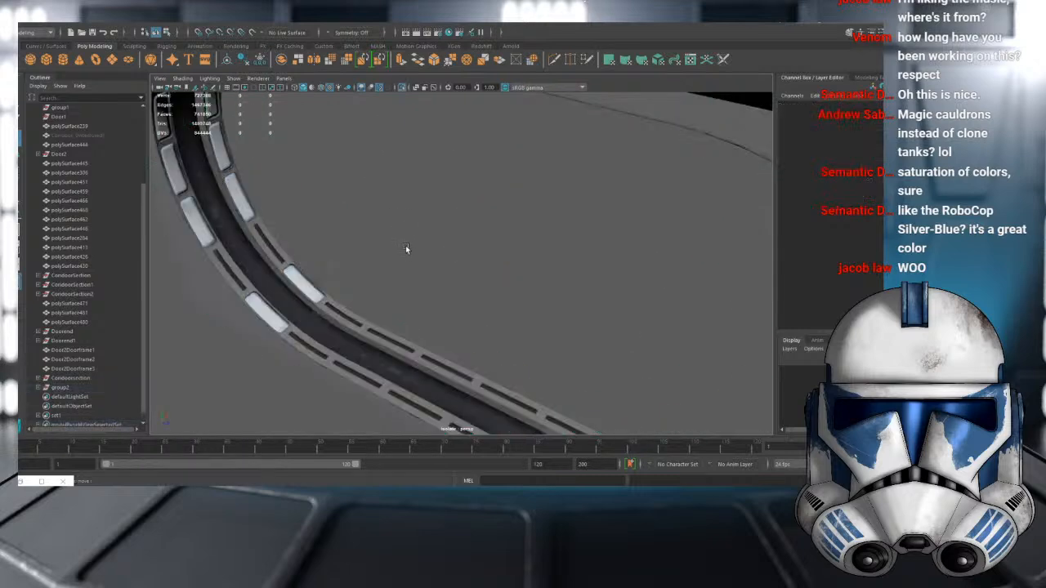
pyautogui.scroll(1, 399, 251)
pyautogui.scroll(-6, 400, 251)
pyautogui.click(387, 270)
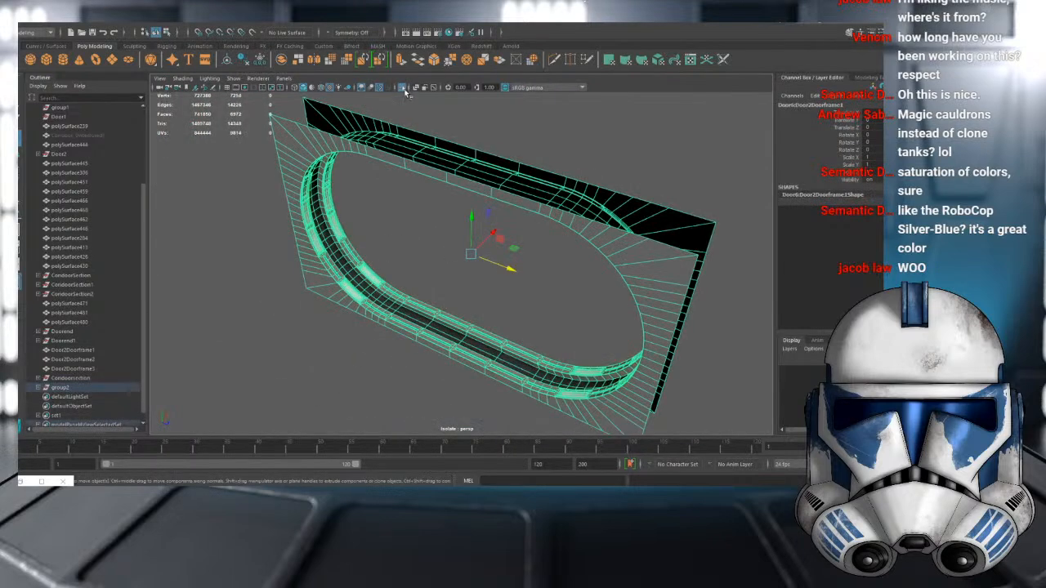
pyautogui.click(404, 89)
# - Select the round door panel and look through the group2, Door2 and Corridor_Textured groups in the Outliner
pyautogui.click(424, 235)
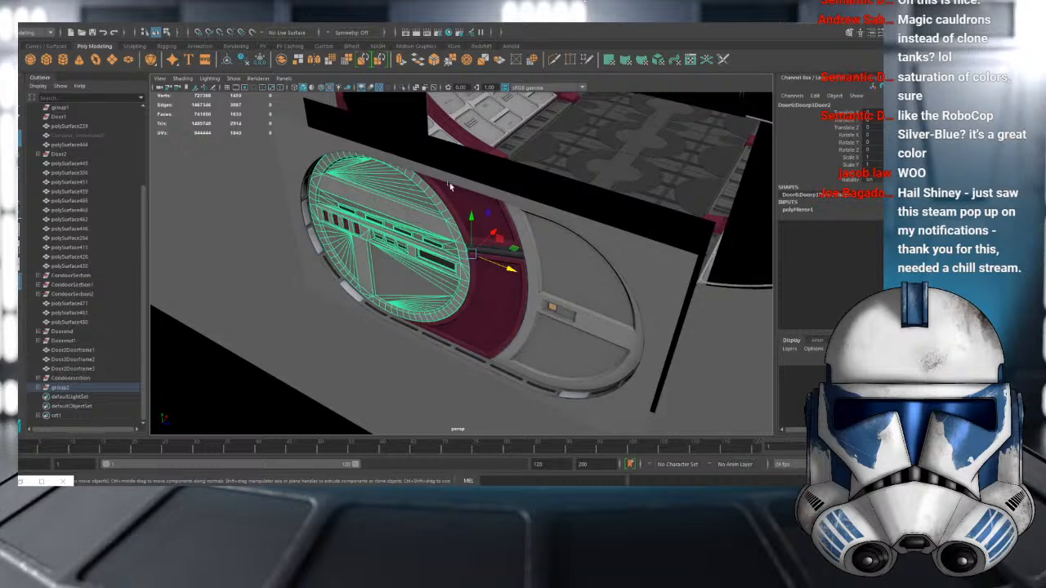
pyautogui.keyDown('alt'); pyautogui.moveTo(361, 222); pyautogui.dragTo(371, 272); pyautogui.keyUp('alt')
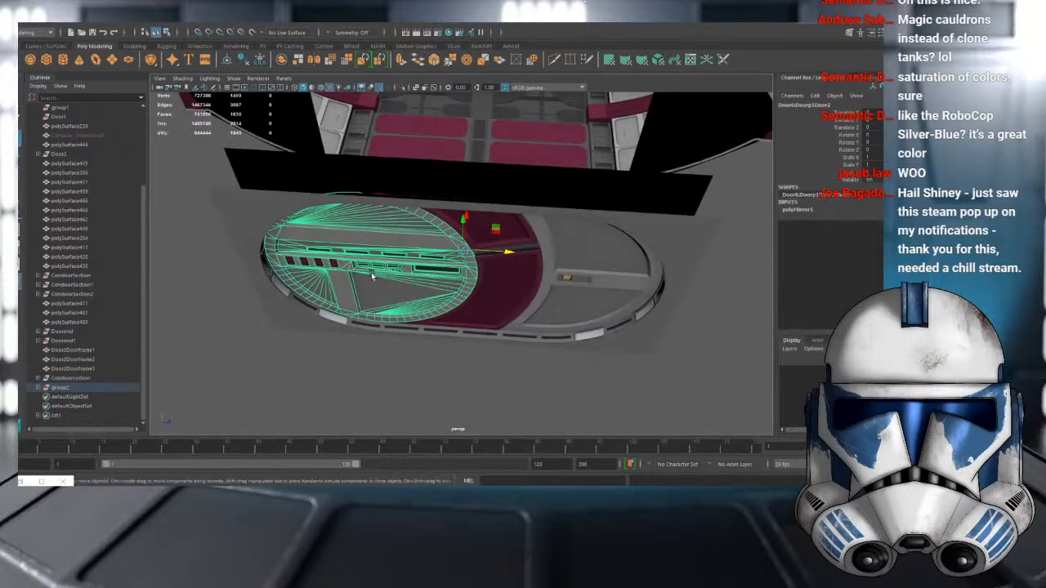
pyautogui.click(38, 387)
pyautogui.scroll(4, 82, 243)
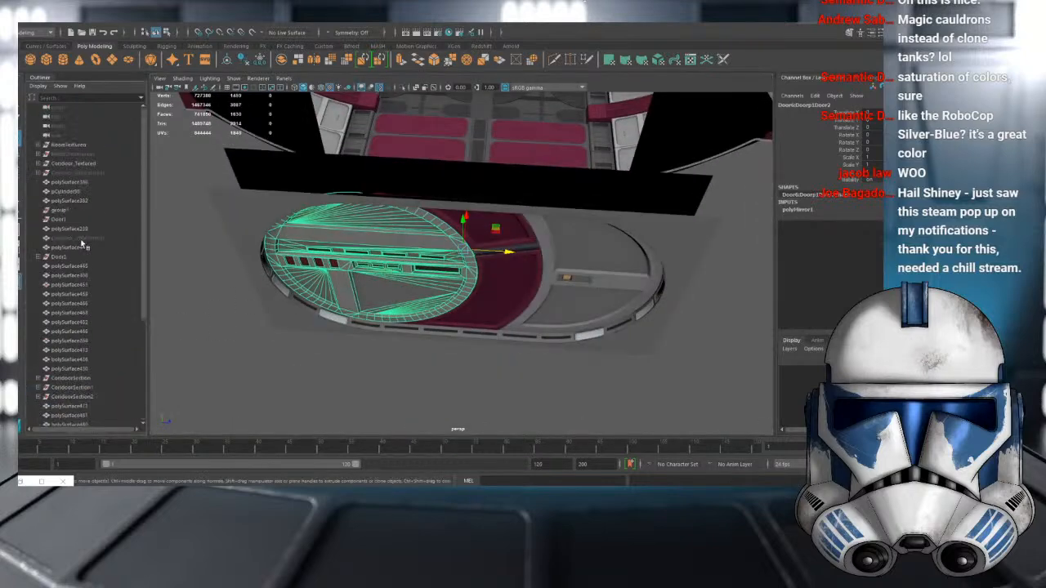
pyautogui.click(39, 256)
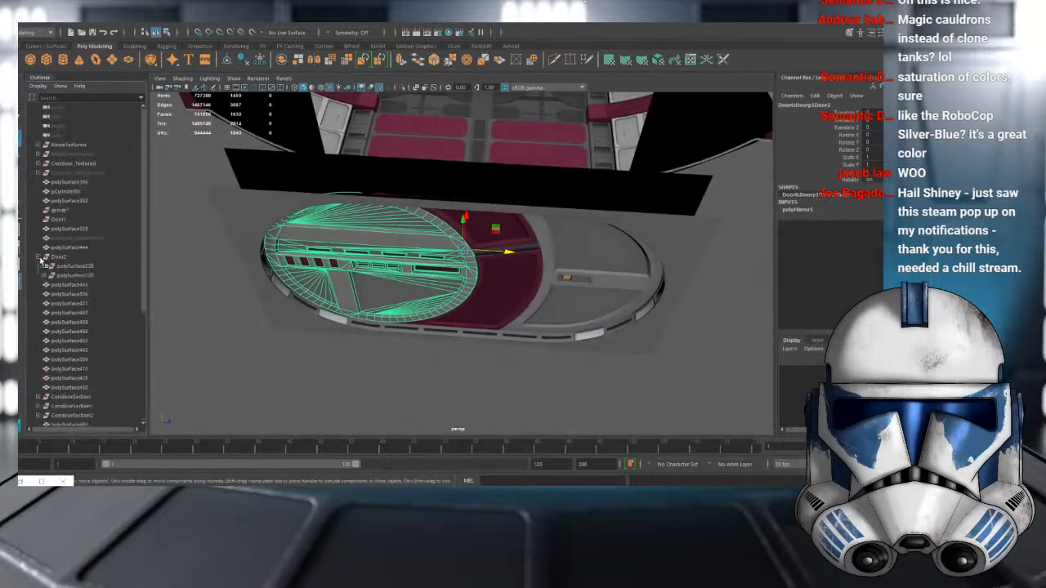
pyautogui.click(44, 275)
pyautogui.click(44, 267)
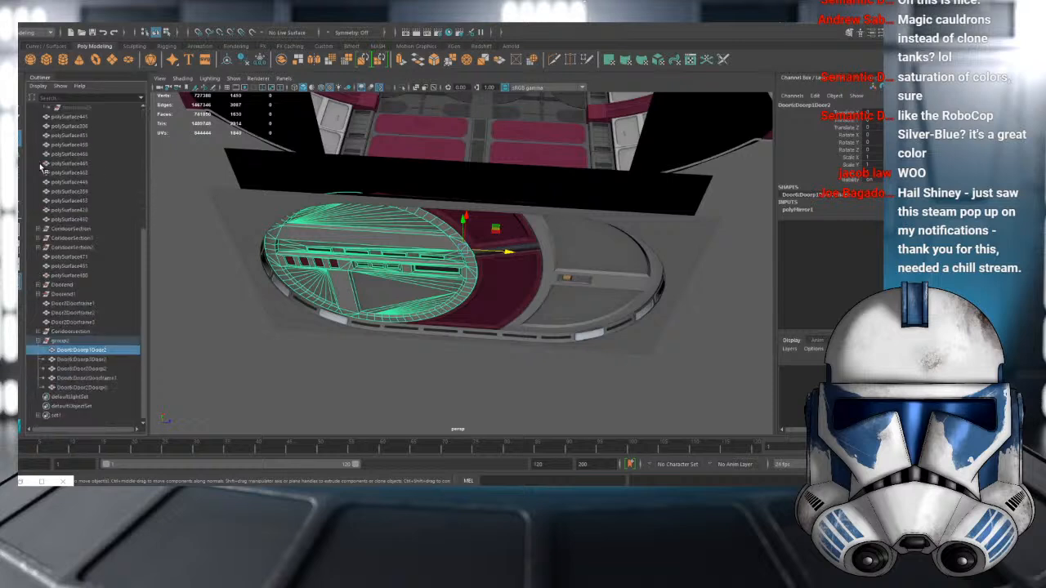
pyautogui.click(37, 164)
pyautogui.scroll(-14, 42, 169)
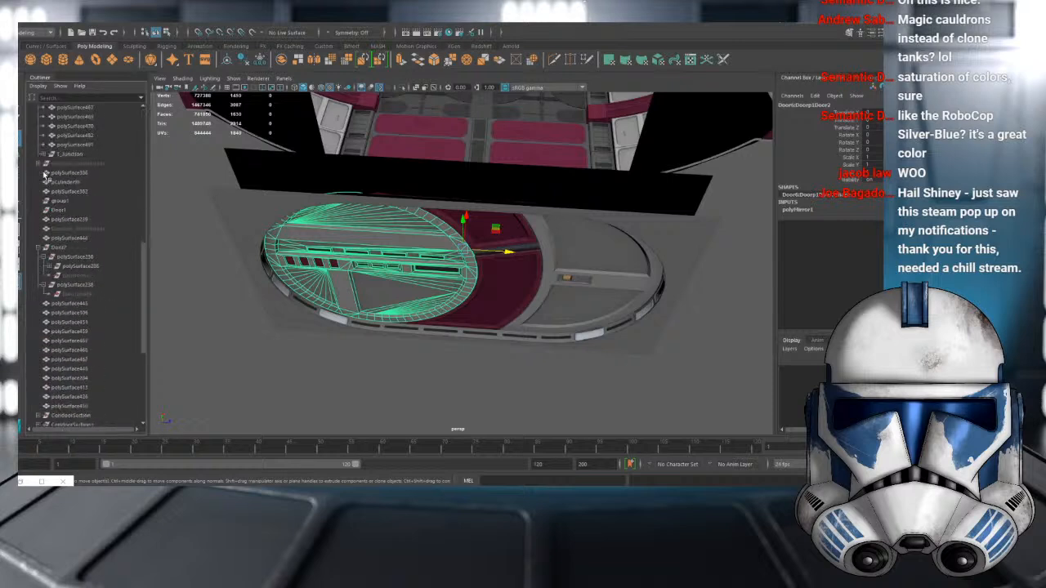
pyautogui.scroll(5, 44, 172)
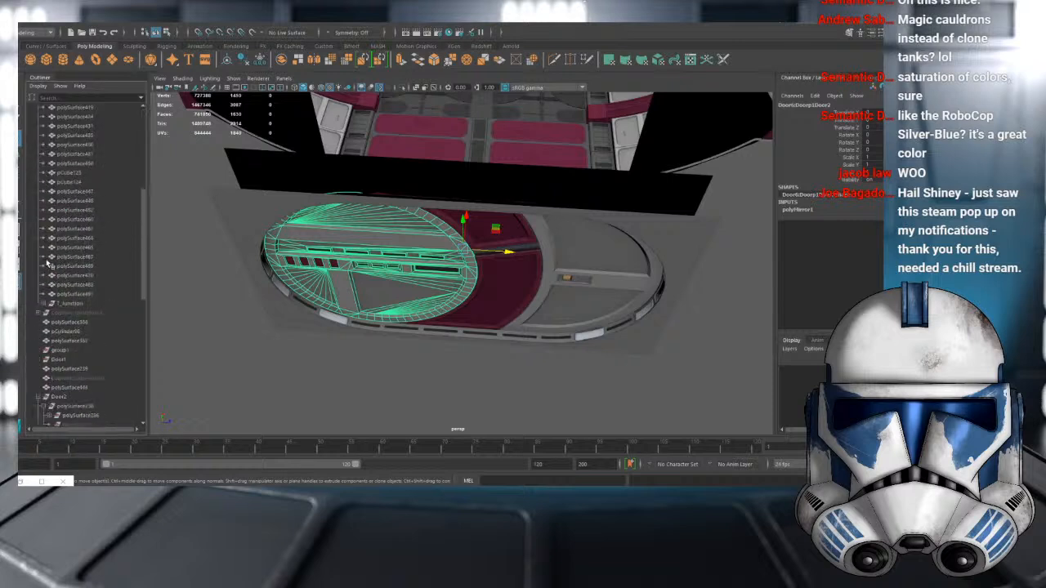
pyautogui.scroll(8, 39, 312)
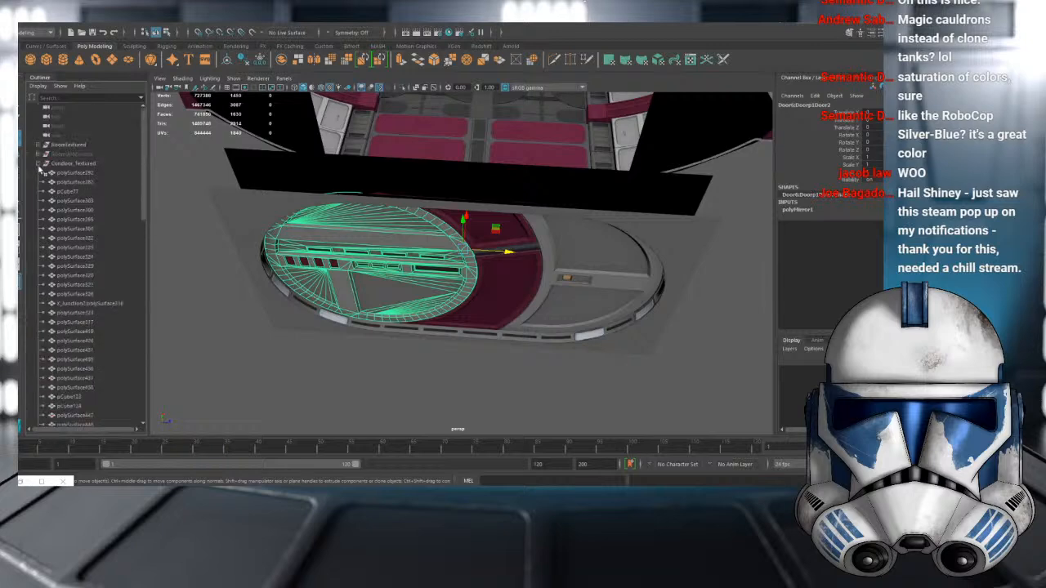
pyautogui.click(38, 164)
# - Switch to Unreal Editor and move through the room to view the windows, curved red seating and ceiling lights
pyautogui.hotkey('alt', 'Tab')
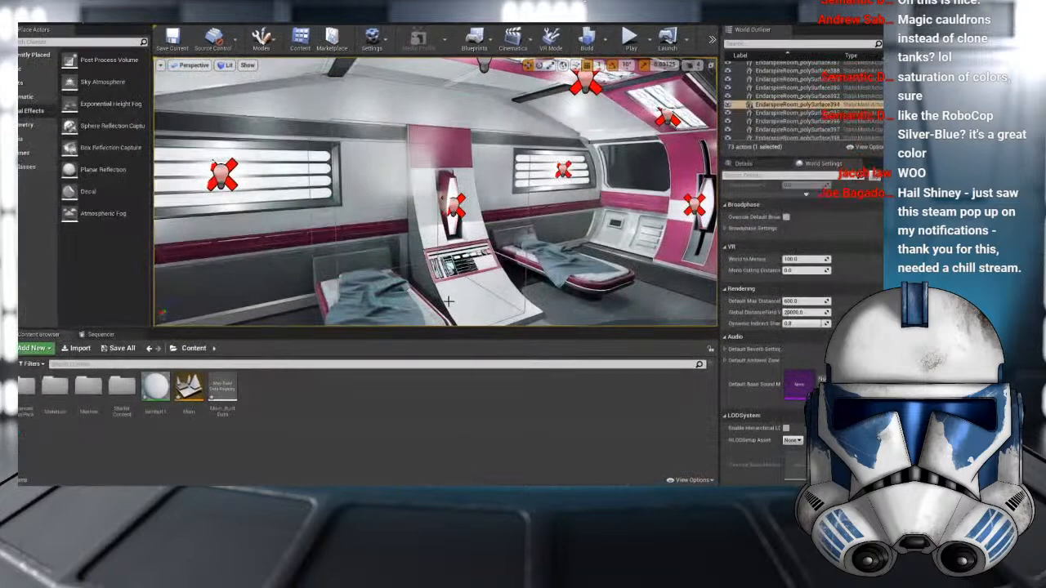
pyautogui.moveTo(449, 301); pyautogui.dragTo(654, 302, button='right')
pyautogui.moveTo(473, 274); pyautogui.dragTo(436, 295, button='right')
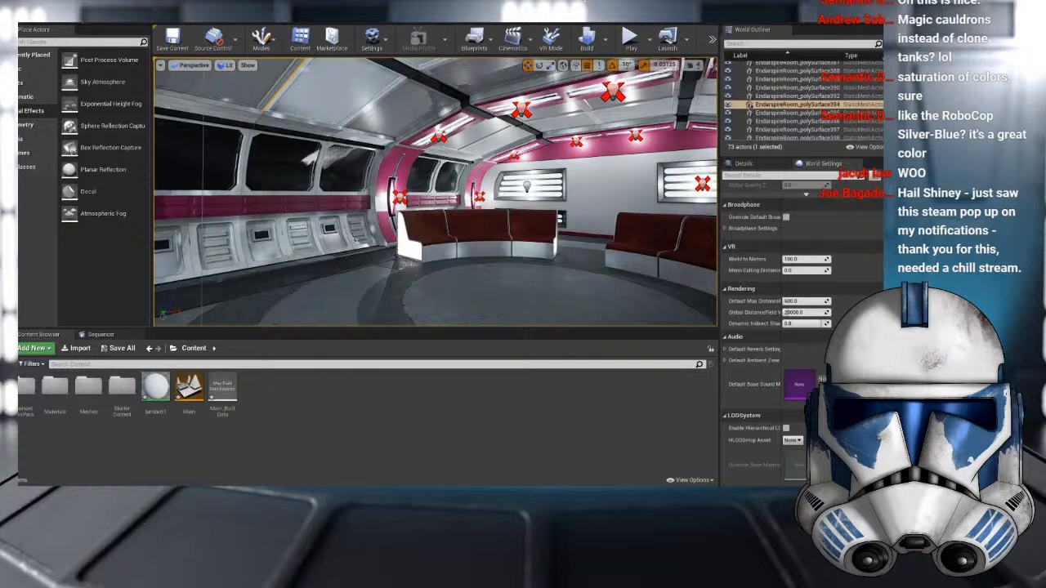
pyautogui.press('s')
pyautogui.moveTo(373, 279); pyautogui.dragTo(352, 284, button='right')
pyautogui.click(493, 245)
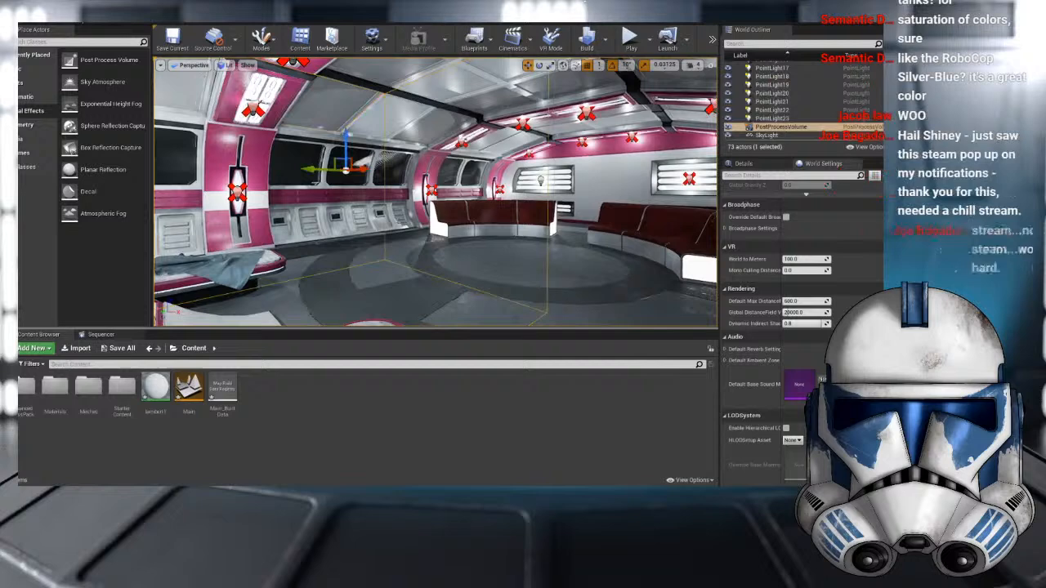
pyautogui.press('f')
pyautogui.click(514, 266)
pyautogui.press('w')
pyautogui.moveTo(514, 266); pyautogui.dragTo(437, 230, button='right')
pyautogui.press('a')
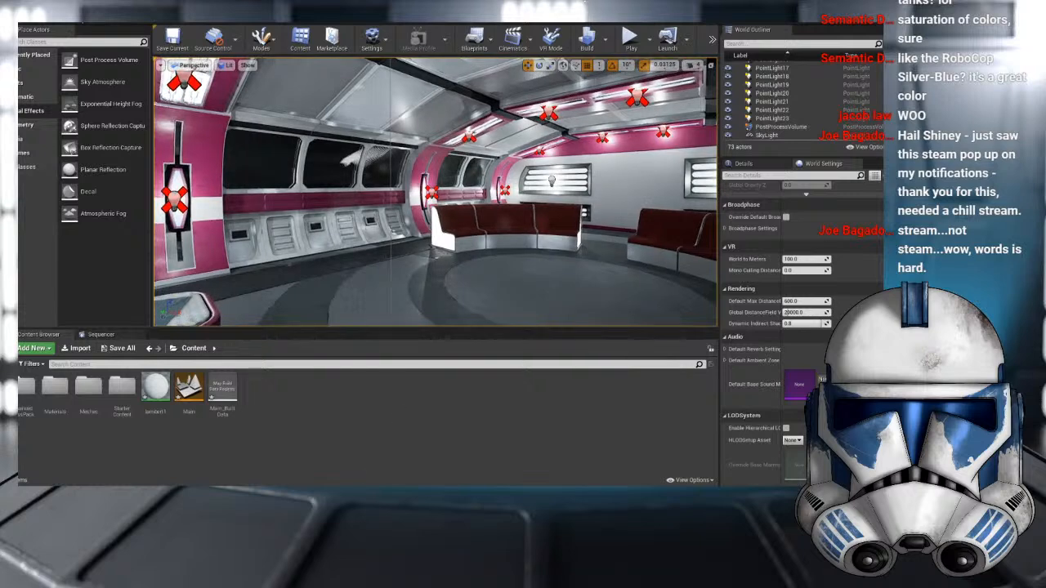
# - Capture the Unreal viewport with Snipping Tool and copy the captured image
pyautogui.click(360, 485)
pyautogui.click(125, 38)
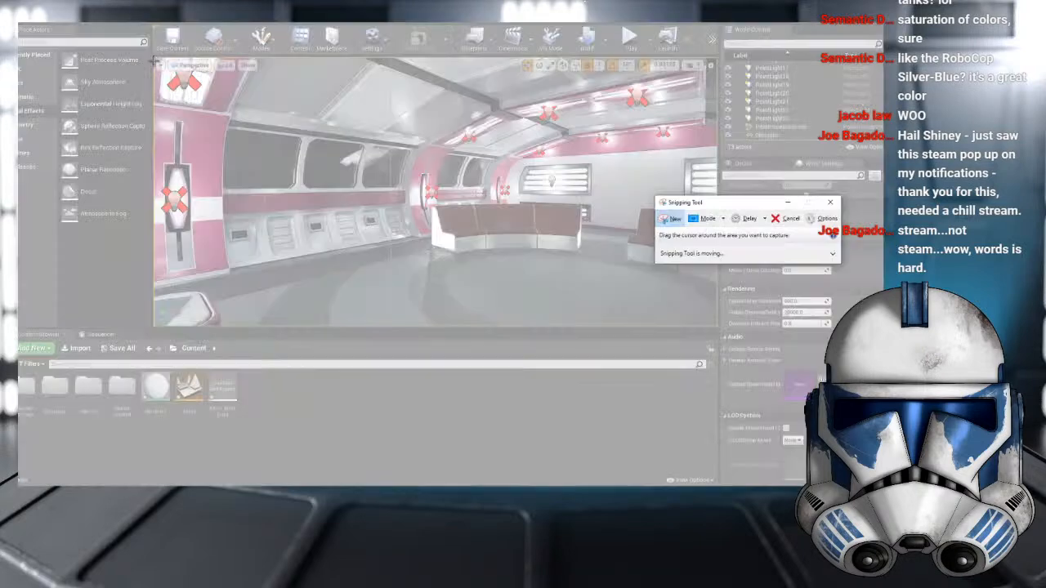
pyautogui.moveTo(153, 57); pyautogui.dragTo(717, 324)
pyautogui.click(131, 22)
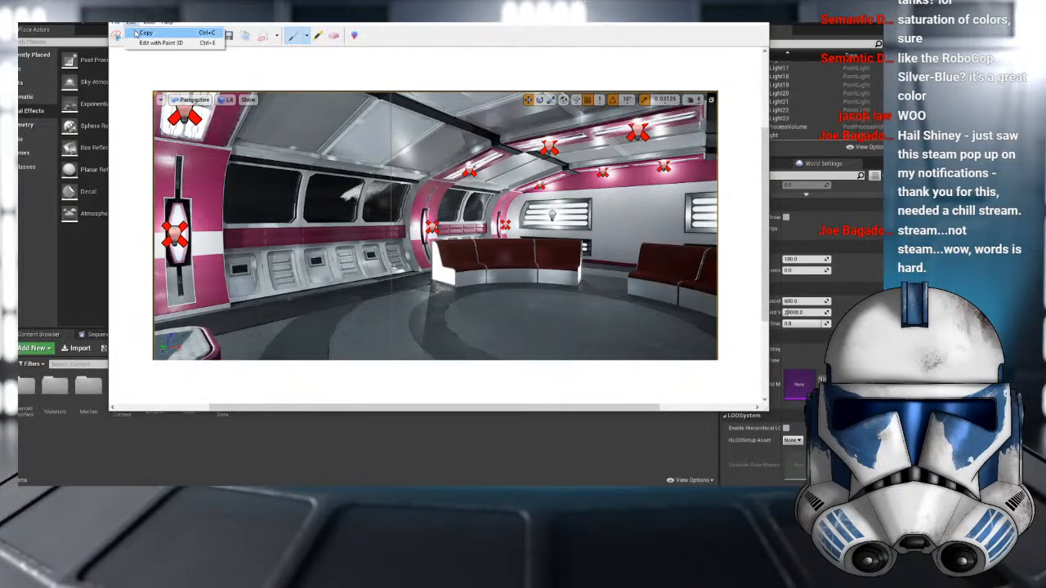
pyautogui.click(143, 34)
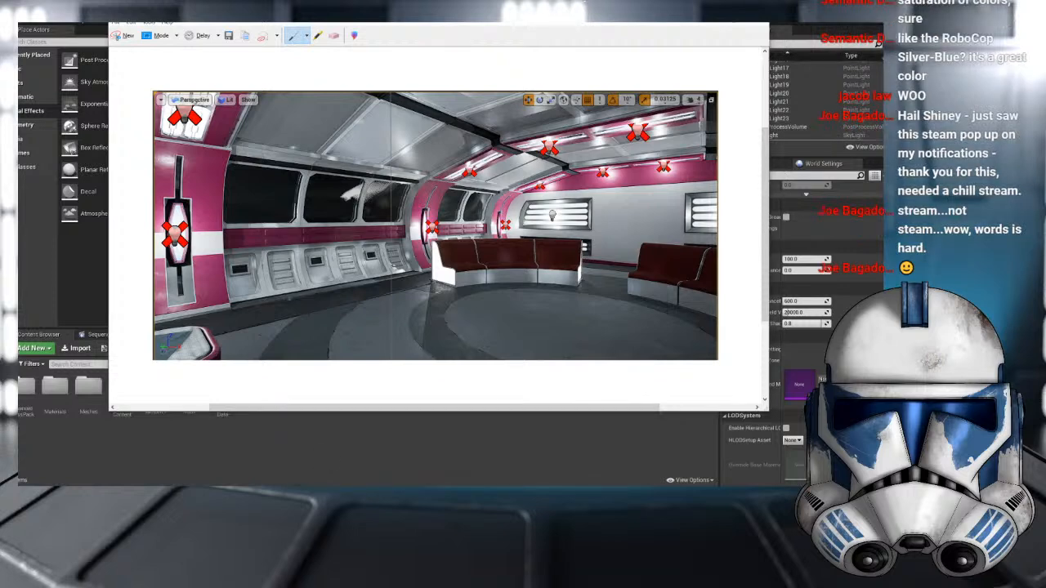
# - Switch back to Maya and examine the door and its round panel from the front, edge and reverse side
pyautogui.hotkey('alt', 'Tab')
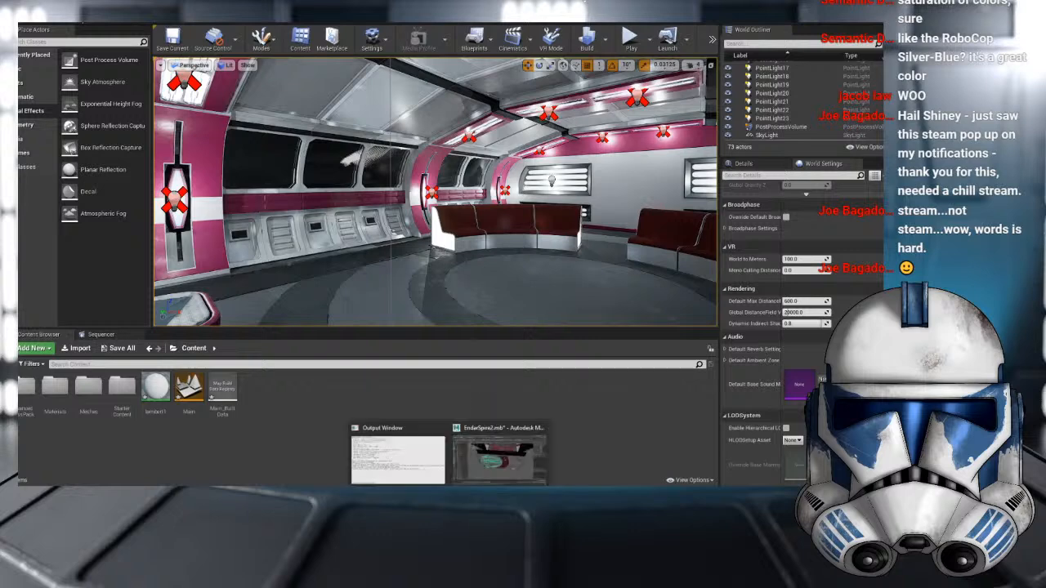
pyautogui.click(482, 472)
pyautogui.keyDown('alt'); pyautogui.moveTo(403, 317); pyautogui.dragTo(453, 323); pyautogui.keyUp('alt')
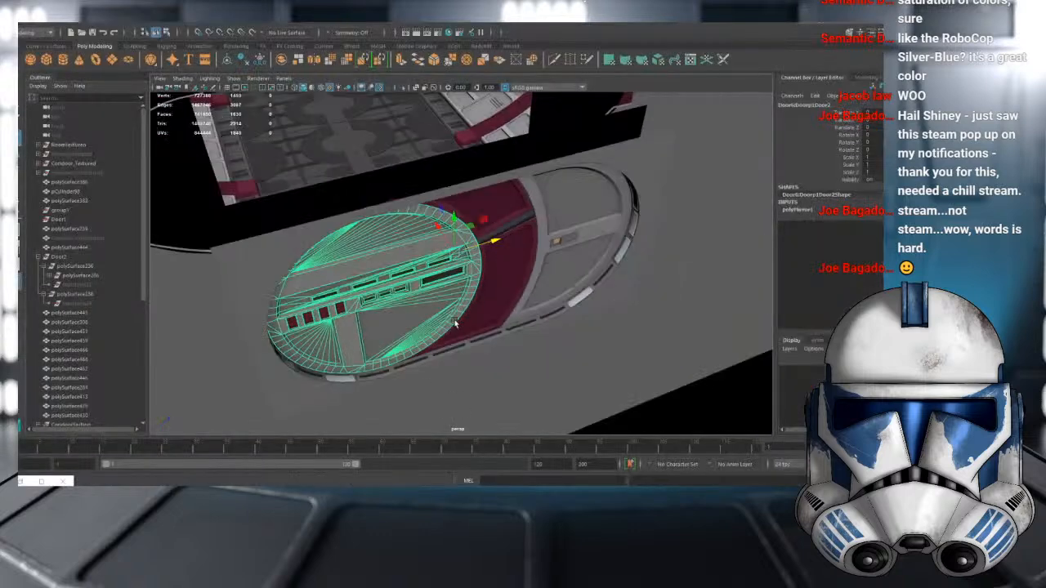
pyautogui.keyDown('alt'); pyautogui.moveTo(555, 324); pyautogui.dragTo(459, 314); pyautogui.keyUp('alt')
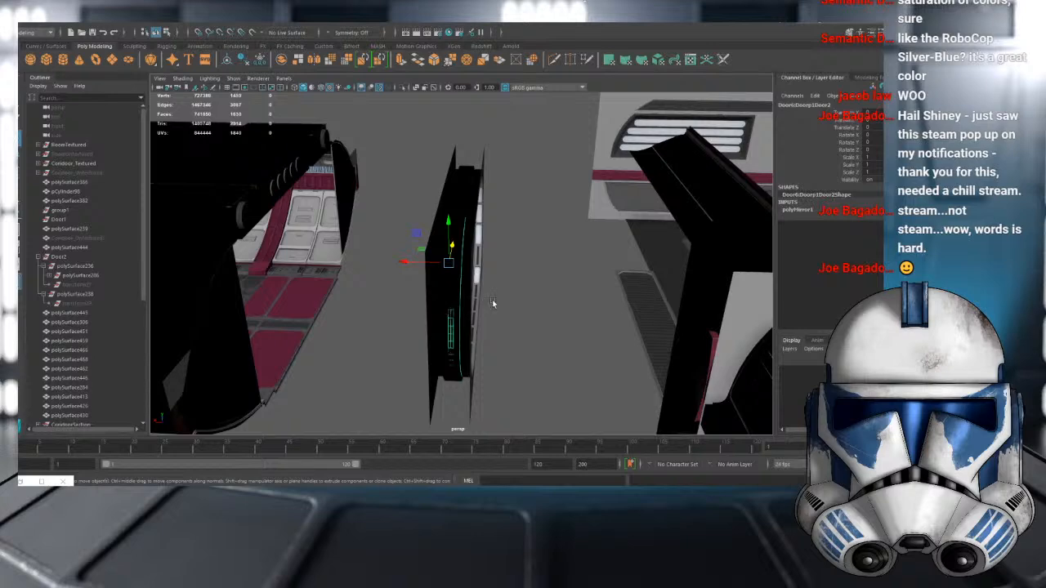
pyautogui.keyDown('alt'); pyautogui.moveTo(492, 299); pyautogui.dragTo(455, 272); pyautogui.keyUp('alt')
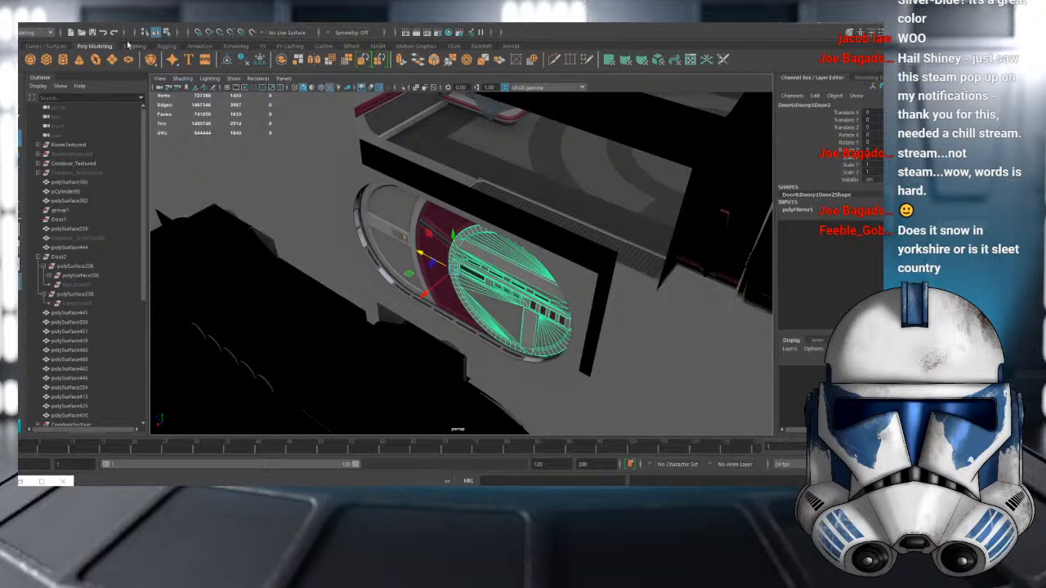
pyautogui.press('f')
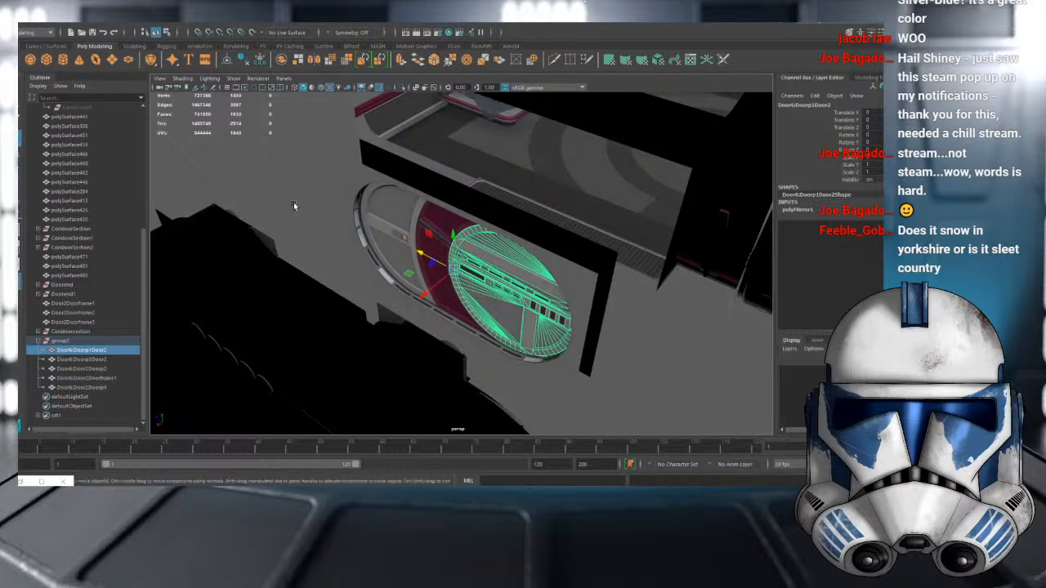
pyautogui.keyDown('alt'); pyautogui.moveTo(292, 203); pyautogui.dragTo(363, 198); pyautogui.keyUp('alt')
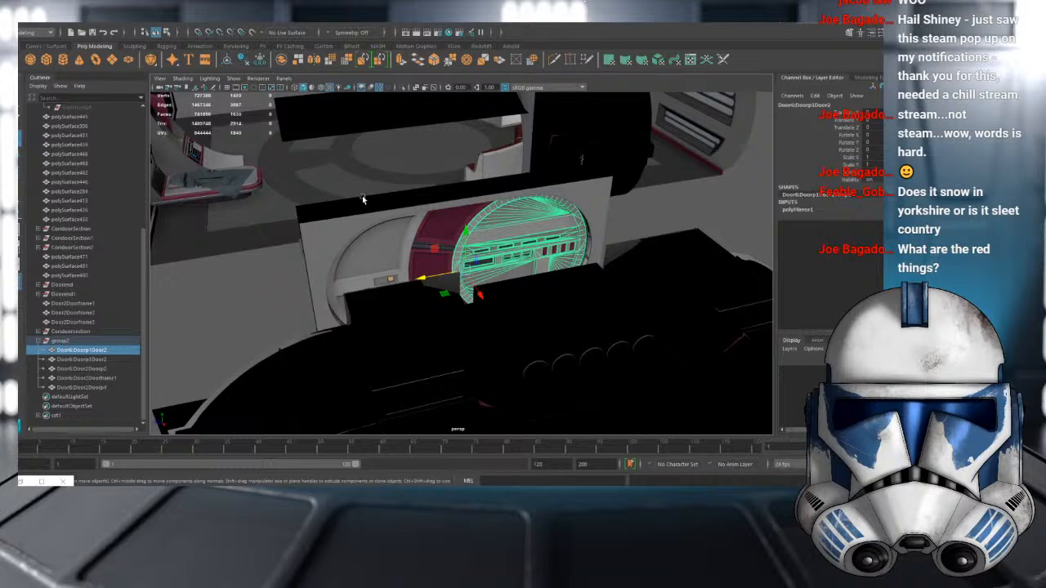
pyautogui.press('f')
pyautogui.press('[')
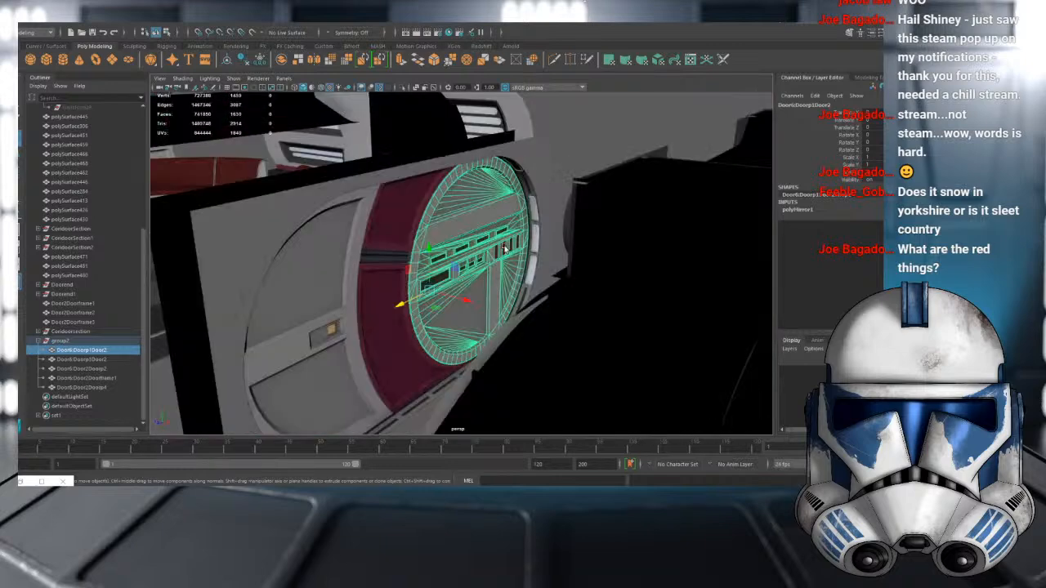
pyautogui.press('[')
# - Select the door frame and upper red panel in turn and inspect how the door sits between the room and corridor
pyautogui.click(528, 214)
pyautogui.press('[')
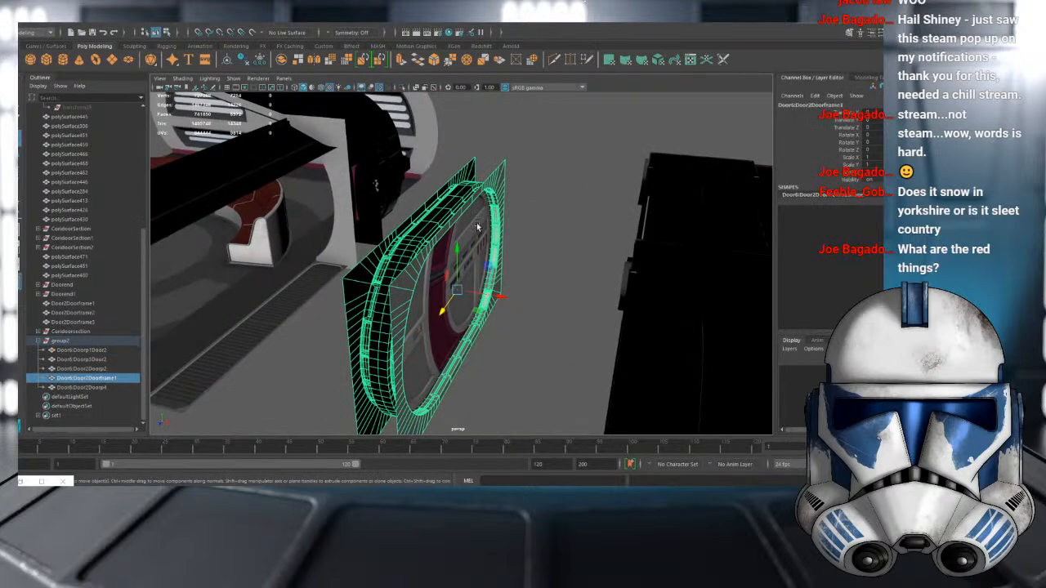
pyautogui.click(477, 229)
pyautogui.click(442, 242)
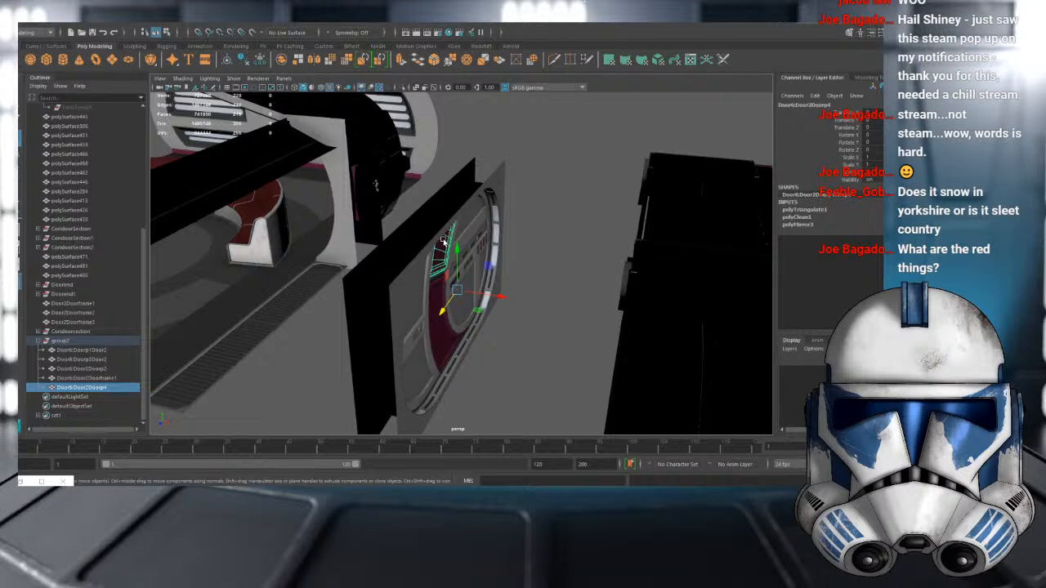
pyautogui.keyDown('alt'); pyautogui.moveTo(560, 180); pyautogui.dragTo(525, 278); pyautogui.keyUp('alt')
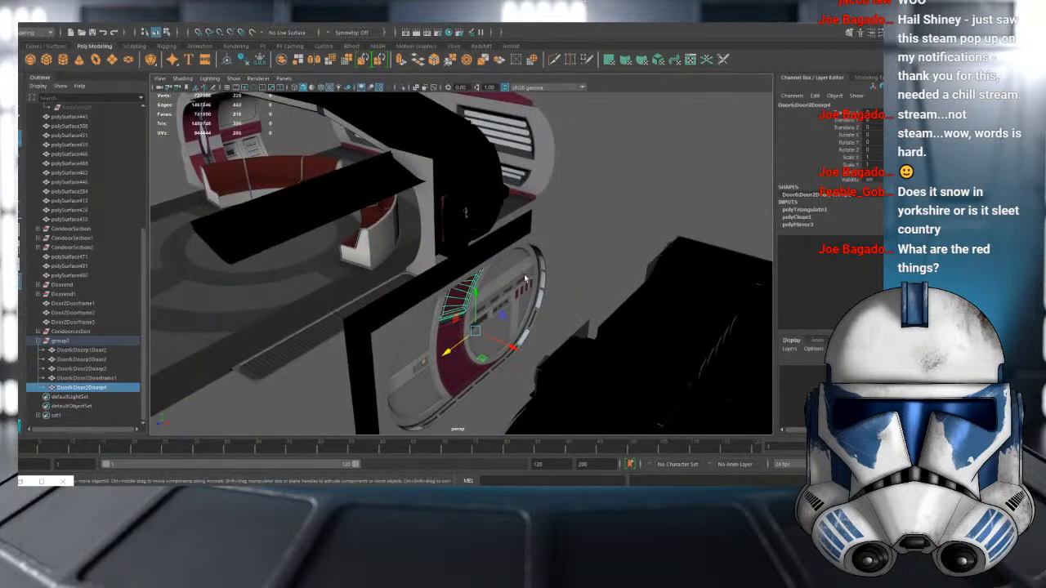
pyautogui.press('f')
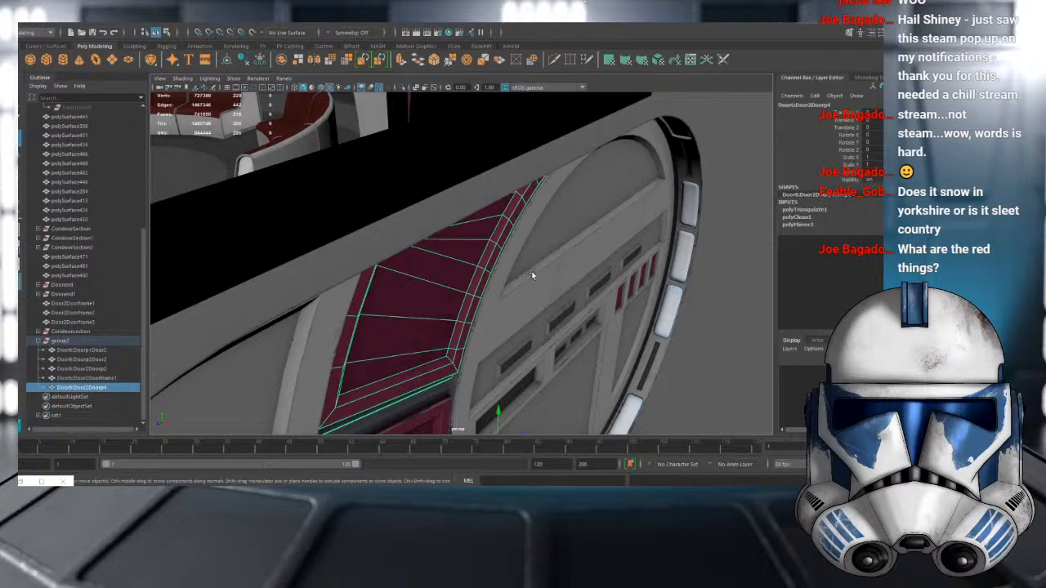
pyautogui.scroll(-4, 569, 284)
pyautogui.moveTo(570, 285)
pyautogui.keyDown('alt'); pyautogui.mouseDown()
pyautogui.moveTo(583, 269)
pyautogui.moveTo(583, 296)
pyautogui.moveTo(578, 277)
pyautogui.mouseUp(); pyautogui.keyUp('alt')
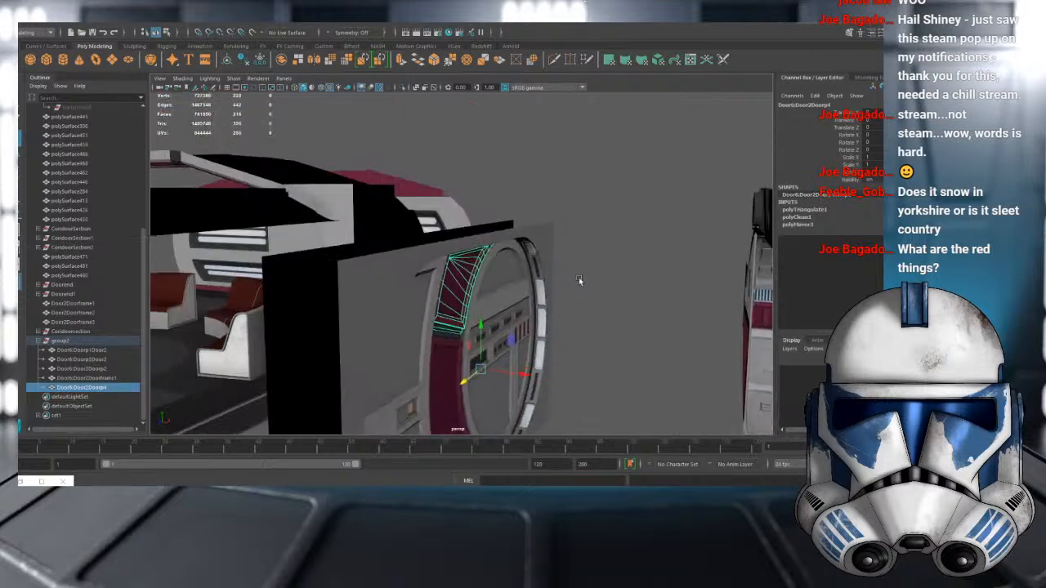
pyautogui.keyDown('alt'); pyautogui.moveTo(583, 225); pyautogui.dragTo(604, 176); pyautogui.keyUp('alt')
pyautogui.keyDown('alt'); pyautogui.moveTo(612, 230); pyautogui.dragTo(583, 247); pyautogui.keyUp('alt')
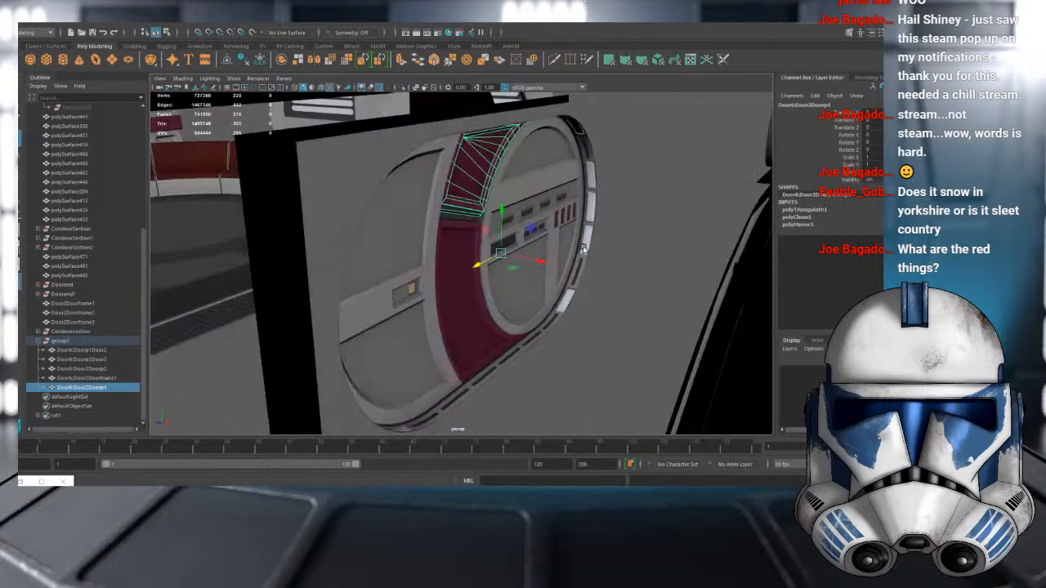
pyautogui.keyDown('alt'); pyautogui.moveTo(547, 283); pyautogui.dragTo(568, 265); pyautogui.keyUp('alt')
pyautogui.keyDown('alt'); pyautogui.moveTo(267, 177); pyautogui.dragTo(202, 219); pyautogui.keyUp('alt')
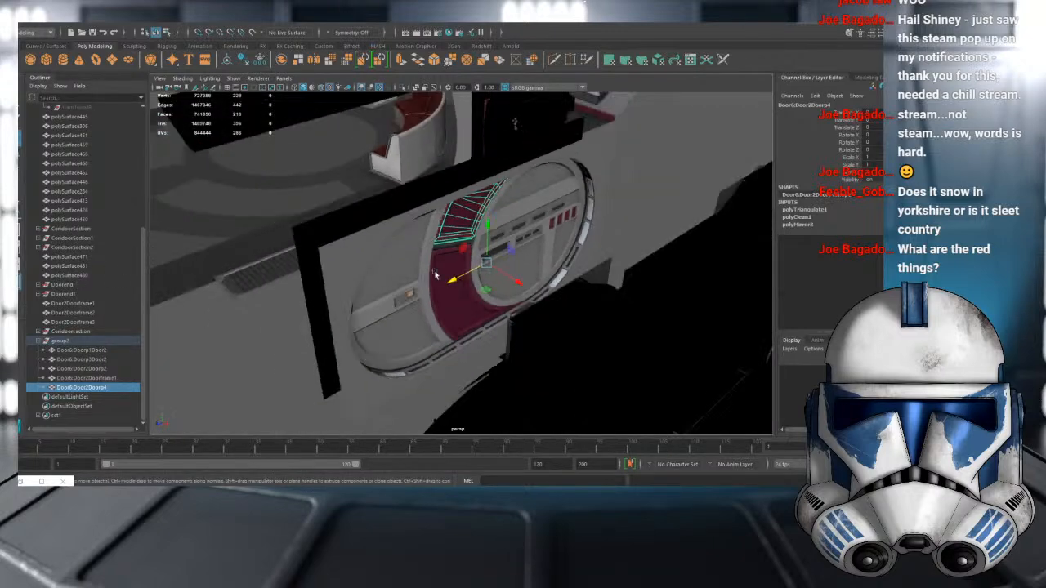
pyautogui.keyDown('alt'); pyautogui.moveTo(383, 286); pyautogui.dragTo(403, 285); pyautogui.keyUp('alt')
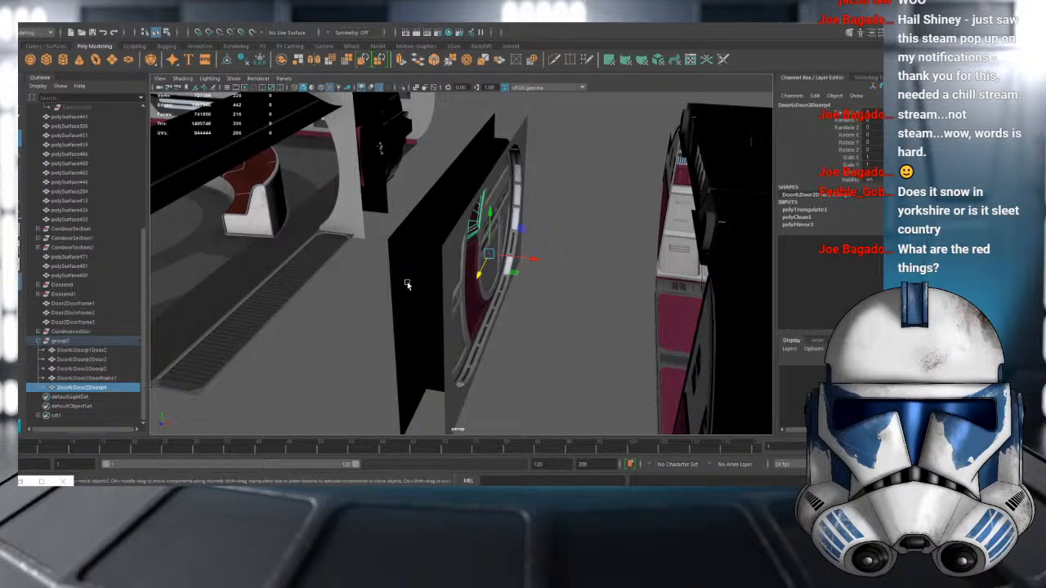
pyautogui.keyDown('alt'); pyautogui.moveTo(406, 284); pyautogui.dragTo(406, 149); pyautogui.keyUp('alt')
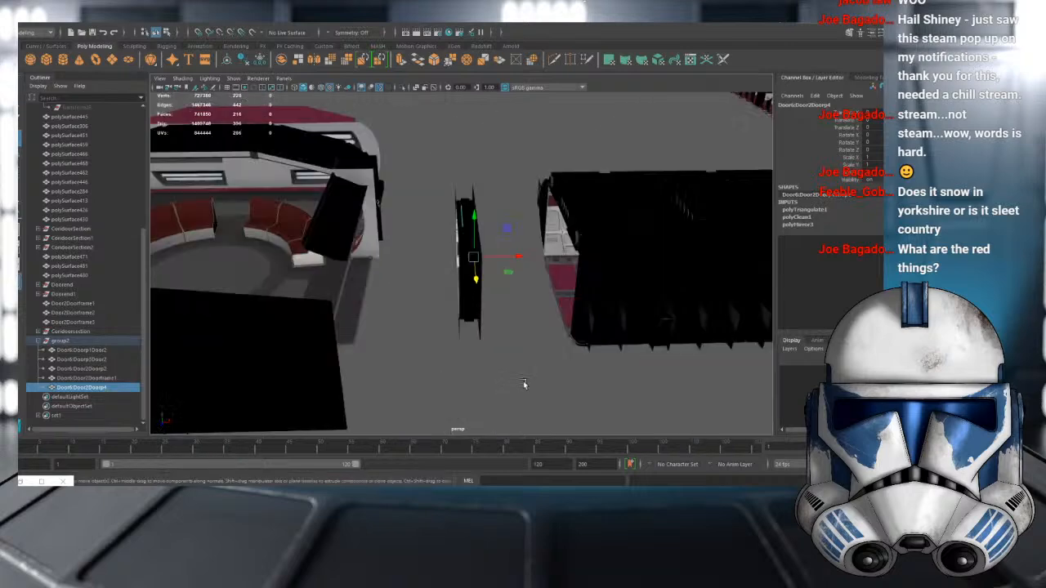
# - Duplicate the round door panel in group2 and rename the copy ES_Door_P1
pyautogui.click(118, 348)
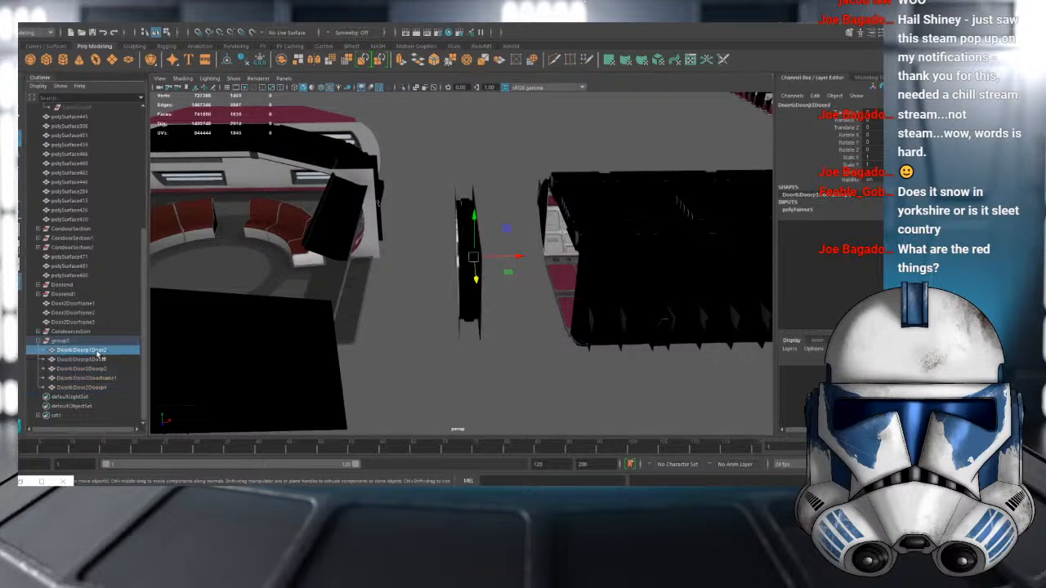
pyautogui.doubleClick(117, 348)
pyautogui.keyDown('alt'); pyautogui.moveTo(409, 252); pyautogui.dragTo(354, 260); pyautogui.keyUp('alt')
pyautogui.hotkey('ctrl', 'd')
pyautogui.press('r')
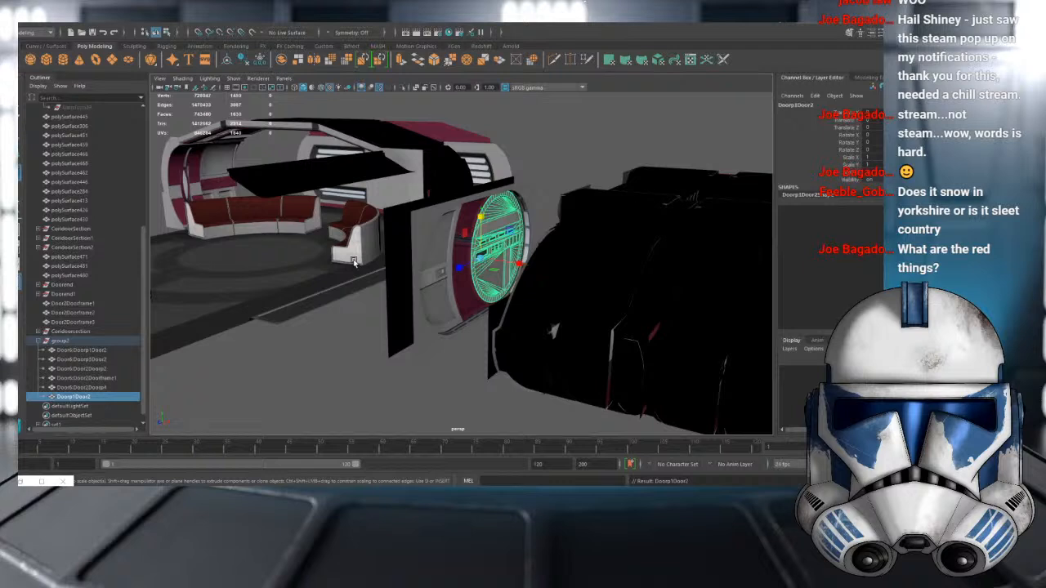
pyautogui.doubleClick(102, 397)
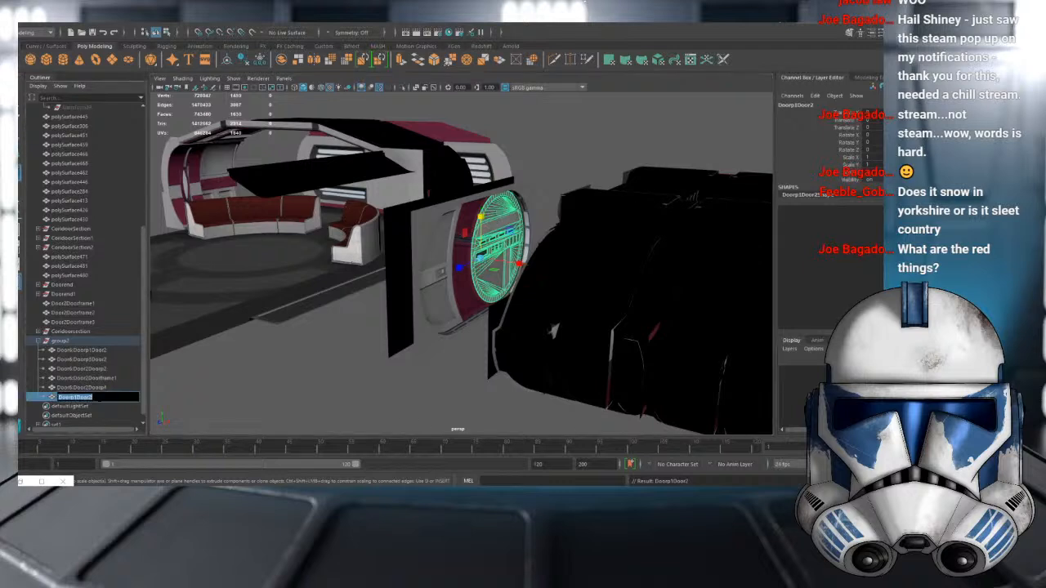
pyautogui.write('Door_P1')
pyautogui.press('Return')
# - Rename the upper red door panel in group2 as ES_Door_P2
pyautogui.click(117, 390)
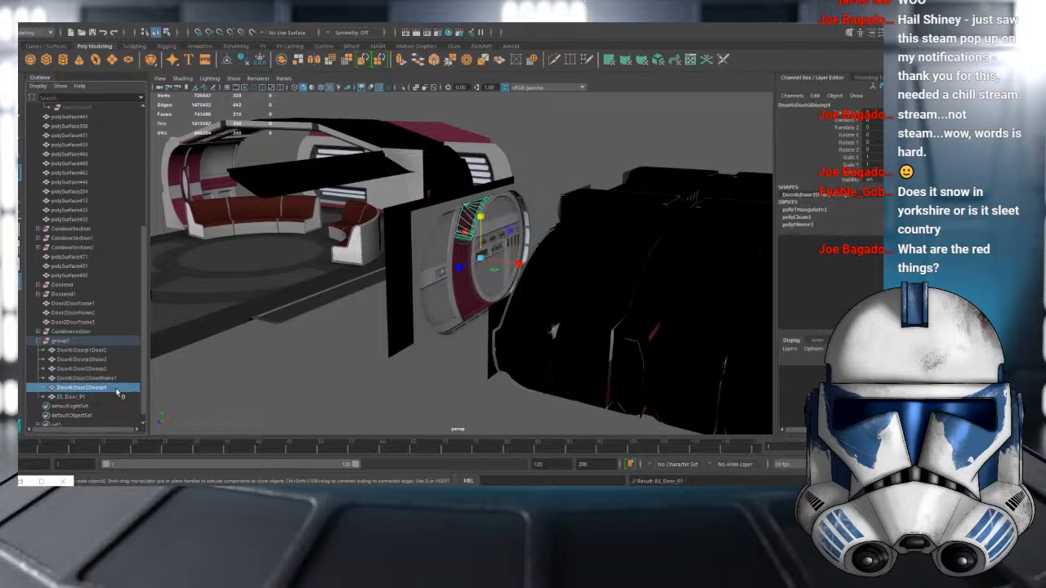
pyautogui.doubleClick(82, 387)
pyautogui.write('E')
pyautogui.write('S_Door_P2')
pyautogui.press('Return')
# - Rename the door frame in group2 as ES_Door_Frame
pyautogui.doubleClick(110, 378)
pyautogui.write('ES_Door_')
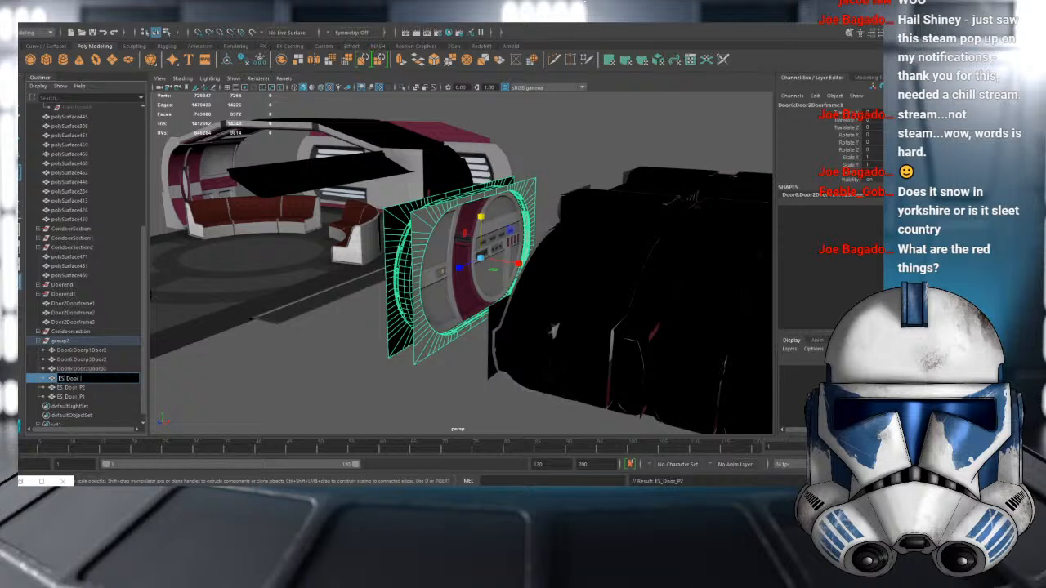
pyautogui.write('Frame')
pyautogui.press('Return')
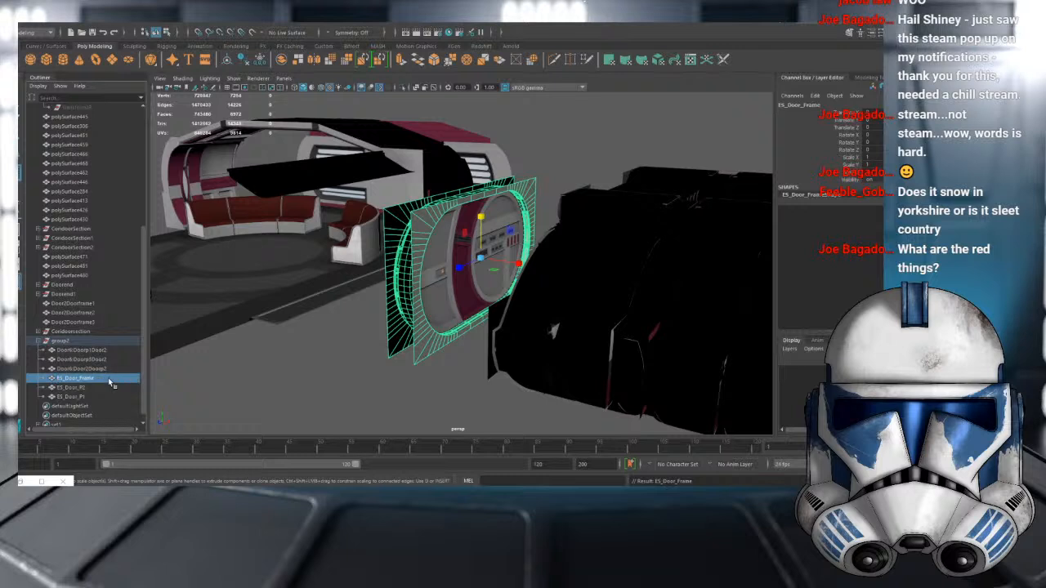
# - Rename the light grey outer panel of the door as ES_Door_P3
pyautogui.click(90, 369)
pyautogui.doubleClick(90, 369)
pyautogui.write('ES_Door_P3')
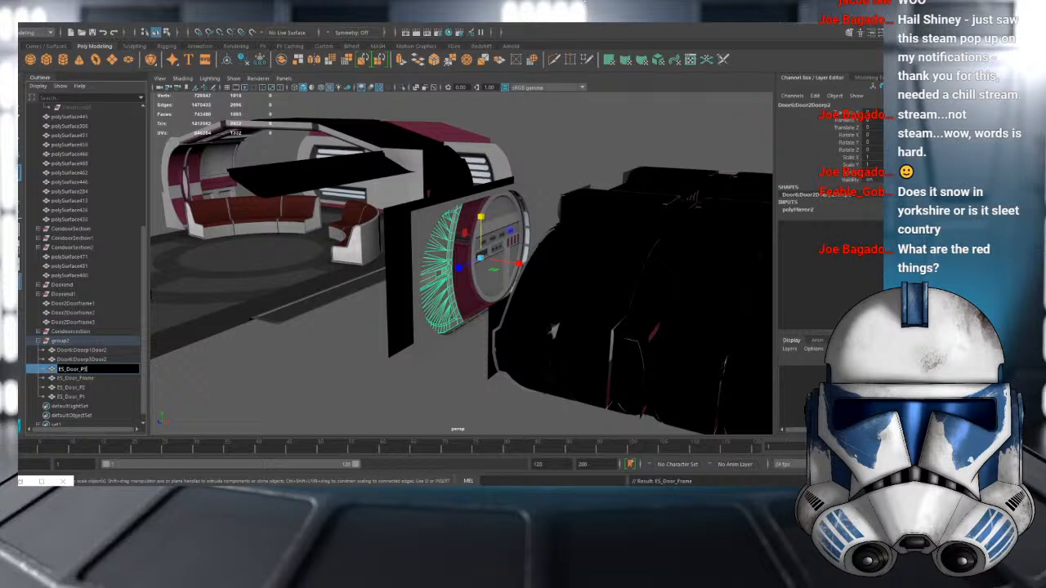
# - Compare the original round panel with its copy ES_Door_P1 and the other door parts in group2
pyautogui.click(114, 350)
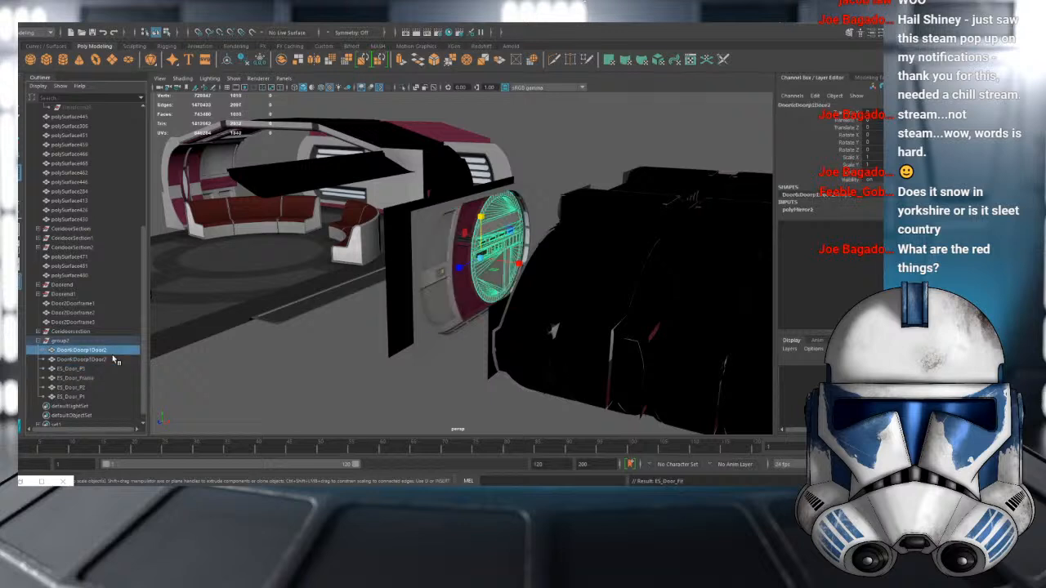
pyautogui.click(115, 359)
pyautogui.click(115, 350)
pyautogui.click(91, 389)
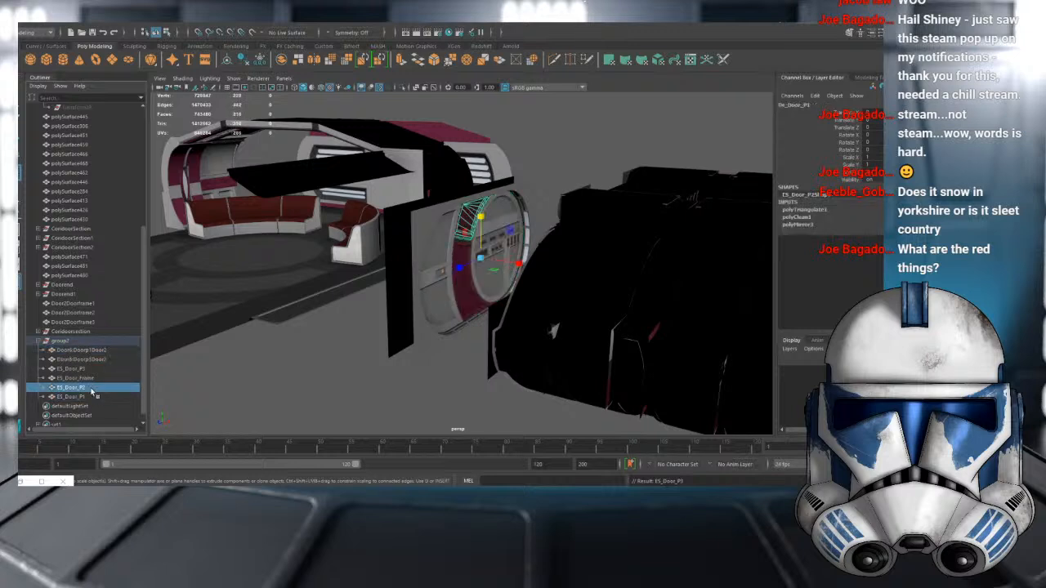
pyautogui.click(91, 396)
pyautogui.click(93, 351)
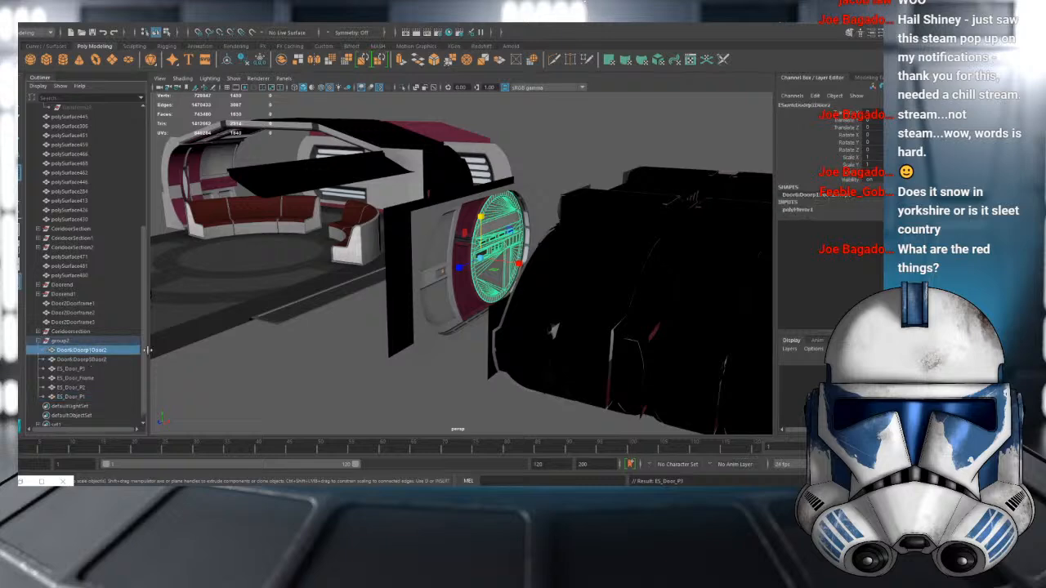
pyautogui.press('f')
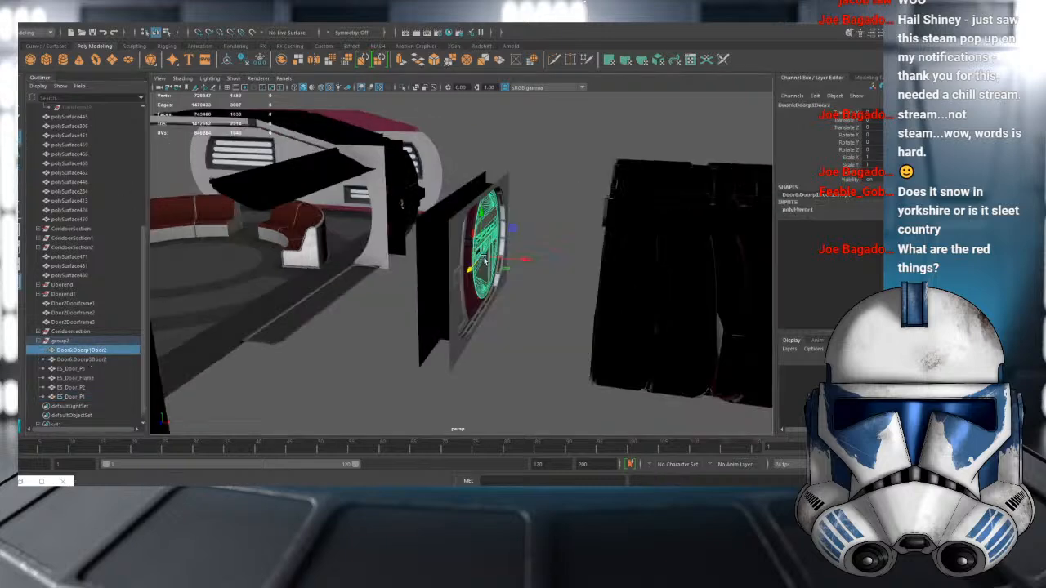
pyautogui.keyDown('alt'); pyautogui.moveTo(485, 260); pyautogui.dragTo(75, 393); pyautogui.keyUp('alt')
pyautogui.click(81, 397)
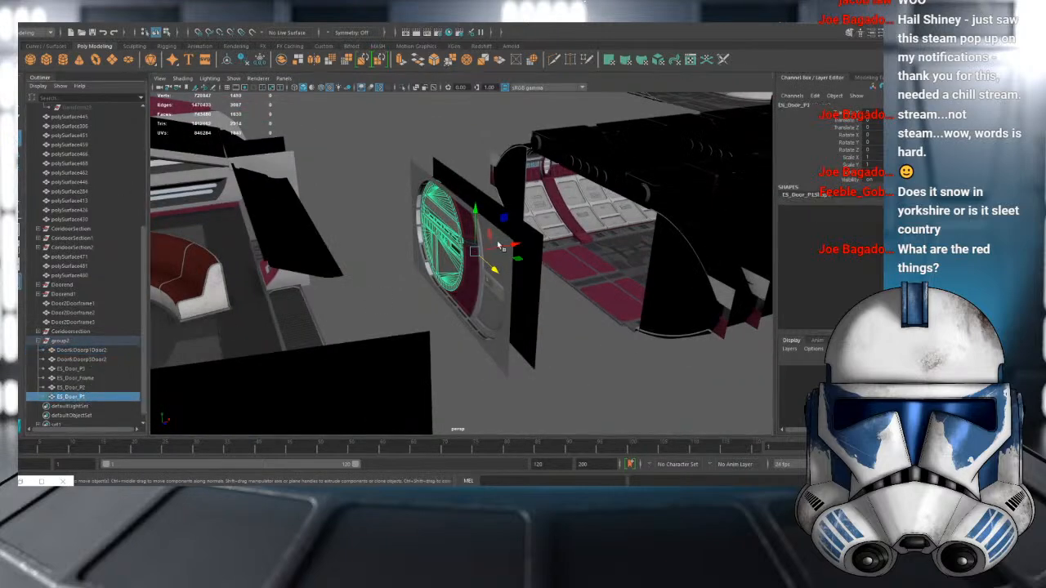
# - Delete the duplicate round panel ES_Door_P1 from group2
pyautogui.moveTo(466, 250); pyautogui.dragTo(396, 279)
pyautogui.hotkey('ctrl', 'z')
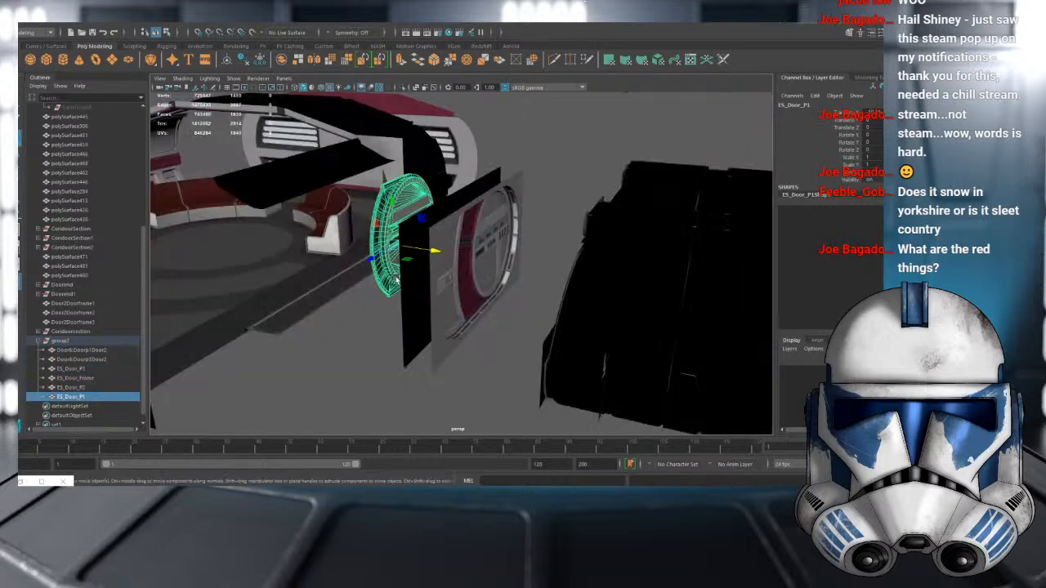
pyautogui.press('Delete')
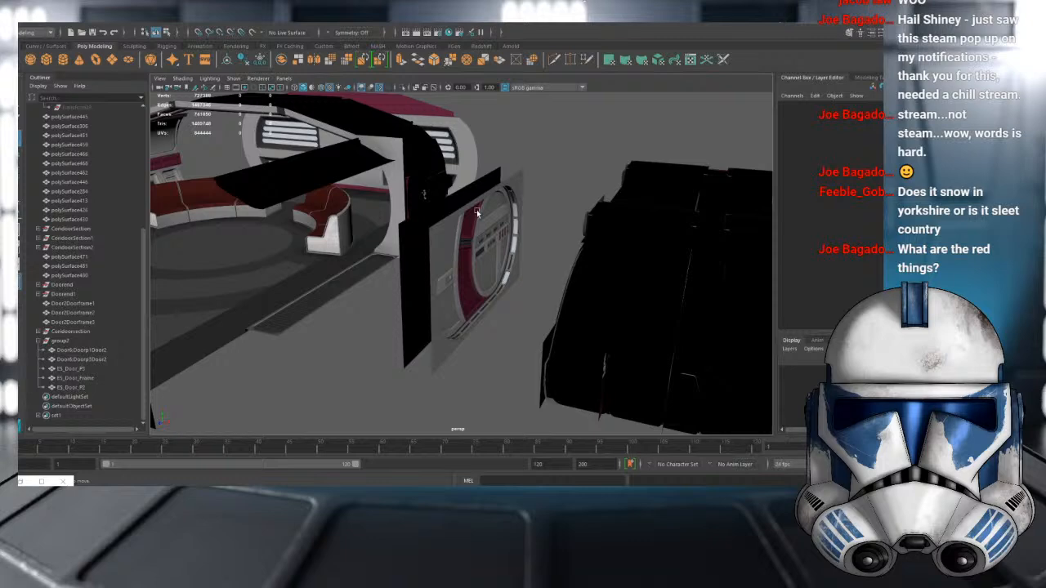
# - Select the remaining round panel, toggle its isolated display on and off, and inspect the door from both sides
pyautogui.click(488, 219)
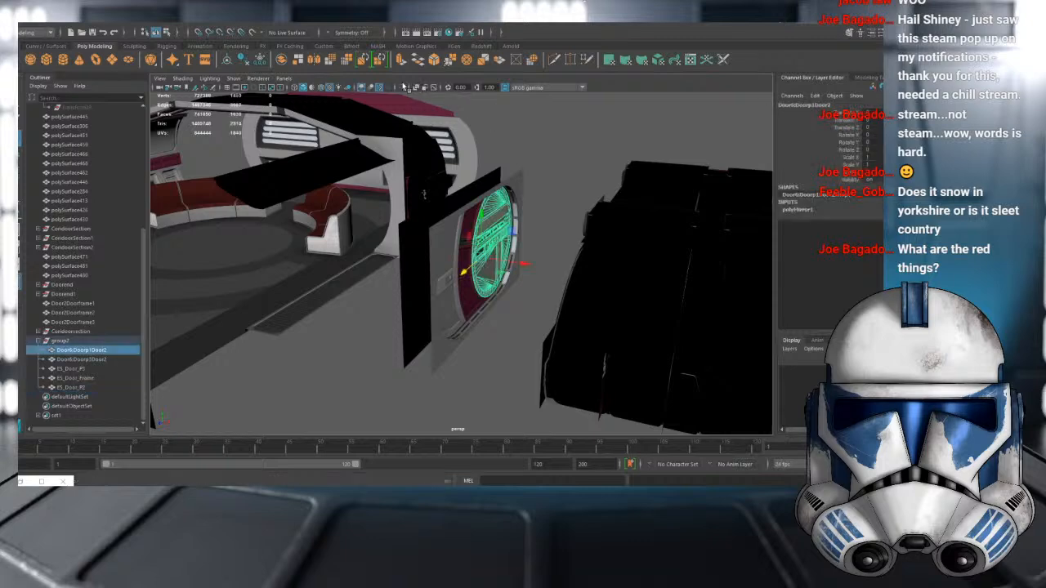
pyautogui.click(402, 87)
pyautogui.click(402, 87)
pyautogui.click(579, 230)
pyautogui.scroll(5, 540, 243)
pyautogui.keyDown('alt'); pyautogui.moveTo(512, 250); pyautogui.dragTo(599, 255); pyautogui.keyUp('alt')
pyautogui.keyDown('alt'); pyautogui.moveTo(585, 263); pyautogui.dragTo(553, 277); pyautogui.keyUp('alt')
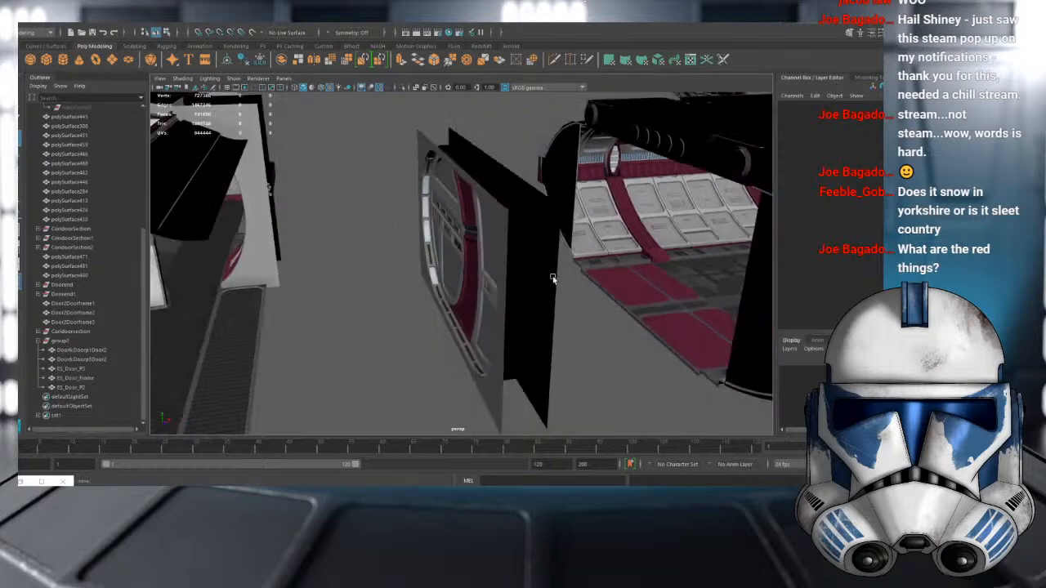
pyautogui.keyDown('alt'); pyautogui.moveTo(479, 273); pyautogui.dragTo(409, 318); pyautogui.keyUp('alt')
# - Rename the lower red door panel as Door_P4
pyautogui.click(92, 360)
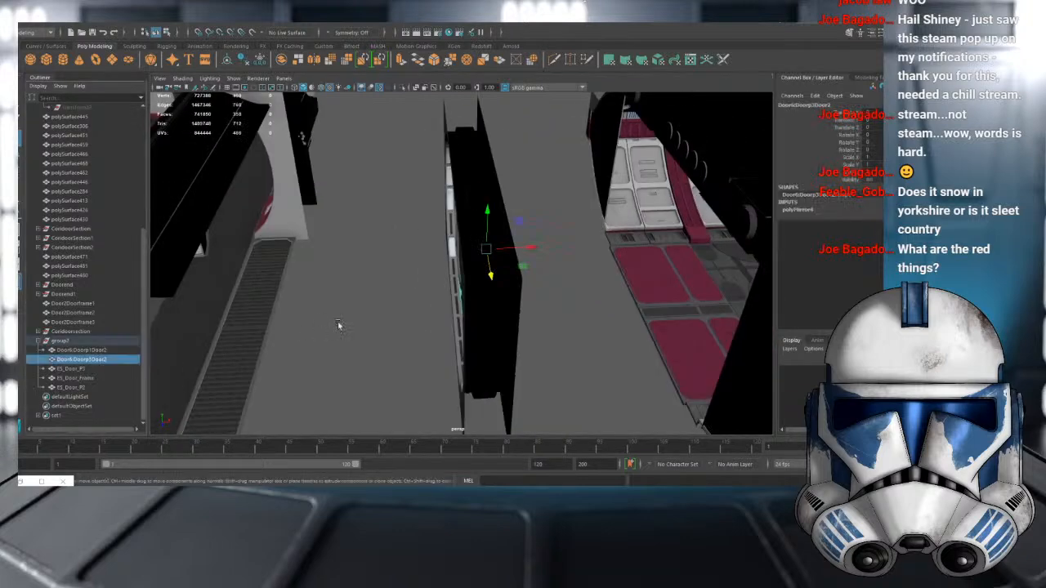
pyautogui.press('f')
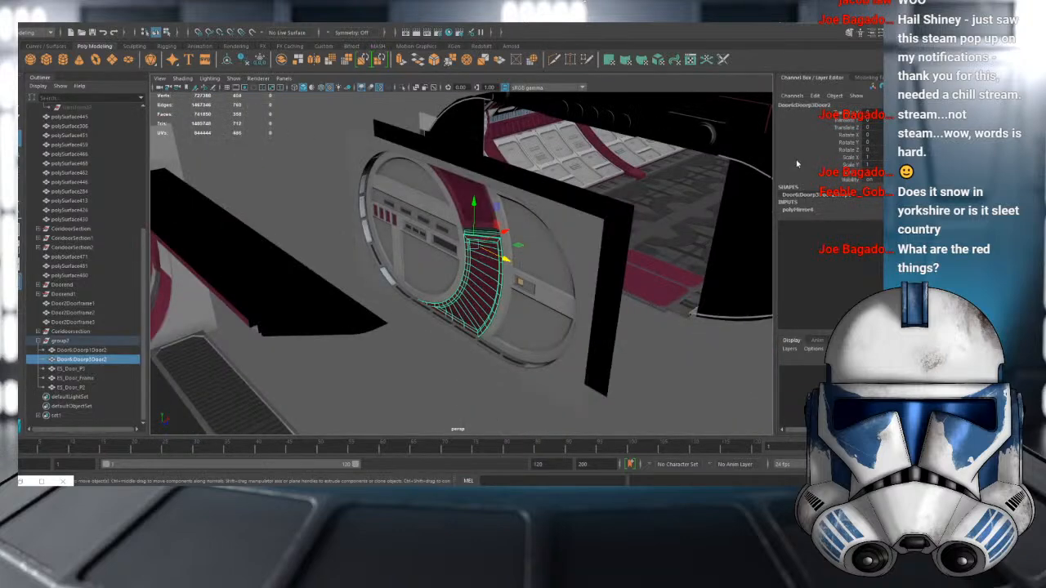
pyautogui.doubleClick(82, 360)
pyautogui.write('Door_')
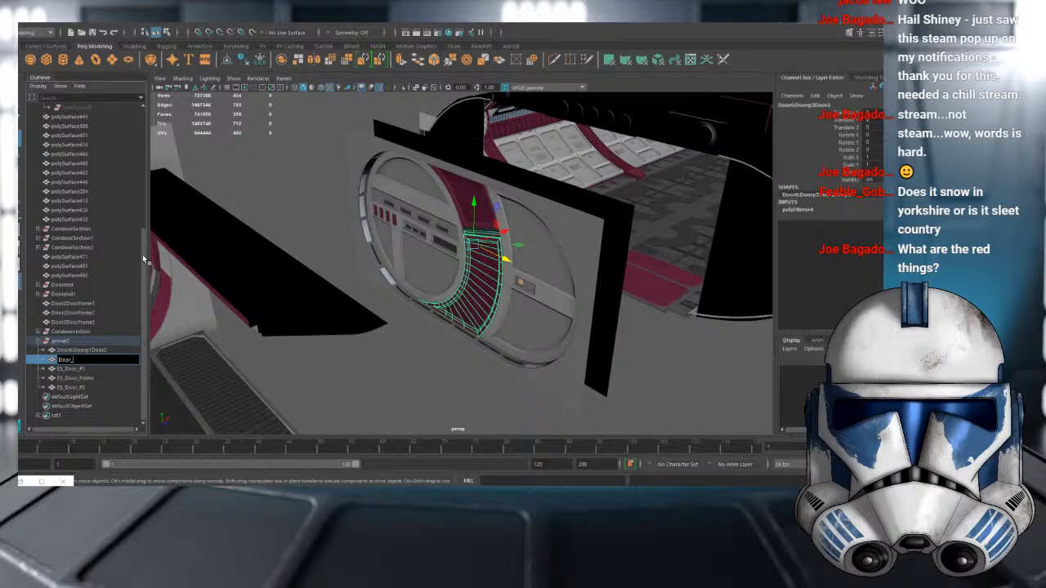
pyautogui.write('P5')
pyautogui.press('Return')
# - Rename the original round door panel as ES_DoorP1
pyautogui.doubleClick(117, 350)
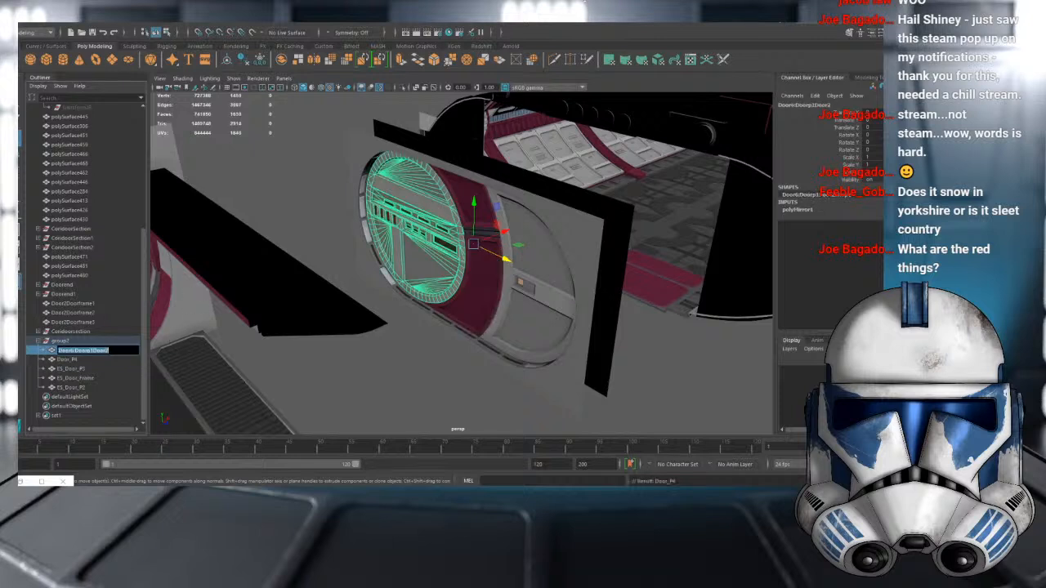
pyautogui.write('D')
pyautogui.write('S_DoorP1')
pyautogui.press('Return')
# - Rename the lower red panel as ES_Door_P4 to match the ES_ prefix of the other parts
pyautogui.doubleClick(70, 359)
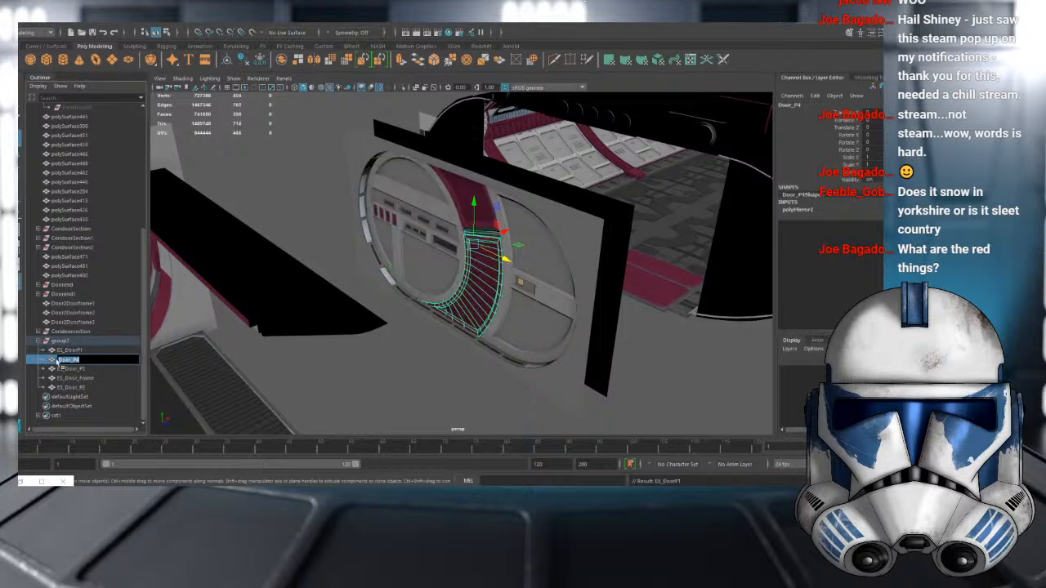
pyautogui.write('ES_Door_P4')
pyautogui.press('Return')
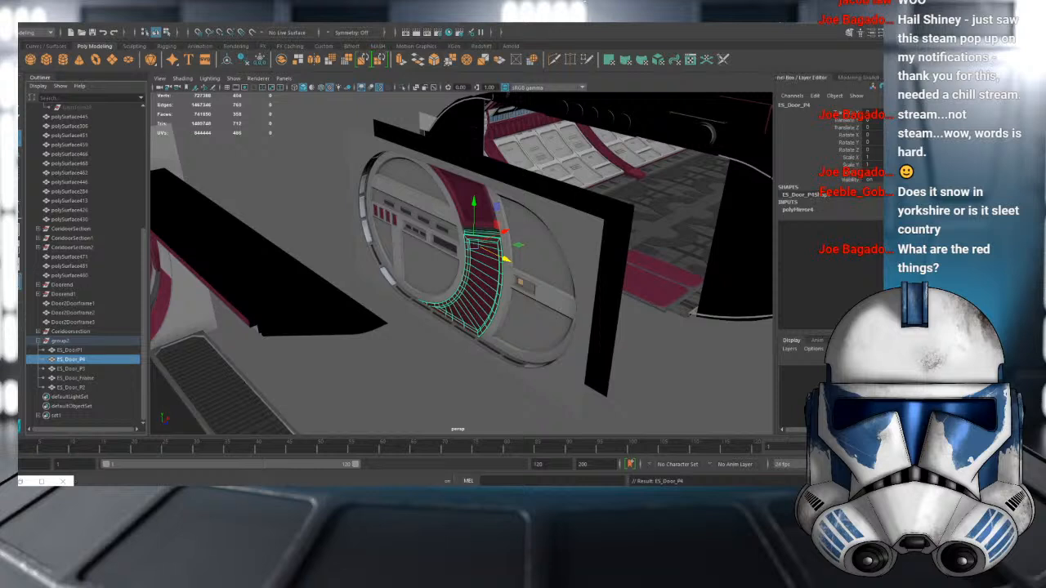
pyautogui.doubleClick(830, 197)
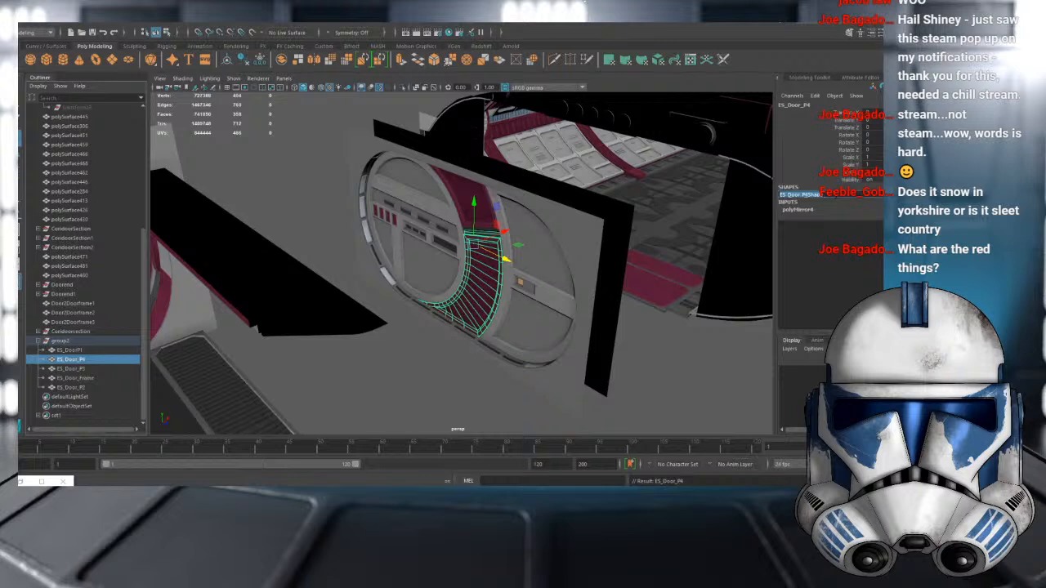
pyautogui.write('d')
pyautogui.hotkey('ctrl', 'z')
pyautogui.click(579, 256)
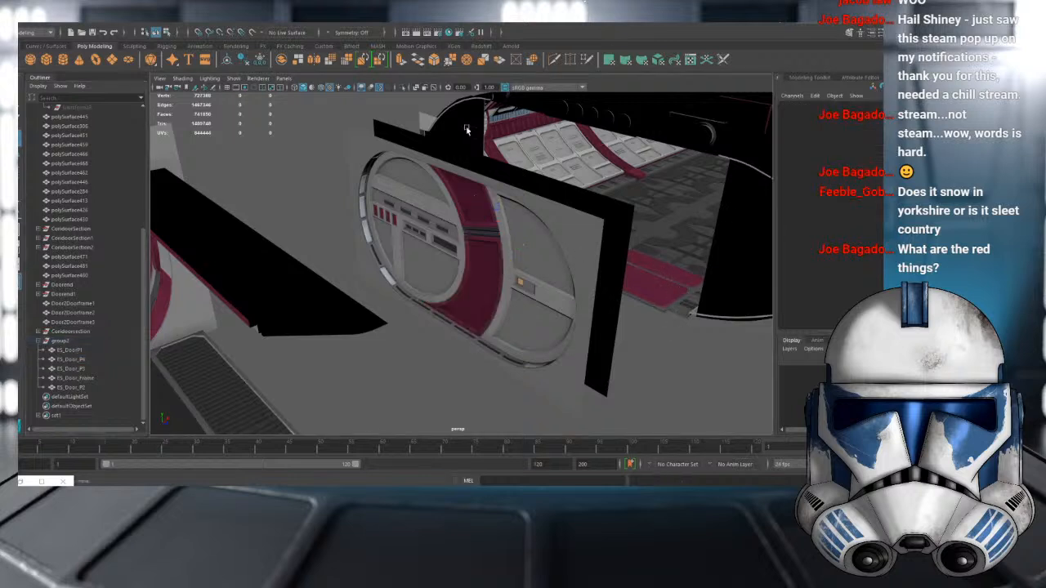
# - Import the FBX file with the DoorROOT joint hierarchy into the scene and locate it by the corridor end
pyautogui.keyDown('alt'); pyautogui.moveTo(340, 125); pyautogui.dragTo(500, 111); pyautogui.keyUp('alt')
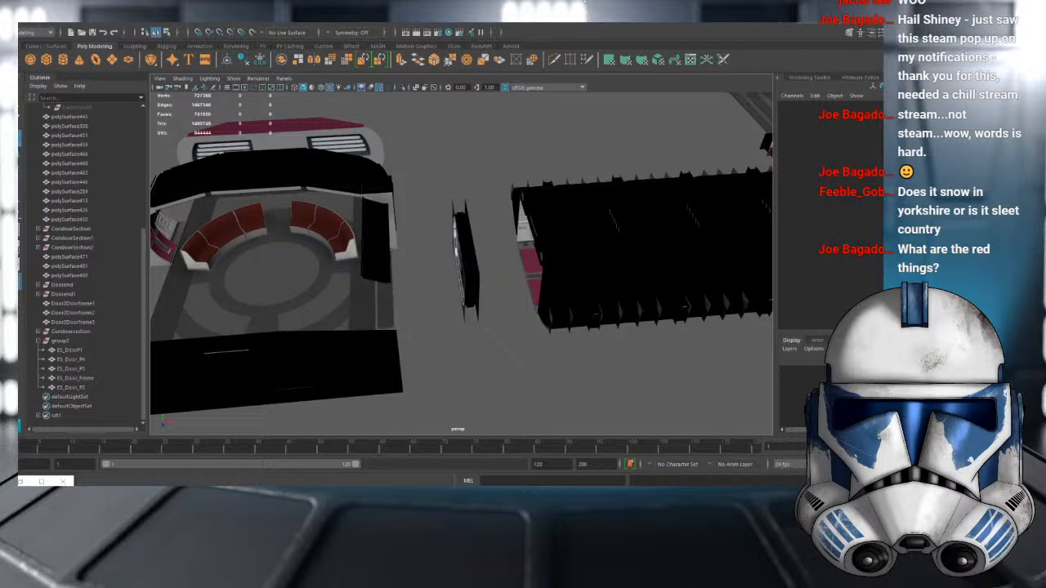
pyautogui.moveTo(173, 264); pyautogui.dragTo(464, 175)
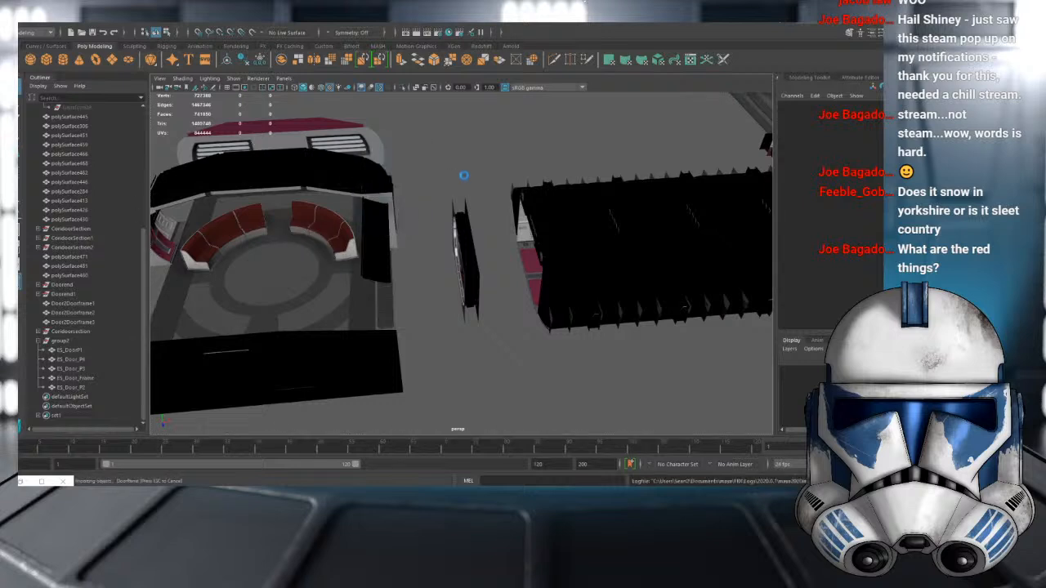
pyautogui.scroll(6, 81, 171)
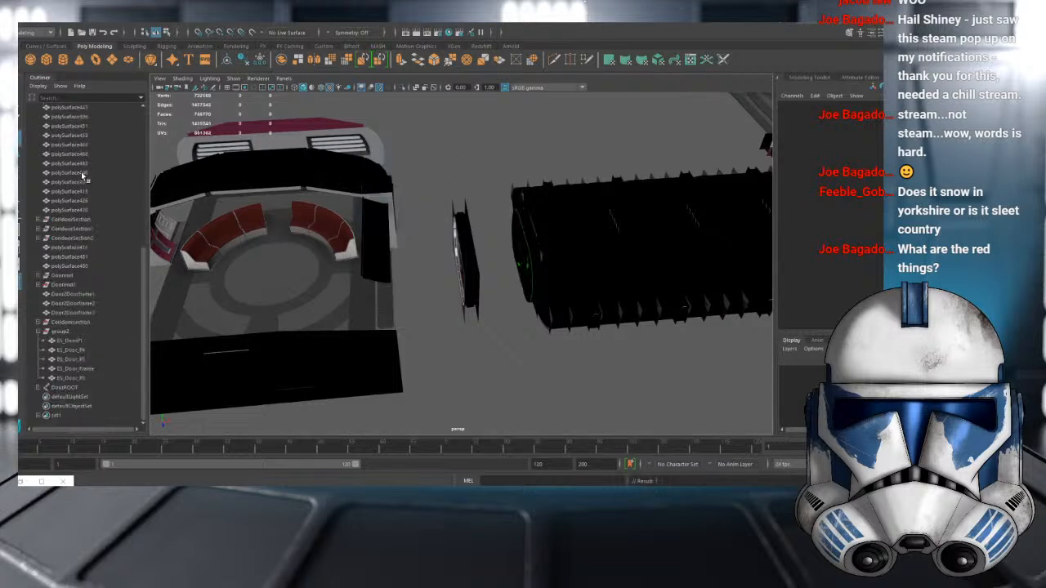
pyautogui.scroll(-8, 75, 206)
pyautogui.scroll(6, 578, 260)
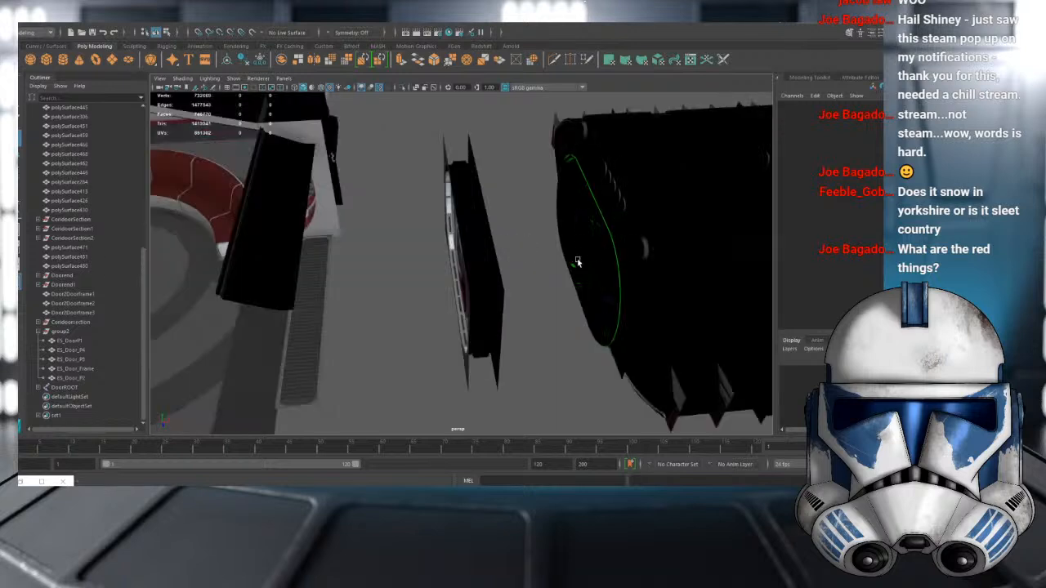
pyautogui.scroll(2, 596, 224)
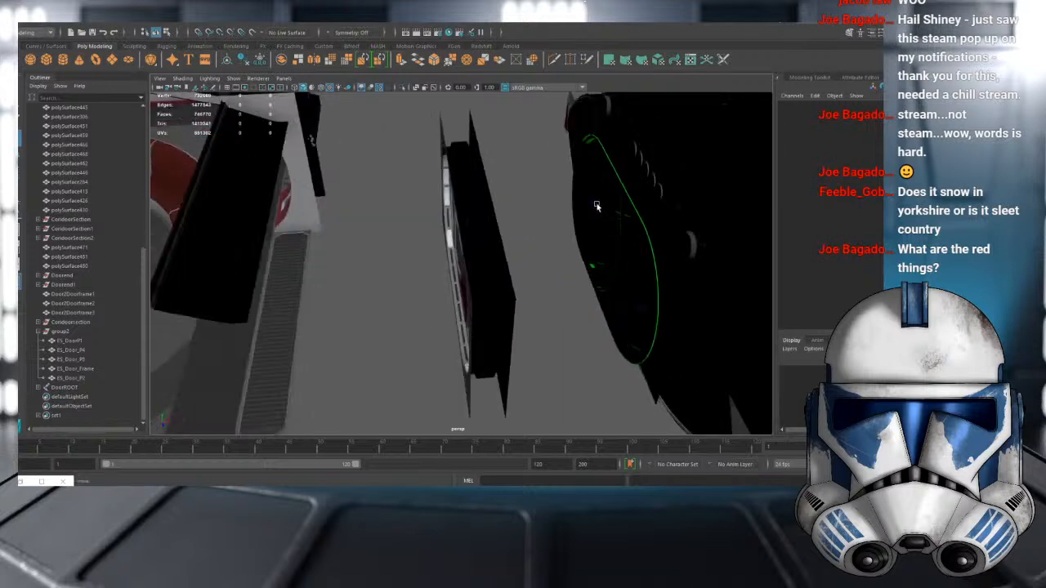
# - Try to move the DoorROOT joint along one axis toward the renamed door
pyautogui.click(595, 204)
pyautogui.press('w')
pyautogui.press('Up')
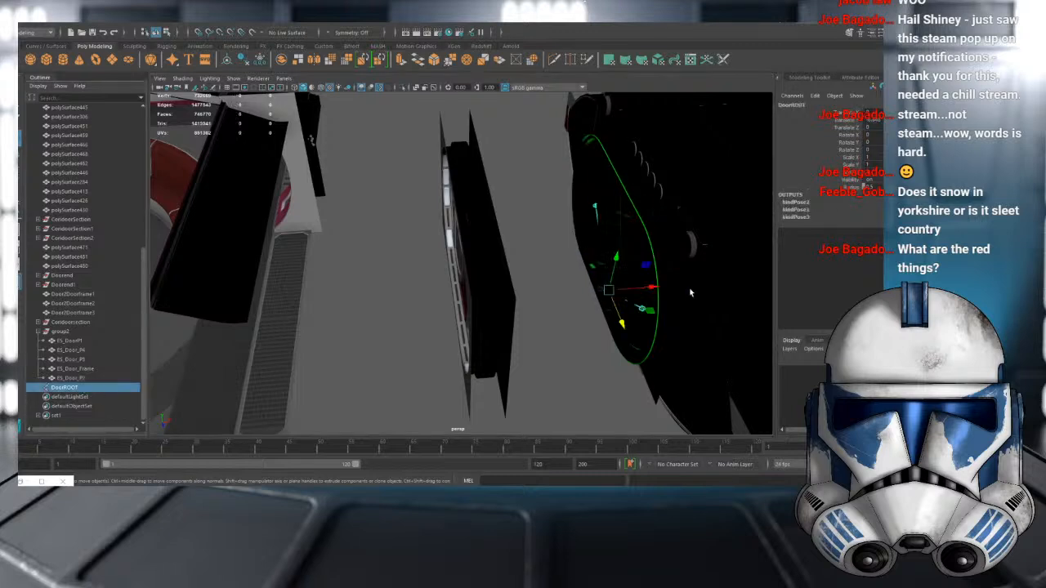
pyautogui.moveTo(654, 286); pyautogui.dragTo(572, 289)
pyautogui.hotkey('ctrl', 'z')
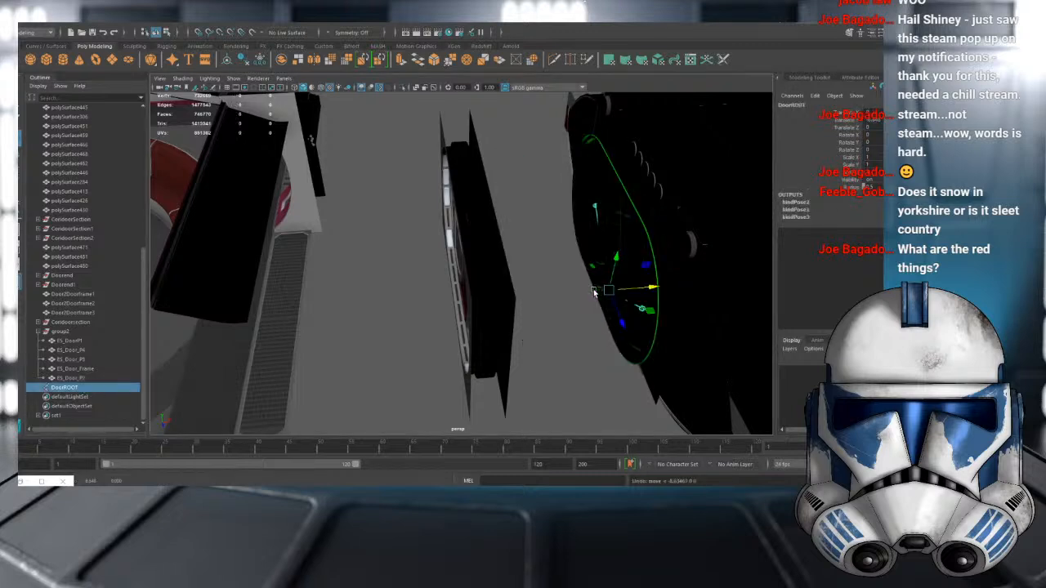
# - Switch the menu set from Modeling to Rigging
pyautogui.click(168, 23)
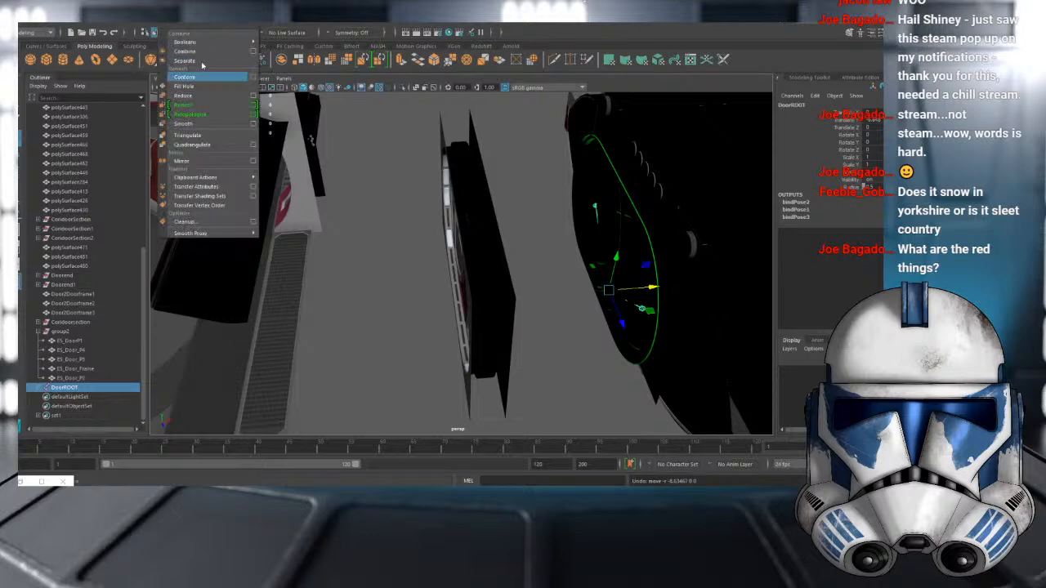
pyautogui.moveTo(215, 22)
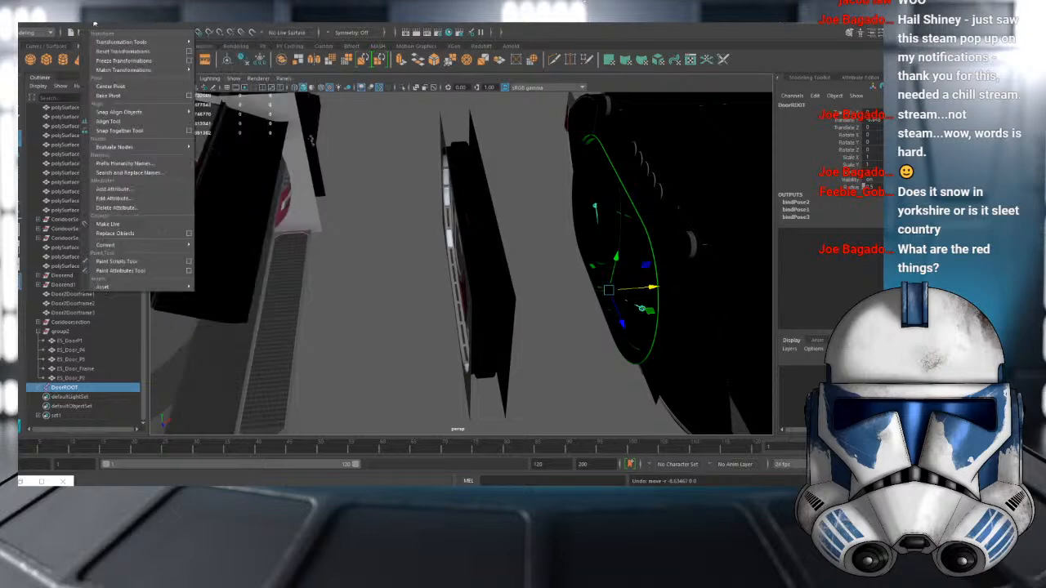
pyautogui.click(82, 23)
pyautogui.moveTo(163, 24)
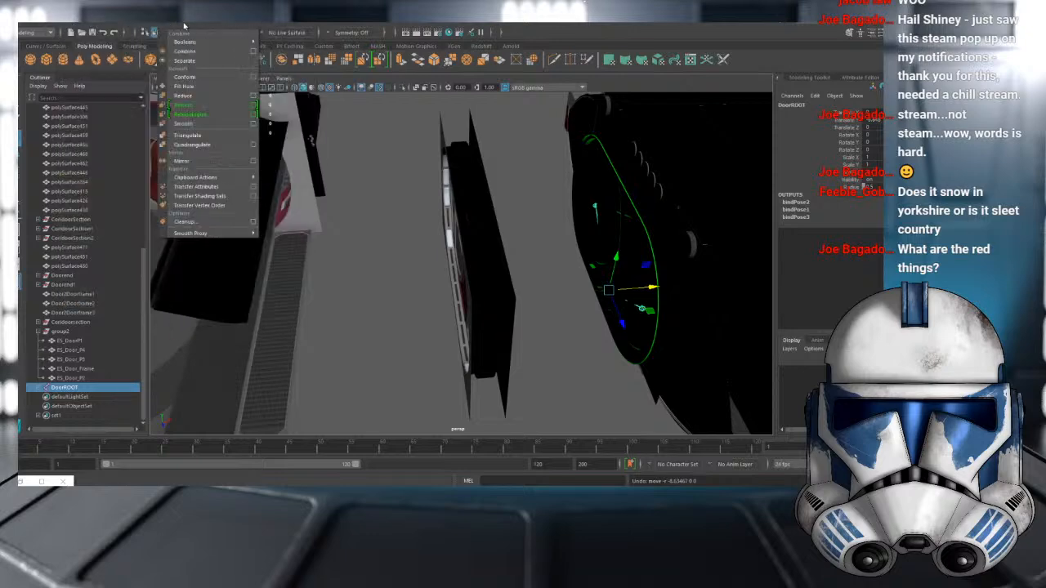
pyautogui.click(38, 34)
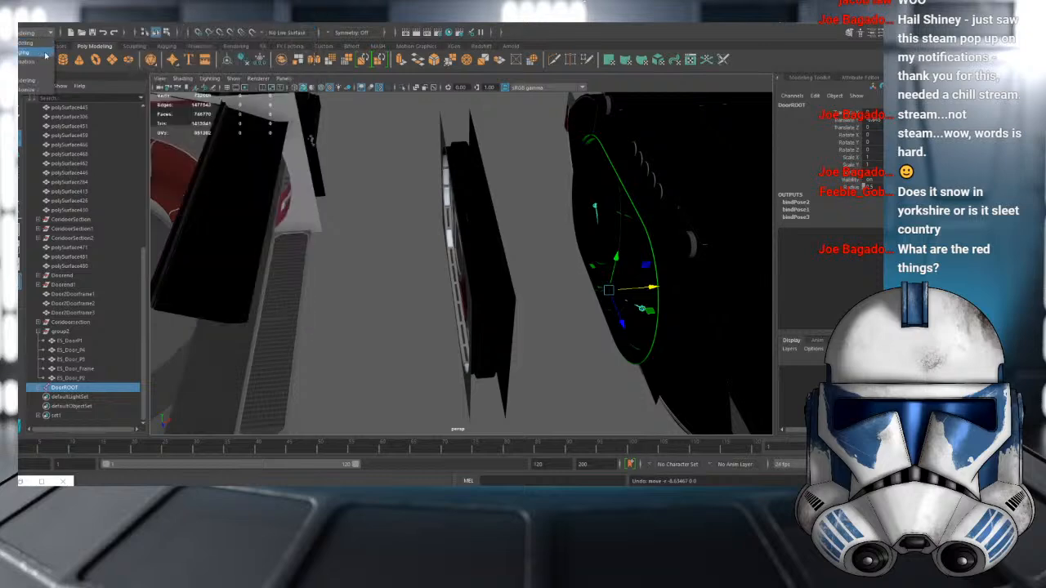
pyautogui.click(45, 54)
# - Try to unbind the skin from the DoorROOT joint alone and scrub the timeline to check the old door's movement
pyautogui.click(189, 24)
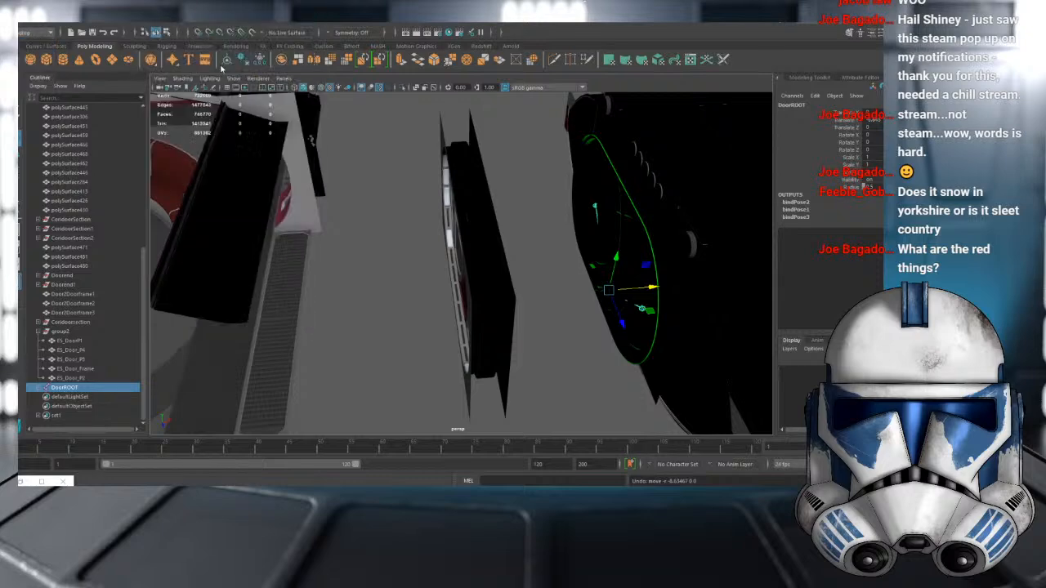
pyautogui.click(246, 56)
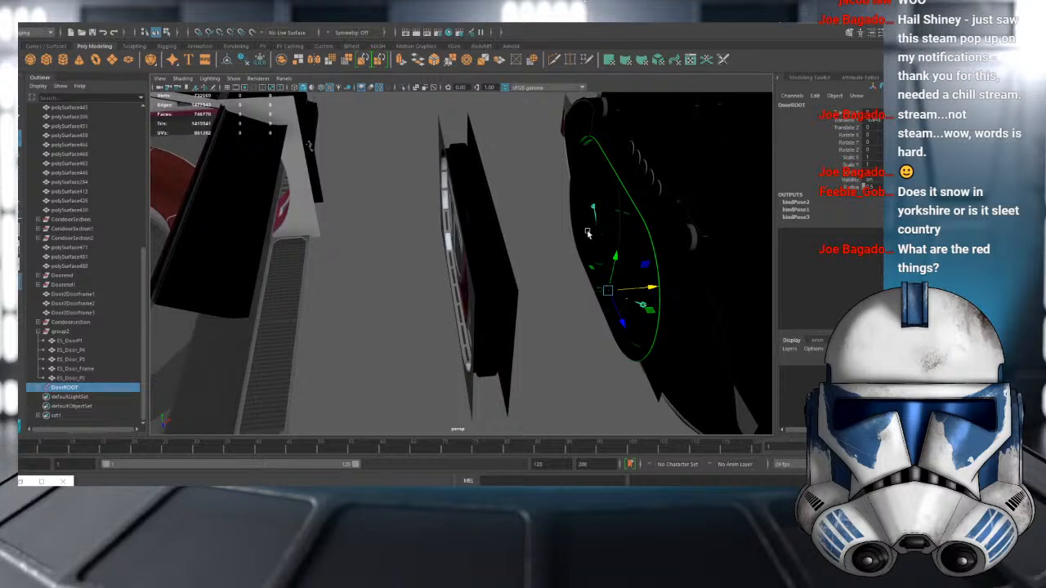
pyautogui.keyDown('alt'); pyautogui.moveTo(587, 230); pyautogui.dragTo(606, 234); pyautogui.keyUp('alt')
pyautogui.click(646, 288)
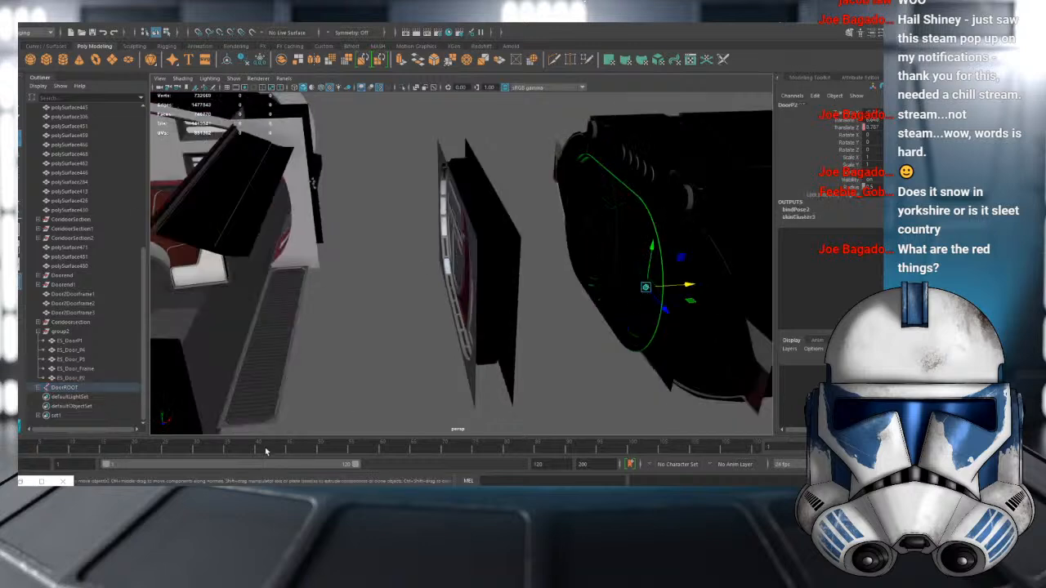
pyautogui.moveTo(266, 451); pyautogui.dragTo(62, 432)
pyautogui.keyDown('alt'); pyautogui.moveTo(591, 335); pyautogui.dragTo(436, 285); pyautogui.keyUp('alt')
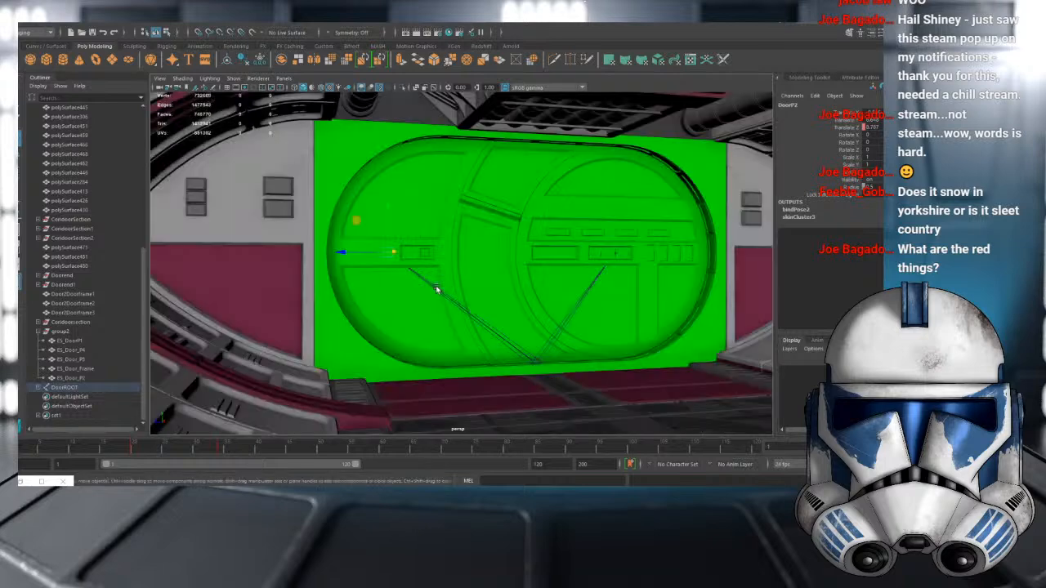
pyautogui.moveTo(138, 448)
pyautogui.mouseDown()
pyautogui.moveTo(25, 446)
pyautogui.moveTo(168, 440)
pyautogui.moveTo(121, 438)
pyautogui.mouseUp()
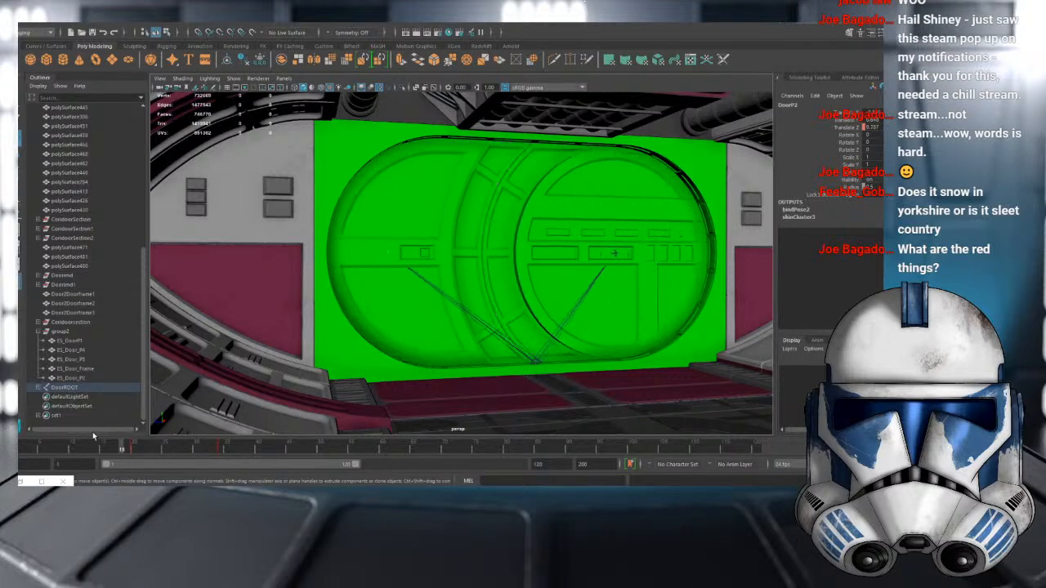
# - Unbind the skin of the four old green door panels from the DoorROOT joint
pyautogui.click(426, 206)
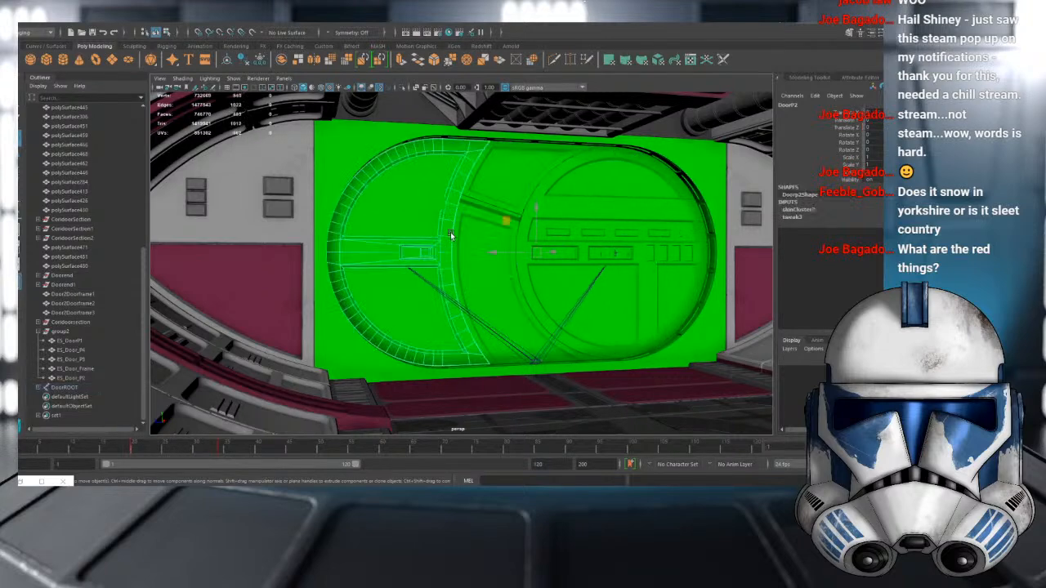
pyautogui.keyDown('shift'); pyautogui.click(493, 177); pyautogui.keyUp('shift')
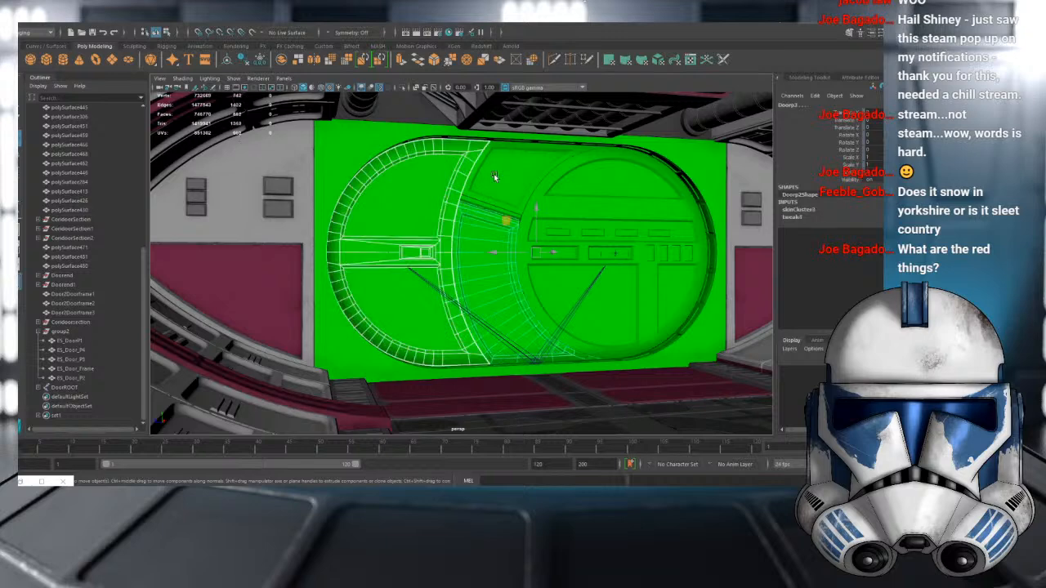
pyautogui.keyDown('shift'); pyautogui.click(619, 251); pyautogui.keyUp('shift')
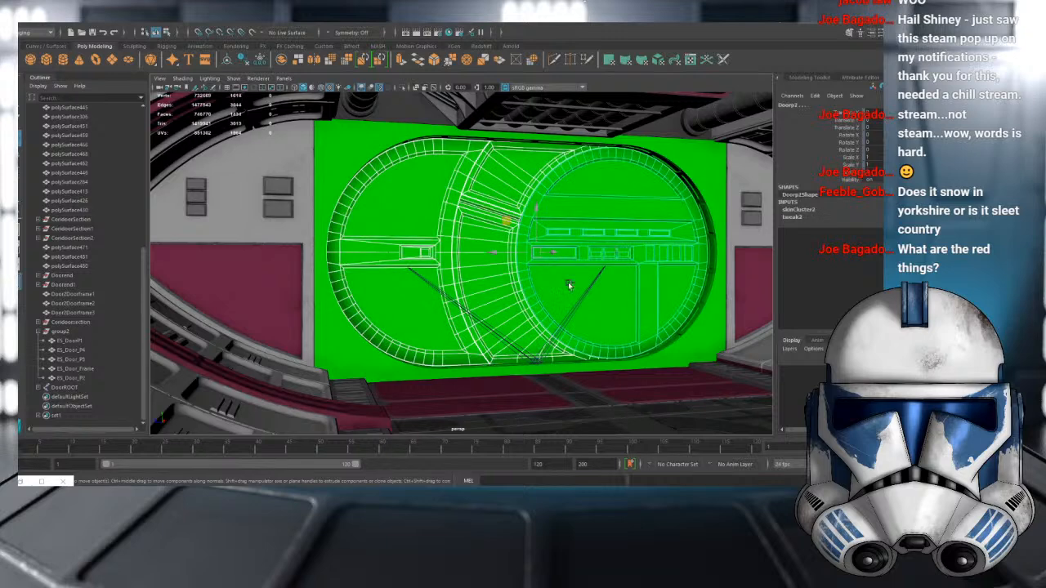
pyautogui.scroll(8, 90, 324)
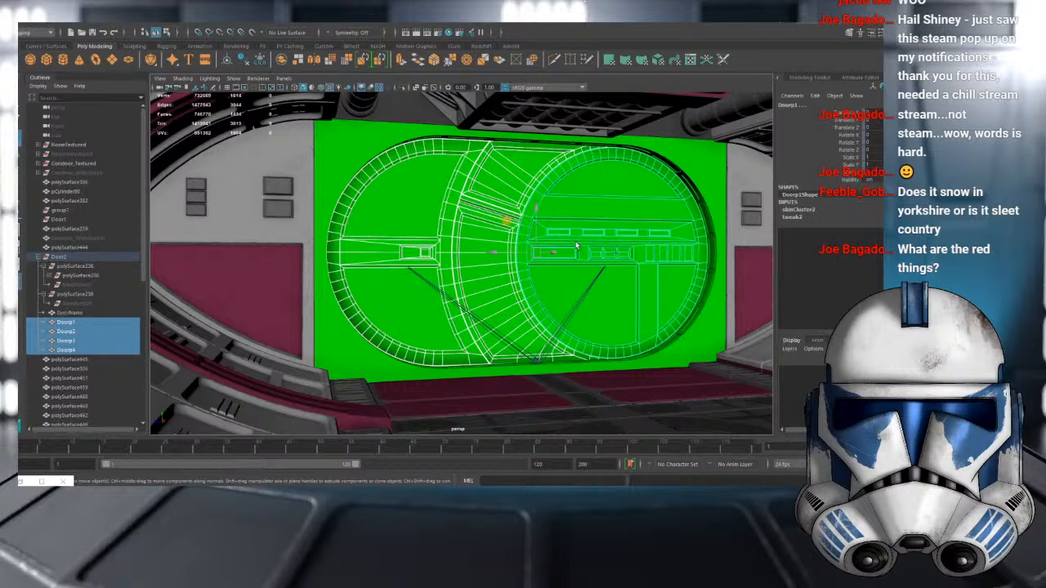
pyautogui.click(538, 366)
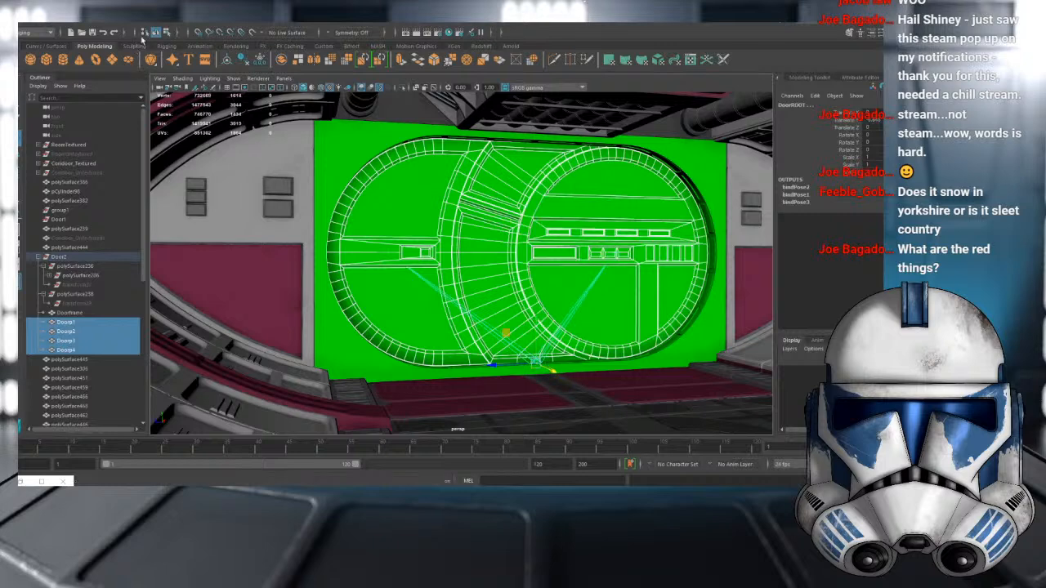
pyautogui.click(196, 24)
pyautogui.click(213, 61)
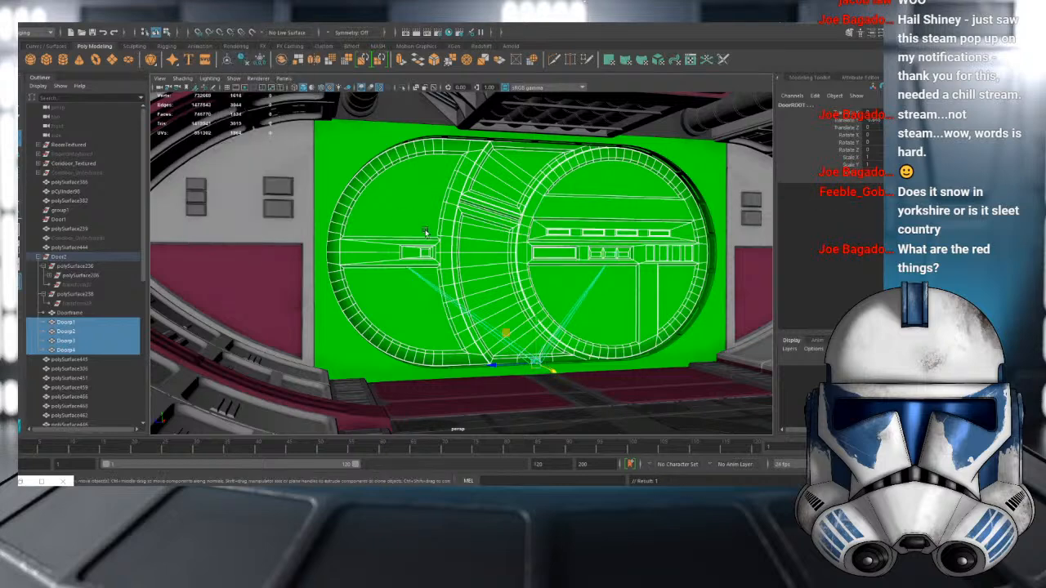
# - Move the DoorROOT skeleton from the old door to the base of the new ES_ door and scrub the timeline to check it
pyautogui.click(557, 352)
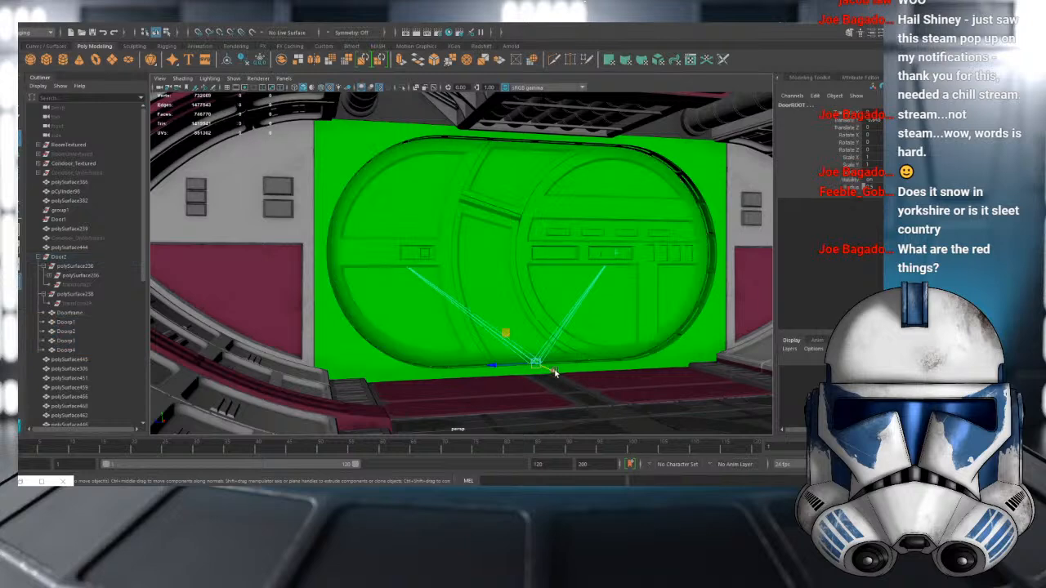
pyautogui.moveTo(554, 372)
pyautogui.mouseDown()
pyautogui.moveTo(449, 320)
pyautogui.moveTo(563, 338)
pyautogui.mouseUp()
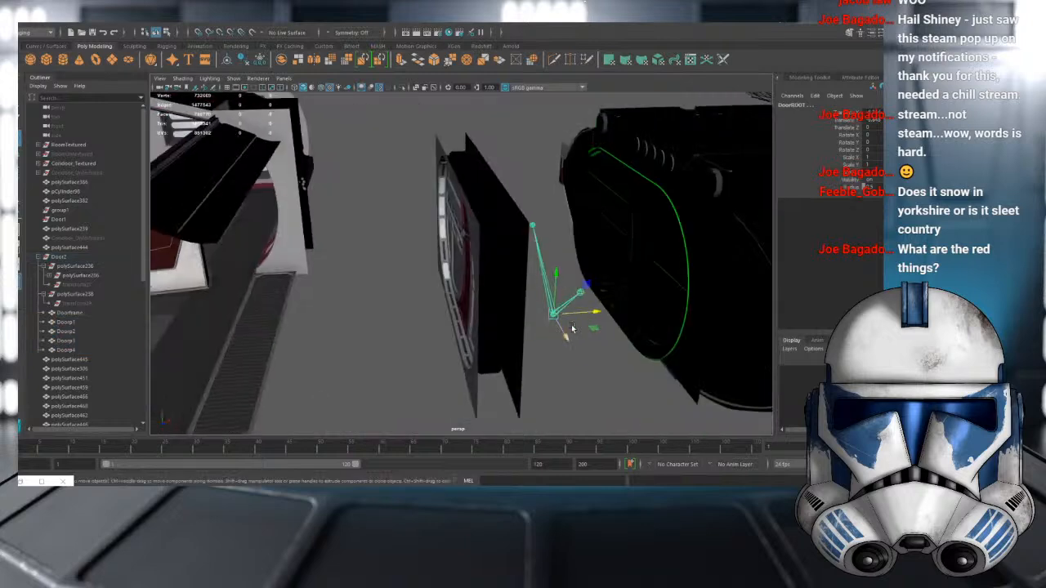
pyautogui.click(233, 450)
pyautogui.moveTo(216, 448); pyautogui.dragTo(20, 448)
pyautogui.scroll(3, 572, 346)
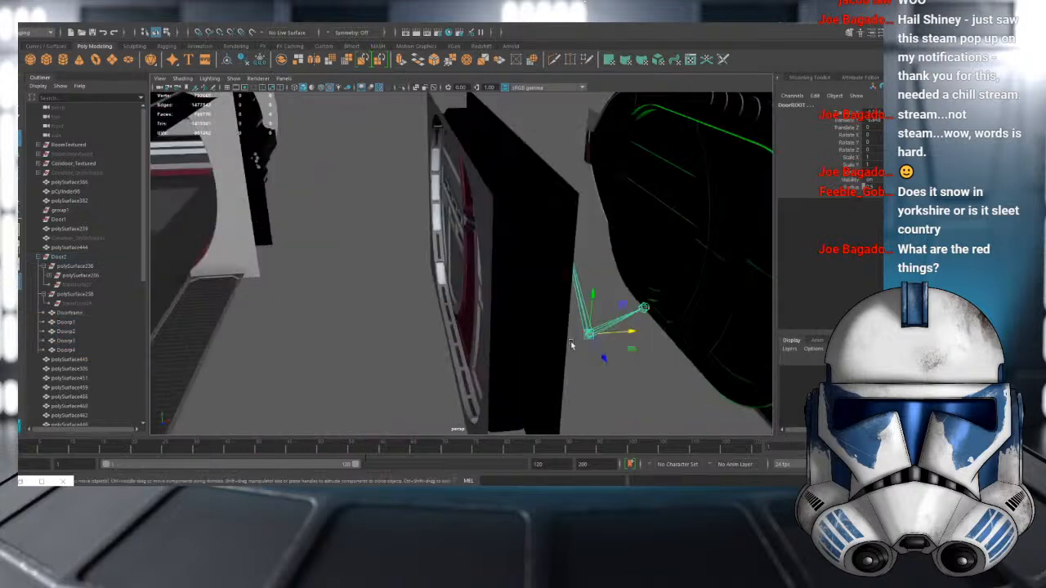
pyautogui.keyDown('alt'); pyautogui.moveTo(571, 346); pyautogui.dragTo(618, 375); pyautogui.keyUp('alt')
# - Try to scale the ES_Door_Frame mesh along X, and undo the scaling
pyautogui.click(483, 328)
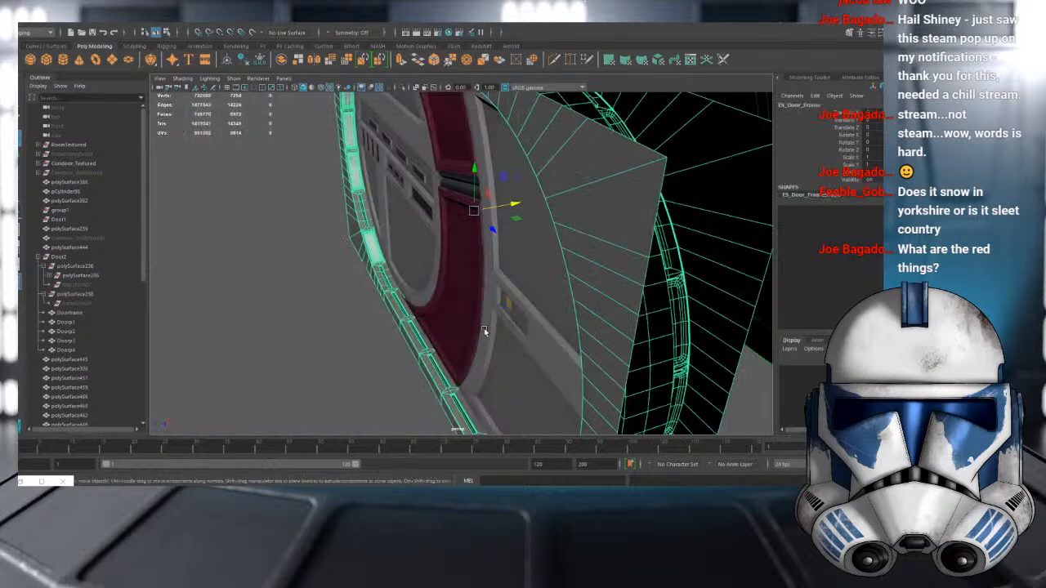
pyautogui.keyDown('alt'); pyautogui.moveTo(509, 203); pyautogui.dragTo(517, 252); pyautogui.keyUp('alt')
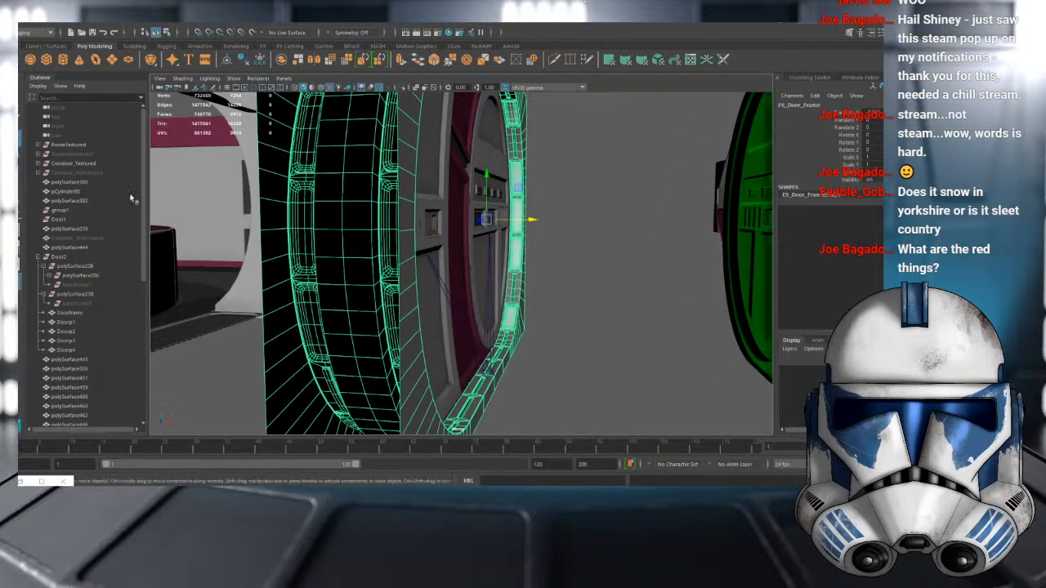
pyautogui.click(20, 171)
pyautogui.scroll(2, 474, 229)
pyautogui.moveTo(535, 210); pyautogui.dragTo(536, 212)
pyautogui.scroll(-2, 540, 216)
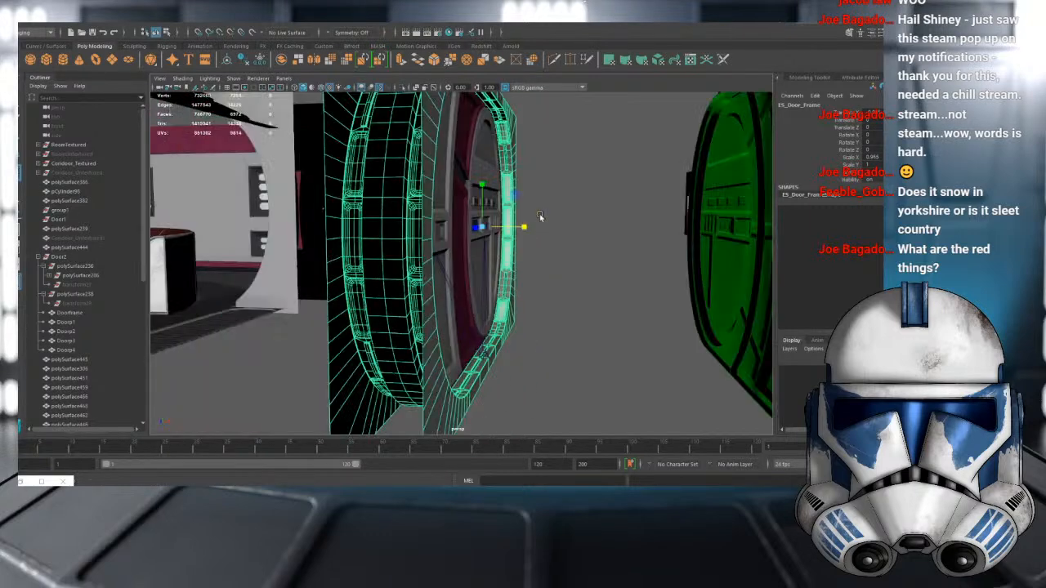
pyautogui.hotkey('ctrl', 'z')
# - Center the pivot of ES_Door_Frame and scale the frame along X to about 0.934
pyautogui.click(82, 24)
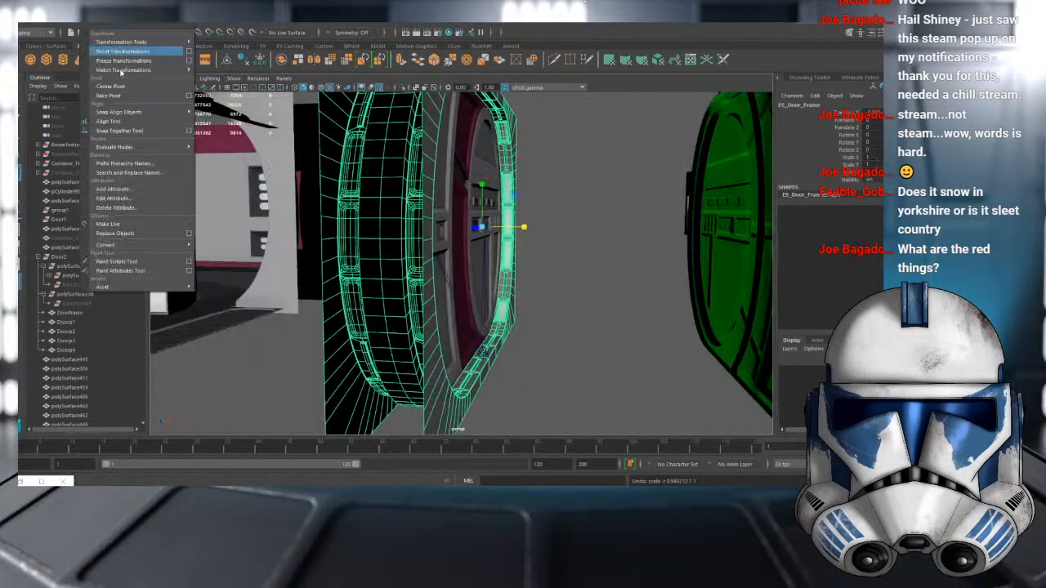
pyautogui.click(128, 86)
pyautogui.scroll(3, 500, 199)
pyautogui.moveTo(507, 196); pyautogui.dragTo(501, 193)
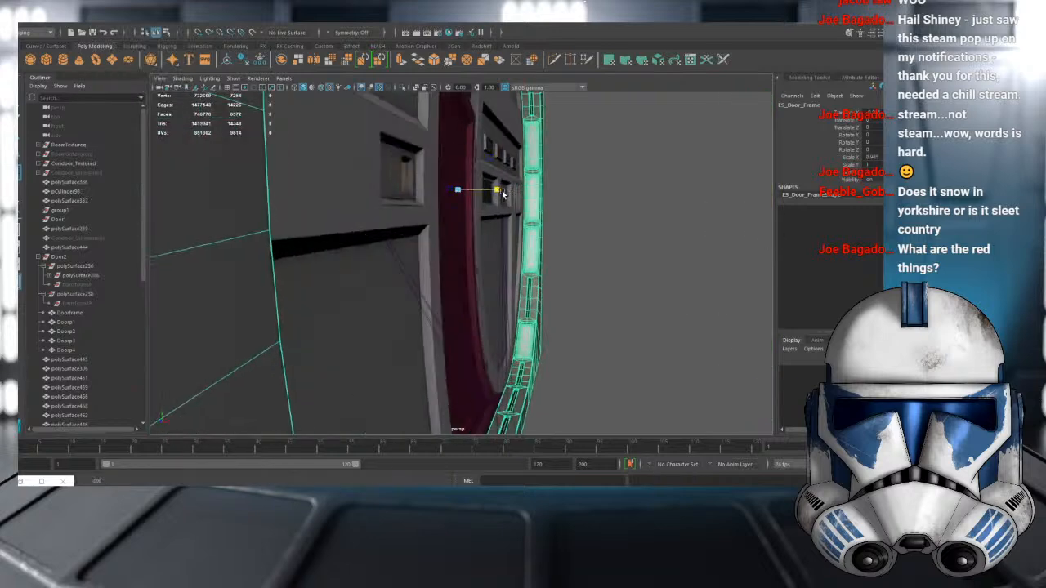
pyautogui.scroll(-3, 586, 217)
pyautogui.click(566, 210)
# - Bind the new ES_ door panels and ES_Door_Frame as skin to the DoorROOT skeleton
pyautogui.keyDown('alt'); pyautogui.moveTo(567, 210); pyautogui.dragTo(508, 323); pyautogui.keyUp('alt')
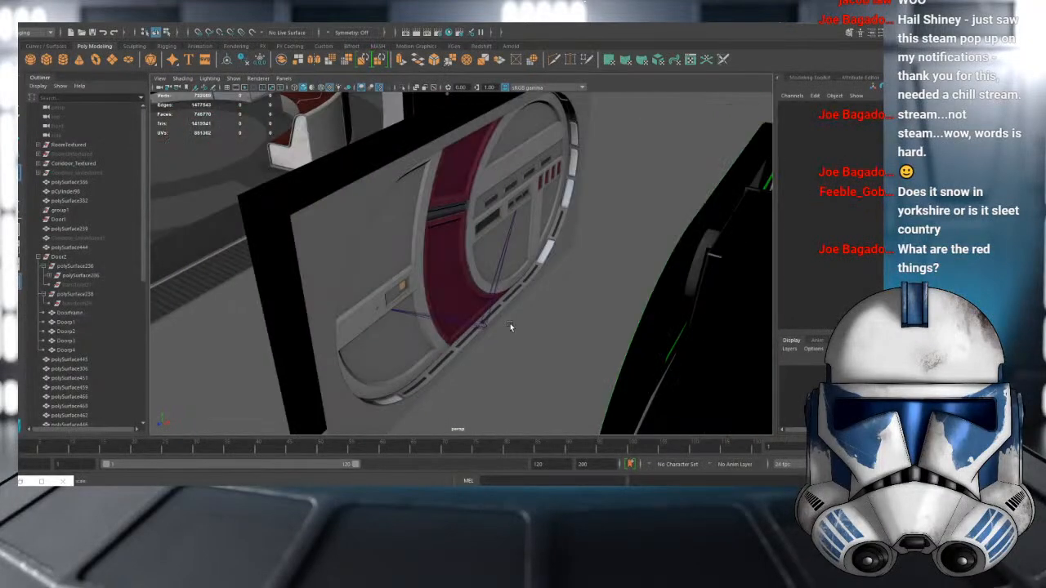
pyautogui.click(486, 314)
pyautogui.click(20, 141)
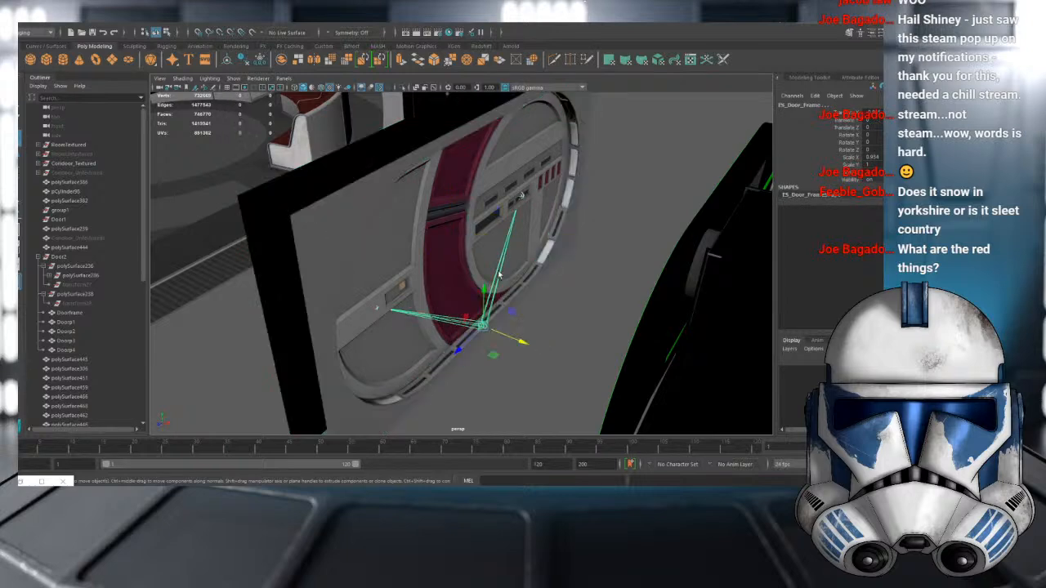
pyautogui.click(488, 193)
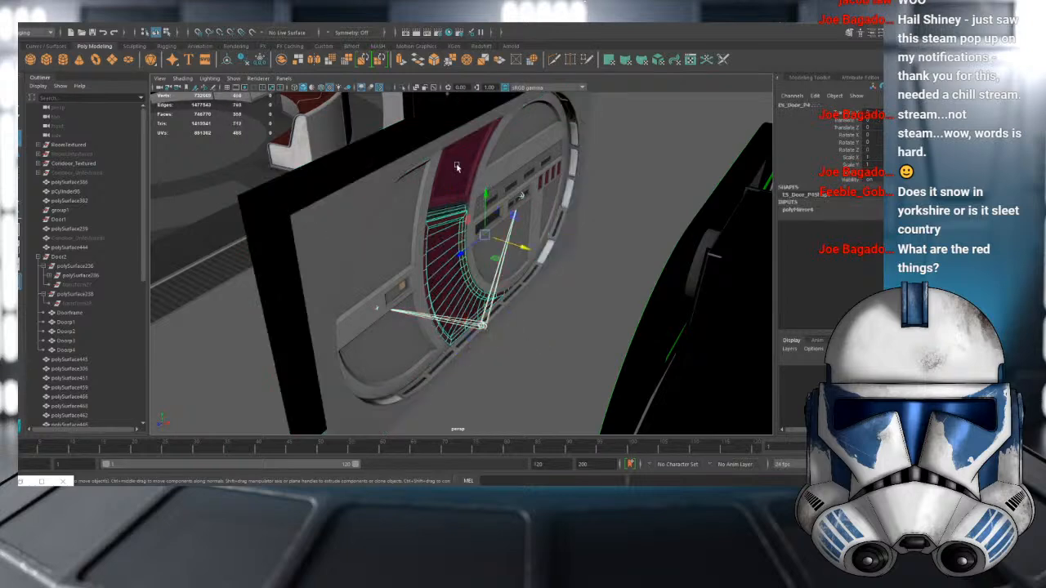
pyautogui.keyDown('shift'); pyautogui.click(459, 186); pyautogui.keyUp('shift')
pyautogui.keyDown('shift'); pyautogui.click(367, 198); pyautogui.keyUp('shift')
pyautogui.keyDown('shift'); pyautogui.click(466, 235); pyautogui.keyUp('shift')
pyautogui.keyDown('alt'); pyautogui.moveTo(423, 212); pyautogui.dragTo(454, 214); pyautogui.keyUp('alt')
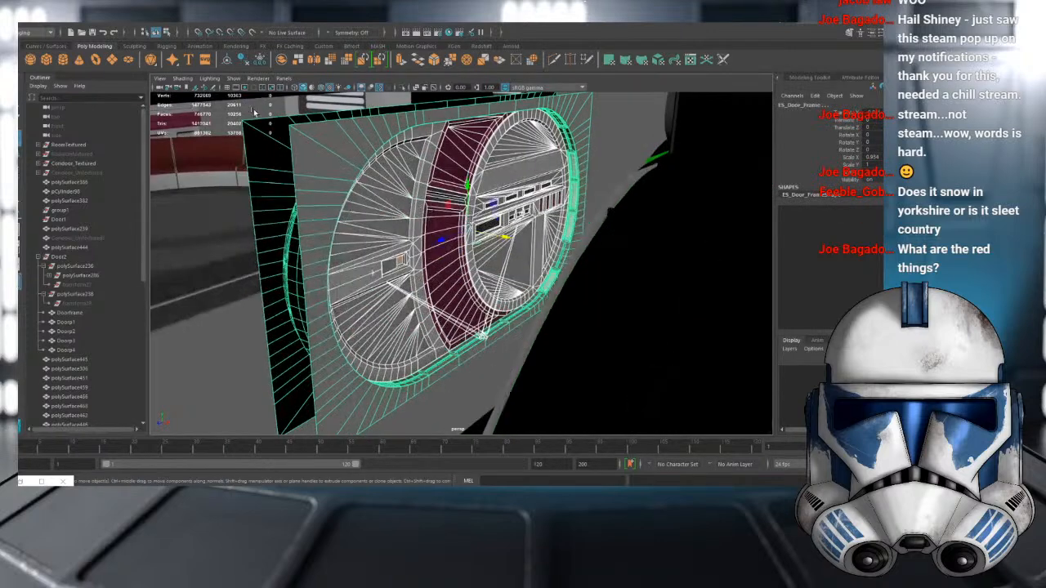
pyautogui.click(198, 22)
pyautogui.click(309, 42)
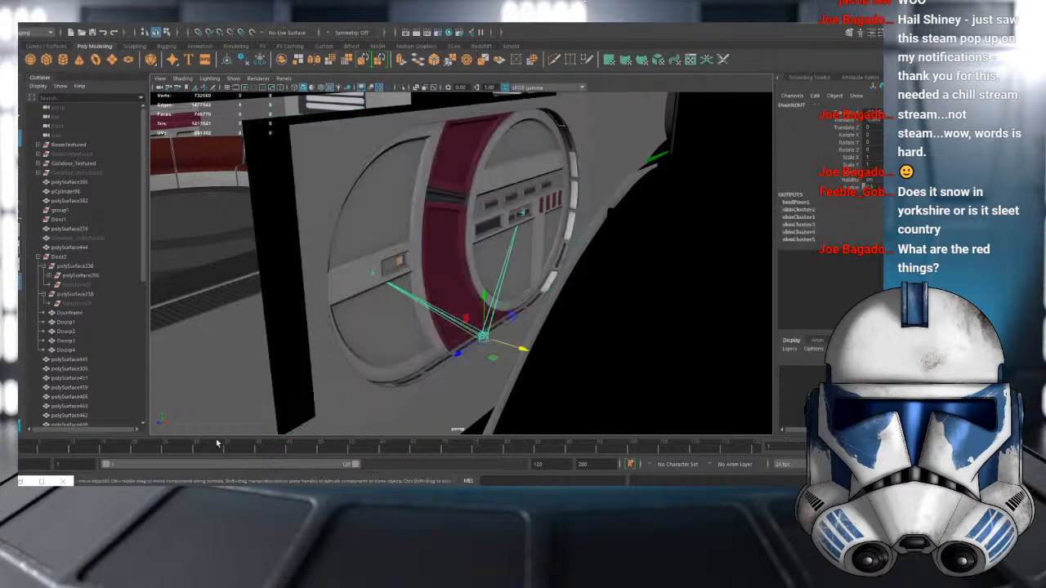
# - Scrub the timeline to examine how the newly bound door deforms during the opening animation
pyautogui.moveTo(183, 445); pyautogui.dragTo(253, 442)
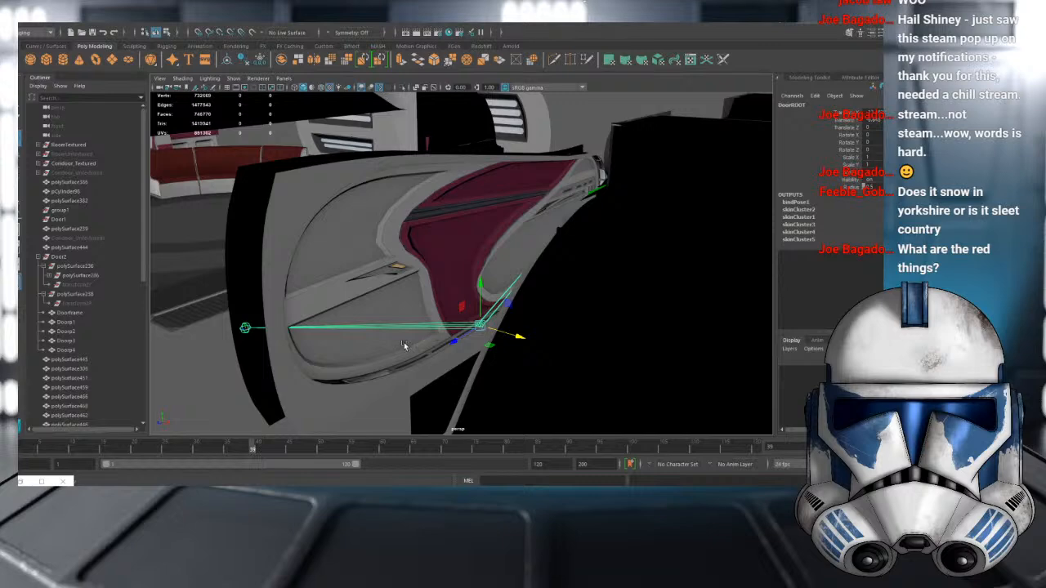
pyautogui.keyDown('alt'); pyautogui.moveTo(351, 322); pyautogui.dragTo(384, 335); pyautogui.keyUp('alt')
pyautogui.keyDown('alt'); pyautogui.moveTo(444, 318); pyautogui.dragTo(508, 348); pyautogui.keyUp('alt')
# - Delete the old green door's frame and four panels from the corridor end
pyautogui.click(639, 268)
pyautogui.press('Delete')
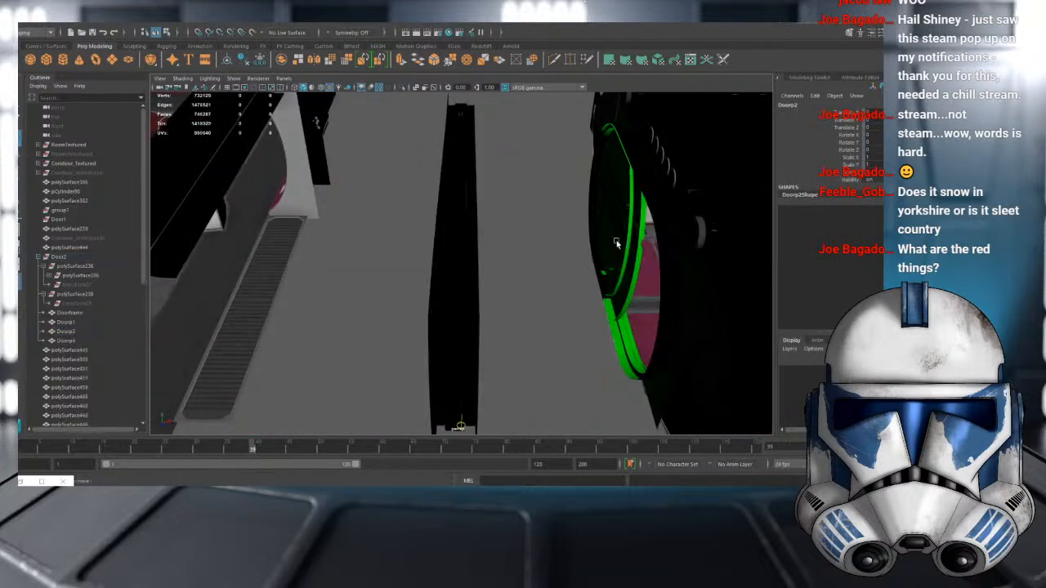
pyautogui.click(617, 243)
pyautogui.press('Delete')
pyautogui.click(614, 295)
pyautogui.press('Delete')
pyautogui.press('Delete')
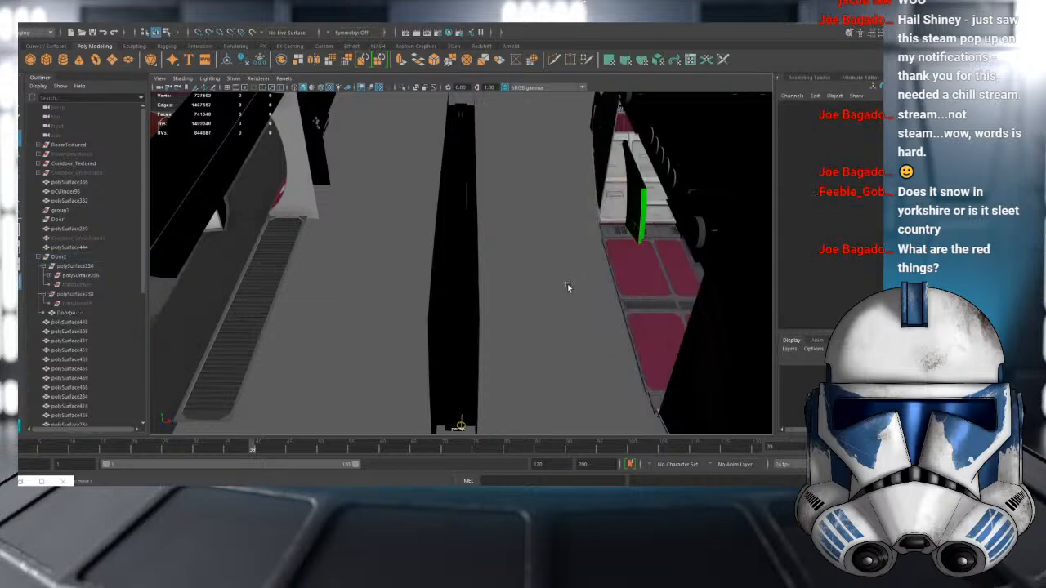
pyautogui.click(635, 204)
pyautogui.press('Delete')
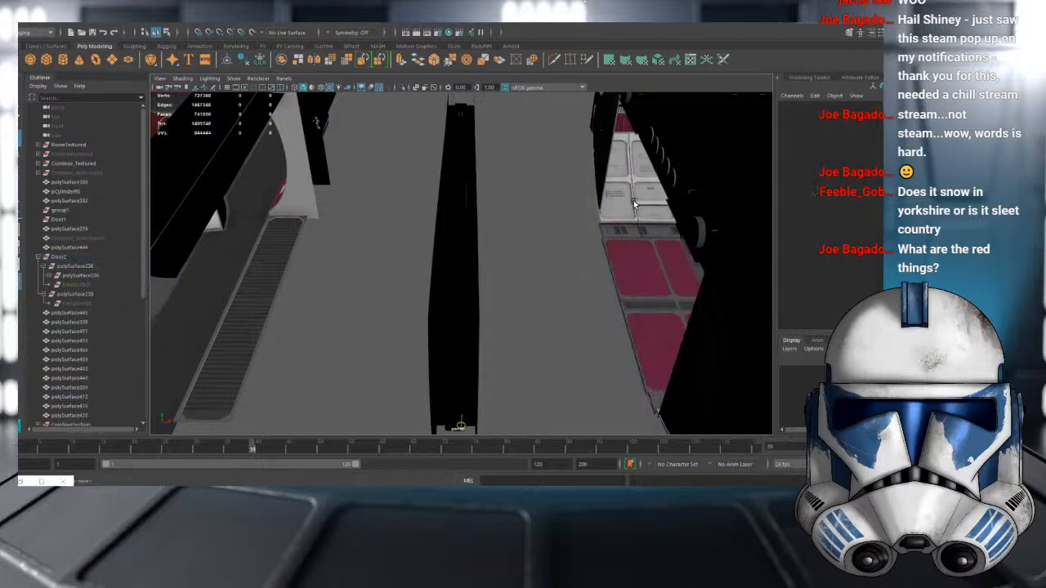
# - Scrub the timeline back to the start and inspect the new door in its closed pose
pyautogui.keyDown('alt'); pyautogui.moveTo(538, 218); pyautogui.dragTo(454, 323); pyautogui.keyUp('alt')
pyautogui.scroll(3, 453, 323)
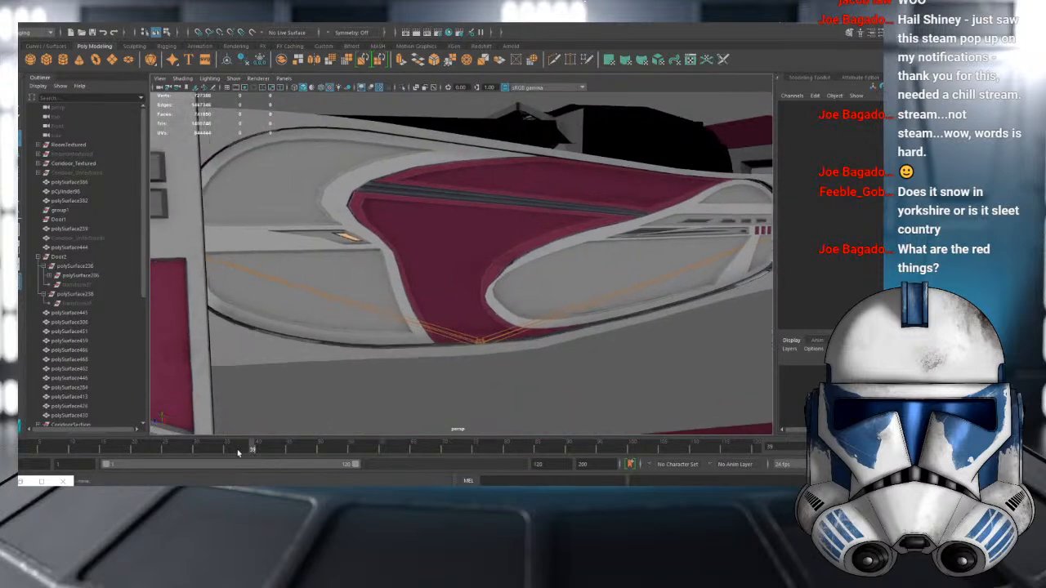
pyautogui.moveTo(168, 449); pyautogui.dragTo(19, 450)
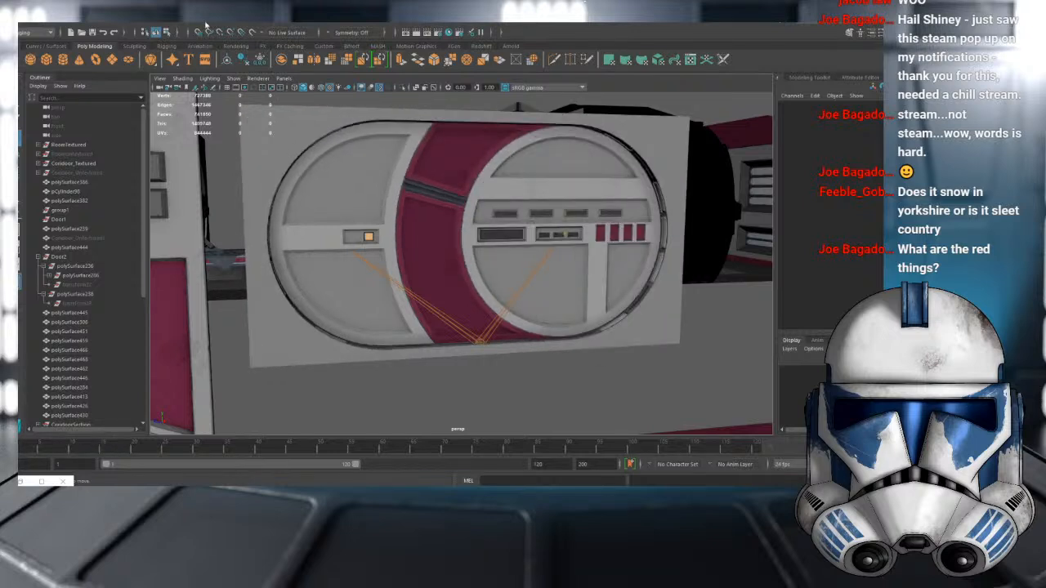
# - Flood ES_Door_P4, the lower red panel, with full weight on a single joint using Paint Skin Weights
pyautogui.click(205, 24)
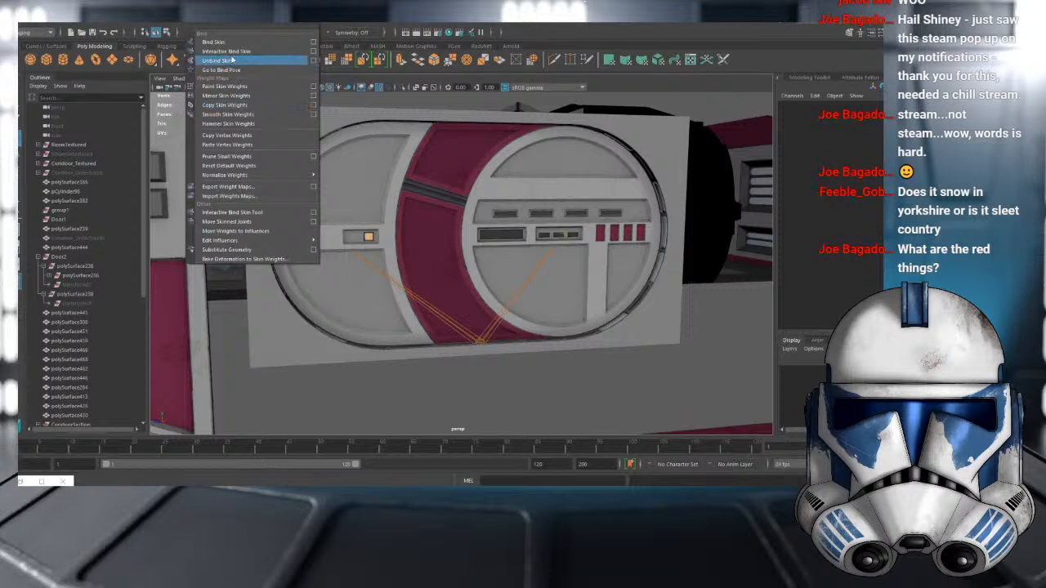
pyautogui.click(311, 87)
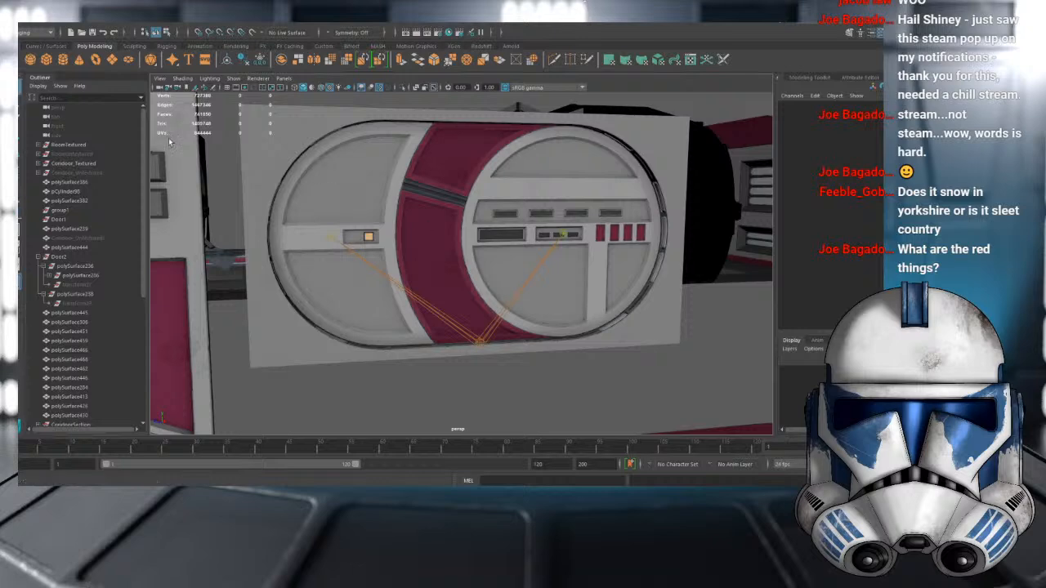
pyautogui.click(444, 218)
pyautogui.press('f')
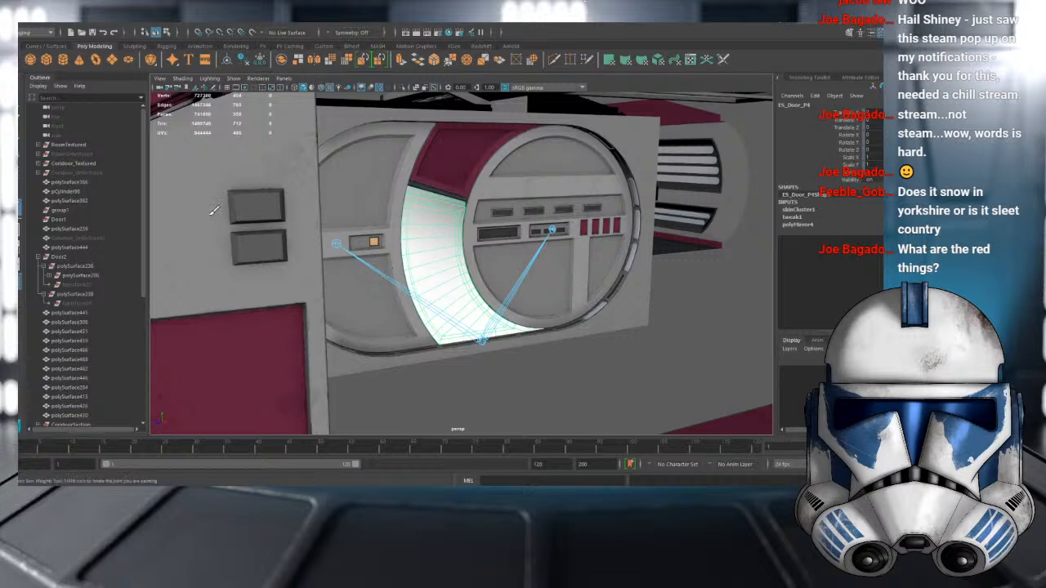
pyautogui.keyDown('alt'); pyautogui.moveTo(418, 242); pyautogui.dragTo(405, 243); pyautogui.keyUp('alt')
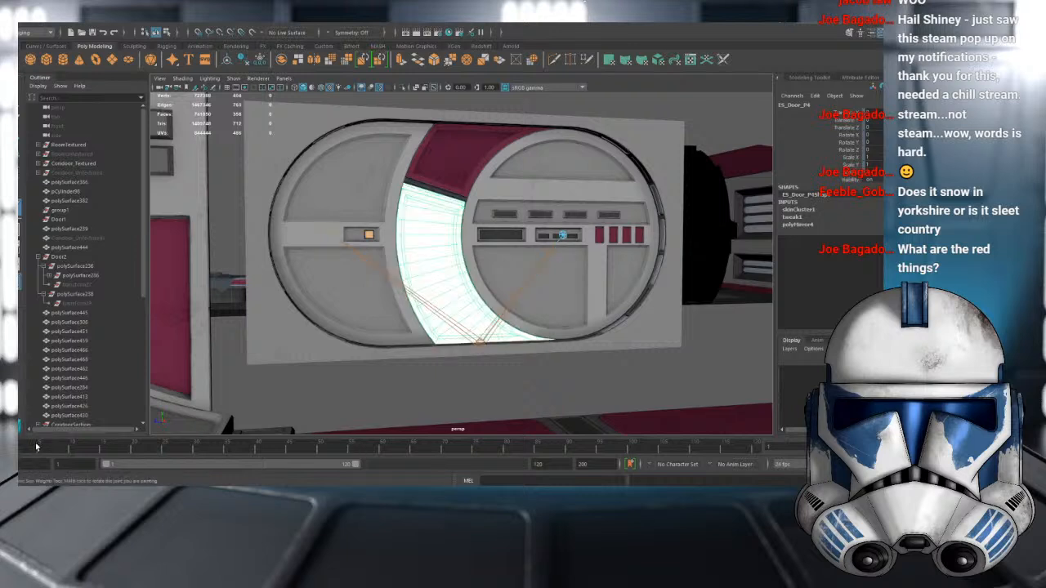
pyautogui.moveTo(36, 446)
pyautogui.mouseDown()
pyautogui.moveTo(46, 449)
pyautogui.moveTo(19, 451)
pyautogui.mouseUp()
pyautogui.moveTo(19, 444)
pyautogui.mouseDown()
pyautogui.moveTo(198, 446)
pyautogui.moveTo(20, 444)
pyautogui.mouseUp()
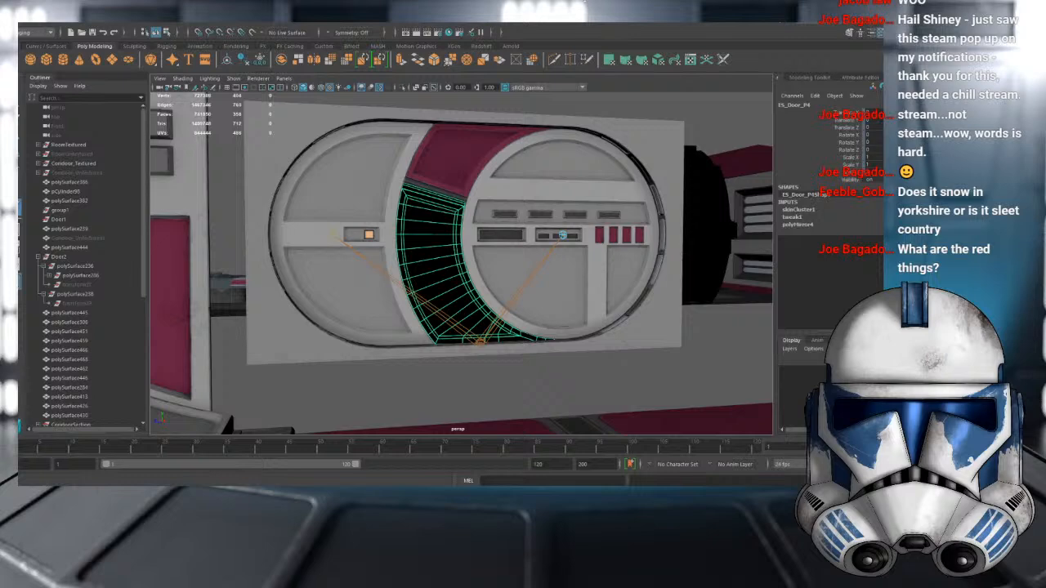
pyautogui.moveTo(109, 445); pyautogui.dragTo(20, 446)
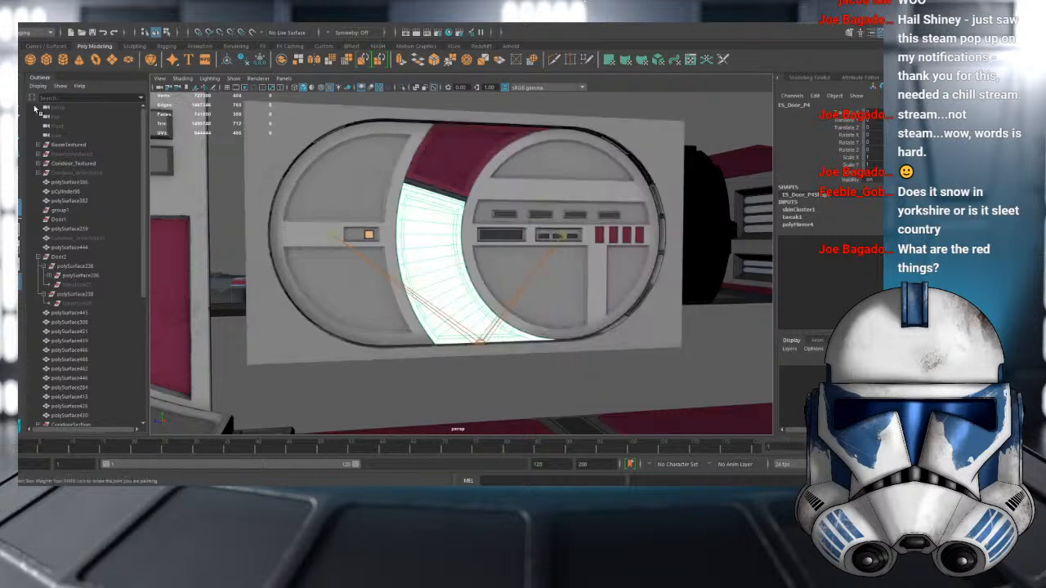
# - Flood ES_Door_P2, the upper red panel, with full skin weight on a single joint and check it by scrubbing
pyautogui.click(455, 164)
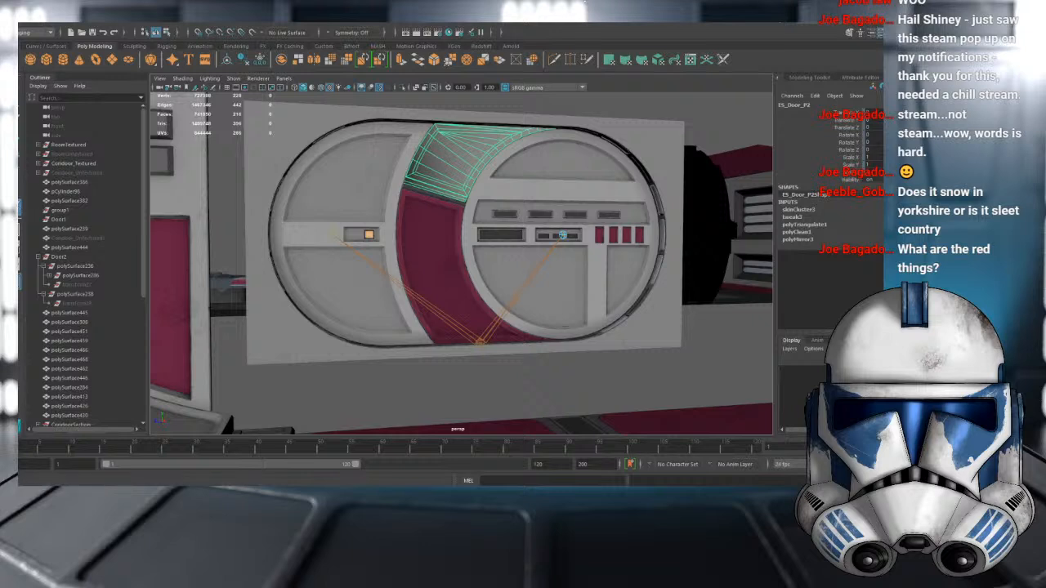
pyautogui.click(19, 425)
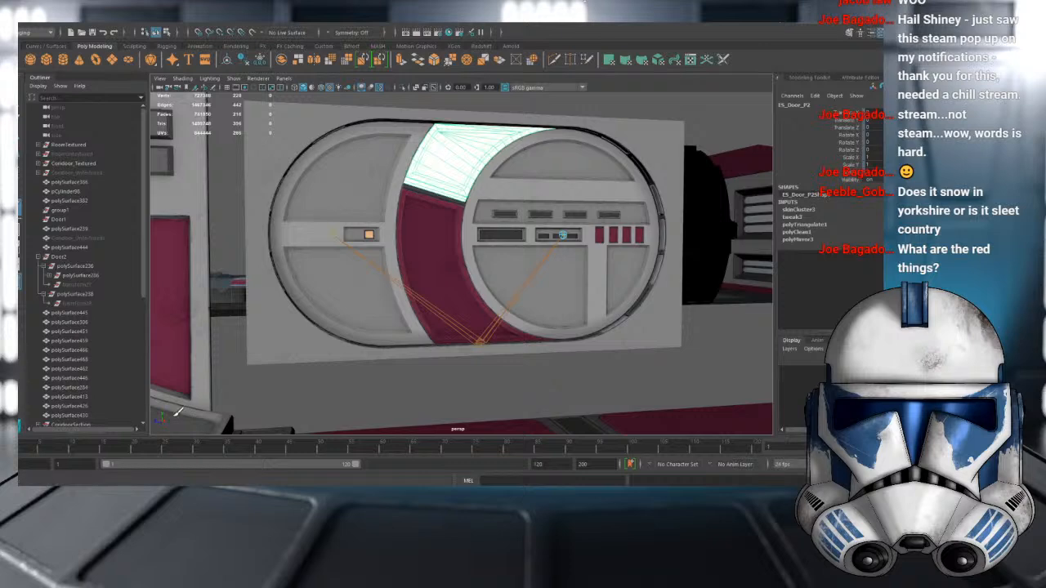
pyautogui.moveTo(145, 447); pyautogui.dragTo(20, 448)
pyautogui.click(22, 129)
# - Flood ES_Door_Frame with full skin weight on a single joint and scrub the opening to check it stays put
pyautogui.click(258, 156)
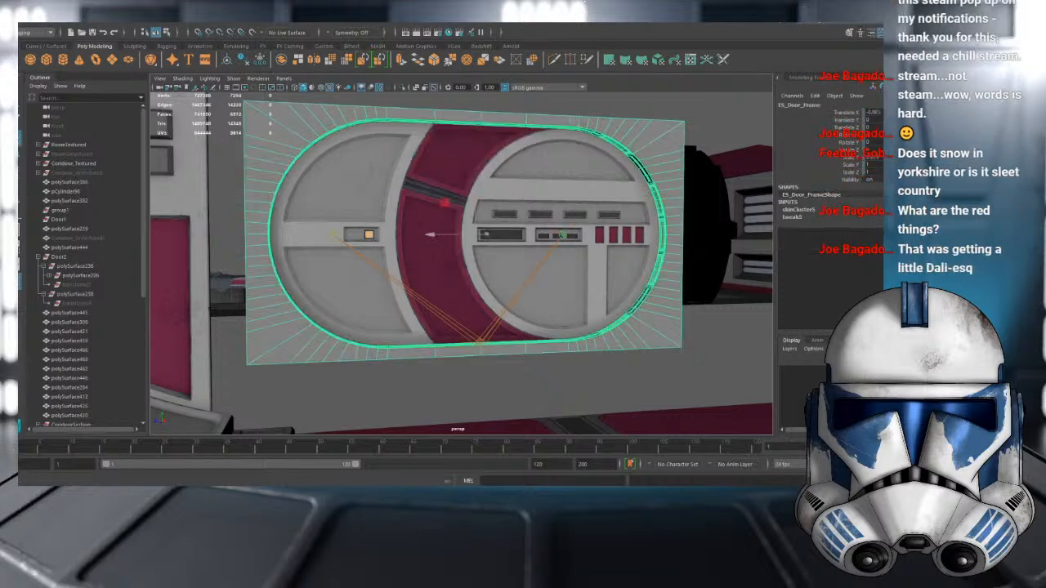
pyautogui.click(22, 210)
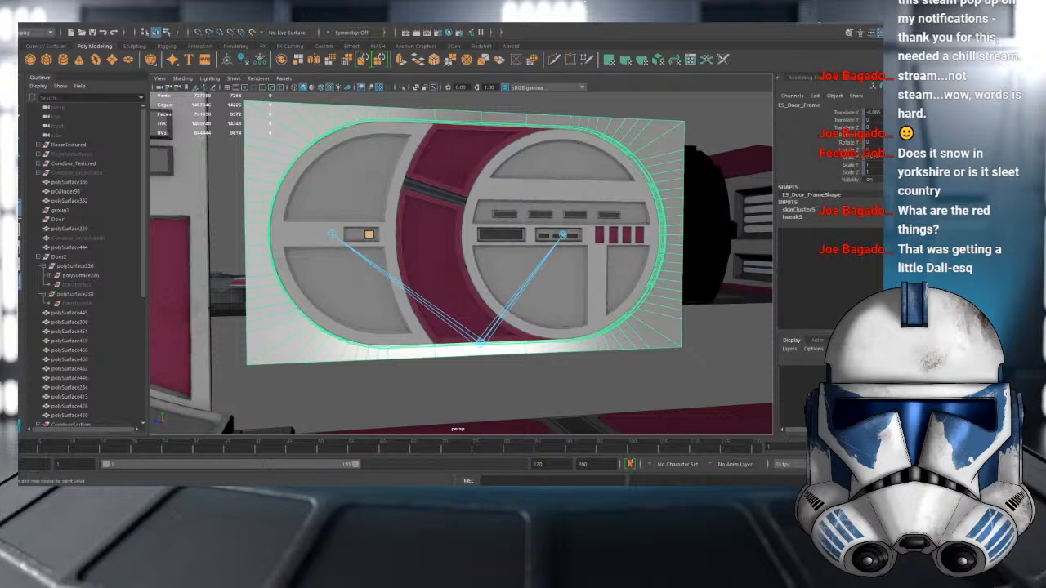
pyautogui.hotkey('alt', 'f')
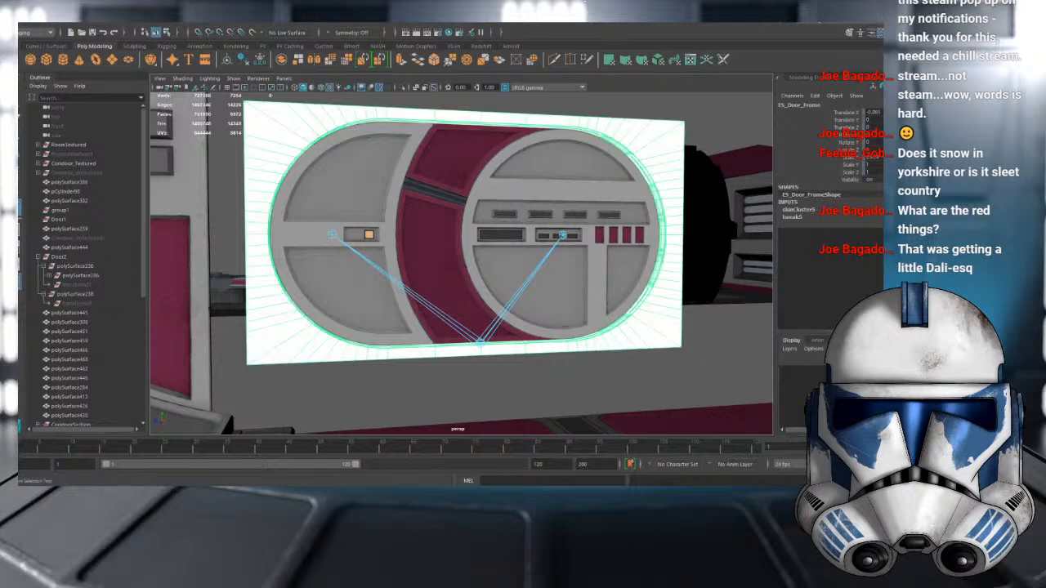
pyautogui.press('q')
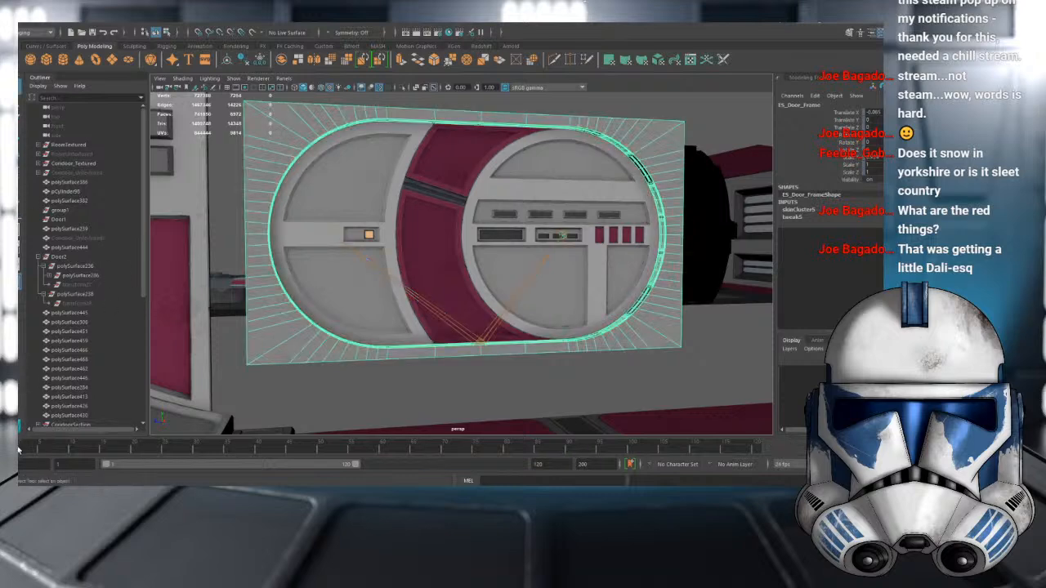
pyautogui.moveTo(18, 448); pyautogui.dragTo(147, 452)
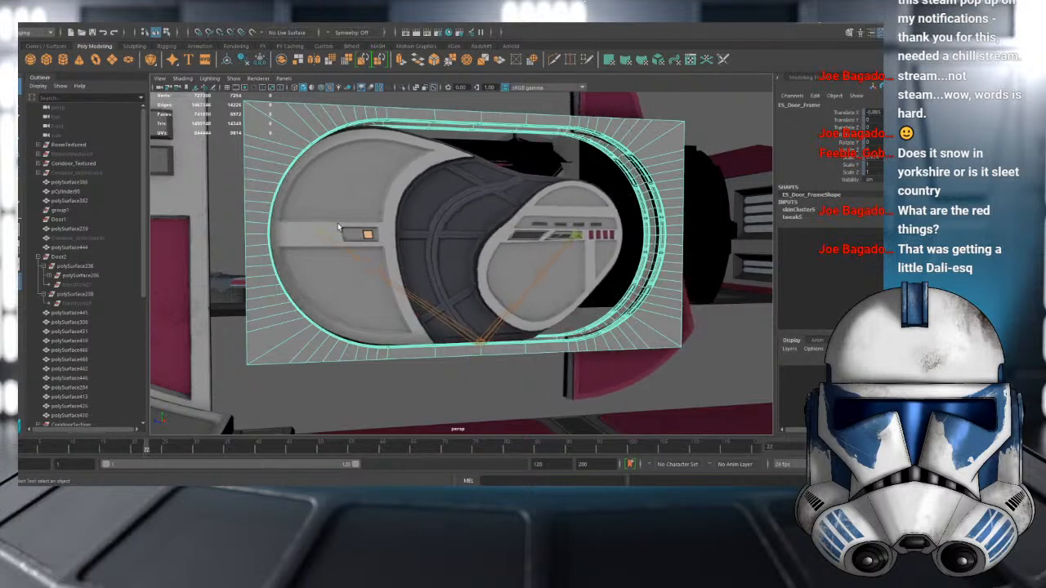
# - Return the door to its closed pose and flood ES_Door_P3 with full skin weight on its own joint
pyautogui.click(382, 252)
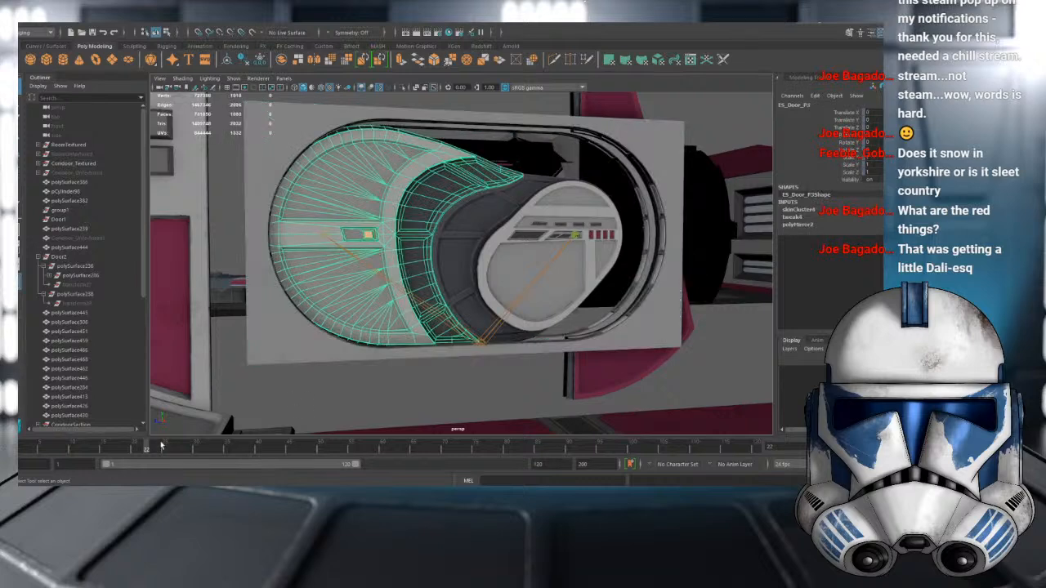
pyautogui.moveTo(22, 453); pyautogui.dragTo(14, 453)
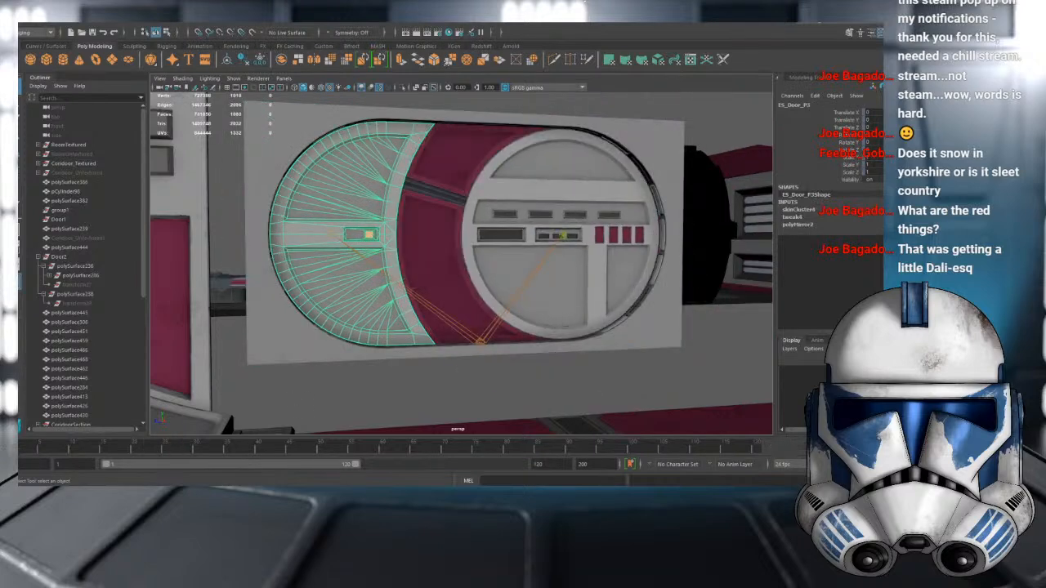
pyautogui.click(17, 219)
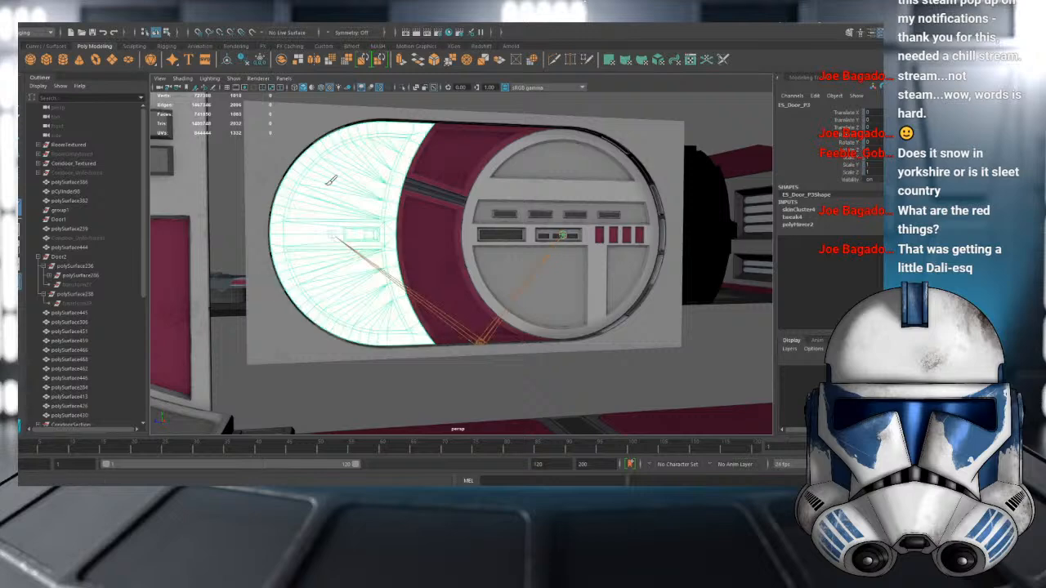
pyautogui.click(18, 85)
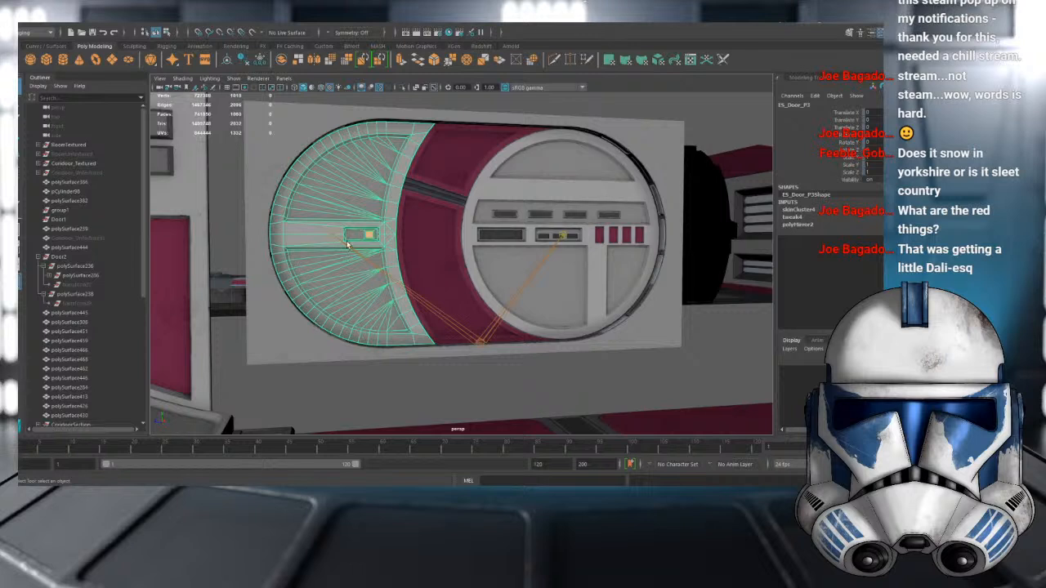
# - Flood ES_DoorP1, the round panel with the red buttons, with full skin weight on its own joint
pyautogui.click(515, 269)
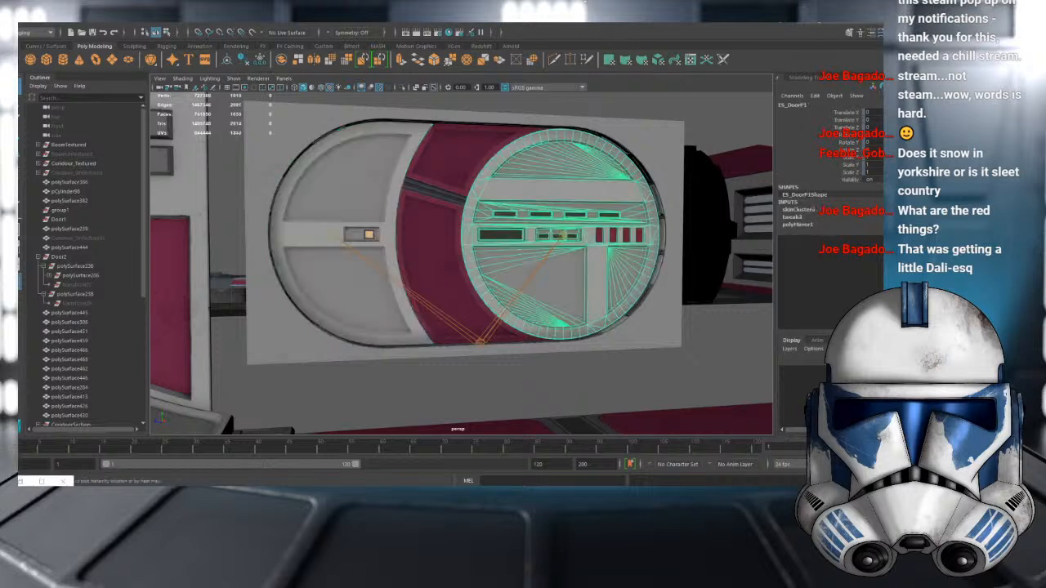
pyautogui.click(20, 263)
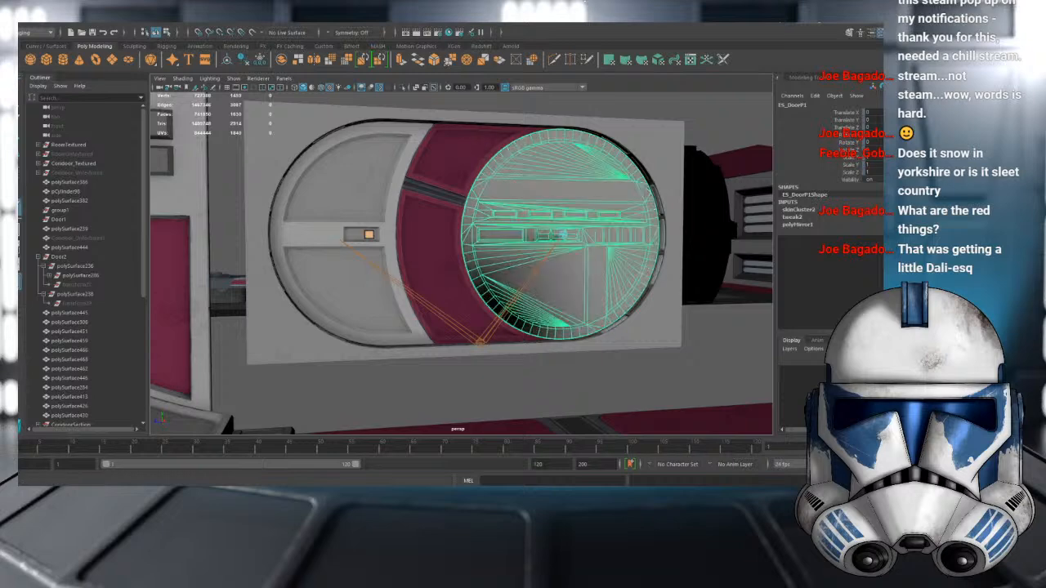
pyautogui.hotkey('alt', 'f')
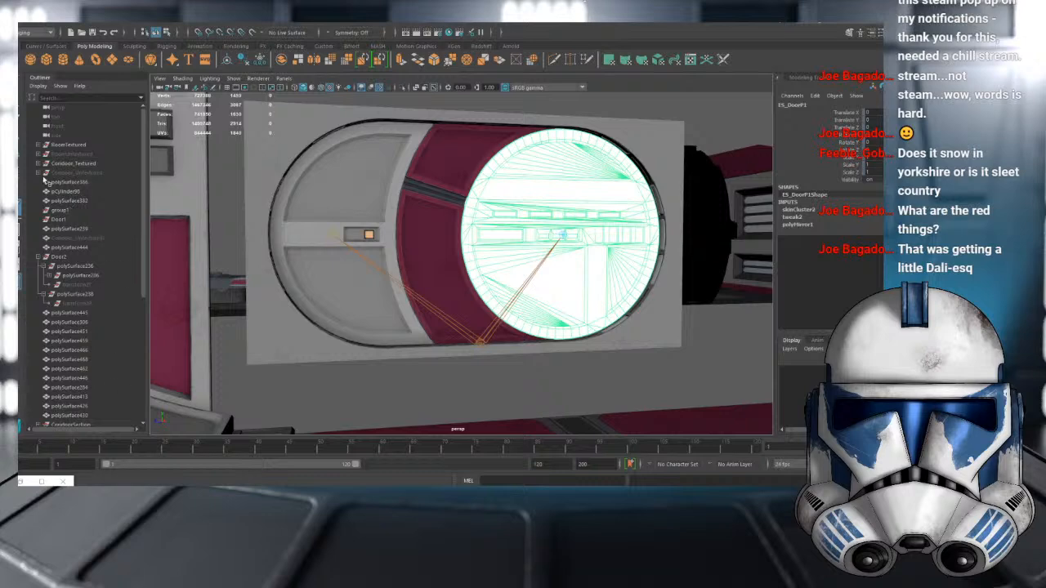
pyautogui.press('q')
# - Scrub and repeatedly play the door opening animation to check that every panel moves rigidly and the frame stays fixed
pyautogui.moveTo(56, 449)
pyautogui.mouseDown()
pyautogui.moveTo(21, 449)
pyautogui.moveTo(235, 439)
pyautogui.mouseUp()
pyautogui.click(403, 400)
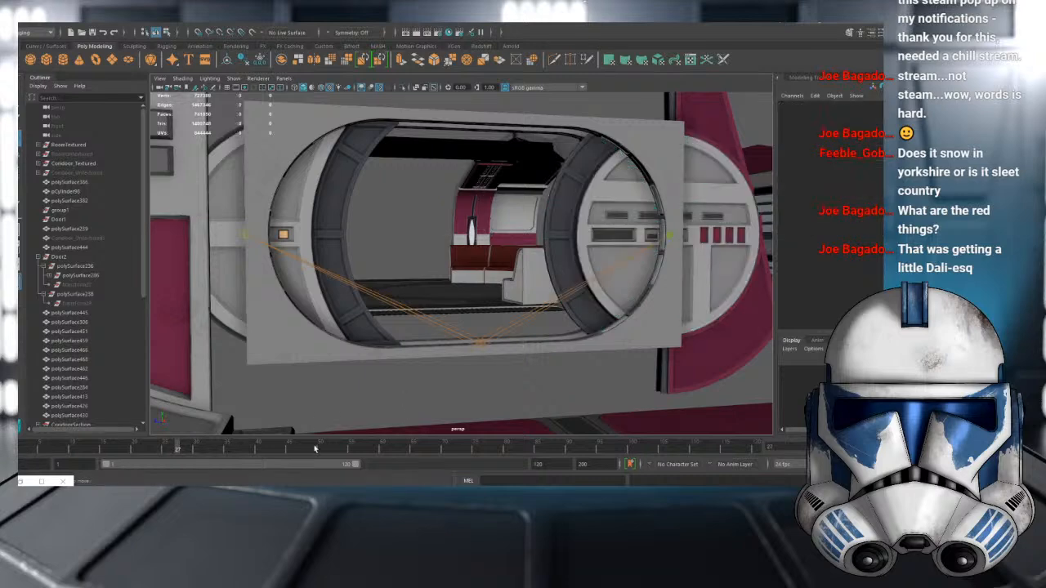
pyautogui.click(79, 450)
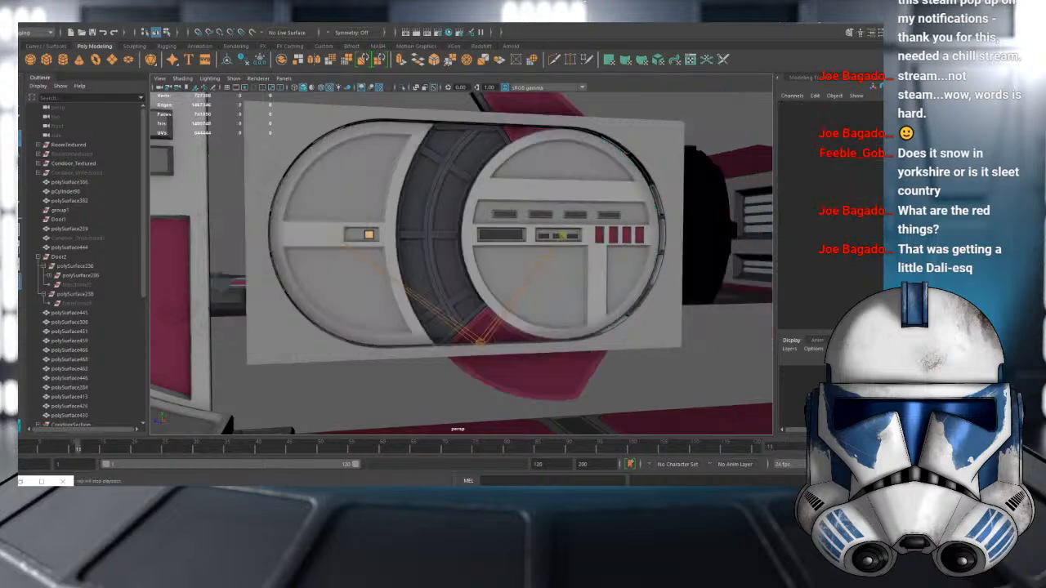
pyautogui.click(841, 447)
pyautogui.press('Escape')
pyautogui.hotkey('alt', 'shift', 'v')
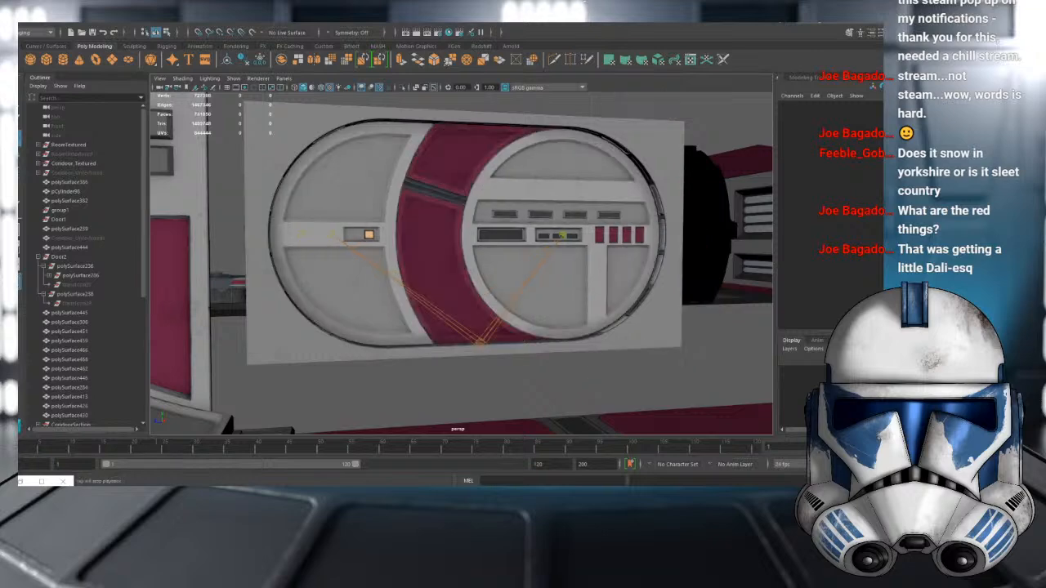
pyautogui.hotkey('alt', 'v')
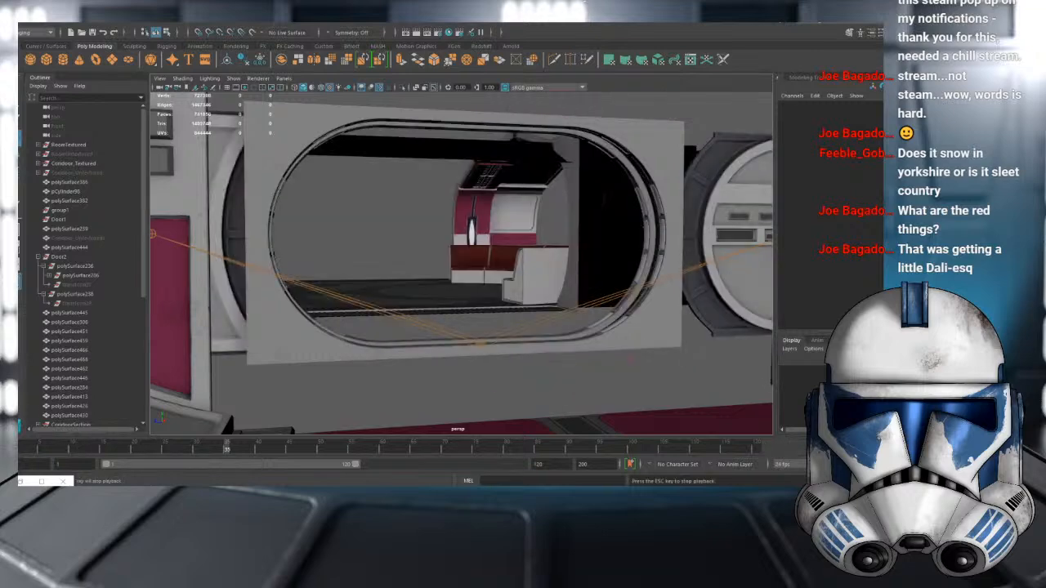
pyautogui.moveTo(245, 447); pyautogui.dragTo(25, 447)
pyautogui.hotkey('alt', 'v')
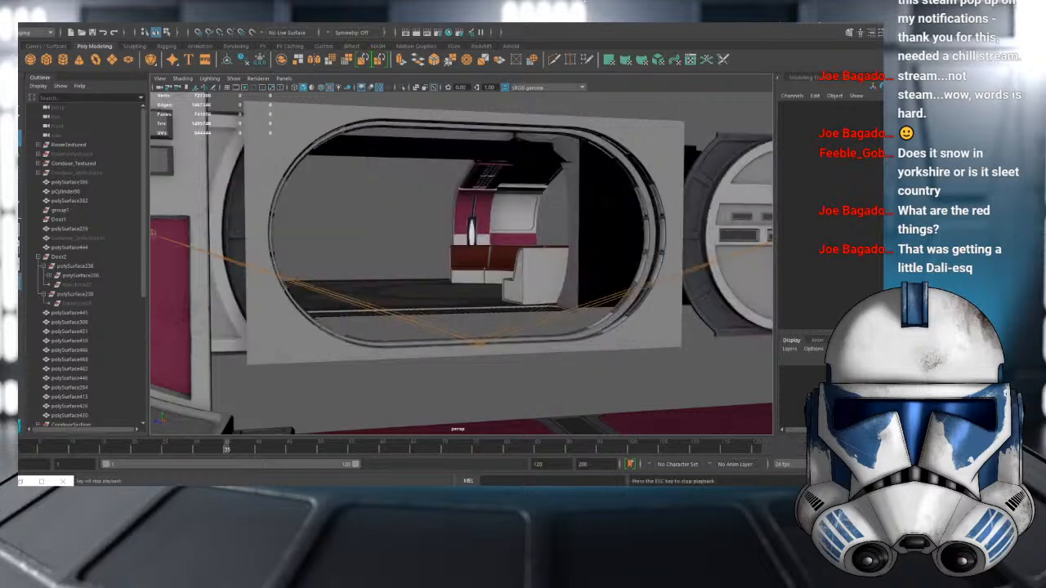
pyautogui.moveTo(134, 446); pyautogui.dragTo(19, 447)
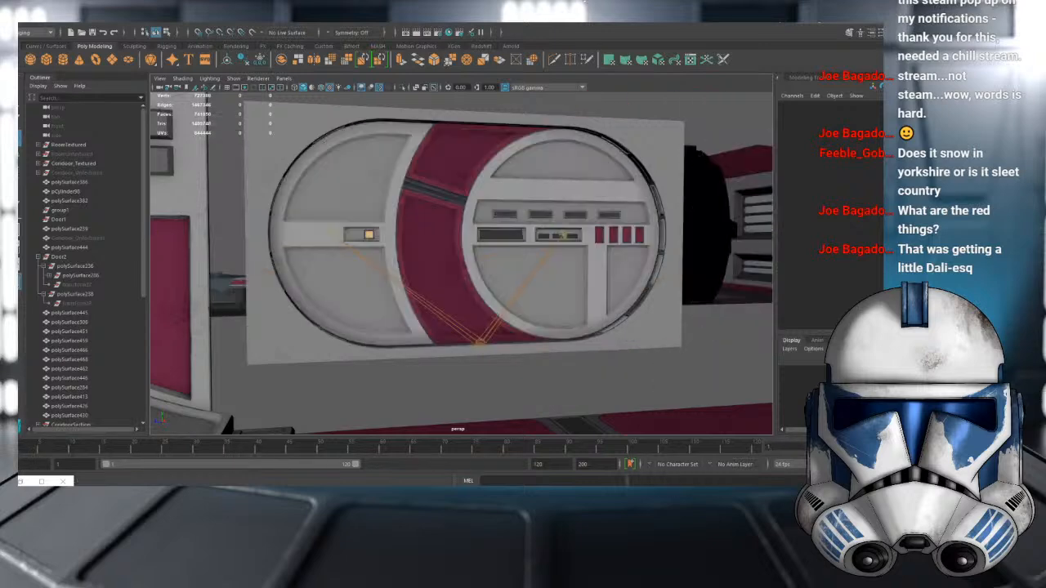
pyautogui.hotkey('alt', 'v')
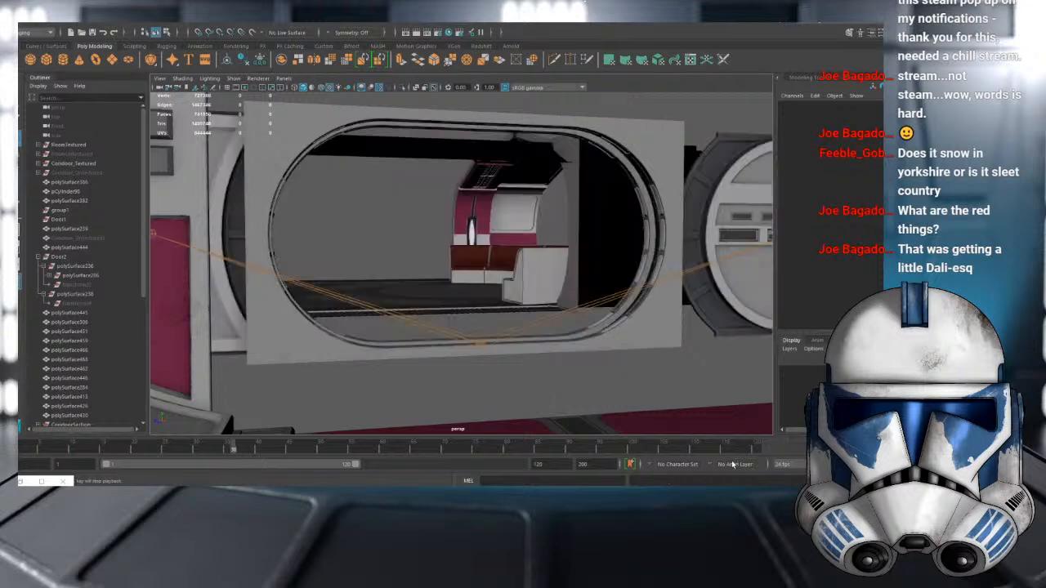
pyautogui.press('Escape')
pyautogui.moveTo(118, 444)
pyautogui.mouseDown()
pyautogui.moveTo(25, 449)
pyautogui.moveTo(227, 457)
pyautogui.moveTo(21, 446)
pyautogui.mouseUp()
# - Inspect the closed door from both sides of the wall and scrub through its opening once more
pyautogui.press('f')
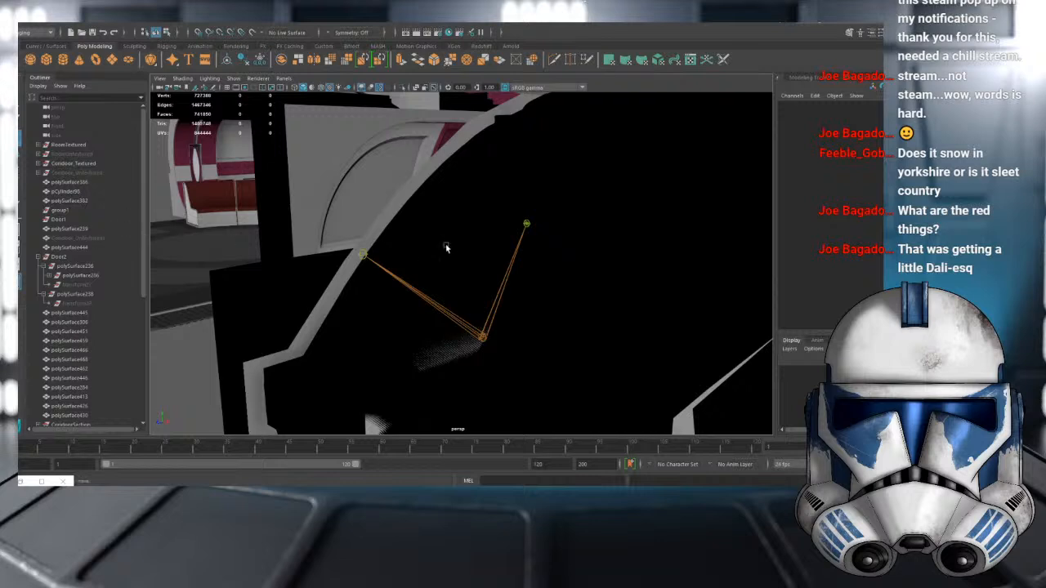
pyautogui.keyDown('alt'); pyautogui.moveTo(446, 247); pyautogui.dragTo(418, 241); pyautogui.keyUp('alt')
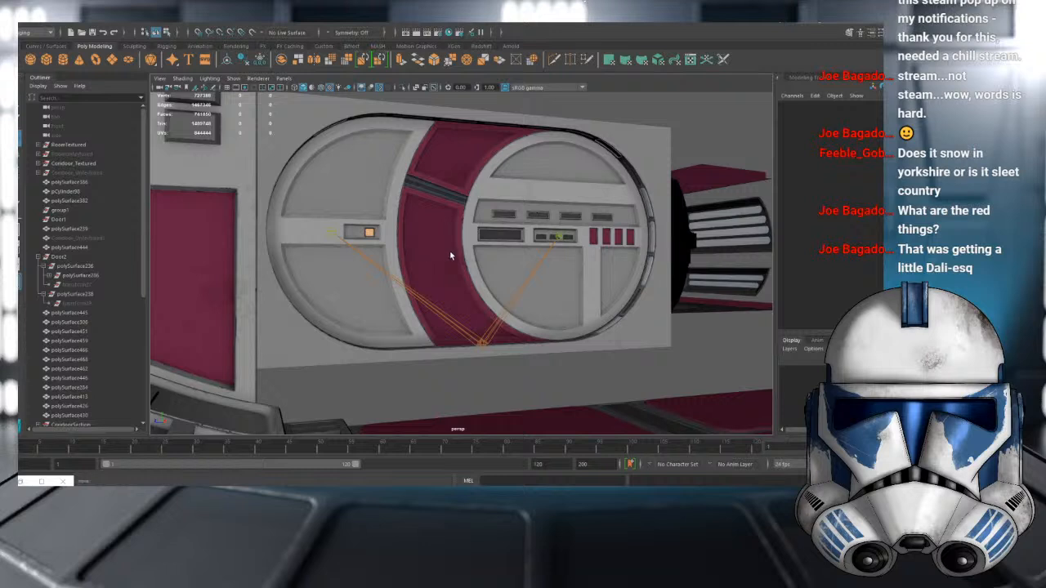
pyautogui.keyDown('alt'); pyautogui.moveTo(486, 214); pyautogui.dragTo(238, 429); pyautogui.keyUp('alt')
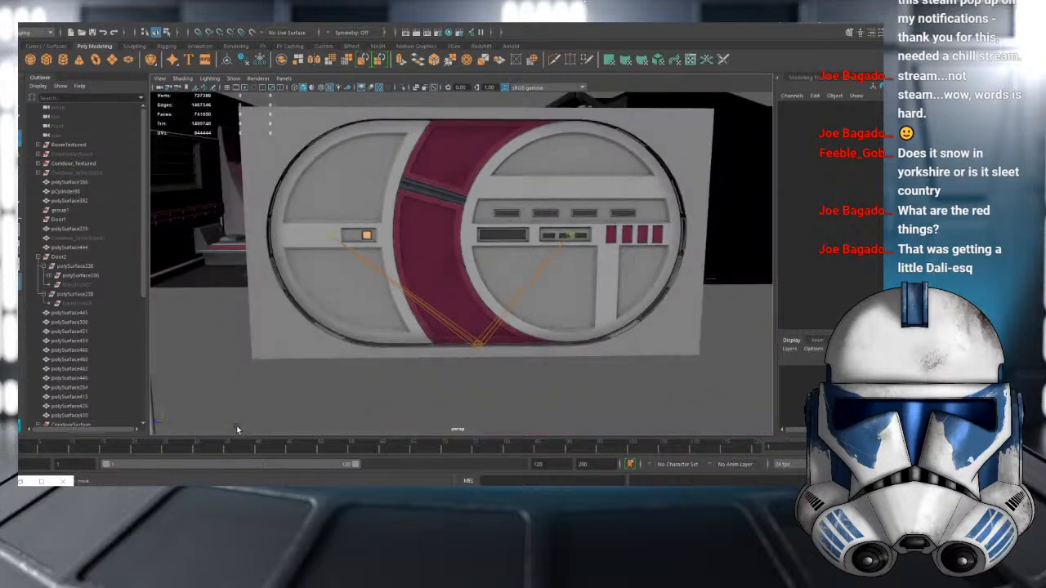
pyautogui.moveTo(21, 449); pyautogui.dragTo(226, 456)
pyautogui.moveTo(143, 458); pyautogui.dragTo(21, 455)
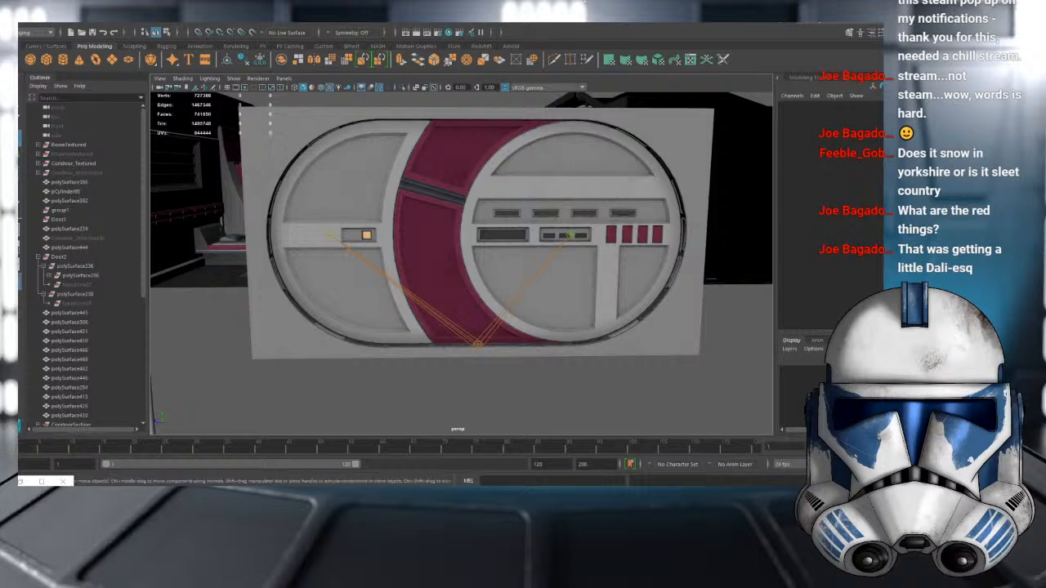
# - Try to freeze the transformations of all the ES_ door meshes together with the DoorROOT joint
pyautogui.click(445, 204)
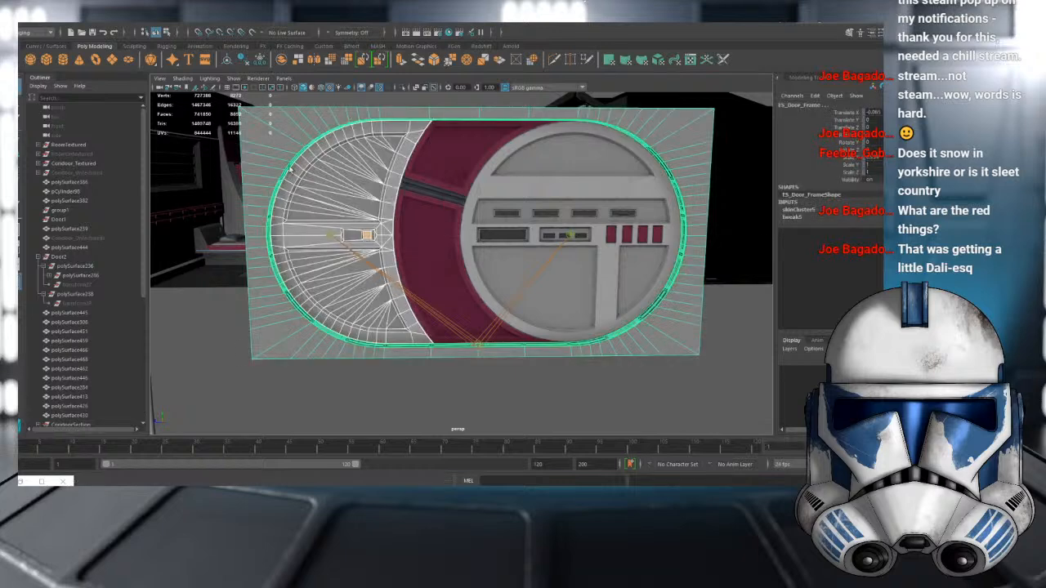
pyautogui.keyDown('shift'); pyautogui.click(477, 286); pyautogui.keyUp('shift')
pyautogui.click(479, 345)
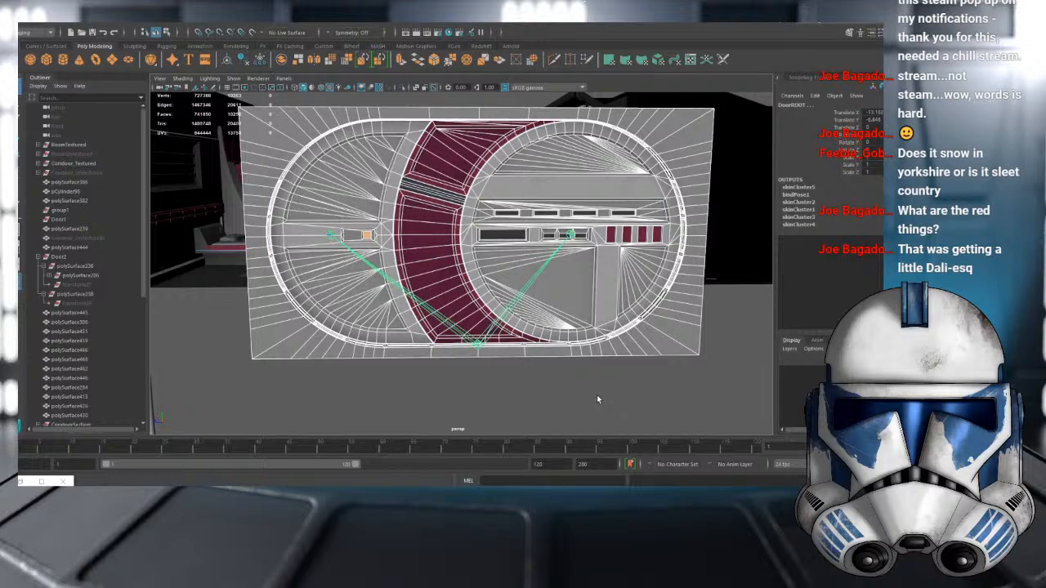
pyautogui.keyDown('alt'); pyautogui.moveTo(529, 269); pyautogui.dragTo(410, 222); pyautogui.keyUp('alt')
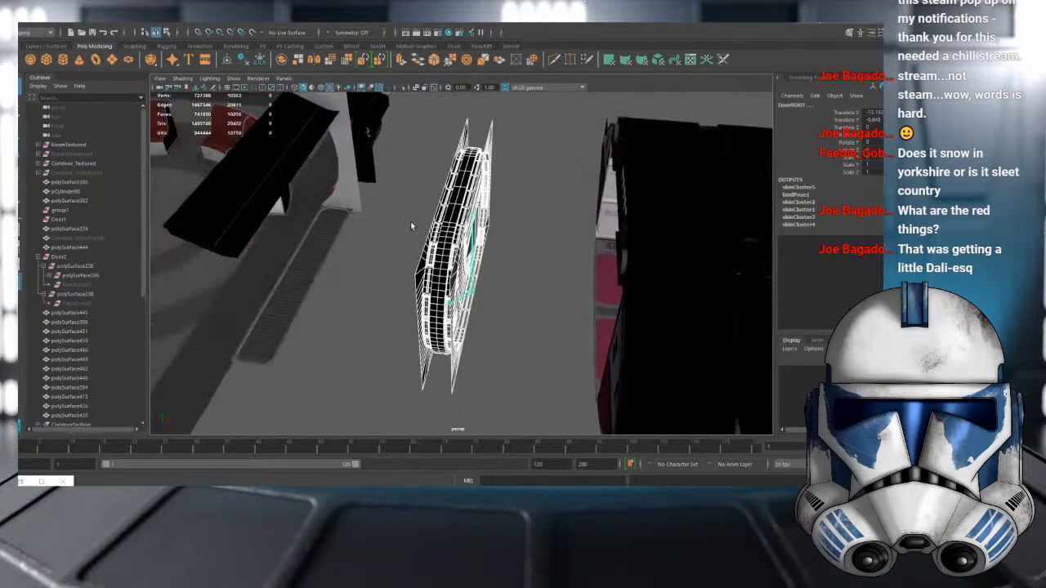
pyautogui.click(95, 24)
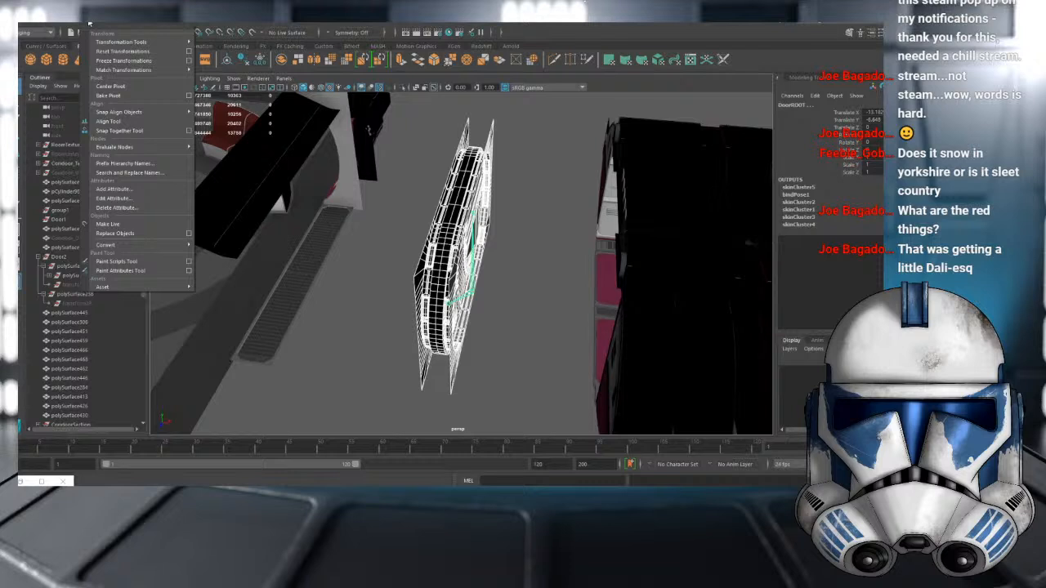
pyautogui.click(119, 60)
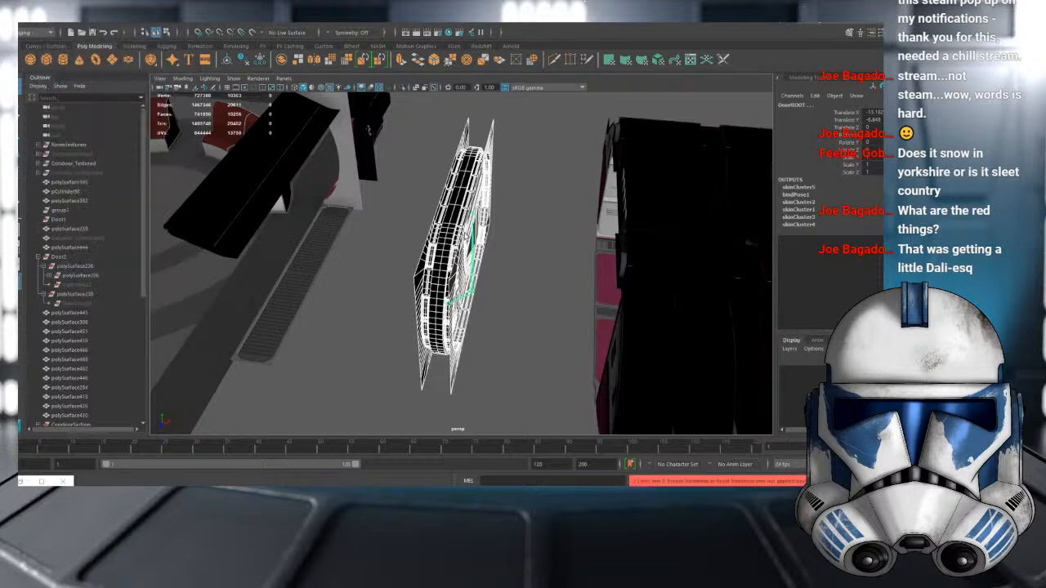
# - Select only the DoorROOT joint and try to freeze its transformations
pyautogui.click(477, 294)
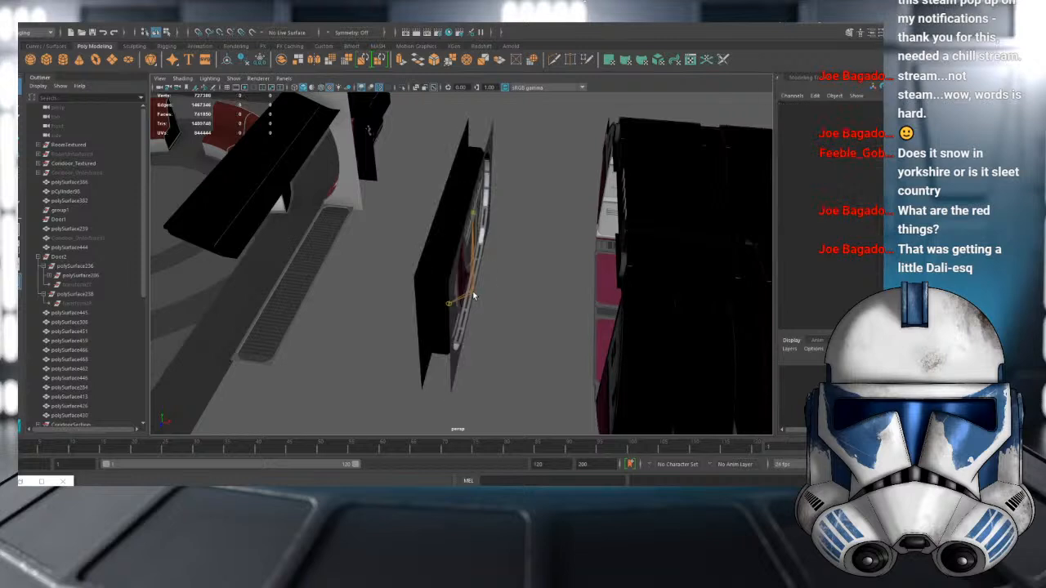
pyautogui.click(456, 299)
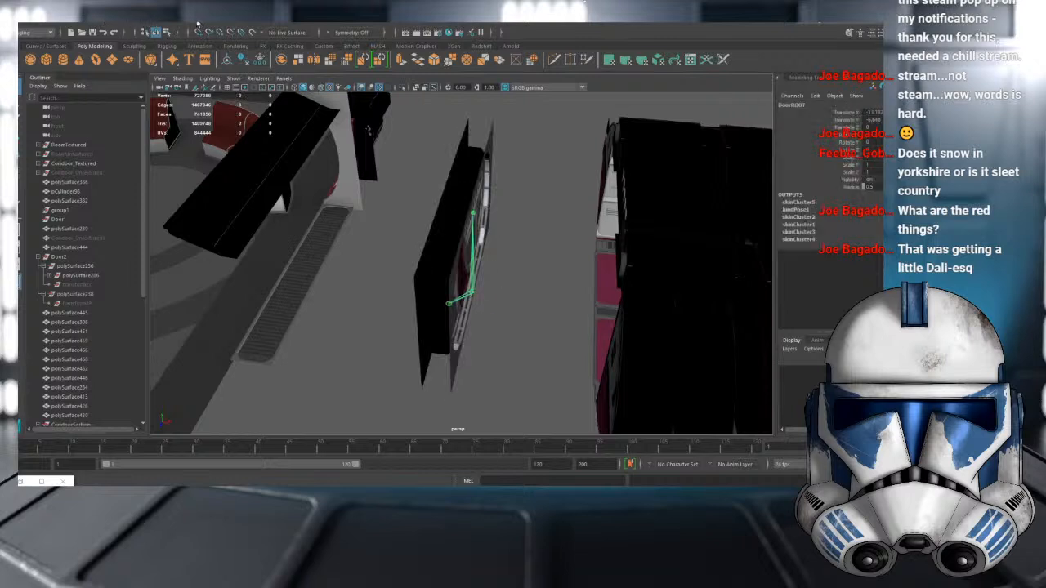
pyautogui.click(155, 23)
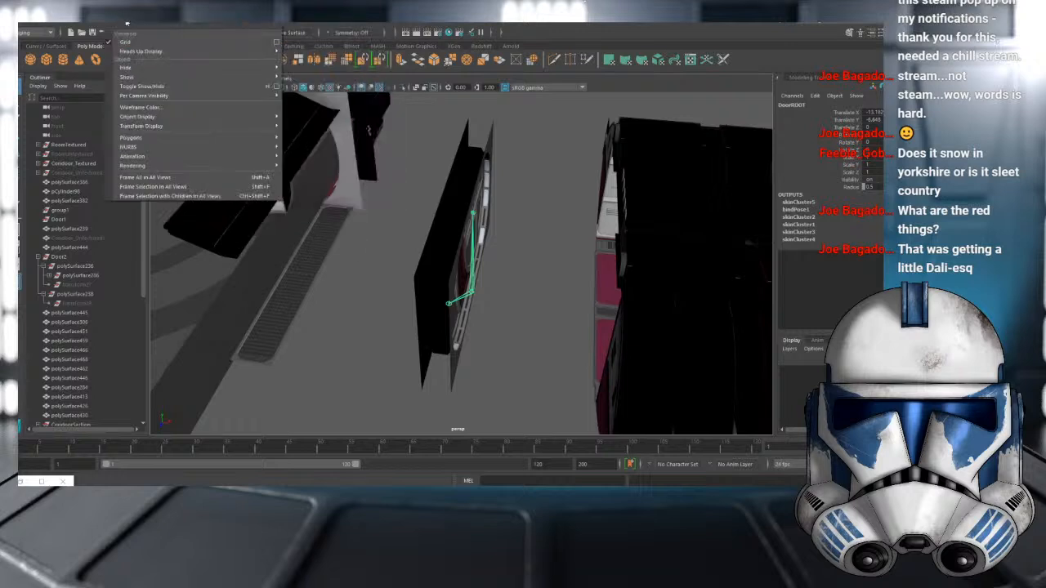
pyautogui.moveTo(102, 25)
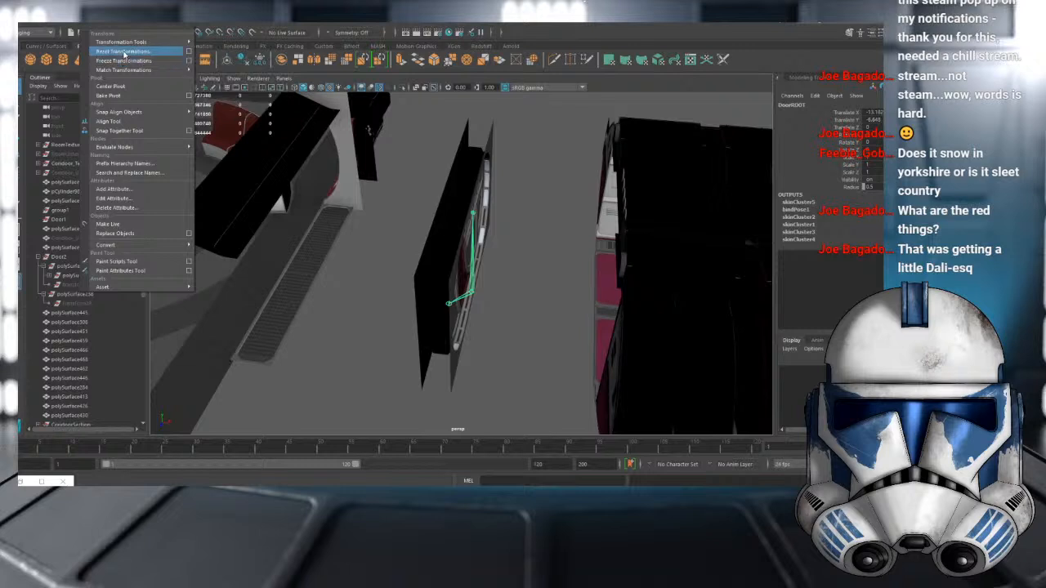
pyautogui.click(123, 61)
# - Try DoorROOT with a Translate Y of 0, and undo that change
pyautogui.press('w')
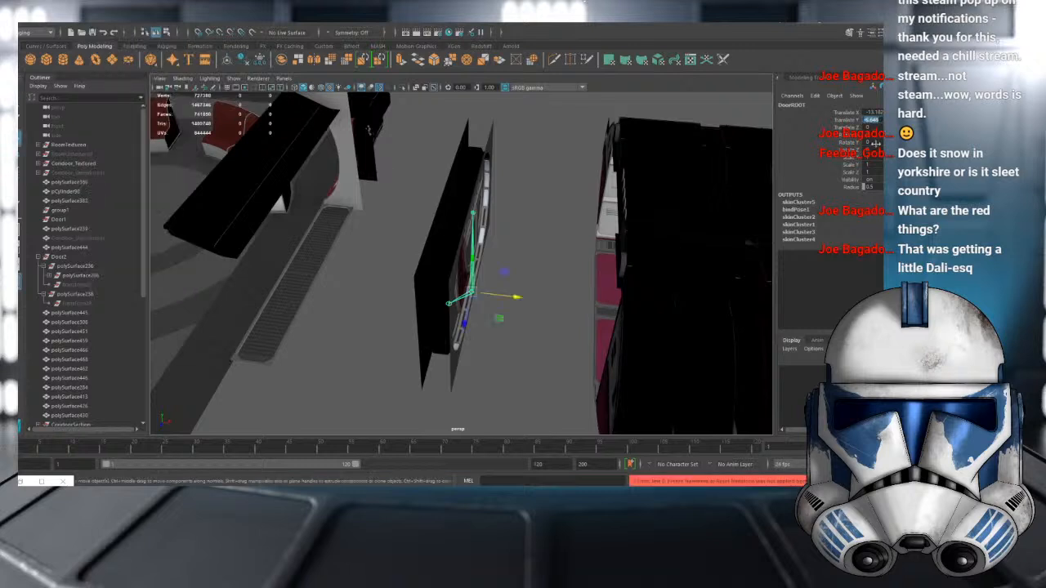
pyautogui.write('0')
pyautogui.press('Return')
pyautogui.hotkey('ctrl', 'z')
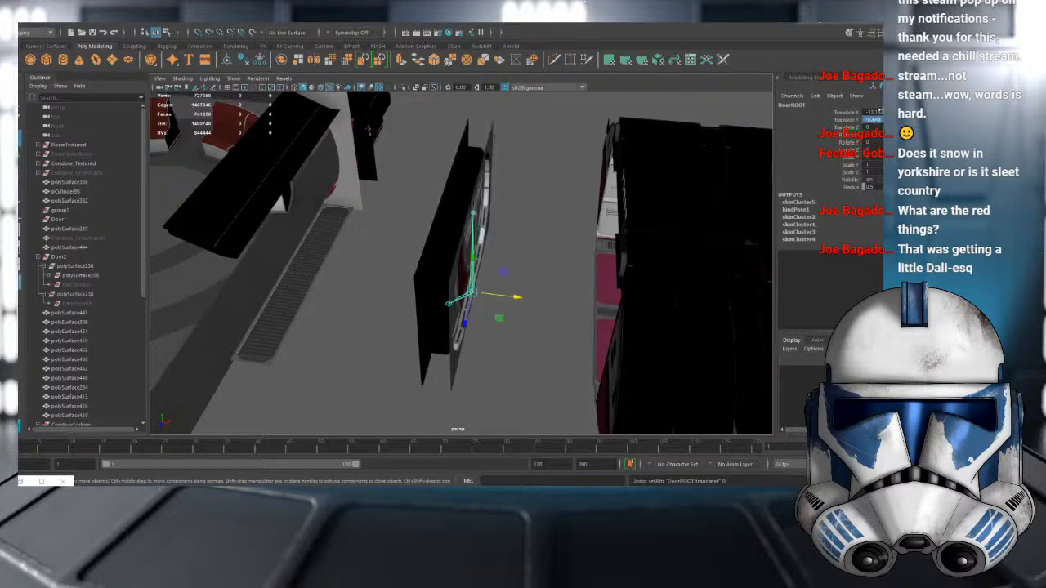
# - Set DoorROOT's Translate X to 0
pyautogui.doubleClick(879, 111)
pyautogui.write('0')
pyautogui.press('Return')
# - Export the door meshes with the DoorROOT skeleton as an FBX with animation, named EndarspireDoor, in the Final Model folder
pyautogui.keyDown('alt'); pyautogui.moveTo(452, 194); pyautogui.dragTo(502, 212); pyautogui.keyUp('alt')
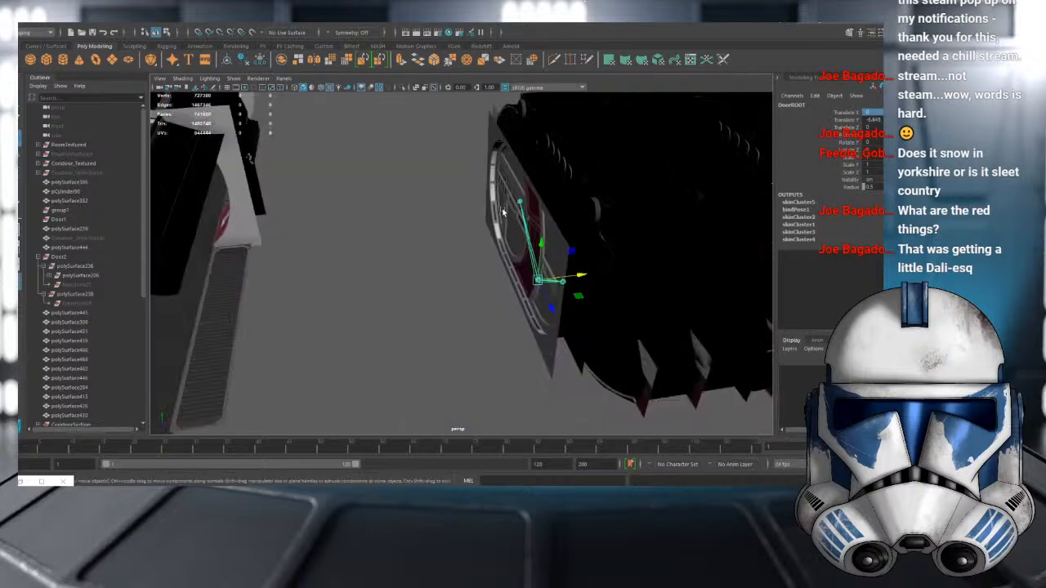
pyautogui.click(519, 197)
pyautogui.click(543, 246)
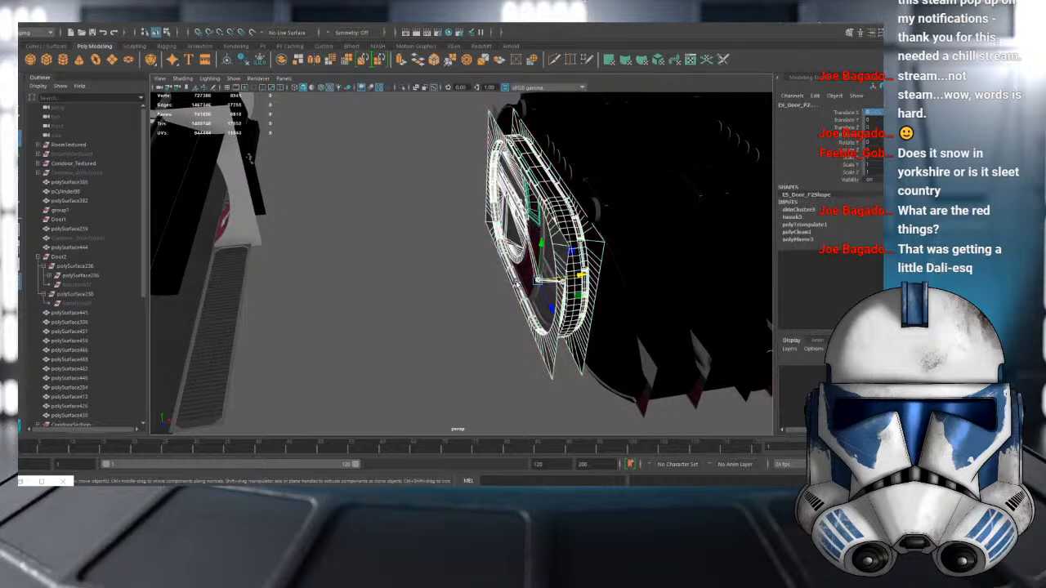
pyautogui.click(25, 23)
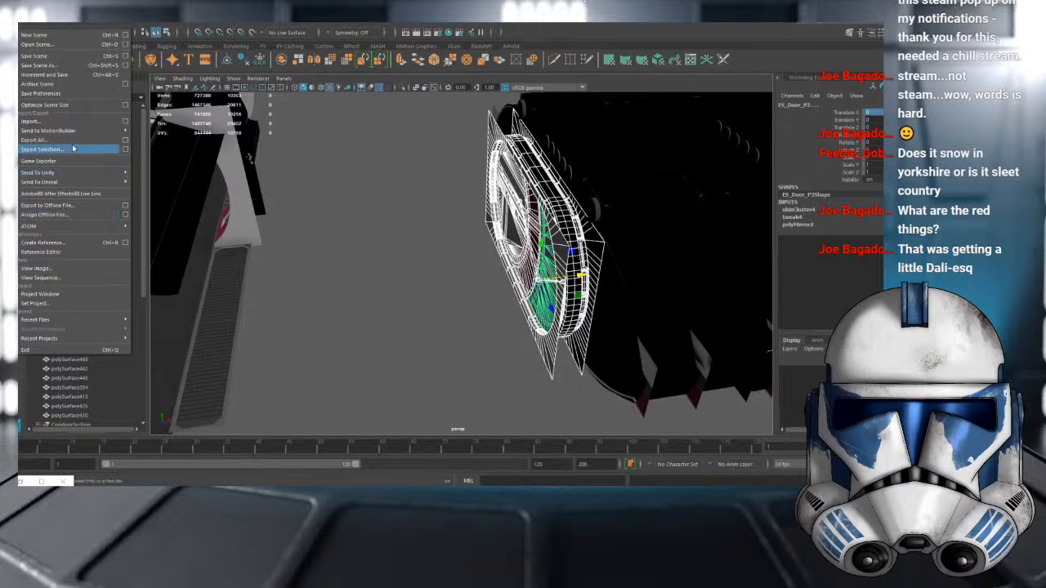
pyautogui.click(43, 150)
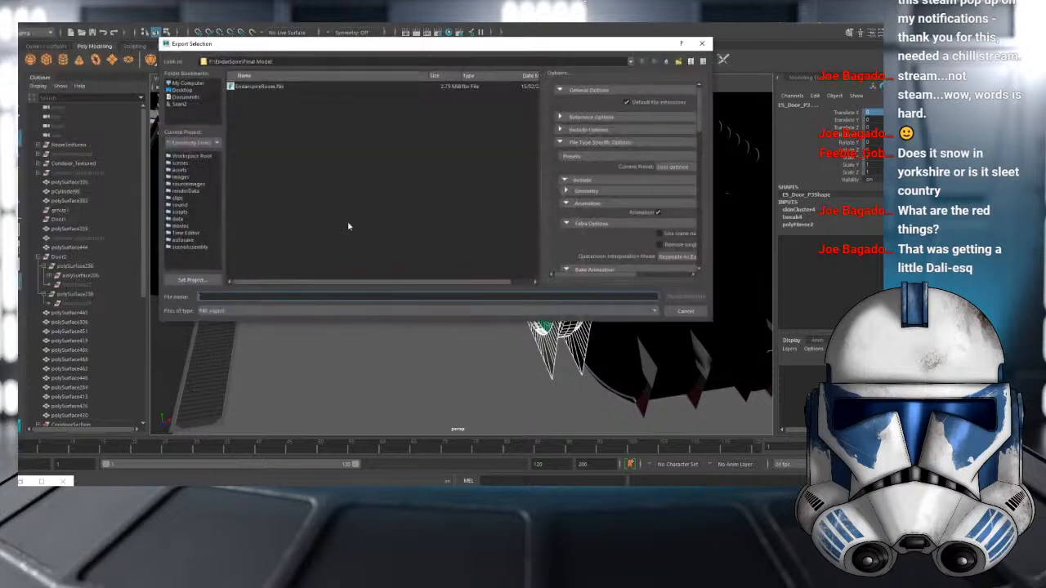
pyautogui.write('EndarspireDoor')
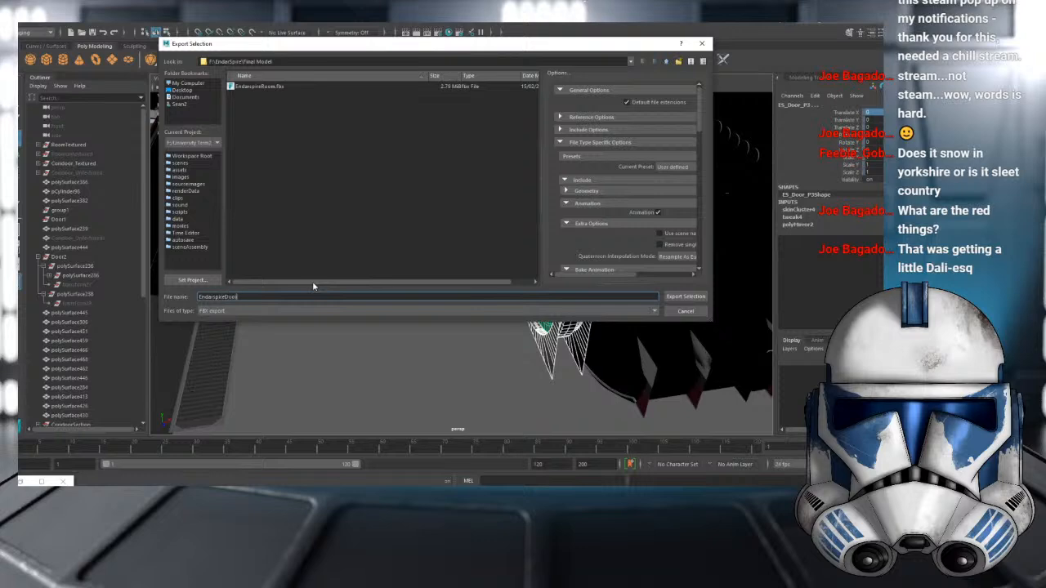
pyautogui.scroll(-3, 658, 231)
pyautogui.click(658, 196)
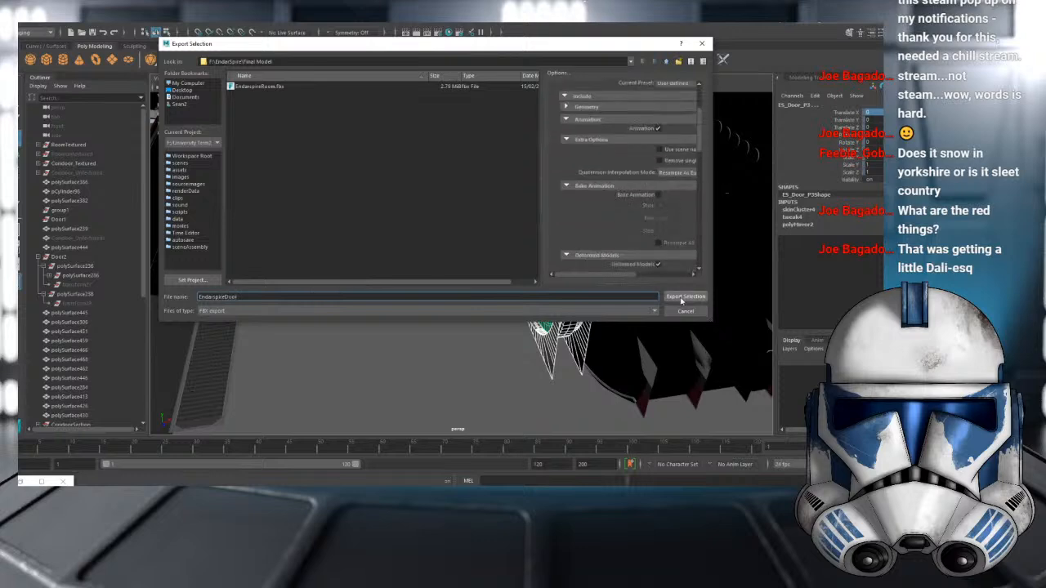
pyautogui.click(686, 297)
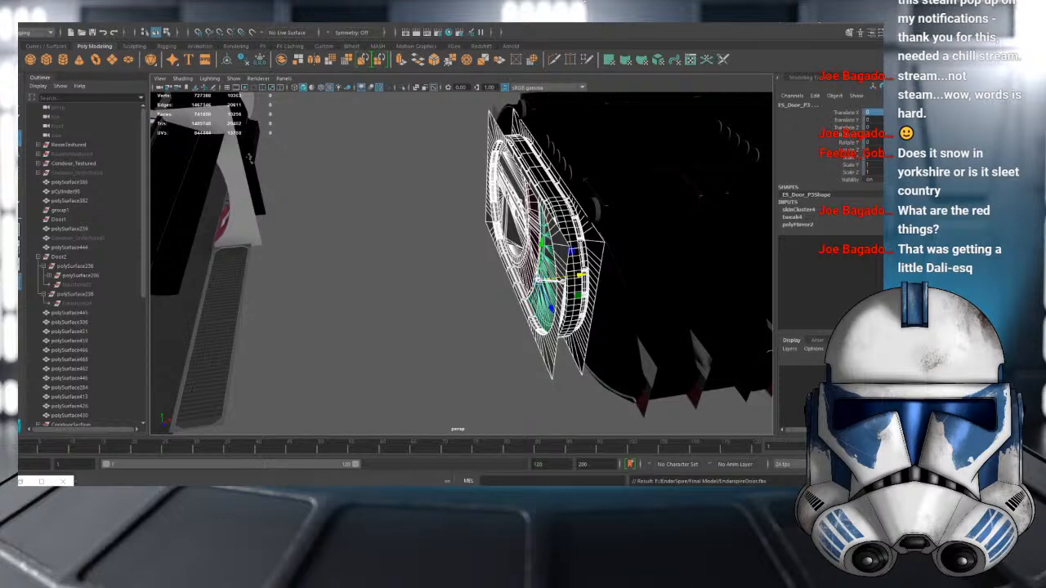
# - Switch to Unreal Editor and bring the exported EndarspireDoor FBX into the Meshes content folder
pyautogui.moveTo(442, 484)
pyautogui.click(444, 443)
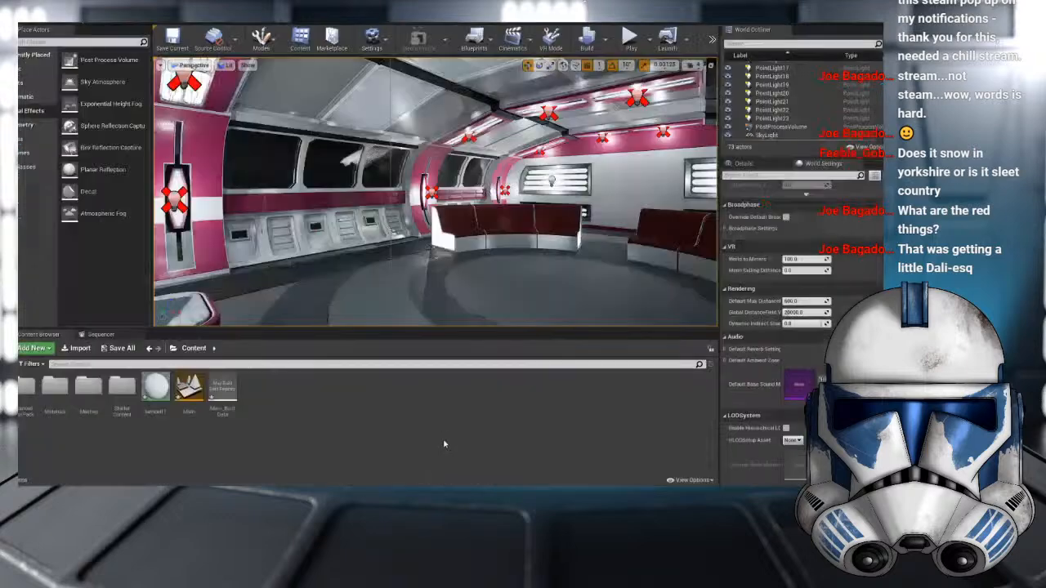
pyautogui.doubleClick(88, 389)
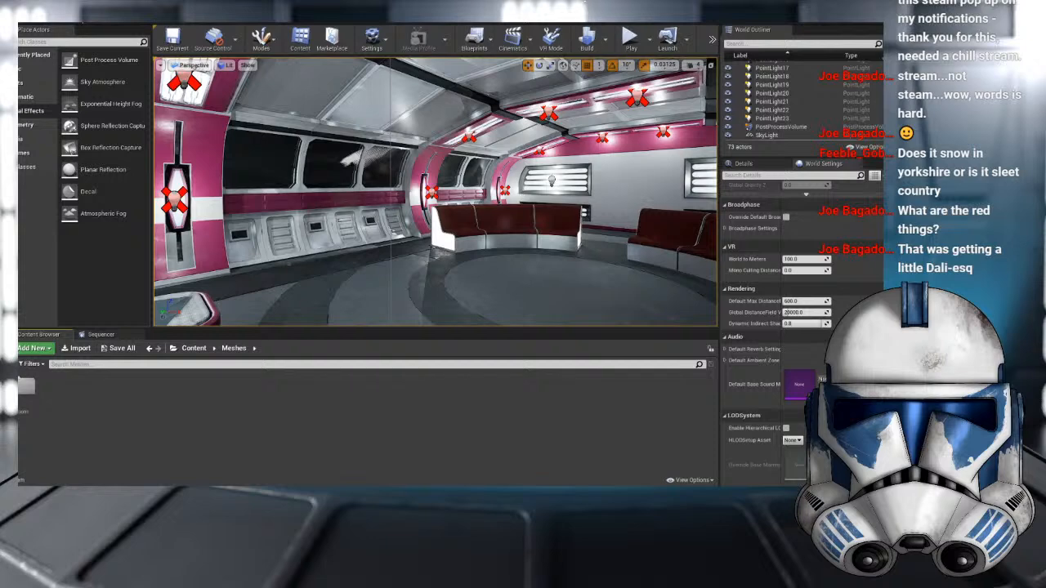
pyautogui.moveTo(20, 291); pyautogui.dragTo(152, 414)
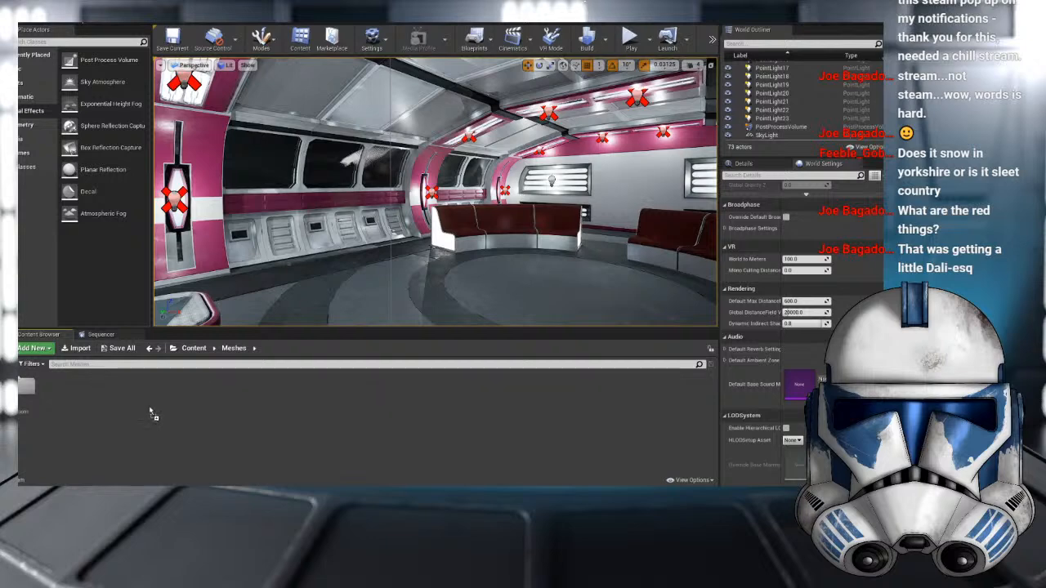
# - Import EndarspireDoor as a skeletal mesh with no existing skeleton, Import Animations enabled and the animation length set to Exported Time
pyautogui.click(484, 172)
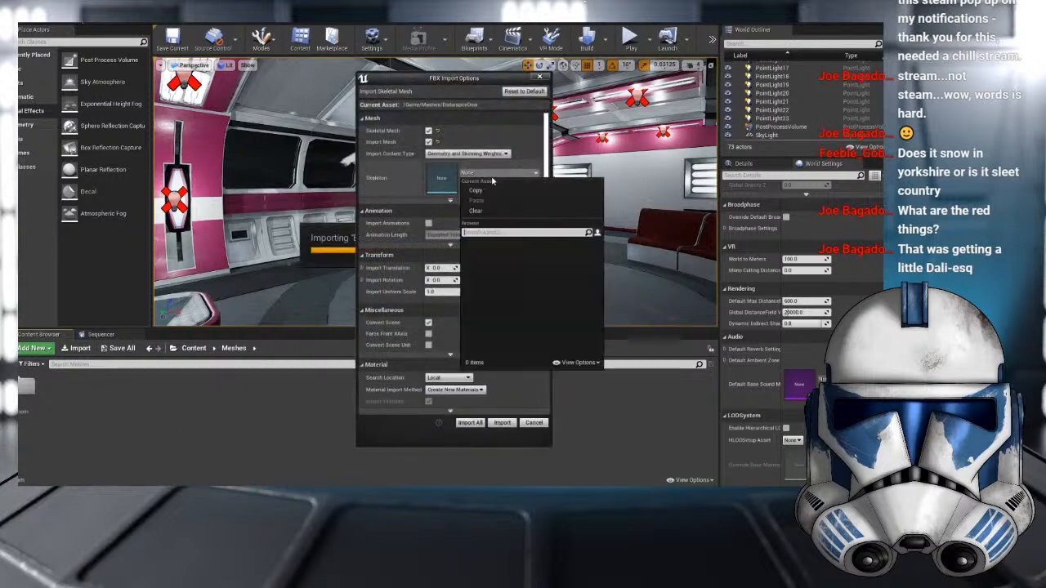
pyautogui.click(472, 142)
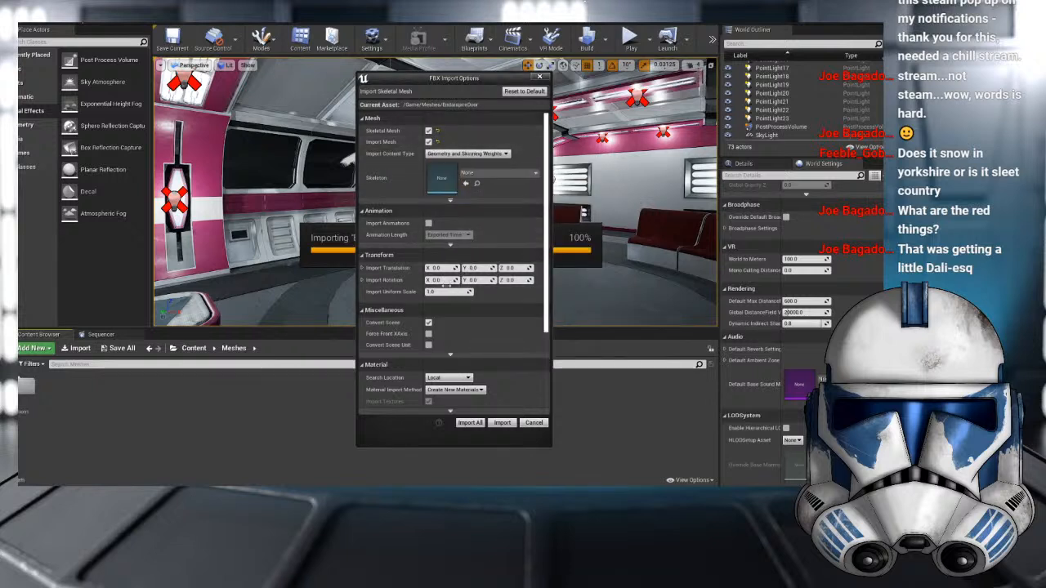
pyautogui.click(428, 223)
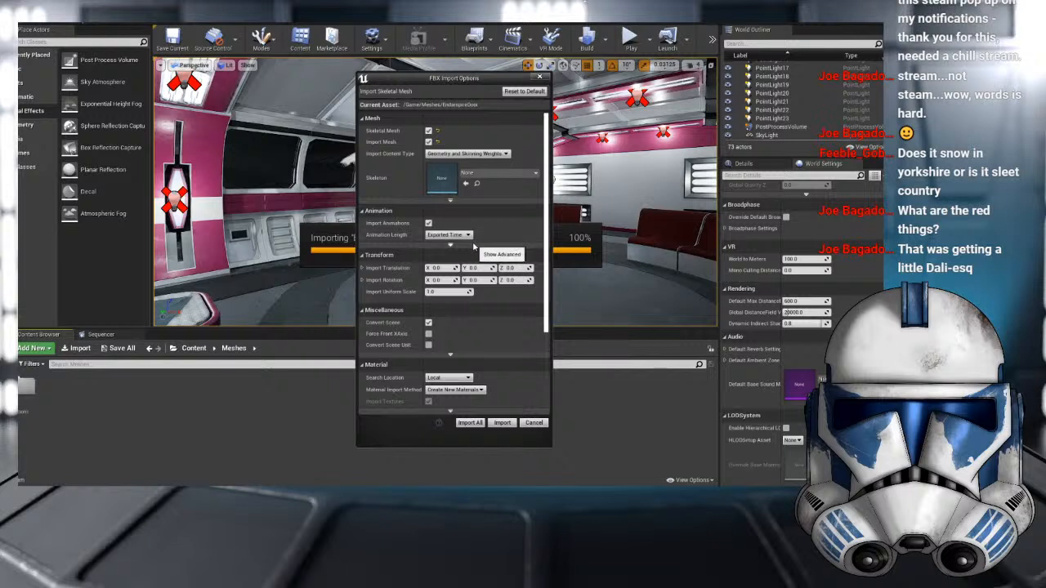
pyautogui.click(459, 235)
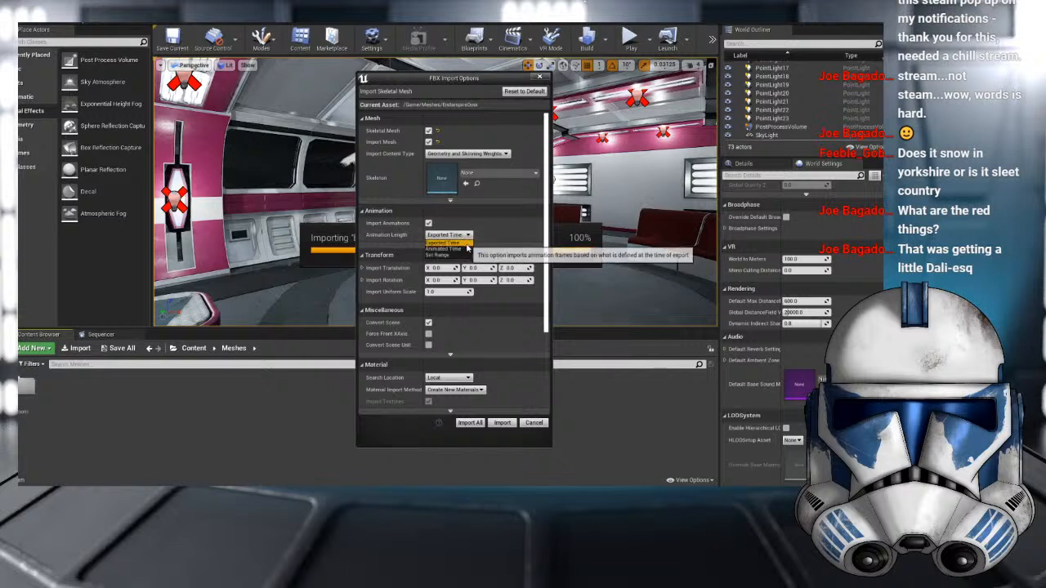
pyautogui.click(465, 249)
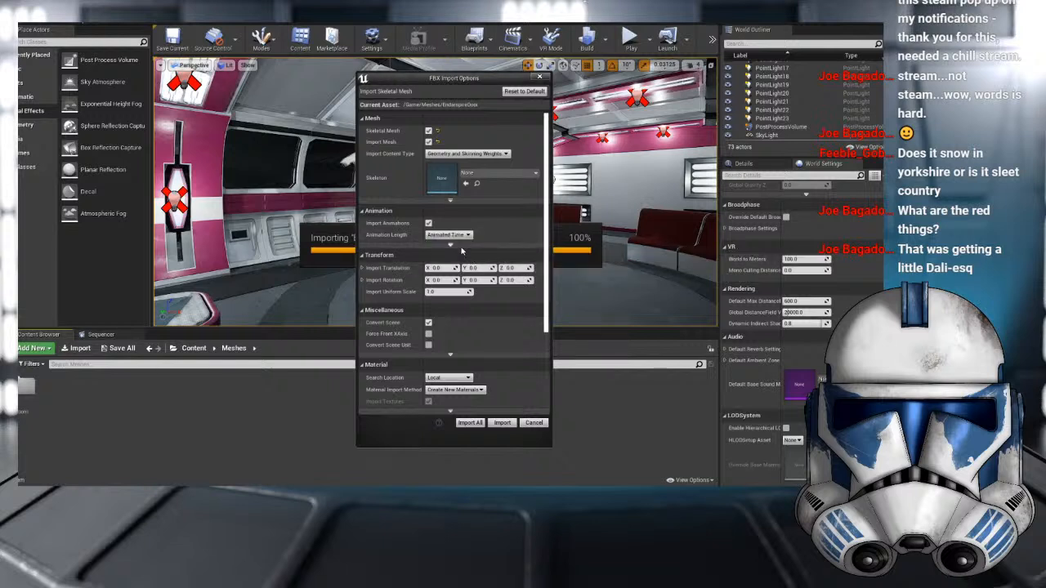
pyautogui.click(455, 236)
pyautogui.click(455, 244)
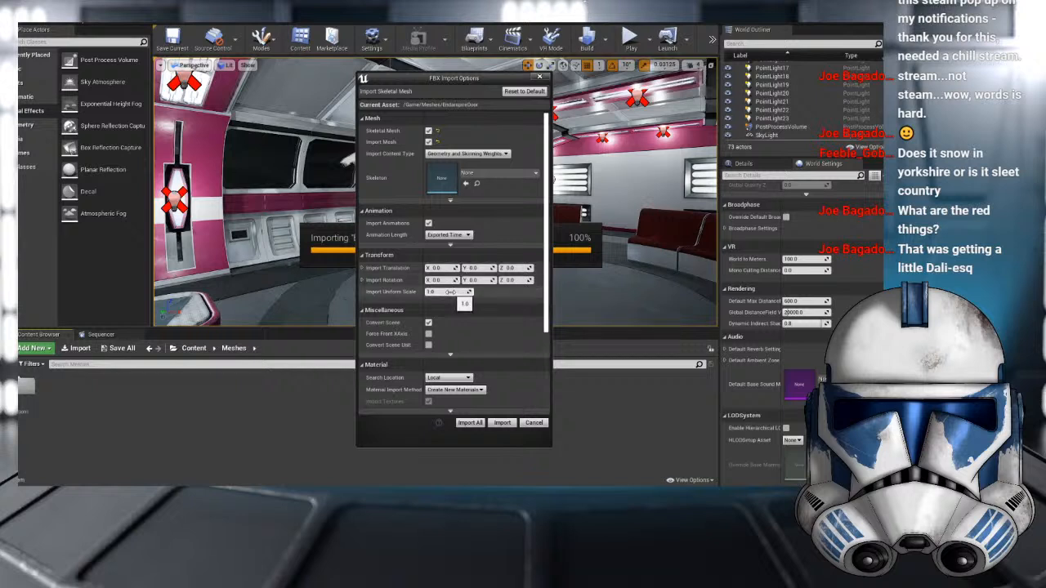
pyautogui.click(450, 292)
pyautogui.scroll(-5, 463, 287)
pyautogui.click(500, 422)
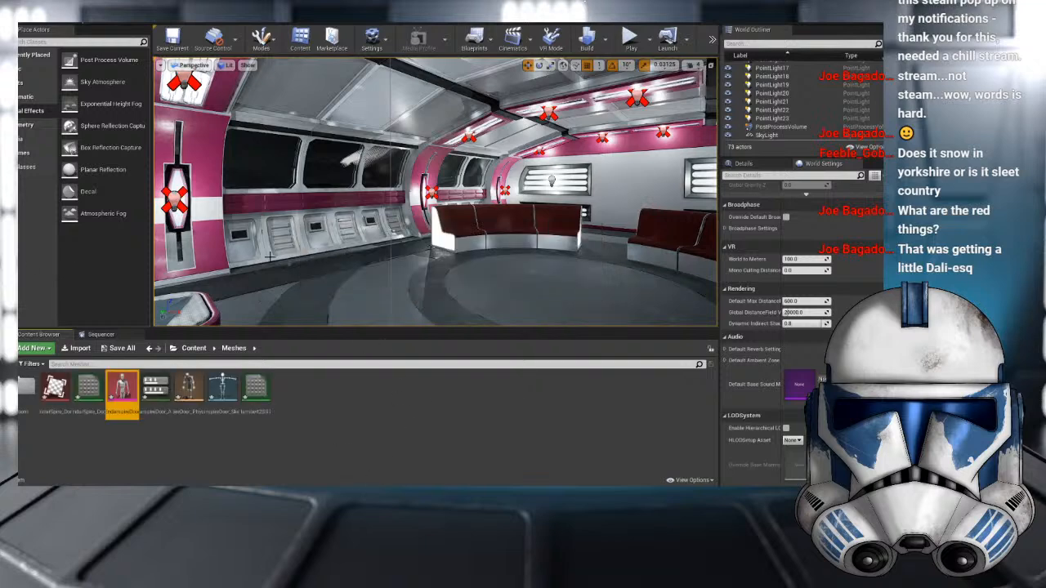
# - Place the EndarspireDoor skeletal mesh in the room, raise it above the floor and shift it towards the open wall section
pyautogui.moveTo(270, 257); pyautogui.dragTo(458, 302, button='right')
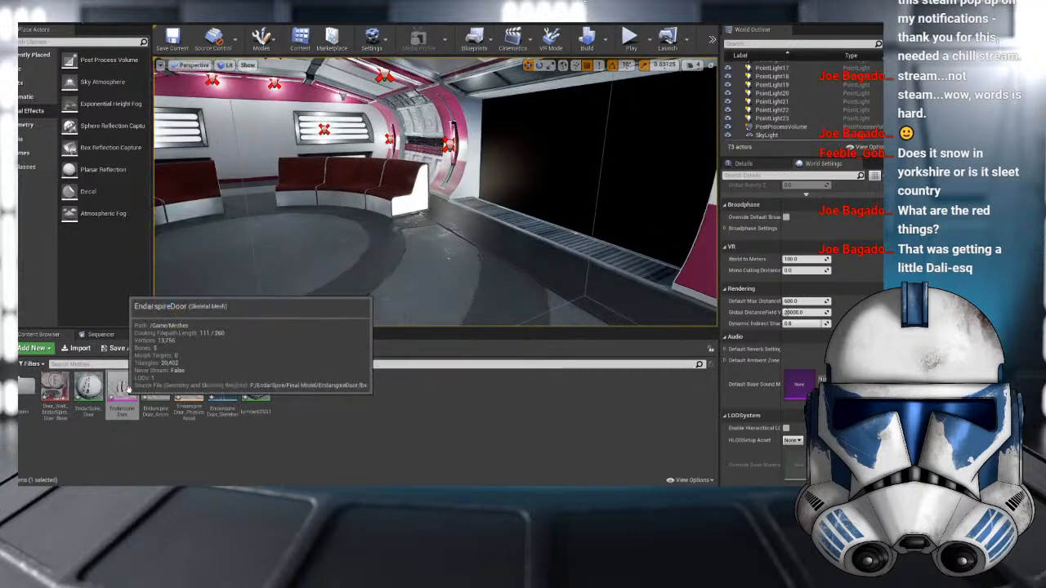
pyautogui.moveTo(123, 384); pyautogui.dragTo(537, 210)
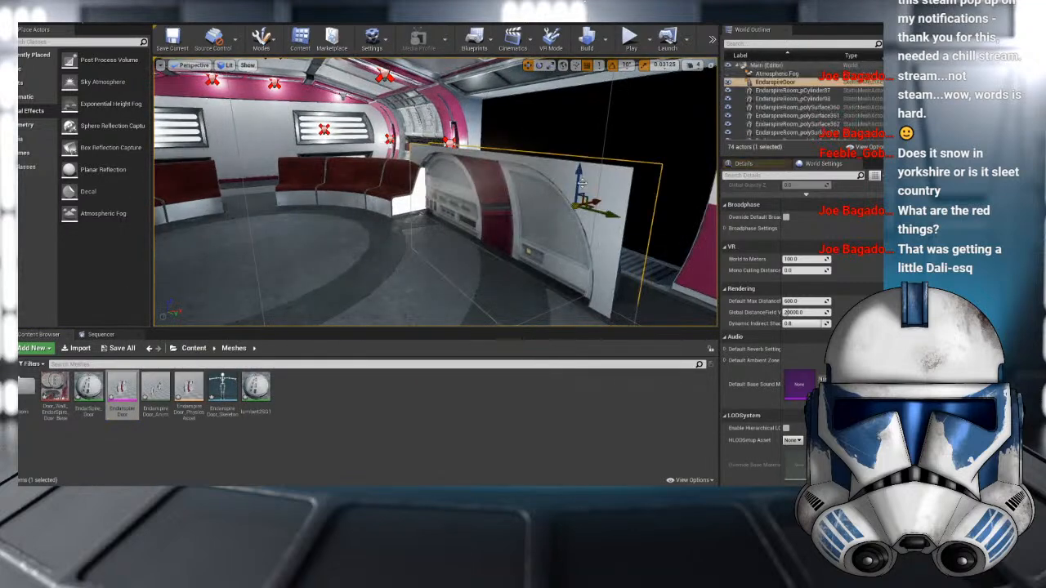
pyautogui.moveTo(581, 181); pyautogui.dragTo(587, 128)
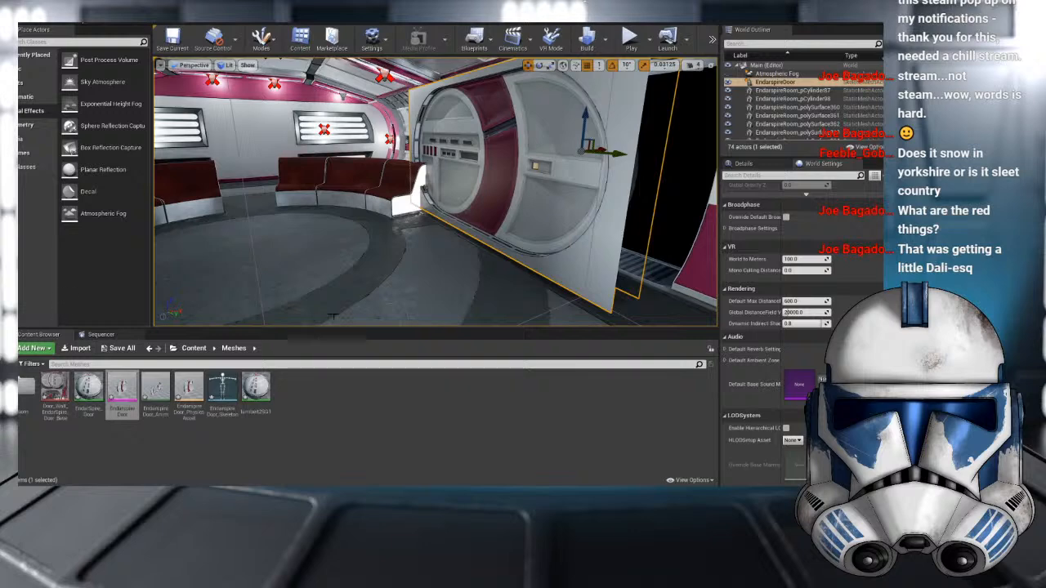
pyautogui.moveTo(601, 147); pyautogui.dragTo(647, 137)
# - Slide EndarspireDoor along the wall and adjust its depth to fit the opening behind the floor grating
pyautogui.moveTo(647, 135); pyautogui.dragTo(482, 192, button='right')
pyautogui.scroll(3, 483, 192)
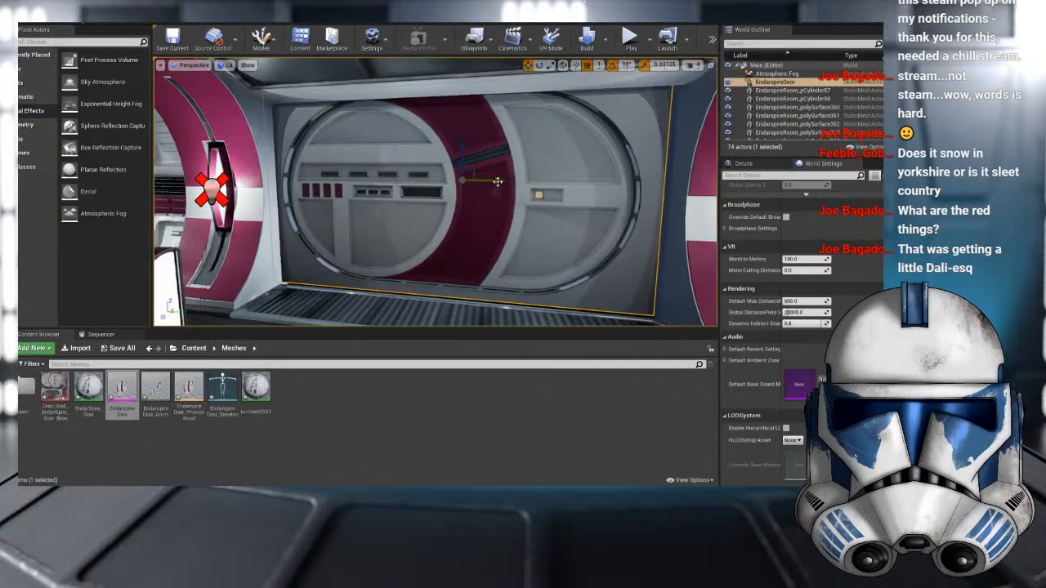
pyautogui.moveTo(502, 181); pyautogui.dragTo(459, 179)
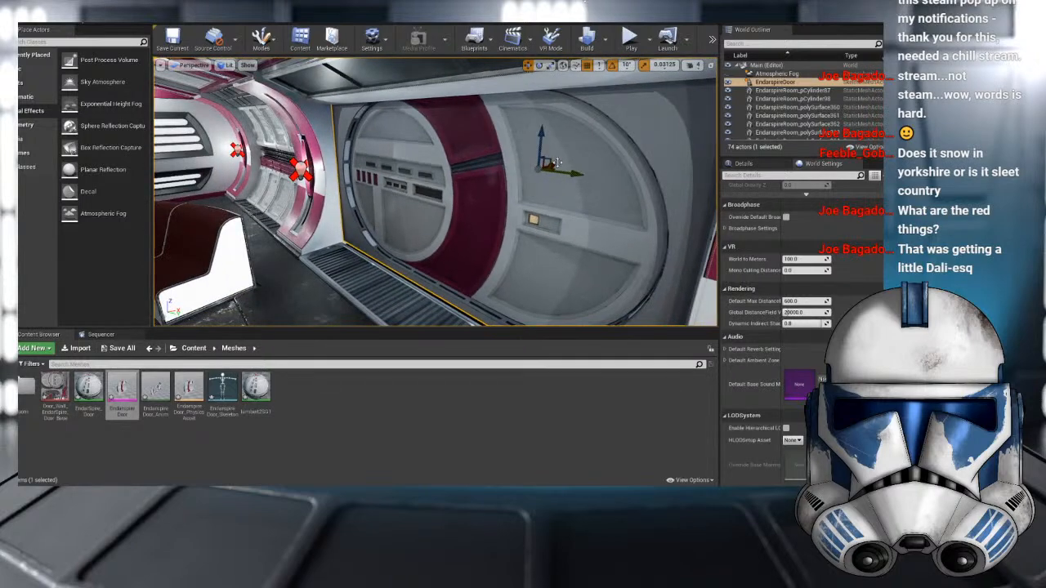
pyautogui.moveTo(555, 164); pyautogui.dragTo(554, 166)
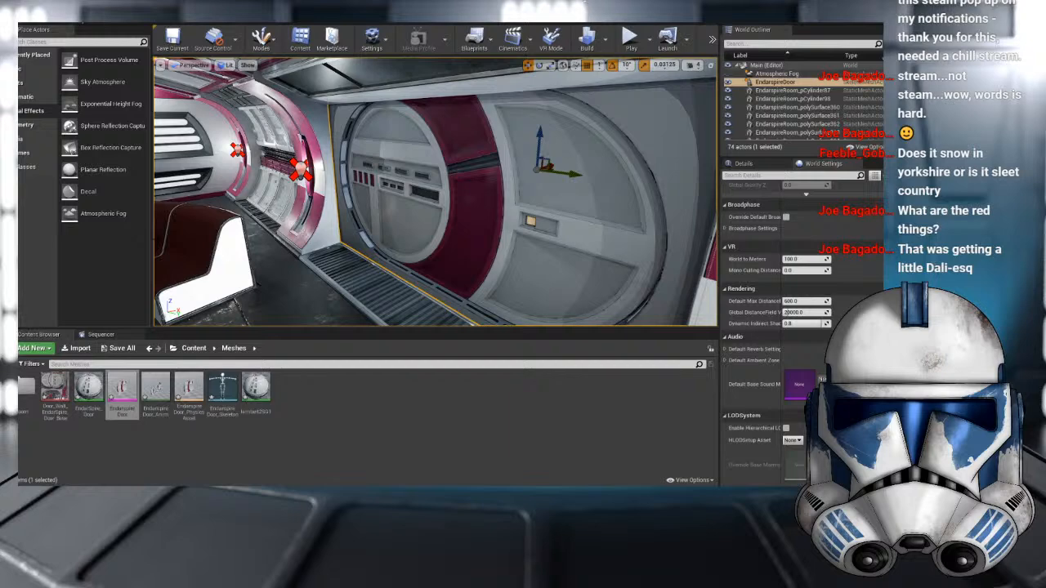
pyautogui.moveTo(435, 192); pyautogui.dragTo(584, 194, button='right')
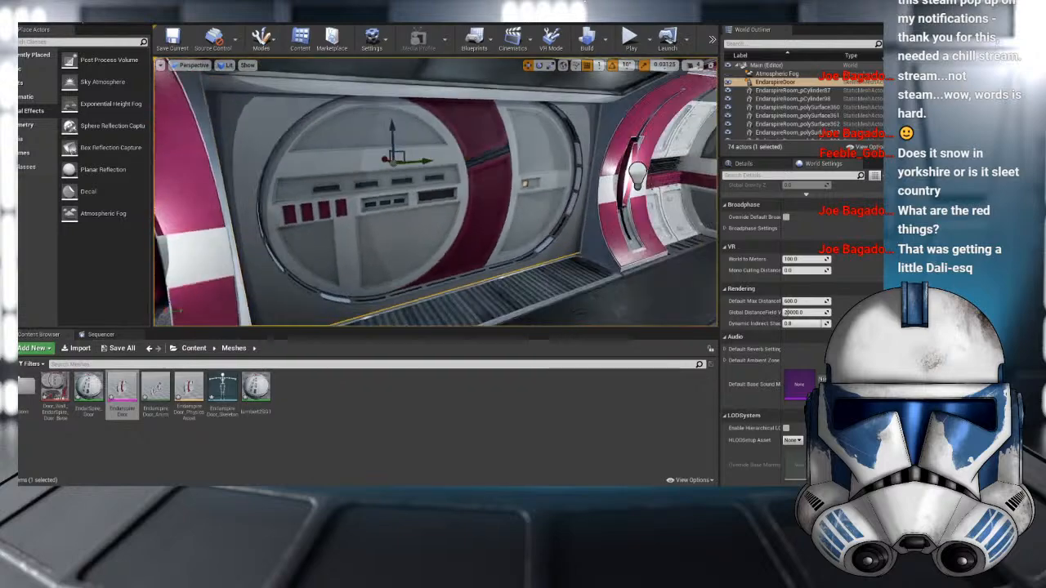
# - Select EndarspireDoor and fine-tune its height in the wall opening above the floor grating to about Z 170
pyautogui.moveTo(351, 165); pyautogui.dragTo(384, 204, button='right')
pyautogui.press('Escape')
pyautogui.moveTo(350, 165); pyautogui.dragTo(351, 130, button='right')
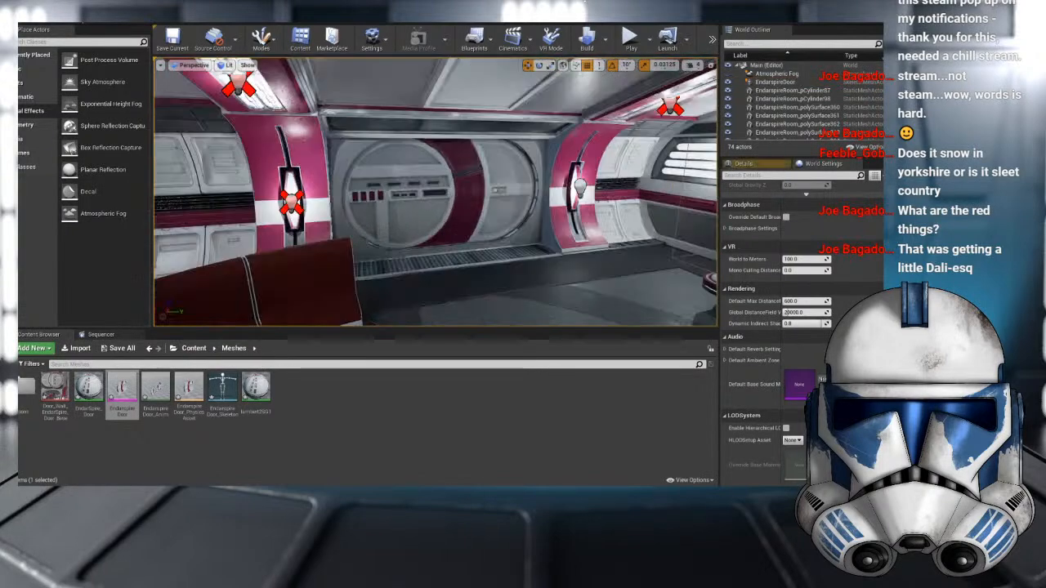
pyautogui.moveTo(420, 259)
pyautogui.mouseDown(button='right')
pyautogui.moveTo(403, 259)
pyautogui.moveTo(465, 259)
pyautogui.moveTo(408, 259)
pyautogui.moveTo(419, 259)
pyautogui.mouseUp(button='right')
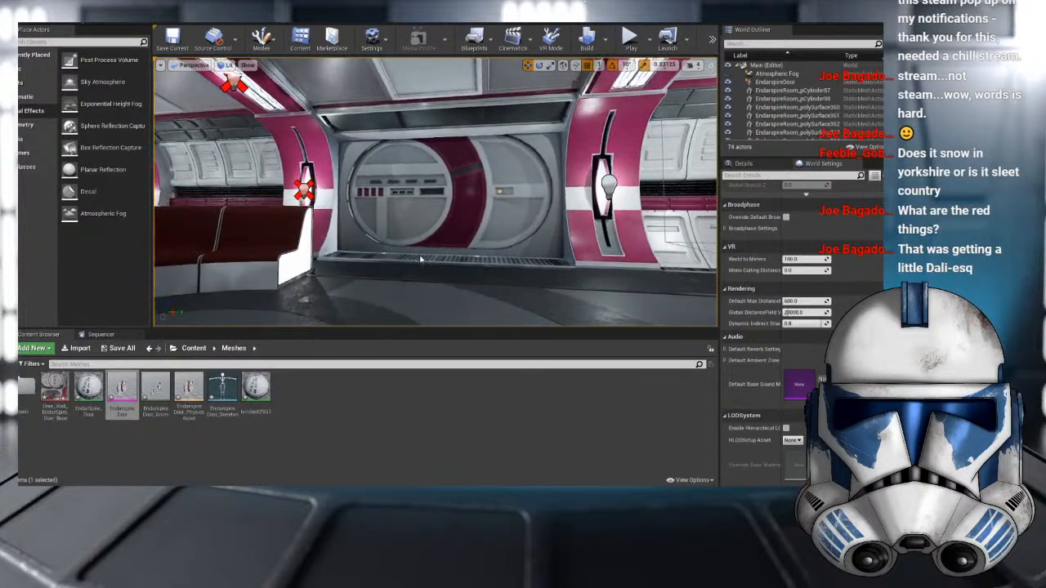
pyautogui.scroll(3, 331, 239)
pyautogui.click(312, 250)
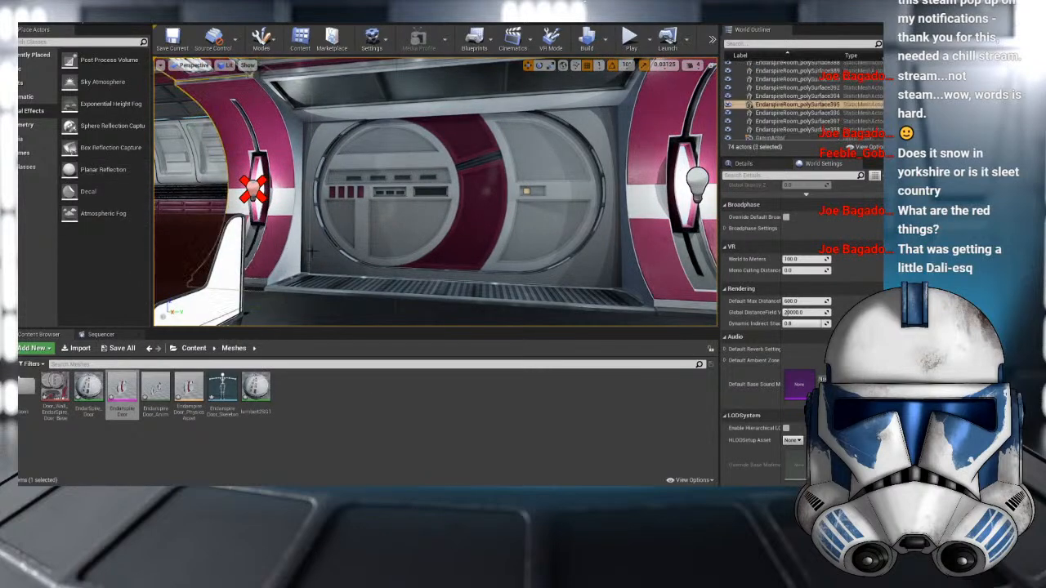
pyautogui.click(312, 251)
pyautogui.moveTo(461, 157); pyautogui.dragTo(462, 164)
pyautogui.scroll(-3, 462, 162)
pyautogui.moveTo(462, 162); pyautogui.dragTo(480, 160, button='right')
pyautogui.press('w')
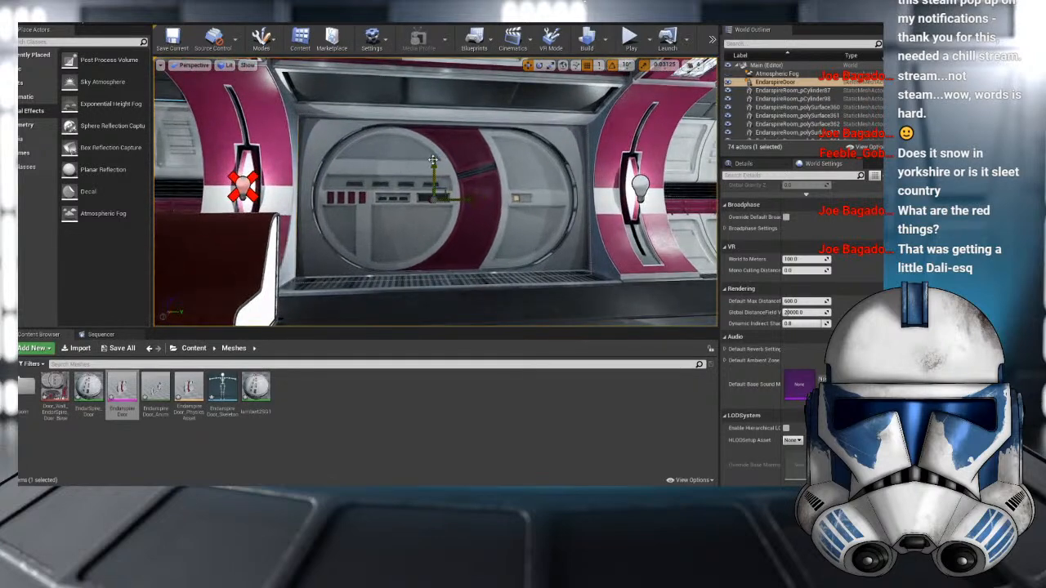
pyautogui.moveTo(433, 163); pyautogui.dragTo(436, 161)
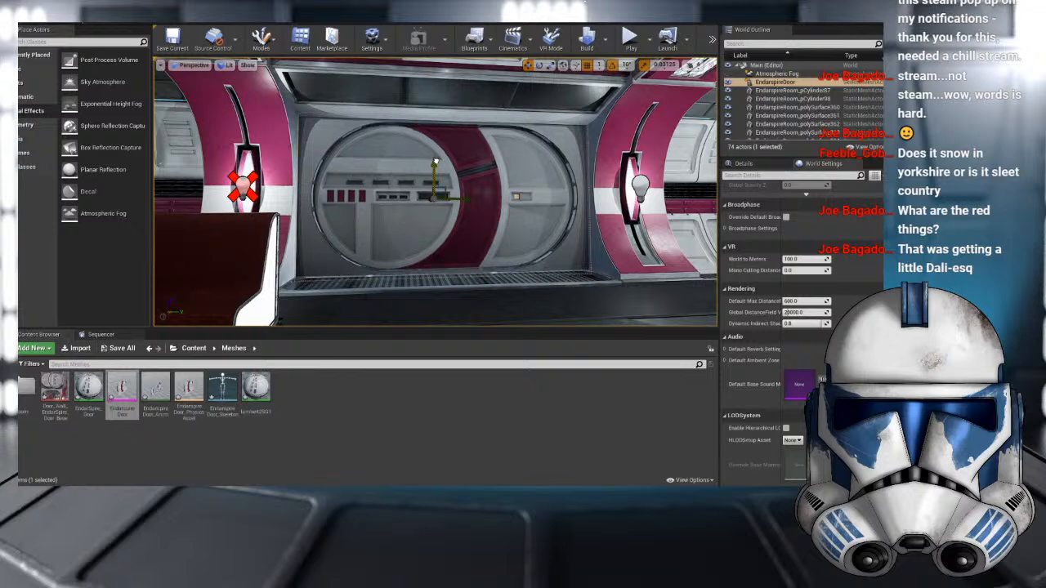
# - Examine how the door fits the wall opening from further back in the room
pyautogui.scroll(-3, 436, 161)
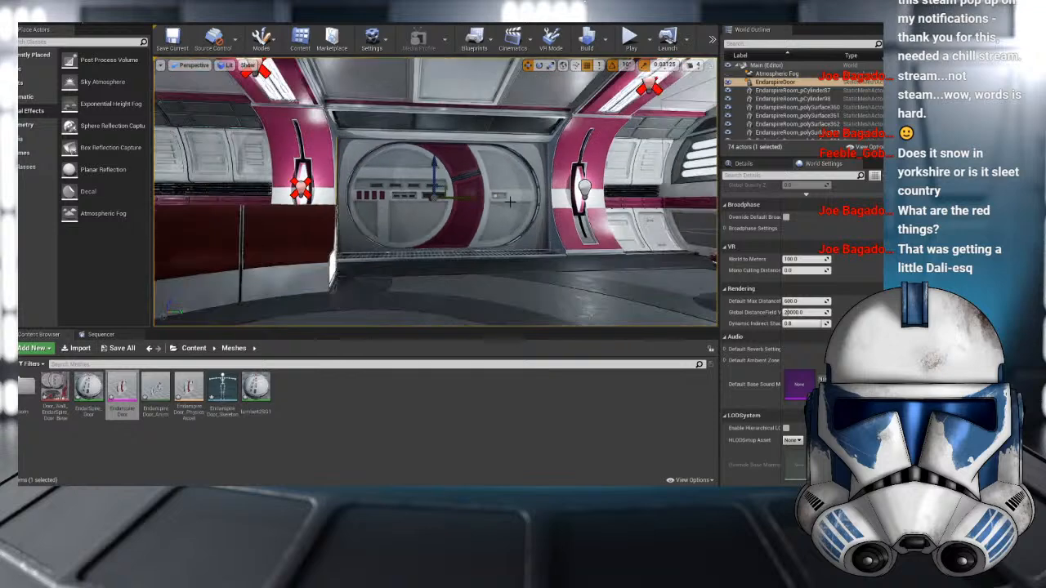
pyautogui.press('a')
pyautogui.moveTo(435, 161)
pyautogui.mouseDown(button='right')
pyautogui.moveTo(498, 174)
pyautogui.moveTo(499, 163)
pyautogui.moveTo(491, 173)
pyautogui.moveTo(421, 173)
pyautogui.mouseUp(button='right')
pyautogui.press('e')
pyautogui.press('Escape')
pyautogui.press('q')
pyautogui.press('d')
pyautogui.moveTo(474, 215); pyautogui.dragTo(498, 215, button='right')
pyautogui.press('a')
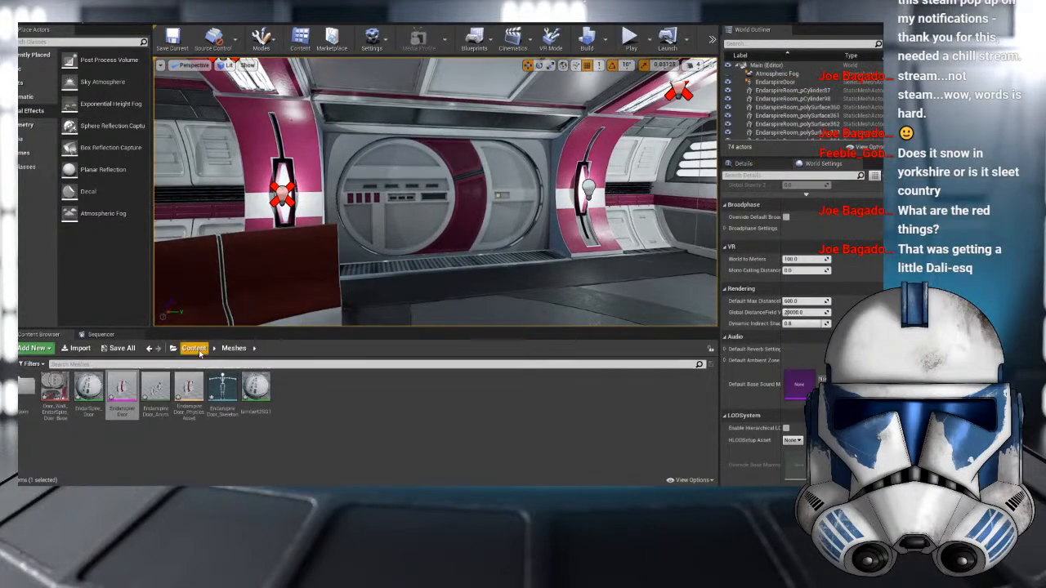
# - Show the details of the EndarspireDoor actor and look through its animation, mesh and physics properties
pyautogui.scroll(5, 800, 311)
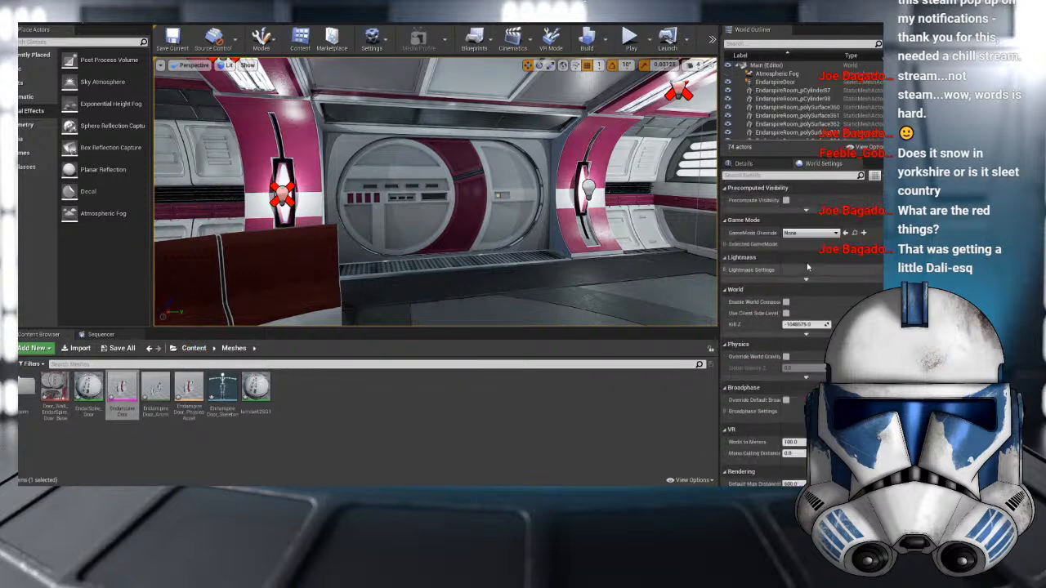
pyautogui.click(773, 82)
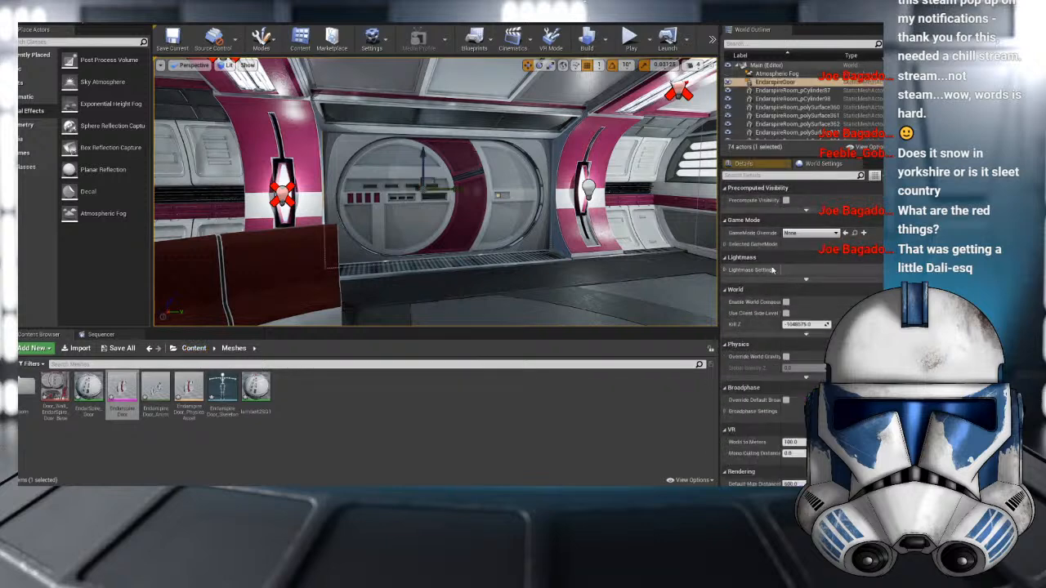
pyautogui.click(750, 166)
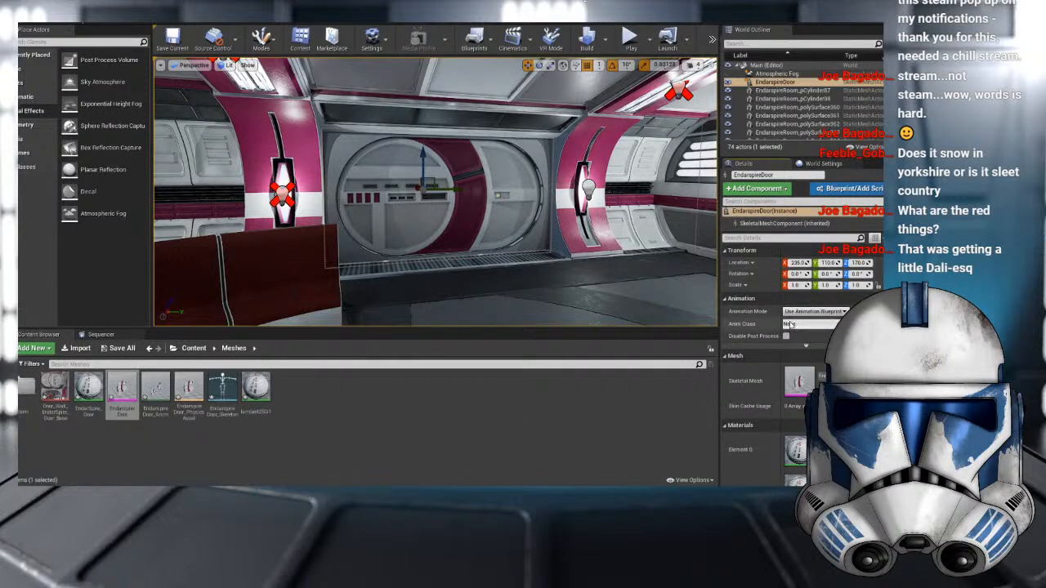
pyautogui.scroll(-10, 789, 324)
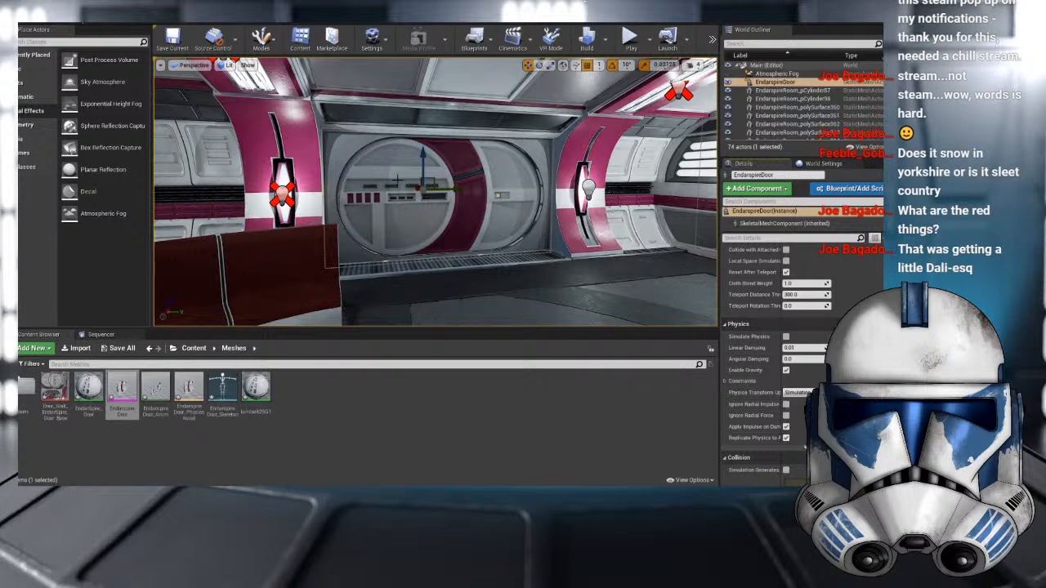
pyautogui.scroll(2, 397, 179)
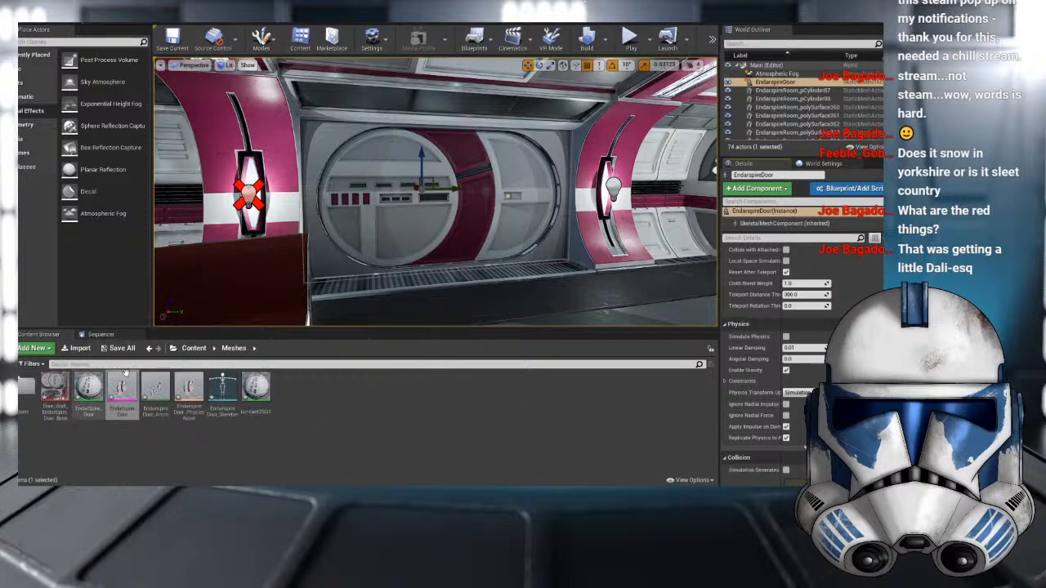
# - Force delete the imported base color texture and the EndarSpire_Door and lambert2SG1 materials from the Meshes folder
pyautogui.moveTo(81, 411)
pyautogui.click(55, 391)
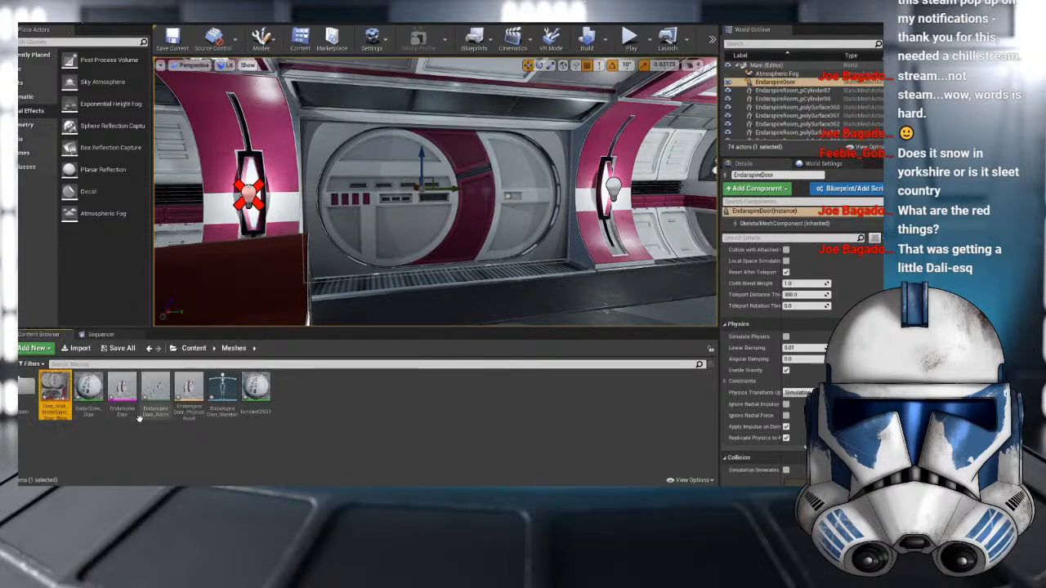
pyautogui.keyDown('ctrl'); pyautogui.click(89, 391); pyautogui.keyUp('ctrl')
pyautogui.keyDown('ctrl'); pyautogui.click(257, 385); pyautogui.keyUp('ctrl')
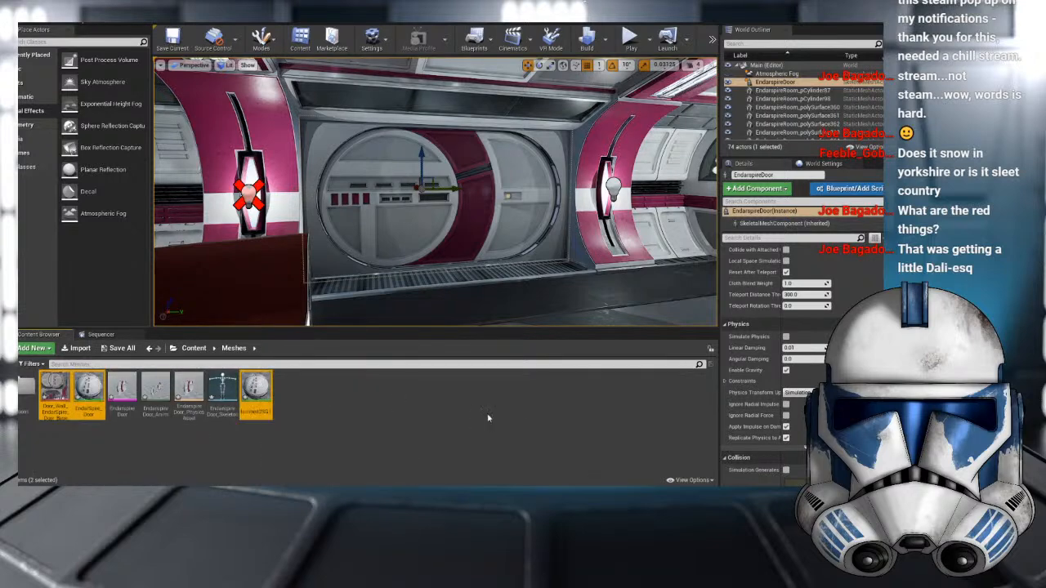
pyautogui.press('Delete')
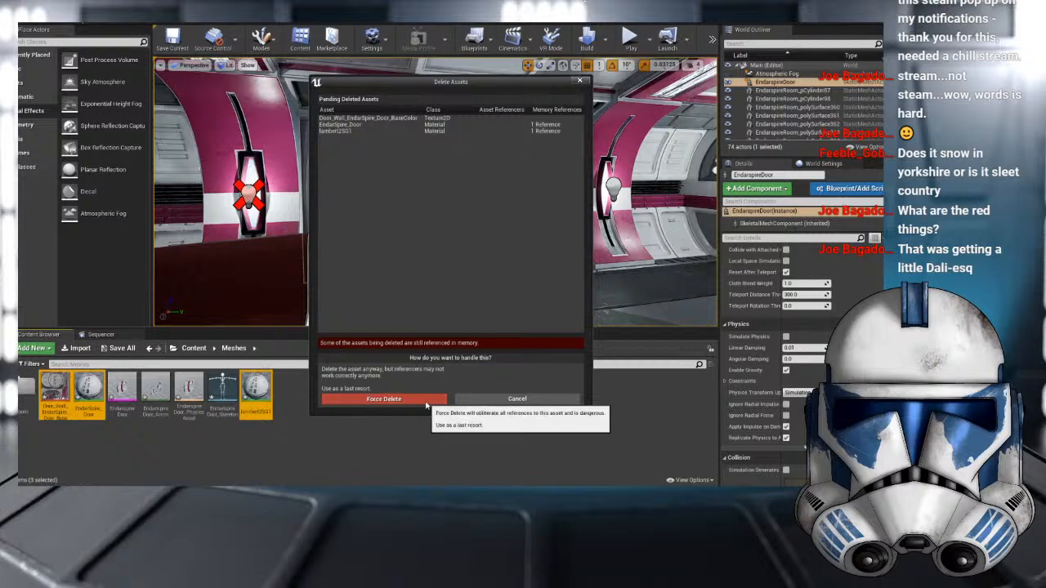
pyautogui.click(384, 397)
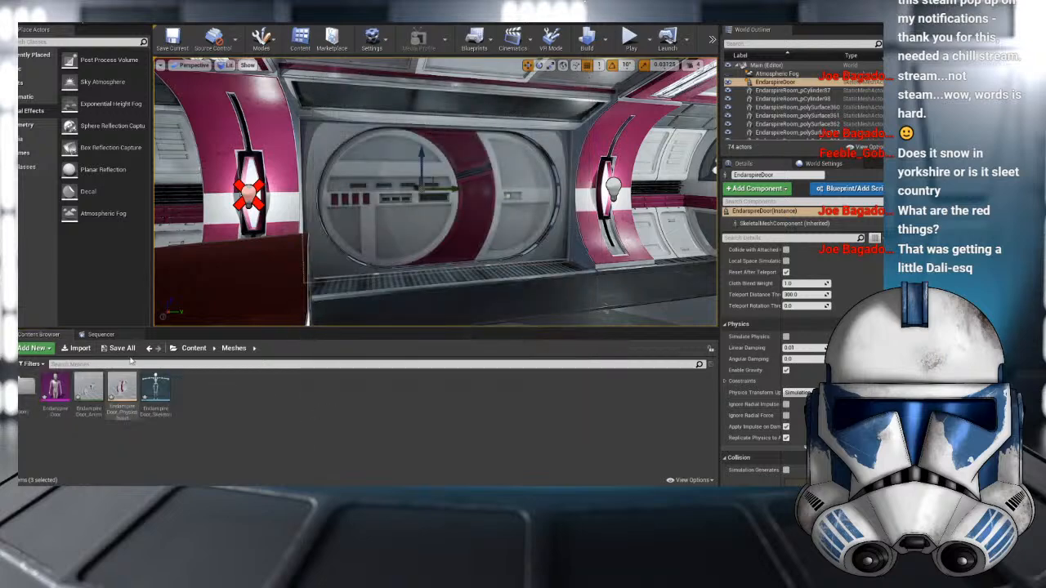
# - Create a new folder named Door inside the Materials content folder
pyautogui.click(194, 348)
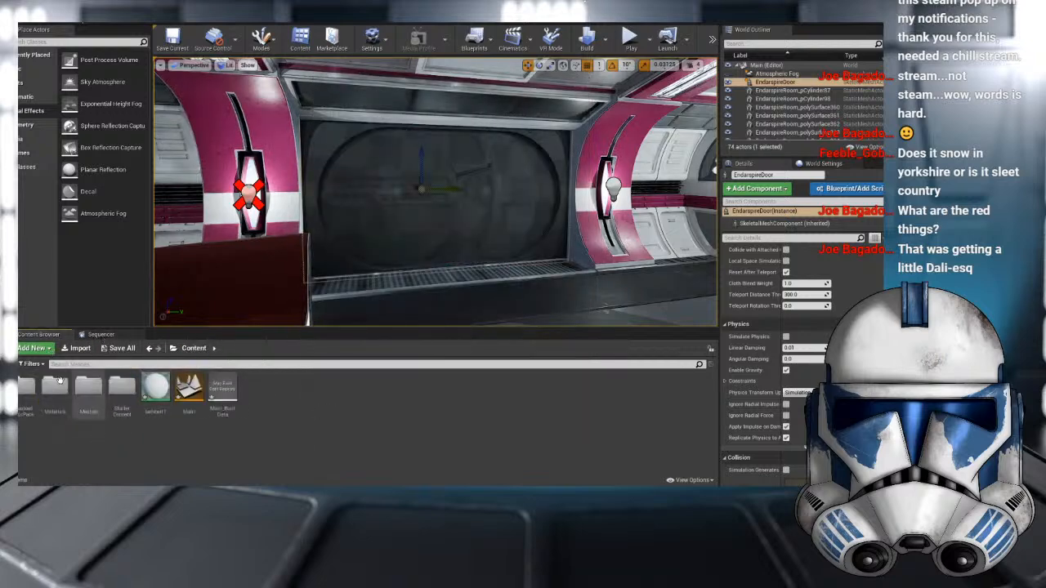
pyautogui.doubleClick(88, 386)
pyautogui.rightClick(270, 423)
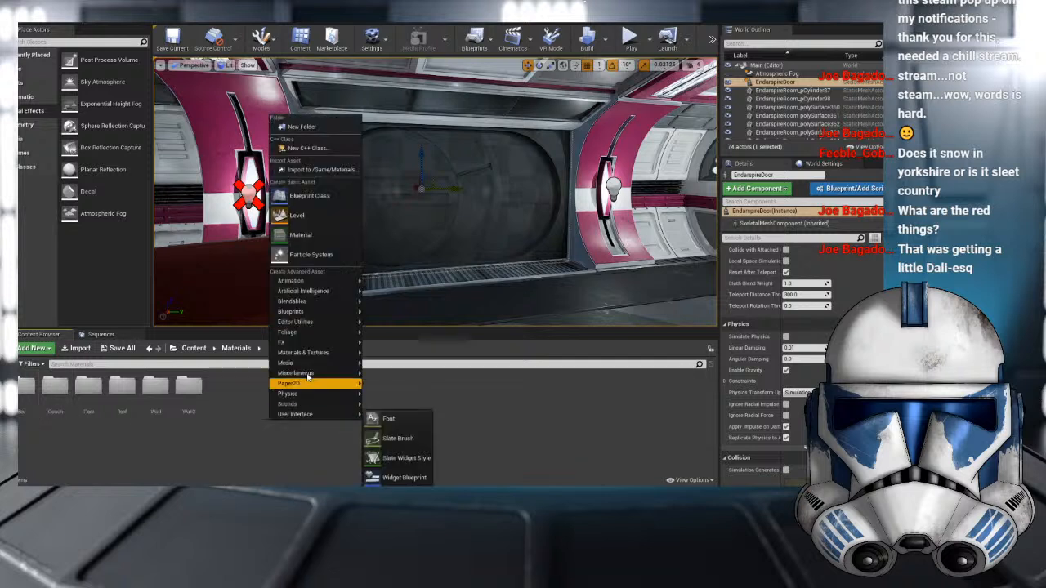
pyautogui.click(315, 127)
pyautogui.write('M')
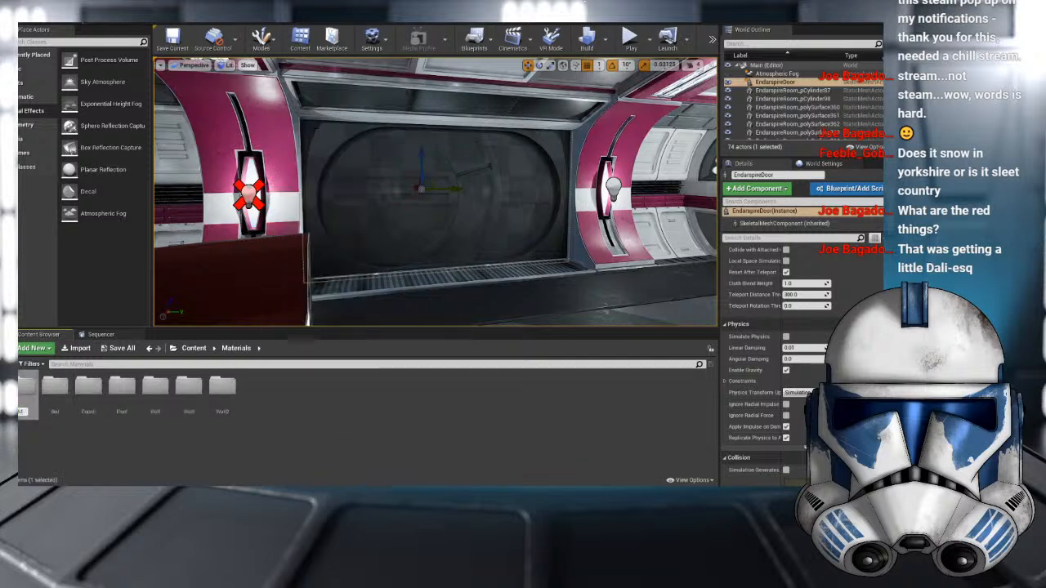
pyautogui.write('oor')
pyautogui.press('Return')
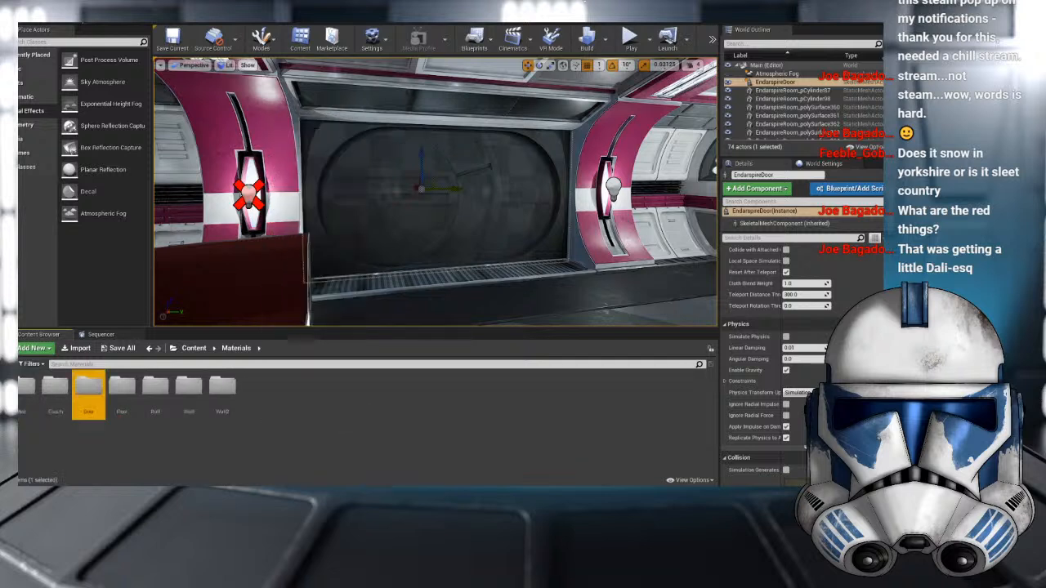
# - Create a new material in the Door folder and import the five Door_Wall_EndarSpire_Door textures there
pyautogui.doubleClick(88, 390)
pyautogui.rightClick(211, 414)
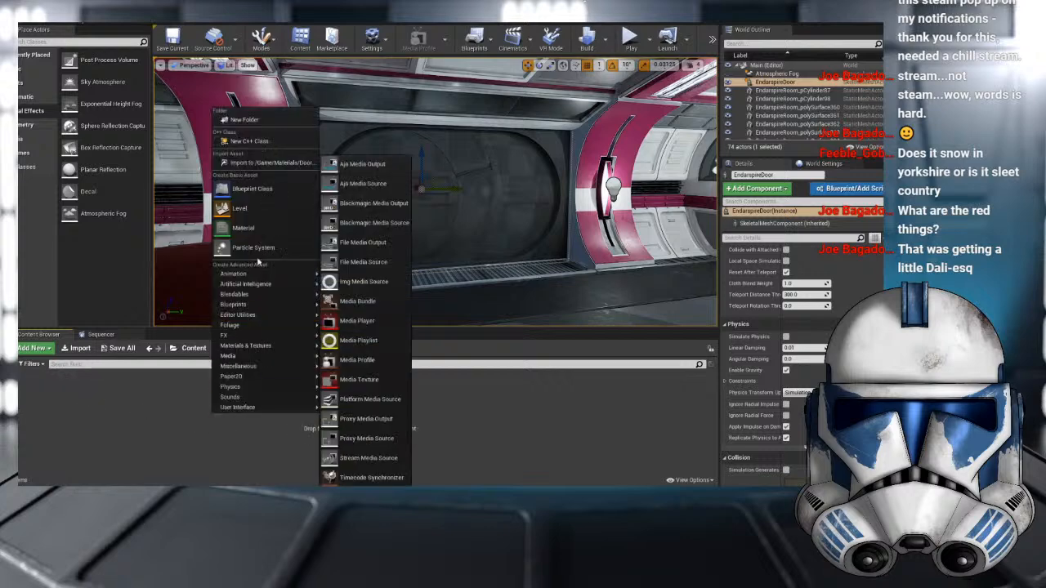
pyautogui.click(267, 207)
pyautogui.press('Return')
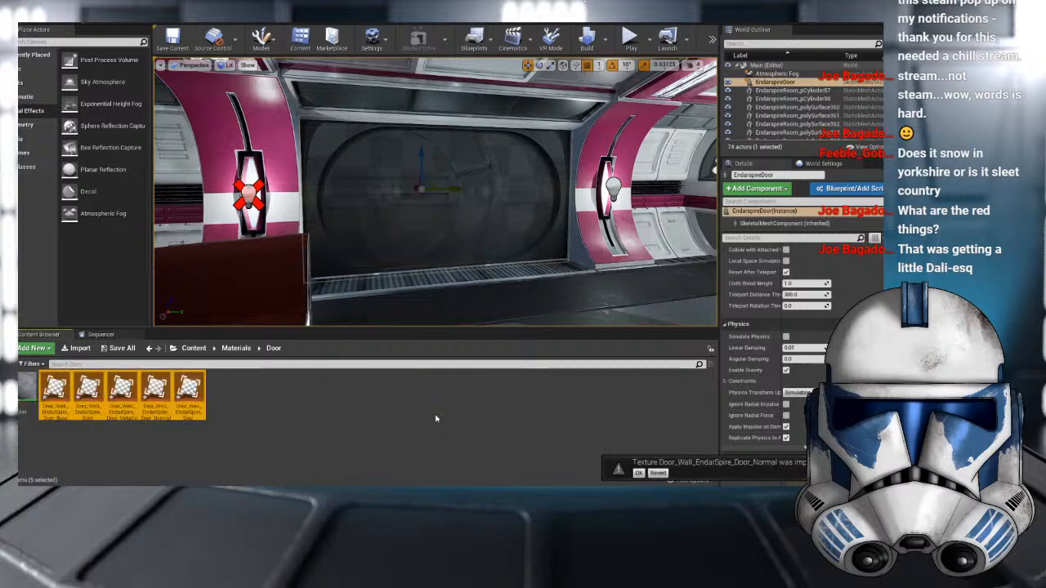
pyautogui.click(288, 436)
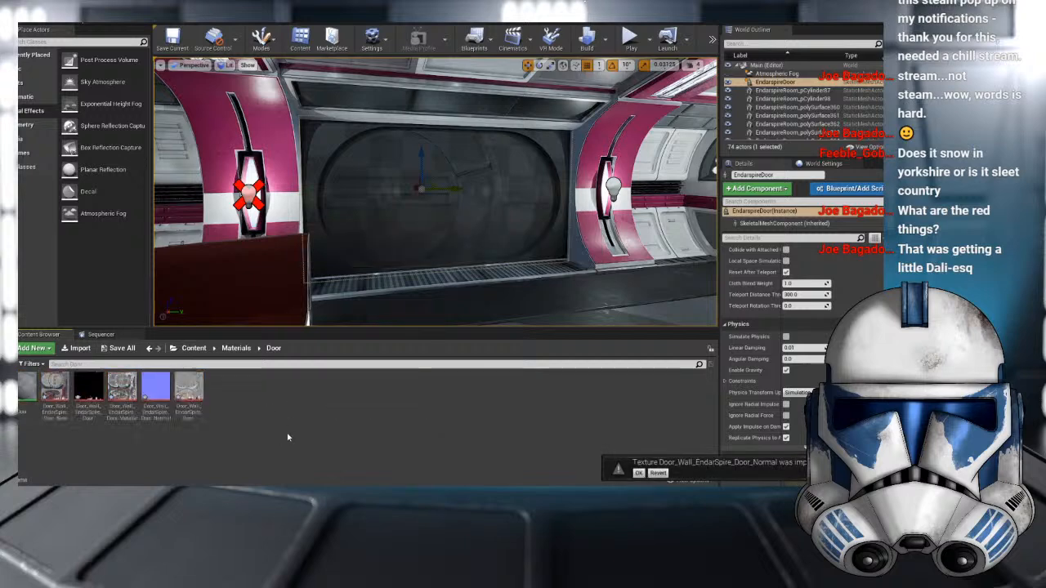
# - Open the new door material and build it from the imported base color, metallic, normal and remaining Door_Wall_EndarSpire_Door textures
pyautogui.doubleClick(33, 392)
pyautogui.click(50, 383)
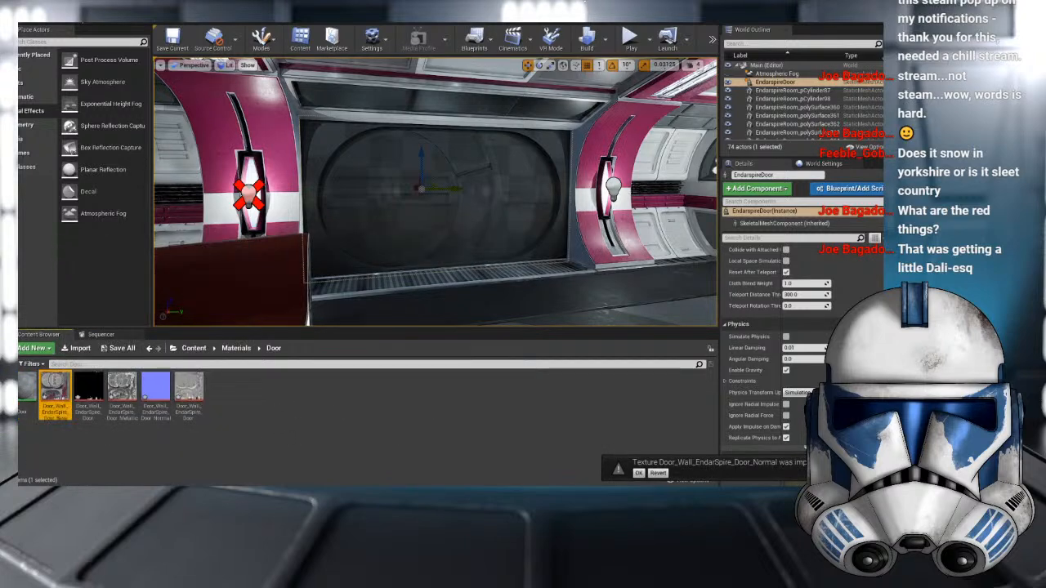
pyautogui.click(88, 389)
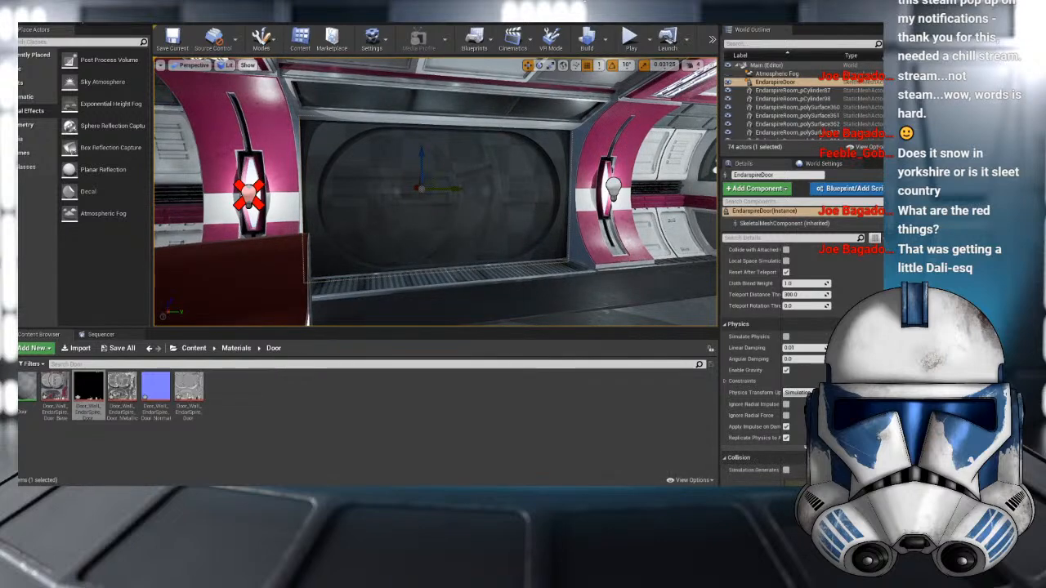
pyautogui.click(173, 39)
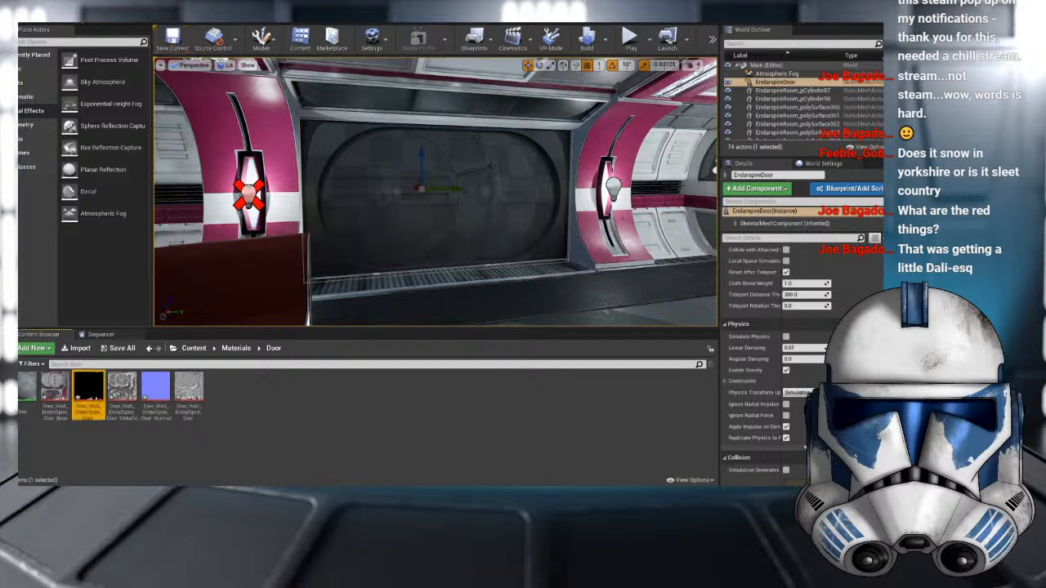
pyautogui.click(122, 393)
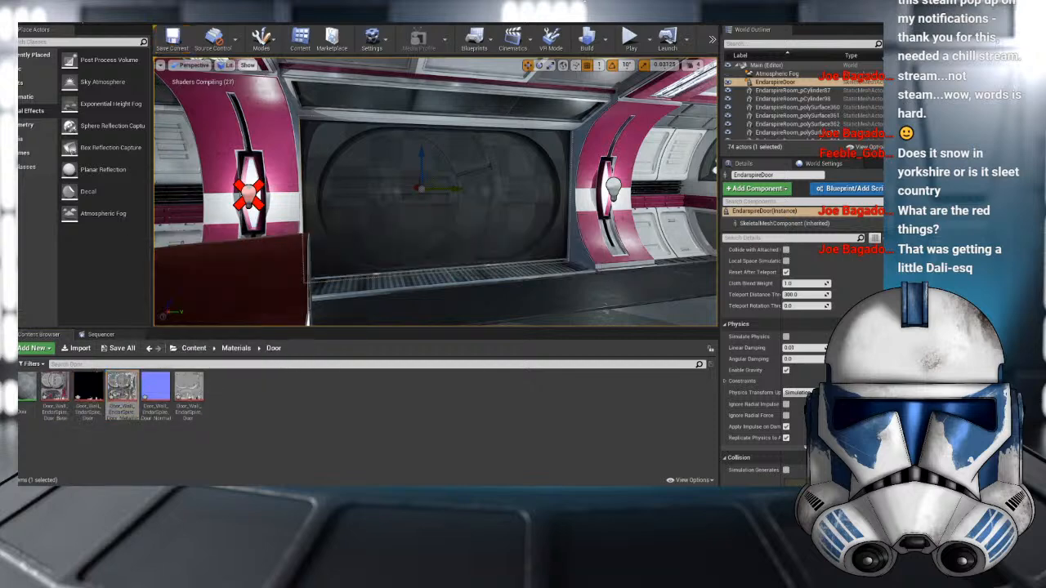
pyautogui.click(149, 390)
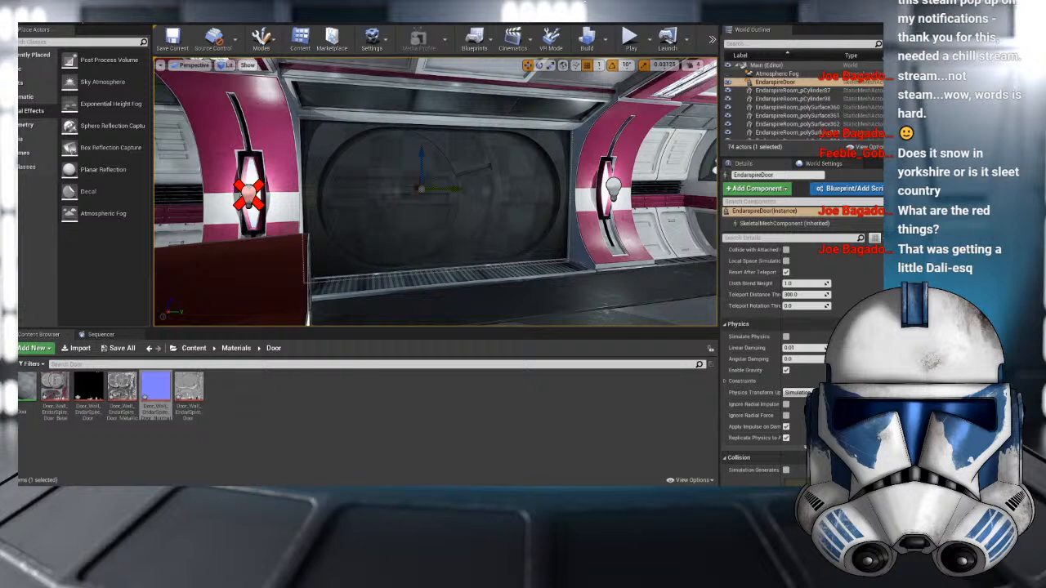
pyautogui.click(188, 391)
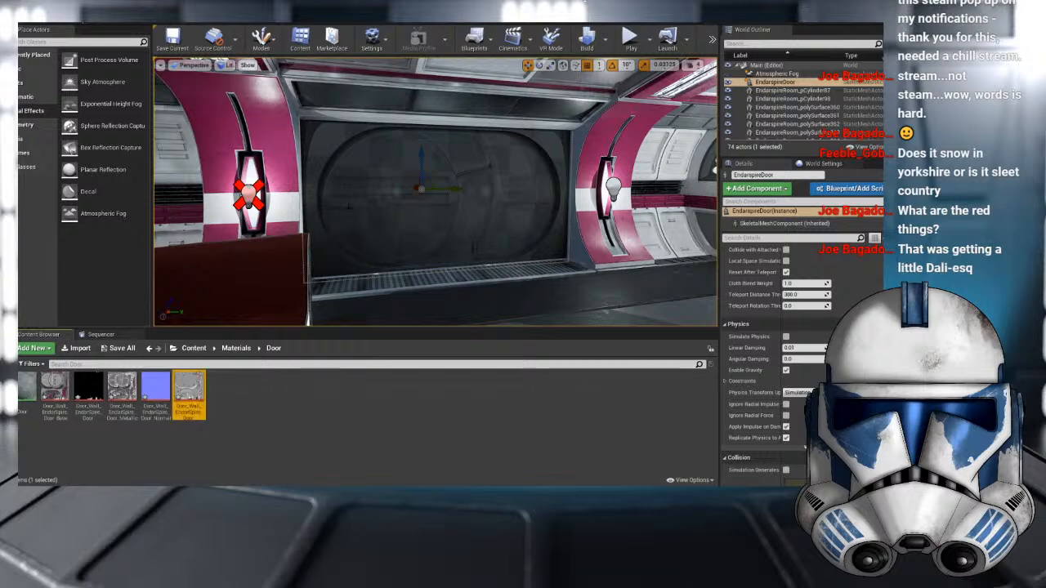
# - Apply the new door material to the round door and the surrounding frame of EndarspireDoor
pyautogui.moveTo(349, 206); pyautogui.dragTo(384, 191, button='right')
pyautogui.press('Escape')
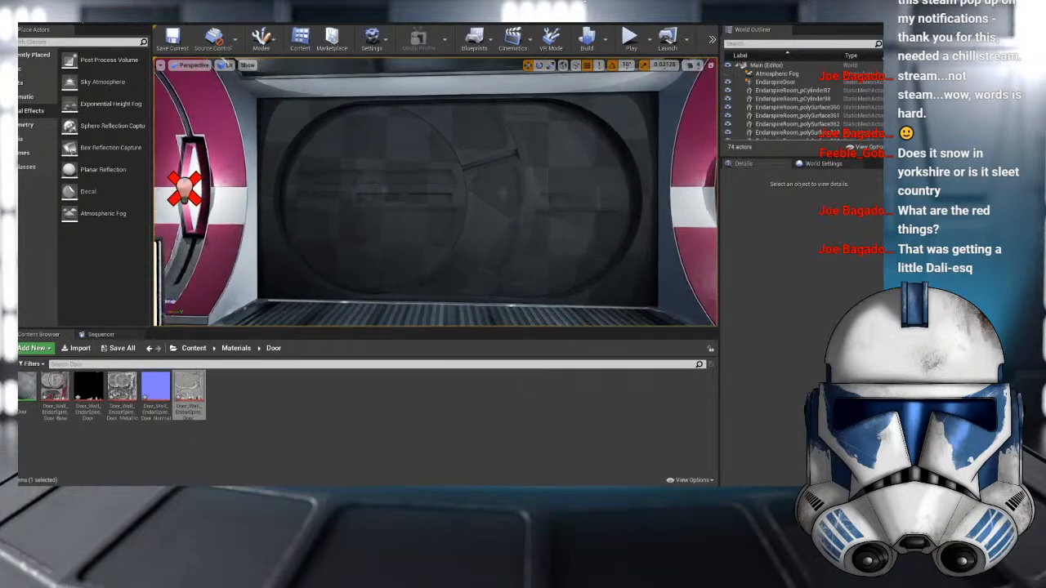
pyautogui.moveTo(25, 388); pyautogui.dragTo(437, 225)
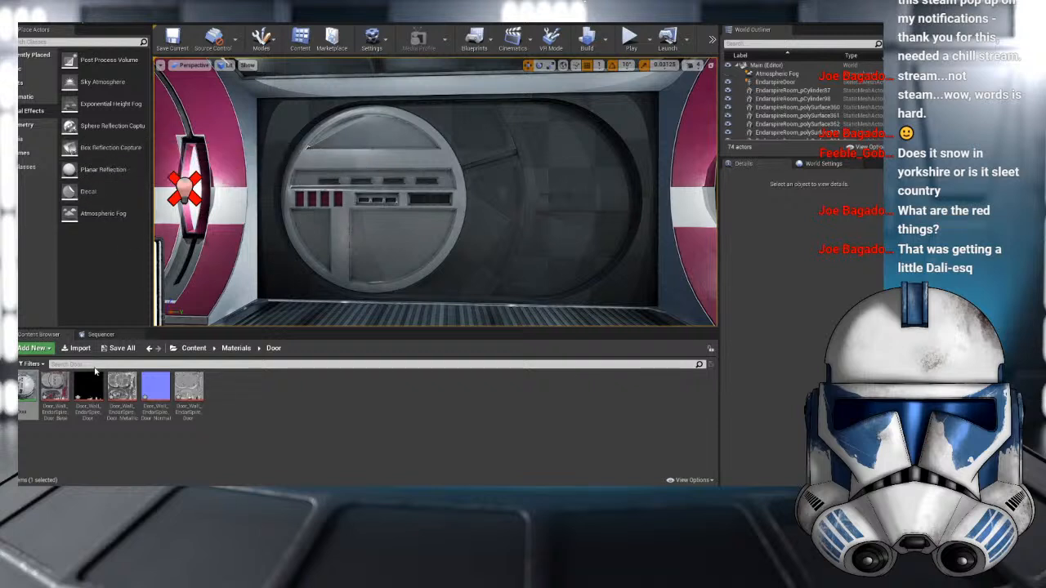
pyautogui.moveTo(54, 391); pyautogui.dragTo(280, 142)
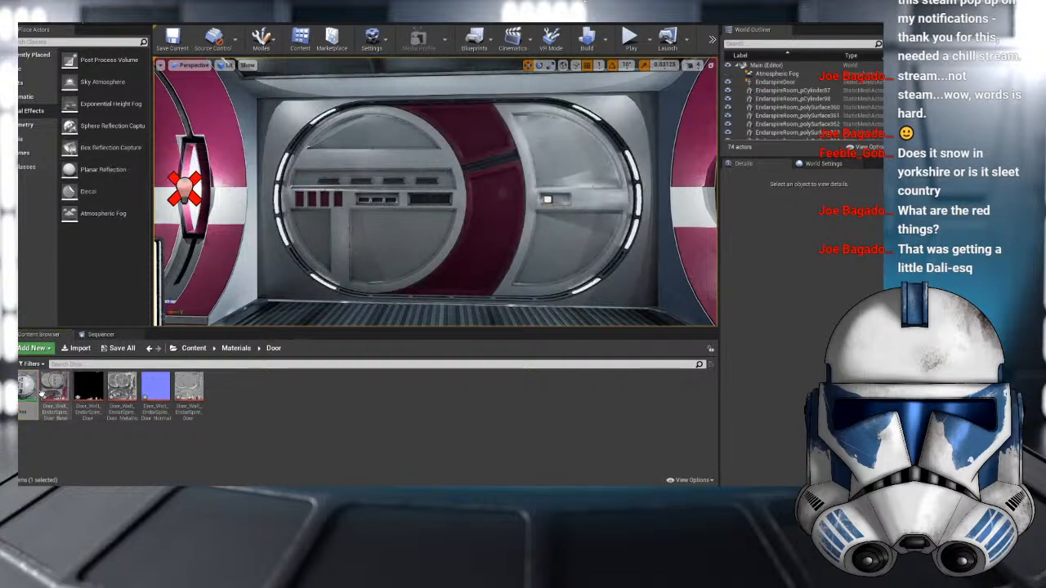
pyautogui.moveTo(27, 388)
pyautogui.mouseDown()
pyautogui.moveTo(286, 340)
pyautogui.moveTo(75, 405)
pyautogui.moveTo(27, 392)
pyautogui.mouseUp()
# - Examine the door's surface detail and lit frame up close and from several angles
pyautogui.moveTo(367, 277); pyautogui.dragTo(327, 265, button='right')
pyautogui.moveTo(327, 133); pyautogui.dragTo(364, 133, button='right')
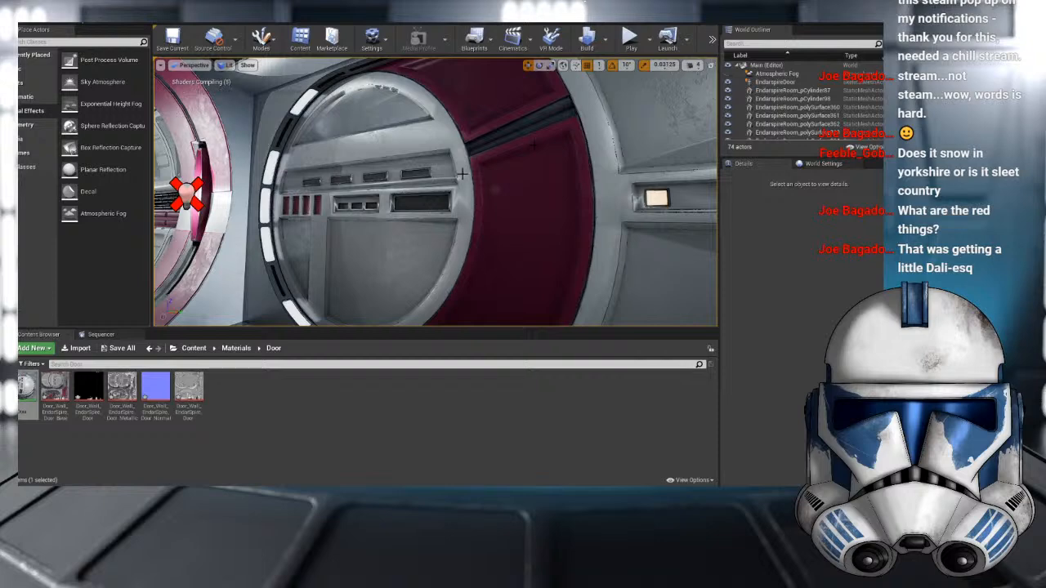
pyautogui.moveTo(535, 144)
pyautogui.keyDown('alt'); pyautogui.mouseDown()
pyautogui.moveTo(637, 144)
pyautogui.moveTo(637, 111)
pyautogui.moveTo(637, 142)
pyautogui.moveTo(660, 139)
pyautogui.moveTo(663, 152)
pyautogui.moveTo(539, 143)
pyautogui.mouseUp(); pyautogui.keyUp('alt')
pyautogui.keyDown('alt'); pyautogui.moveTo(539, 144); pyautogui.dragTo(653, 144, button='right'); pyautogui.keyUp('alt')
pyautogui.keyDown('alt'); pyautogui.moveTo(654, 143); pyautogui.dragTo(559, 122); pyautogui.keyUp('alt')
pyautogui.keyDown('alt'); pyautogui.moveTo(559, 123); pyautogui.dragTo(490, 123, button='right'); pyautogui.keyUp('alt')
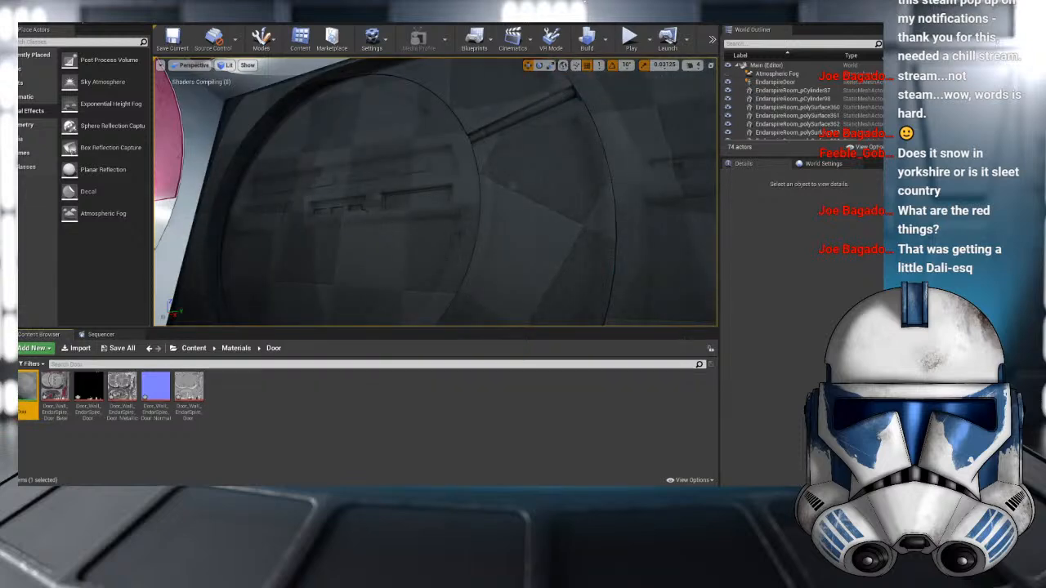
pyautogui.keyDown('alt'); pyautogui.moveTo(490, 163); pyautogui.dragTo(409, 192); pyautogui.keyUp('alt')
pyautogui.scroll(-4, 435, 192)
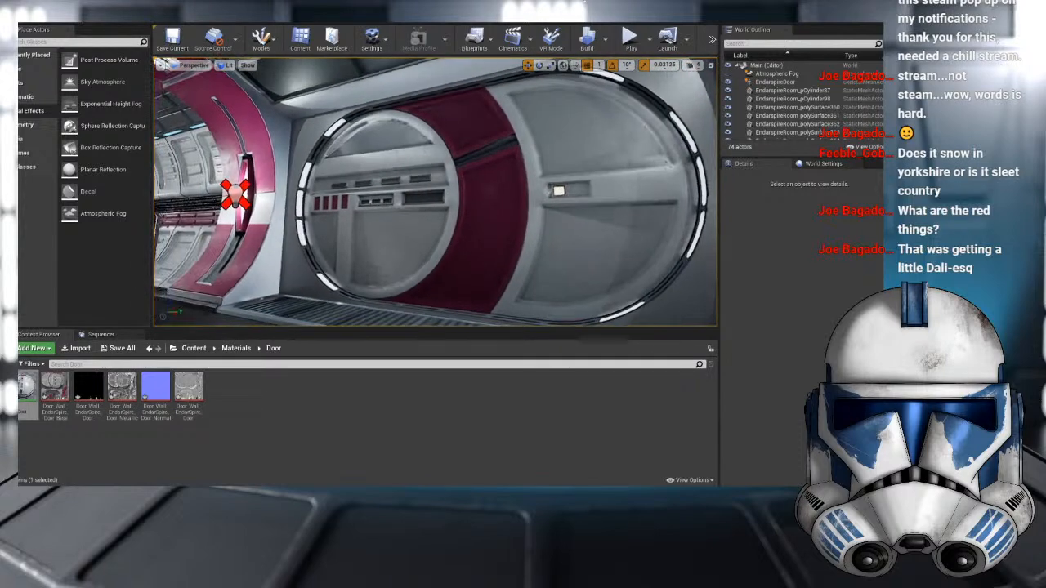
# - Select EndarspireDoor in the level and inspect the textured door from the front and at an angle
pyautogui.keyDown('alt'); pyautogui.moveTo(400, 149); pyautogui.dragTo(364, 155); pyautogui.keyUp('alt')
pyautogui.click(401, 149)
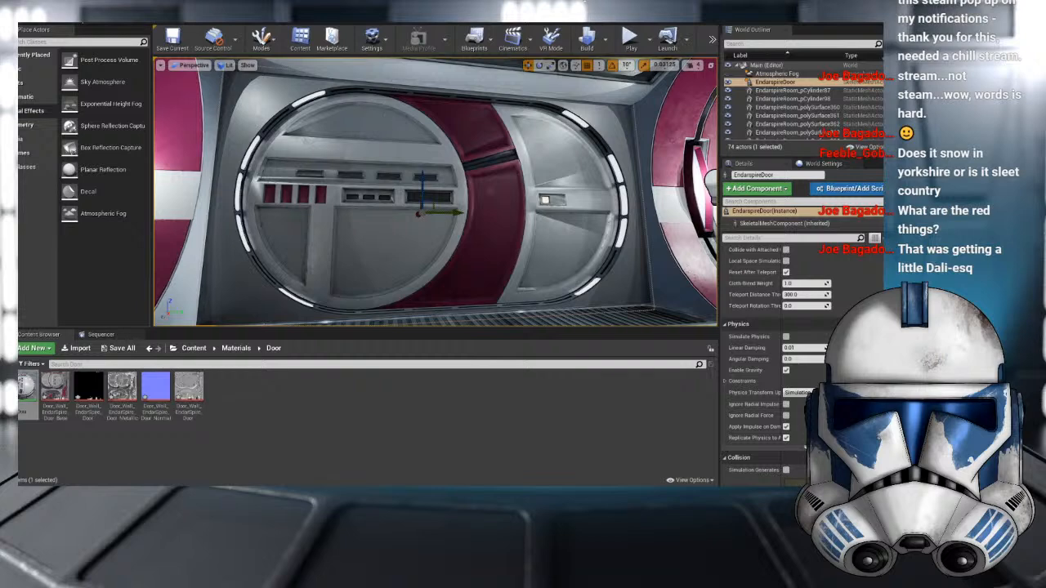
pyautogui.keyDown('alt'); pyautogui.moveTo(442, 254); pyautogui.dragTo(387, 266); pyautogui.keyUp('alt')
# - Switch to Maya and export all ES_Door panels and the frame as an OBJ file named Obj
pyautogui.moveTo(448, 488)
pyautogui.click(497, 456)
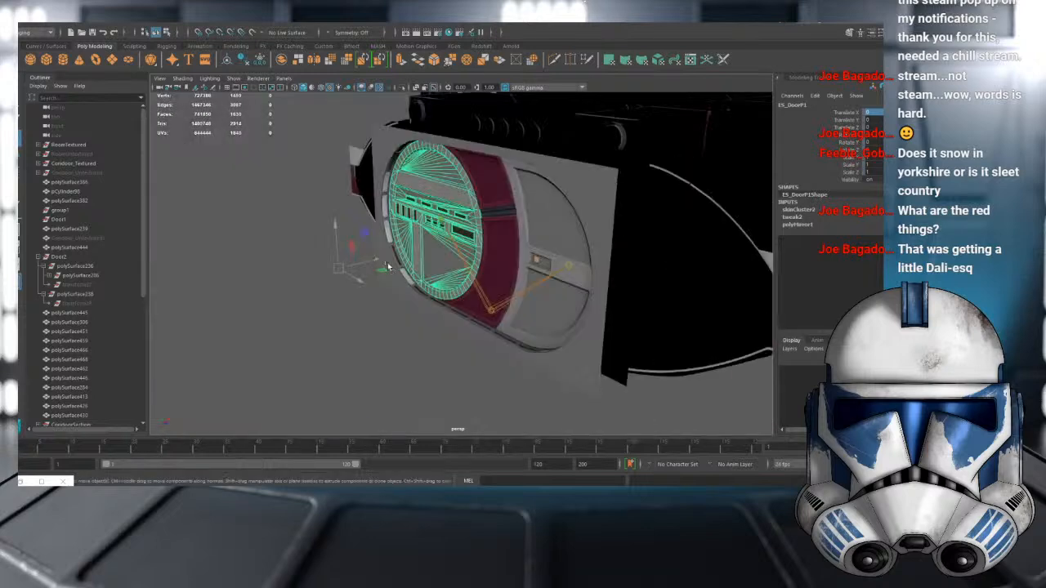
pyautogui.click(379, 183)
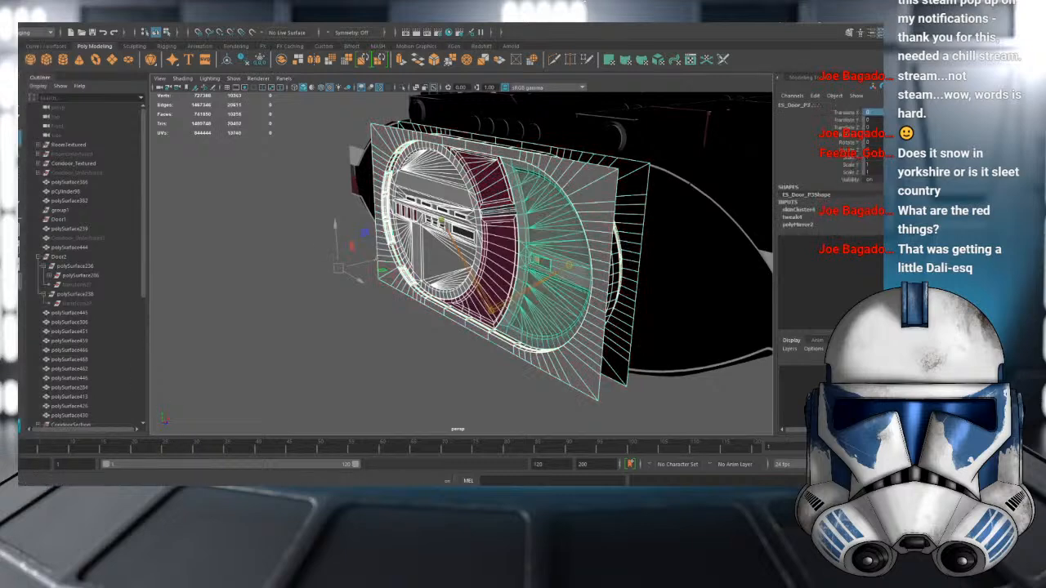
pyautogui.click(36, 25)
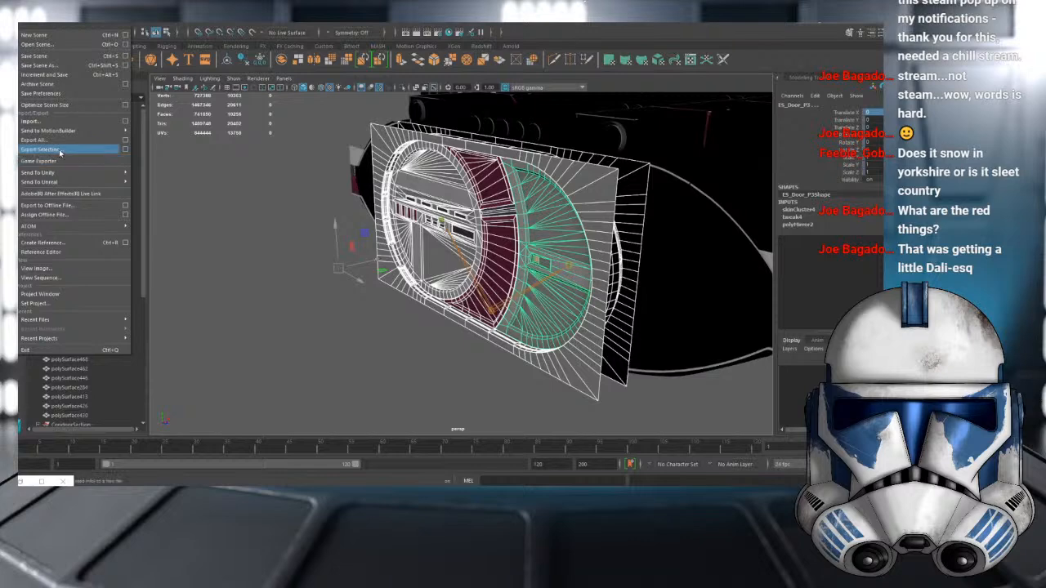
pyautogui.click(40, 150)
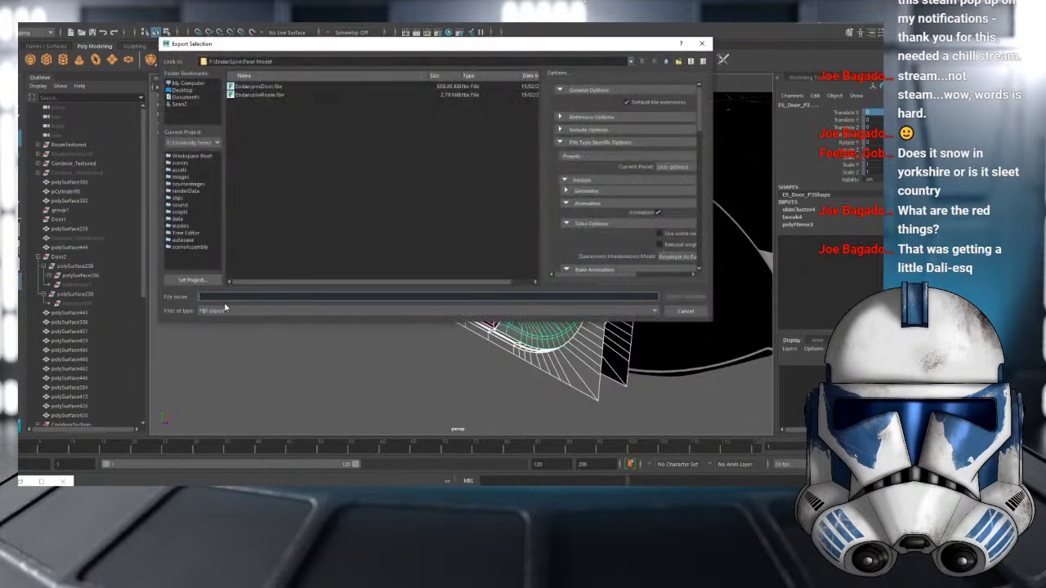
pyautogui.click(225, 310)
pyautogui.click(226, 367)
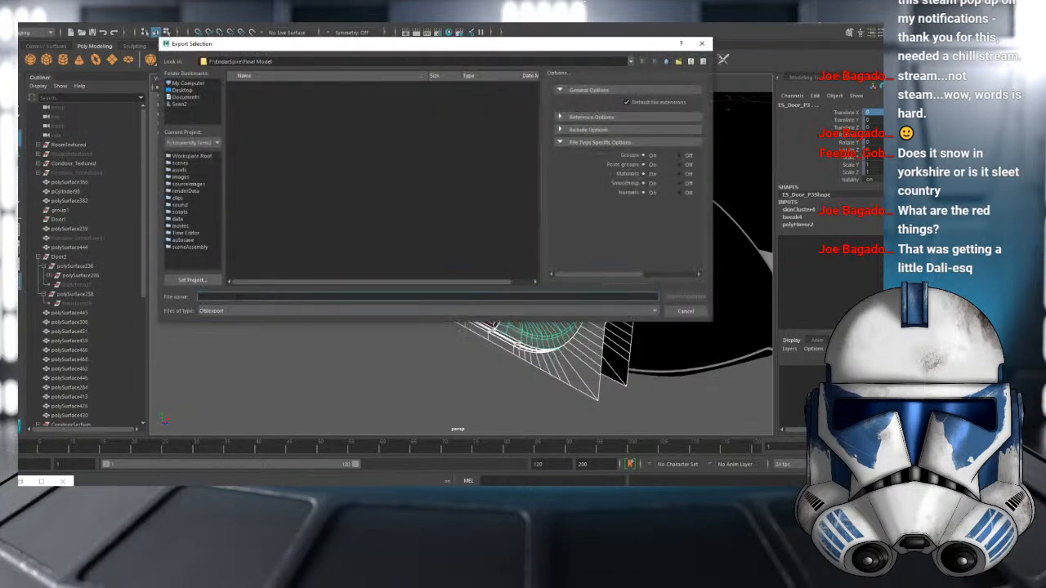
pyautogui.write('Obj')
pyautogui.press('Return')
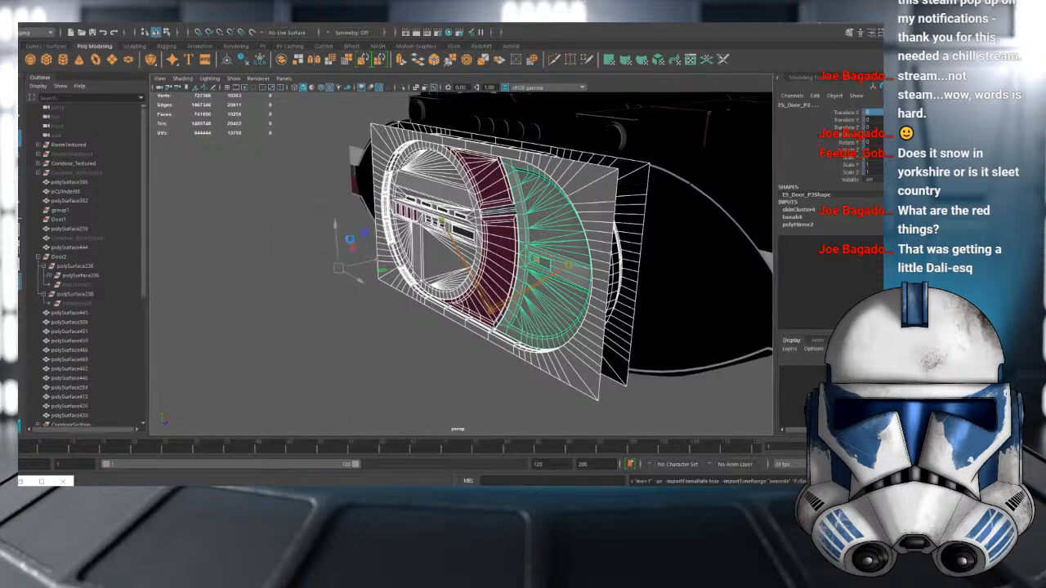
# - Scrub the door animation to compare the static OBJ copy with the rigged parts, and switch back to Unreal
pyautogui.click(351, 242)
pyautogui.click(416, 277)
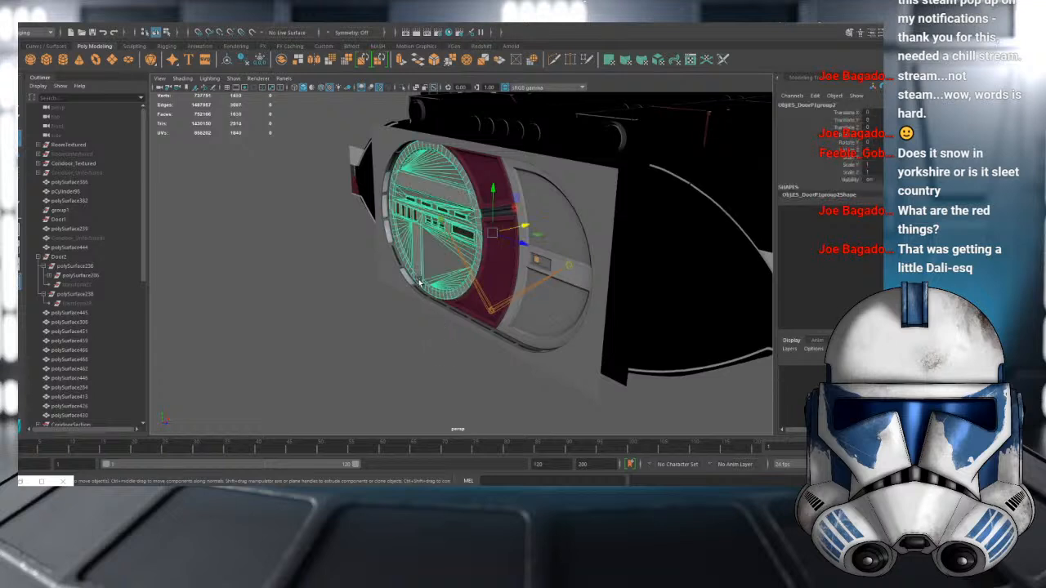
pyautogui.click(317, 418)
pyautogui.click(127, 444)
pyautogui.moveTo(90, 441); pyautogui.dragTo(315, 472)
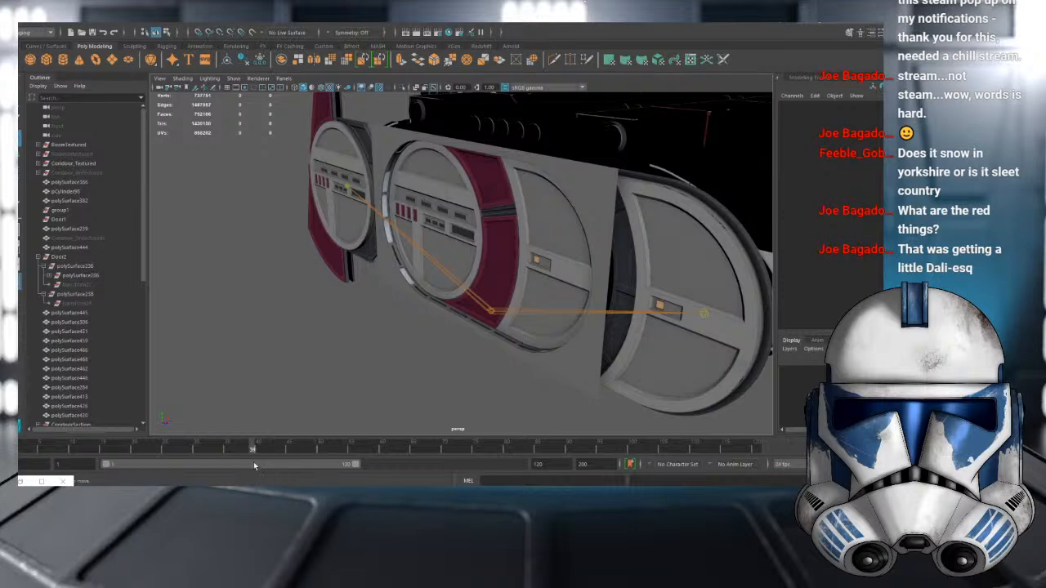
pyautogui.click(354, 240)
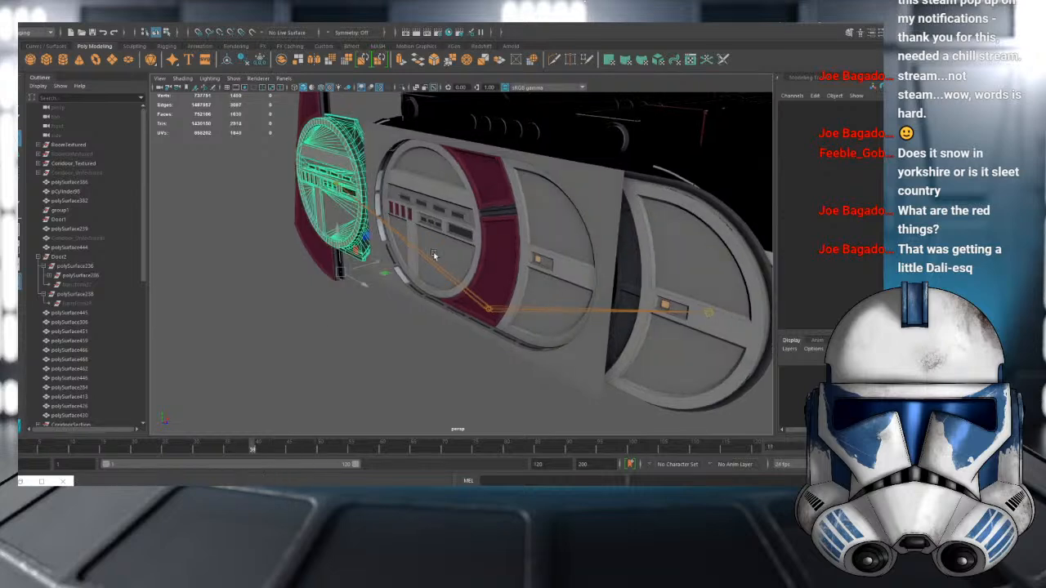
pyautogui.keyDown('alt'); pyautogui.moveTo(434, 256); pyautogui.dragTo(588, 260); pyautogui.keyUp('alt')
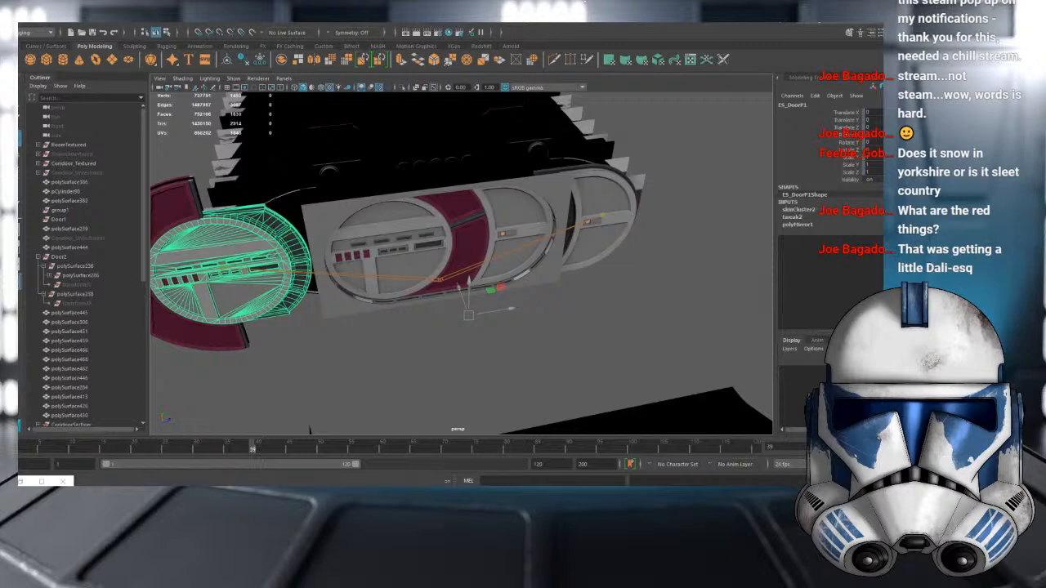
pyautogui.hotkey('alt', 'Tab')
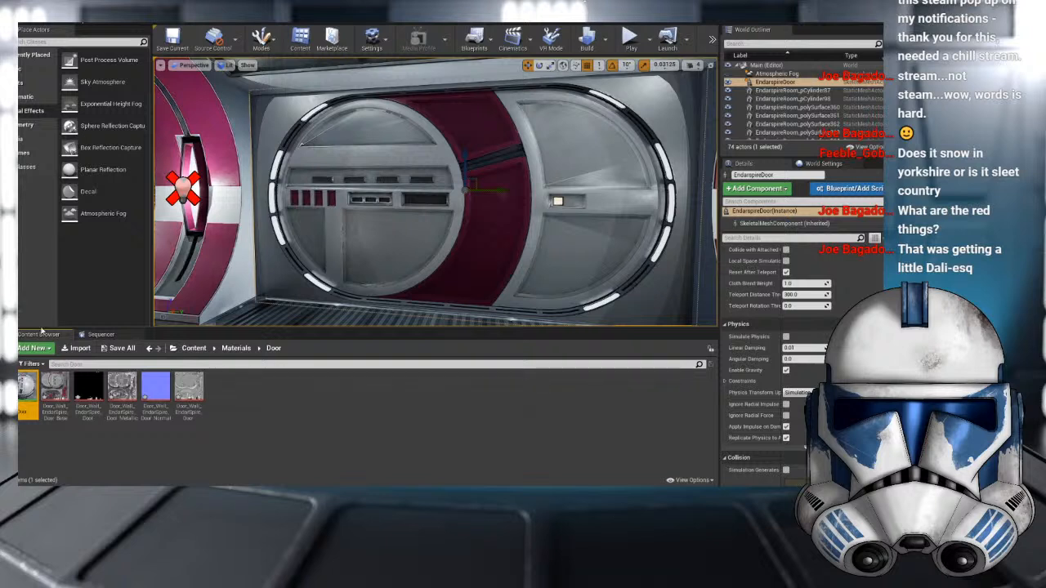
# - Create a second material in the Door folder and apply it to the frame section of EndarspireDoor
pyautogui.moveTo(290, 207); pyautogui.dragTo(289, 162, button='right')
pyautogui.press('w')
pyautogui.press('w')
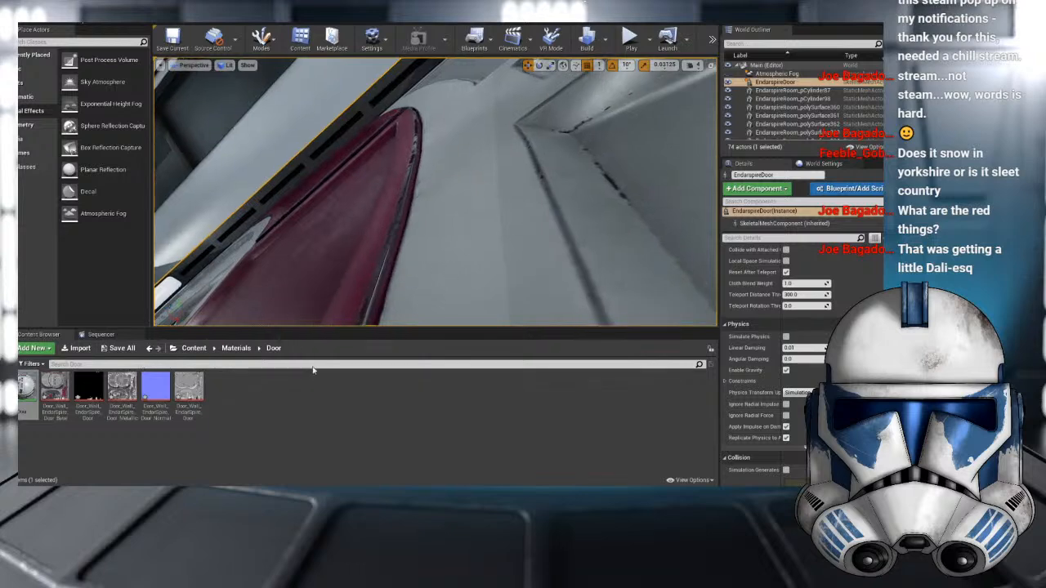
pyautogui.rightClick(290, 402)
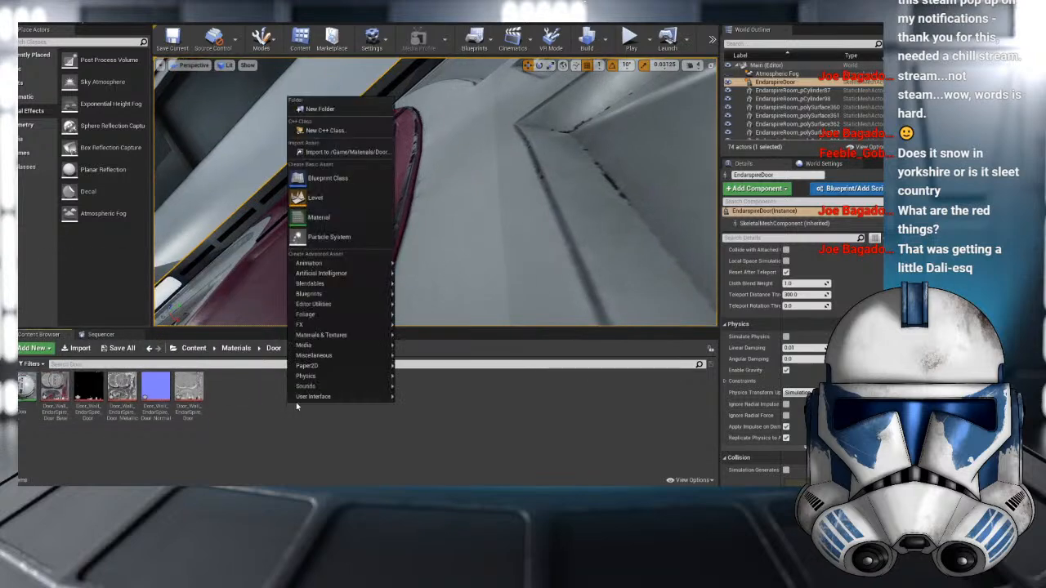
pyautogui.click(318, 217)
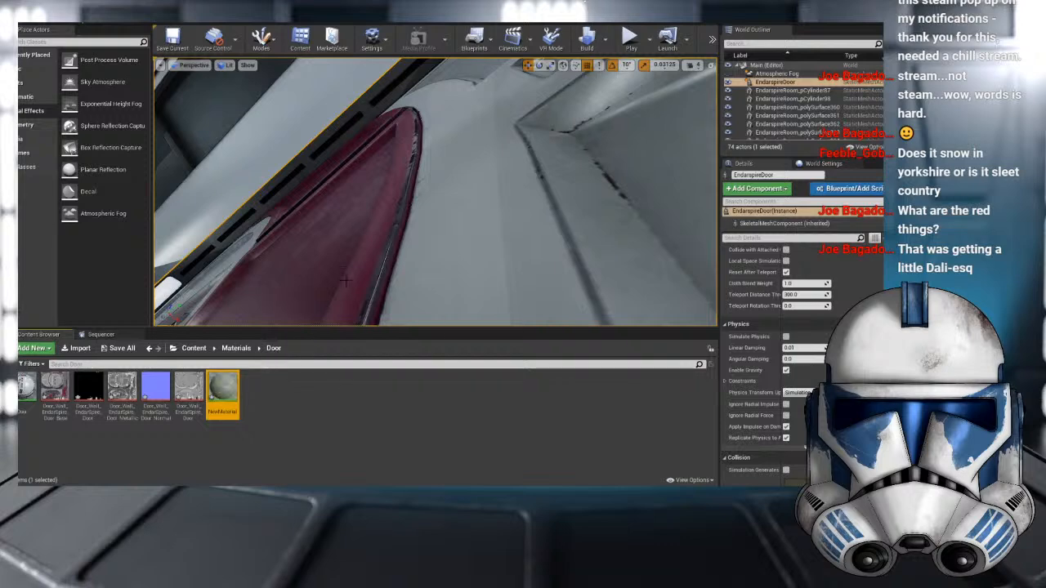
pyautogui.moveTo(232, 380); pyautogui.dragTo(419, 225)
pyautogui.moveTo(418, 226); pyautogui.dragTo(307, 277, button='right')
pyautogui.press('s')
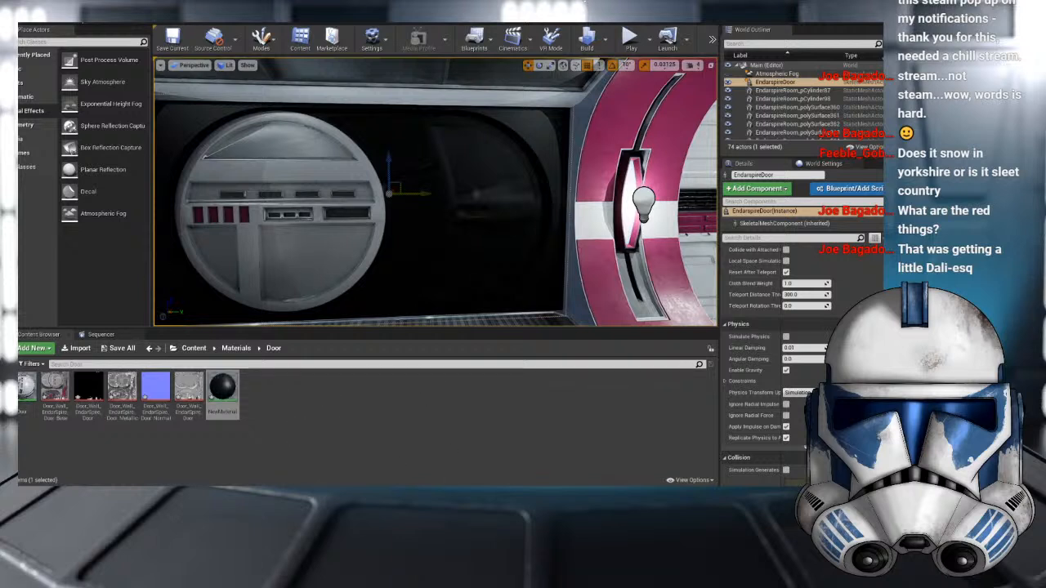
# - Force delete the EndarspireDoor skeletal mesh, animation, physics asset and skeleton from the Meshes folder
pyautogui.click(236, 348)
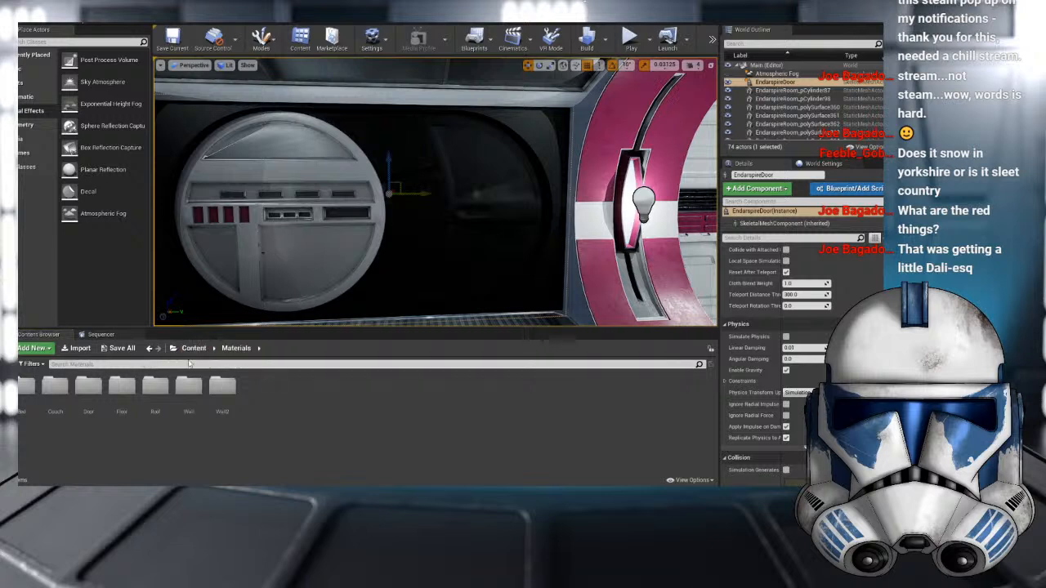
pyautogui.click(204, 349)
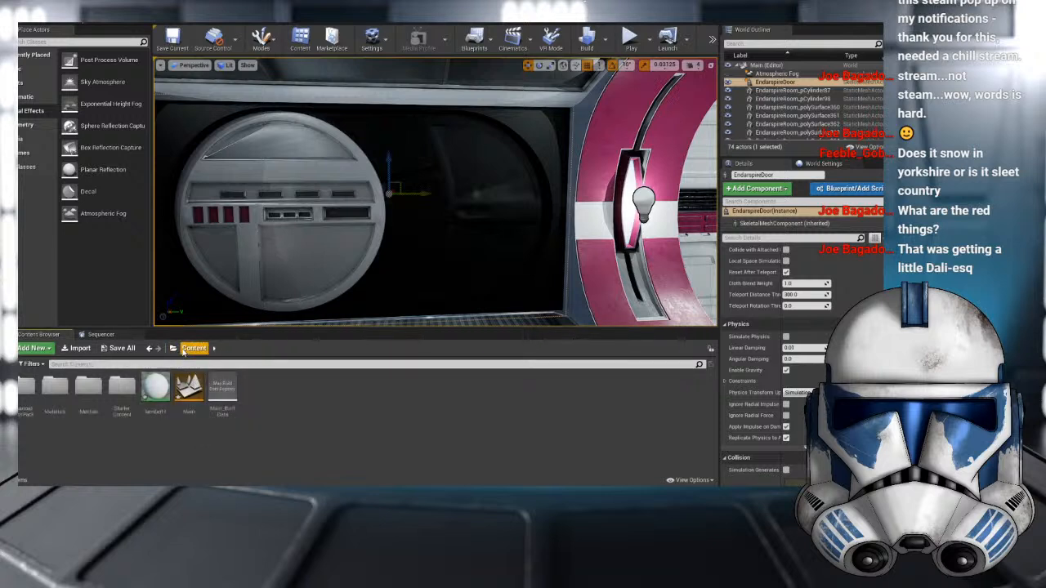
pyautogui.doubleClick(86, 383)
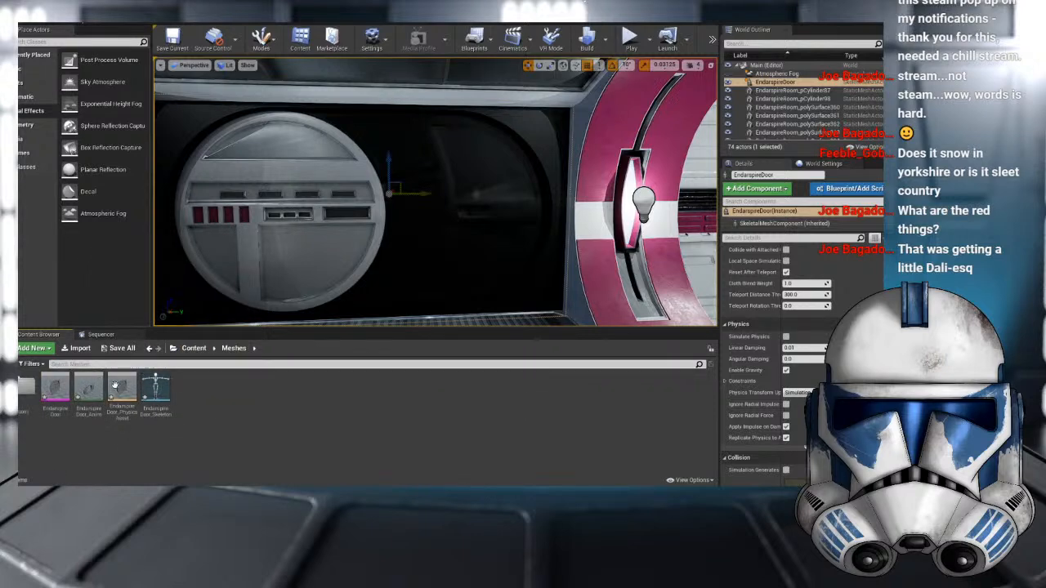
pyautogui.keyDown('ctrl'); pyautogui.click(81, 392); pyautogui.keyUp('ctrl')
pyautogui.keyDown('ctrl'); pyautogui.click(55, 390); pyautogui.keyUp('ctrl')
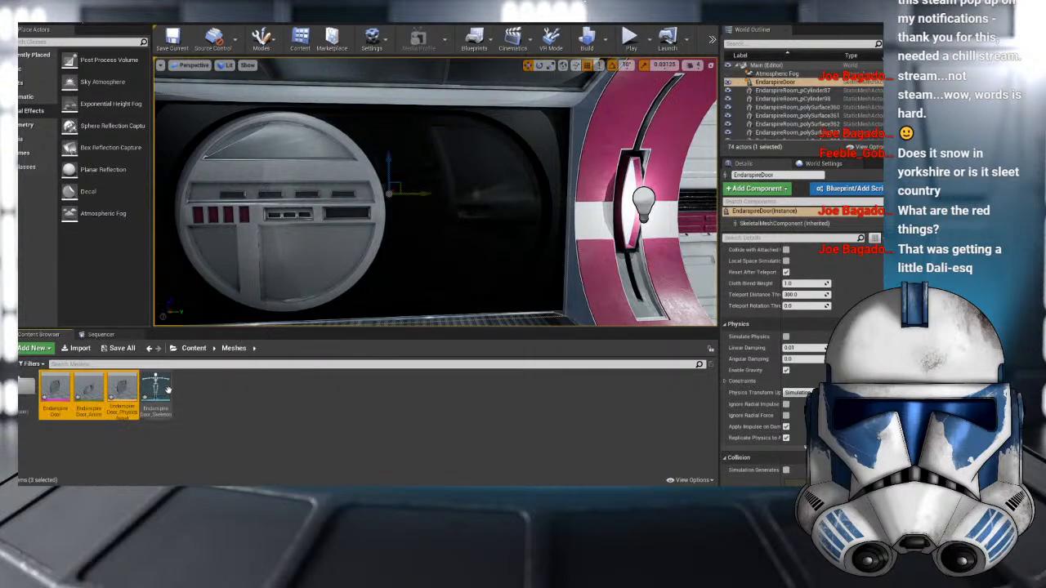
pyautogui.press('Delete')
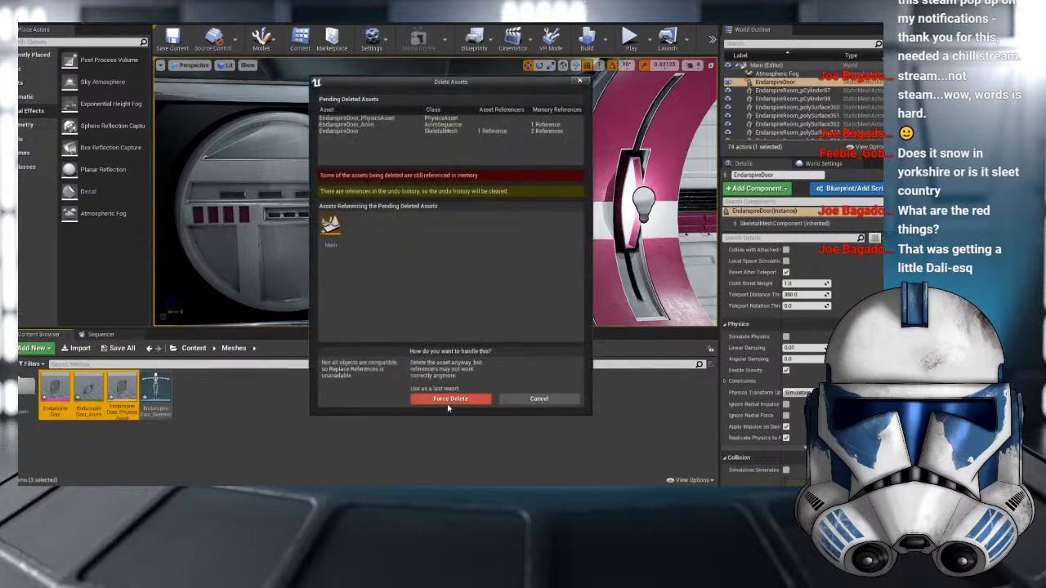
pyautogui.click(448, 399)
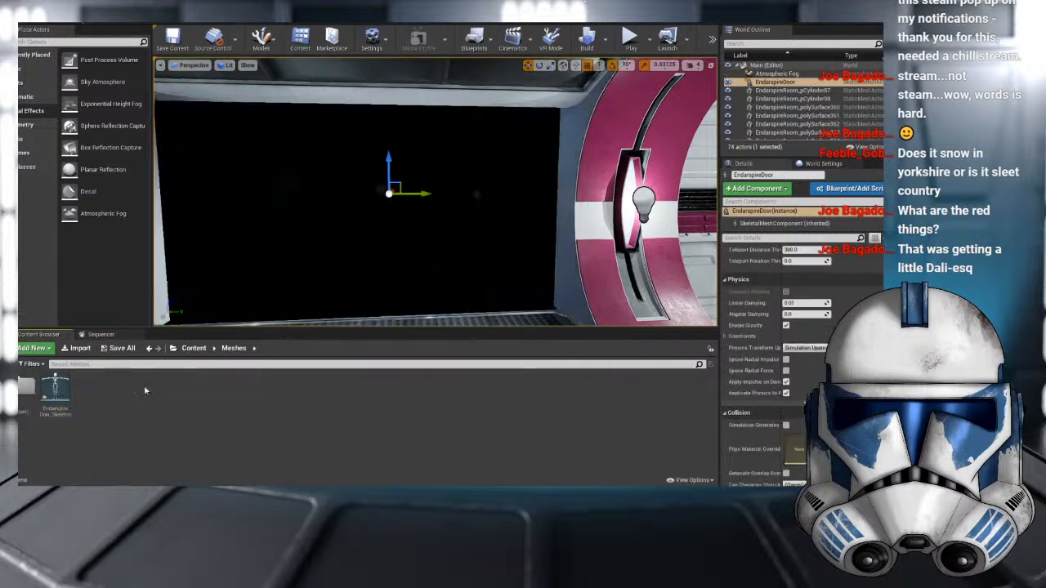
pyautogui.click(54, 392)
pyautogui.press('Delete')
pyautogui.click(383, 400)
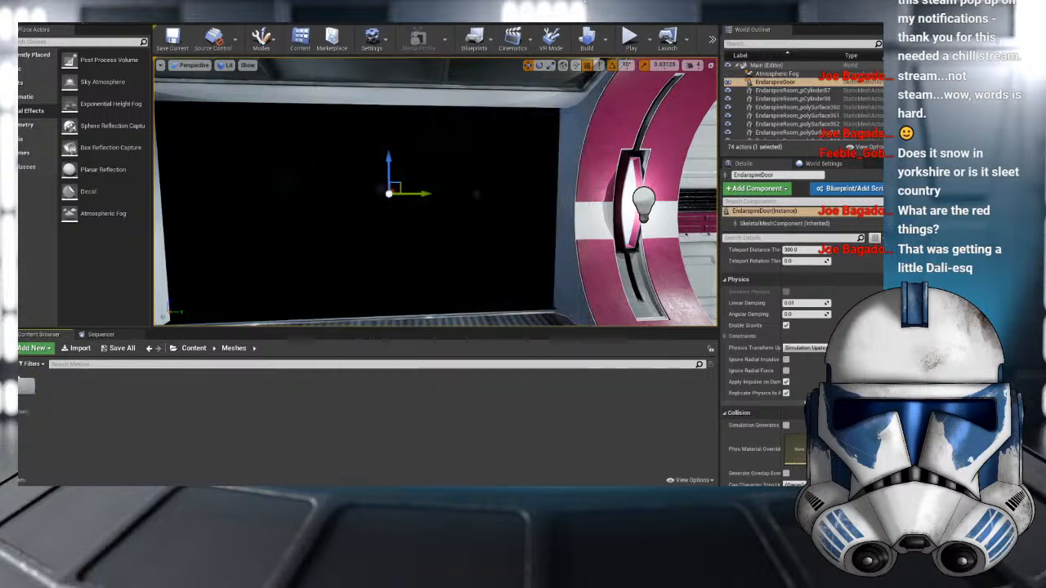
# - Import the Obj file into the Meshes folder as static meshes and place all five door parts in the level
pyautogui.moveTo(177, 424); pyautogui.dragTo(175, 424)
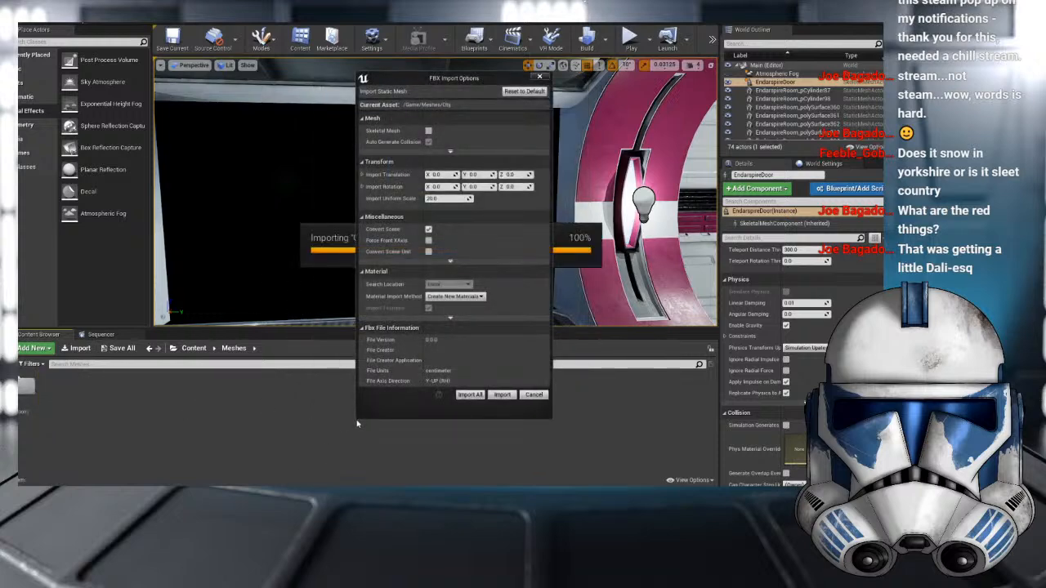
pyautogui.click(460, 392)
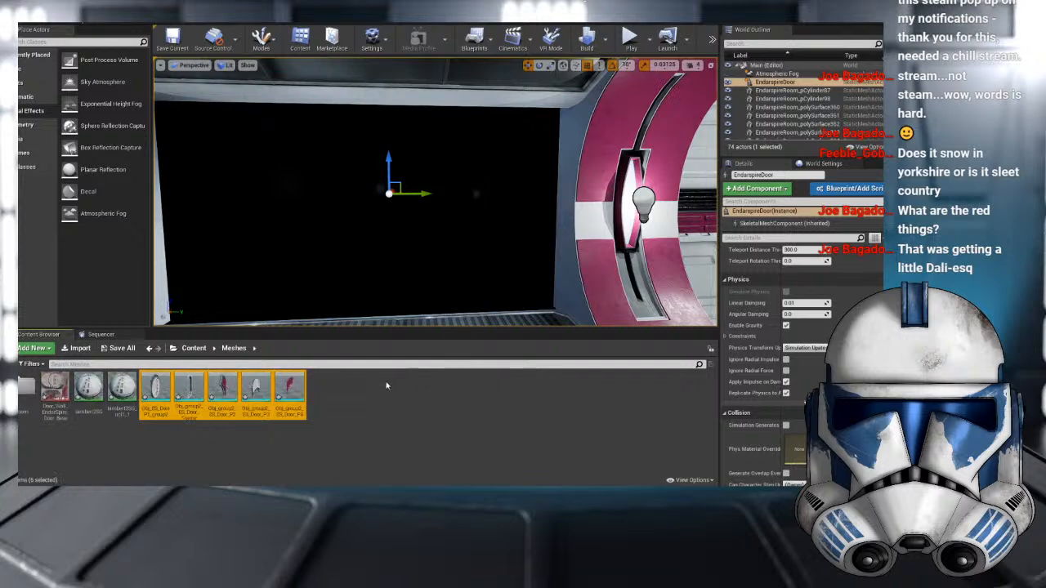
pyautogui.moveTo(257, 379); pyautogui.dragTo(420, 314)
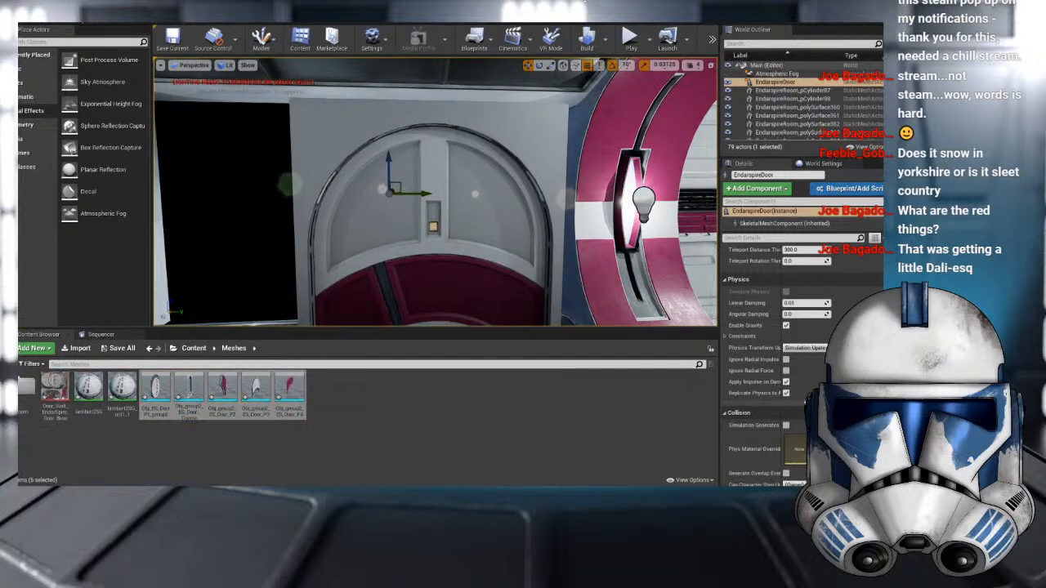
# - Force delete the imported base color texture and the two lambert2SG materials from the Meshes folder
pyautogui.doubleClick(27, 383)
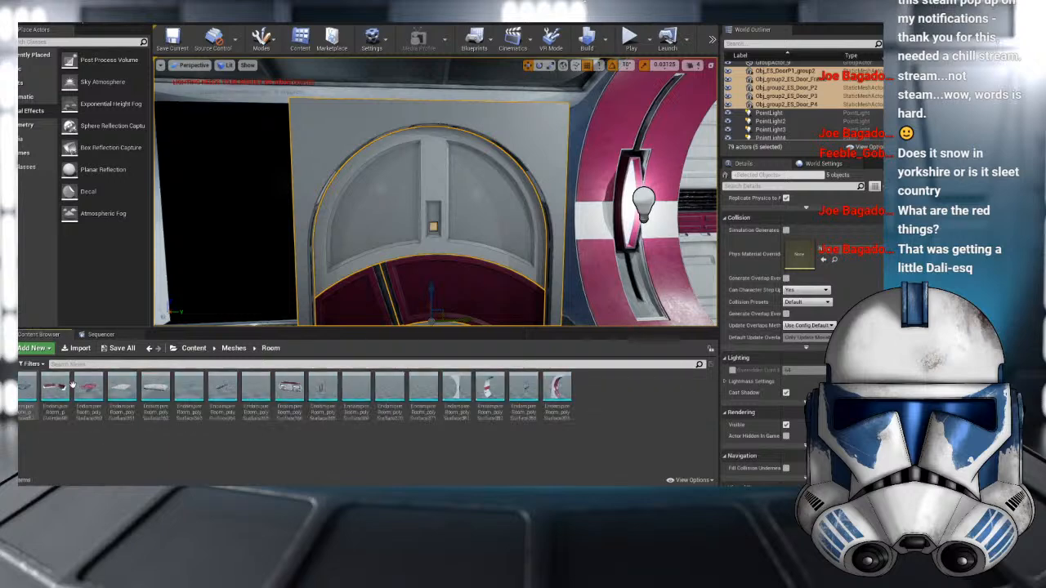
pyautogui.click(235, 348)
pyautogui.click(56, 386)
pyautogui.keyDown('shift'); pyautogui.click(121, 387); pyautogui.keyUp('shift')
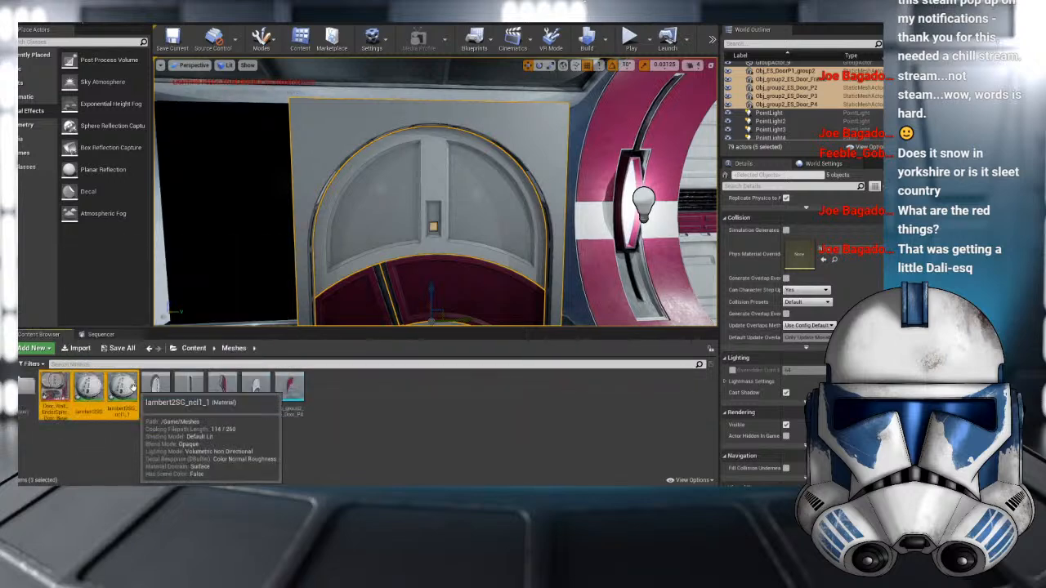
pyautogui.press('Delete')
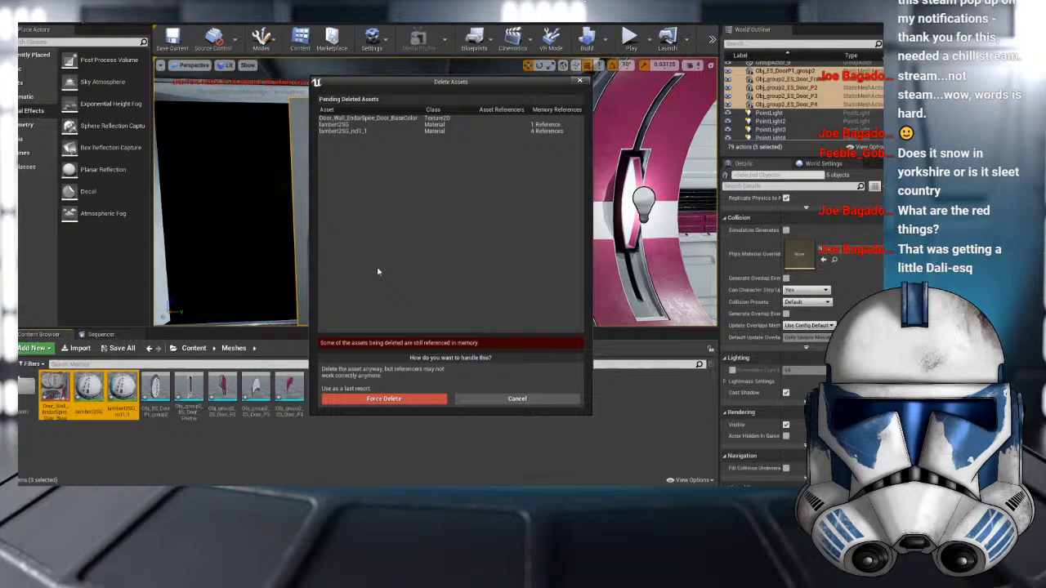
pyautogui.click(407, 399)
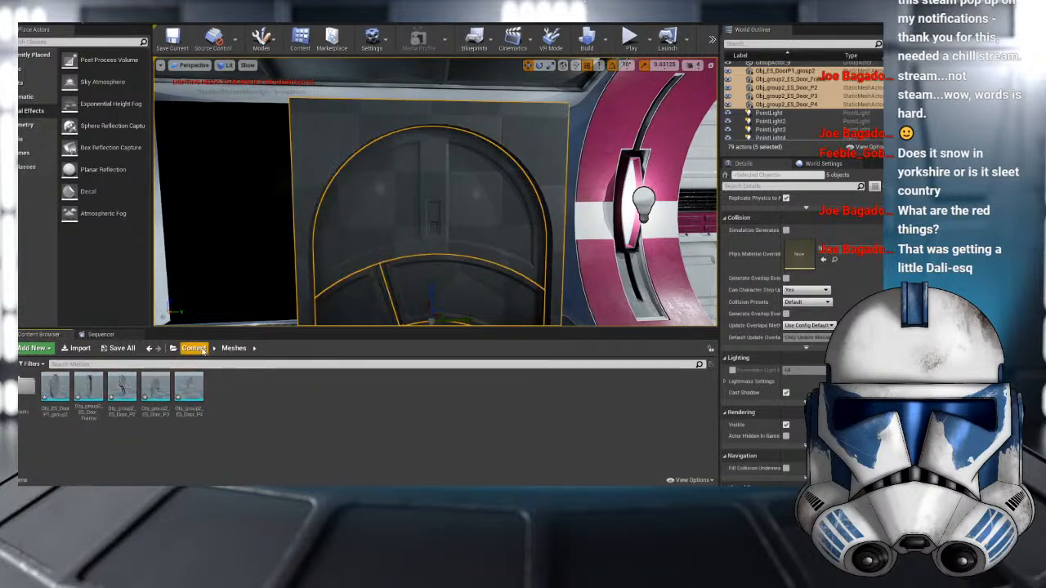
# - Delete the leftover lambert1 material from the Content folder
pyautogui.click(193, 348)
pyautogui.click(151, 391)
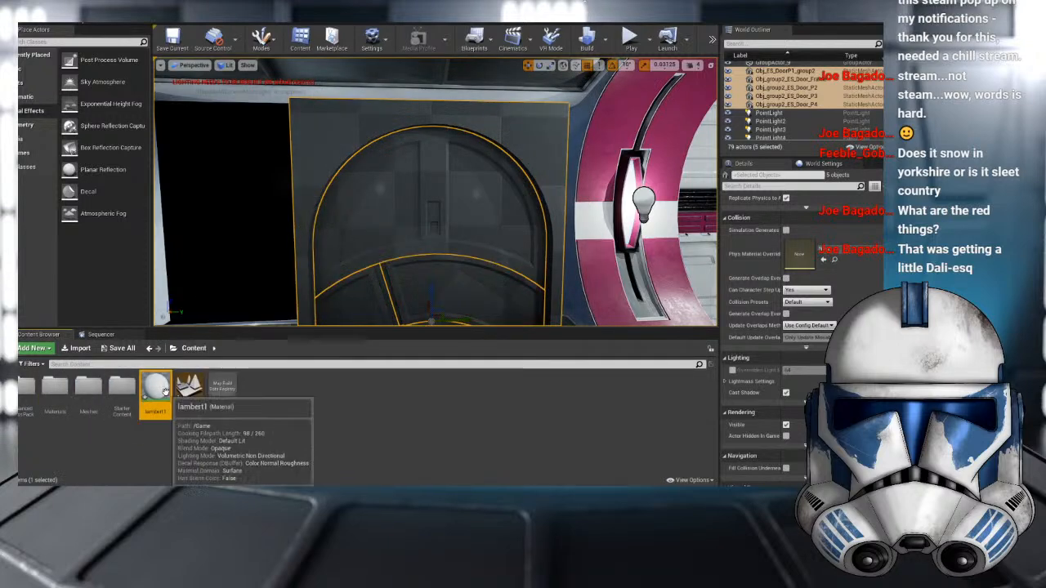
pyautogui.press('Delete')
pyautogui.click(420, 402)
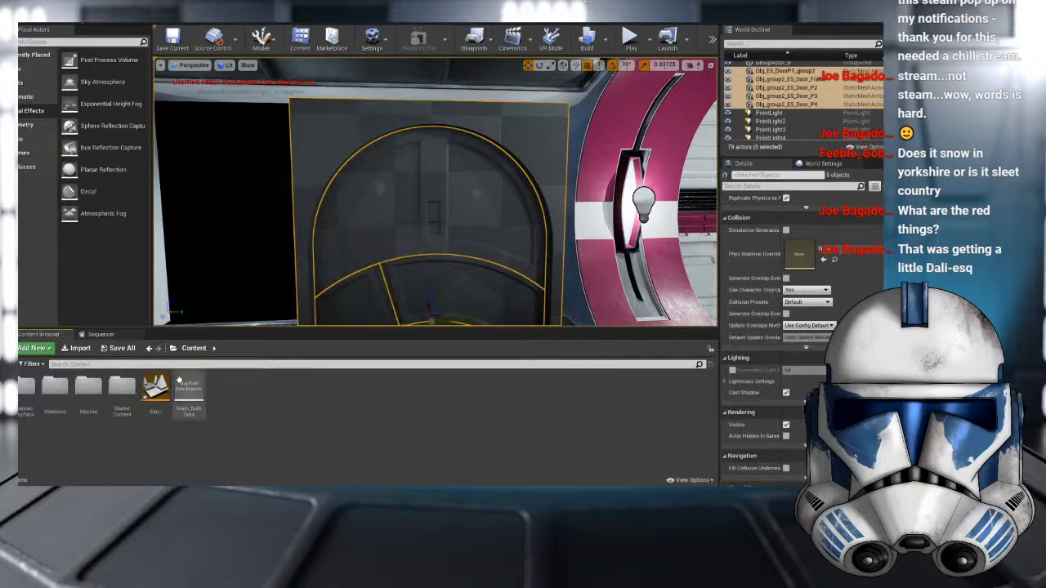
# - Apply the door material from the Materials/Door folder to the frame and panels of the imported door in the level
pyautogui.doubleClick(55, 386)
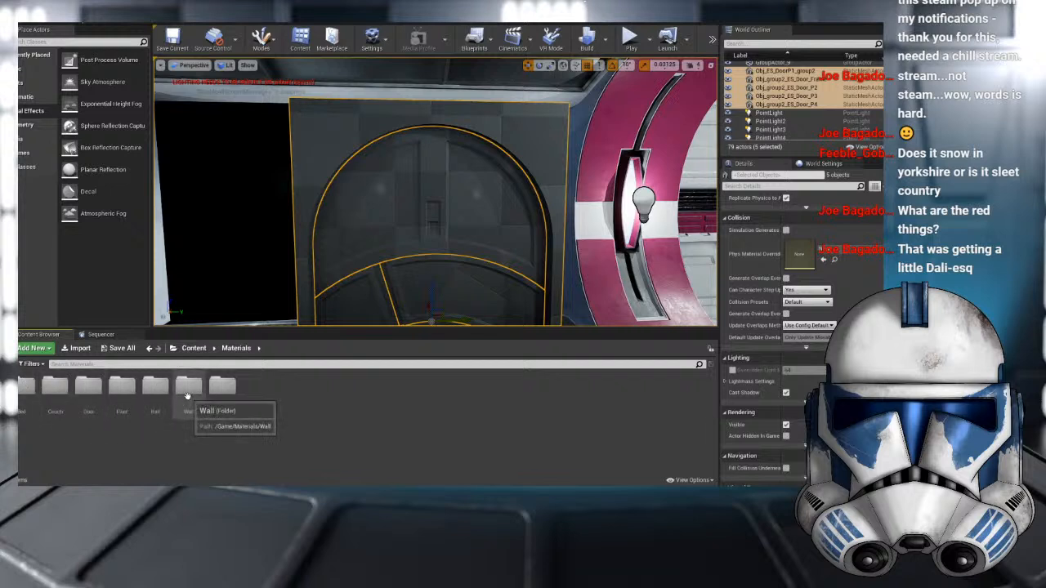
pyautogui.doubleClick(82, 392)
pyautogui.moveTo(28, 391); pyautogui.dragTo(367, 229)
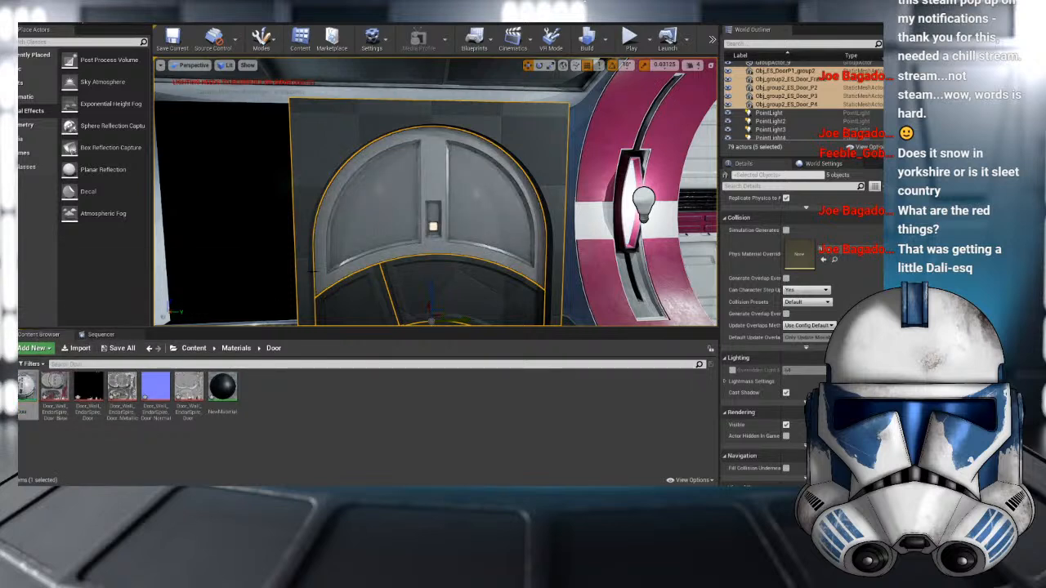
pyautogui.moveTo(28, 390); pyautogui.dragTo(327, 186)
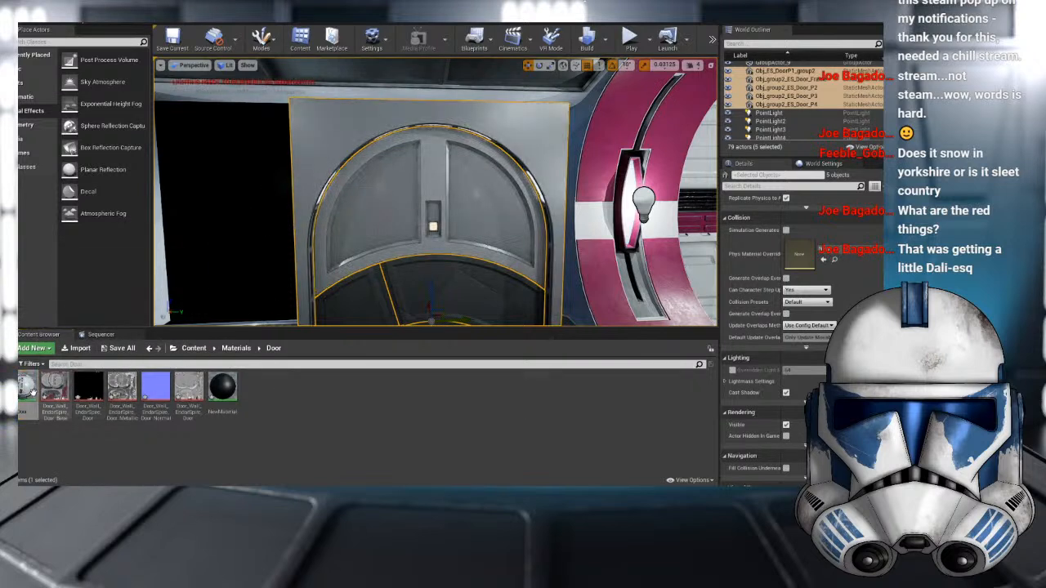
pyautogui.moveTo(28, 391); pyautogui.dragTo(445, 270)
pyautogui.scroll(-3, 447, 275)
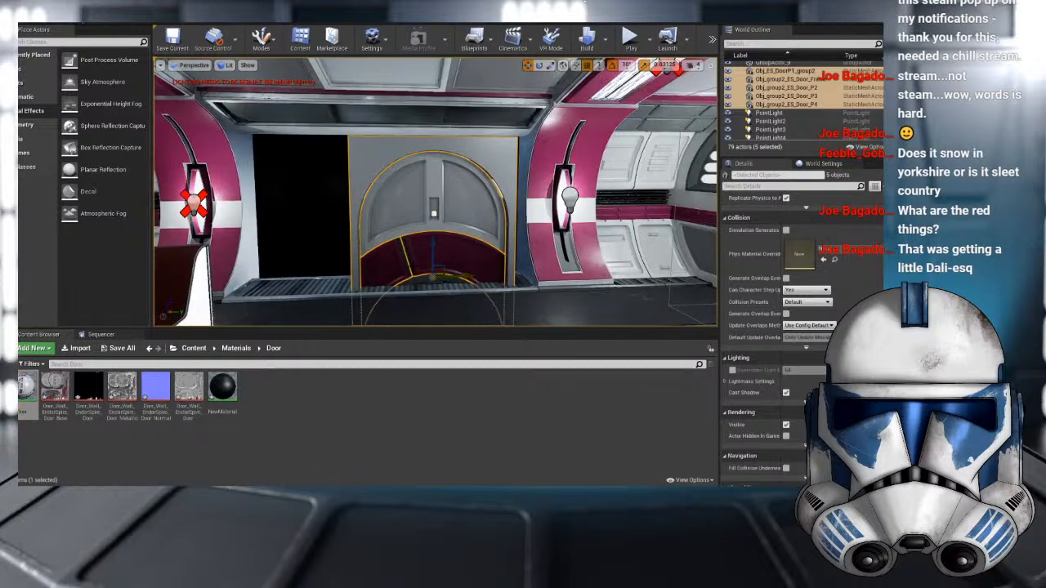
pyautogui.moveTo(163, 296)
pyautogui.keyDown('alt'); pyautogui.mouseDown()
pyautogui.moveTo(186, 209)
pyautogui.moveTo(164, 296)
pyautogui.mouseUp(); pyautogui.keyUp('alt')
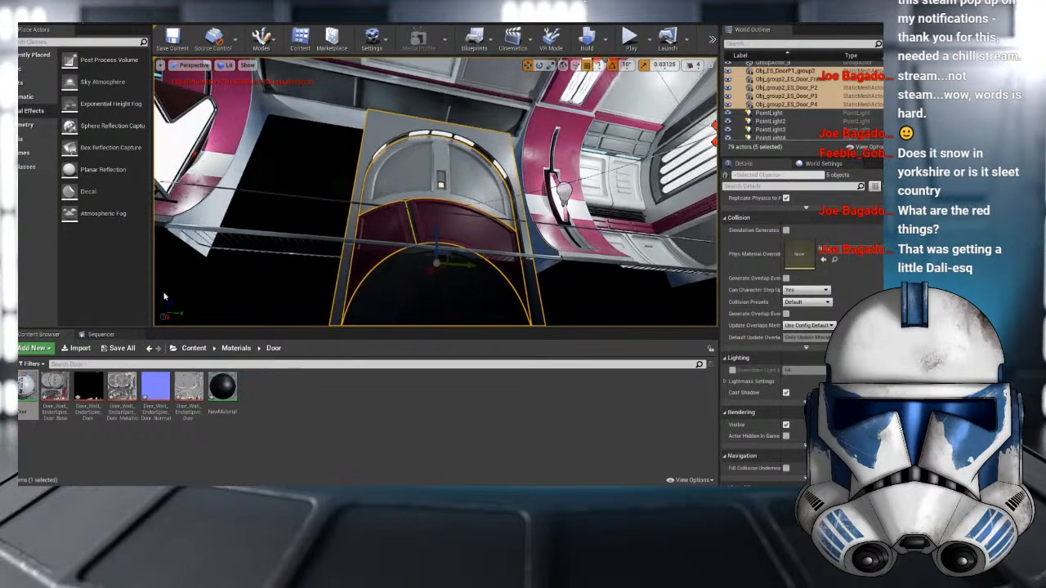
pyautogui.moveTo(28, 389); pyautogui.dragTo(572, 319)
pyautogui.keyDown('alt'); pyautogui.moveTo(520, 219); pyautogui.dragTo(331, 183); pyautogui.keyUp('alt')
pyautogui.moveTo(435, 192); pyautogui.dragTo(503, 180, button='right')
pyautogui.moveTo(528, 268)
pyautogui.keyDown('alt'); pyautogui.mouseDown()
pyautogui.moveTo(473, 274)
pyautogui.moveTo(527, 269)
pyautogui.mouseUp(); pyautogui.keyUp('alt')
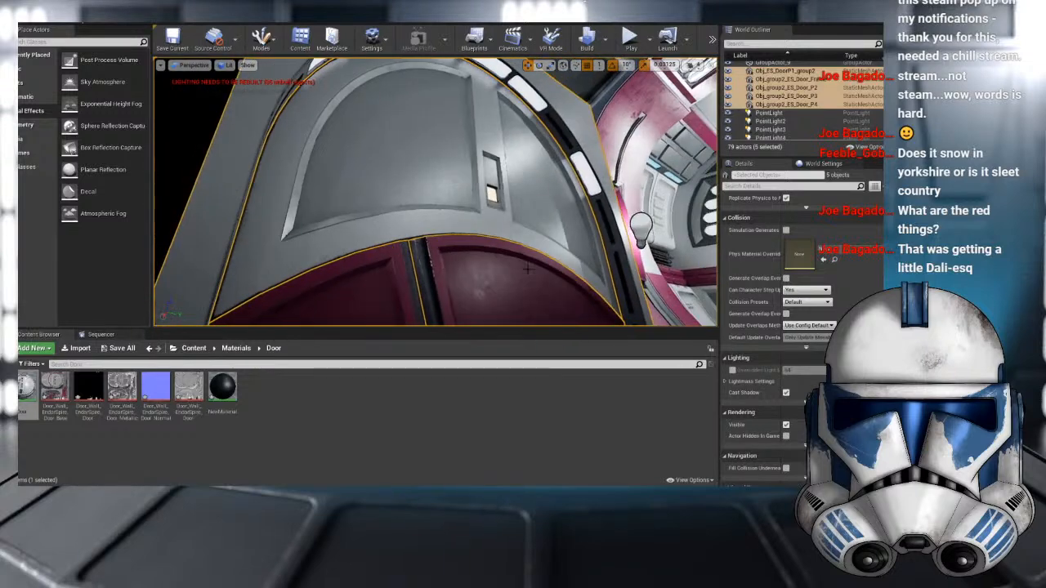
# - Switch to Maya and scrub through the door's opening animation to compare the rigged panels with the imported parts
pyautogui.moveTo(472, 484)
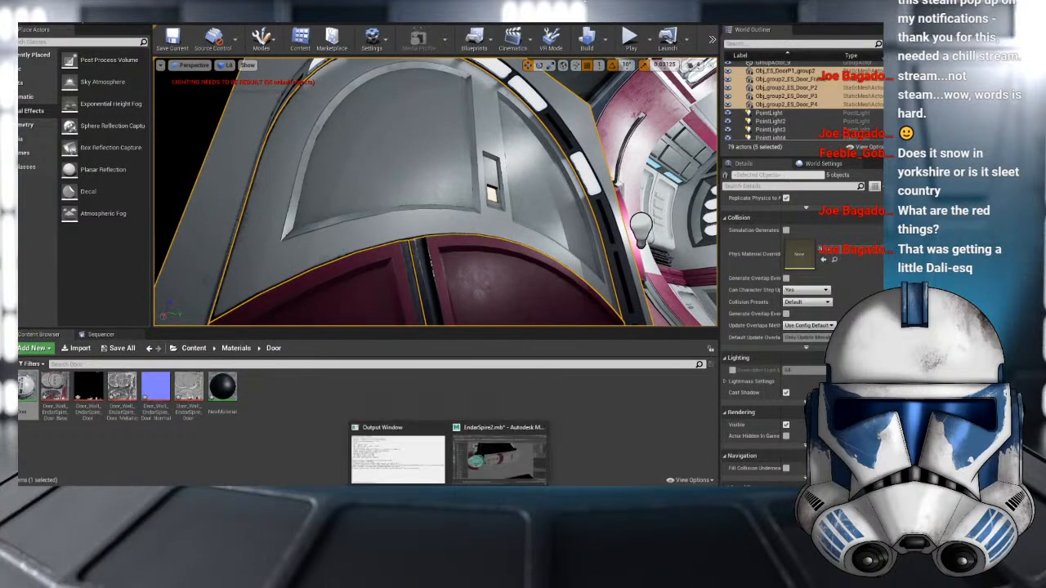
pyautogui.click(520, 464)
pyautogui.moveTo(423, 317)
pyautogui.keyDown('alt'); pyautogui.mouseDown()
pyautogui.moveTo(373, 261)
pyautogui.moveTo(406, 317)
pyautogui.mouseUp(); pyautogui.keyUp('alt')
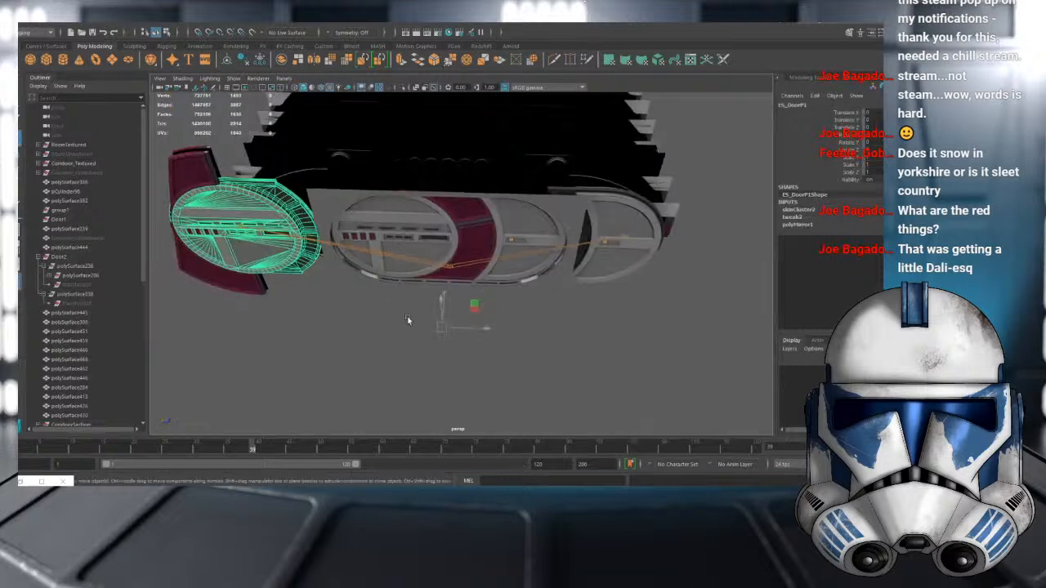
pyautogui.moveTo(253, 445); pyautogui.dragTo(21, 441)
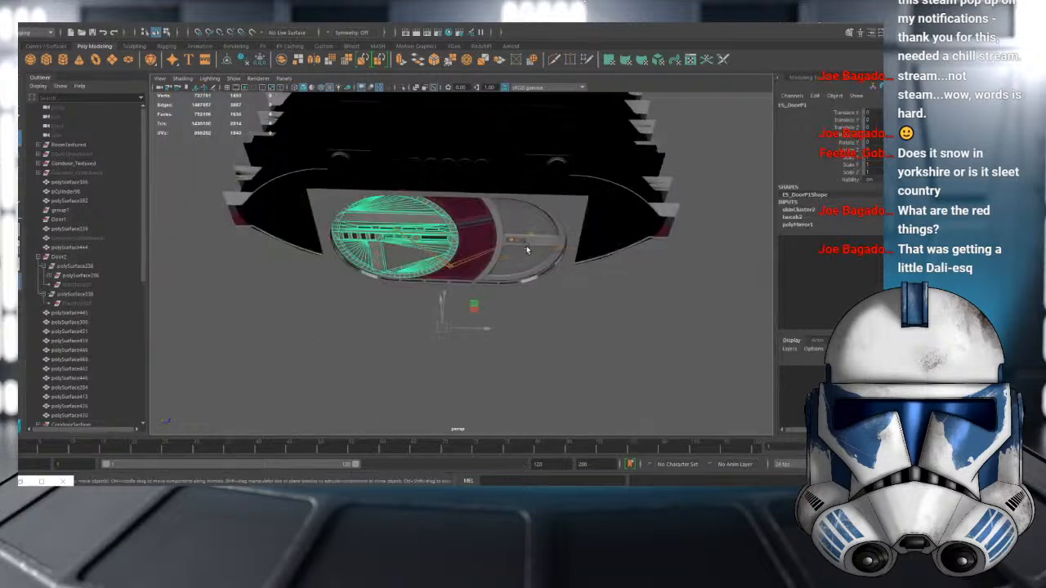
pyautogui.scroll(3, 449, 272)
pyautogui.keyDown('alt'); pyautogui.moveTo(449, 271); pyautogui.dragTo(286, 400); pyautogui.keyUp('alt')
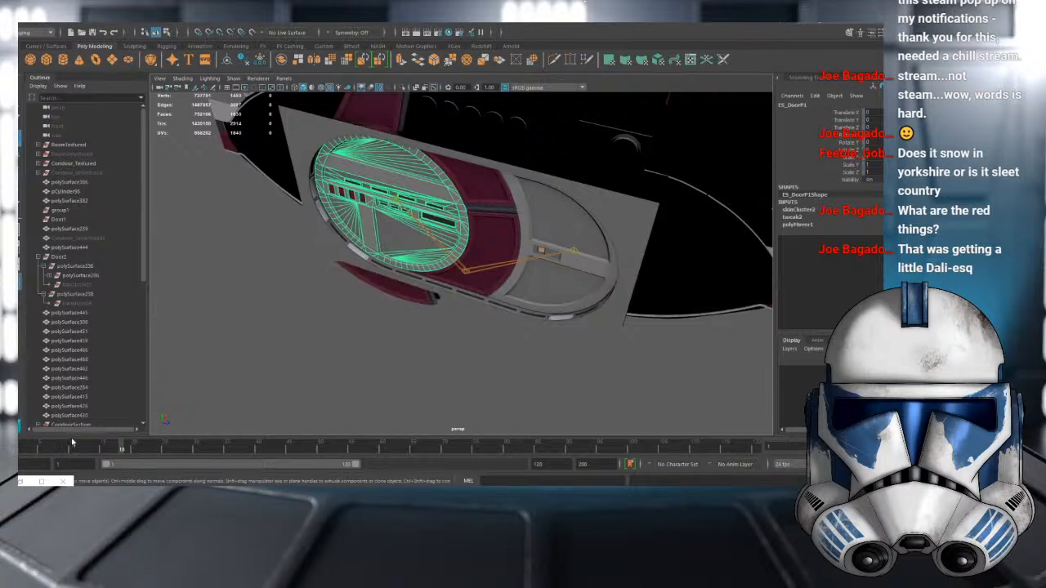
pyautogui.moveTo(84, 438); pyautogui.dragTo(233, 445)
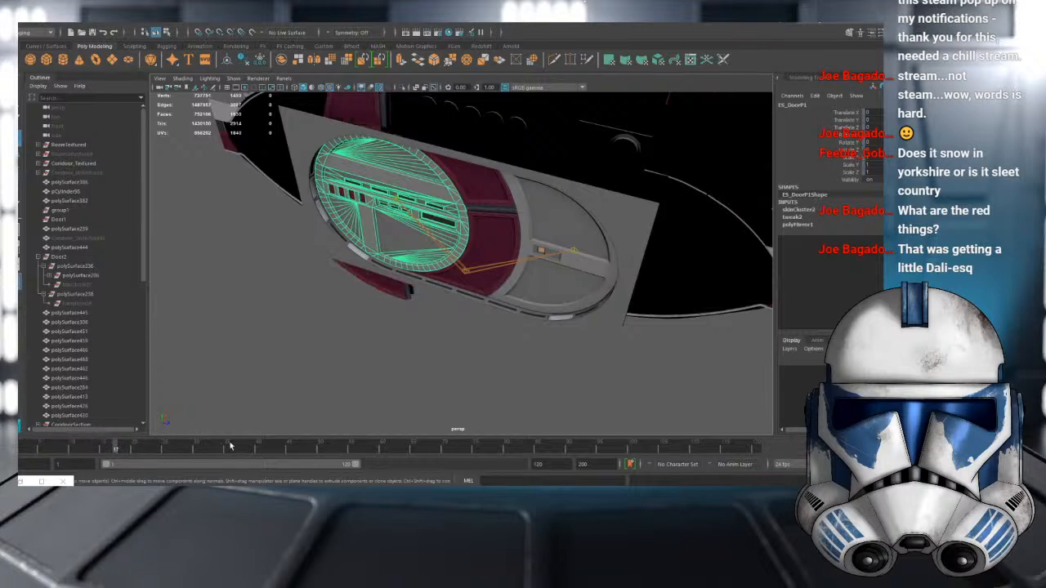
pyautogui.scroll(-3, 253, 275)
# - Unbind the skin from the five original ES_Door meshes in group2, including the frame, and delete those meshes
pyautogui.click(256, 114)
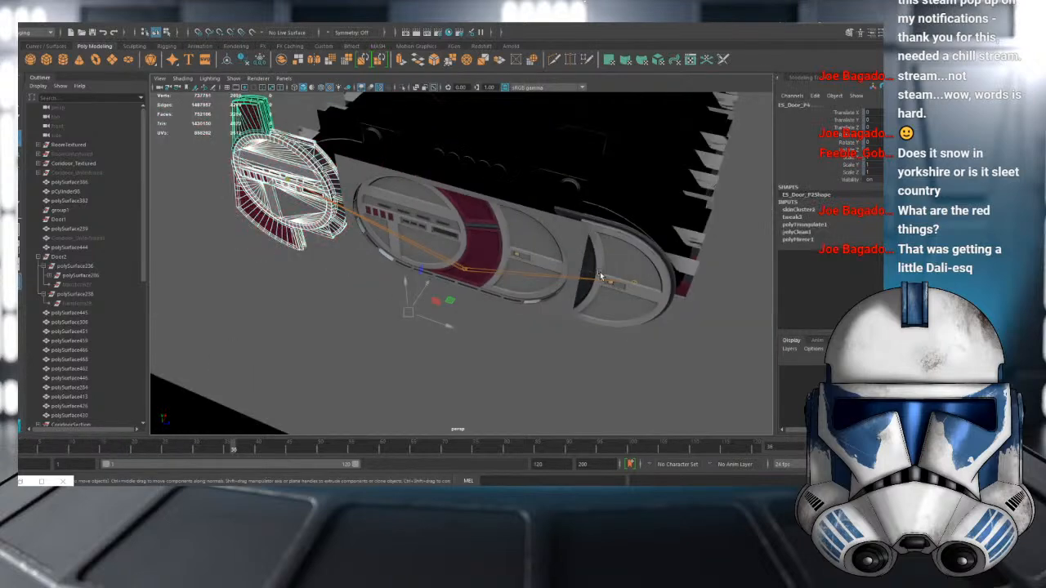
pyautogui.keyDown('shift'); pyautogui.click(626, 258); pyautogui.keyUp('shift')
pyautogui.scroll(-9, 89, 275)
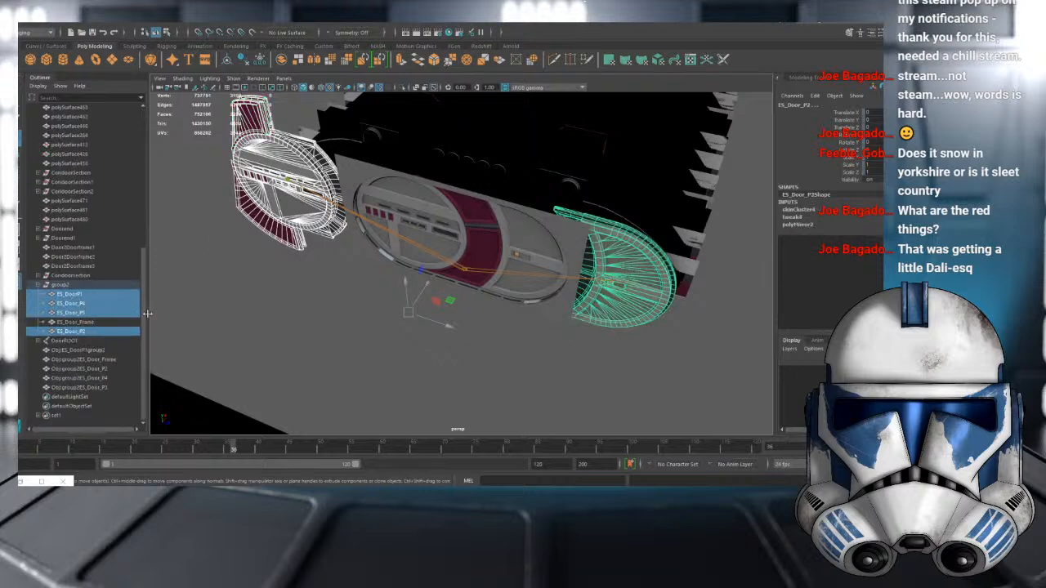
pyautogui.keyDown('ctrl'); pyautogui.click(96, 323); pyautogui.keyUp('ctrl')
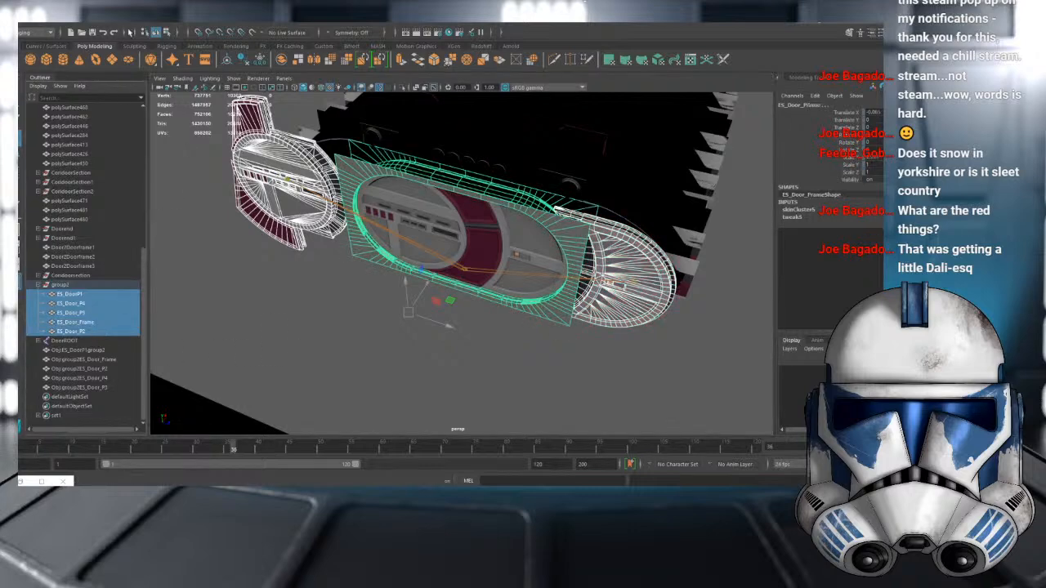
pyautogui.click(196, 25)
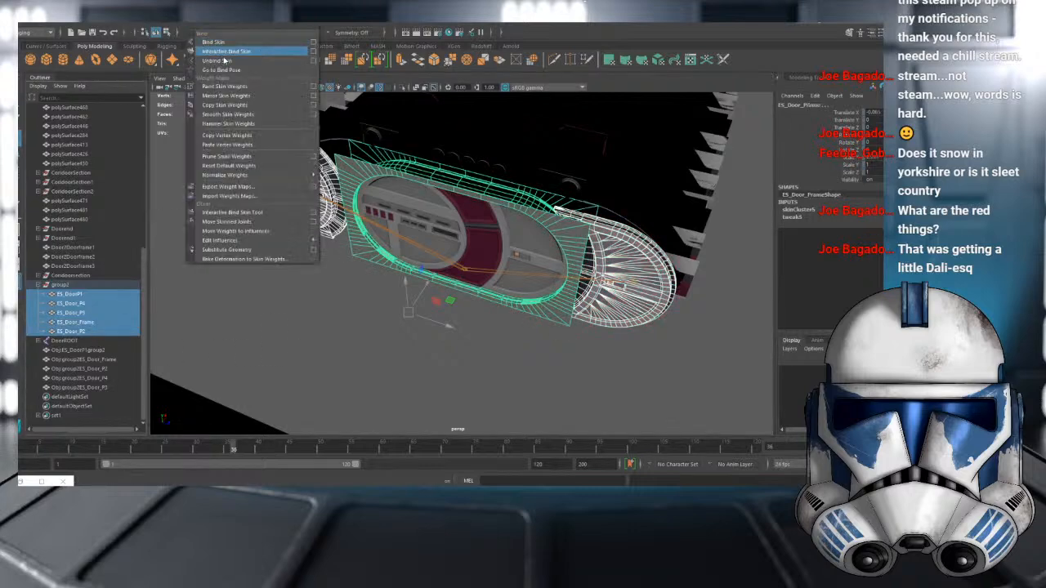
pyautogui.click(226, 63)
pyautogui.keyDown('alt'); pyautogui.moveTo(354, 219); pyautogui.dragTo(324, 251); pyautogui.keyUp('alt')
pyautogui.press('Delete')
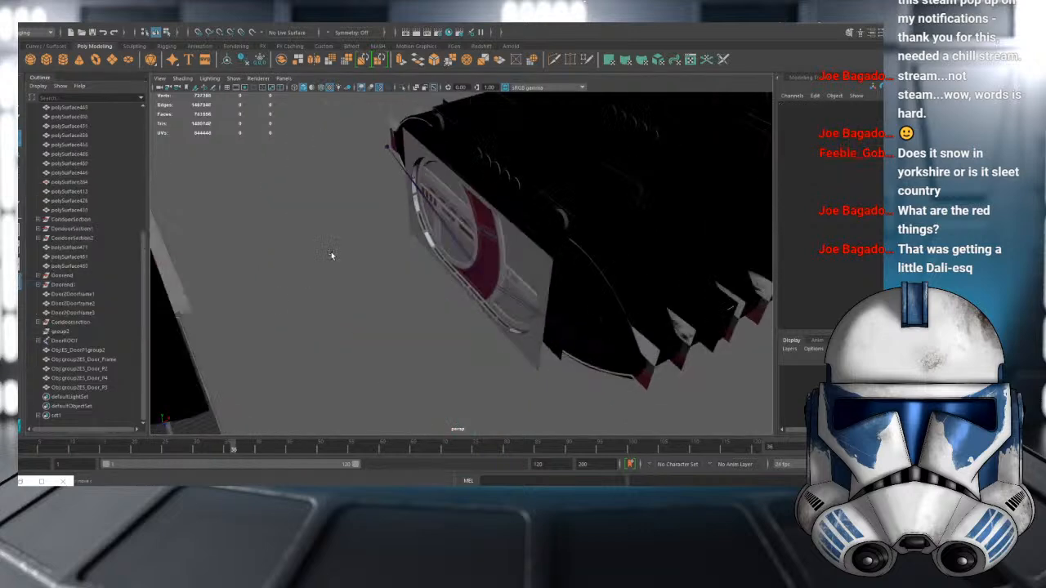
# - Return to the start of the animation and bind the five imported Obj door meshes to the DoorROOT skeleton
pyautogui.click(28, 443)
pyautogui.keyDown('alt'); pyautogui.moveTo(466, 320); pyautogui.dragTo(519, 303, button='right'); pyautogui.keyUp('alt')
pyautogui.keyDown('alt'); pyautogui.moveTo(502, 303); pyautogui.dragTo(472, 319); pyautogui.keyUp('alt')
pyautogui.click(472, 319)
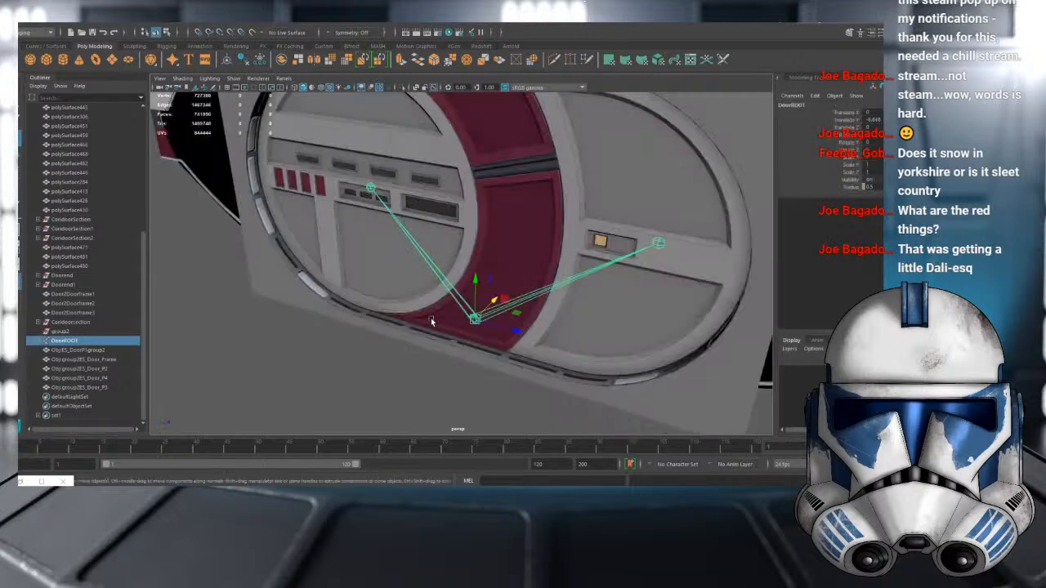
pyautogui.click(105, 349)
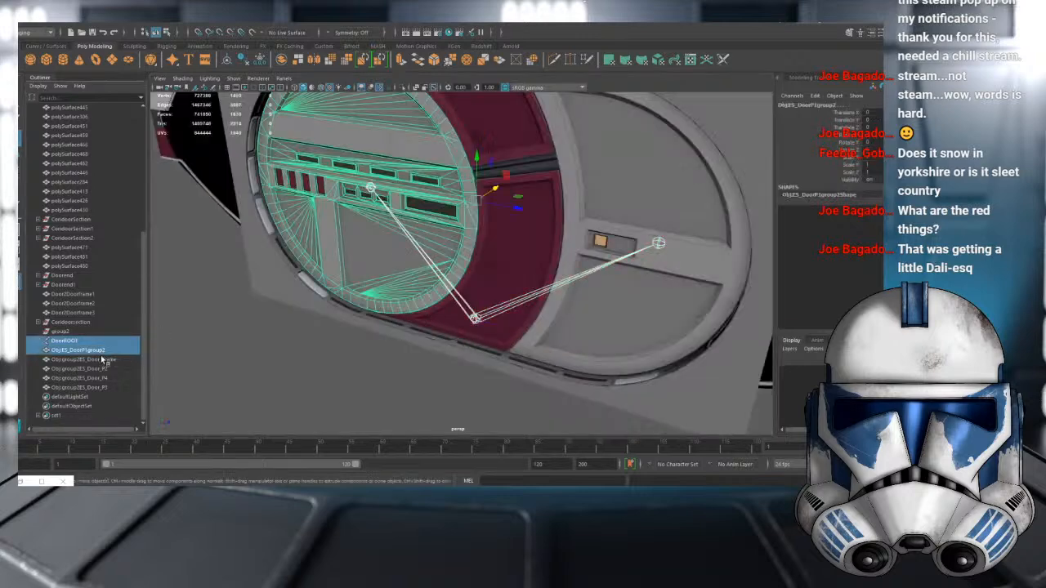
pyautogui.keyDown('ctrl'); pyautogui.click(101, 359); pyautogui.keyUp('ctrl')
pyautogui.keyDown('ctrl'); pyautogui.click(101, 368); pyautogui.keyUp('ctrl')
pyautogui.keyDown('ctrl'); pyautogui.click(101, 379); pyautogui.keyUp('ctrl')
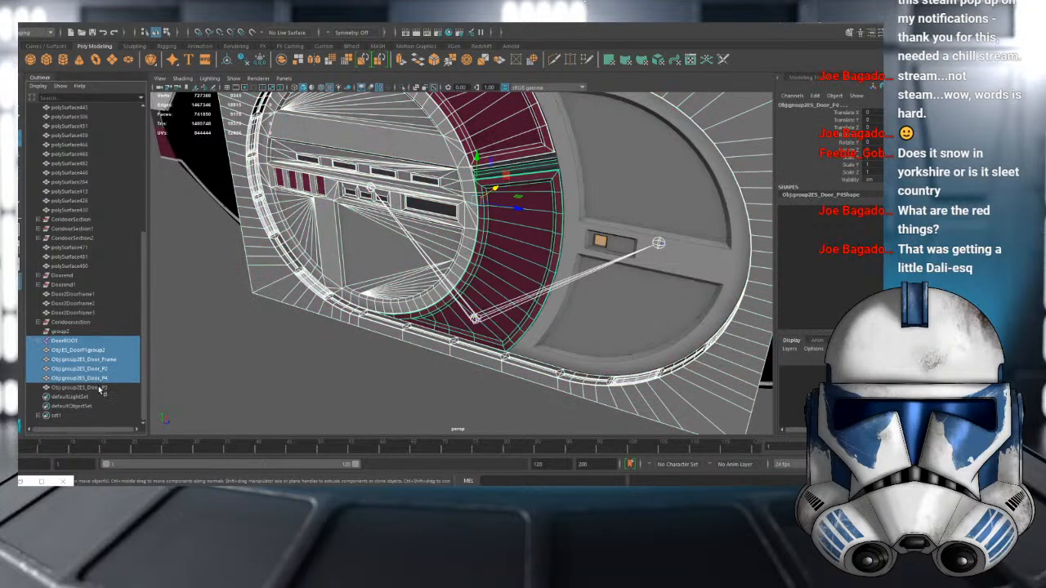
pyautogui.keyDown('ctrl'); pyautogui.click(99, 388); pyautogui.keyUp('ctrl')
pyautogui.keyDown('alt'); pyautogui.moveTo(405, 301); pyautogui.dragTo(311, 296, button='right'); pyautogui.keyUp('alt')
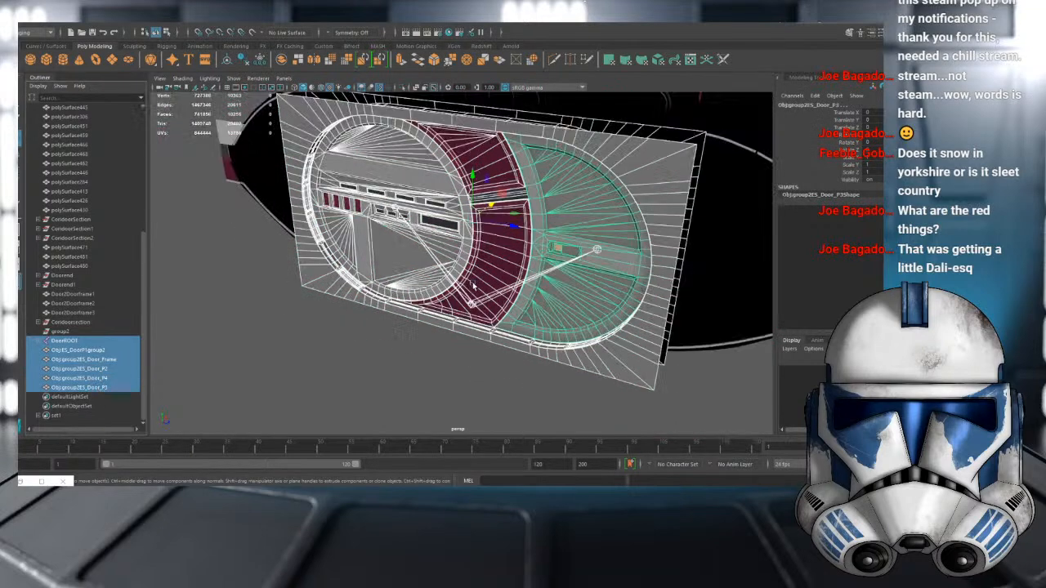
pyautogui.keyDown('alt'); pyautogui.moveTo(310, 296); pyautogui.dragTo(168, 290); pyautogui.keyUp('alt')
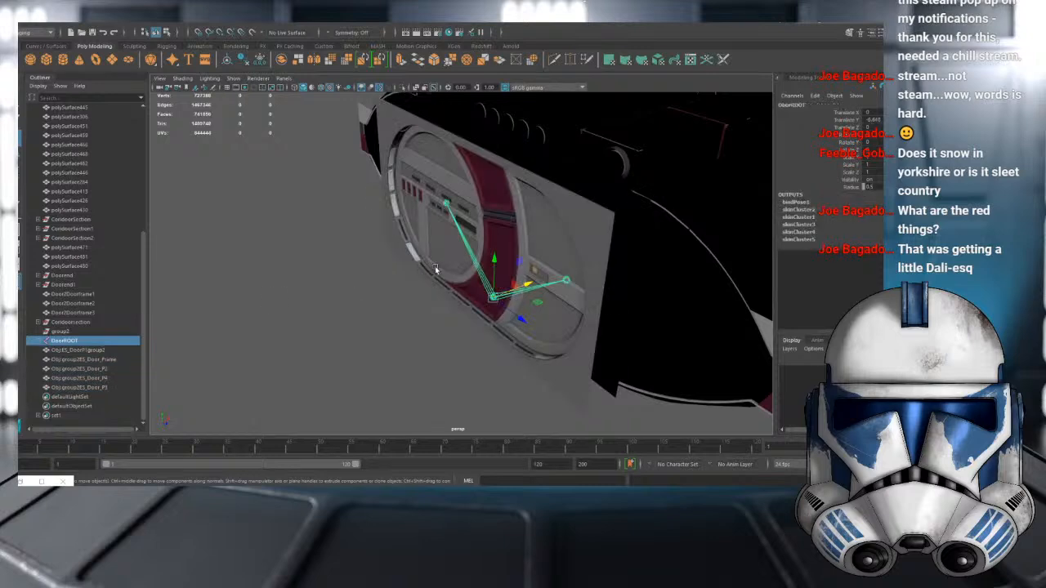
pyautogui.moveTo(29, 443)
pyautogui.mouseDown()
pyautogui.moveTo(254, 455)
pyautogui.moveTo(20, 454)
pyautogui.mouseUp()
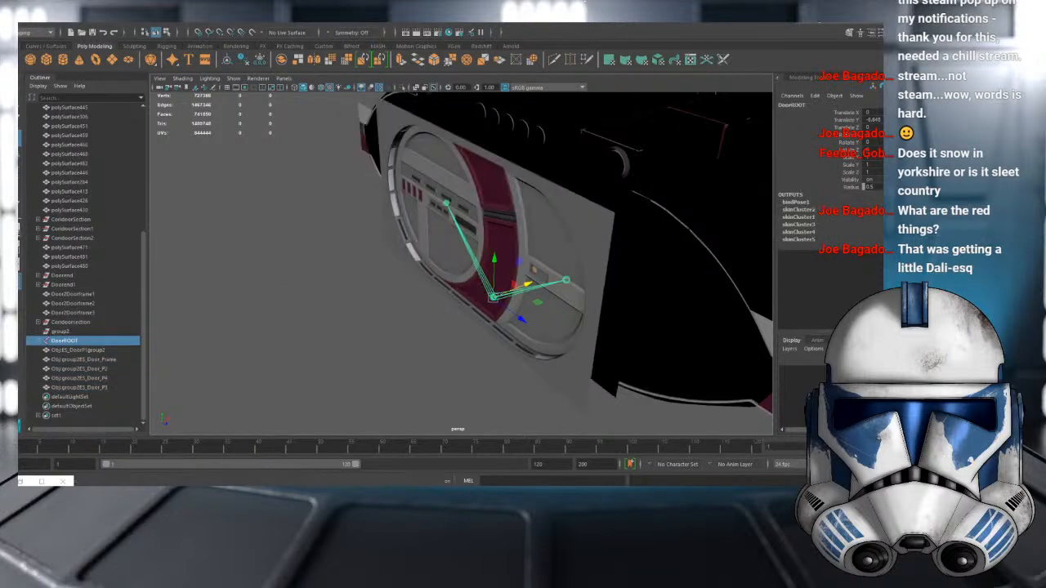
# - Paint the skin weights of the imported door frame so it follows only the root joint, checking it against the animation
pyautogui.click(398, 137)
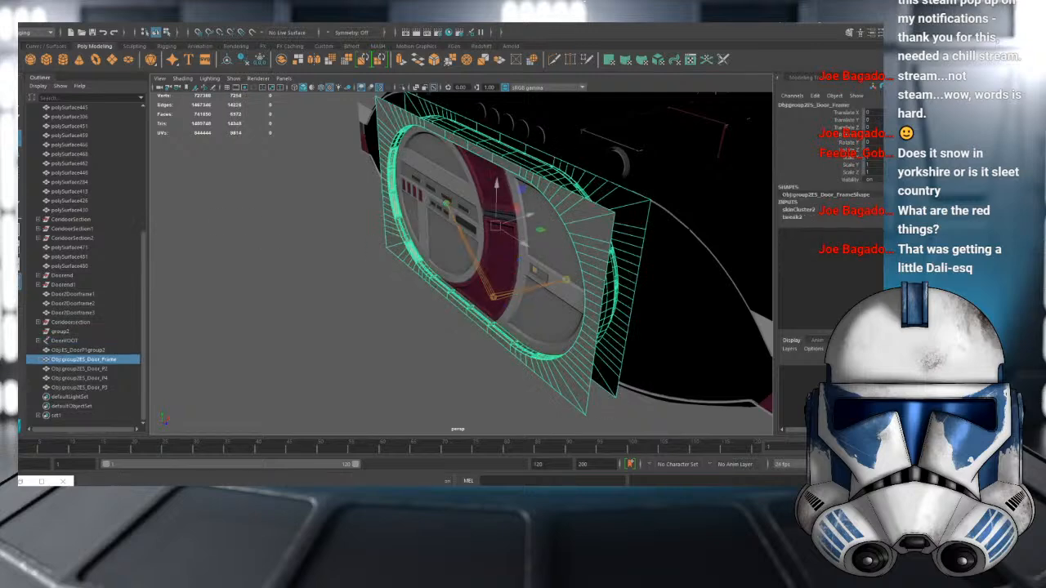
pyautogui.click(18, 213)
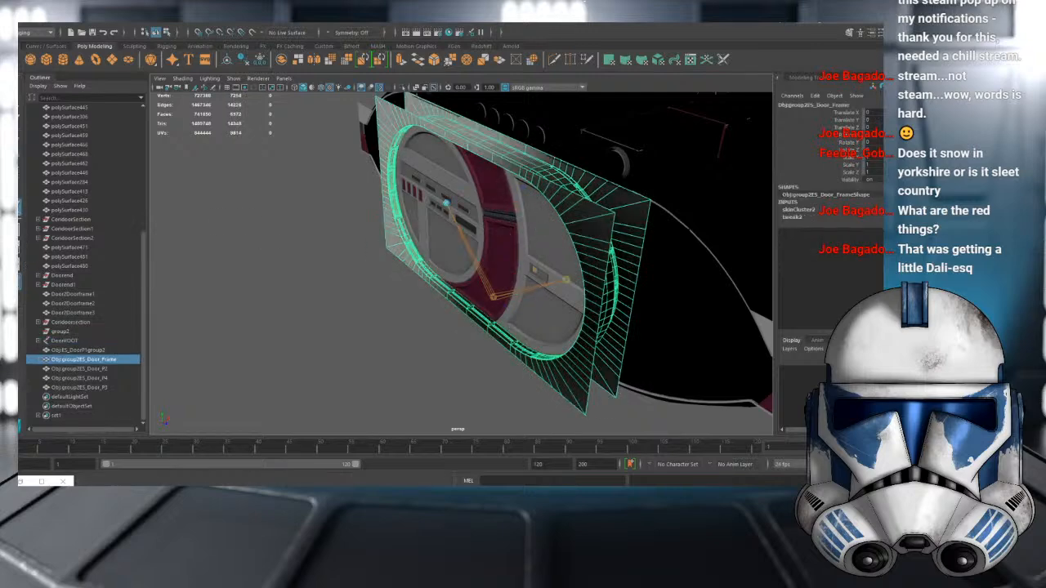
pyautogui.click(18, 274)
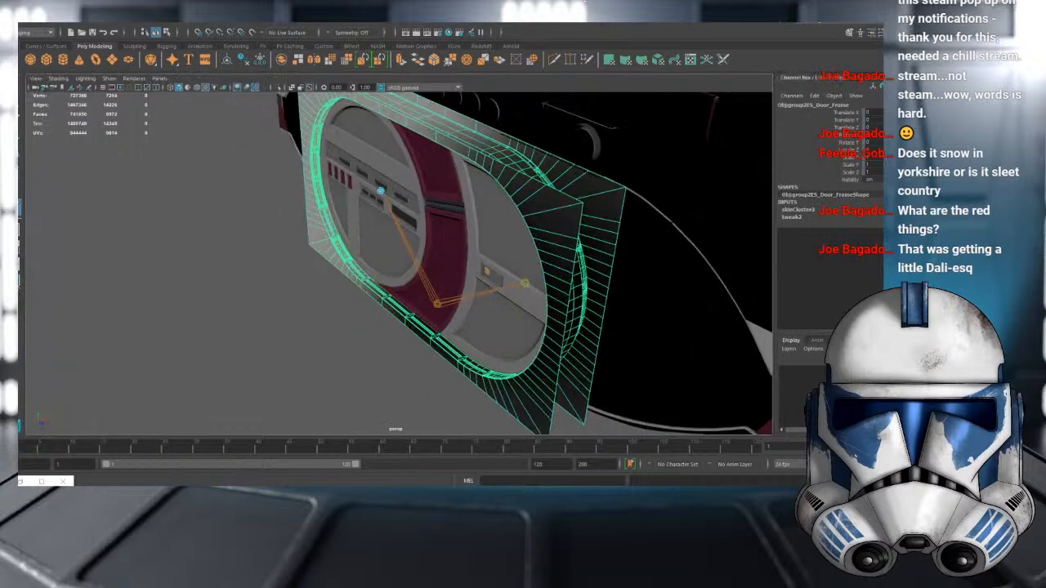
pyautogui.click(18, 274)
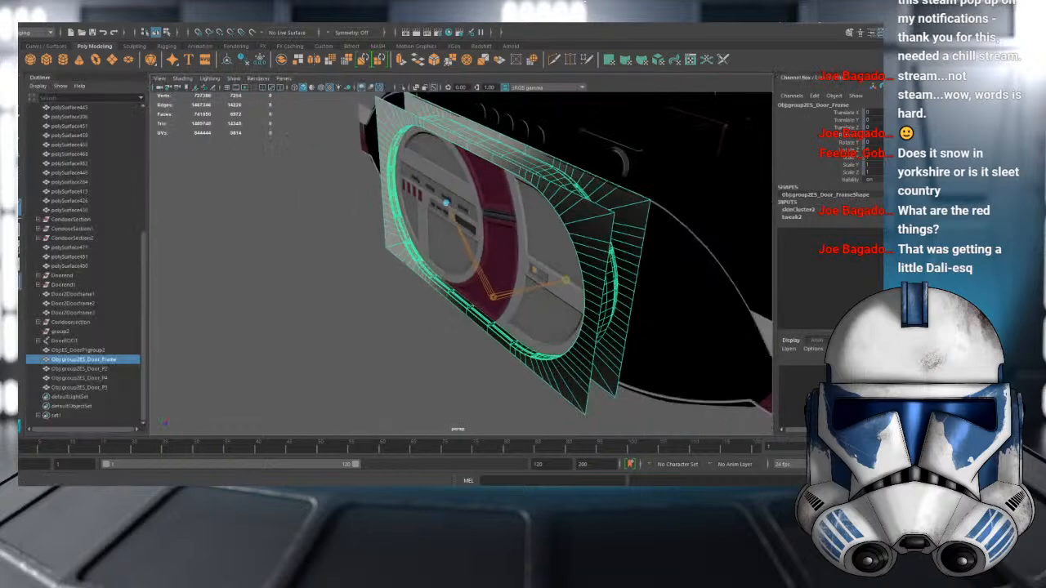
pyautogui.hotkey('alt', 'f')
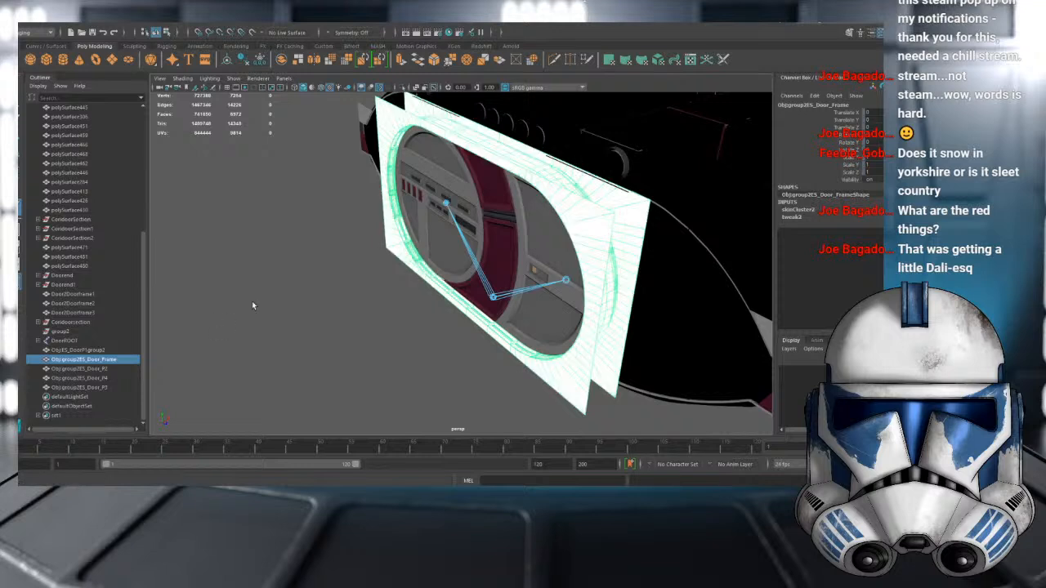
pyautogui.moveTo(41, 448); pyautogui.dragTo(295, 448)
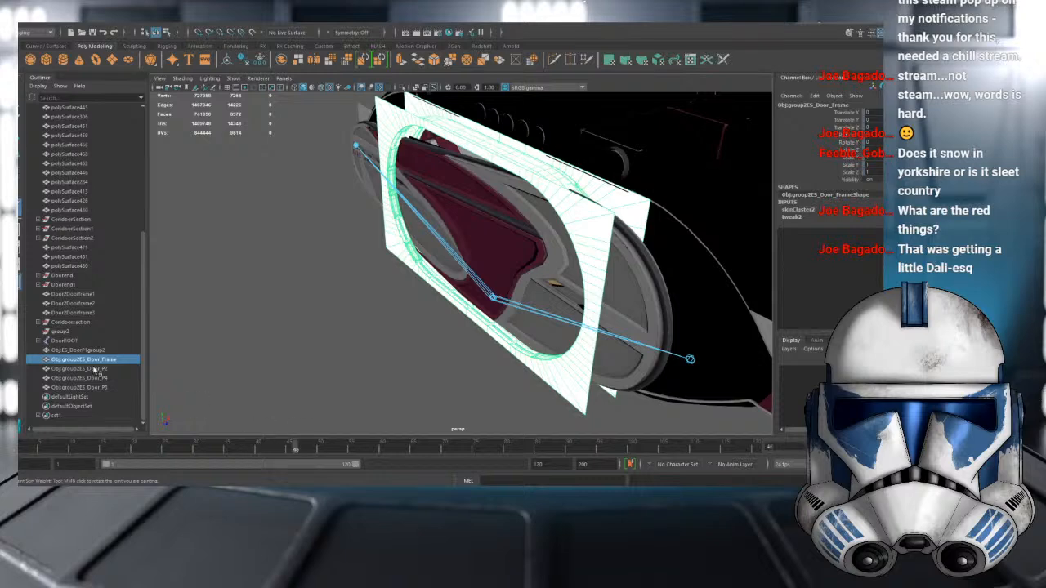
pyautogui.press('q')
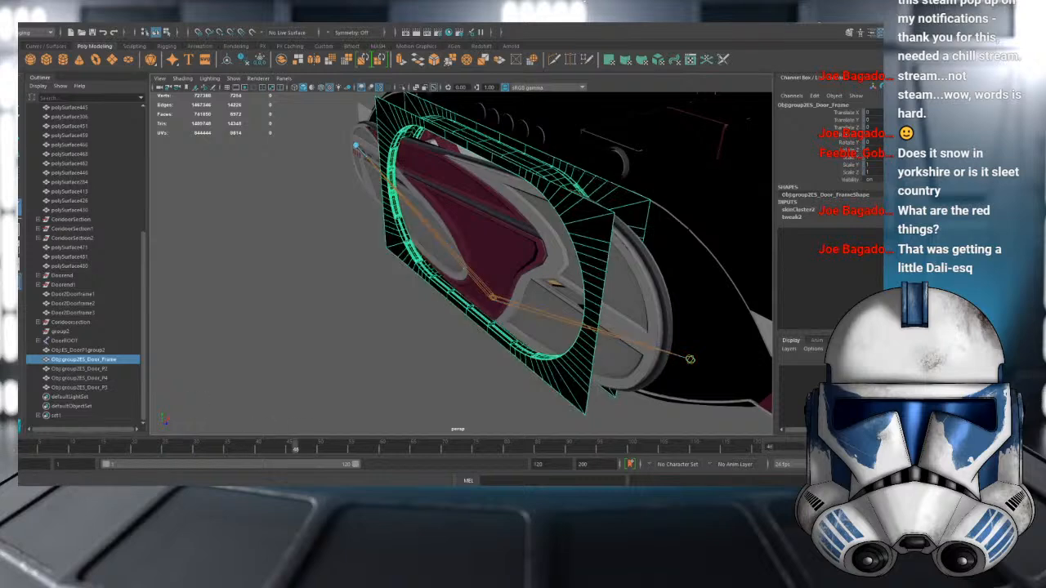
# - Weight the imported round door panel and the P2 and P4 crimson panels fully to the joint on the round panel
pyautogui.click(56, 447)
pyautogui.click(82, 350)
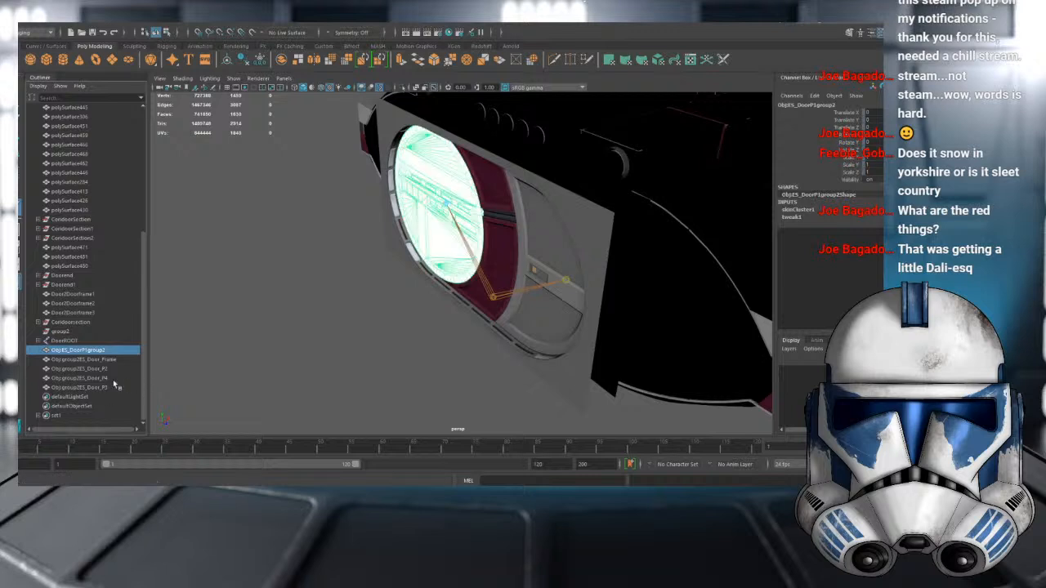
pyautogui.click(103, 370)
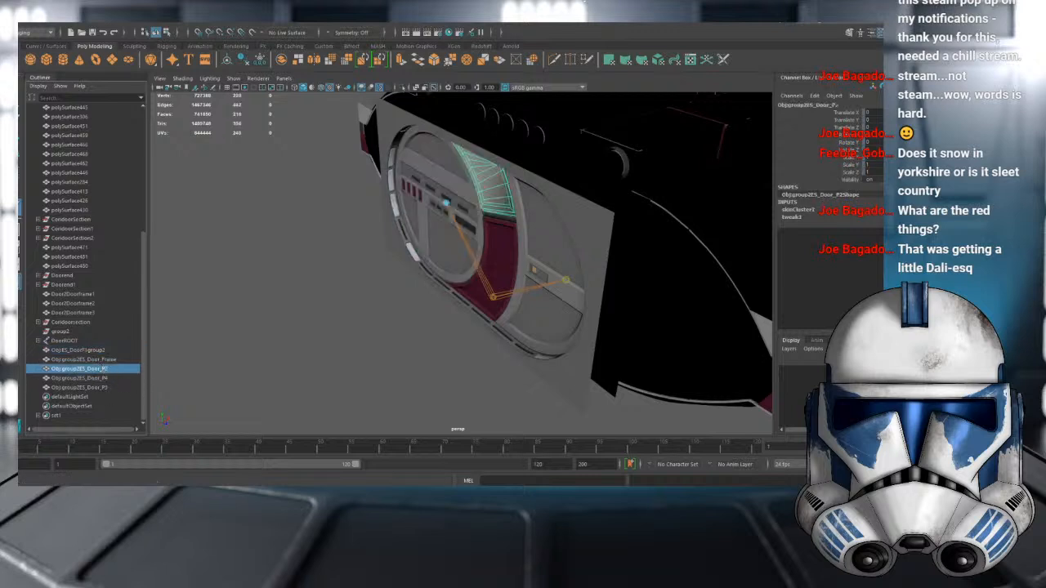
pyautogui.click(116, 378)
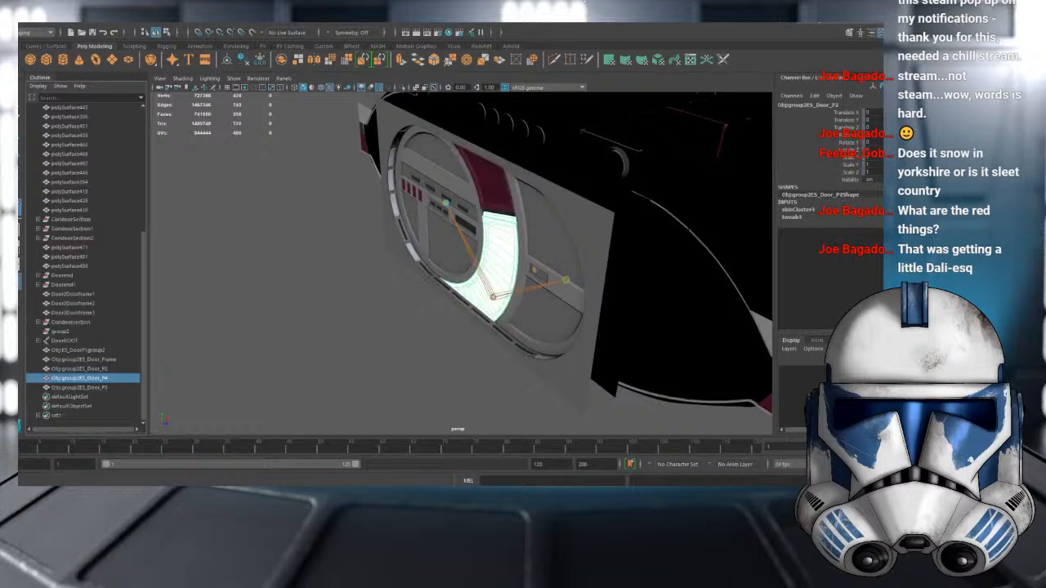
# - Weight the imported P3 door panel fully to the joint at its own end, and leave weight painting
pyautogui.click(108, 388)
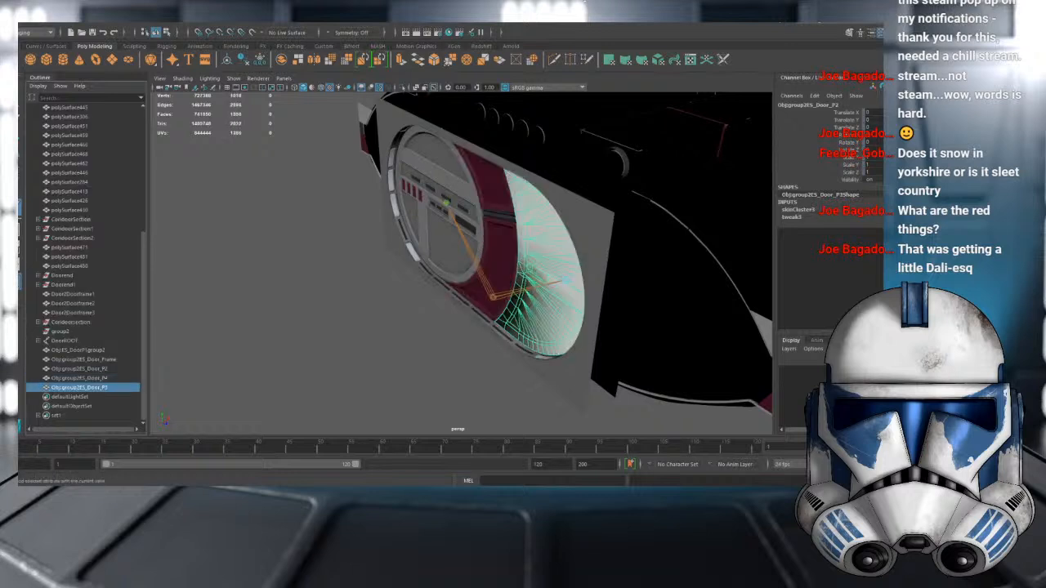
pyautogui.moveTo(31, 450)
pyautogui.mouseDown()
pyautogui.moveTo(140, 450)
pyautogui.moveTo(224, 466)
pyautogui.moveTo(20, 463)
pyautogui.mouseUp()
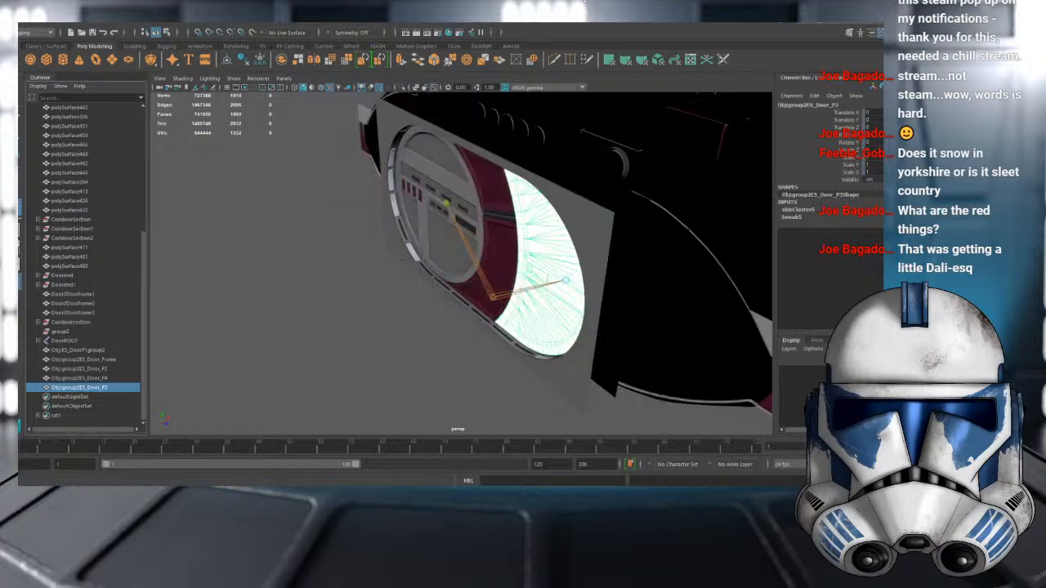
pyautogui.press('w')
pyautogui.keyDown('alt'); pyautogui.moveTo(383, 246); pyautogui.dragTo(422, 234); pyautogui.keyUp('alt')
pyautogui.click(433, 204)
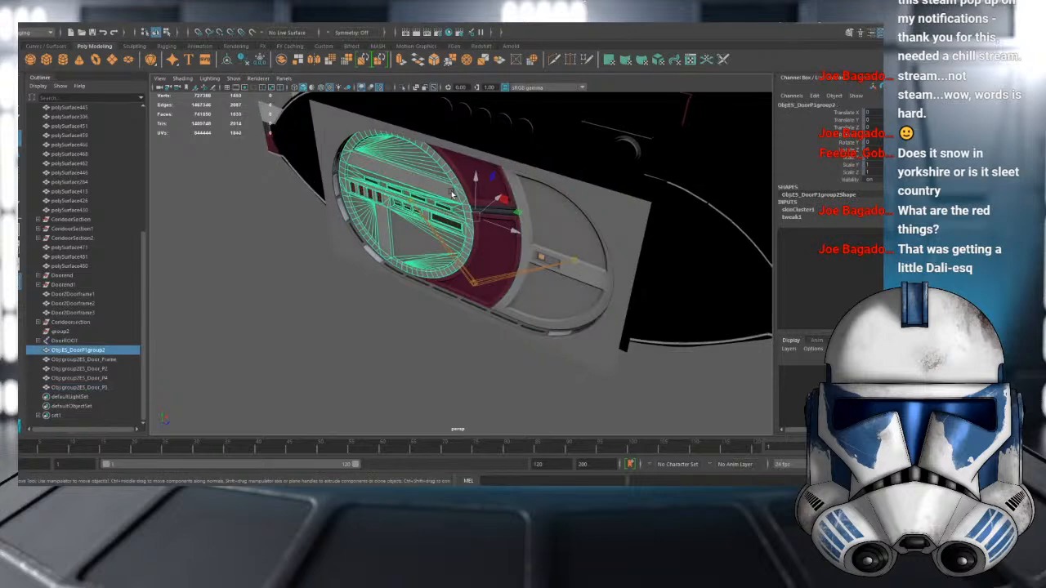
# - Export the five Obj door meshes together with the DoorROOT skeleton as FBX, overwriting EndarspireDoor.fbx in the Final Model folder
pyautogui.keyDown('shift'); pyautogui.click(469, 167); pyautogui.keyUp('shift')
pyautogui.keyDown('shift'); pyautogui.click(487, 255); pyautogui.keyUp('shift')
pyautogui.keyDown('shift'); pyautogui.click(470, 290); pyautogui.keyUp('shift')
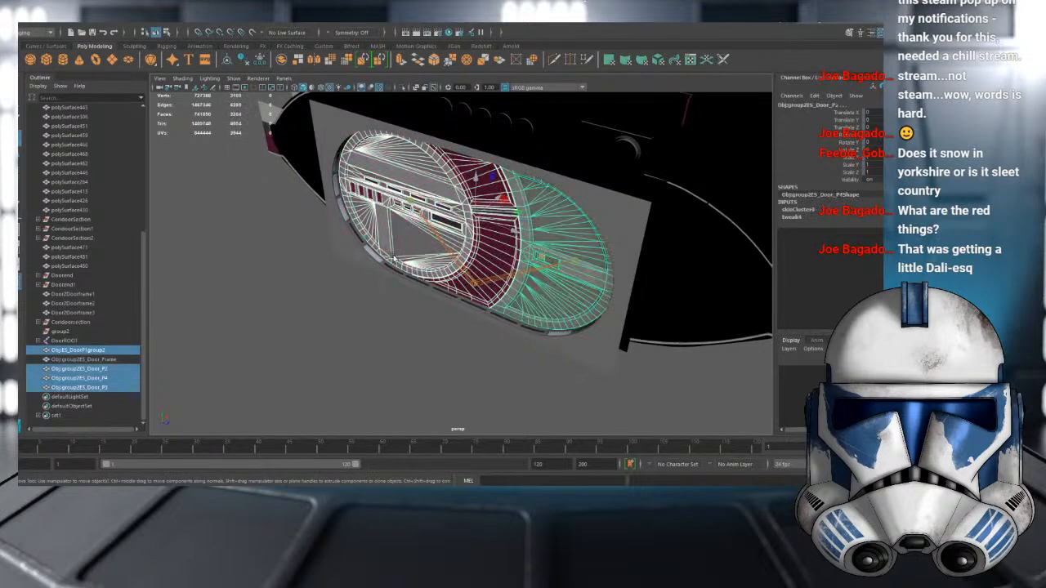
pyautogui.keyDown('shift'); pyautogui.click(476, 286); pyautogui.keyUp('shift')
pyautogui.press('Up')
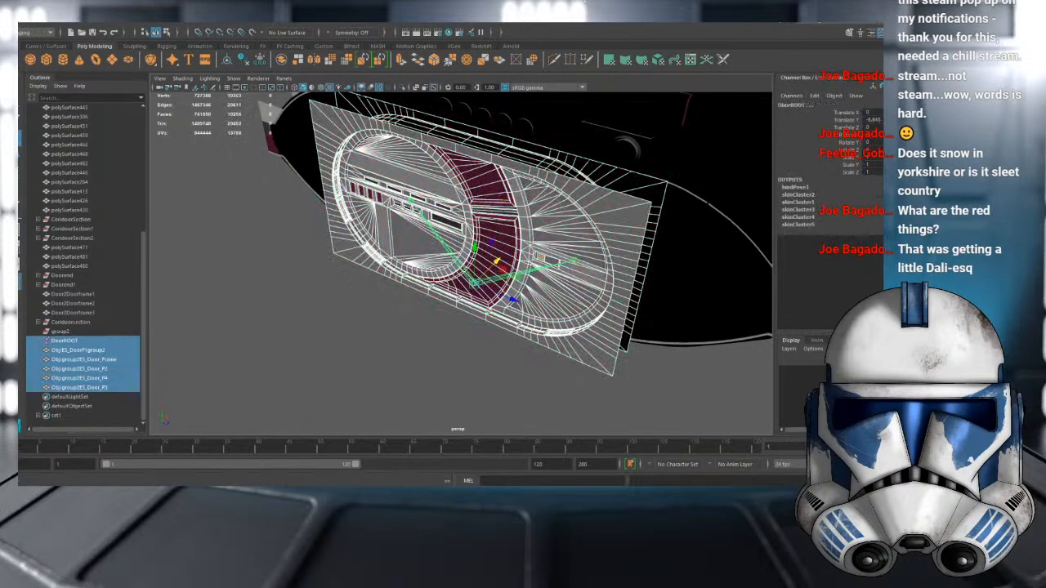
pyautogui.click(25, 25)
pyautogui.click(77, 152)
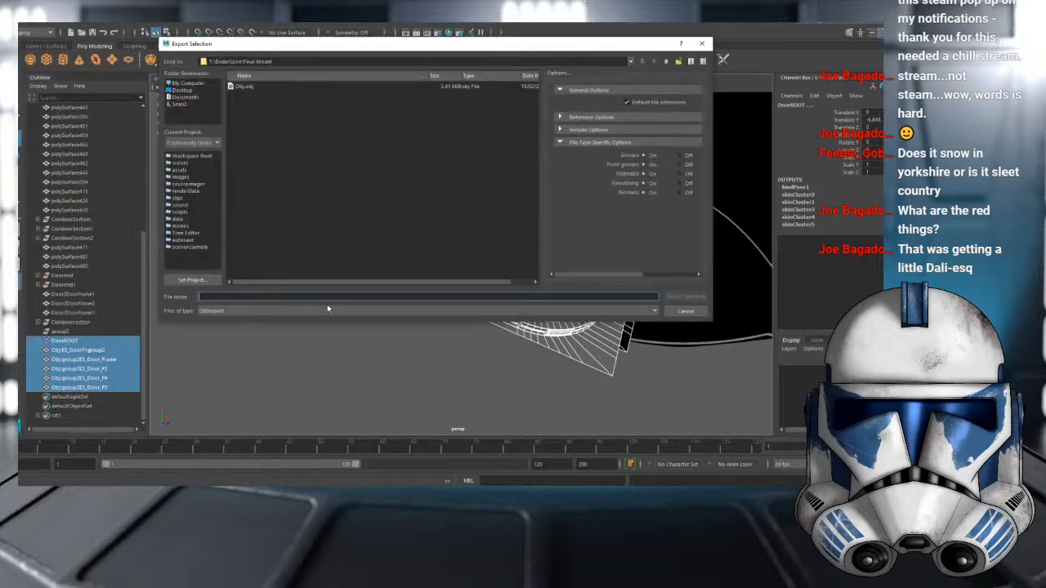
pyautogui.click(327, 311)
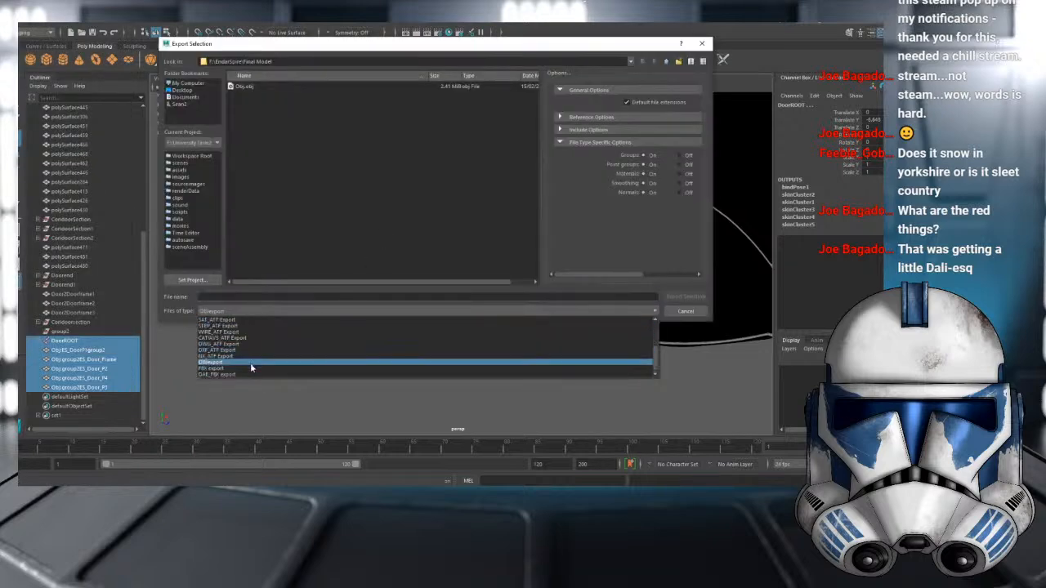
pyautogui.click(251, 368)
pyautogui.click(258, 86)
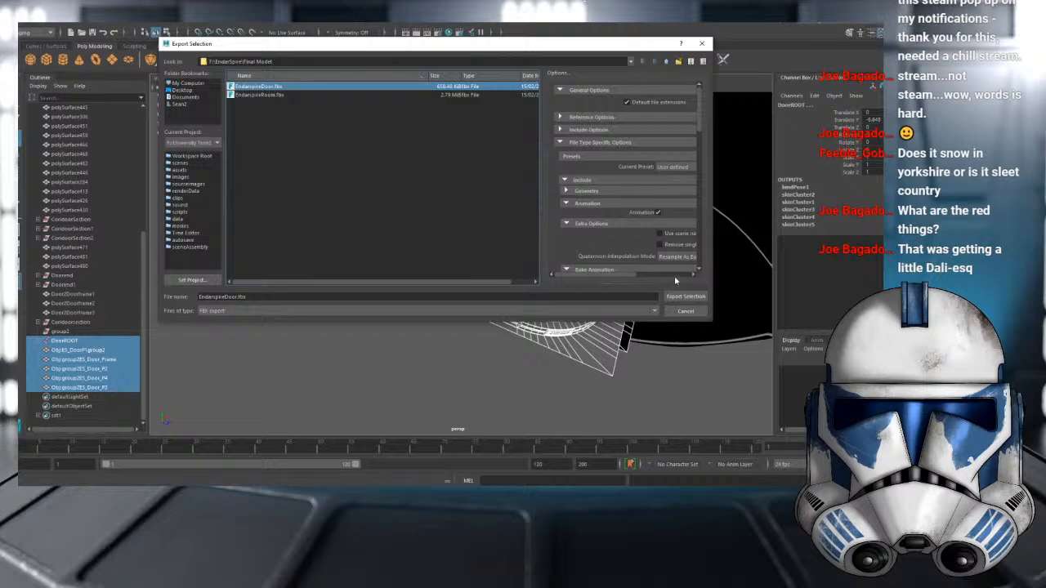
pyautogui.click(679, 296)
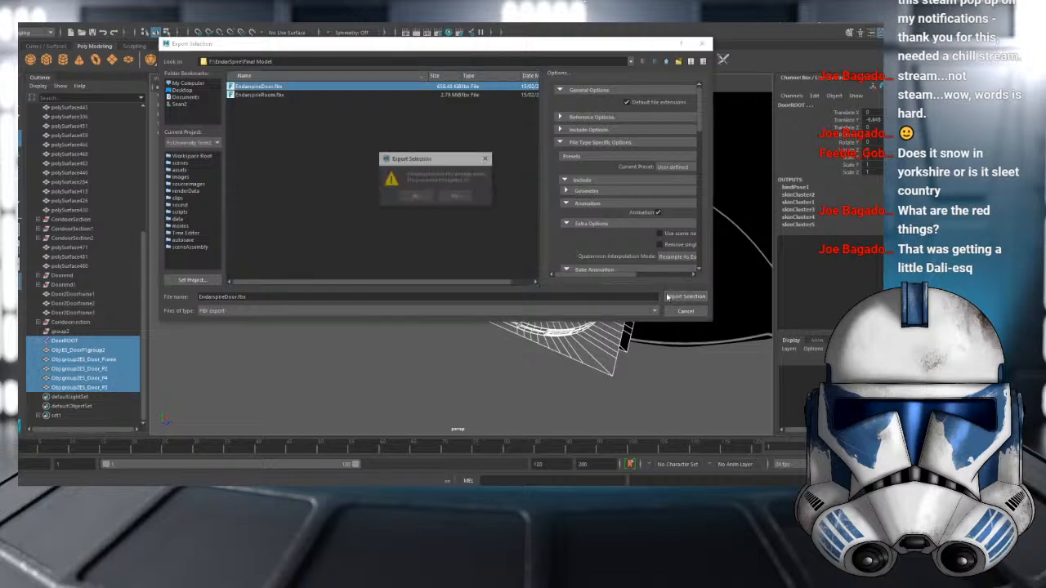
pyautogui.click(414, 196)
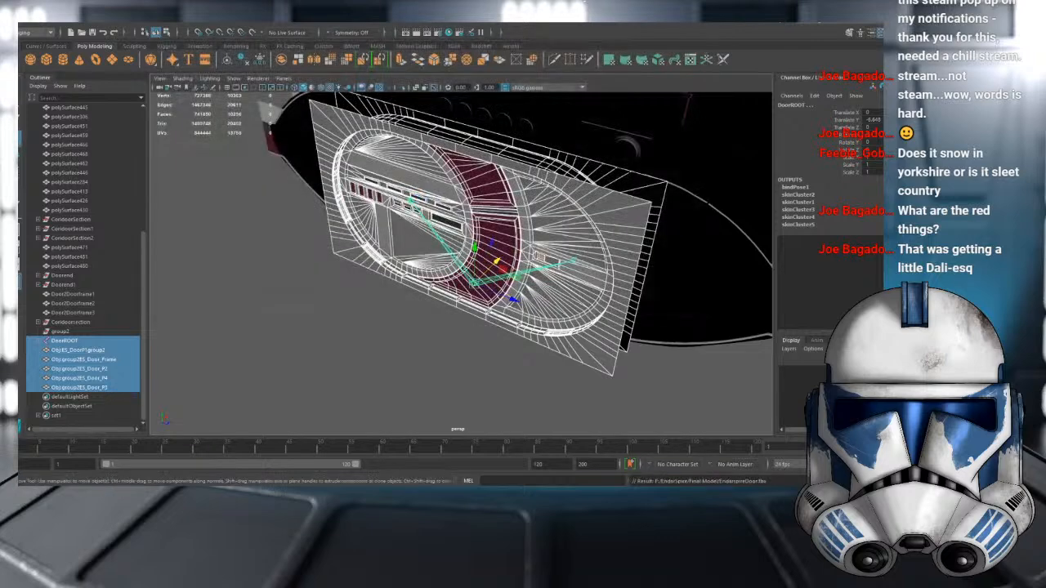
# - Switch to Unreal Editor and delete the five static Obj door pieces, including the frame, from the level
pyautogui.click(430, 458)
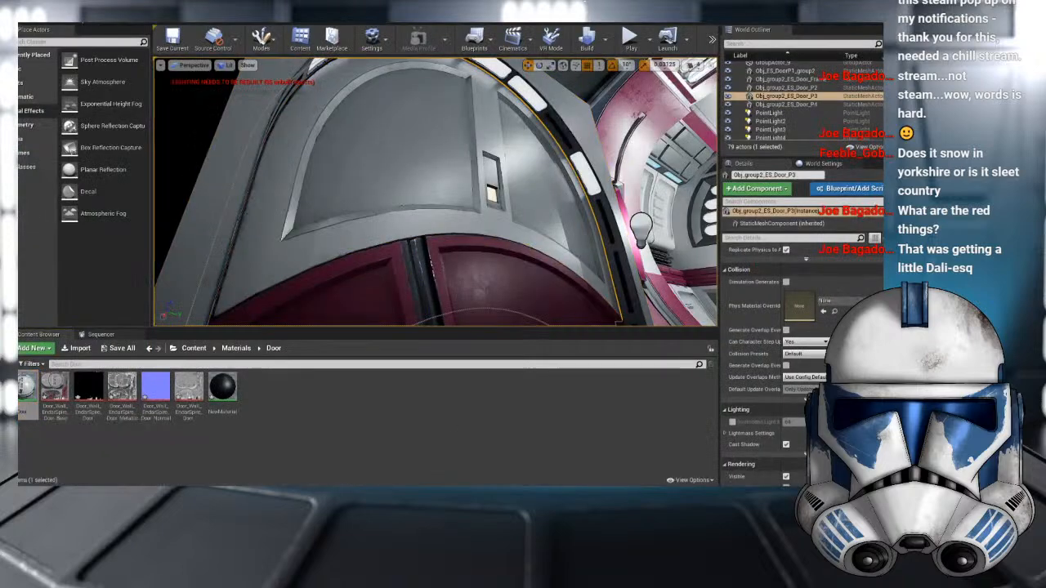
pyautogui.press('f')
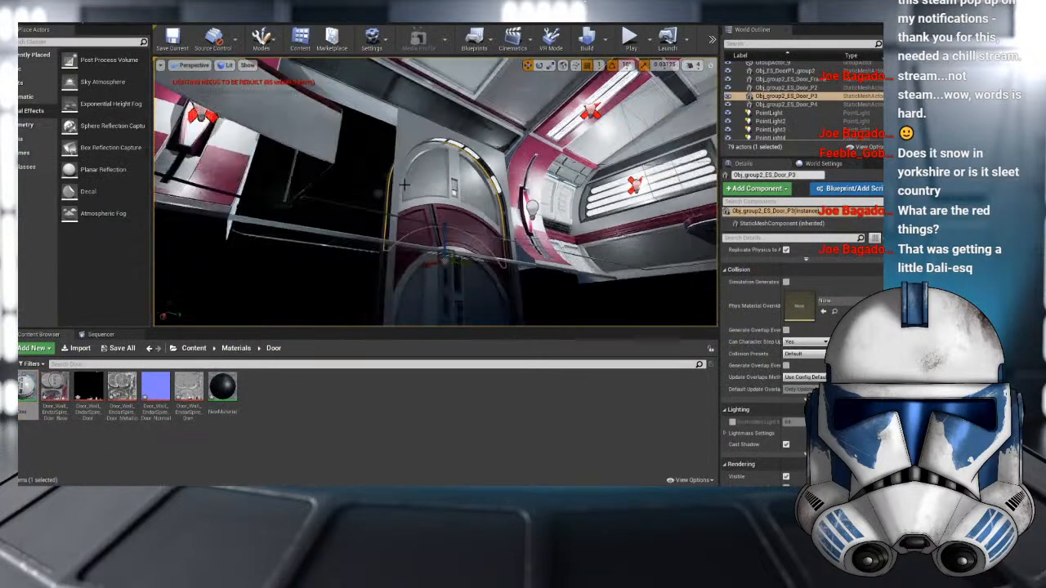
pyautogui.moveTo(413, 231); pyautogui.dragTo(413, 231, button='right')
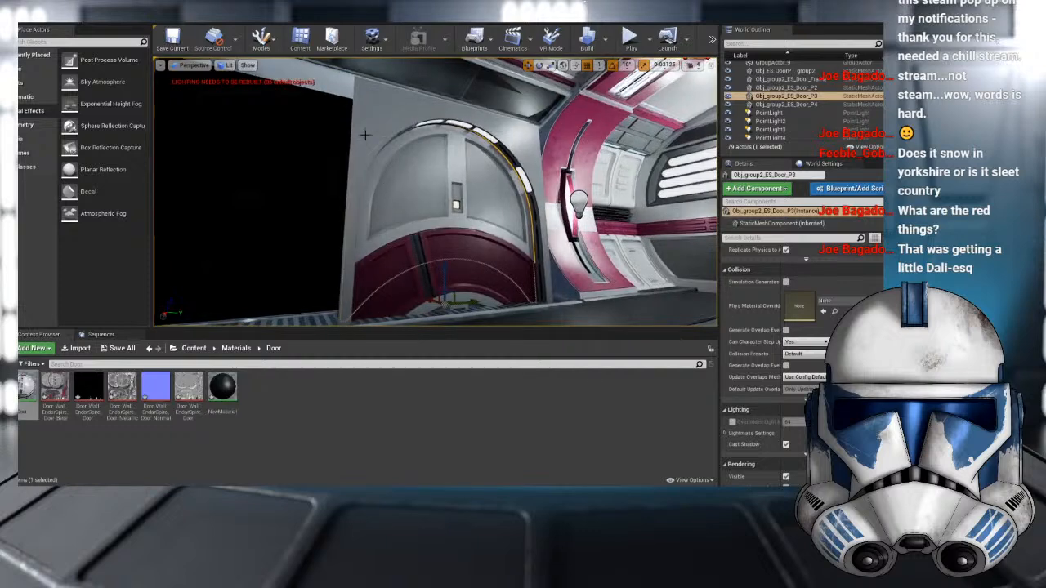
pyautogui.click(366, 140)
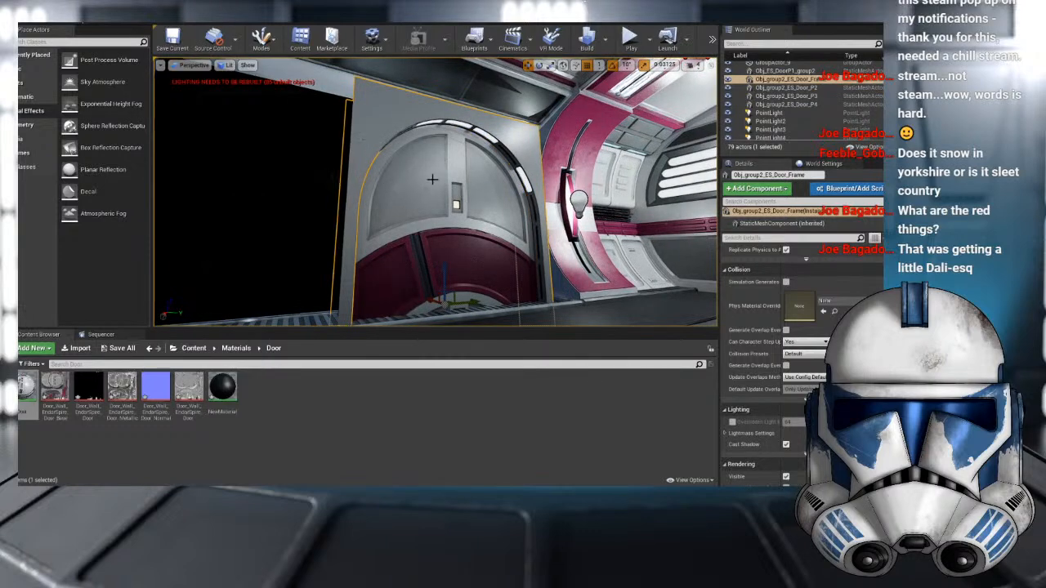
pyautogui.keyDown('ctrl'); pyautogui.click(432, 178); pyautogui.keyUp('ctrl')
pyautogui.press('f')
pyautogui.keyDown('alt'); pyautogui.moveTo(432, 179); pyautogui.dragTo(432, 179); pyautogui.keyUp('alt')
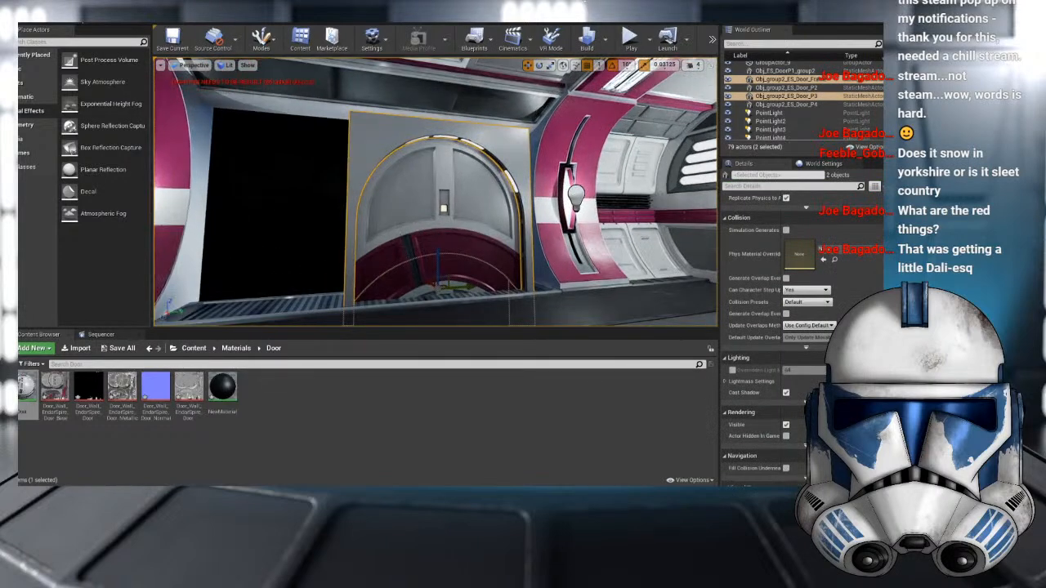
pyautogui.keyDown('ctrl'); pyautogui.click(386, 270); pyautogui.keyUp('ctrl')
pyautogui.keyDown('ctrl'); pyautogui.click(468, 260); pyautogui.keyUp('ctrl')
pyautogui.moveTo(467, 260); pyautogui.dragTo(467, 260, button='right')
pyautogui.keyDown('ctrl'); pyautogui.click(468, 253); pyautogui.keyUp('ctrl')
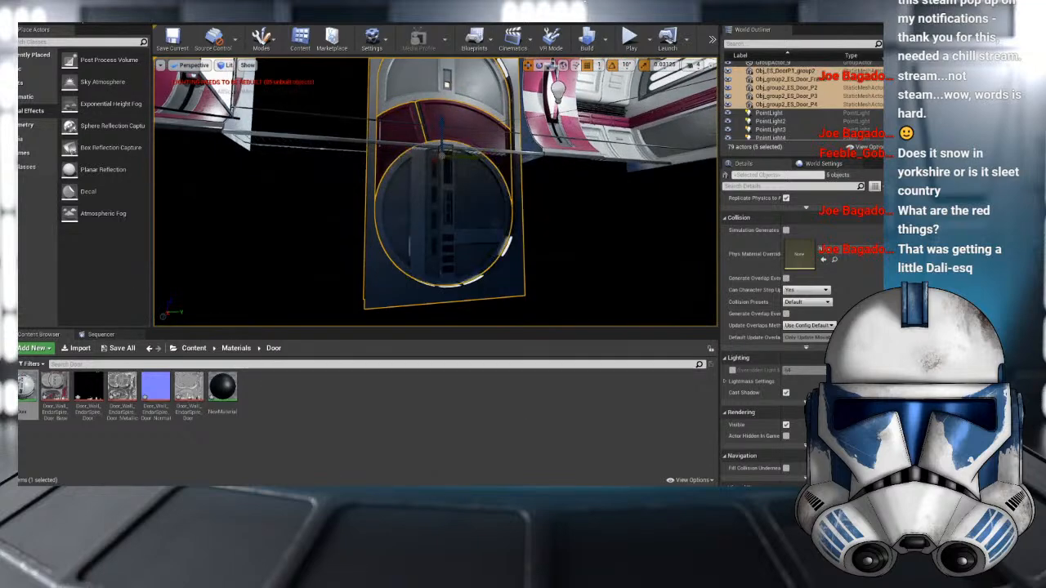
pyautogui.keyDown('alt'); pyautogui.moveTo(470, 151); pyautogui.dragTo(471, 150); pyautogui.keyUp('alt')
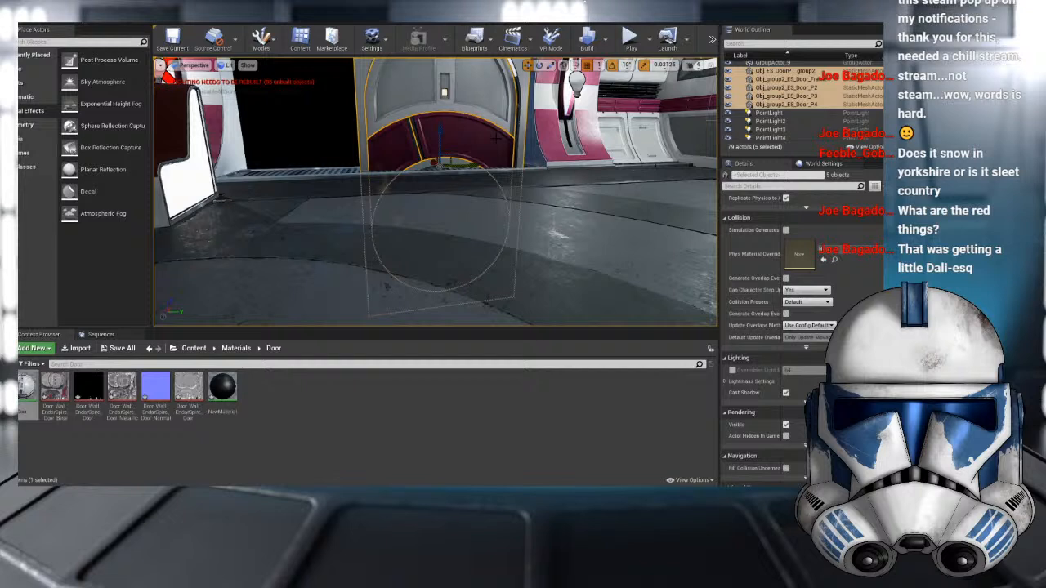
pyautogui.press('Delete')
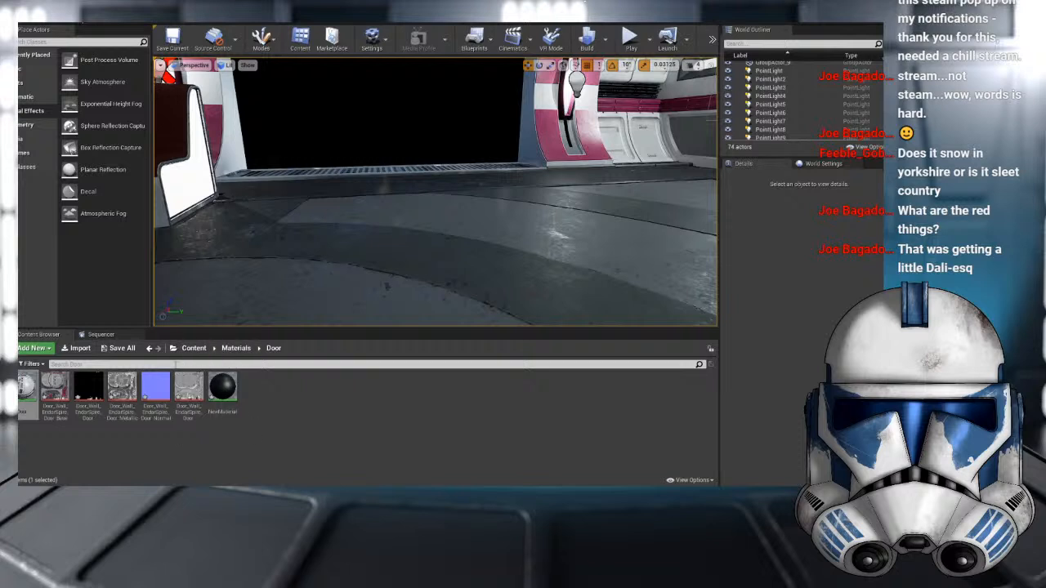
# - Delete the NewMaterial asset from the Materials/Door folder
pyautogui.click(55, 391)
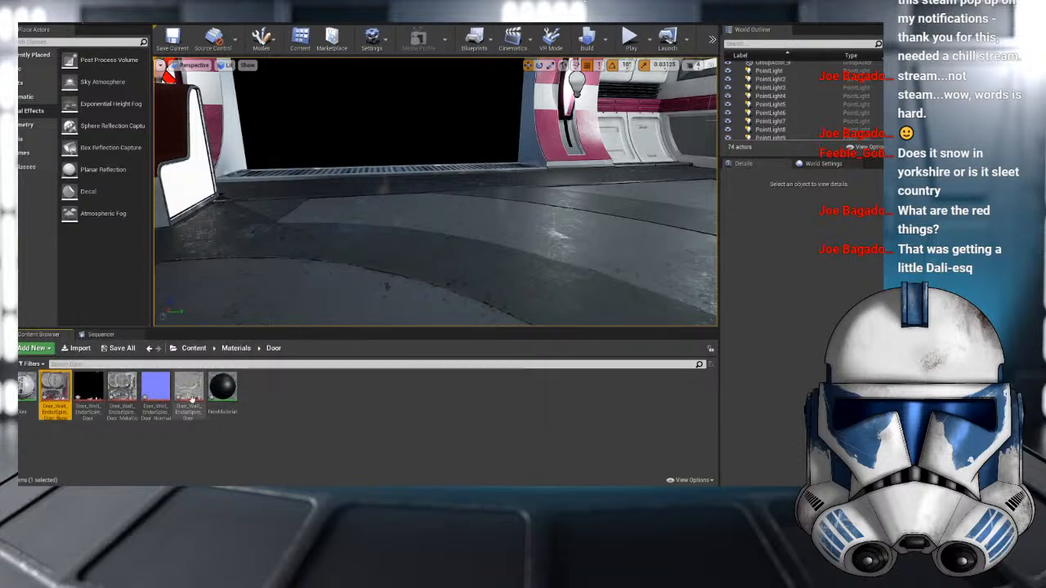
pyautogui.click(228, 394)
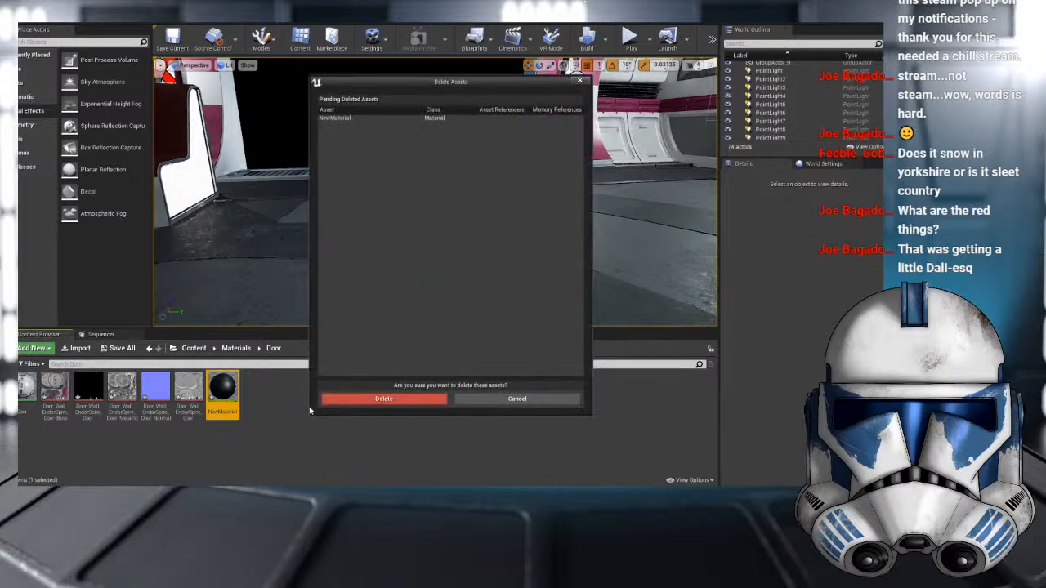
pyautogui.click(322, 402)
# - Delete the five old Obj door mesh assets from the Meshes folder
pyautogui.click(234, 348)
pyautogui.click(194, 348)
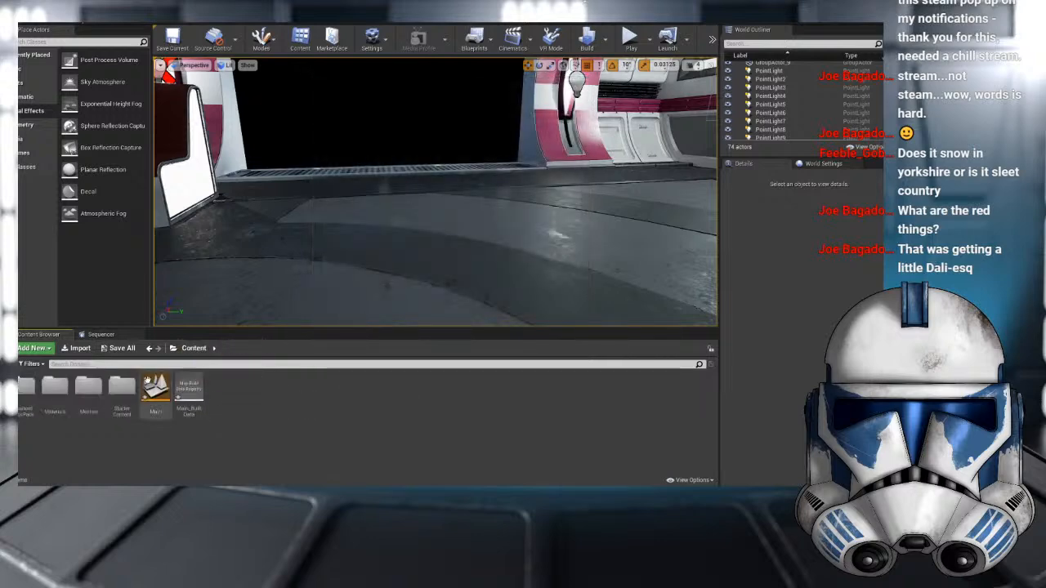
pyautogui.doubleClick(88, 386)
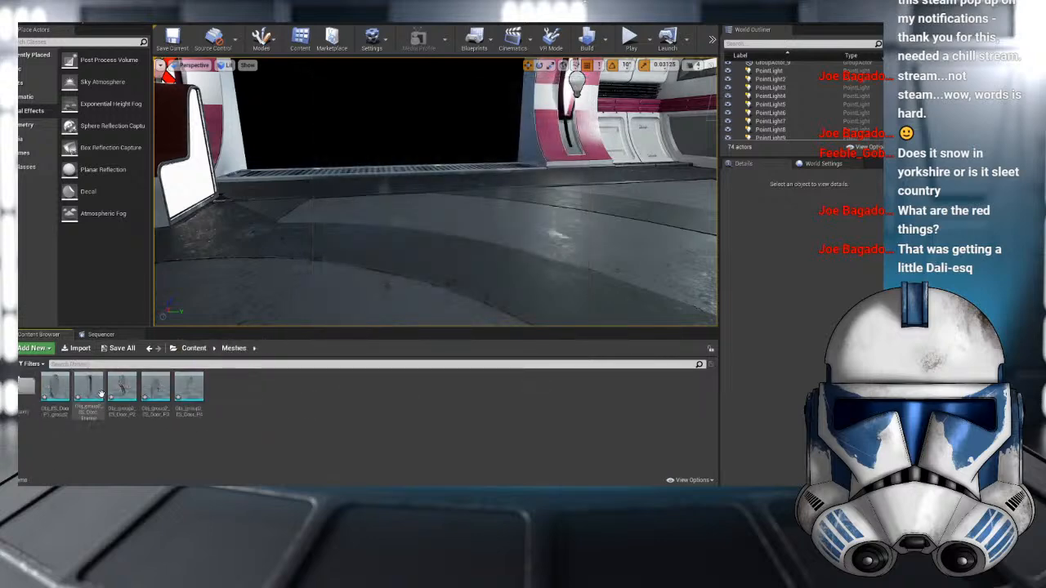
pyautogui.click(56, 387)
pyautogui.keyDown('shift'); pyautogui.click(186, 400); pyautogui.keyUp('shift')
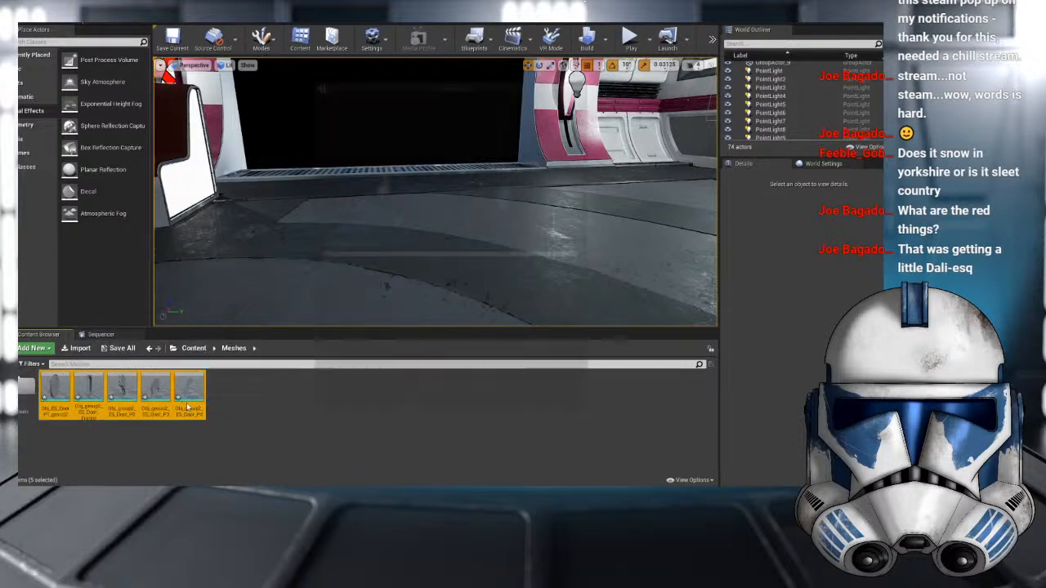
pyautogui.press('Delete')
pyautogui.click(366, 402)
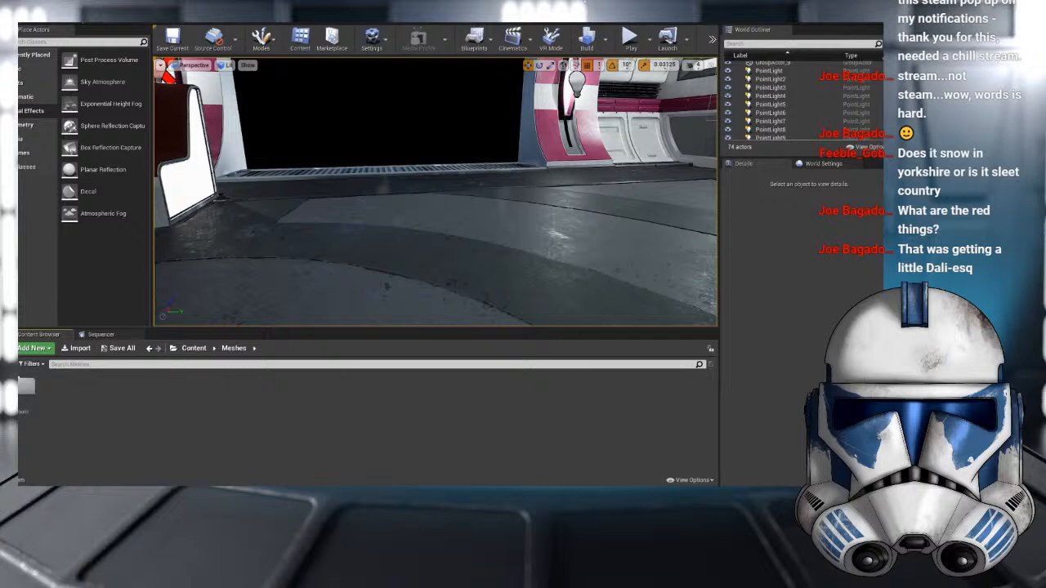
# - Import the EndarspireDoor FBX into the Meshes folder as a skeletal mesh with animations, and place it in the empty doorway
pyautogui.moveTo(115, 384); pyautogui.dragTo(150, 420)
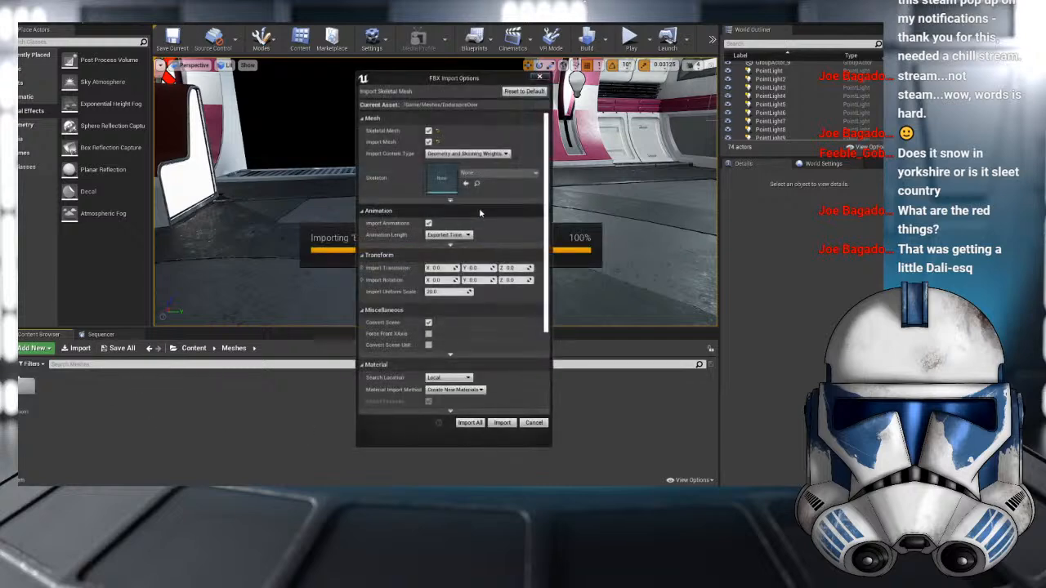
pyautogui.click(470, 423)
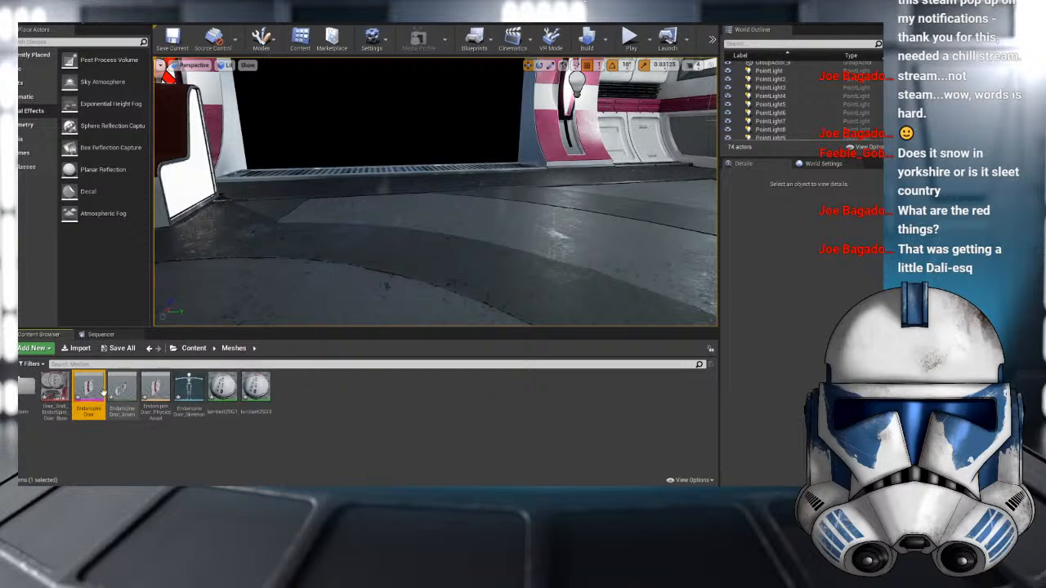
pyautogui.moveTo(96, 395); pyautogui.dragTo(423, 167)
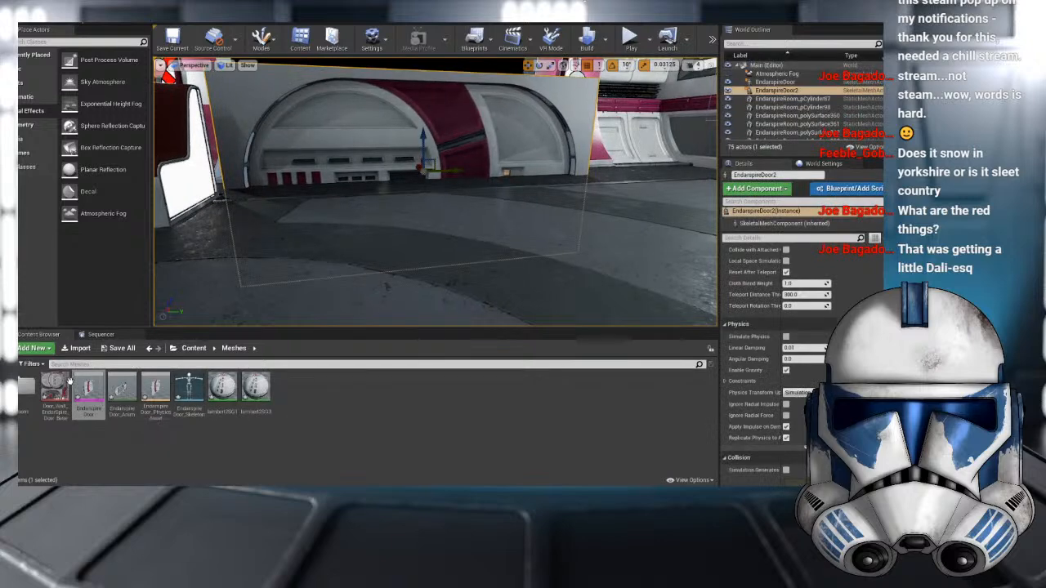
# - Apply the Door material from the Materials/Door folder to the placed skeletal door
pyautogui.click(196, 349)
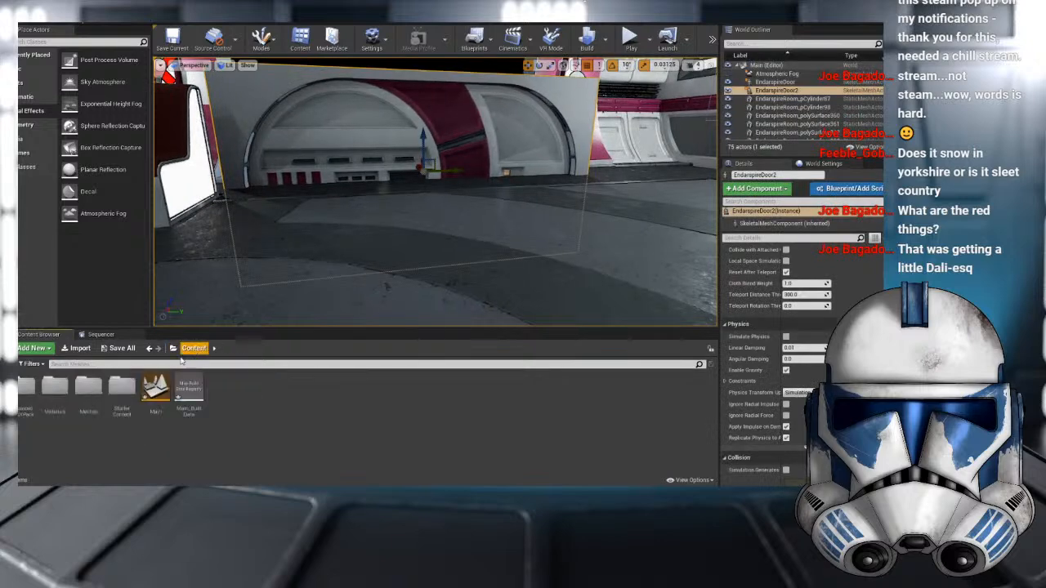
pyautogui.doubleClick(55, 391)
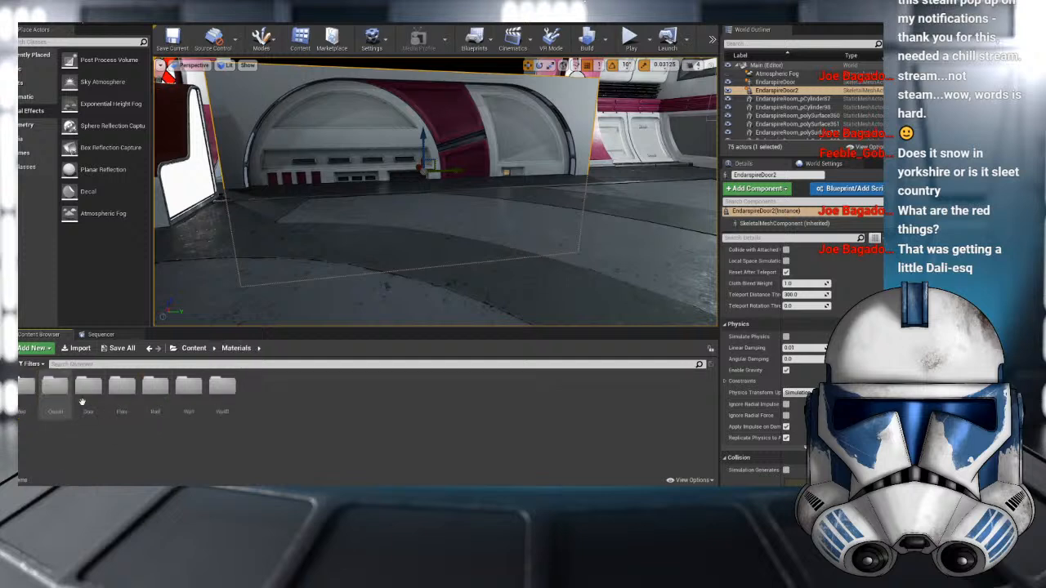
pyautogui.click(156, 387)
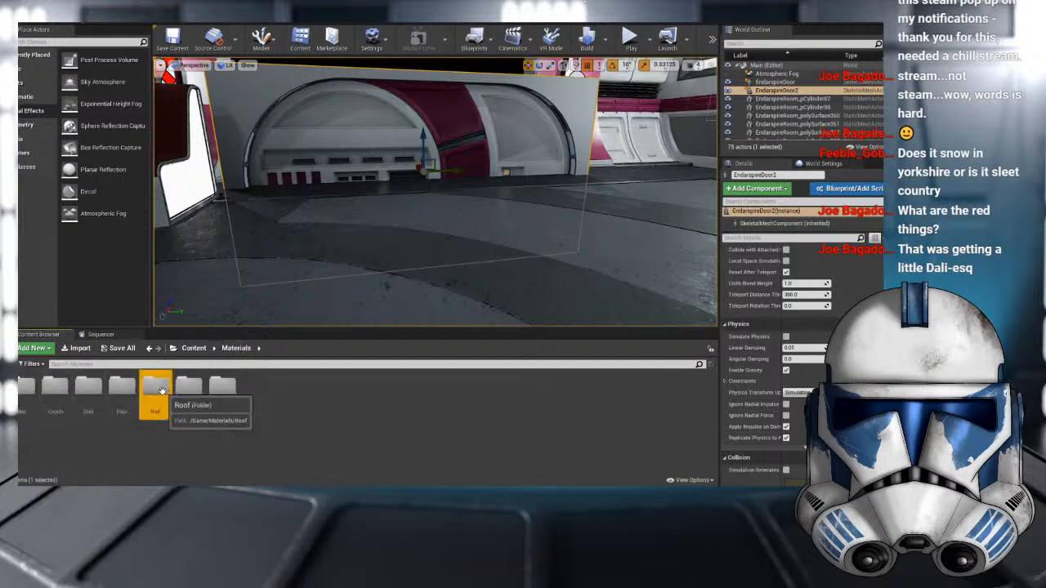
pyautogui.doubleClick(89, 386)
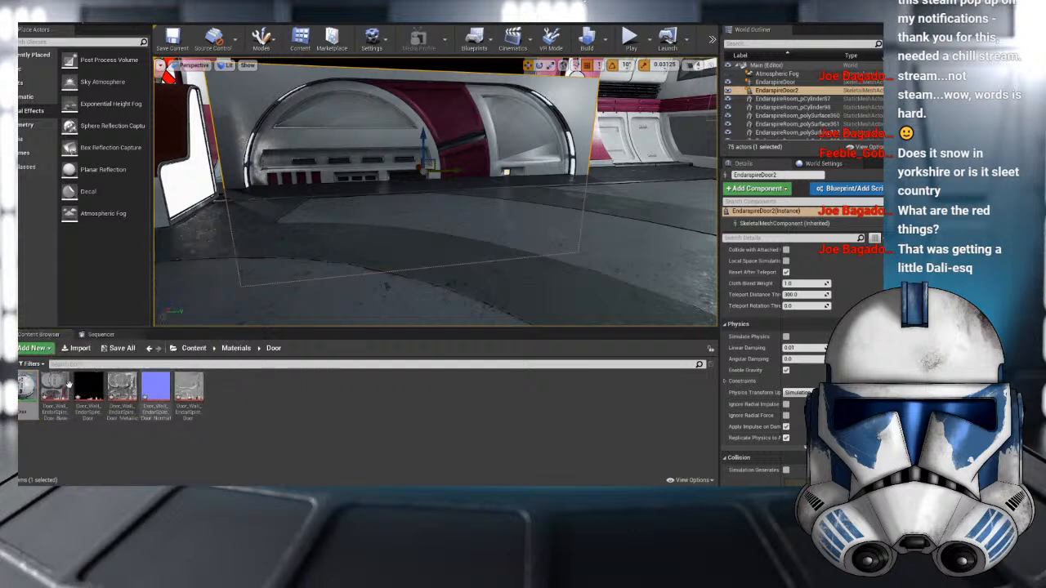
pyautogui.moveTo(27, 386); pyautogui.dragTo(494, 131)
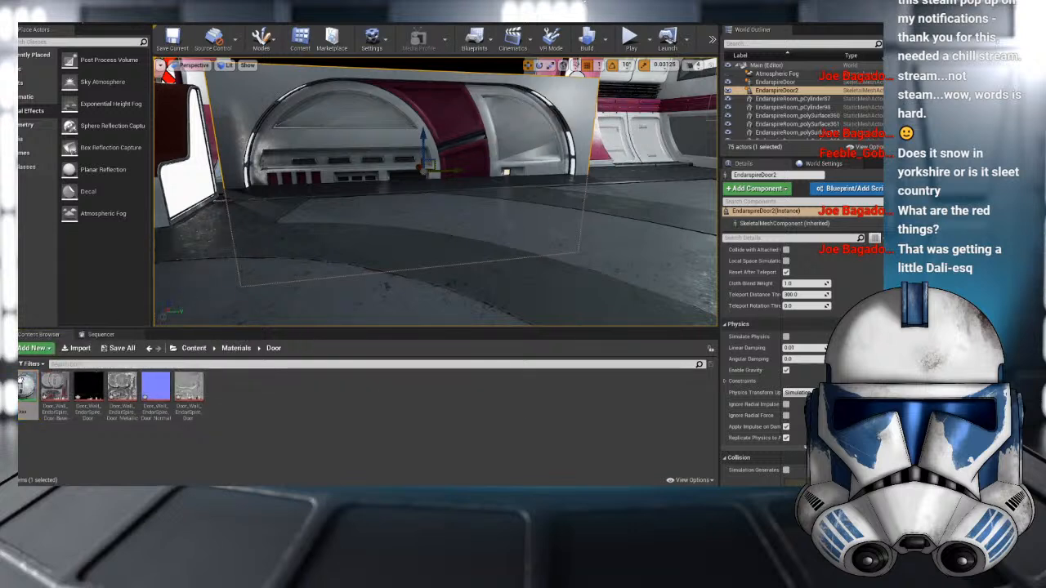
pyautogui.moveTo(27, 386); pyautogui.dragTo(506, 163)
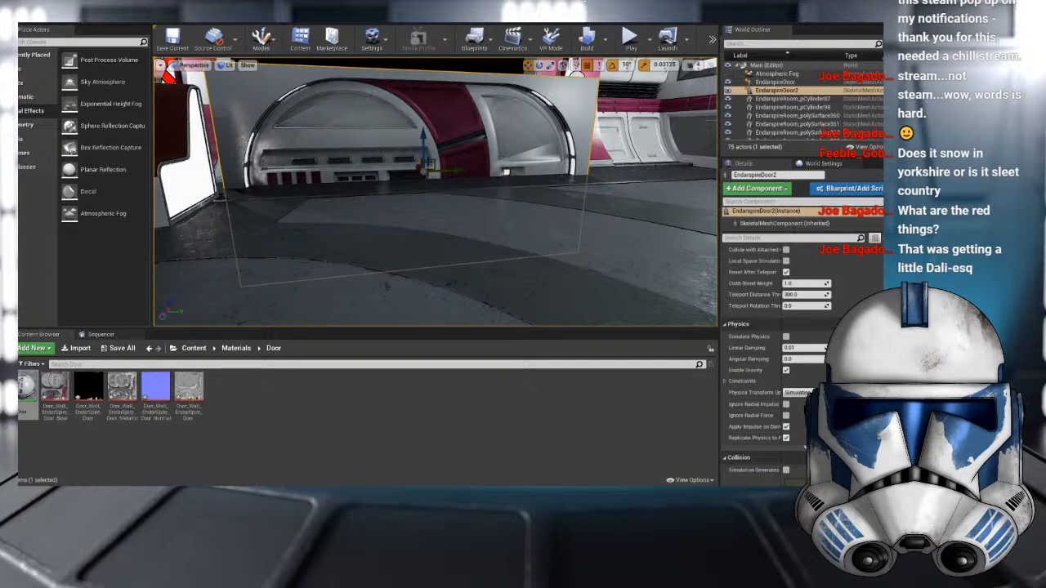
# - Delete the Door material from the Materials/Door folder, keeping its textures
pyautogui.click(28, 384)
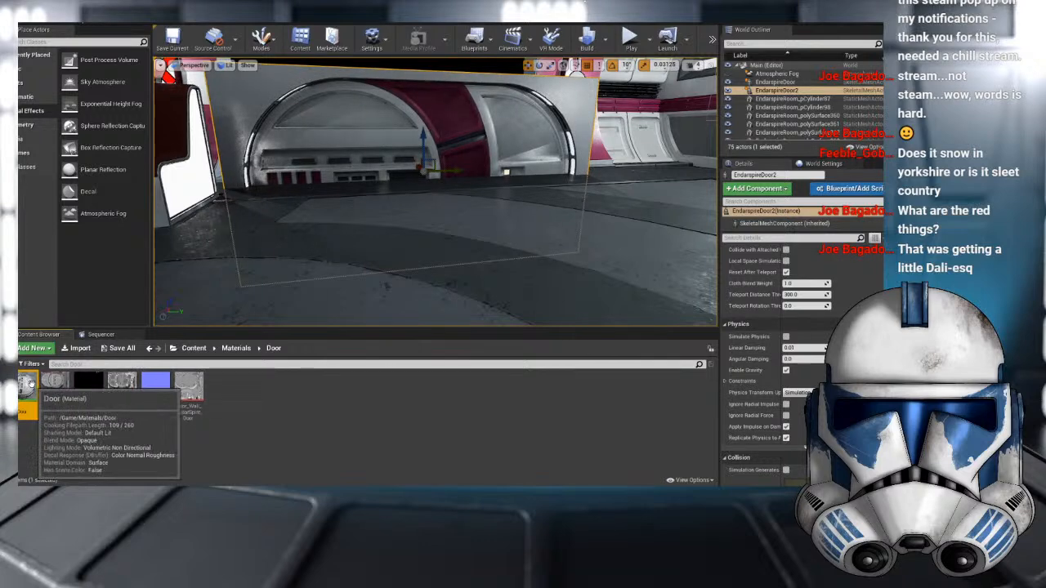
pyautogui.press('Delete')
pyautogui.click(384, 399)
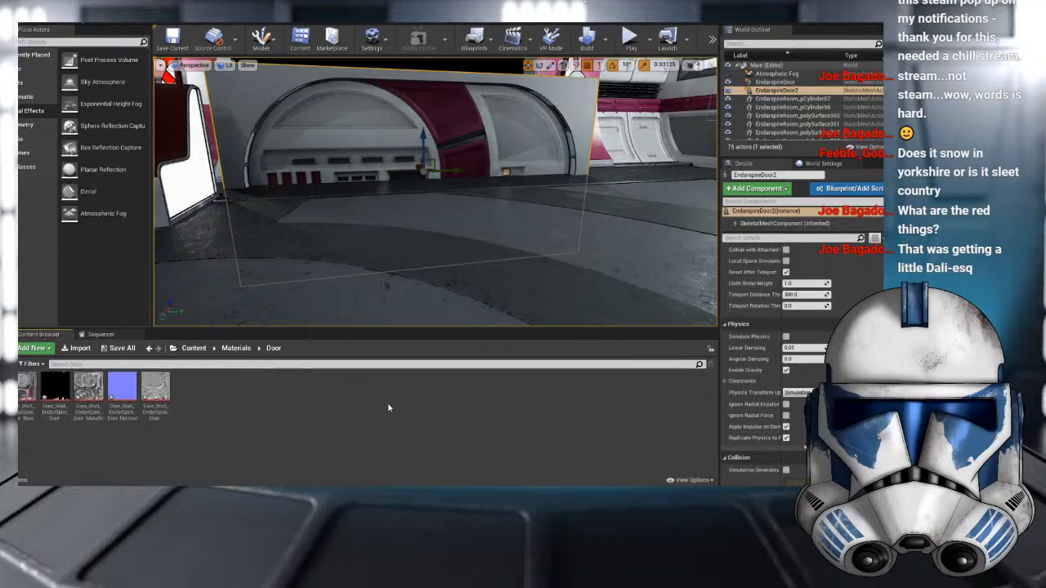
# - Inspect the placed skeletal door from several angles in the level, and switch back to Maya
pyautogui.moveTo(484, 235)
pyautogui.mouseDown(button='right')
pyautogui.moveTo(556, 262)
pyautogui.moveTo(523, 245)
pyautogui.moveTo(523, 286)
pyautogui.moveTo(483, 235)
pyautogui.mouseUp(button='right')
pyautogui.moveTo(426, 179); pyautogui.dragTo(523, 90, button='right')
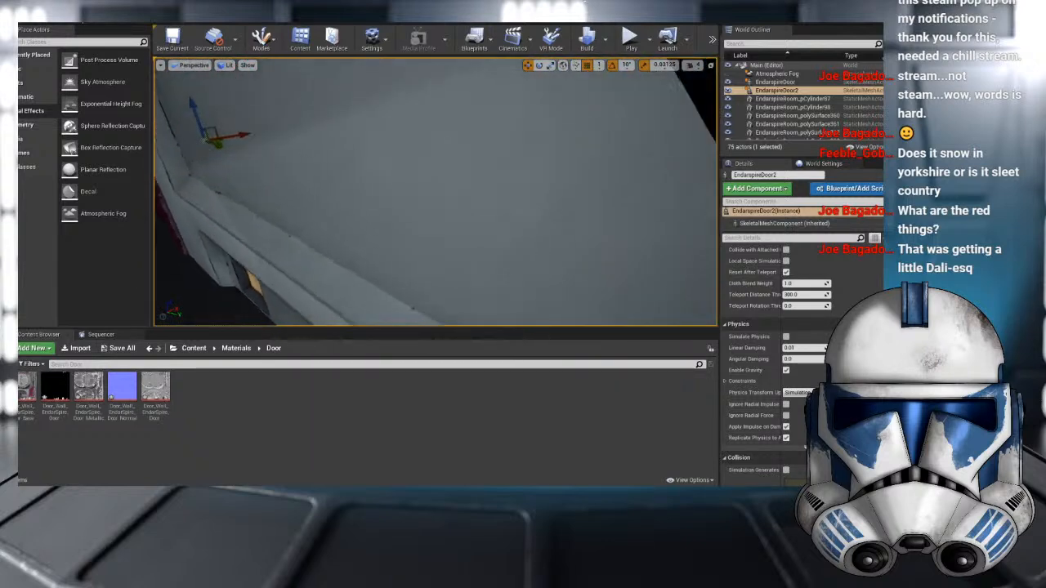
pyautogui.moveTo(320, 199); pyautogui.dragTo(360, 199, button='right')
pyautogui.press('f')
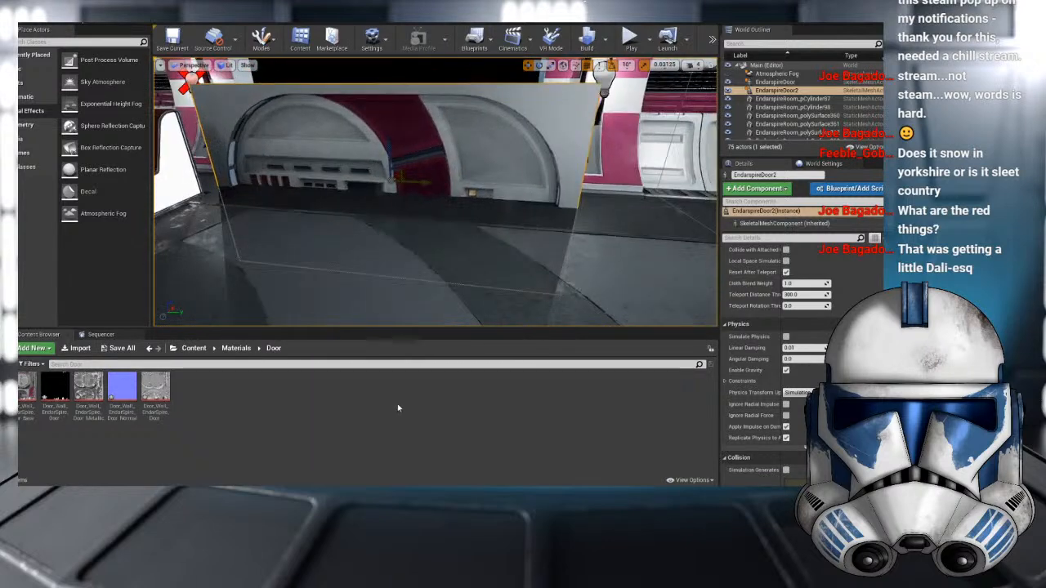
pyautogui.hotkey('alt', 'Tab')
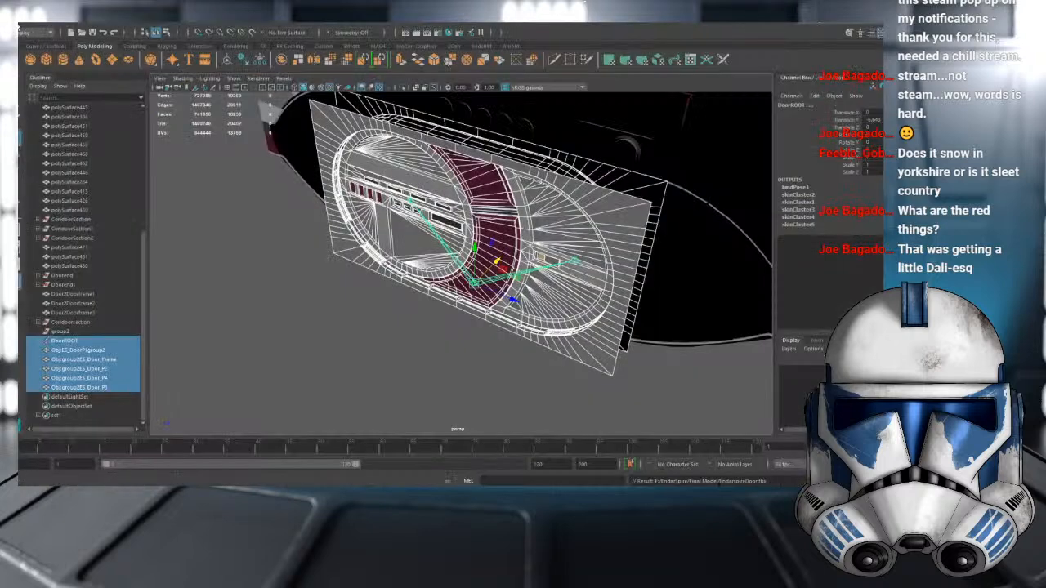
# - Start exporting the selected DoorROOT skeleton and door meshes as FBX, choosing the existing EndarspireDoor.fbx in the Final Model folder as the target
pyautogui.click(18, 28)
pyautogui.click(86, 152)
pyautogui.click(298, 311)
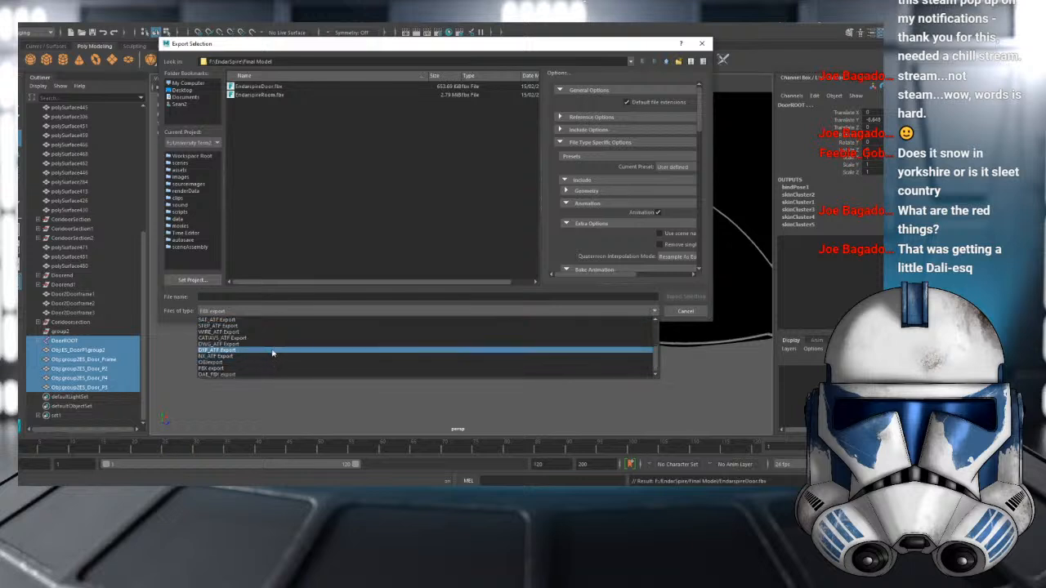
pyautogui.scroll(1, 272, 348)
pyautogui.scroll(2, 272, 343)
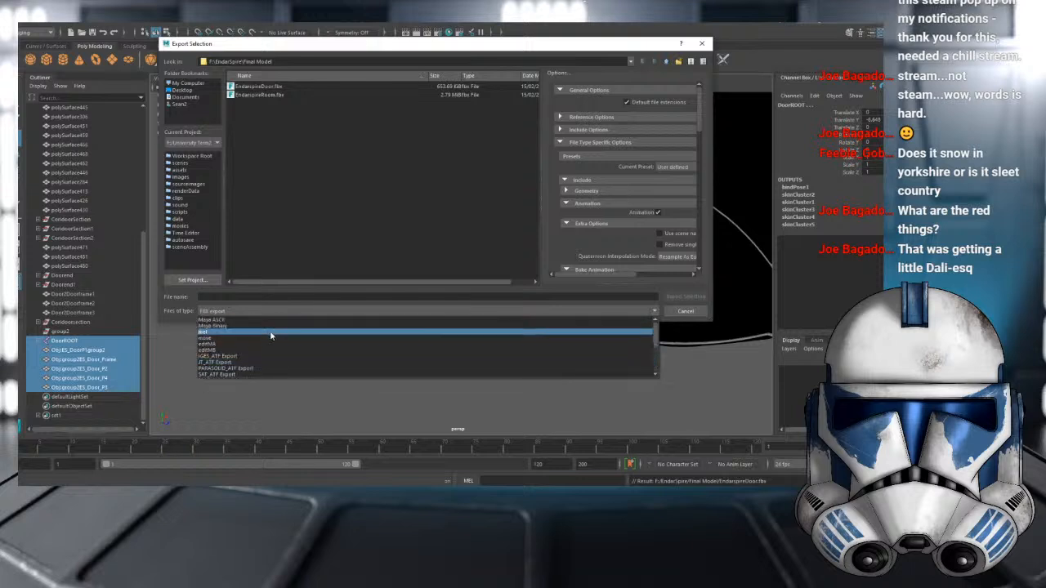
pyautogui.scroll(-1, 268, 335)
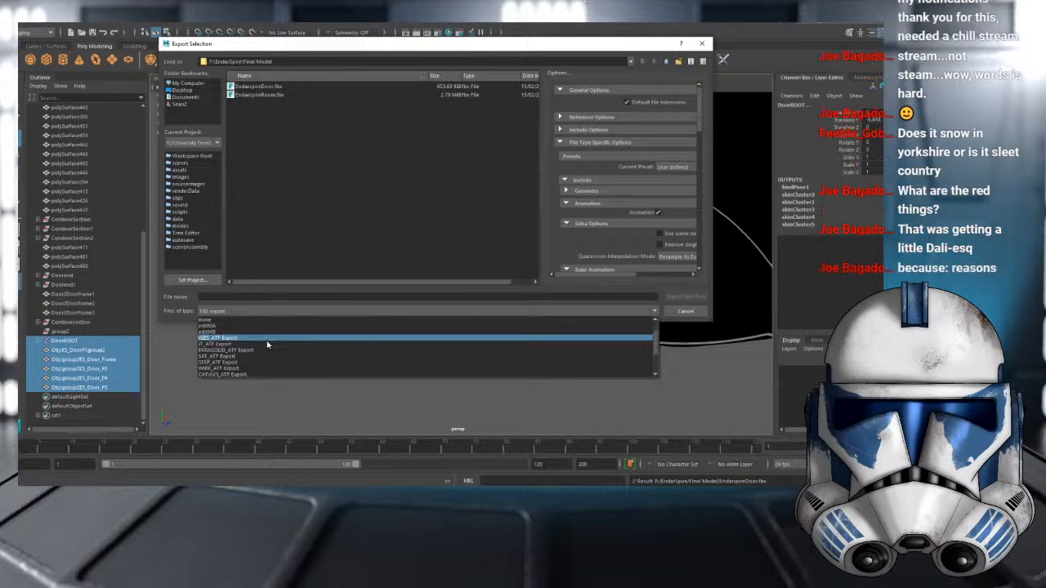
pyautogui.scroll(-2, 268, 351)
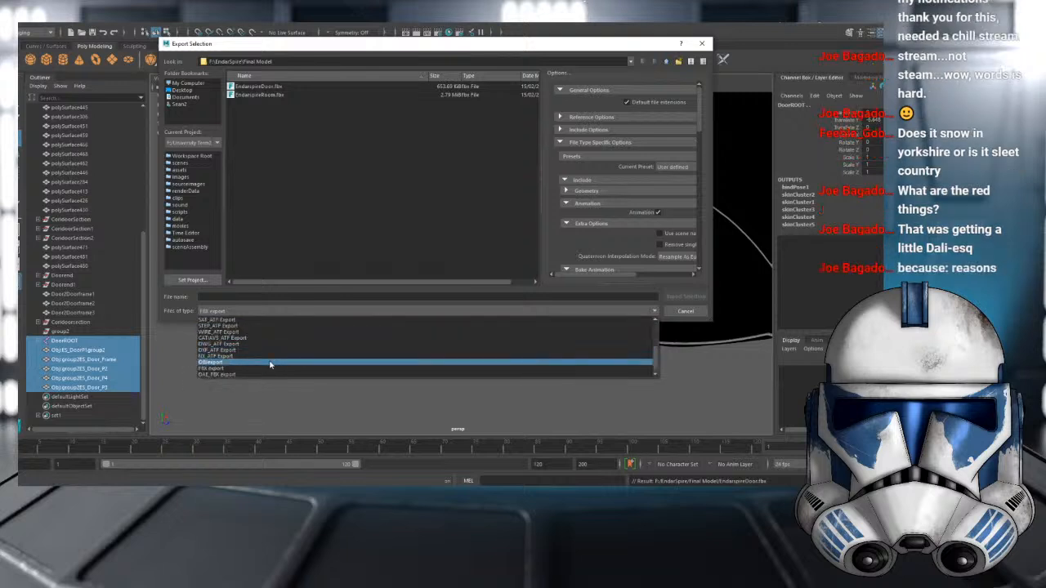
pyautogui.click(268, 368)
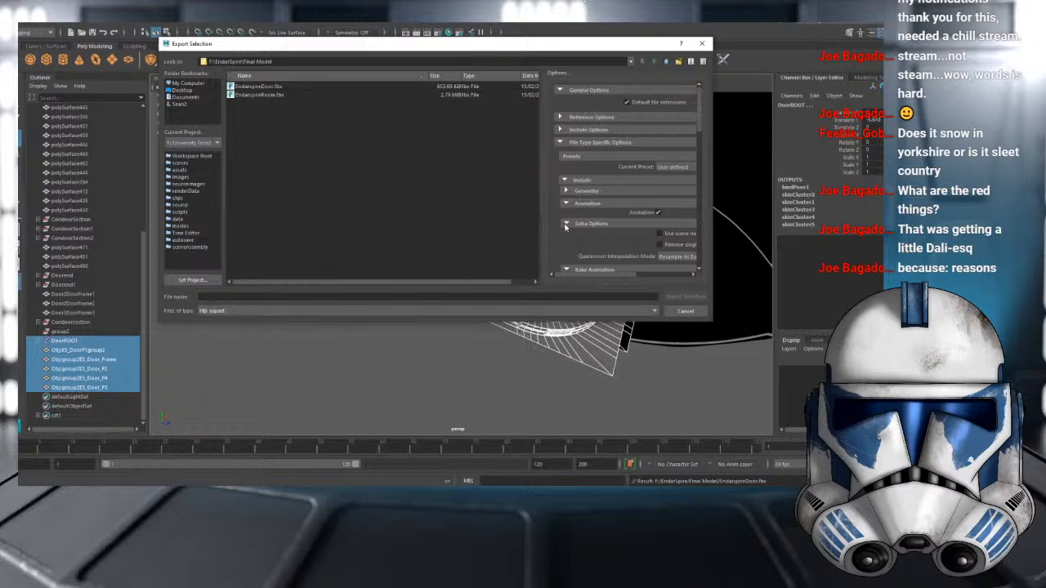
pyautogui.scroll(-6, 656, 181)
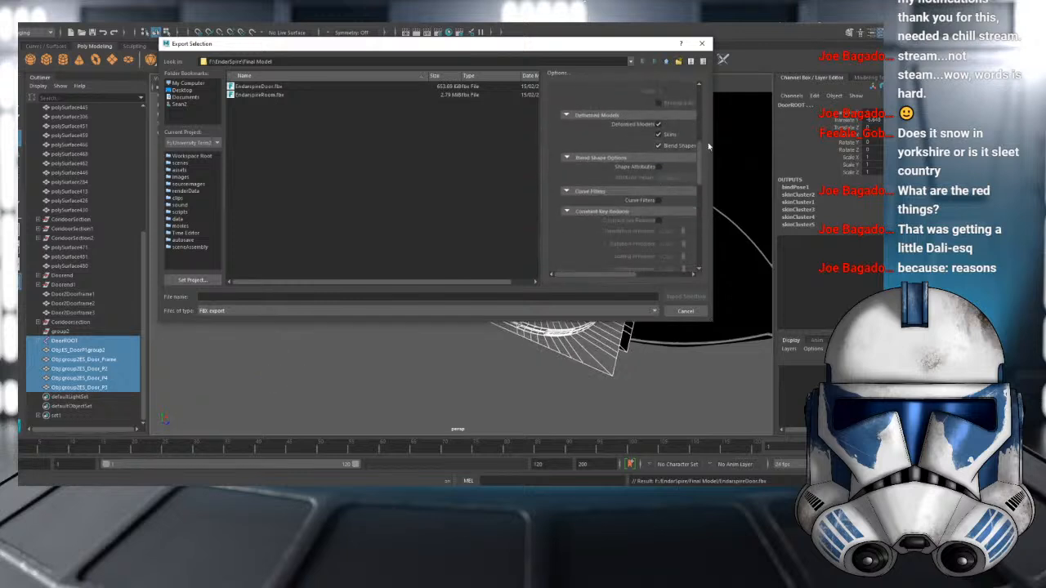
pyautogui.moveTo(711, 146); pyautogui.dragTo(827, 146)
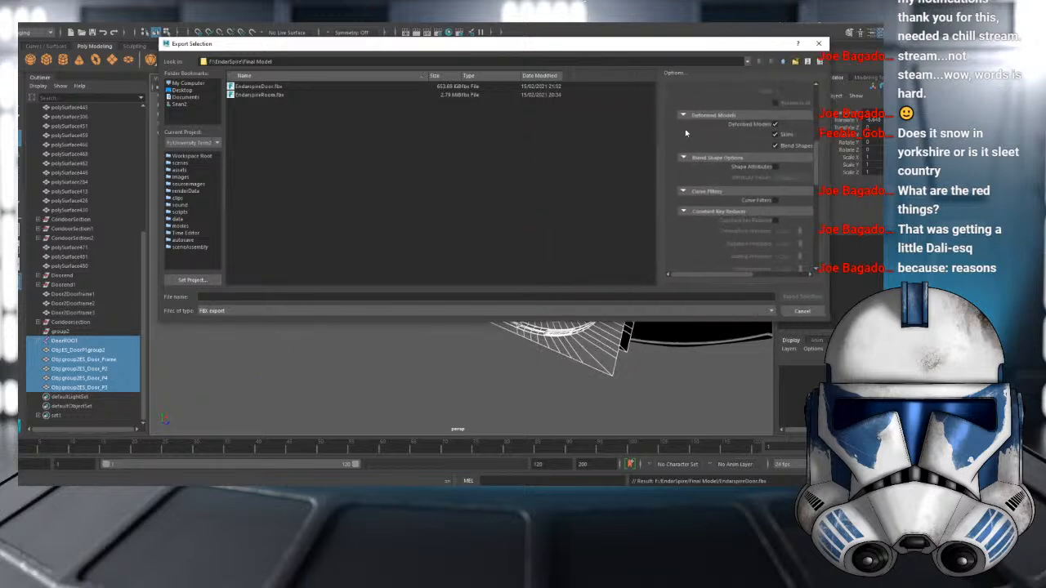
pyautogui.moveTo(656, 128); pyautogui.dragTo(499, 129)
pyautogui.click(343, 86)
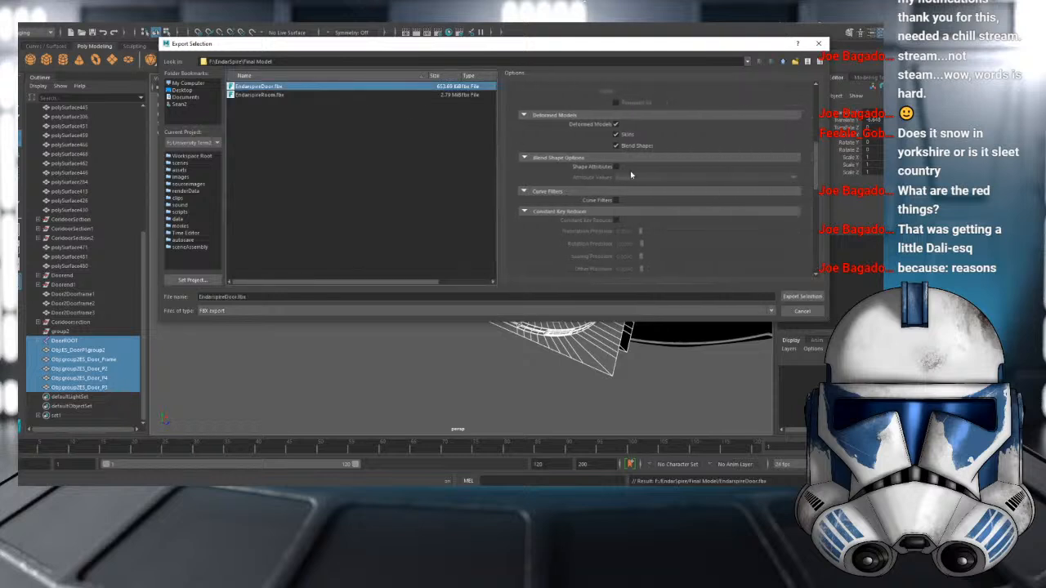
# - Set the FBX file format version to FBX 2012 and export the selection, overwriting EndarspireDoor.fbx
pyautogui.scroll(-3, 629, 174)
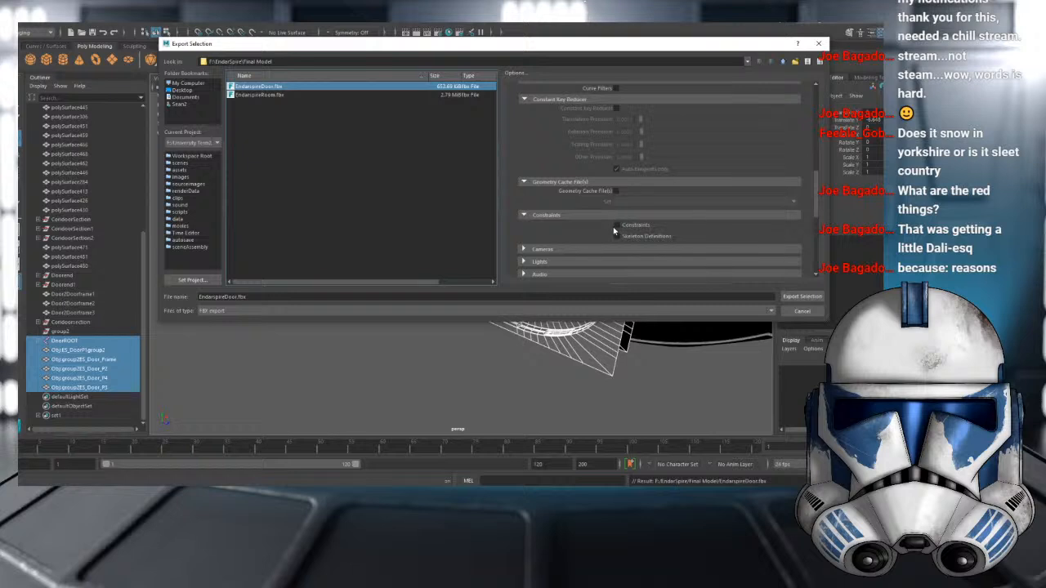
pyautogui.scroll(-3, 542, 252)
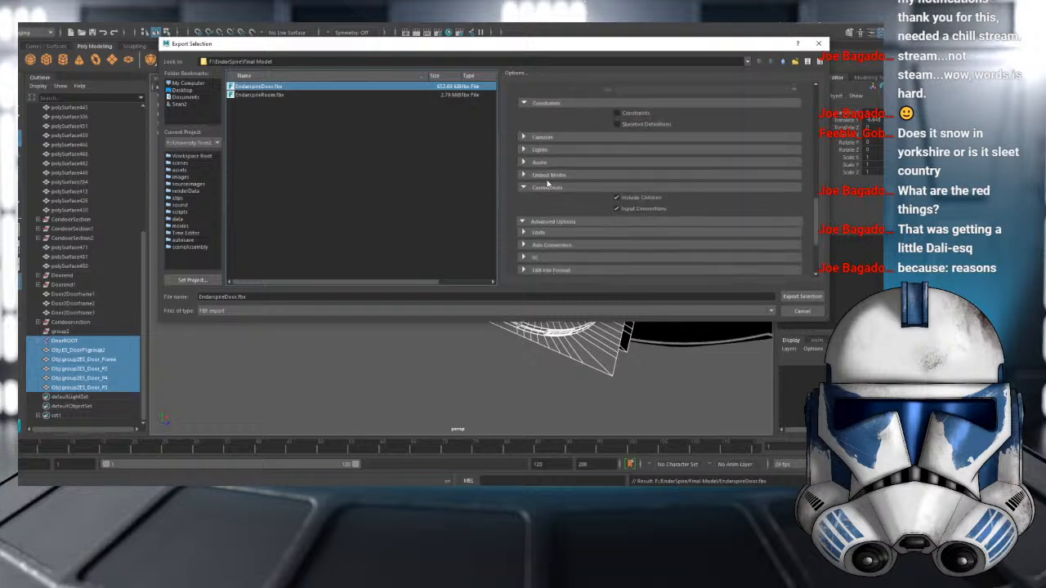
pyautogui.scroll(-3, 541, 192)
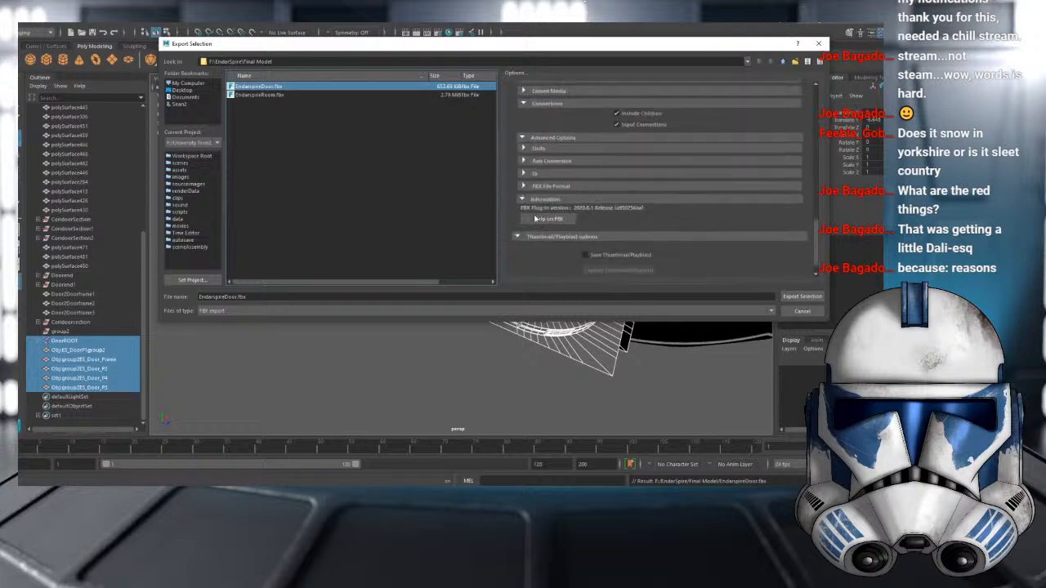
pyautogui.click(549, 187)
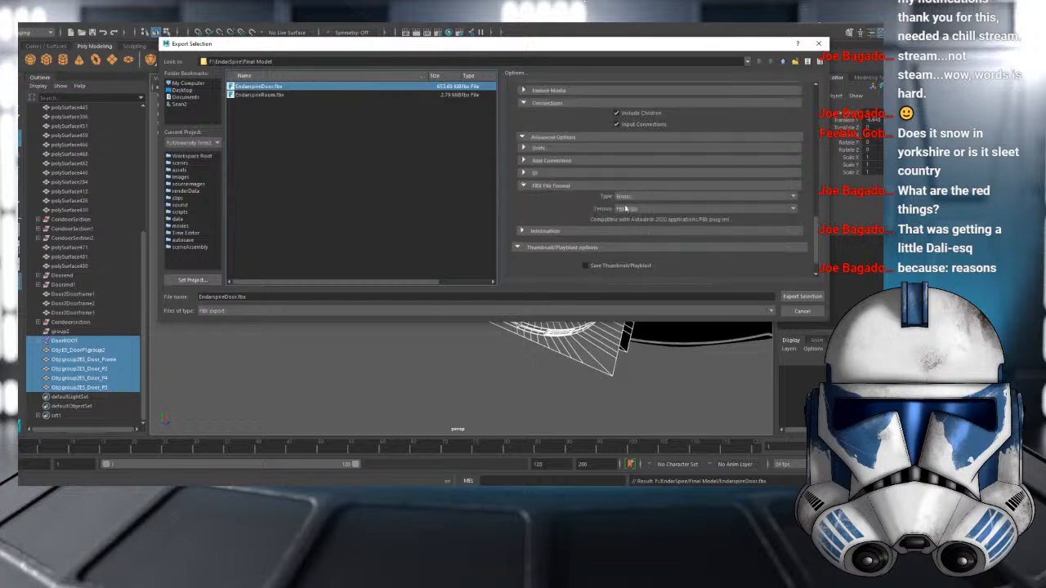
pyautogui.click(654, 210)
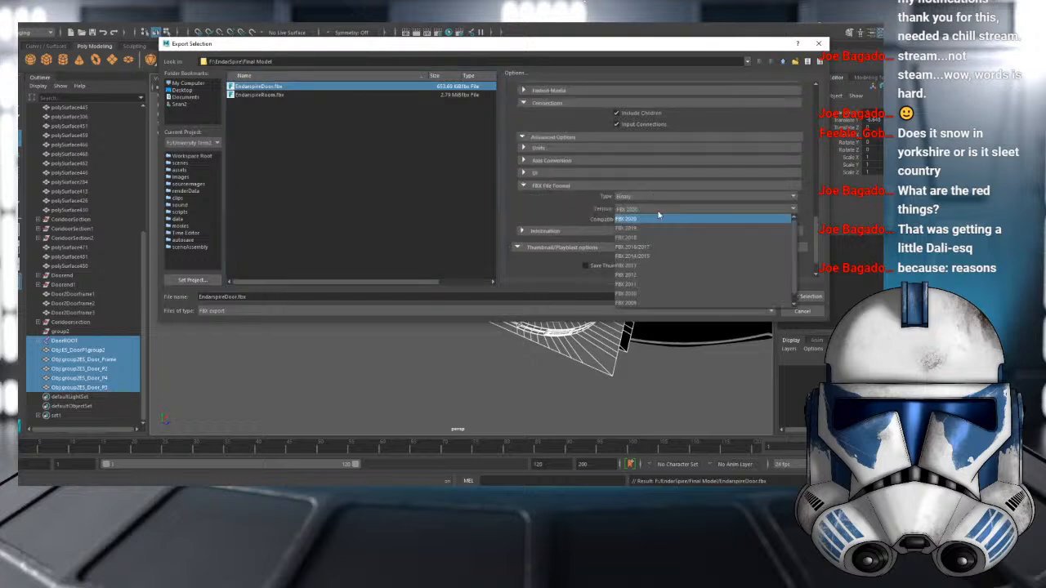
pyautogui.click(652, 275)
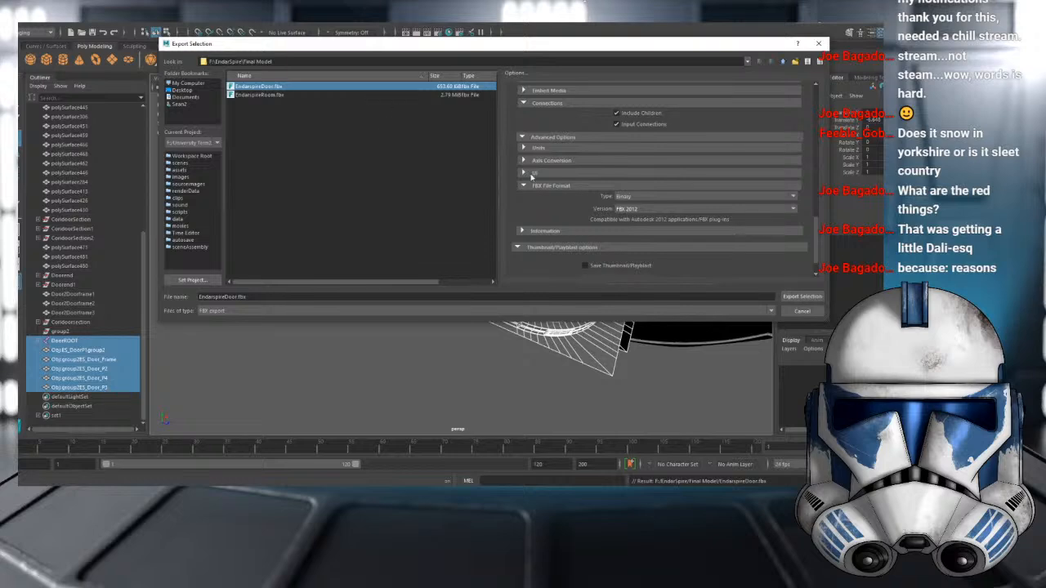
pyautogui.click(801, 297)
pyautogui.click(480, 205)
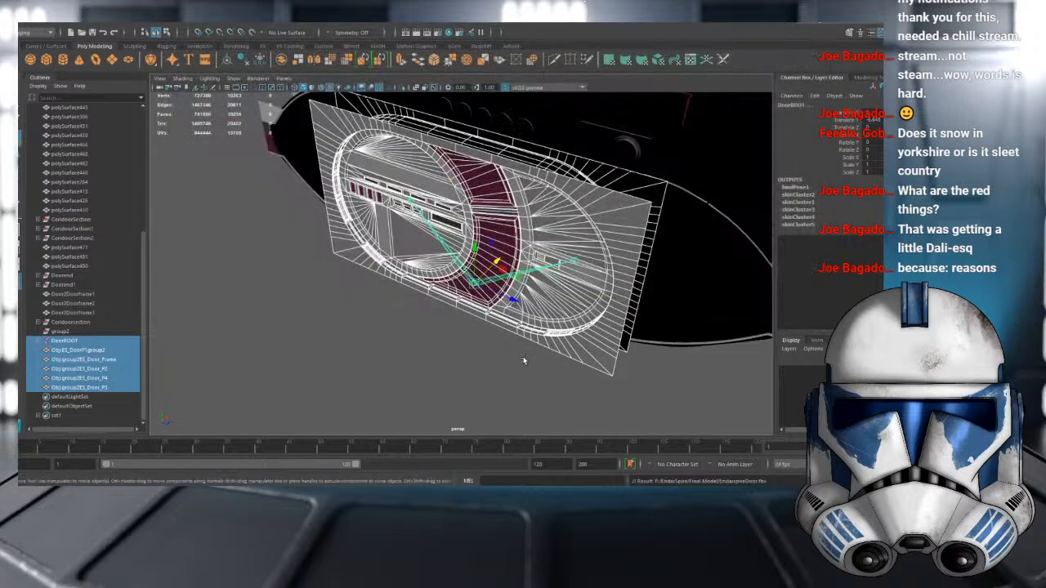
# - Switch to Unreal Editor and create a new material named Door in the Materials/Door folder
pyautogui.click(350, 463)
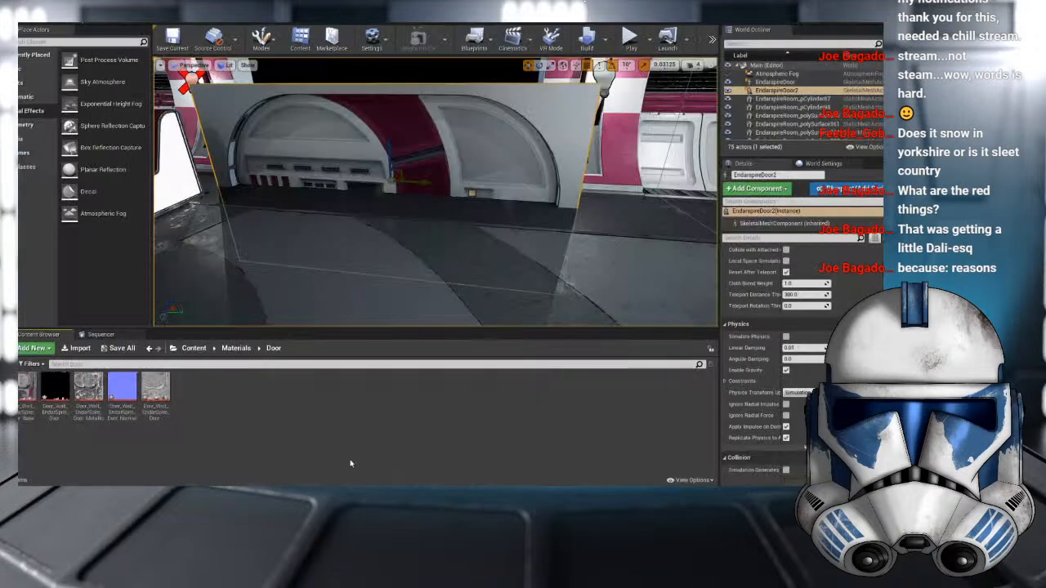
pyautogui.click(196, 348)
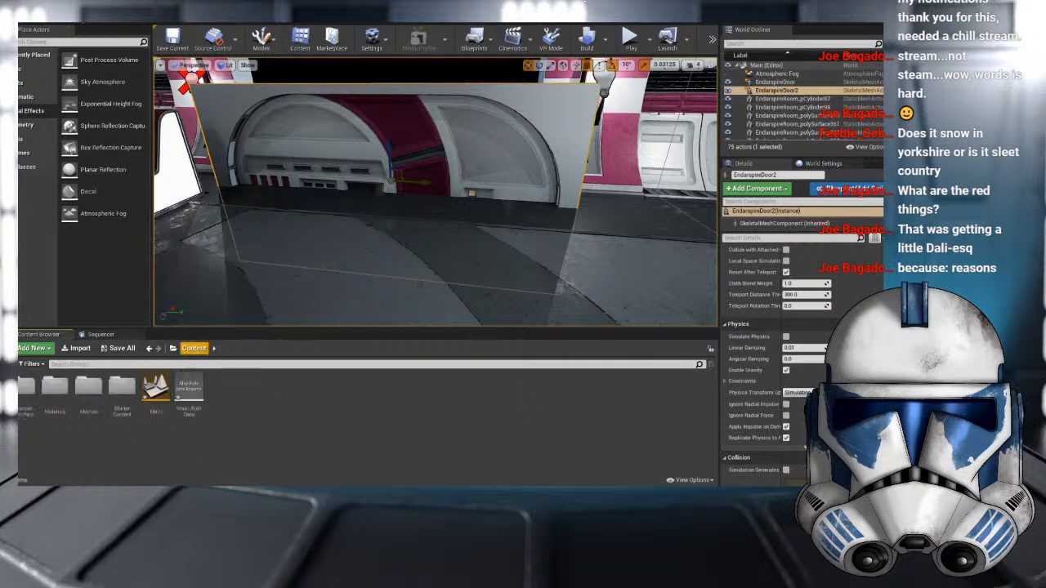
pyautogui.click(31, 23)
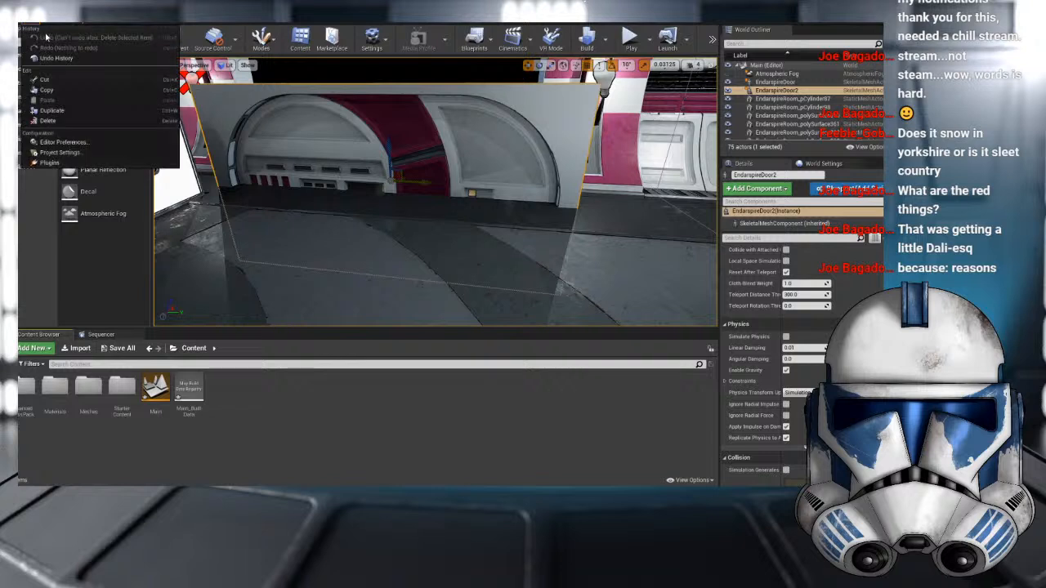
pyautogui.click(265, 404)
pyautogui.click(121, 392)
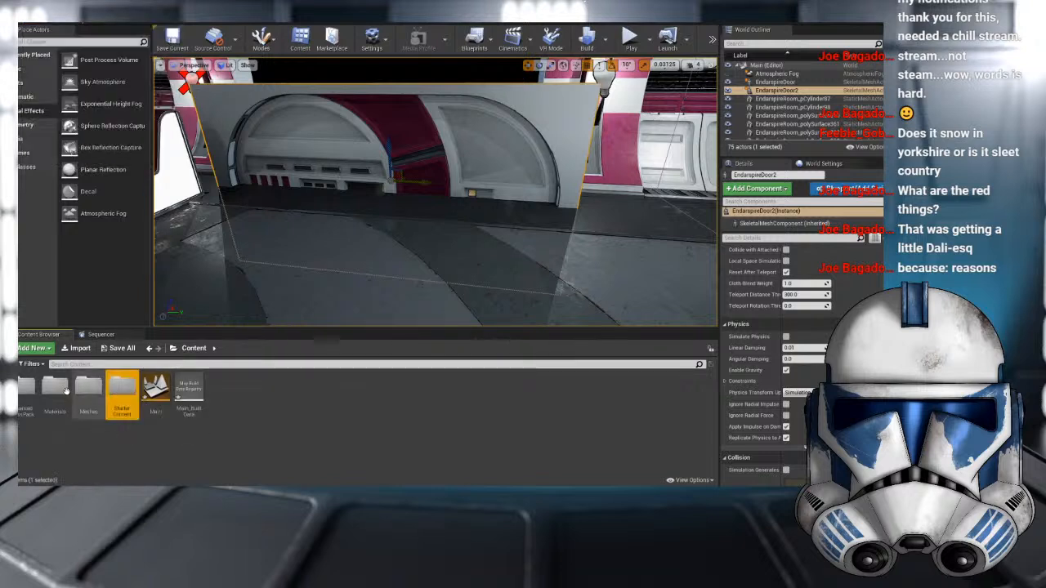
pyautogui.doubleClick(55, 388)
pyautogui.doubleClick(28, 388)
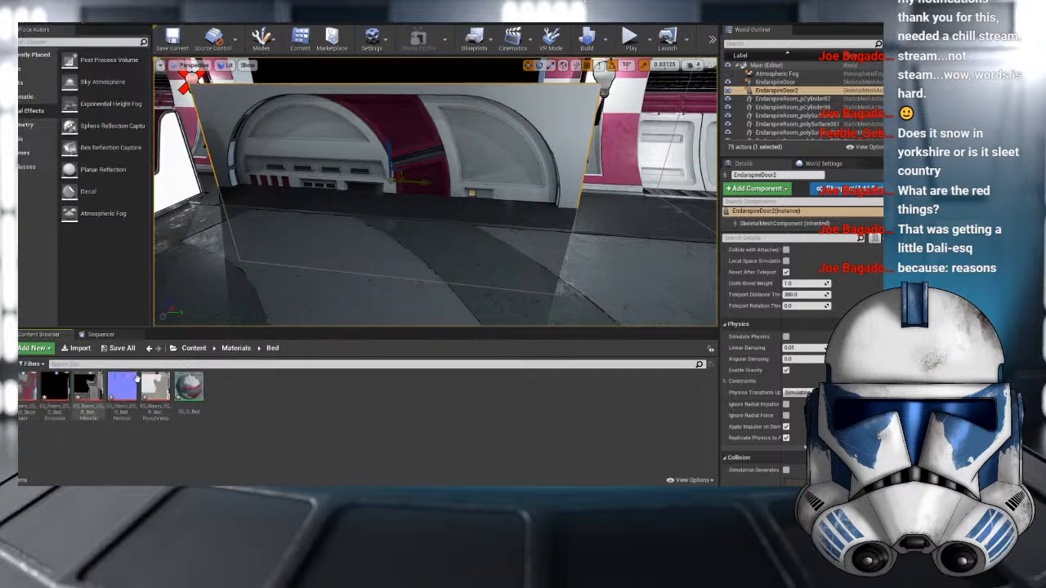
pyautogui.click(236, 348)
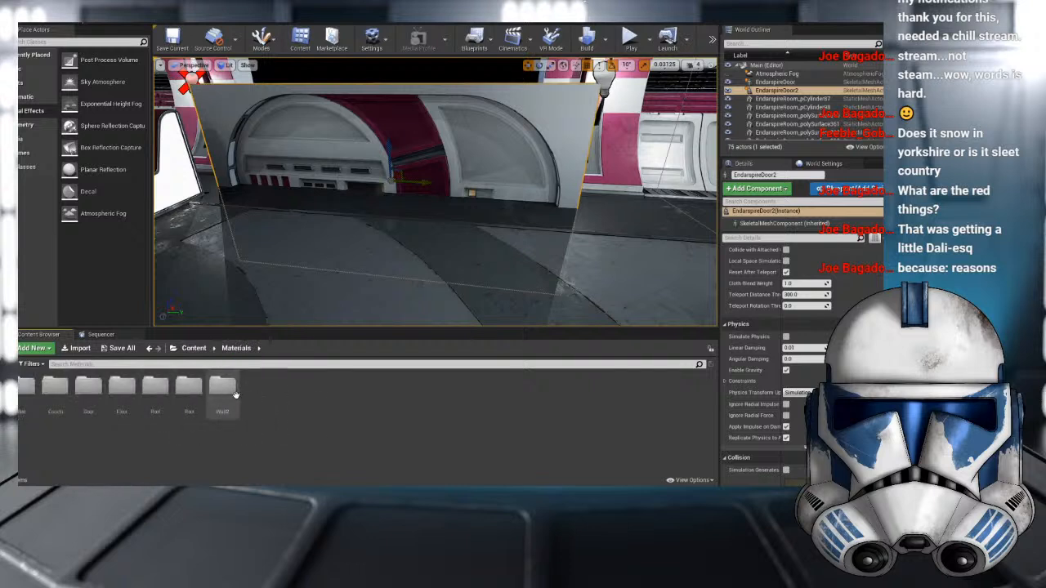
pyautogui.doubleClick(88, 388)
pyautogui.rightClick(299, 401)
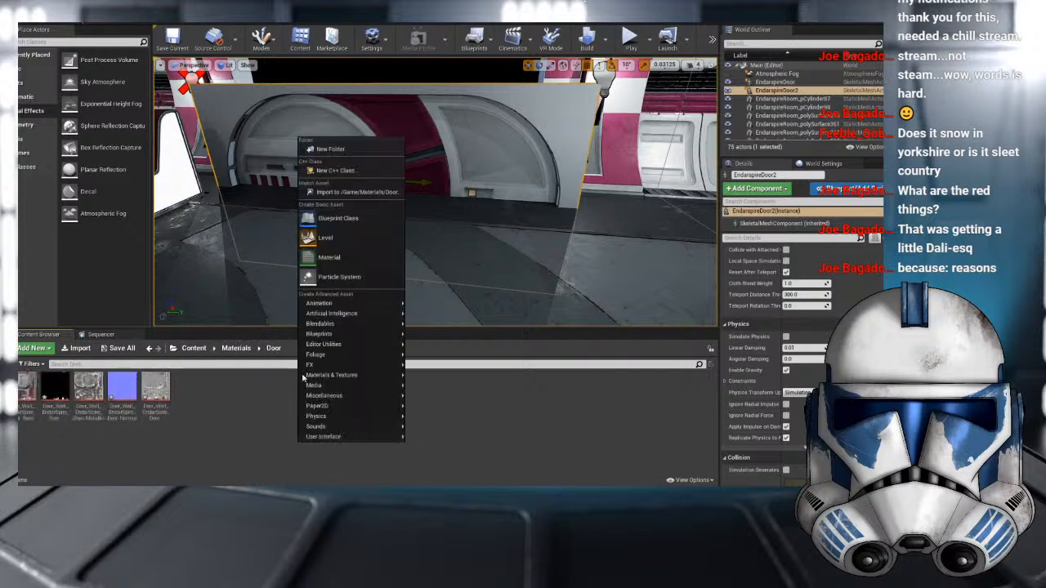
pyautogui.click(341, 255)
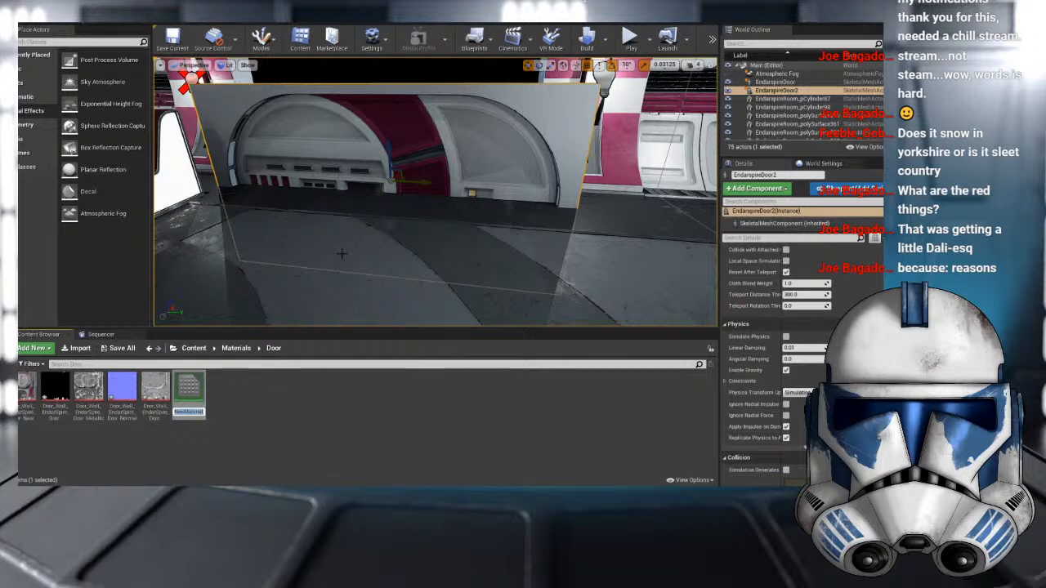
pyautogui.write('Door')
pyautogui.press('Return')
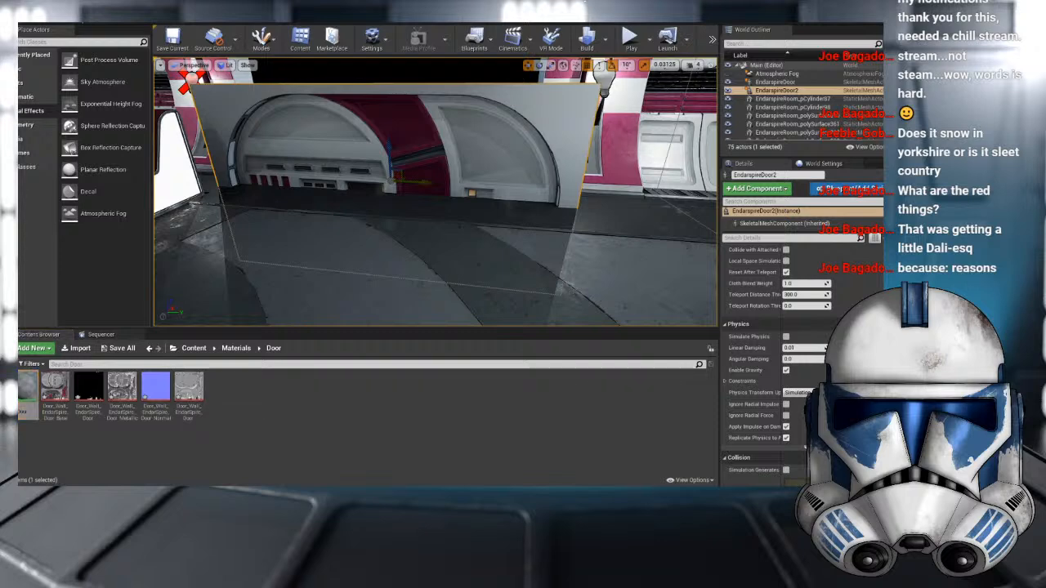
# - Bring the Door_Wall_EnderSpire_Door textures from the Materials/Door folder into the new Door material
pyautogui.doubleClick(54, 401)
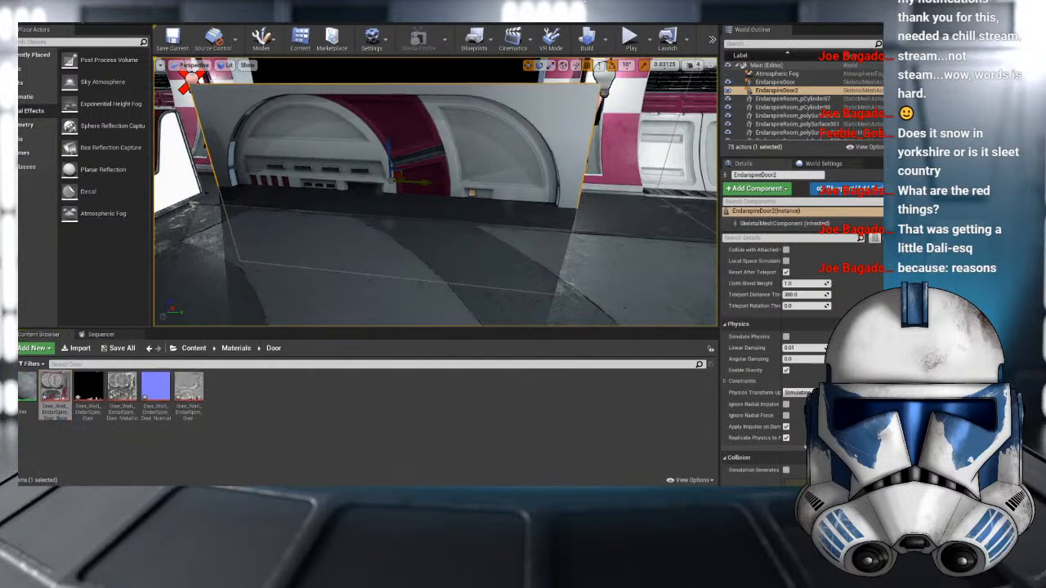
pyautogui.doubleClick(89, 395)
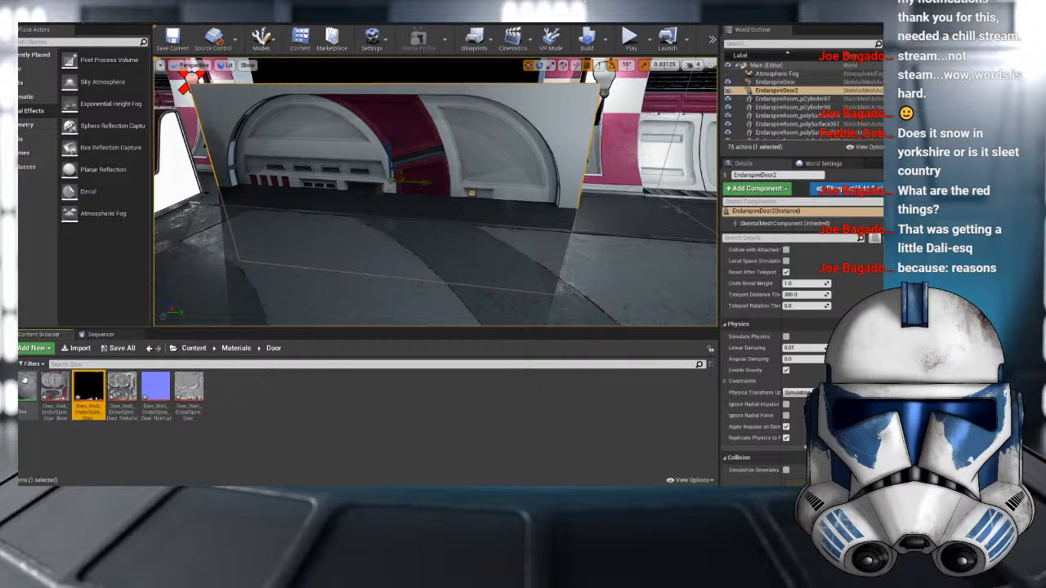
pyautogui.click(57, 388)
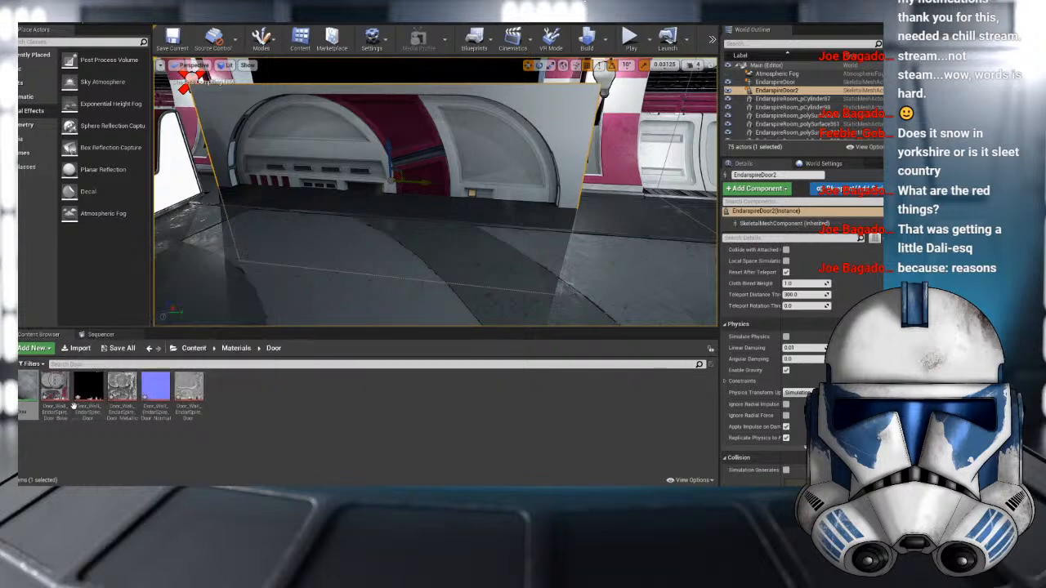
pyautogui.moveTo(121, 392); pyautogui.dragTo(19, 379)
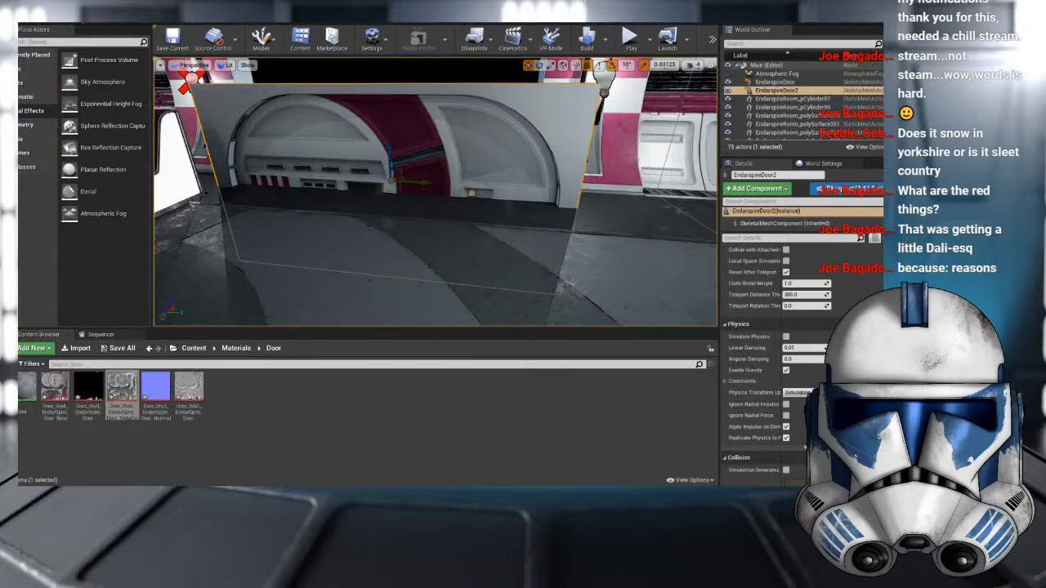
pyautogui.click(155, 394)
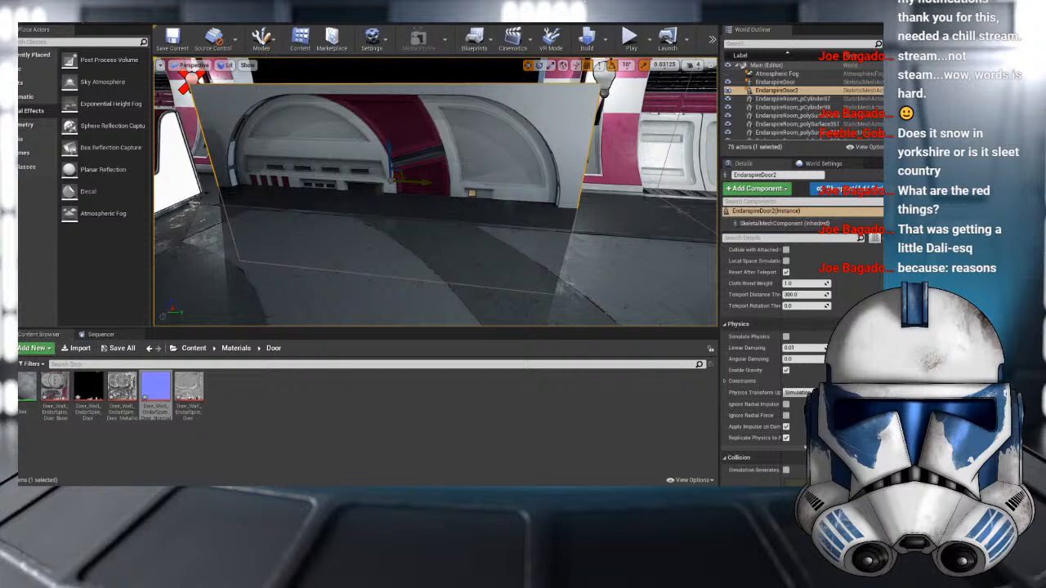
pyautogui.click(188, 395)
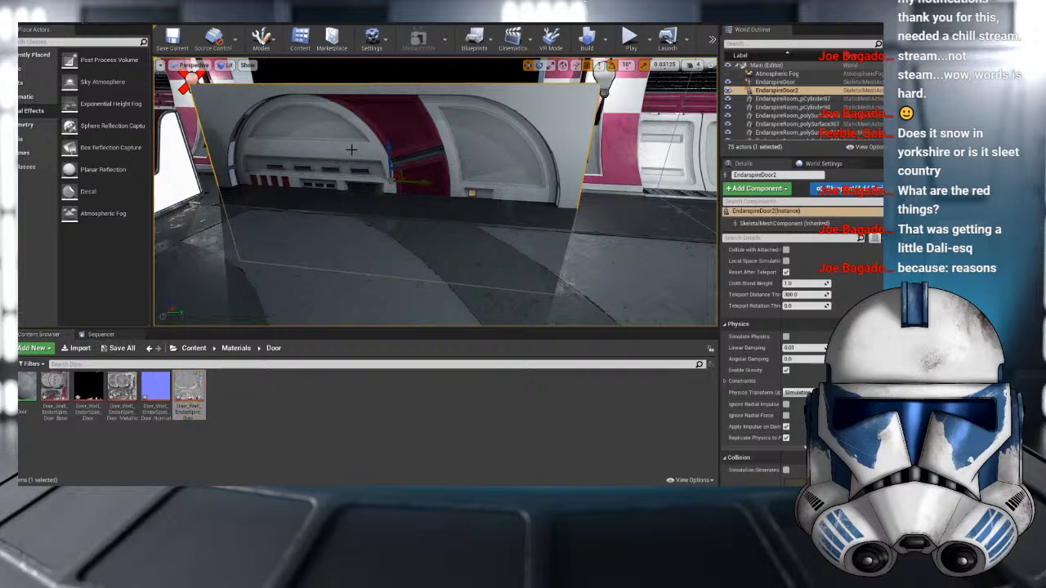
# - Delete both placed door actors, EndarspireDoor2 and EndarspireDoor, from the level
pyautogui.press('Delete')
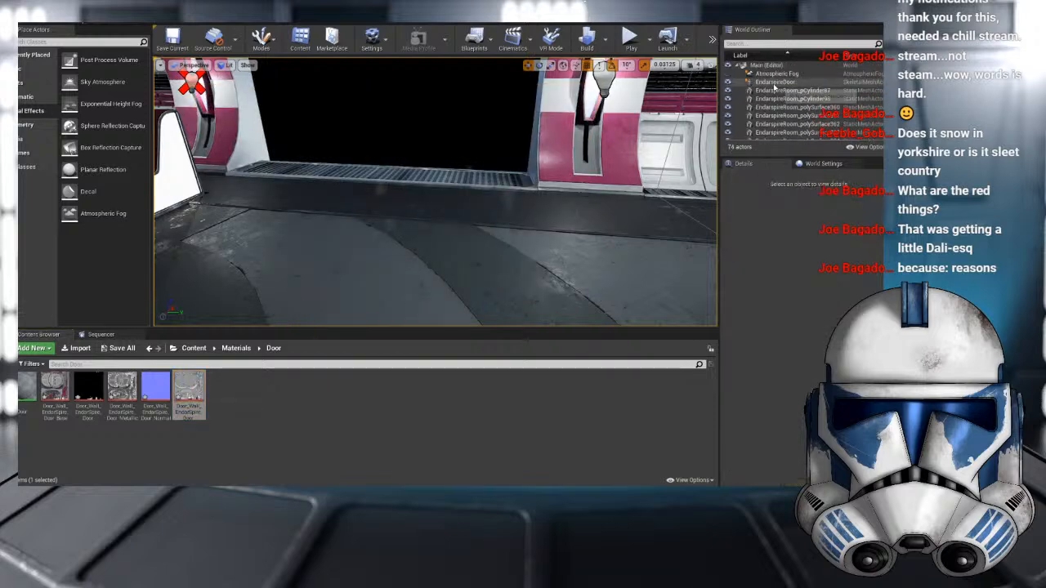
pyautogui.click(774, 84)
pyautogui.press('Delete')
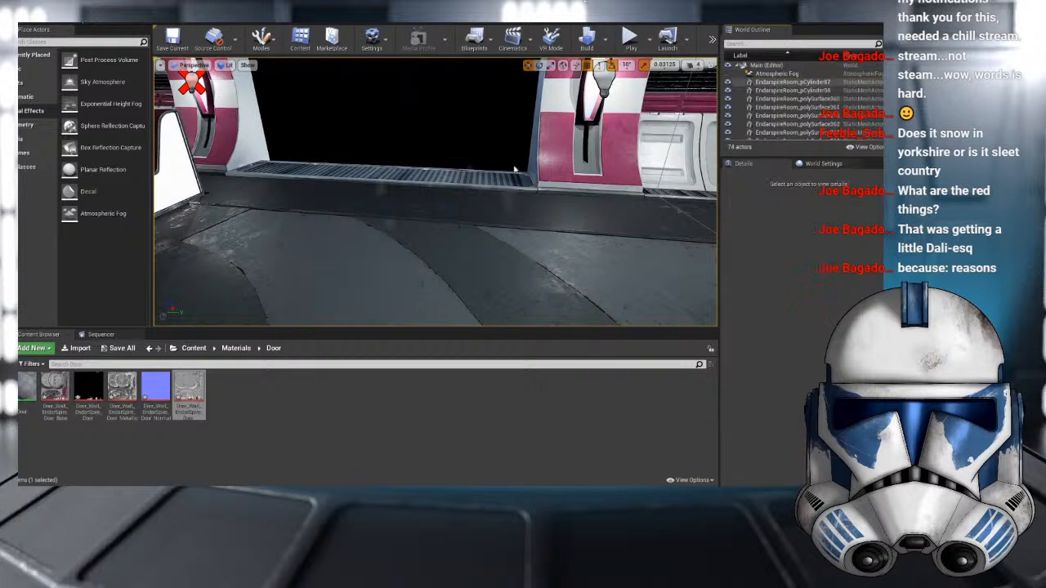
# - Delete the old EndarspireDoor mesh, animation, physics asset, skeleton, base colour texture and two lambert materials from the Meshes folder
pyautogui.click(193, 348)
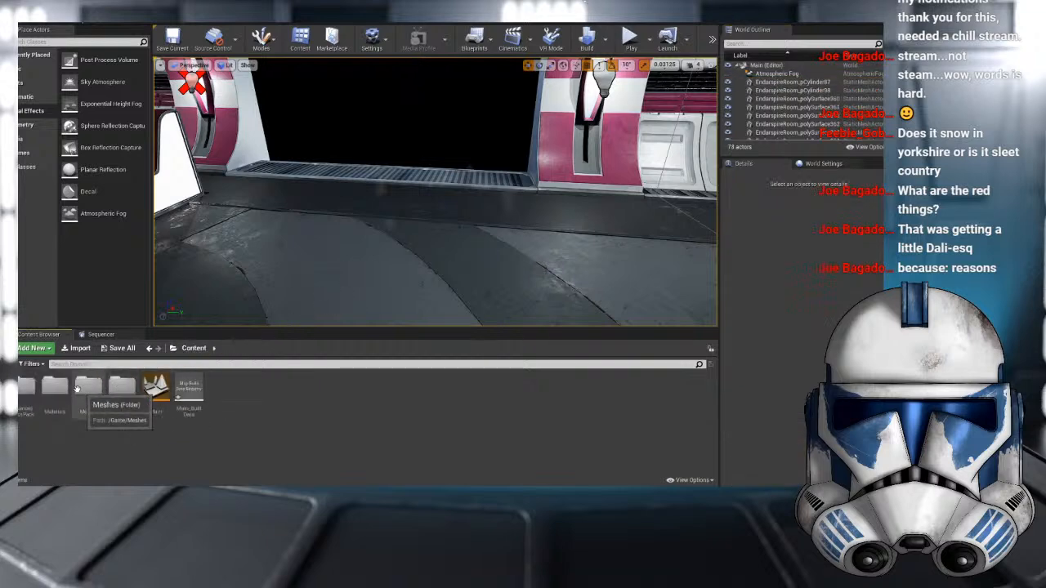
pyautogui.doubleClick(78, 389)
pyautogui.click(63, 395)
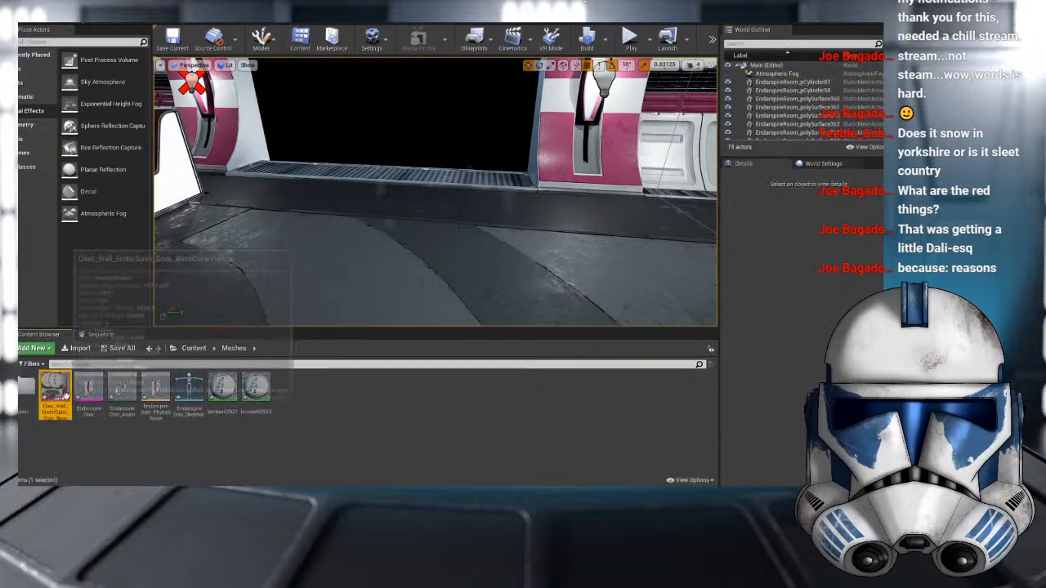
pyautogui.keyDown('shift'); pyautogui.click(155, 388); pyautogui.keyUp('shift')
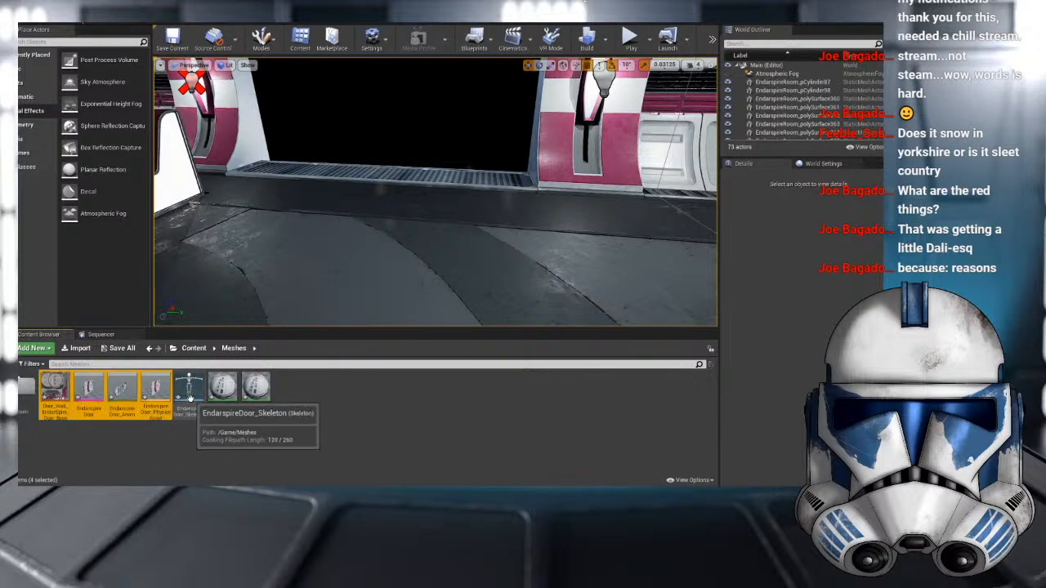
pyautogui.keyDown('shift'); pyautogui.click(247, 392); pyautogui.keyUp('shift')
pyautogui.press('Delete')
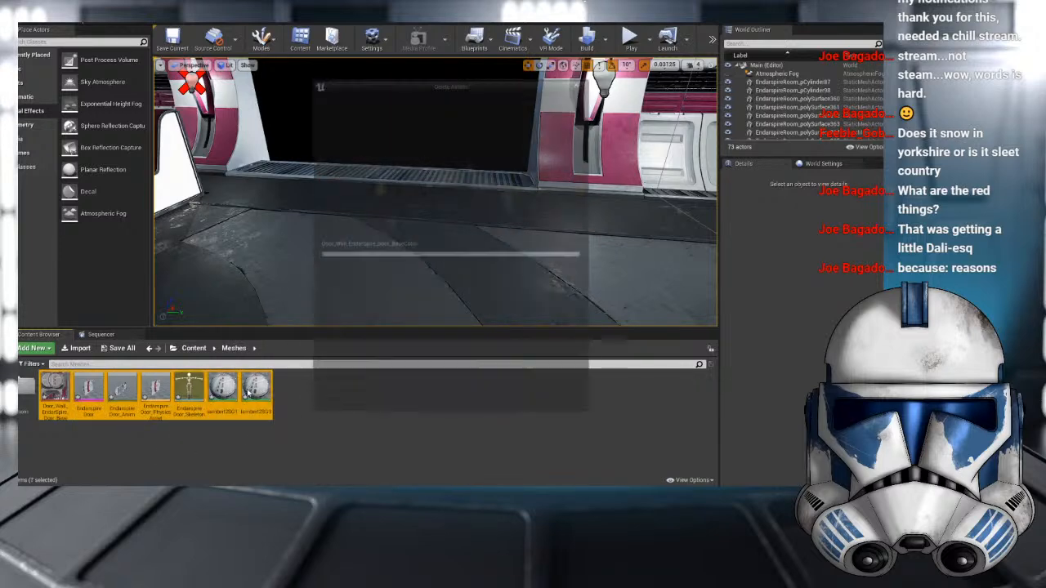
pyautogui.click(418, 399)
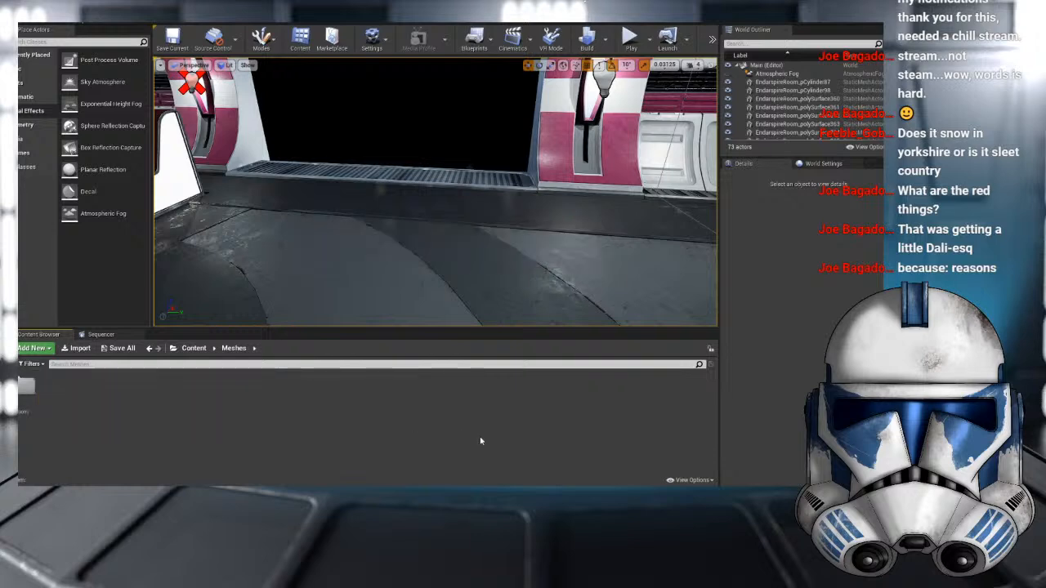
pyautogui.moveTo(449, 485)
pyautogui.click(469, 463)
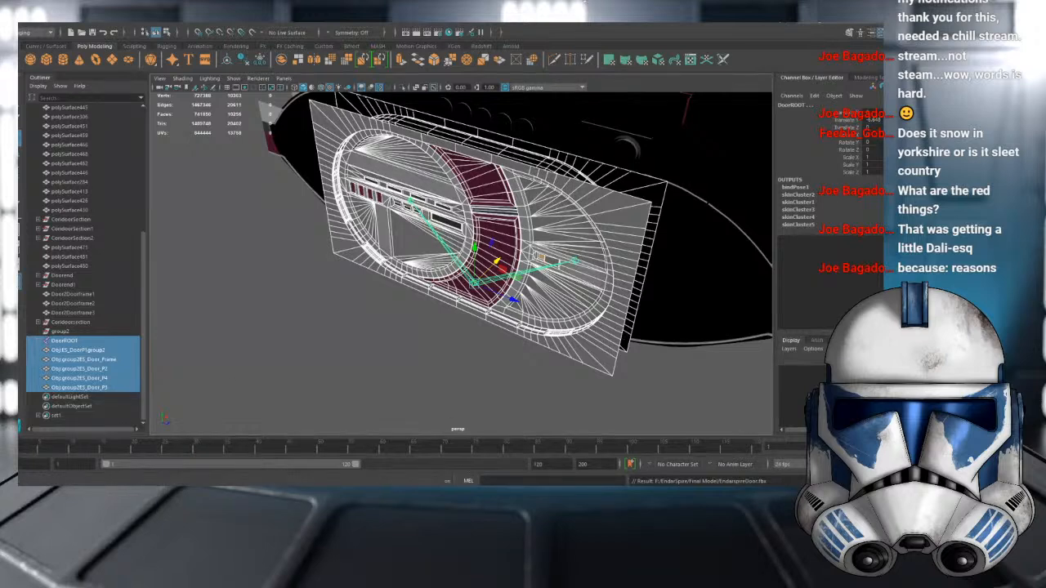
pyautogui.click(283, 484)
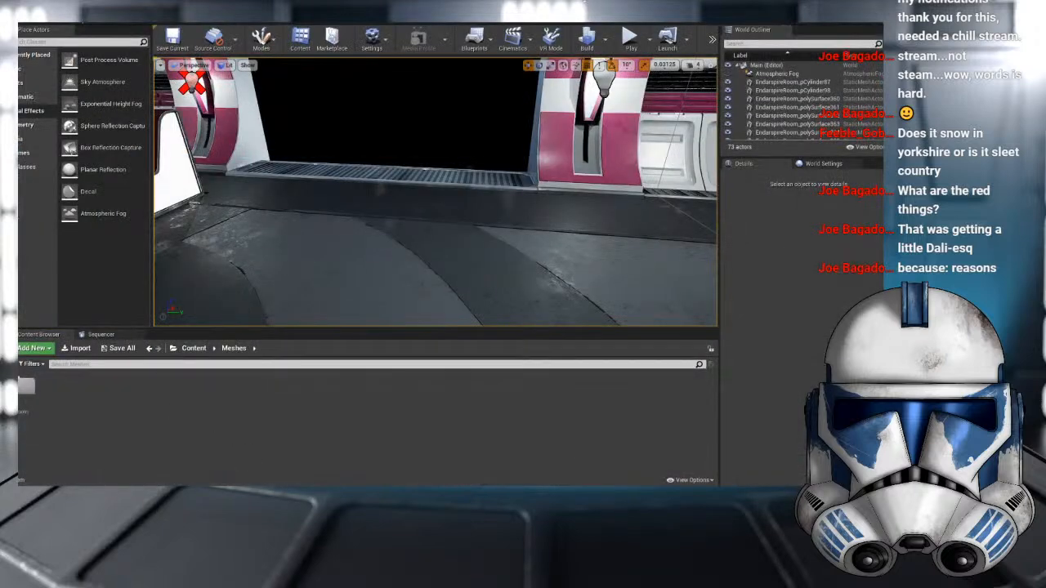
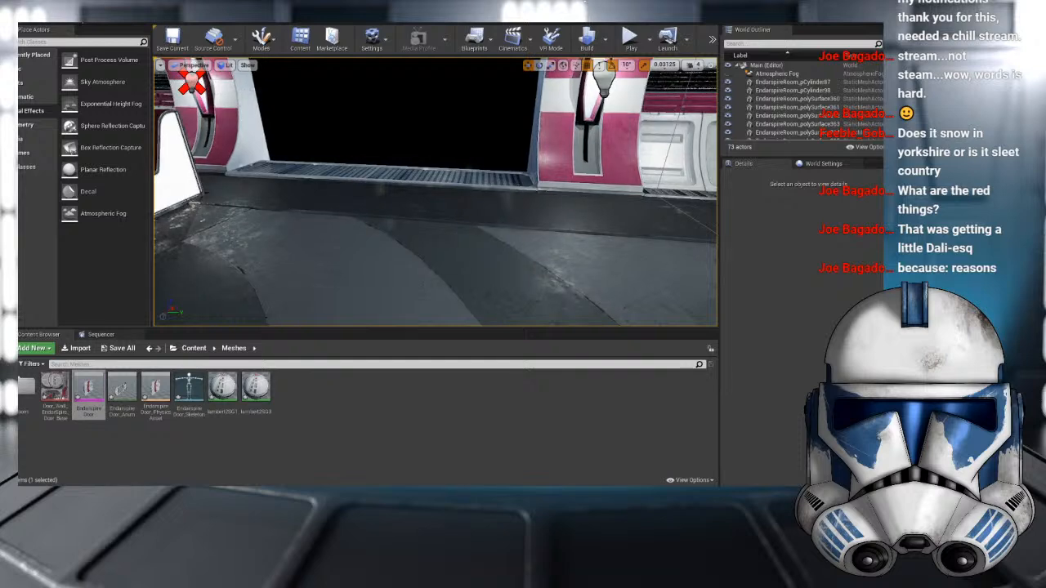
# - Examine the EndarspireDoor skeletal mesh in its mesh editor, checking the panels, trim and frame up close and from both sides
pyautogui.hotkey('alt', 'Tab')
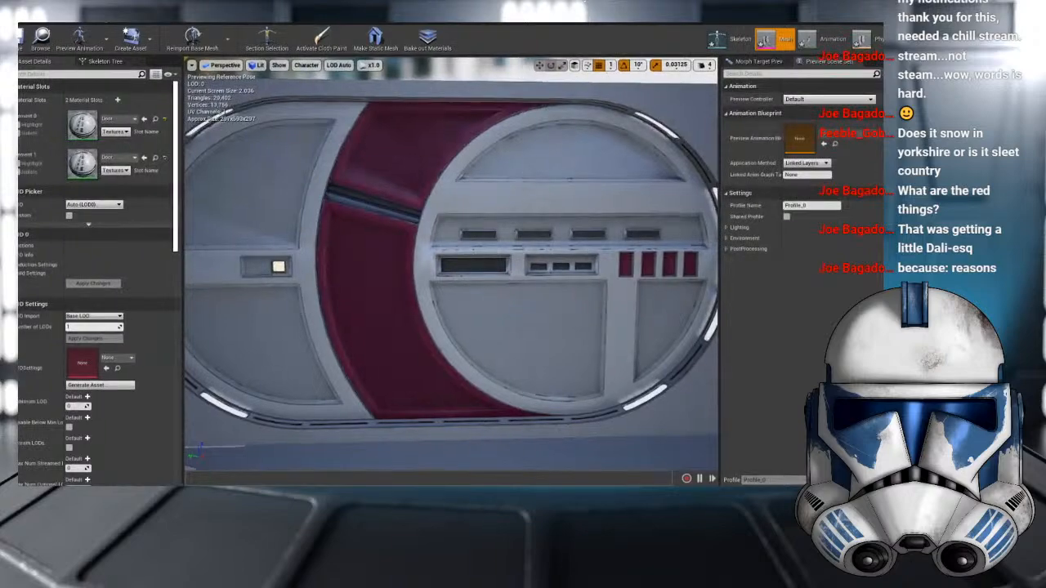
pyautogui.keyDown('alt'); pyautogui.moveTo(343, 204); pyautogui.dragTo(290, 192); pyautogui.keyUp('alt')
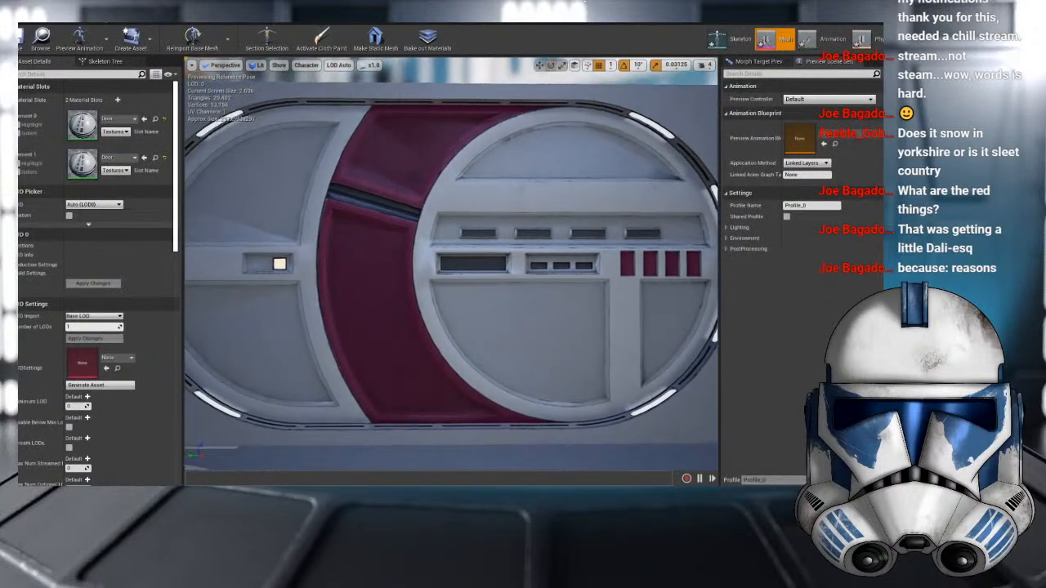
pyautogui.keyDown('alt'); pyautogui.moveTo(451, 264); pyautogui.dragTo(267, 347, button='middle'); pyautogui.keyUp('alt')
pyautogui.keyDown('alt'); pyautogui.moveTo(451, 264); pyautogui.dragTo(533, 264, button='right'); pyautogui.keyUp('alt')
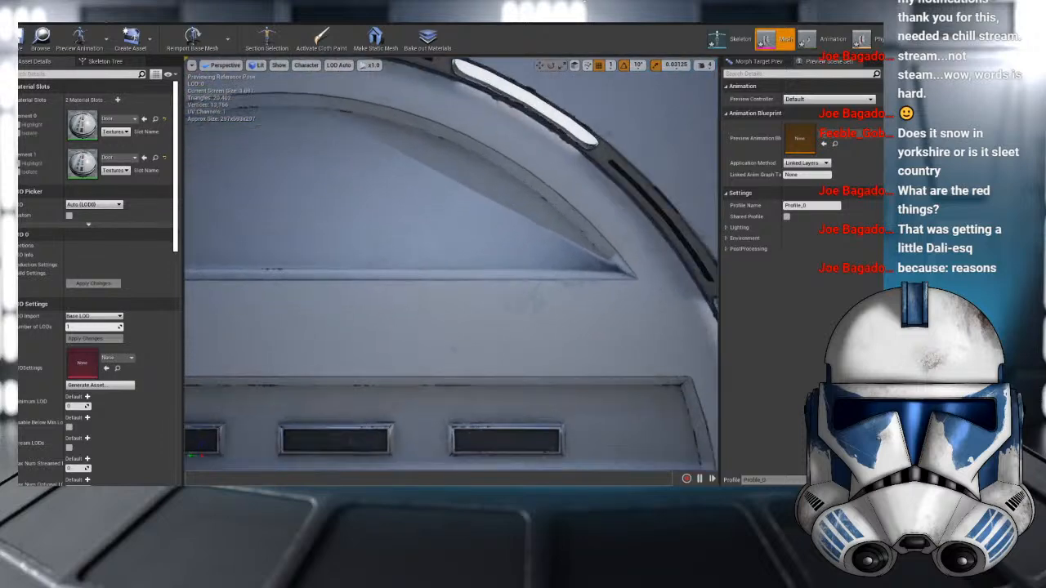
pyautogui.moveTo(451, 264)
pyautogui.keyDown('alt'); pyautogui.mouseDown()
pyautogui.moveTo(500, 241)
pyautogui.moveTo(462, 253)
pyautogui.mouseUp(); pyautogui.keyUp('alt')
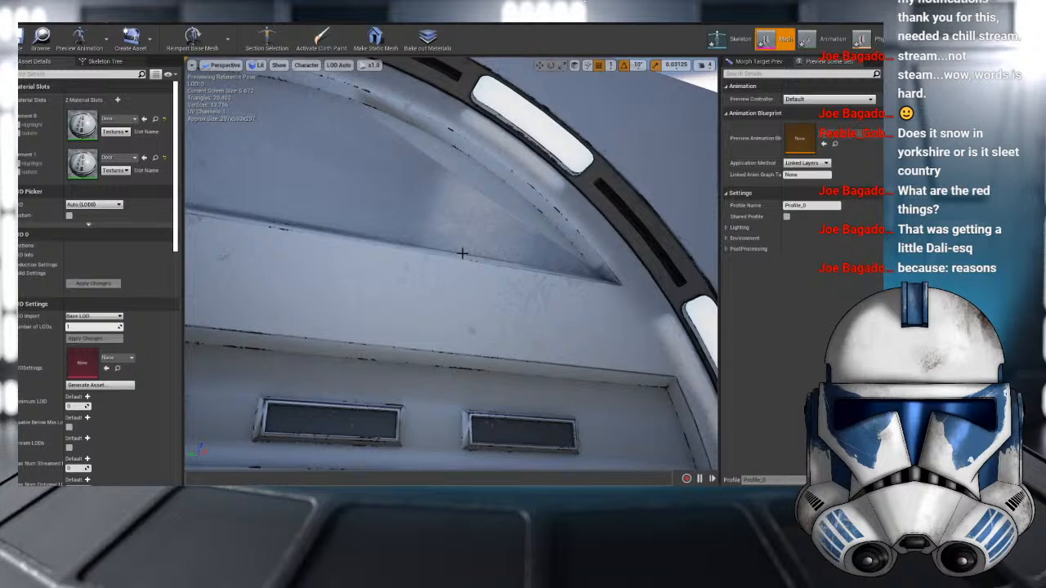
pyautogui.scroll(-6, 650, 152)
pyautogui.scroll(1, 430, 215)
pyautogui.scroll(-1, 400, 219)
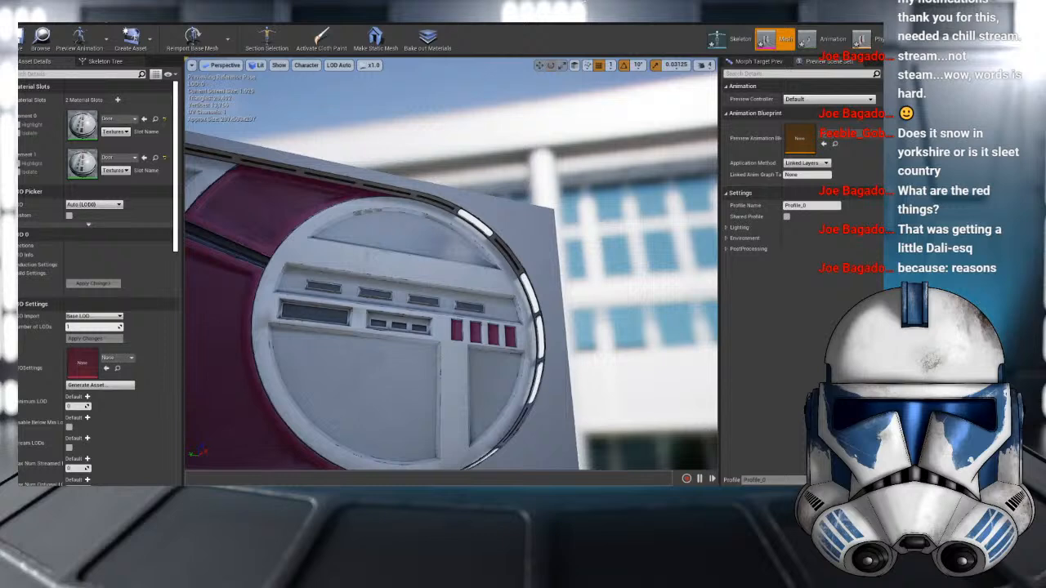
pyautogui.moveTo(386, 245); pyautogui.dragTo(293, 247, button='right')
pyautogui.scroll(6, 386, 246)
pyautogui.moveTo(386, 245); pyautogui.dragTo(549, 192, button='right')
pyautogui.scroll(-8, 404, 237)
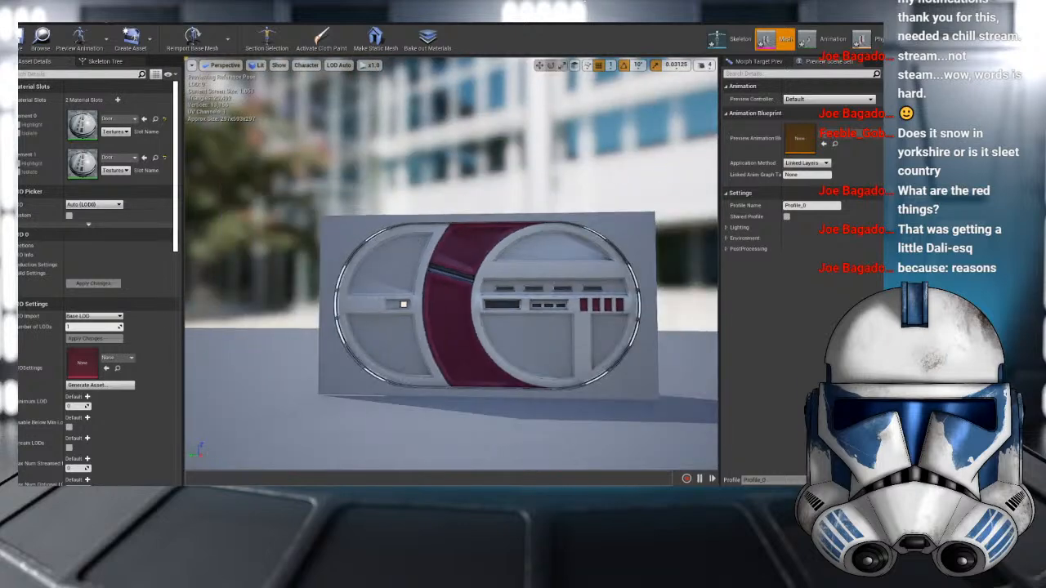
pyautogui.keyDown('alt'); pyautogui.moveTo(405, 237); pyautogui.dragTo(666, 237); pyautogui.keyUp('alt')
pyautogui.keyDown('alt'); pyautogui.moveTo(458, 291); pyautogui.dragTo(425, 291); pyautogui.keyUp('alt')
pyautogui.scroll(4, 457, 291)
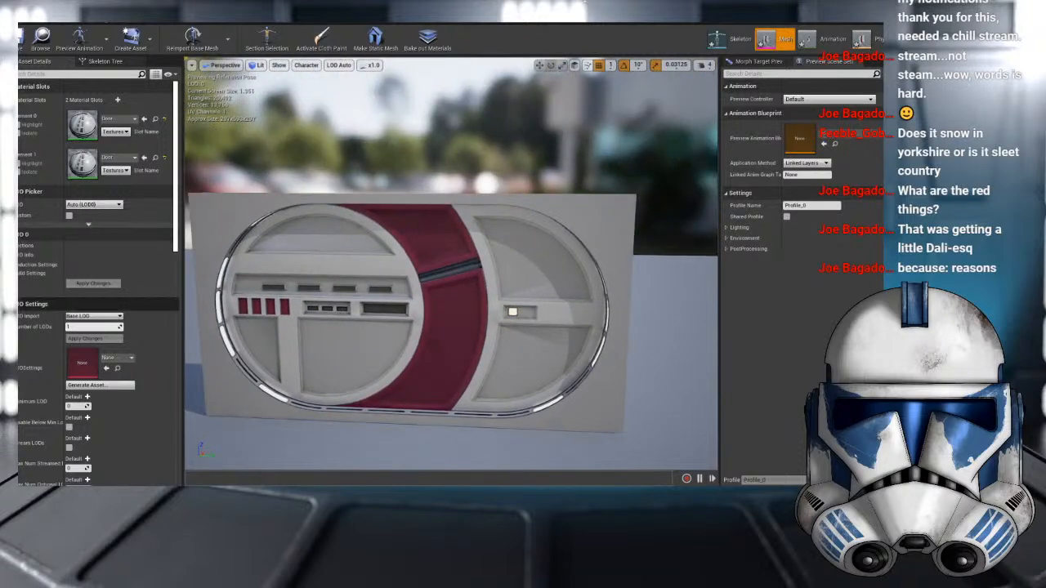
# - Switch to Maya, start an FBX export of the selected door joints and meshes, and open the file format version choices
pyautogui.hotkey('alt', 'Tab')
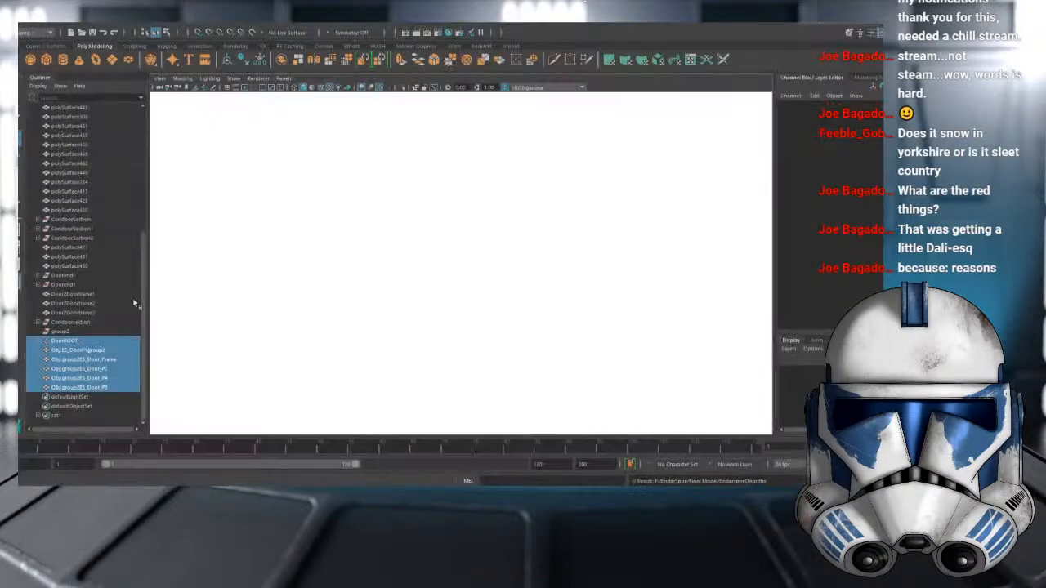
pyautogui.click(20, 26)
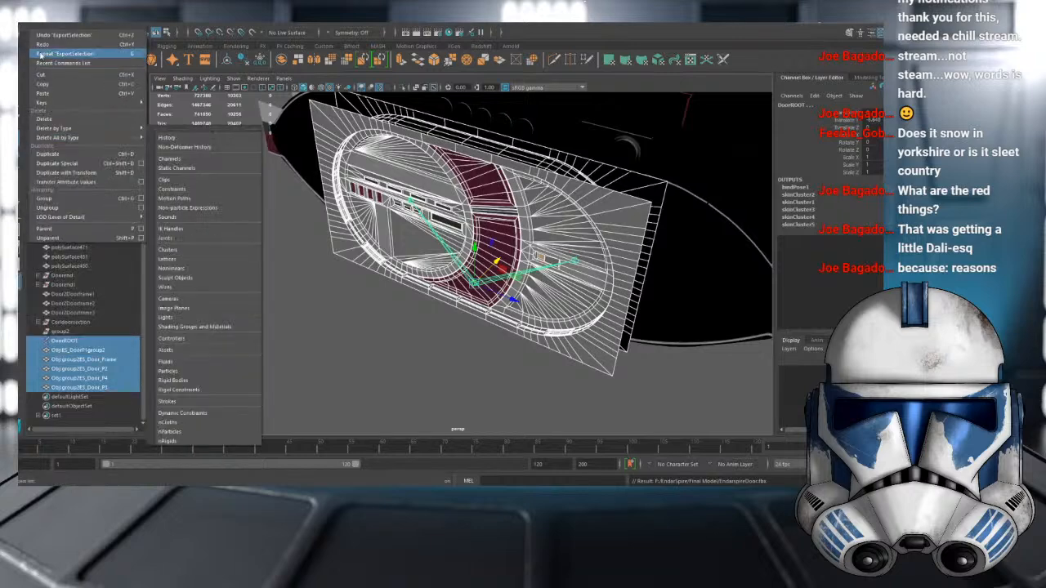
pyautogui.click(72, 150)
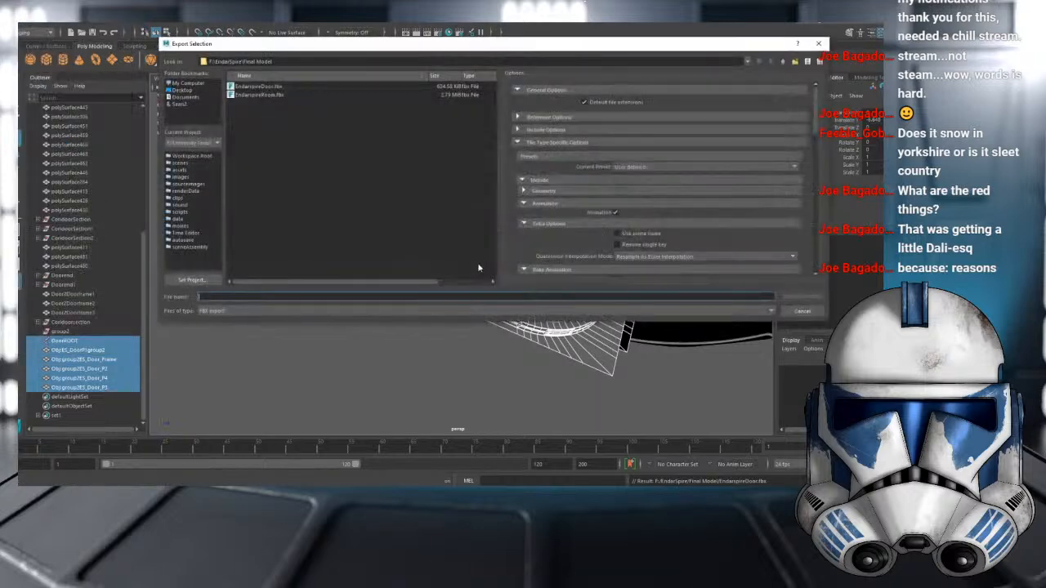
pyautogui.scroll(-3, 614, 209)
pyautogui.scroll(-1, 615, 210)
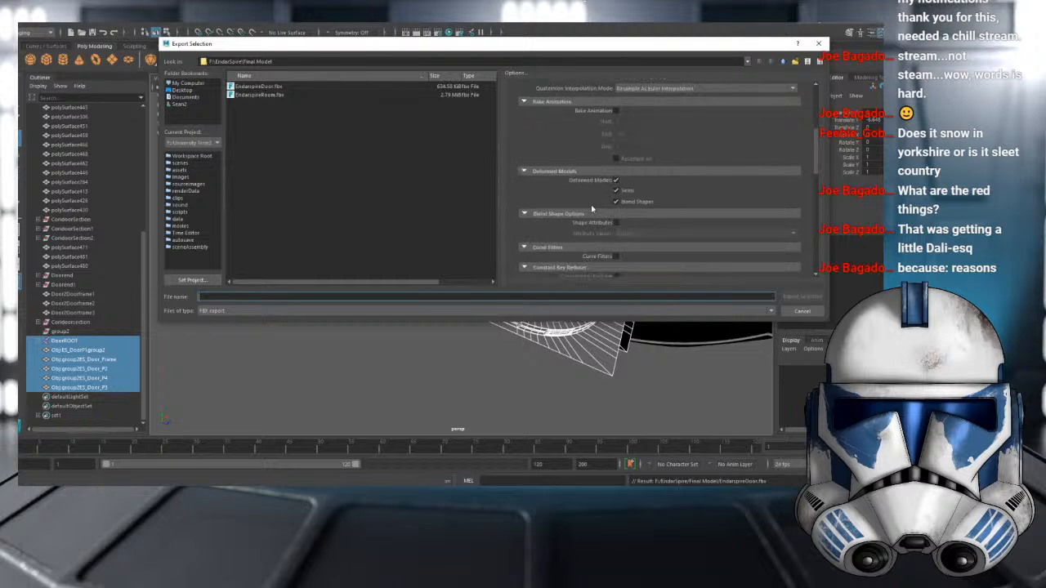
pyautogui.scroll(-3, 572, 203)
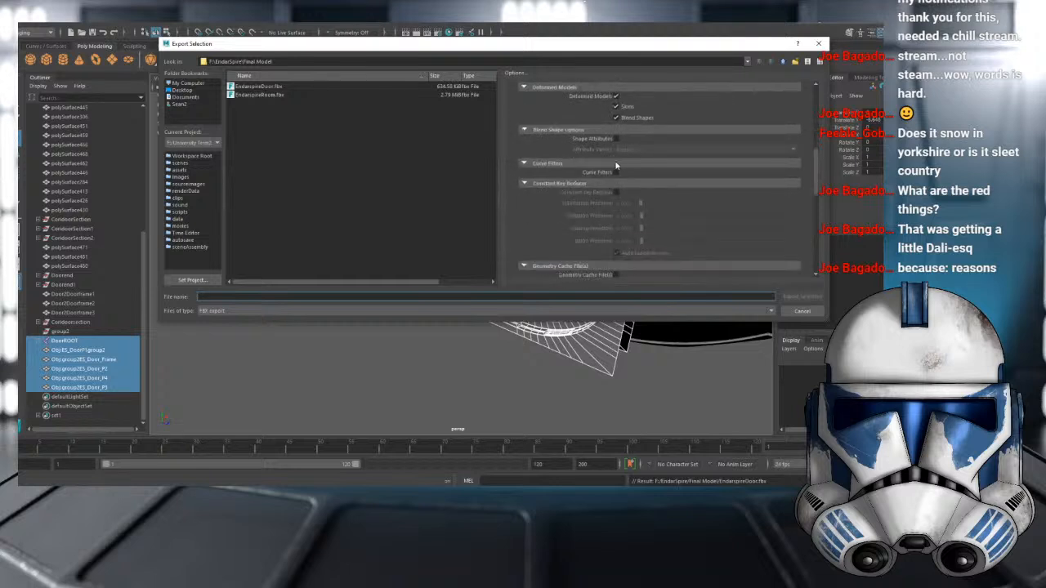
pyautogui.scroll(-3, 598, 214)
pyautogui.scroll(-10, 600, 223)
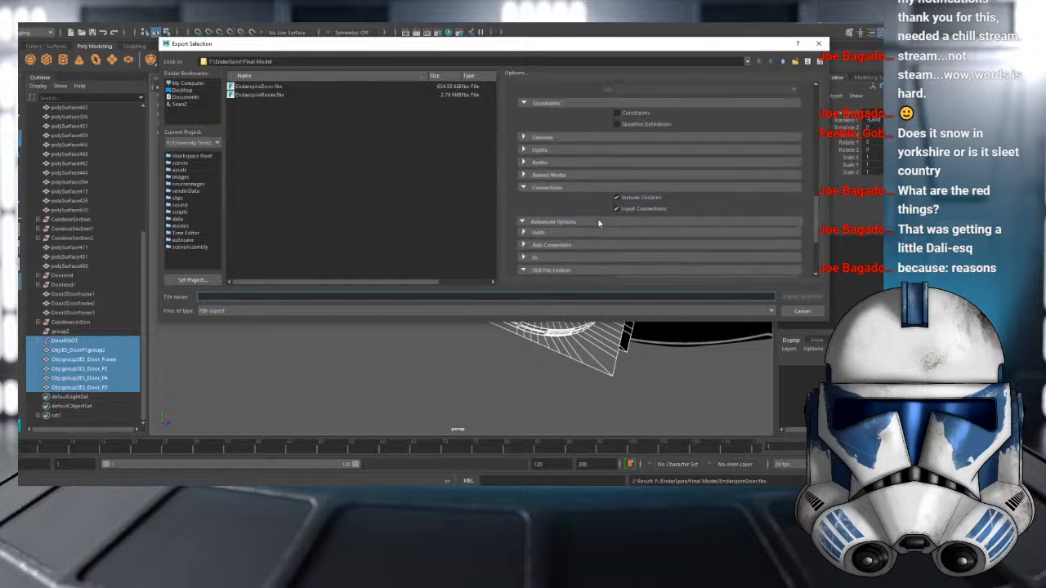
pyautogui.click(643, 178)
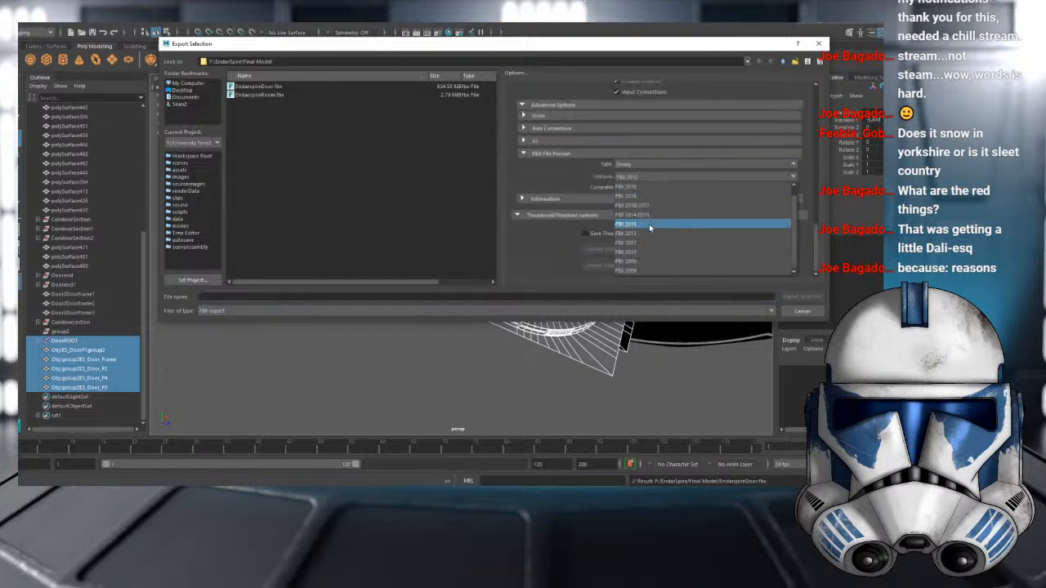
# - Export the selected door meshes and DoorROOT as FBX version 2006, replacing the existing EndarspireDoor.fbx
pyautogui.click(646, 269)
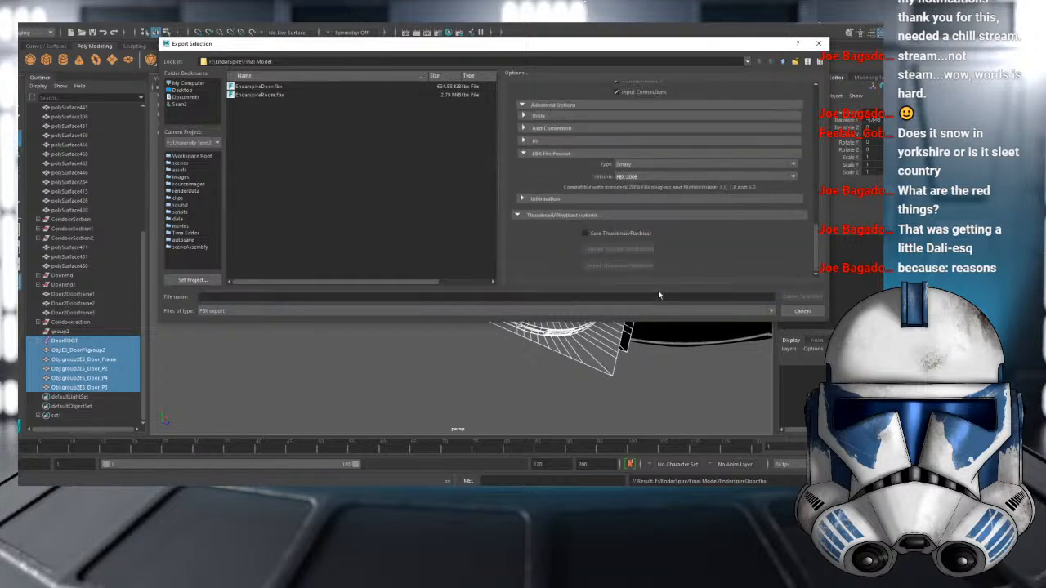
pyautogui.click(295, 87)
pyautogui.click(802, 297)
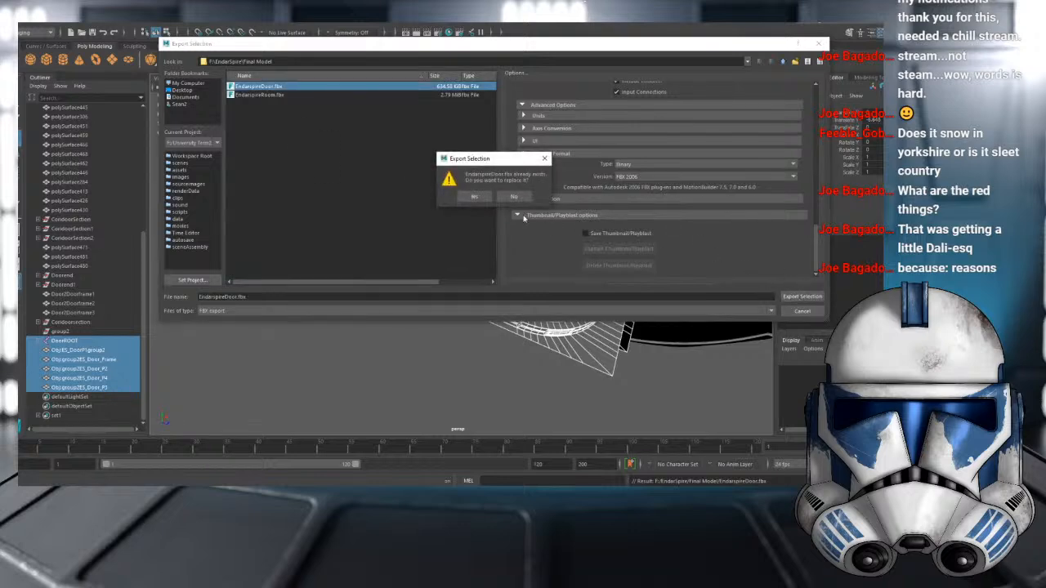
pyautogui.click(474, 199)
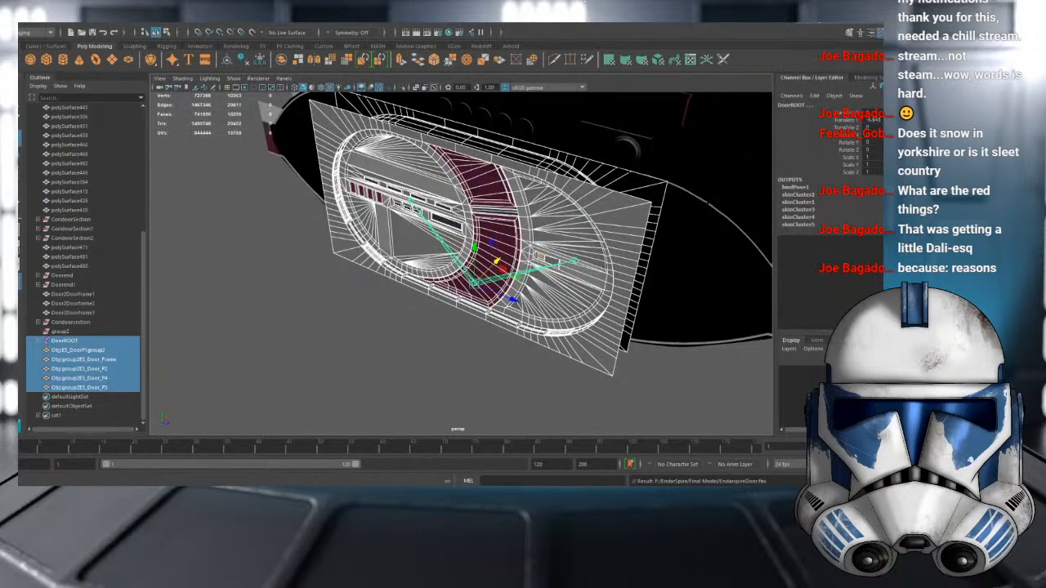
# - Switch to Unreal Editor and reimport the EndarspireDoor skeletal mesh from the Meshes folder
pyautogui.moveTo(495, 483)
pyautogui.click(406, 469)
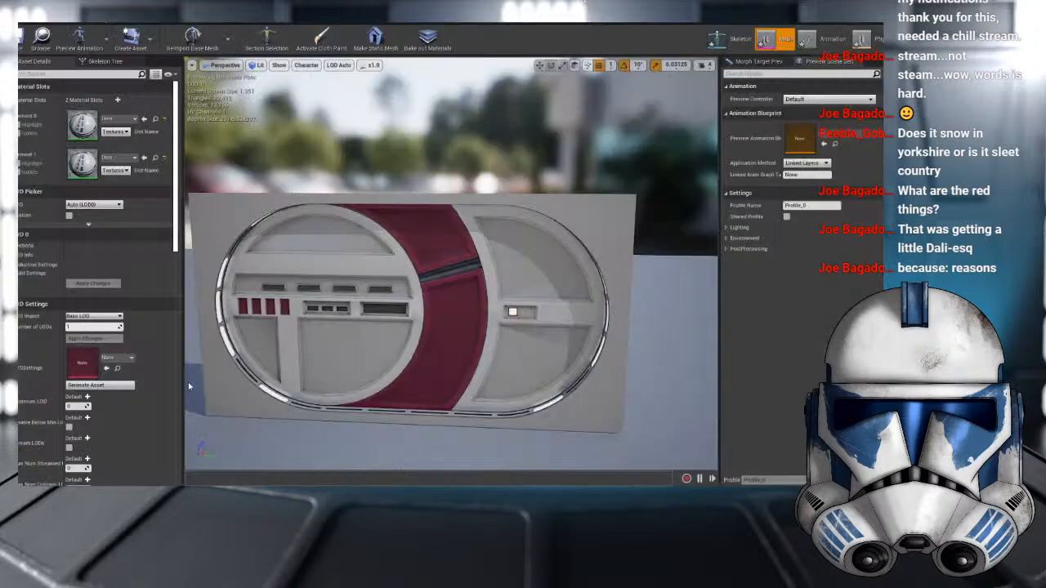
pyautogui.click(58, 17)
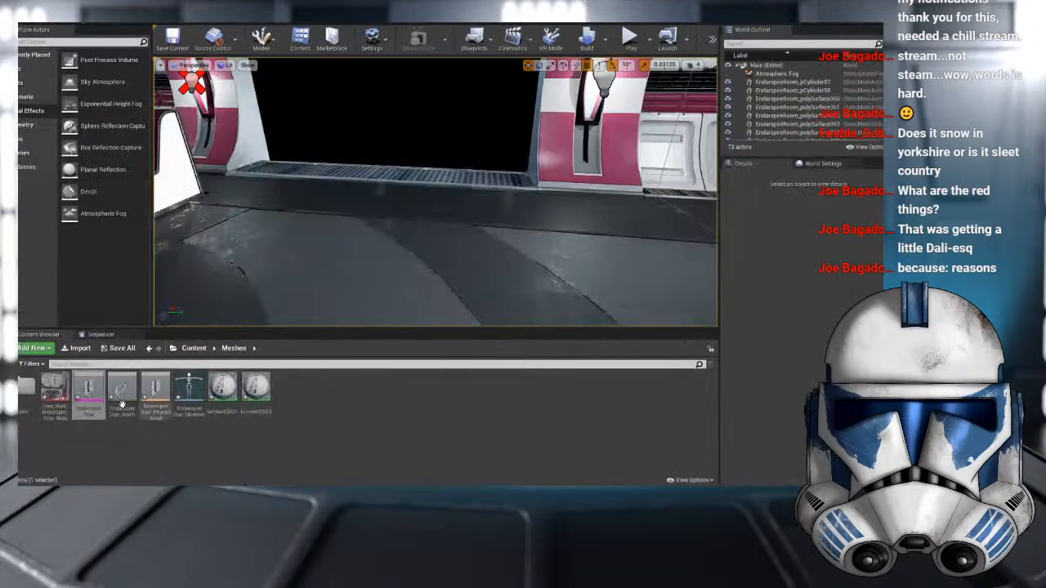
pyautogui.click(92, 389)
pyautogui.rightClick(90, 408)
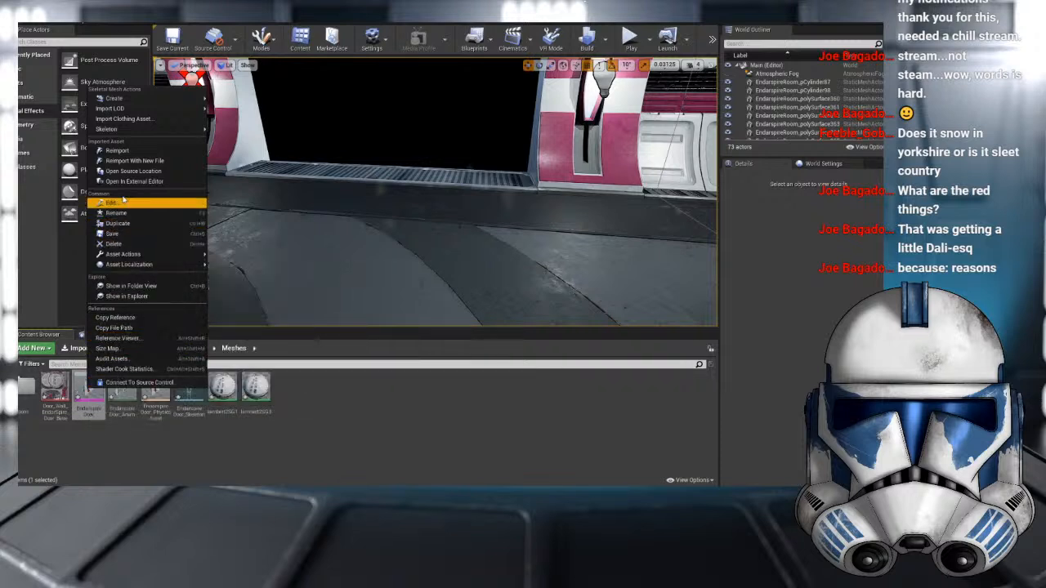
pyautogui.click(134, 155)
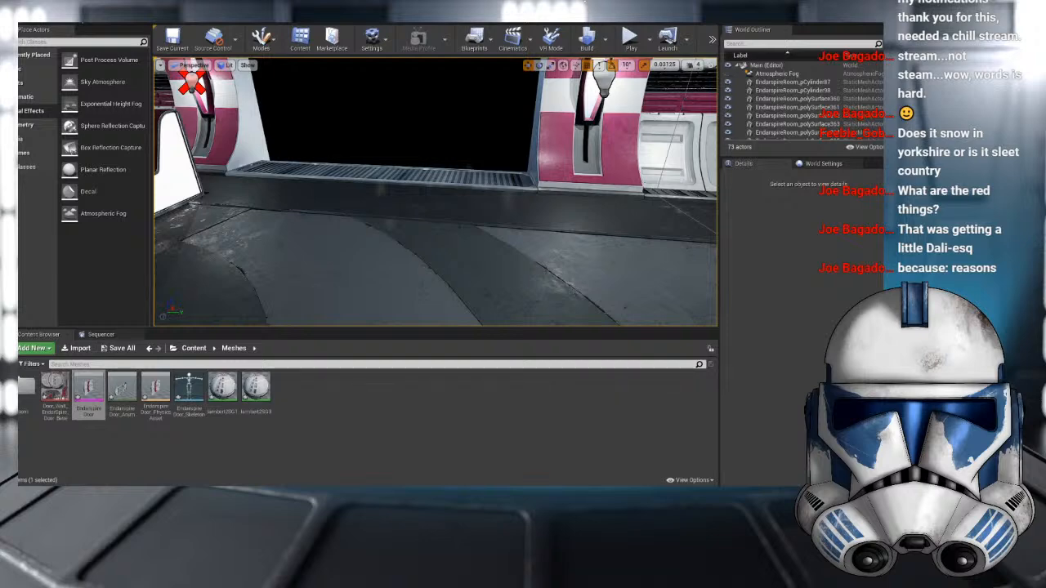
# - Look around the ship interior, examining the empty doorway, the curved seating, the windows and the bed area
pyautogui.press('s')
pyautogui.moveTo(539, 253); pyautogui.dragTo(508, 206, button='right')
pyautogui.press('w')
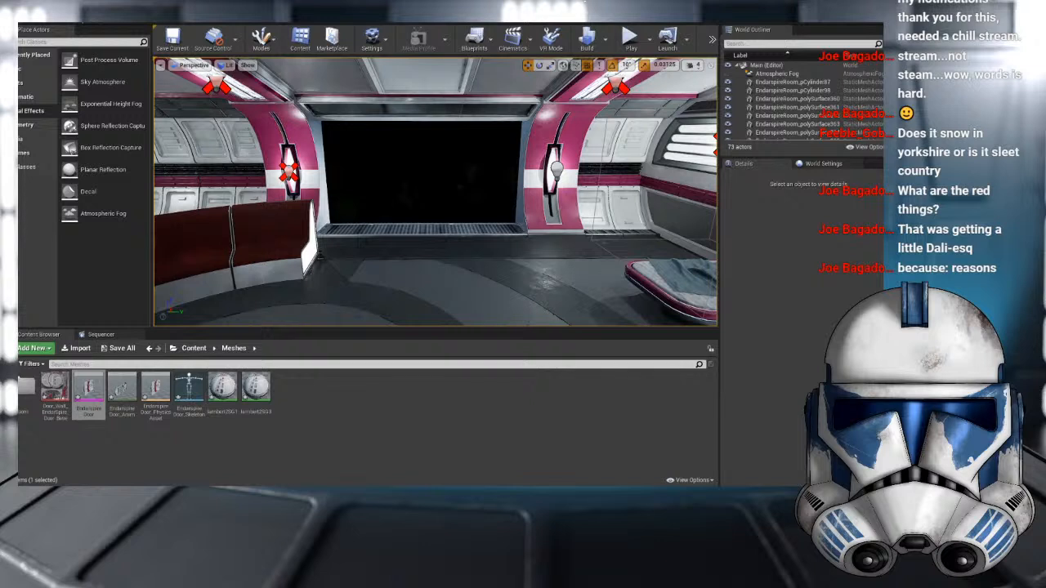
pyautogui.moveTo(436, 192); pyautogui.dragTo(335, 193, button='right')
pyautogui.moveTo(568, 252)
pyautogui.mouseDown(button='right')
pyautogui.moveTo(482, 252)
pyautogui.moveTo(584, 252)
pyautogui.moveTo(568, 252)
pyautogui.mouseUp(button='right')
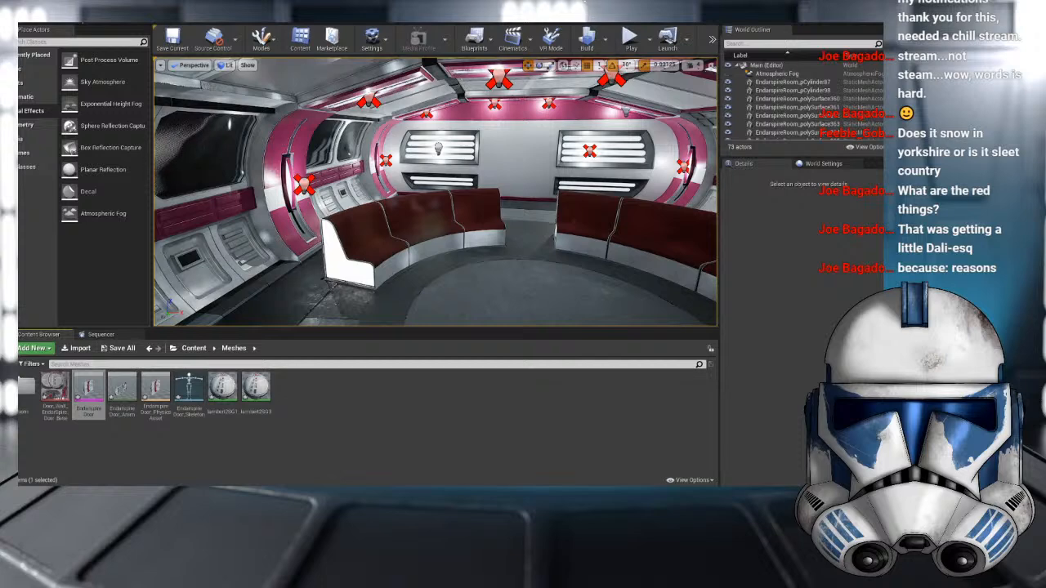
pyautogui.moveTo(467, 181); pyautogui.dragTo(571, 181, button='right')
pyautogui.moveTo(507, 173)
pyautogui.mouseDown(button='right')
pyautogui.moveTo(604, 174)
pyautogui.moveTo(499, 159)
pyautogui.moveTo(506, 155)
pyautogui.moveTo(392, 156)
pyautogui.moveTo(408, 188)
pyautogui.moveTo(376, 155)
pyautogui.moveTo(375, 196)
pyautogui.moveTo(376, 156)
pyautogui.moveTo(392, 171)
pyautogui.moveTo(392, 204)
pyautogui.moveTo(392, 176)
pyautogui.moveTo(523, 173)
pyautogui.mouseUp(button='right')
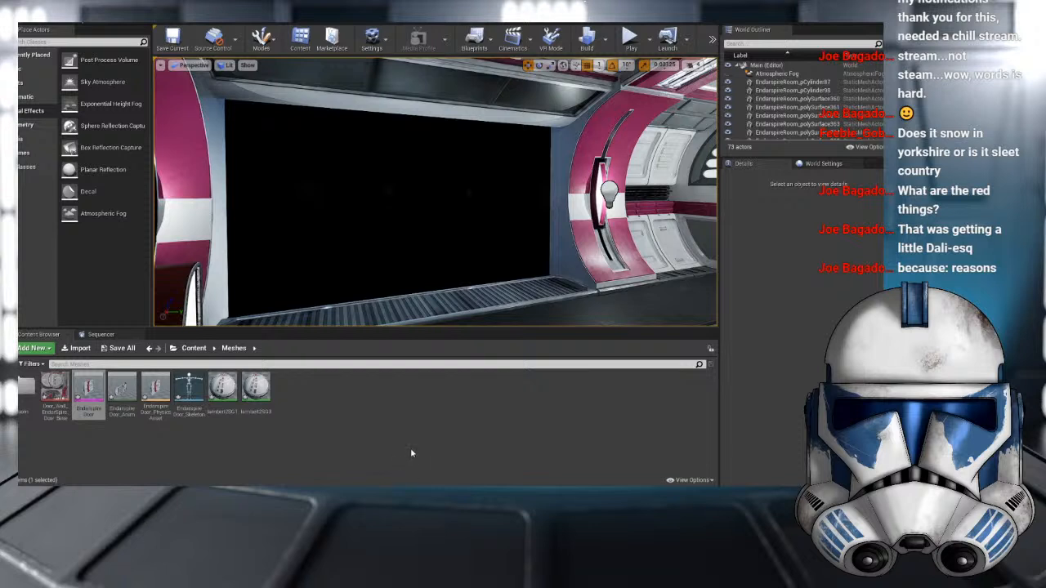
pyautogui.moveTo(449, 490)
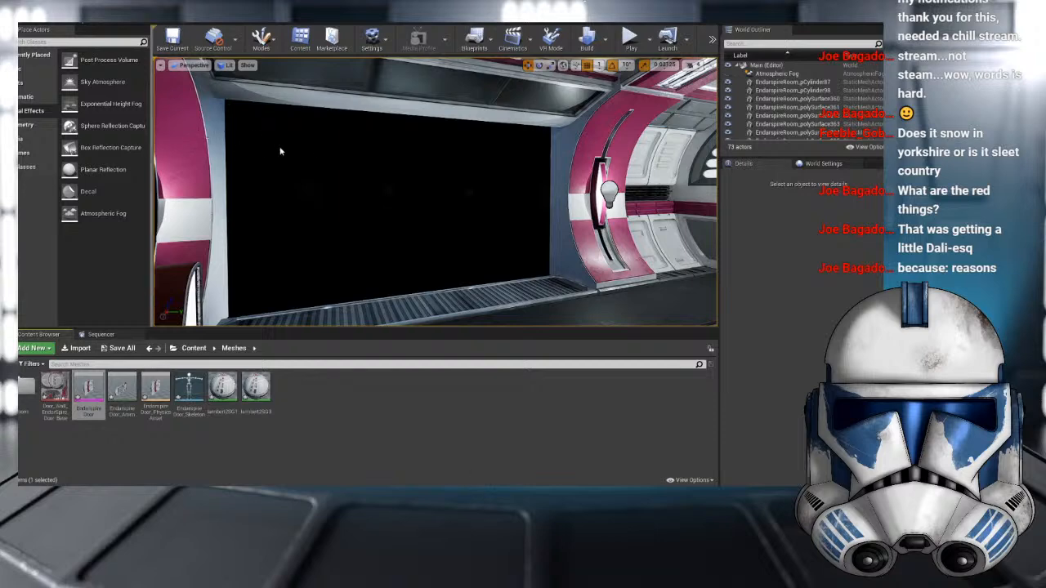
pyautogui.moveTo(281, 150); pyautogui.dragTo(351, 158, button='right')
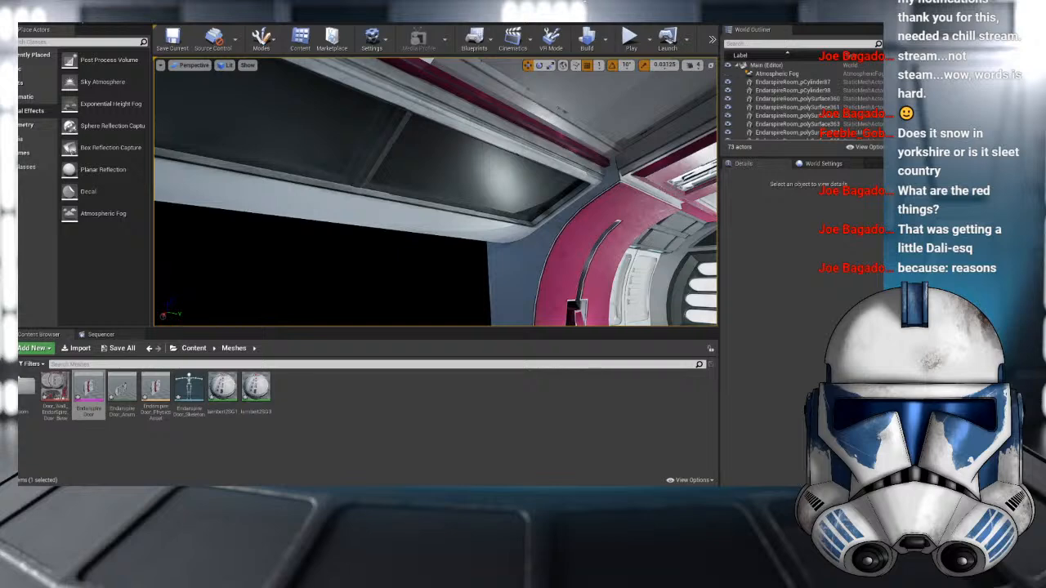
pyautogui.moveTo(452, 176); pyautogui.dragTo(428, 180, button='right')
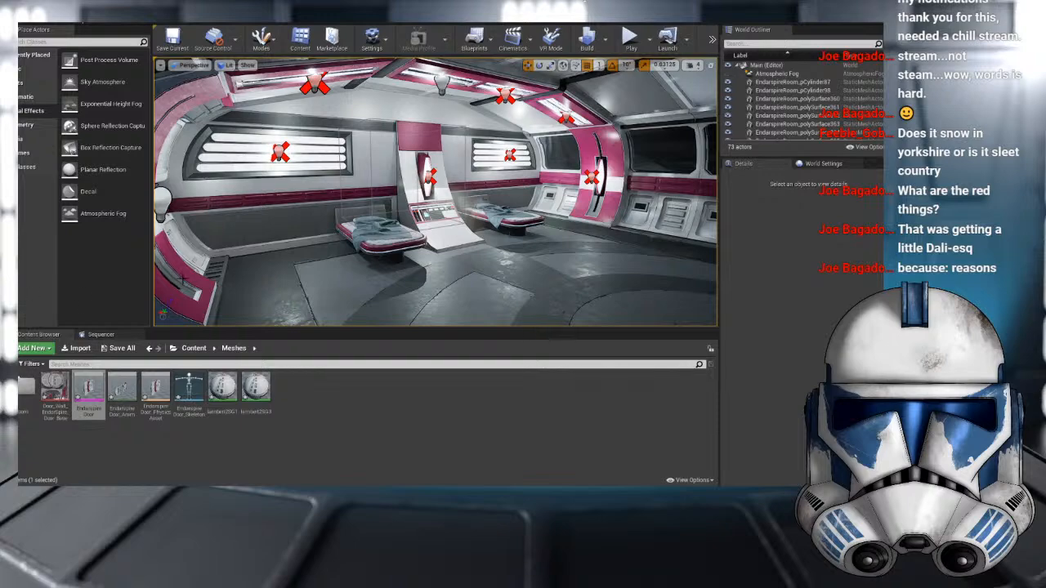
pyautogui.moveTo(425, 203); pyautogui.dragTo(572, 203, button='right')
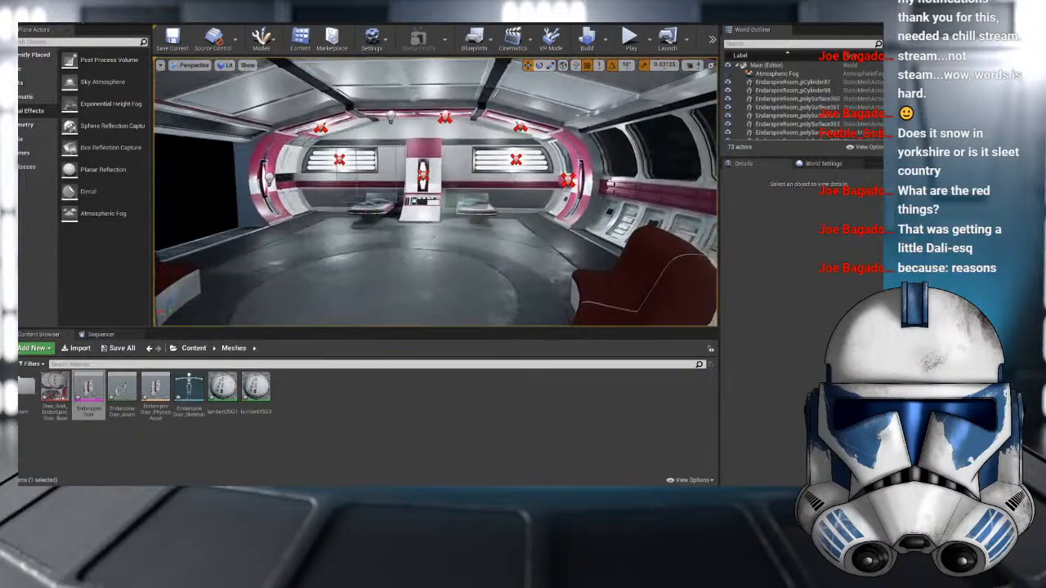
pyautogui.press('w')
pyautogui.moveTo(454, 190); pyautogui.dragTo(472, 221, button='right')
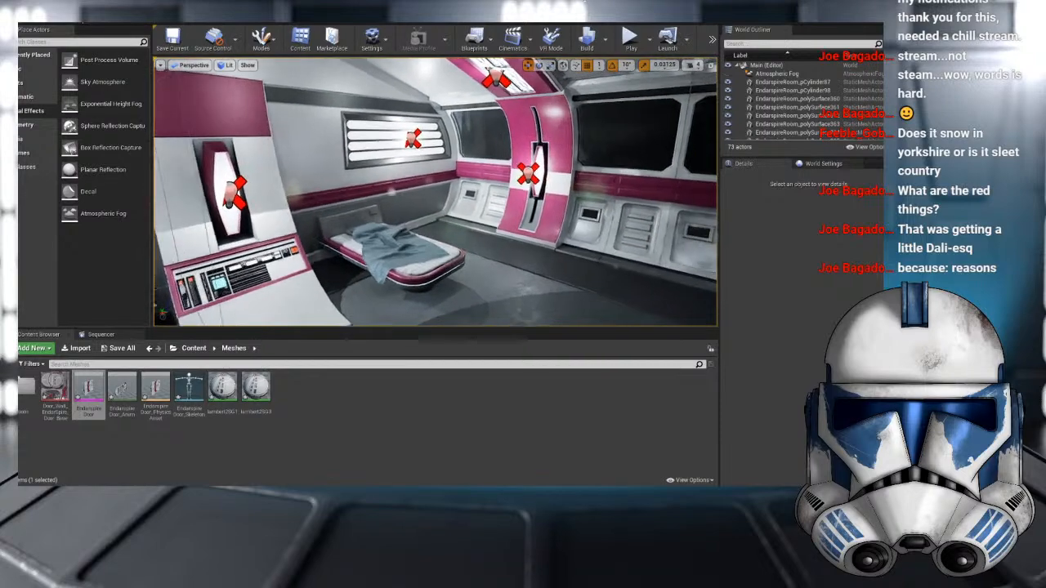
# - Select the grouped bed meshes beside the control console and check their available edit actions
pyautogui.moveTo(317, 173); pyautogui.dragTo(339, 143, button='right')
pyautogui.moveTo(464, 208); pyautogui.dragTo(386, 213, button='right')
pyautogui.click(389, 216)
pyautogui.rightClick(776, 102)
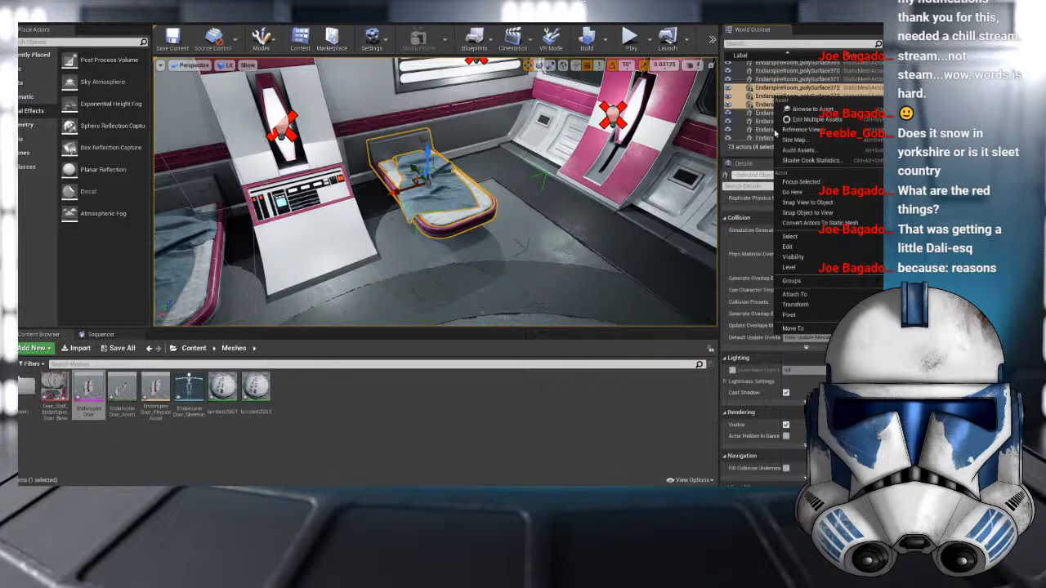
pyautogui.moveTo(804, 247)
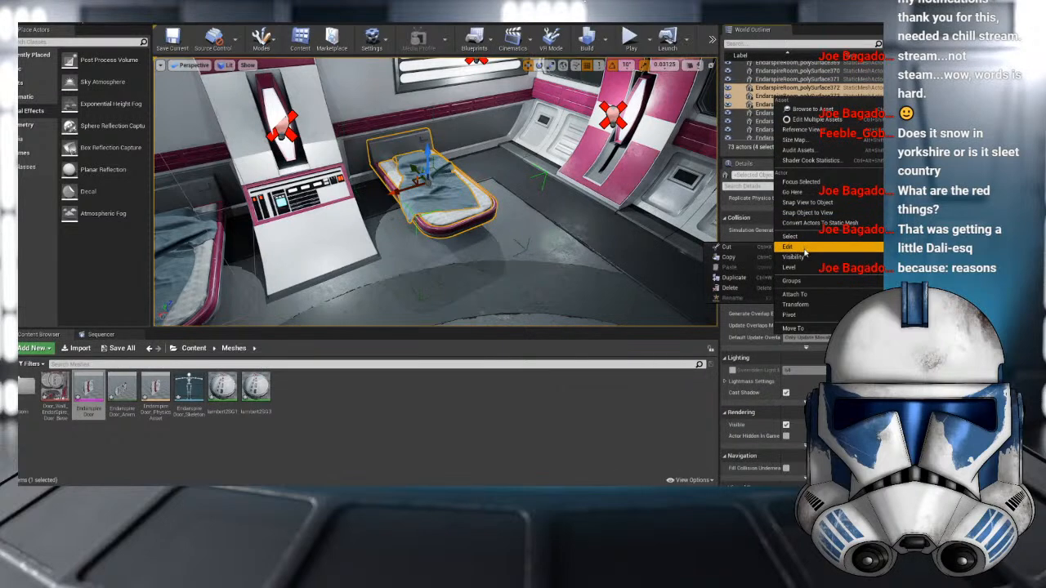
pyautogui.moveTo(622, 181); pyautogui.dragTo(596, 147, button='right')
pyautogui.click(596, 147)
# - Inspect the red-marked lights around the seating area and select the ceiling light PointLight20
pyautogui.moveTo(436, 192); pyautogui.dragTo(459, 181, button='right')
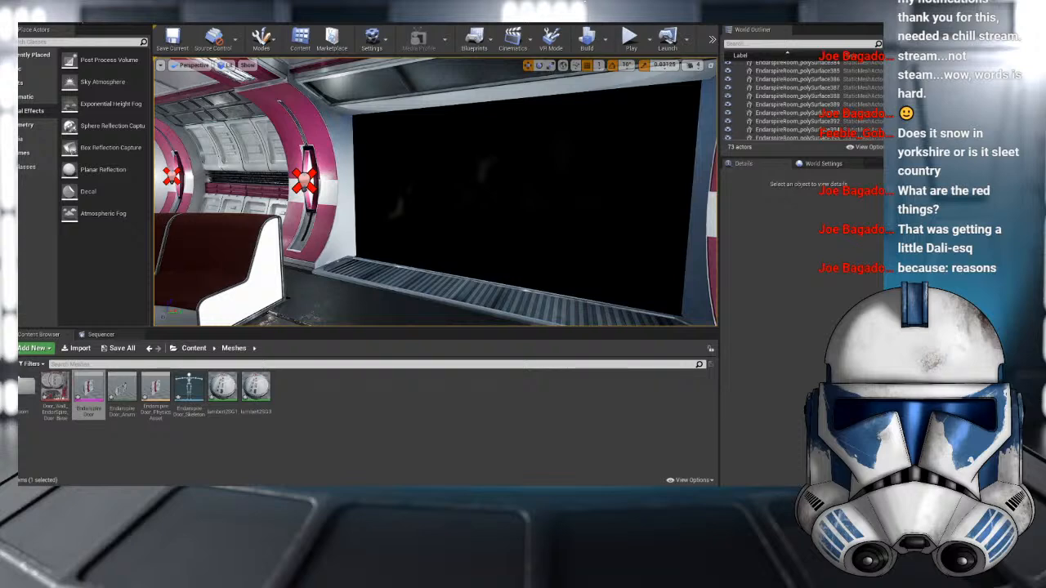
pyautogui.moveTo(396, 214)
pyautogui.mouseDown(button='right')
pyautogui.moveTo(453, 210)
pyautogui.moveTo(343, 221)
pyautogui.moveTo(368, 218)
pyautogui.moveTo(343, 204)
pyautogui.moveTo(449, 214)
pyautogui.moveTo(384, 214)
pyautogui.mouseUp(button='right')
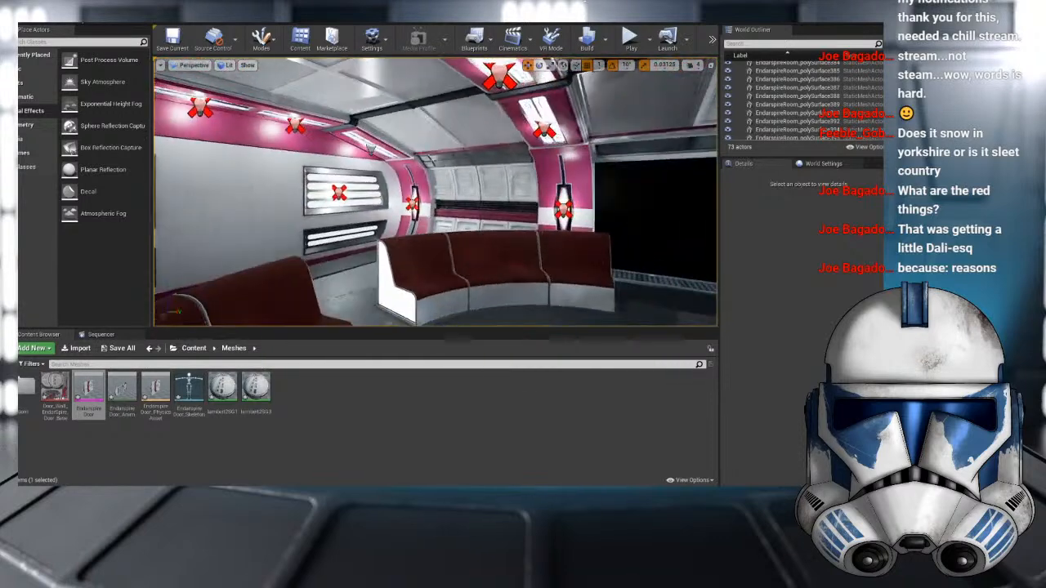
pyautogui.click(298, 124)
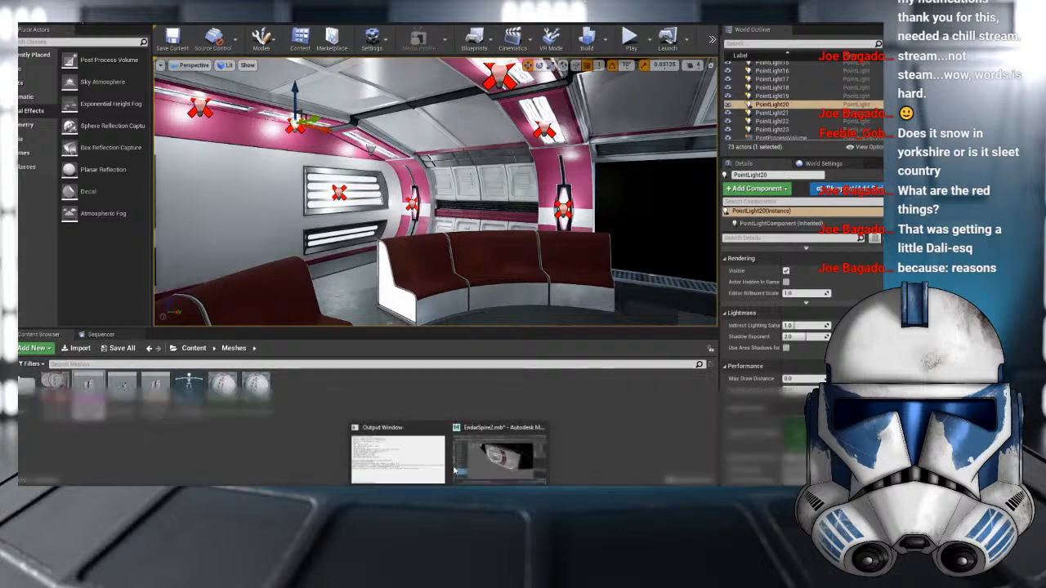
# - Switch to the EndarSpire2 scene in Maya and examine the door at the end of the corridor
pyautogui.click(511, 454)
pyautogui.keyDown('alt'); pyautogui.moveTo(513, 283); pyautogui.dragTo(160, 265); pyautogui.keyUp('alt')
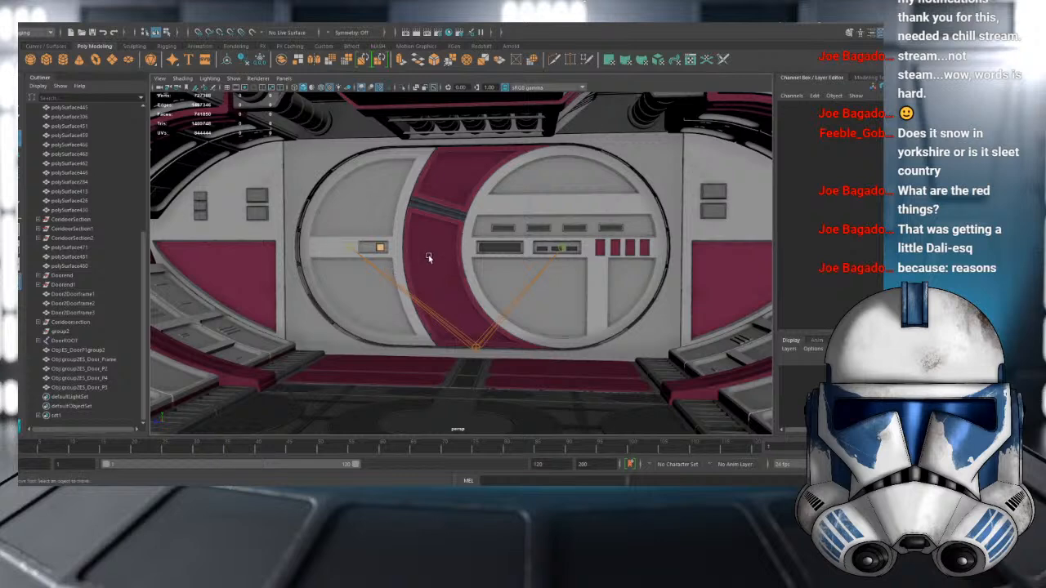
pyautogui.keyDown('alt'); pyautogui.moveTo(428, 256); pyautogui.dragTo(326, 210); pyautogui.keyUp('alt')
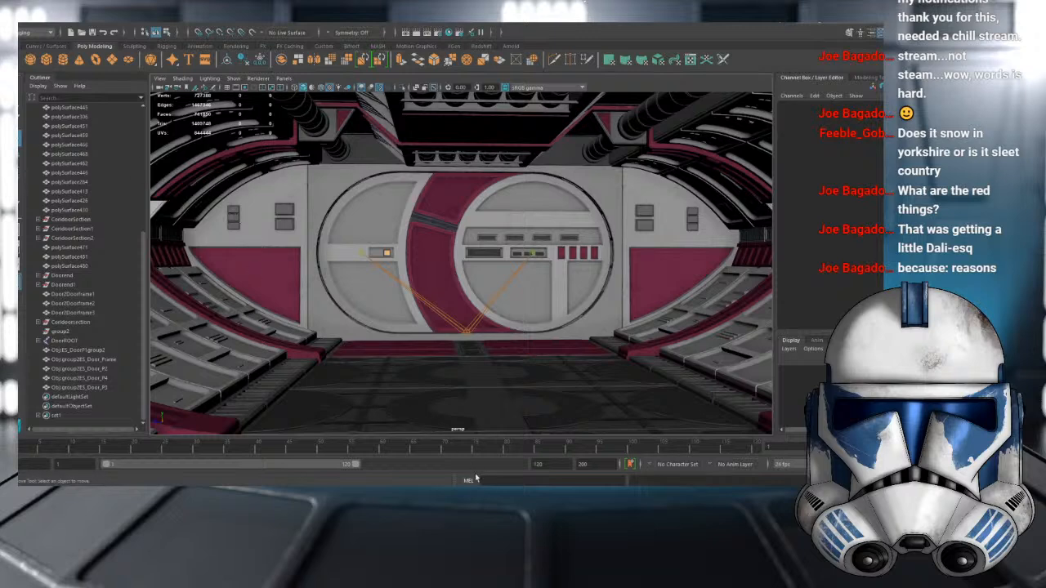
# - Return to the EndarSpire level in Unreal Editor, select the PostProcessVolume and expand its Exposure settings
pyautogui.moveTo(504, 447)
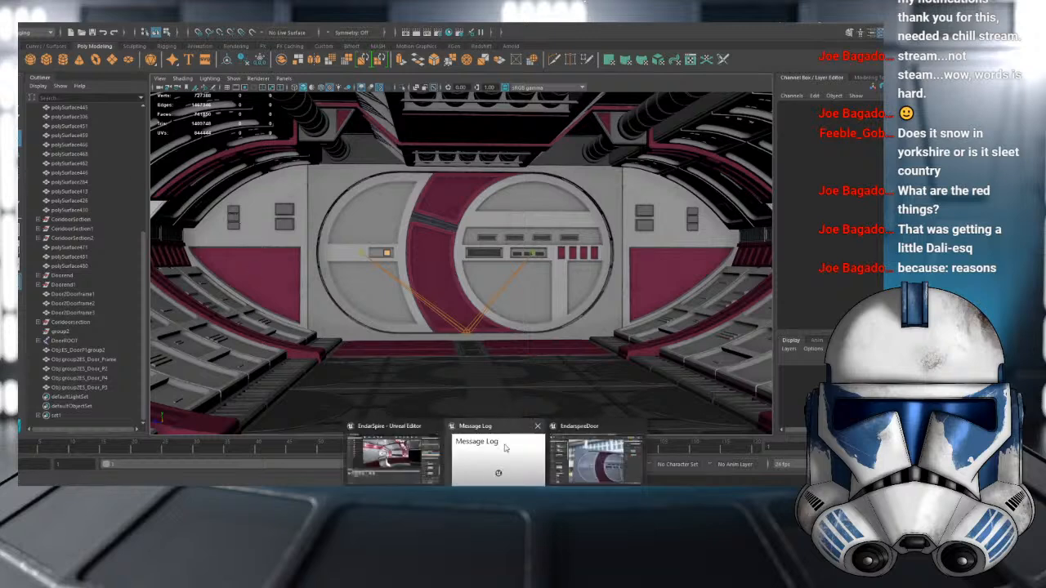
pyautogui.click(397, 462)
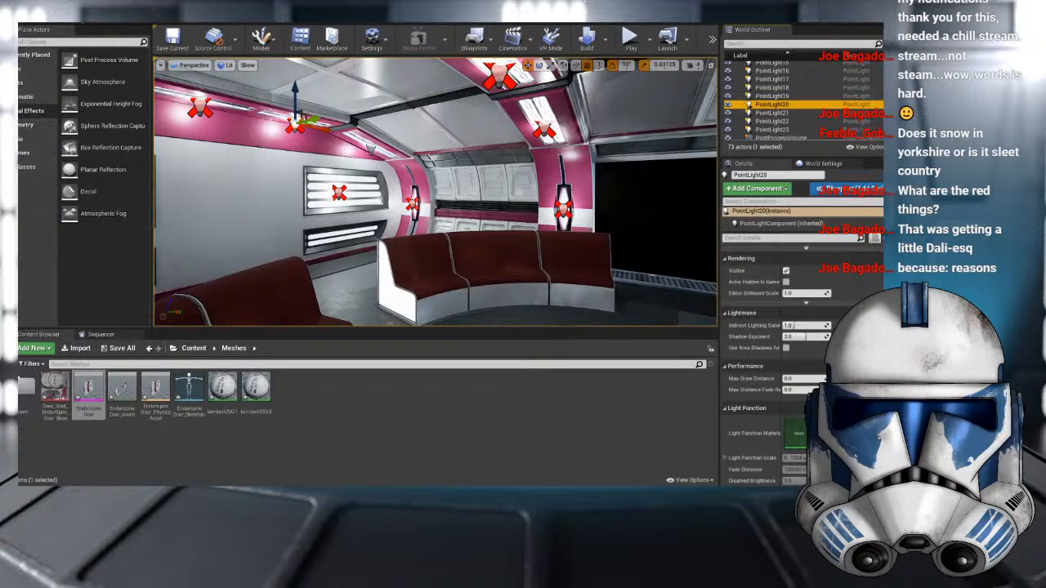
pyautogui.keyDown('alt'); pyautogui.moveTo(435, 191); pyautogui.dragTo(539, 191); pyautogui.keyUp('alt')
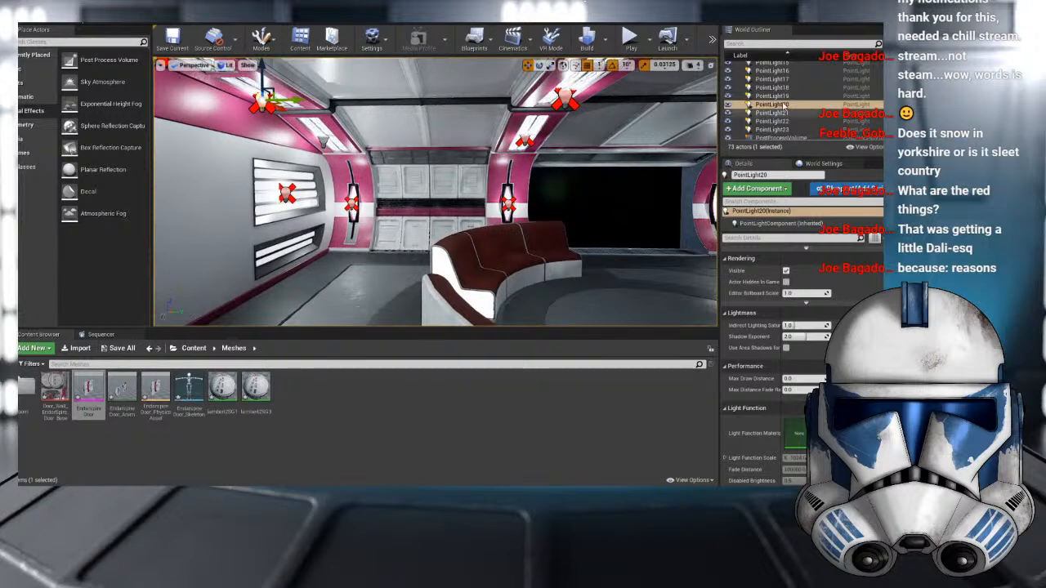
pyautogui.scroll(-10, 781, 106)
pyautogui.scroll(9, 782, 105)
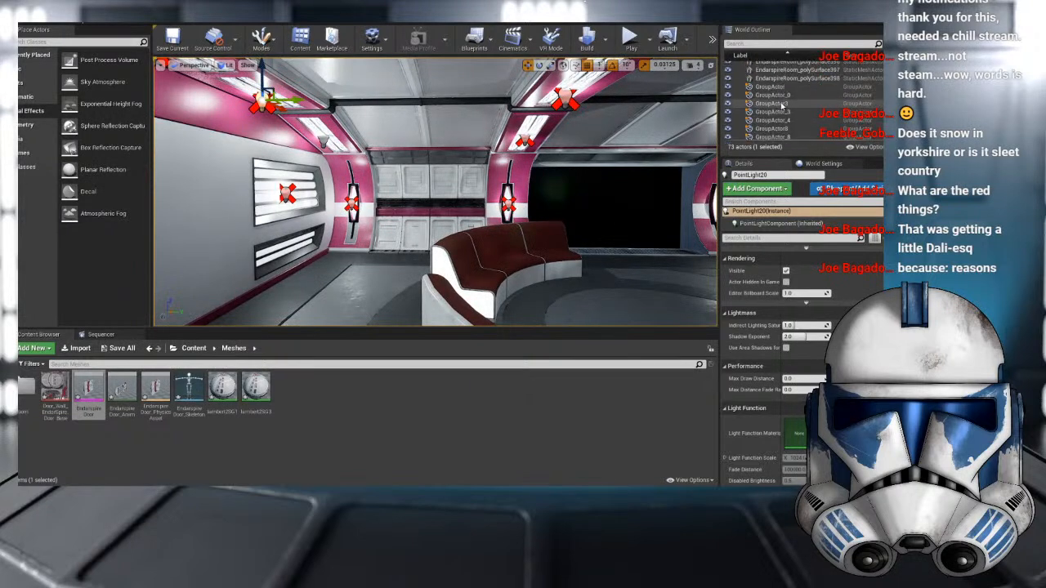
pyautogui.click(784, 128)
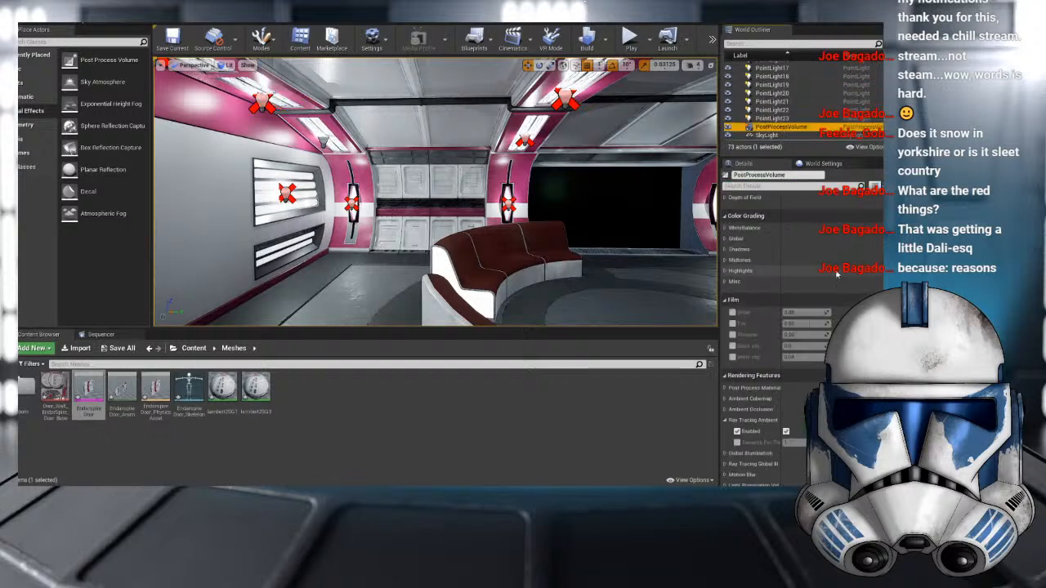
pyautogui.scroll(-3, 789, 313)
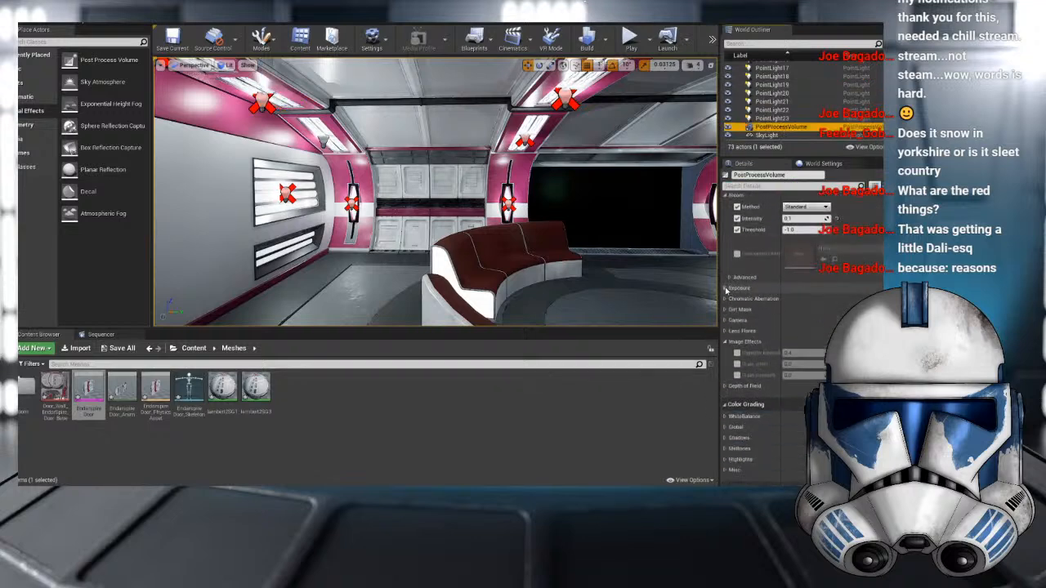
pyautogui.click(725, 288)
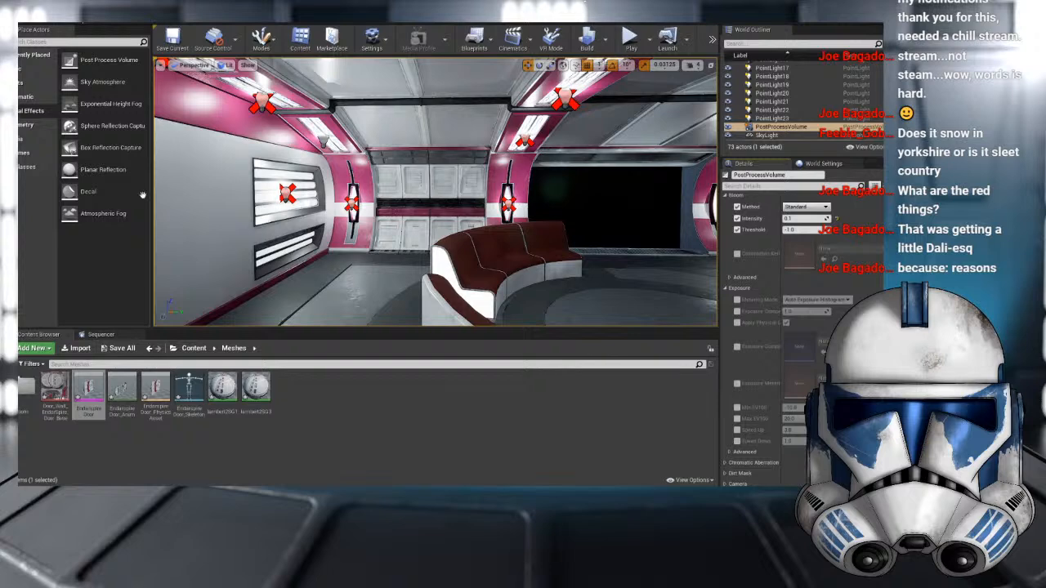
# - Review the PostProcessVolume's Bloom, Exposure, Image Effects and Color Grading settings, including the White Balance, Global and Highlights groups
pyautogui.moveTo(422, 178); pyautogui.dragTo(441, 183, button='right')
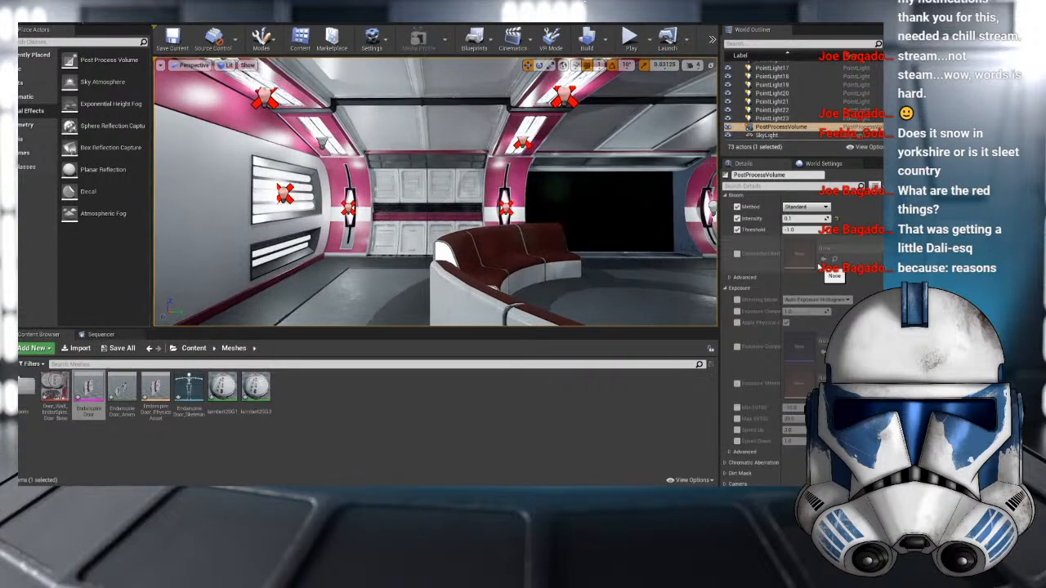
pyautogui.scroll(3, 809, 263)
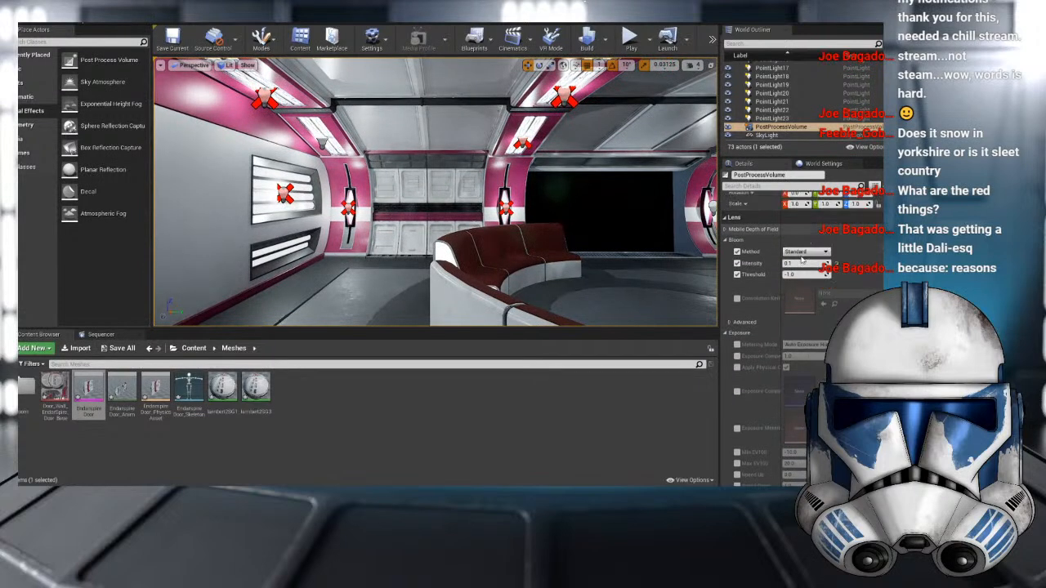
pyautogui.scroll(-8, 801, 258)
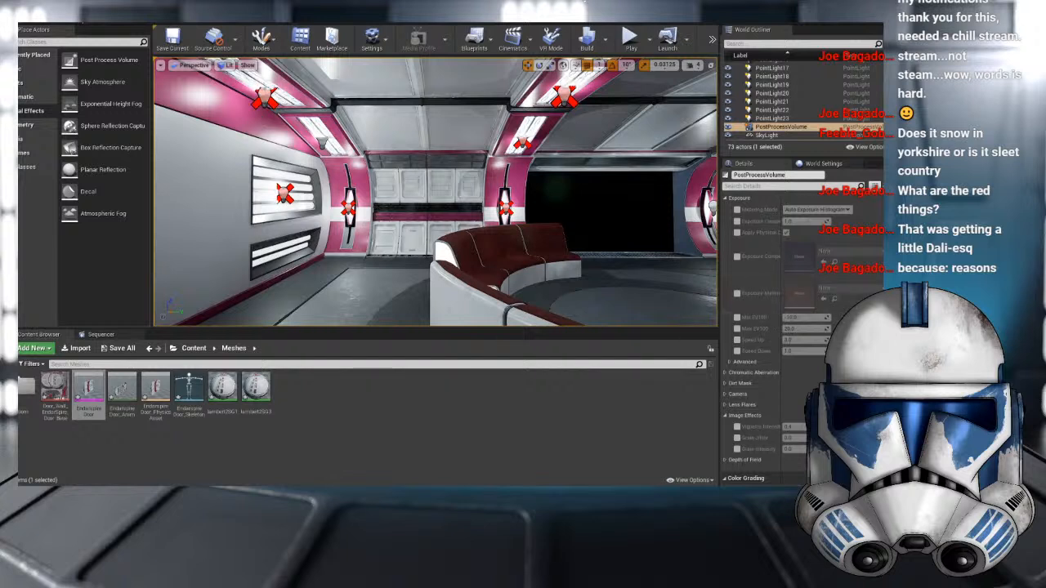
pyautogui.scroll(-3, 750, 326)
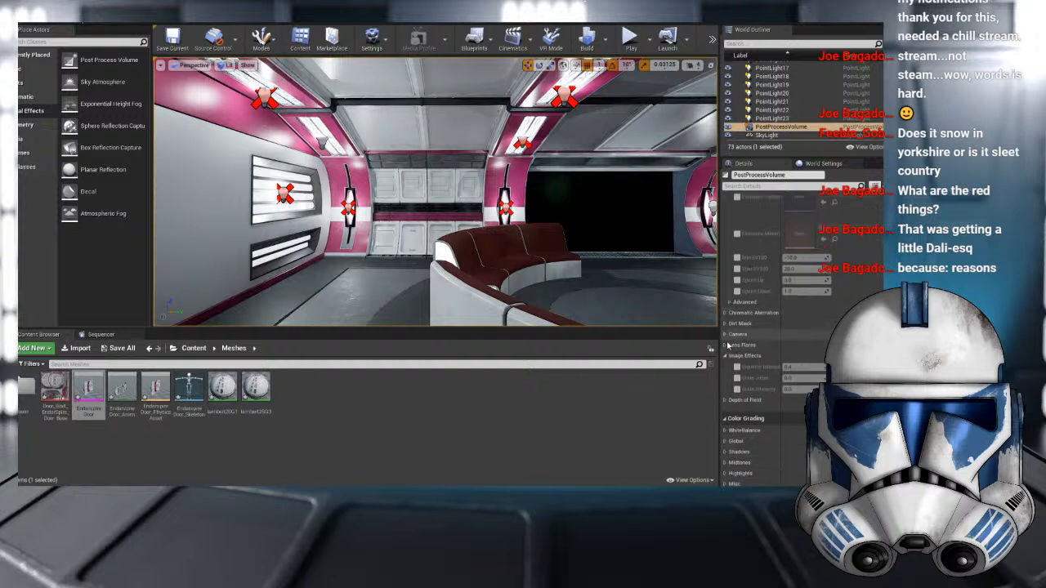
pyautogui.scroll(-3, 727, 348)
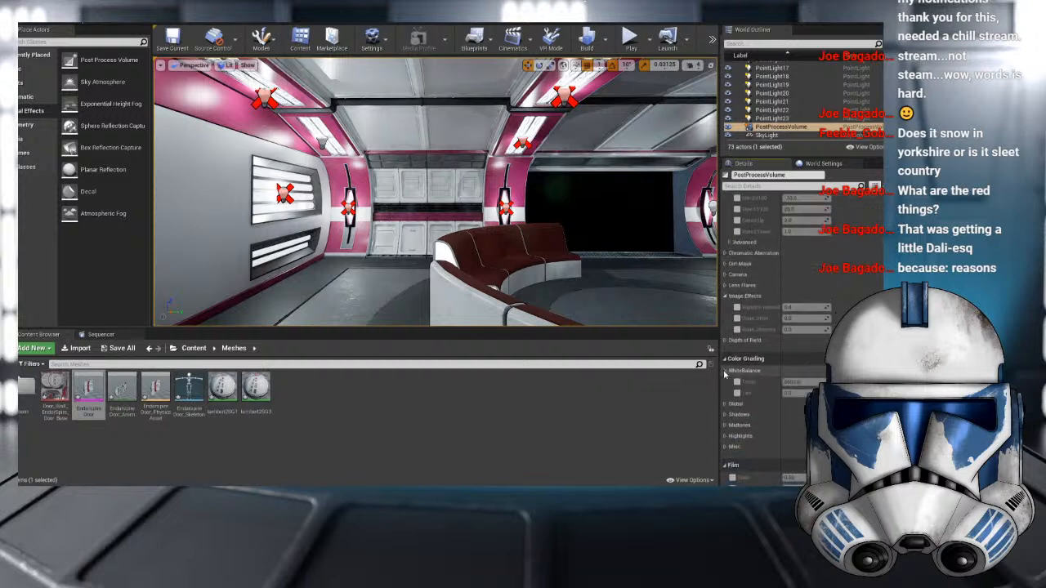
pyautogui.click(725, 381)
pyautogui.scroll(-2, 728, 385)
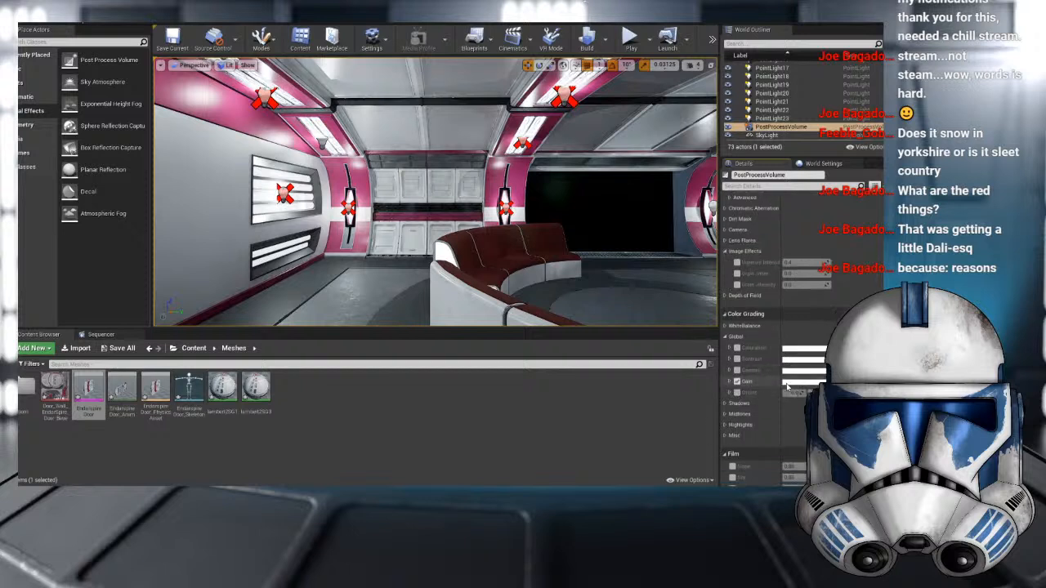
pyautogui.scroll(-2, 735, 384)
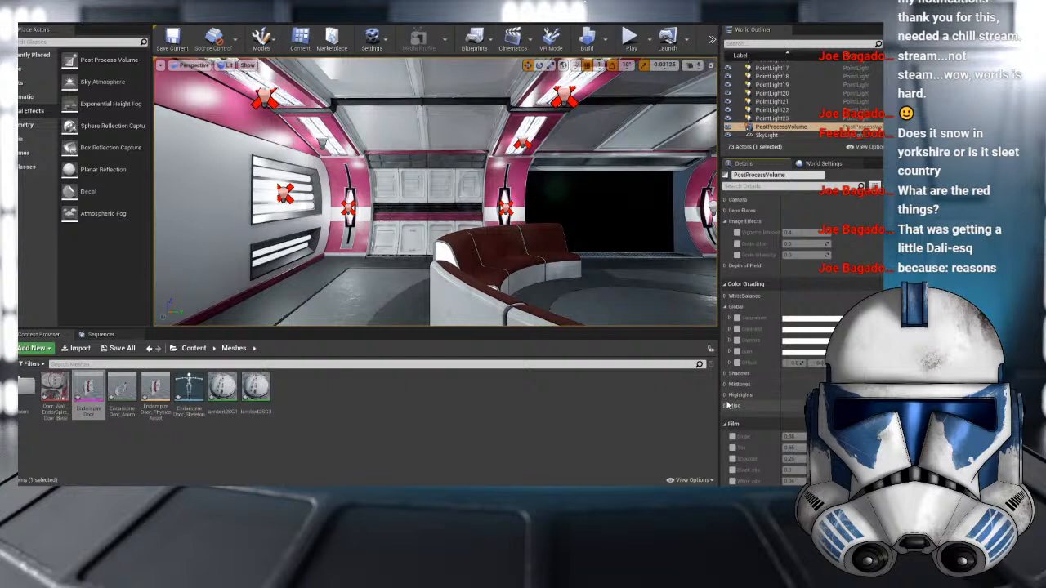
pyautogui.click(726, 396)
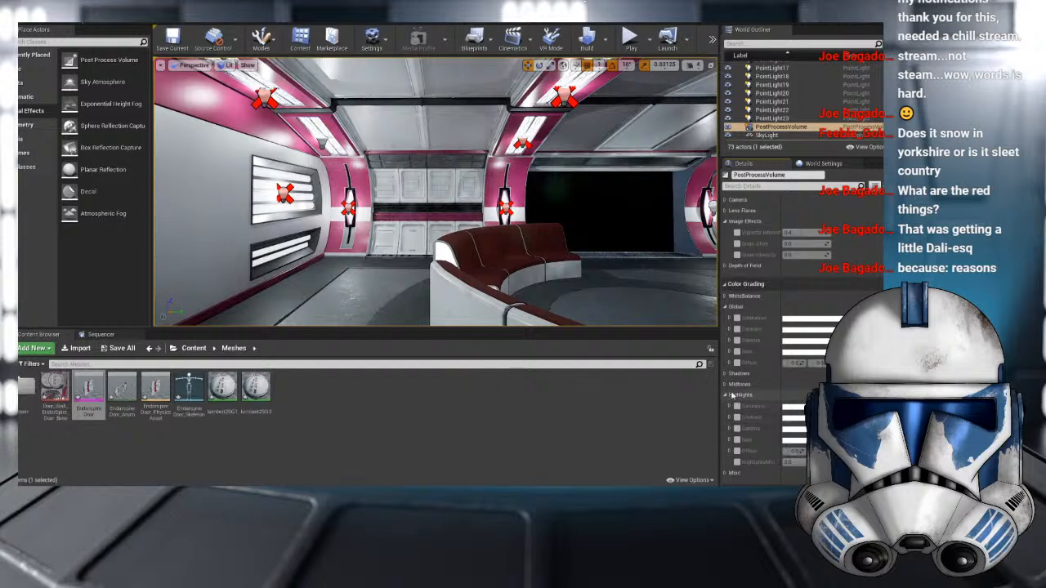
pyautogui.click(726, 395)
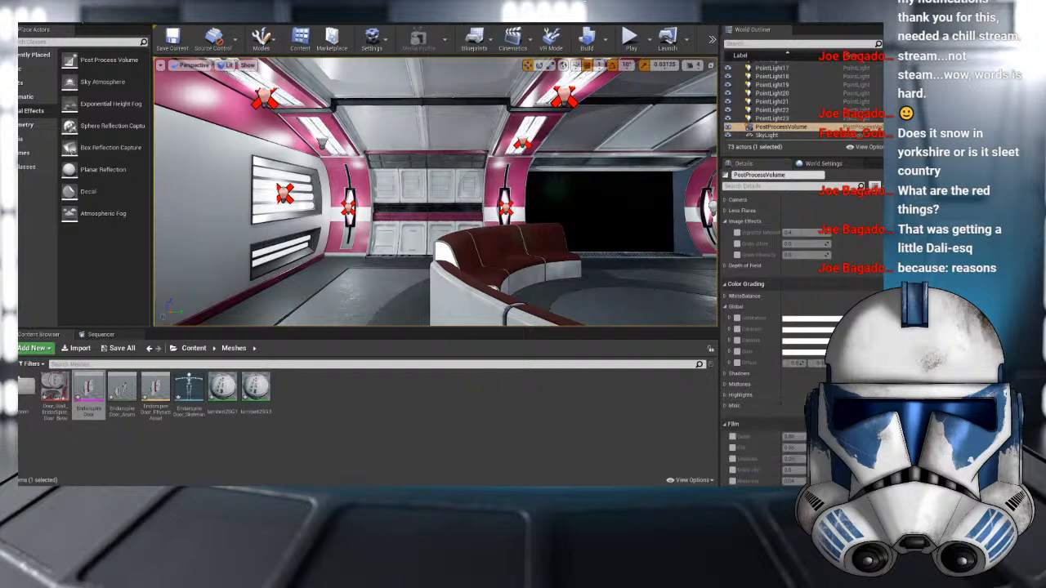
# - Select the wall mesh behind the curved couch and locate the ES_Room_ES_R_WallPrefab_BaseColor texture in Materials/Wall
pyautogui.moveTo(570, 166); pyautogui.dragTo(433, 166, button='right')
pyautogui.click(570, 166)
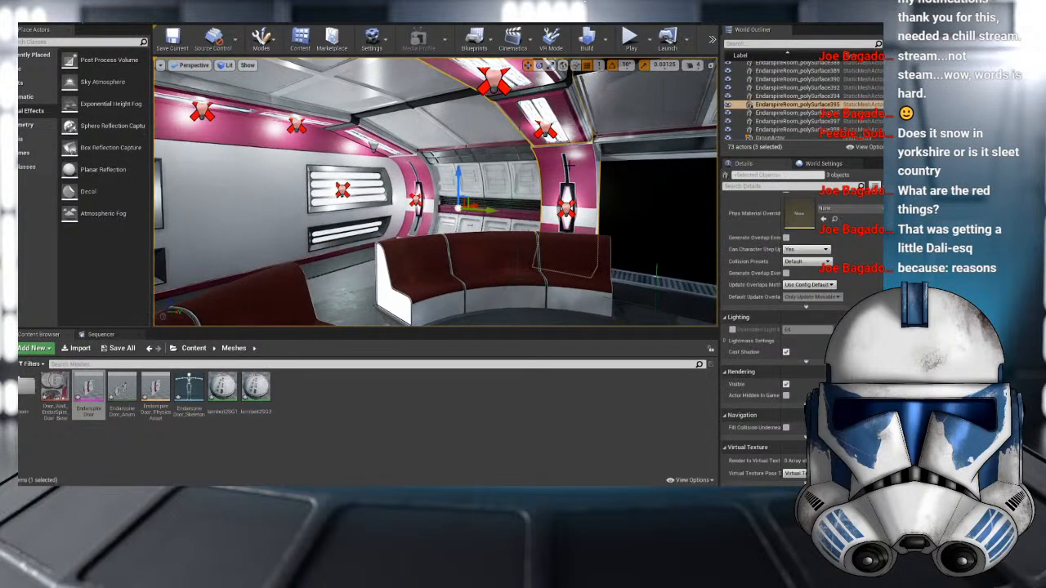
pyautogui.click(194, 348)
pyautogui.doubleClick(56, 385)
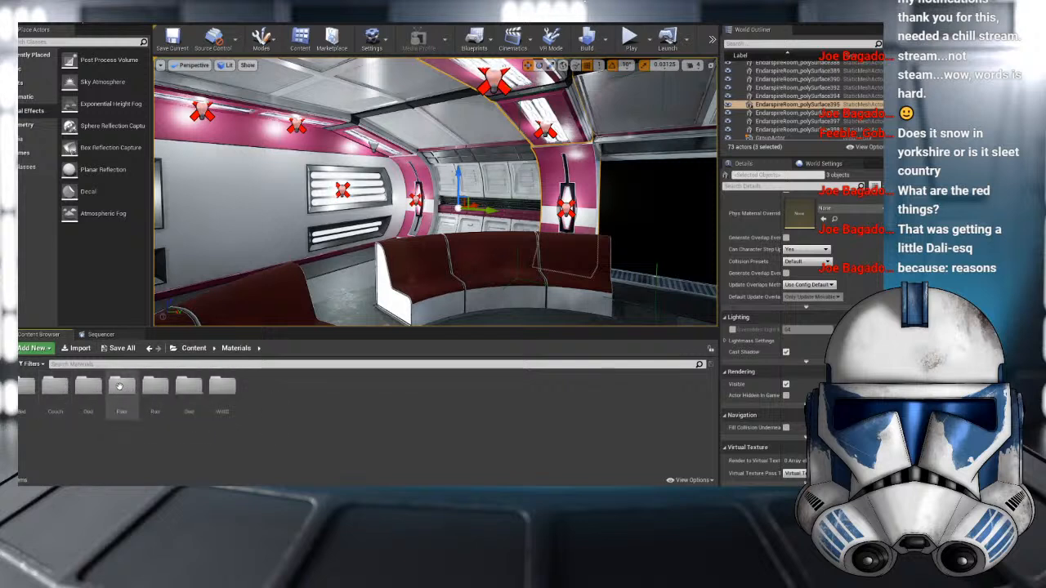
pyautogui.doubleClick(188, 388)
pyautogui.click(27, 389)
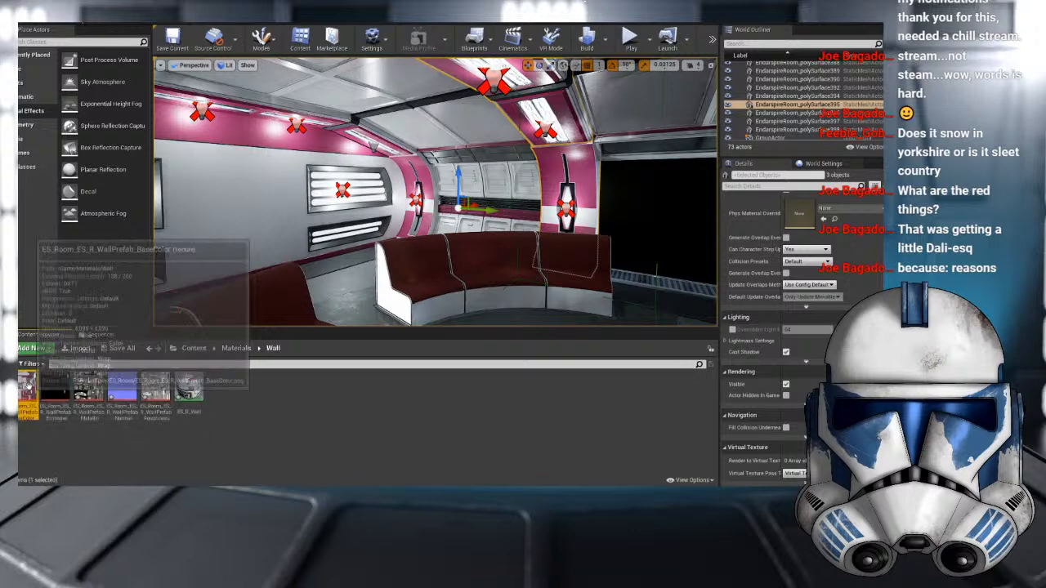
# - Set the hue of the ES_Room_ES_R_WallPrefab_BaseColor texture to 10.285716 and return to the level
pyautogui.doubleClick(28, 389)
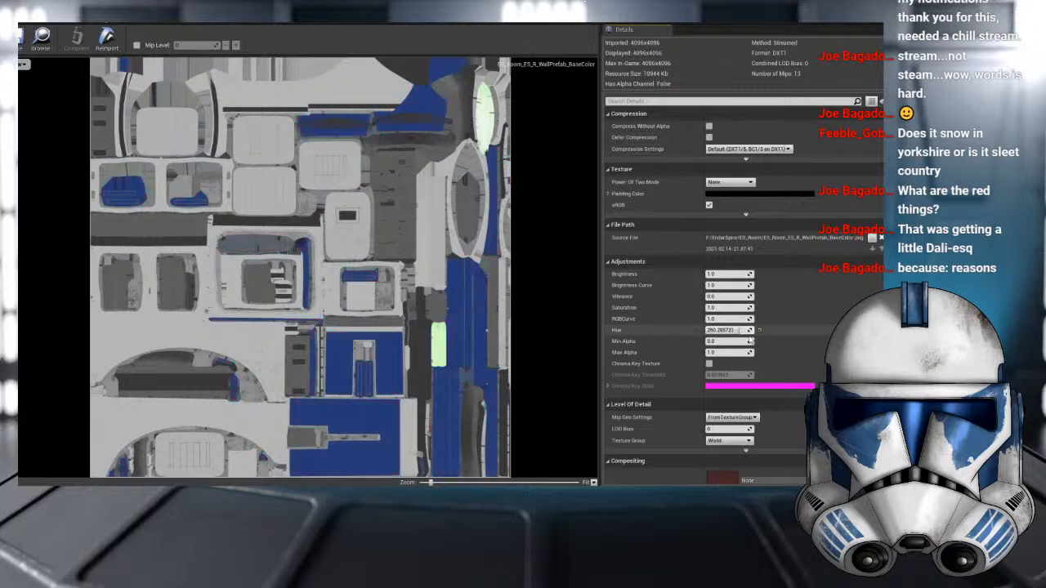
pyautogui.moveTo(616, 44); pyautogui.dragTo(535, 33)
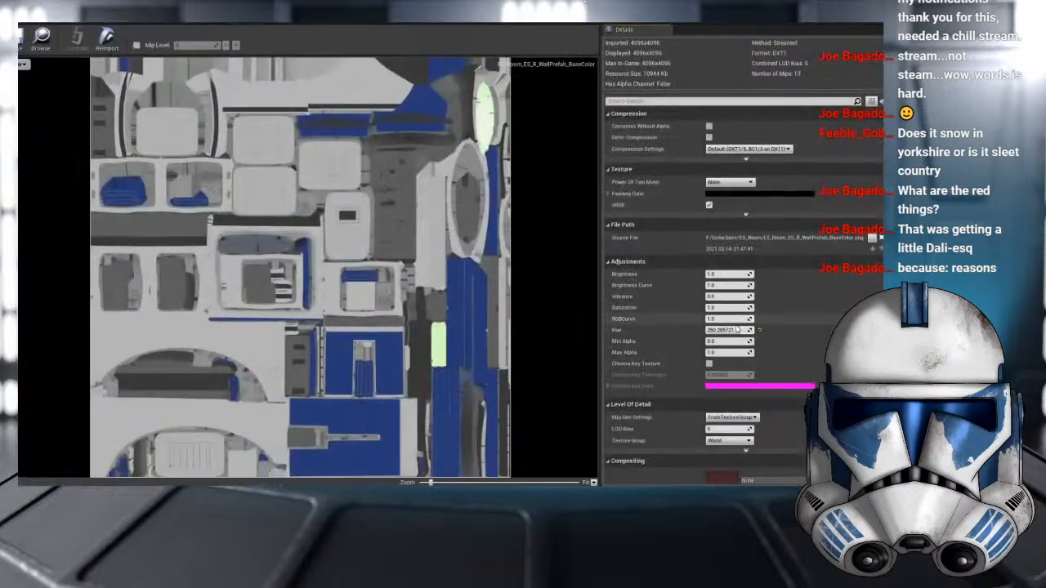
pyautogui.click(759, 330)
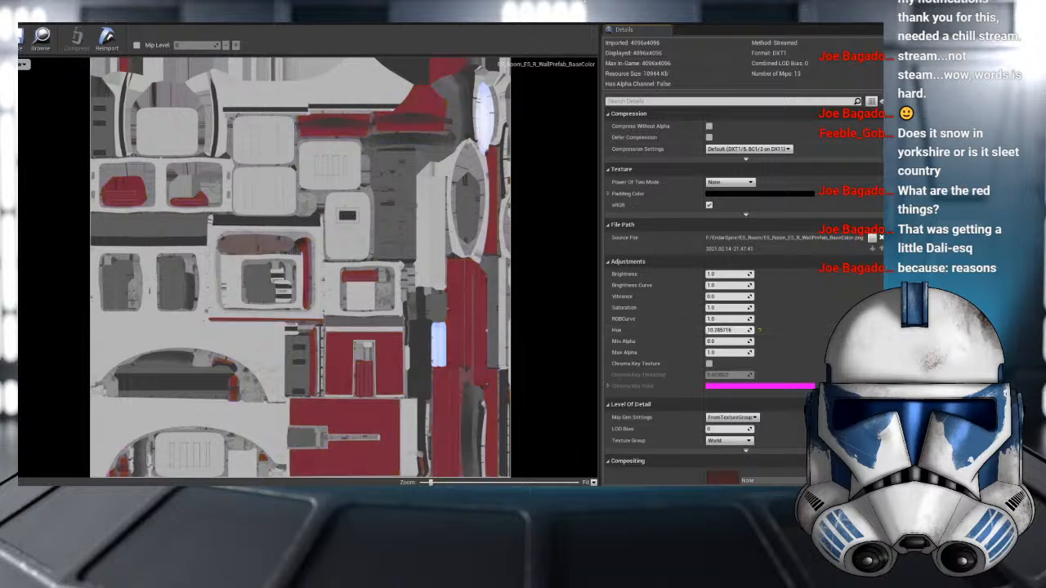
pyautogui.moveTo(615, 18); pyautogui.dragTo(17, 482)
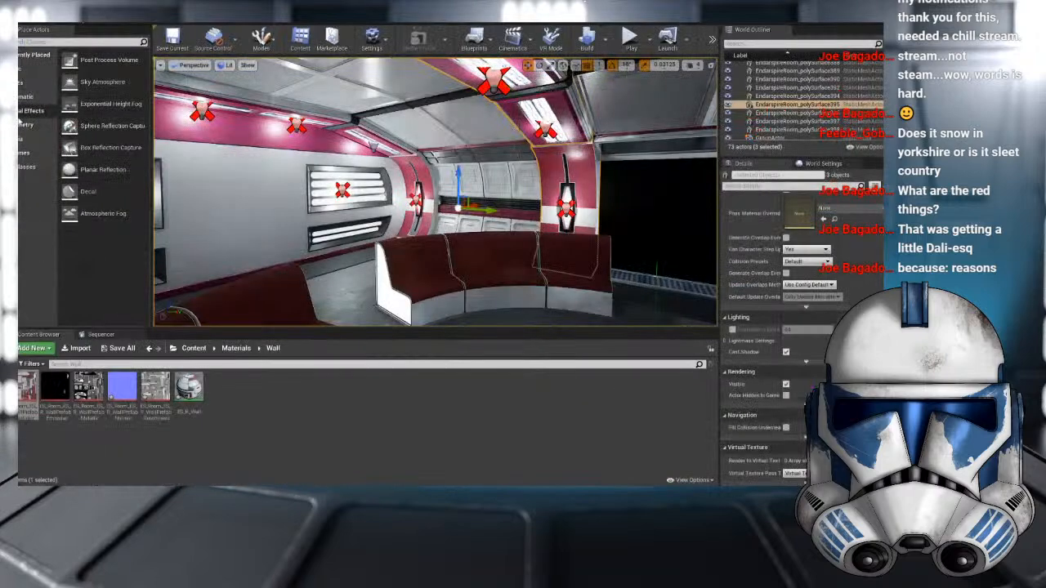
# - Inspect the recoloured pillar and trim around the panelled back wall up close
pyautogui.scroll(4, 595, 155)
pyautogui.scroll(2, 595, 155)
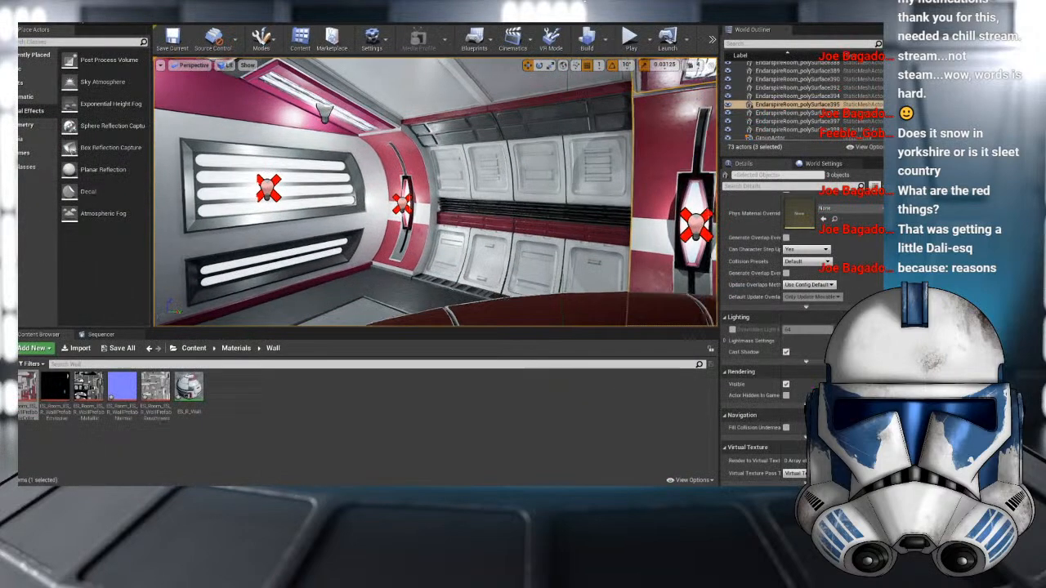
pyautogui.moveTo(595, 155)
pyautogui.mouseDown(button='right')
pyautogui.moveTo(654, 160)
pyautogui.moveTo(608, 169)
pyautogui.moveTo(641, 163)
pyautogui.moveTo(607, 180)
pyautogui.moveTo(609, 204)
pyautogui.moveTo(586, 220)
pyautogui.moveTo(601, 152)
pyautogui.mouseUp(button='right')
pyautogui.press('s')
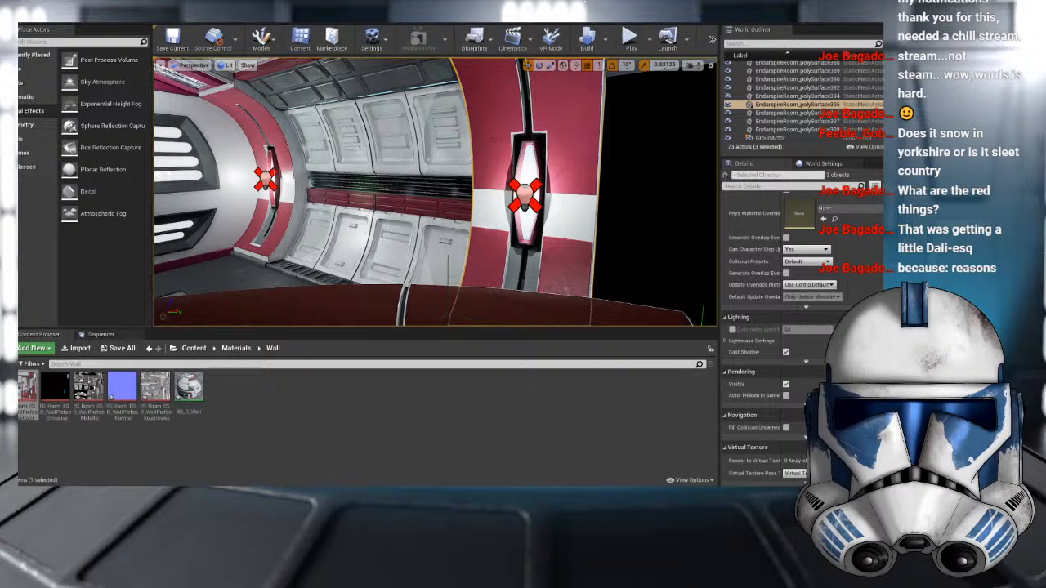
# - Check the base colour textures in the Bed and Couch material folders against the room's colours
pyautogui.click(247, 350)
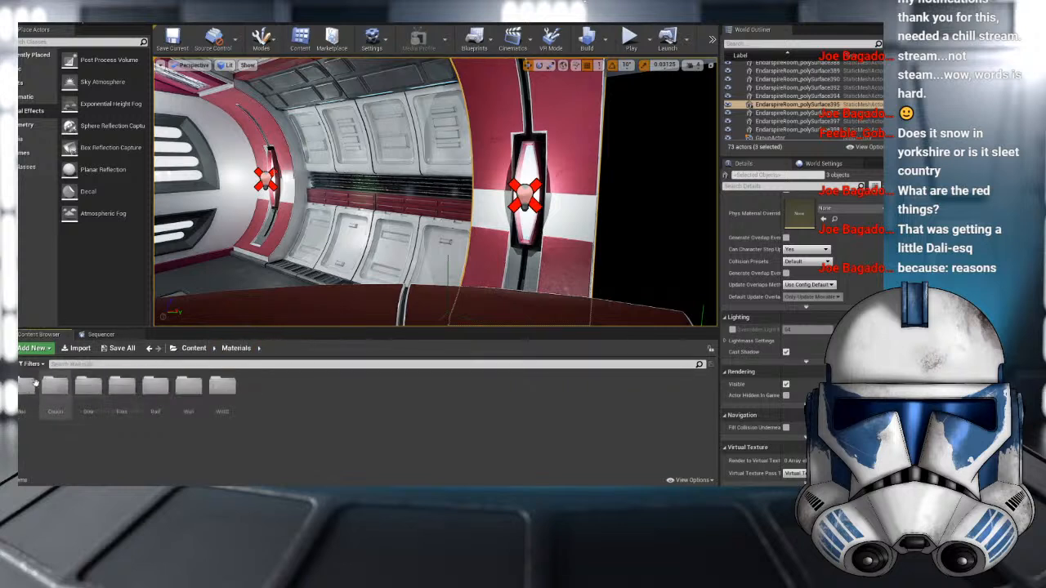
pyautogui.doubleClick(95, 391)
pyautogui.click(27, 389)
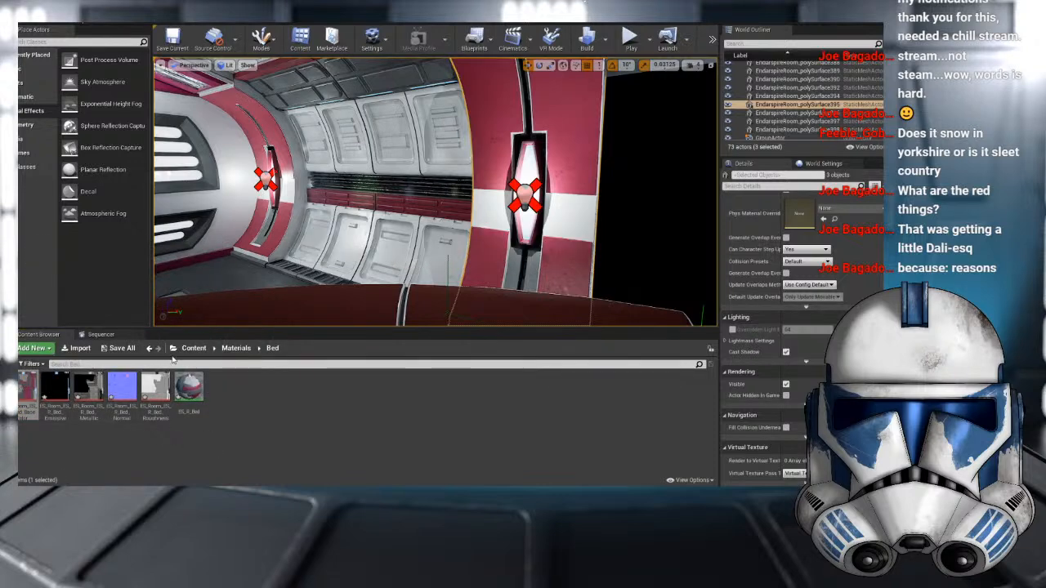
pyautogui.click(236, 348)
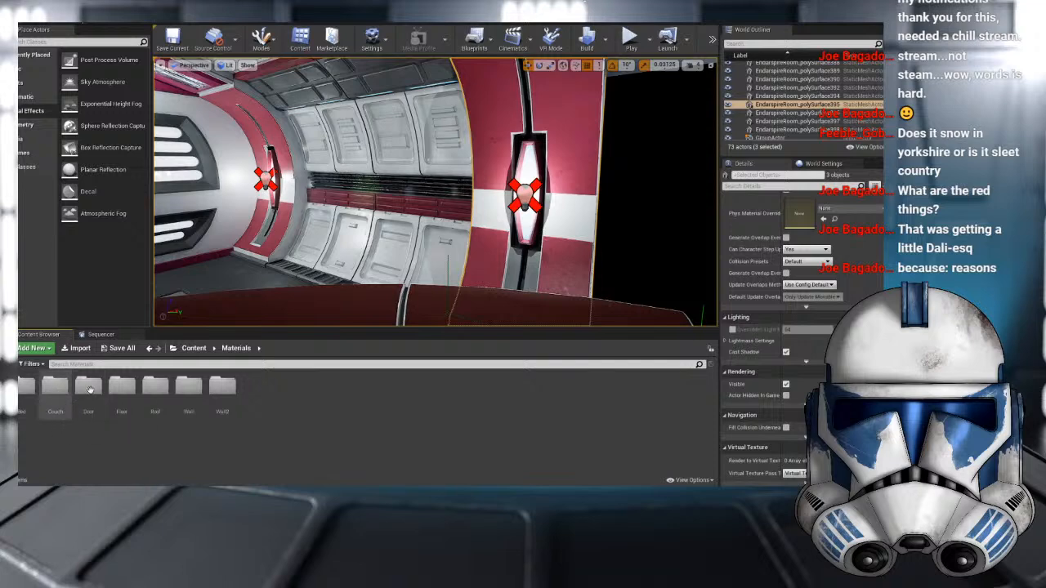
pyautogui.doubleClick(55, 387)
pyautogui.click(27, 383)
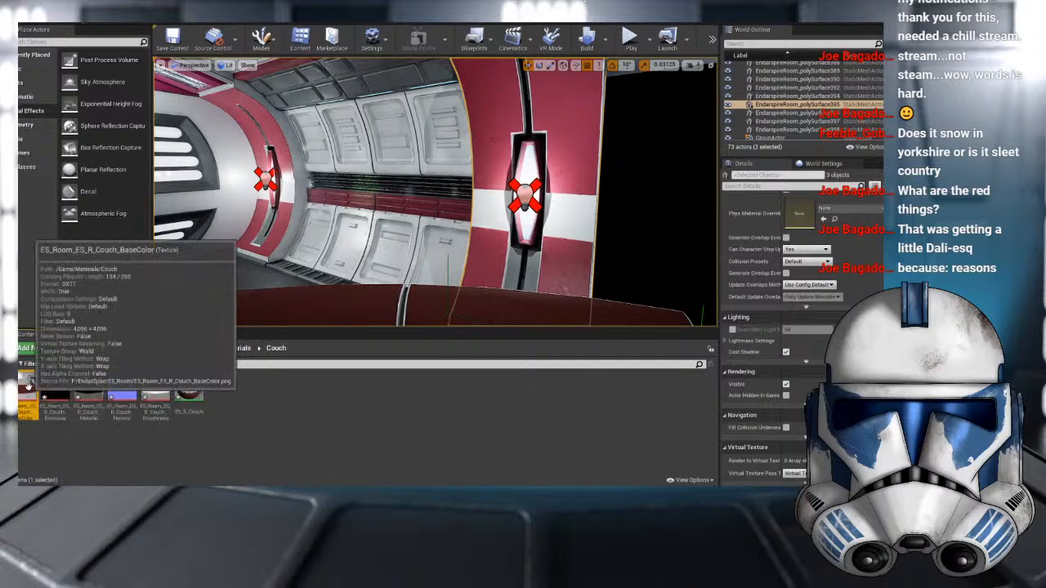
pyautogui.scroll(-5, 435, 192)
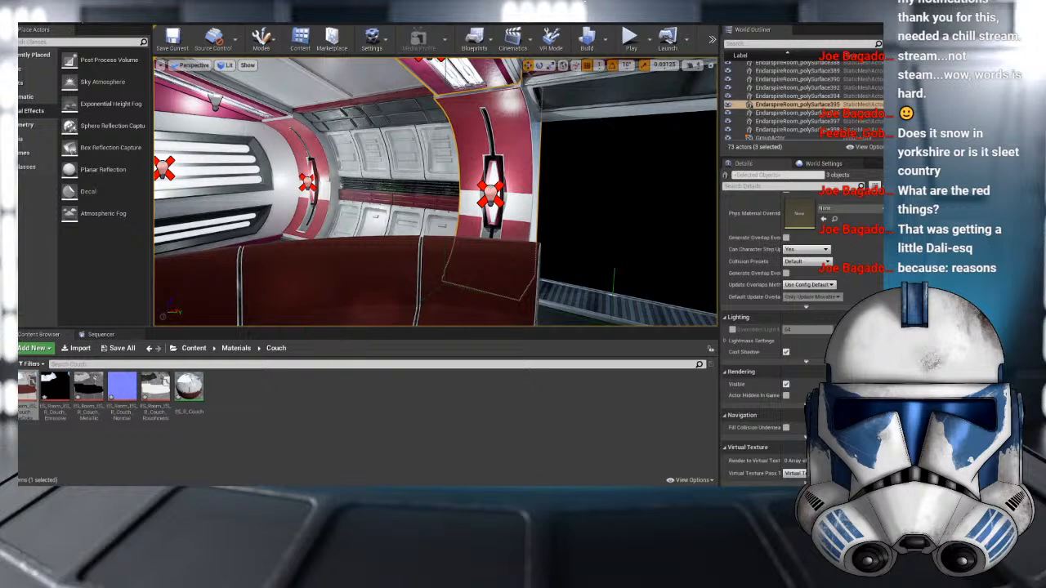
# - Inspect the curved couch and select the panelled back wall section with the red trim strip
pyautogui.moveTo(268, 219); pyautogui.dragTo(184, 270, button='right')
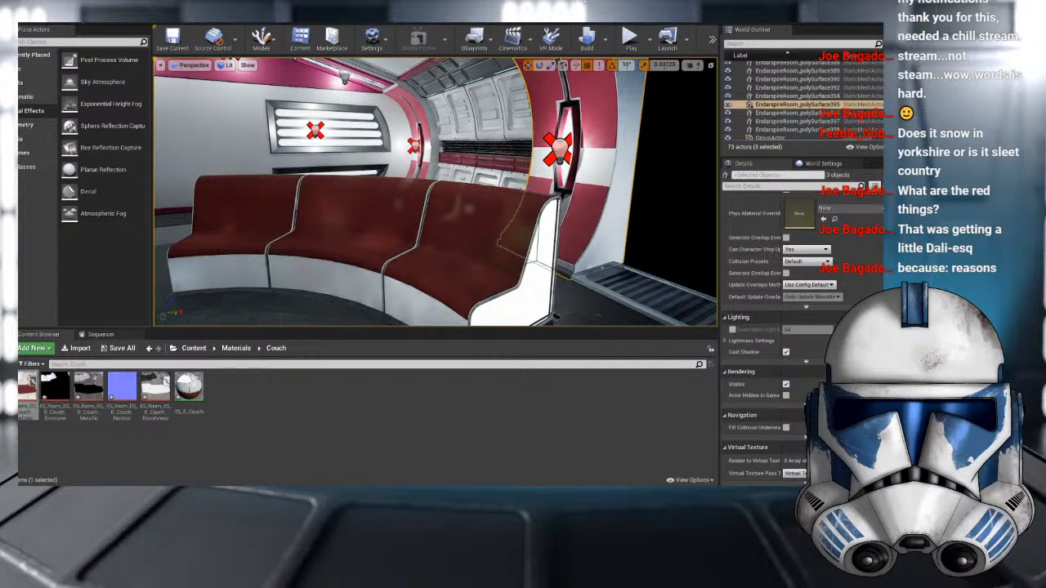
pyautogui.moveTo(246, 163); pyautogui.dragTo(333, 129, button='right')
pyautogui.click(270, 188)
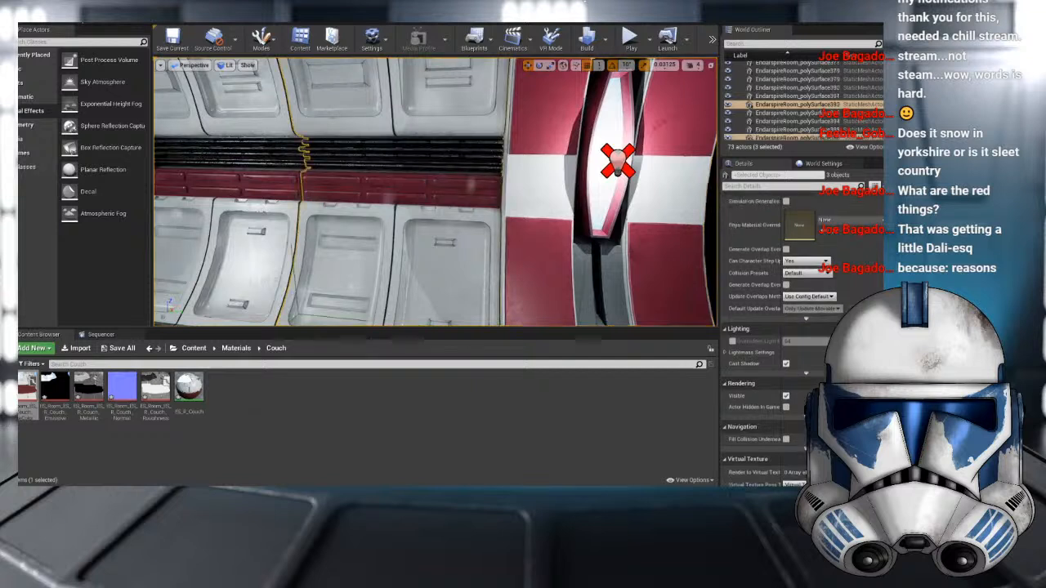
# - Look through the Couch, Door, Floor and Wall2 material folders for the red trim's base colour texture, selecting the one in Wall2
pyautogui.click(237, 351)
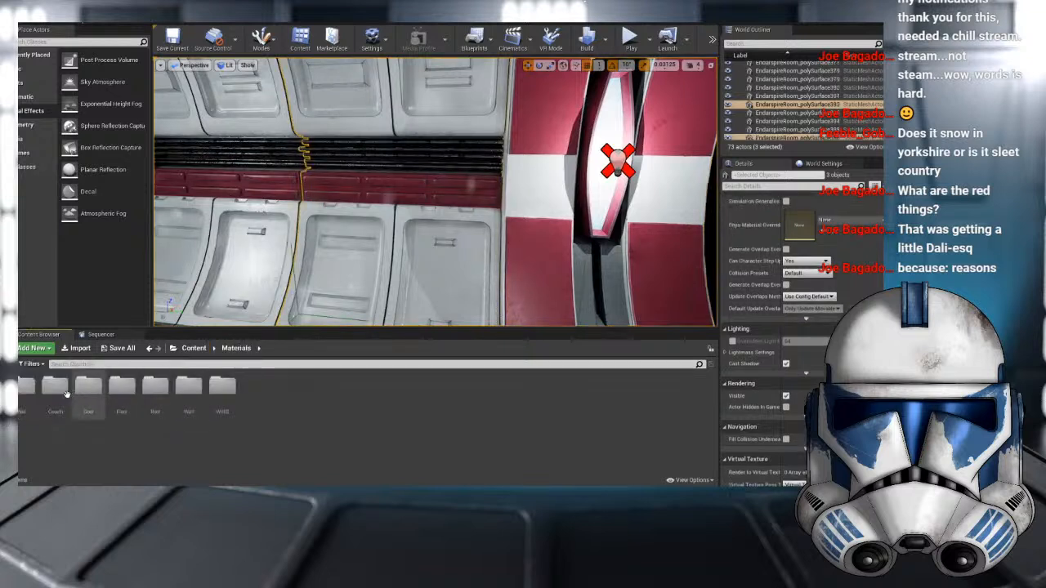
pyautogui.doubleClick(63, 395)
pyautogui.click(236, 348)
pyautogui.doubleClick(91, 396)
pyautogui.click(59, 389)
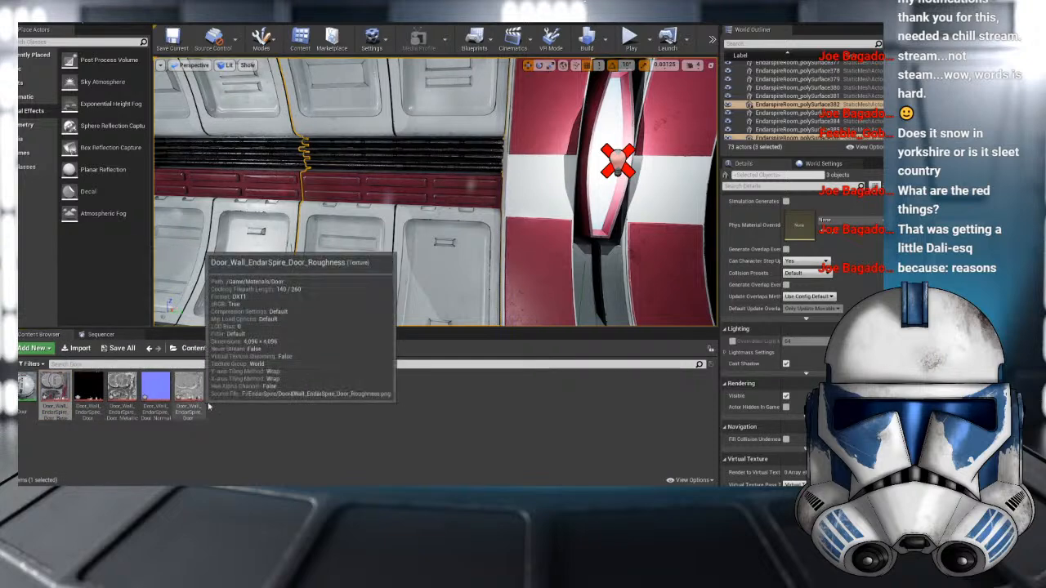
pyautogui.click(237, 349)
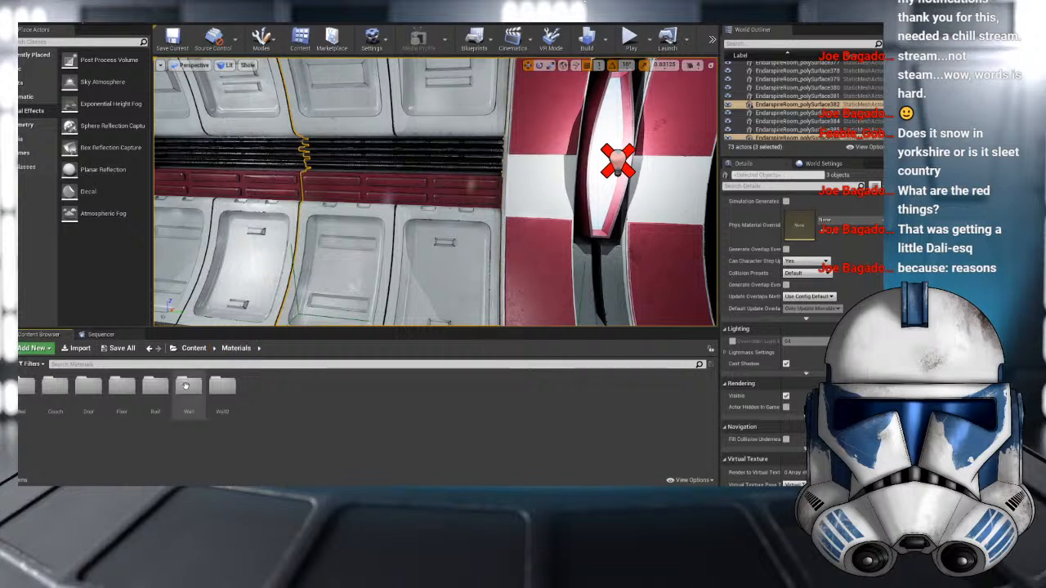
pyautogui.doubleClick(120, 383)
pyautogui.click(237, 348)
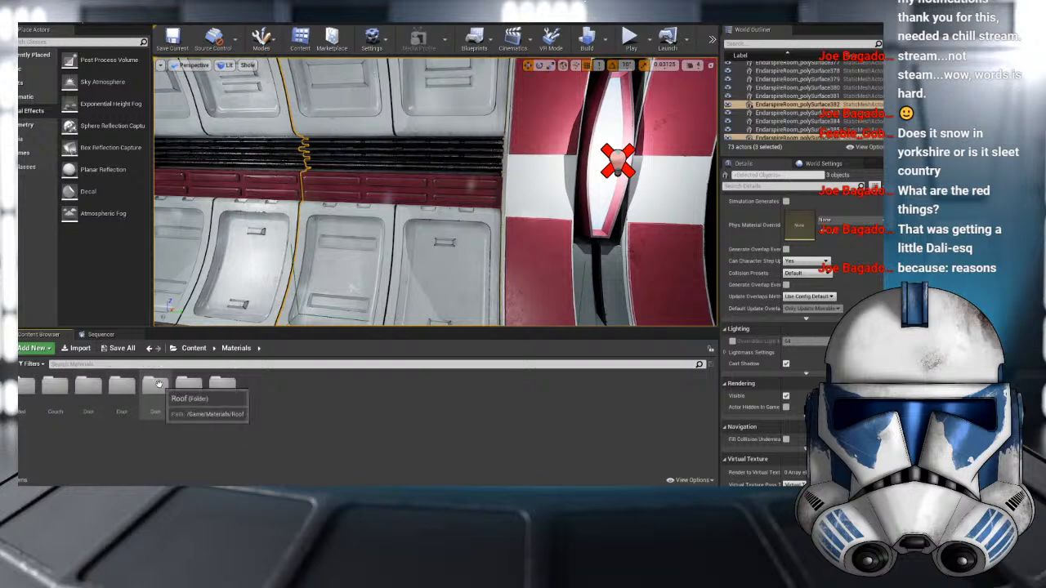
pyautogui.doubleClick(222, 384)
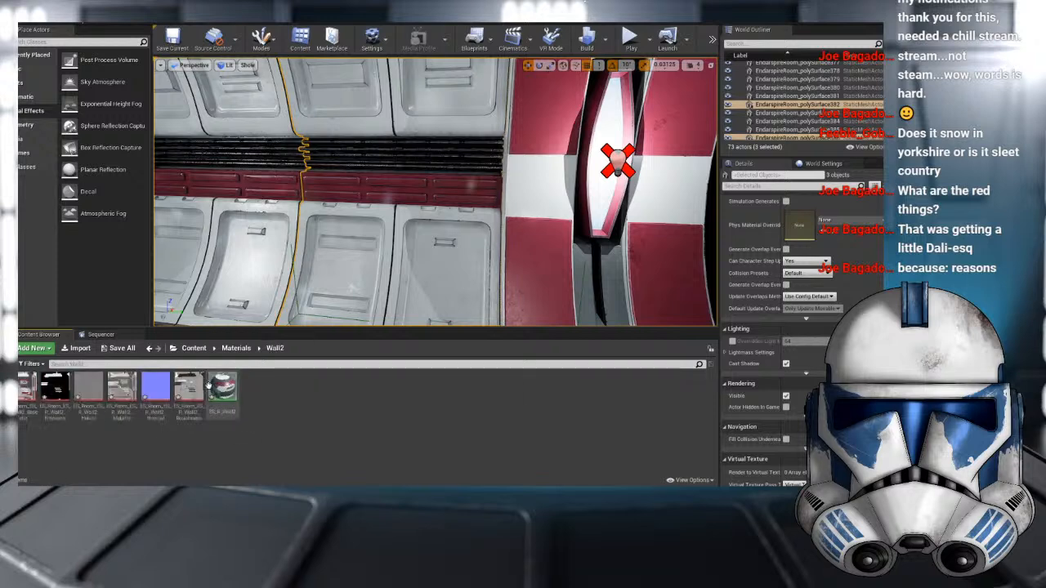
pyautogui.click(27, 391)
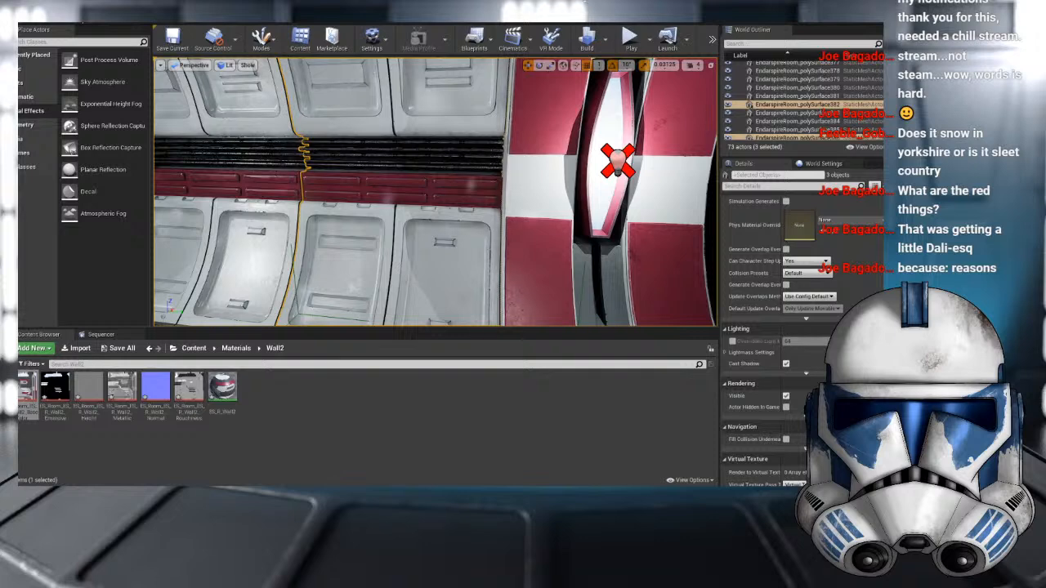
# - Select the wall's base colour texture in the Wall material folder
pyautogui.scroll(-8, 295, 215)
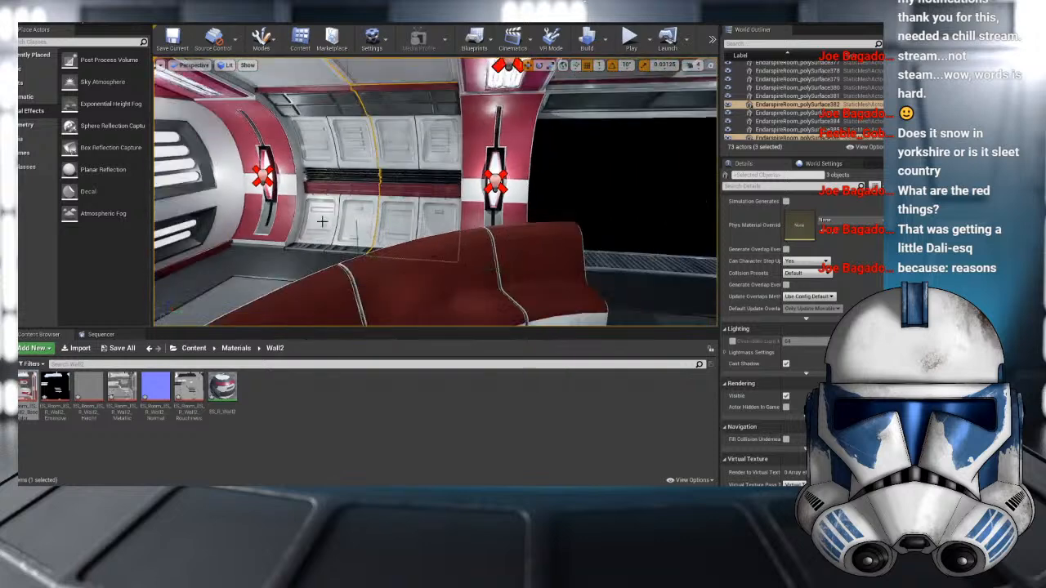
pyautogui.click(242, 350)
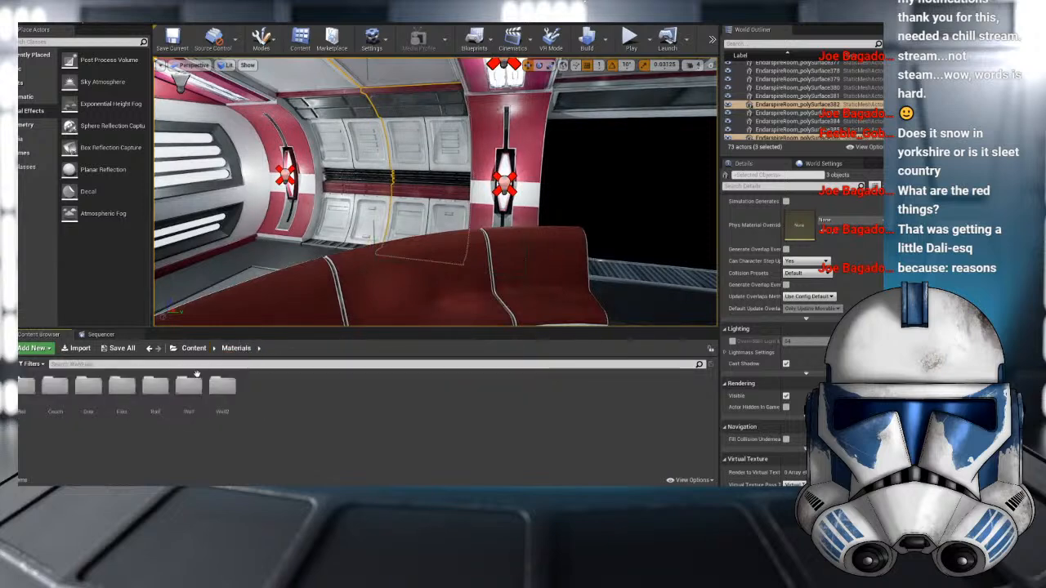
pyautogui.doubleClick(187, 386)
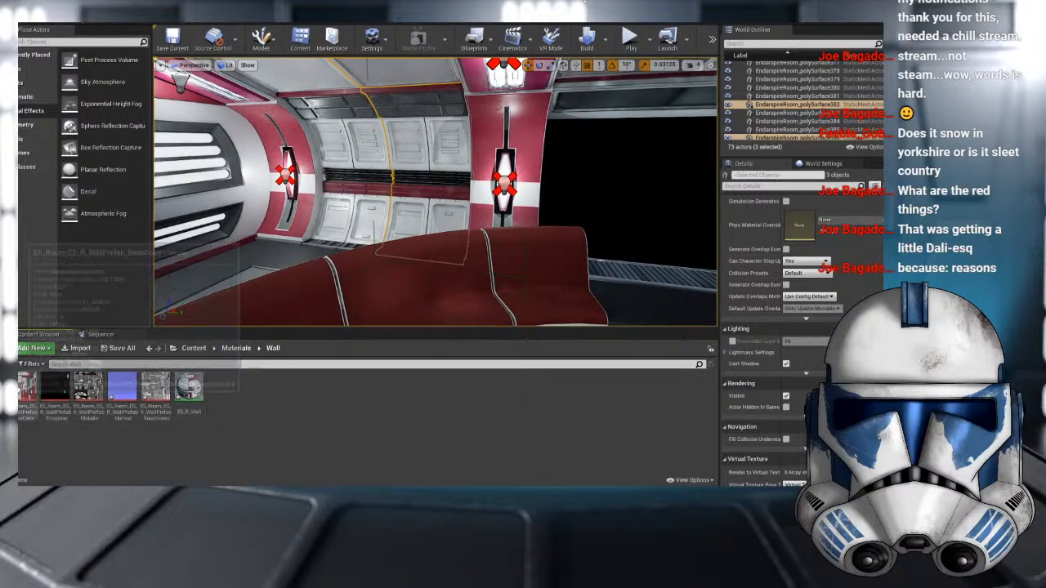
pyautogui.click(30, 380)
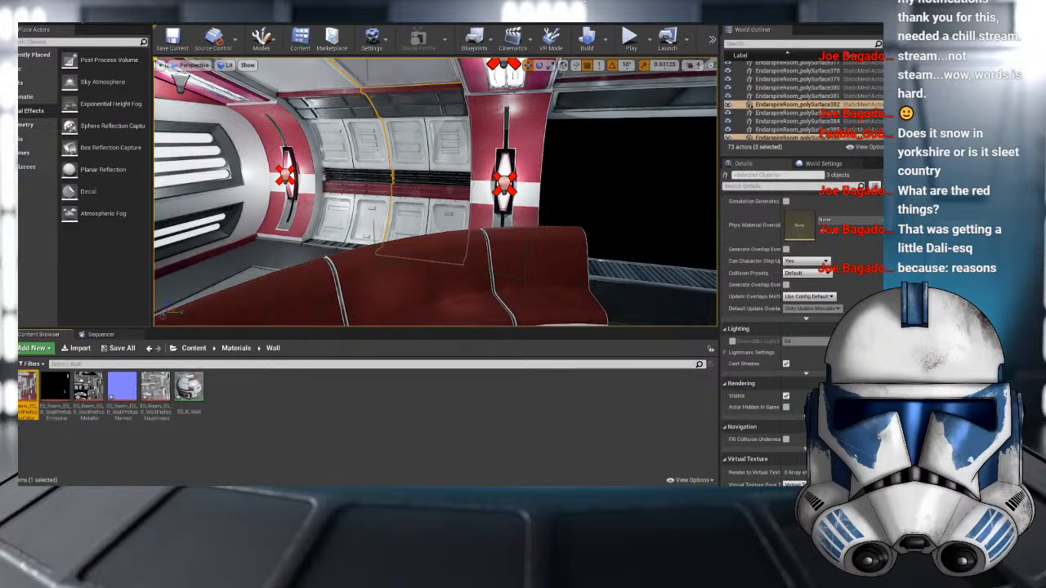
pyautogui.click(748, 103)
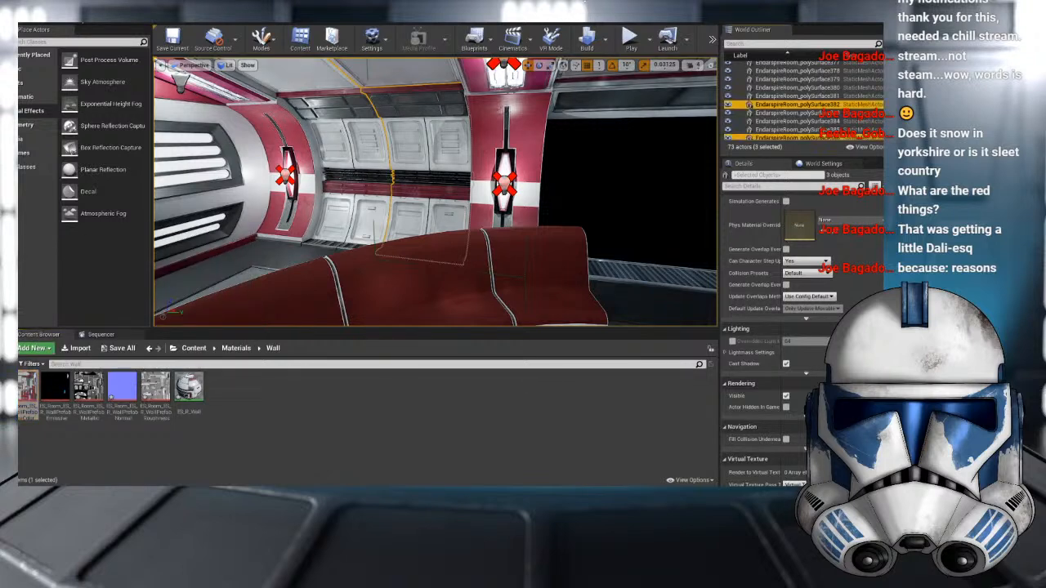
# - Look through the Floor, Door, Couch and Bed material folders for other base colour textures containing the red trim
pyautogui.click(236, 348)
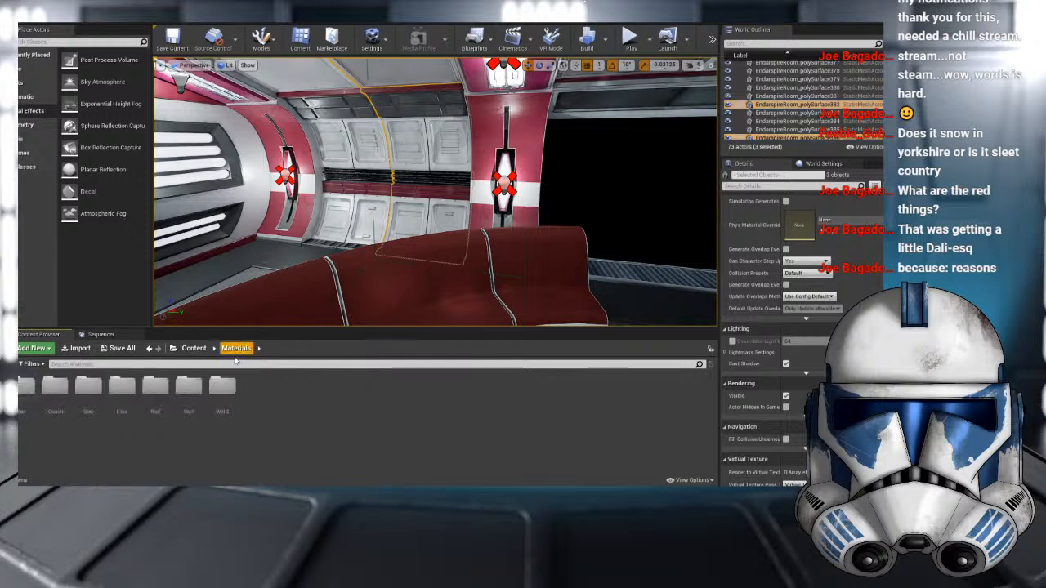
pyautogui.click(127, 385)
pyautogui.doubleClick(129, 384)
pyautogui.click(236, 348)
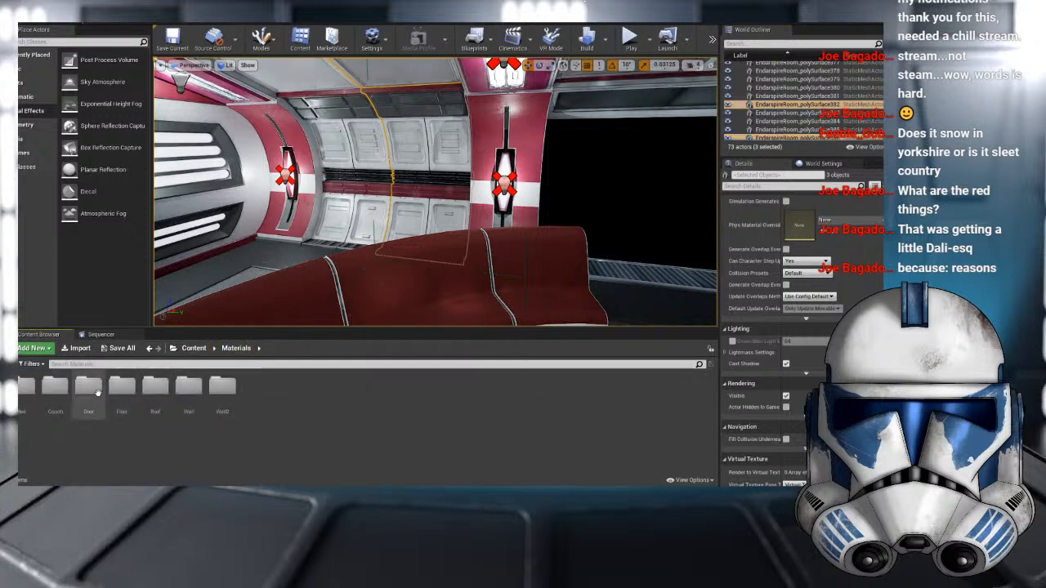
pyautogui.doubleClick(89, 386)
pyautogui.click(236, 348)
pyautogui.doubleClick(55, 385)
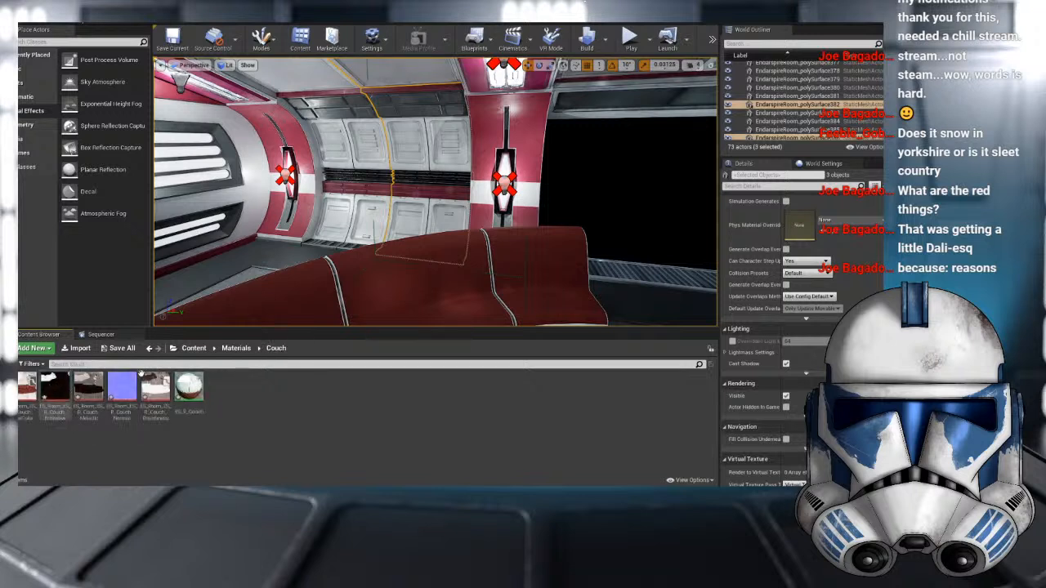
pyautogui.click(236, 348)
pyautogui.doubleClick(25, 386)
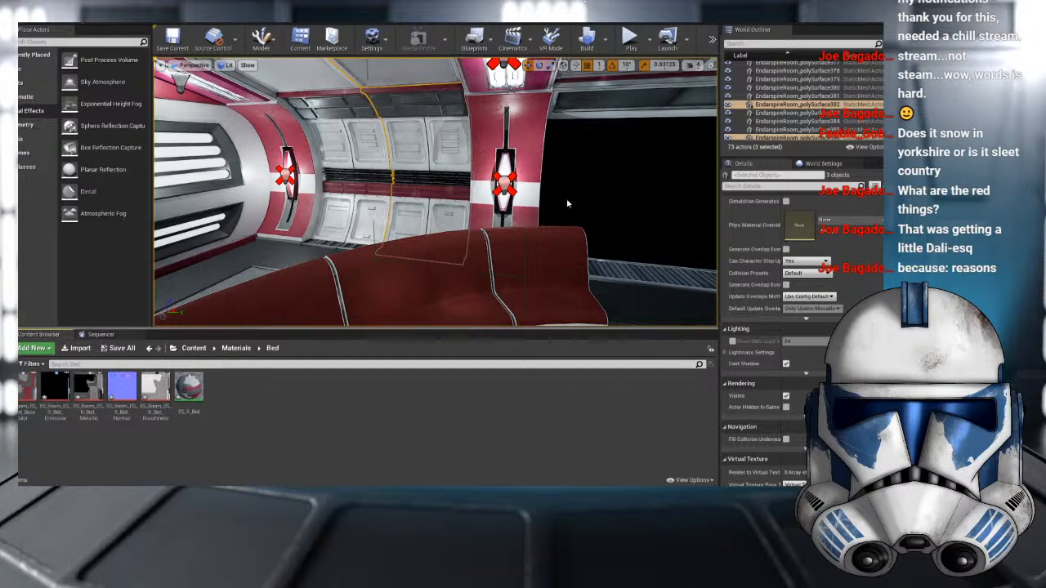
# - View the red trim around the ceiling lights and select the base colour texture in the Roof material folder
pyautogui.moveTo(434, 192); pyautogui.dragTo(421, 143, button='right')
pyautogui.click(236, 348)
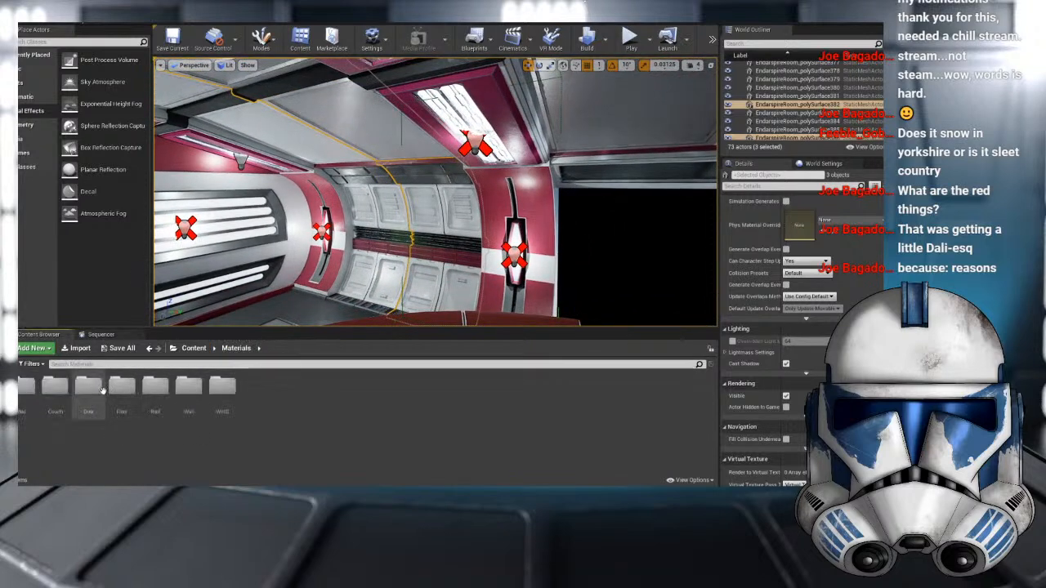
pyautogui.moveTo(473, 208)
pyautogui.mouseDown(button='right')
pyautogui.moveTo(465, 200)
pyautogui.moveTo(473, 207)
pyautogui.mouseUp(button='right')
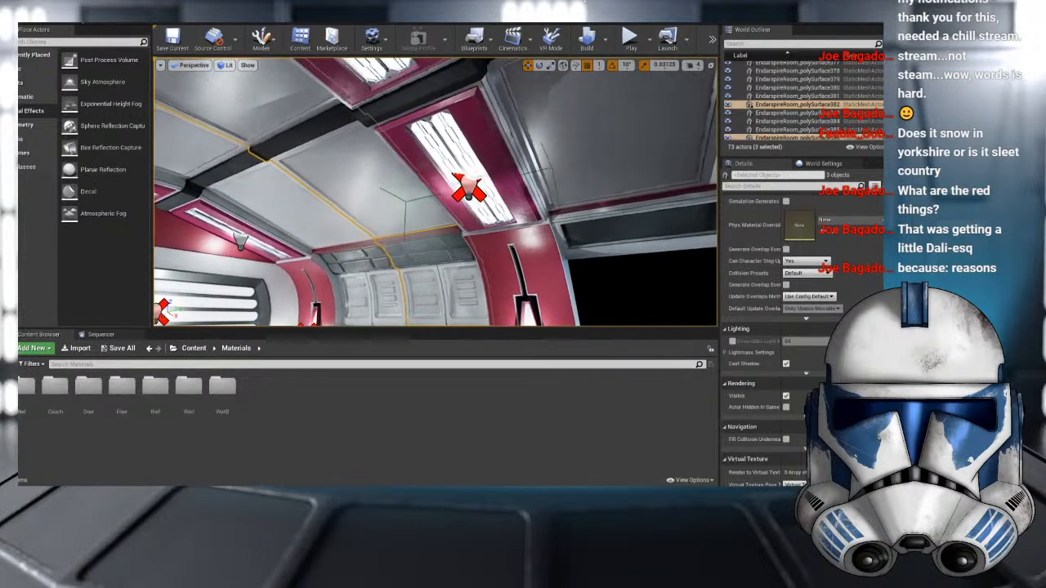
pyautogui.doubleClick(155, 384)
pyautogui.click(27, 388)
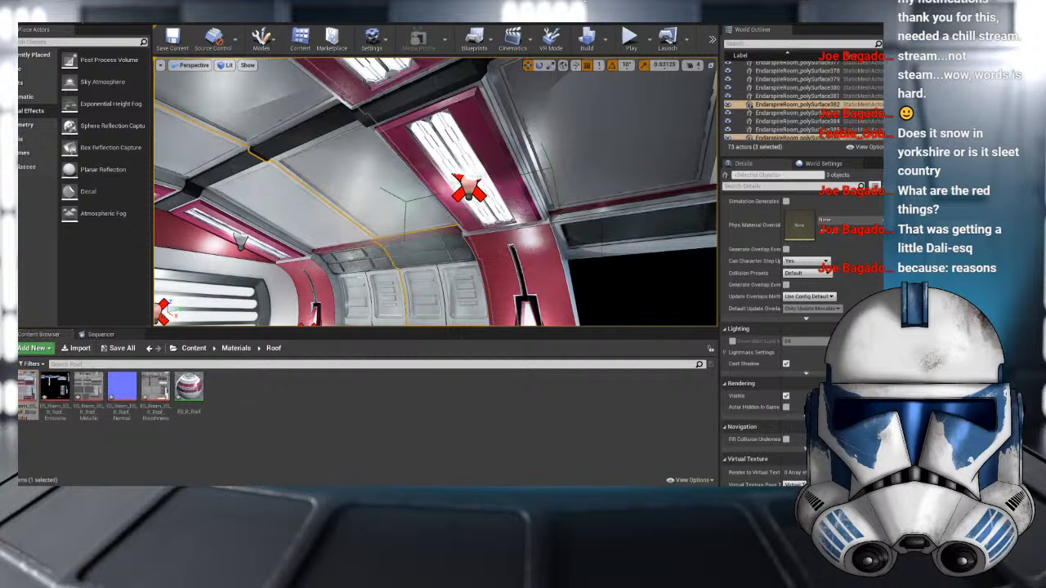
pyautogui.rightClick(749, 106)
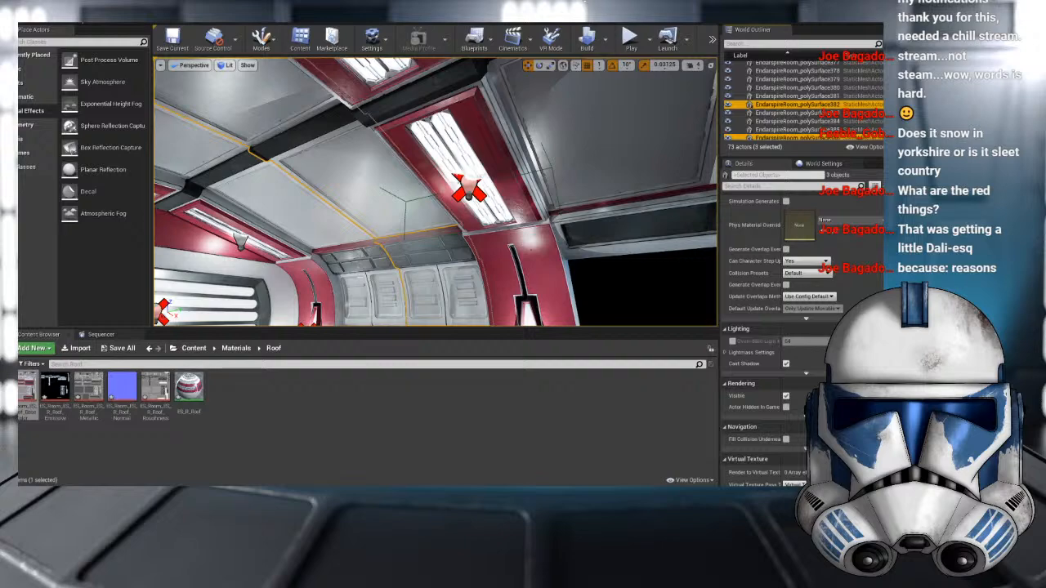
# - Select the bed with the blue blanket and inspect its red frame trim up close
pyautogui.moveTo(395, 215); pyautogui.dragTo(425, 261, button='right')
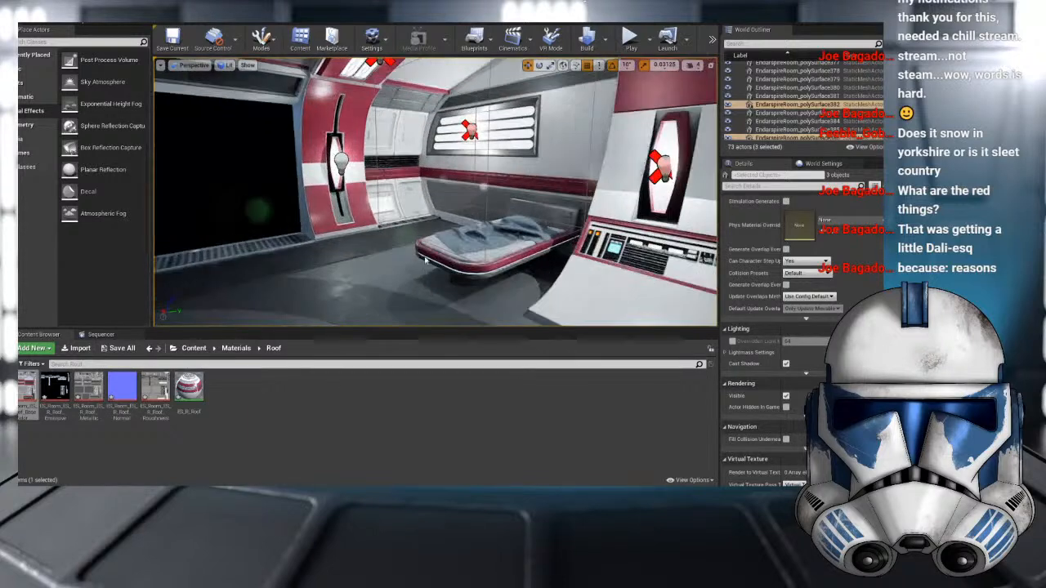
pyautogui.click(485, 258)
pyautogui.click(237, 348)
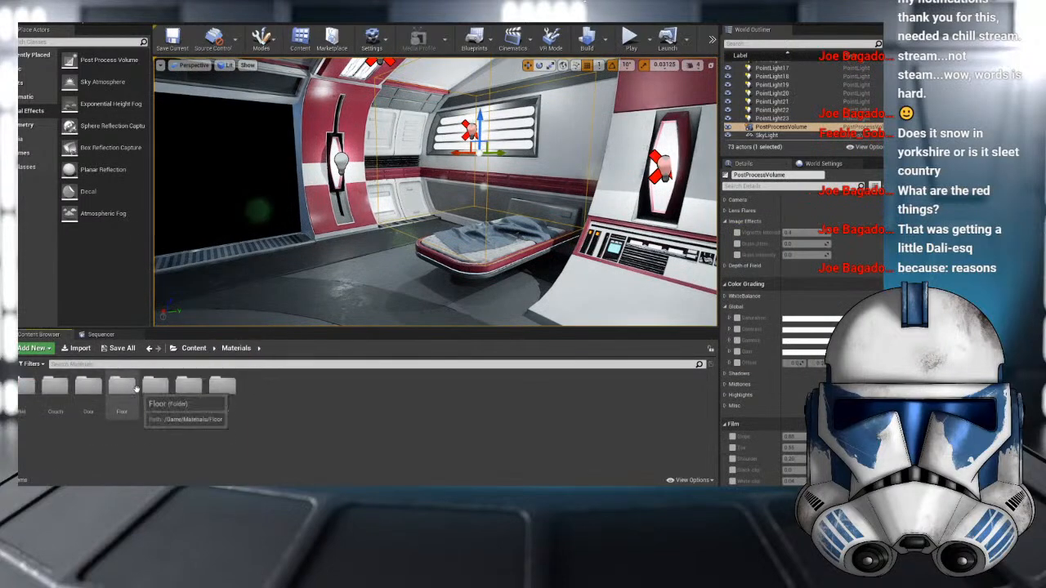
pyautogui.moveTo(520, 276); pyautogui.dragTo(474, 257, button='right')
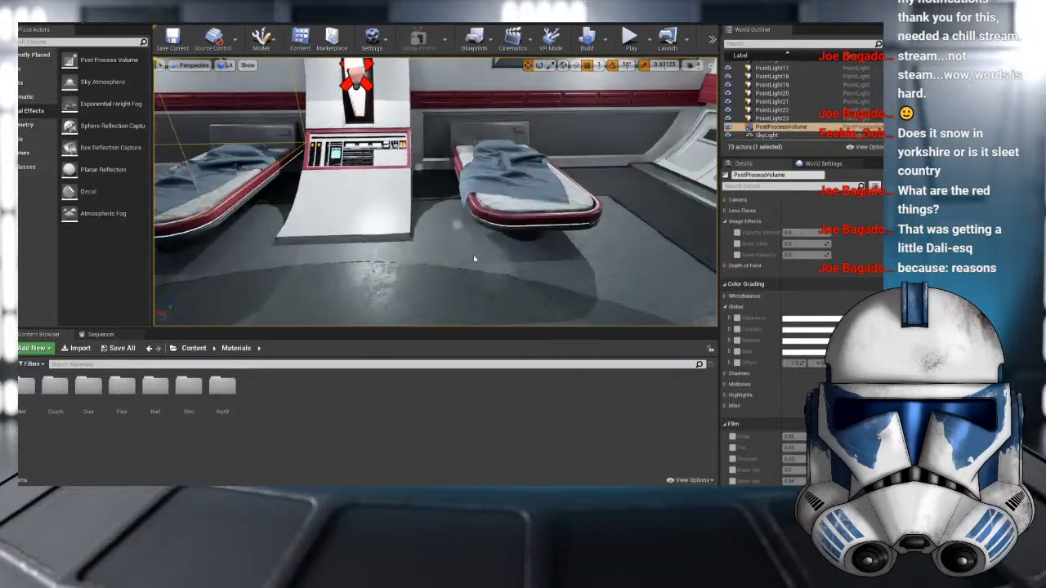
pyautogui.click(246, 217)
pyautogui.press('f')
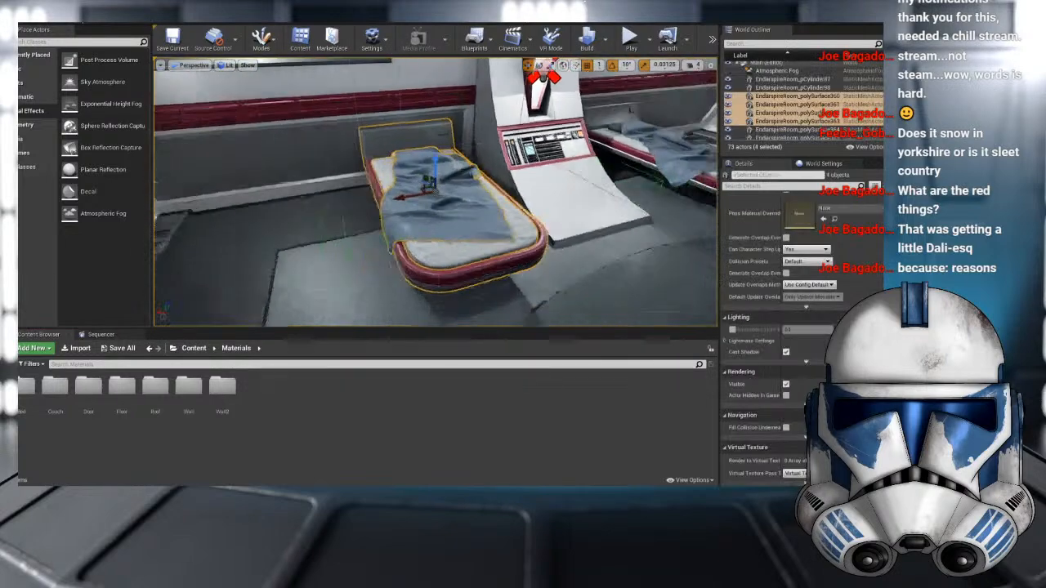
pyautogui.keyDown('alt'); pyautogui.moveTo(307, 242); pyautogui.dragTo(292, 234); pyautogui.keyUp('alt')
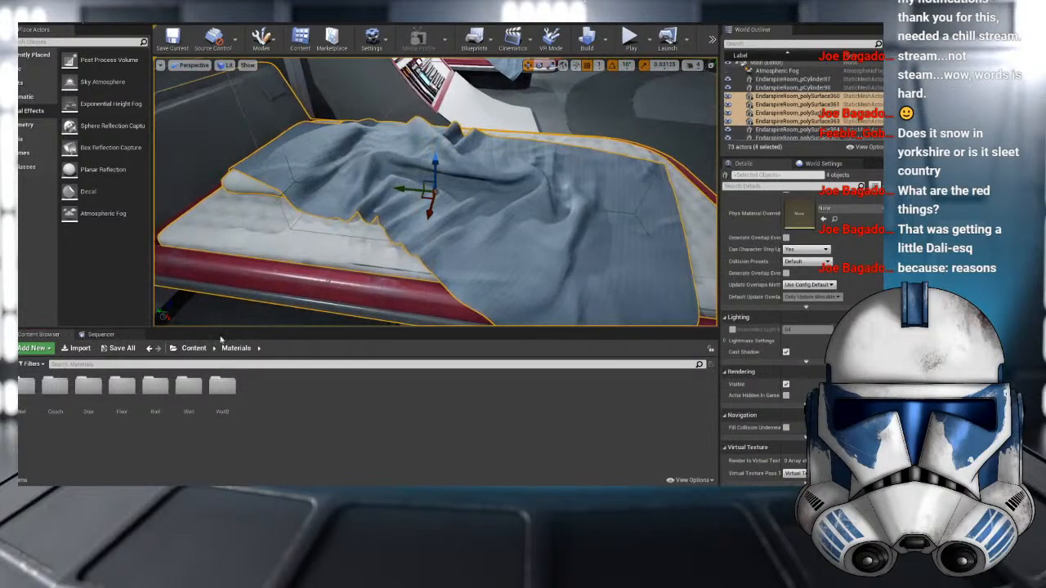
pyautogui.keyDown('alt'); pyautogui.moveTo(408, 245); pyautogui.dragTo(334, 201); pyautogui.keyUp('alt')
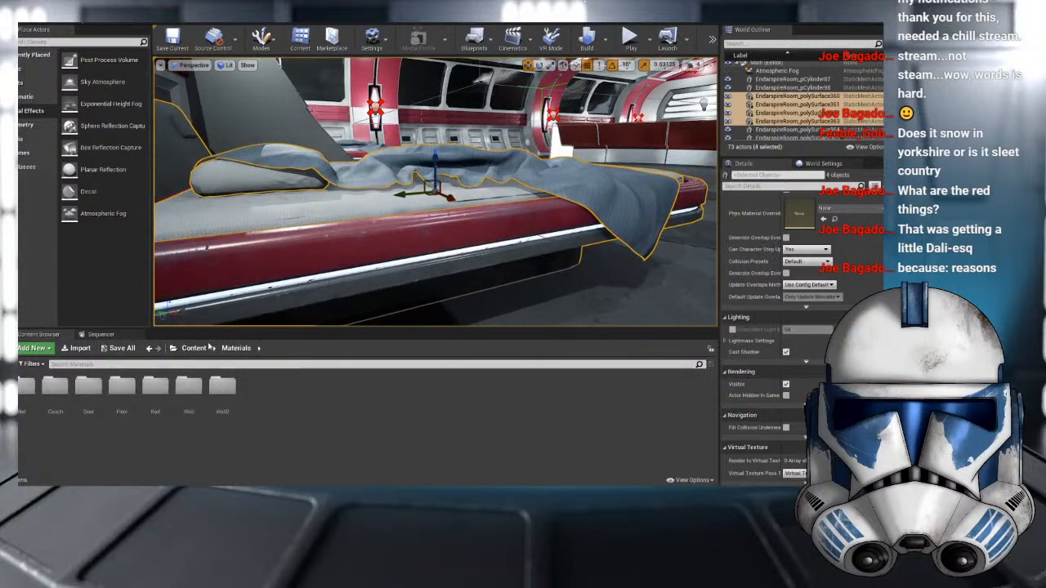
pyautogui.keyDown('alt'); pyautogui.moveTo(366, 244); pyautogui.dragTo(441, 234); pyautogui.keyUp('alt')
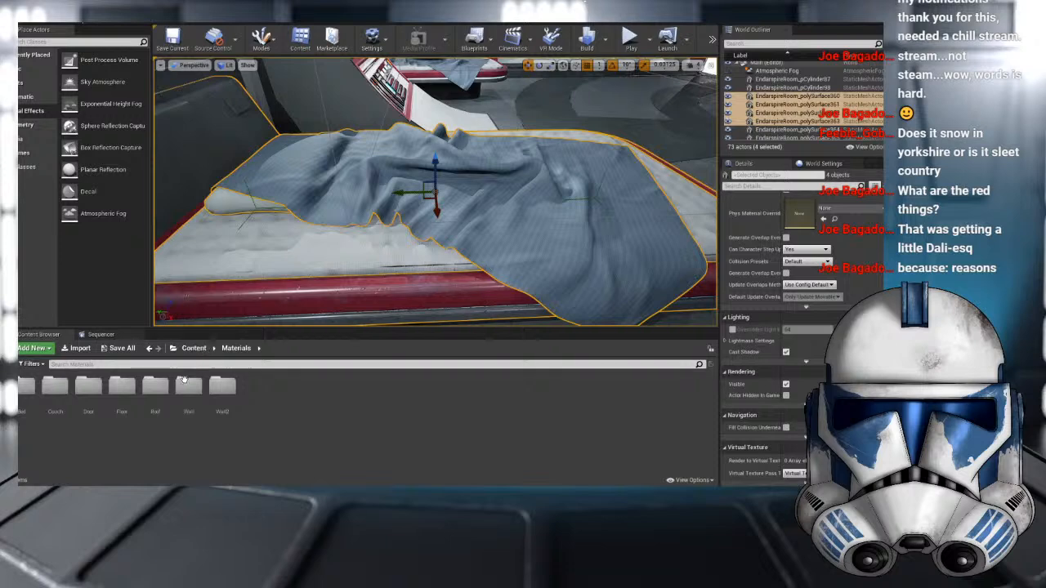
# - Select the base colour texture in the Bed material folder and check the bed's trim against the rest of the room
pyautogui.doubleClick(27, 386)
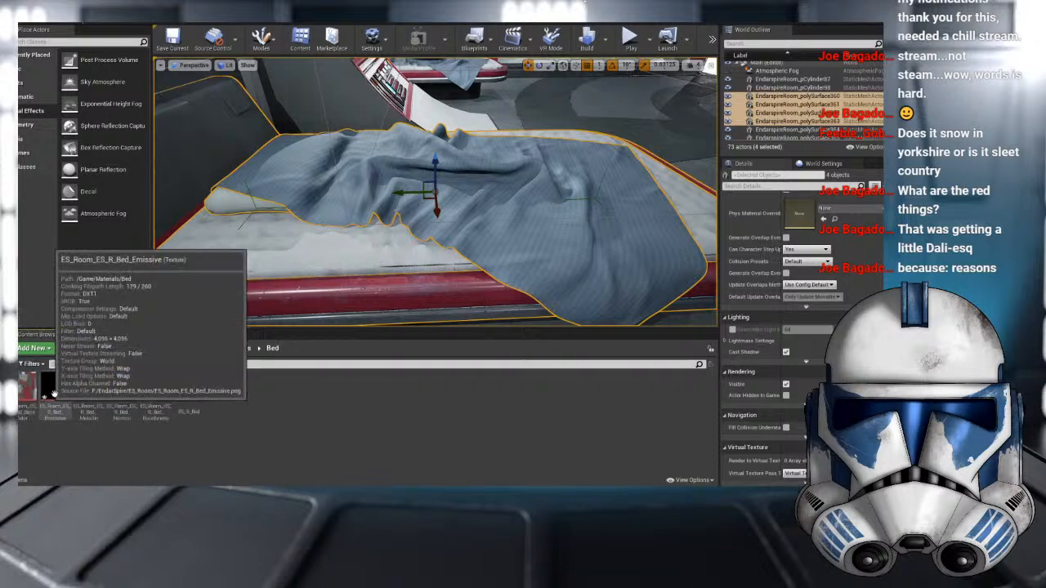
pyautogui.click(27, 385)
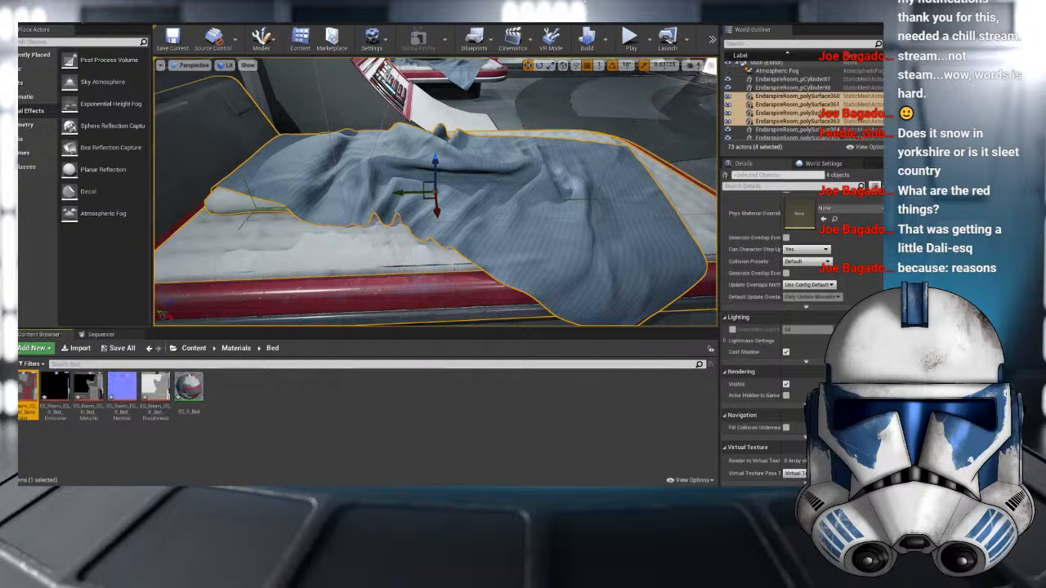
pyautogui.scroll(-6, 435, 192)
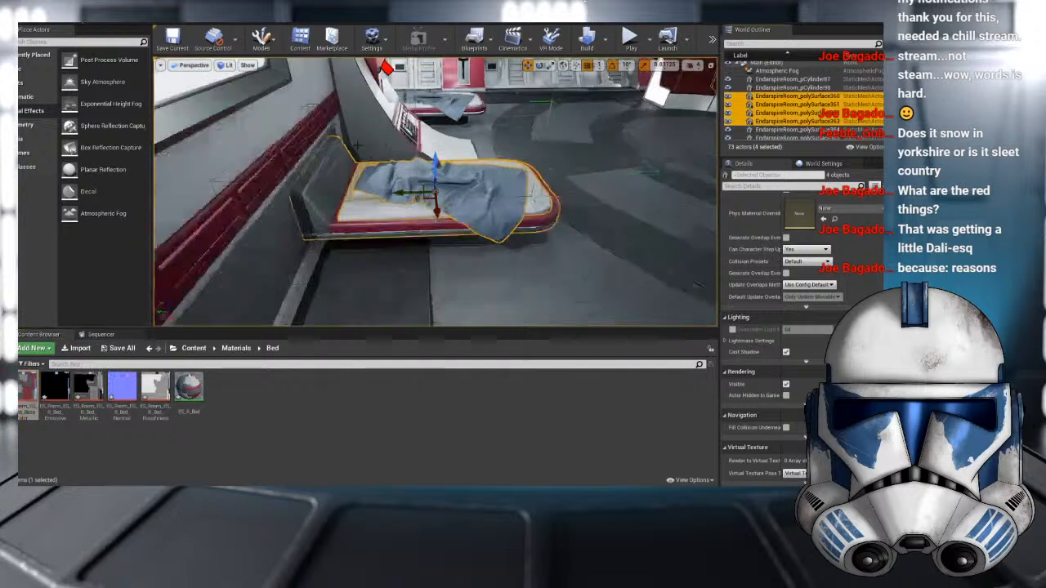
pyautogui.keyDown('alt'); pyautogui.moveTo(435, 192); pyautogui.dragTo(314, 249); pyautogui.keyUp('alt')
pyautogui.scroll(-3, 436, 192)
pyautogui.scroll(-3, 270, 187)
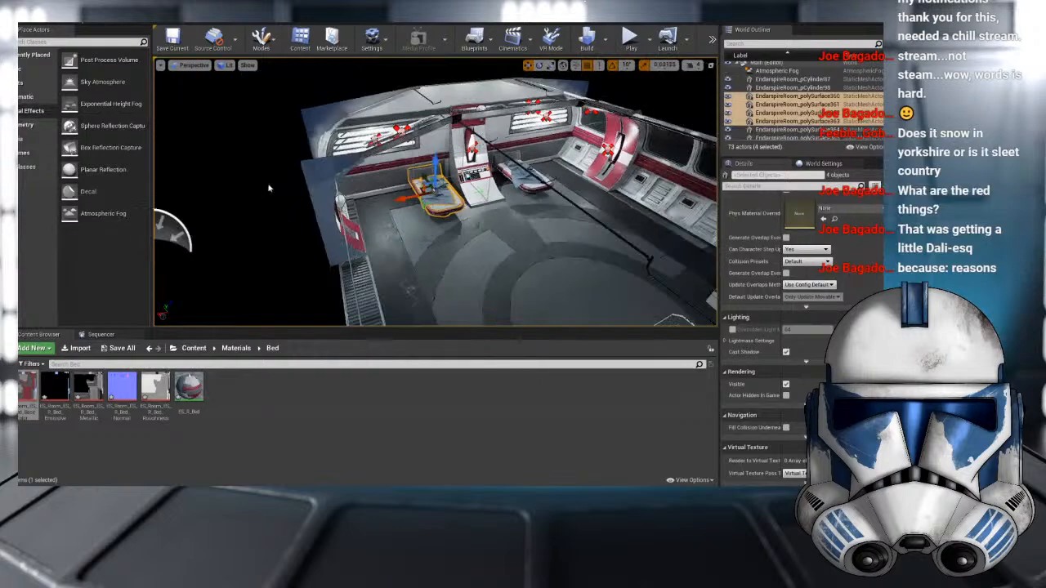
# - Nudge the point light at the window above the bed slightly along the vertical axis
pyautogui.click(271, 188)
pyautogui.moveTo(270, 187); pyautogui.dragTo(329, 178, button='right')
pyautogui.click(395, 143)
pyautogui.moveTo(395, 107); pyautogui.dragTo(395, 110)
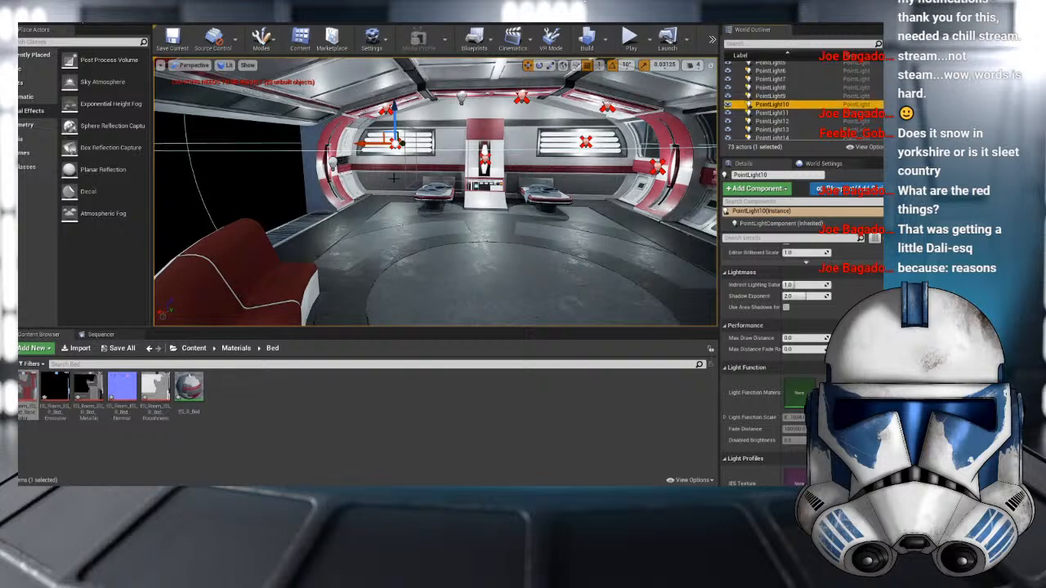
pyautogui.moveTo(434, 192); pyautogui.dragTo(290, 193, button='right')
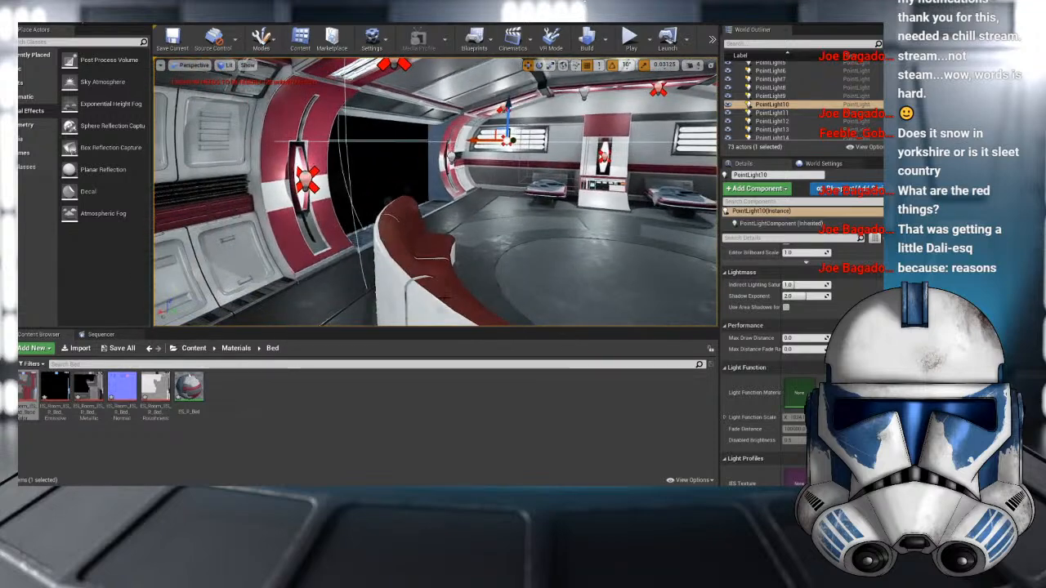
# - Switch to Maya, rewind the timeline to its start and examine the closed round door up close
pyautogui.moveTo(448, 482)
pyautogui.click(476, 447)
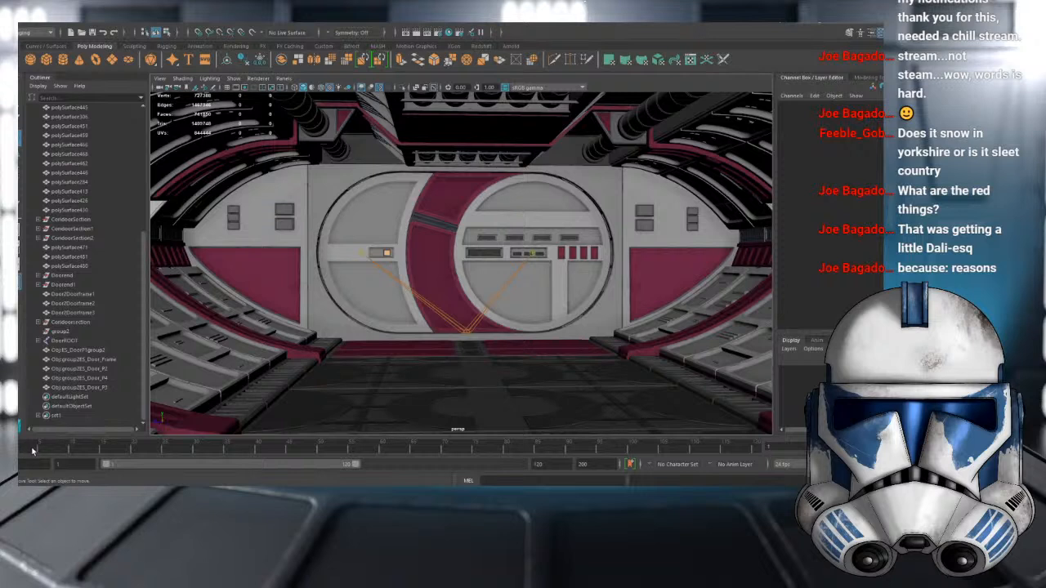
pyautogui.moveTo(34, 451)
pyautogui.mouseDown()
pyautogui.moveTo(227, 458)
pyautogui.moveTo(22, 453)
pyautogui.mouseUp()
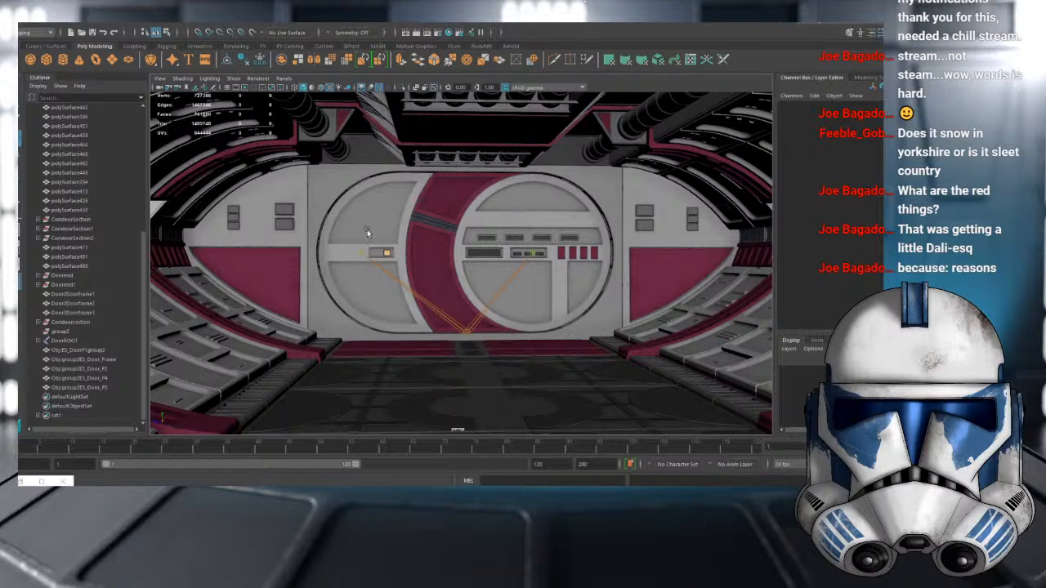
pyautogui.scroll(5, 375, 258)
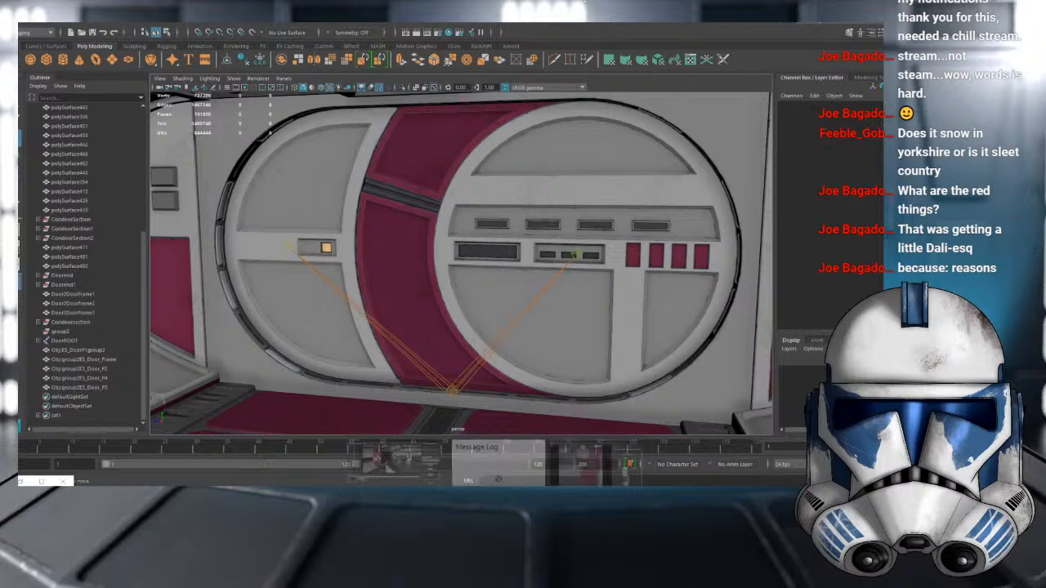
# - Switch back to Unreal Engine and save the current level
pyautogui.moveTo(490, 484)
pyautogui.click(425, 457)
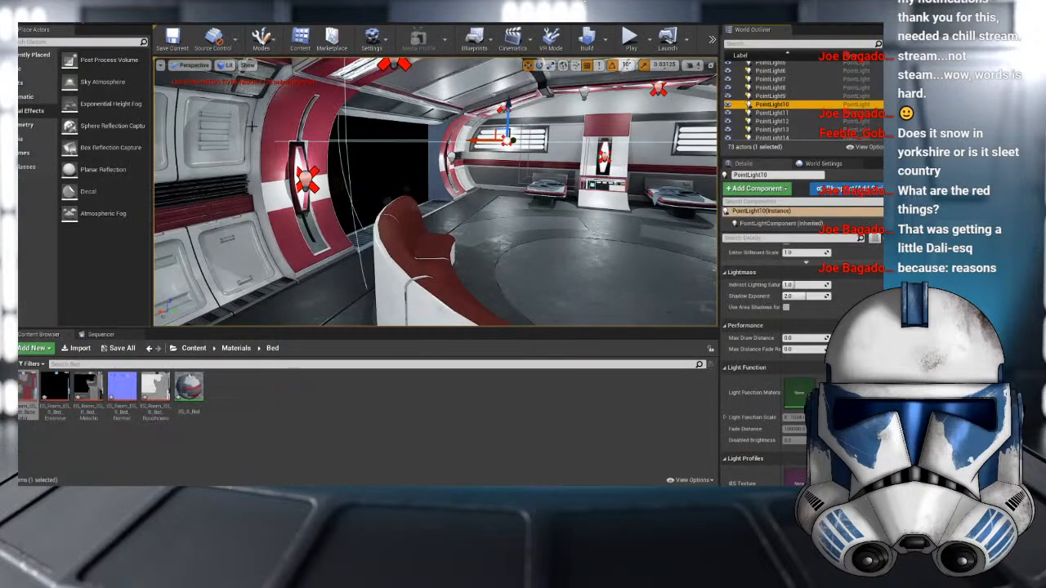
pyautogui.hotkey('ctrl', 's')
pyautogui.moveTo(415, 193); pyautogui.dragTo(375, 171, button='right')
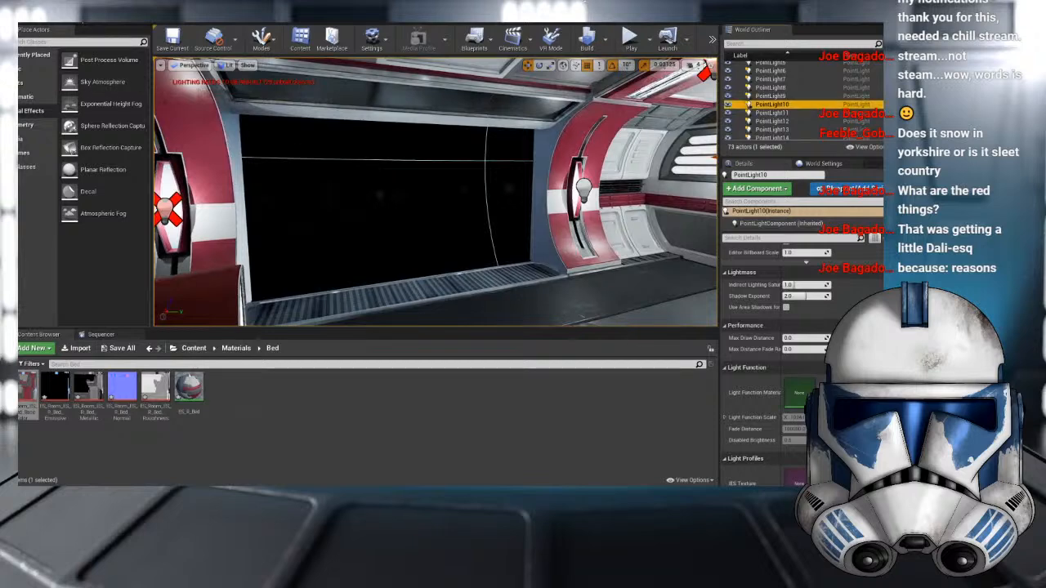
# - Return to the door scene in Maya and scrub the timeline to frame 20 of the door animation
pyautogui.hotkey('alt', 'Tab')
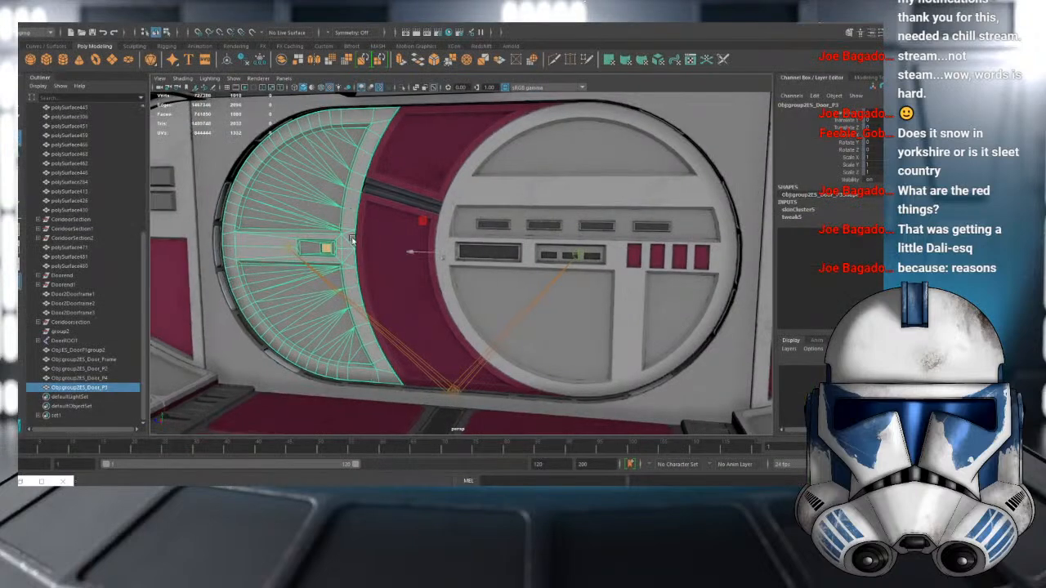
pyautogui.keyDown('alt'); pyautogui.moveTo(352, 239); pyautogui.dragTo(379, 242); pyautogui.keyUp('alt')
pyautogui.moveTo(106, 446)
pyautogui.mouseDown()
pyautogui.moveTo(52, 446)
pyautogui.moveTo(248, 442)
pyautogui.moveTo(134, 431)
pyautogui.mouseUp()
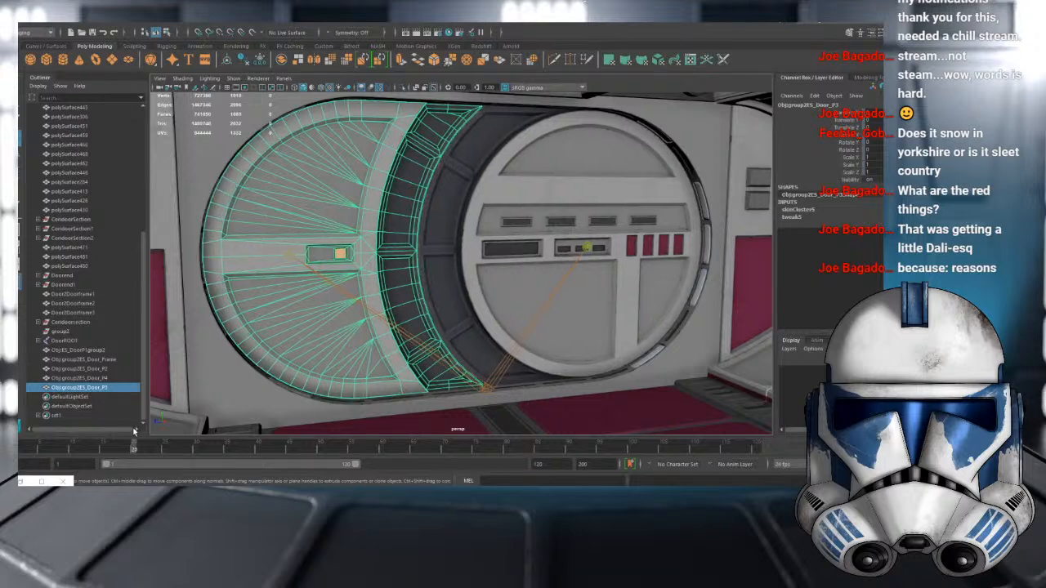
pyautogui.scroll(-3, 322, 301)
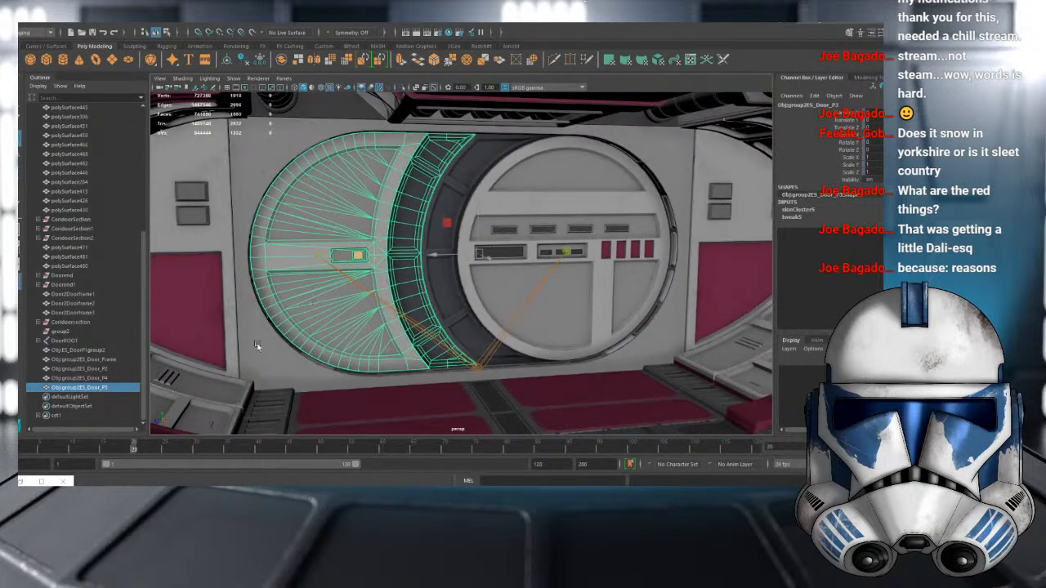
# - Examine the sliding door panels and surrounding frame at frame 20, clear the selection and rewind the timeline to its start
pyautogui.keyDown('alt'); pyautogui.moveTo(255, 344); pyautogui.dragTo(284, 337); pyautogui.keyUp('alt')
pyautogui.click(286, 337)
pyautogui.keyDown('shift'); pyautogui.click(311, 318); pyautogui.keyUp('shift')
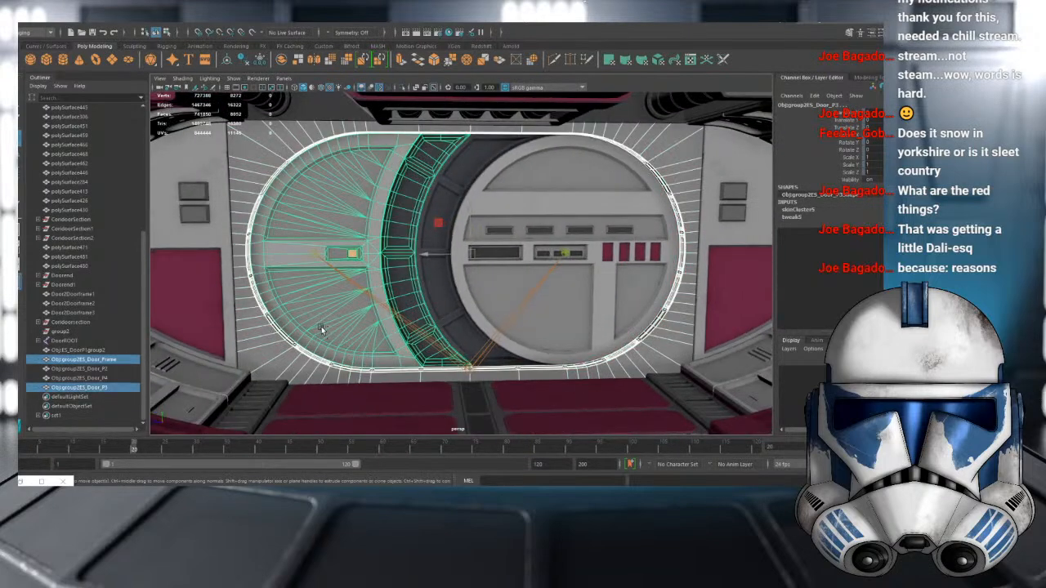
pyautogui.click(431, 277)
pyautogui.keyDown('shift'); pyautogui.click(420, 273); pyautogui.keyUp('shift')
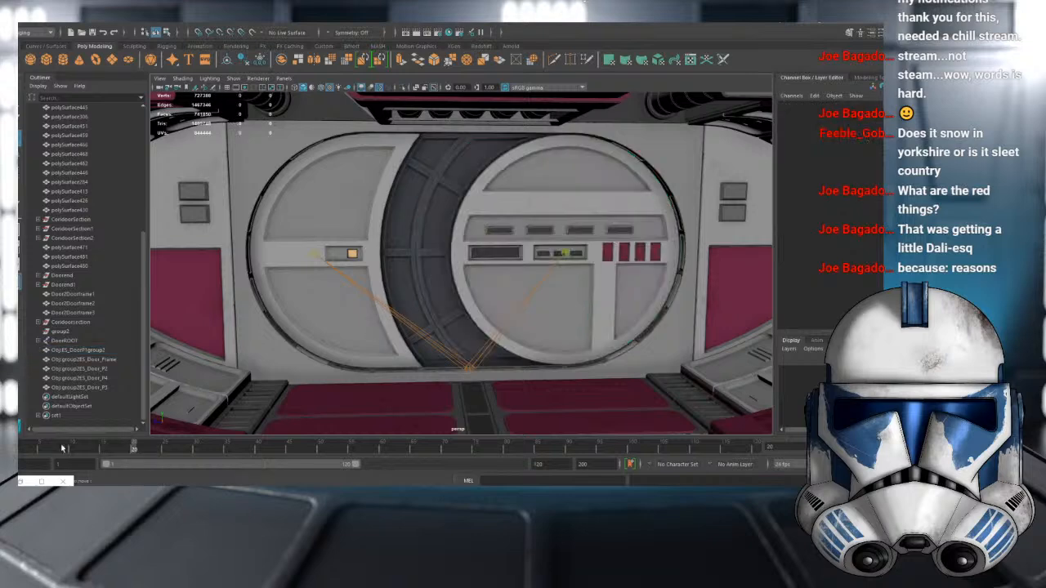
pyautogui.click(21, 450)
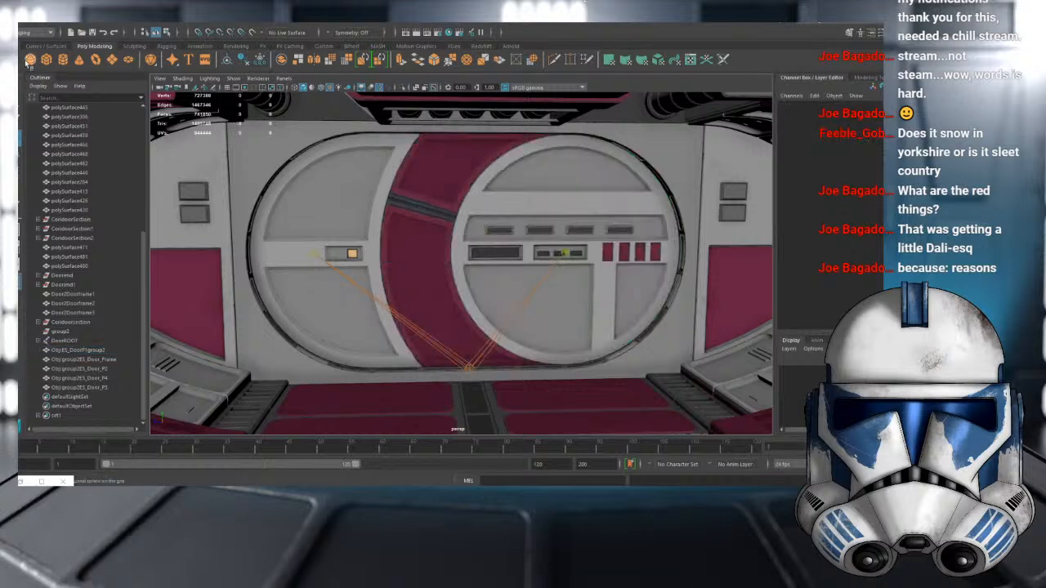
# - Save the door scene and create a new empty scene
pyautogui.click(25, 25)
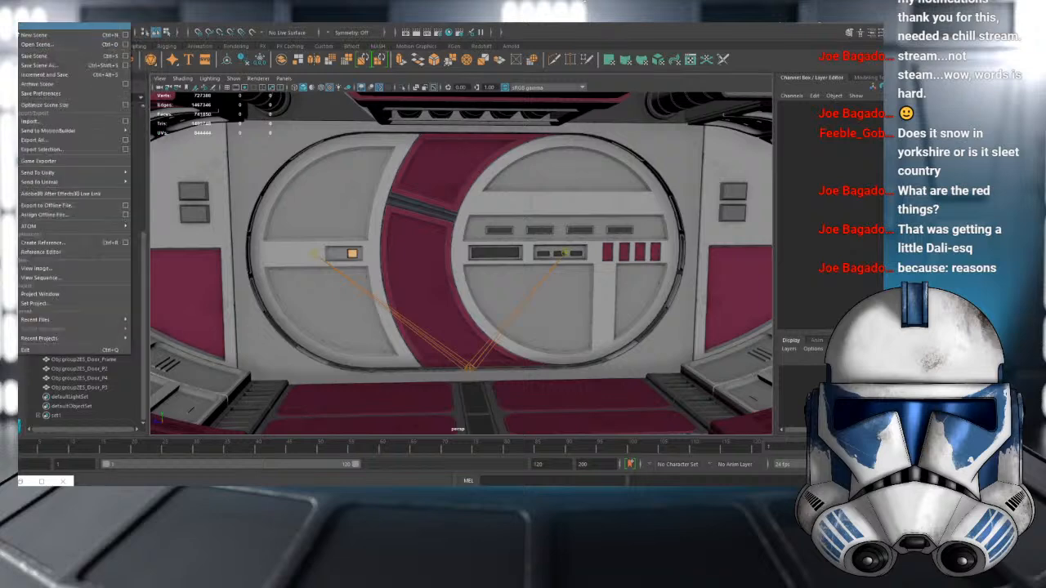
pyautogui.click(35, 55)
pyautogui.click(426, 258)
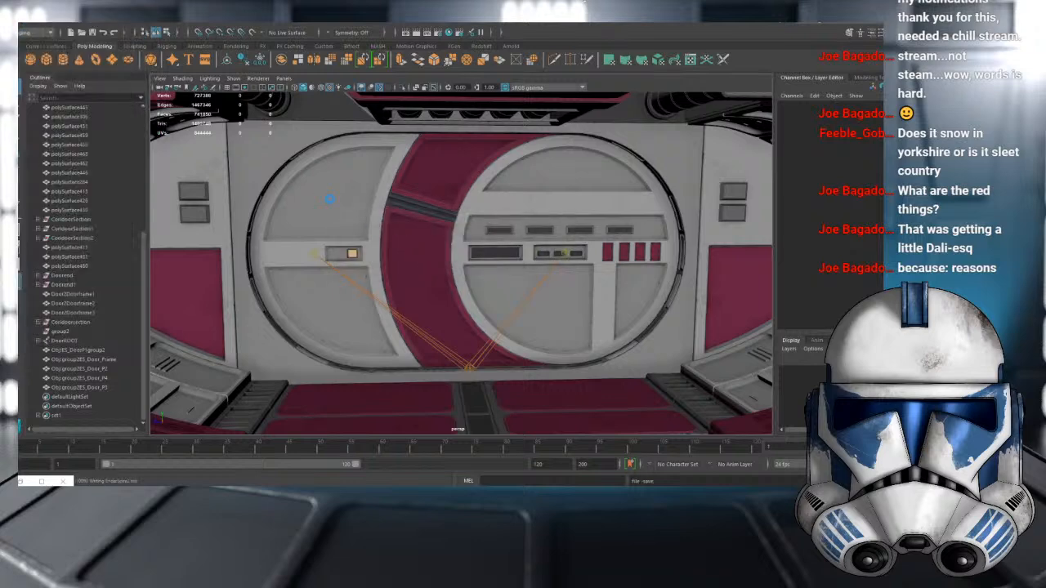
pyautogui.click(24, 24)
pyautogui.click(34, 35)
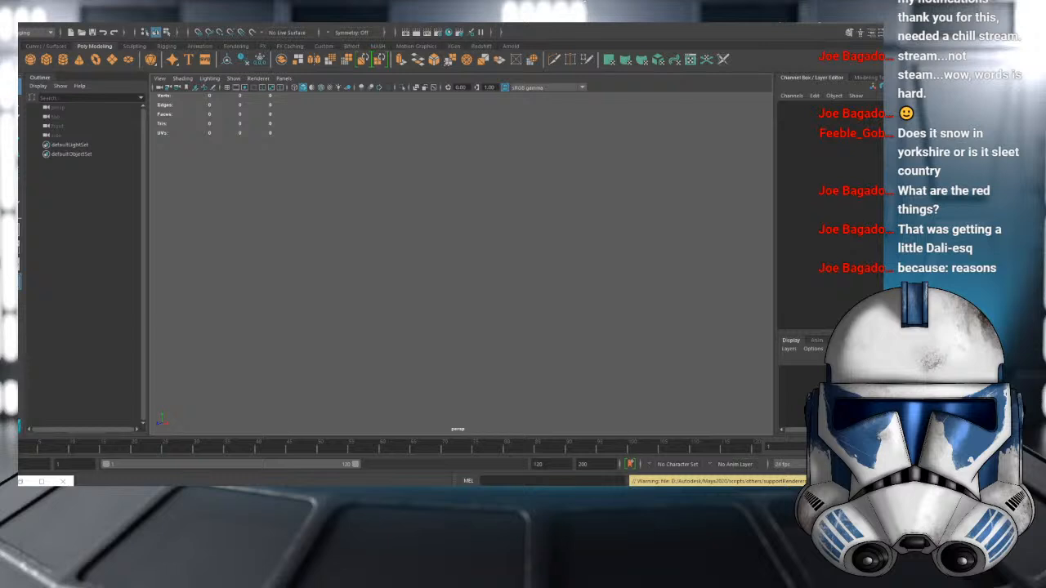
# - Bring the animated door file into the empty scene and scrub the timeline to check the door's opening motion
pyautogui.moveTo(199, 262); pyautogui.dragTo(307, 258)
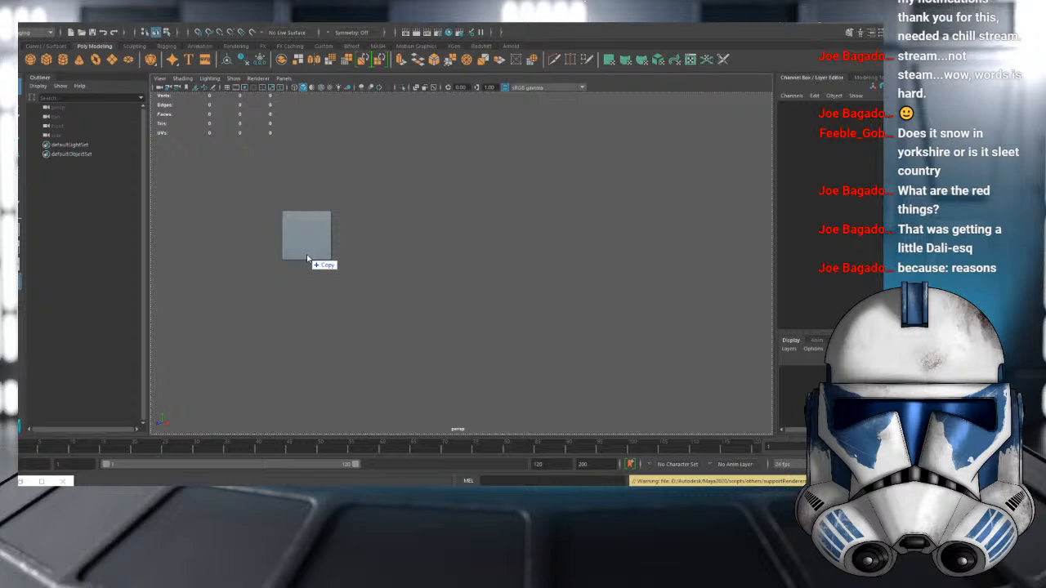
pyautogui.moveTo(307, 258); pyautogui.dragTo(307, 254)
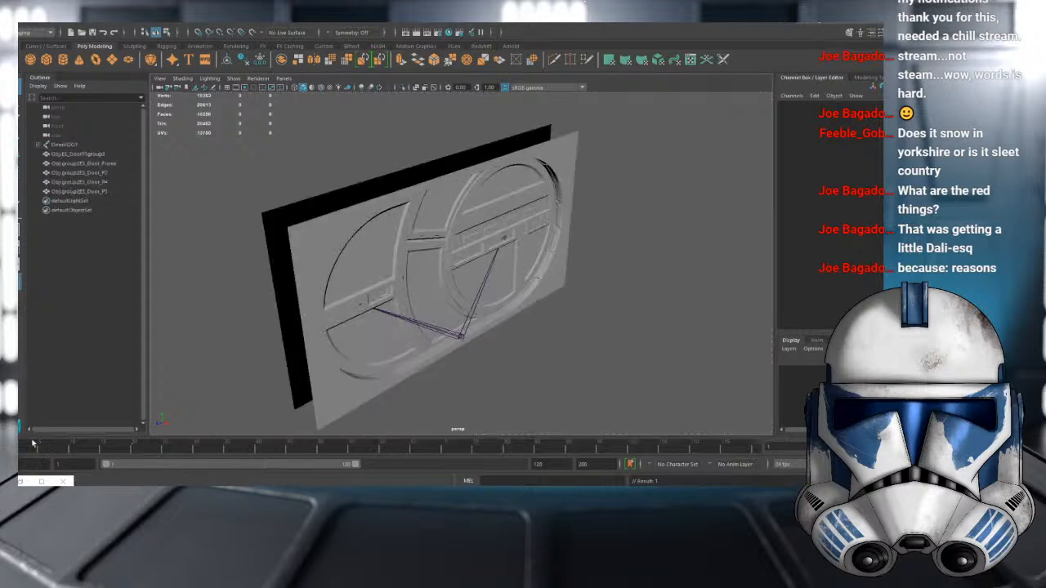
pyautogui.click(65, 448)
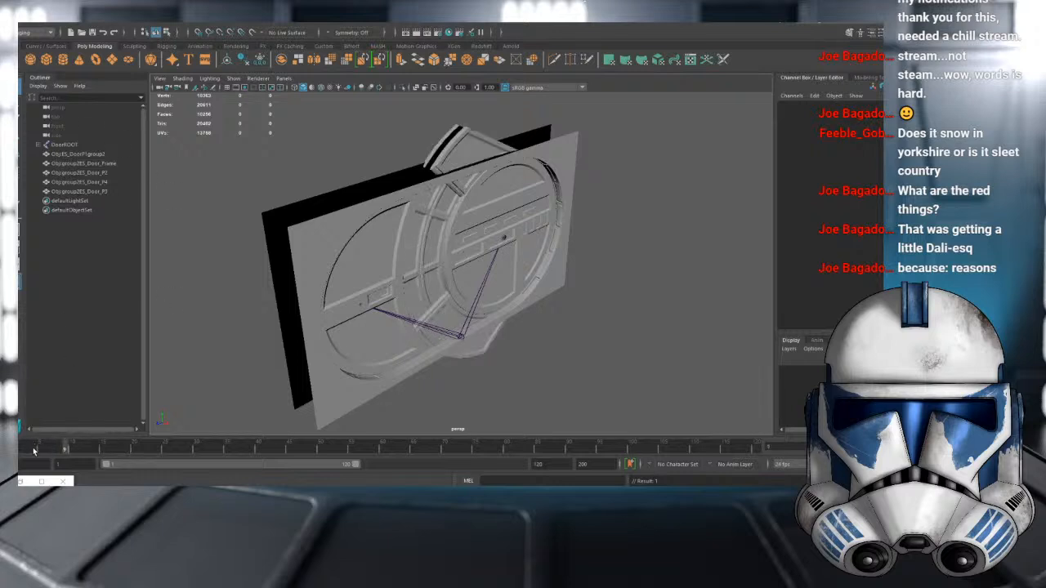
pyautogui.moveTo(23, 450); pyautogui.dragTo(134, 449)
pyautogui.scroll(6, 599, 343)
pyautogui.keyDown('alt'); pyautogui.moveTo(600, 343); pyautogui.dragTo(467, 305); pyautogui.keyUp('alt')
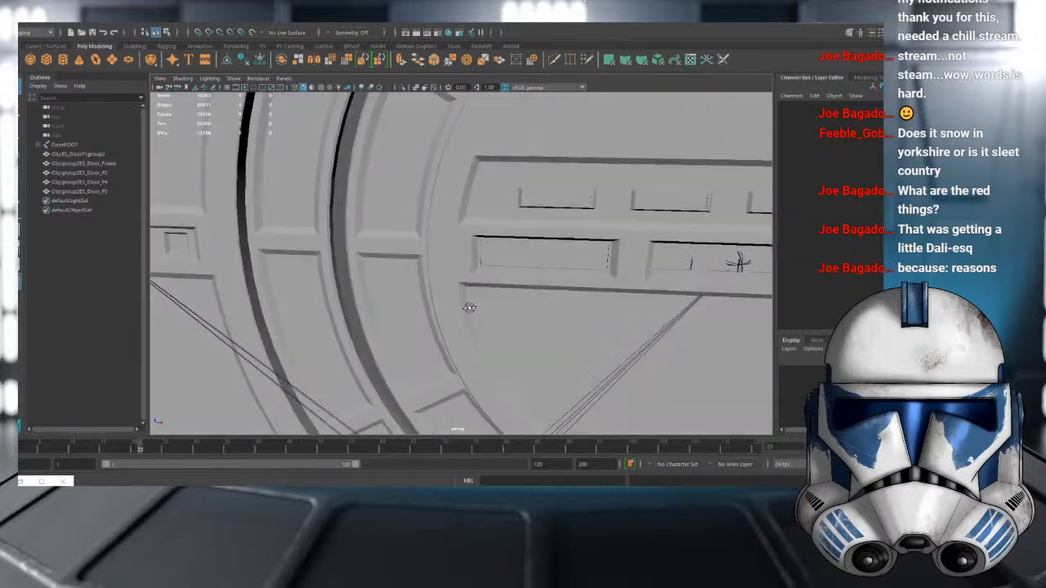
pyautogui.moveTo(139, 449); pyautogui.dragTo(182, 464)
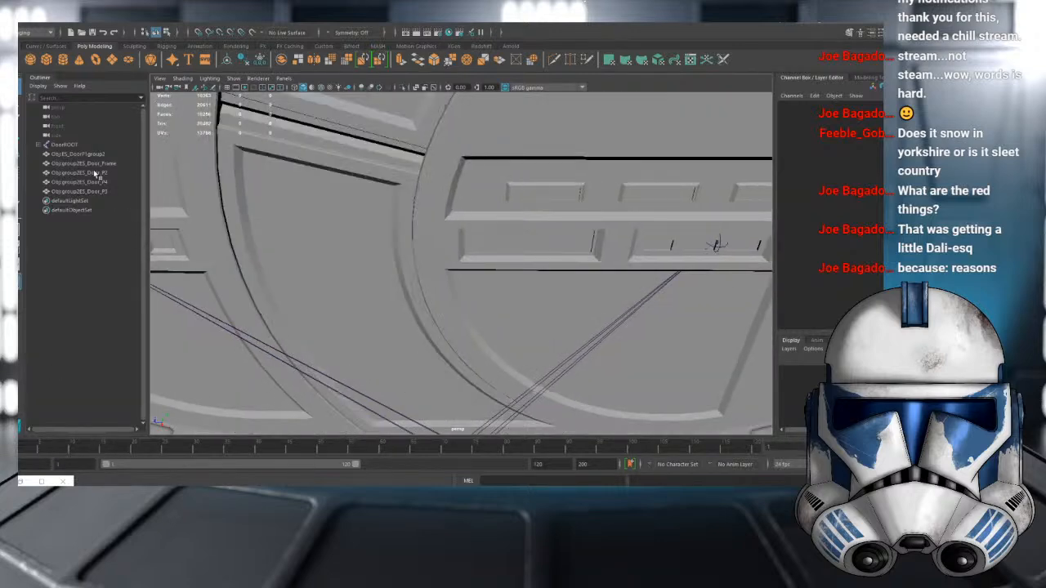
# - Duplicate DoorROOT and all five door meshes with Duplicate Special
pyautogui.click(85, 144)
pyautogui.keyDown('shift'); pyautogui.click(78, 191); pyautogui.keyUp('shift')
pyautogui.press('f')
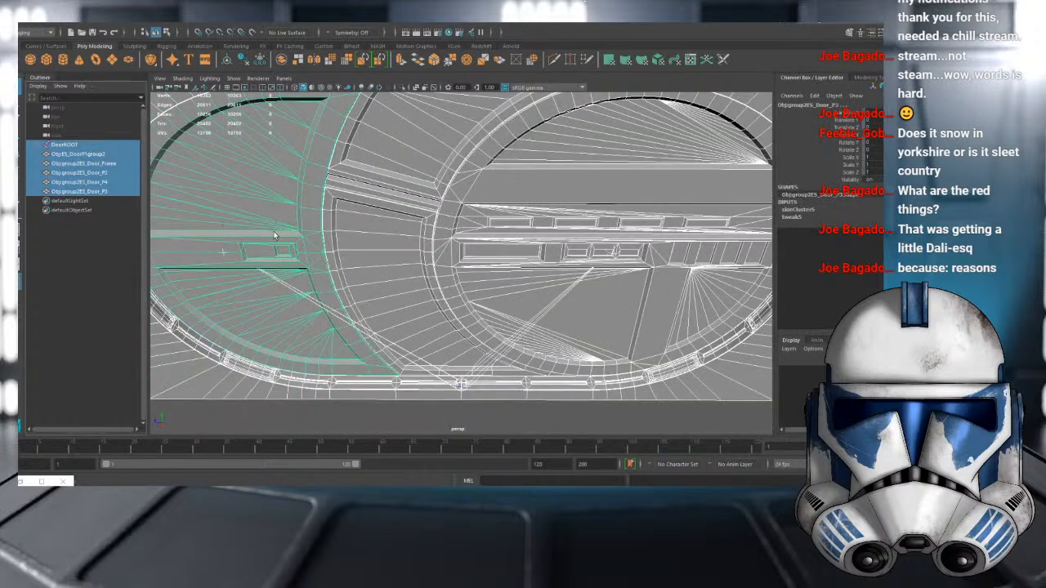
pyautogui.click(26, 24)
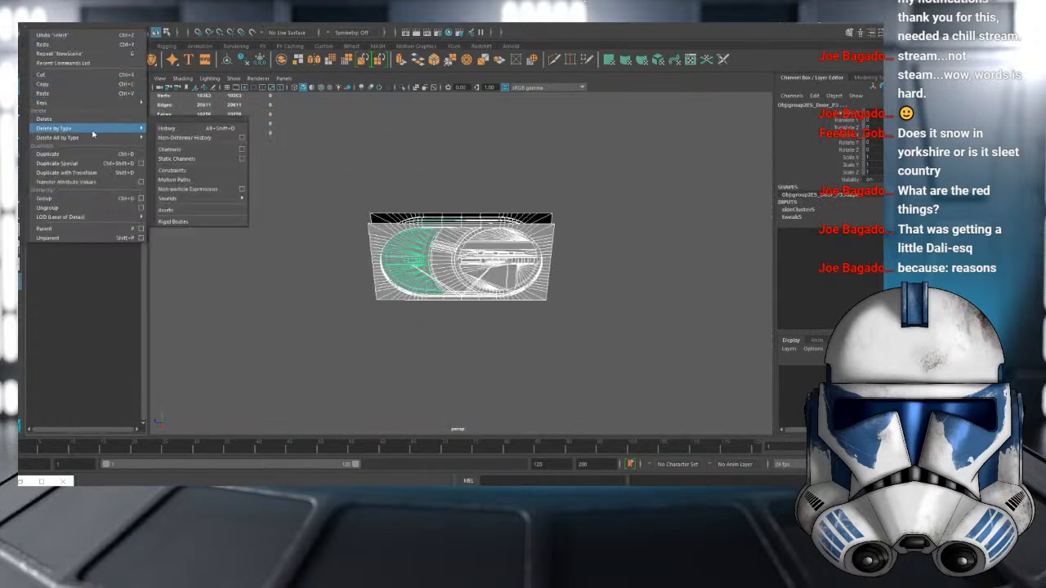
pyautogui.click(57, 163)
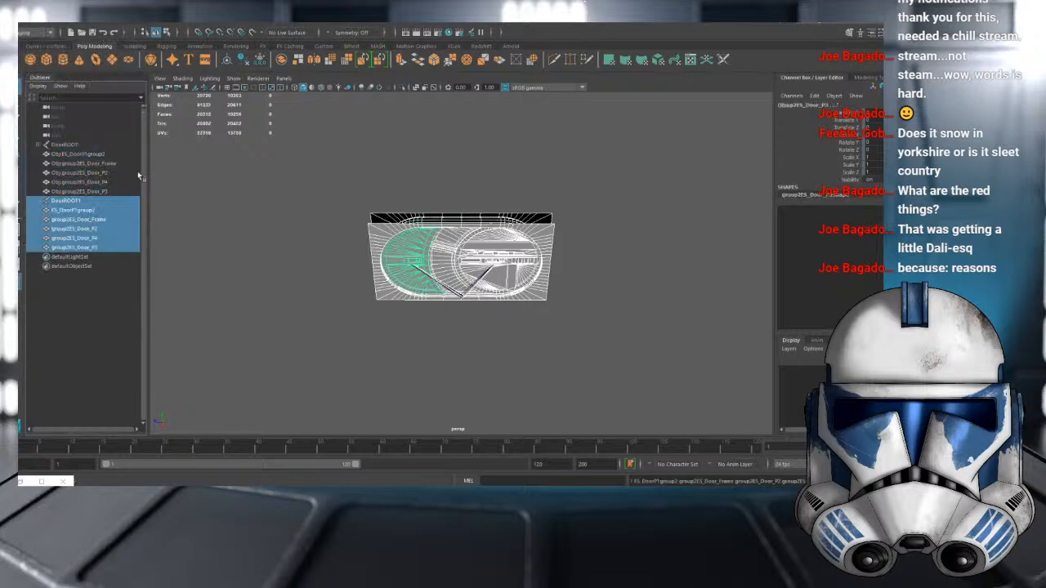
# - Hide the original DoorROOT and its five door meshes, leaving the duplicates shown
pyautogui.click(81, 191)
pyautogui.keyDown('shift'); pyautogui.click(75, 154); pyautogui.keyUp('shift')
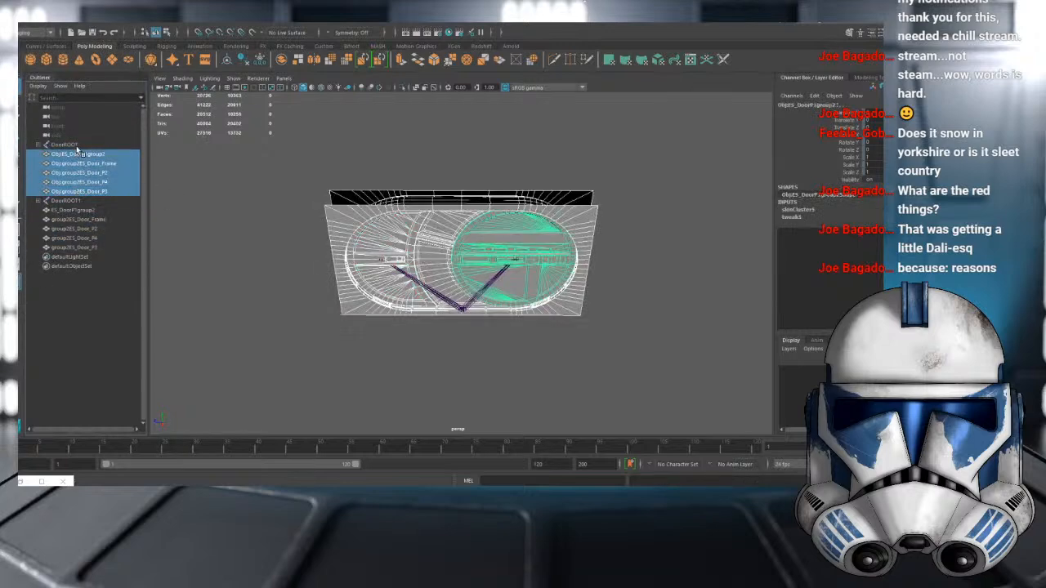
pyautogui.keyDown('shift'); pyautogui.click(76, 145); pyautogui.keyUp('shift')
pyautogui.hotkey('ctrl', 'h')
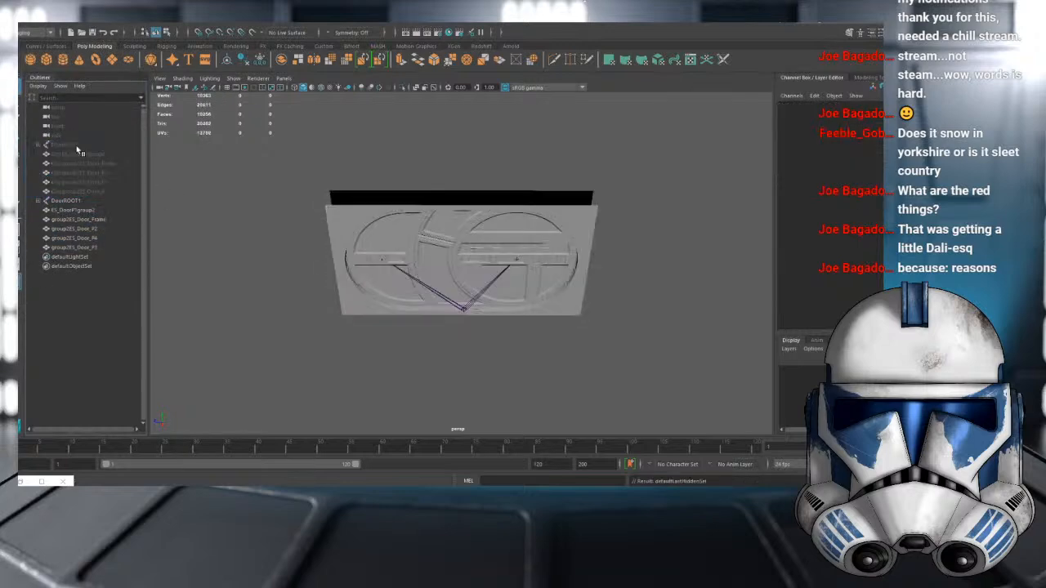
# - Start exporting the duplicated door root and meshes as a selection, with EndarspireDoor.fbx in the Final Model folder as the target file
pyautogui.click(77, 203)
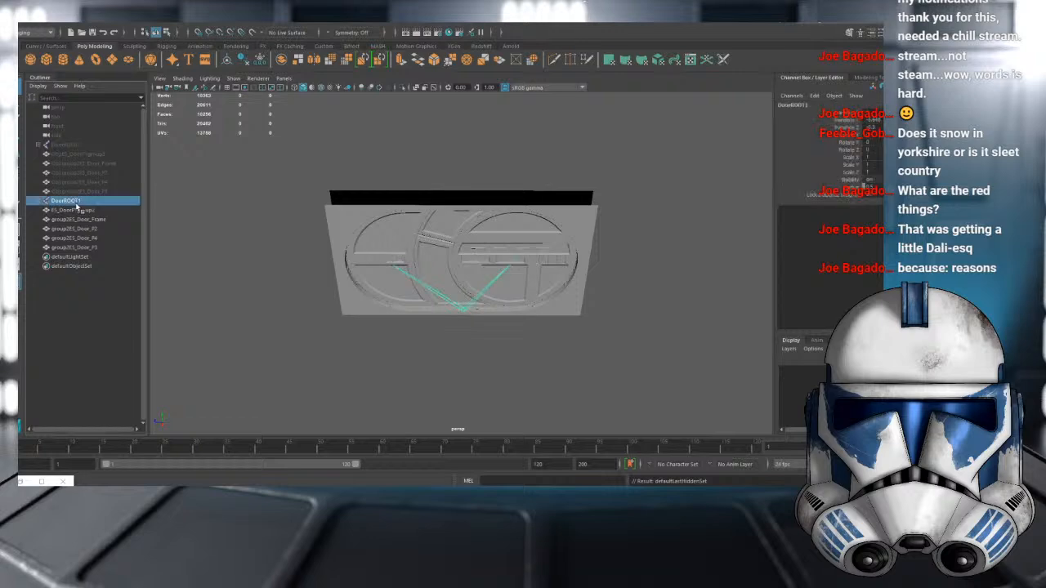
pyautogui.keyDown('shift'); pyautogui.click(84, 247); pyautogui.keyUp('shift')
pyautogui.click(24, 23)
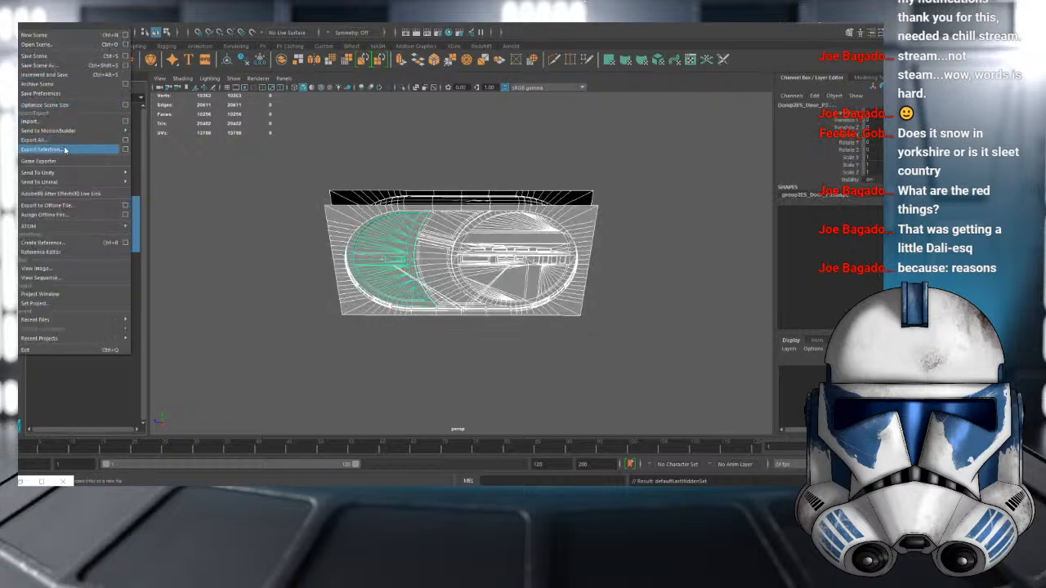
pyautogui.click(66, 150)
pyautogui.click(397, 87)
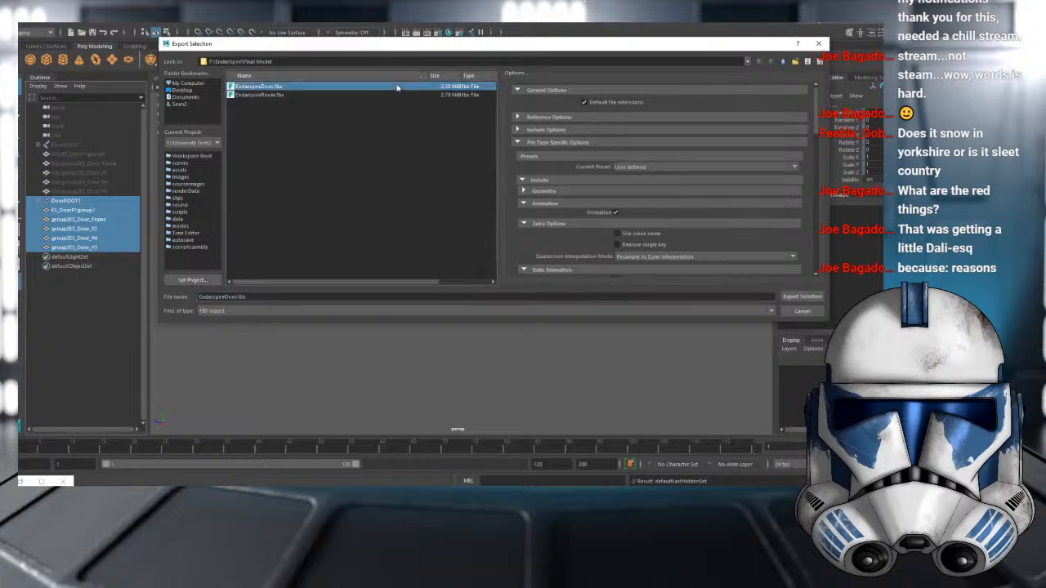
# - Set the FBX file version to FBX 2020 and export the selection, overwriting EndarspireDoor.fbx
pyautogui.scroll(-3, 598, 160)
pyautogui.scroll(-10, 605, 164)
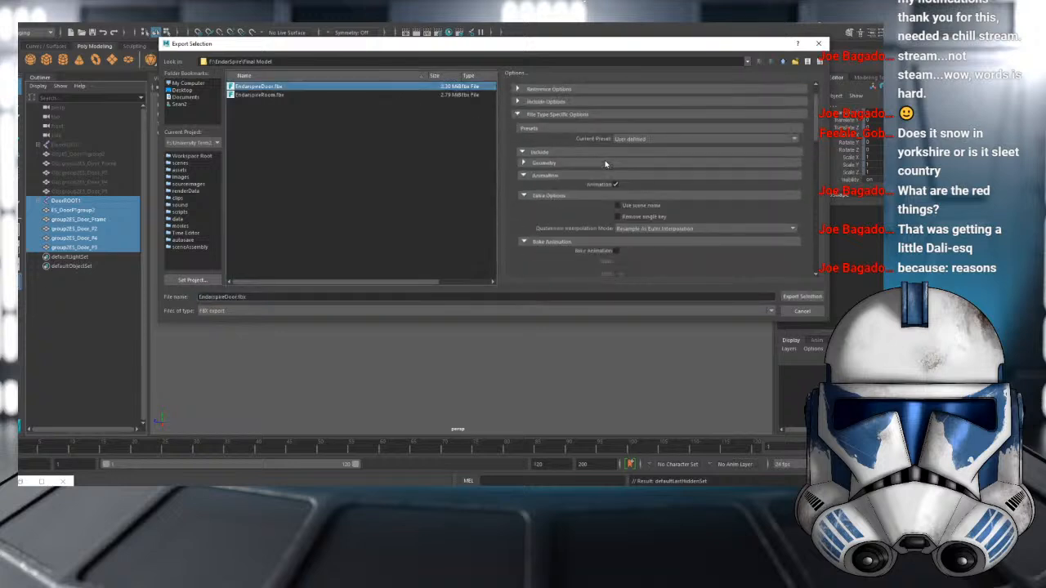
pyautogui.scroll(-8, 605, 164)
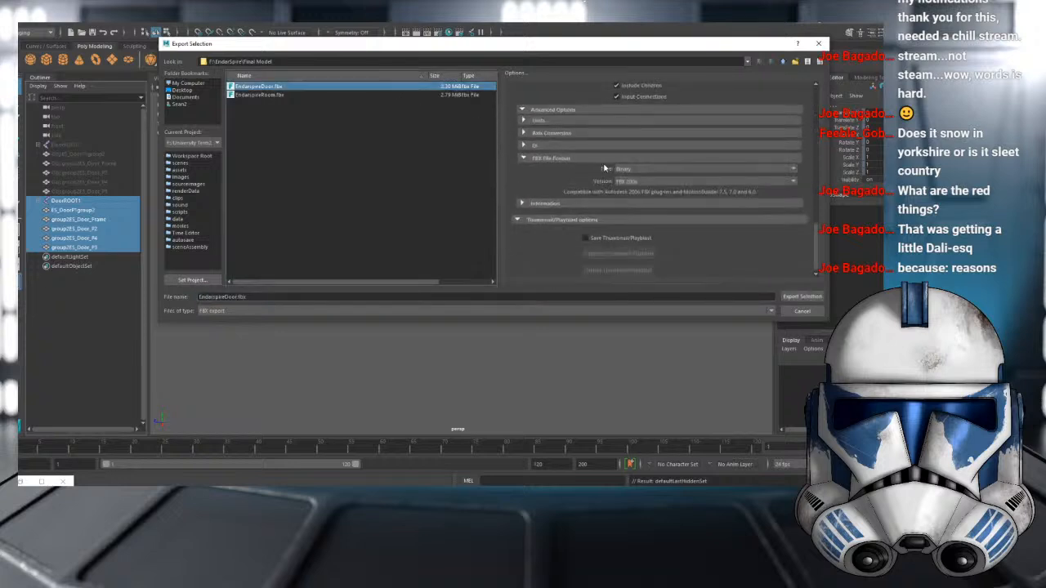
pyautogui.click(648, 175)
pyautogui.click(643, 187)
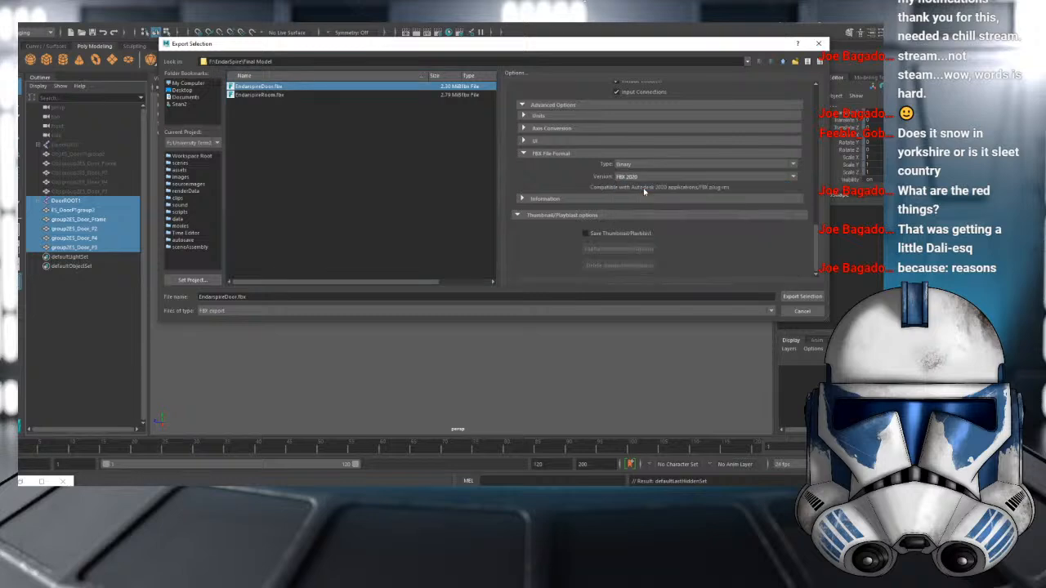
pyautogui.click(800, 296)
pyautogui.click(484, 199)
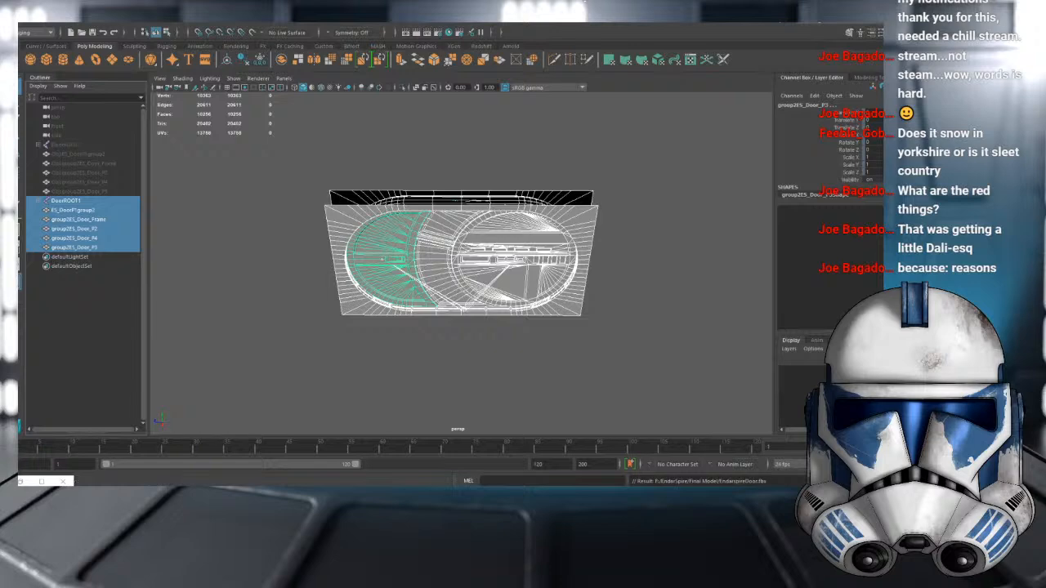
# - Switch to Unreal Engine, go up to the root Content folder and turn the view to face the large dark opening
pyautogui.moveTo(471, 482)
pyautogui.click(392, 459)
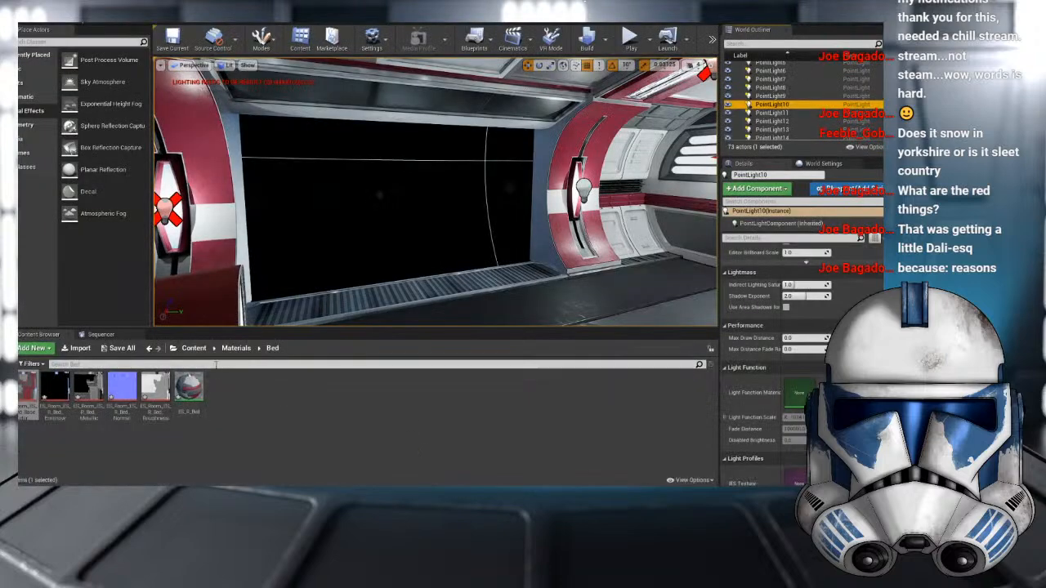
pyautogui.click(195, 348)
pyautogui.moveTo(394, 212); pyautogui.dragTo(394, 212, button='right')
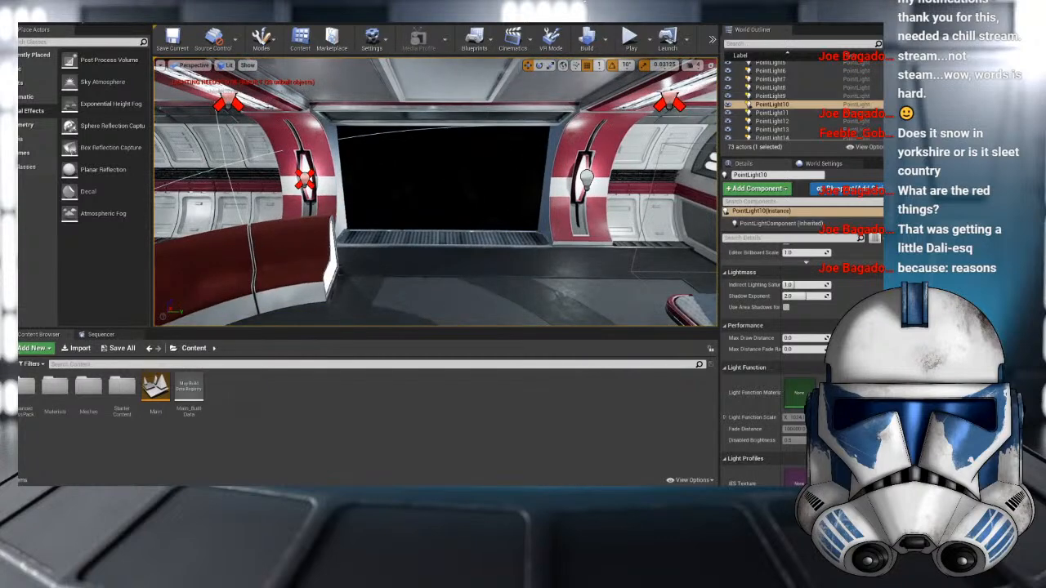
pyautogui.click(772, 104)
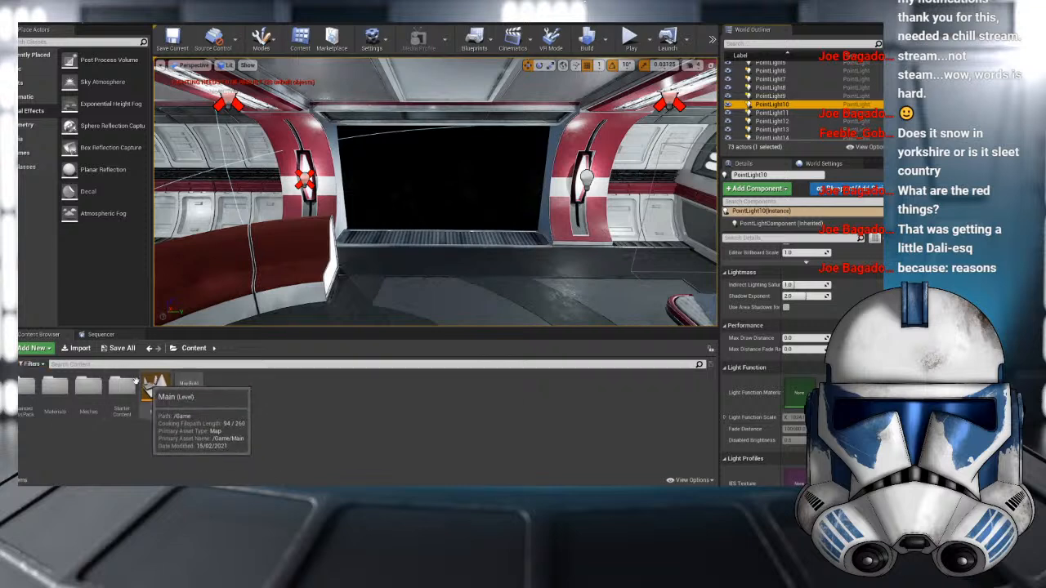
# - Look through the Materials/Door and Meshes folders for the existing door assets
pyautogui.doubleClick(55, 390)
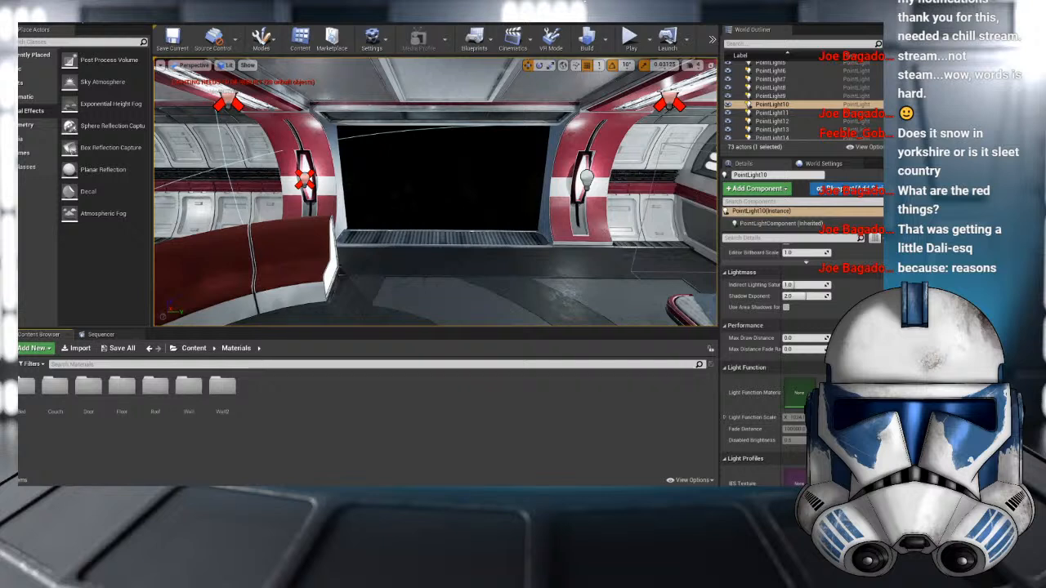
pyautogui.click(94, 378)
pyautogui.doubleClick(94, 379)
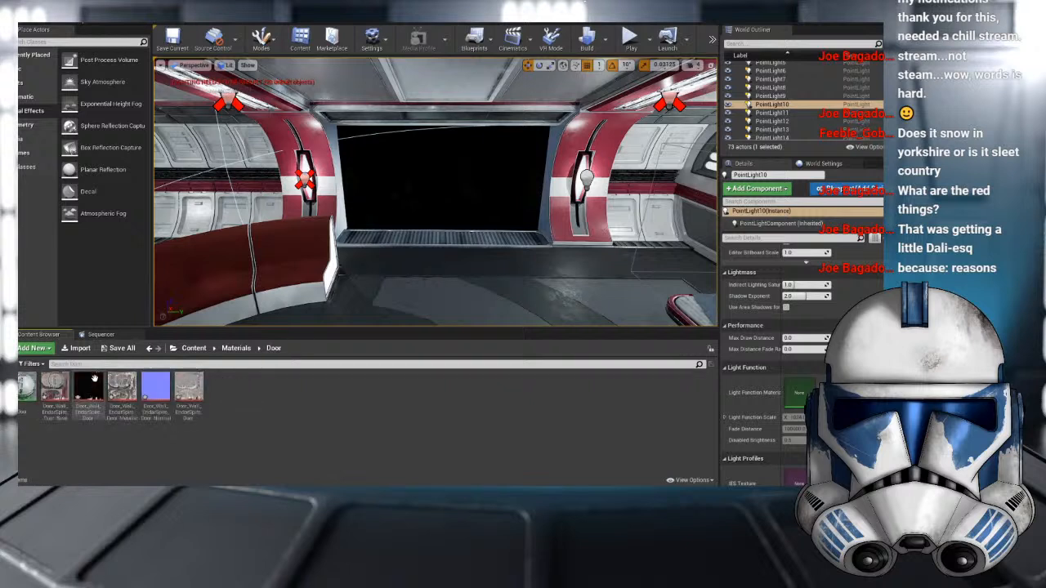
pyautogui.click(187, 353)
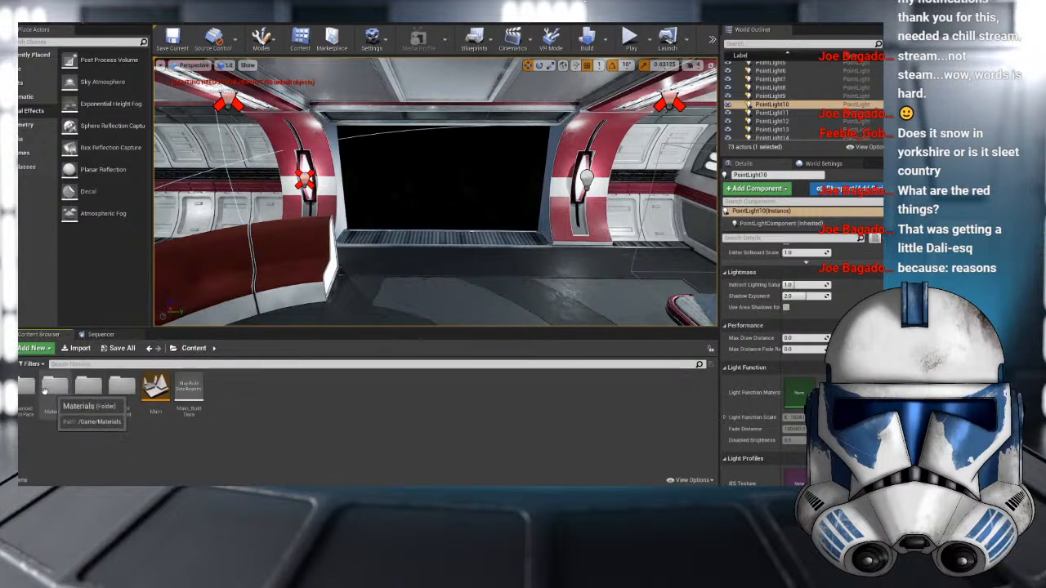
pyautogui.doubleClick(103, 390)
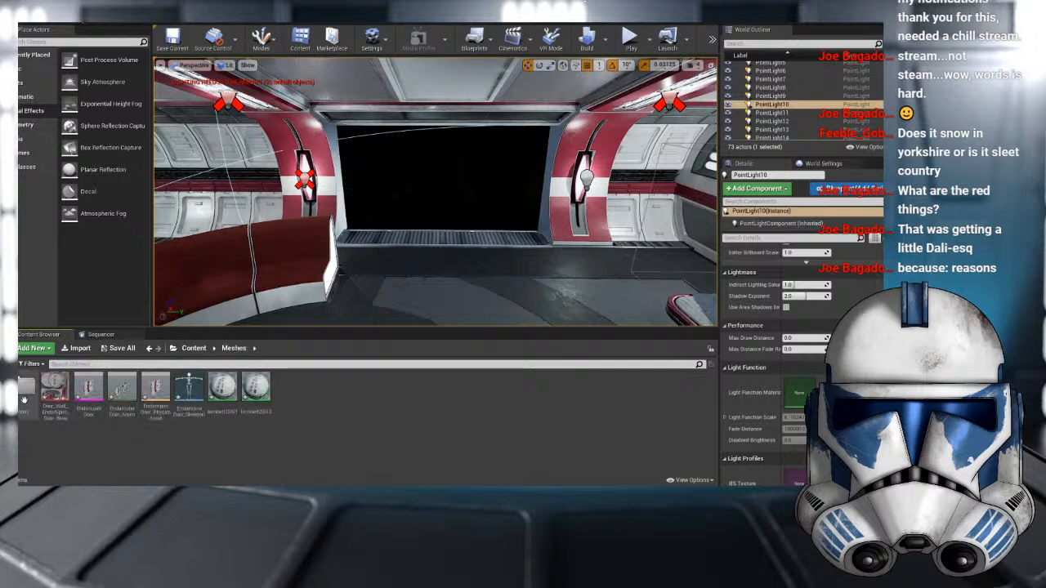
pyautogui.click(190, 350)
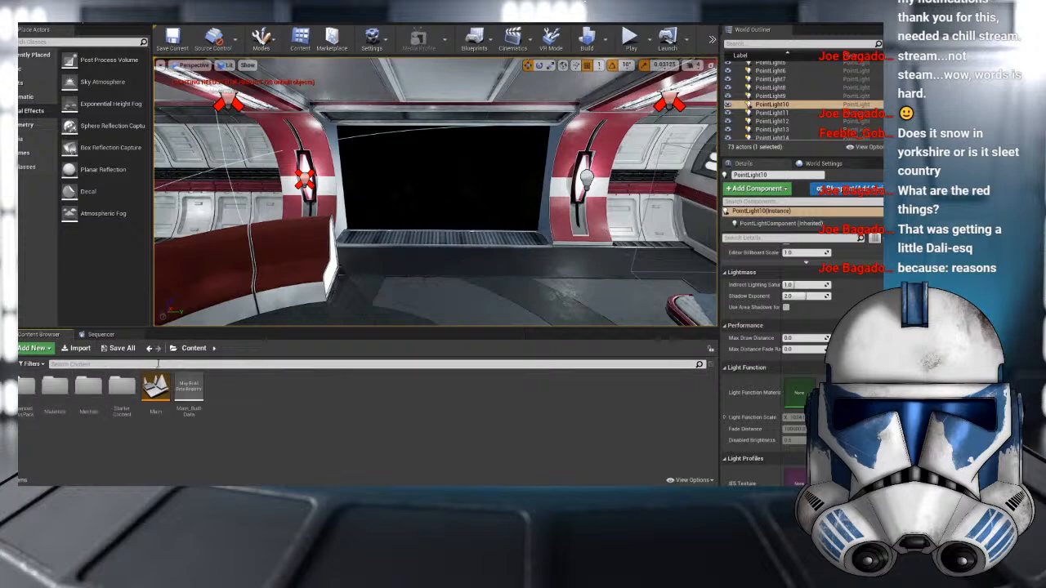
# - Force delete the old door texture, skeletal mesh, animation, physics asset, skeleton and two lambert materials from the Meshes folder
pyautogui.doubleClick(88, 387)
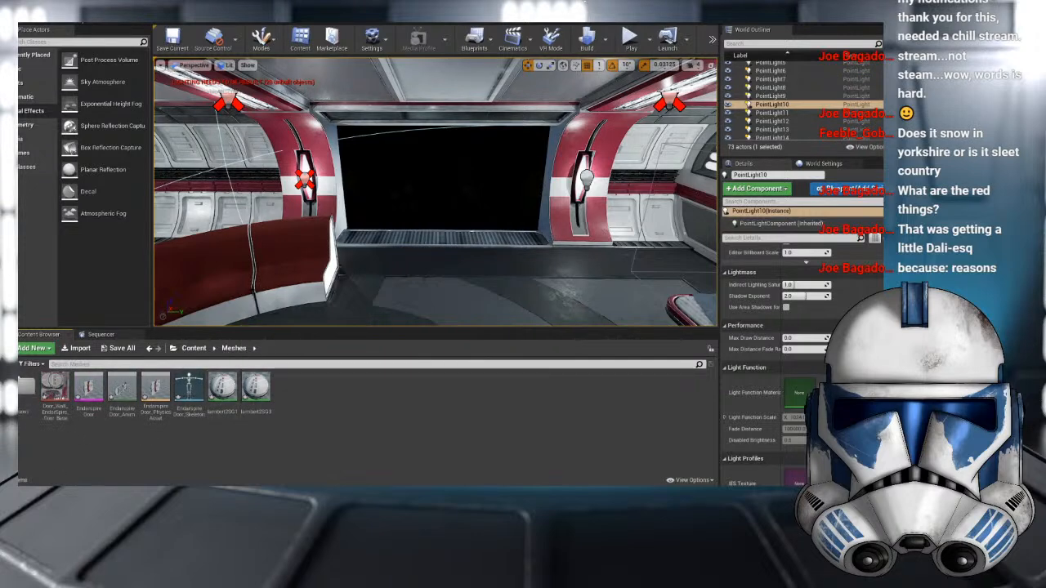
pyautogui.click(54, 390)
pyautogui.keyDown('shift'); pyautogui.click(157, 390); pyautogui.keyUp('shift')
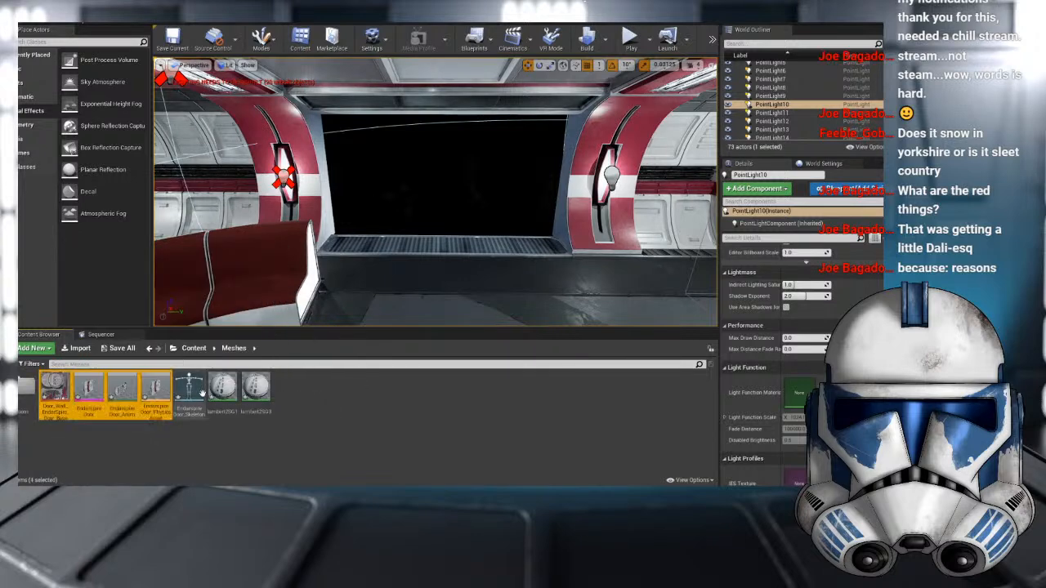
pyautogui.keyDown('shift'); pyautogui.click(190, 390); pyautogui.keyUp('shift')
pyautogui.keyDown('shift'); pyautogui.click(225, 389); pyautogui.keyUp('shift')
pyautogui.keyDown('shift'); pyautogui.click(257, 390); pyautogui.keyUp('shift')
pyautogui.press('Delete')
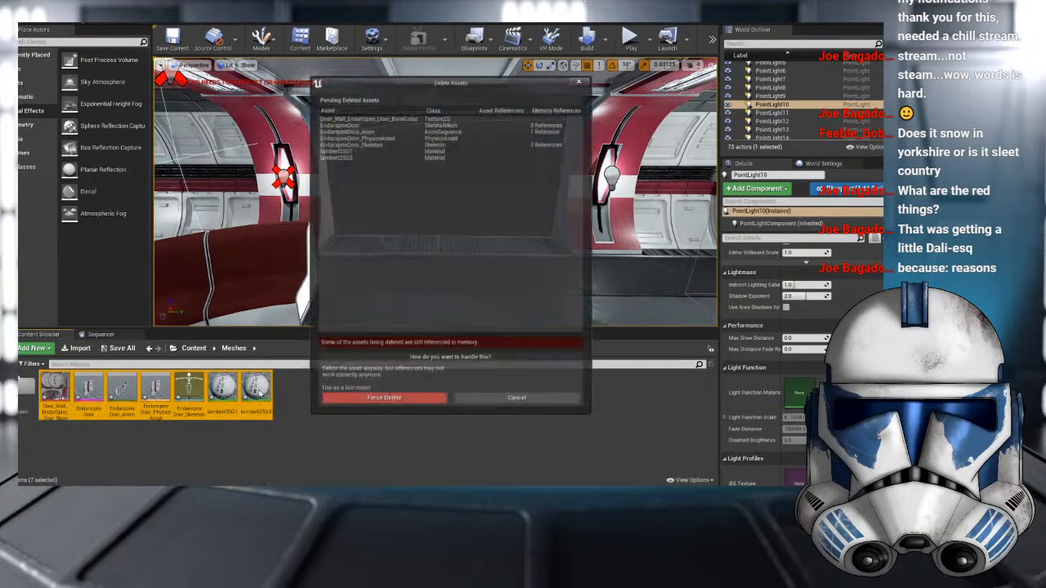
pyautogui.click(409, 401)
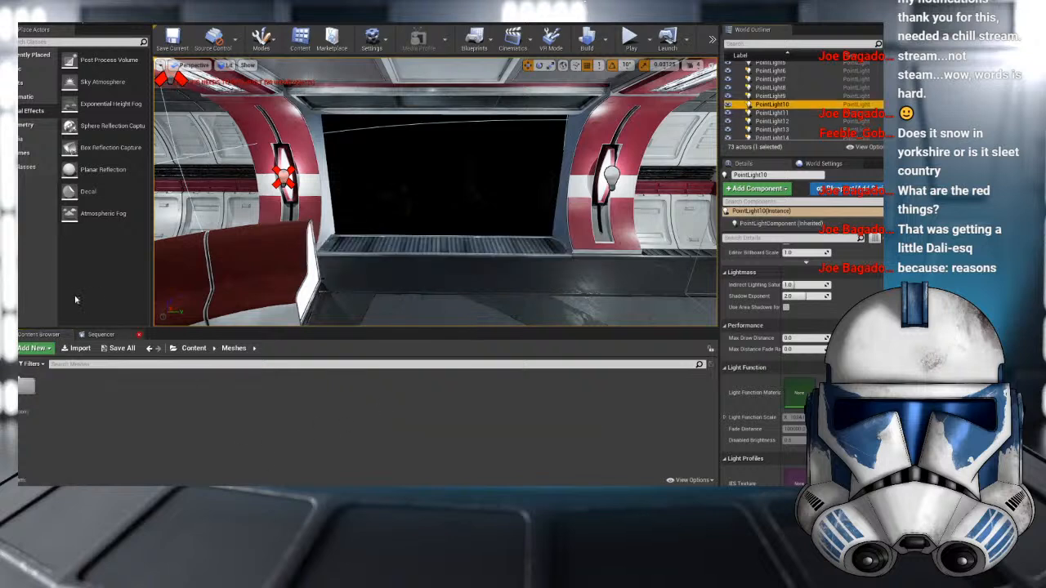
# - Import all of EndarspireDoor.fbx into the Meshes folder as static meshes with new materials, and switch to Maya
pyautogui.moveTo(363, 192); pyautogui.dragTo(263, 440)
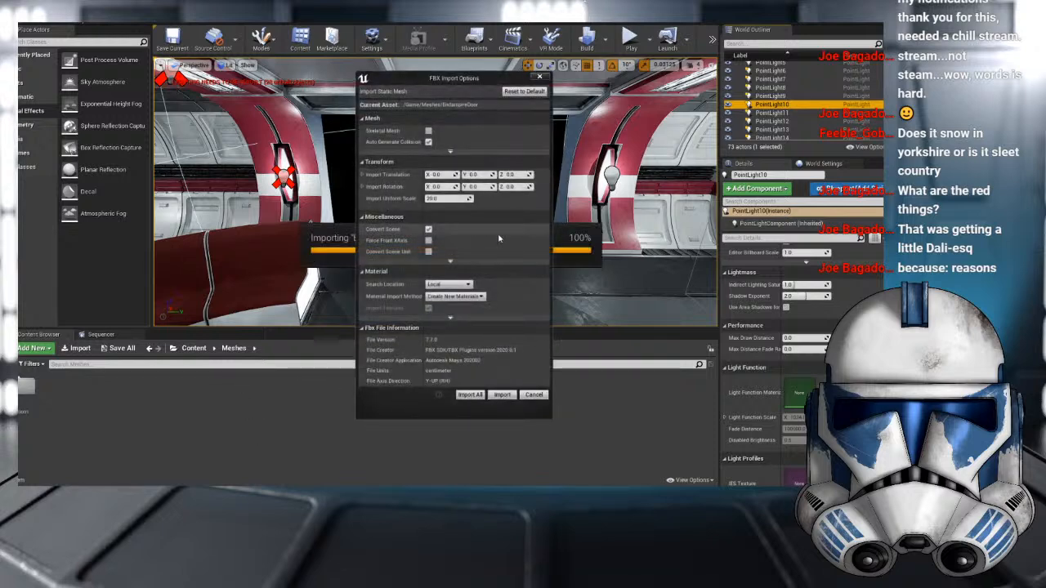
pyautogui.click(470, 394)
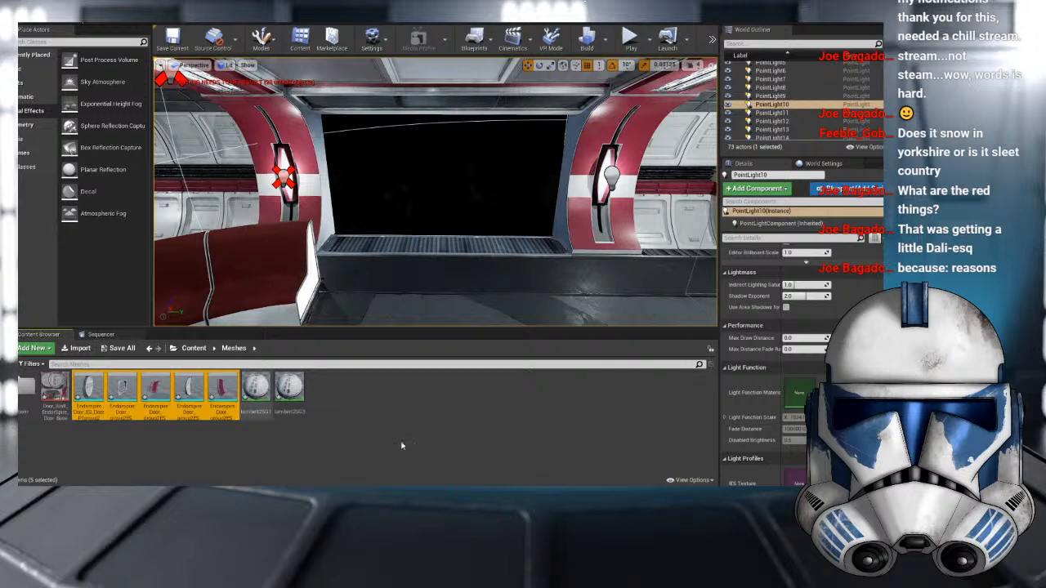
pyautogui.moveTo(448, 483)
pyautogui.click(479, 466)
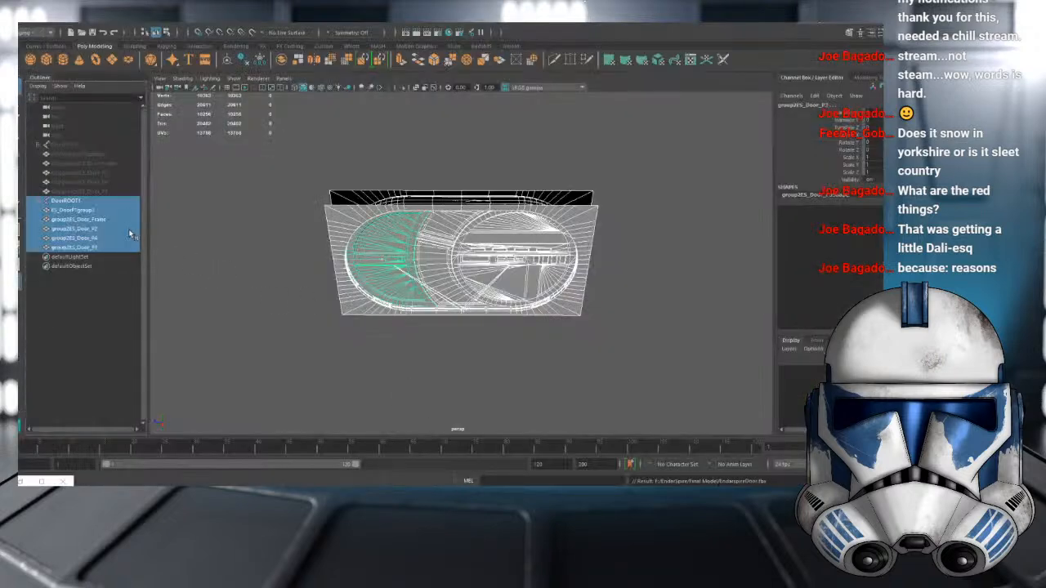
# - Try moving the DoorROOT1 joint away from the door meshes, and undo the move
pyautogui.scroll(5, 466, 340)
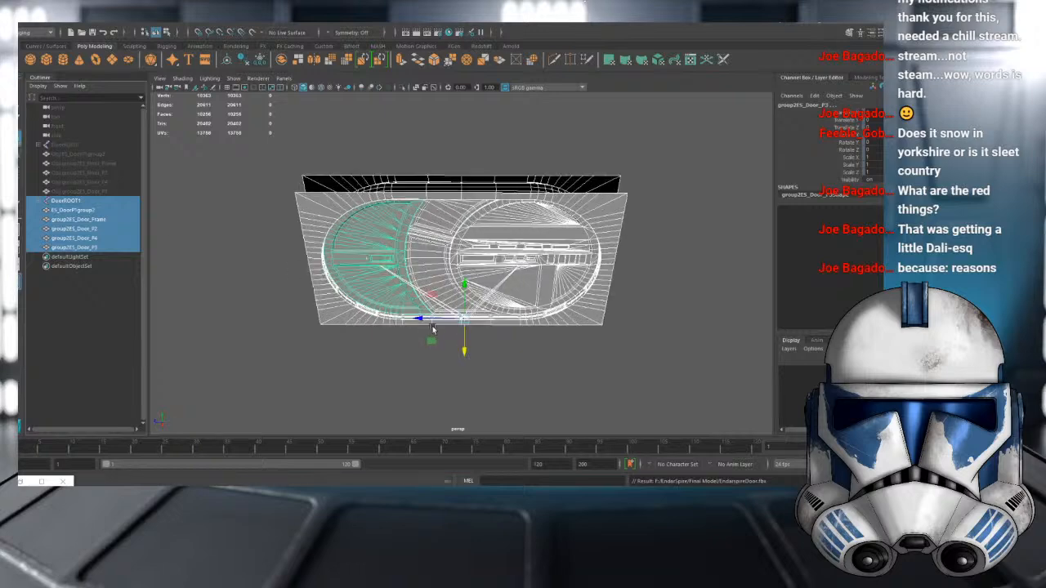
pyautogui.click(466, 339)
pyautogui.click(464, 330)
pyautogui.moveTo(465, 356); pyautogui.dragTo(467, 444)
pyautogui.hotkey('ctrl', 'z')
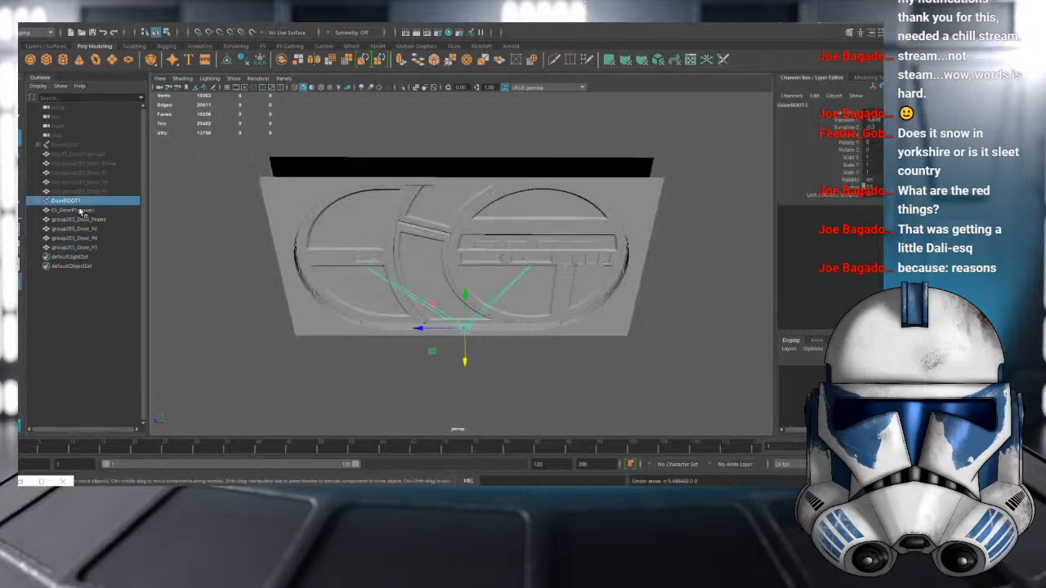
# - Delete DoorROOT1 and its five duplicate door meshes, and unhide the original DoorROOT joint with its door meshes
pyautogui.keyDown('shift'); pyautogui.click(73, 248); pyautogui.keyUp('shift')
pyautogui.press('Delete')
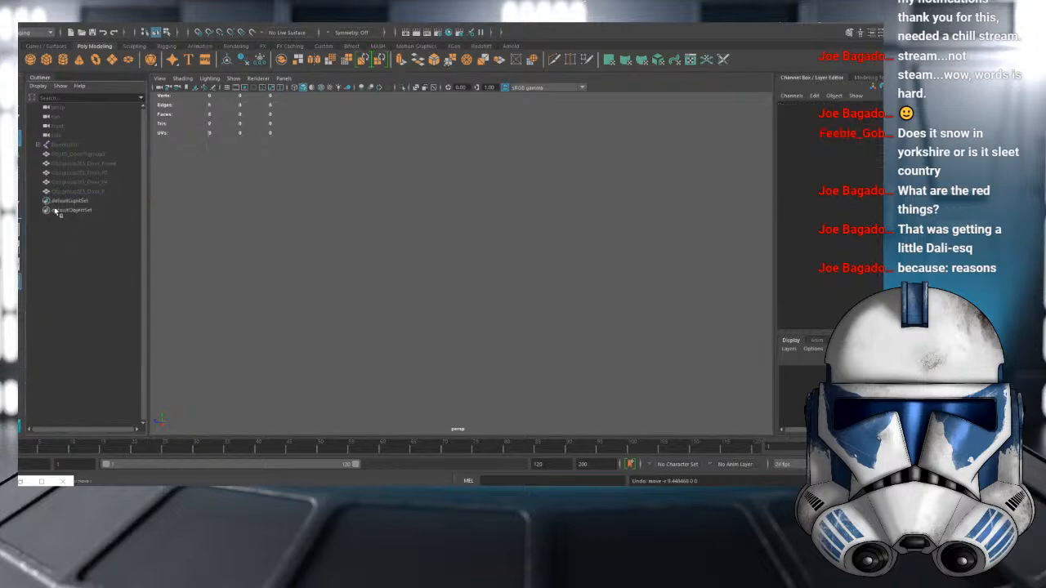
pyautogui.click(62, 144)
pyautogui.keyDown('shift'); pyautogui.click(80, 191); pyautogui.keyUp('shift')
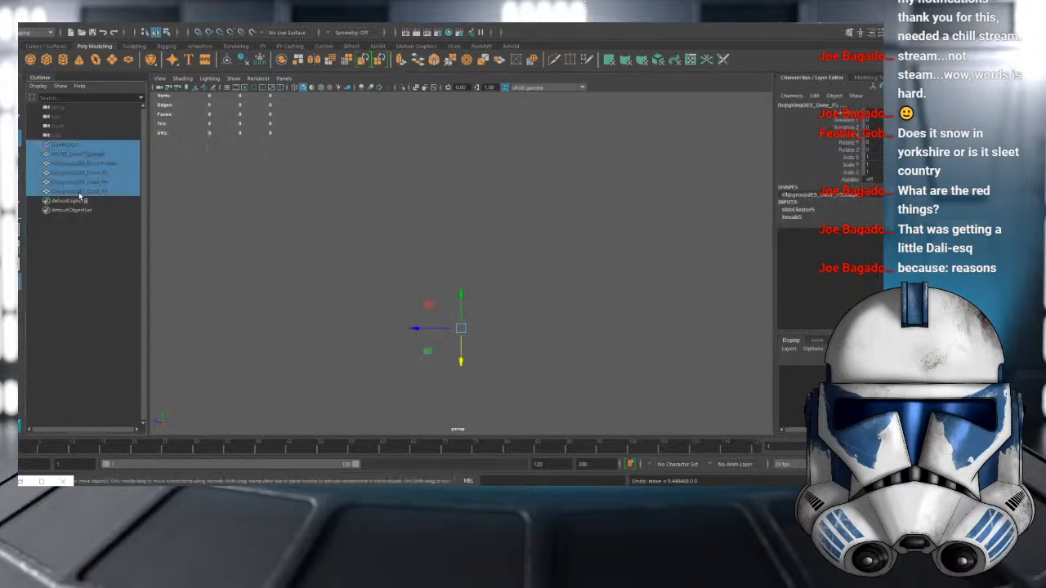
pyautogui.hotkey('shift', 'h')
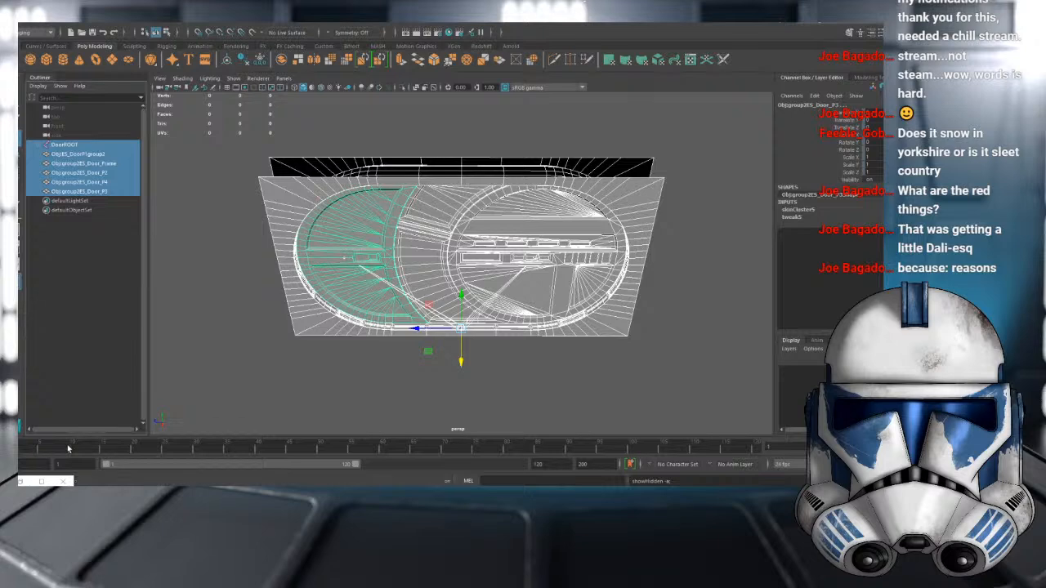
# - Return to the first frame and duplicate DoorROOT and its five door meshes into a new group with Duplicate Special
pyautogui.moveTo(28, 448)
pyautogui.mouseDown()
pyautogui.moveTo(305, 449)
pyautogui.moveTo(29, 449)
pyautogui.mouseUp()
pyautogui.click(27, 24)
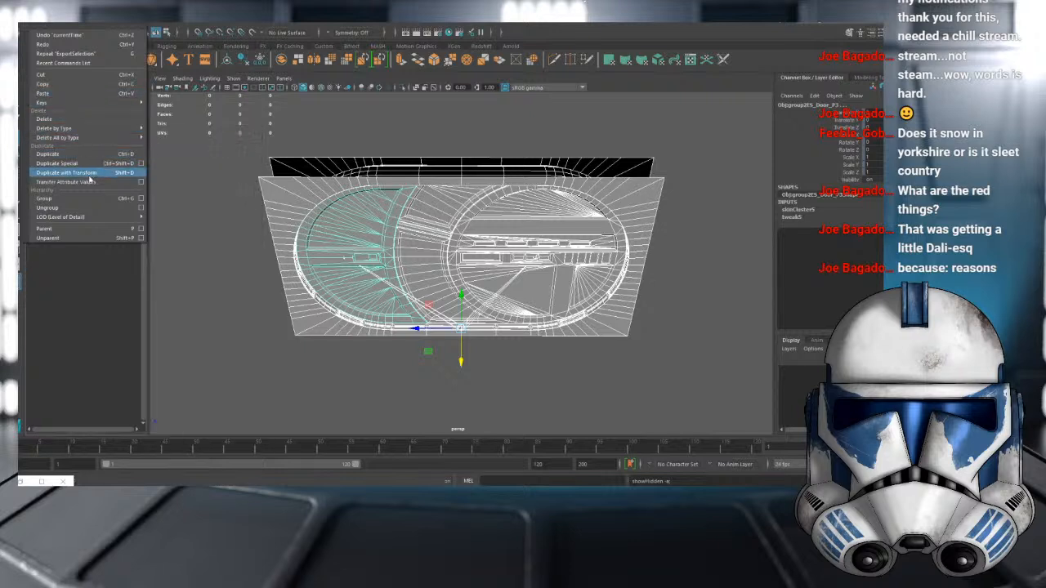
pyautogui.click(140, 163)
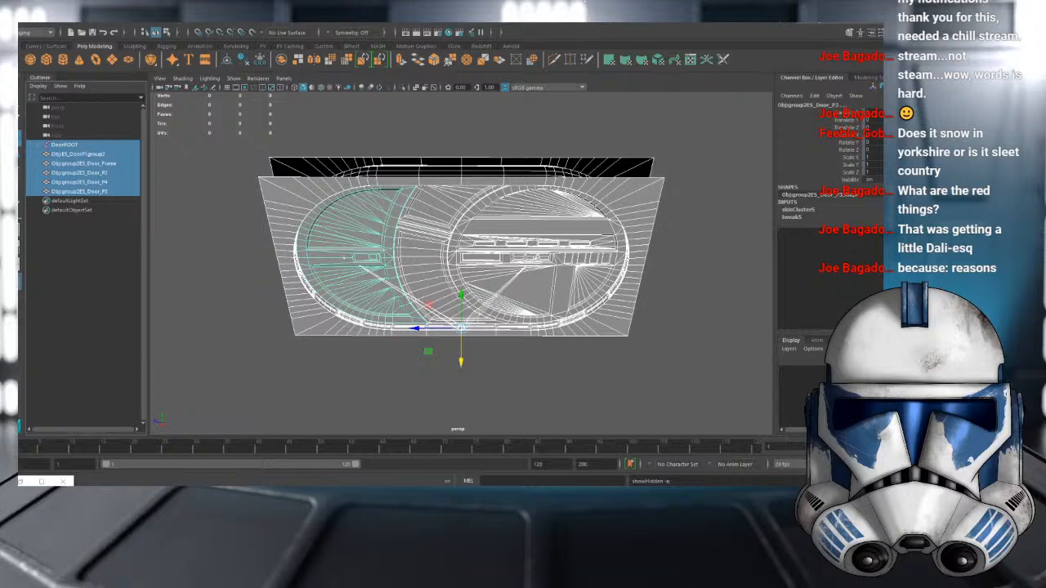
pyautogui.hotkey('ctrl', 'g')
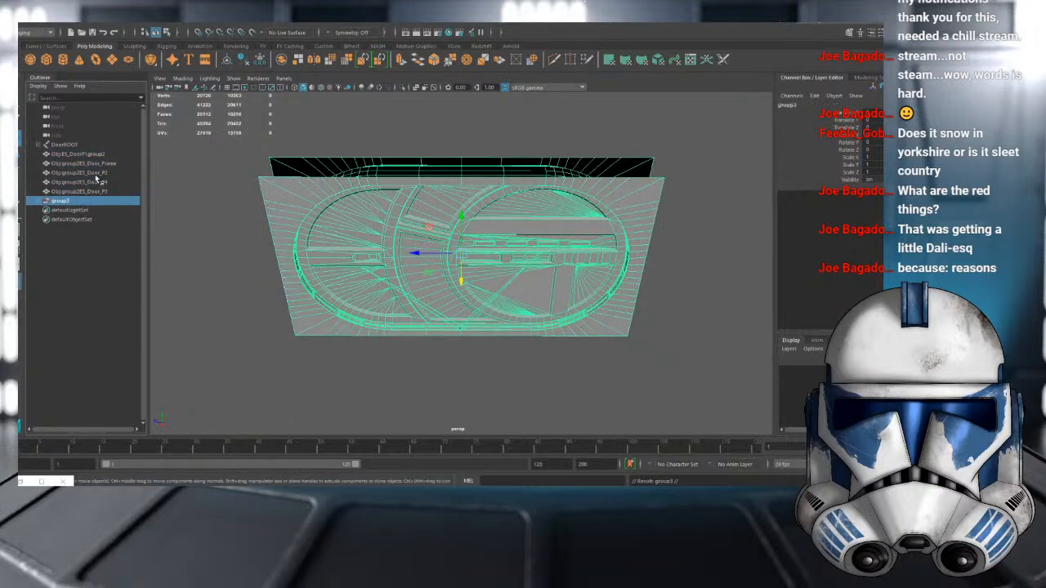
# - Expand the duplicated group, try moving its DoorROOT1 joint away from the meshes, and undo the move
pyautogui.click(39, 201)
pyautogui.click(70, 210)
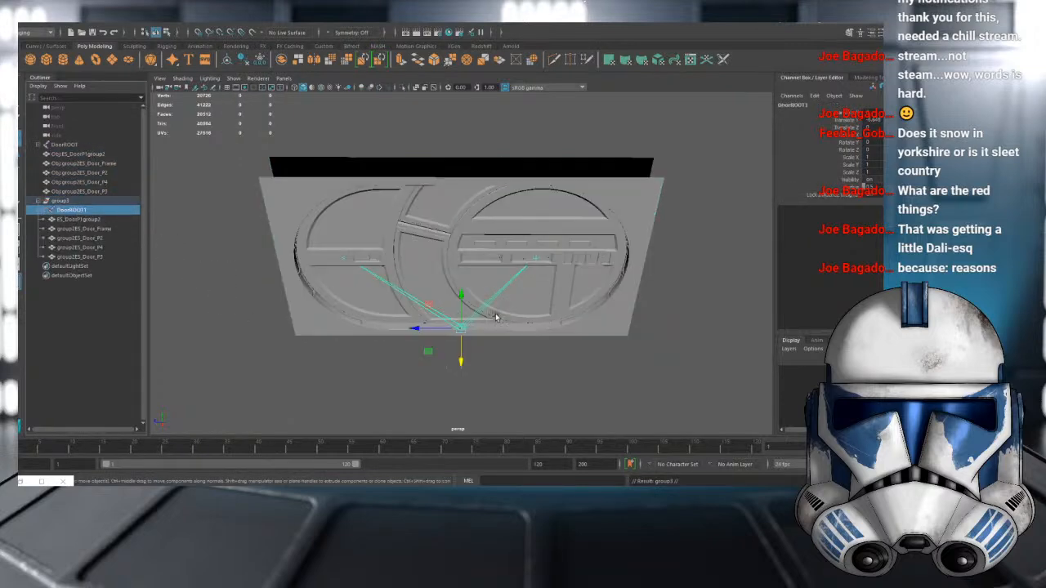
pyautogui.moveTo(461, 360); pyautogui.dragTo(464, 418)
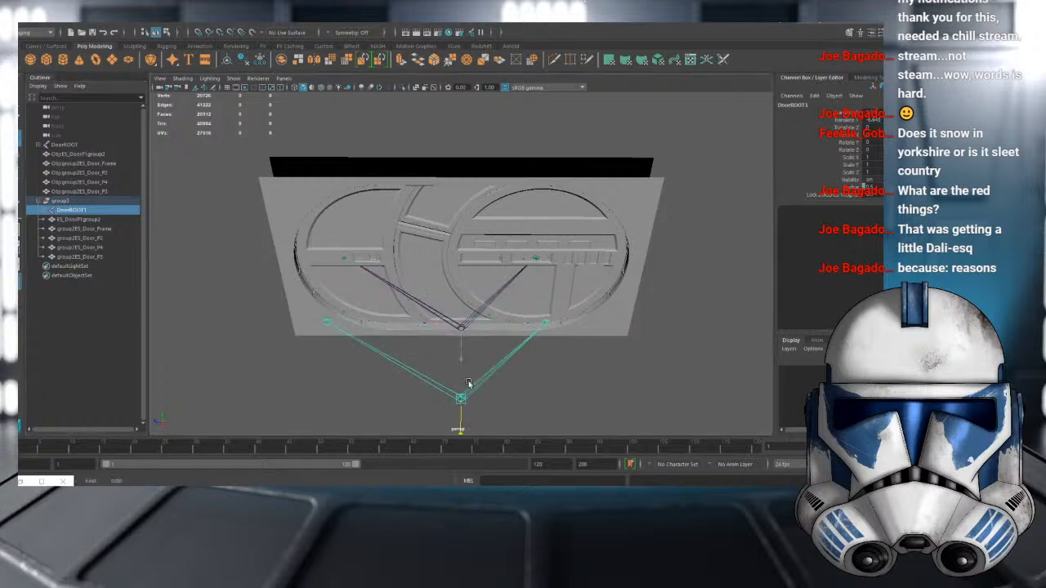
pyautogui.hotkey('ctrl', 'z')
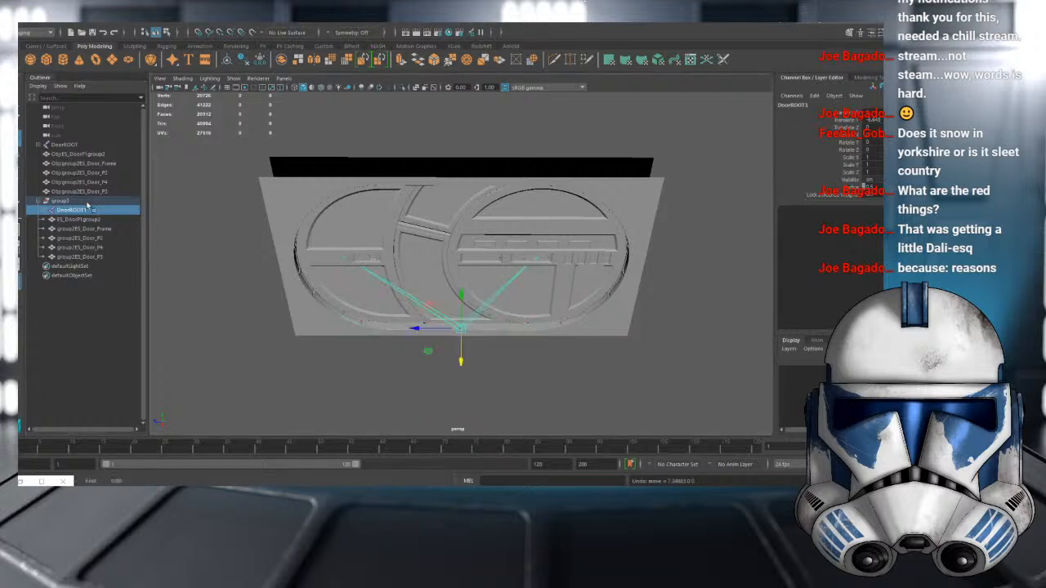
# - Delete the duplicated group with all of its joints and door meshes
pyautogui.click(80, 257)
pyautogui.click(76, 203)
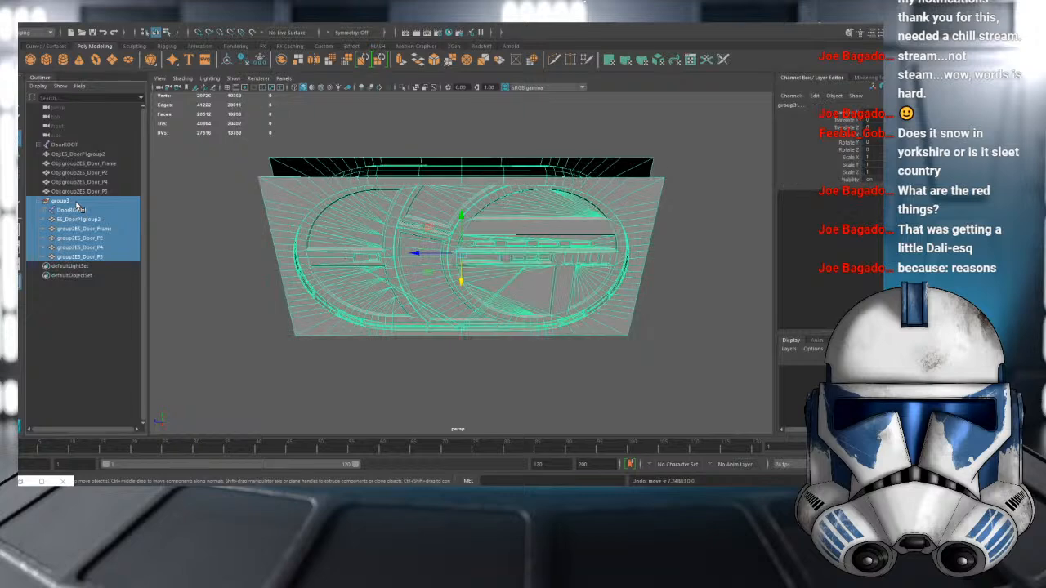
pyautogui.press('Delete')
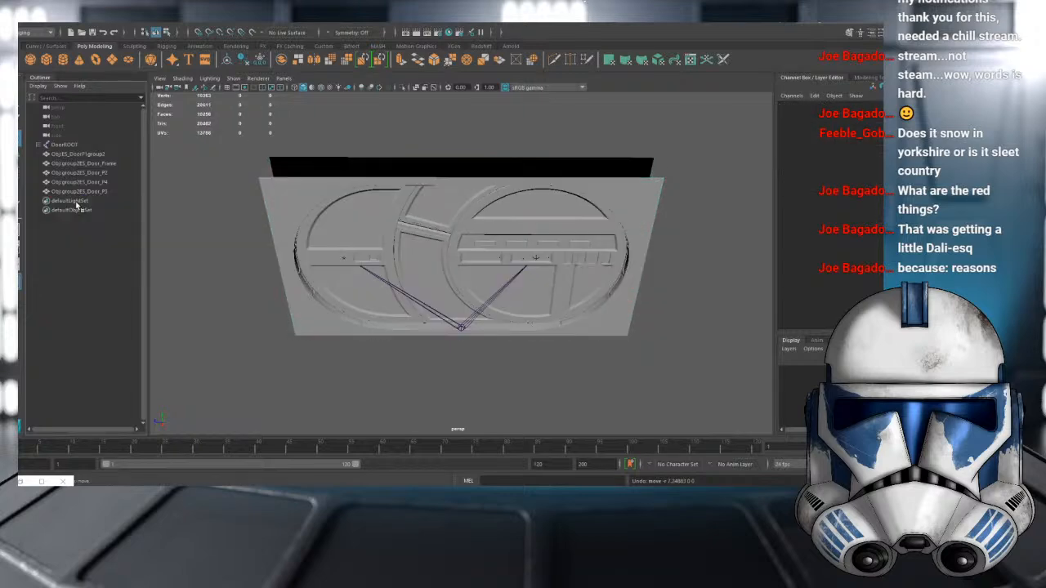
# - Scrub through the original door's opening animation and examine the DoorROOT rig from several angles
pyautogui.click(81, 145)
pyautogui.keyDown('alt'); pyautogui.moveTo(330, 241); pyautogui.dragTo(433, 245); pyautogui.keyUp('alt')
pyautogui.moveTo(107, 443); pyautogui.dragTo(18, 433)
pyautogui.keyDown('alt'); pyautogui.moveTo(291, 307); pyautogui.dragTo(306, 363); pyautogui.keyUp('alt')
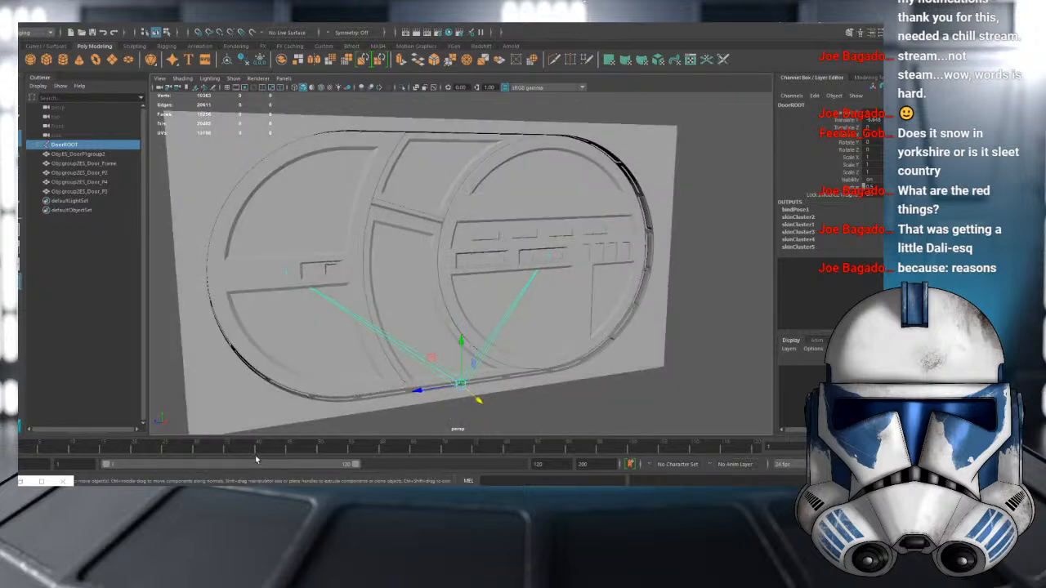
pyautogui.moveTo(242, 450); pyautogui.dragTo(134, 451)
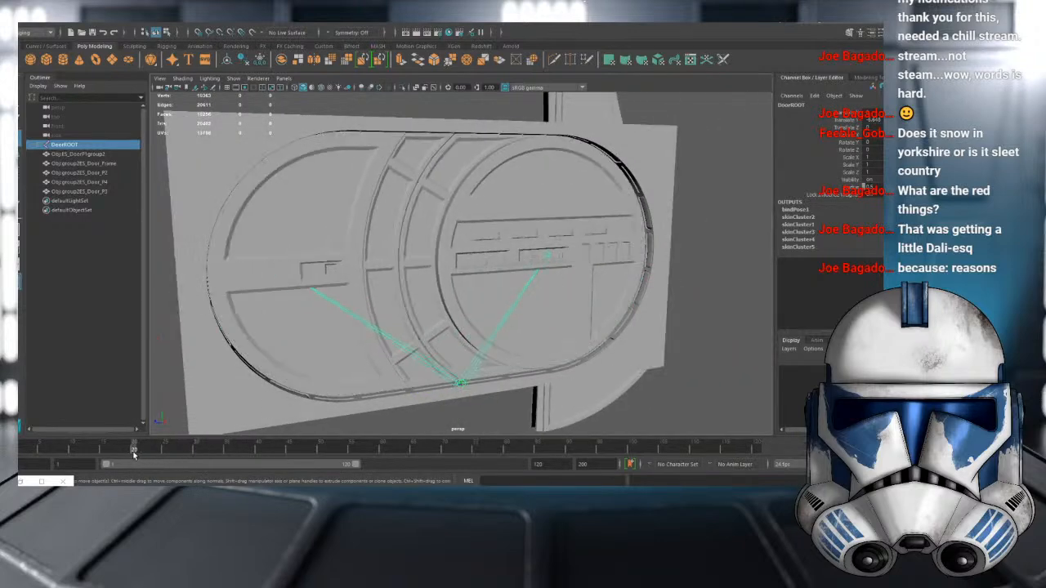
pyautogui.keyDown('alt'); pyautogui.moveTo(409, 372); pyautogui.dragTo(405, 401); pyautogui.keyUp('alt')
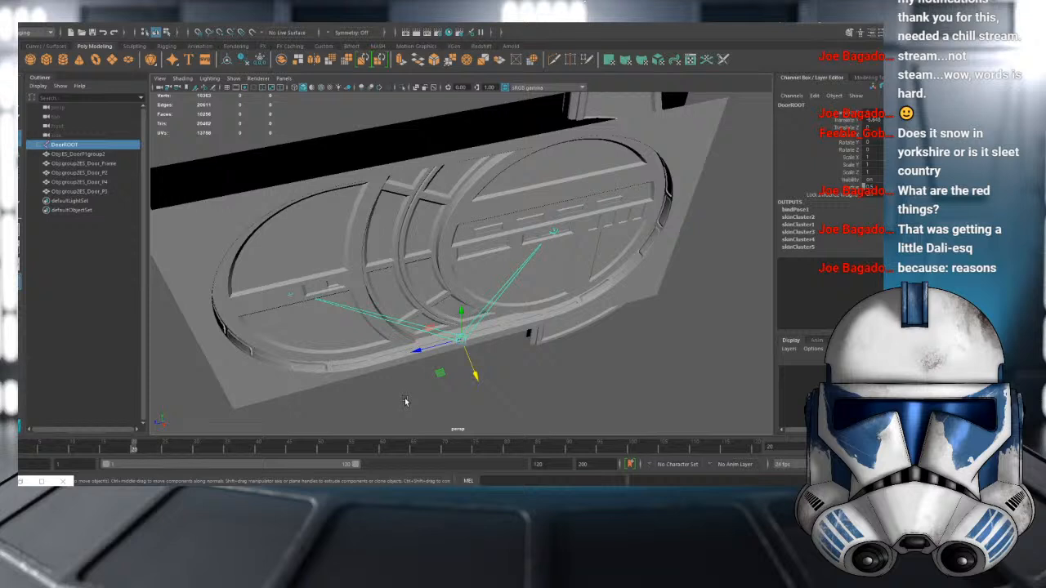
pyautogui.moveTo(128, 448)
pyautogui.mouseDown()
pyautogui.moveTo(23, 450)
pyautogui.moveTo(138, 450)
pyautogui.moveTo(18, 448)
pyautogui.moveTo(161, 462)
pyautogui.moveTo(20, 459)
pyautogui.mouseUp()
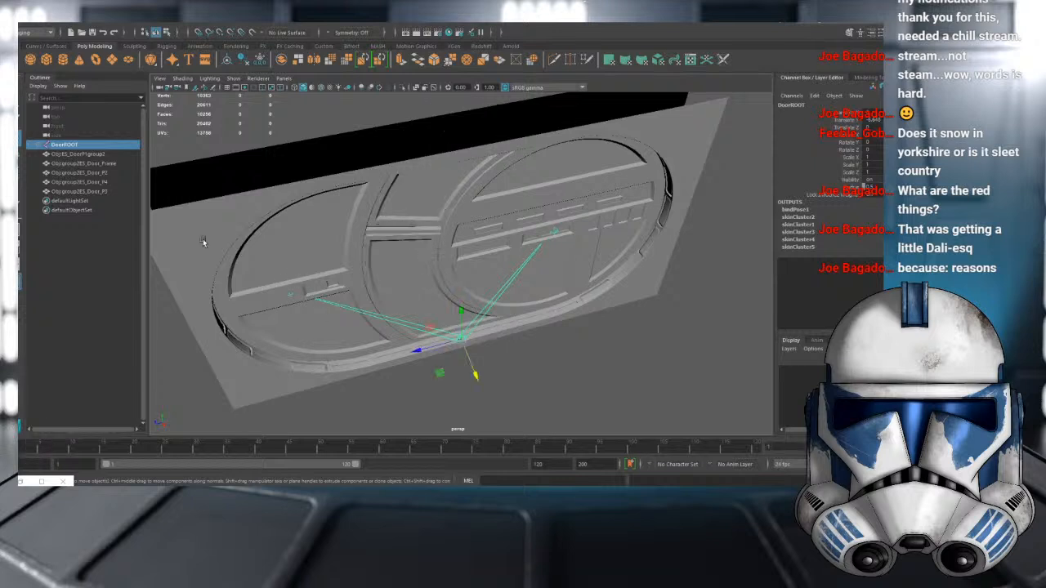
pyautogui.keyDown('alt'); pyautogui.moveTo(295, 278); pyautogui.dragTo(425, 389); pyautogui.keyUp('alt')
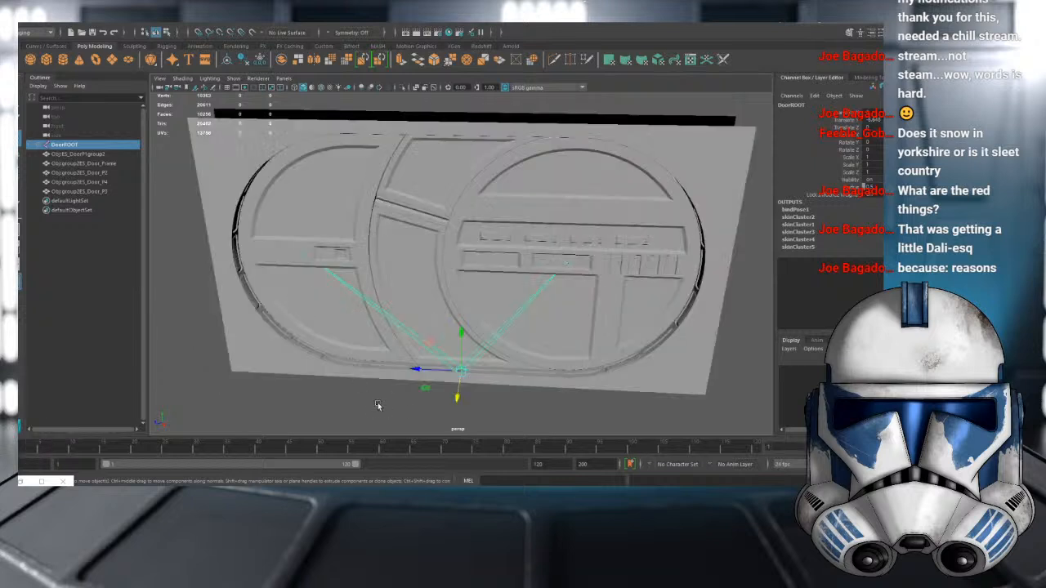
# - Inspect the door meshes around the root joint up close, and scrub the animation back to its start
pyautogui.click(456, 396)
pyautogui.click(460, 370)
pyautogui.press('f')
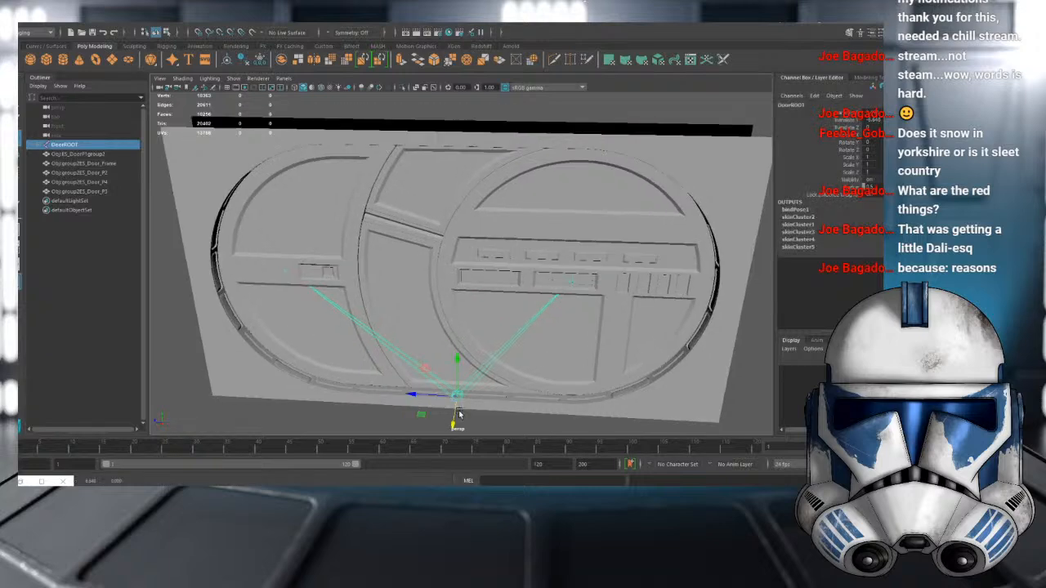
pyautogui.keyDown('alt'); pyautogui.moveTo(484, 376); pyautogui.dragTo(427, 364); pyautogui.keyUp('alt')
pyautogui.scroll(6, 428, 364)
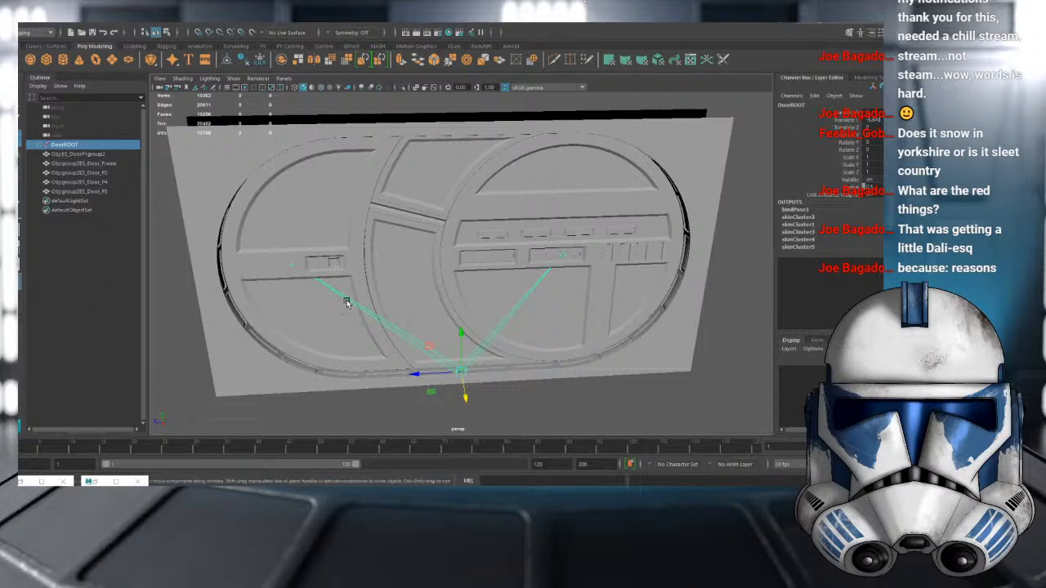
pyautogui.keyDown('alt'); pyautogui.moveTo(346, 300); pyautogui.dragTo(392, 285); pyautogui.keyUp('alt')
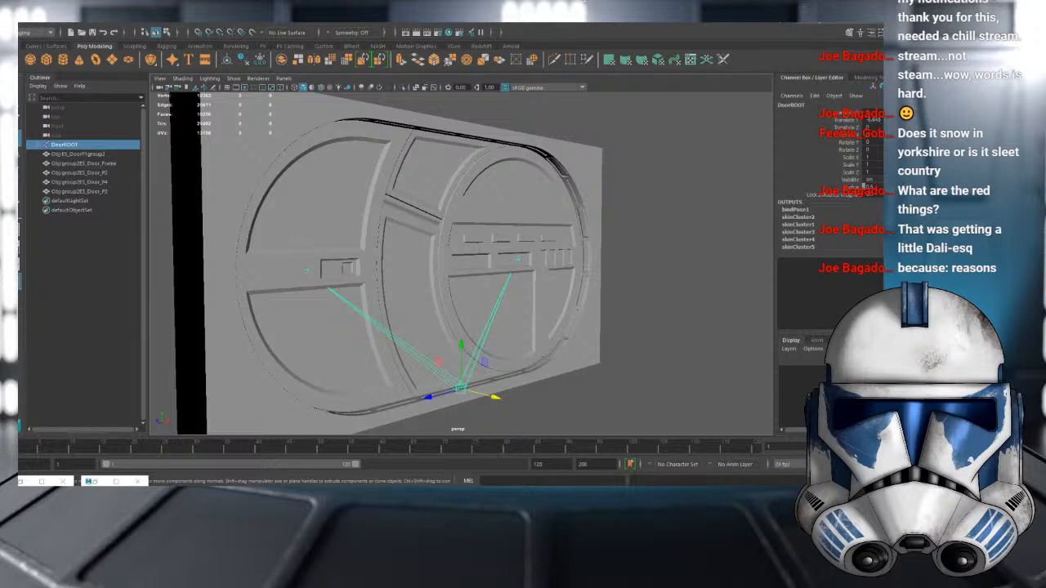
pyautogui.keyDown('alt'); pyautogui.moveTo(464, 271); pyautogui.dragTo(354, 449); pyautogui.keyUp('alt')
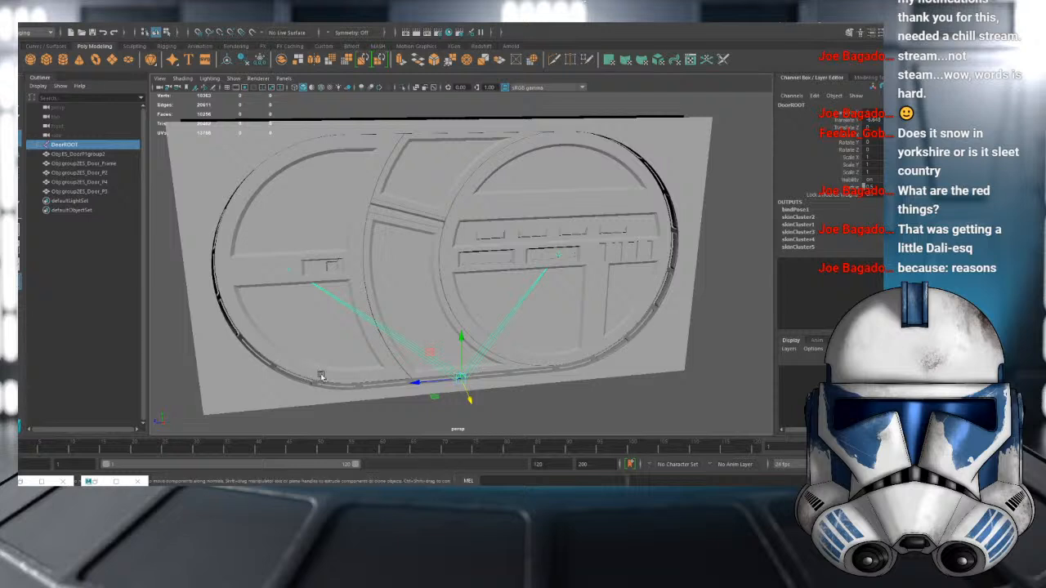
pyautogui.scroll(-5, 347, 309)
pyautogui.scroll(8, 367, 304)
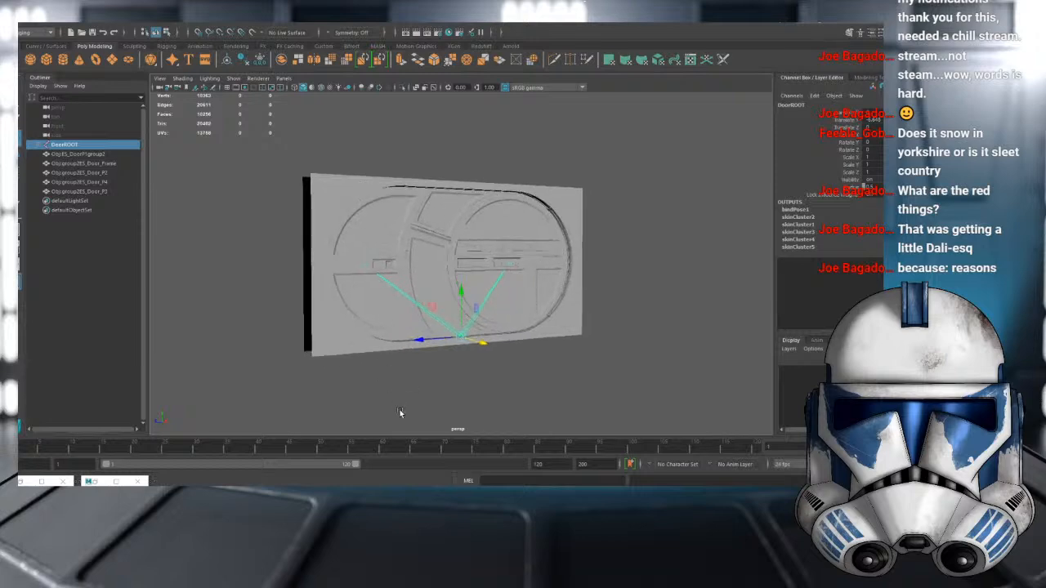
pyautogui.keyDown('alt'); pyautogui.moveTo(405, 373); pyautogui.dragTo(398, 279, button='middle'); pyautogui.keyUp('alt')
pyautogui.moveTo(221, 447); pyautogui.dragTo(20, 449)
pyautogui.scroll(-3, 212, 324)
pyautogui.keyDown('alt'); pyautogui.moveTo(212, 324); pyautogui.dragTo(163, 271); pyautogui.keyUp('alt')
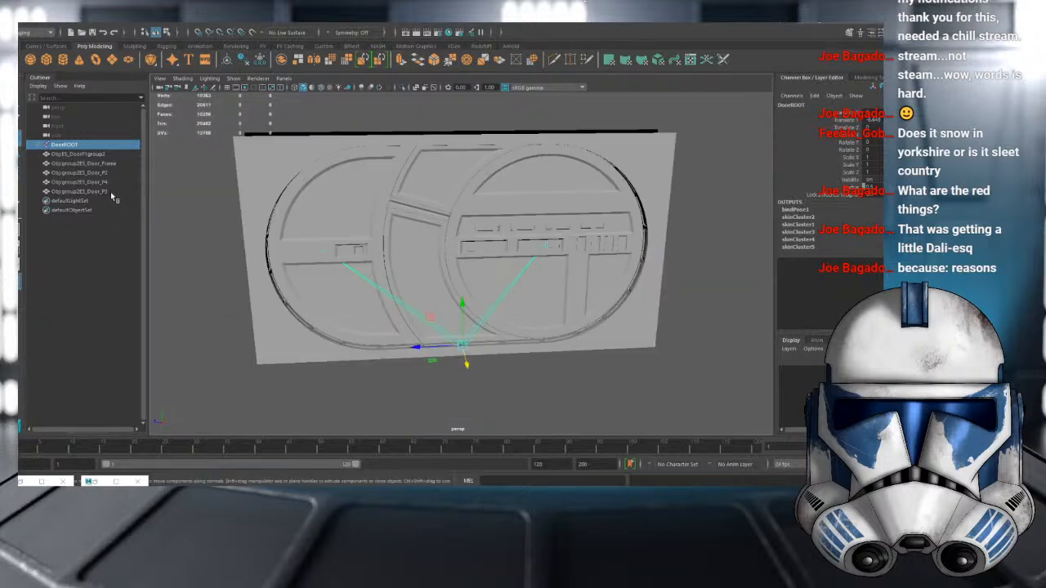
# - Export the original DoorROOT joint and its five door meshes as FBX, overwriting EndarspireDoor.fbx, and close the export report
pyautogui.keyDown('shift'); pyautogui.click(97, 193); pyautogui.keyUp('shift')
pyautogui.click(26, 26)
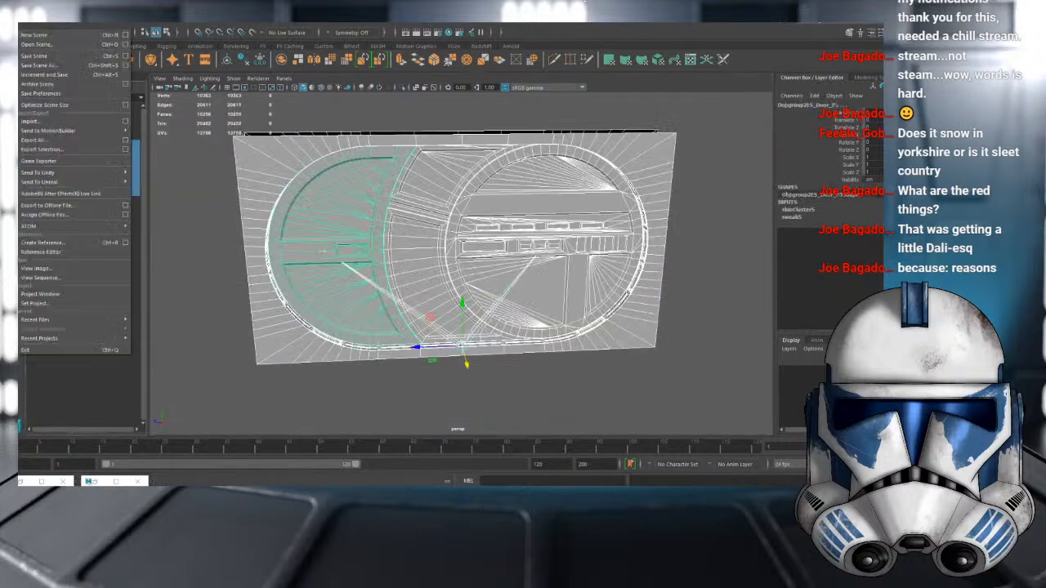
pyautogui.click(86, 151)
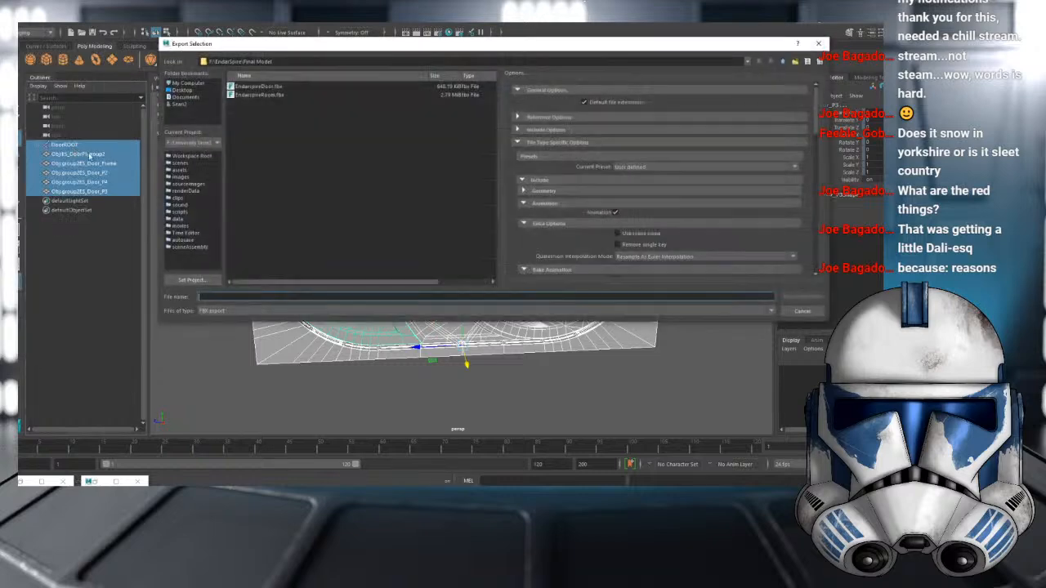
pyautogui.click(278, 87)
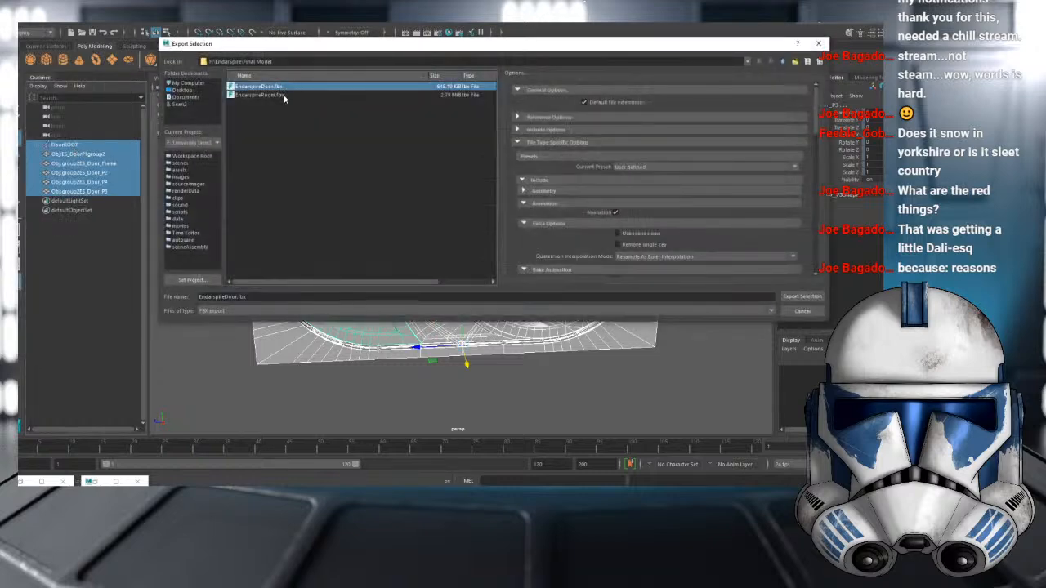
pyautogui.click(785, 296)
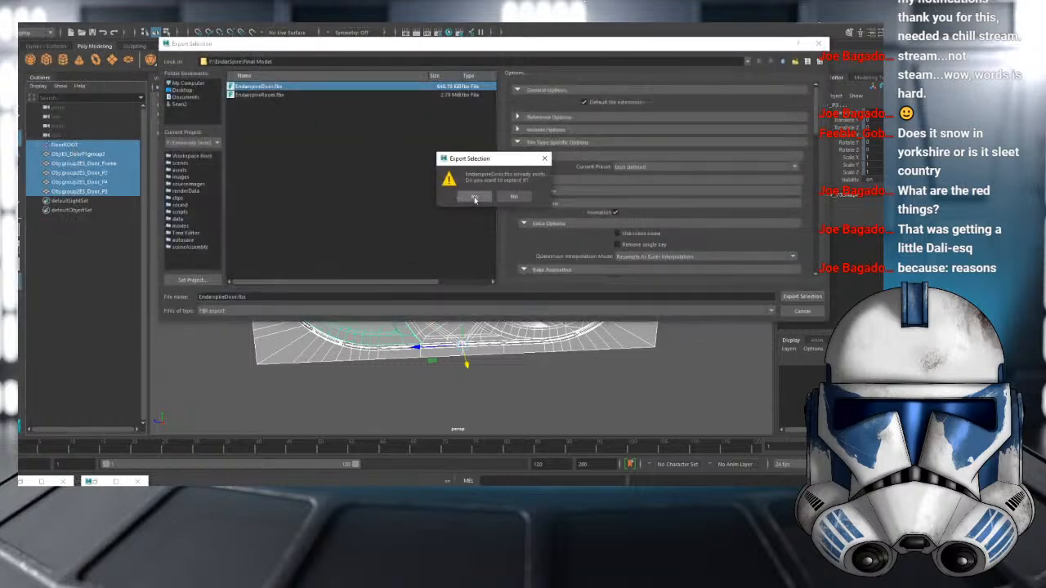
pyautogui.click(474, 199)
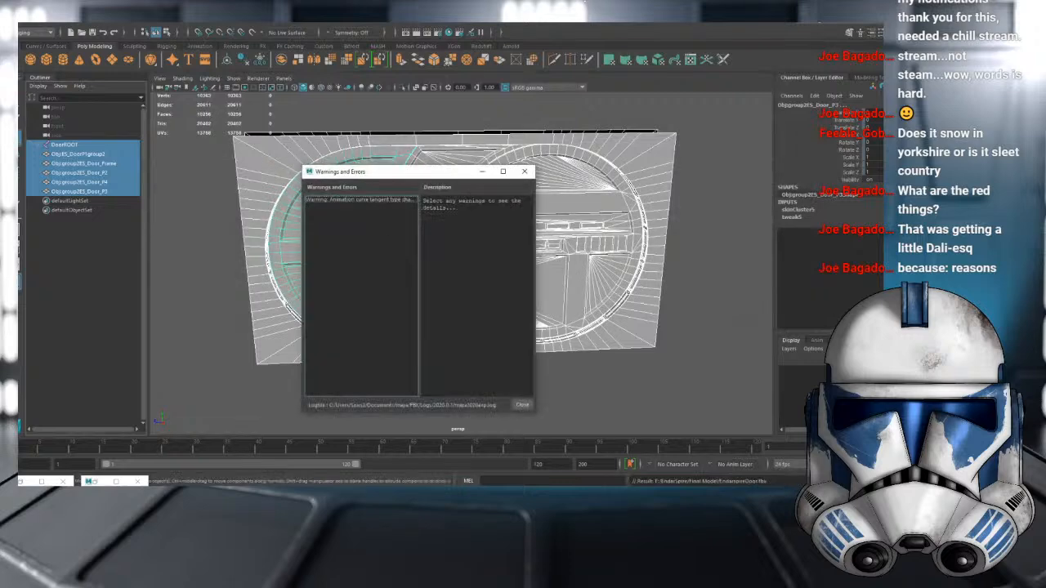
pyautogui.click(522, 404)
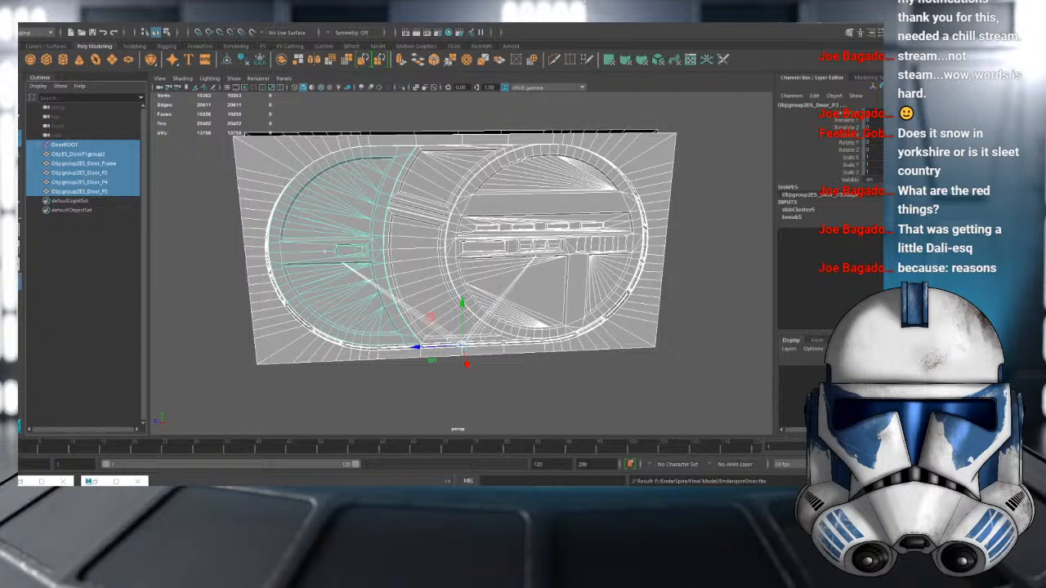
# - Switch to Unreal Engine and clear the selection of the five static door meshes in the Meshes folder
pyautogui.click(501, 463)
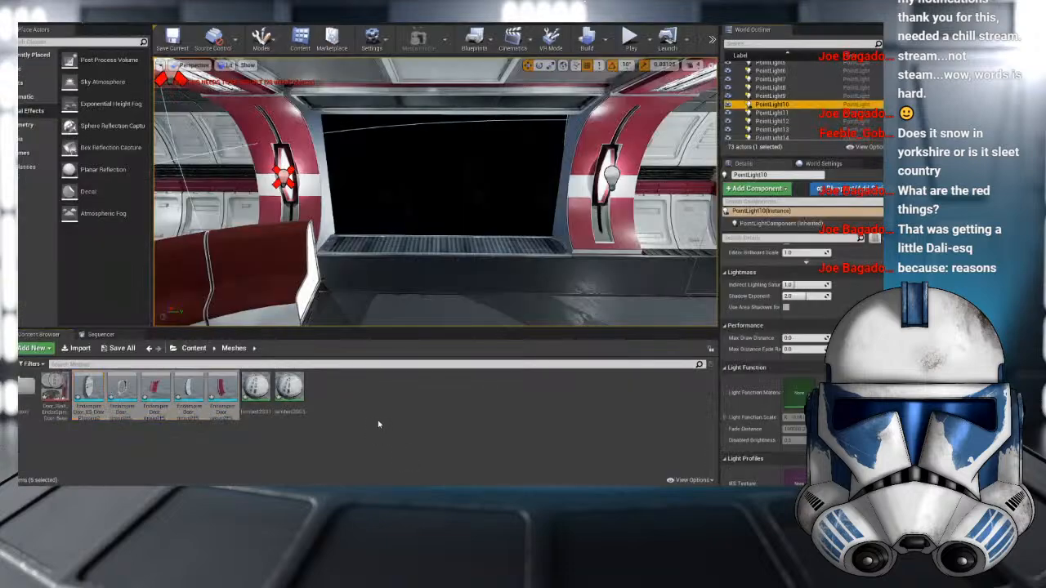
pyautogui.click(163, 422)
pyautogui.click(96, 390)
pyautogui.keyDown('shift'); pyautogui.click(222, 393); pyautogui.keyUp('shift')
pyautogui.click(209, 454)
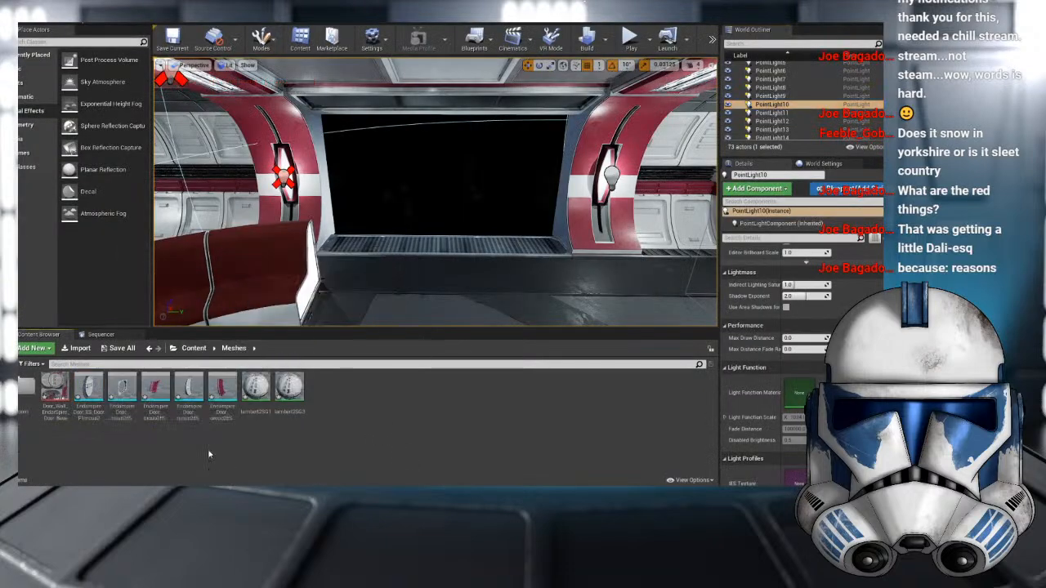
# - Place the EndarspireDoor_ES_DoorP1group2 mesh in front of the doorway opening and raise it above the floor
pyautogui.moveTo(89, 394); pyautogui.dragTo(482, 274)
pyautogui.scroll(3, 464, 272)
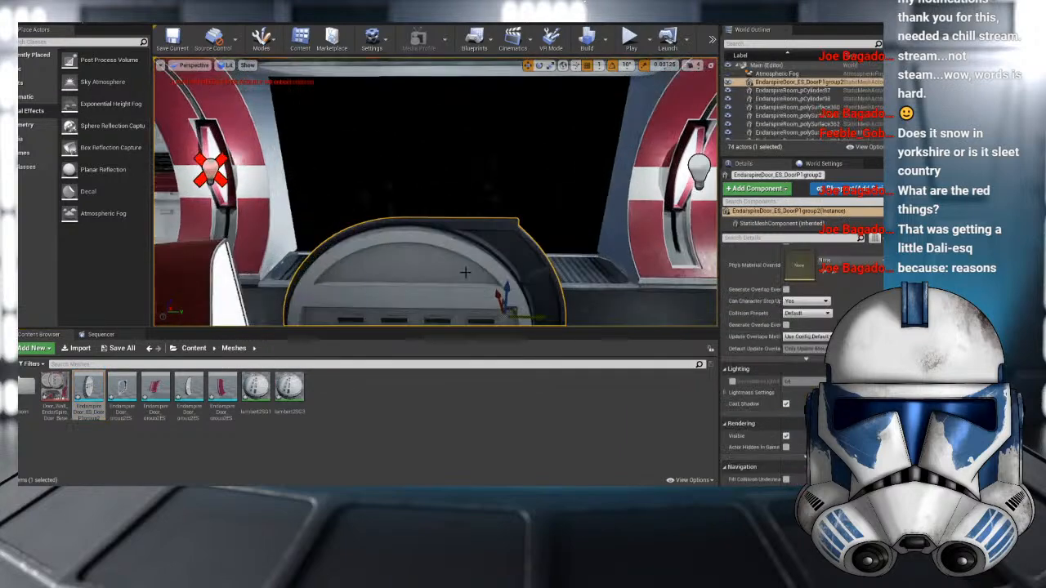
pyautogui.moveTo(465, 272); pyautogui.dragTo(479, 317, button='right')
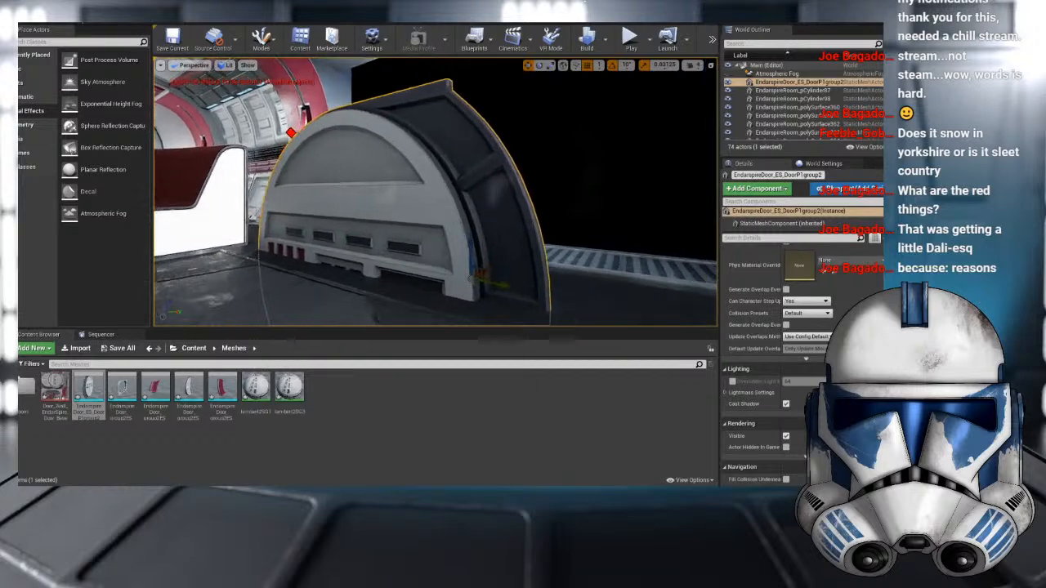
pyautogui.scroll(3, 487, 308)
pyautogui.moveTo(494, 286); pyautogui.dragTo(502, 86)
pyautogui.moveTo(501, 86)
pyautogui.mouseDown(button='right')
pyautogui.moveTo(465, 102)
pyautogui.moveTo(501, 122)
pyautogui.moveTo(495, 137)
pyautogui.moveTo(497, 102)
pyautogui.mouseUp(button='right')
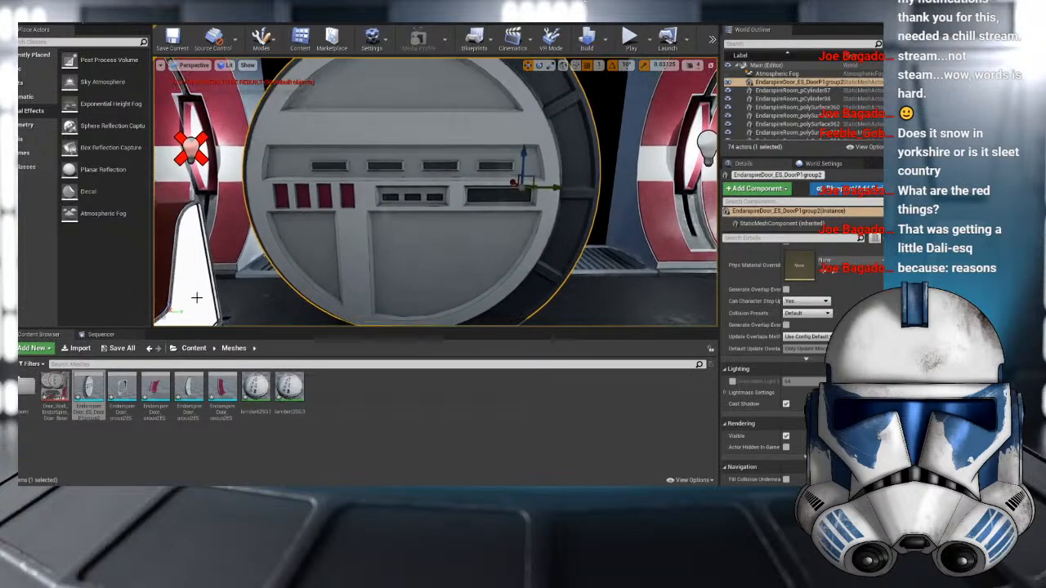
# - Find the door material in the Door materials folder and apply it to the placed round door mesh
pyautogui.click(194, 348)
pyautogui.doubleClick(154, 385)
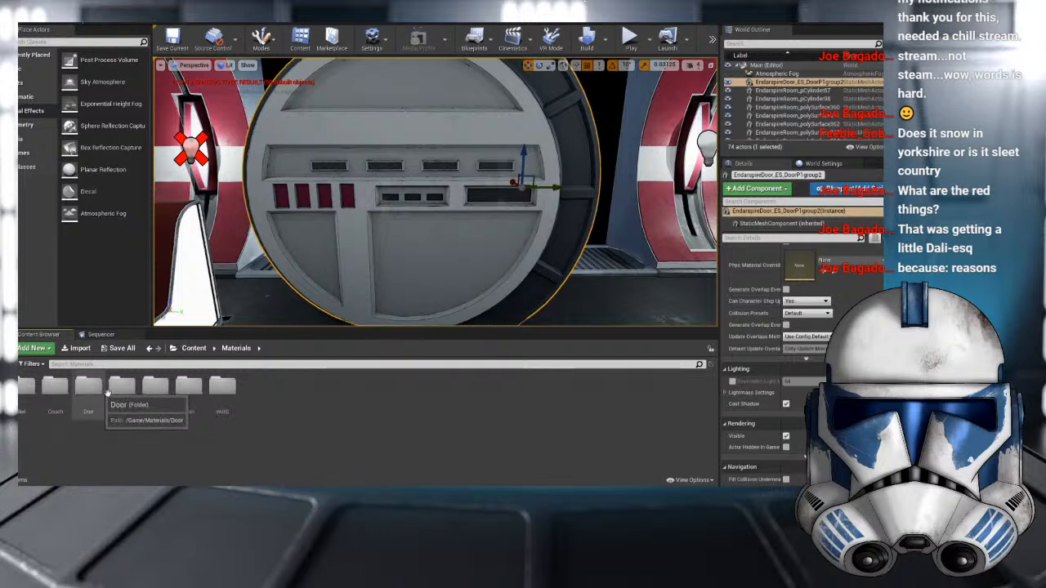
pyautogui.doubleClick(26, 385)
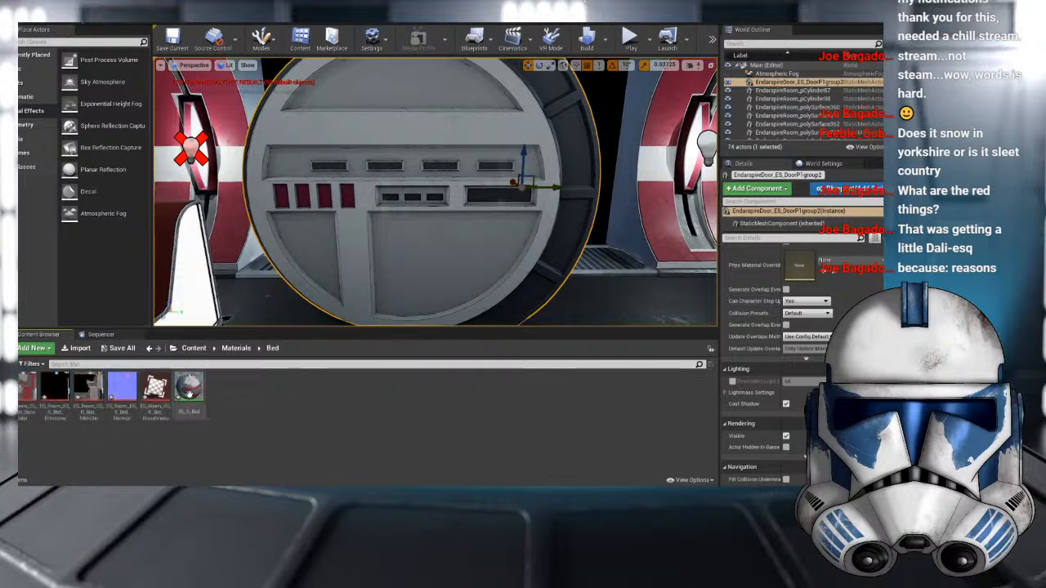
pyautogui.click(236, 348)
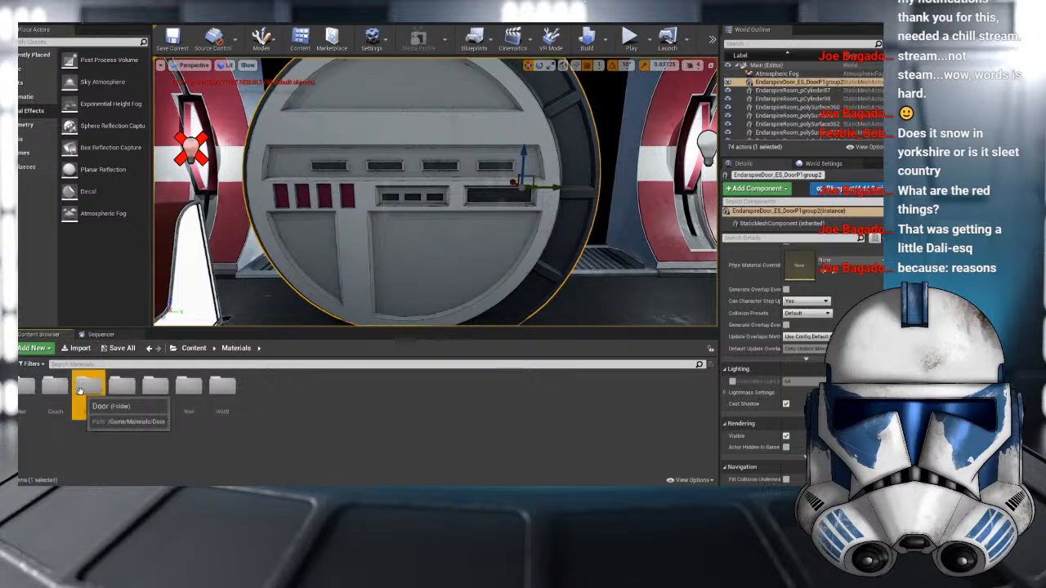
pyautogui.doubleClick(88, 386)
pyautogui.moveTo(28, 387); pyautogui.dragTo(372, 209)
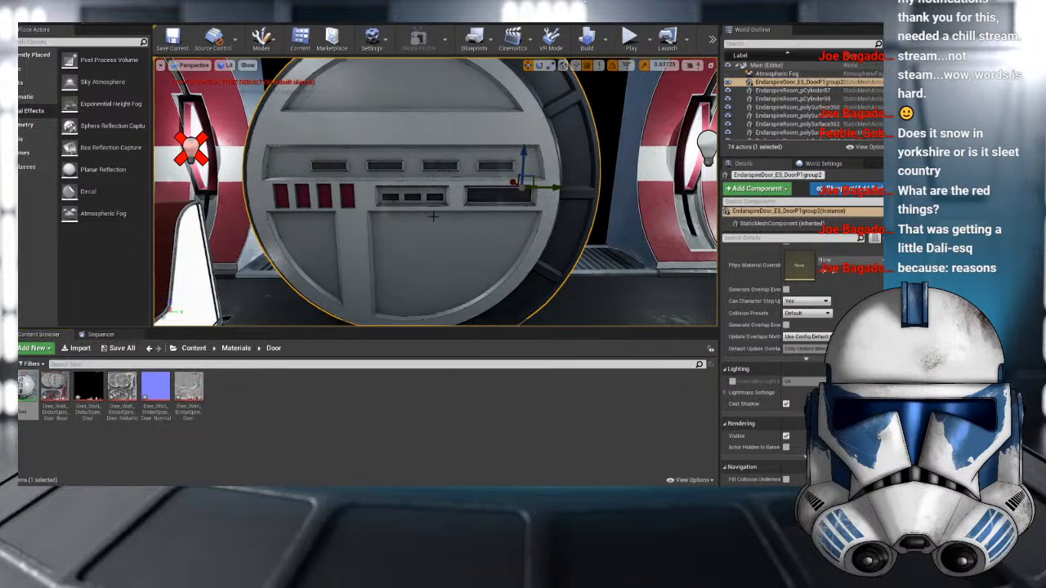
# - Check the placed round door mesh from the side and delete it from the level
pyautogui.moveTo(428, 216); pyautogui.dragTo(286, 214, button='right')
pyautogui.moveTo(432, 198); pyautogui.dragTo(457, 201, button='right')
pyautogui.press('Delete')
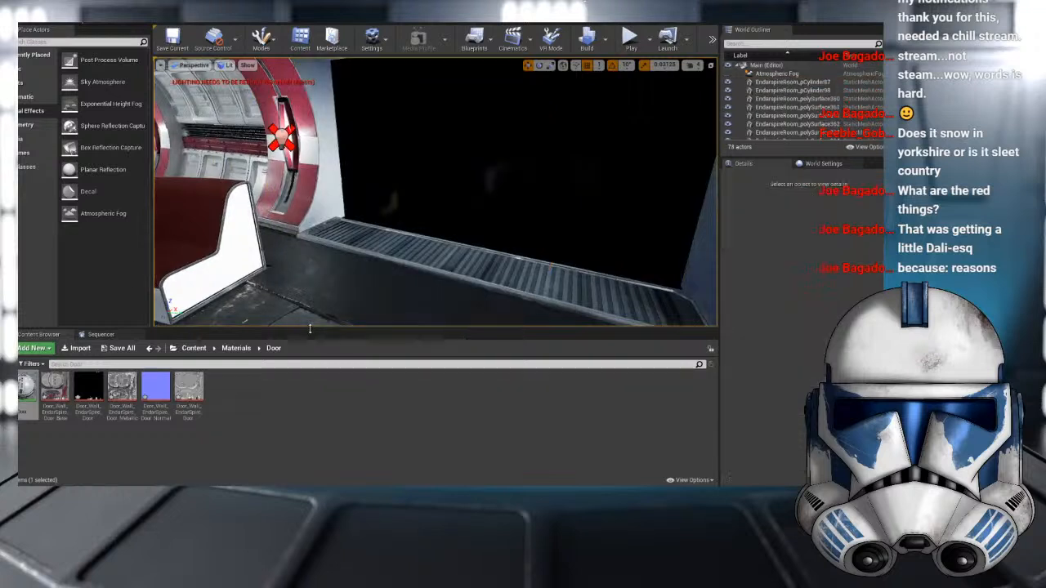
# - Delete all eight old door assets from the Meshes folder, including the static meshes, base colour texture and lambert materials
pyautogui.click(196, 348)
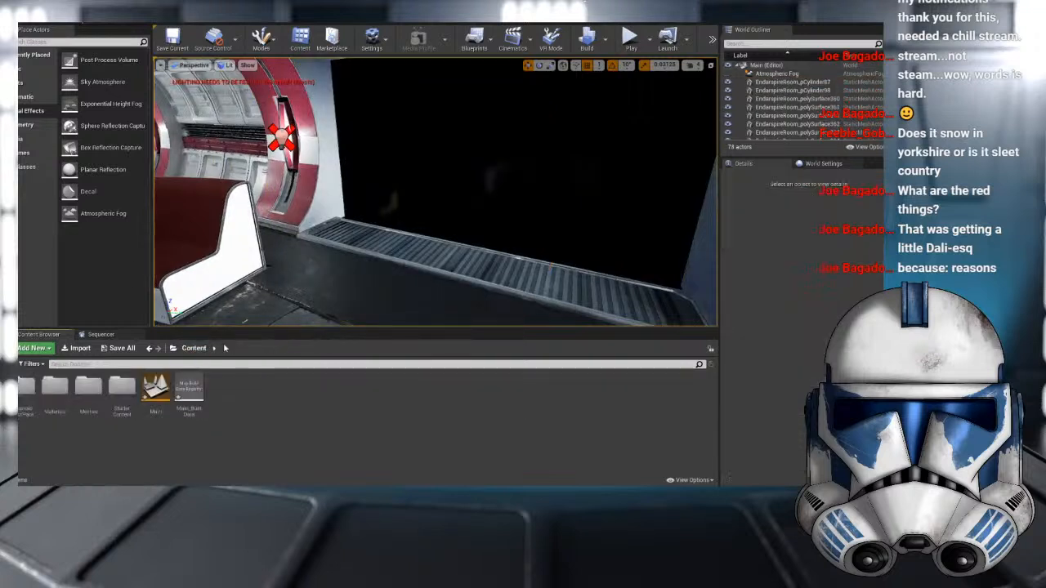
pyautogui.doubleClick(79, 387)
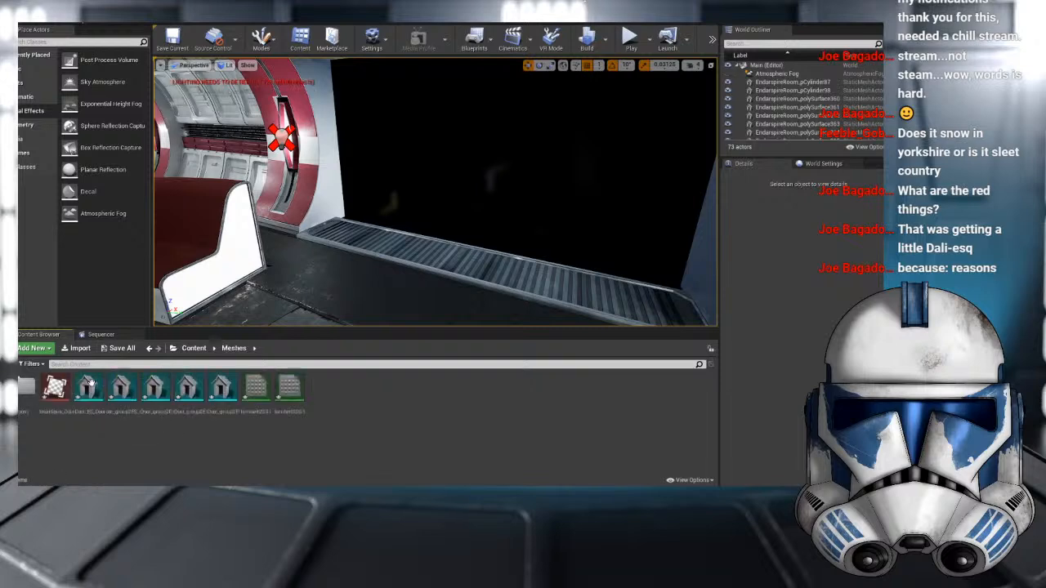
pyautogui.click(86, 388)
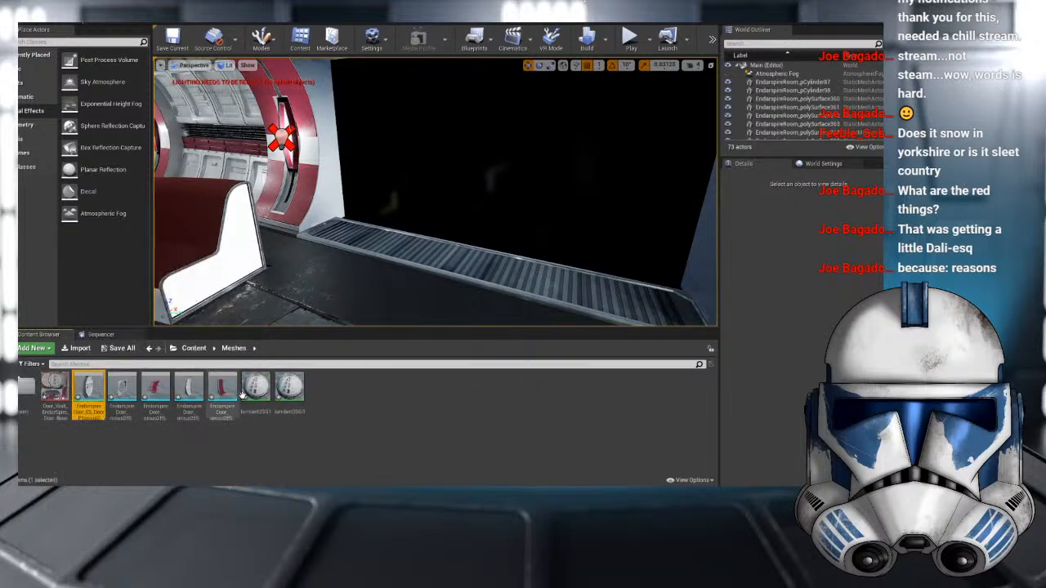
pyautogui.keyDown('shift'); pyautogui.click(291, 390); pyautogui.keyUp('shift')
pyautogui.keyDown('ctrl'); pyautogui.click(58, 388); pyautogui.keyUp('ctrl')
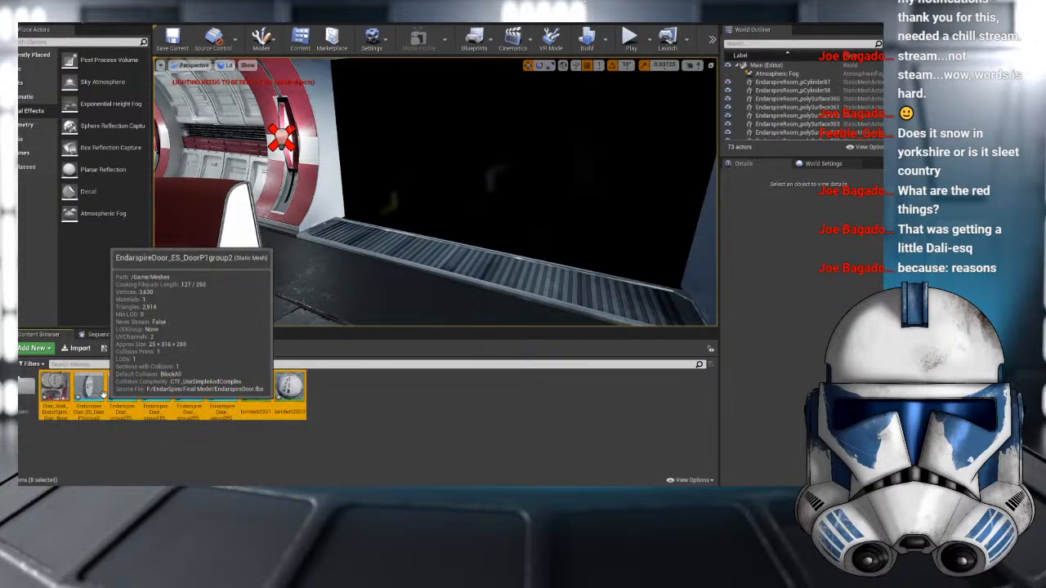
pyautogui.press('Delete')
pyautogui.click(355, 400)
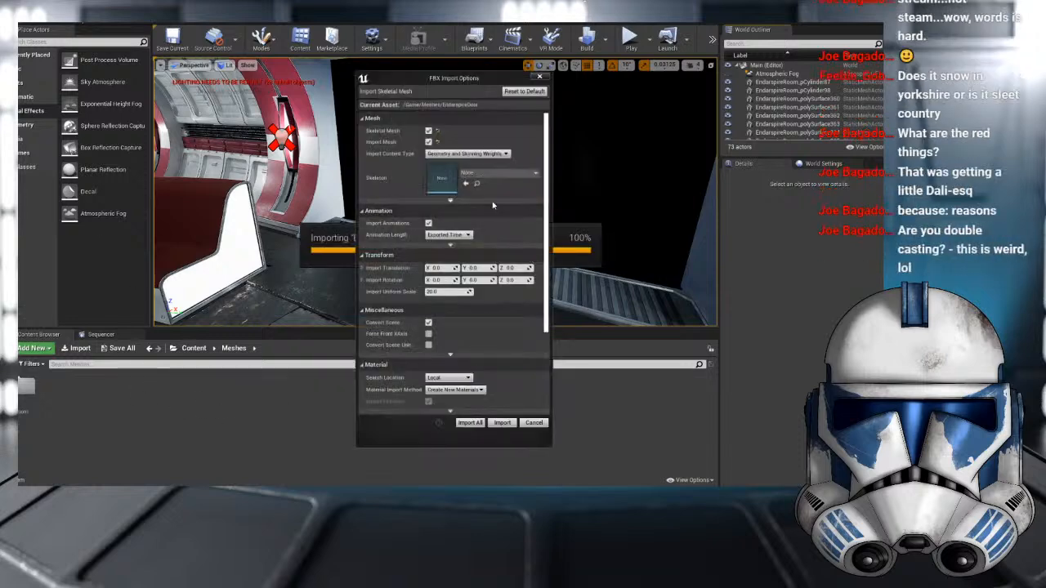
# - Import EndarspireDoor as a skeletal mesh with animations at uniform scale 20, try it at the doorway, and remove it from the level
pyautogui.scroll(-2, 485, 313)
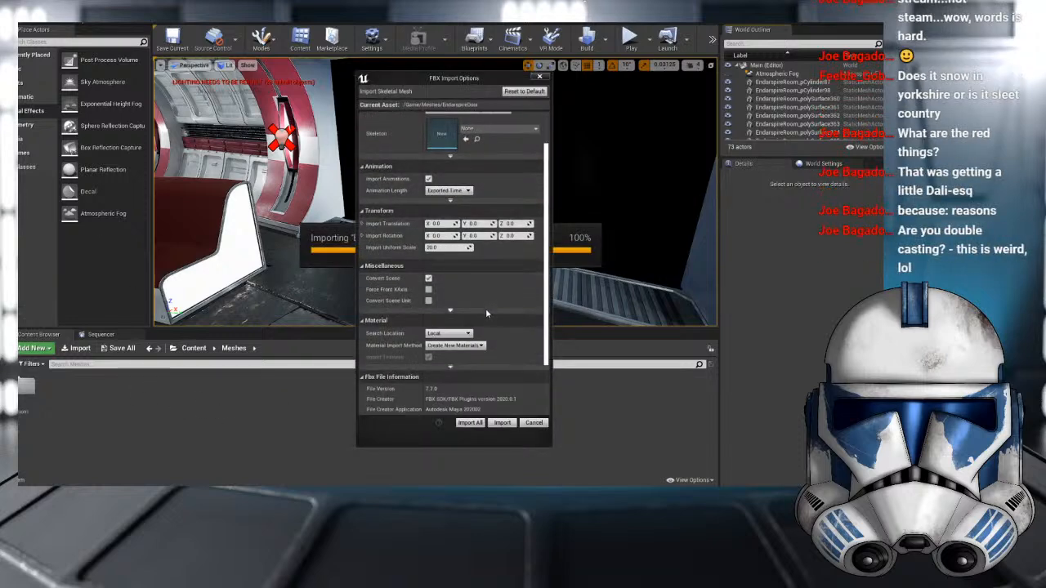
pyautogui.click(471, 422)
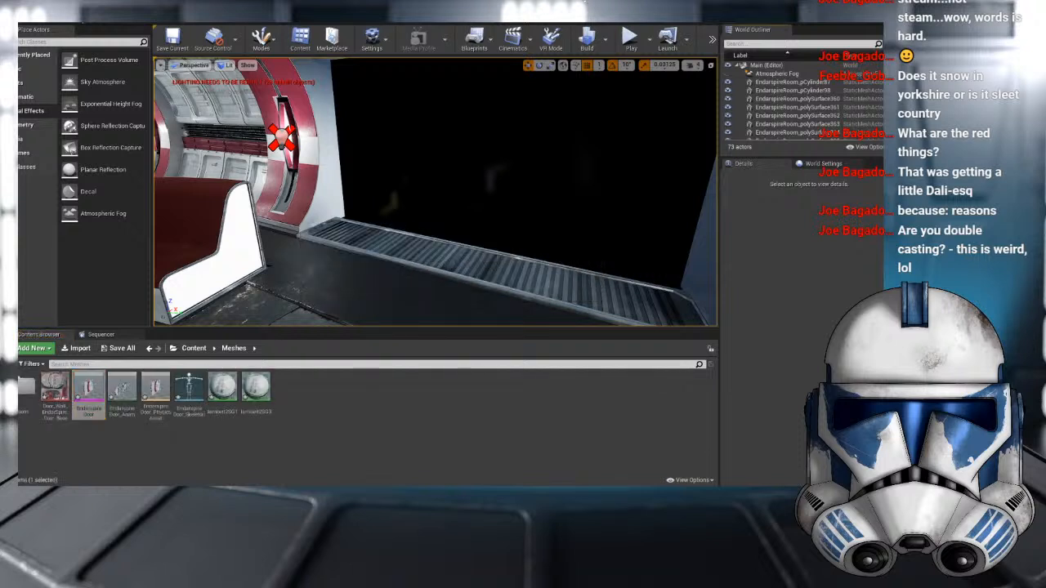
pyautogui.moveTo(88, 390); pyautogui.dragTo(474, 259)
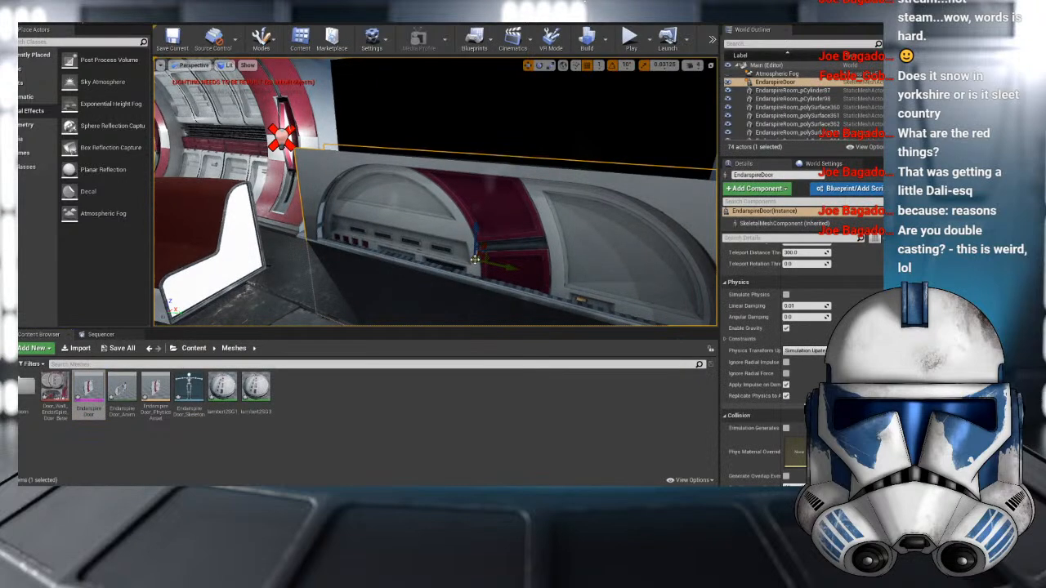
pyautogui.press('Delete')
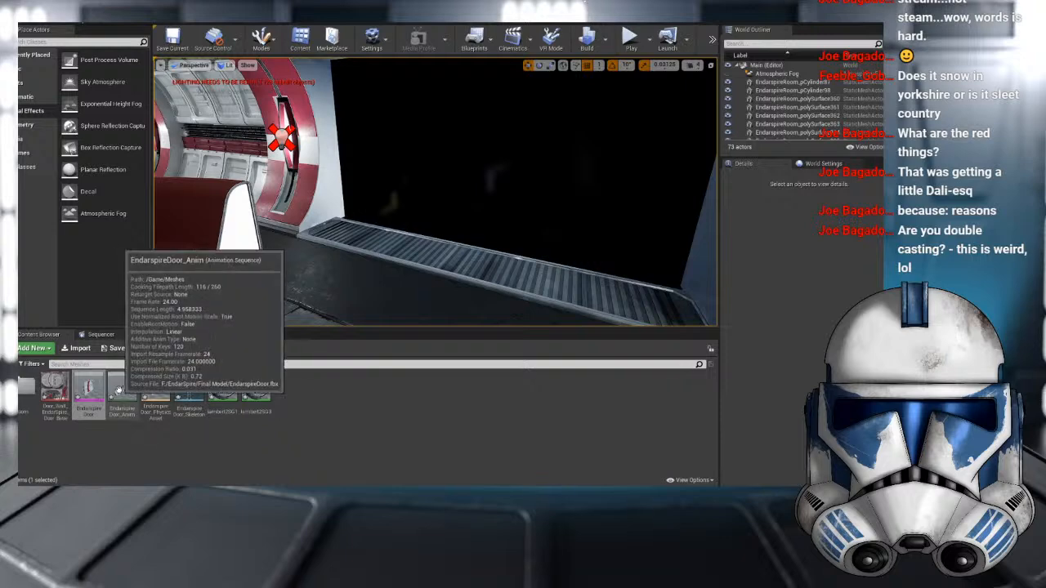
# - Force delete all seven imported EndarspireDoor assets, including the skeletal mesh, animation, physics asset, skeleton, texture and lambert materials
pyautogui.click(154, 392)
pyautogui.keyDown('ctrl'); pyautogui.click(123, 392); pyautogui.keyUp('ctrl')
pyautogui.keyDown('ctrl'); pyautogui.click(88, 391); pyautogui.keyUp('ctrl')
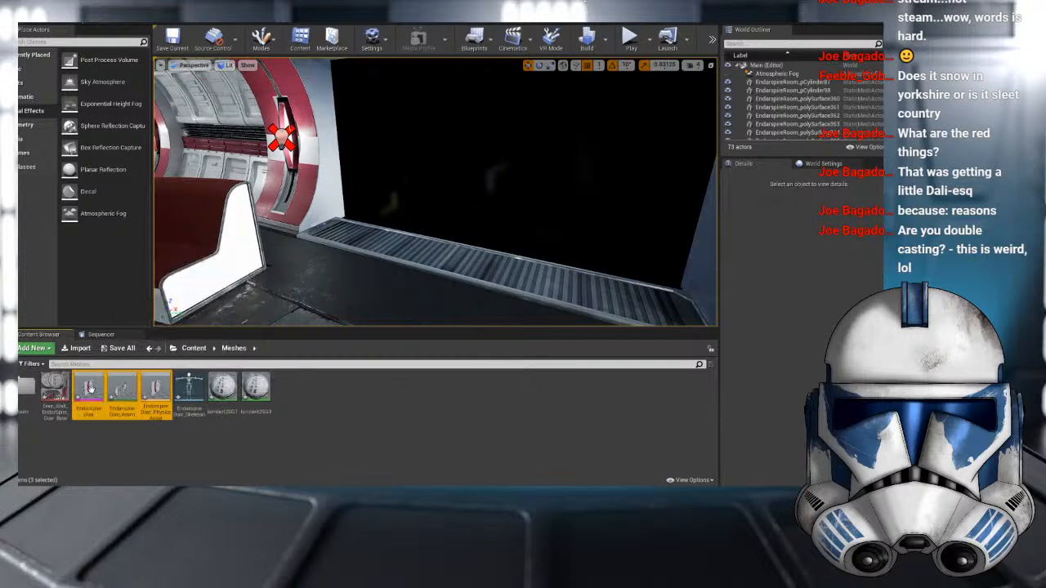
pyautogui.keyDown('ctrl'); pyautogui.click(55, 390); pyautogui.keyUp('ctrl')
pyautogui.keyDown('ctrl'); pyautogui.click(189, 389); pyautogui.keyUp('ctrl')
pyautogui.keyDown('ctrl'); pyautogui.click(223, 388); pyautogui.keyUp('ctrl')
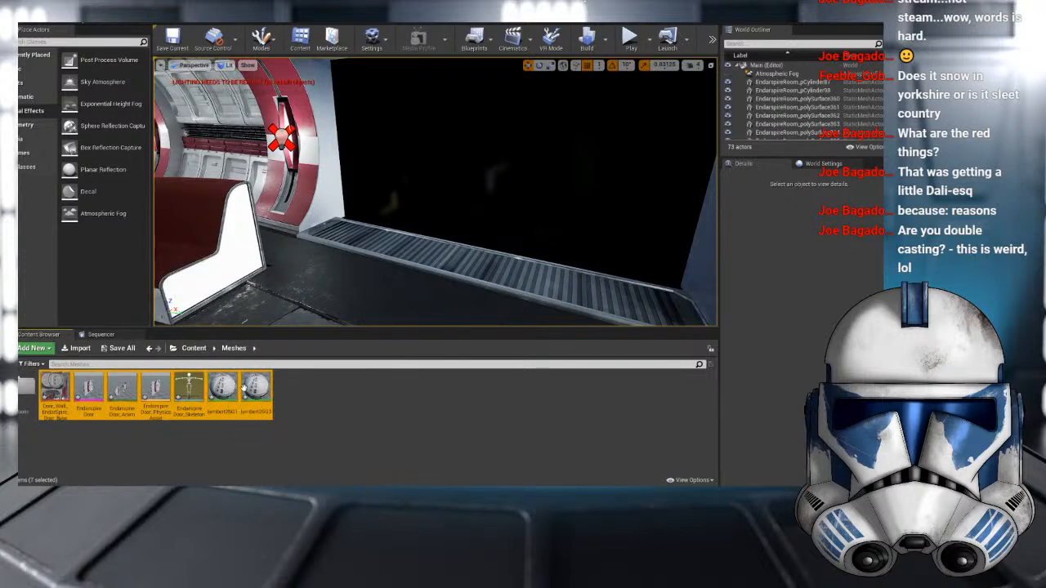
pyautogui.keyDown('ctrl'); pyautogui.click(247, 391); pyautogui.keyUp('ctrl')
pyautogui.press('Delete')
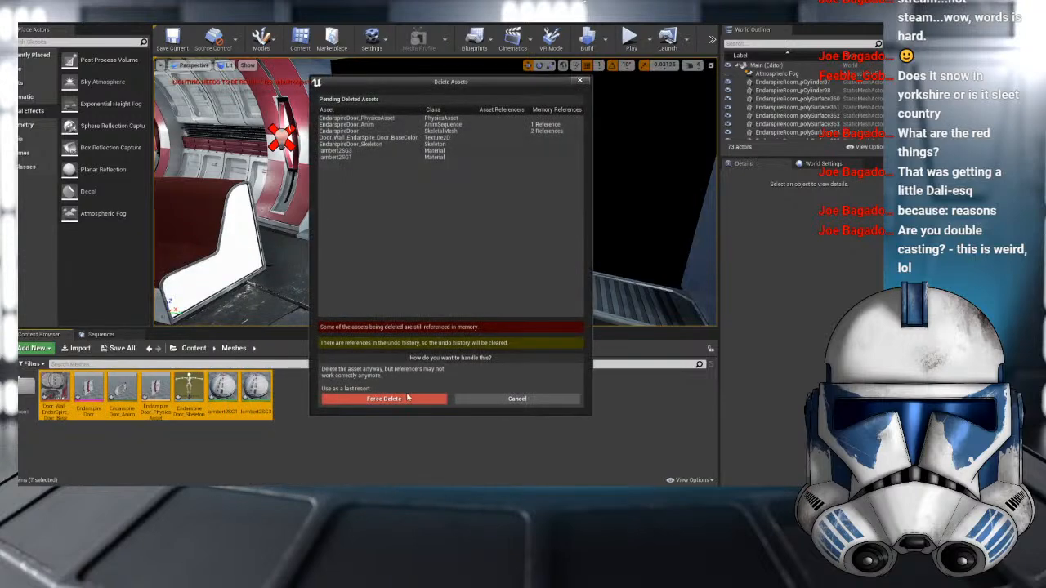
pyautogui.click(384, 398)
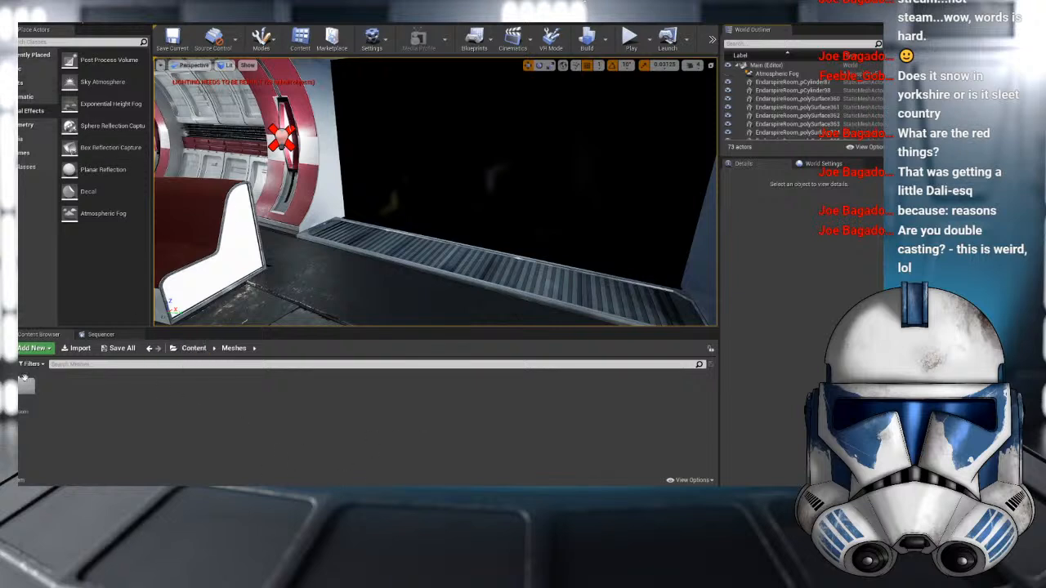
# - Import the Obj door file as static meshes at uniform scale 20 and place its five parts in front of the doorway
pyautogui.moveTo(101, 399); pyautogui.dragTo(199, 457)
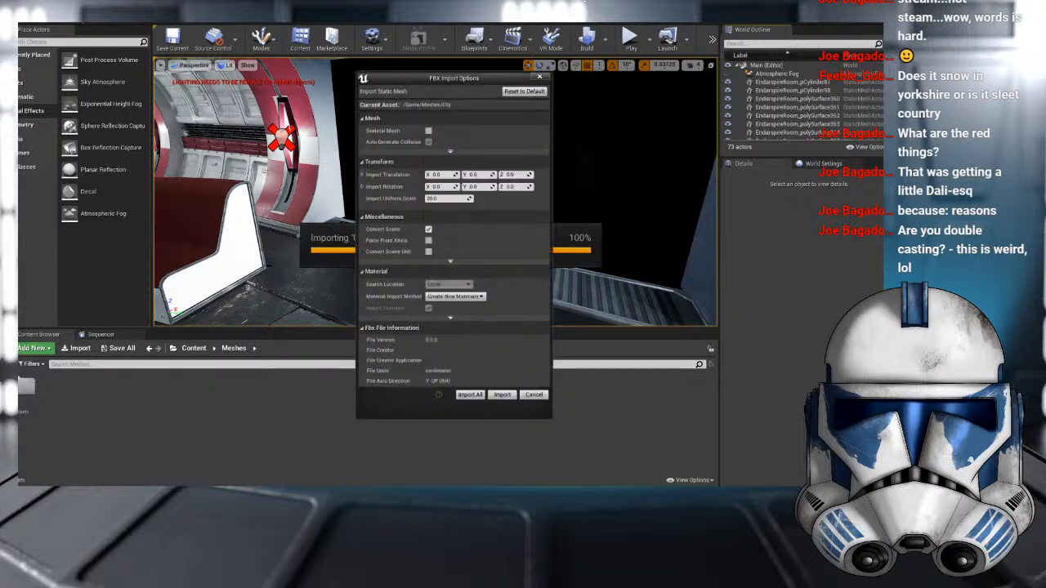
pyautogui.click(500, 394)
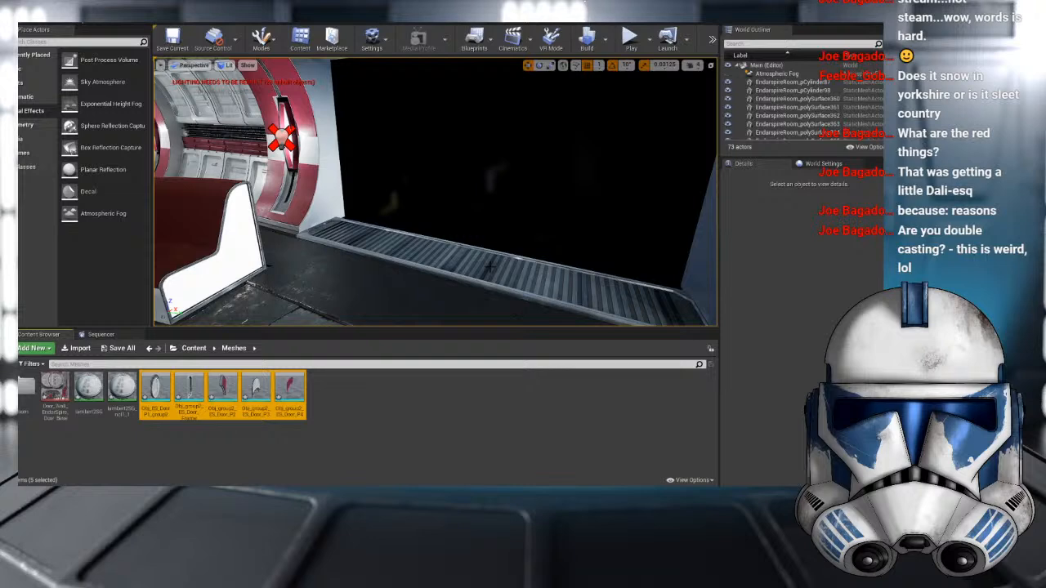
pyautogui.moveTo(188, 390); pyautogui.dragTo(519, 261)
# - Rotate the five door parts by 90 degrees, raise them, and move them back to fit the doorway opening
pyautogui.click(539, 65)
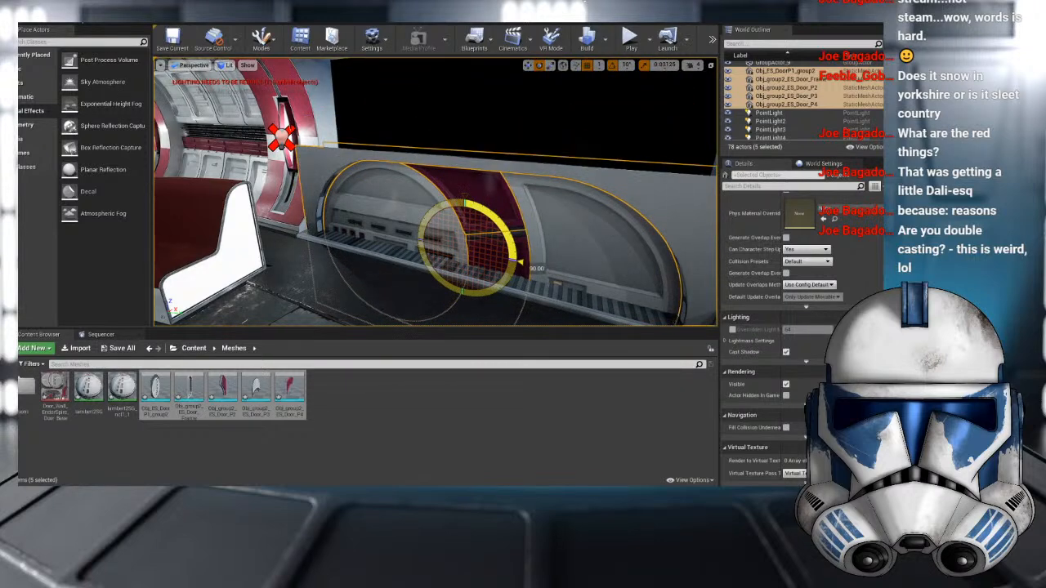
pyautogui.click(528, 65)
pyautogui.moveTo(455, 196); pyautogui.dragTo(456, 130)
pyautogui.keyDown('alt'); pyautogui.moveTo(513, 162); pyautogui.dragTo(416, 209); pyautogui.keyUp('alt')
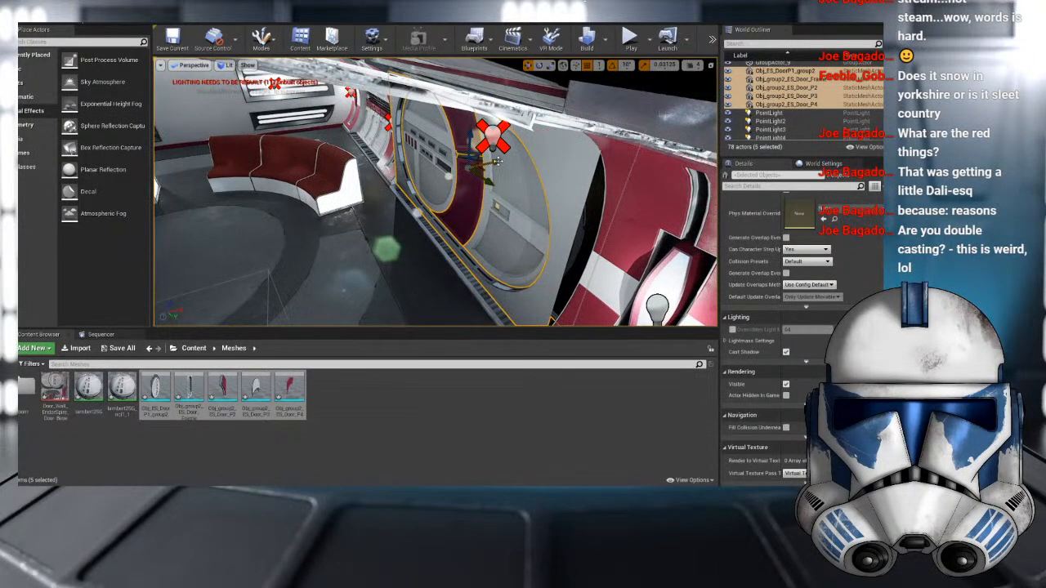
pyautogui.moveTo(495, 162); pyautogui.dragTo(522, 157)
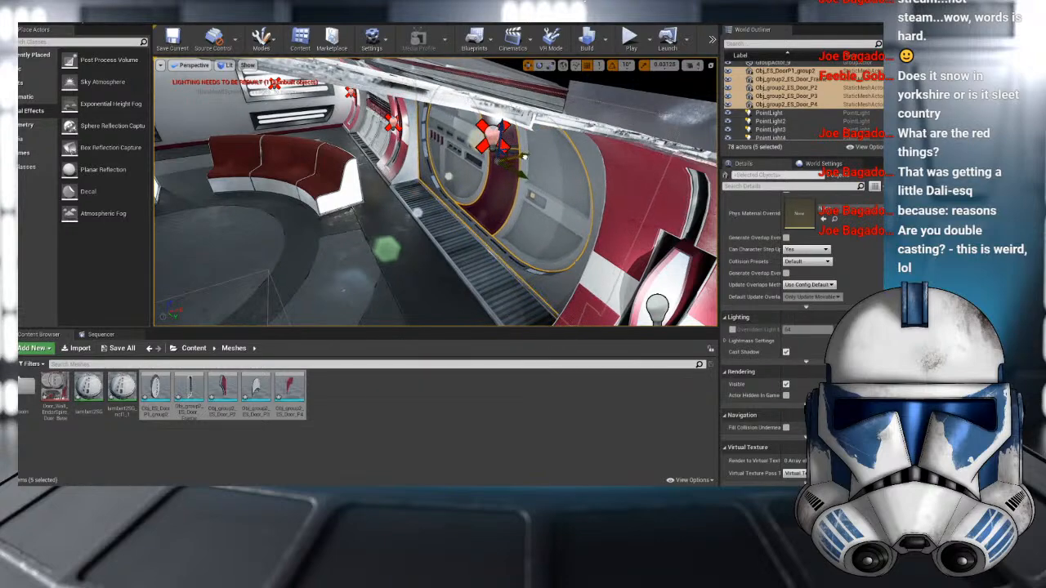
pyautogui.moveTo(458, 222); pyautogui.dragTo(498, 186, button='right')
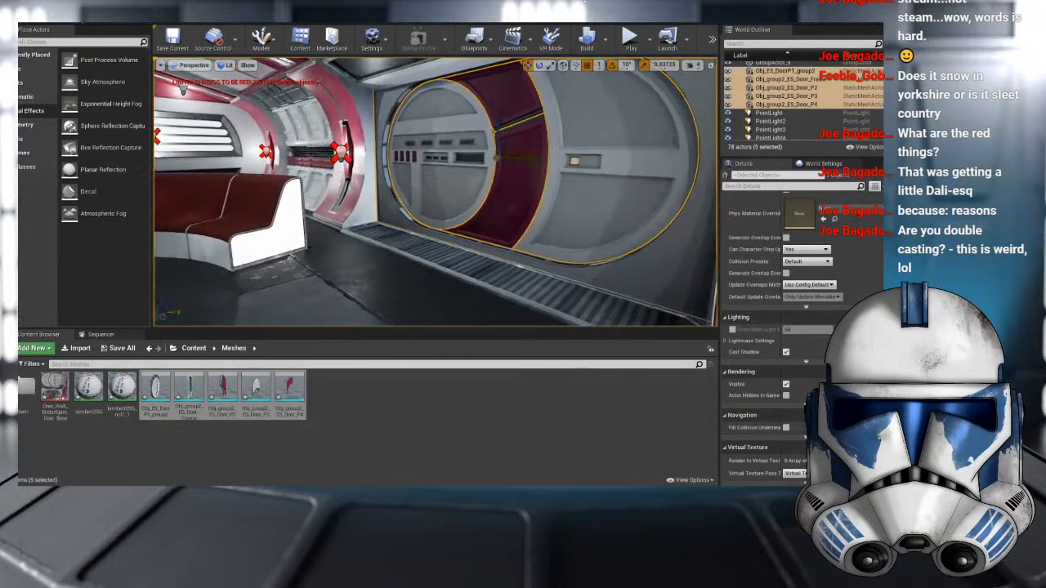
pyautogui.moveTo(502, 121); pyautogui.dragTo(499, 125)
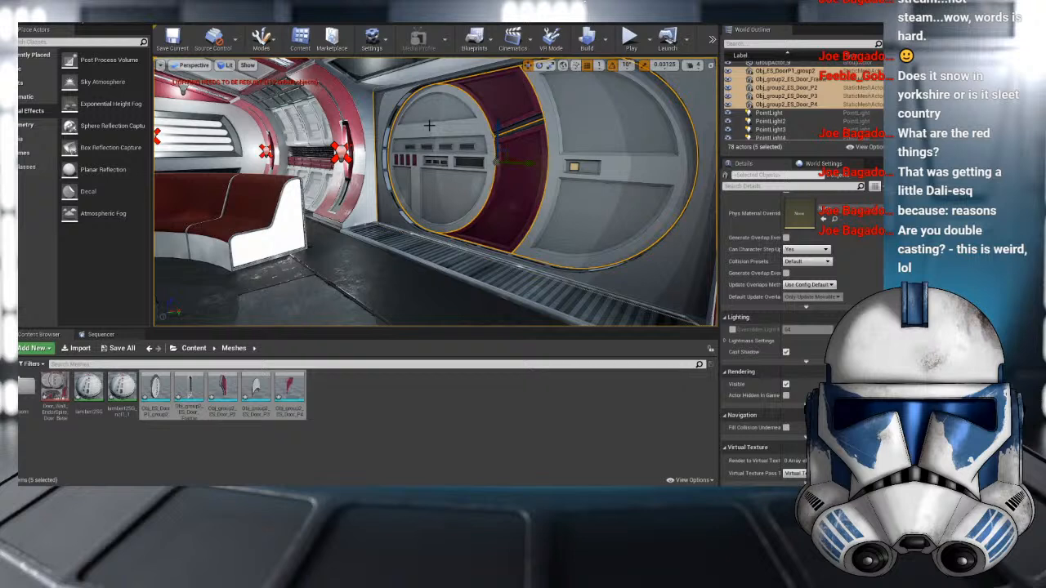
# - Try the ES_R_Wall material from the Wall materials folder on the door's surrounding frame
pyautogui.click(193, 348)
pyautogui.click(55, 388)
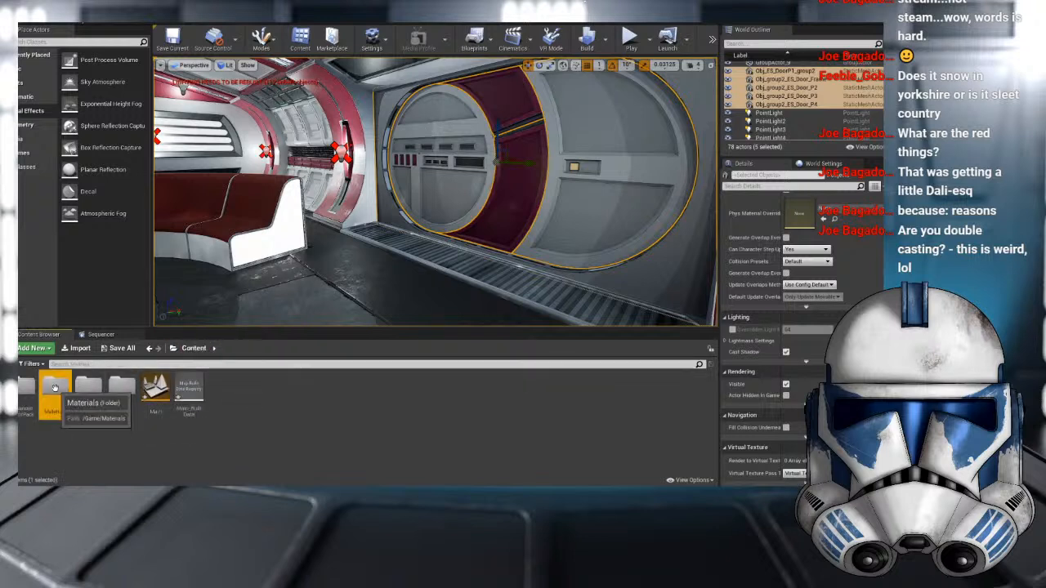
pyautogui.doubleClick(55, 388)
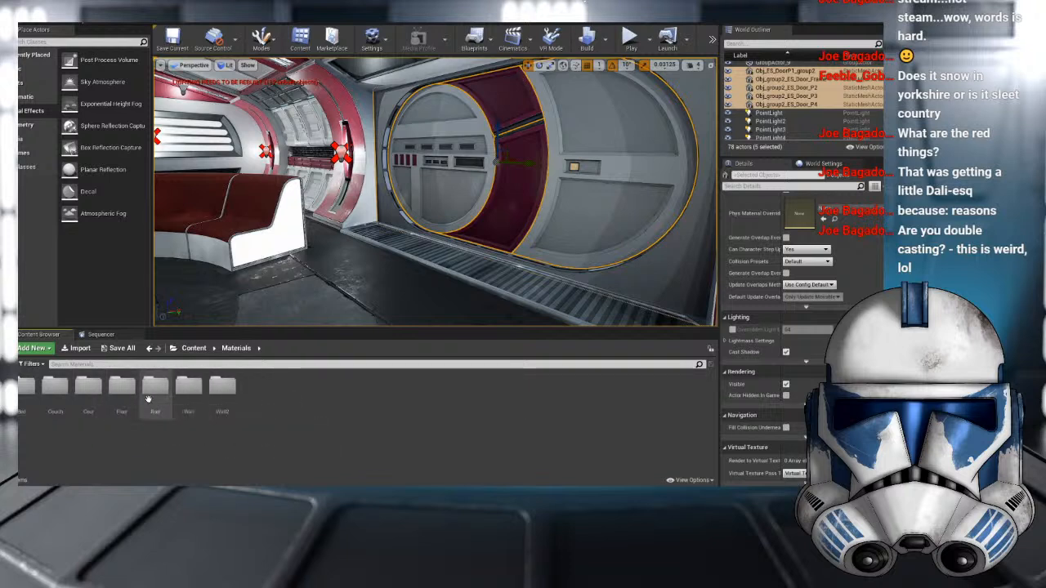
pyautogui.doubleClick(188, 388)
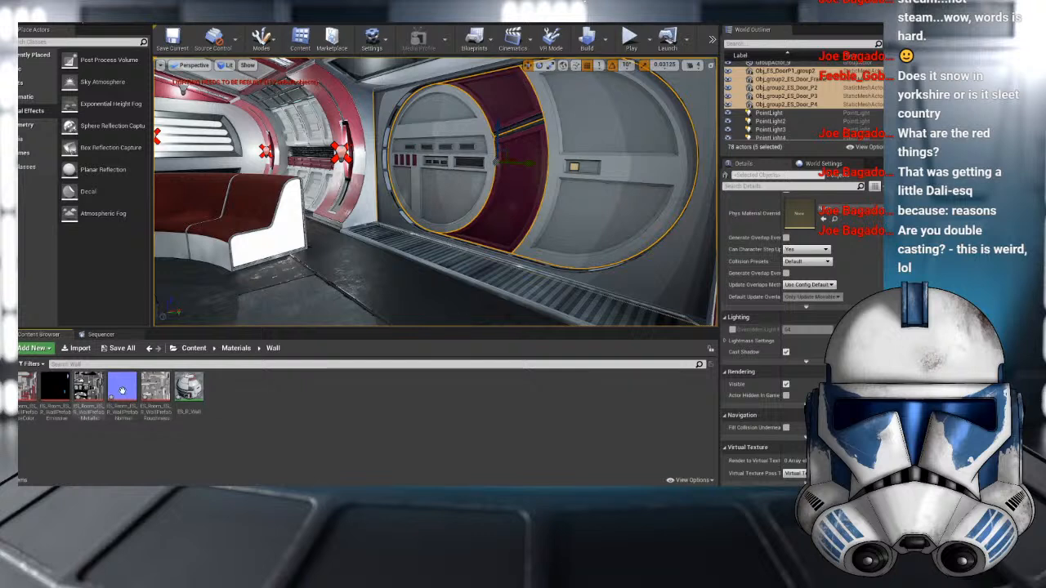
pyautogui.moveTo(188, 388); pyautogui.dragTo(392, 114)
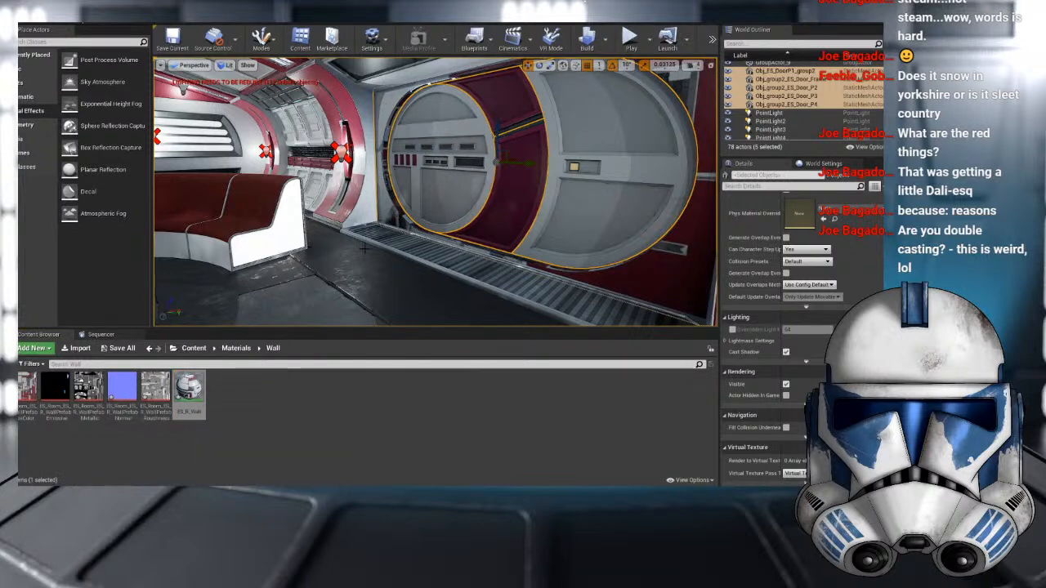
pyautogui.click(245, 348)
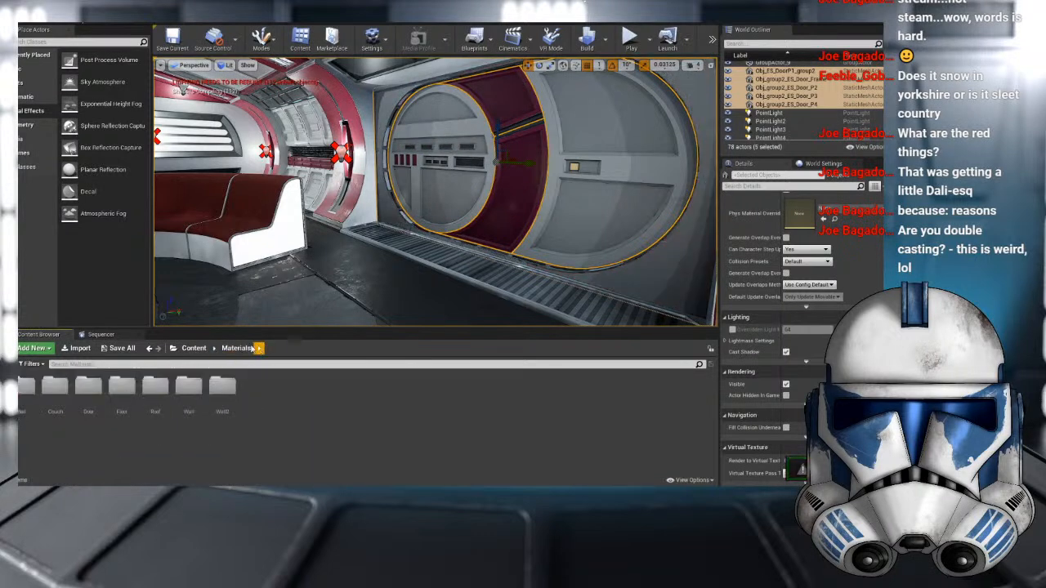
# - Apply the Door material from the Materials Door folder to the round door frame and the door panels
pyautogui.doubleClick(88, 388)
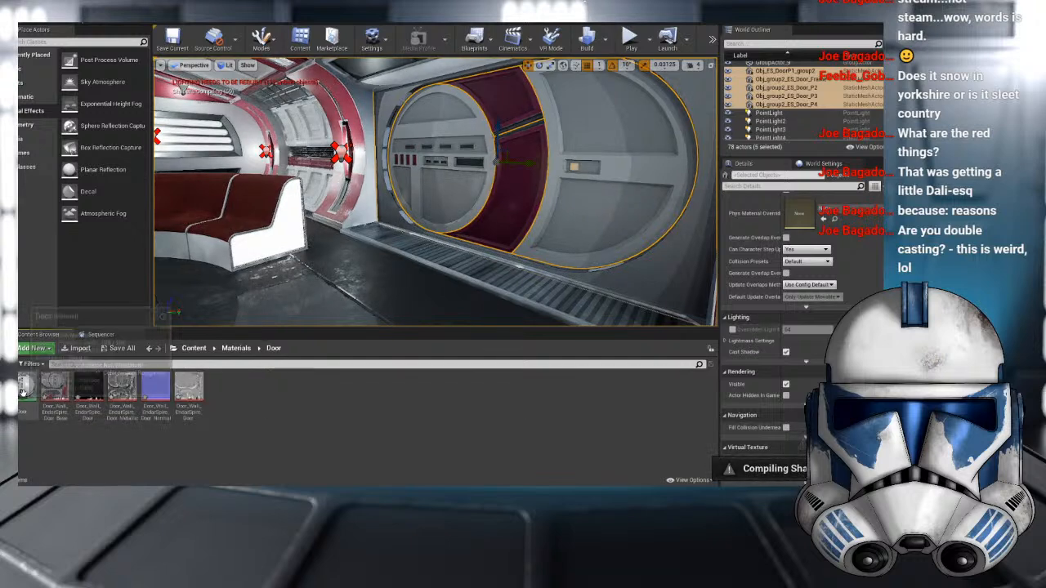
pyautogui.moveTo(23, 392); pyautogui.dragTo(392, 104)
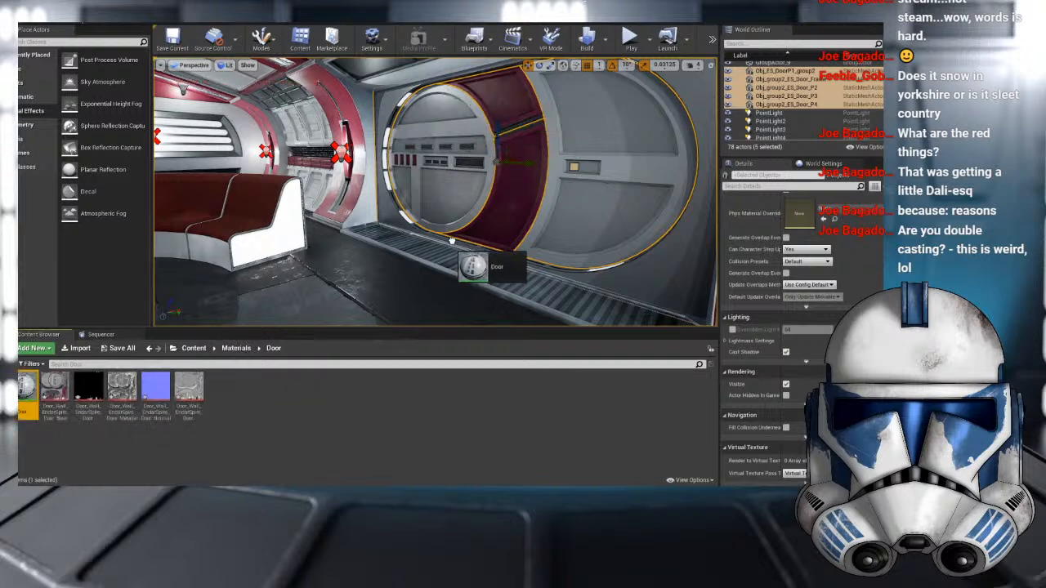
pyautogui.moveTo(29, 388); pyautogui.dragTo(573, 168)
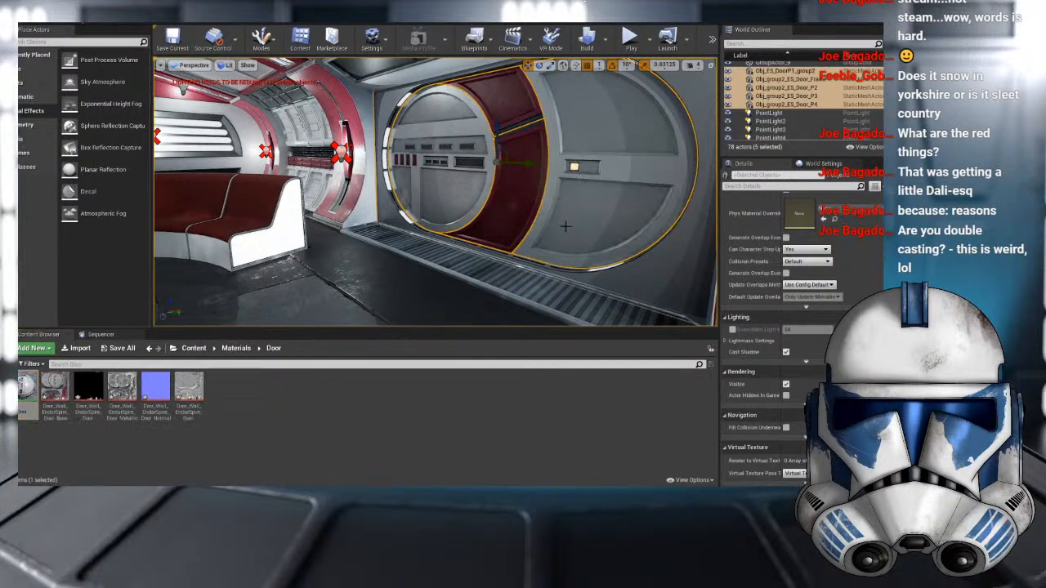
pyautogui.moveTo(564, 225); pyautogui.dragTo(653, 224, button='right')
pyautogui.moveTo(497, 201); pyautogui.dragTo(509, 163, button='right')
pyautogui.scroll(3, 497, 201)
pyautogui.scroll(-3, 510, 204)
pyautogui.scroll(-3, 510, 203)
# - Try sliding door part P1 and the upper red panel P2 sideways in the doorway, undoing each move
pyautogui.click(422, 222)
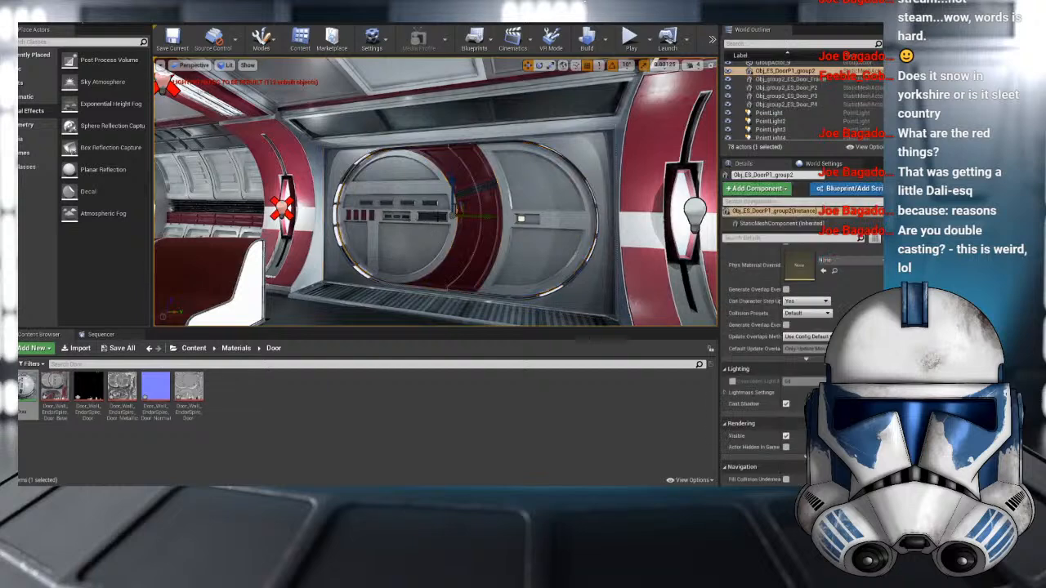
pyautogui.moveTo(479, 216); pyautogui.dragTo(373, 213)
pyautogui.hotkey('ctrl', 'z')
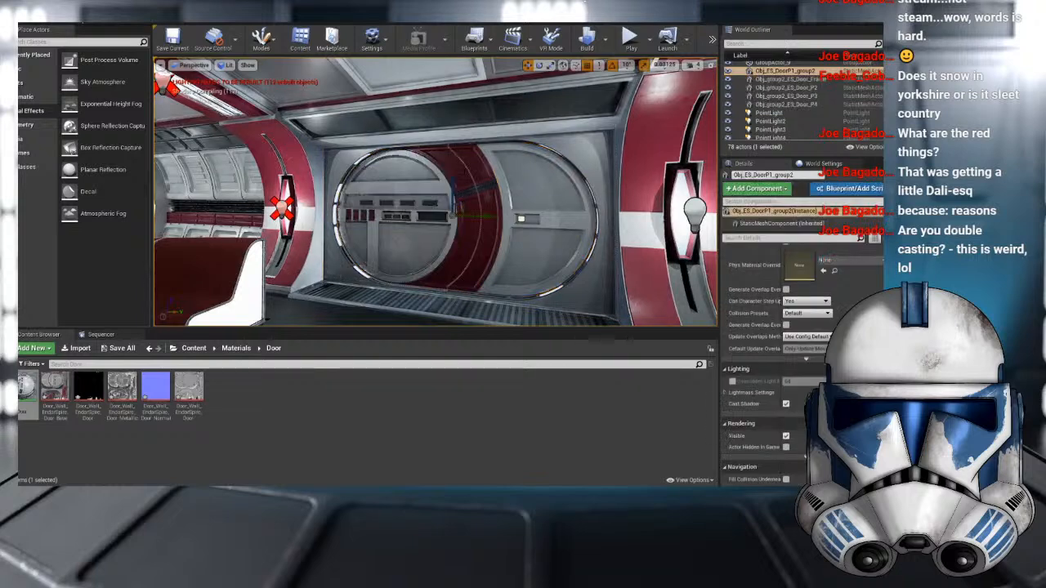
pyautogui.click(786, 88)
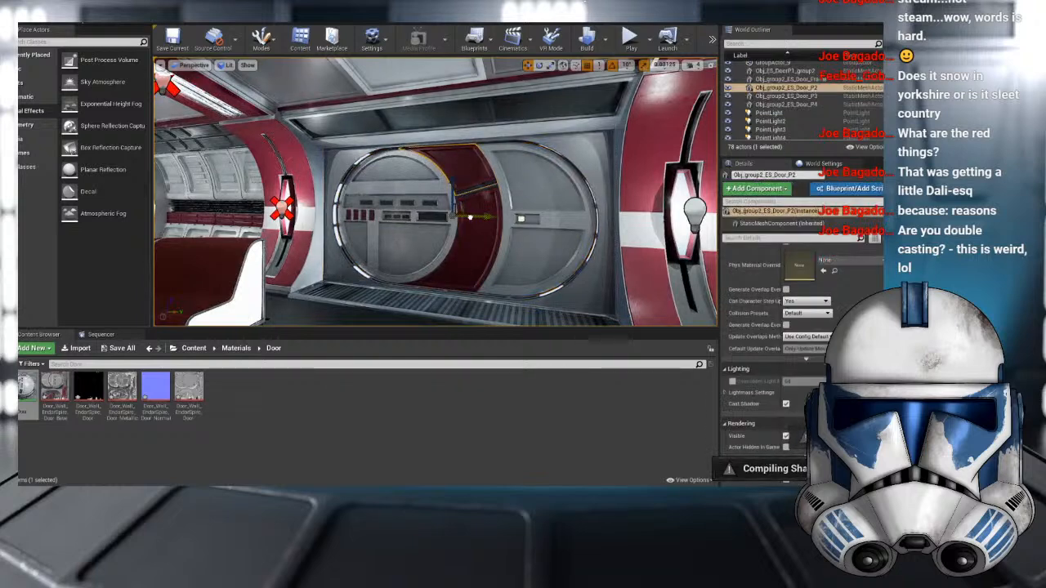
pyautogui.moveTo(484, 216); pyautogui.dragTo(462, 215)
pyautogui.hotkey('ctrl', 'z')
pyautogui.moveTo(462, 216); pyautogui.dragTo(441, 213, button='right')
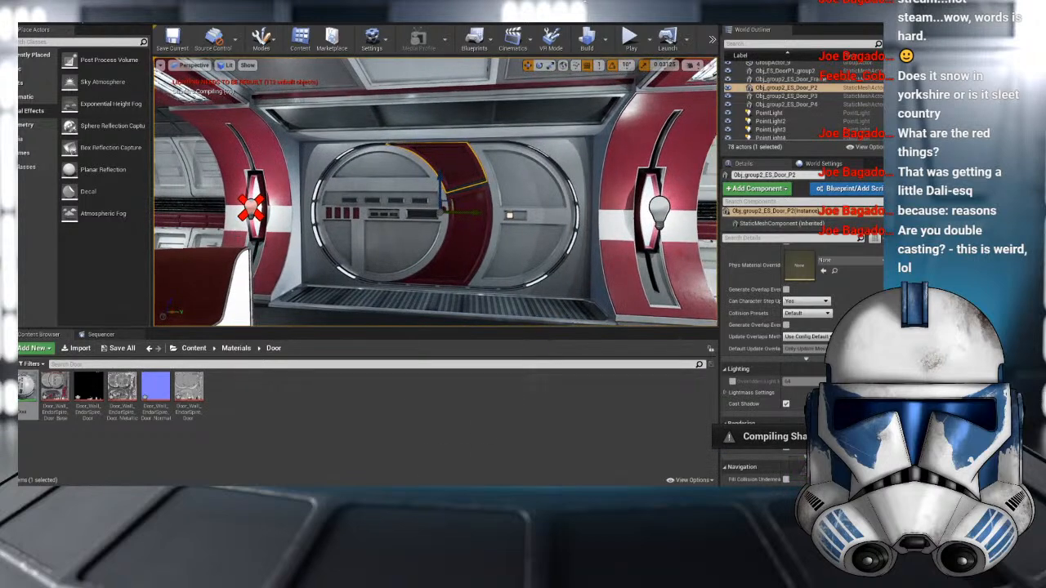
# - Switch to Maya, examine the two middle panel meshes P2 and P4, and expand the joint hierarchy under DoorROOT
pyautogui.moveTo(450, 485)
pyautogui.click(482, 457)
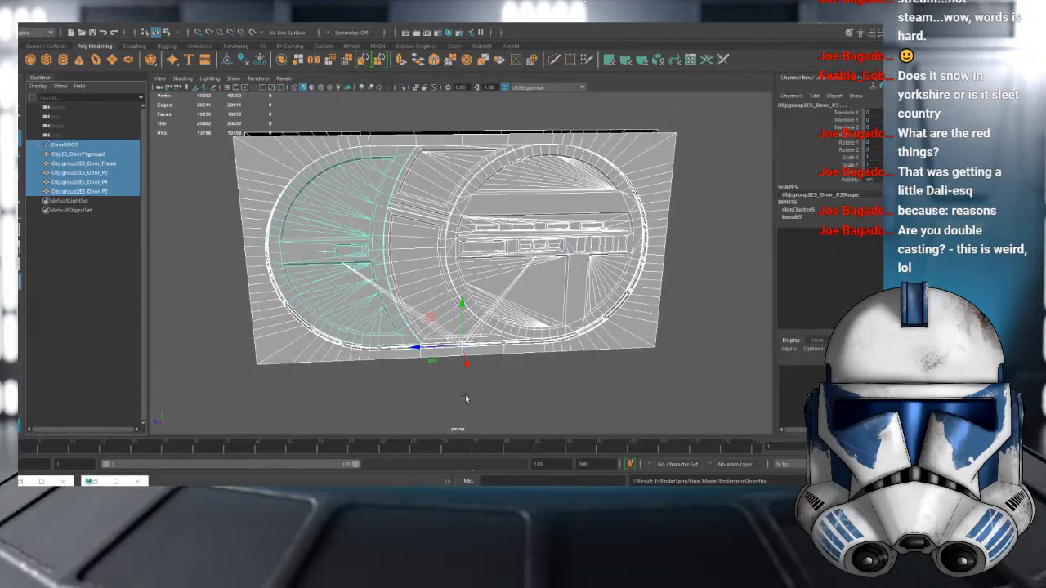
pyautogui.click(541, 250)
pyautogui.click(543, 245)
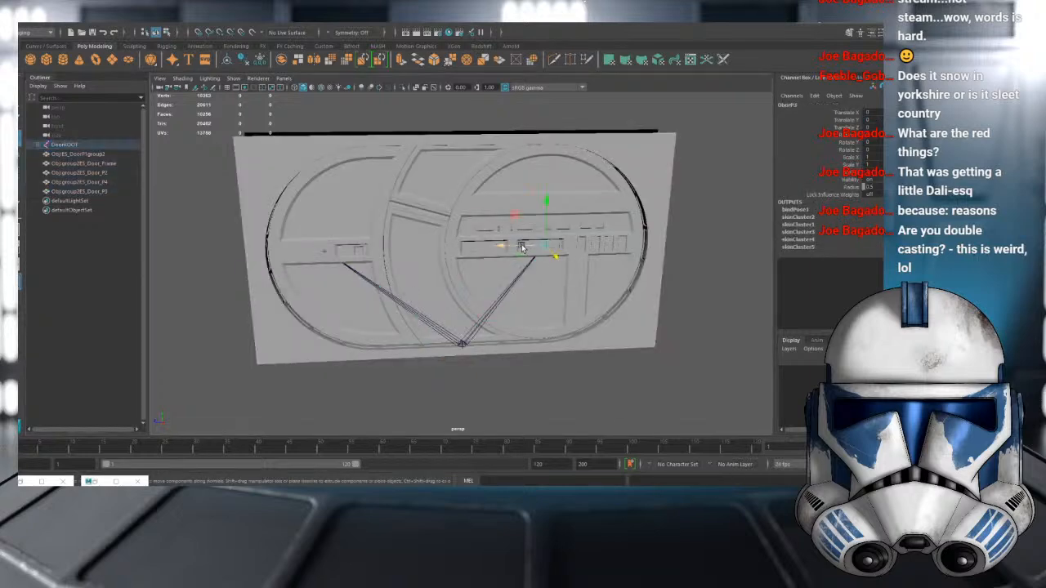
pyautogui.click(434, 201)
pyautogui.click(440, 233)
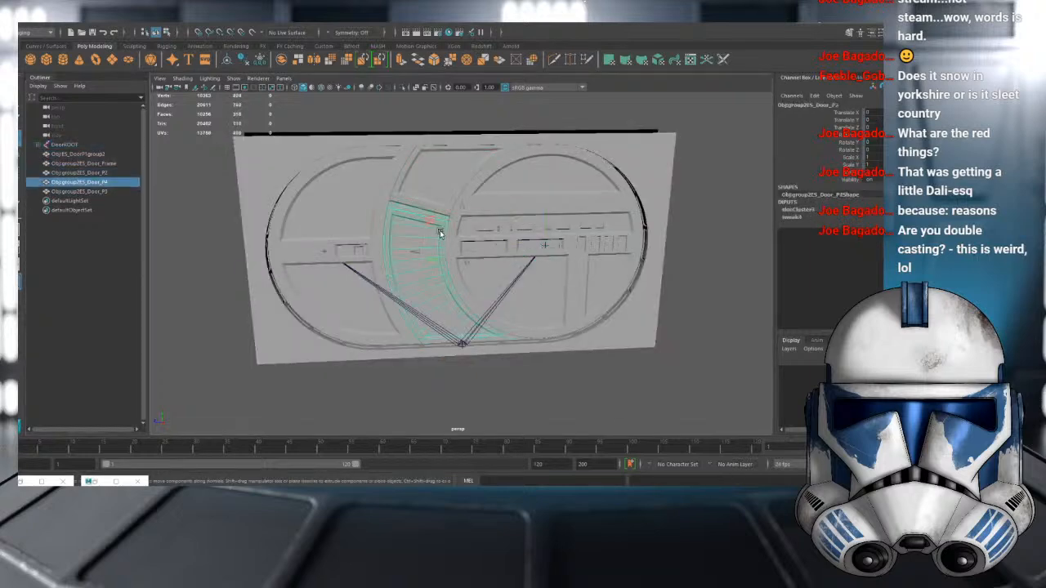
pyautogui.keyDown('shift'); pyautogui.click(430, 194); pyautogui.keyUp('shift')
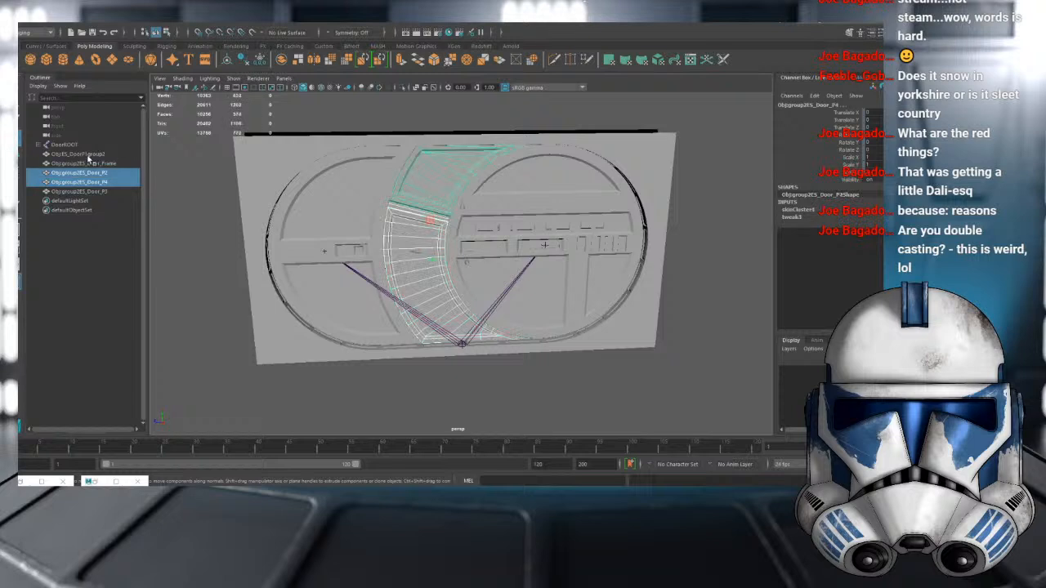
pyautogui.click(42, 146)
pyautogui.click(66, 163)
pyautogui.click(49, 164)
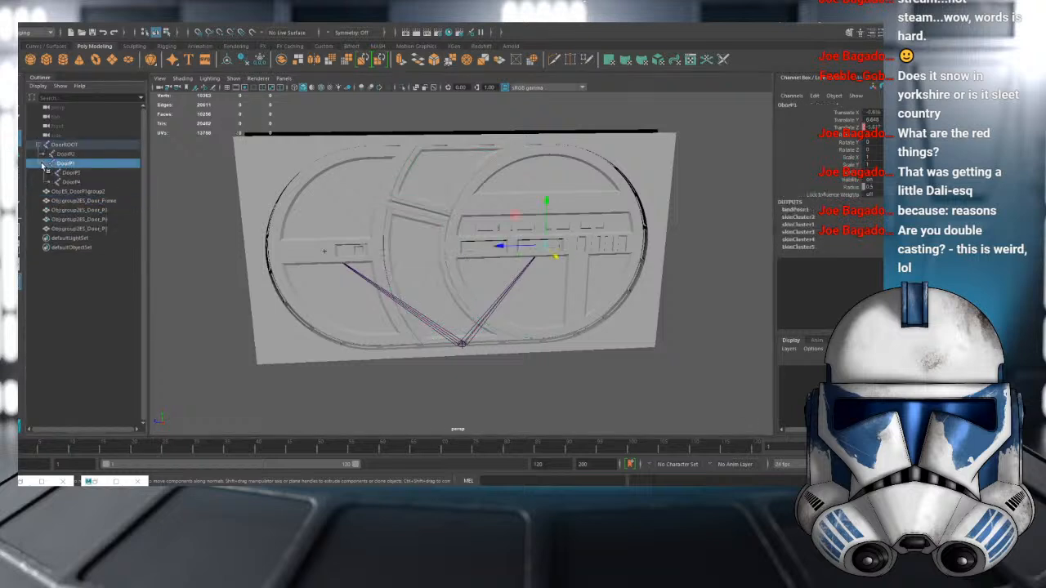
# - Slide the DoorP3 and DoorP4 joints sideways together and try freezing their transformations
pyautogui.click(72, 173)
pyautogui.keyDown('shift'); pyautogui.click(75, 181); pyautogui.keyUp('shift')
pyautogui.moveTo(499, 245); pyautogui.dragTo(416, 226)
pyautogui.click(191, 23)
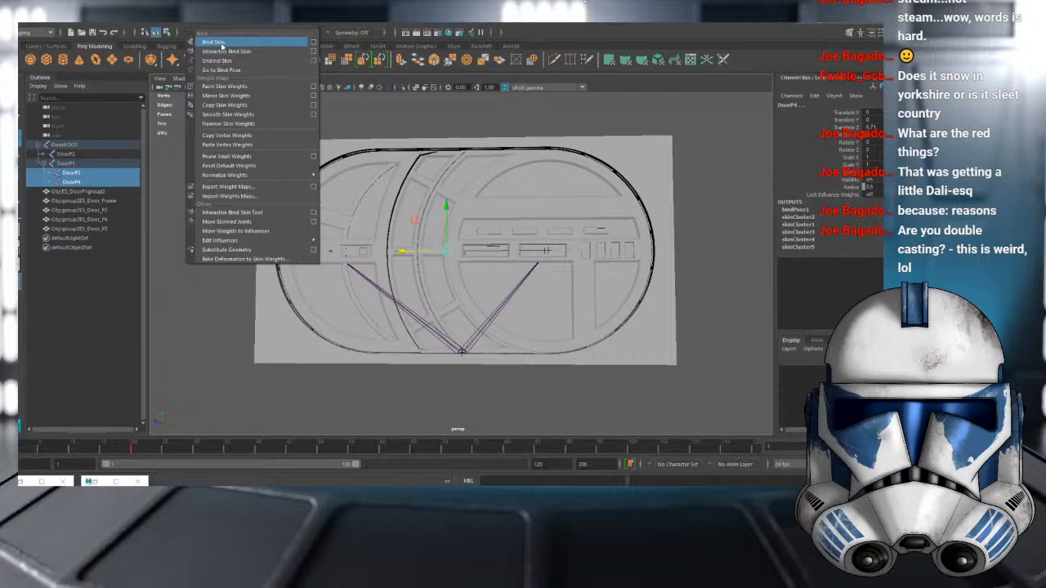
pyautogui.moveTo(98, 23)
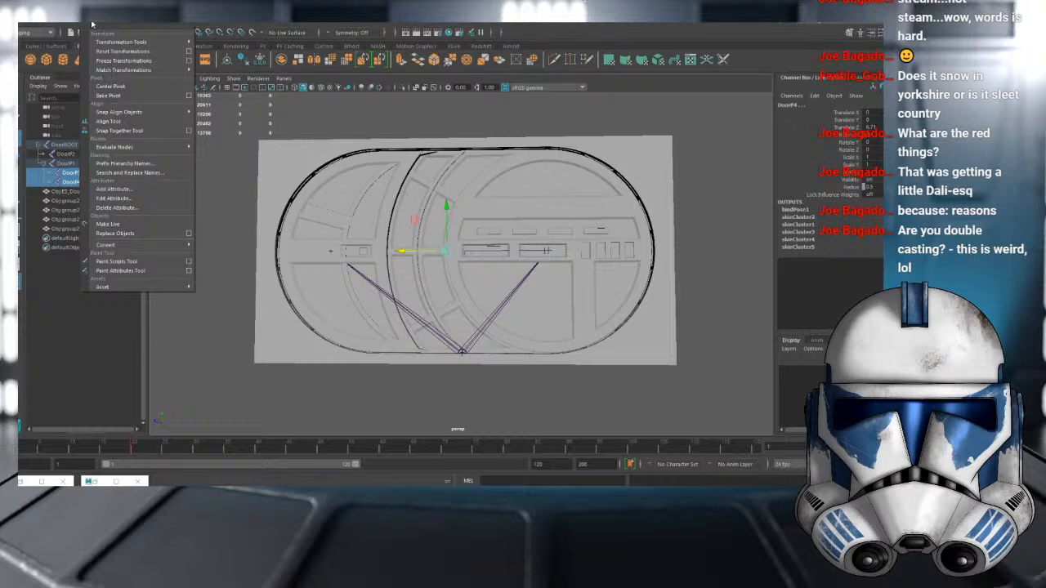
pyautogui.click(122, 61)
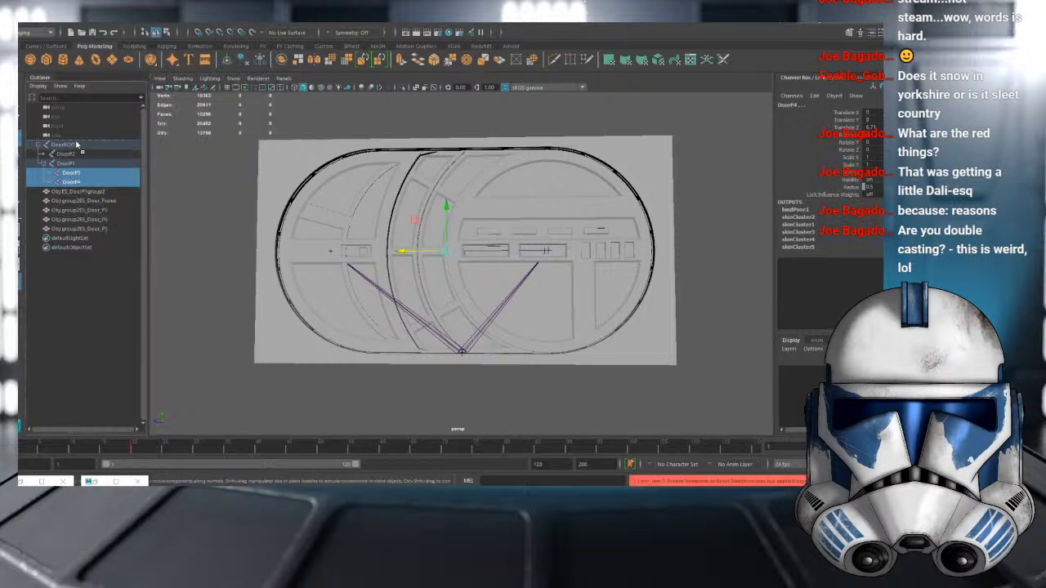
# - Try unparenting DoorP3 and DoorP4 to the top level with DoorP4's Translate Z at 0, and undo back to the original hierarchy
pyautogui.moveTo(76, 144); pyautogui.dragTo(75, 142)
pyautogui.doubleClick(870, 127)
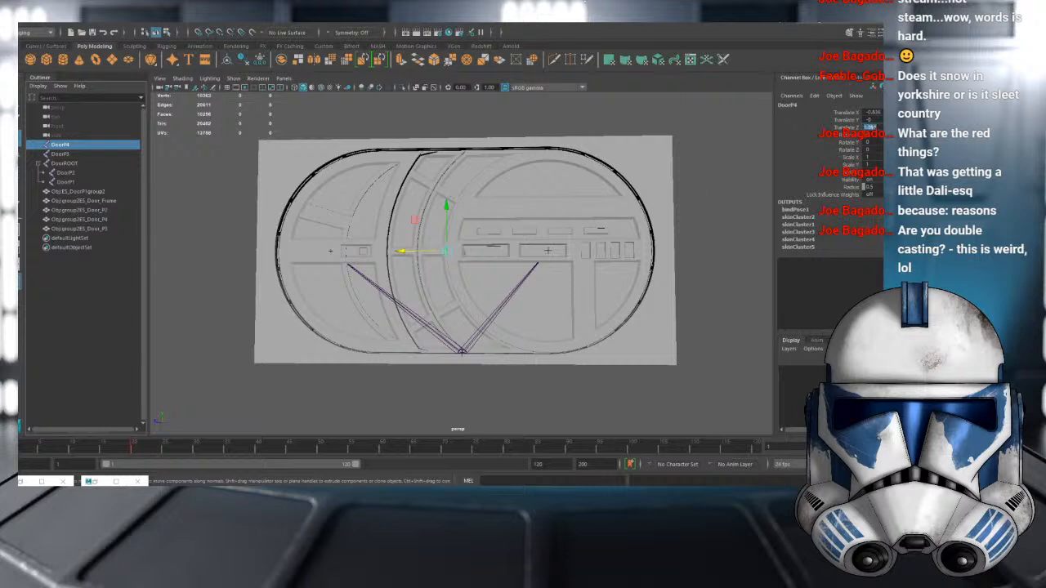
pyautogui.press('Return')
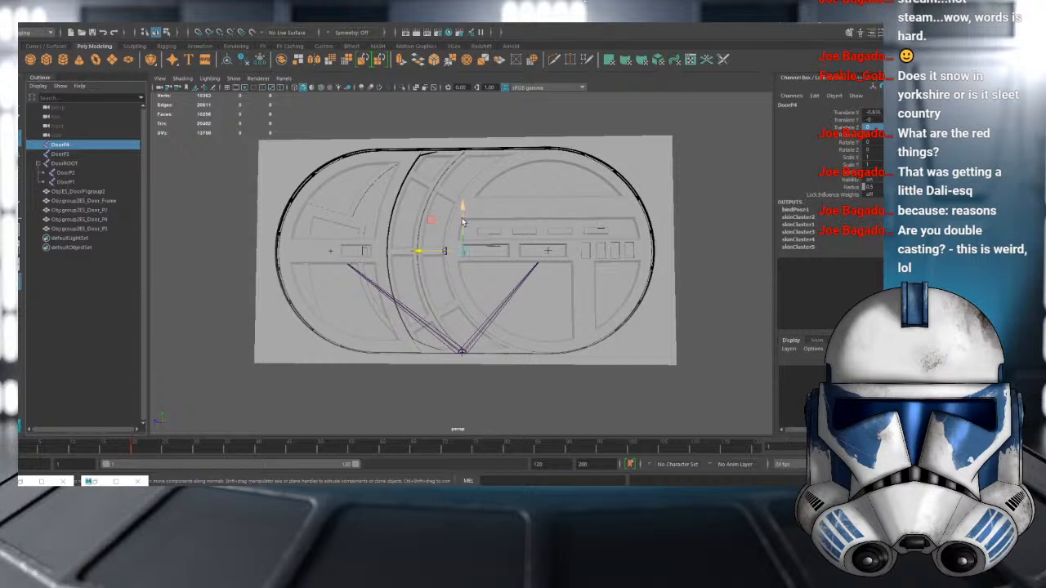
pyautogui.moveTo(101, 448); pyautogui.dragTo(20, 448)
pyautogui.keyDown('alt'); pyautogui.moveTo(408, 352); pyautogui.dragTo(427, 363); pyautogui.keyUp('alt')
pyautogui.hotkey('ctrl', 'z')
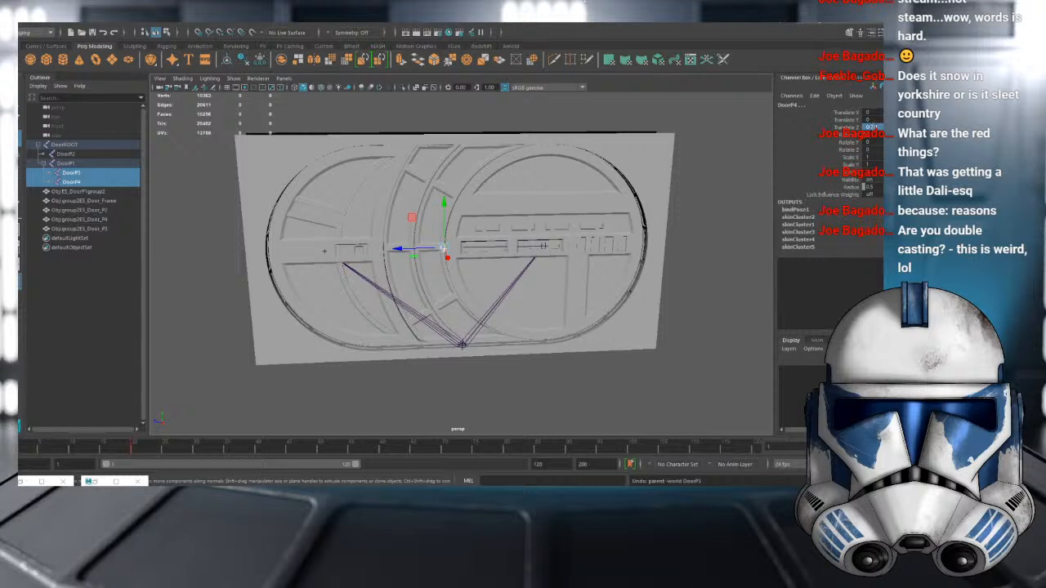
# - Reset the Translate Z of joints DoorP3 and DoorP4, and move both out of DoorP1 to the top level
pyautogui.click(874, 126)
pyautogui.click(761, 160)
pyautogui.click(388, 201)
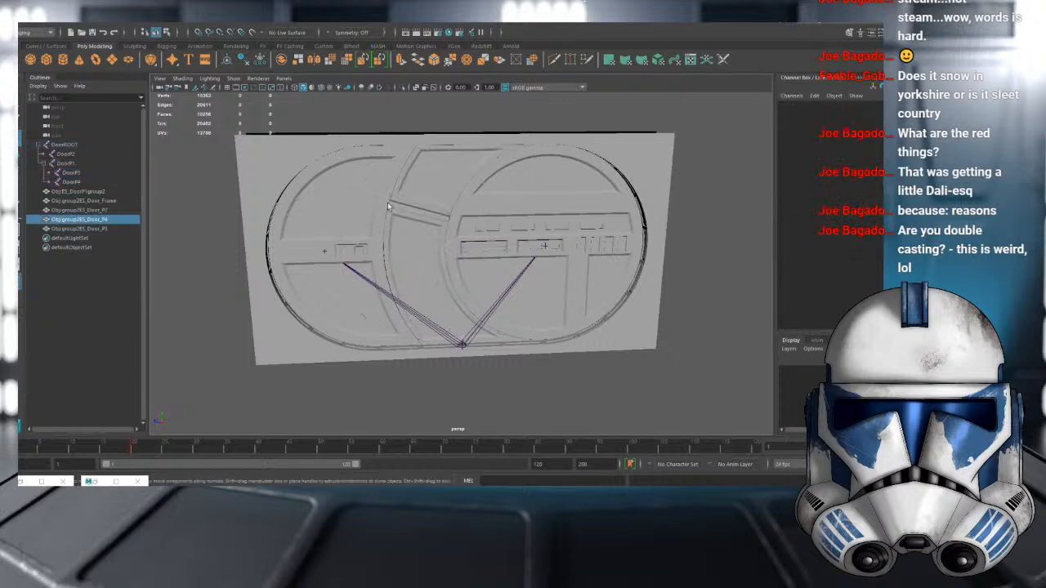
pyautogui.click(83, 173)
pyautogui.keyDown('shift'); pyautogui.click(81, 182); pyautogui.keyUp('shift')
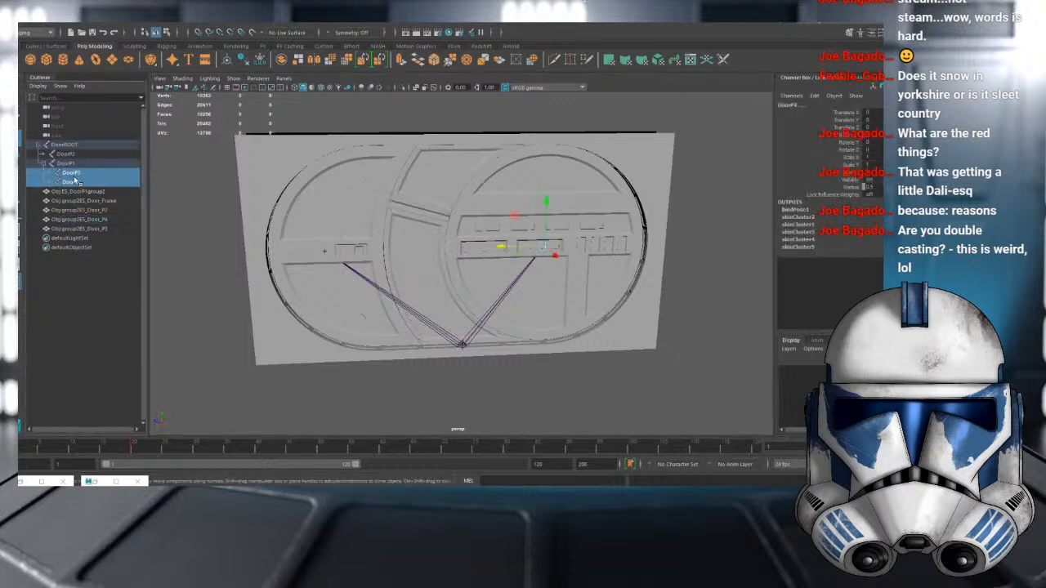
pyautogui.moveTo(75, 178); pyautogui.dragTo(82, 146, button='middle')
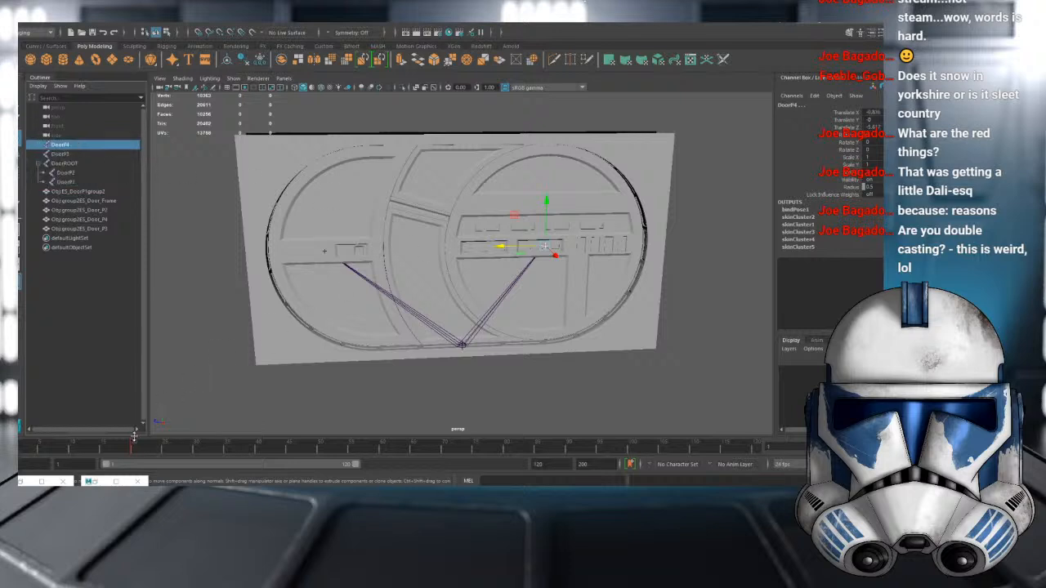
# - Try setting joint DoorP4's Translate X to 0, and undo the change
pyautogui.moveTo(51, 445)
pyautogui.mouseDown()
pyautogui.moveTo(136, 442)
pyautogui.moveTo(19, 445)
pyautogui.mouseUp()
pyautogui.press('w')
pyautogui.click(409, 191)
pyautogui.keyDown('shift'); pyautogui.click(407, 227); pyautogui.keyUp('shift')
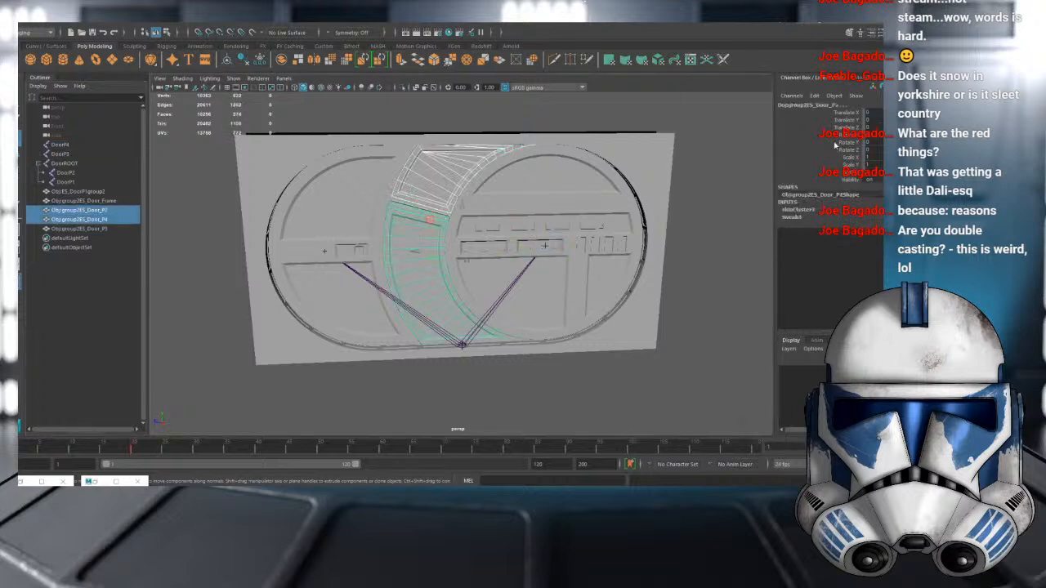
pyautogui.click(64, 145)
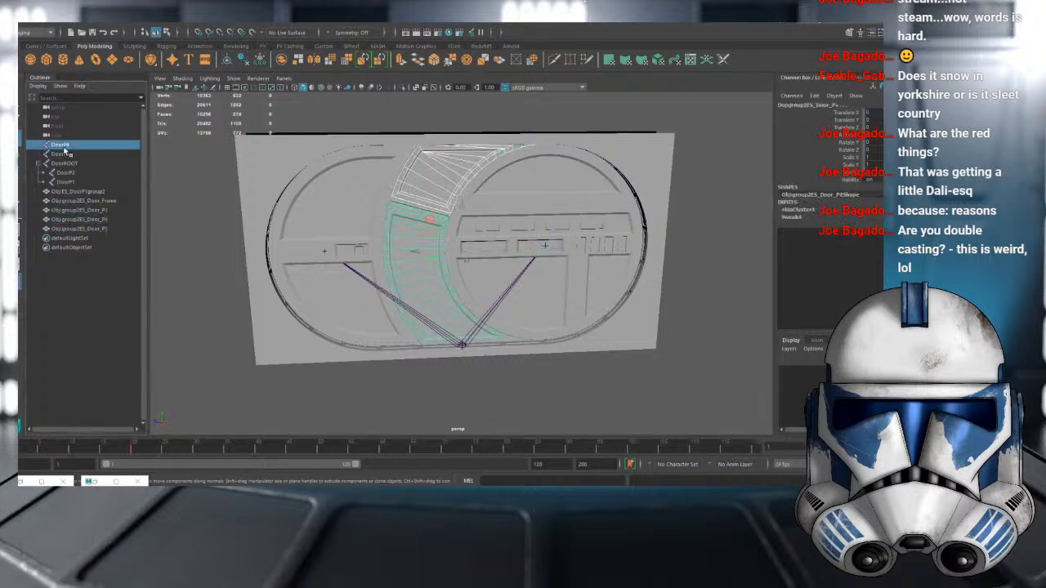
pyautogui.click(872, 112)
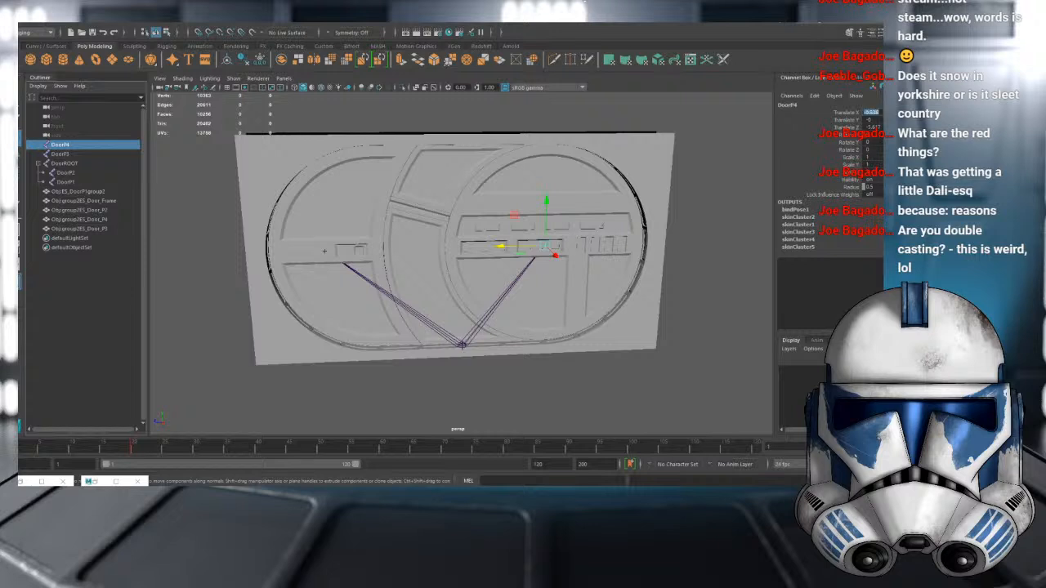
pyautogui.click(736, 193)
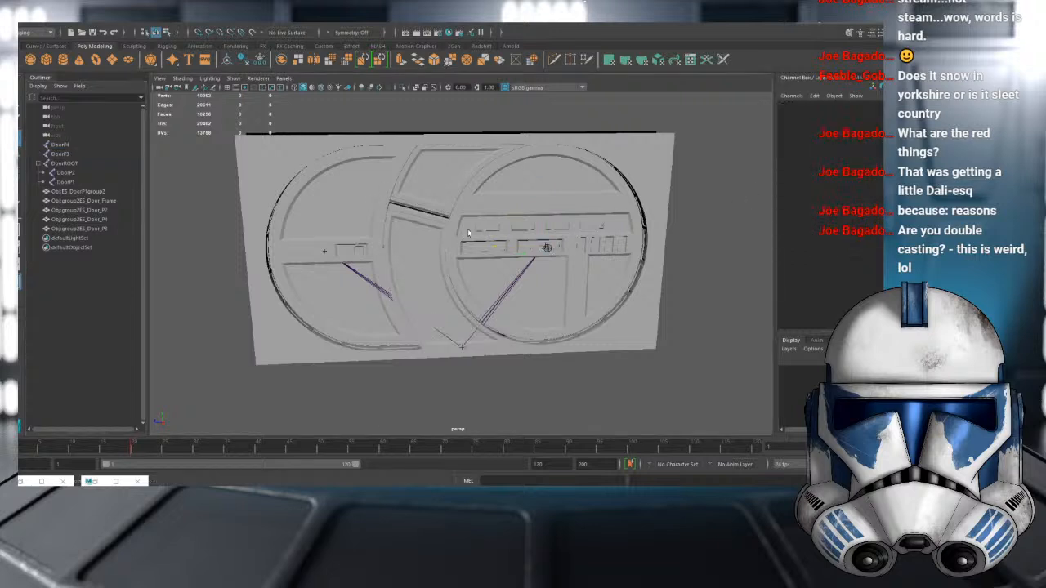
pyautogui.hotkey('ctrl', 'z')
pyautogui.hotkey('ctrl', 'z')
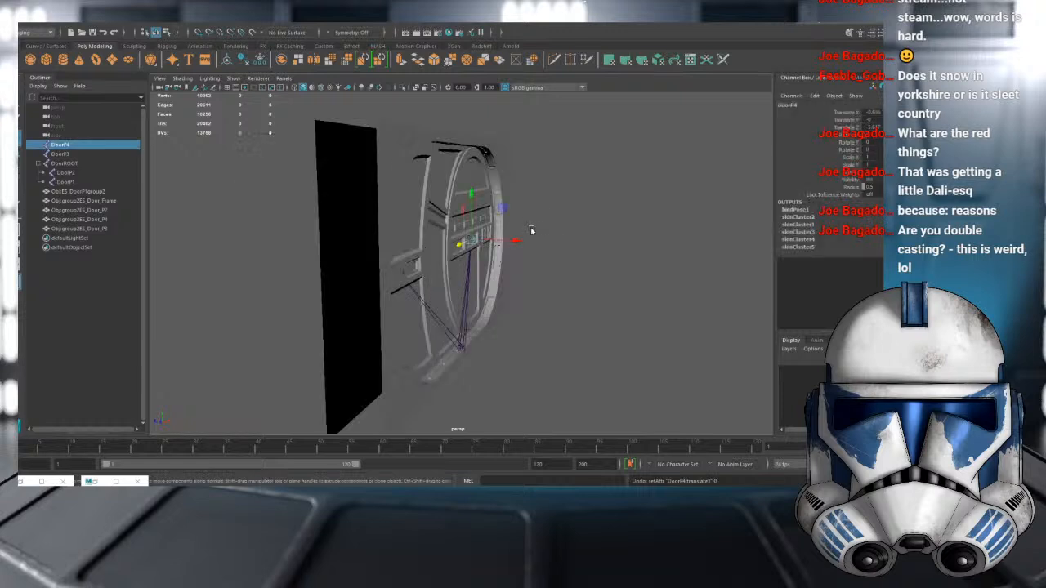
pyautogui.hotkey('ctrl', 'z')
pyautogui.scroll(3, 420, 243)
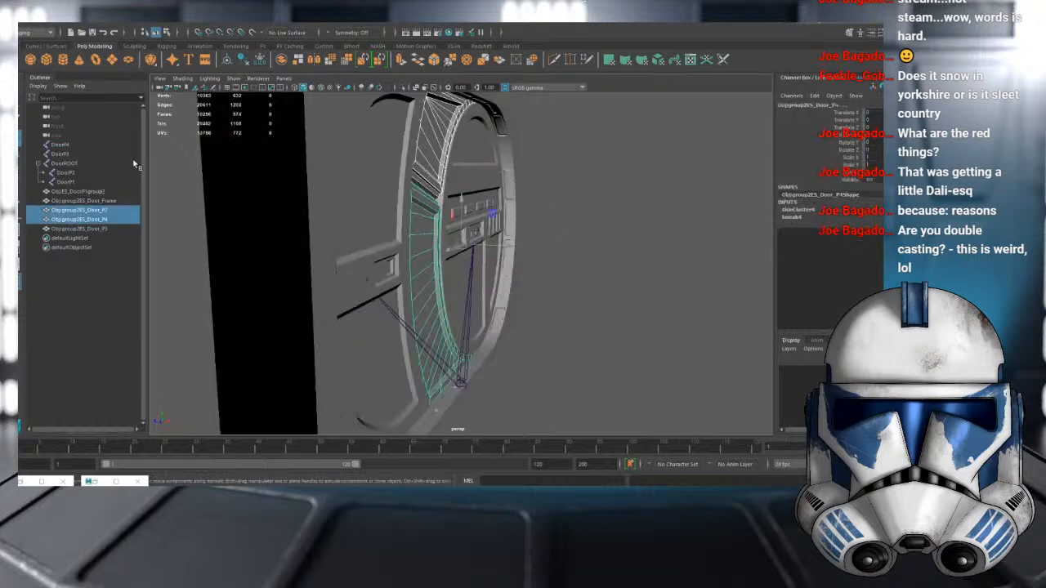
# - Try setting joint DoorP3's Translate X to 0, and undo it
pyautogui.click(135, 154)
pyautogui.click(873, 112)
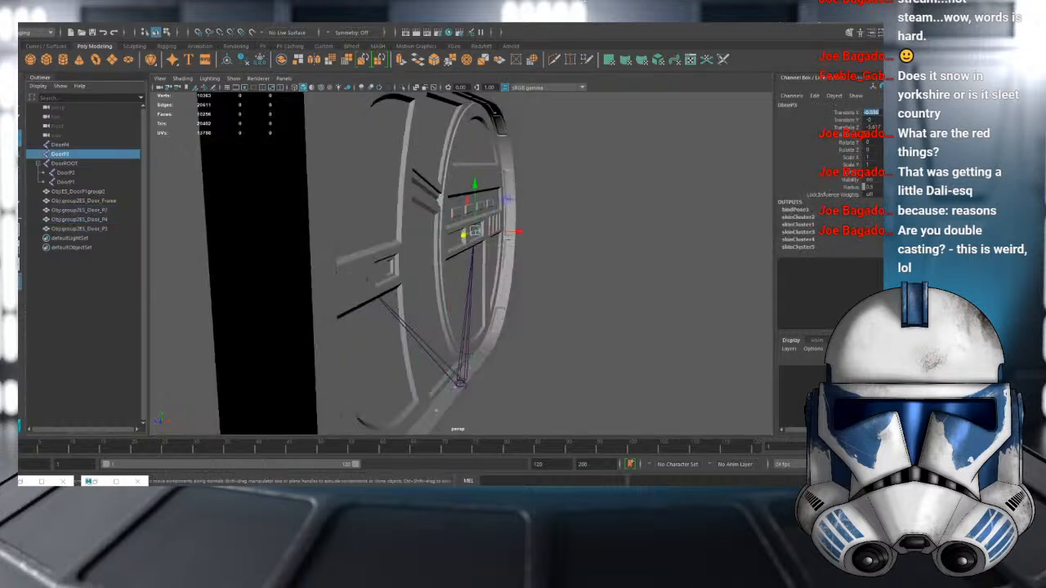
pyautogui.write('0')
pyautogui.press('Return')
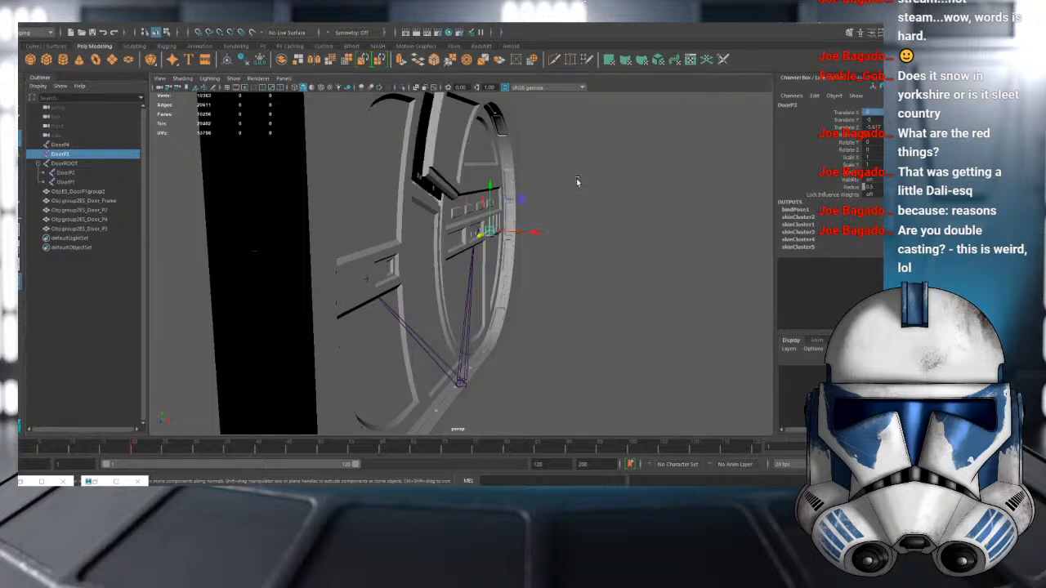
pyautogui.hotkey('ctrl', 'z')
# - Change joint DoorP3's Translate Z to slide the upper middle panel, and check it against the lower panel mesh
pyautogui.click(870, 127)
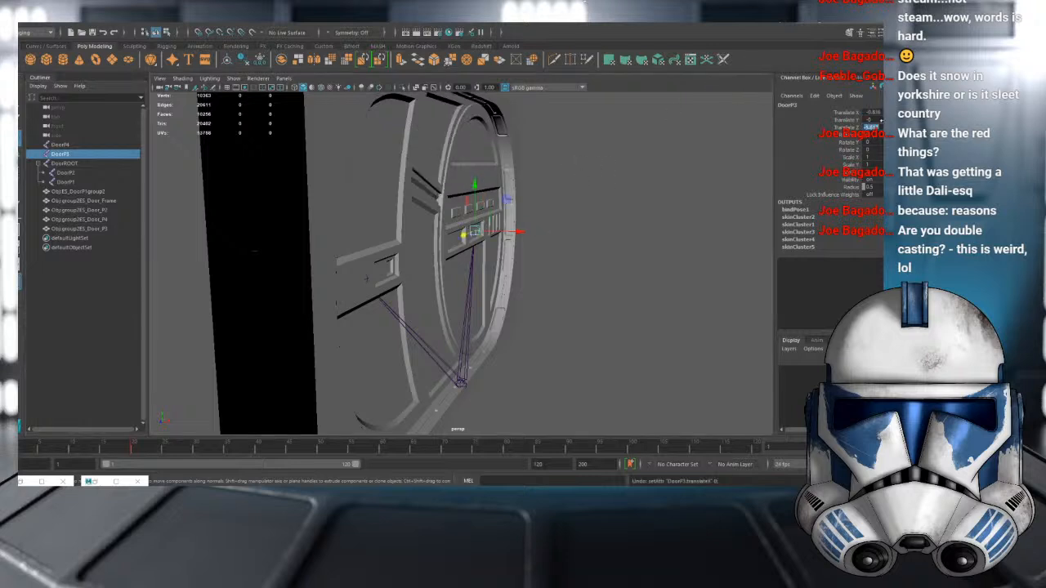
pyautogui.click(691, 163)
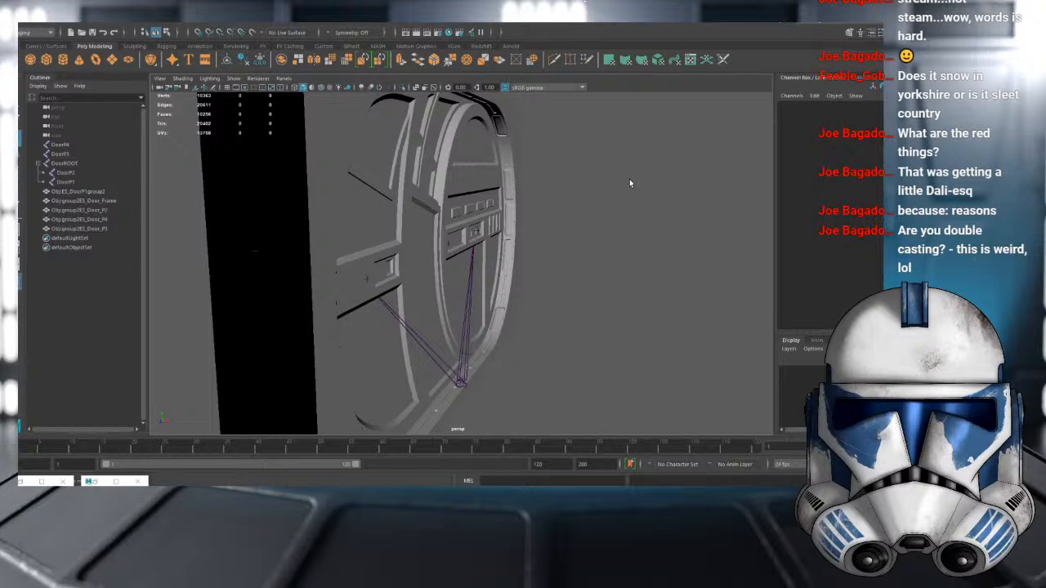
pyautogui.scroll(-3, 547, 215)
pyautogui.click(425, 213)
pyautogui.keyDown('alt'); pyautogui.moveTo(497, 208); pyautogui.dragTo(428, 221); pyautogui.keyUp('alt')
pyautogui.click(427, 229)
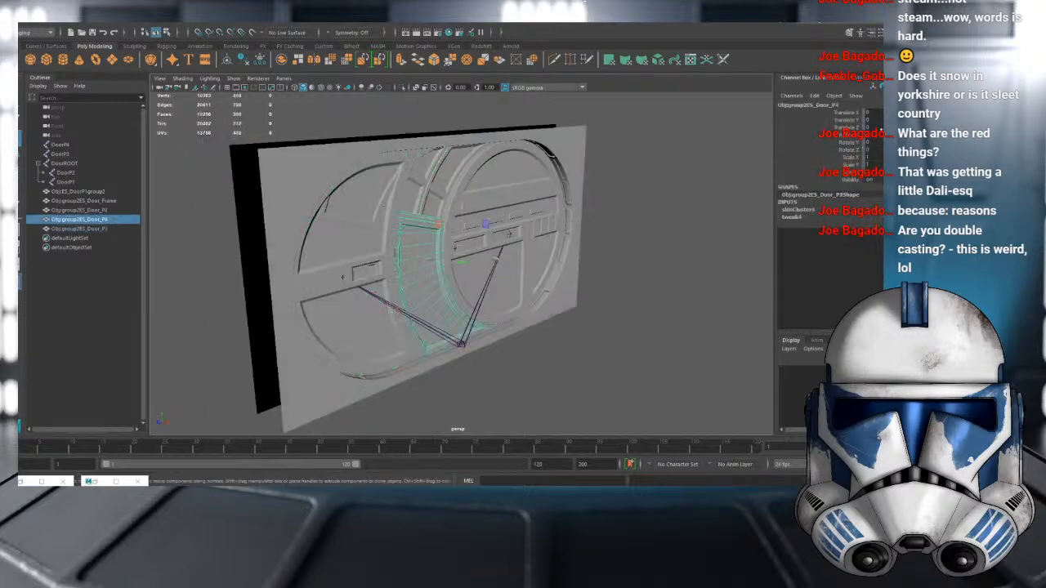
# - Set joint DoorP4's Translate Y and Translate Z to 0 to slide the lower middle panel
pyautogui.click(71, 144)
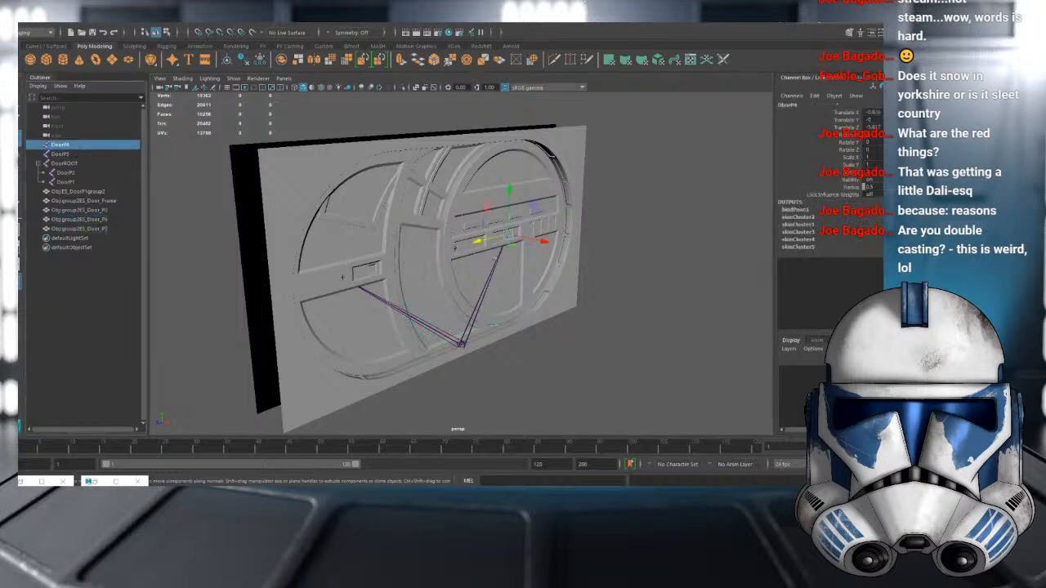
pyautogui.click(678, 167)
pyautogui.keyDown('alt'); pyautogui.moveTo(656, 186); pyautogui.dragTo(602, 223); pyautogui.keyUp('alt')
pyautogui.click(602, 223)
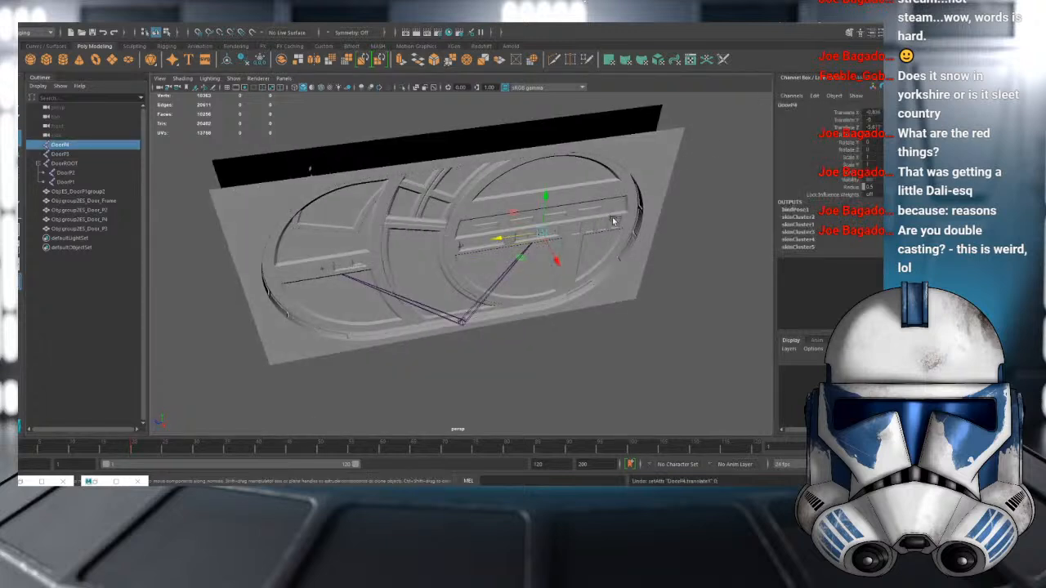
pyautogui.click(867, 120)
pyautogui.press('Return')
pyautogui.press('Tab')
pyautogui.write('0')
pyautogui.press('Return')
pyautogui.keyDown('alt'); pyautogui.moveTo(716, 196); pyautogui.dragTo(539, 165); pyautogui.keyUp('alt')
pyautogui.moveTo(96, 445); pyautogui.dragTo(18, 446)
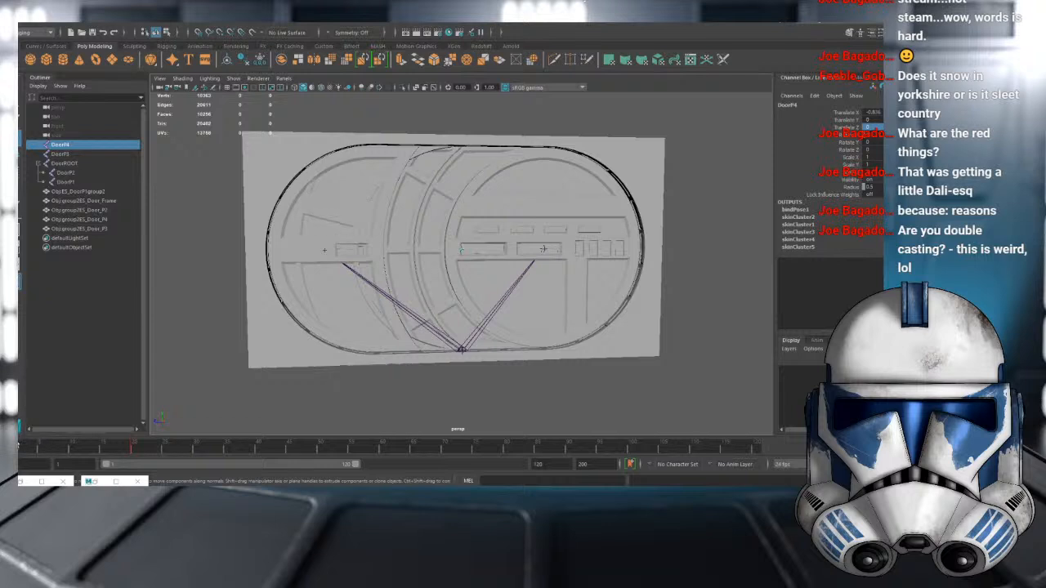
# - Isolate the upper and lower middle door panels, scrub the opening animation, and check their motion against the full door
pyautogui.keyDown('alt'); pyautogui.moveTo(291, 311); pyautogui.dragTo(335, 252); pyautogui.keyUp('alt')
pyautogui.click(326, 241)
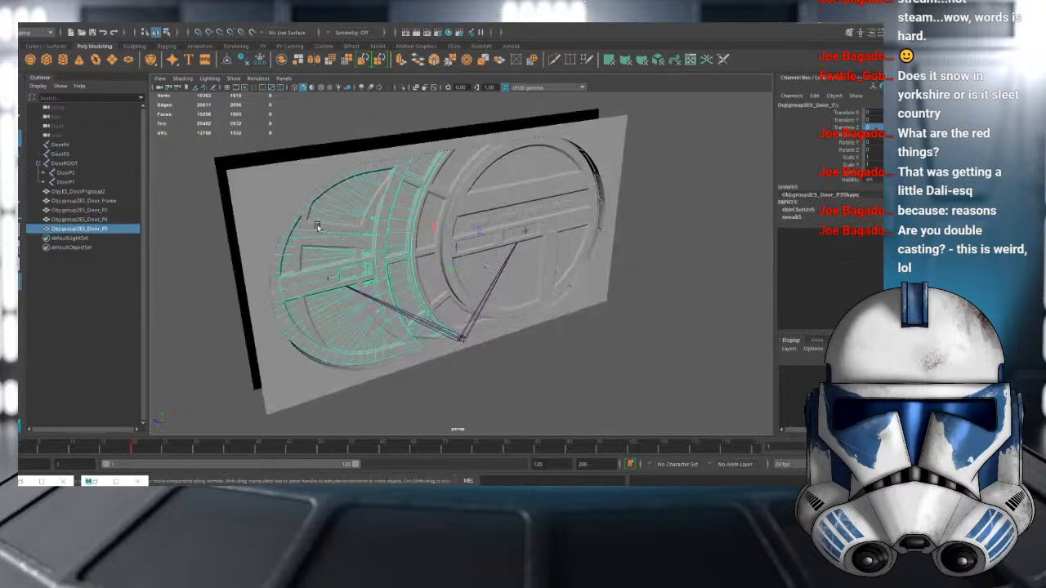
pyautogui.click(300, 240)
pyautogui.keyDown('shift'); pyautogui.click(308, 223); pyautogui.keyUp('shift')
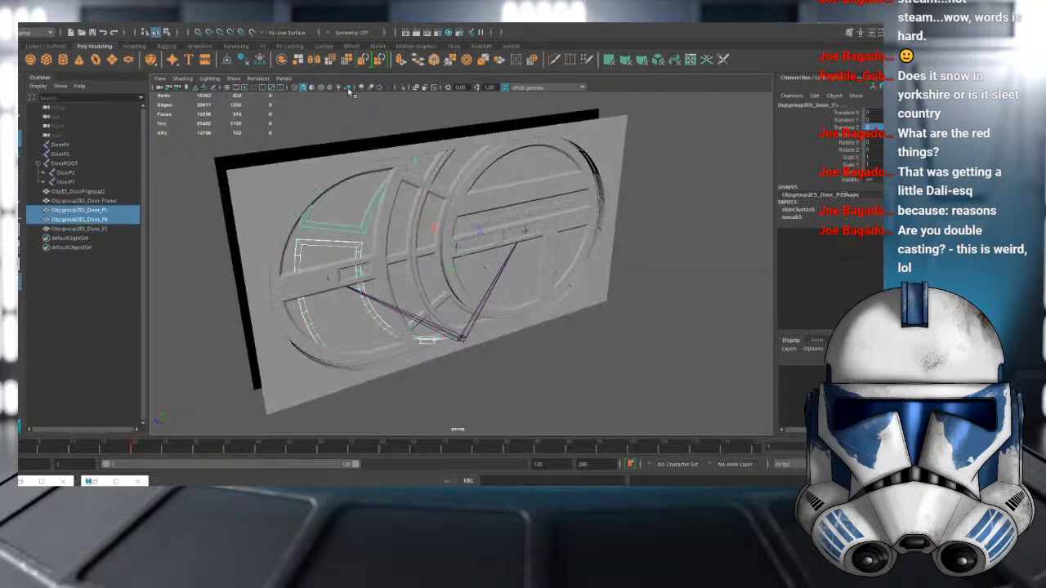
pyautogui.click(413, 88)
pyautogui.click(272, 249)
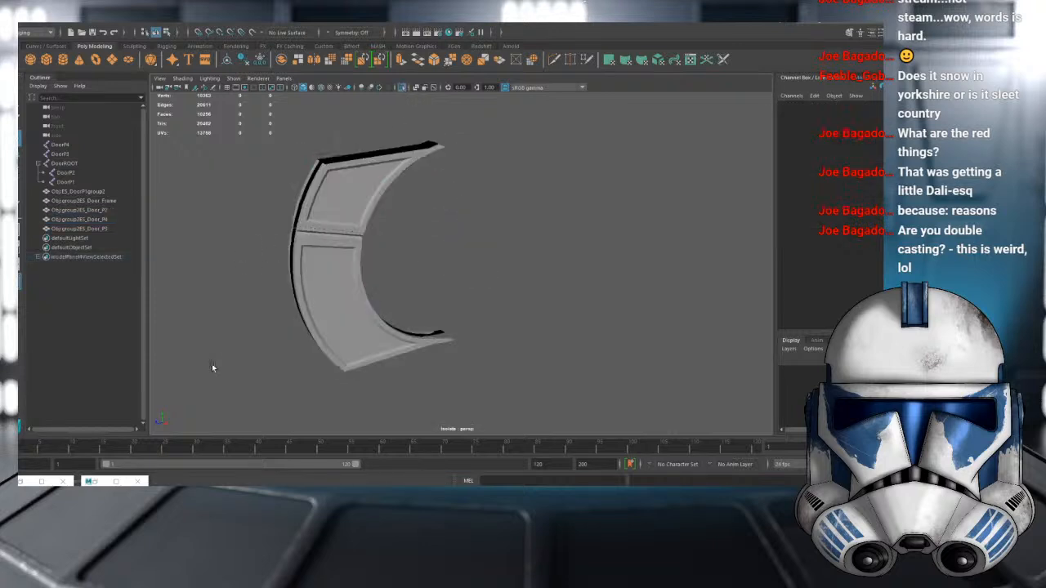
pyautogui.moveTo(123, 448); pyautogui.dragTo(189, 449)
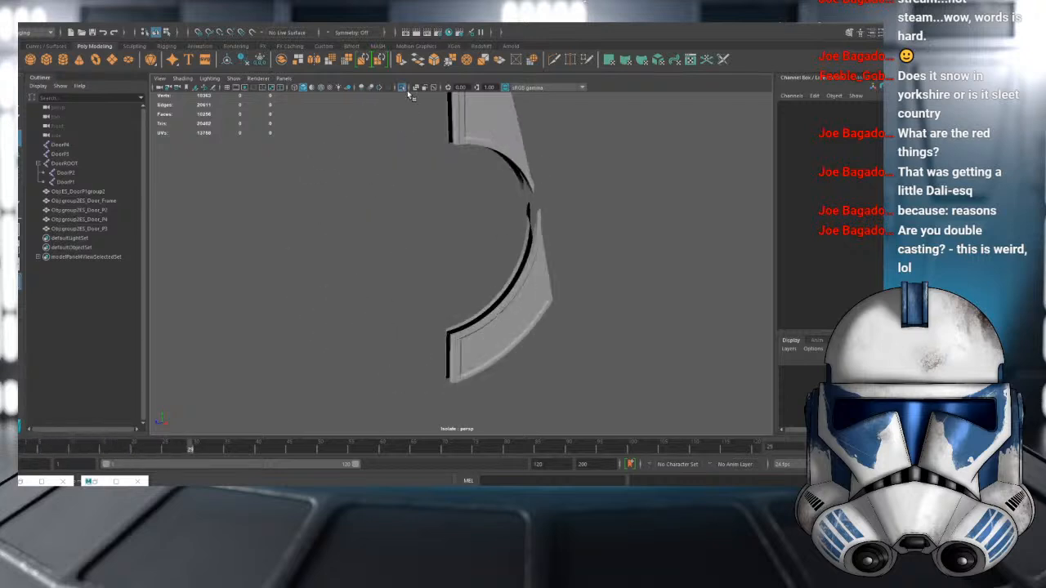
pyautogui.hotkey('ctrl', '1')
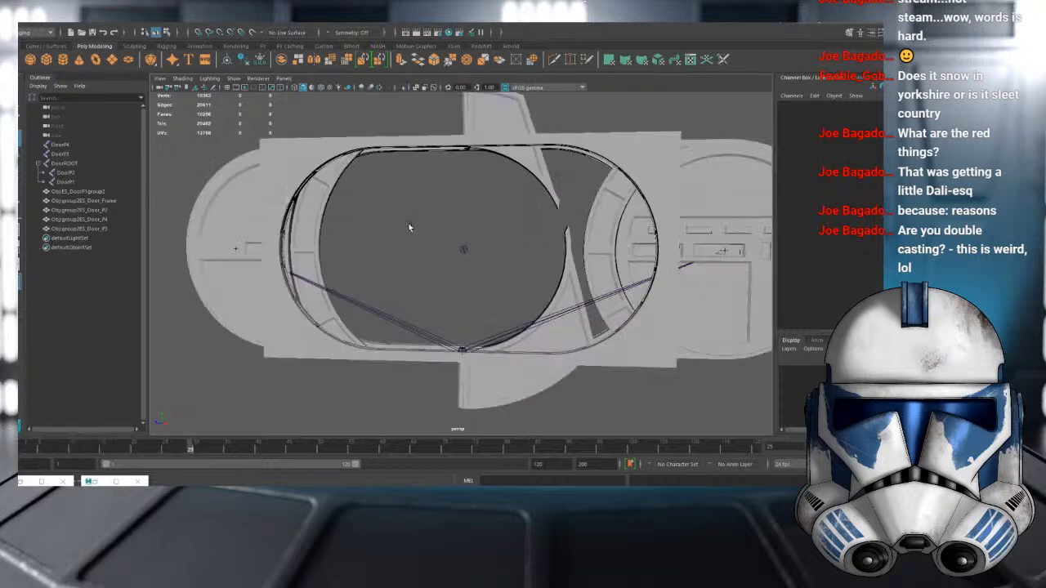
pyautogui.moveTo(174, 452); pyautogui.dragTo(18, 450)
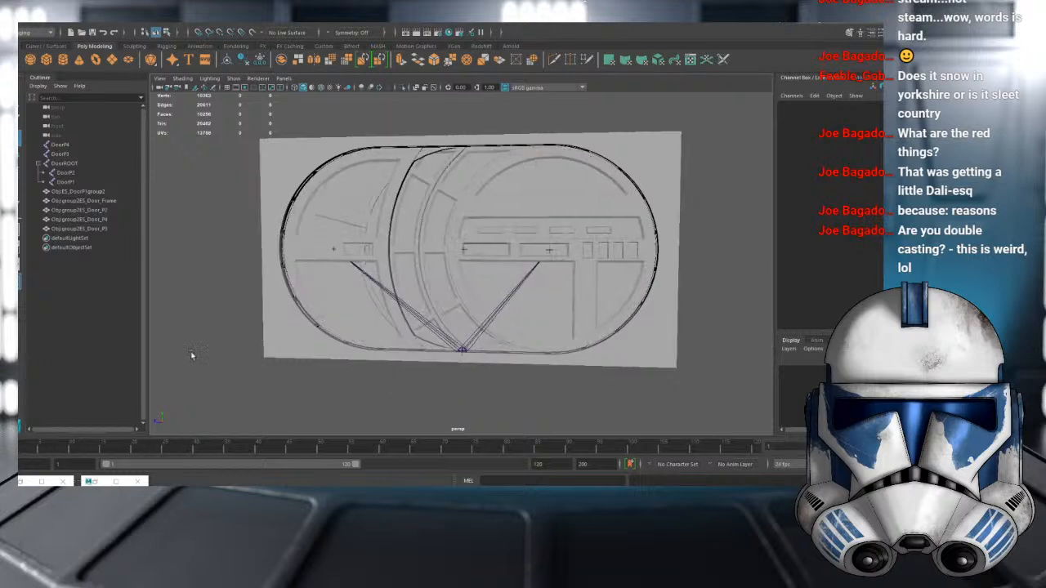
# - Export the door frame and all four door panel meshes as OBJ, overwriting Obj.obj in the Final Model folder
pyautogui.keyDown('alt'); pyautogui.moveTo(350, 215); pyautogui.dragTo(388, 210); pyautogui.keyUp('alt')
pyautogui.click(357, 209)
pyautogui.keyDown('shift'); pyautogui.click(361, 222); pyautogui.keyUp('shift')
pyautogui.keyDown('shift'); pyautogui.click(368, 219); pyautogui.keyUp('shift')
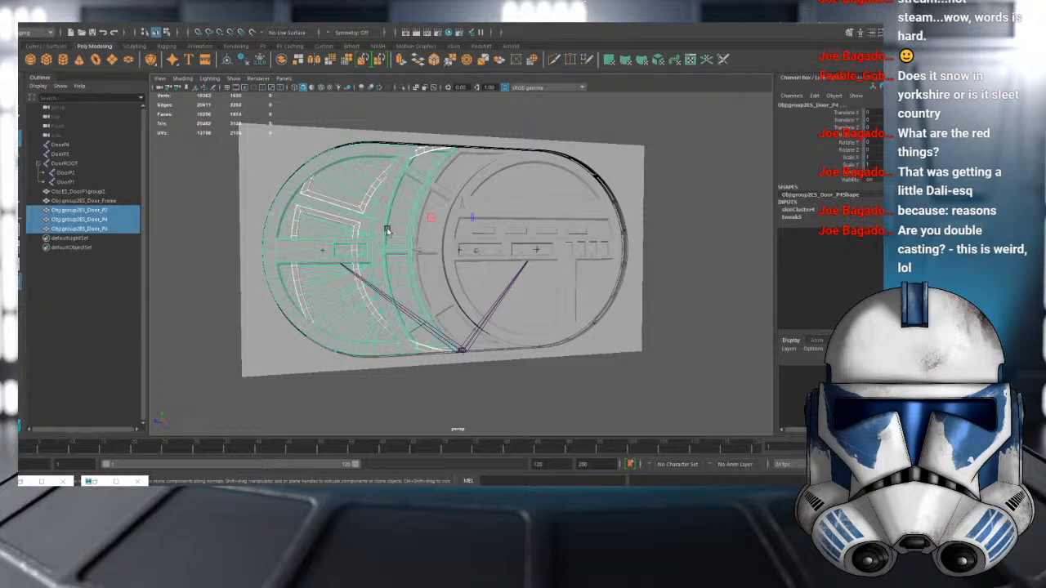
pyautogui.keyDown('shift'); pyautogui.click(453, 188); pyautogui.keyUp('shift')
pyautogui.keyDown('shift'); pyautogui.click(292, 150); pyautogui.keyUp('shift')
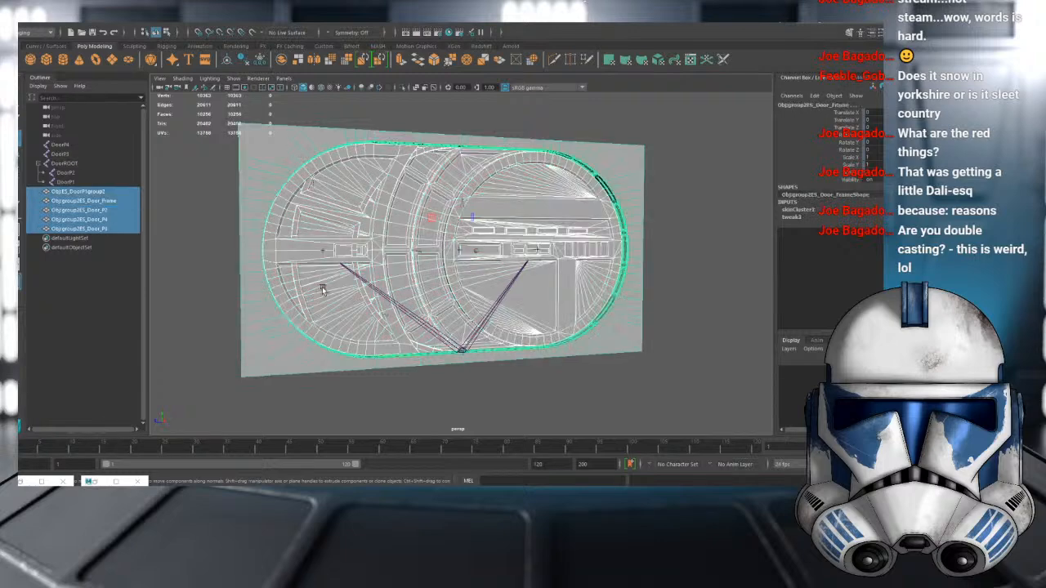
pyautogui.click(28, 20)
pyautogui.moveTo(84, 177)
pyautogui.click(87, 148)
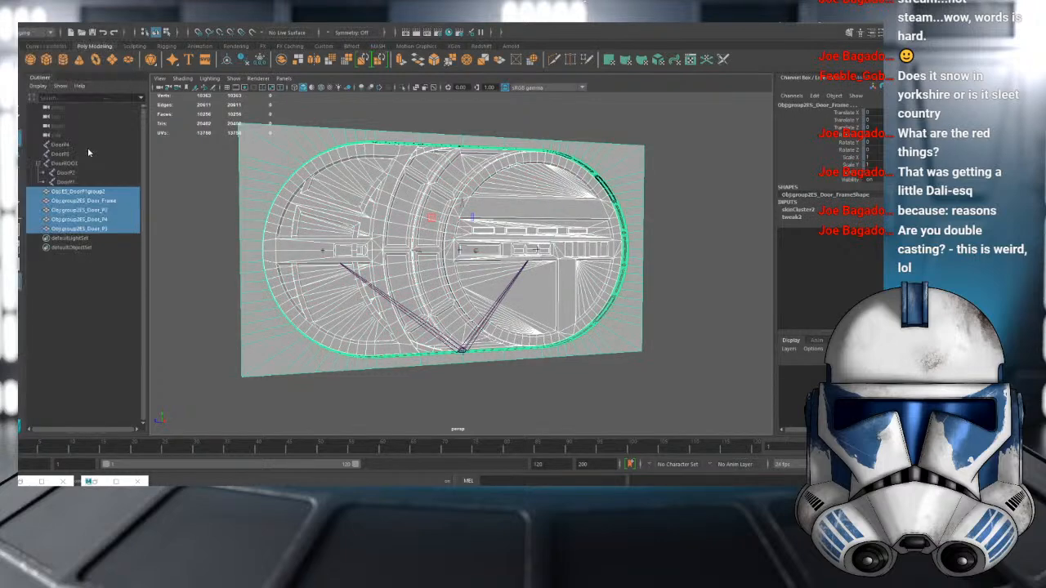
pyautogui.click(296, 86)
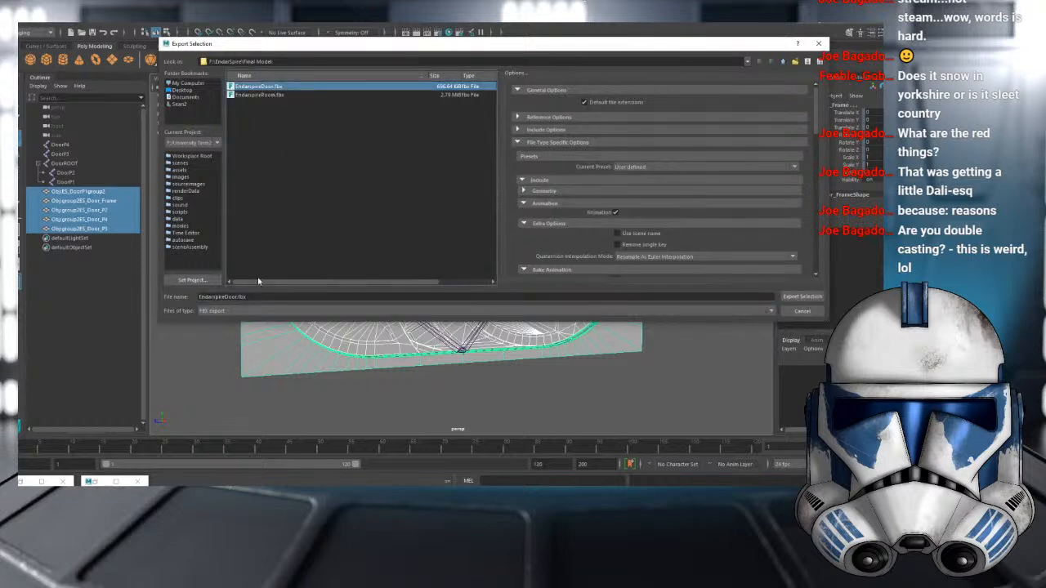
pyautogui.click(245, 311)
pyautogui.click(236, 369)
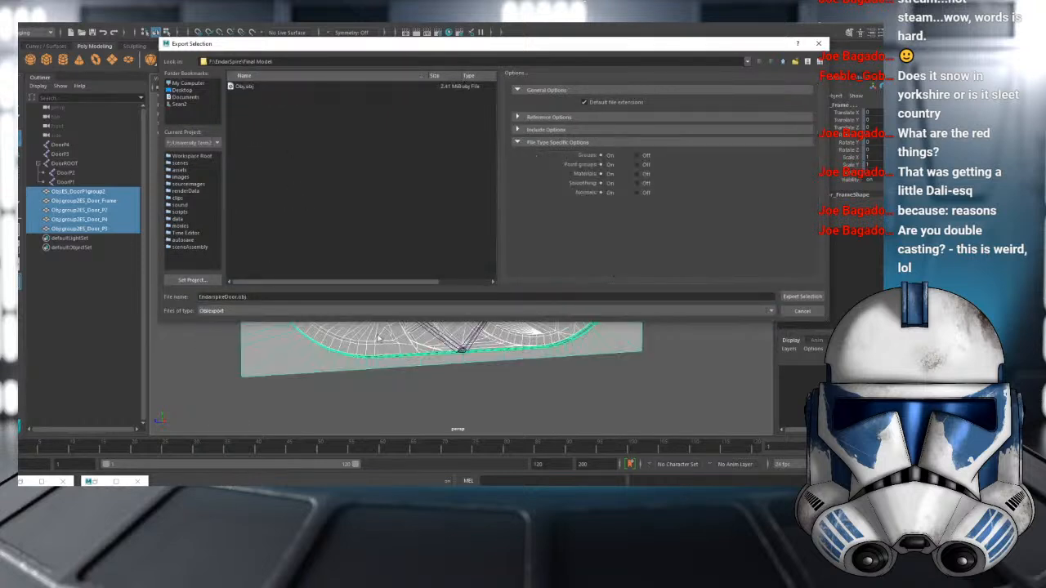
pyautogui.click(300, 86)
pyautogui.click(802, 296)
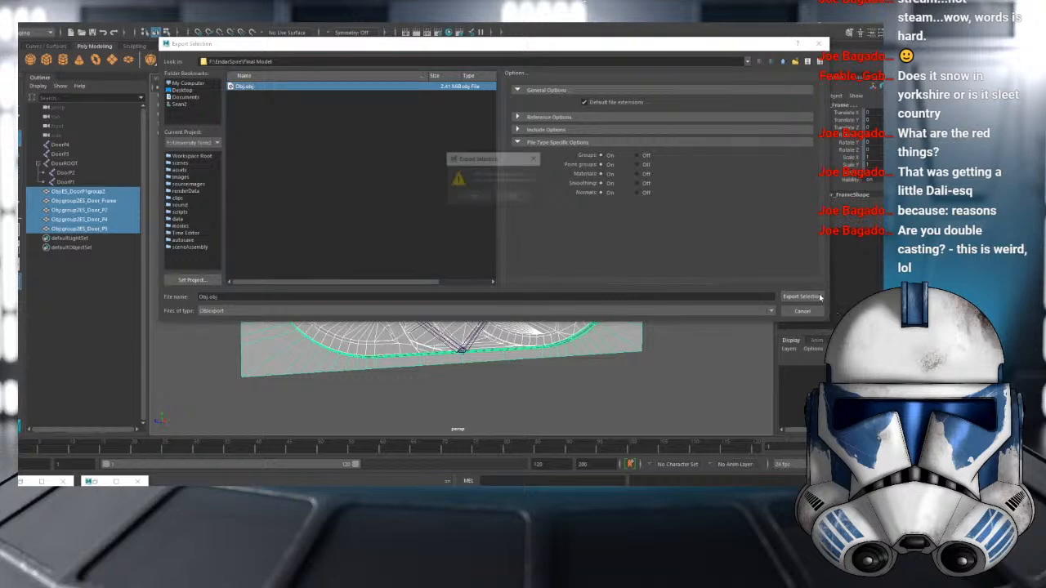
pyautogui.click(481, 195)
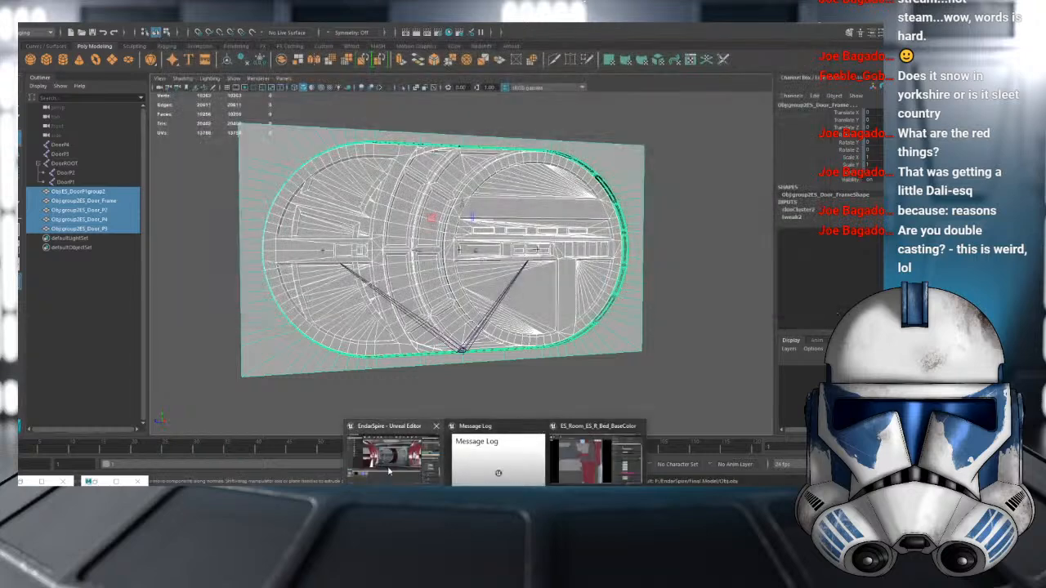
# - Switch to Unreal Editor and open the project's Meshes content folder
pyautogui.click(400, 460)
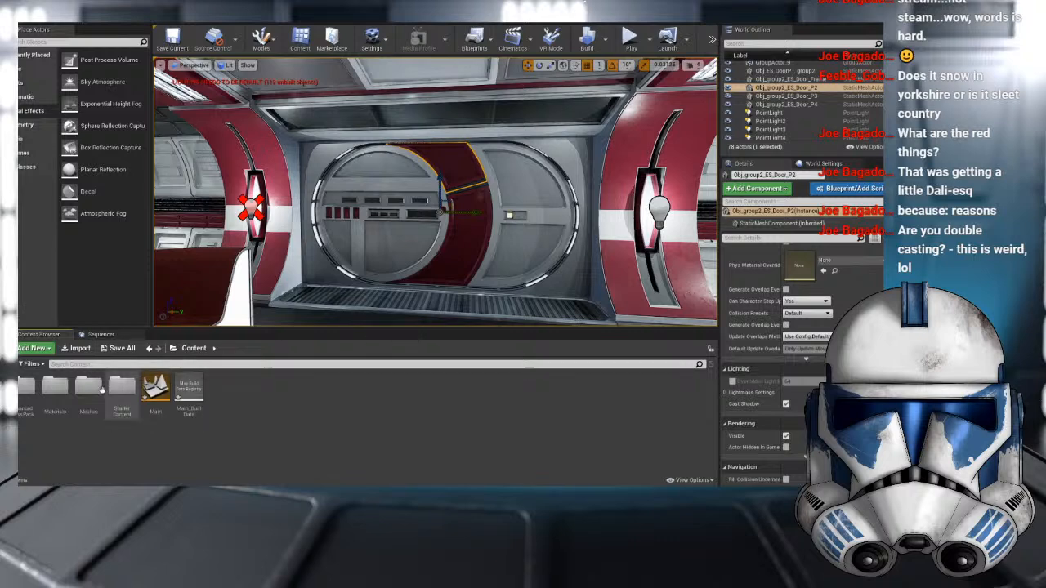
pyautogui.doubleClick(55, 387)
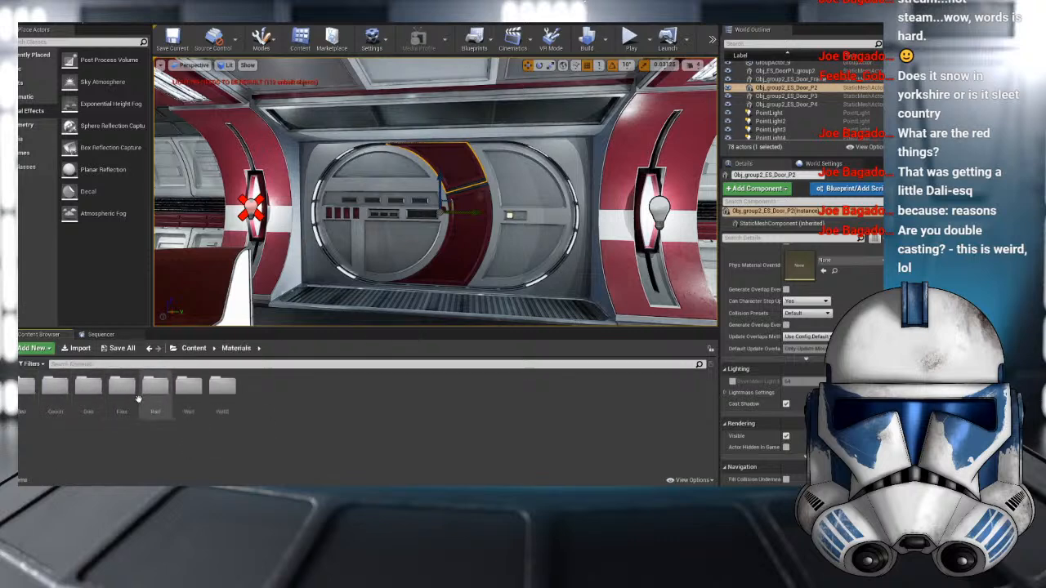
pyautogui.doubleClick(88, 388)
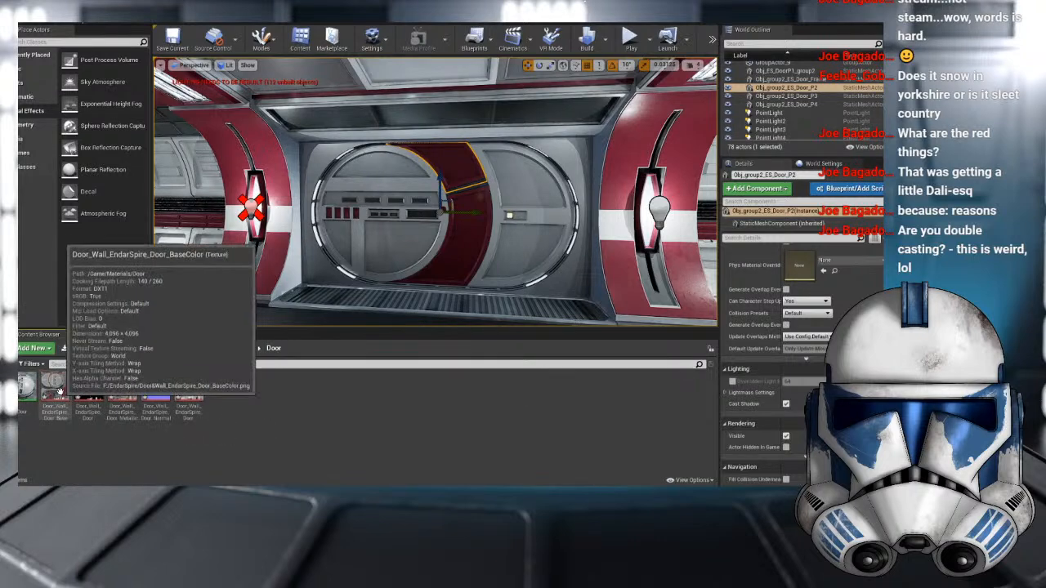
pyautogui.click(198, 349)
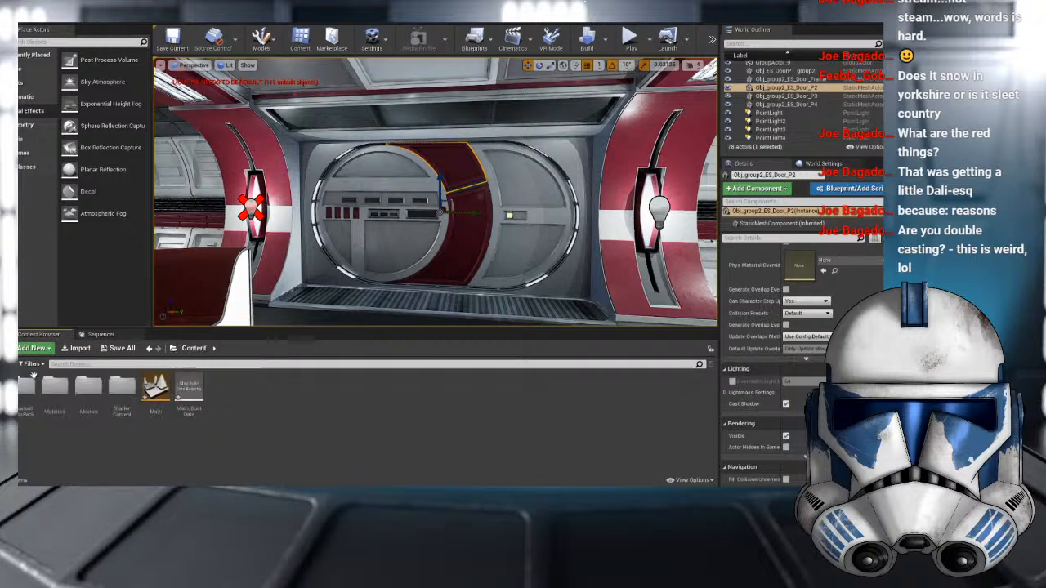
pyautogui.doubleClick(90, 388)
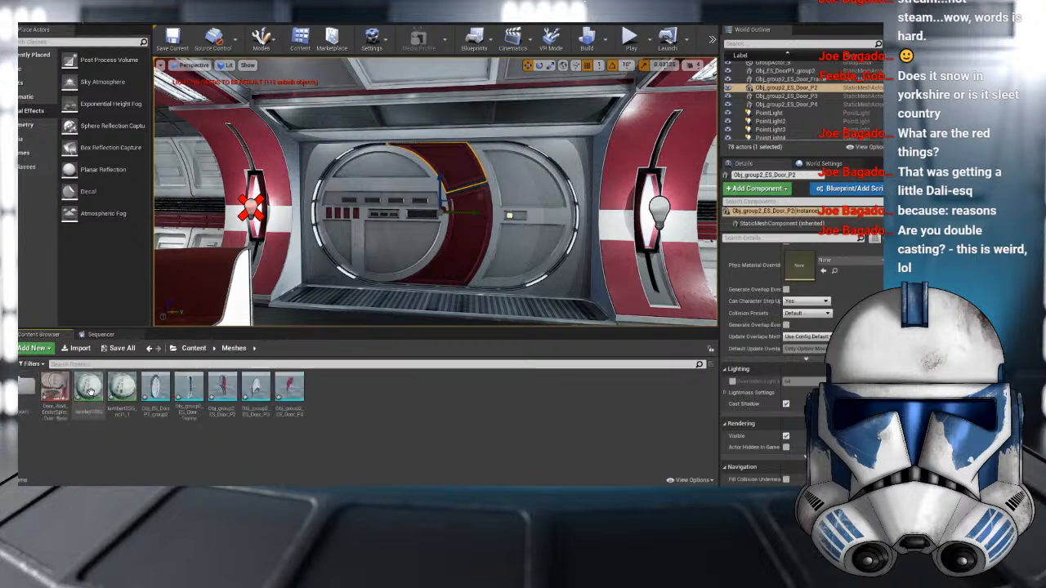
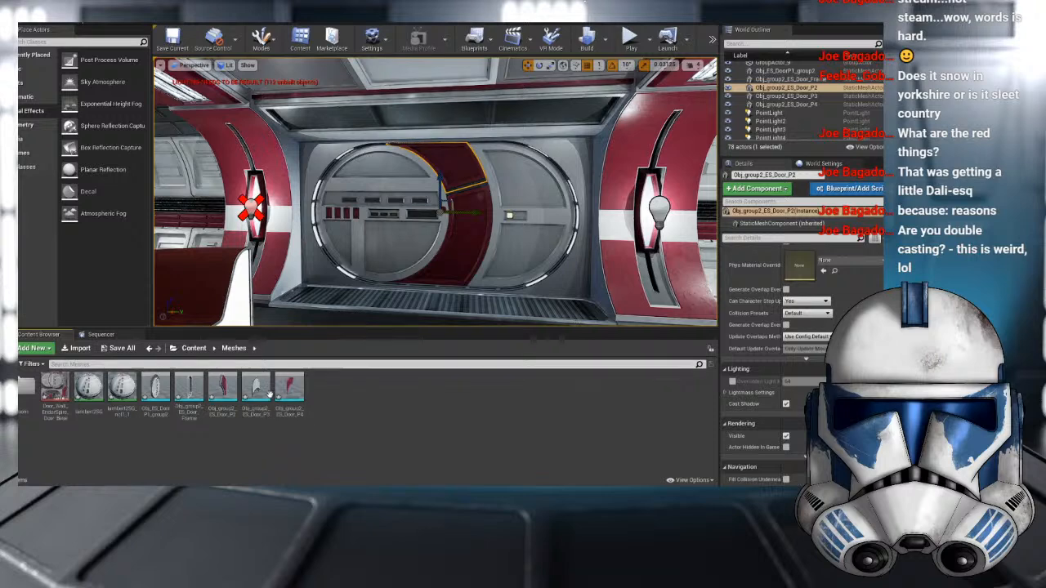
# - Try reimporting the door frame, P2, P3 and P4 static meshes, resetting their conflicting materials to the imported file's
pyautogui.click(155, 391)
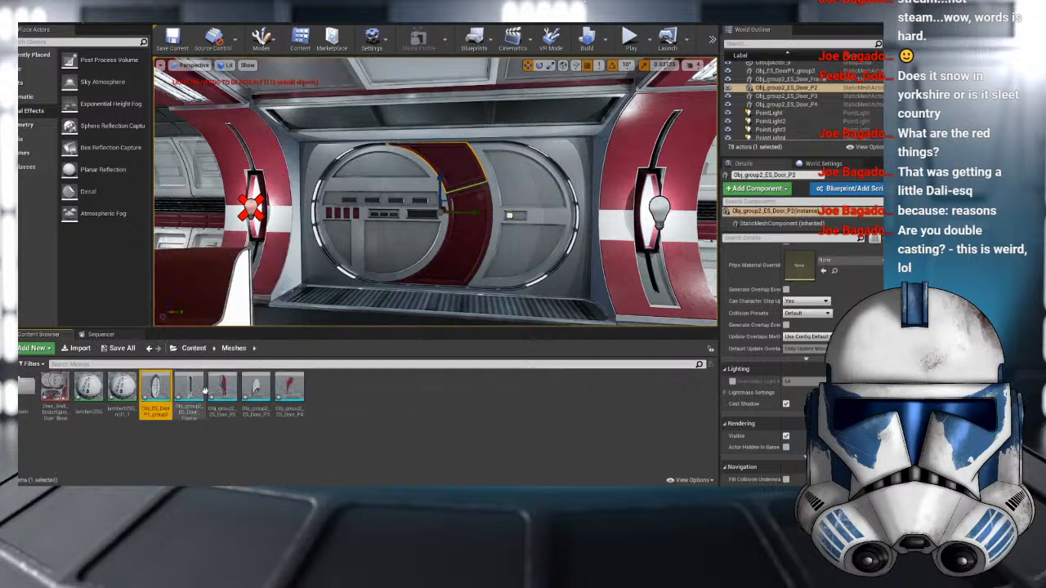
pyautogui.click(286, 391)
pyautogui.keyDown('shift'); pyautogui.click(188, 391); pyautogui.keyUp('shift')
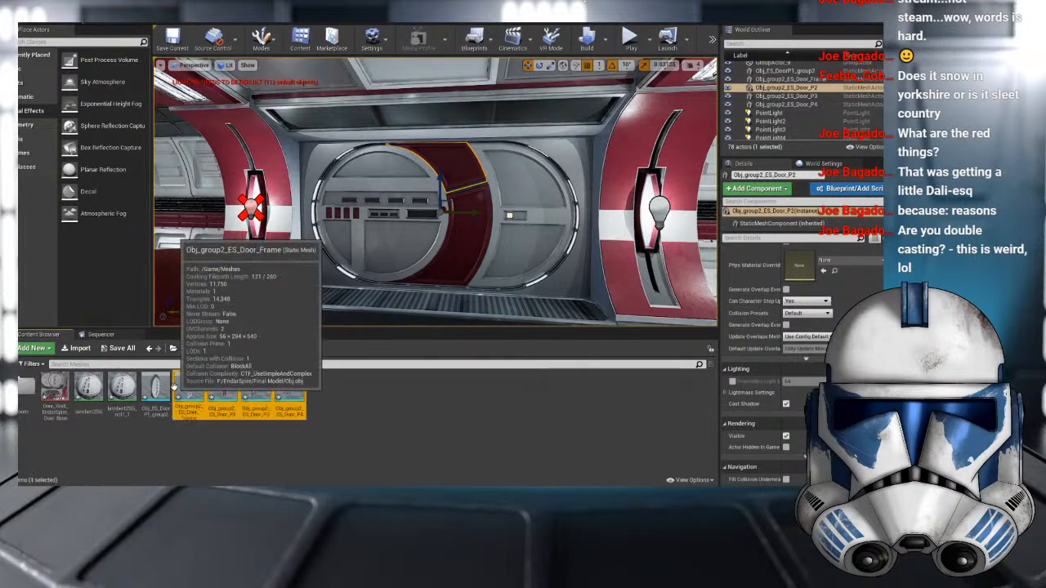
pyautogui.rightClick(184, 390)
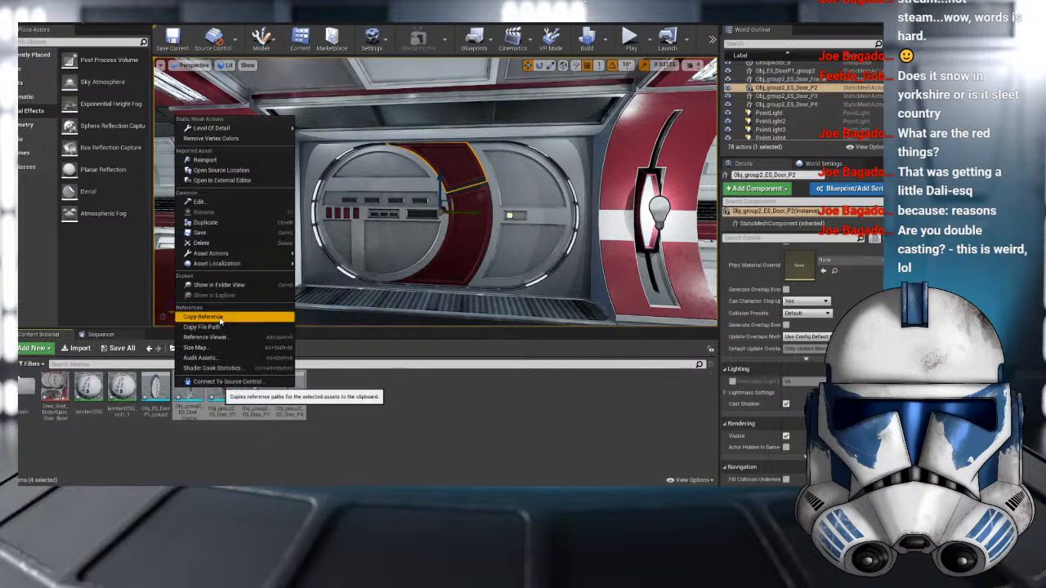
pyautogui.click(282, 163)
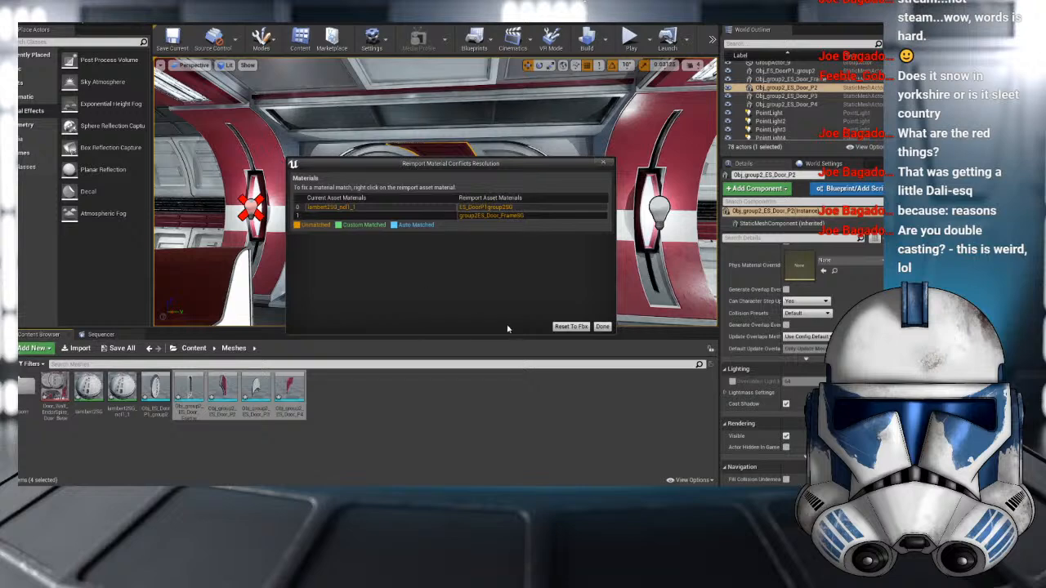
pyautogui.click(576, 327)
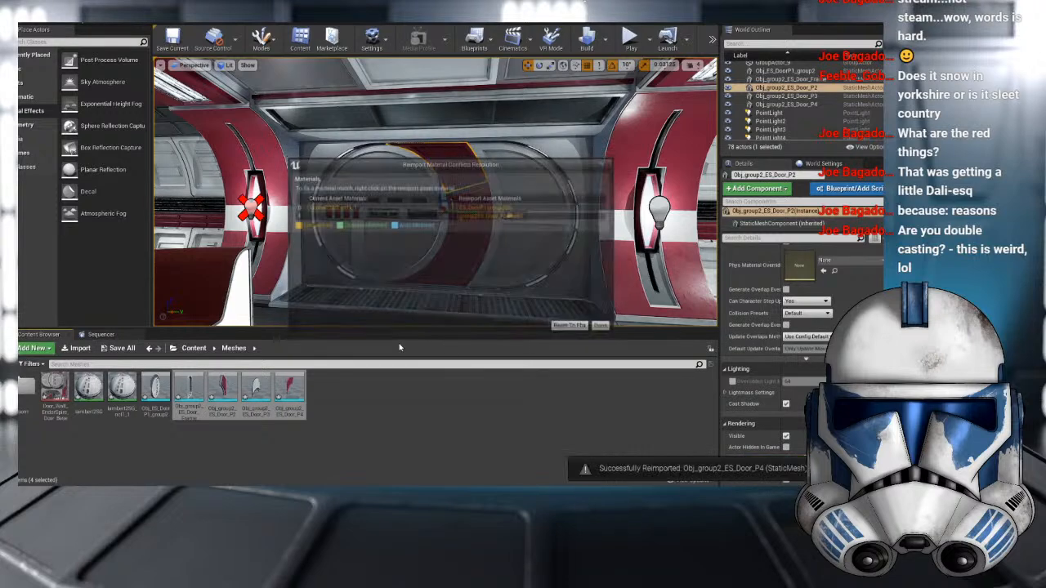
pyautogui.click(564, 326)
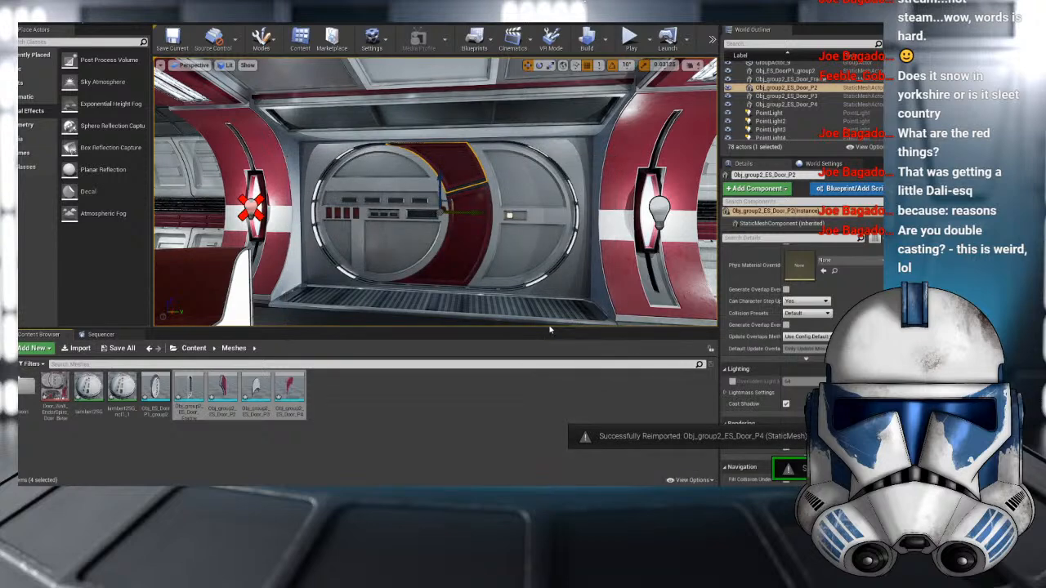
pyautogui.click(561, 328)
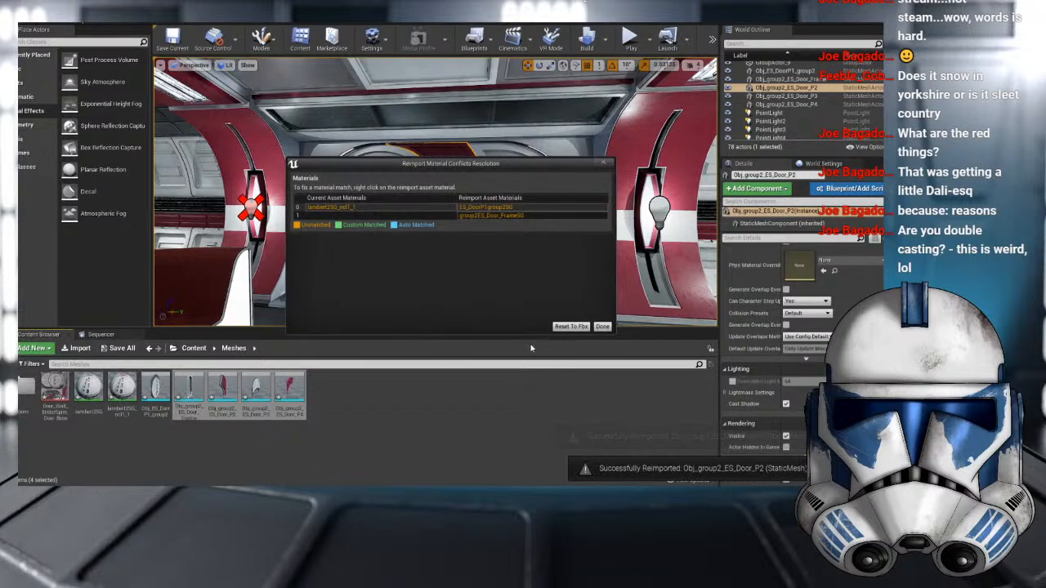
pyautogui.click(602, 327)
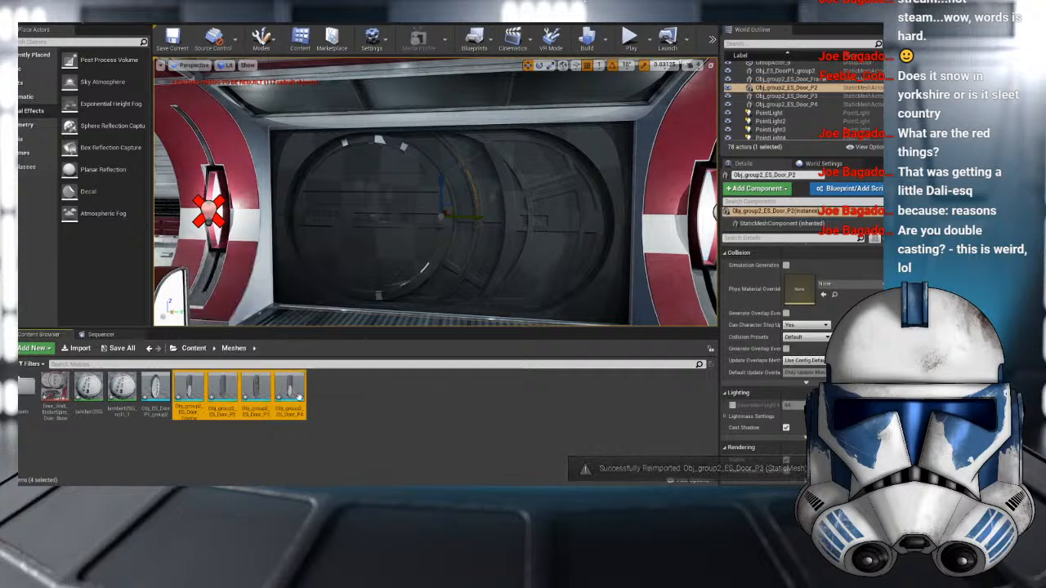
# - Delete all five door static meshes from the Meshes folder
pyautogui.keyDown('ctrl'); pyautogui.click(155, 388); pyautogui.keyUp('ctrl')
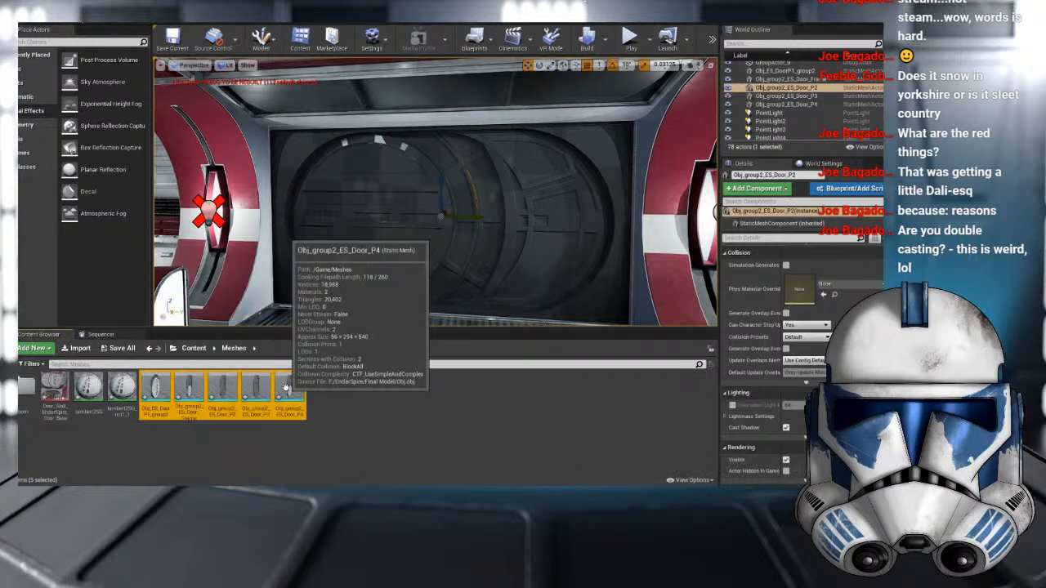
pyautogui.press('Delete')
pyautogui.click(384, 397)
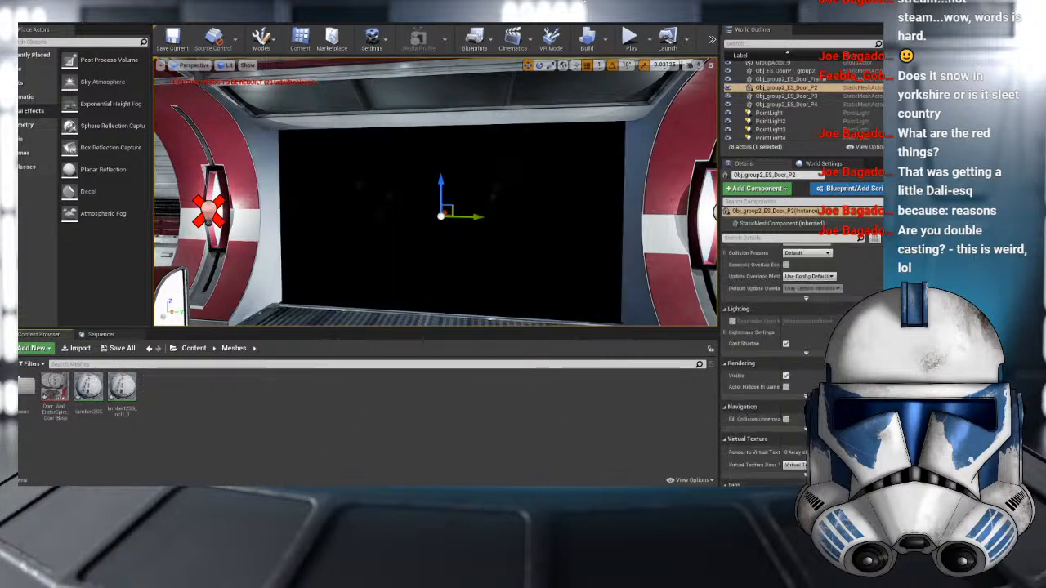
# - Import all meshes from Obj.obj as static meshes with new materials, and place the five door pieces in the level
pyautogui.moveTo(327, 405); pyautogui.dragTo(327, 405)
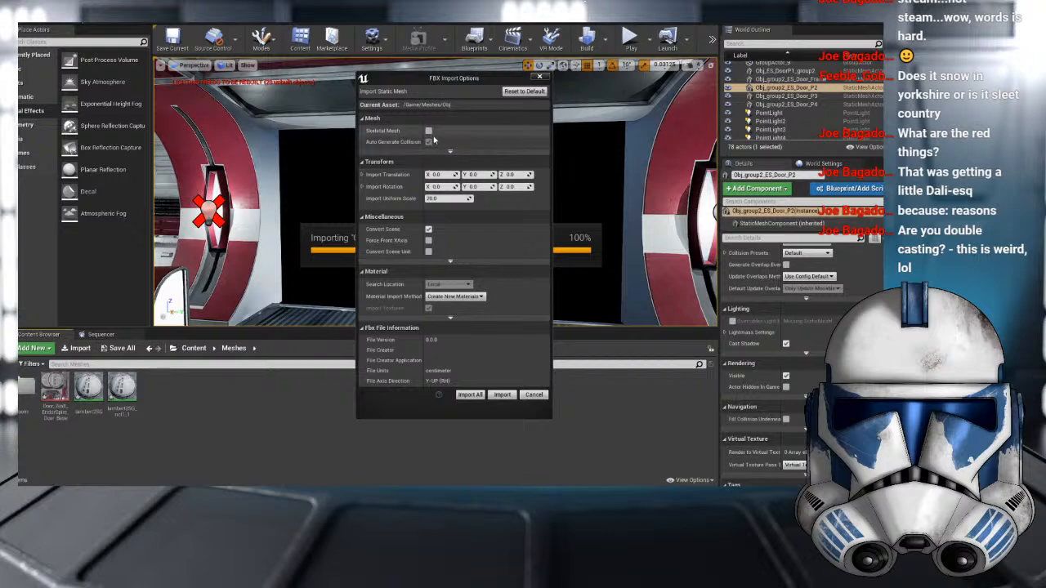
pyautogui.click(475, 397)
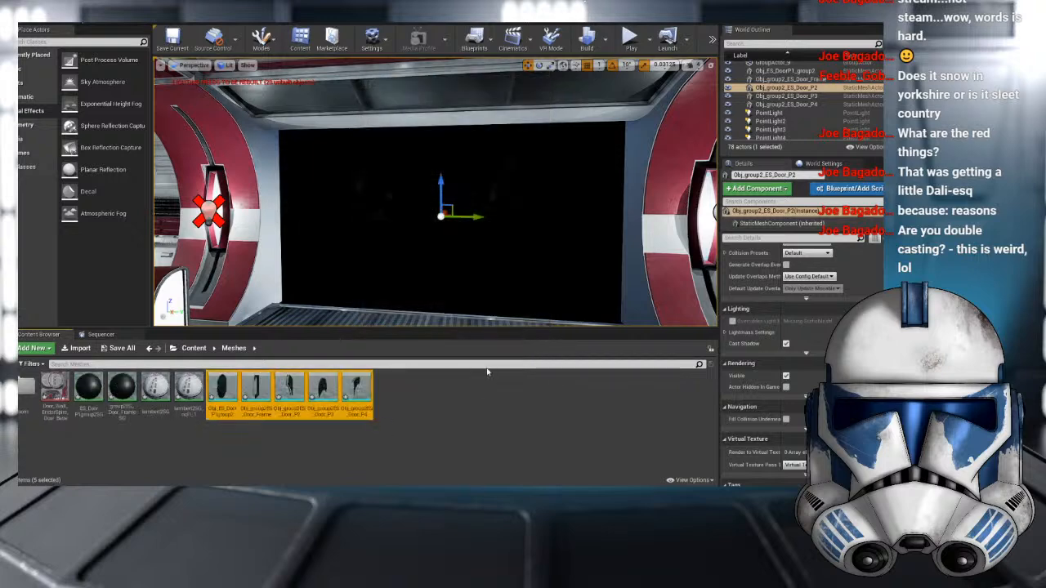
pyautogui.moveTo(289, 393); pyautogui.dragTo(378, 323)
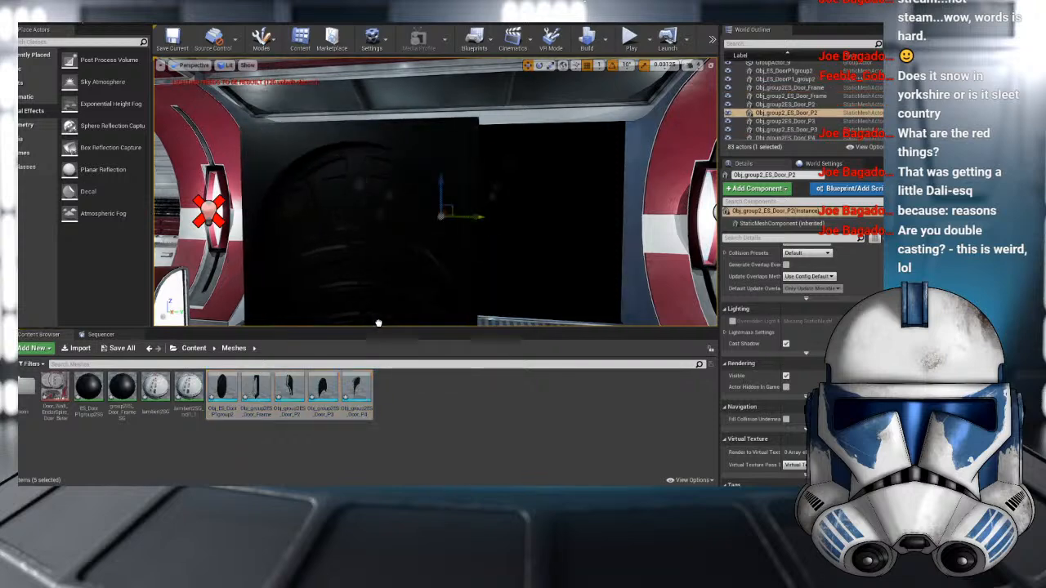
# - Delete the four door materials and the Door_Wall_EndarSpire_Door_BaseColor texture from the Meshes folder
pyautogui.click(121, 391)
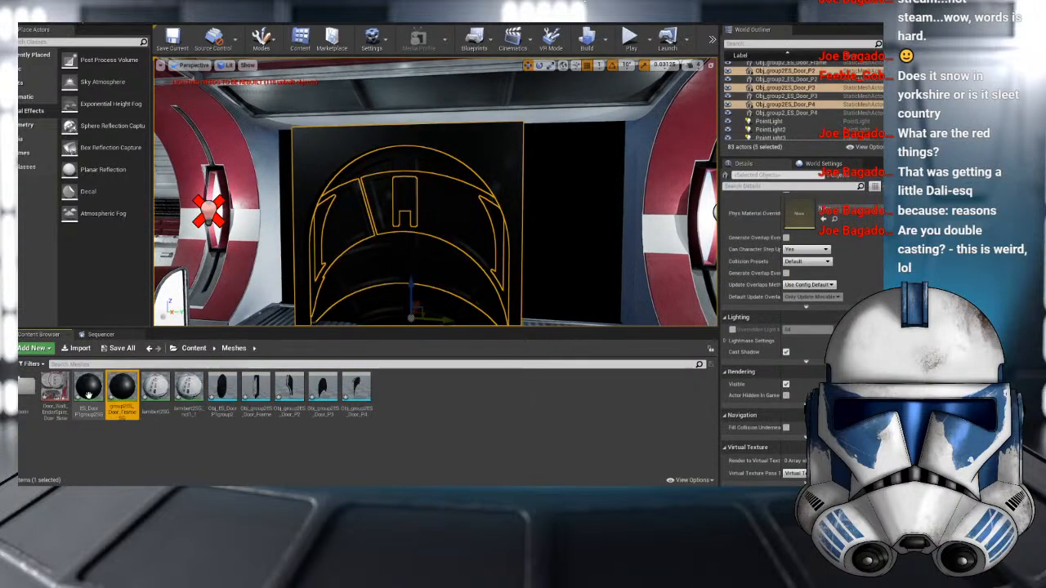
pyautogui.keyDown('ctrl'); pyautogui.click(89, 394); pyautogui.keyUp('ctrl')
pyautogui.keyDown('ctrl'); pyautogui.click(160, 396); pyautogui.keyUp('ctrl')
pyautogui.keyDown('ctrl'); pyautogui.click(187, 395); pyautogui.keyUp('ctrl')
pyautogui.keyDown('ctrl'); pyautogui.click(62, 386); pyautogui.keyUp('ctrl')
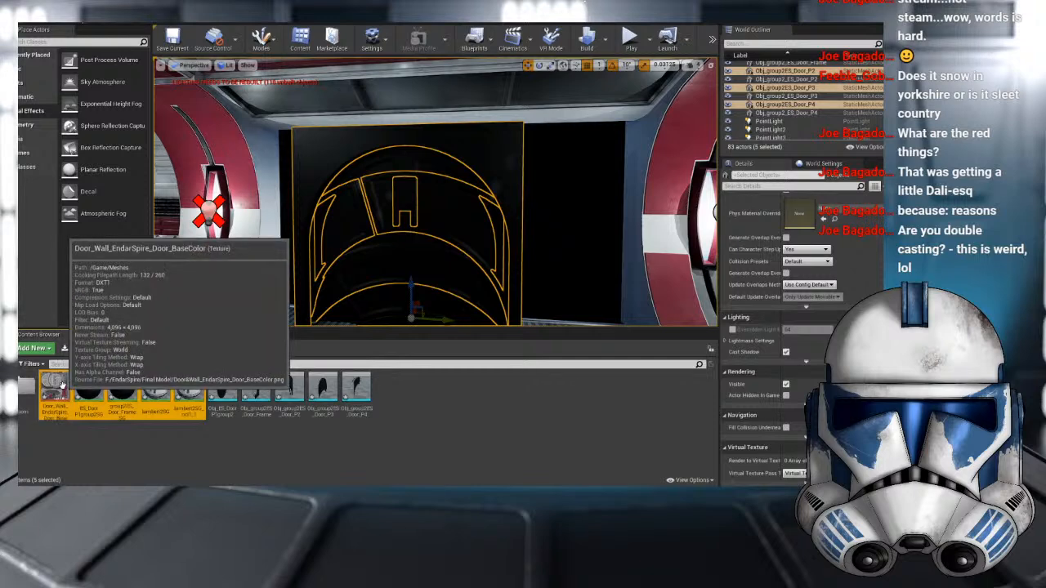
pyautogui.press('Delete')
pyautogui.click(376, 399)
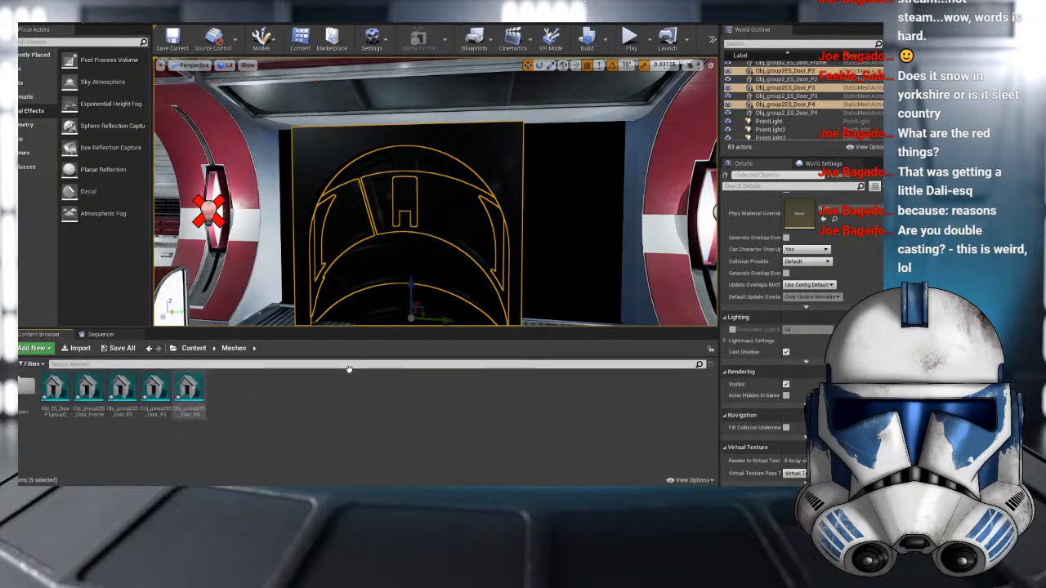
# - Rotate the five selected door pieces a quarter turn so the door assembly lies on its side
pyautogui.click(539, 65)
pyautogui.moveTo(433, 274); pyautogui.dragTo(357, 324)
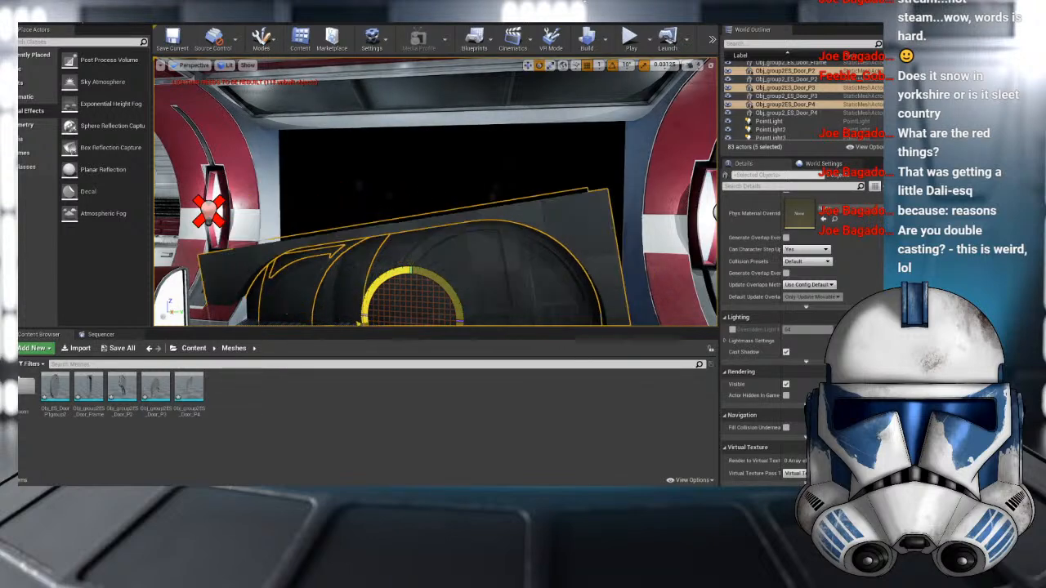
pyautogui.hotkey('ctrl', 'z')
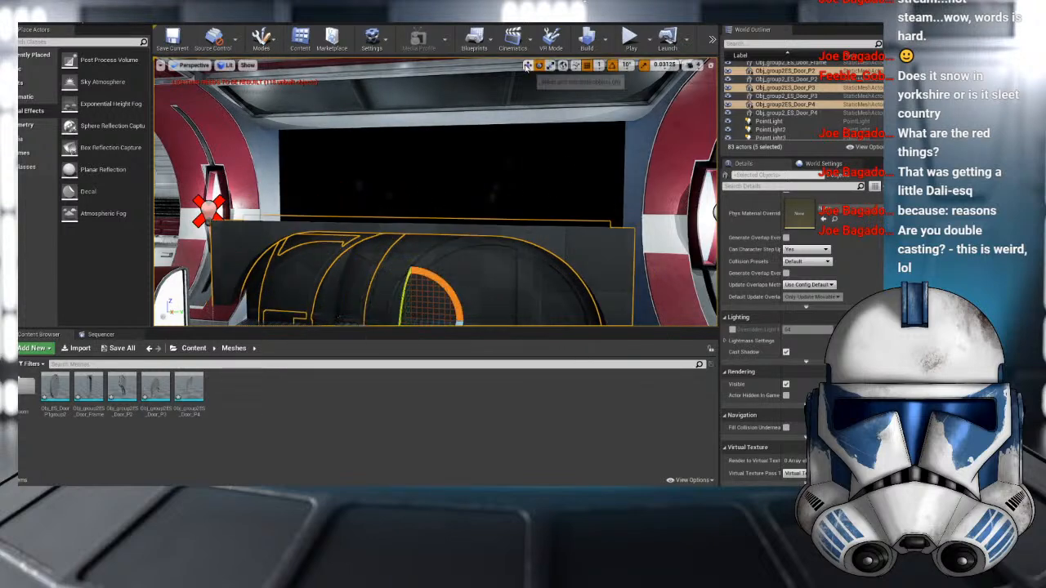
# - Move the five door pieces into the black wall opening so the frame fills it between the red pillars
pyautogui.click(527, 65)
pyautogui.press('f')
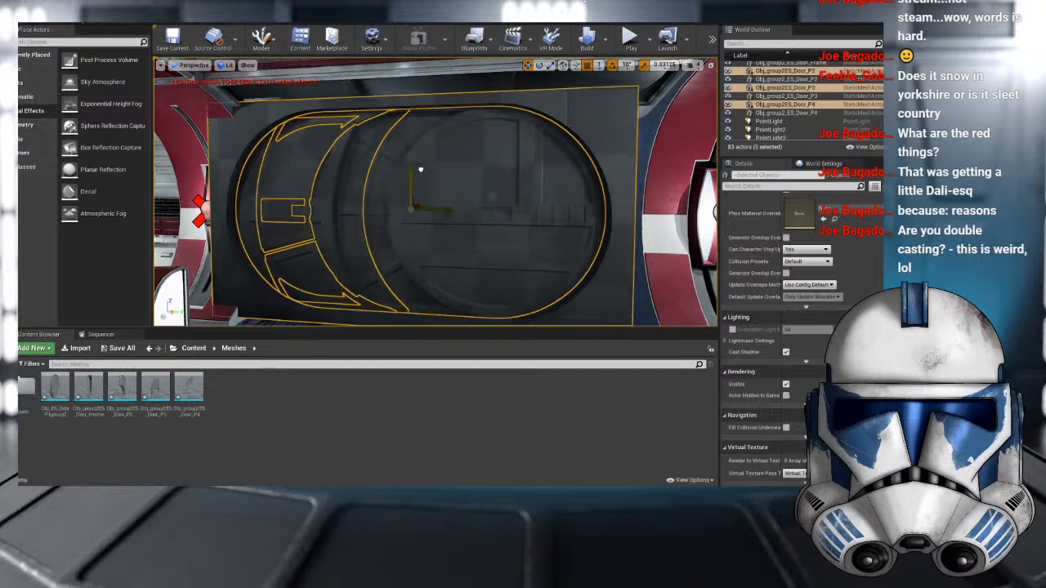
pyautogui.scroll(-4, 421, 169)
pyautogui.keyDown('alt'); pyautogui.moveTo(420, 170); pyautogui.dragTo(327, 176); pyautogui.keyUp('alt')
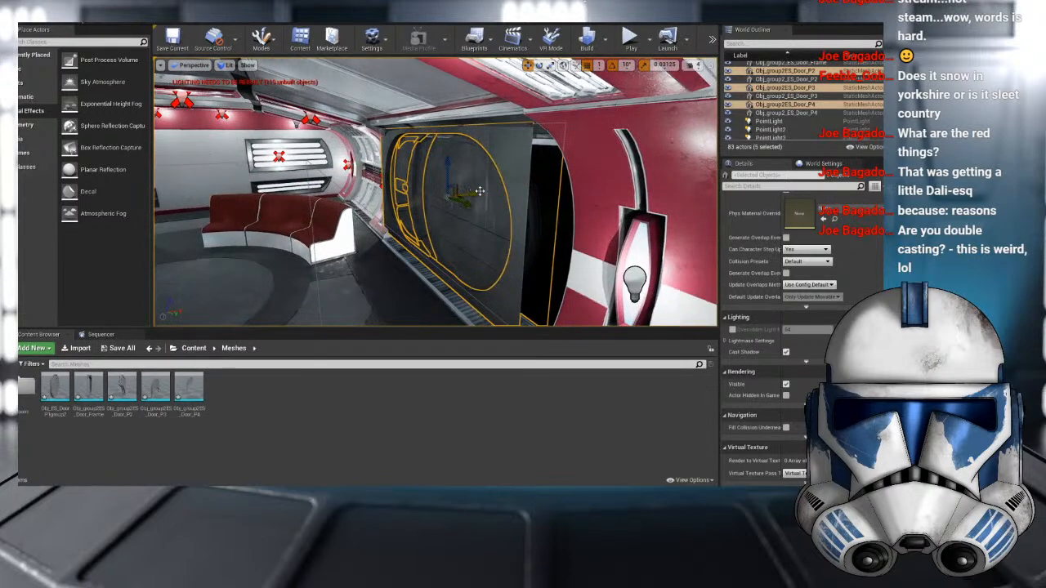
pyautogui.moveTo(480, 191)
pyautogui.keyDown('alt'); pyautogui.mouseDown()
pyautogui.moveTo(502, 189)
pyautogui.moveTo(470, 200)
pyautogui.moveTo(479, 201)
pyautogui.mouseUp(); pyautogui.keyUp('alt')
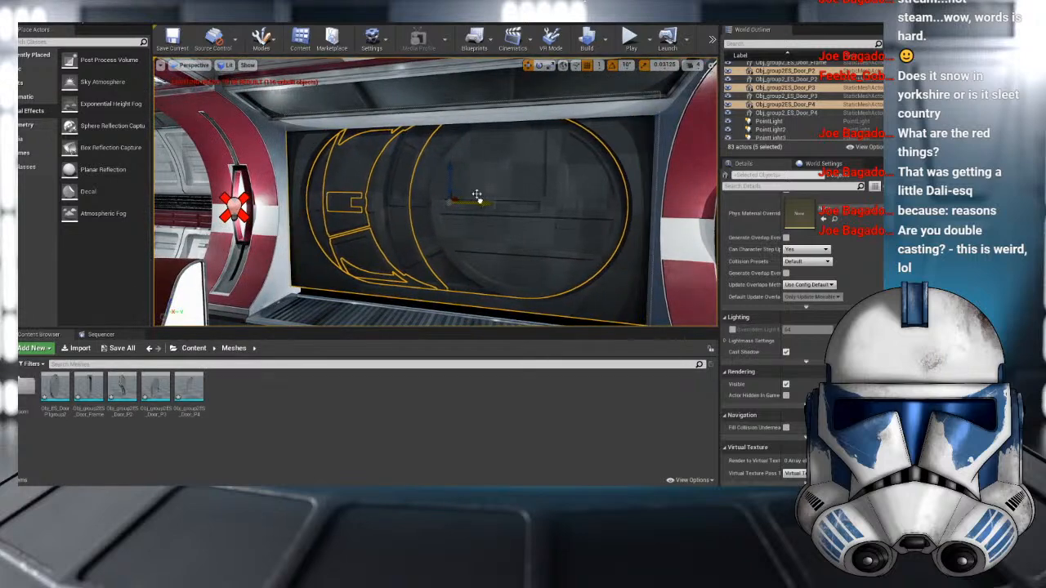
pyautogui.keyDown('alt'); pyautogui.moveTo(443, 164); pyautogui.dragTo(455, 178); pyautogui.keyUp('alt')
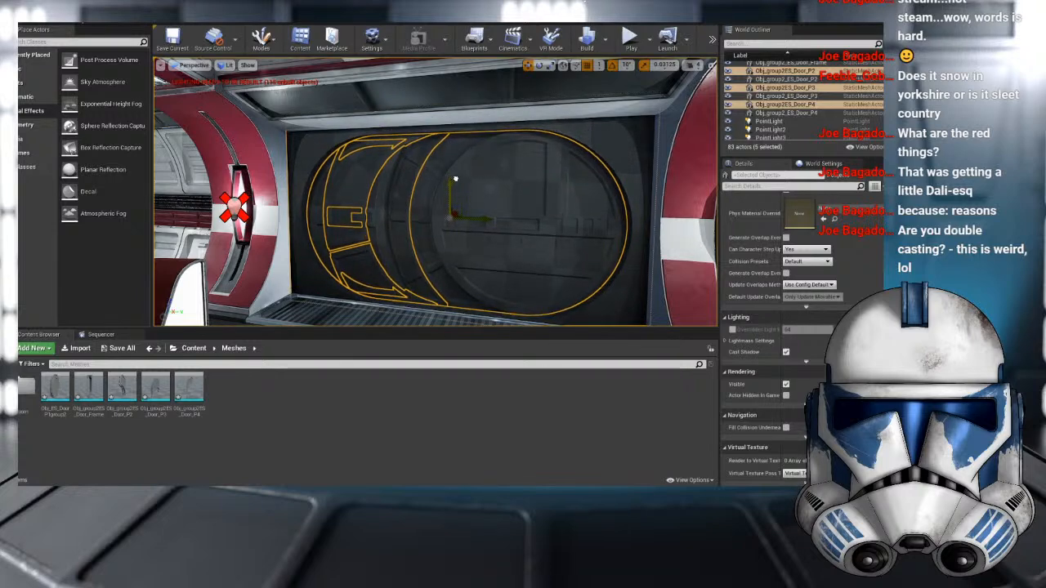
# - Select door panels P2 and P4 and slide them along the opening until they meet the edge of the large round panel
pyautogui.click(364, 191)
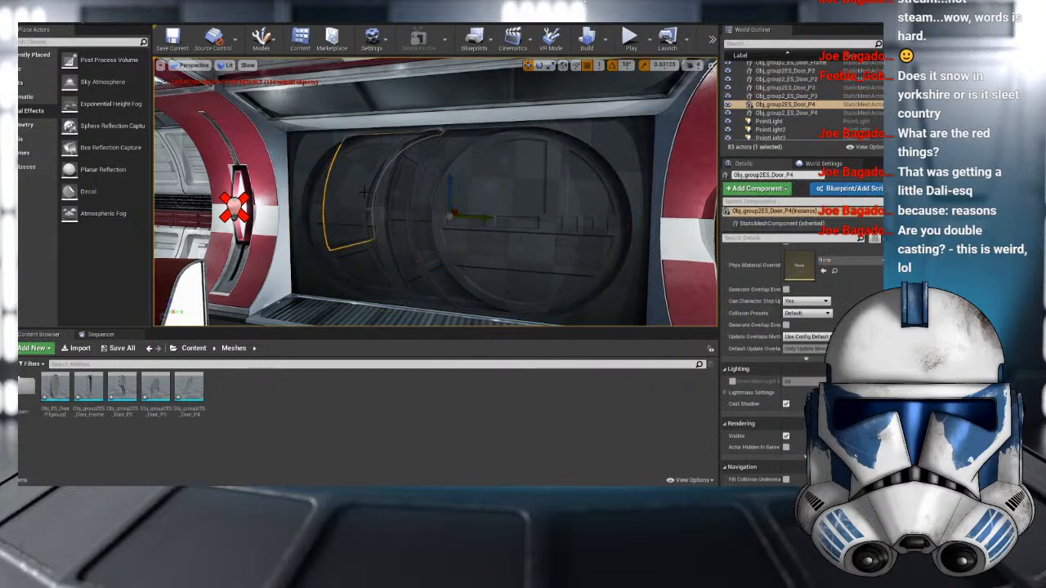
pyautogui.keyDown('ctrl'); pyautogui.click(359, 273); pyautogui.keyUp('ctrl')
pyautogui.moveTo(446, 219); pyautogui.dragTo(465, 219, button='right')
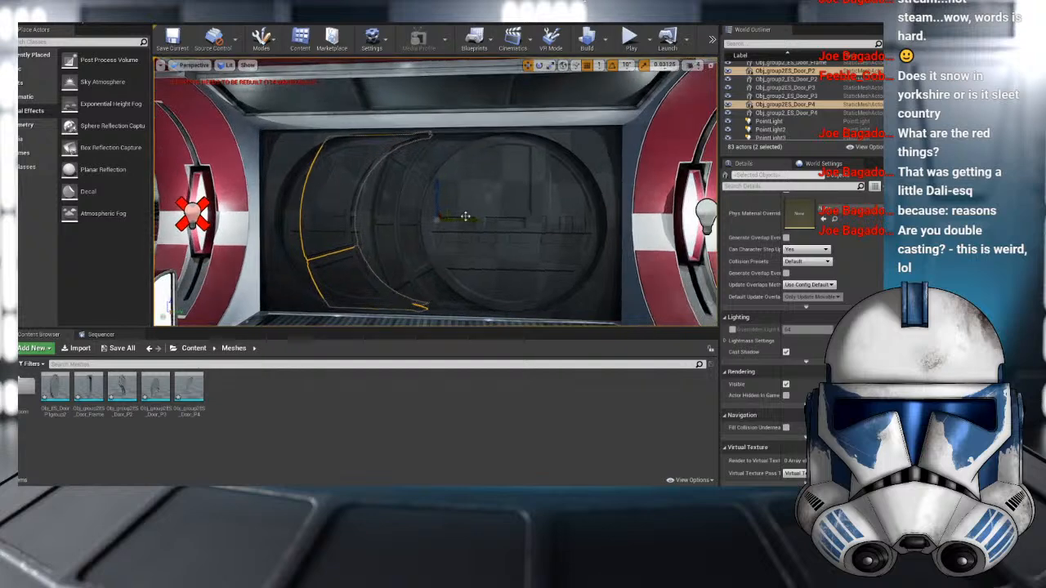
pyautogui.moveTo(466, 219); pyautogui.dragTo(531, 223)
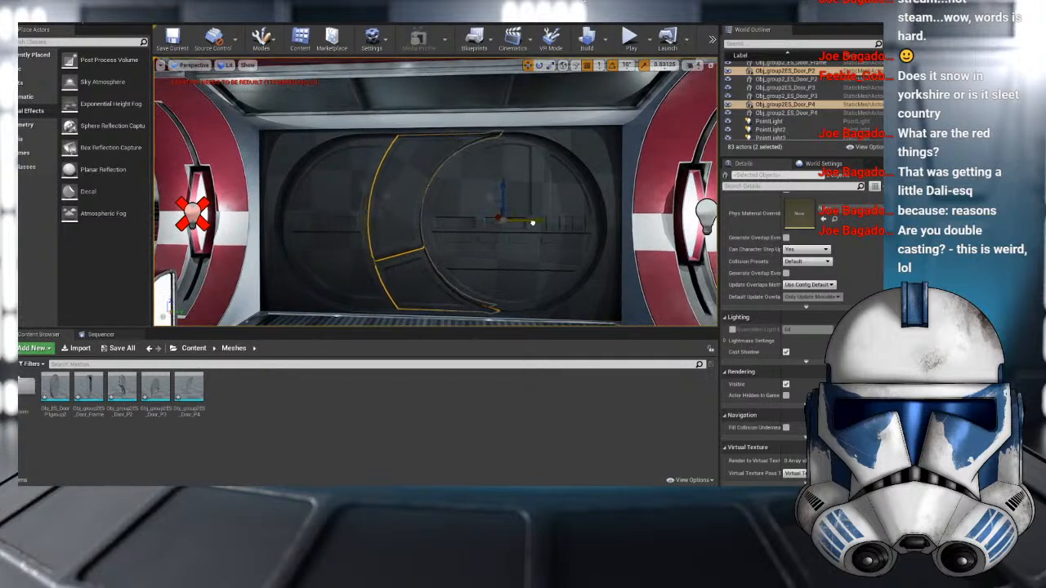
pyautogui.click(531, 245)
pyautogui.moveTo(531, 246)
pyautogui.mouseDown(button='right')
pyautogui.moveTo(563, 245)
pyautogui.moveTo(531, 245)
pyautogui.mouseUp(button='right')
pyautogui.scroll(3, 436, 191)
pyautogui.click(377, 270)
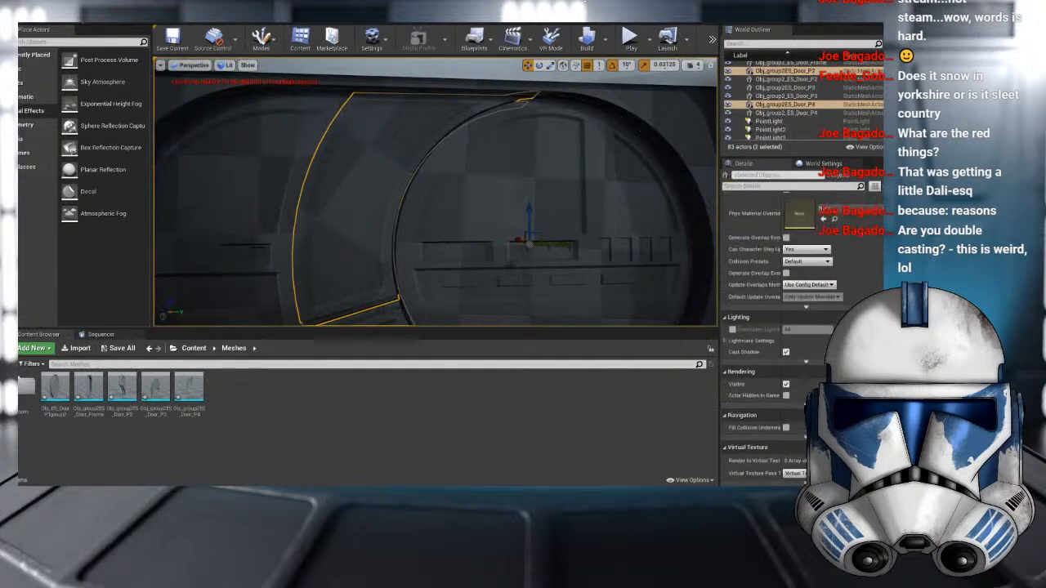
pyautogui.moveTo(561, 243); pyautogui.dragTo(565, 243)
pyautogui.scroll(-4, 493, 164)
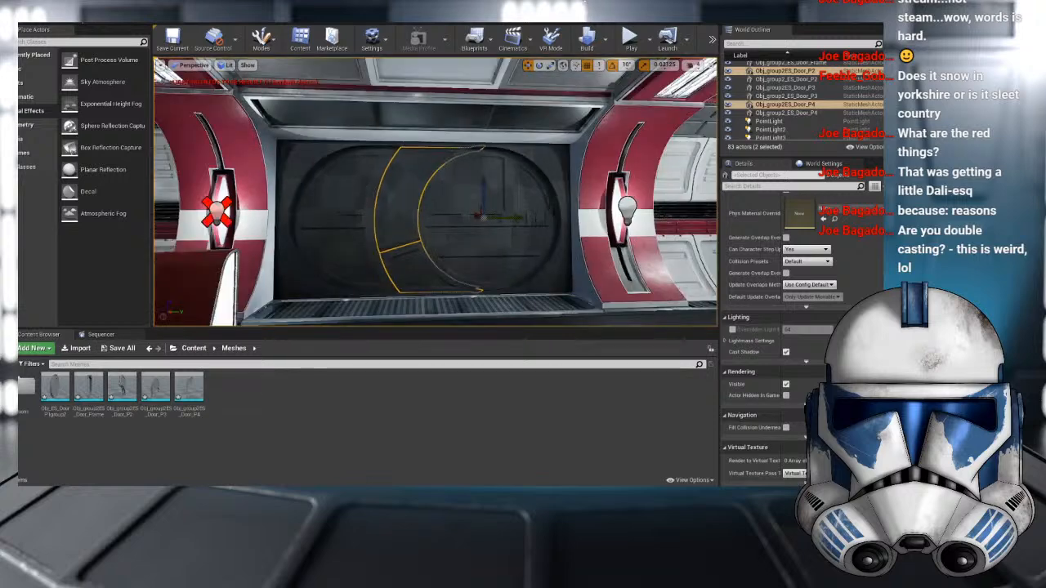
# - Group all five door pieces and rotate them 180° in the door plane so the large round panel swaps sides
pyautogui.click(596, 183)
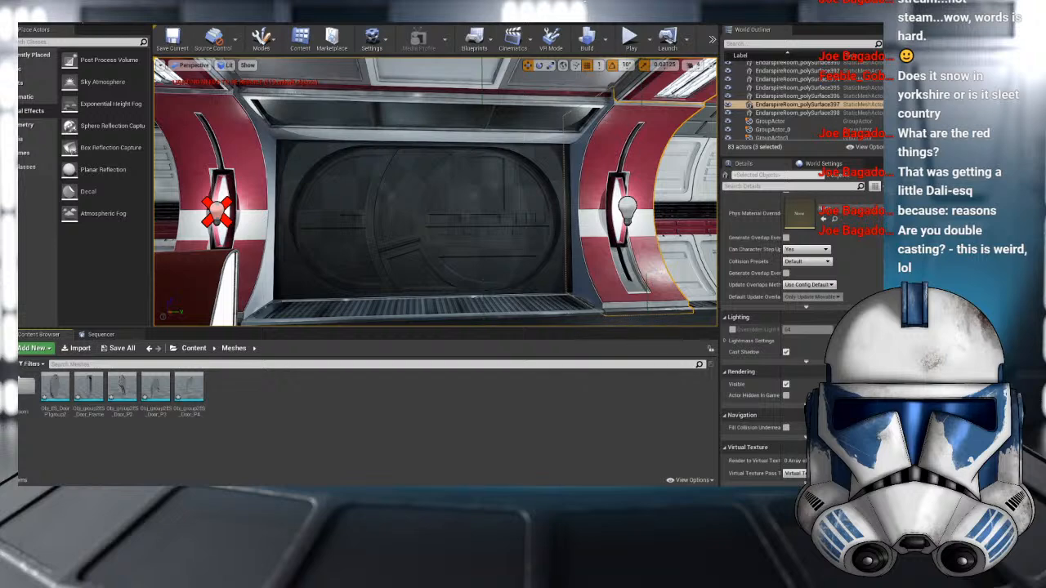
pyautogui.scroll(4, 383, 213)
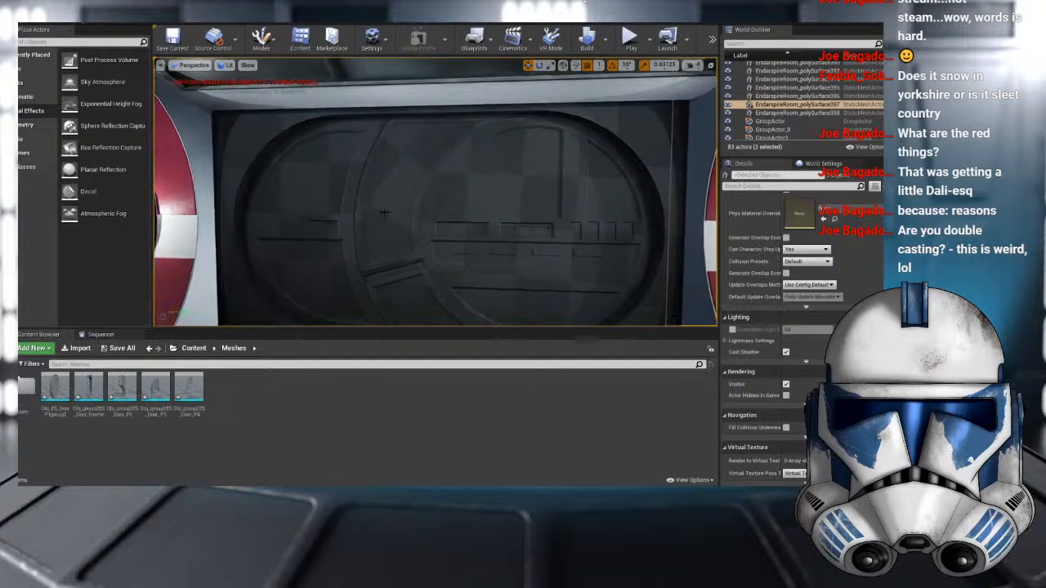
pyautogui.click(383, 213)
pyautogui.scroll(-4, 383, 214)
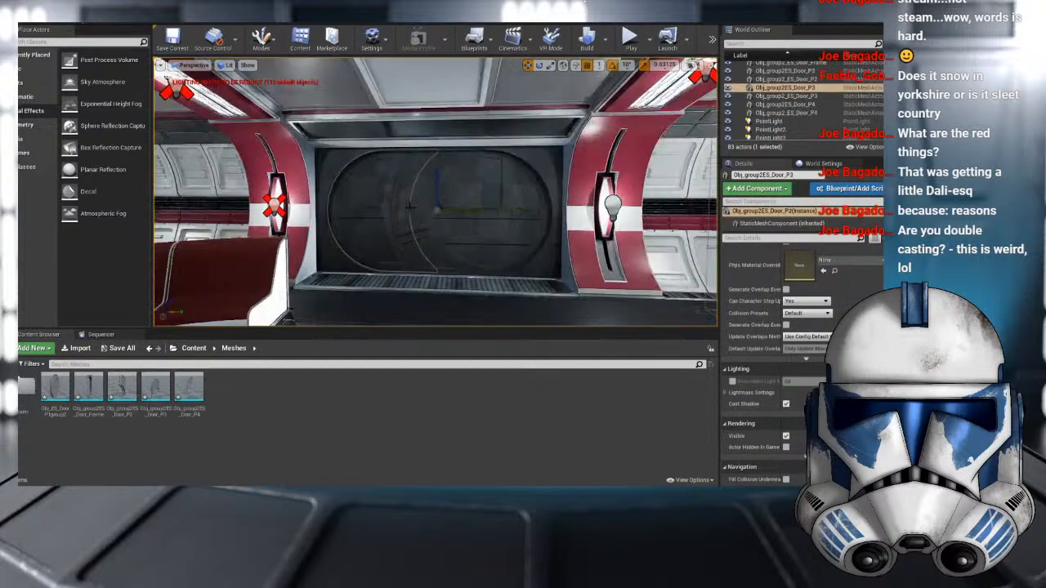
pyautogui.keyDown('ctrl'); pyautogui.click(427, 241); pyautogui.keyUp('ctrl')
pyautogui.keyDown('ctrl'); pyautogui.click(414, 215); pyautogui.keyUp('ctrl')
pyautogui.keyDown('ctrl'); pyautogui.click(462, 214); pyautogui.keyUp('ctrl')
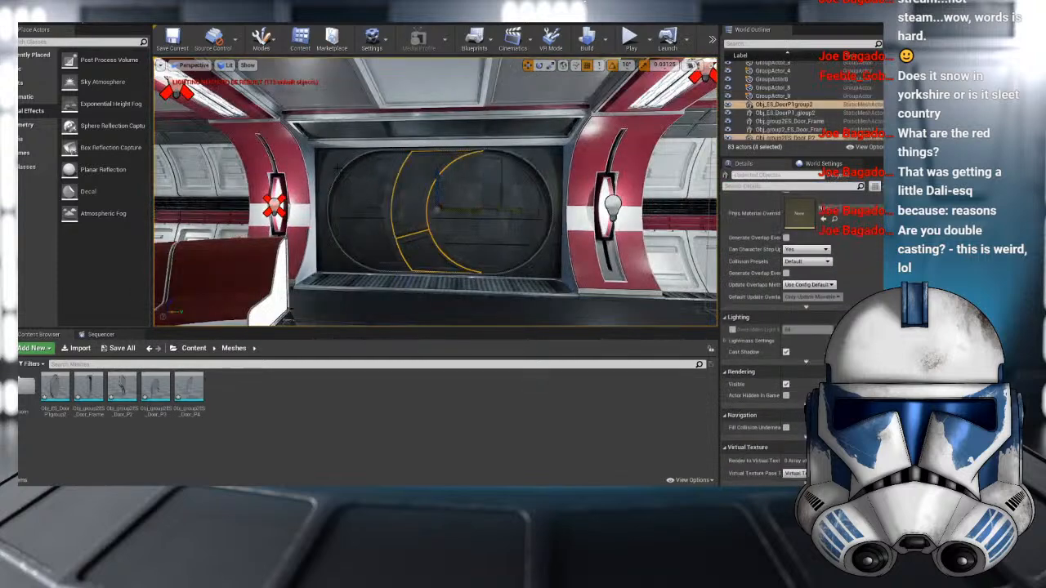
pyautogui.keyDown('ctrl'); pyautogui.click(337, 168); pyautogui.keyUp('ctrl')
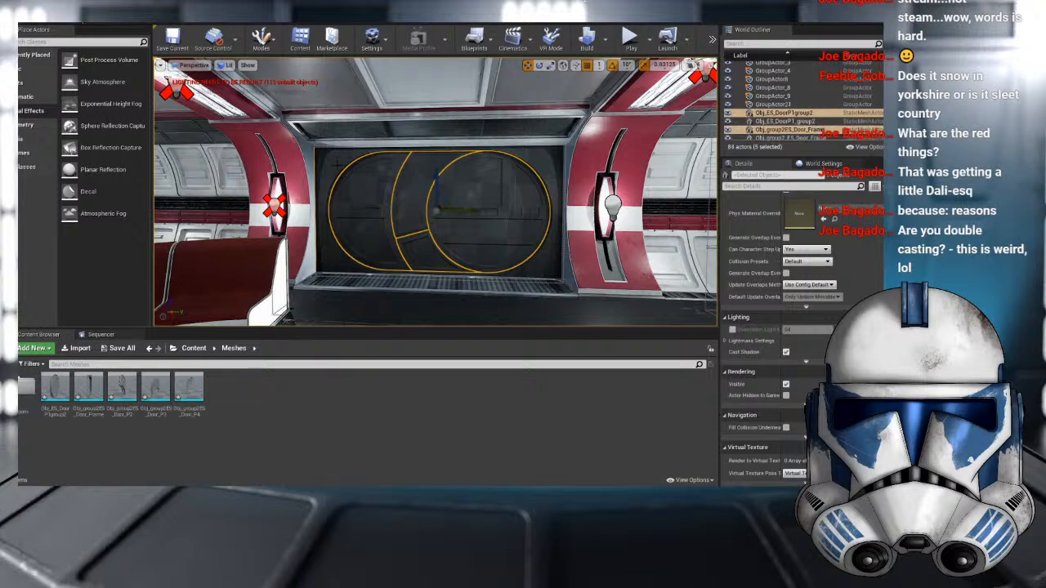
pyautogui.press('e')
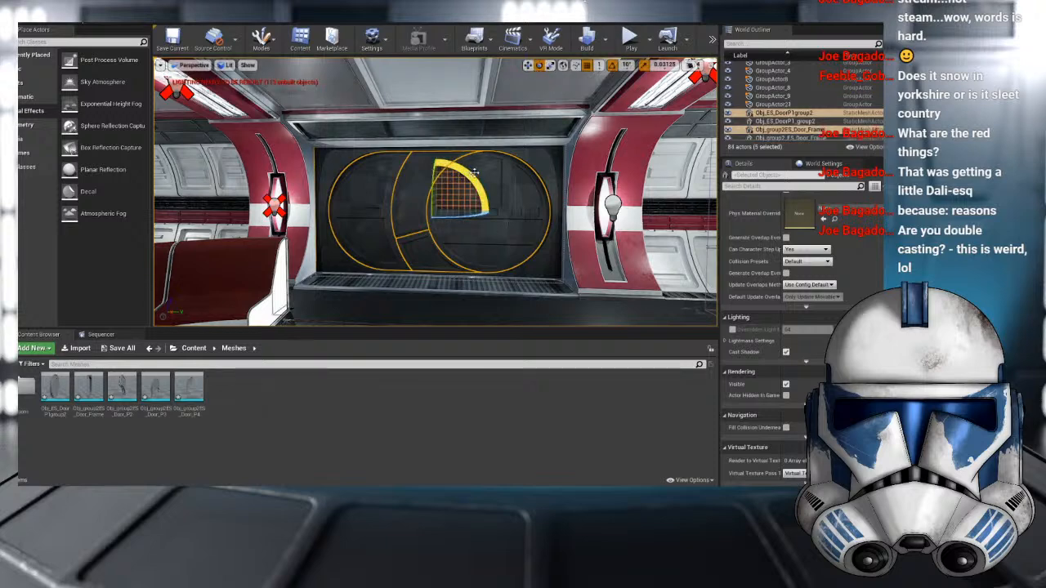
pyautogui.moveTo(474, 172); pyautogui.dragTo(430, 159)
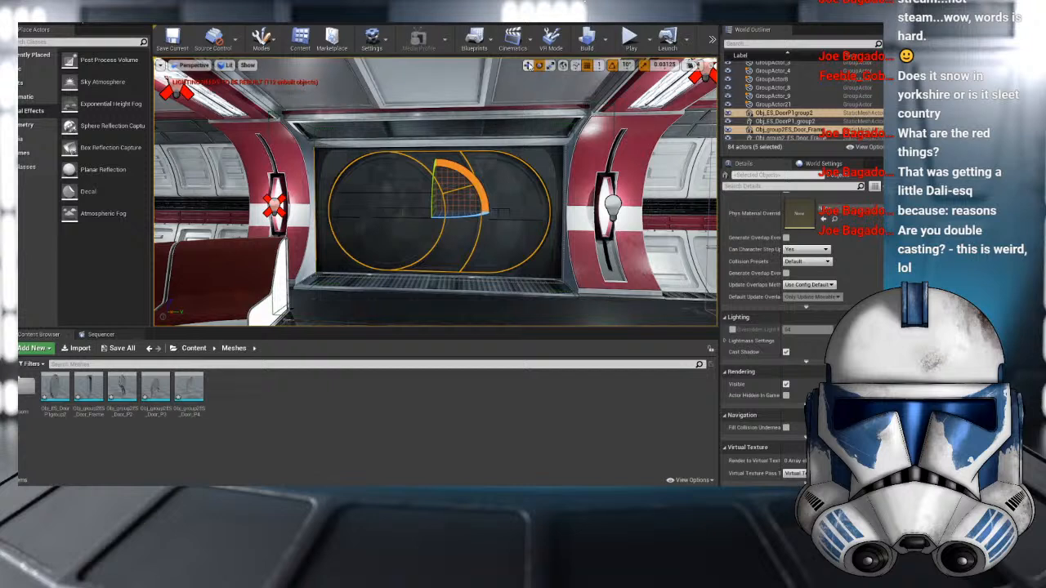
# - Ungroup the five door pieces and select panel P4 on its own at the joint of the curved band
pyautogui.click(528, 64)
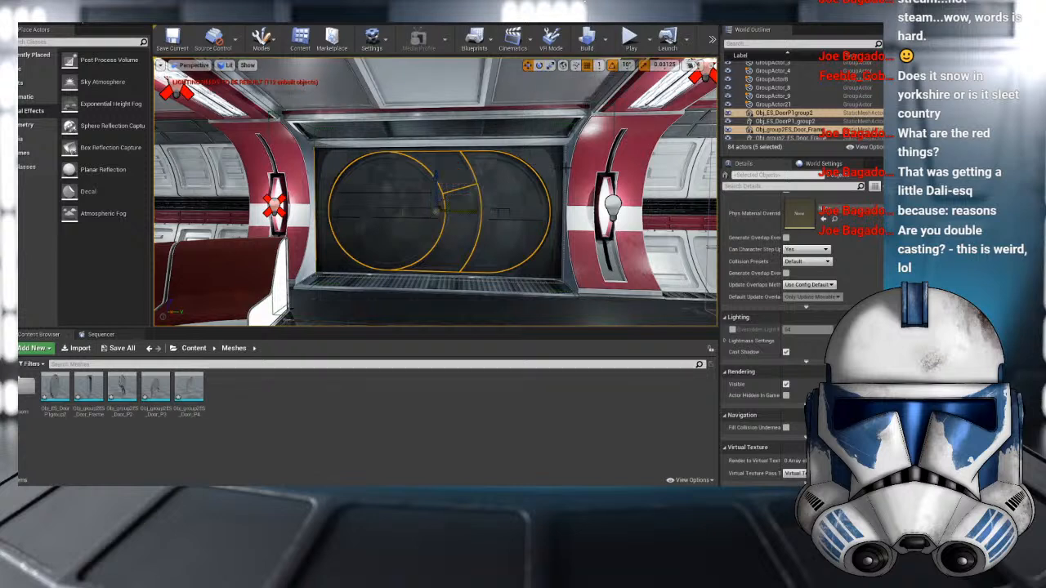
pyautogui.press('f')
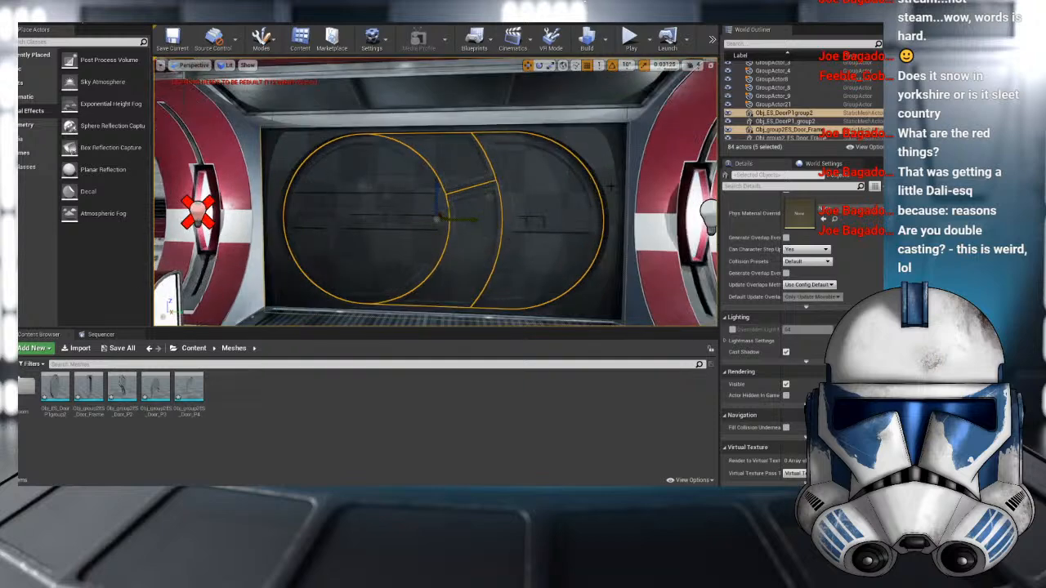
pyautogui.rightClick(783, 121)
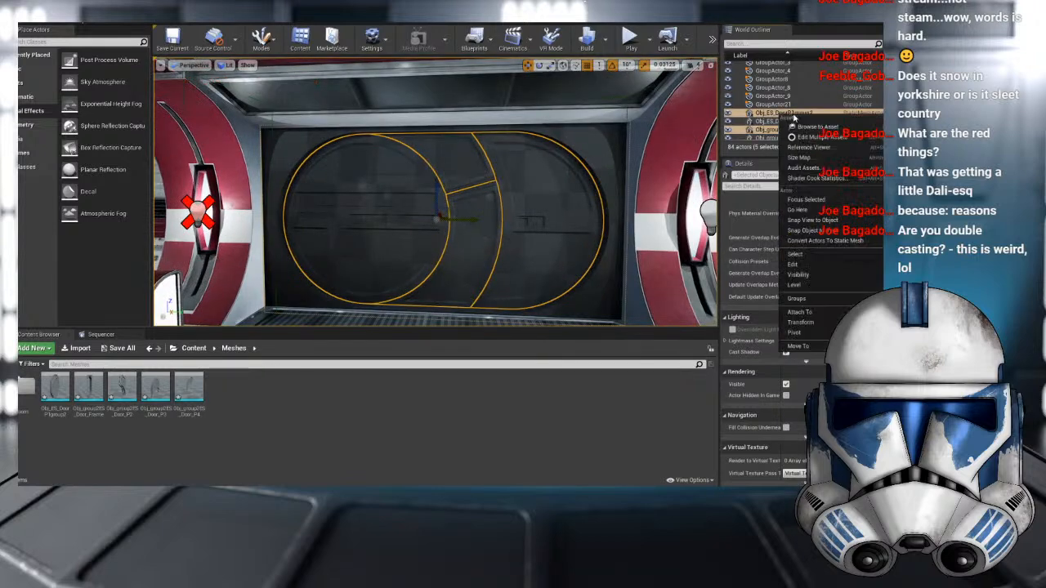
pyautogui.moveTo(809, 280)
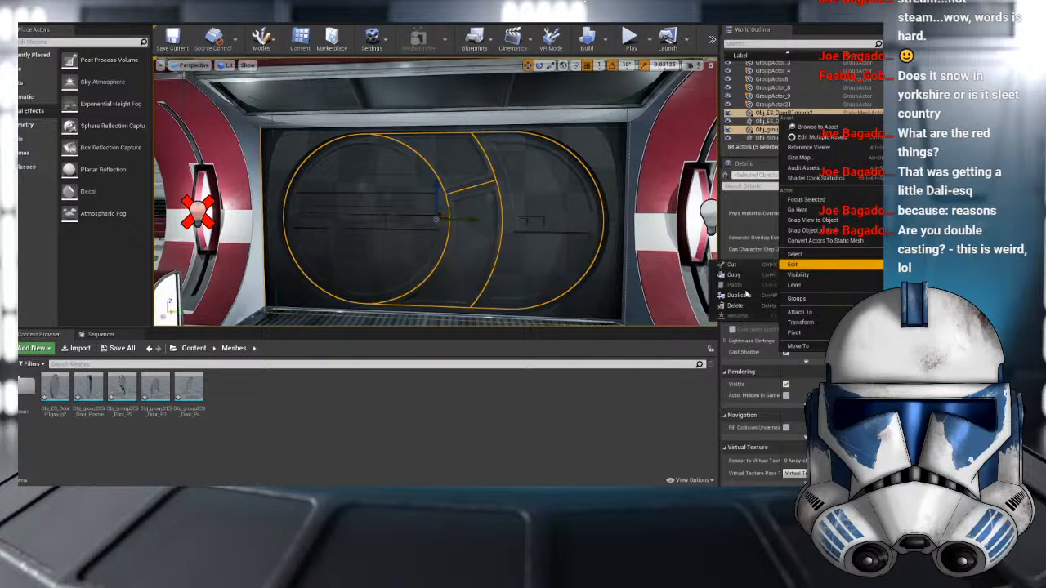
pyautogui.moveTo(805, 299)
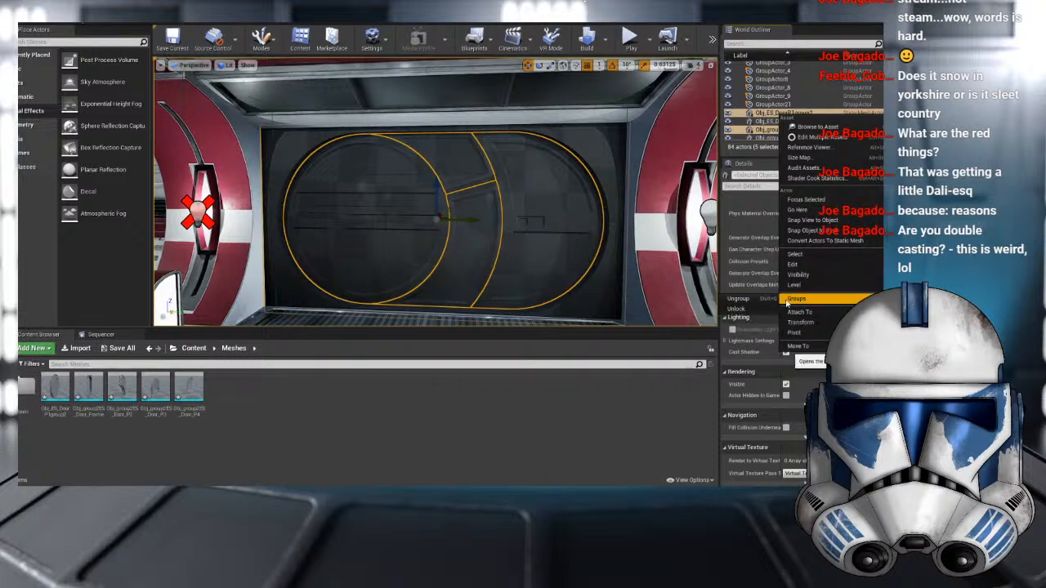
pyautogui.click(747, 300)
pyautogui.click(491, 205)
pyautogui.scroll(5, 497, 189)
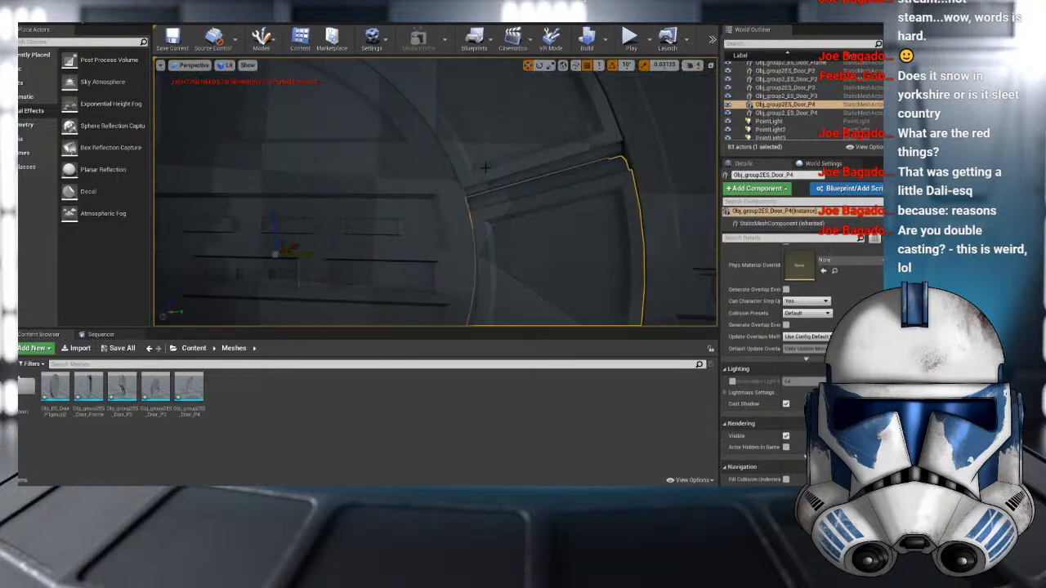
pyautogui.scroll(-5, 494, 169)
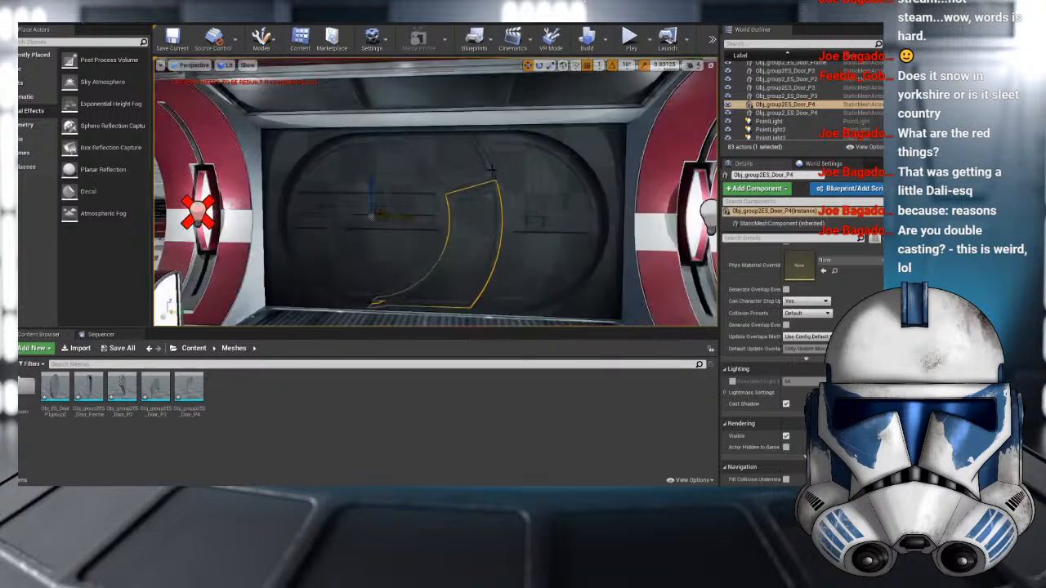
# - Apply the Door material from the Materials/Door folder to the frame and all four door panels
pyautogui.click(193, 348)
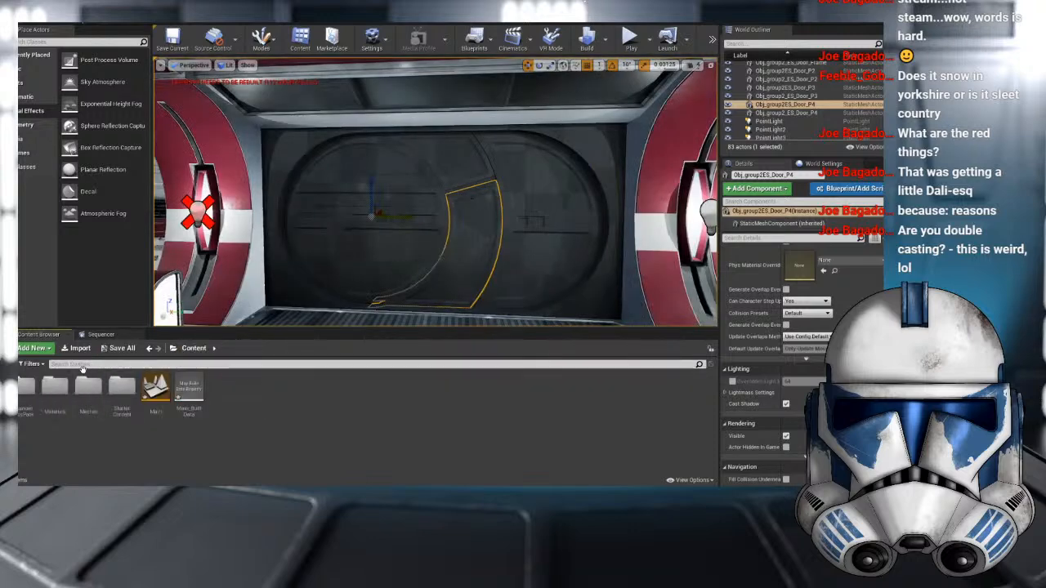
pyautogui.doubleClick(70, 391)
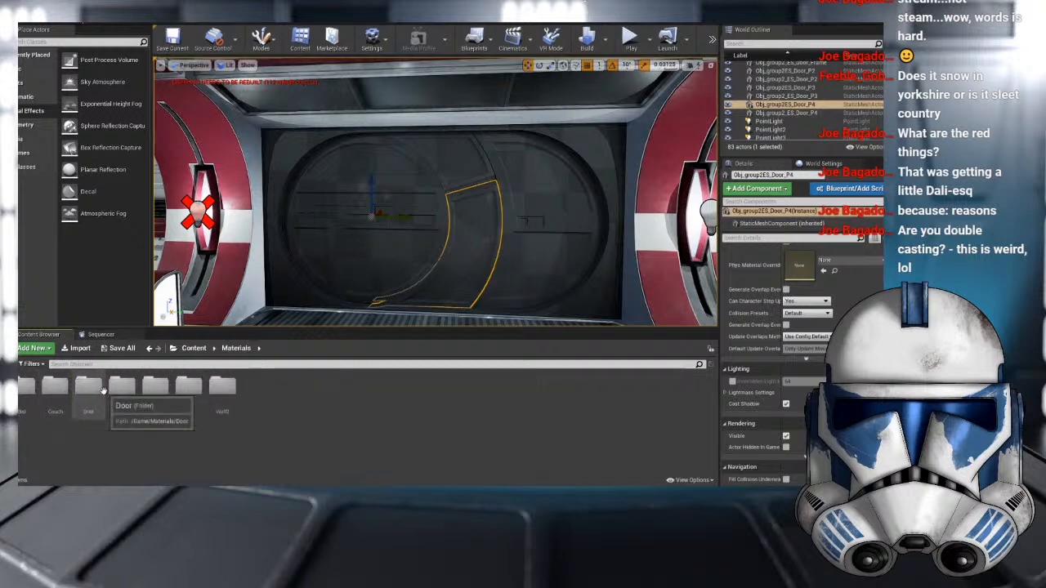
pyautogui.doubleClick(89, 387)
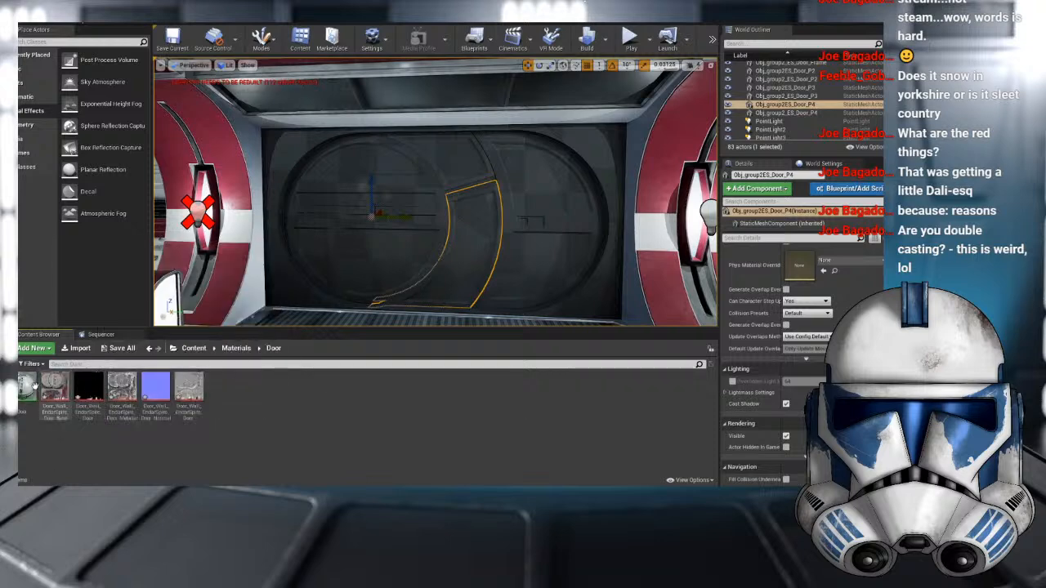
pyautogui.moveTo(27, 388); pyautogui.dragTo(368, 237)
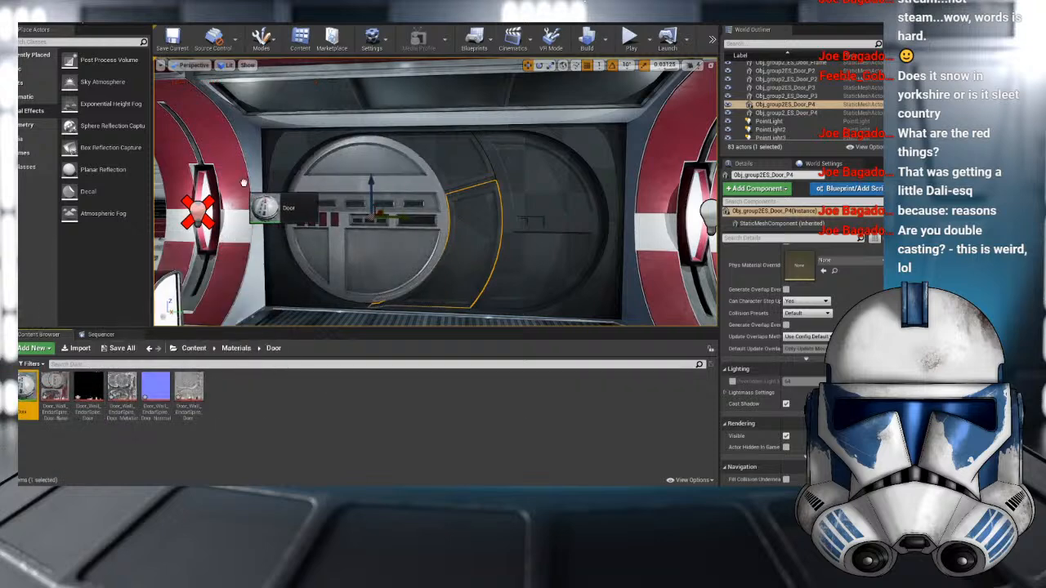
pyautogui.moveTo(65, 394); pyautogui.dragTo(490, 200)
pyautogui.moveTo(88, 373); pyautogui.dragTo(445, 142)
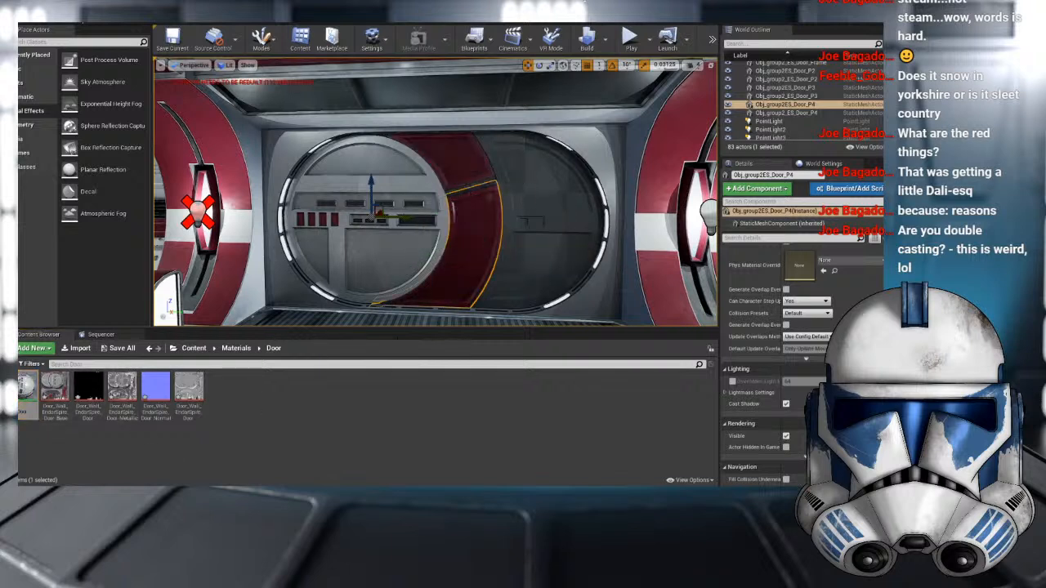
pyautogui.moveTo(29, 388); pyautogui.dragTo(544, 214)
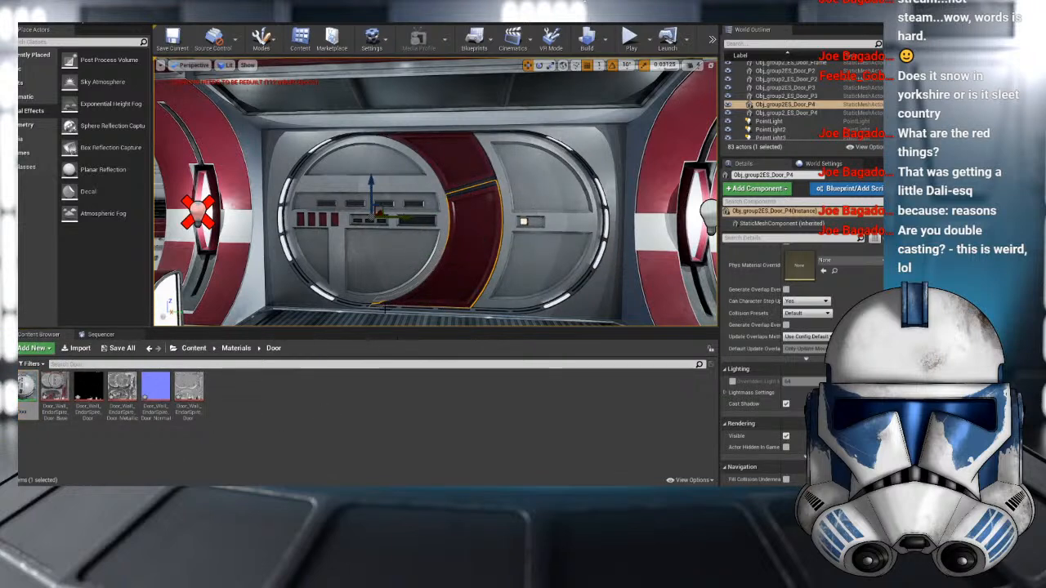
pyautogui.click(539, 65)
pyautogui.moveTo(408, 181); pyautogui.dragTo(371, 163)
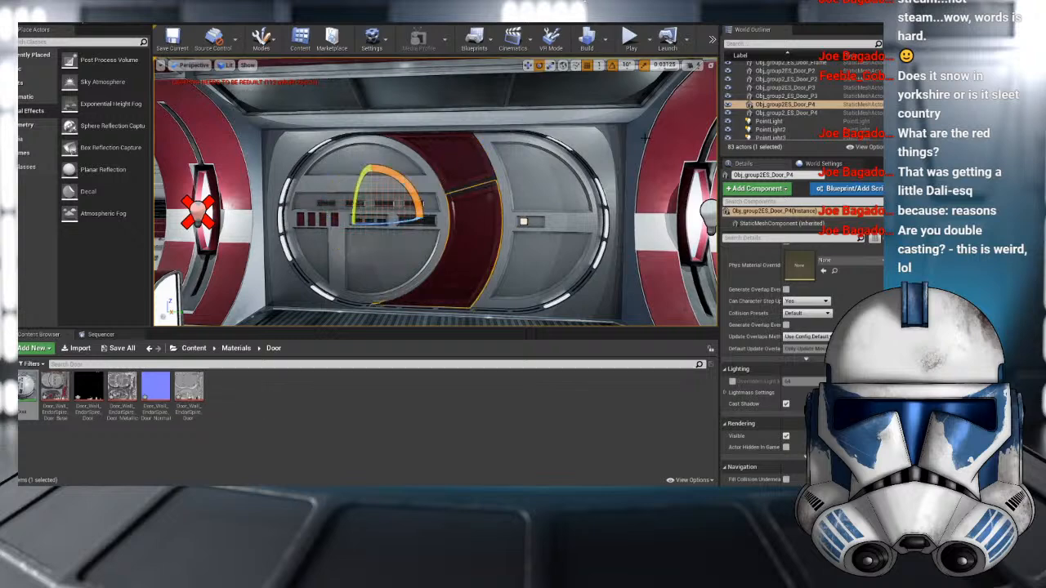
pyautogui.click(643, 136)
pyautogui.moveTo(596, 155); pyautogui.dragTo(502, 165, button='right')
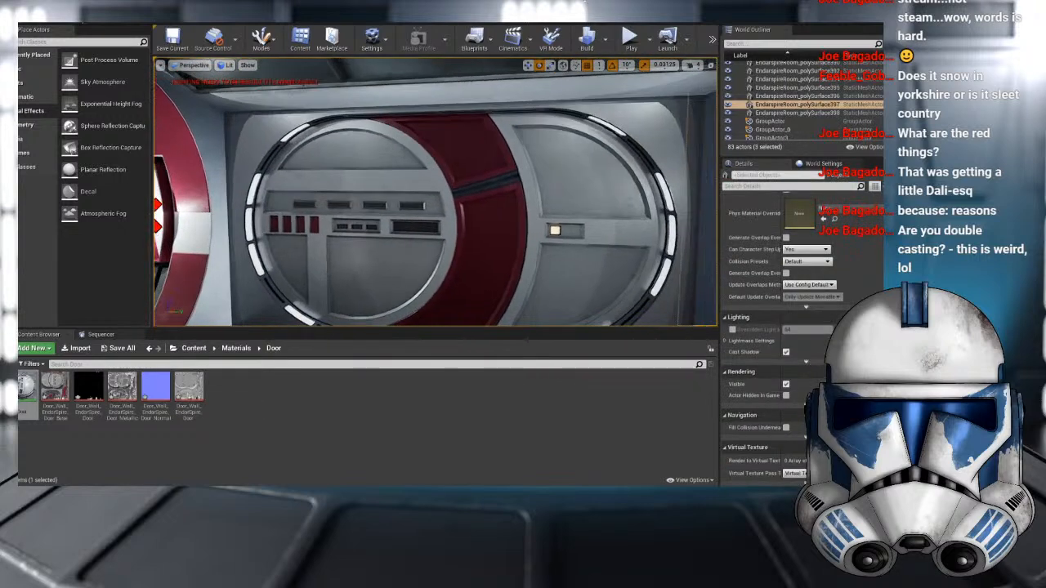
# - Select door panels P2 and P4 and nudge them slightly along the opening to adjust the joint of the red band
pyautogui.click(501, 166)
pyautogui.keyDown('ctrl'); pyautogui.click(503, 214); pyautogui.keyUp('ctrl')
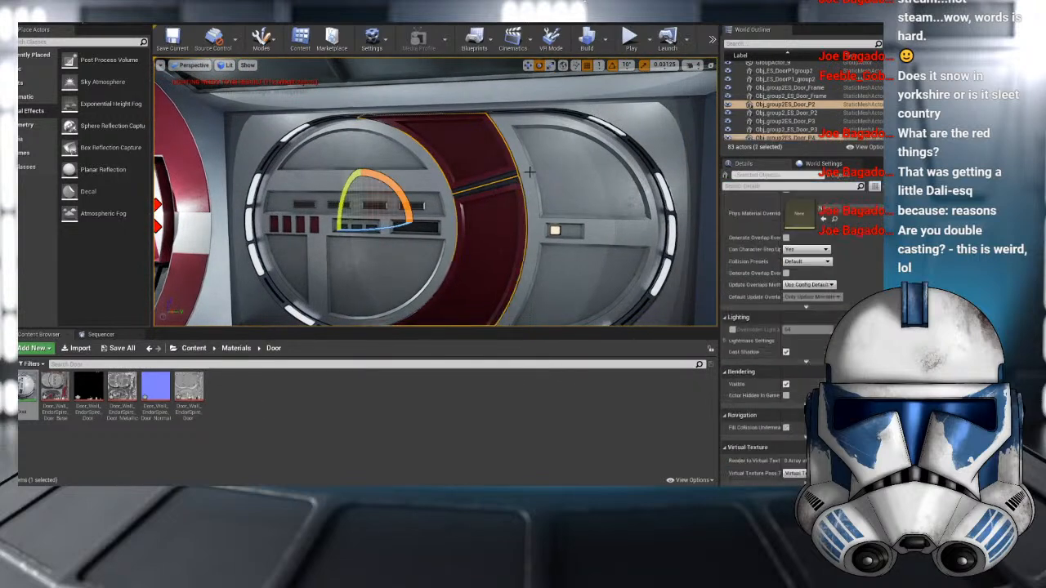
pyautogui.click(528, 65)
pyautogui.scroll(5, 383, 230)
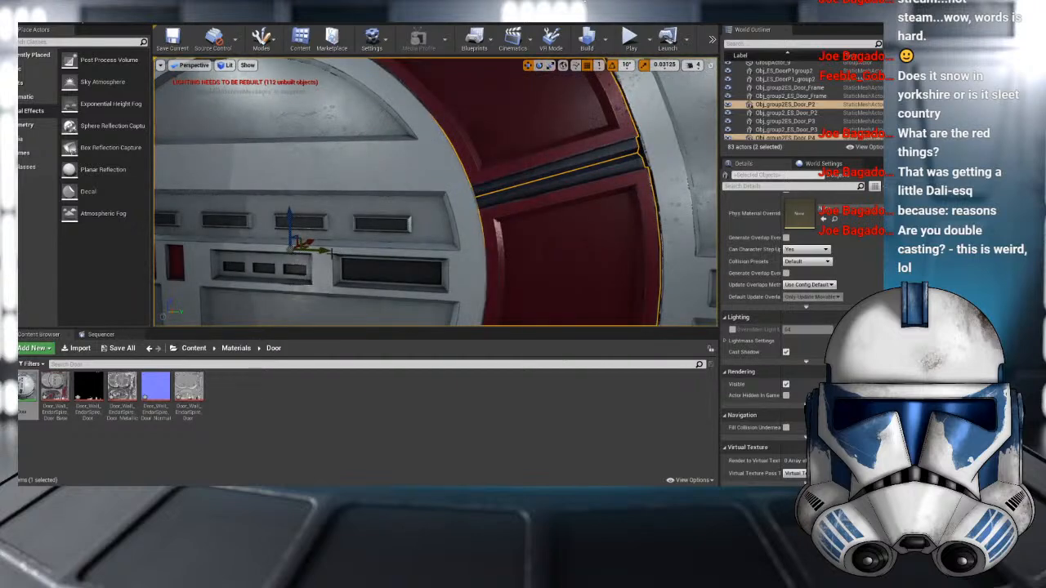
pyautogui.moveTo(324, 249); pyautogui.dragTo(325, 249)
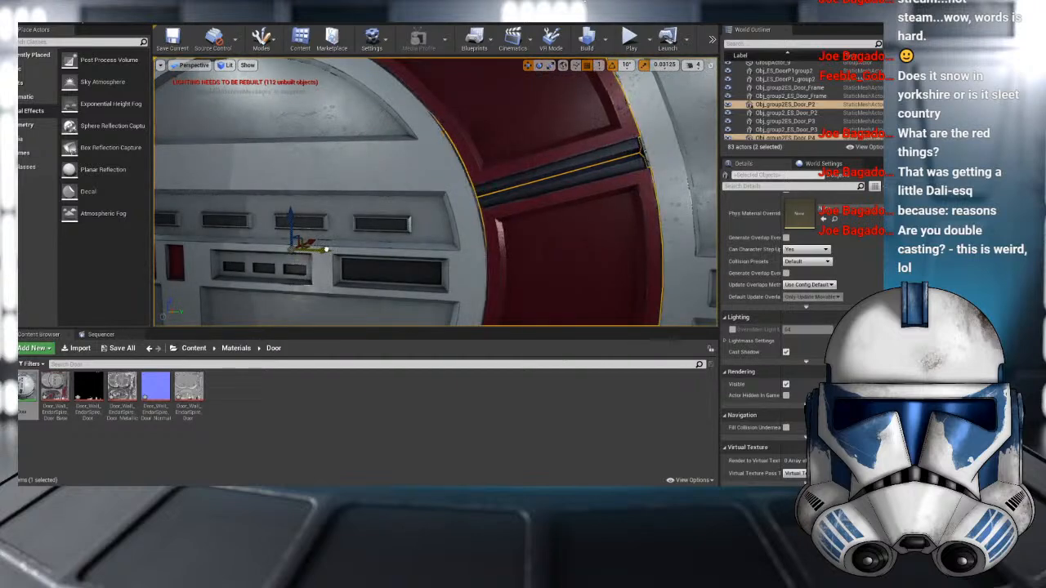
pyautogui.scroll(-4, 553, 168)
# - Check the door and its frame from inside the room, then save the current level
pyautogui.click(553, 167)
pyautogui.scroll(-2, 553, 167)
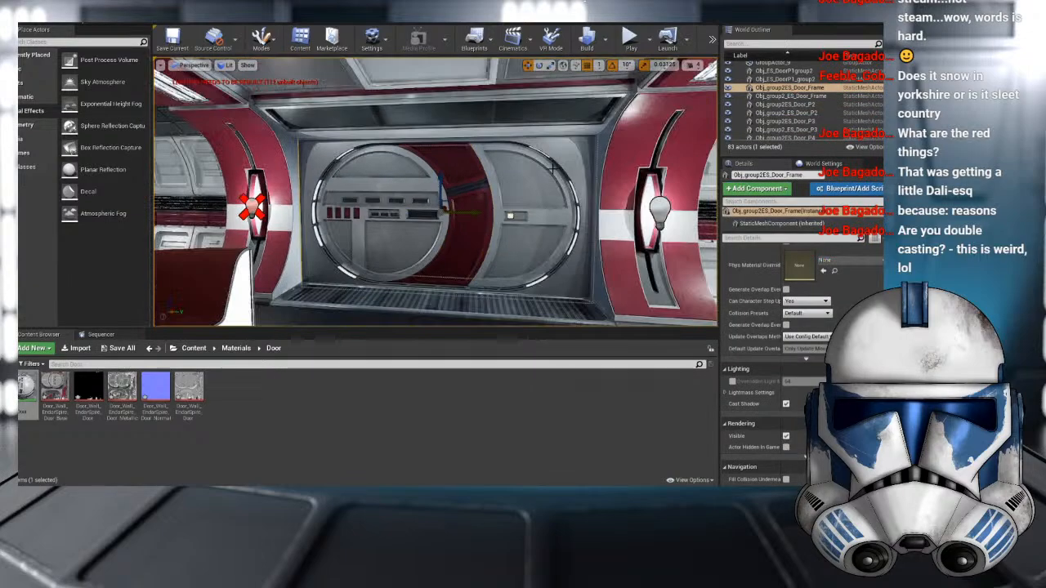
pyautogui.moveTo(553, 168)
pyautogui.keyDown('alt'); pyautogui.mouseDown()
pyautogui.moveTo(613, 170)
pyautogui.moveTo(393, 170)
pyautogui.moveTo(558, 172)
pyautogui.mouseUp(); pyautogui.keyUp('alt')
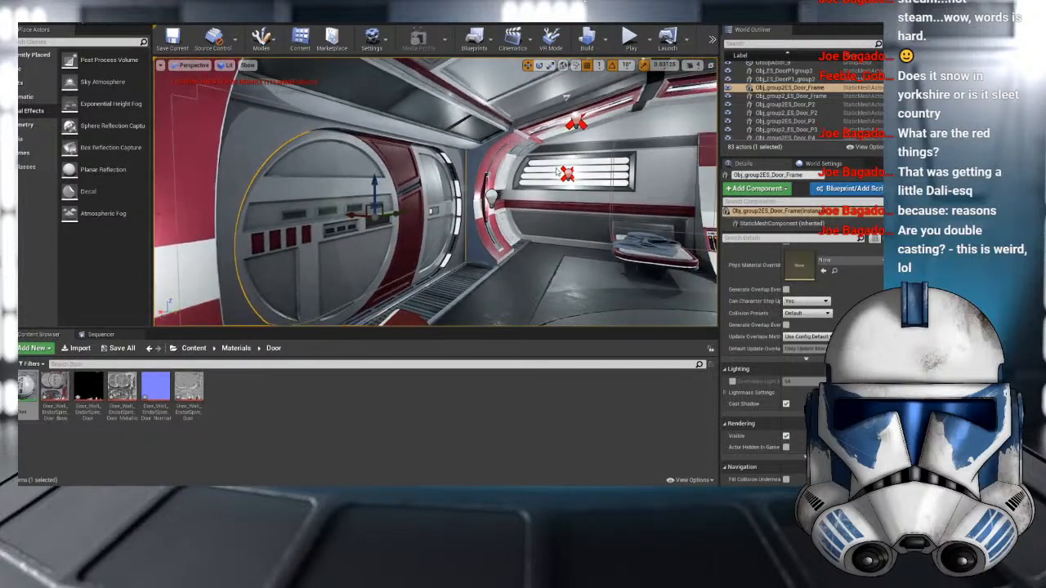
pyautogui.click(550, 223)
pyautogui.keyDown('alt'); pyautogui.moveTo(471, 260); pyautogui.dragTo(414, 261); pyautogui.keyUp('alt')
pyautogui.hotkey('ctrl', 's')
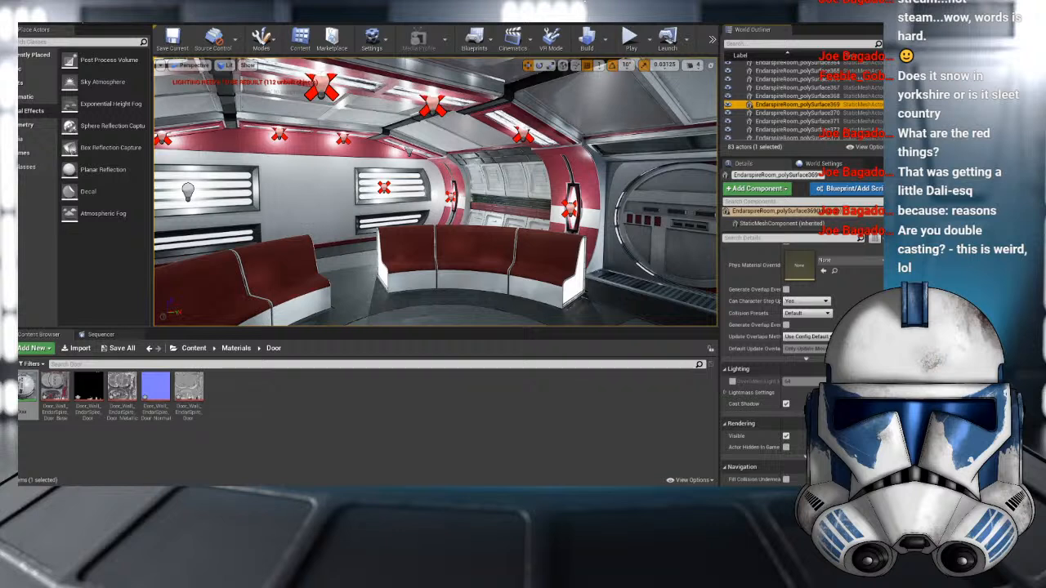
# - Rebuild the level's lighting
pyautogui.moveTo(376, 255); pyautogui.dragTo(447, 322)
pyautogui.moveTo(447, 322); pyautogui.dragTo(186, 323, button='right')
pyautogui.moveTo(550, 210); pyautogui.dragTo(490, 210, button='right')
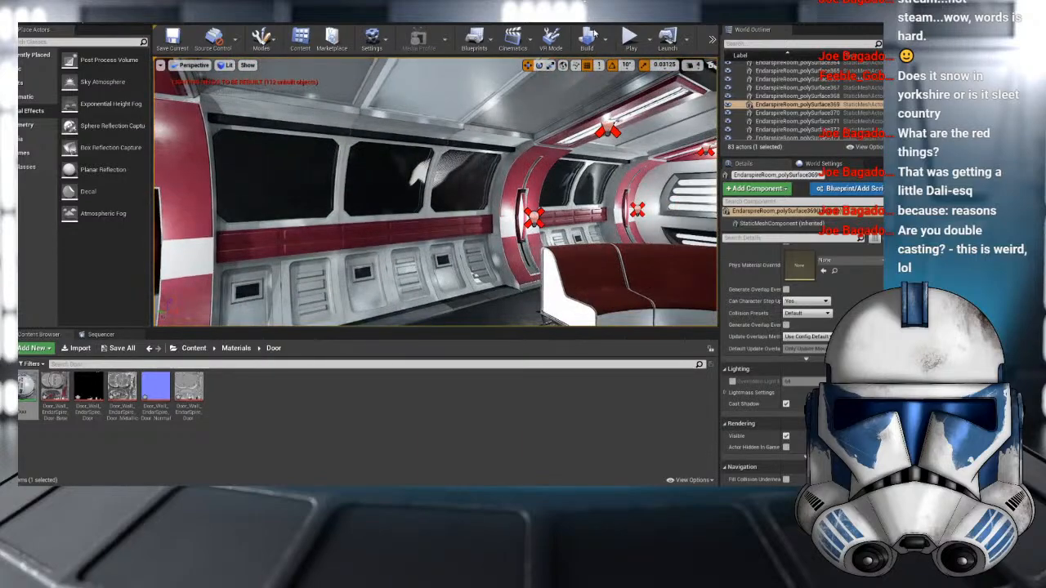
pyautogui.click(604, 41)
pyautogui.click(625, 64)
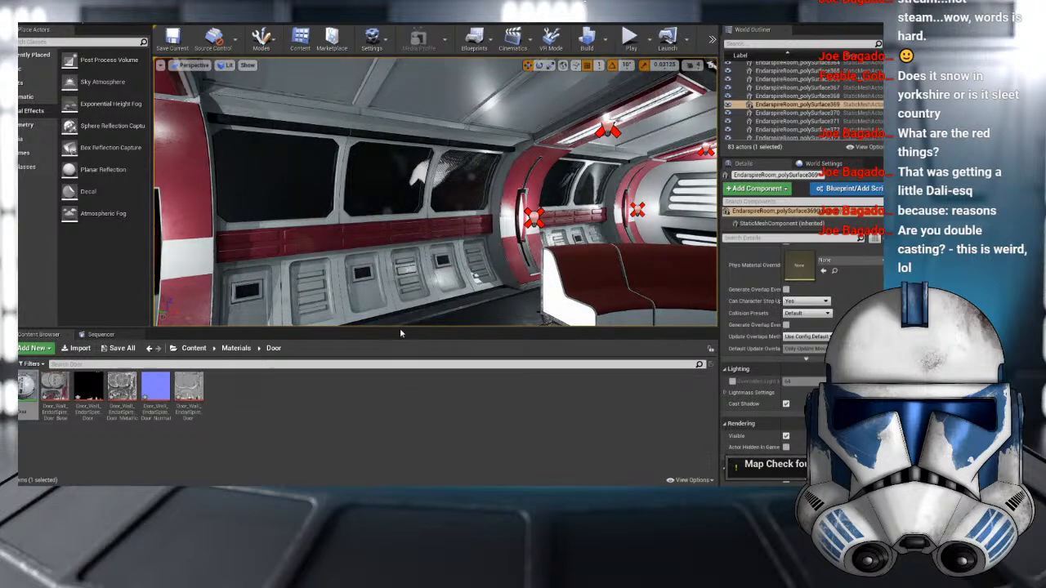
# - Show the room in Lighting Only view mode and select the middle window wall segment to inspect its baked lighting
pyautogui.moveTo(415, 266); pyautogui.dragTo(326, 266, button='right')
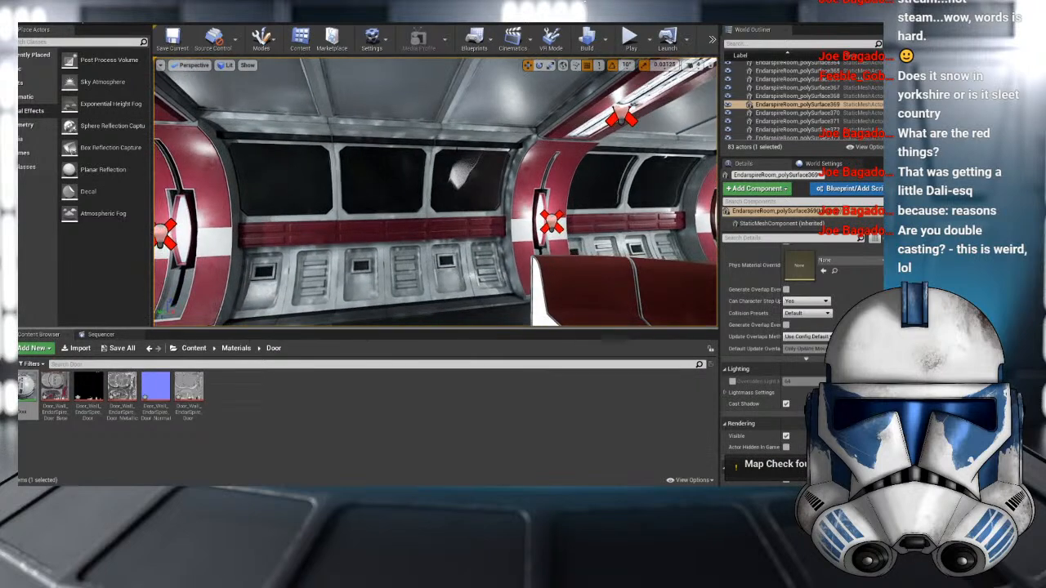
pyautogui.click(223, 65)
pyautogui.click(245, 115)
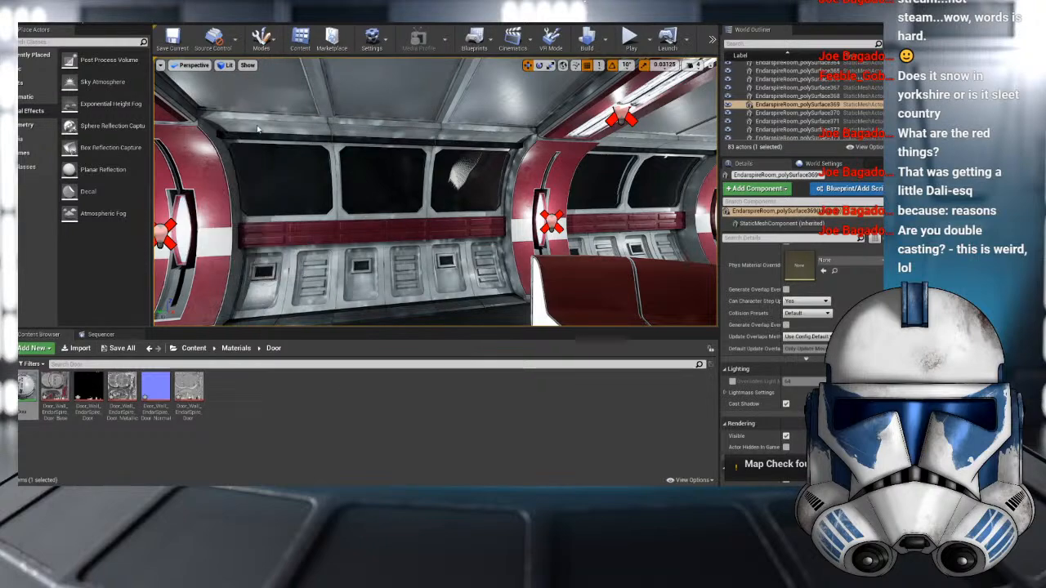
pyautogui.moveTo(371, 217); pyautogui.dragTo(343, 217, button='right')
pyautogui.moveTo(464, 232); pyautogui.dragTo(382, 232, button='right')
pyautogui.scroll(1, 503, 201)
pyautogui.click(504, 196)
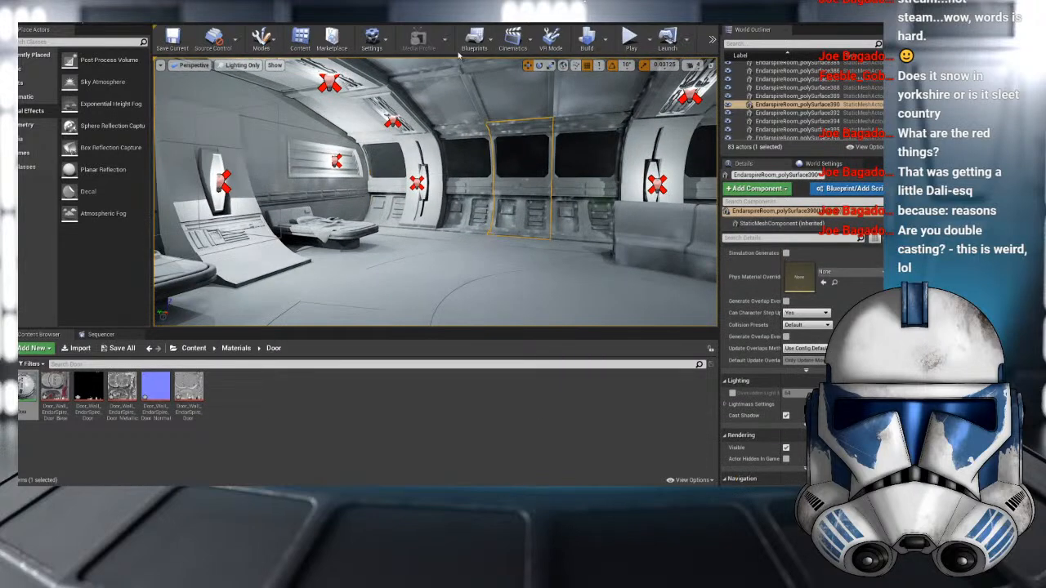
# - Open the Project Settings and bring up the engine's Rendering category
pyautogui.click(371, 38)
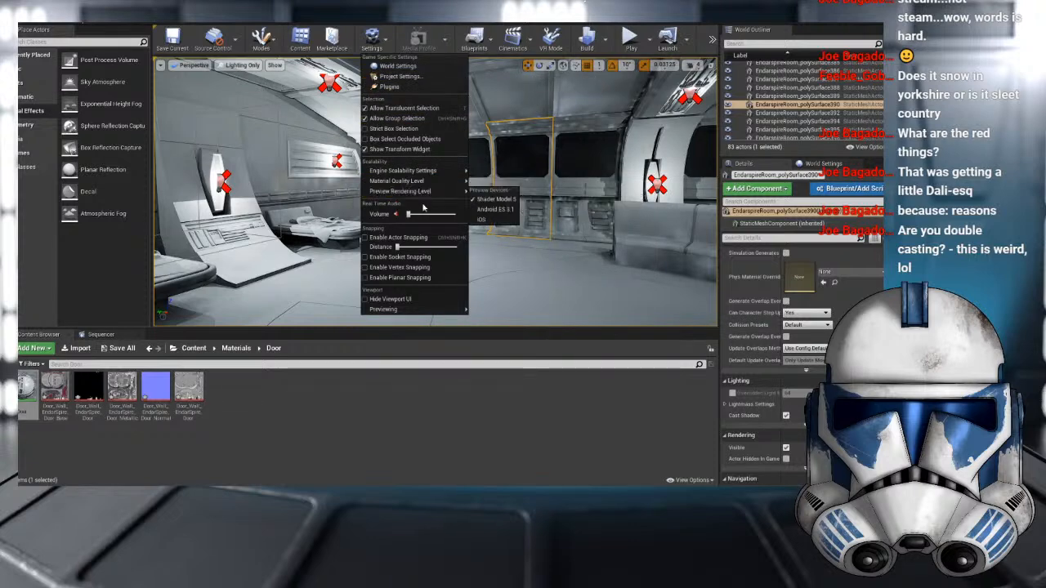
pyautogui.click(419, 76)
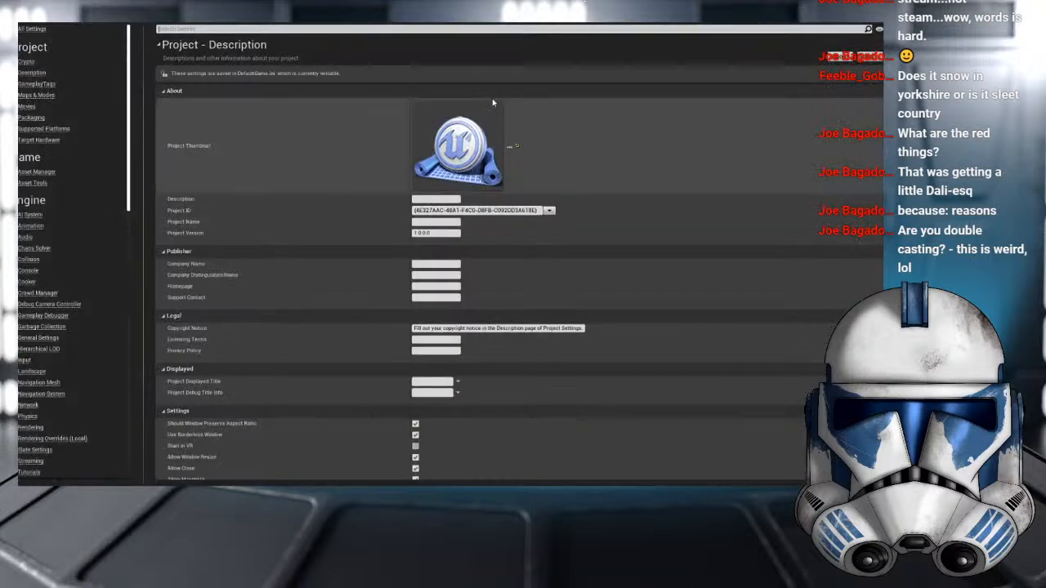
pyautogui.scroll(-3, 36, 221)
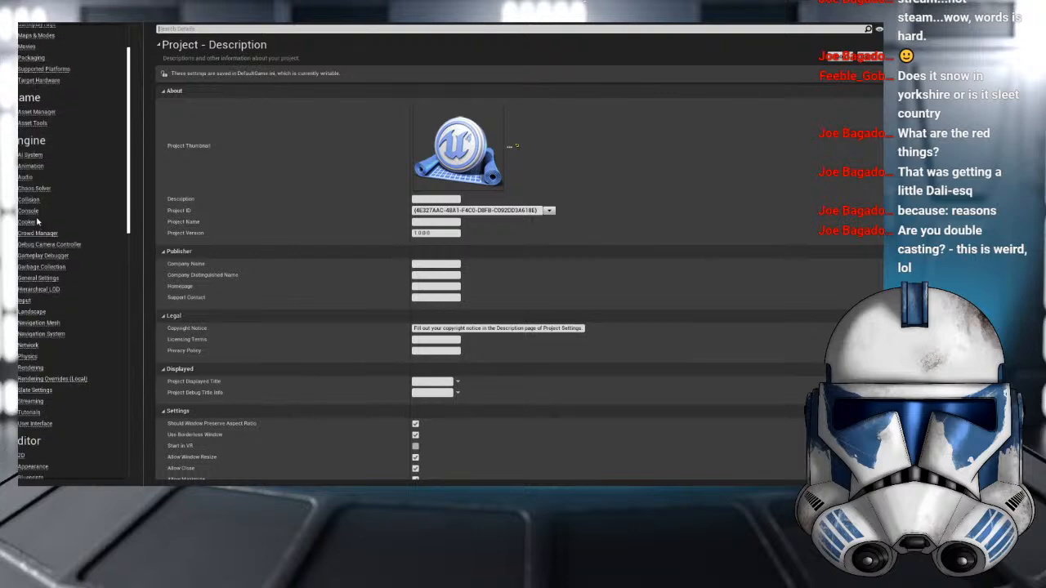
pyautogui.scroll(-10, 37, 221)
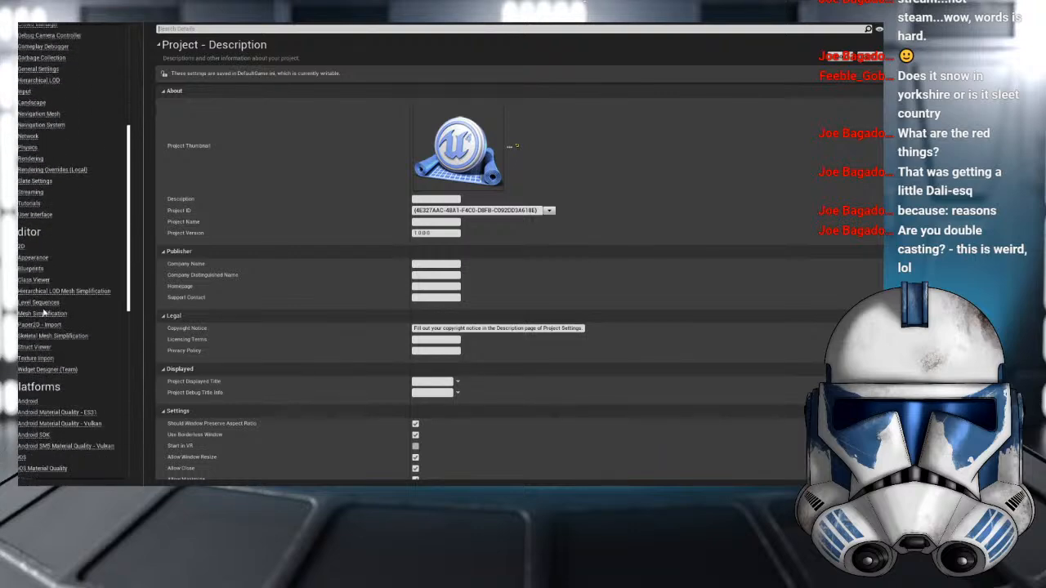
pyautogui.scroll(-4, 52, 342)
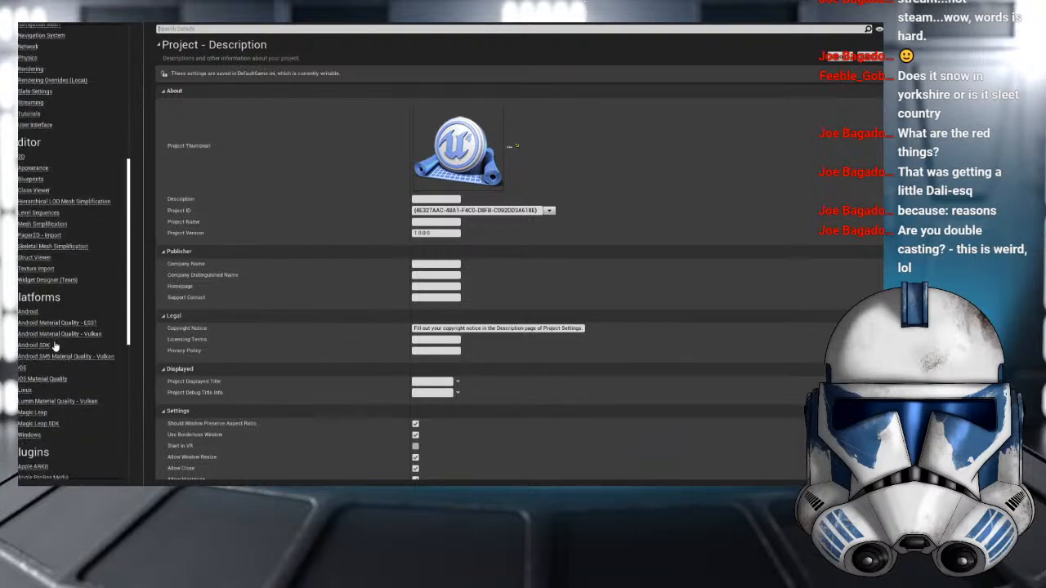
pyautogui.scroll(-12, 55, 346)
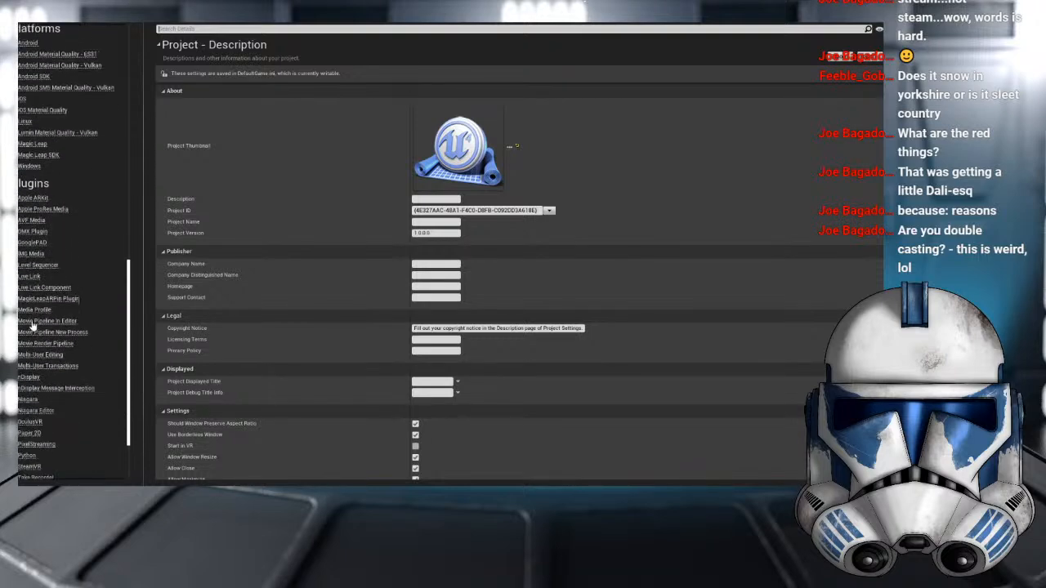
pyautogui.scroll(-3, 34, 331)
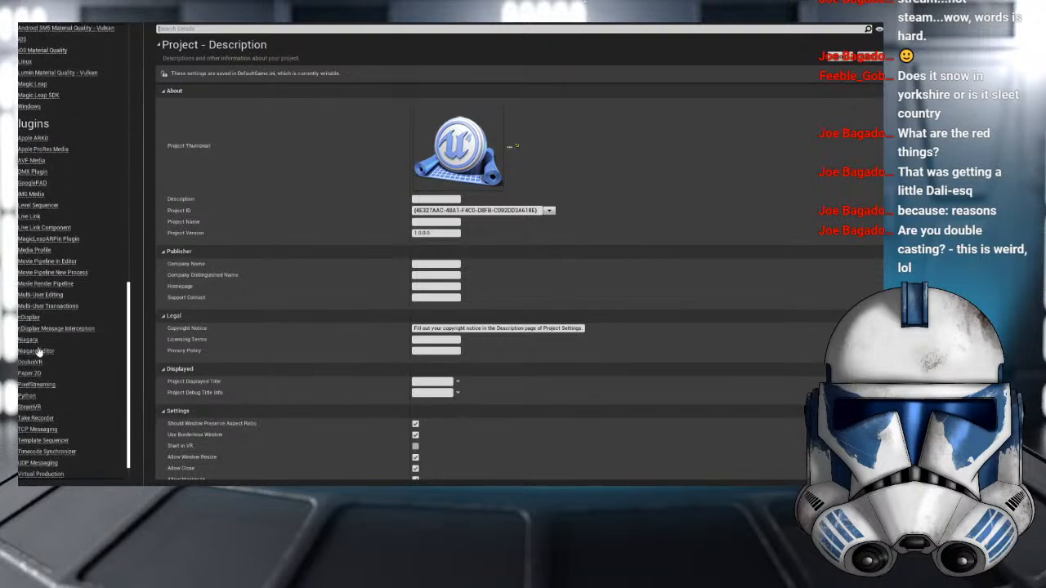
pyautogui.scroll(-2, 39, 350)
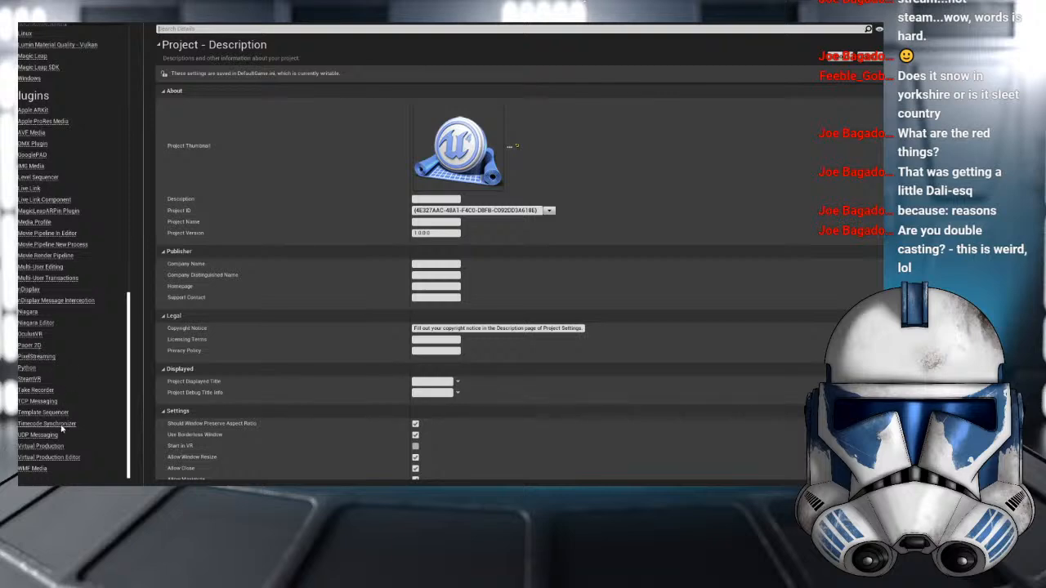
pyautogui.scroll(2, 34, 277)
pyautogui.scroll(2, 34, 278)
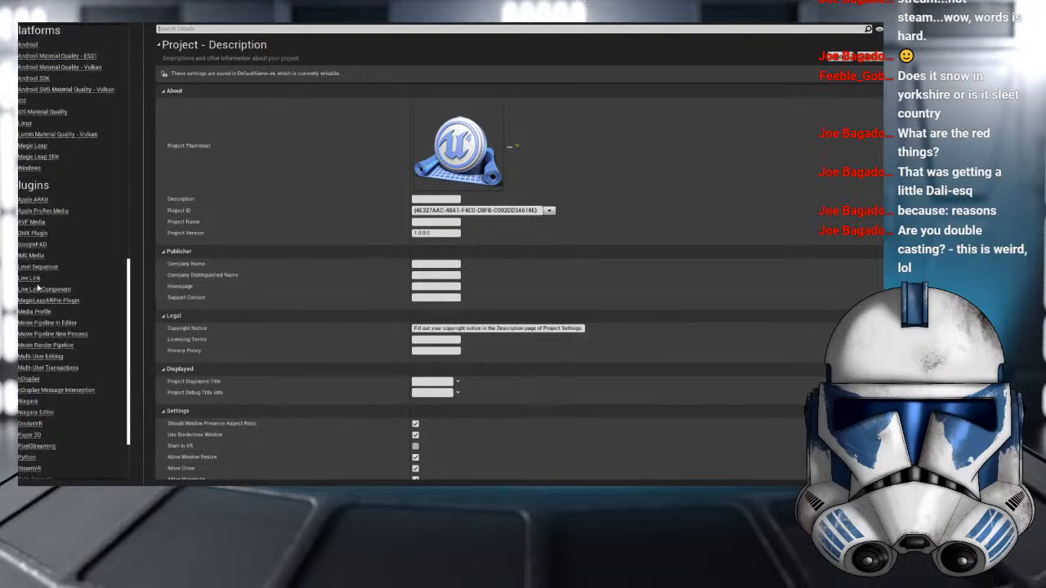
pyautogui.scroll(6, 39, 266)
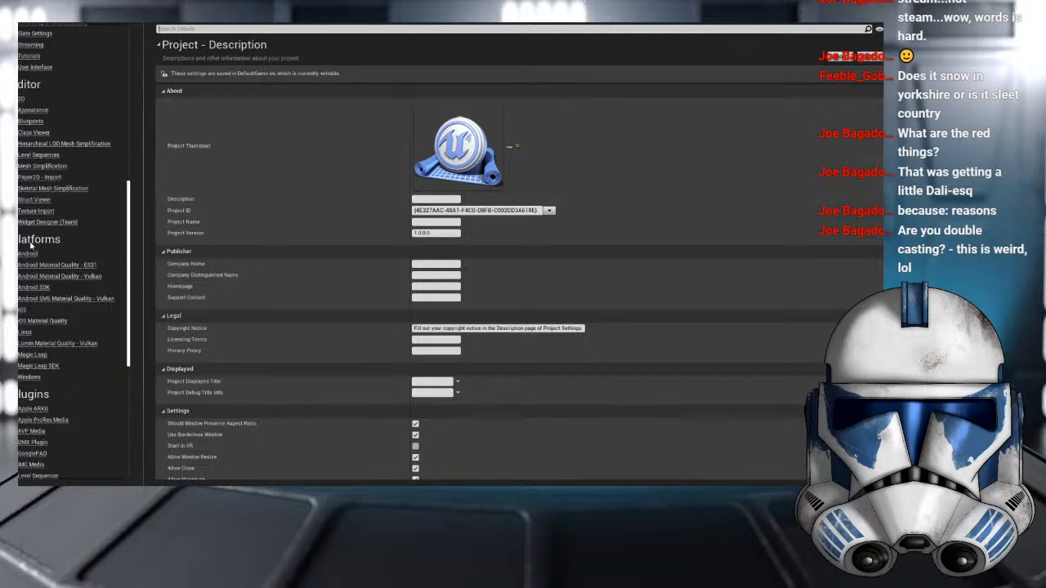
pyautogui.scroll(-3, 36, 249)
pyautogui.scroll(-3, 36, 262)
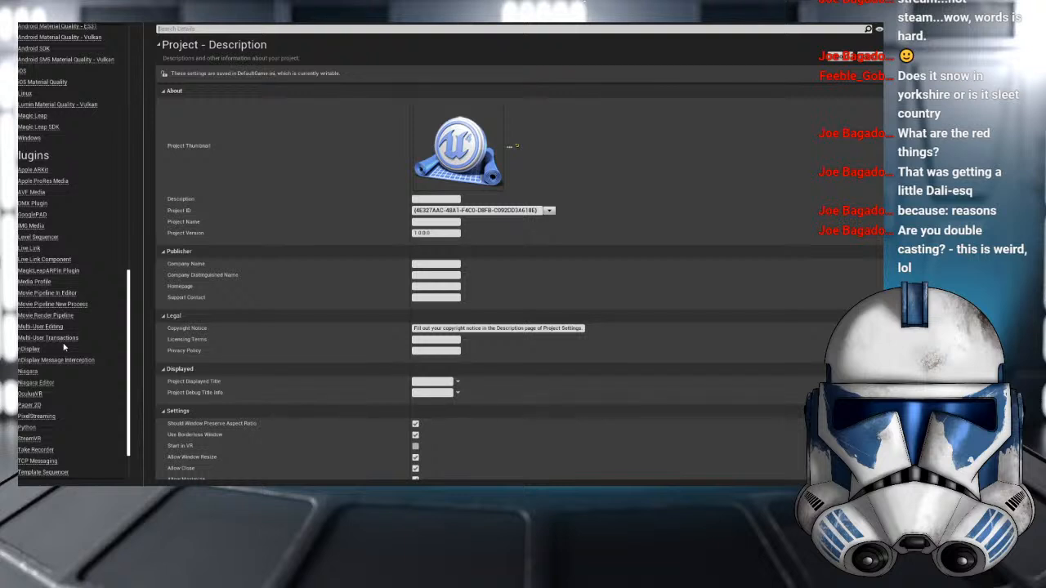
pyautogui.scroll(-1, 61, 335)
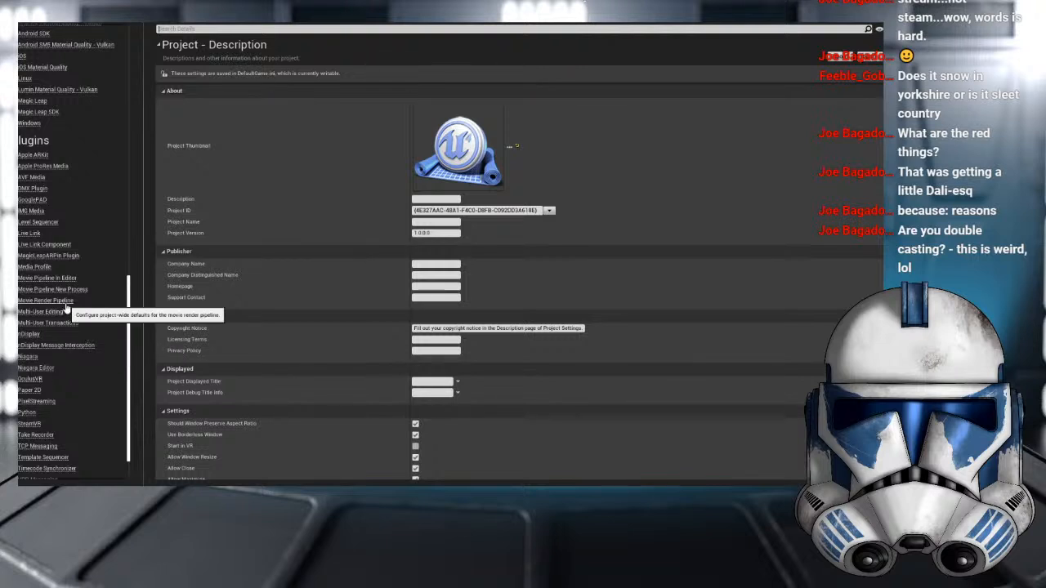
pyautogui.scroll(5, 77, 296)
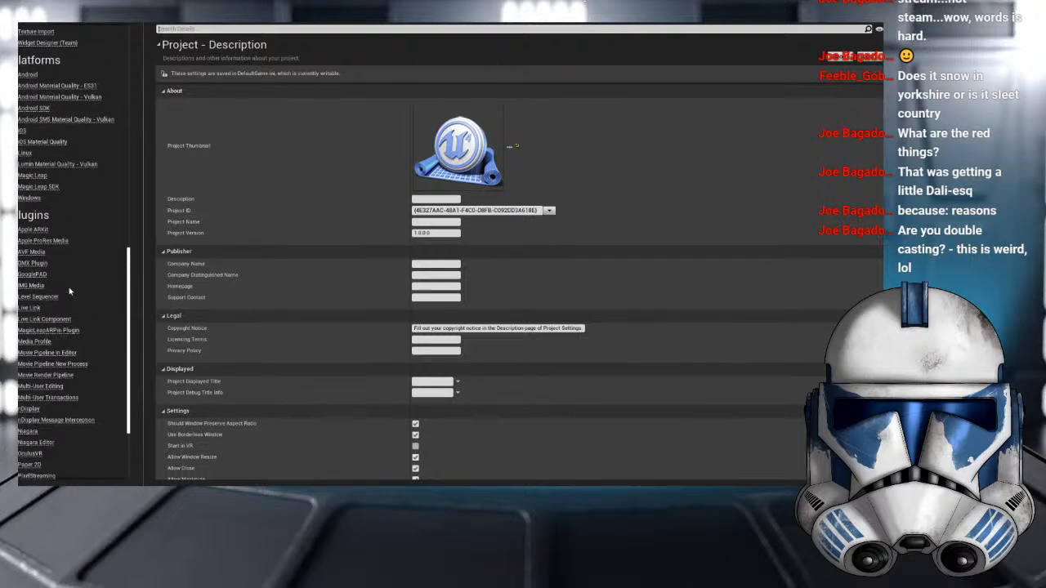
pyautogui.scroll(15, 69, 292)
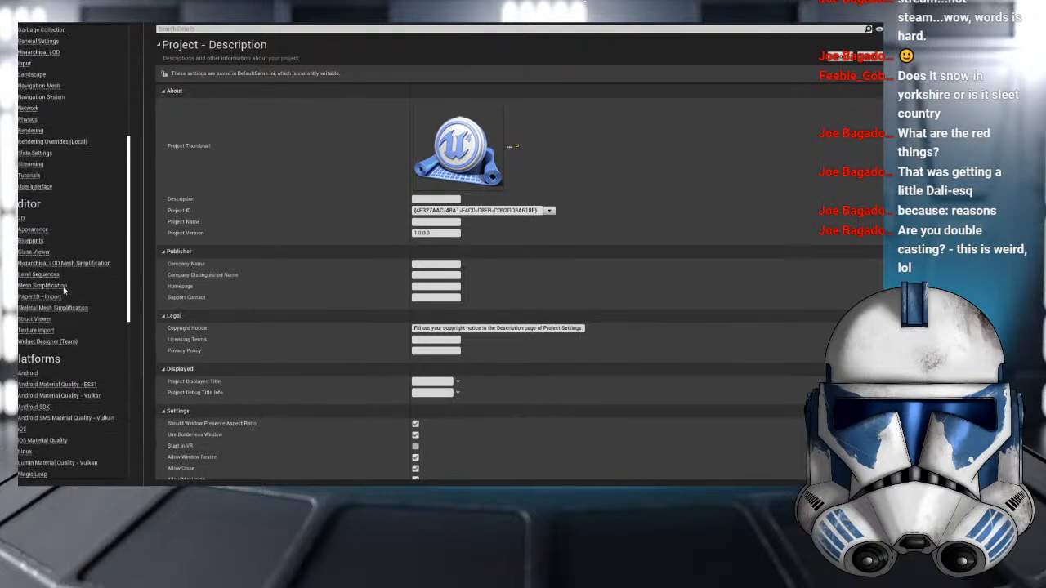
pyautogui.scroll(2, 64, 290)
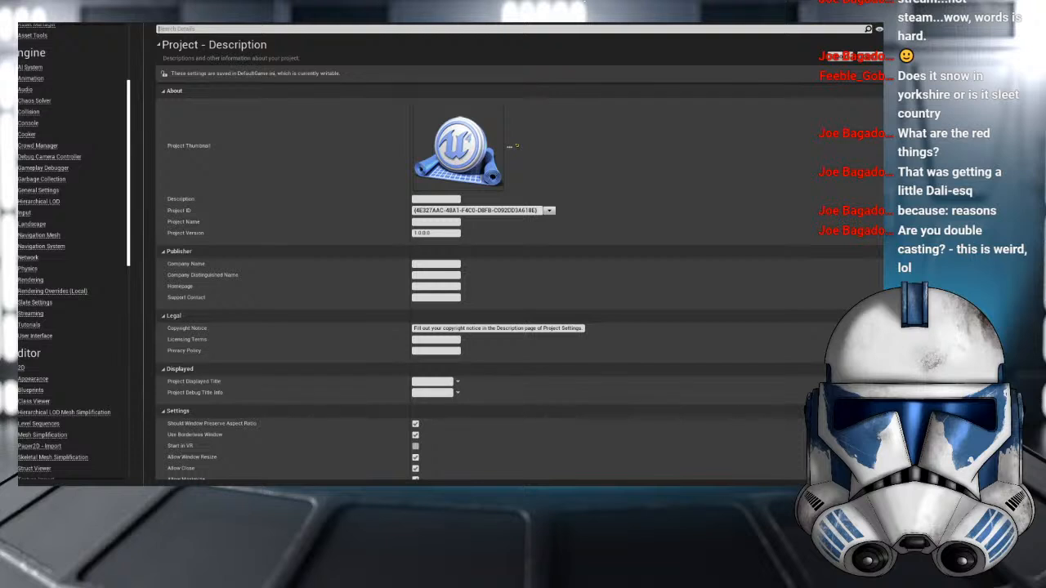
pyautogui.scroll(-1, 405, 266)
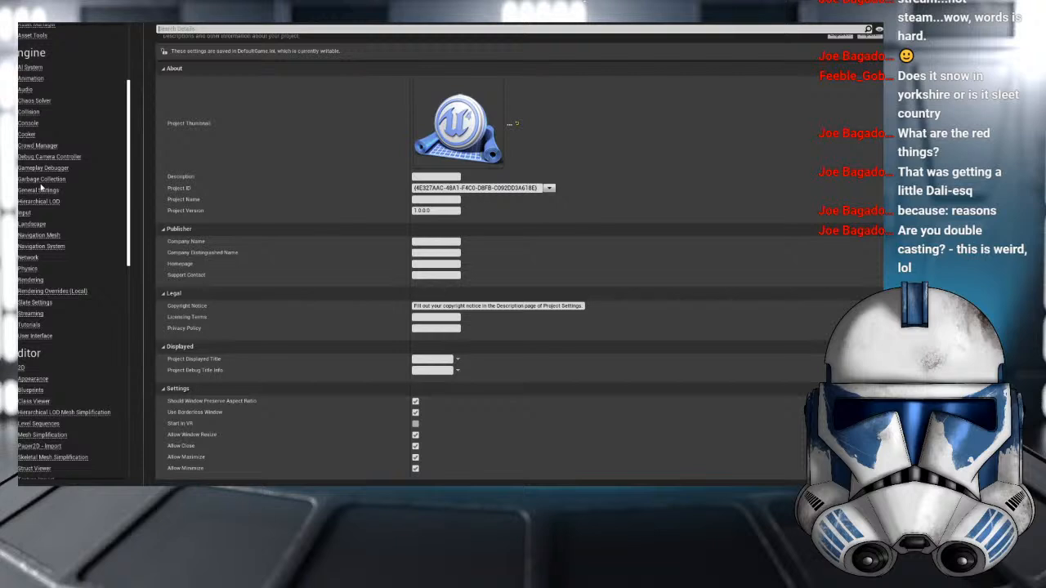
pyautogui.click(37, 281)
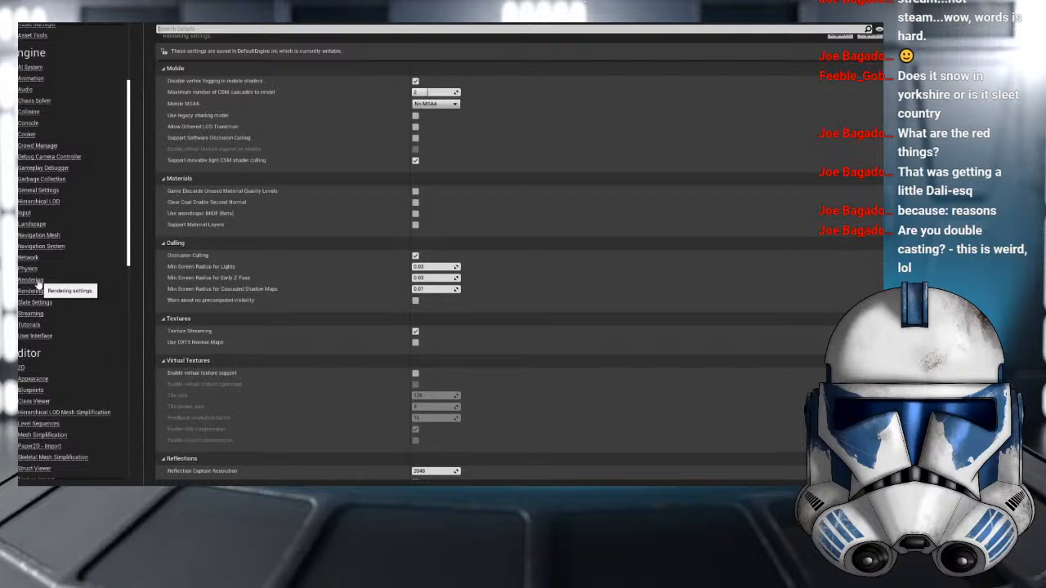
# - Enable Use Normal Maps for Static Lighting in the project's Lighting settings
pyautogui.scroll(-5, 303, 270)
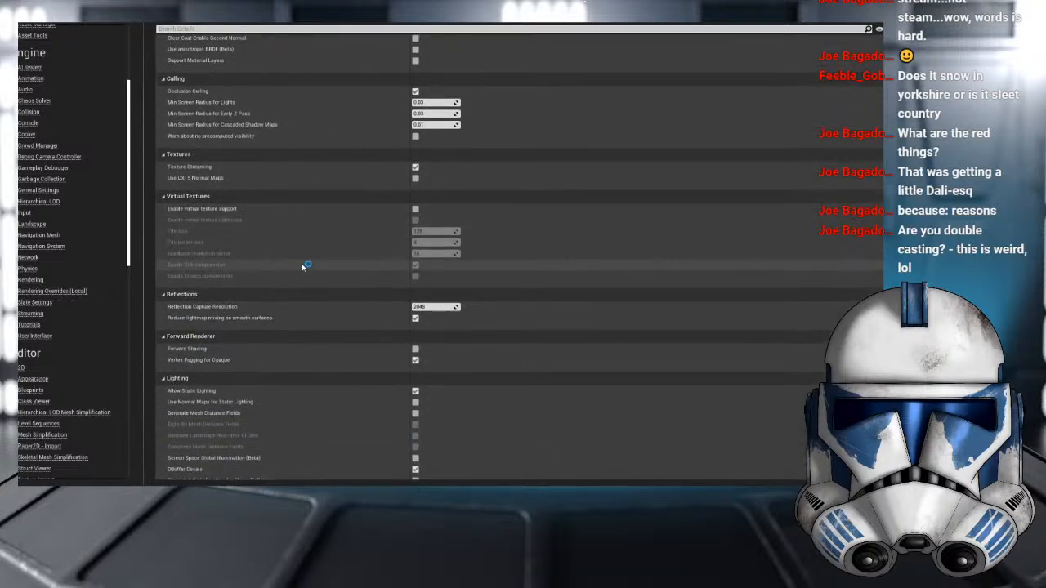
pyautogui.scroll(-1, 302, 267)
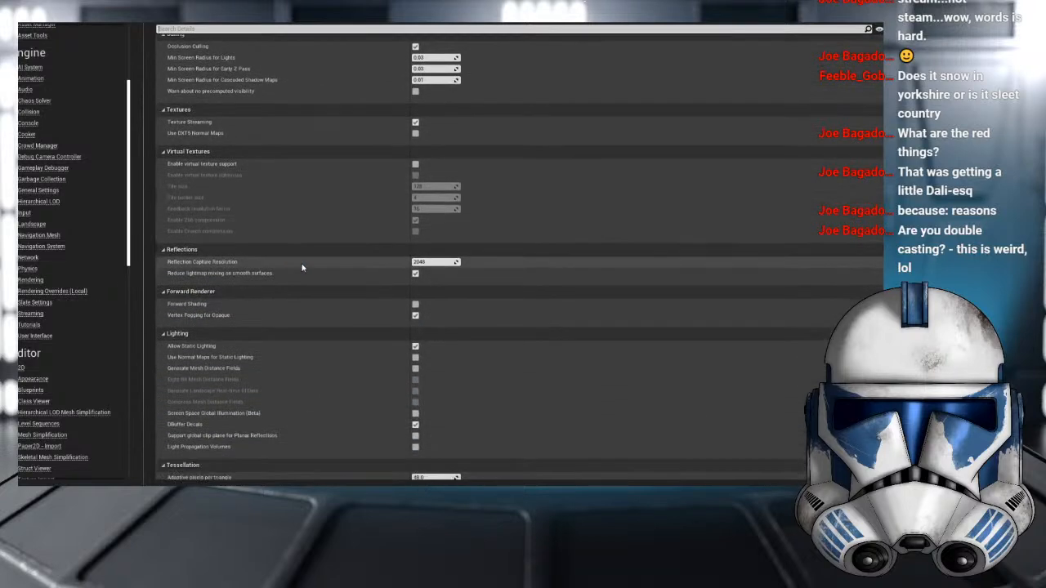
pyautogui.scroll(-1, 302, 267)
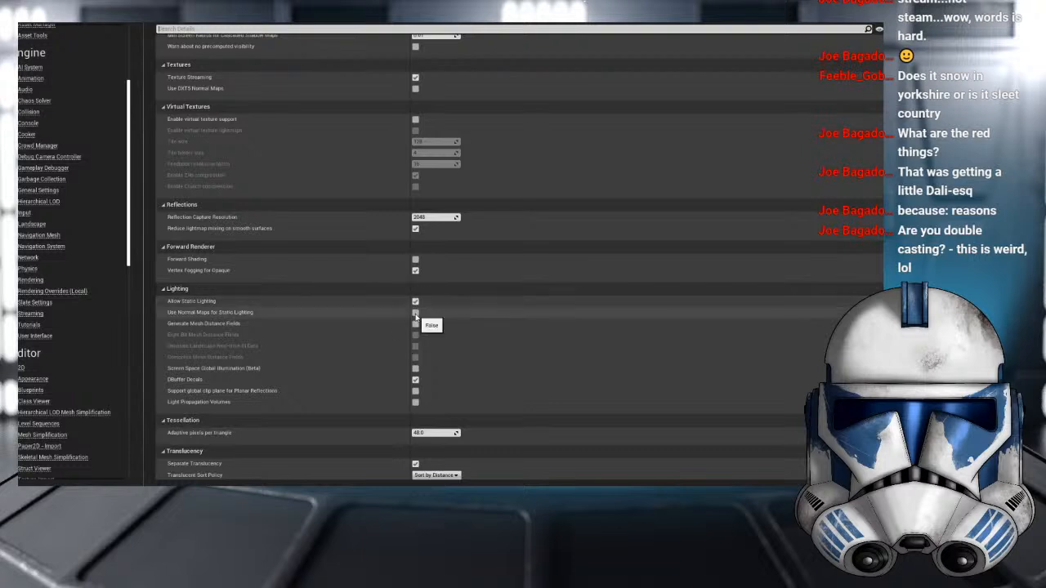
pyautogui.click(415, 313)
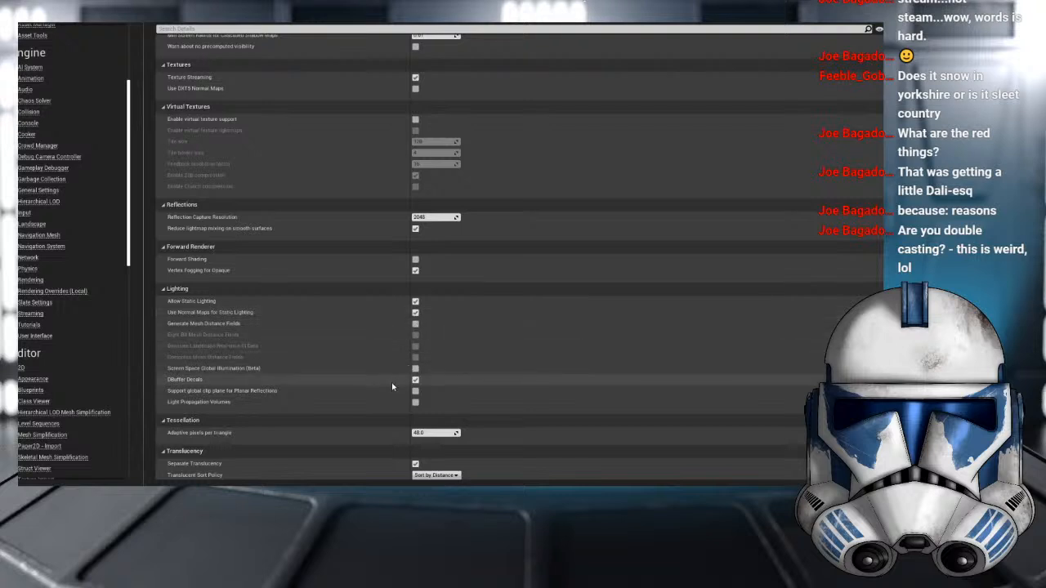
pyautogui.scroll(-3, 399, 391)
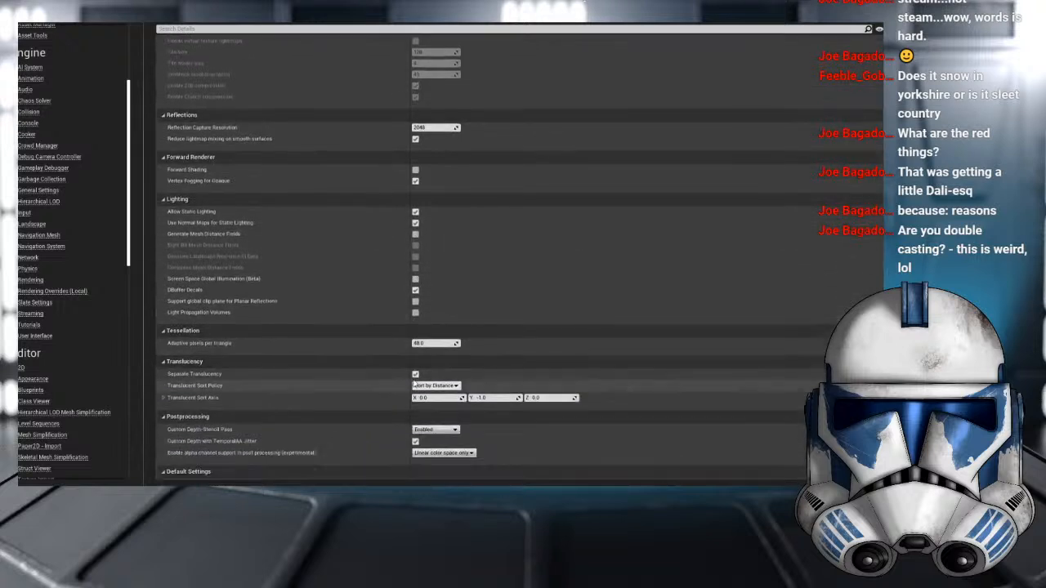
pyautogui.scroll(-2, 415, 375)
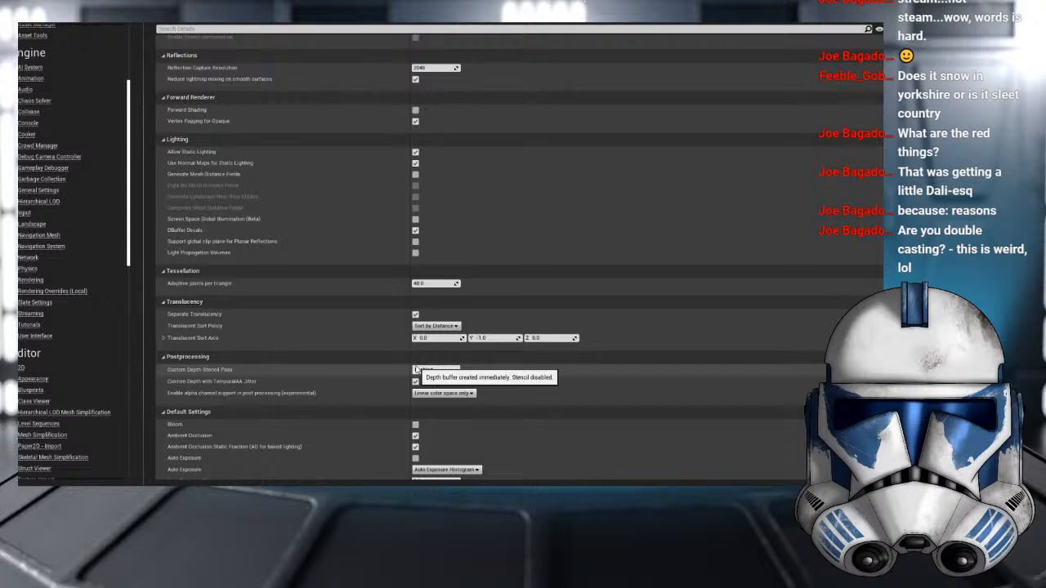
pyautogui.click(416, 369)
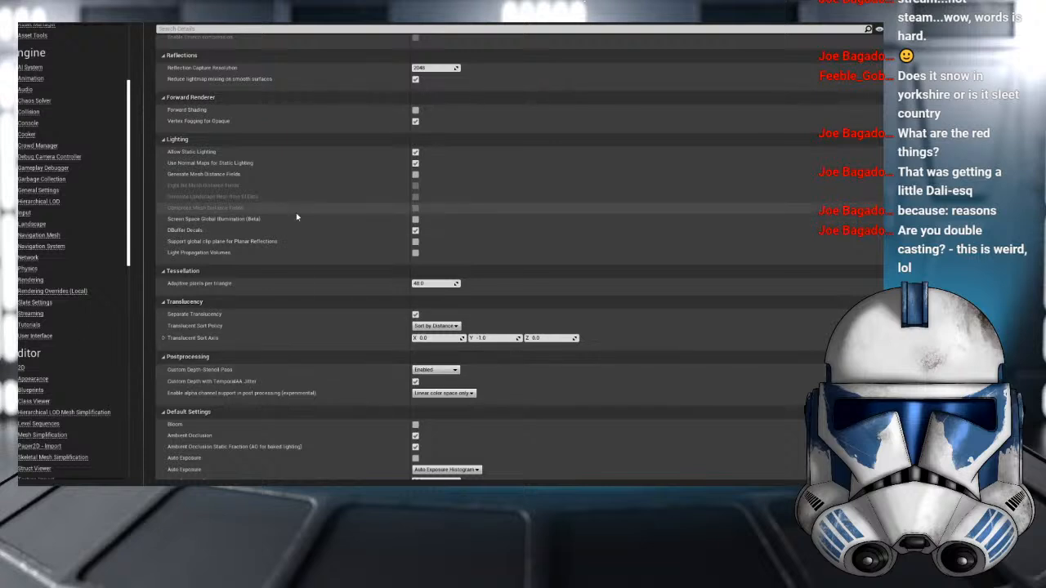
# - Disable Lens Flares and enable Bloom in the Rendering category's Default Settings
pyautogui.click(415, 230)
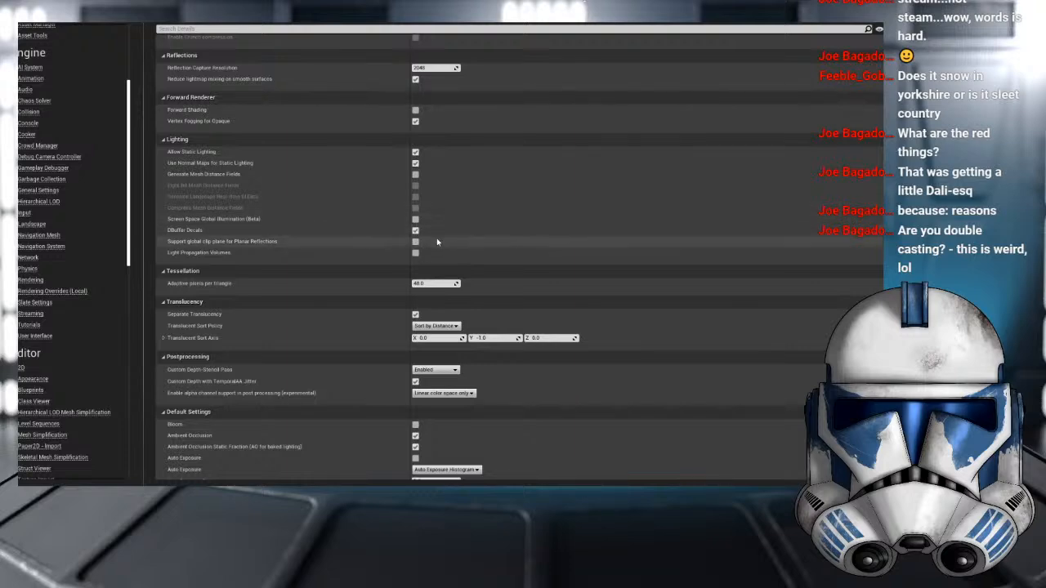
pyautogui.scroll(6, 384, 243)
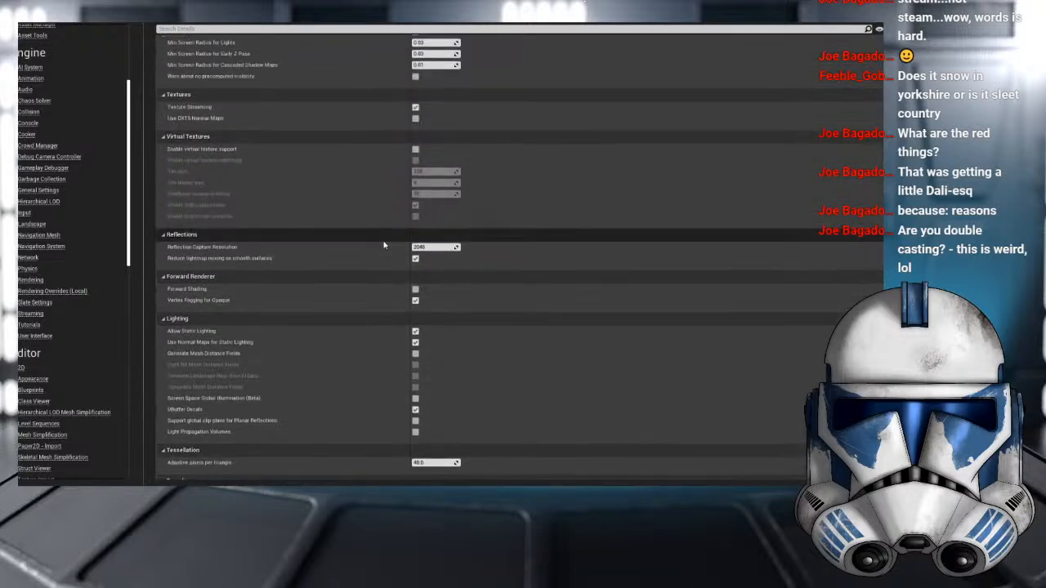
pyautogui.scroll(5, 384, 244)
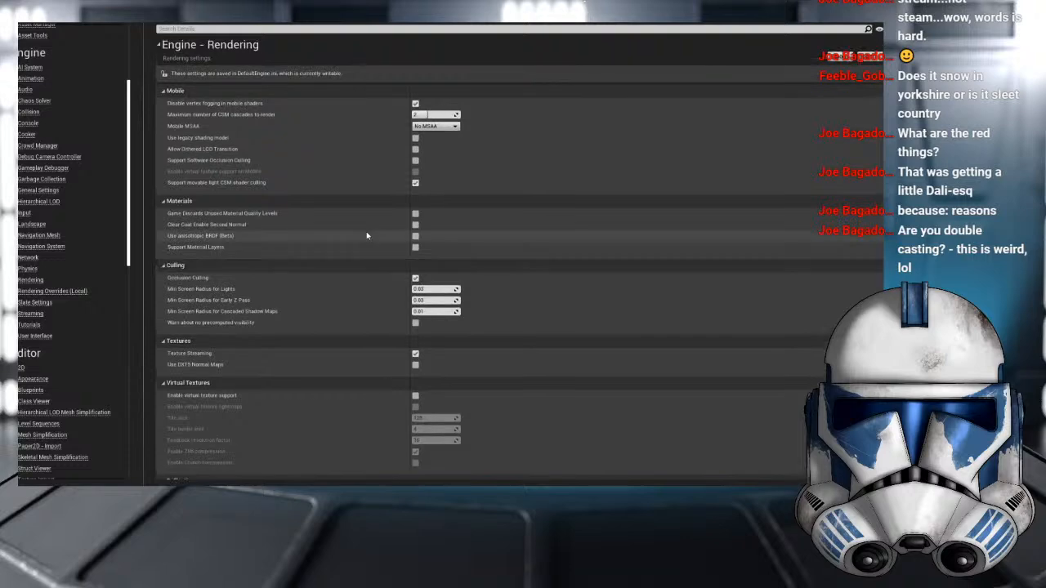
pyautogui.scroll(-14, 365, 234)
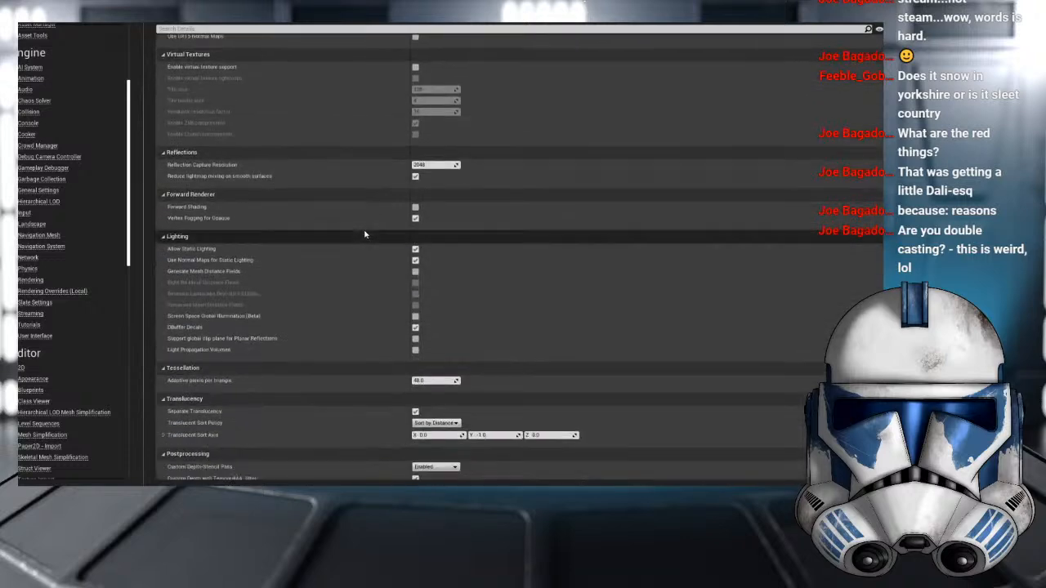
pyautogui.scroll(-9, 365, 234)
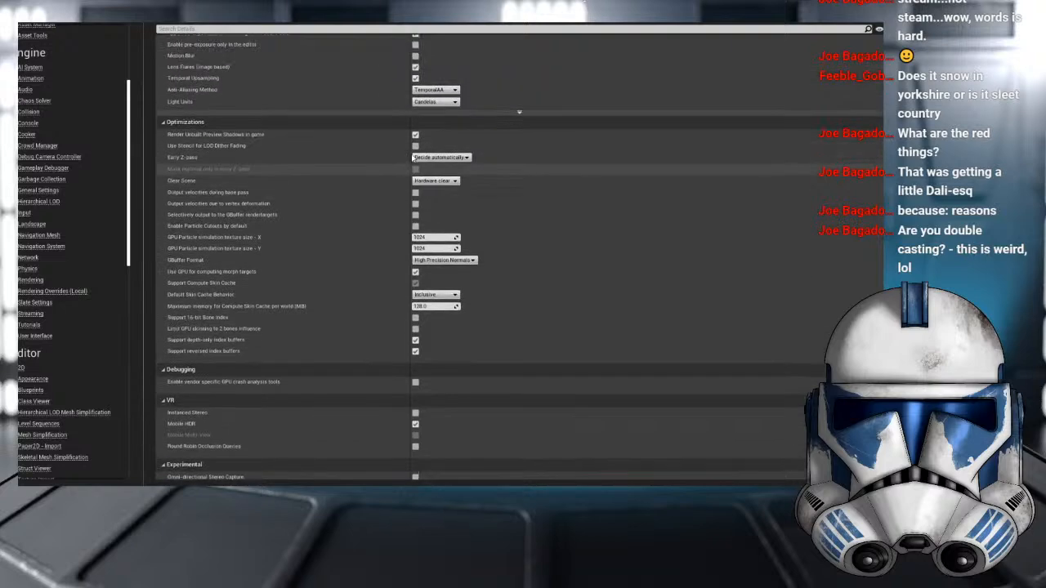
pyautogui.scroll(2, 416, 152)
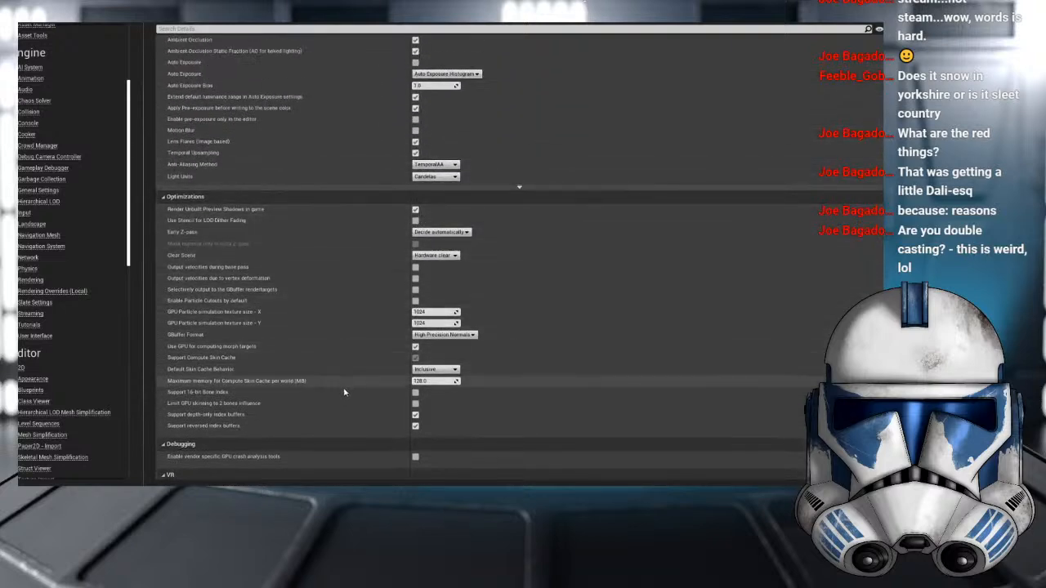
pyautogui.scroll(4, 361, 371)
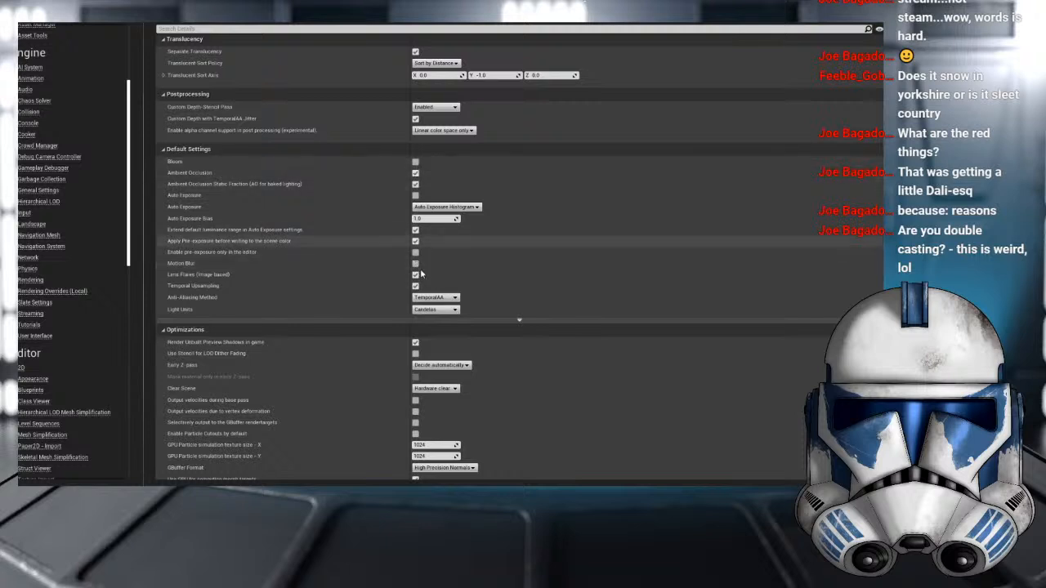
pyautogui.click(415, 275)
pyautogui.click(415, 162)
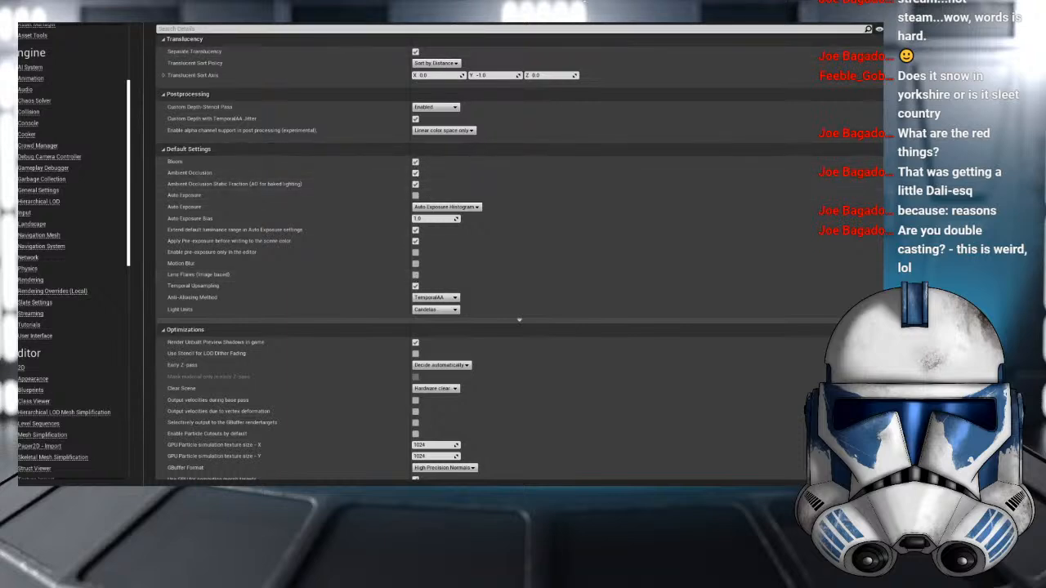
# - Return to the level editor, switch the viewport back to Lit view mode and inspect the room's lighting
pyautogui.moveTo(454, 24); pyautogui.dragTo(2, 23)
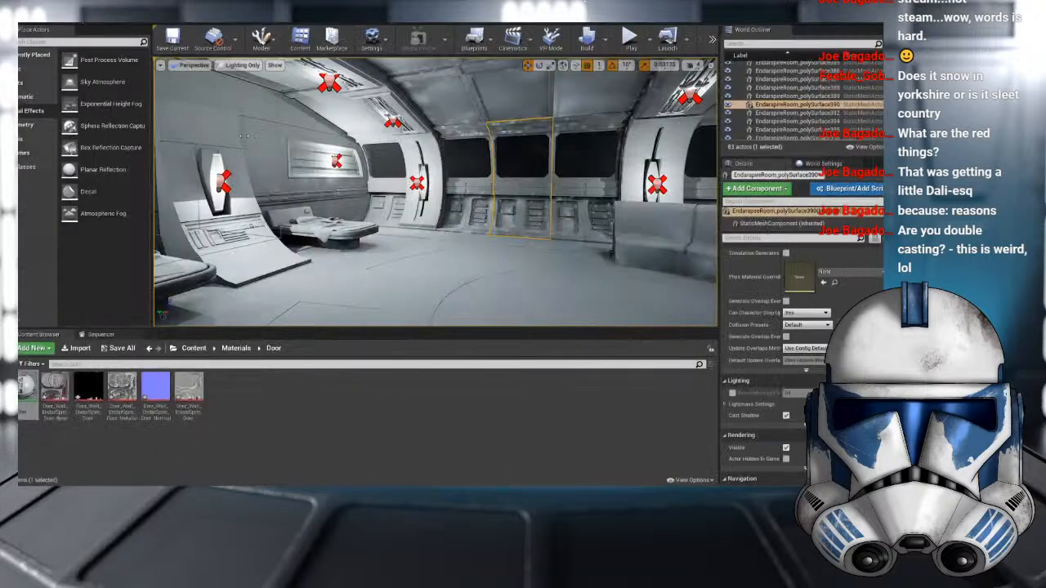
pyautogui.click(194, 64)
pyautogui.click(242, 65)
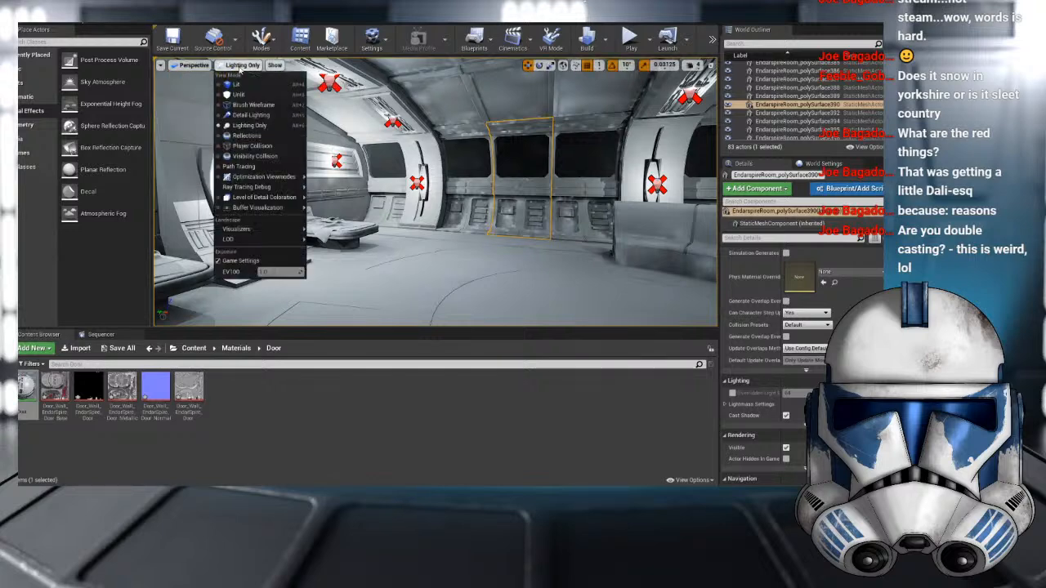
pyautogui.click(242, 64)
pyautogui.click(242, 64)
pyautogui.click(237, 85)
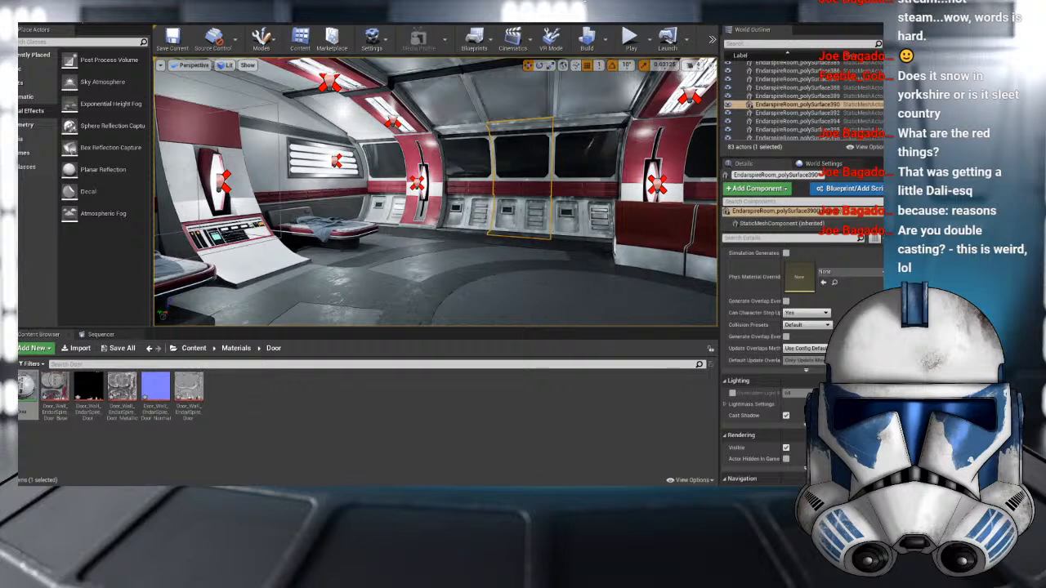
pyautogui.scroll(3, 435, 192)
pyautogui.moveTo(436, 220); pyautogui.dragTo(311, 221, button='right')
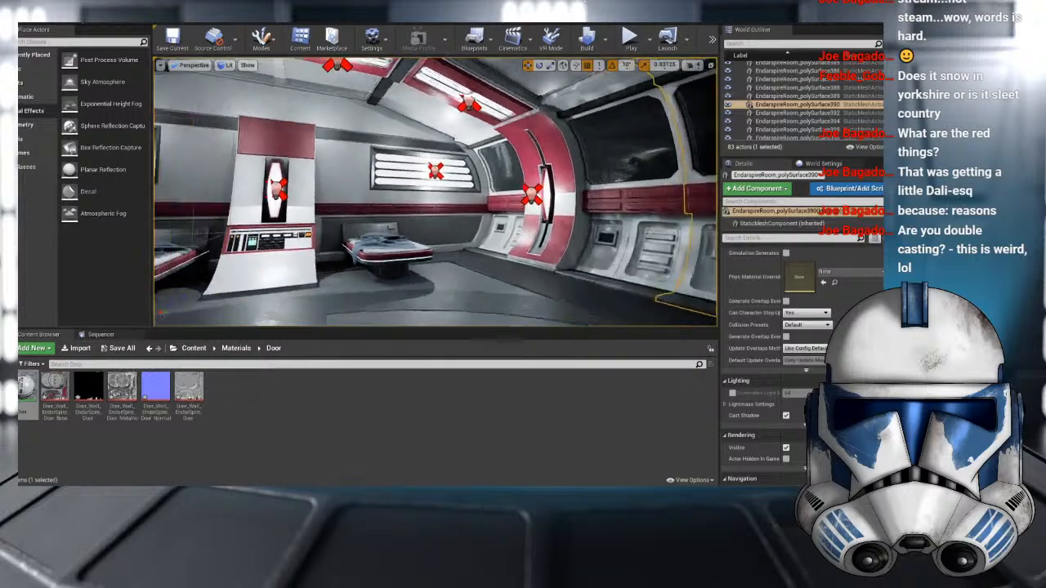
pyautogui.moveTo(395, 224); pyautogui.dragTo(319, 244, button='right')
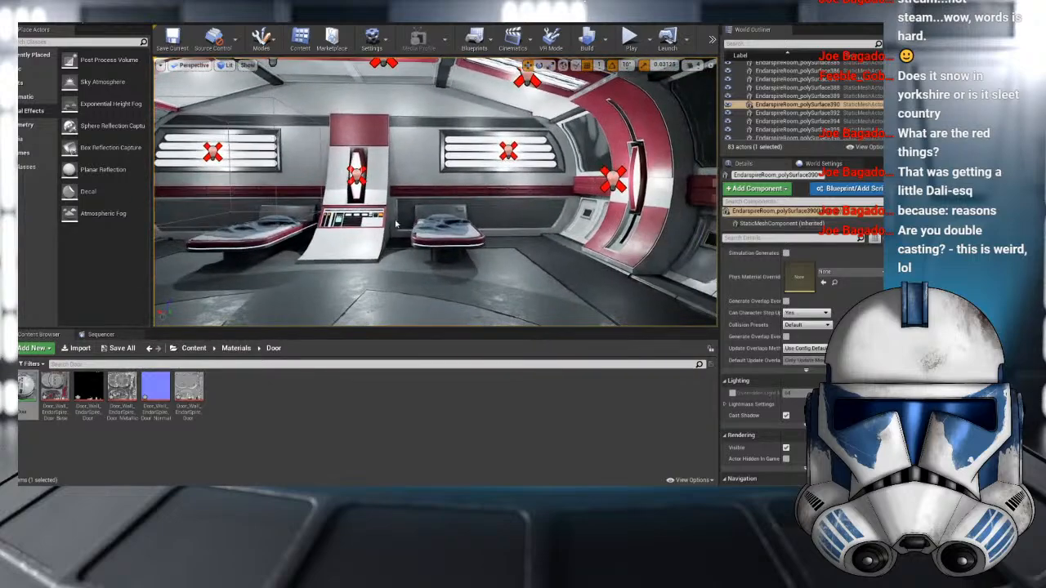
pyautogui.moveTo(457, 228); pyautogui.dragTo(376, 227, button='right')
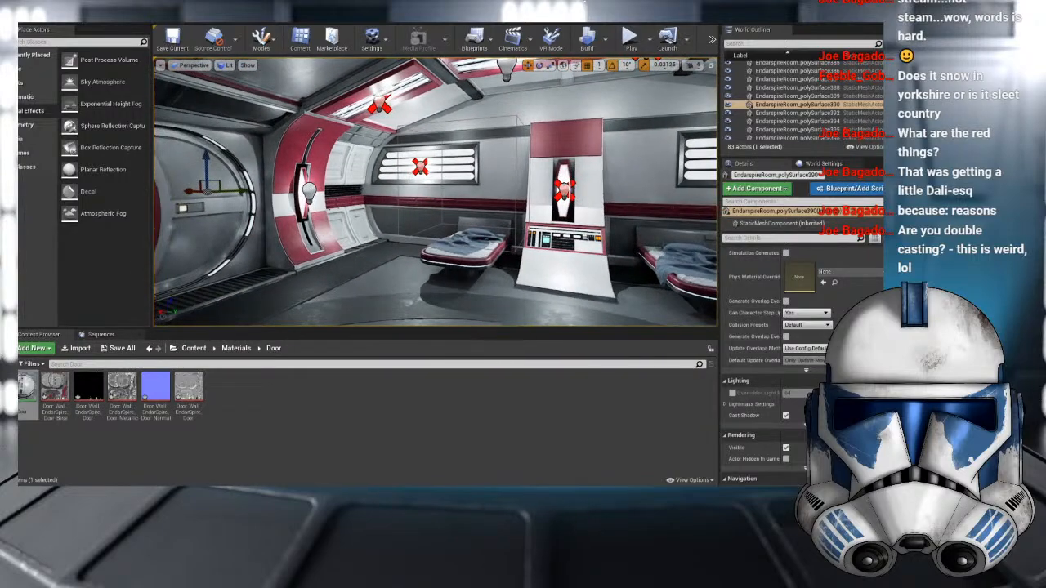
# - Select the room's arch and wall pieces and examine their Lighting properties
pyautogui.click(323, 151)
pyautogui.keyDown('ctrl'); pyautogui.click(424, 85); pyautogui.keyUp('ctrl')
pyautogui.keyDown('ctrl'); pyautogui.click(478, 70); pyautogui.keyUp('ctrl')
pyautogui.moveTo(443, 189); pyautogui.dragTo(496, 186, button='right')
pyautogui.press('w')
pyautogui.press('s')
pyautogui.click(507, 186)
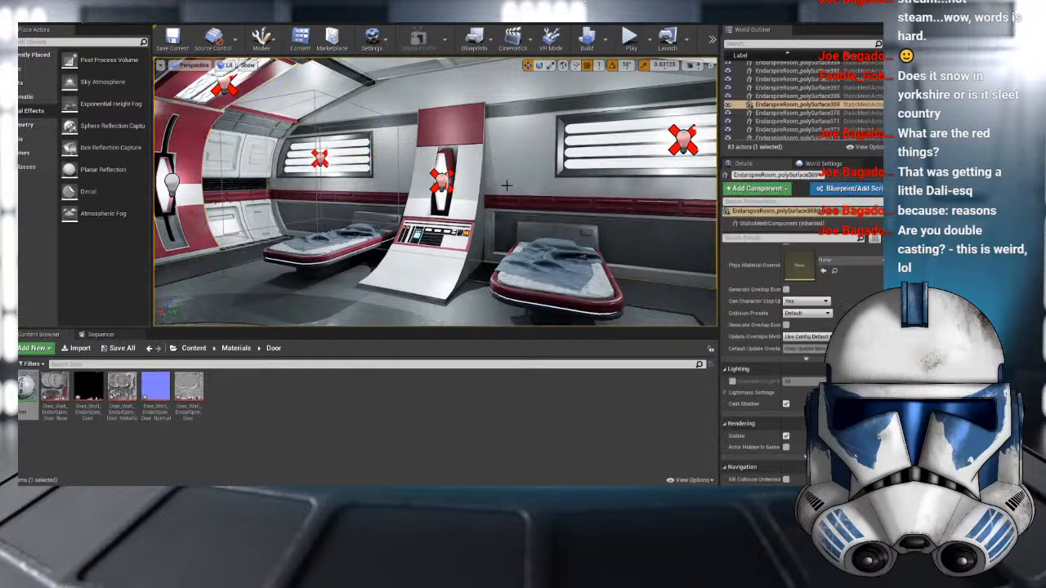
pyautogui.click(725, 370)
pyautogui.click(725, 369)
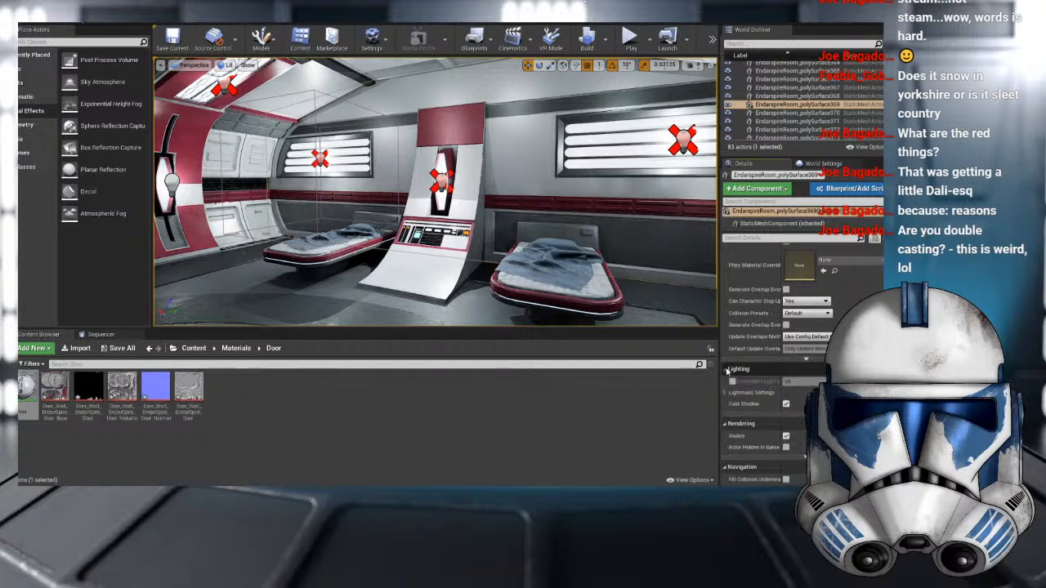
# - Try overriding the light map resolution on the grouped inner wall arch pieces
pyautogui.click(345, 93)
pyautogui.scroll(-5, 385, 112)
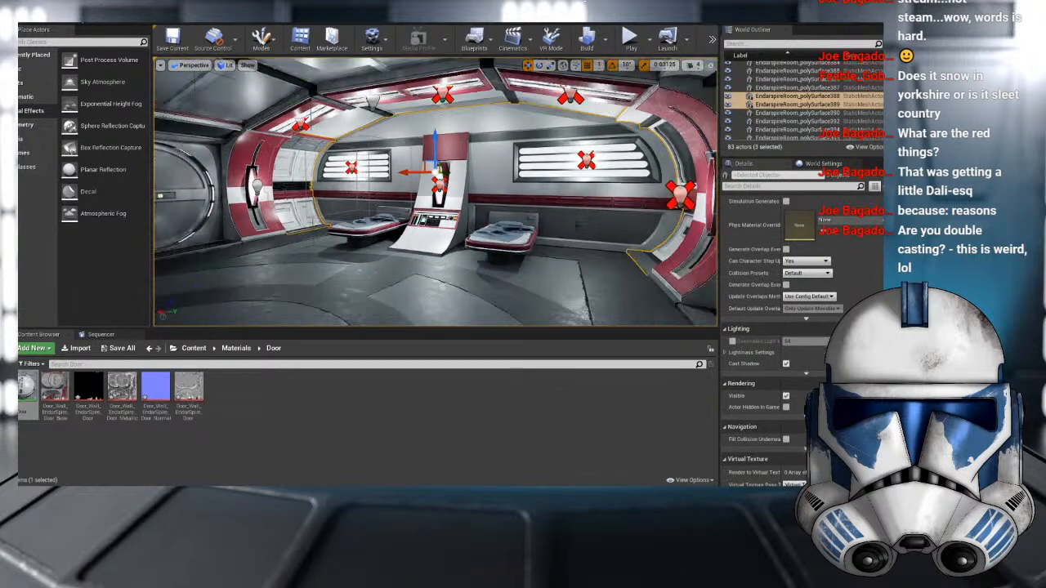
pyautogui.click(732, 341)
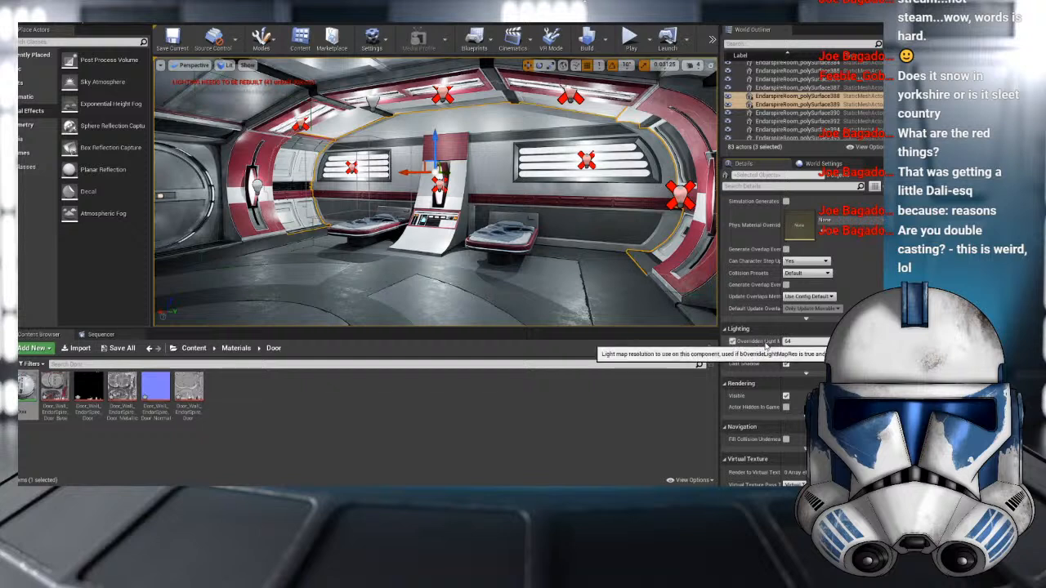
pyautogui.click(731, 341)
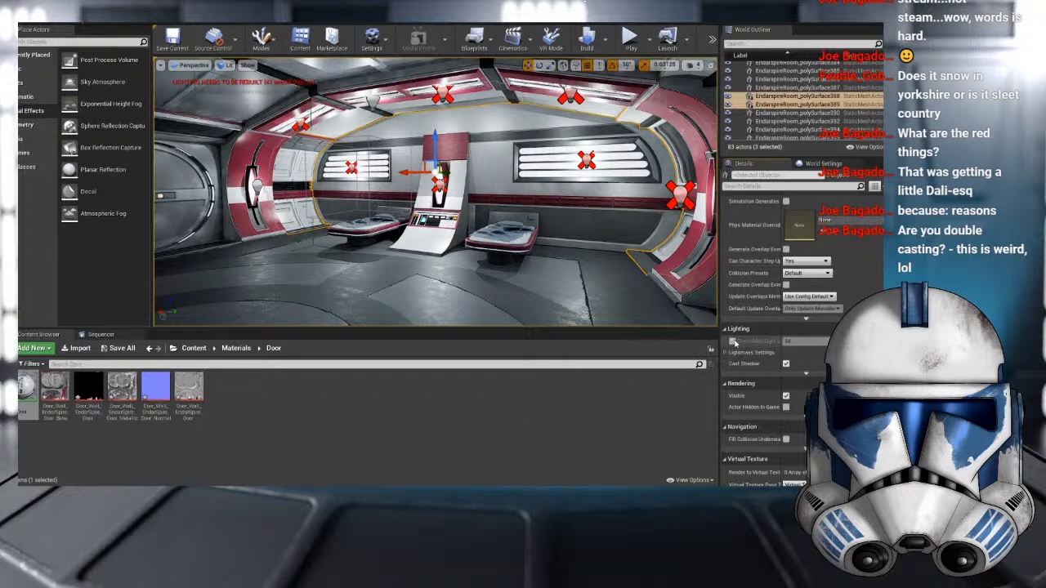
pyautogui.click(277, 150)
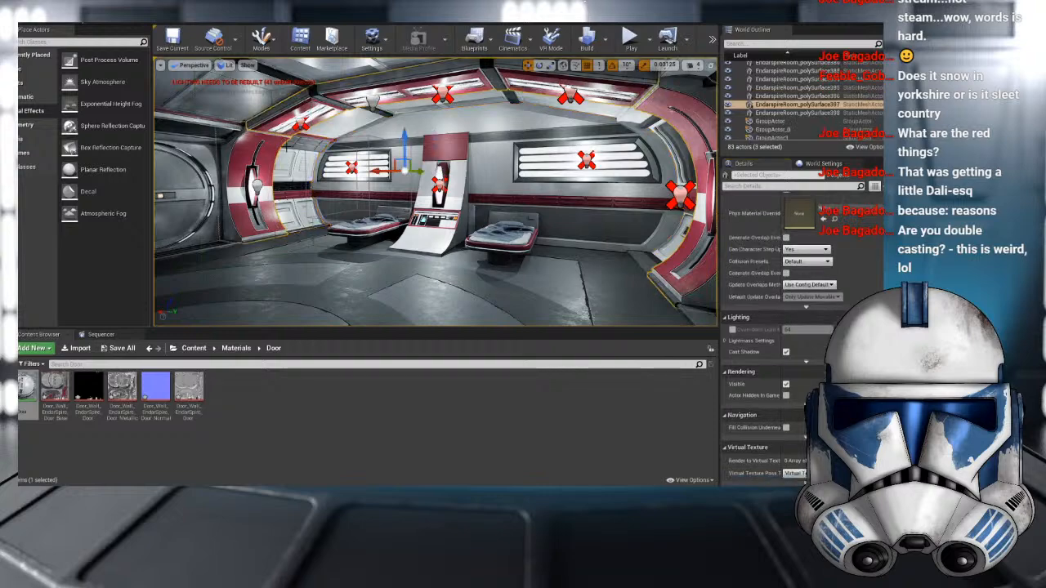
# - Bring up the World Settings and look through the level's Lightmass, physics and rendering options
pyautogui.moveTo(357, 186); pyautogui.dragTo(327, 178, button='right')
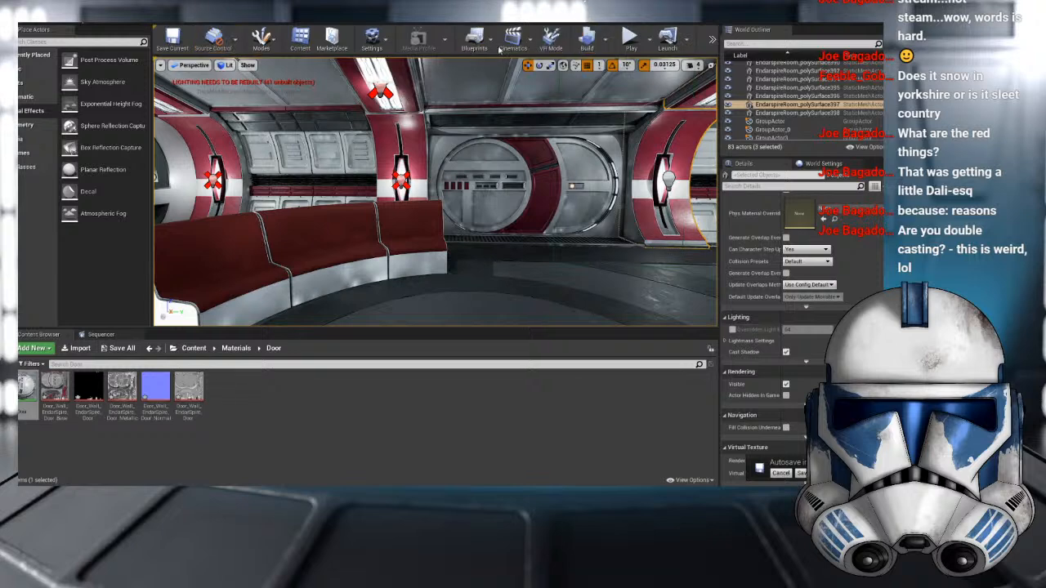
pyautogui.click(371, 39)
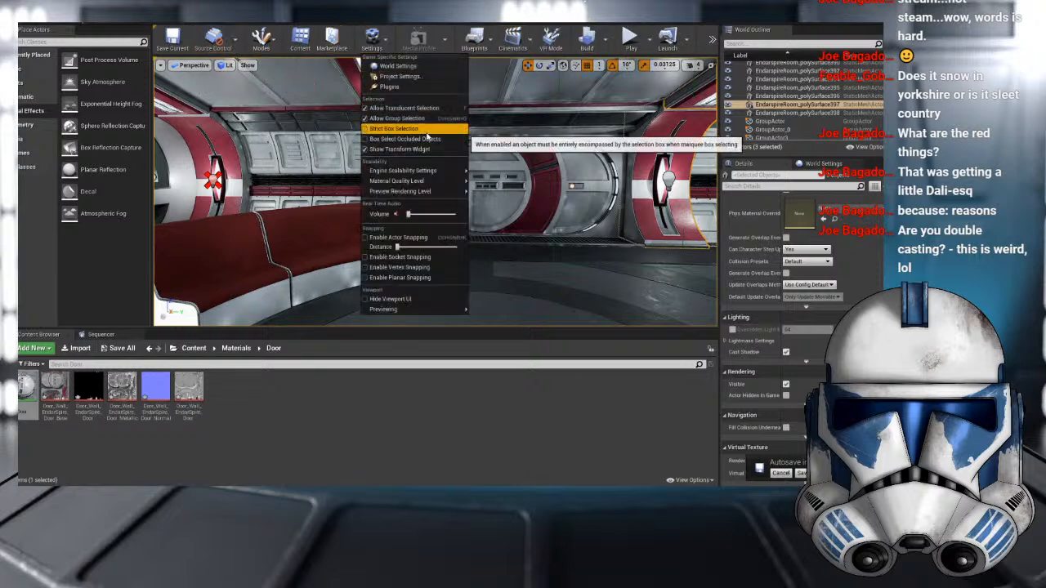
pyautogui.click(400, 68)
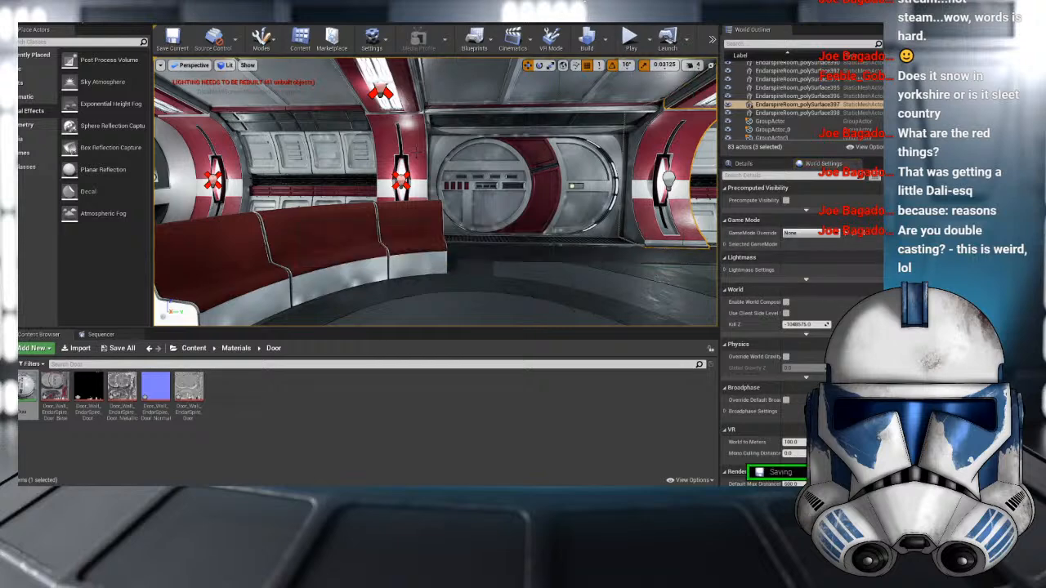
pyautogui.click(371, 38)
pyautogui.click(400, 67)
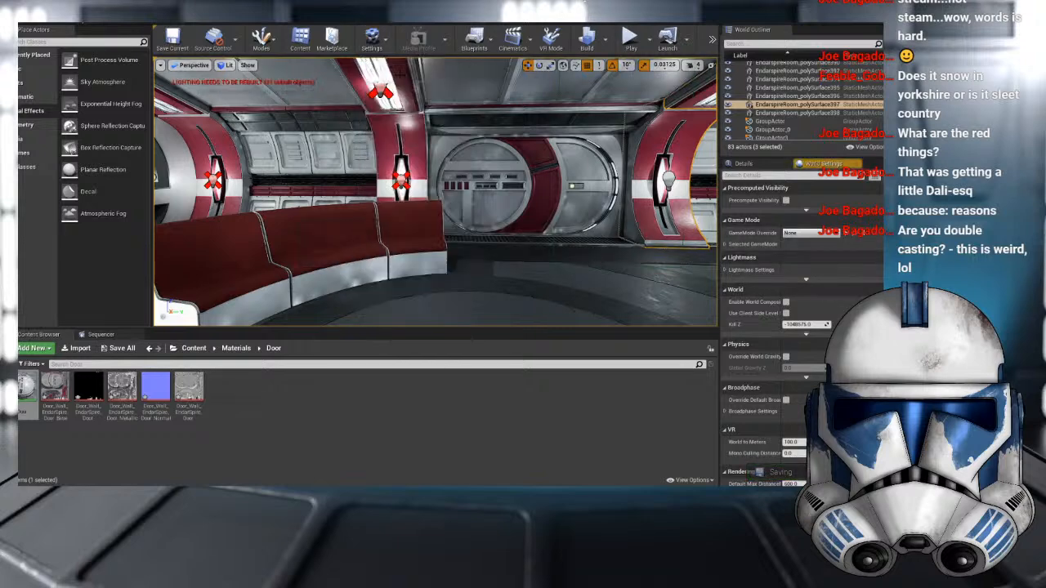
pyautogui.scroll(-5, 790, 273)
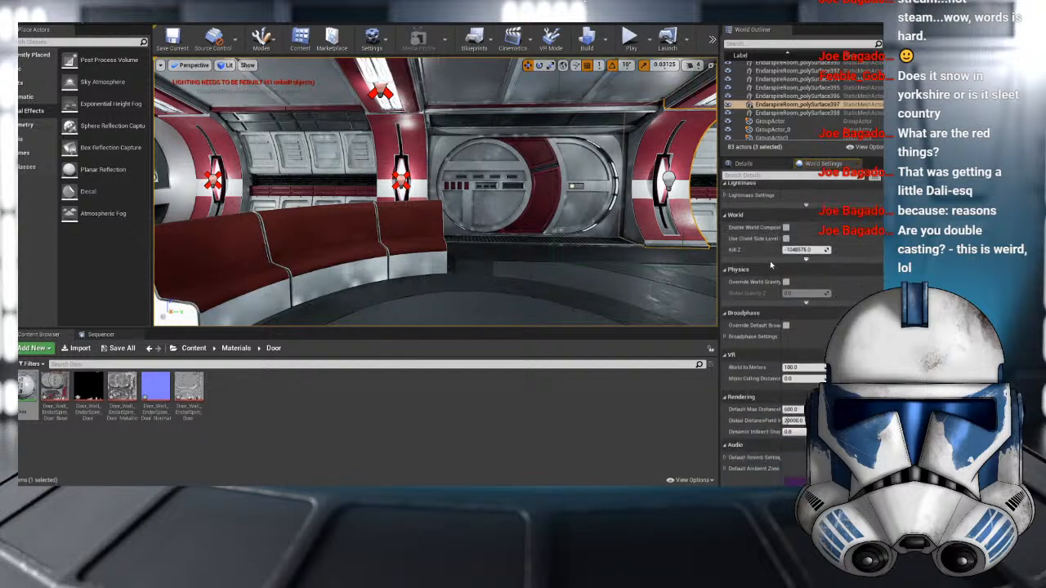
pyautogui.scroll(-1, 789, 292)
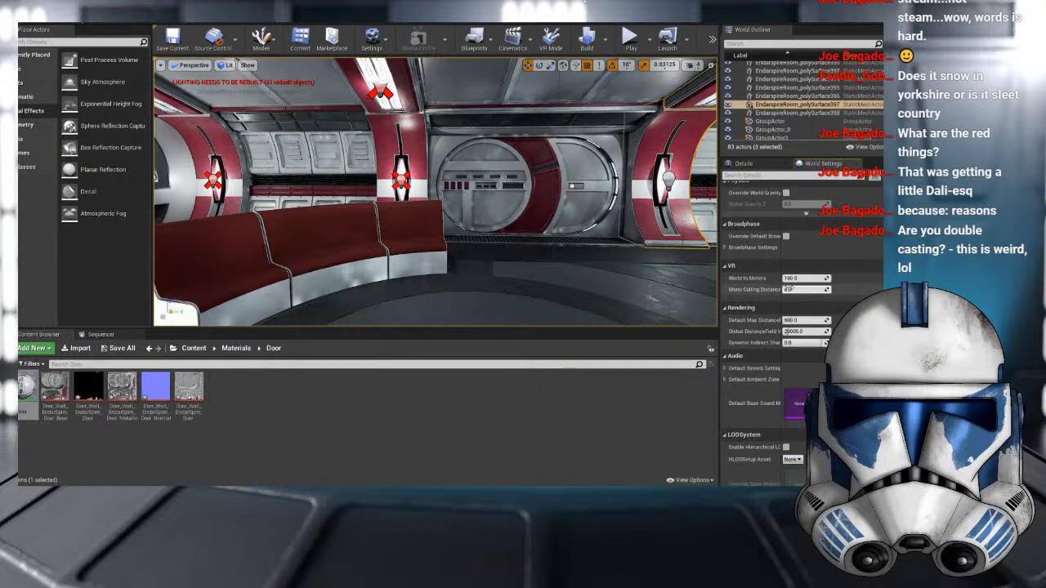
# - Bring the Project Settings back up and review the Rendering category's Default Settings, Optimizations, Ray Tracing and shader permutation options
pyautogui.click(374, 38)
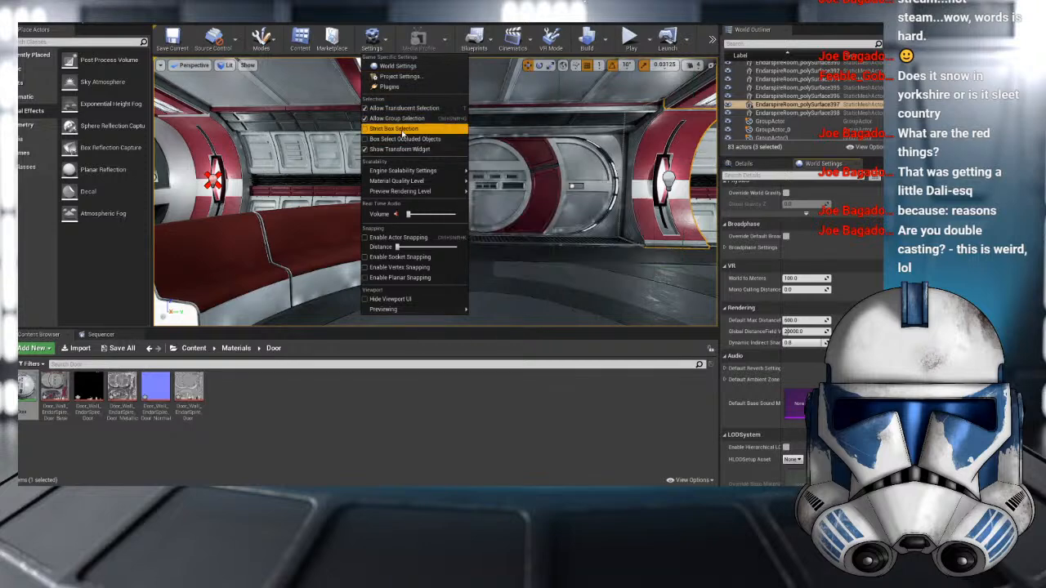
pyautogui.moveTo(421, 169)
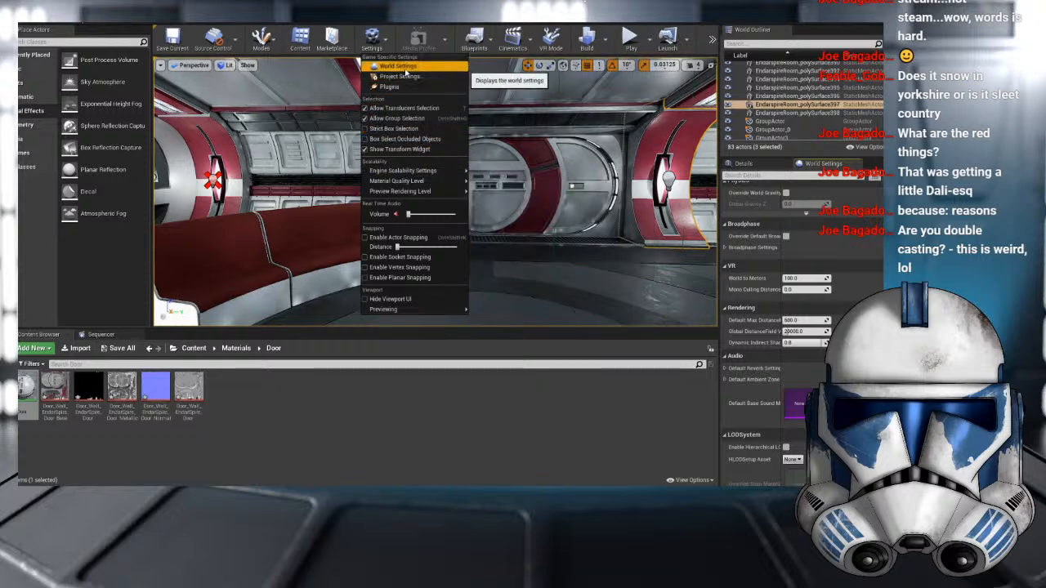
pyautogui.click(404, 69)
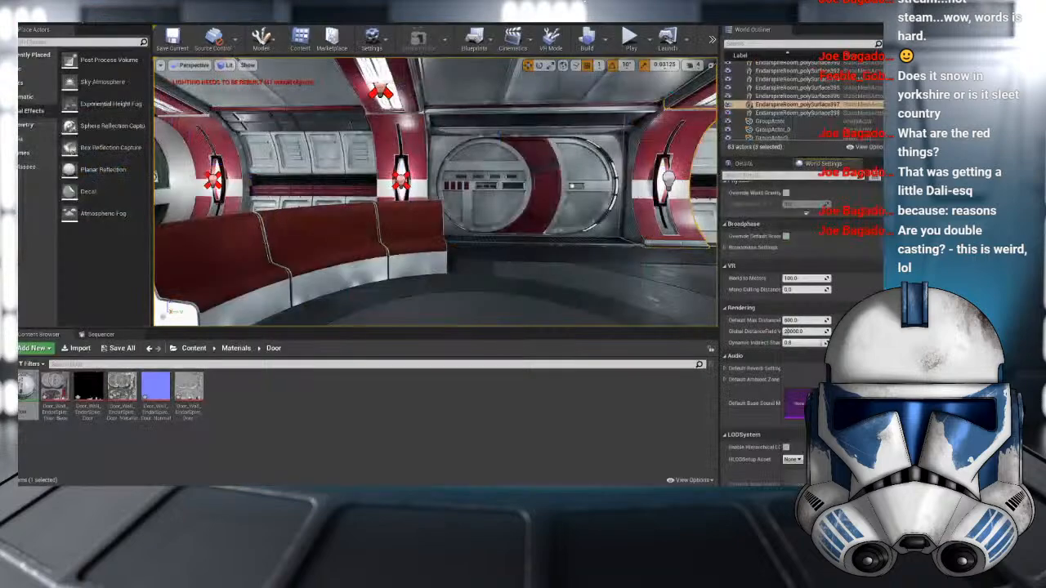
pyautogui.hotkey('alt', 'Tab')
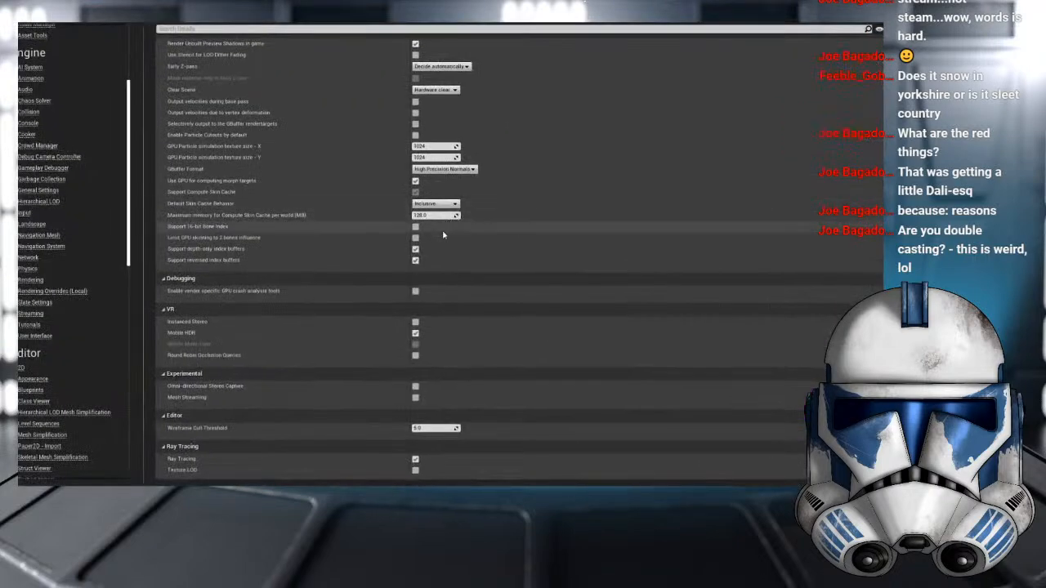
pyautogui.scroll(-2, 443, 235)
pyautogui.scroll(-2, 428, 246)
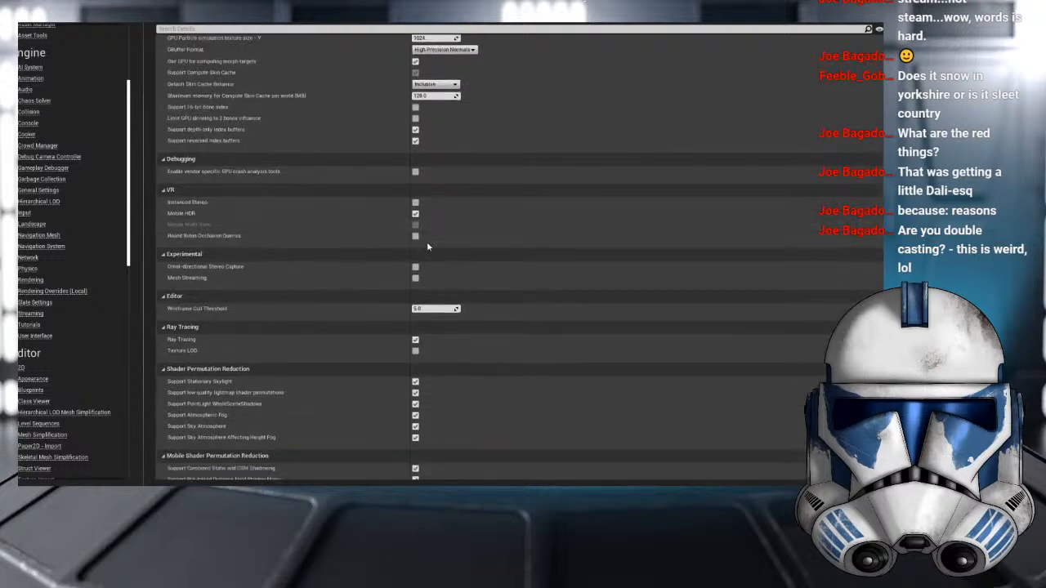
pyautogui.scroll(-2, 426, 273)
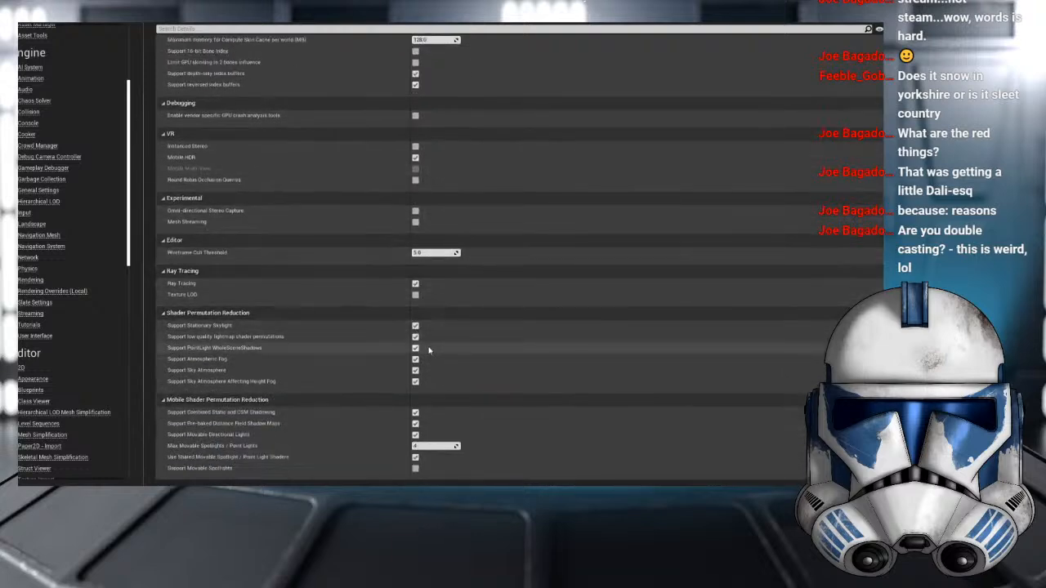
pyautogui.scroll(13, 439, 323)
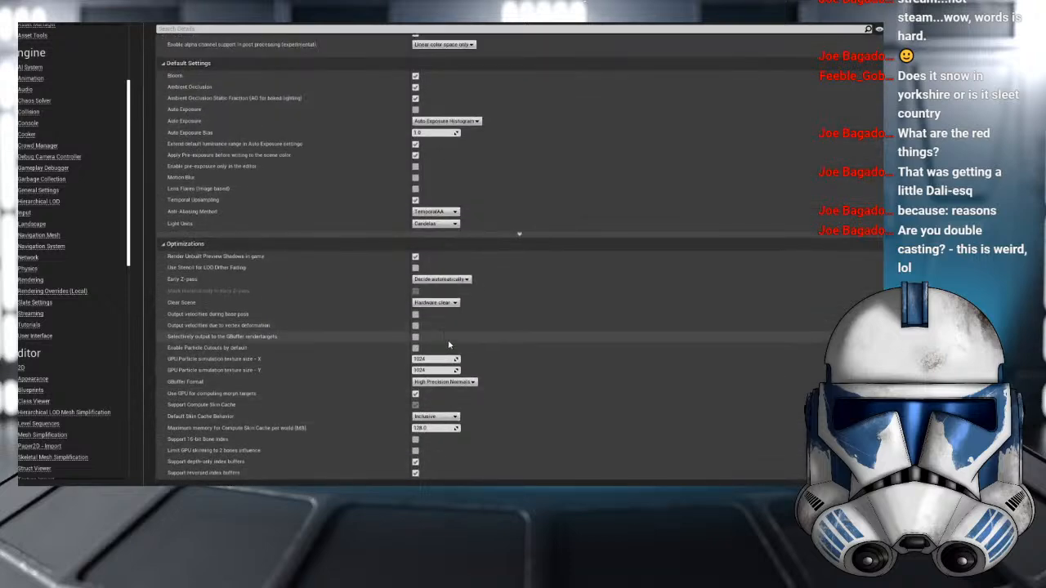
pyautogui.scroll(-2, 434, 346)
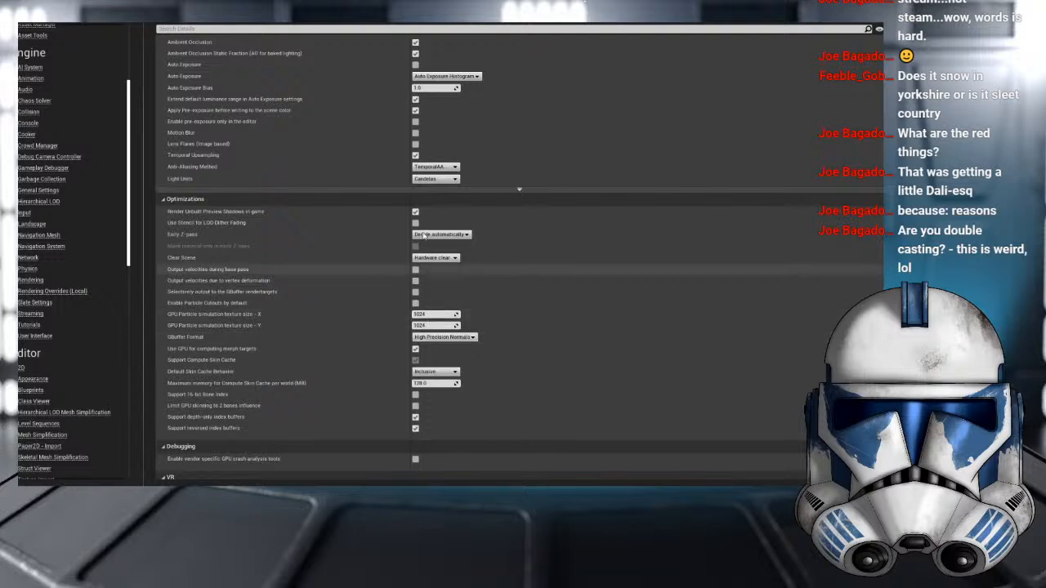
pyautogui.scroll(3, 441, 233)
pyautogui.scroll(3, 441, 233)
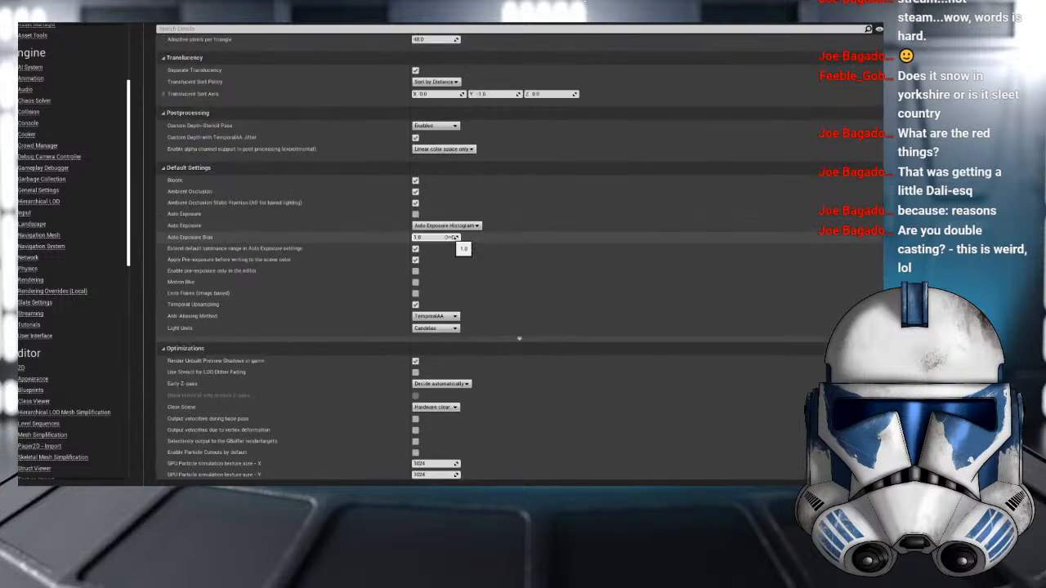
# - Try turning off Allow Static Lighting in the Rendering category's Lighting settings
pyautogui.scroll(5, 442, 227)
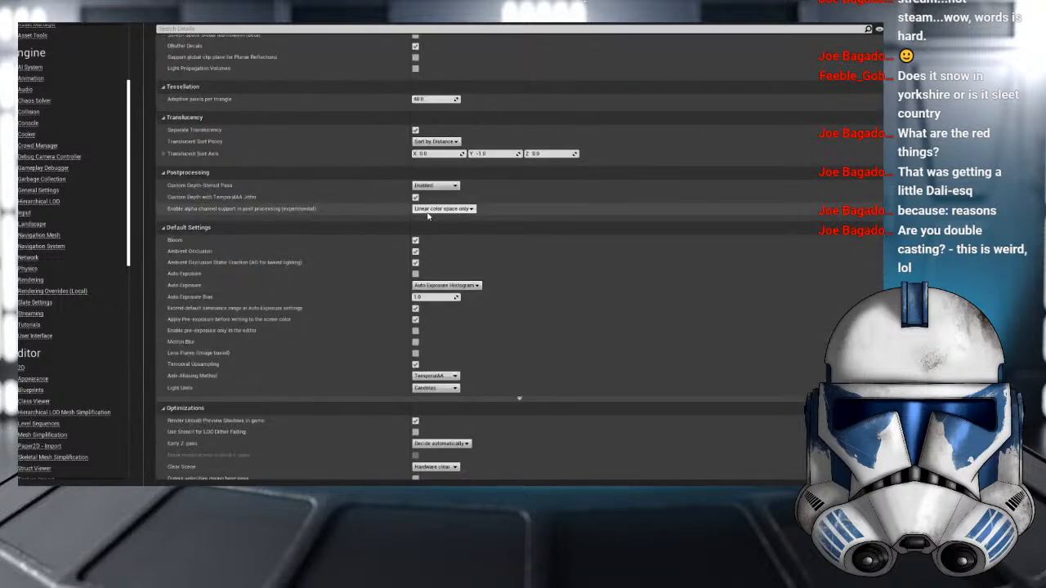
pyautogui.scroll(5, 443, 230)
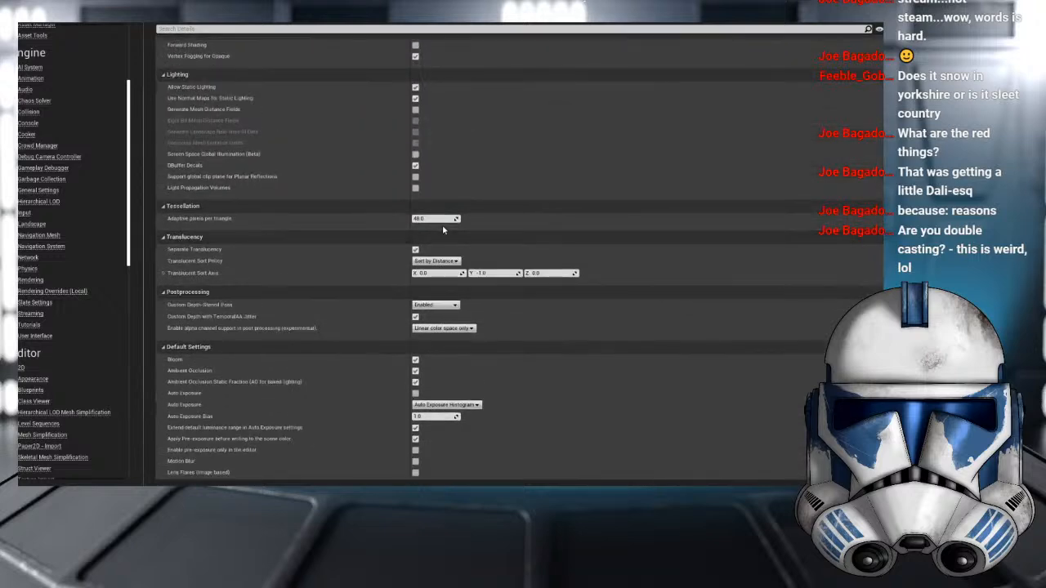
pyautogui.click(415, 161)
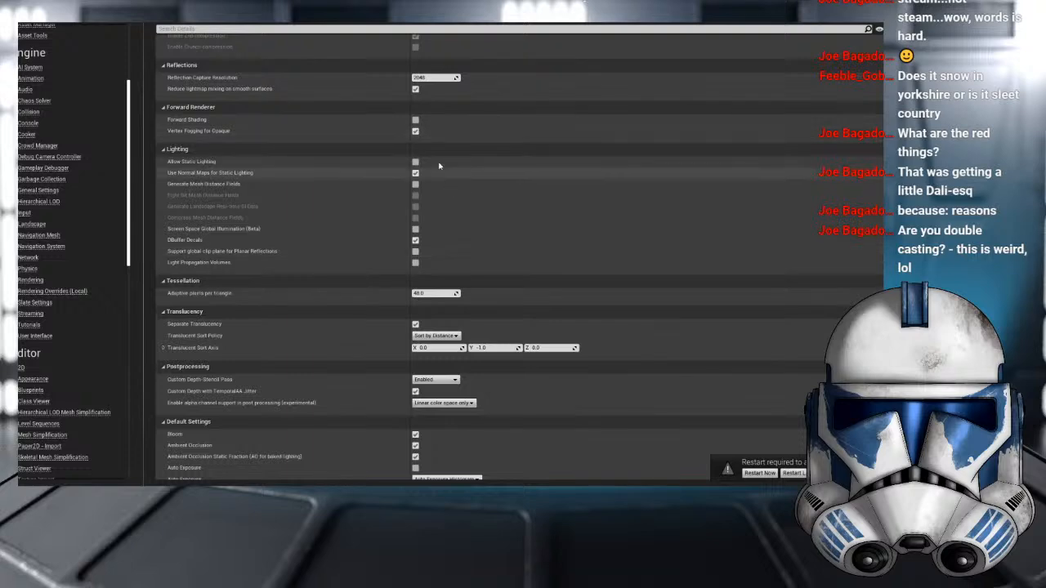
pyautogui.scroll(1, 418, 160)
pyautogui.scroll(3, 418, 160)
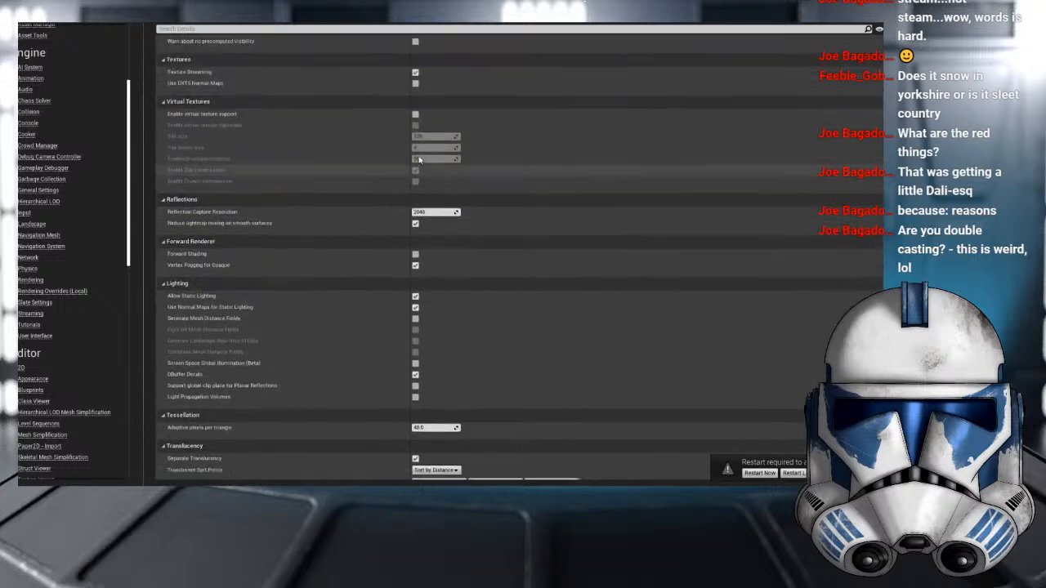
# - Return to the level editor, save the current level and look at the round door and its neighbouring arch
pyautogui.hotkey('alt', 'Tab')
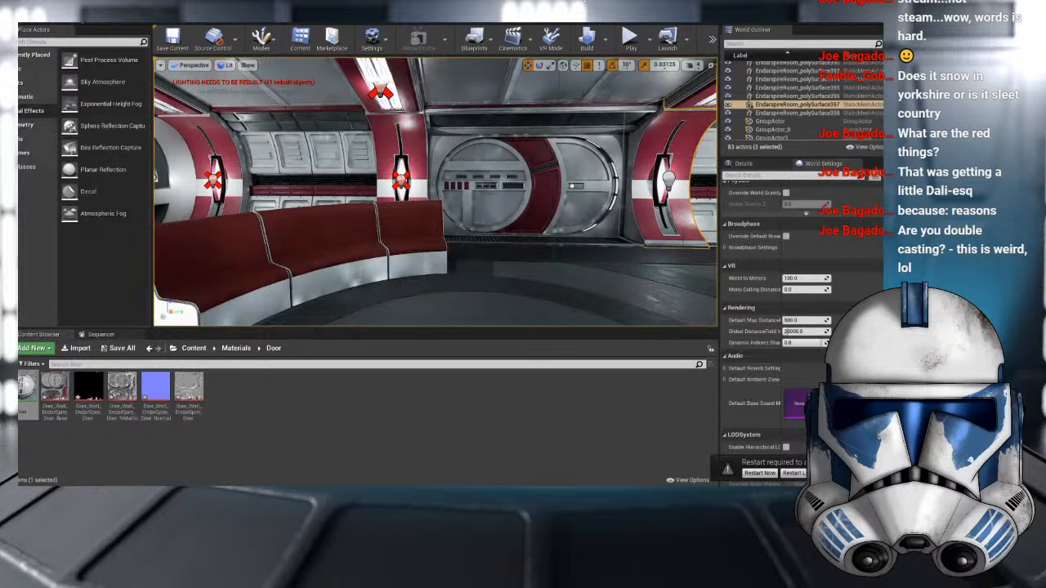
pyautogui.click(172, 39)
pyautogui.moveTo(477, 175); pyautogui.dragTo(661, 170, button='right')
pyautogui.moveTo(421, 178)
pyautogui.mouseDown(button='right')
pyautogui.moveTo(608, 184)
pyautogui.moveTo(429, 185)
pyautogui.mouseUp(button='right')
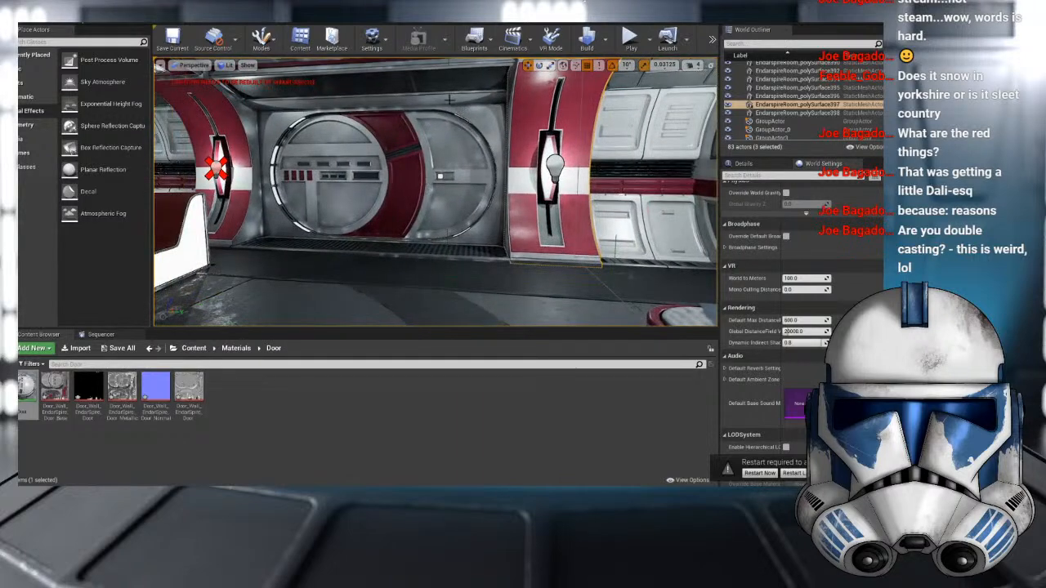
pyautogui.click(182, 47)
# - Switch to Maya, turn off the viewport's Isolate Select and view the door model at an angle
pyautogui.moveTo(449, 485)
pyautogui.click(498, 462)
pyautogui.keyDown('alt'); pyautogui.moveTo(441, 355); pyautogui.dragTo(394, 105); pyautogui.keyUp('alt')
pyautogui.click(401, 87)
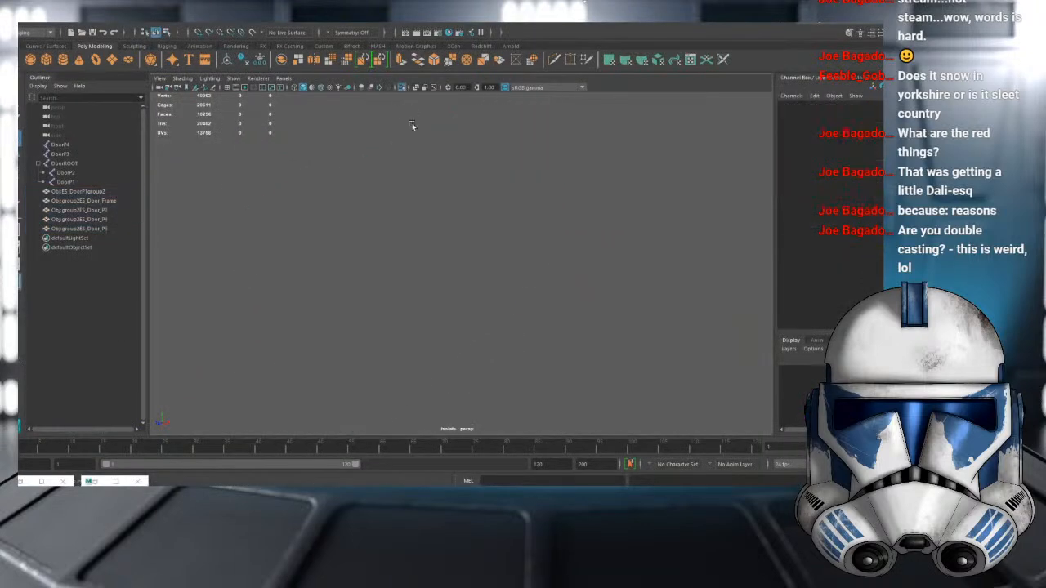
pyautogui.click(402, 86)
pyautogui.keyDown('alt'); pyautogui.moveTo(437, 190); pyautogui.dragTo(466, 206); pyautogui.keyUp('alt')
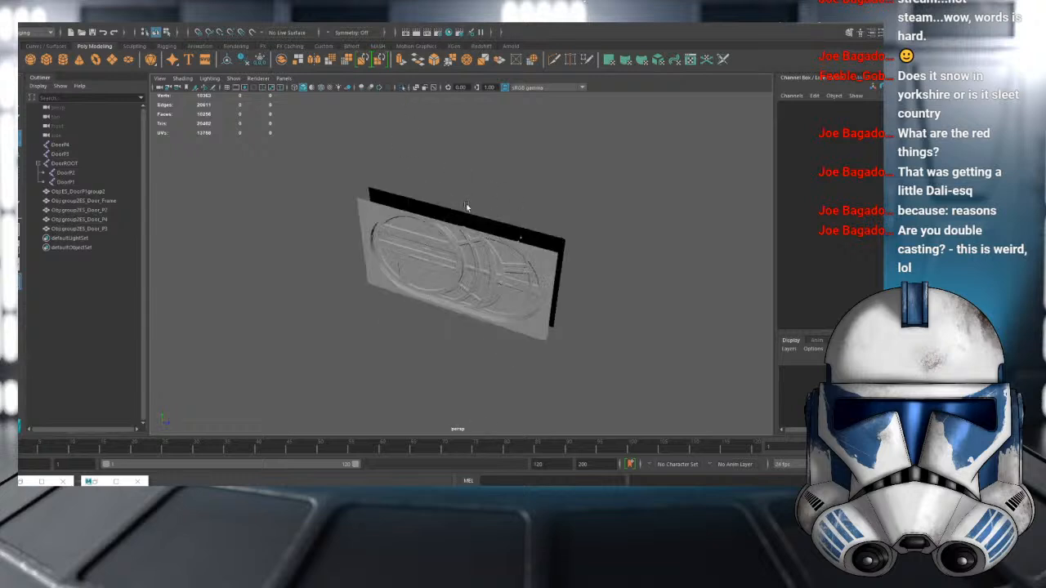
# - Open the recent scene EndarSpire2.mb, accept the student version notice and return to Unreal Engine
pyautogui.click(29, 23)
pyautogui.moveTo(109, 321)
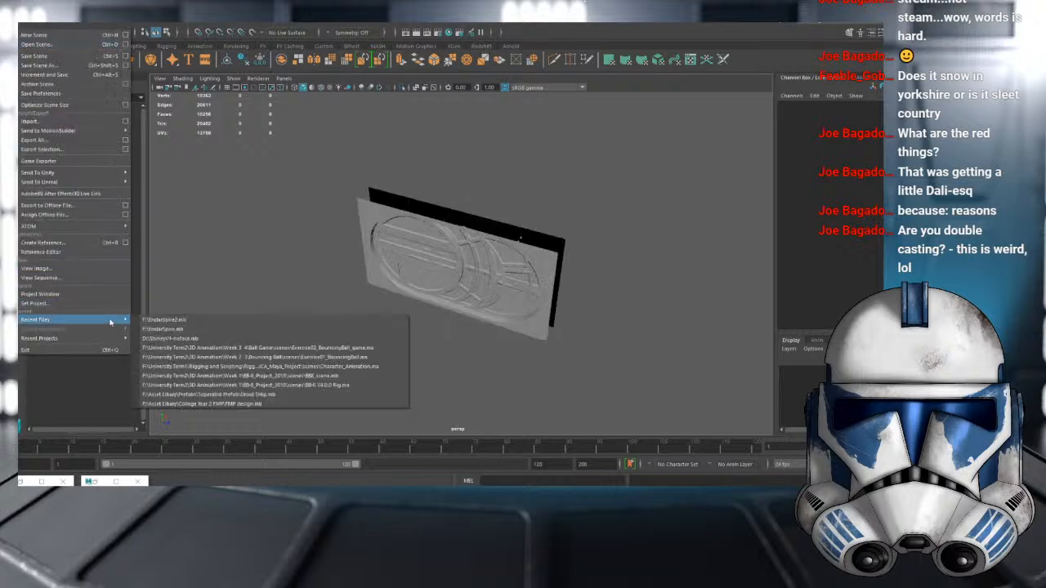
pyautogui.click(166, 321)
pyautogui.click(447, 251)
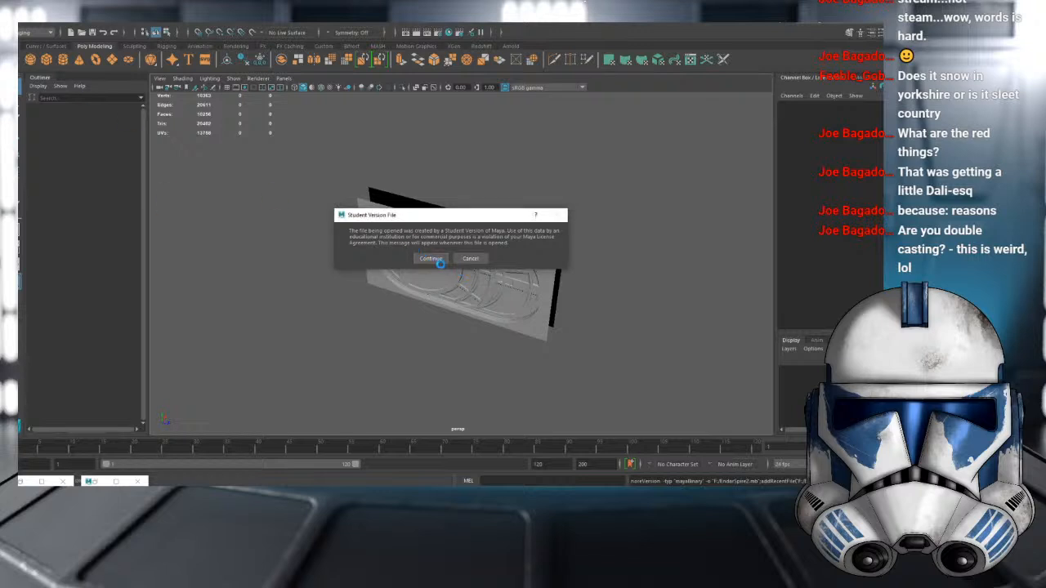
pyautogui.click(431, 258)
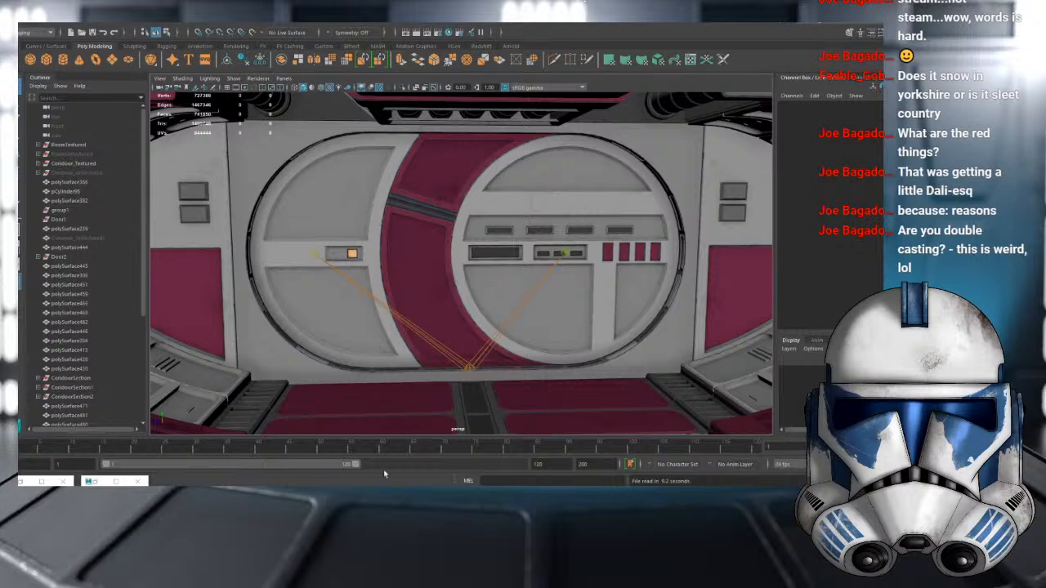
pyautogui.click(399, 441)
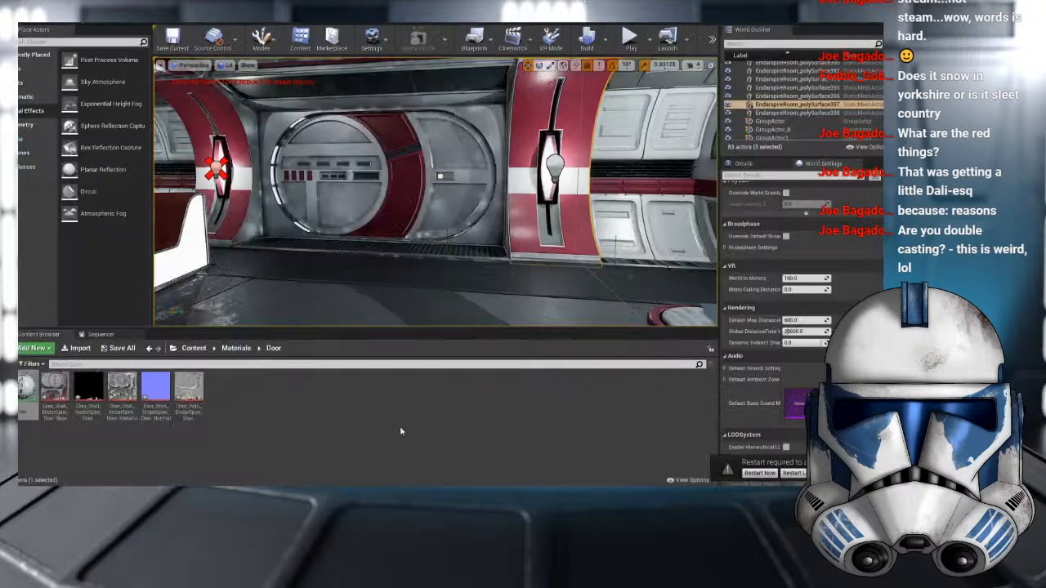